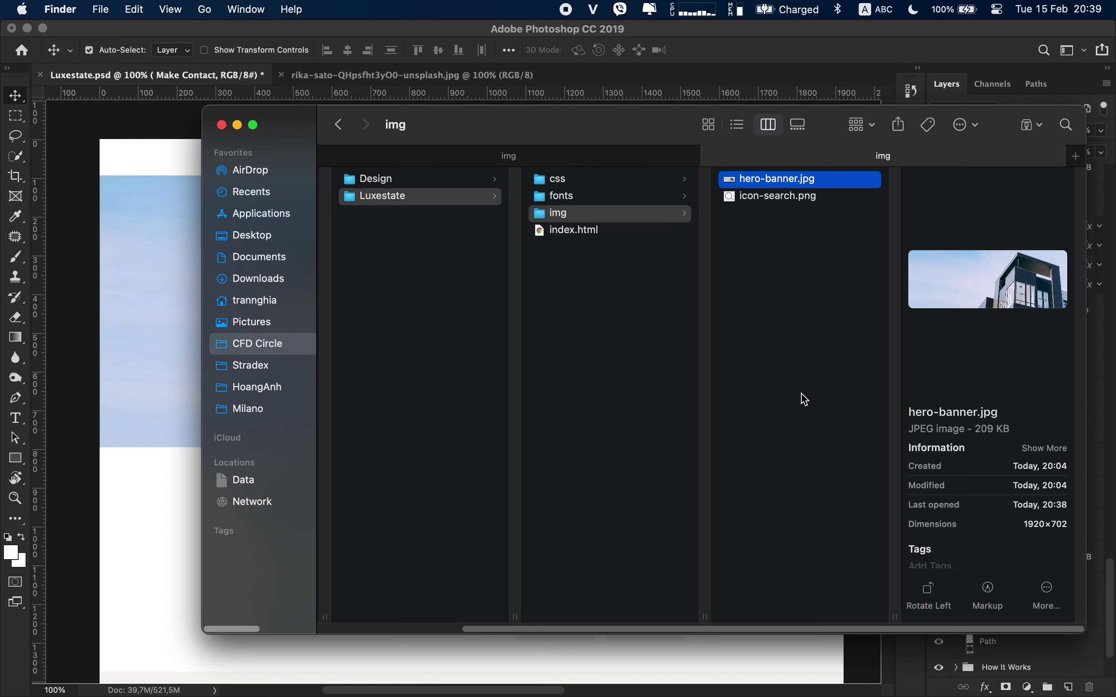
Step: Open hero-banner.jpg from the Luxestate img folder with Open With > Adobe Photoshop CC 2019
{"action": "key", "text": "super+Tab"}
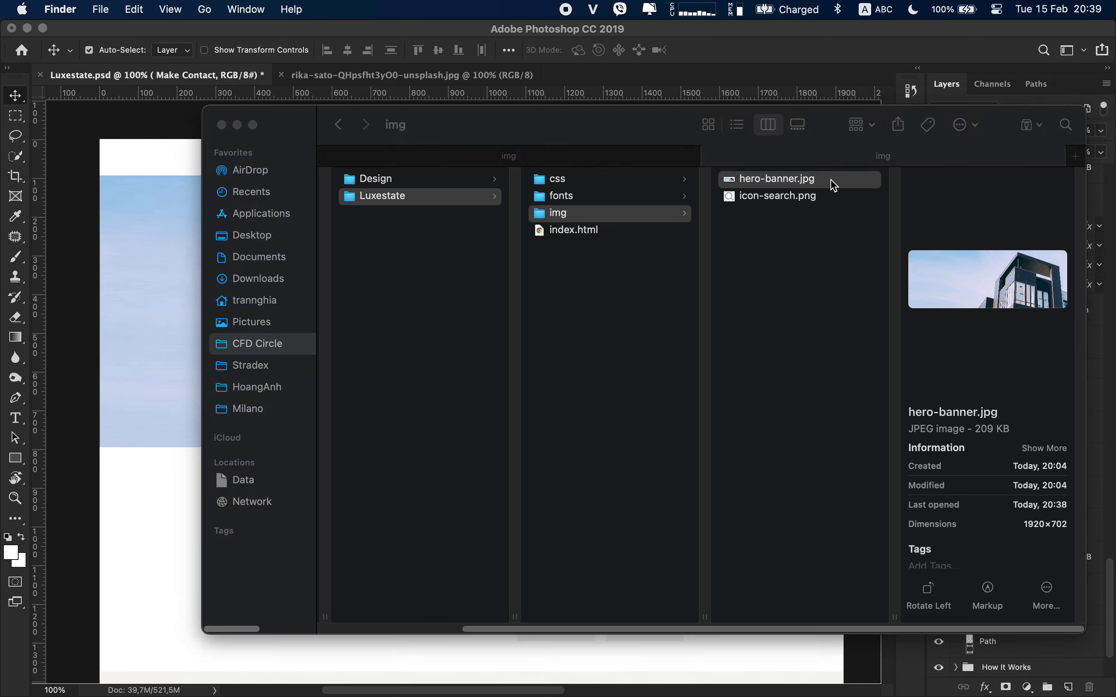
{"action": "key", "text": "super+Tab"}
{"action": "right_click", "coordinate": [834, 184]}
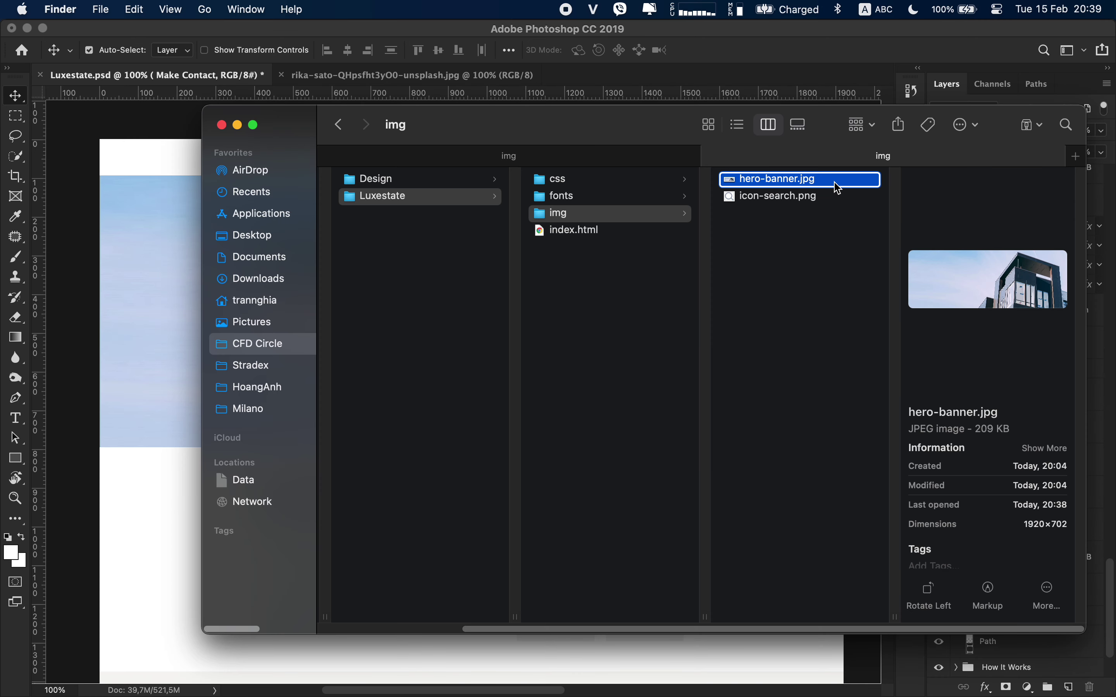
{"action": "key", "text": "Escape"}
{"action": "key", "text": "super+Tab"}
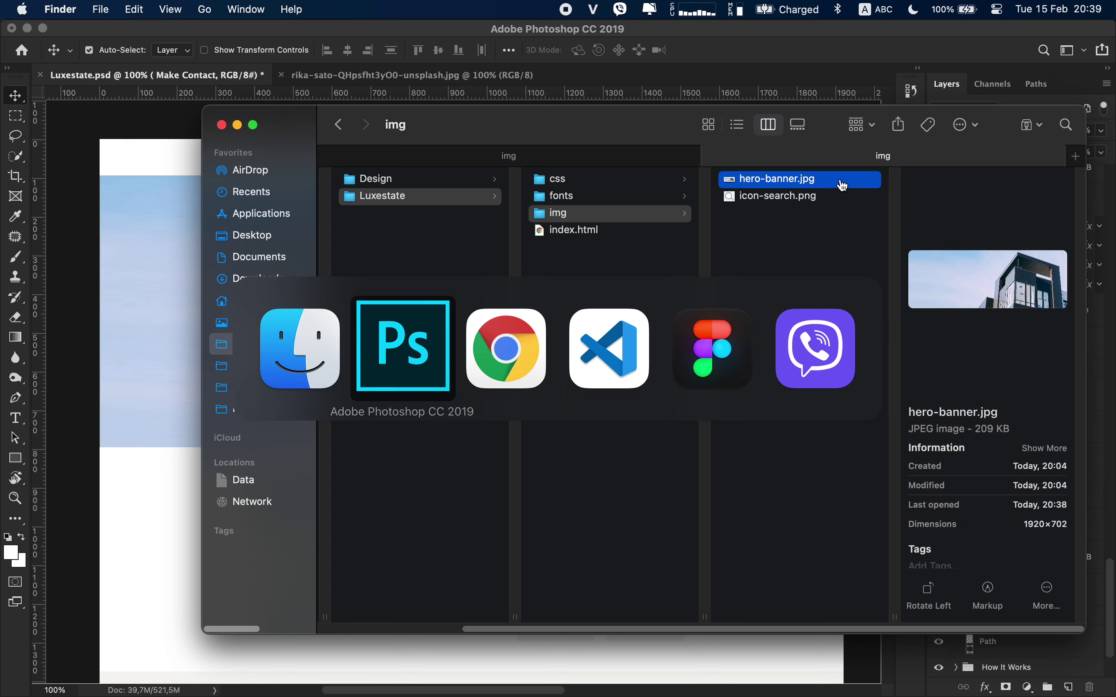
{"action": "key", "text": "super+Tab"}
{"action": "key", "text": "super+Tab"}
{"action": "key", "text": "super+Tab"}
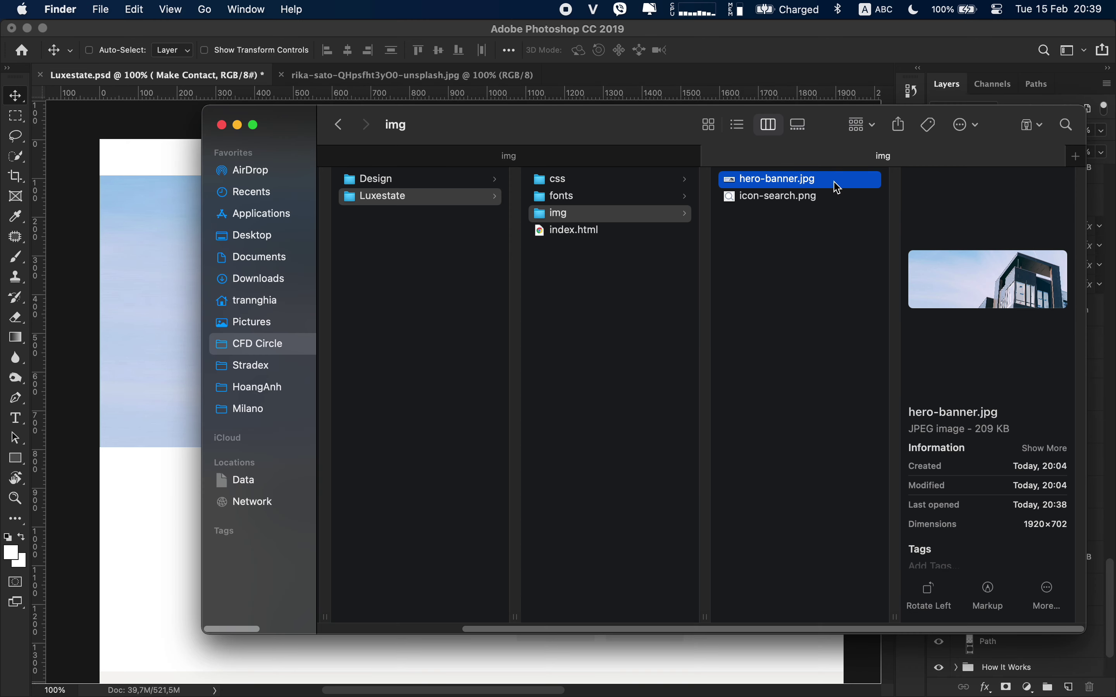
{"action": "right_click", "coordinate": [835, 185]}
{"action": "mouse_move", "coordinate": [924, 208]}
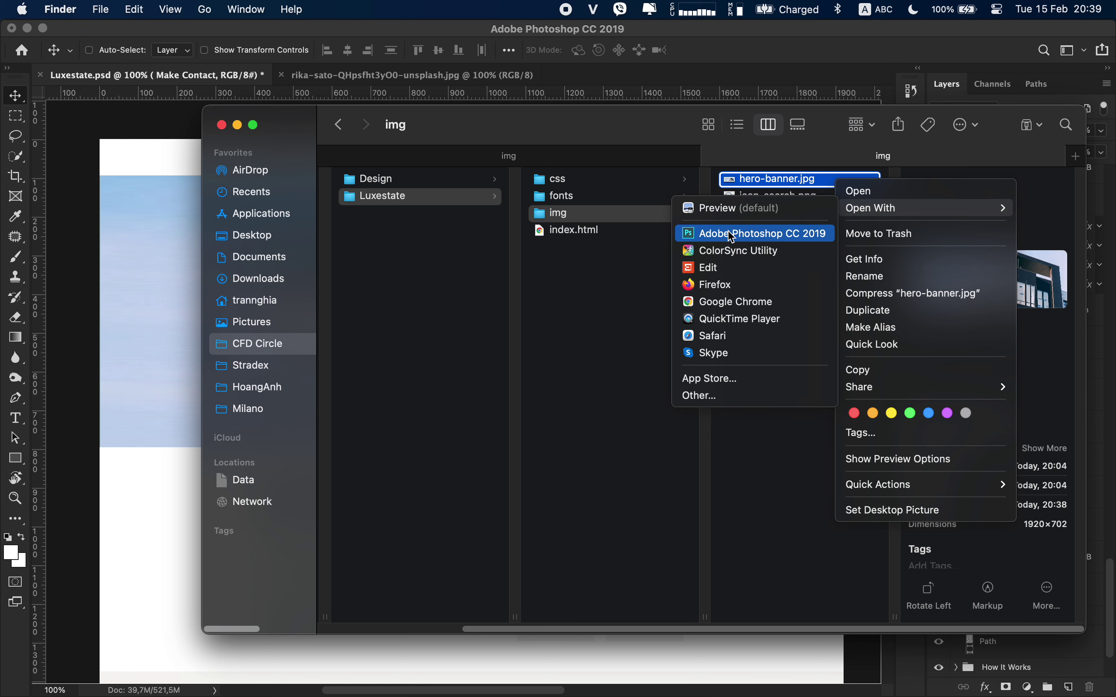
{"action": "left_click", "coordinate": [733, 237]}
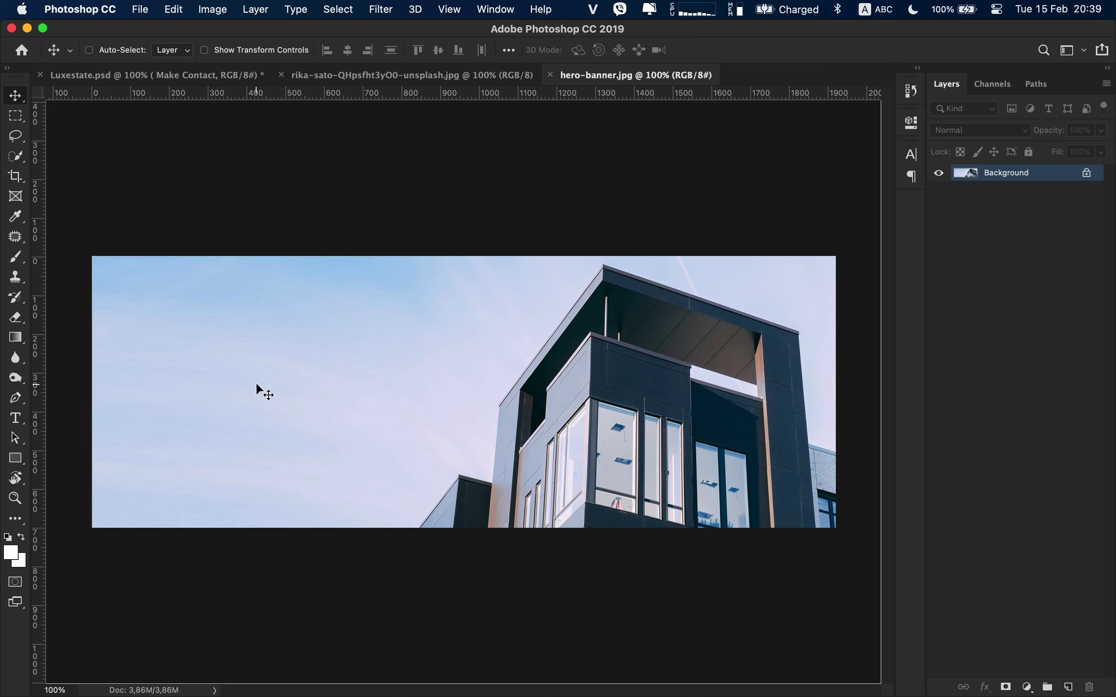
Step: Unlock Background to Layer 0, try and undo a free-transform resize, and view its 1920 × 702 px size
{"action": "left_click", "coordinate": [1088, 173]}
{"action": "key", "text": "ctrl+t"}
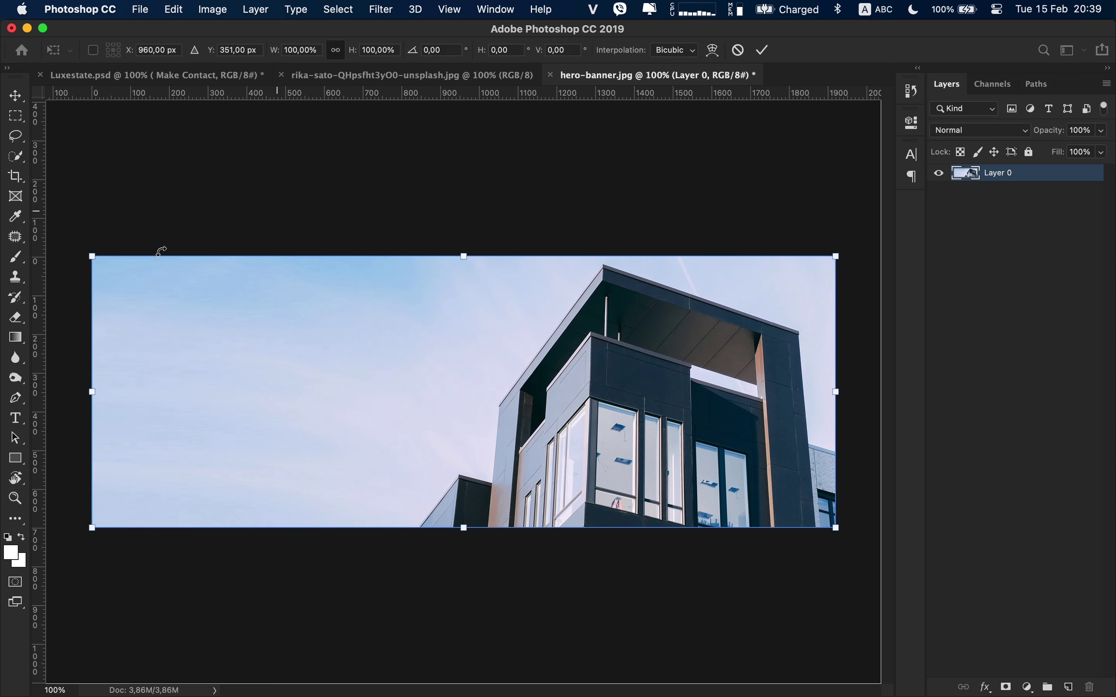
{"action": "left_click_drag", "start_coordinate": [92, 256], "coordinate": [153, 278]}
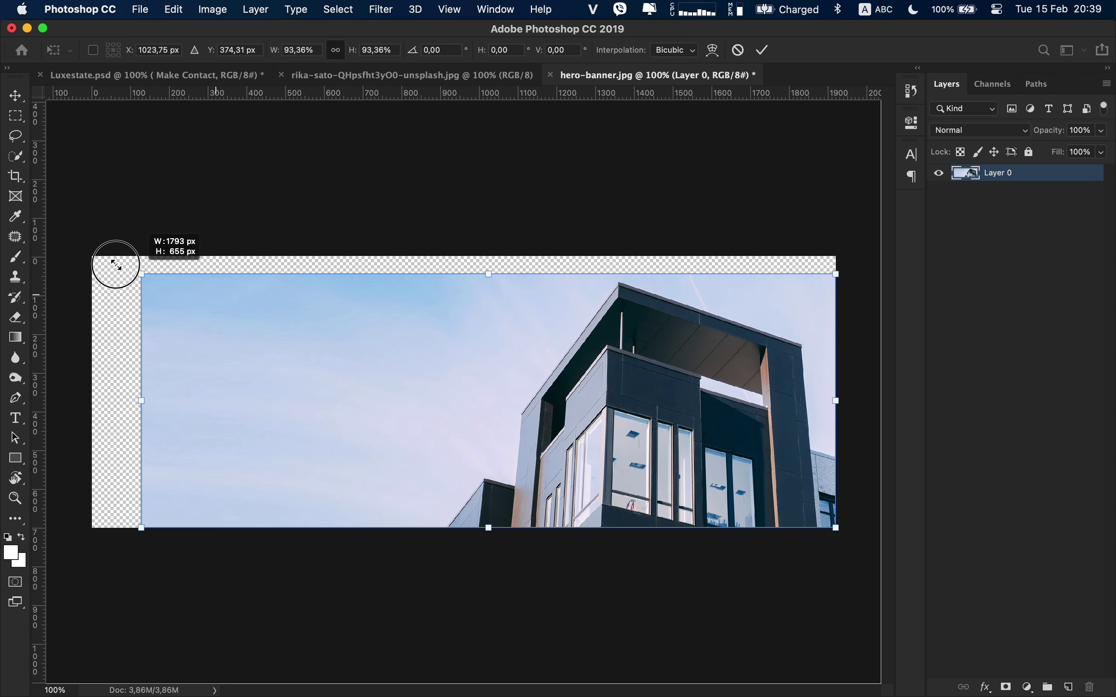
{"action": "left_click_drag", "start_coordinate": [326, 390], "coordinate": [333, 379]}
{"action": "key", "text": "ctrl+z"}
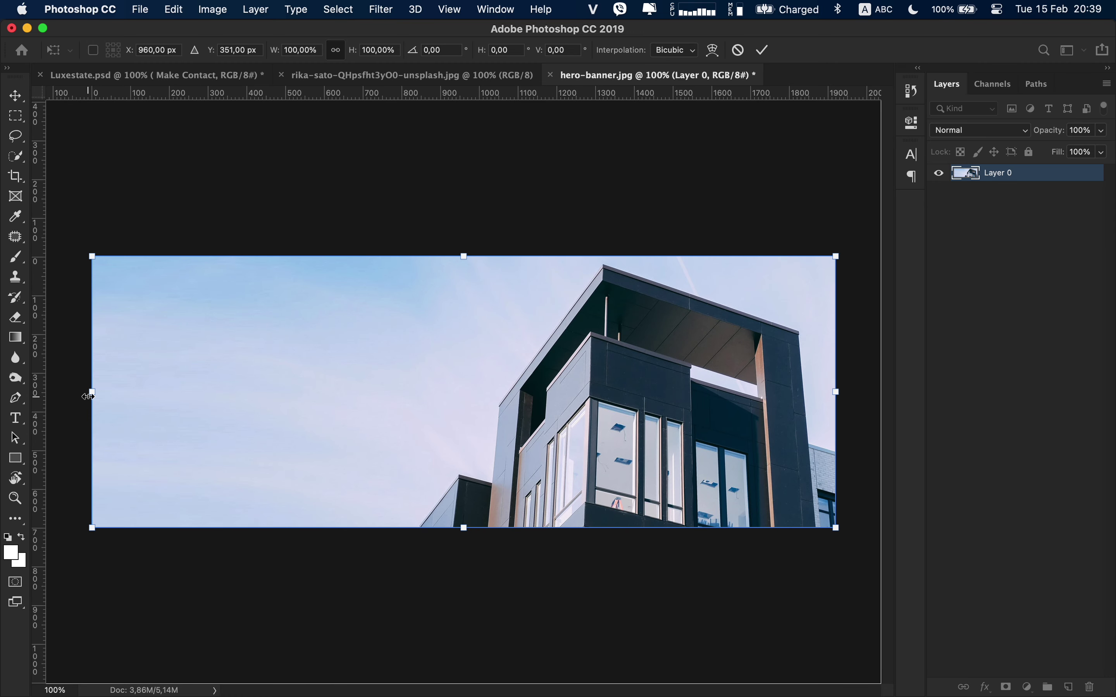
{"action": "left_click_drag", "start_coordinate": [89, 395], "coordinate": [364, 415]}
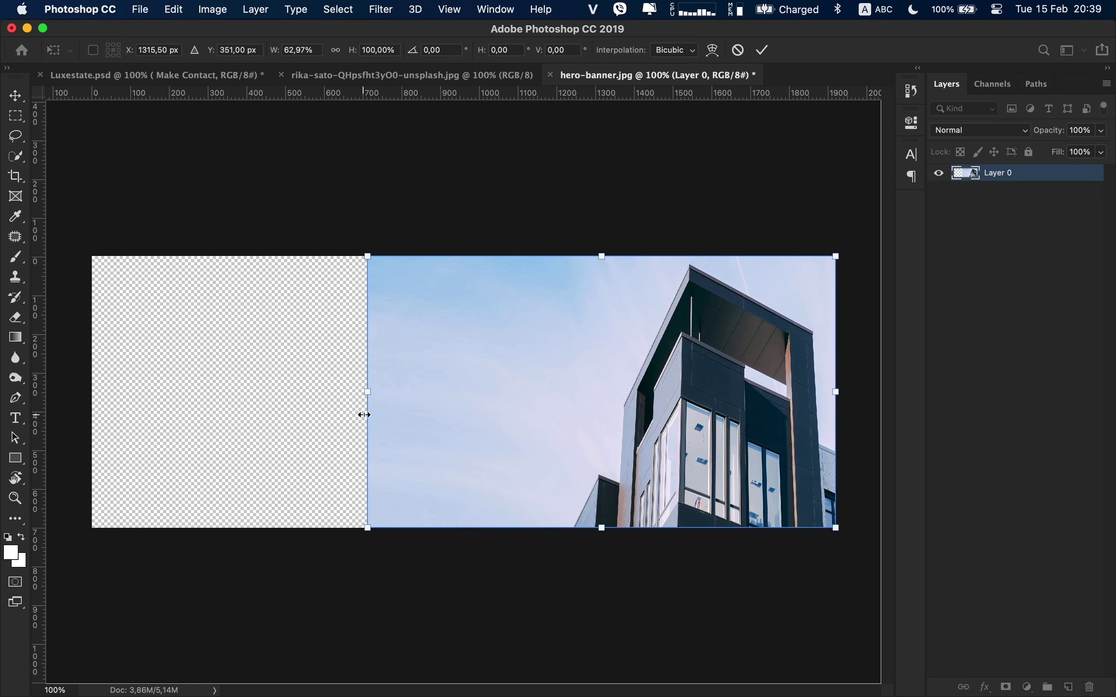
{"action": "key", "text": "ctrl+z"}
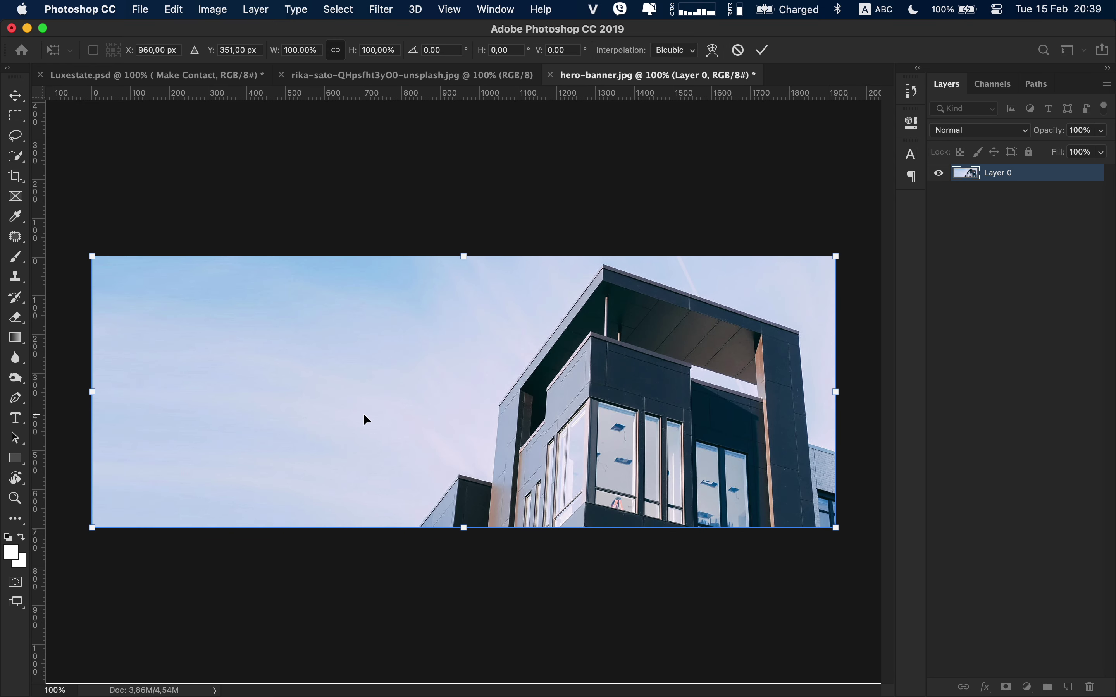
{"action": "key", "text": "Escape"}
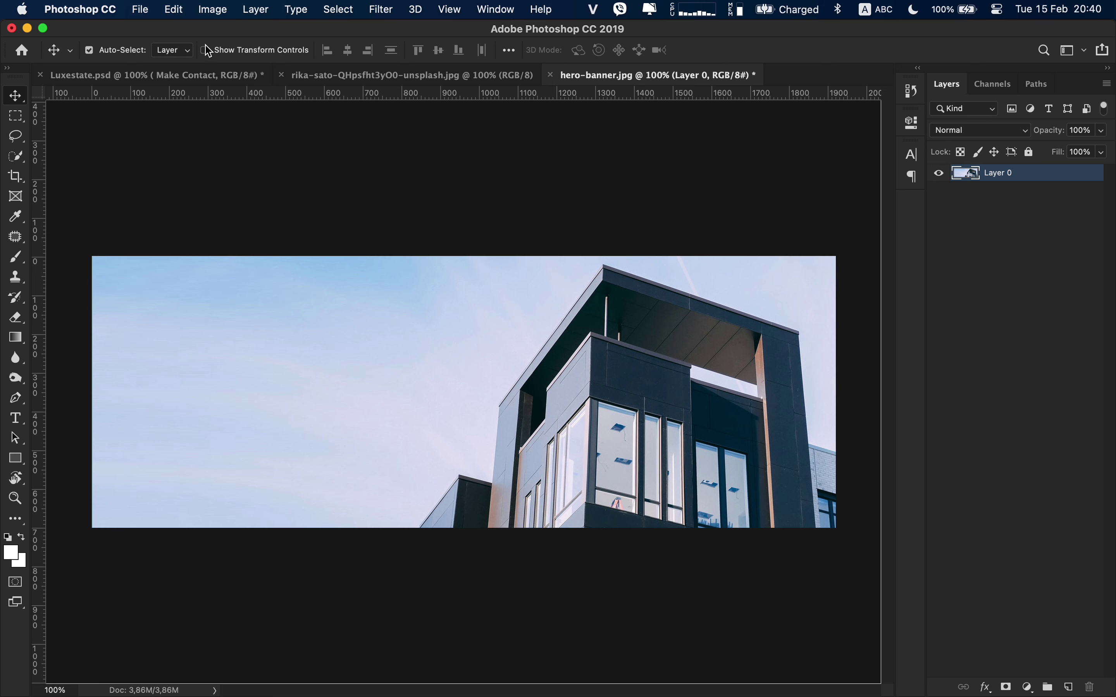
{"action": "left_click", "coordinate": [223, 18]}
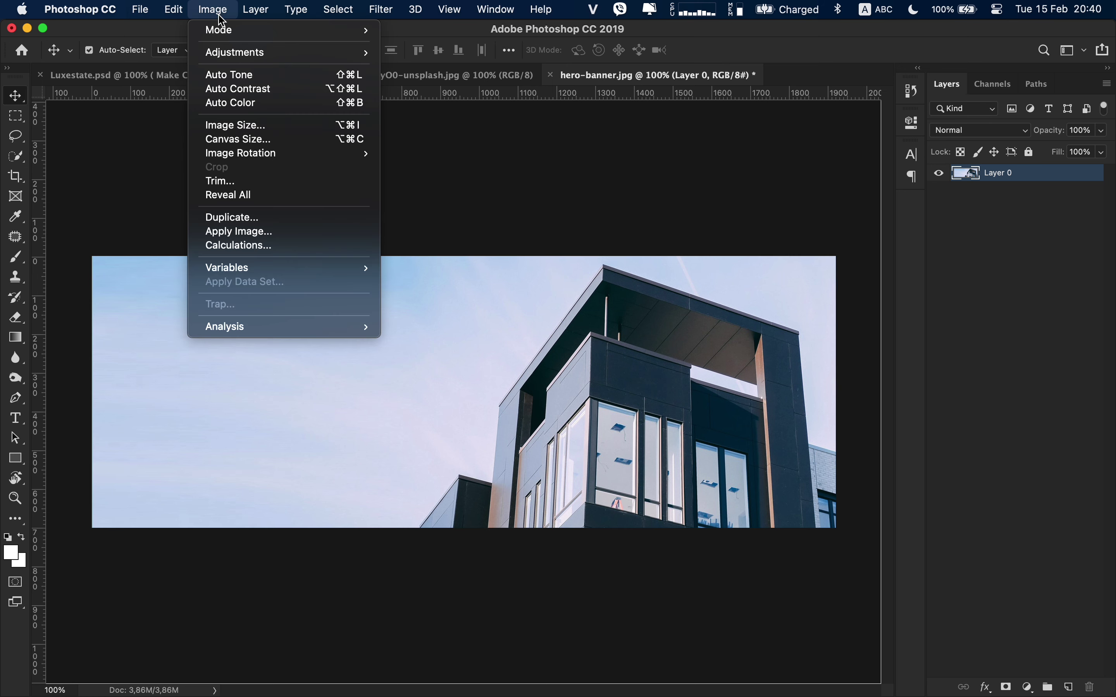
{"action": "left_click", "coordinate": [242, 126]}
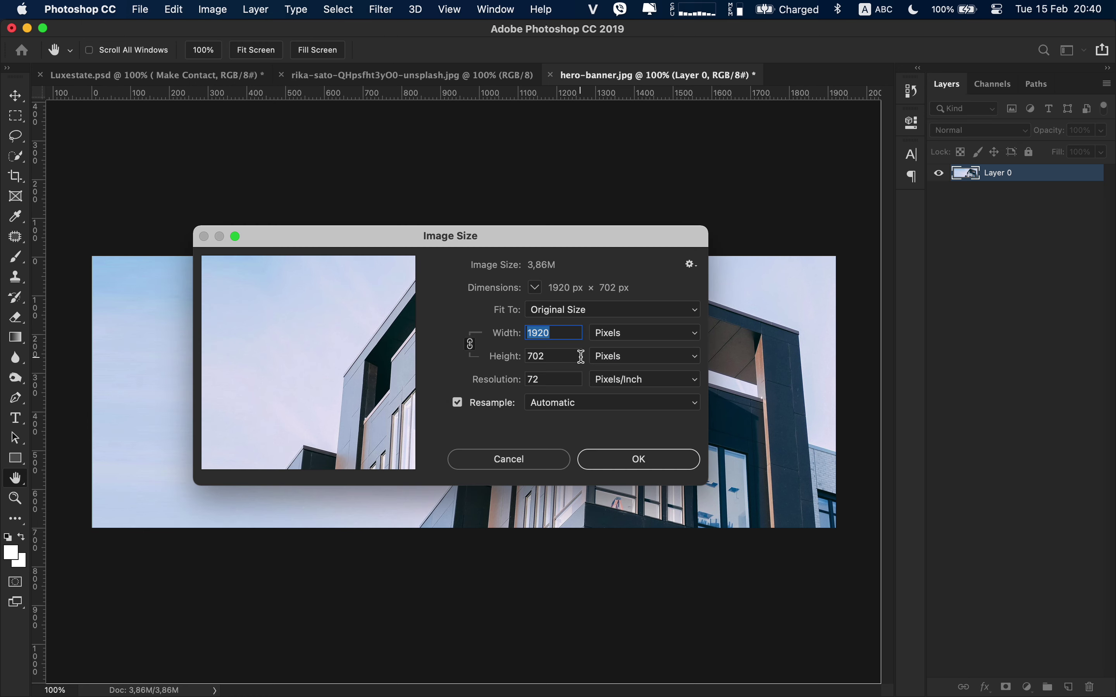
Step: Present the entire screen to the Google Meet call in Chrome
{"action": "left_click", "coordinate": [304, 676]}
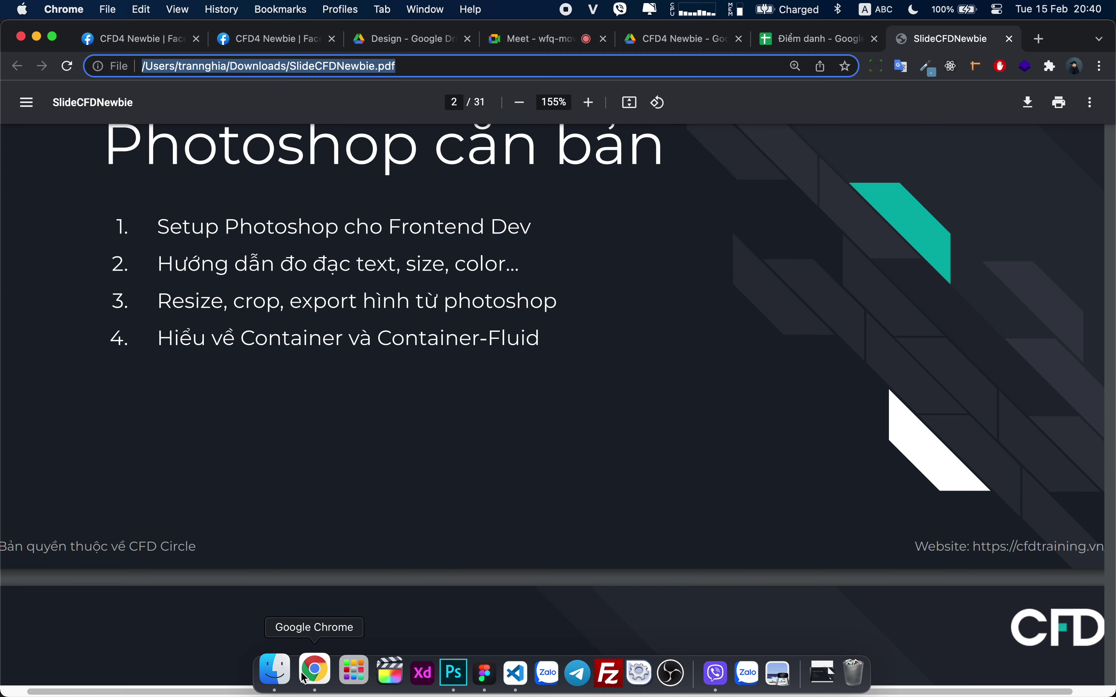
{"action": "left_click", "coordinate": [531, 41]}
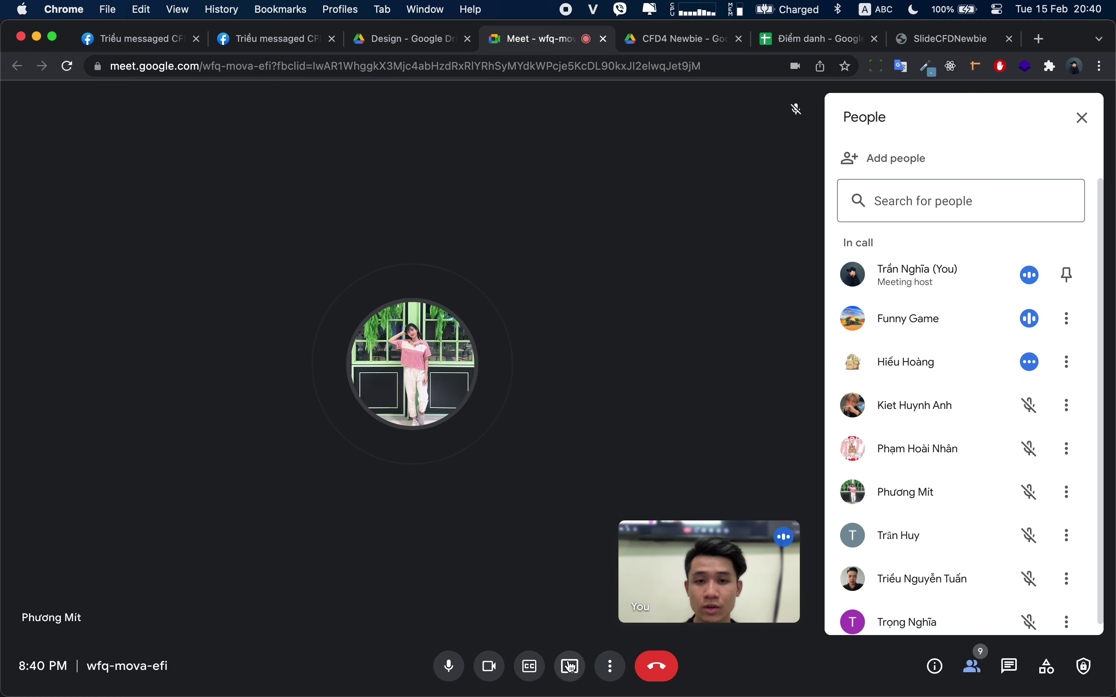
{"action": "left_click", "coordinate": [571, 668]}
{"action": "left_click", "coordinate": [604, 555]}
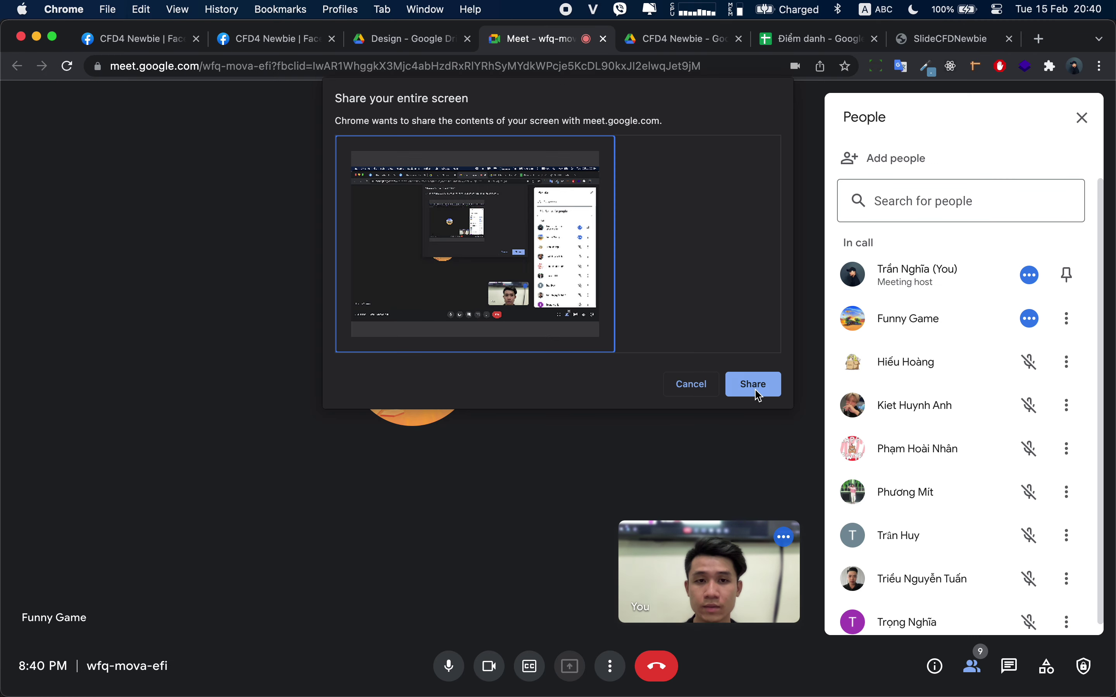
{"action": "left_click", "coordinate": [754, 384]}
{"action": "key", "text": "super+Tab"}
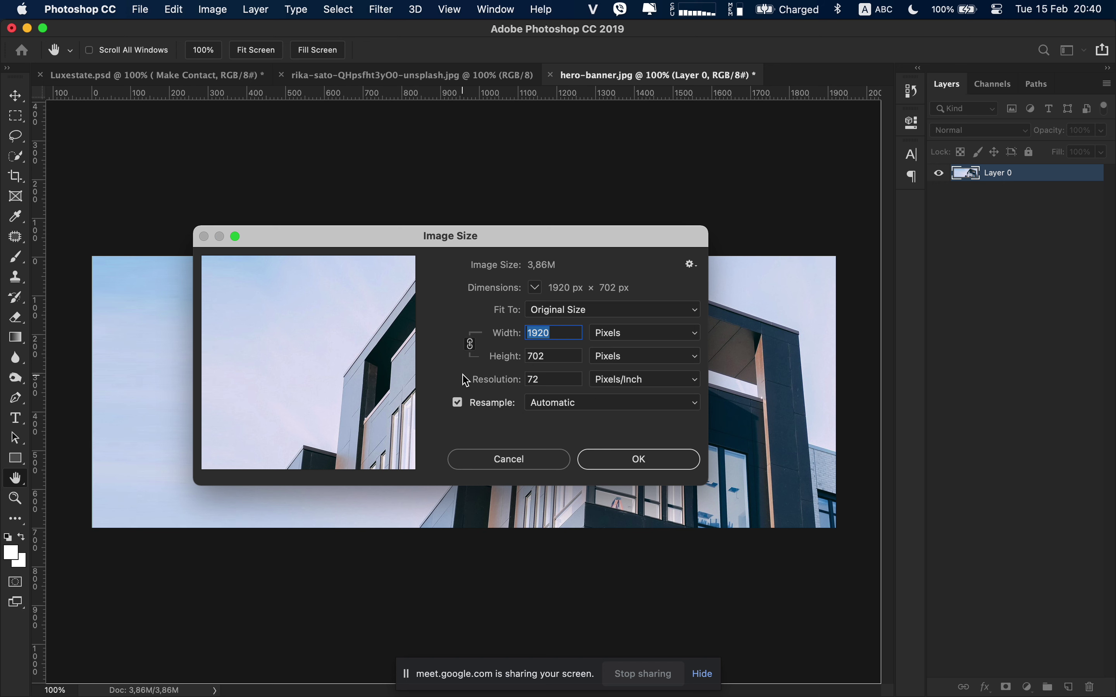
Step: Cancel Image Size and close hero-banner.jpg with Don't Save, discarding its edits
{"action": "left_click", "coordinate": [511, 462]}
{"action": "key", "text": "v"}
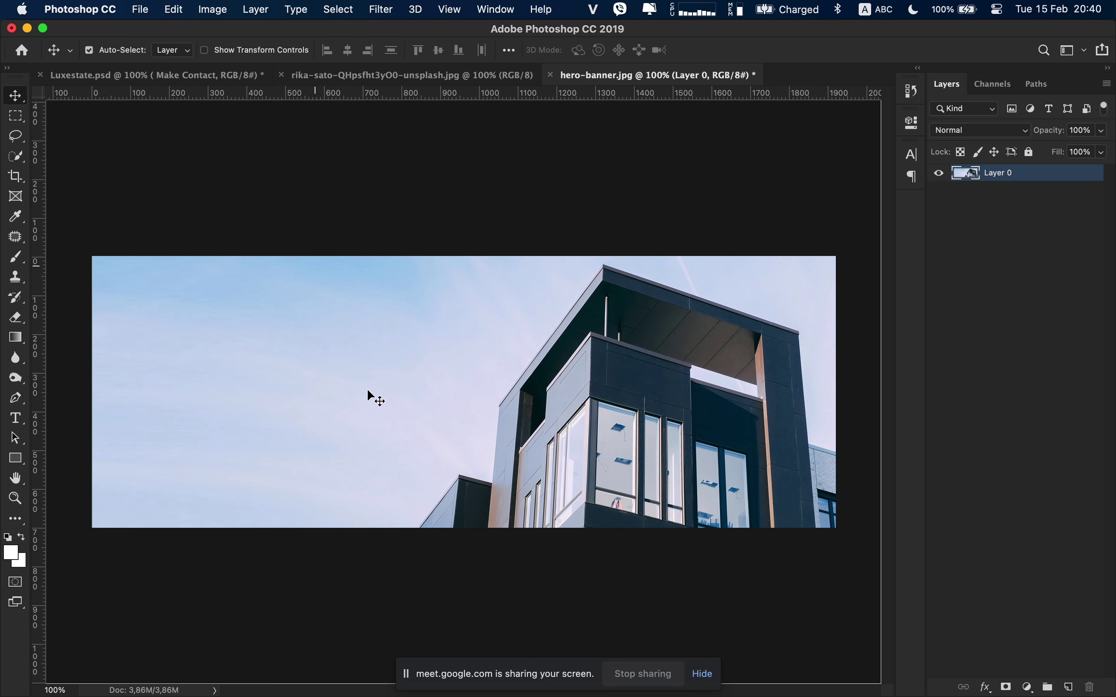
{"action": "key", "text": "super+w"}
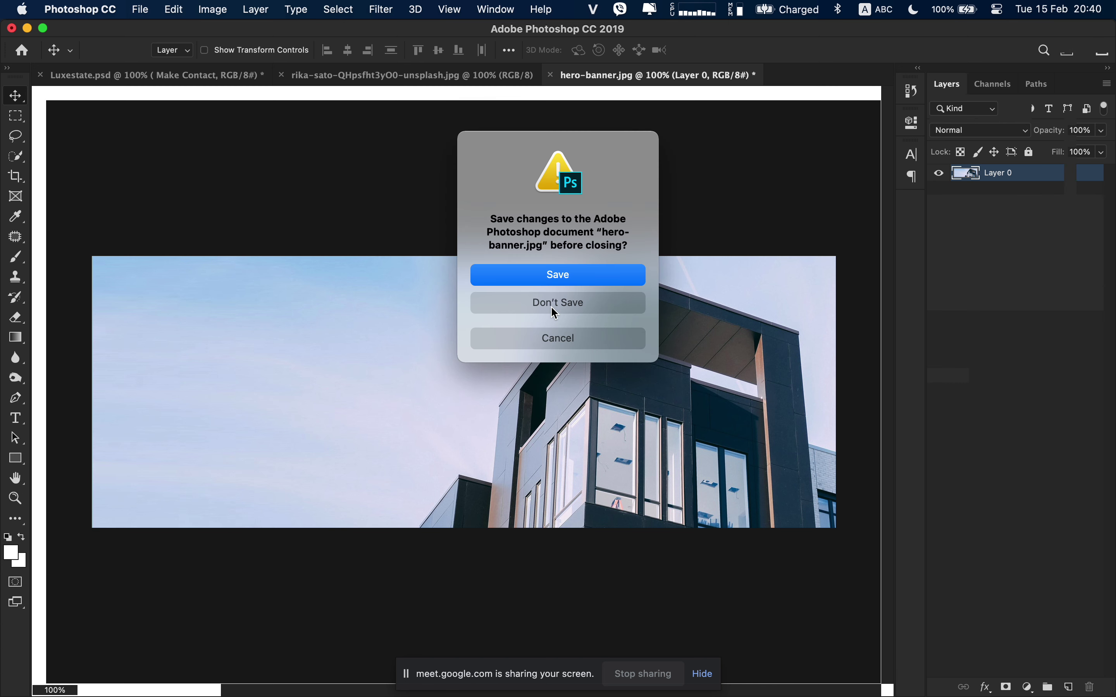
{"action": "left_click", "coordinate": [549, 334]}
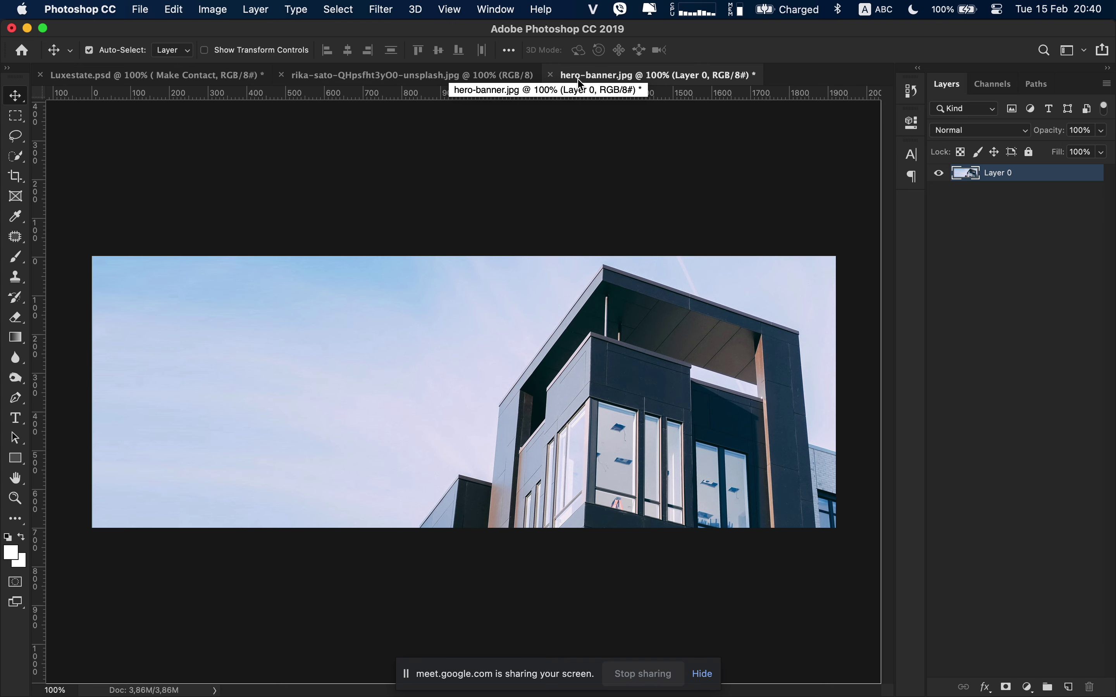
{"action": "left_click", "coordinate": [485, 76]}
{"action": "left_click", "coordinate": [180, 83]}
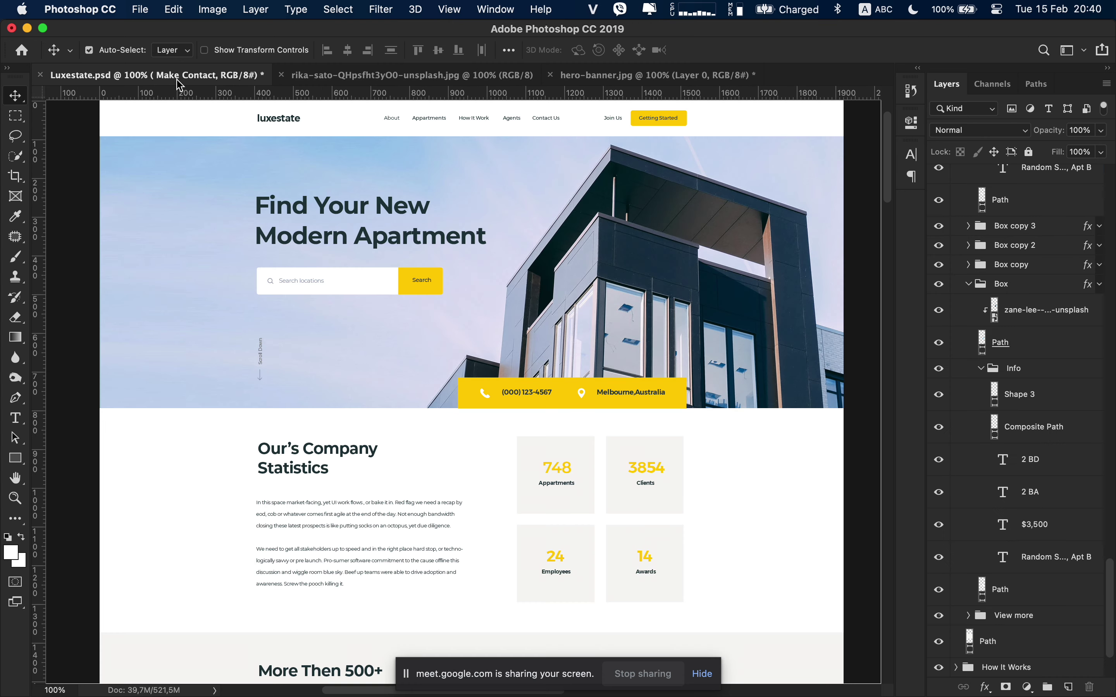
{"action": "left_click", "coordinate": [608, 82]}
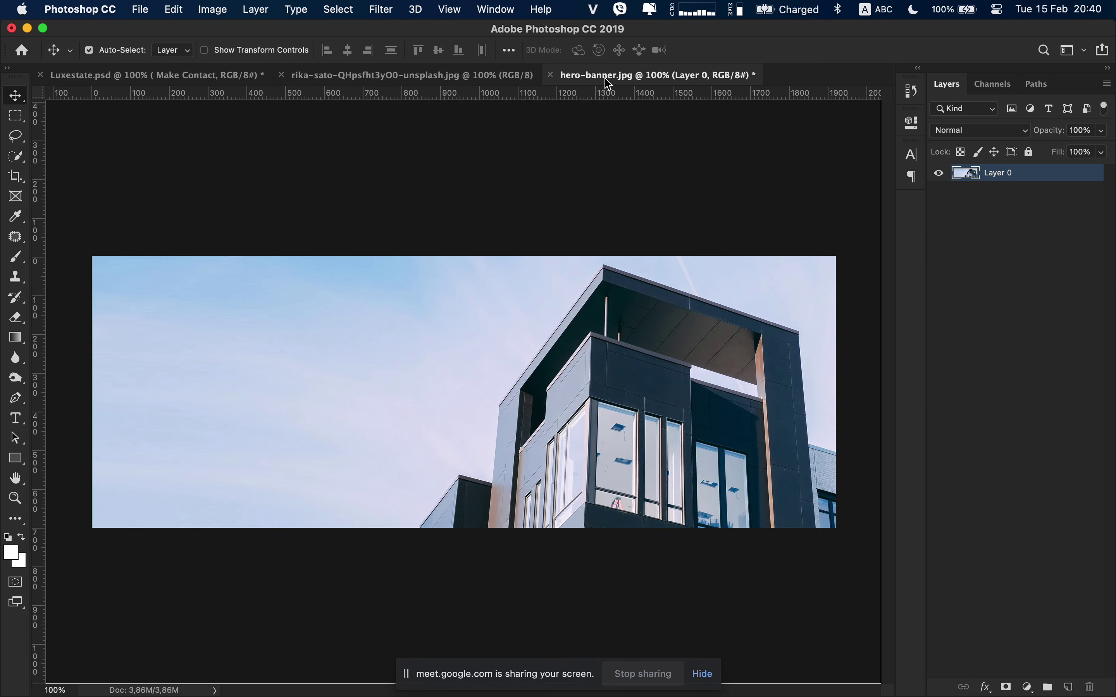
{"action": "key", "text": "super+w"}
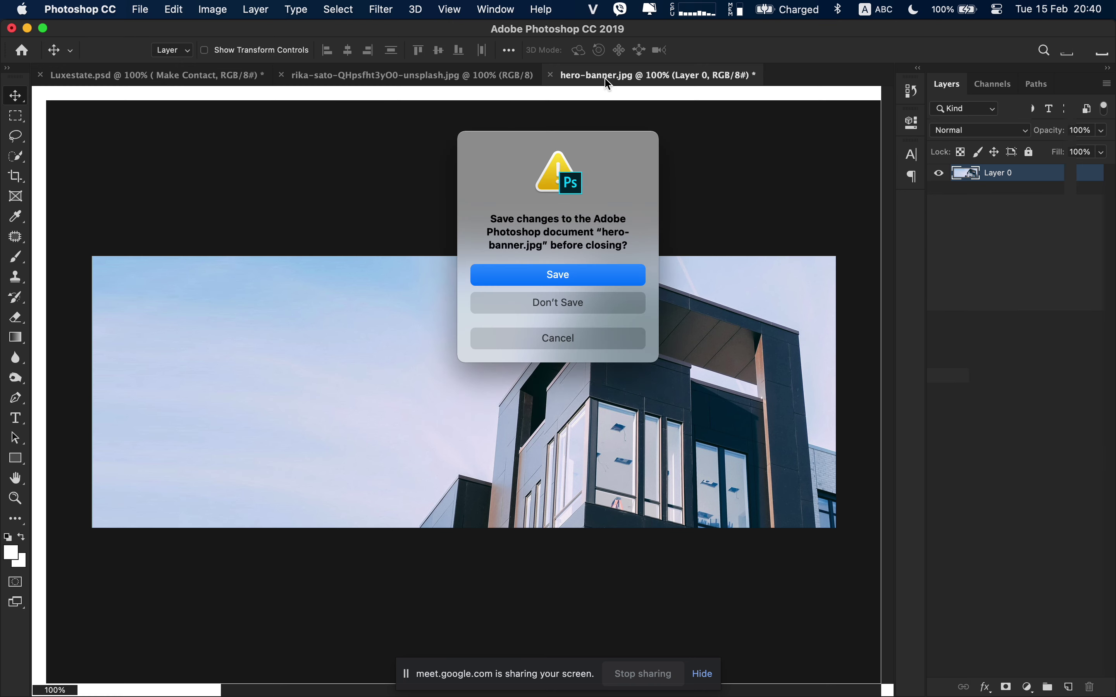
{"action": "left_click", "coordinate": [563, 308]}
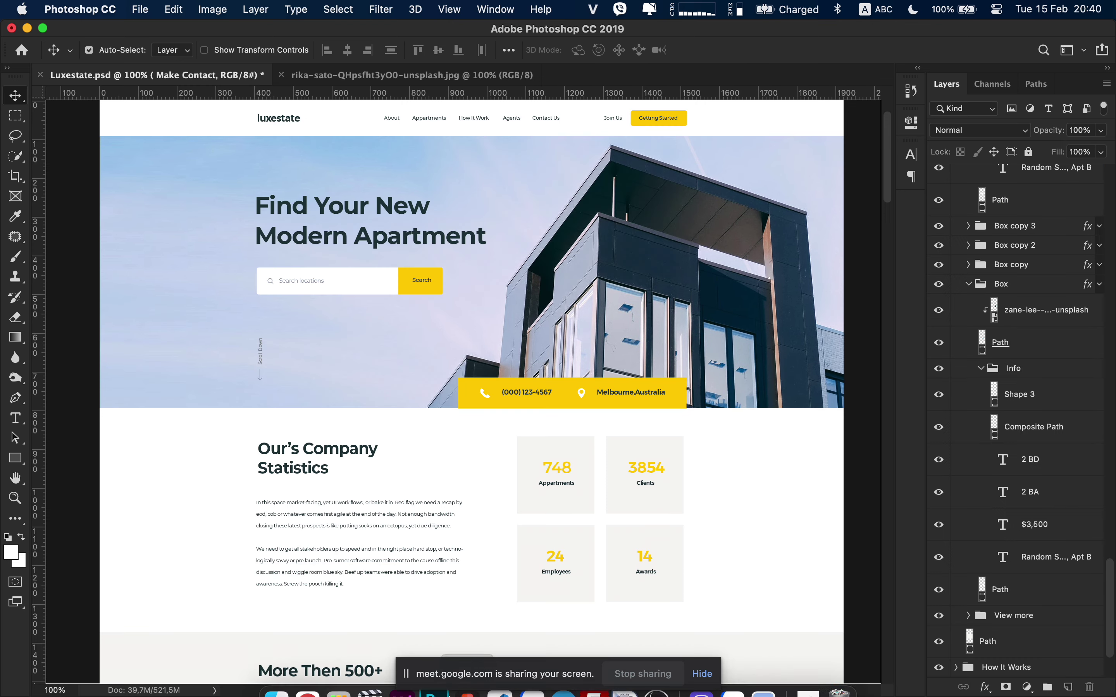
Step: Reopen the original hero-banner.jpg from the Finder img folder in Photoshop
{"action": "left_click", "coordinate": [273, 671]}
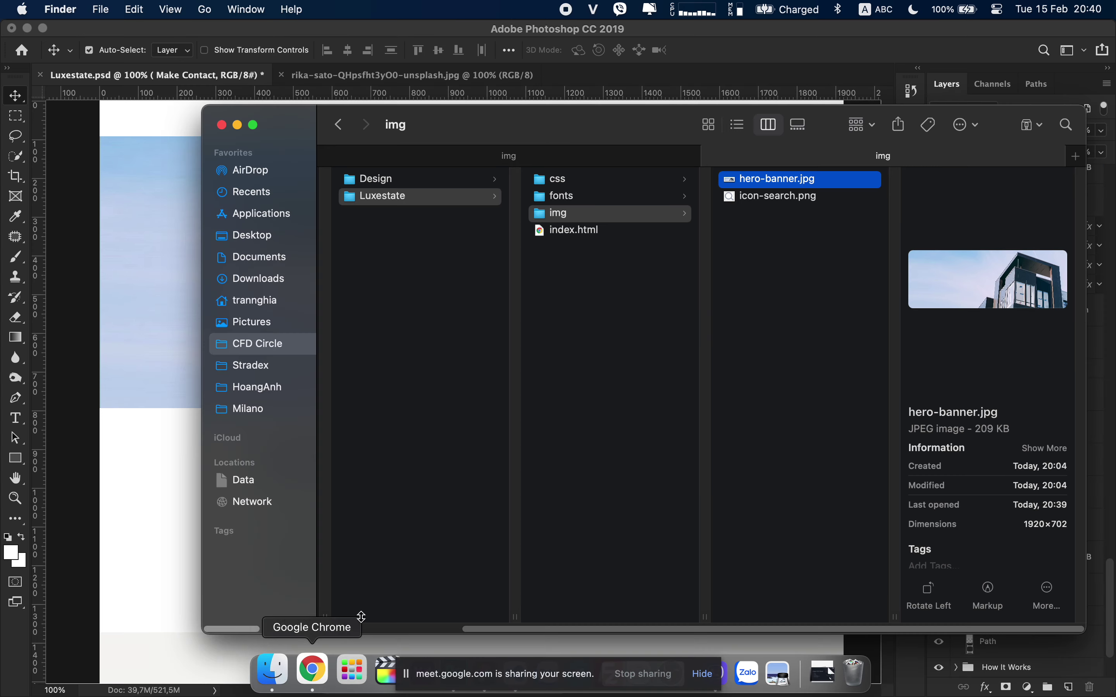
{"action": "right_click", "coordinate": [852, 179]}
{"action": "left_click", "coordinate": [775, 227]}
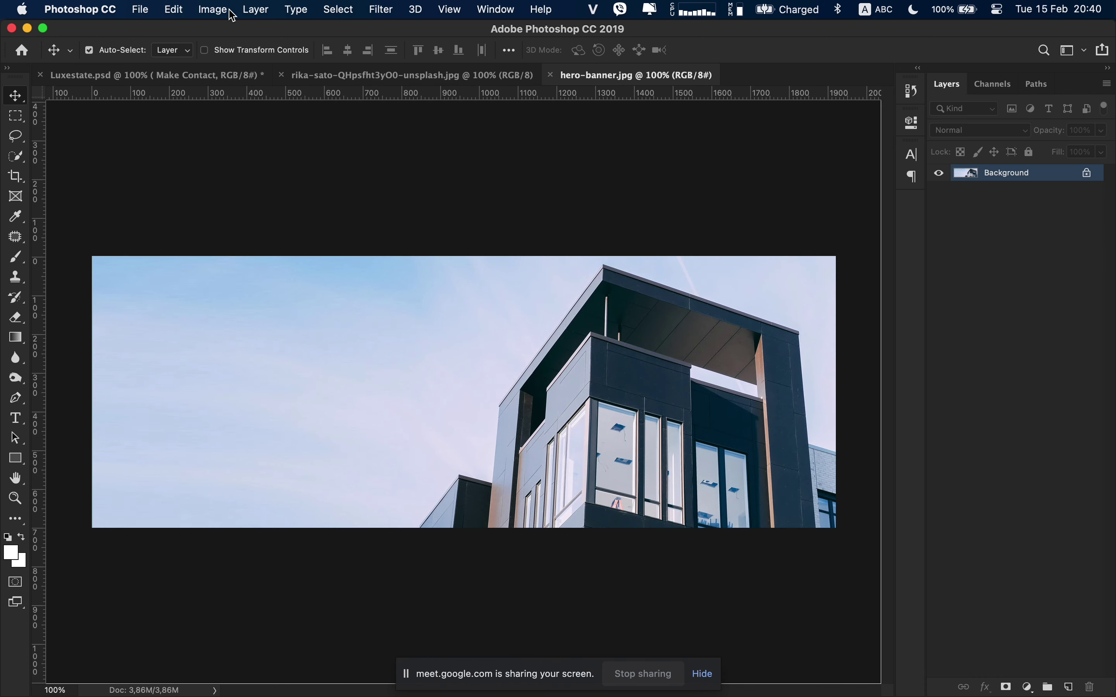
{"action": "left_click", "coordinate": [213, 10]}
Step: Set the Image Size width to 800 px with linked proportions, giving 800 × 293 px
{"action": "left_click", "coordinate": [240, 125]}
{"action": "left_click", "coordinate": [526, 465]}
{"action": "left_click", "coordinate": [221, 10]}
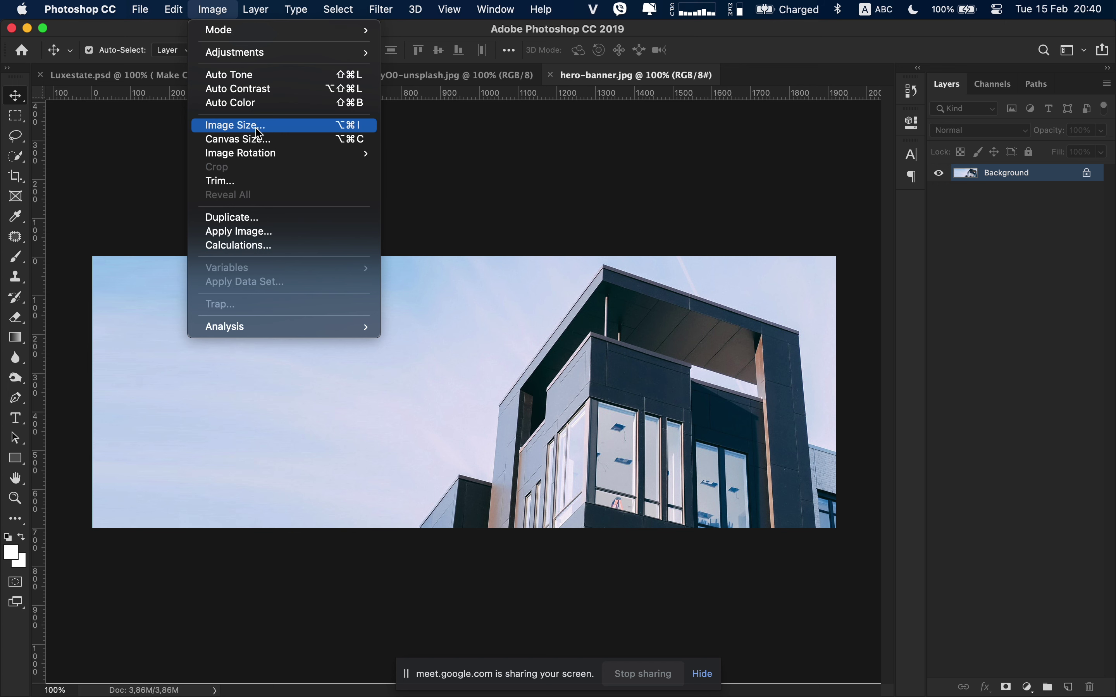
{"action": "left_click", "coordinate": [331, 129]}
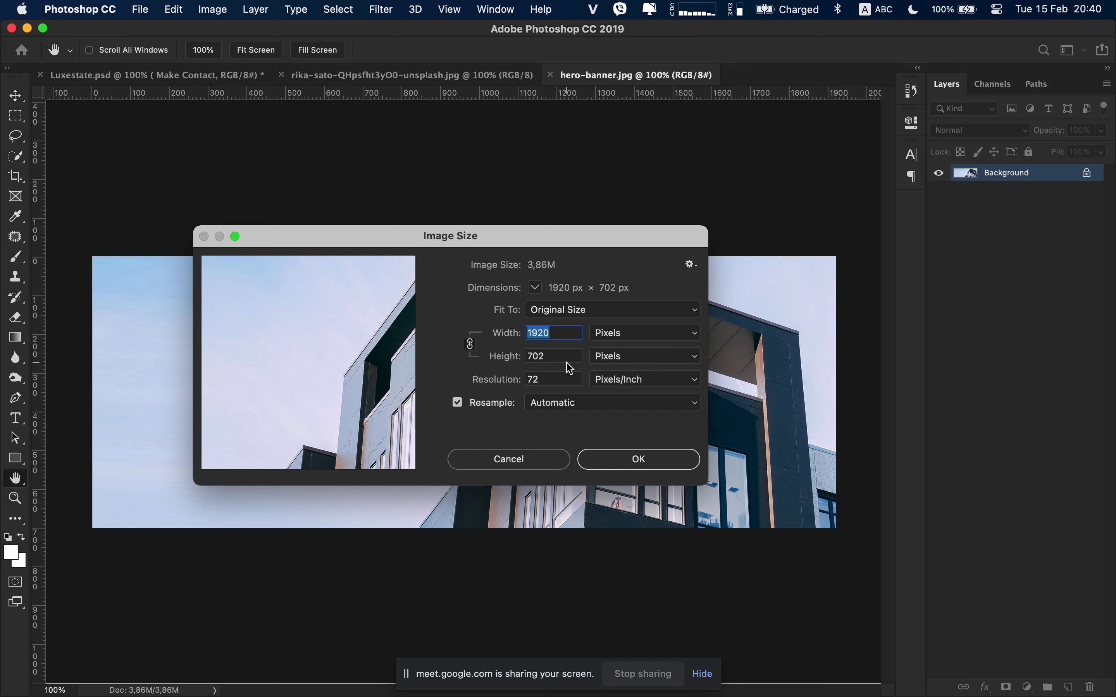
{"action": "type", "text": "800"}
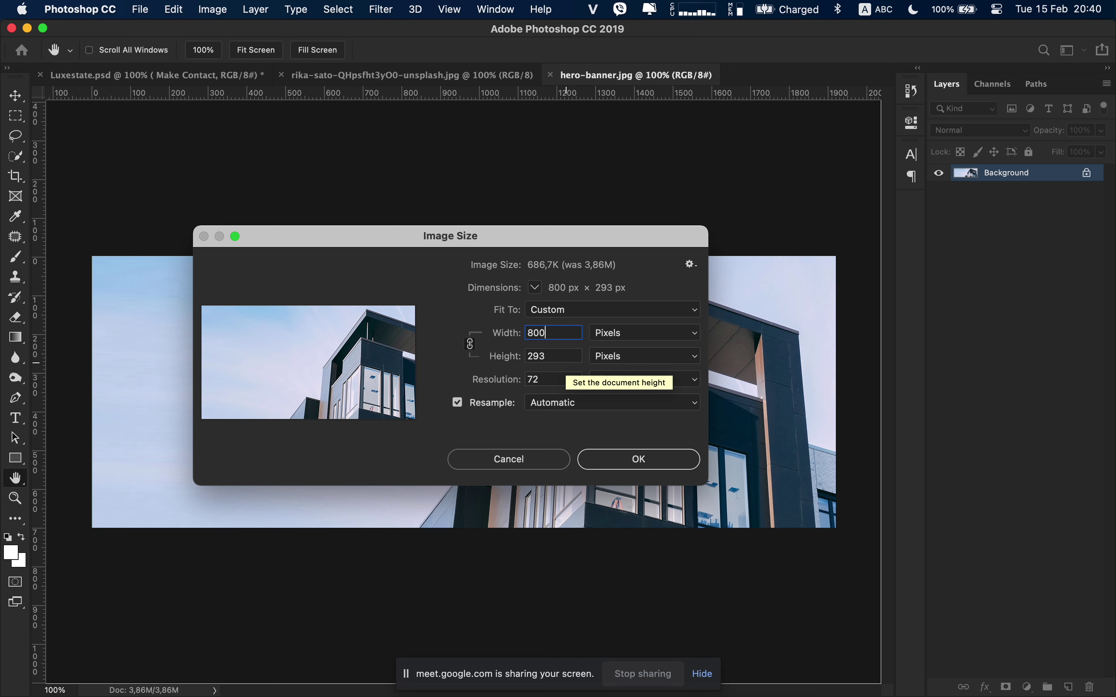
{"action": "key", "text": "Return"}
{"action": "key", "text": "m"}
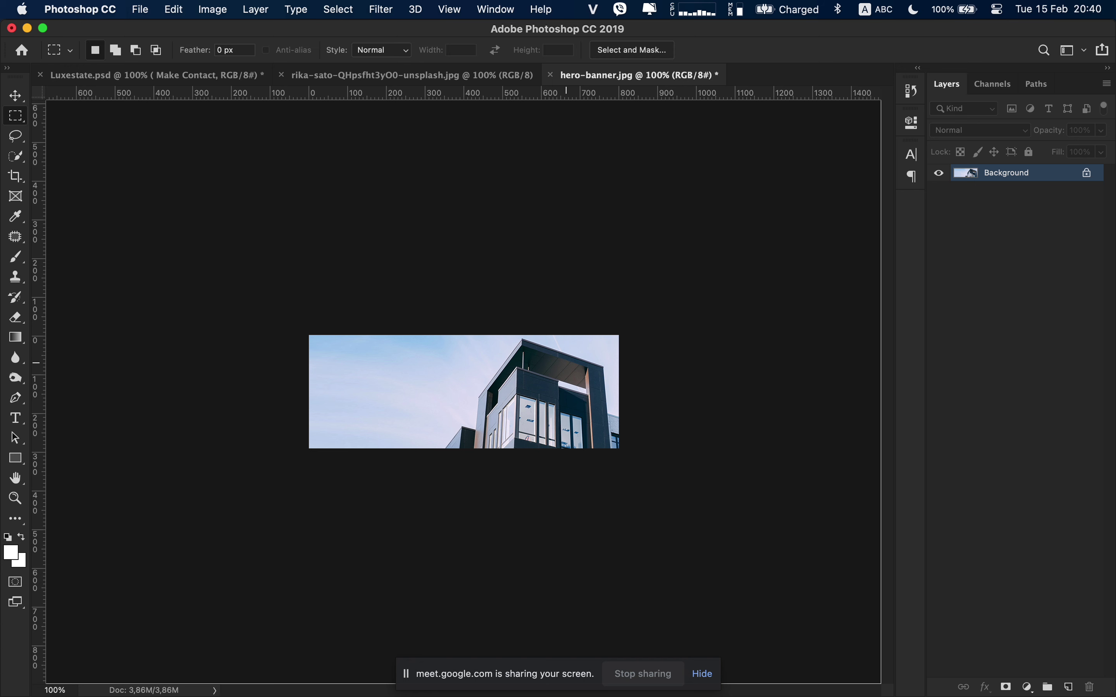
{"action": "mouse_move", "coordinate": [239, 284]}
{"action": "left_mouse_down"}
{"action": "mouse_move", "coordinate": [830, 552]}
{"action": "mouse_move", "coordinate": [679, 473]}
{"action": "left_mouse_up"}
{"action": "left_click", "coordinate": [15, 96]}
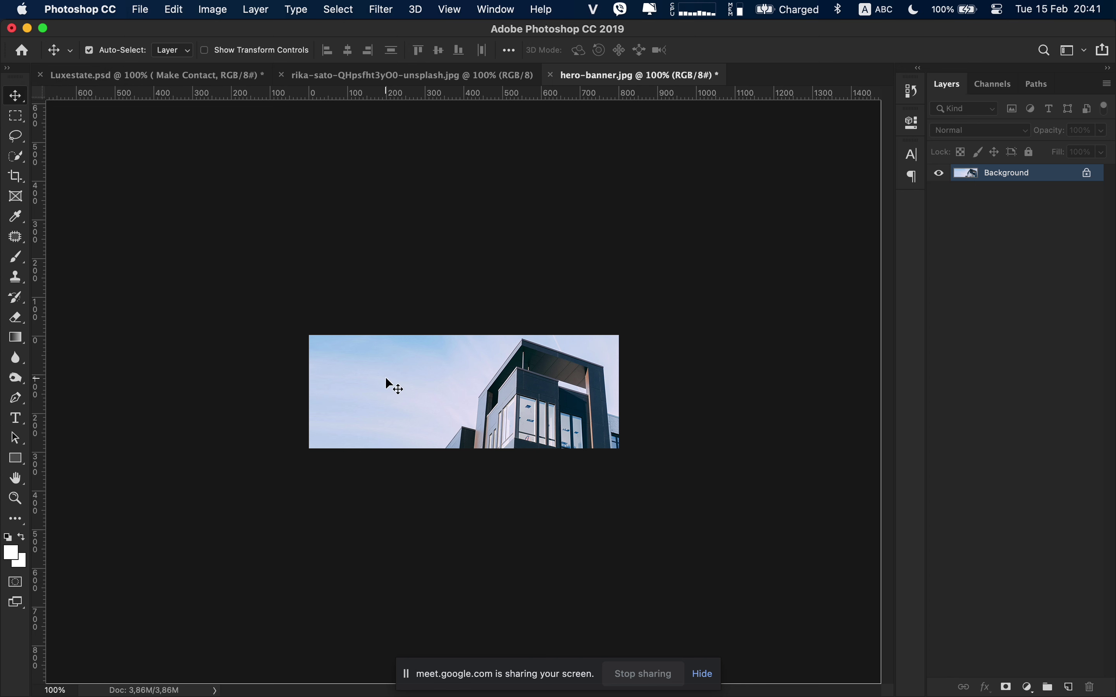
{"action": "key", "text": "ctrl+a"}
{"action": "key", "text": "ctrl+t"}
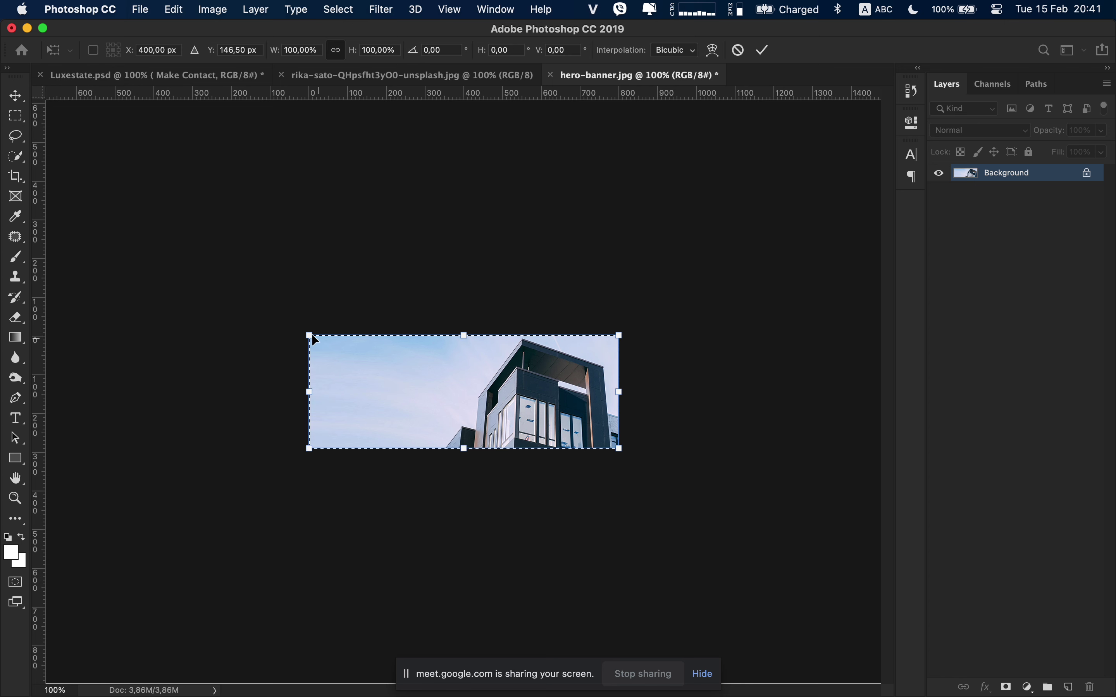
{"action": "mouse_move", "coordinate": [312, 337]}
{"action": "left_mouse_down"}
{"action": "mouse_move", "coordinate": [101, 249]}
{"action": "mouse_move", "coordinate": [199, 286]}
{"action": "left_mouse_up"}
{"action": "key", "text": "ctrl+z"}
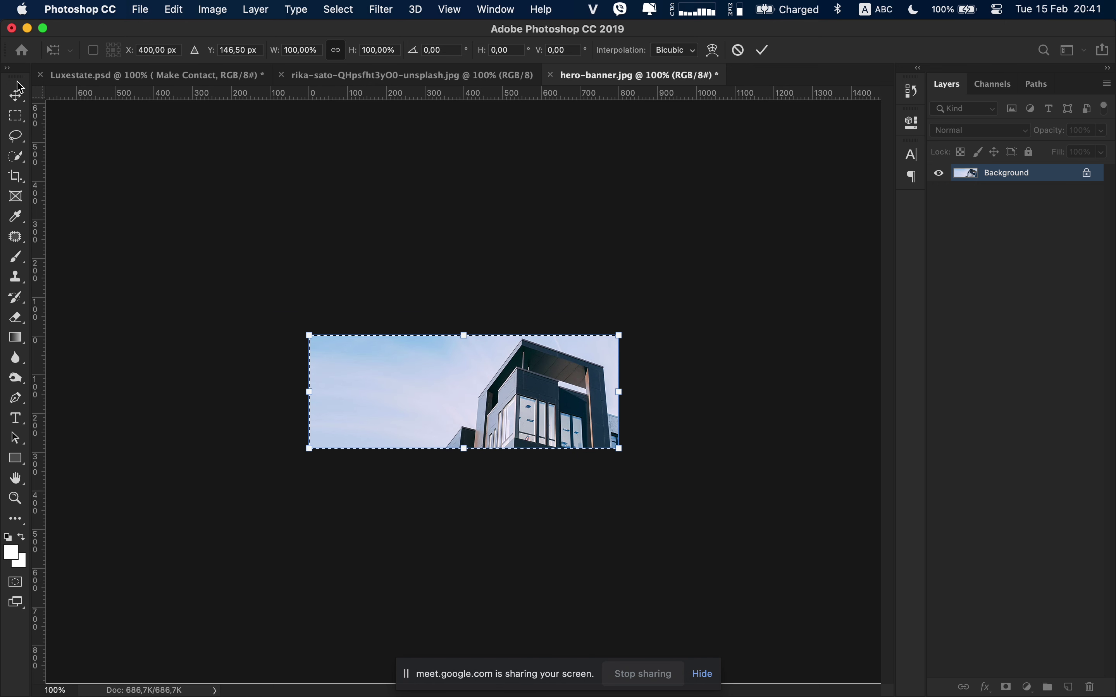
{"action": "key", "text": "Escape"}
{"action": "key", "text": "m"}
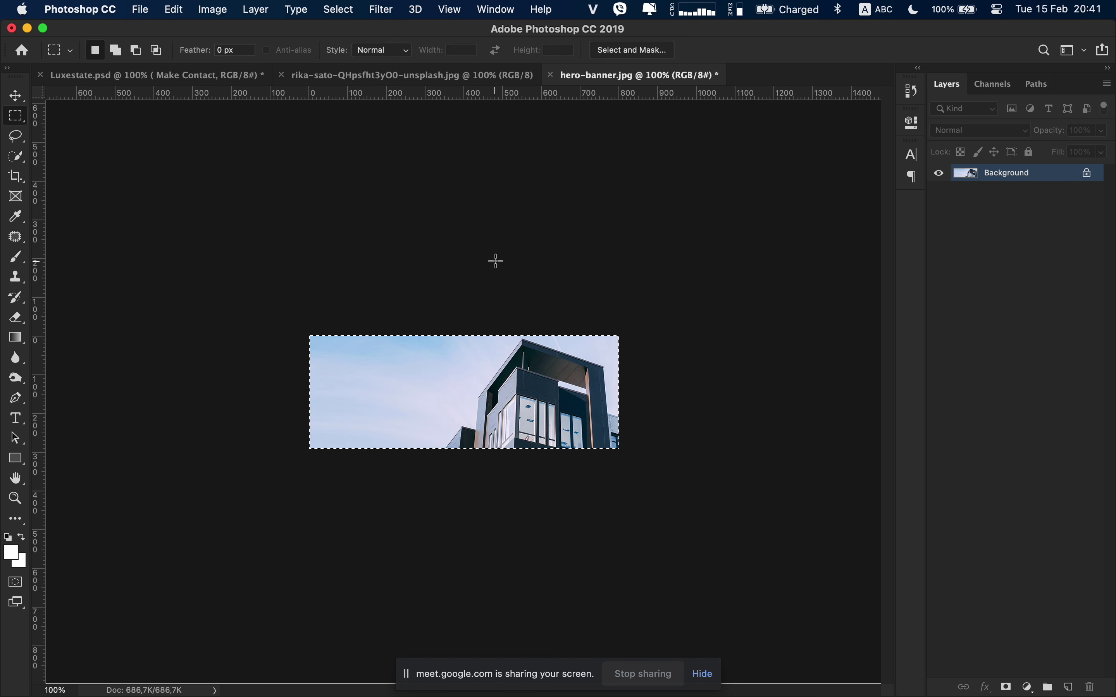
{"action": "left_click", "coordinate": [496, 262]}
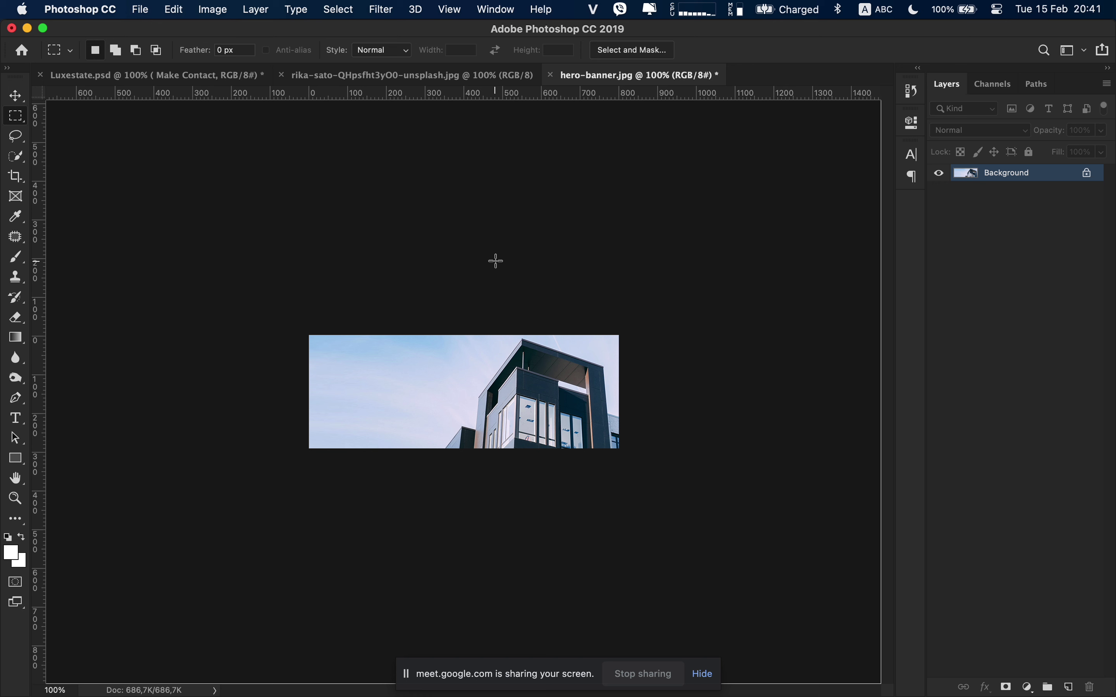
{"action": "left_click", "coordinate": [701, 674]}
{"action": "key", "text": "super+Tab"}
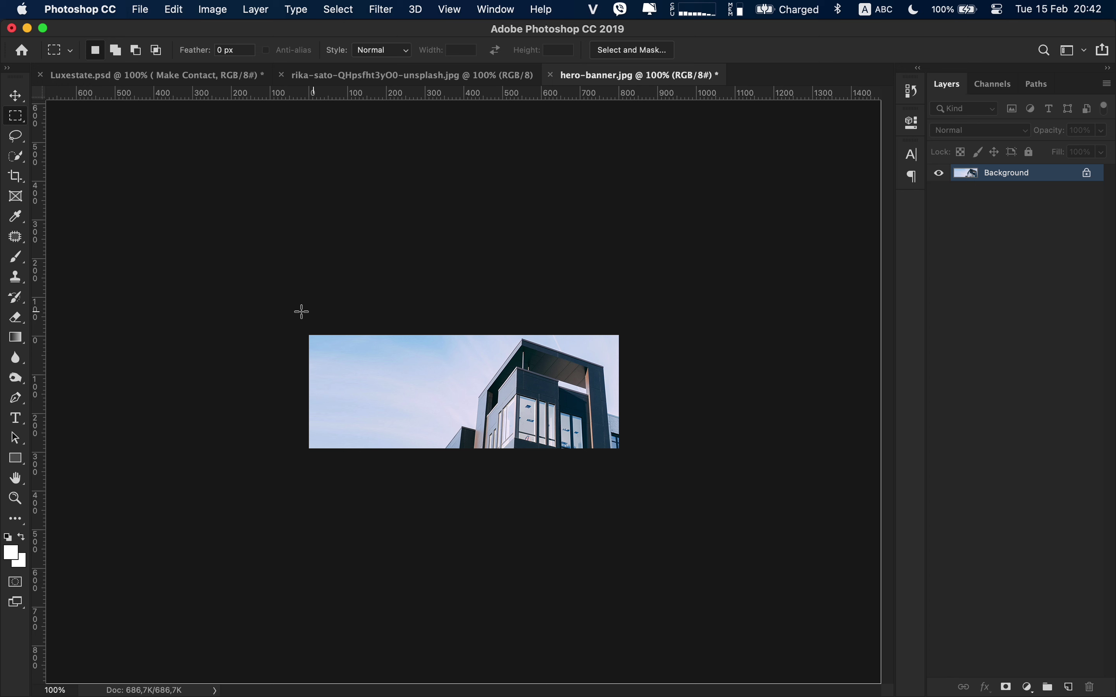
Step: Zoom and marquee-select the whole hero banner, then close hero-banner.jpg without saving
{"action": "left_click_drag", "start_coordinate": [308, 318], "coordinate": [707, 476]}
{"action": "left_click", "coordinate": [706, 477]}
{"action": "scroll", "coordinate": [706, 476], "scroll_direction": "up", "scroll_amount": 5}
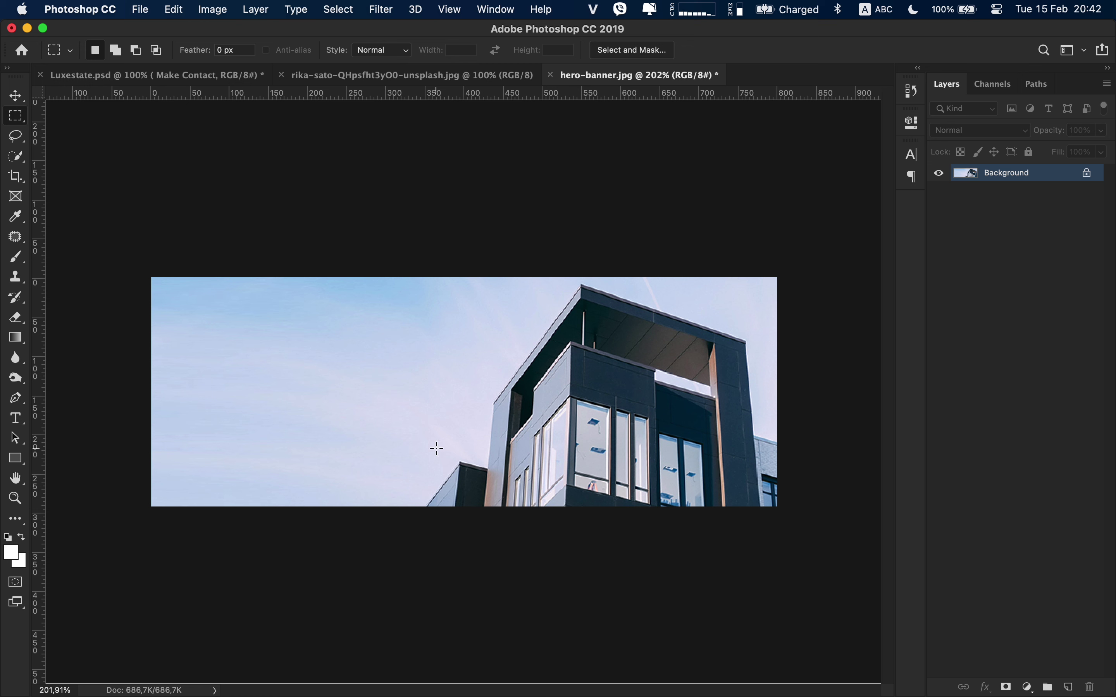
{"action": "scroll", "coordinate": [437, 448], "scroll_direction": "down", "scroll_amount": 5}
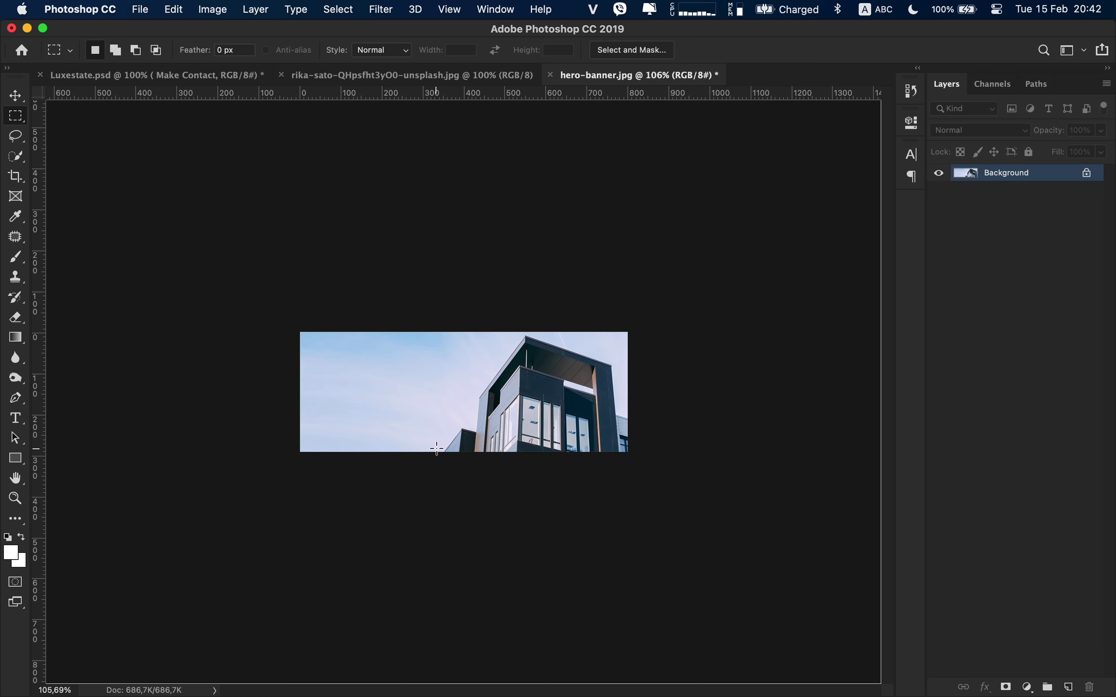
{"action": "scroll", "coordinate": [436, 448], "scroll_direction": "up", "scroll_amount": 4}
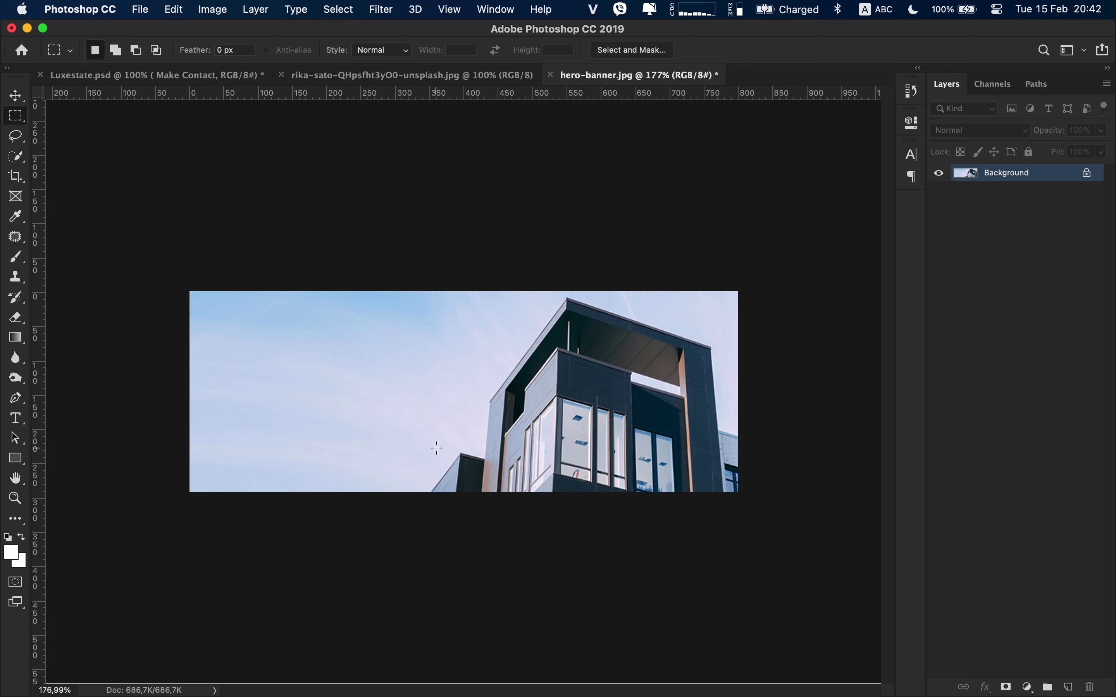
{"action": "left_click_drag", "start_coordinate": [143, 242], "coordinate": [825, 548]}
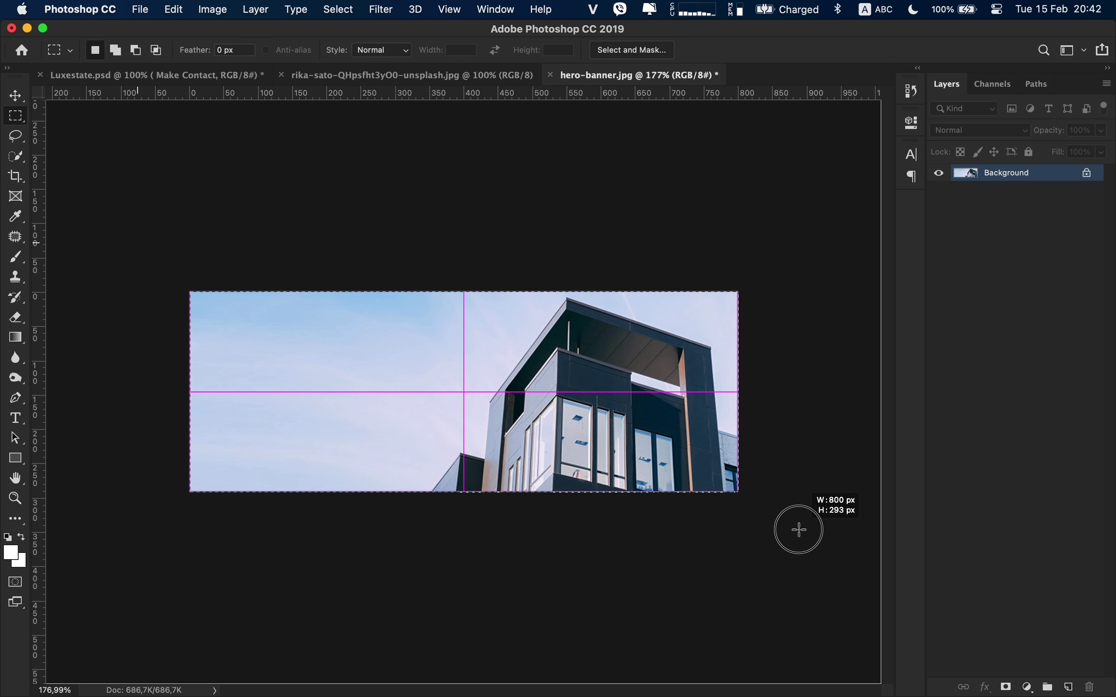
{"action": "left_click", "coordinate": [824, 547]}
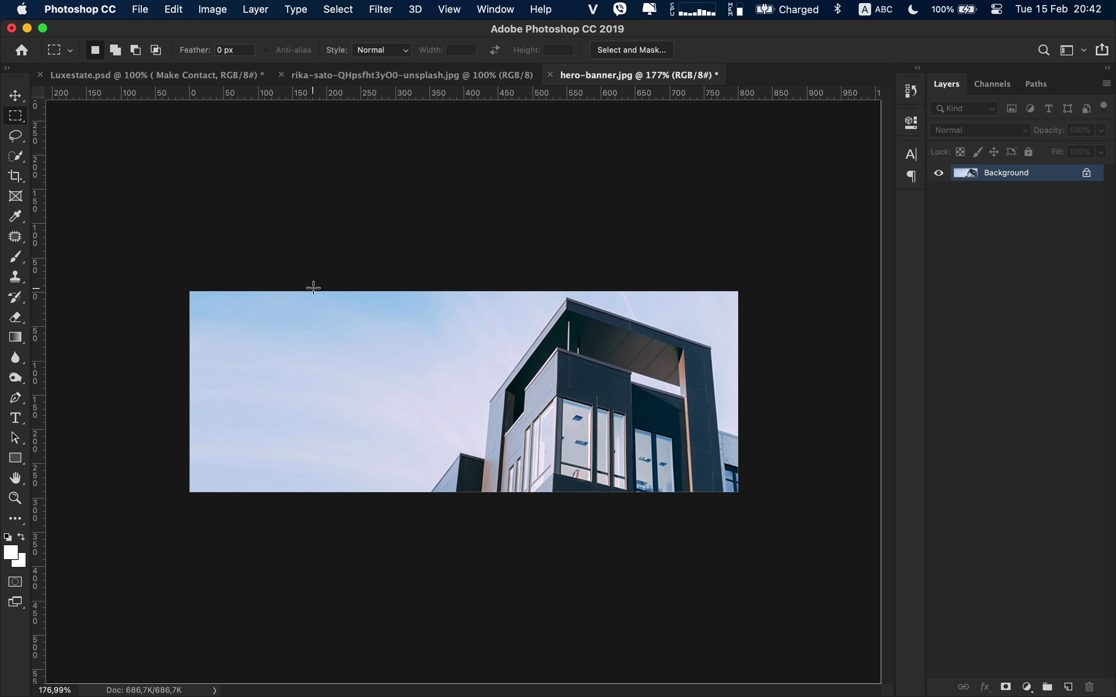
{"action": "scroll", "coordinate": [314, 288], "scroll_direction": "up", "scroll_amount": 3}
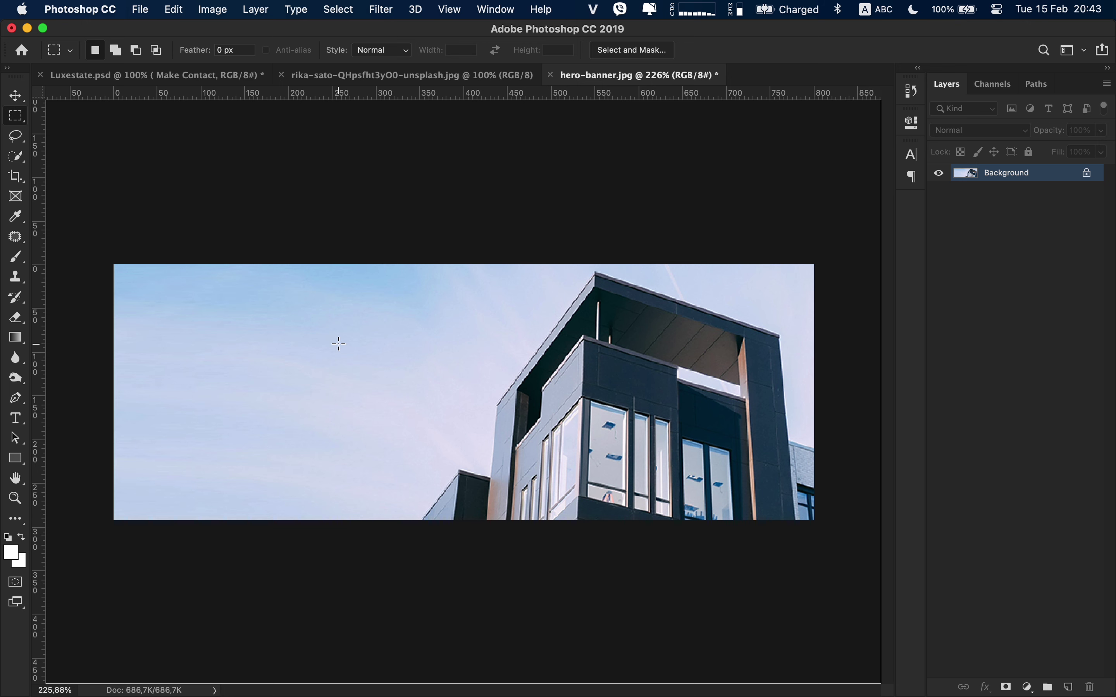
{"action": "left_click_drag", "start_coordinate": [90, 216], "coordinate": [983, 611]}
{"action": "key", "text": "super+w"}
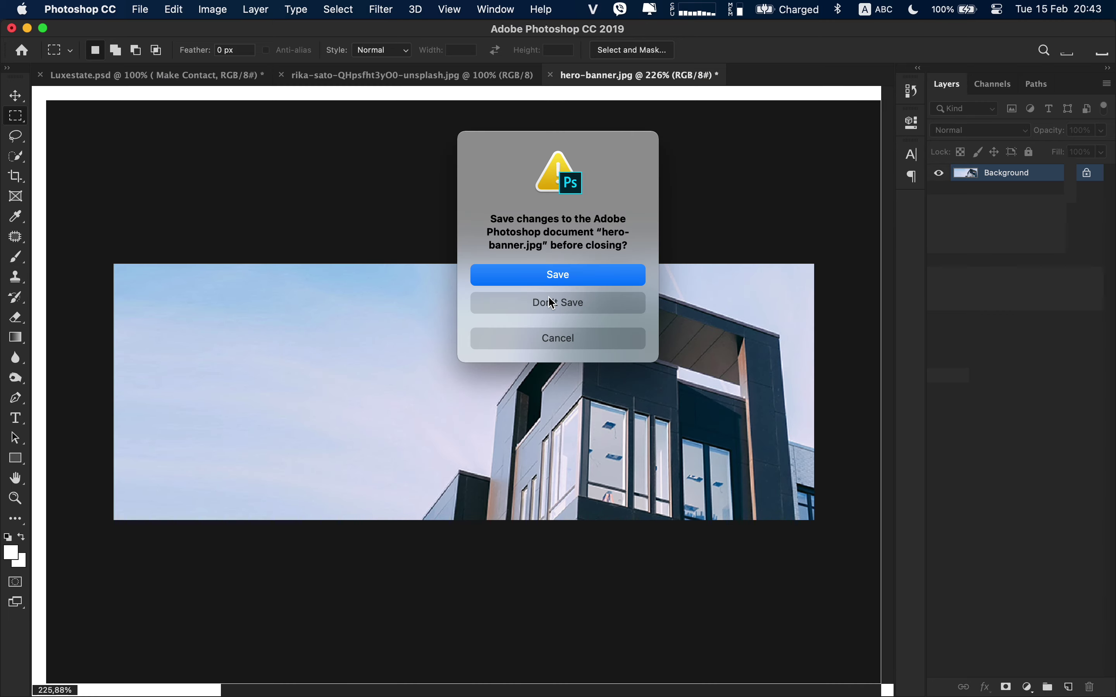
{"action": "left_click", "coordinate": [548, 298]}
Step: Zoom page 2 of SlideCFDNewbie.pdf to about 192% to read the four Photoshop căn bản topics
{"action": "left_click", "coordinate": [779, 39]}
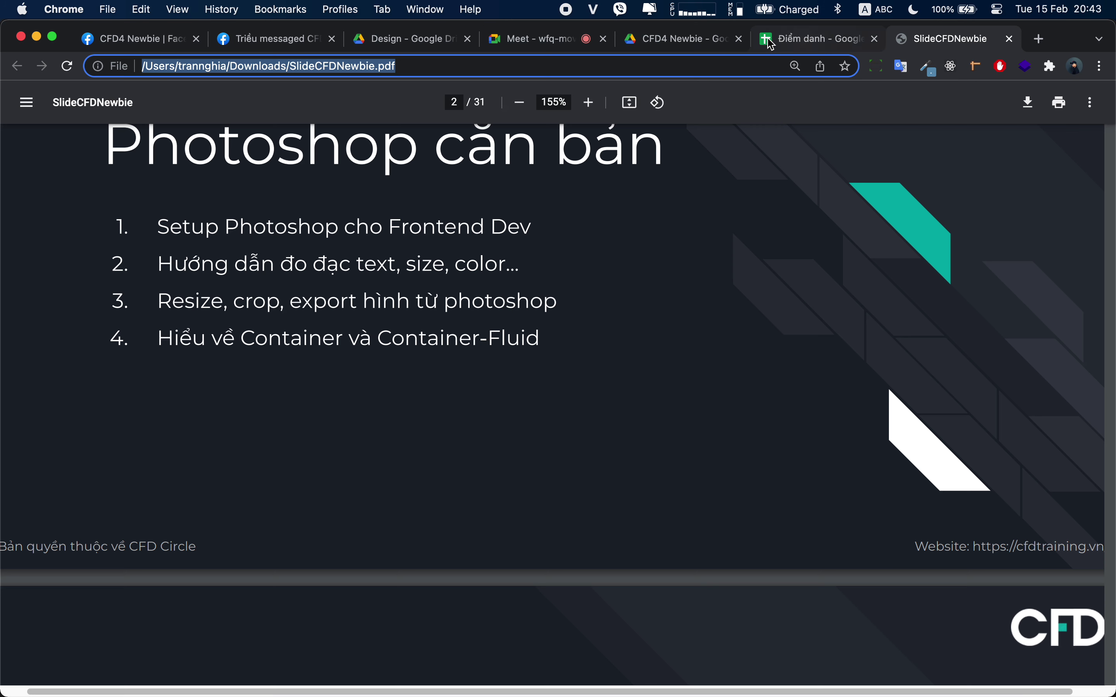
{"action": "left_click", "coordinate": [801, 44]}
{"action": "left_click", "coordinate": [891, 47]}
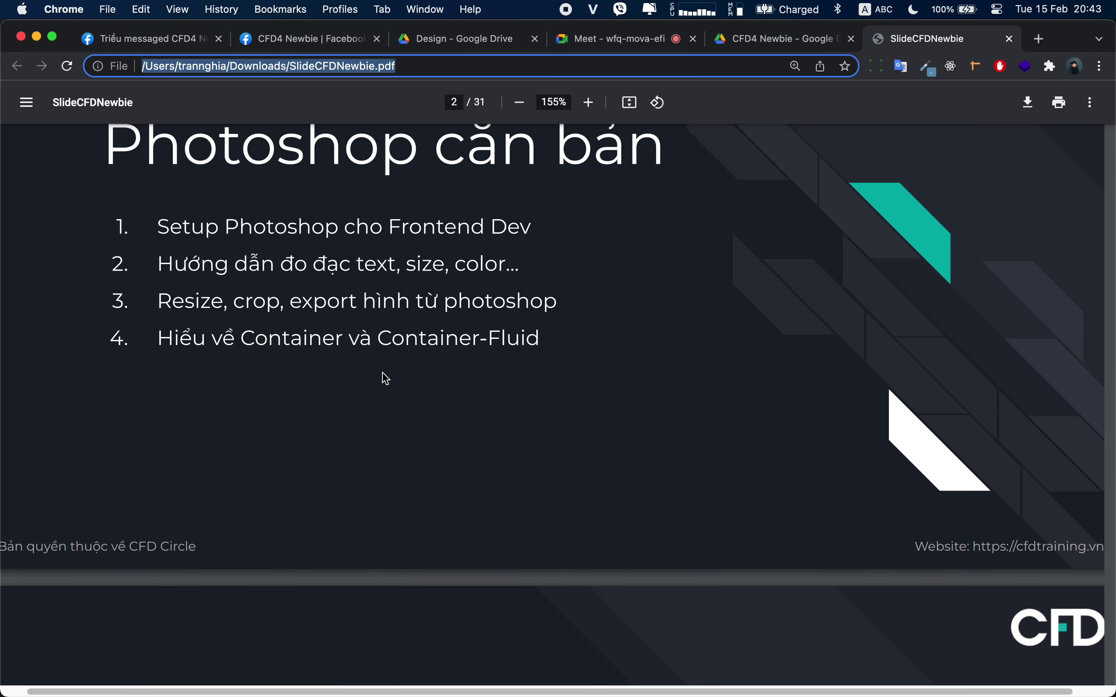
{"action": "scroll", "coordinate": [313, 349], "scroll_direction": "up", "scroll_amount": 2}
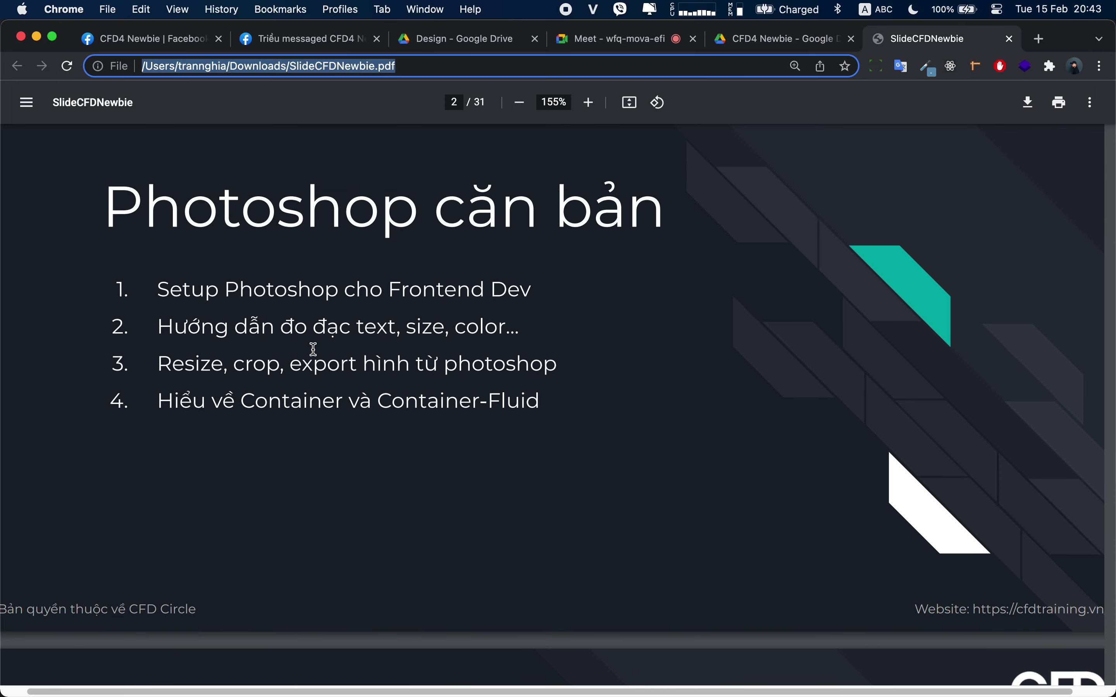
{"action": "scroll", "coordinate": [290, 423], "scroll_direction": "up", "scroll_amount": 5}
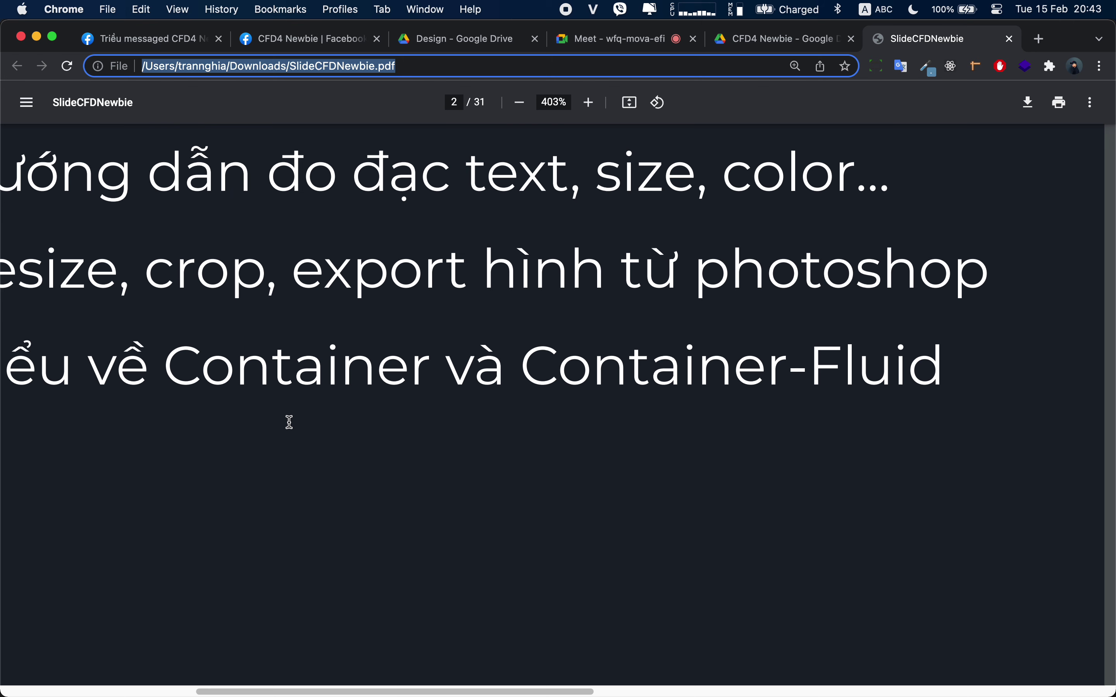
{"action": "scroll", "coordinate": [290, 422], "scroll_direction": "down", "scroll_amount": 3}
{"action": "scroll", "coordinate": [289, 423], "scroll_direction": "down", "scroll_amount": 2}
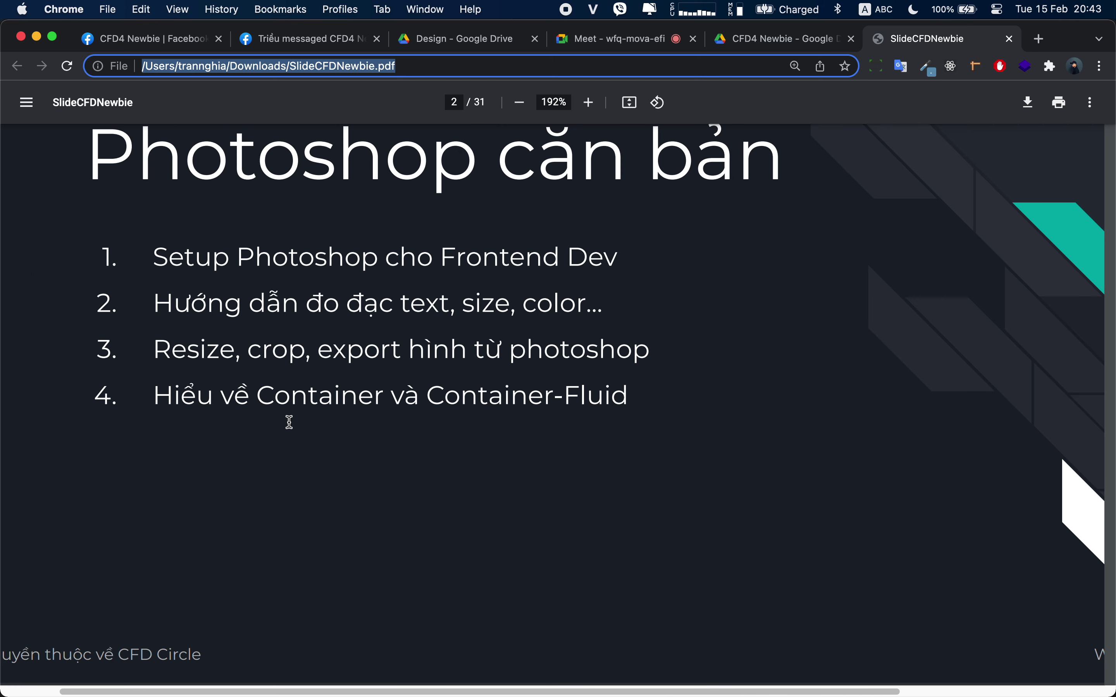
{"action": "scroll", "coordinate": [289, 422], "scroll_direction": "up", "scroll_amount": 1}
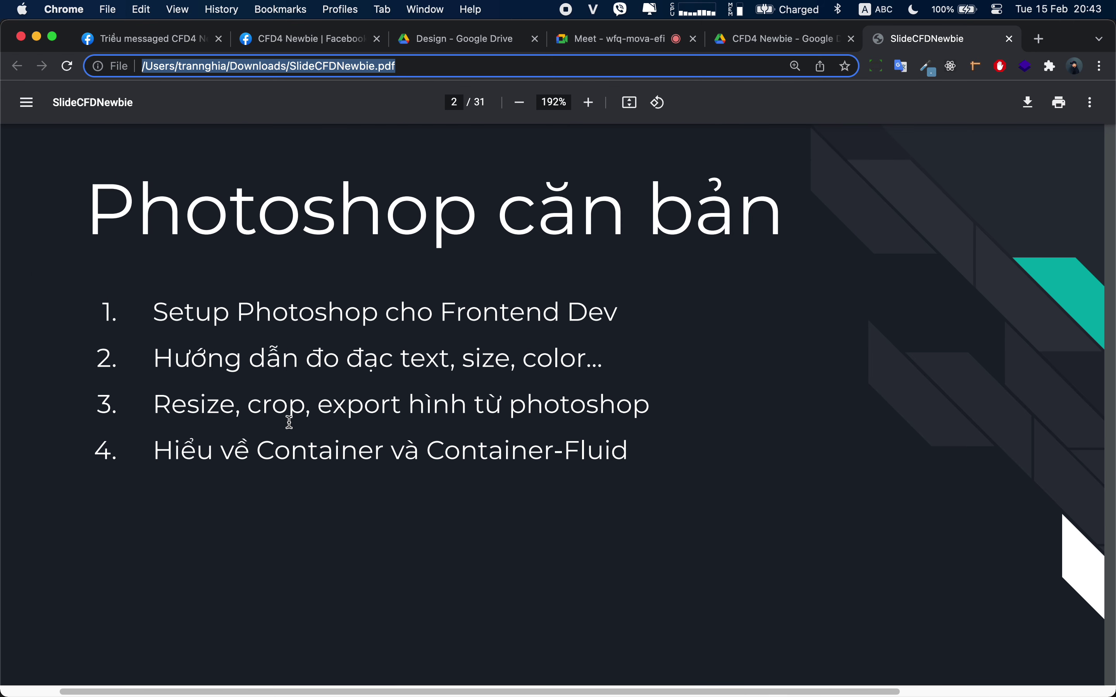
{"action": "scroll", "coordinate": [289, 422], "scroll_direction": "down", "scroll_amount": 1}
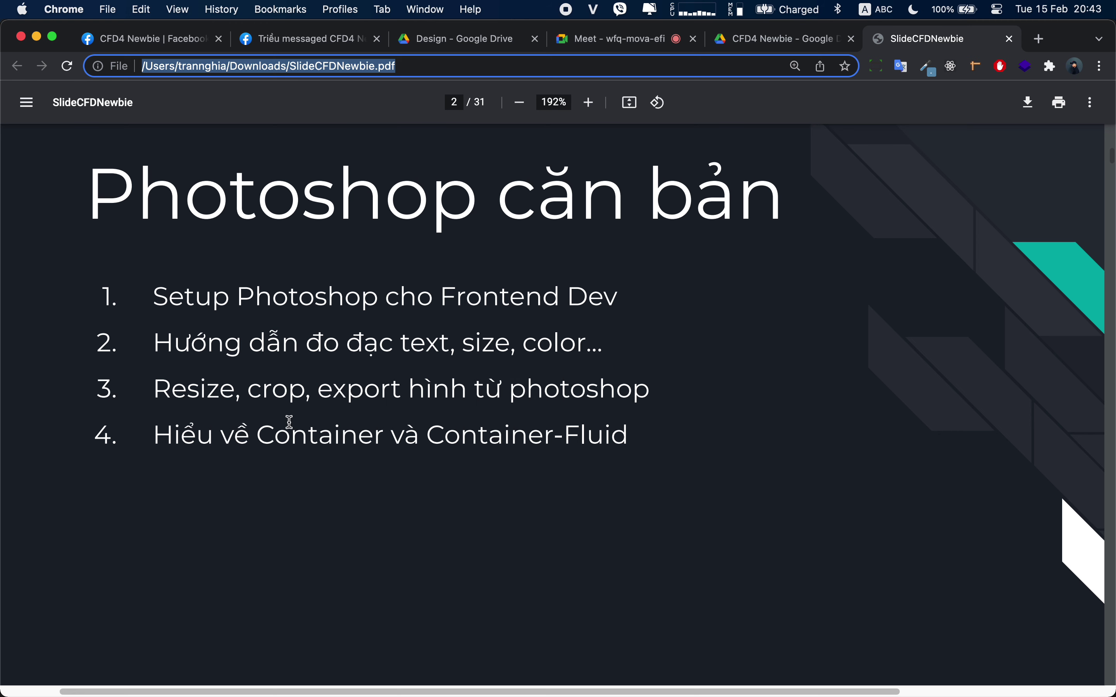
{"action": "scroll", "coordinate": [289, 422], "scroll_direction": "up", "scroll_amount": 3}
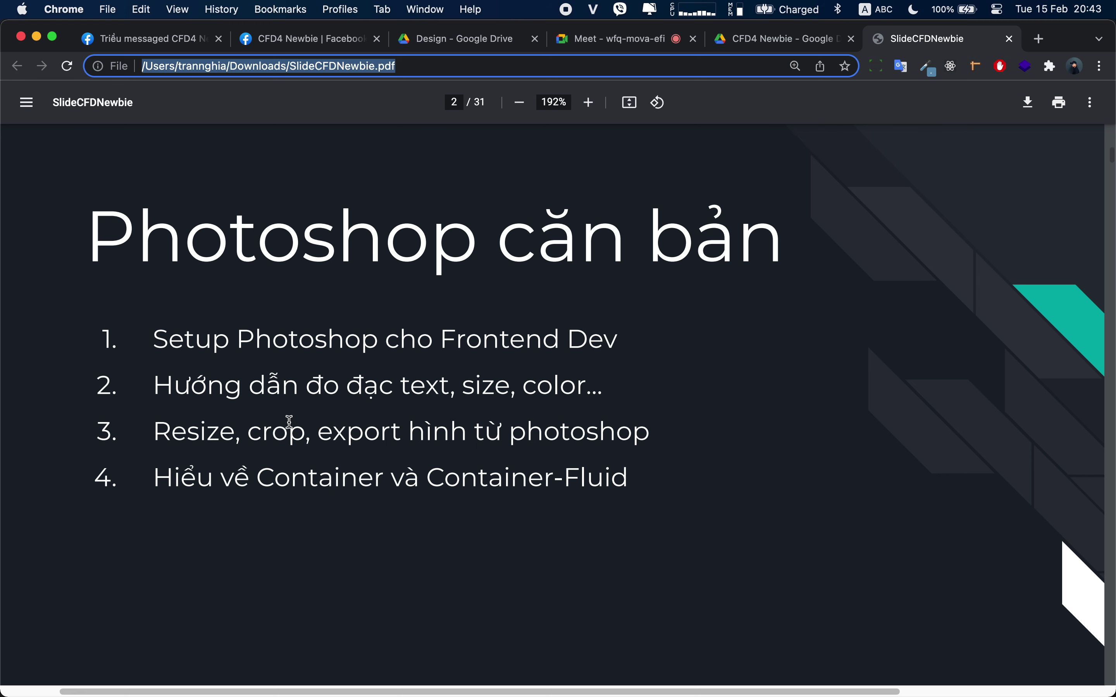
Step: Return to Luxestate.psd, show the 12 Col Grid layer, and marquee-measure the content area from the logo
{"action": "left_click", "coordinate": [441, 668]}
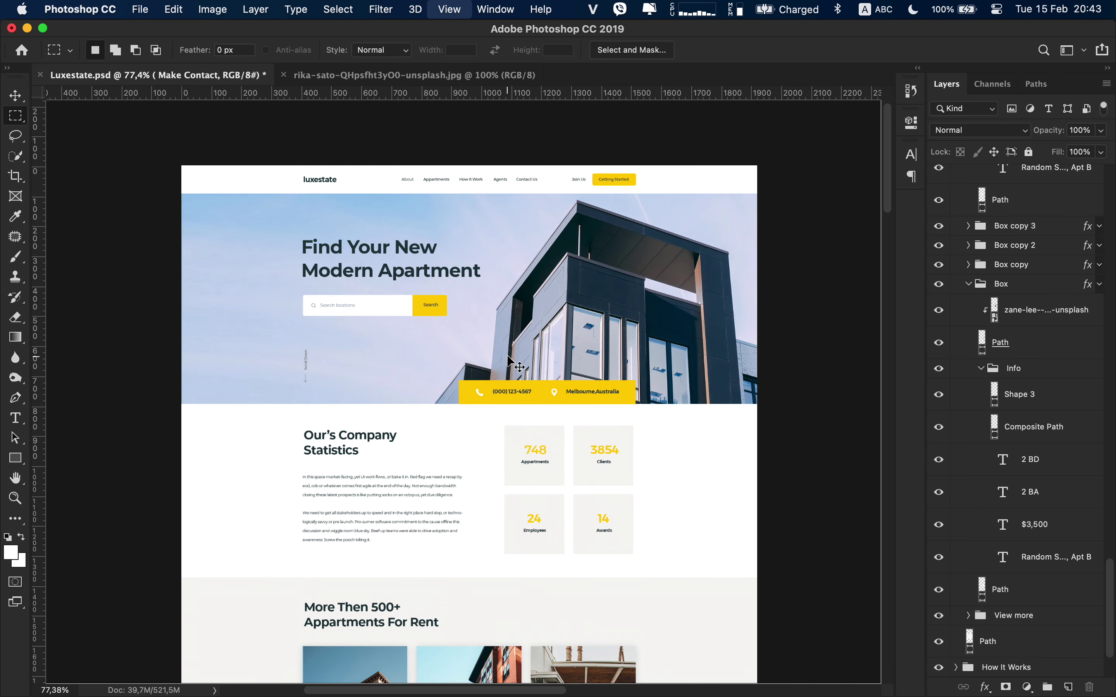
{"action": "scroll", "coordinate": [1016, 328], "scroll_direction": "up", "scroll_amount": 5}
{"action": "scroll", "coordinate": [1017, 329], "scroll_direction": "up", "scroll_amount": 10}
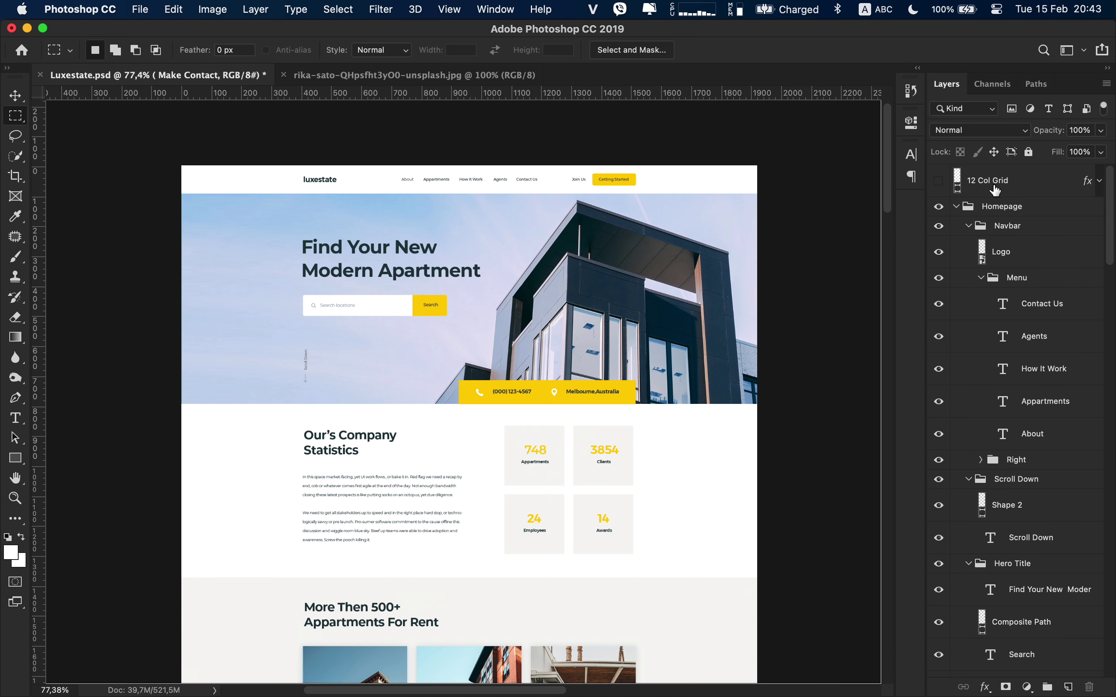
{"action": "left_click", "coordinate": [938, 180]}
{"action": "scroll", "coordinate": [631, 294], "scroll_direction": "up", "scroll_amount": 3}
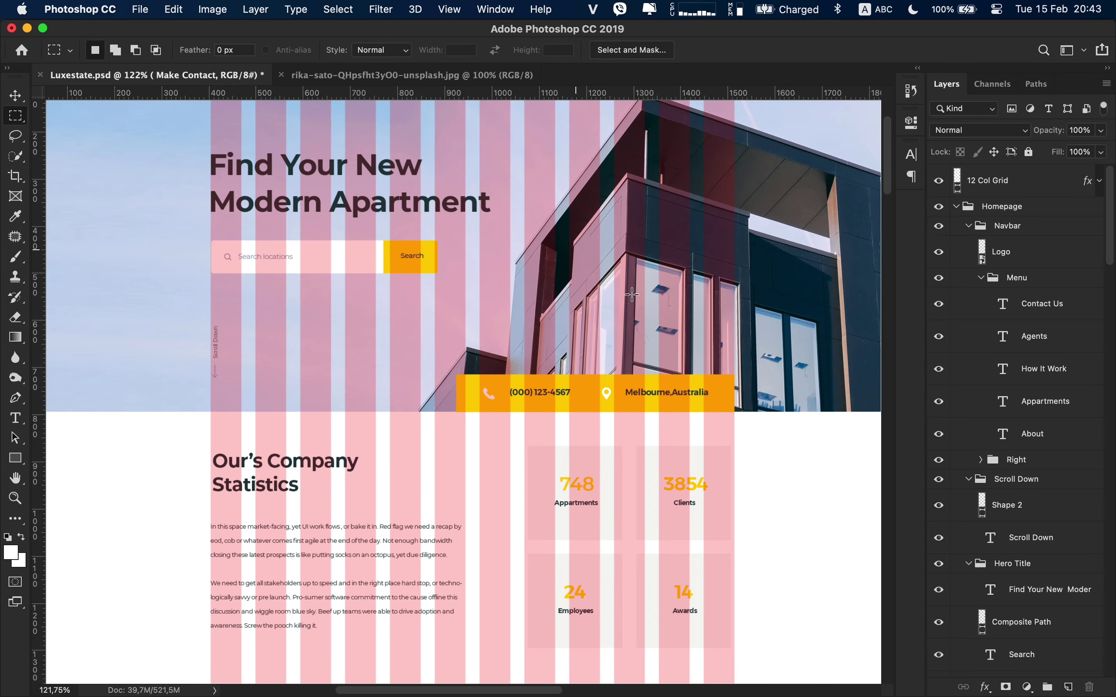
{"action": "scroll", "coordinate": [632, 294], "scroll_direction": "up", "scroll_amount": 2}
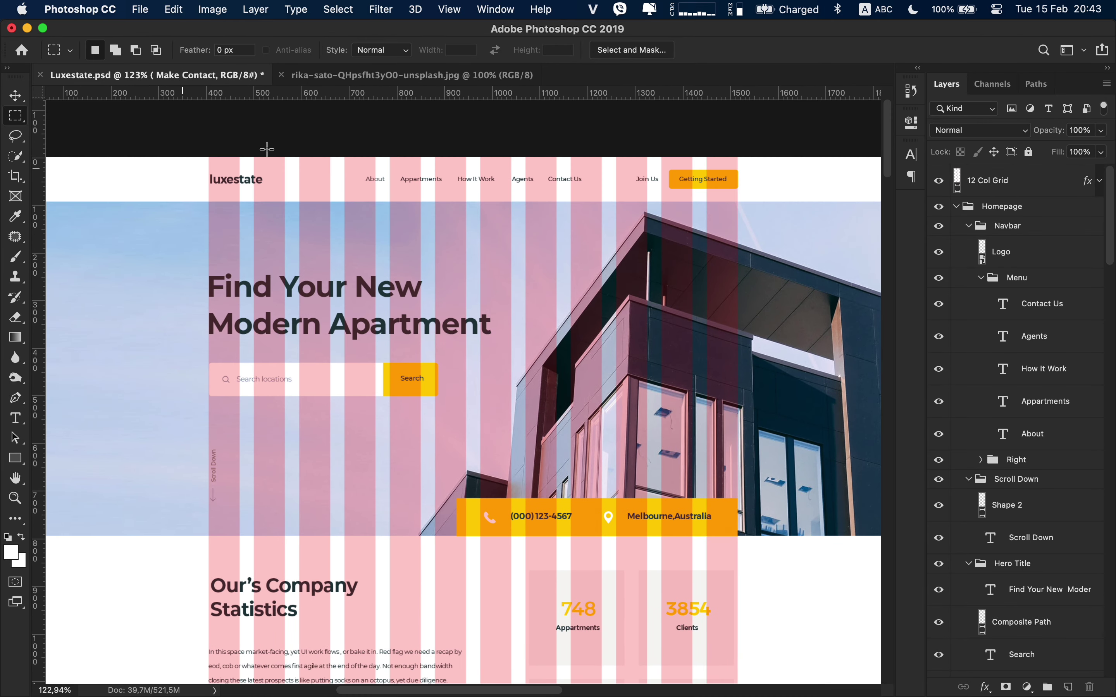
{"action": "mouse_move", "coordinate": [208, 166]}
{"action": "left_mouse_down"}
{"action": "mouse_move", "coordinate": [742, 488]}
{"action": "mouse_move", "coordinate": [724, 489]}
{"action": "left_mouse_up"}
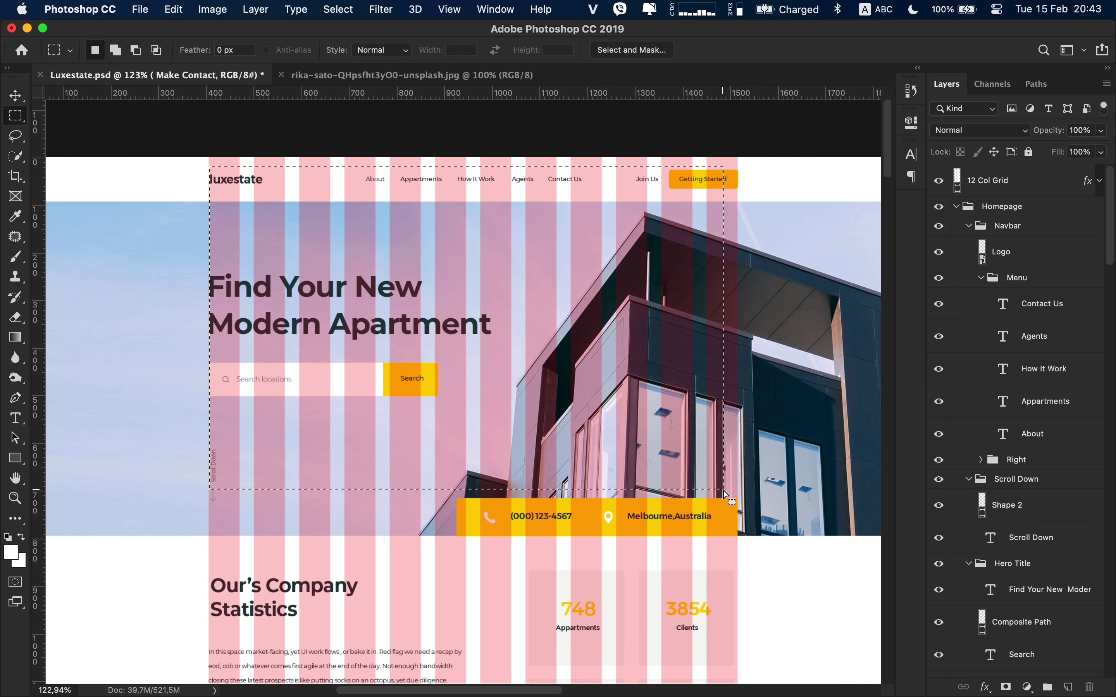
{"action": "scroll", "coordinate": [725, 491], "scroll_direction": "down", "scroll_amount": 1}
{"action": "scroll", "coordinate": [724, 490], "scroll_direction": "down", "scroll_amount": 9}
{"action": "left_click", "coordinate": [724, 490]}
Step: Pan and zoom through the homepage from the hero down to How it works, checking grid alignment
{"action": "scroll", "coordinate": [777, 496], "scroll_direction": "up", "scroll_amount": 5}
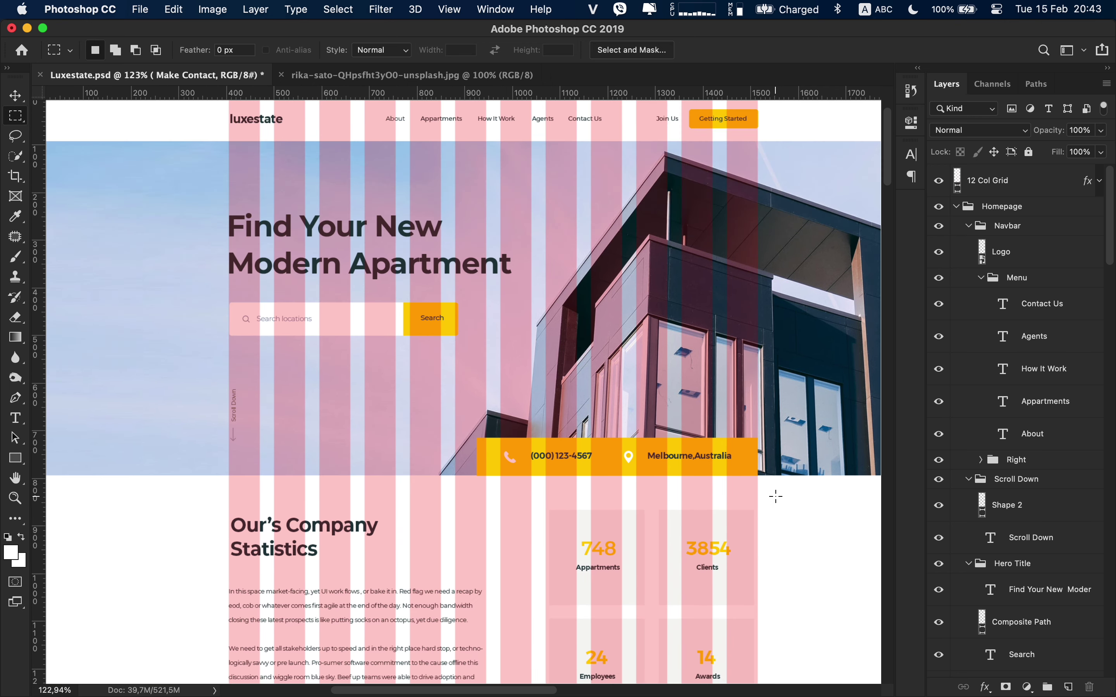
{"action": "scroll", "coordinate": [776, 496], "scroll_direction": "up", "scroll_amount": 2}
{"action": "scroll", "coordinate": [674, 423], "scroll_direction": "up", "scroll_amount": 10}
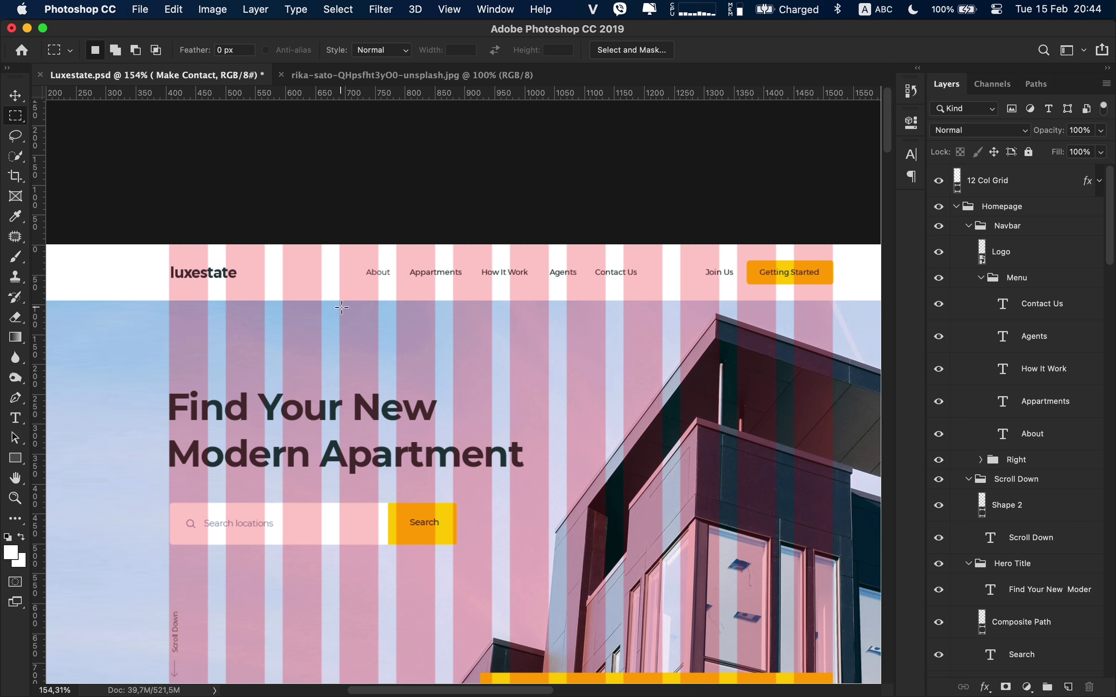
{"action": "scroll", "coordinate": [342, 308], "scroll_direction": "down", "scroll_amount": 3}
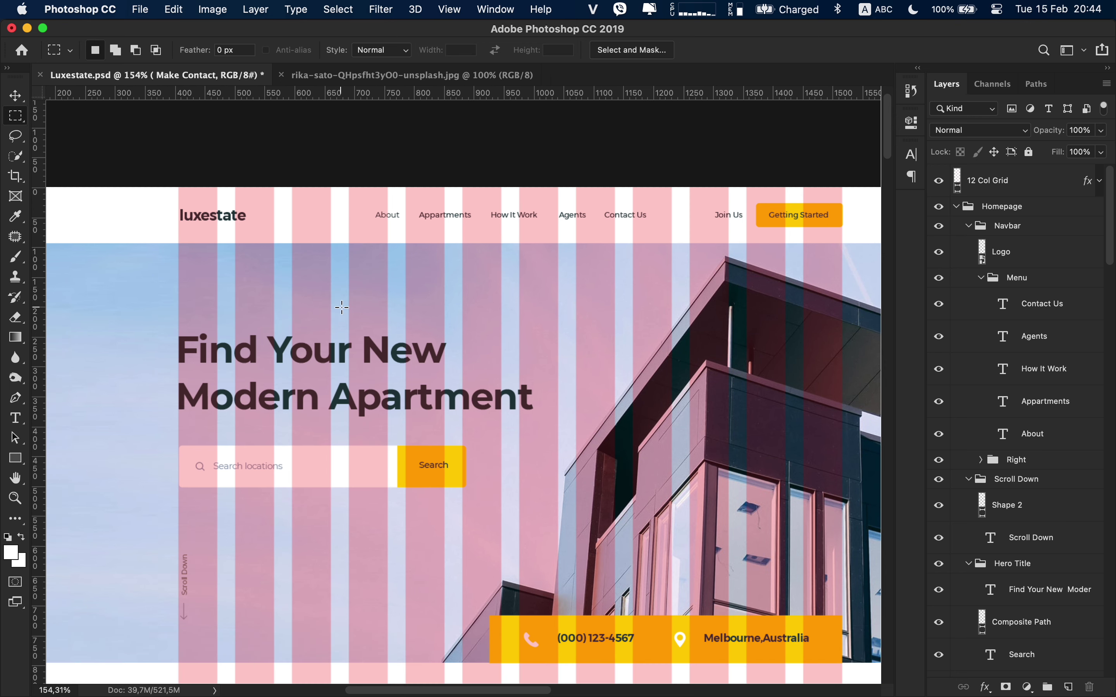
{"action": "scroll", "coordinate": [342, 308], "scroll_direction": "left", "scroll_amount": 8}
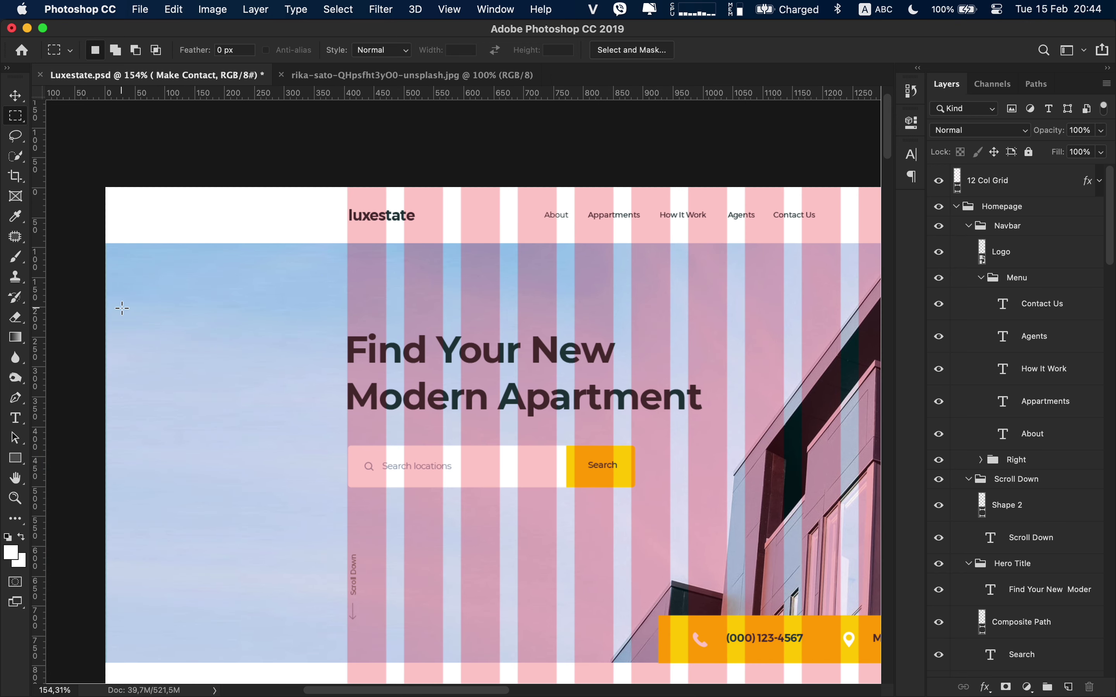
{"action": "scroll", "coordinate": [338, 368], "scroll_direction": "down", "scroll_amount": 8}
{"action": "scroll", "coordinate": [341, 373], "scroll_direction": "right", "scroll_amount": 5}
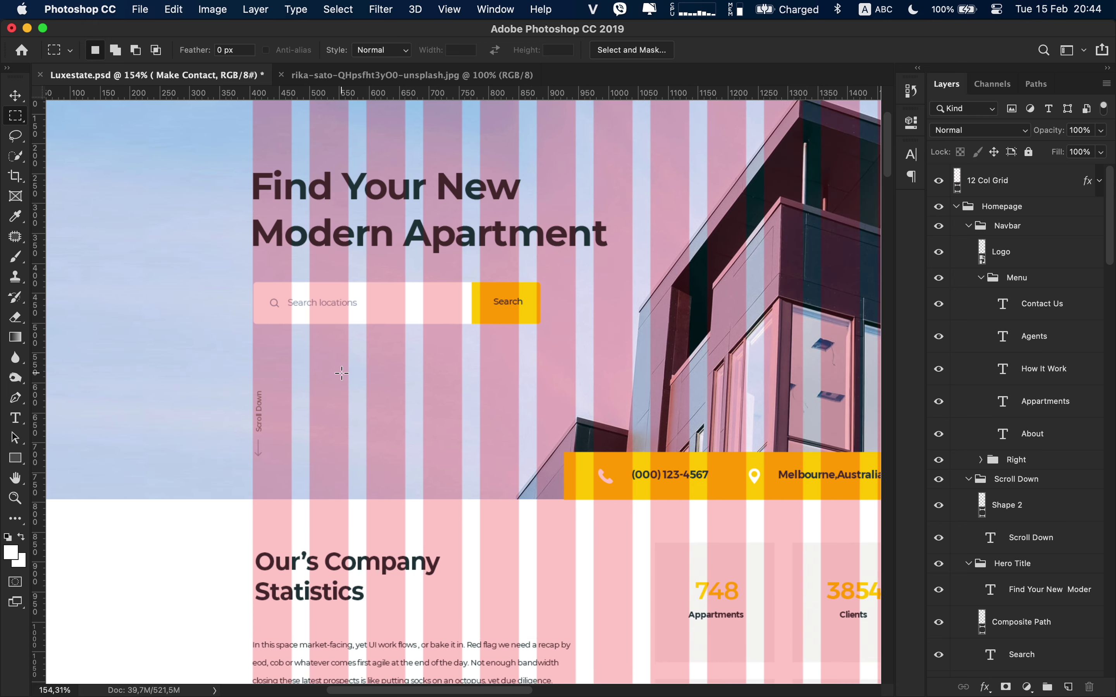
{"action": "scroll", "coordinate": [341, 373], "scroll_direction": "up", "scroll_amount": 5}
{"action": "scroll", "coordinate": [341, 372], "scroll_direction": "right", "scroll_amount": 3}
{"action": "scroll", "coordinate": [342, 372], "scroll_direction": "up", "scroll_amount": 1}
{"action": "scroll", "coordinate": [342, 373], "scroll_direction": "down", "scroll_amount": 1}
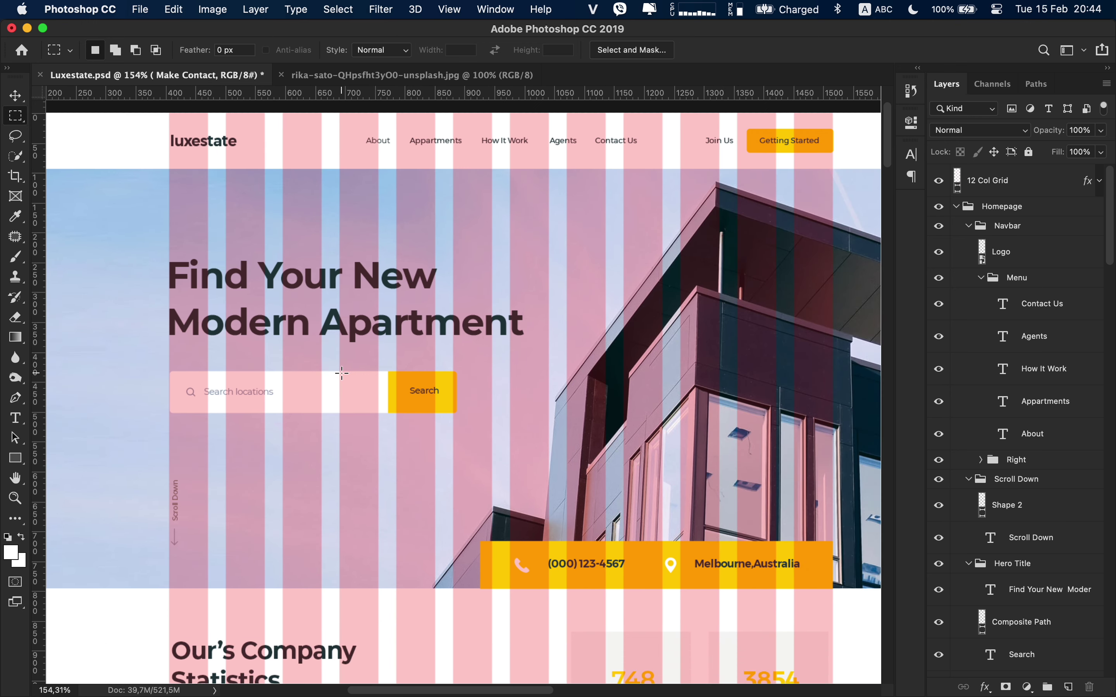
{"action": "scroll", "coordinate": [341, 372], "scroll_direction": "up", "scroll_amount": 3}
{"action": "scroll", "coordinate": [157, 258], "scroll_direction": "up", "scroll_amount": 3}
{"action": "scroll", "coordinate": [157, 258], "scroll_direction": "left", "scroll_amount": 1}
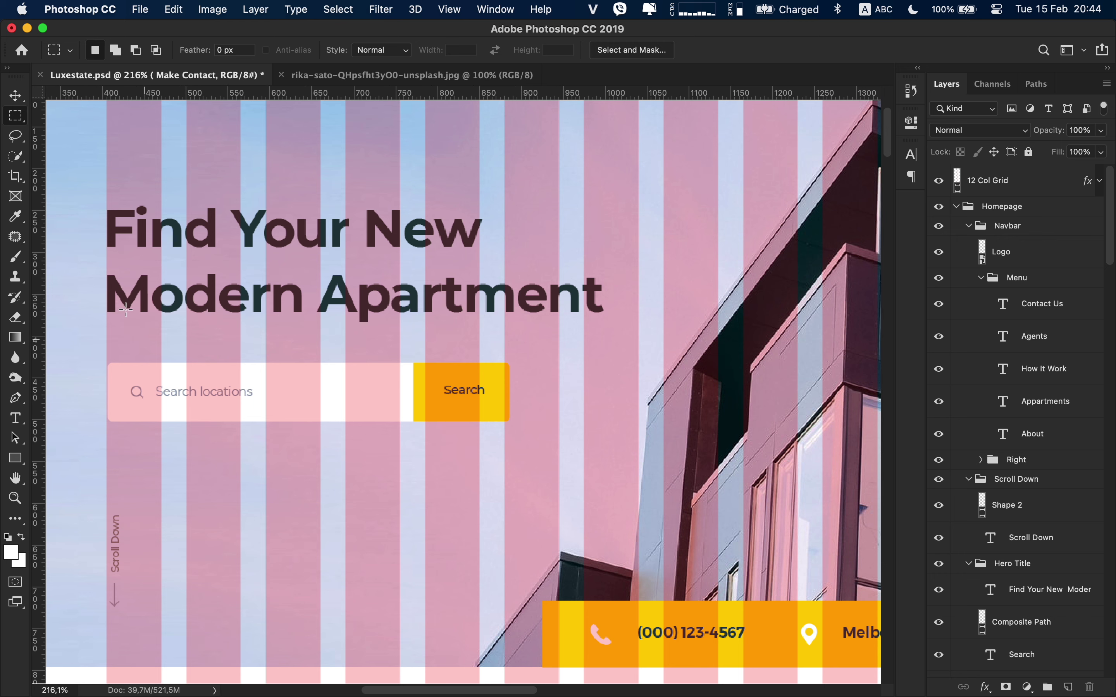
{"action": "scroll", "coordinate": [376, 548], "scroll_direction": "right", "scroll_amount": 5}
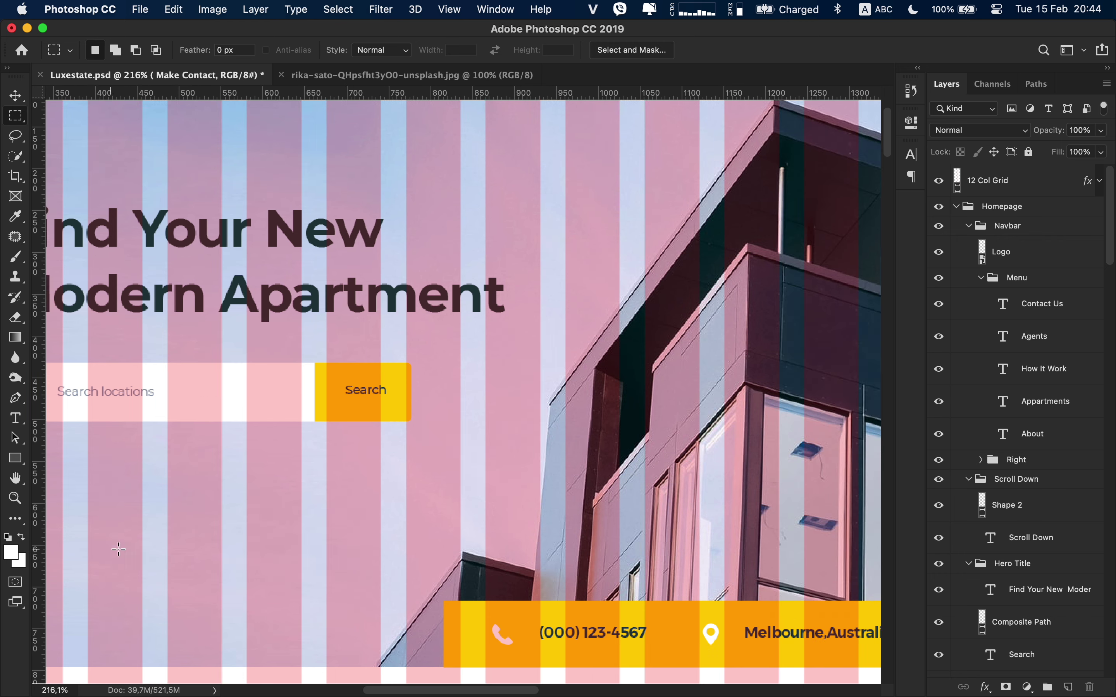
{"action": "scroll", "coordinate": [376, 547], "scroll_direction": "right", "scroll_amount": 5}
{"action": "scroll", "coordinate": [376, 547], "scroll_direction": "right", "scroll_amount": 5}
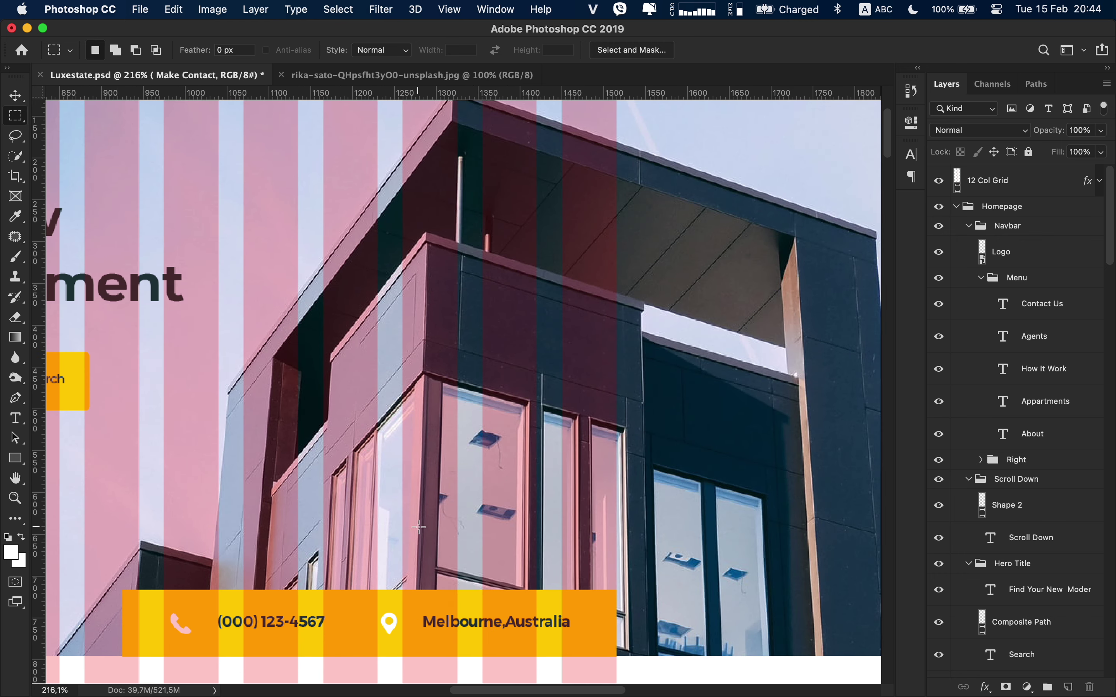
{"action": "scroll", "coordinate": [419, 527], "scroll_direction": "down", "scroll_amount": 3}
{"action": "scroll", "coordinate": [419, 527], "scroll_direction": "down", "scroll_amount": 2}
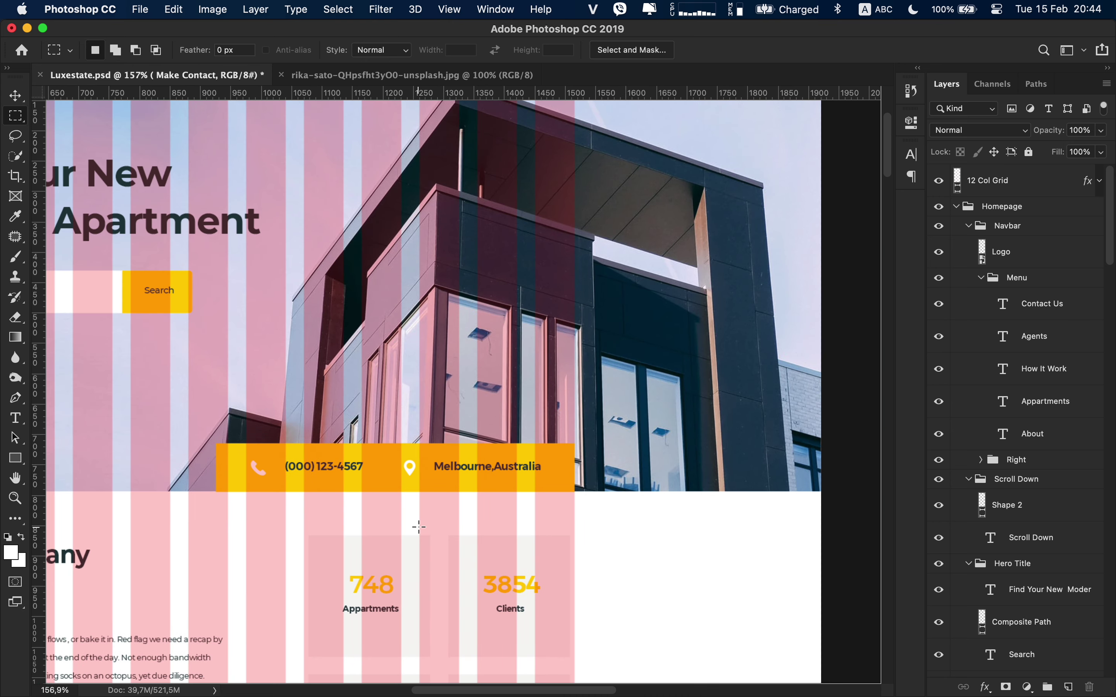
{"action": "scroll", "coordinate": [423, 525], "scroll_direction": "left", "scroll_amount": 5}
{"action": "scroll", "coordinate": [422, 526], "scroll_direction": "down", "scroll_amount": 4}
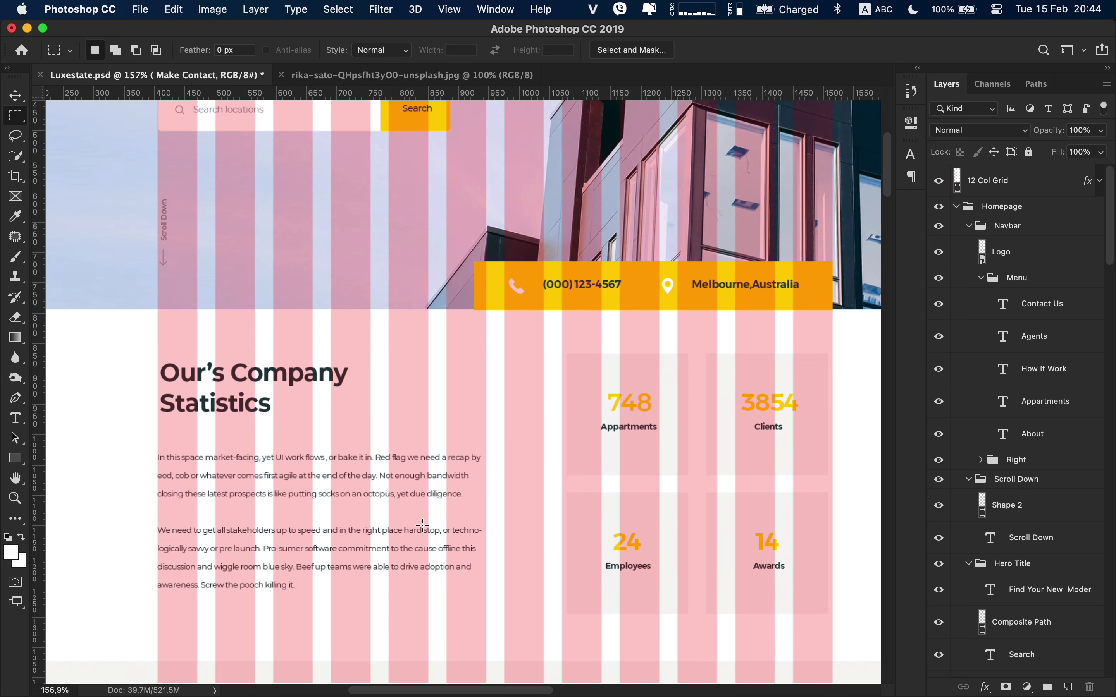
{"action": "scroll", "coordinate": [422, 526], "scroll_direction": "down", "scroll_amount": 3}
{"action": "scroll", "coordinate": [422, 526], "scroll_direction": "down", "scroll_amount": 1}
{"action": "scroll", "coordinate": [422, 525], "scroll_direction": "down", "scroll_amount": 2}
{"action": "scroll", "coordinate": [423, 525], "scroll_direction": "down", "scroll_amount": 3}
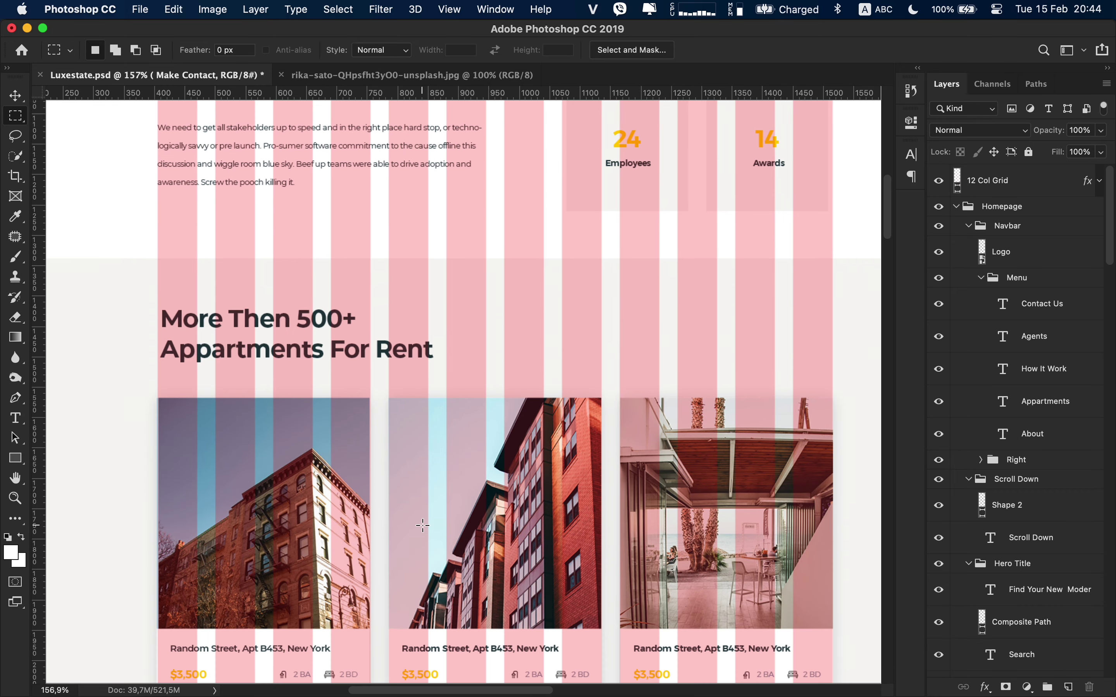
{"action": "scroll", "coordinate": [422, 525], "scroll_direction": "down", "scroll_amount": 5}
{"action": "scroll", "coordinate": [423, 526], "scroll_direction": "down", "scroll_amount": 6}
{"action": "scroll", "coordinate": [422, 525], "scroll_direction": "down", "scroll_amount": 5}
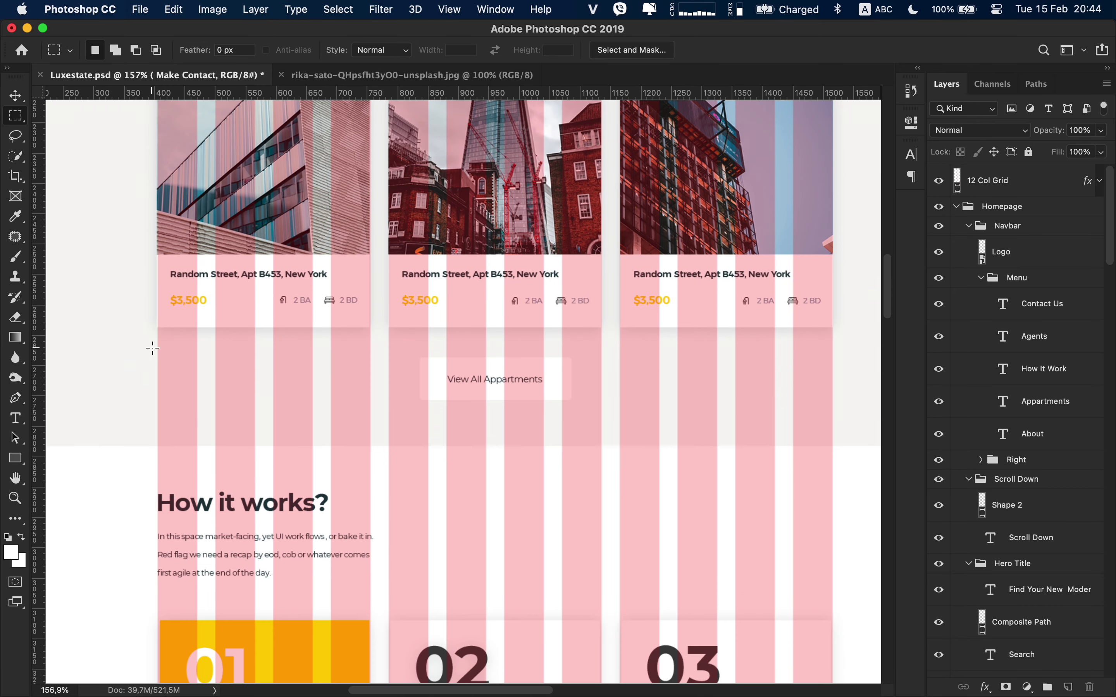
Step: Marquee-measure the space below the apartment cards
{"action": "left_click_drag", "start_coordinate": [158, 325], "coordinate": [621, 600]}
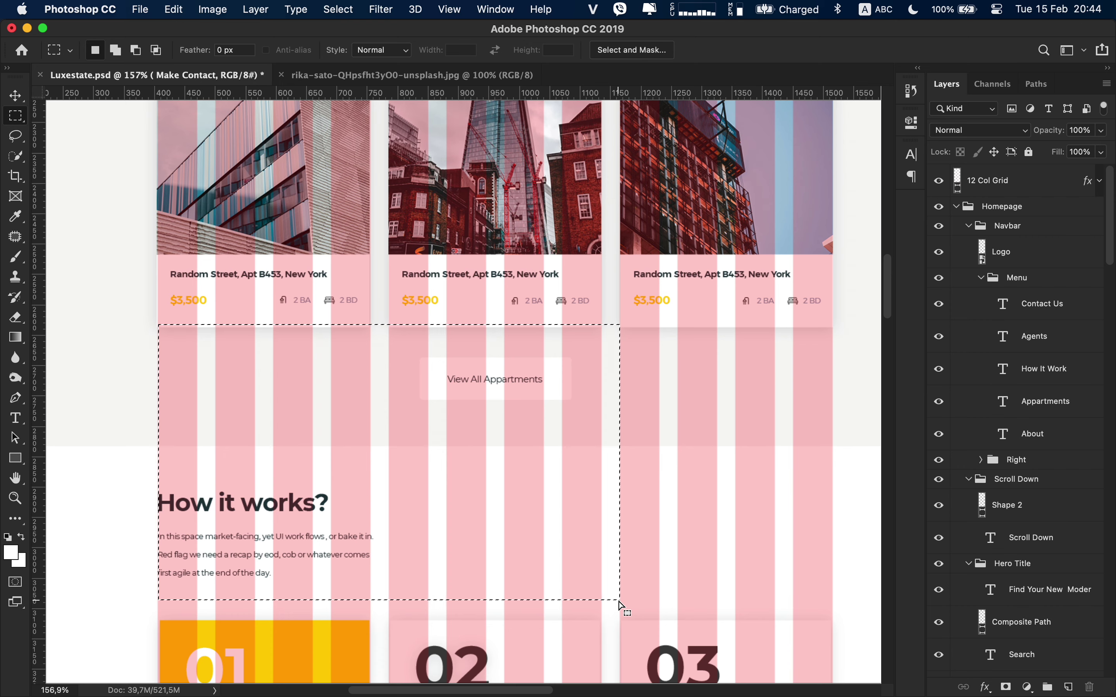
{"action": "scroll", "coordinate": [620, 607], "scroll_direction": "down", "scroll_amount": 5}
{"action": "scroll", "coordinate": [619, 603], "scroll_direction": "down", "scroll_amount": 5}
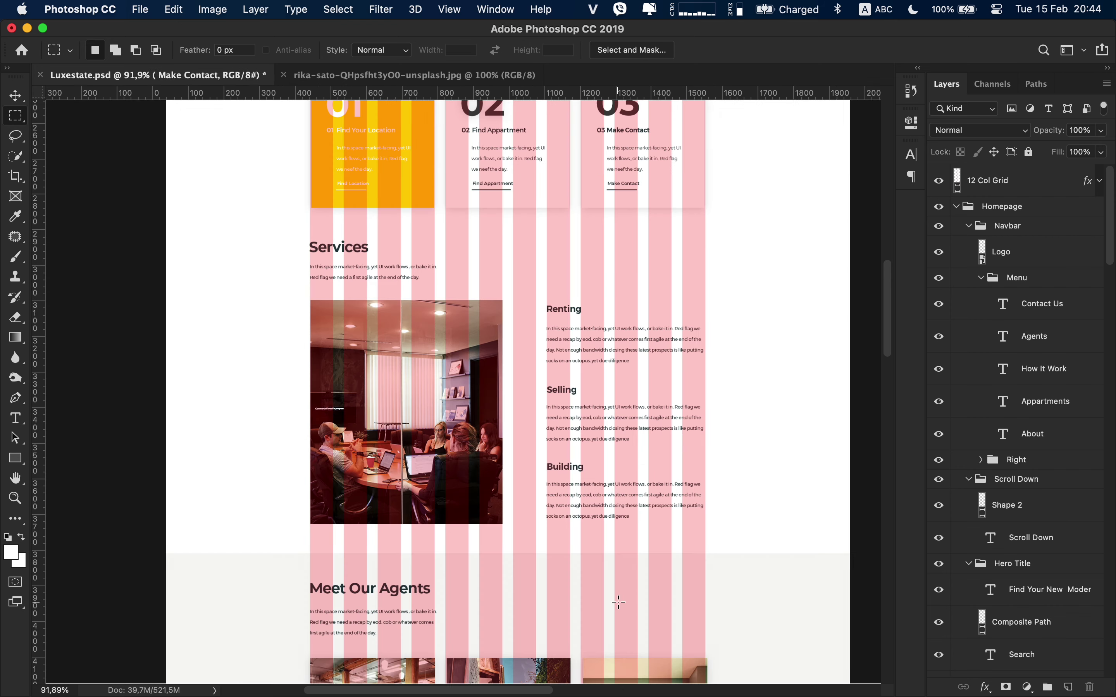
{"action": "scroll", "coordinate": [618, 602], "scroll_direction": "down", "scroll_amount": 5}
{"action": "scroll", "coordinate": [618, 602], "scroll_direction": "down", "scroll_amount": 5}
{"action": "scroll", "coordinate": [618, 602], "scroll_direction": "down", "scroll_amount": 5}
Step: Zoom out and marquee the full-width hero section, reading W 1920 × H 698 px
{"action": "scroll", "coordinate": [619, 602], "scroll_direction": "up", "scroll_amount": 5}
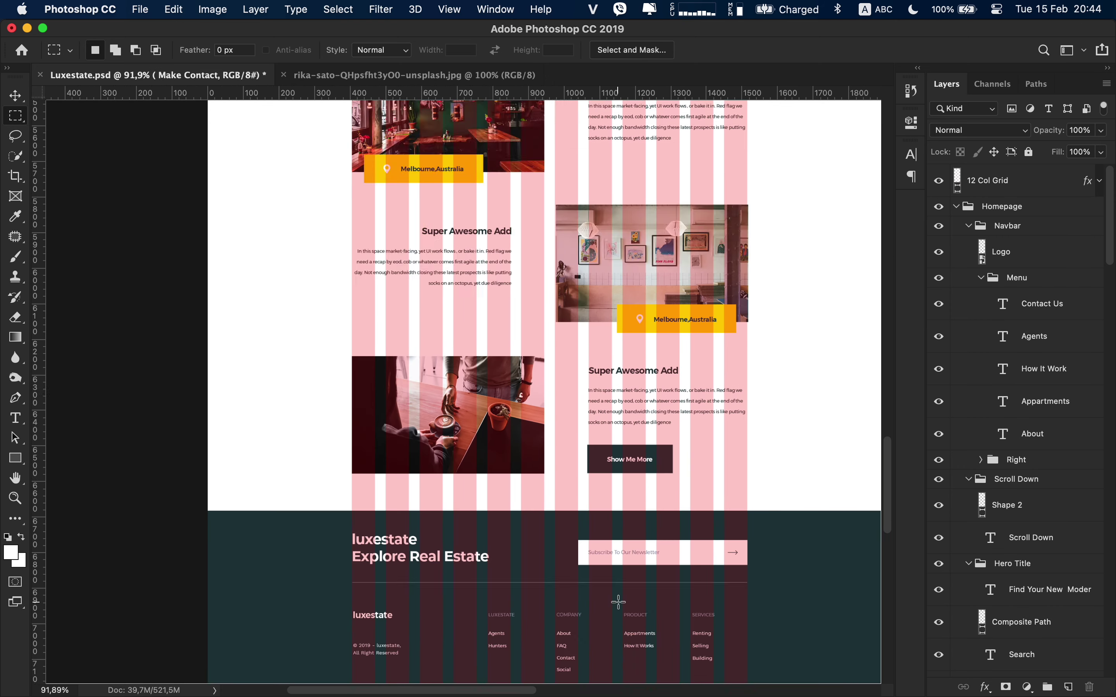
{"action": "scroll", "coordinate": [618, 602], "scroll_direction": "up", "scroll_amount": 10}
{"action": "scroll", "coordinate": [618, 602], "scroll_direction": "up", "scroll_amount": 10}
{"action": "scroll", "coordinate": [619, 602], "scroll_direction": "down", "scroll_amount": 3}
{"action": "scroll", "coordinate": [618, 602], "scroll_direction": "up", "scroll_amount": 2}
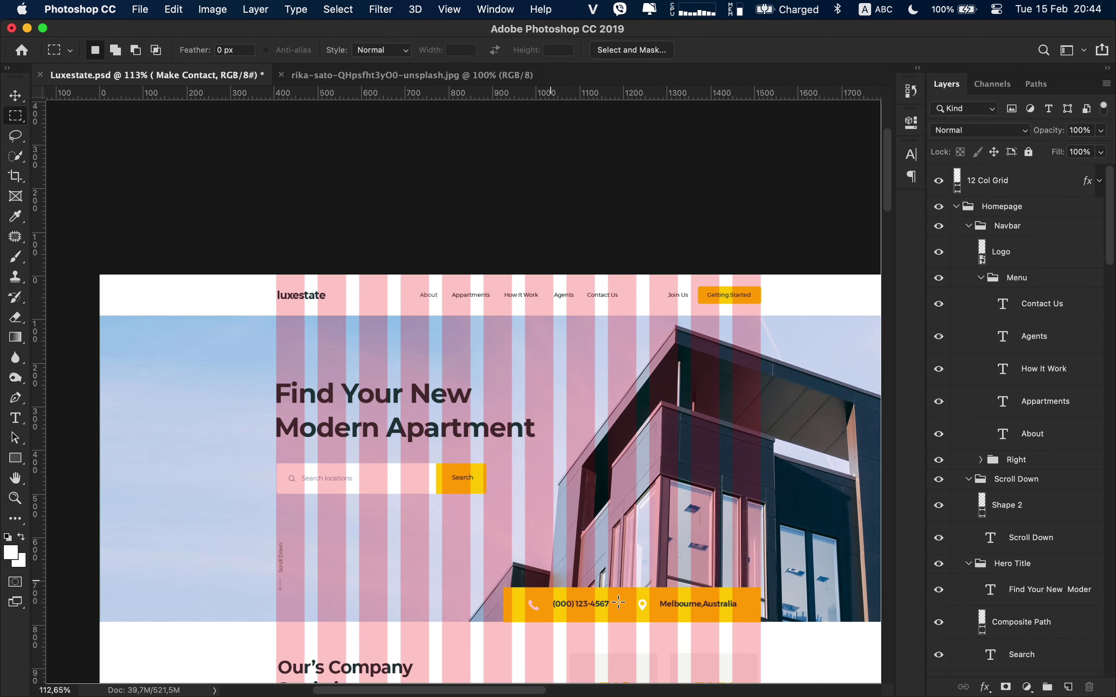
{"action": "scroll", "coordinate": [619, 602], "scroll_direction": "up", "scroll_amount": 1}
{"action": "scroll", "coordinate": [618, 602], "scroll_direction": "up", "scroll_amount": 1}
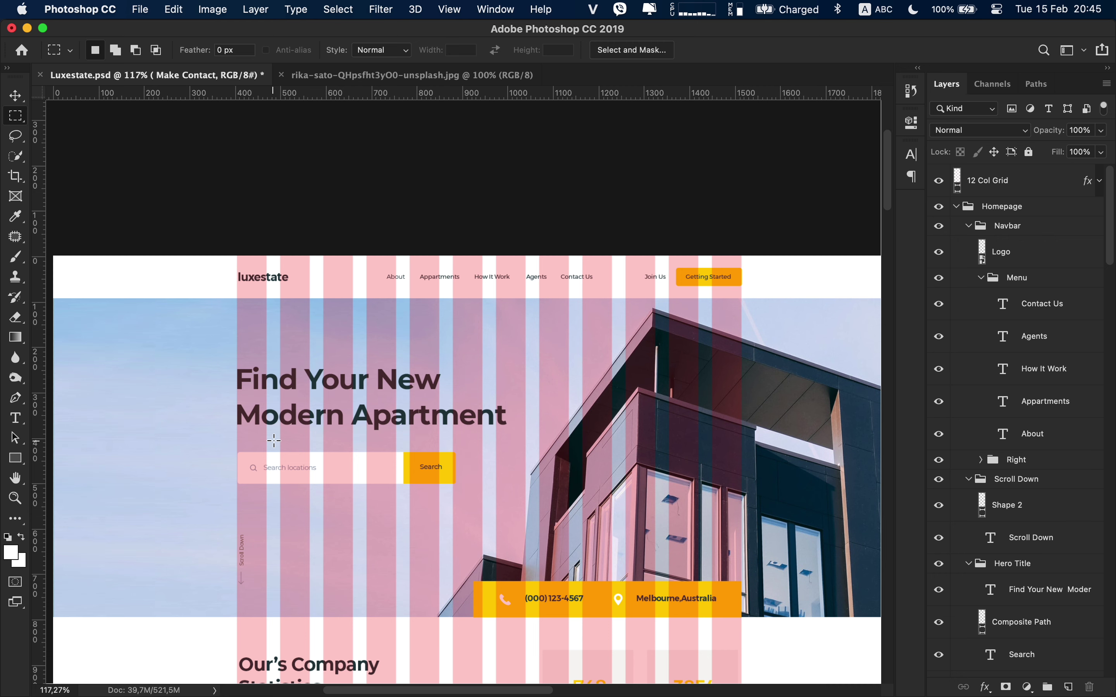
{"action": "scroll", "coordinate": [232, 503], "scroll_direction": "down", "scroll_amount": 3}
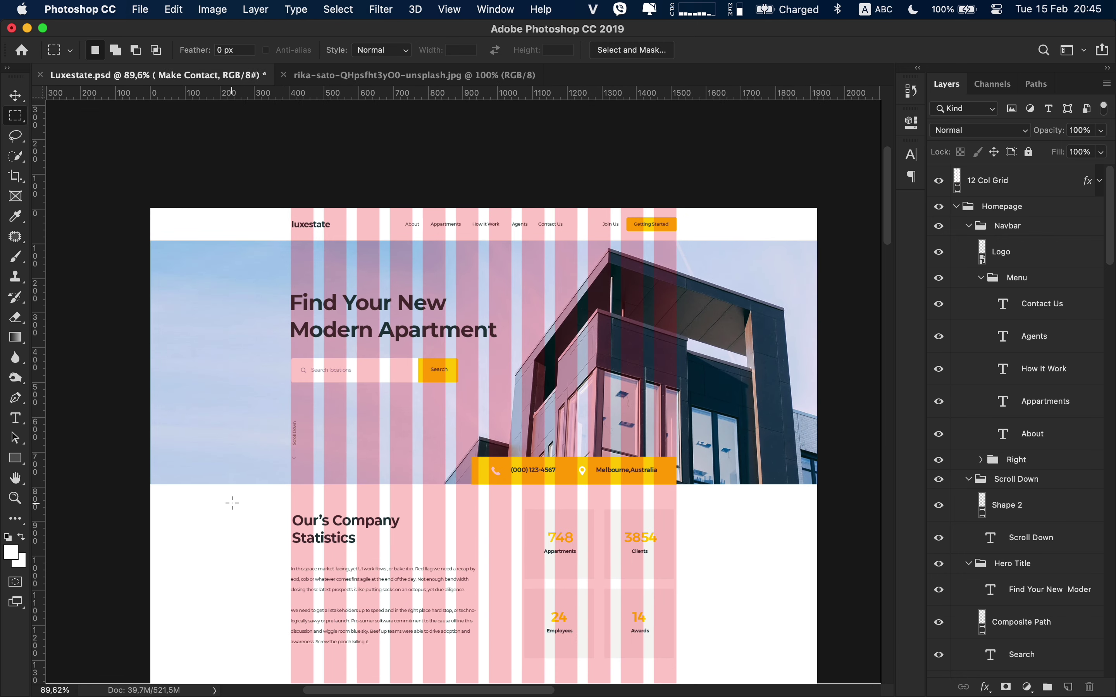
{"action": "left_click_drag", "start_coordinate": [115, 237], "coordinate": [772, 491]}
{"action": "scroll", "coordinate": [772, 490], "scroll_direction": "left", "scroll_amount": 5}
{"action": "key", "text": "super+Tab"}
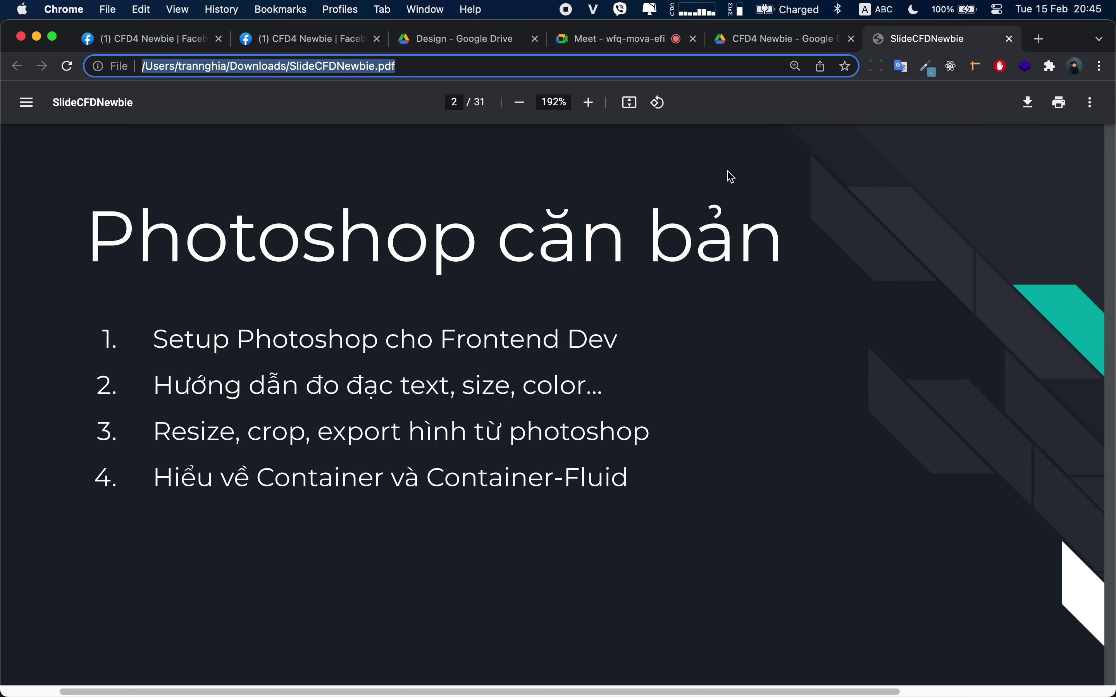
{"action": "type", "text": "section"}
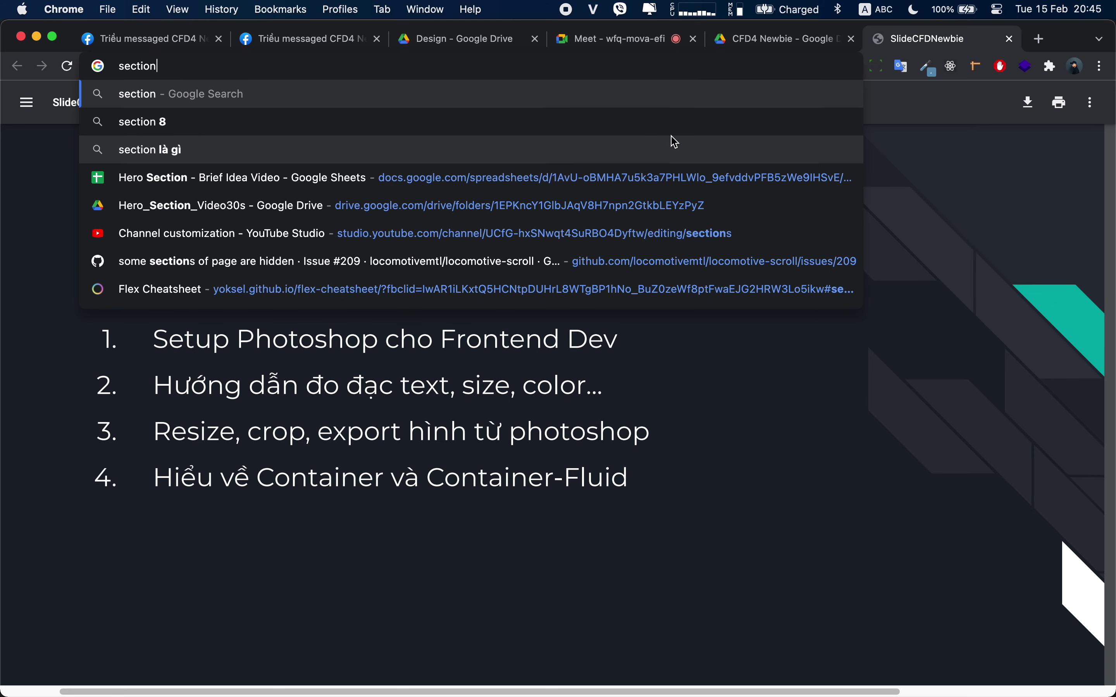
{"action": "key", "text": "shift+Left"}
{"action": "key", "text": "shift+Left"}
{"action": "key", "text": "shift+Left"}
{"action": "key", "text": "shift+Left"}
{"action": "key", "text": "shift+Left"}
{"action": "key", "text": "shift+Left"}
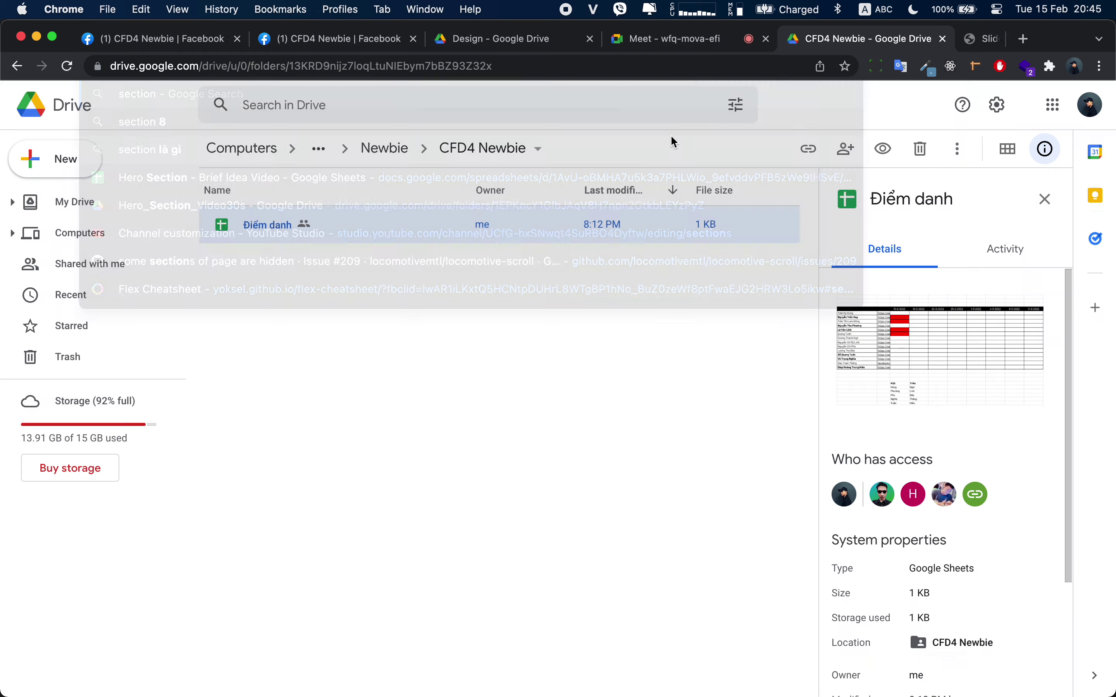
{"action": "scroll", "coordinate": [152, 291], "scroll_direction": "left", "scroll_amount": 3}
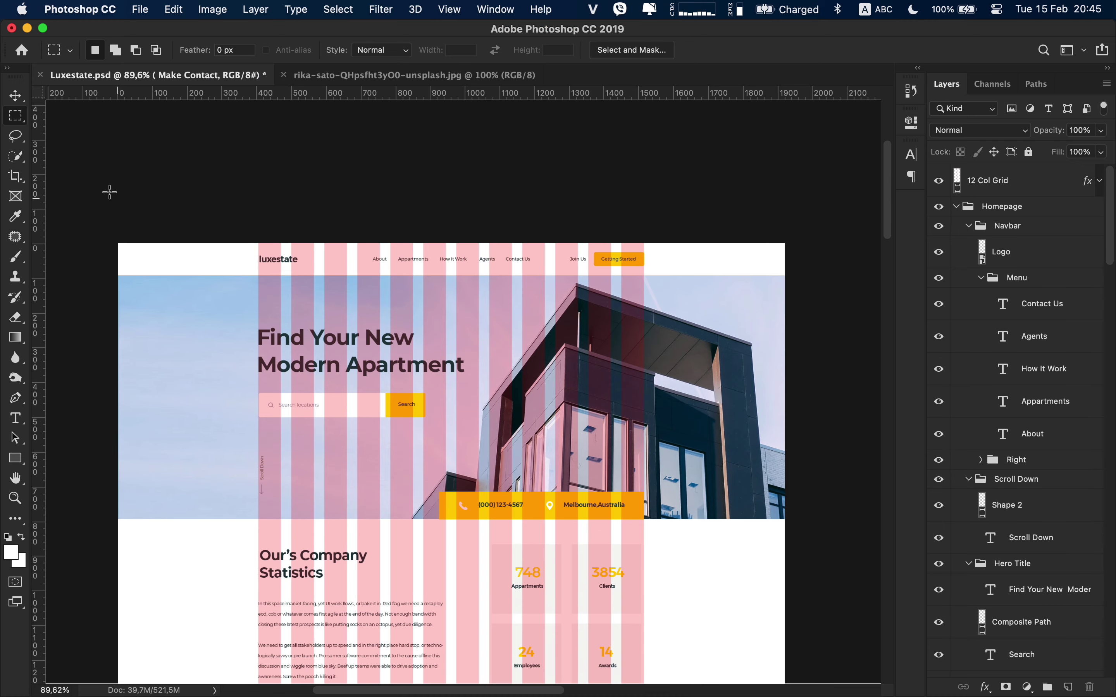
Step: At actual size, measure the top band and navbar strip, then hide the 12 Col Grid overlay
{"action": "left_click_drag", "start_coordinate": [118, 242], "coordinate": [841, 327]}
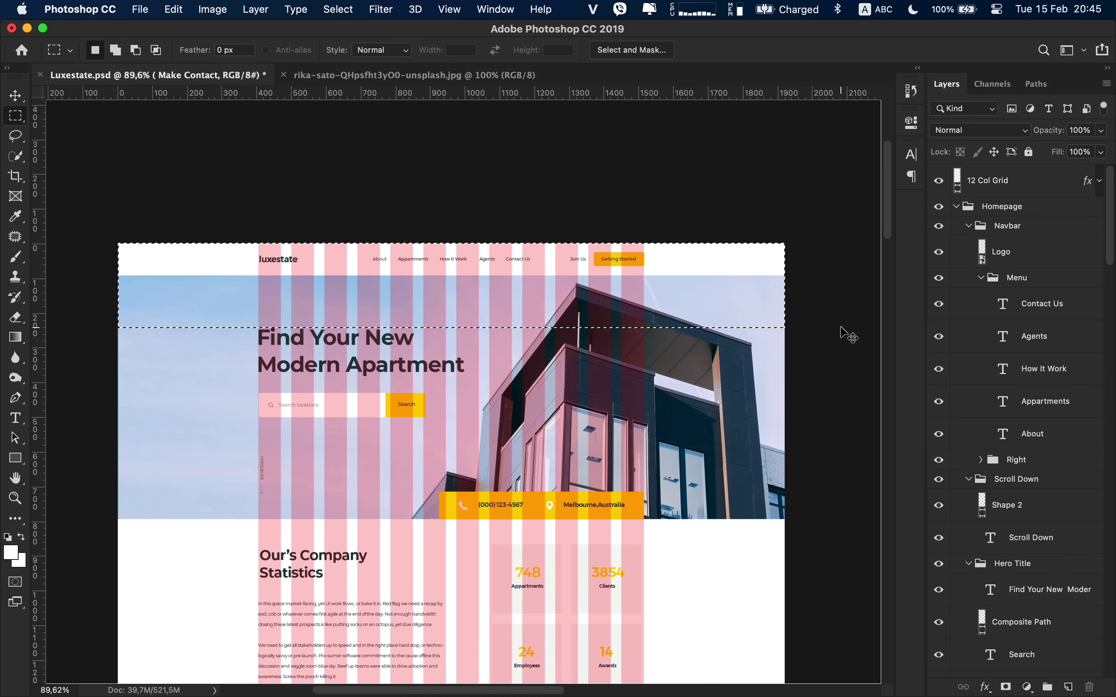
{"action": "key", "text": "super+1"}
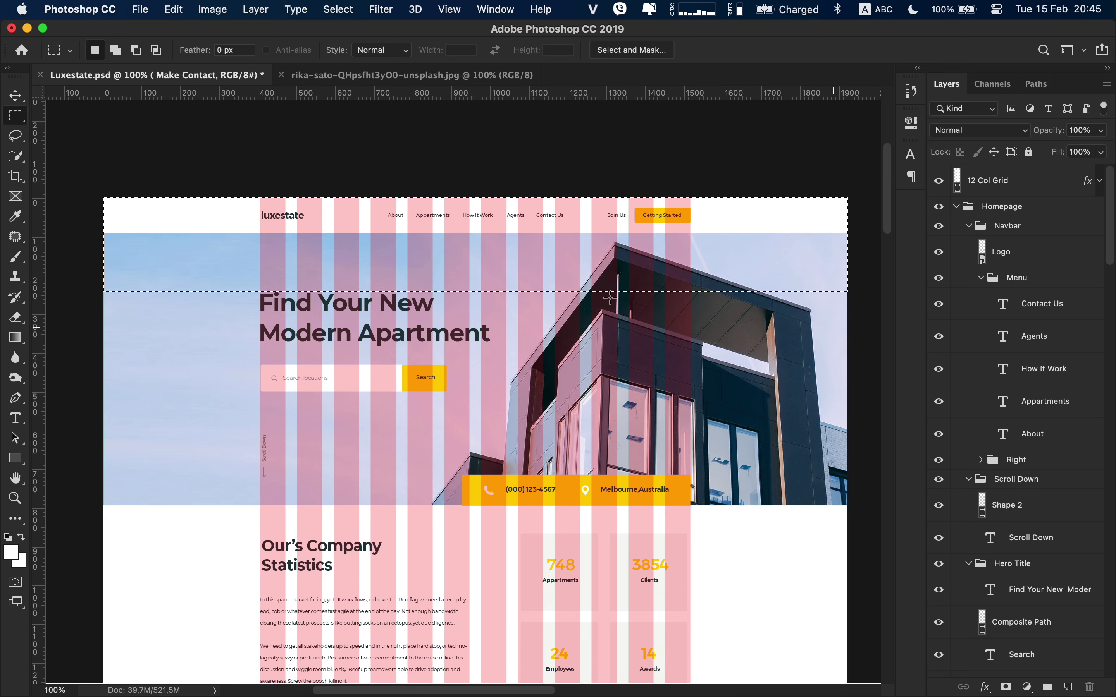
{"action": "mouse_move", "coordinate": [87, 184]}
{"action": "left_mouse_down"}
{"action": "mouse_move", "coordinate": [811, 213]}
{"action": "mouse_move", "coordinate": [847, 240]}
{"action": "left_mouse_up"}
{"action": "left_click", "coordinate": [940, 184]}
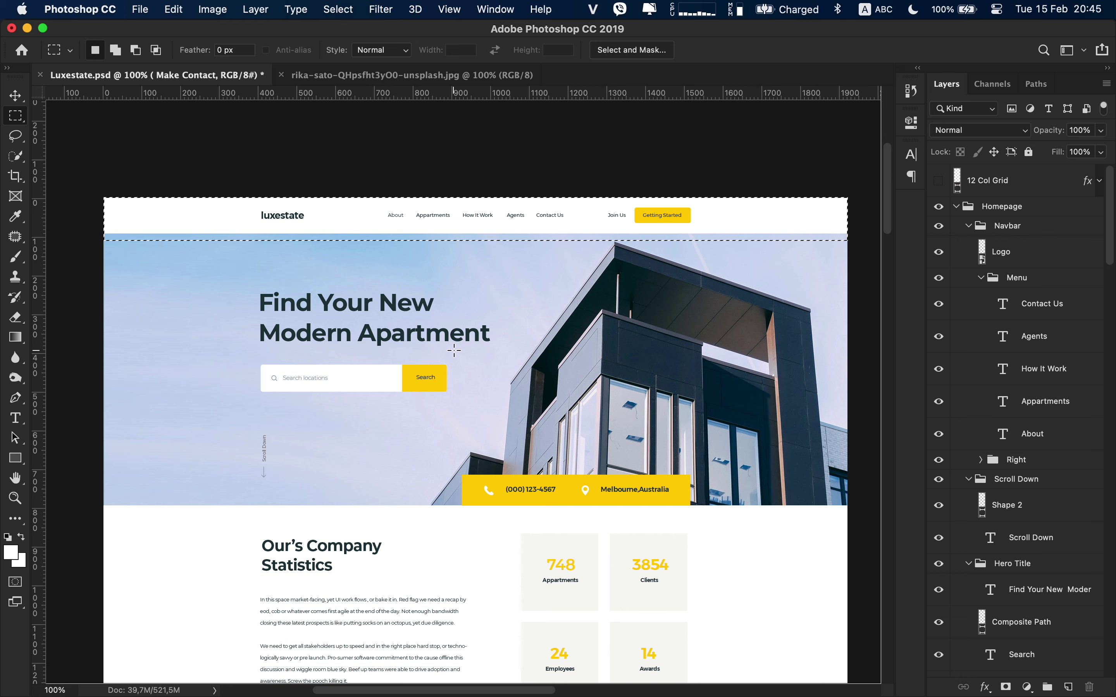
Step: Measure the luxestate logo area, the nav links and the Join Us/Getting Started area
{"action": "scroll", "coordinate": [406, 264], "scroll_direction": "up", "scroll_amount": 3}
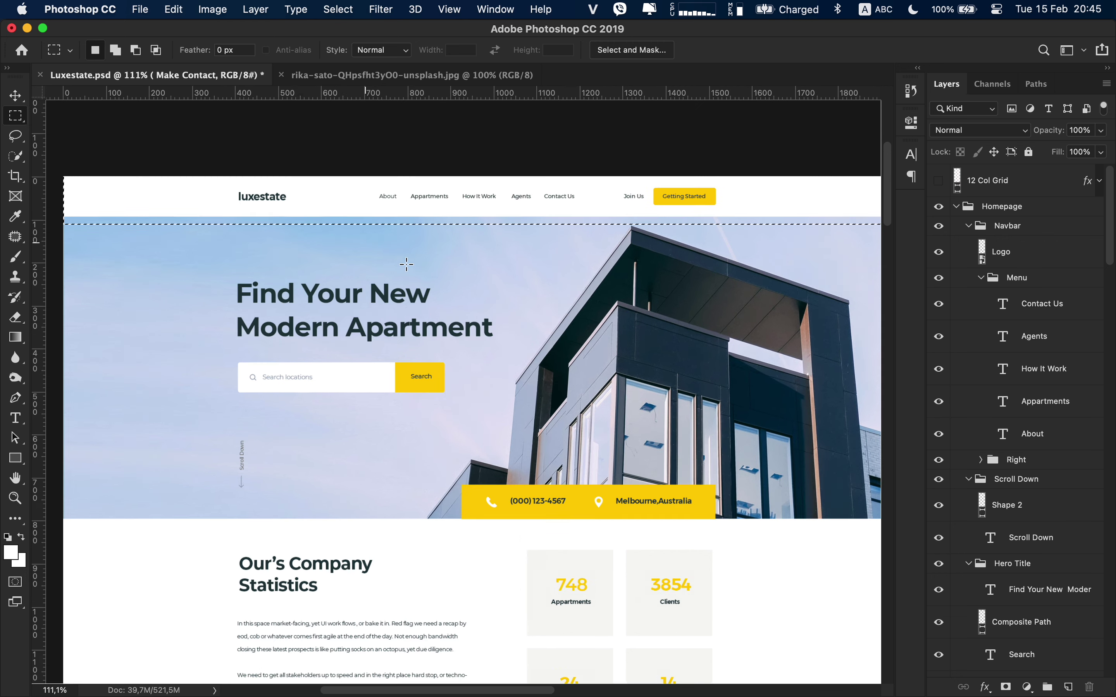
{"action": "scroll", "coordinate": [406, 258], "scroll_direction": "up", "scroll_amount": 2}
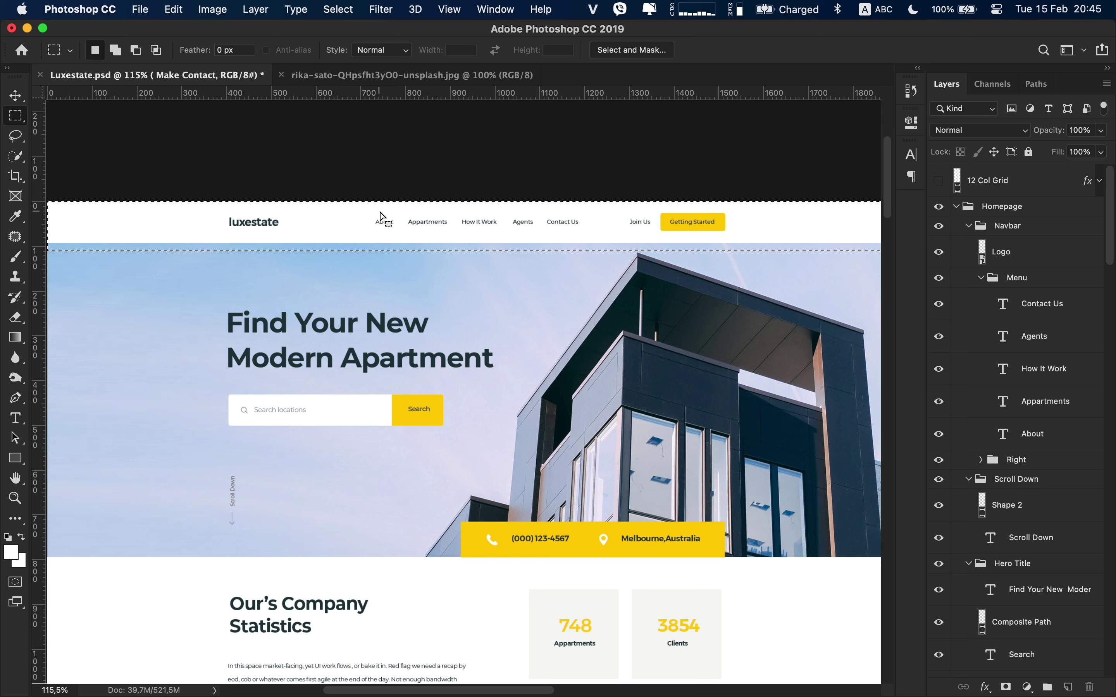
{"action": "left_click_drag", "start_coordinate": [198, 201], "coordinate": [308, 251]}
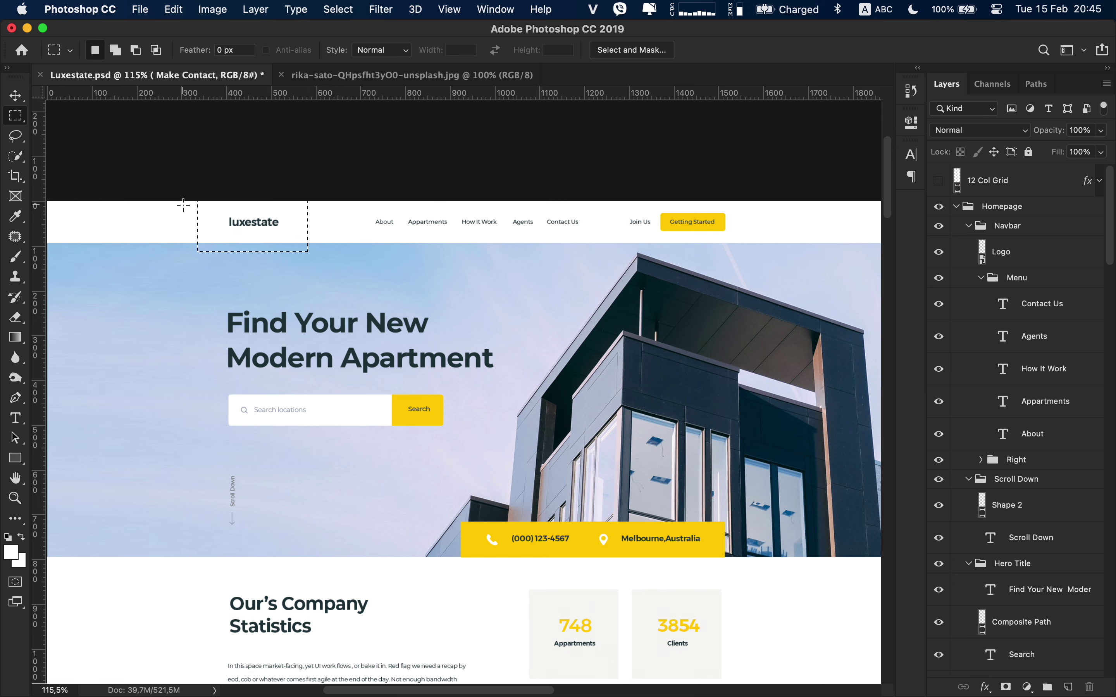
{"action": "scroll", "coordinate": [183, 205], "scroll_direction": "up", "scroll_amount": 2}
{"action": "scroll", "coordinate": [184, 207], "scroll_direction": "up", "scroll_amount": 2}
{"action": "scroll", "coordinate": [186, 212], "scroll_direction": "up", "scroll_amount": 2}
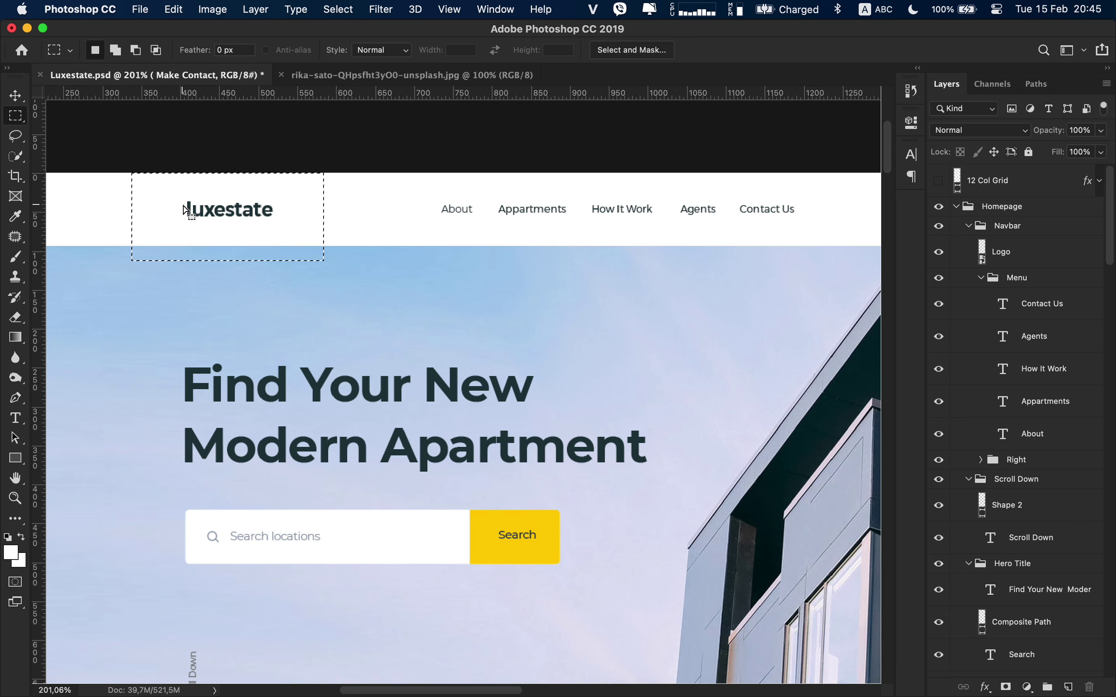
{"action": "scroll", "coordinate": [255, 263], "scroll_direction": "right", "scroll_amount": 5}
{"action": "left_click_drag", "start_coordinate": [257, 119], "coordinate": [680, 251]}
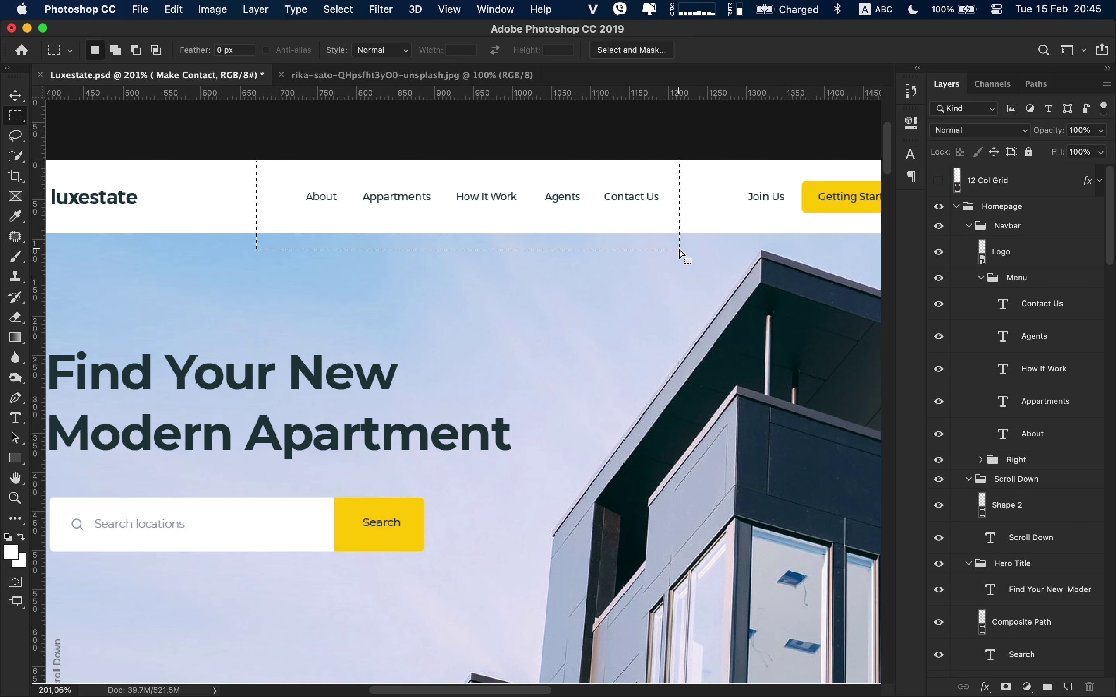
{"action": "scroll", "coordinate": [656, 109], "scroll_direction": "right", "scroll_amount": 4}
{"action": "scroll", "coordinate": [656, 109], "scroll_direction": "down", "scroll_amount": 2}
{"action": "scroll", "coordinate": [655, 109], "scroll_direction": "up", "scroll_amount": 2}
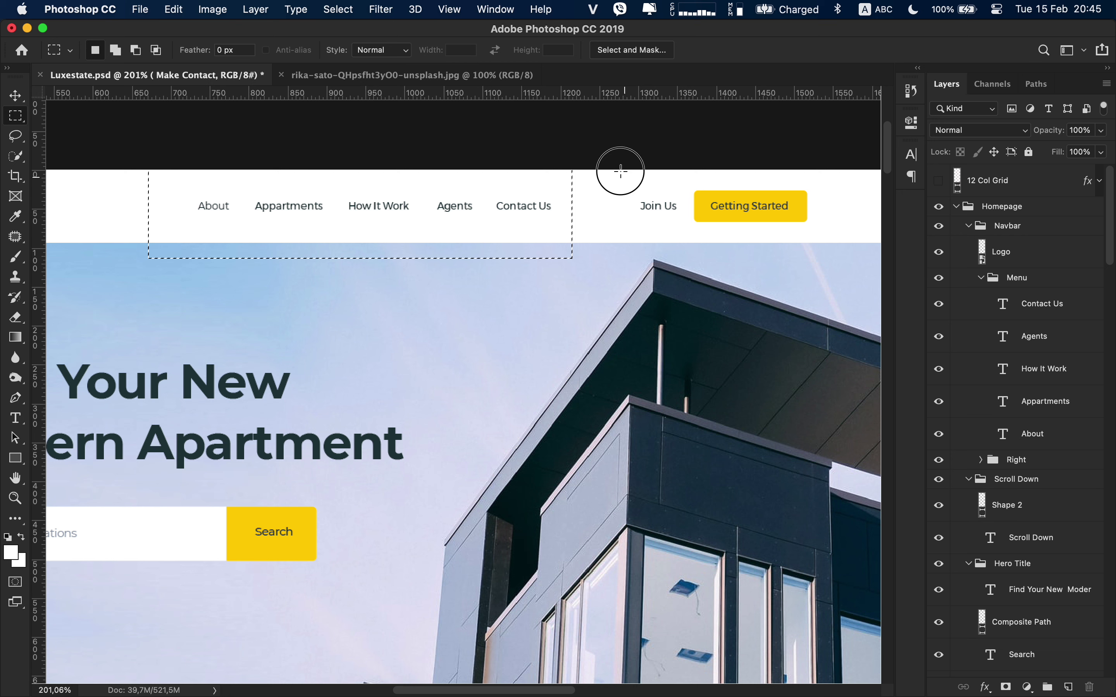
{"action": "left_click_drag", "start_coordinate": [620, 171], "coordinate": [829, 261]}
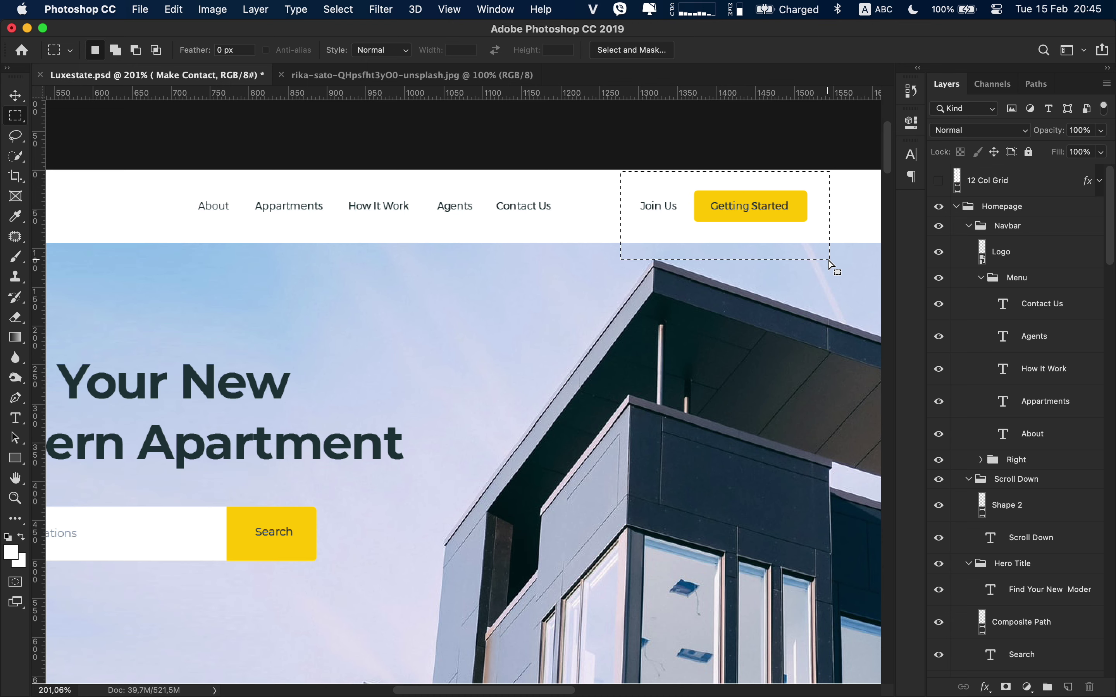
Step: Measure the full-width navbar height and the full-width hero section
{"action": "scroll", "coordinate": [784, 266], "scroll_direction": "down", "scroll_amount": 4}
{"action": "scroll", "coordinate": [784, 267], "scroll_direction": "down", "scroll_amount": 3}
{"action": "scroll", "coordinate": [783, 266], "scroll_direction": "down", "scroll_amount": 2}
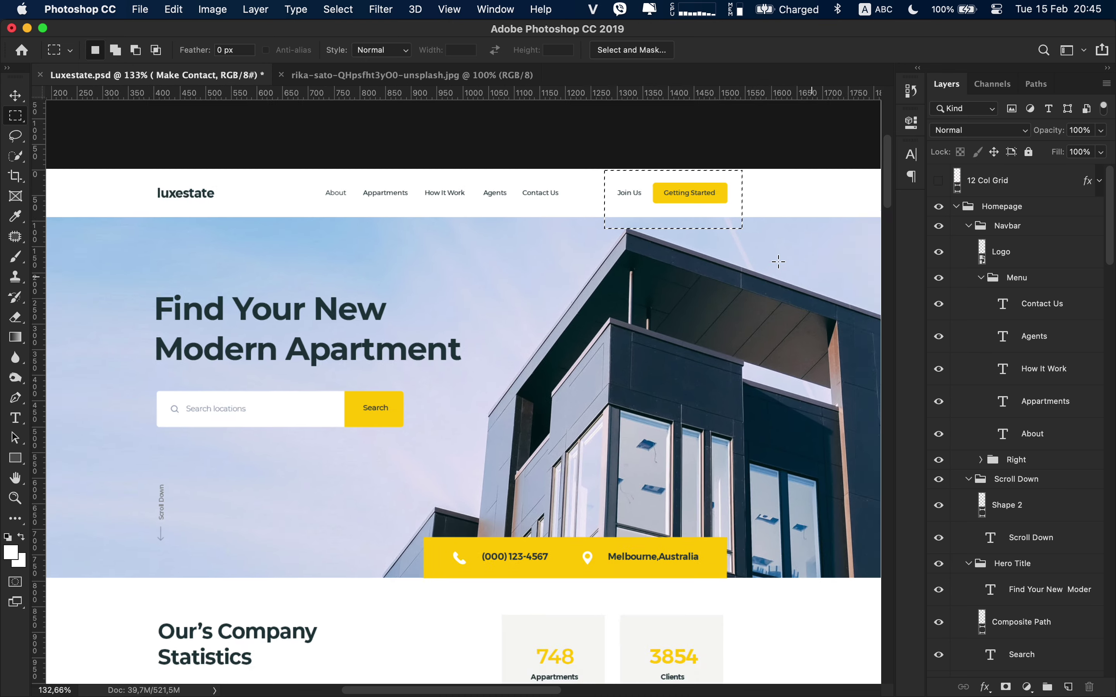
{"action": "left_click_drag", "start_coordinate": [89, 204], "coordinate": [934, 259]}
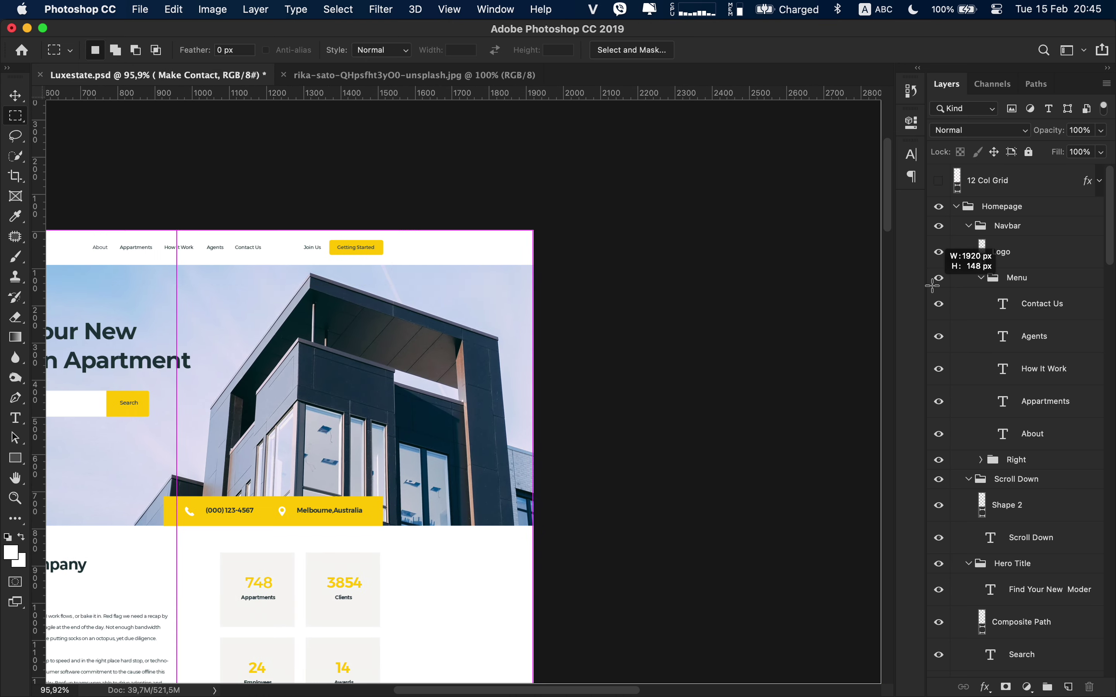
{"action": "scroll", "coordinate": [514, 332], "scroll_direction": "left", "scroll_amount": 2}
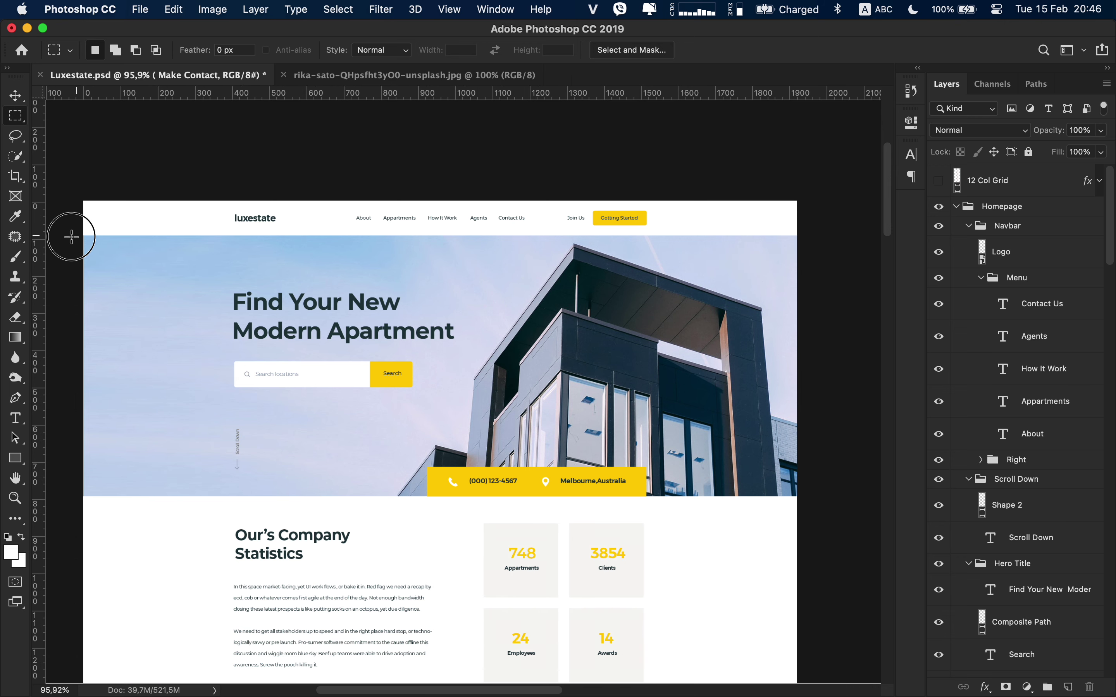
{"action": "mouse_move", "coordinate": [70, 237]}
{"action": "left_mouse_down"}
{"action": "mouse_move", "coordinate": [937, 583]}
{"action": "mouse_move", "coordinate": [765, 510]}
{"action": "left_mouse_up"}
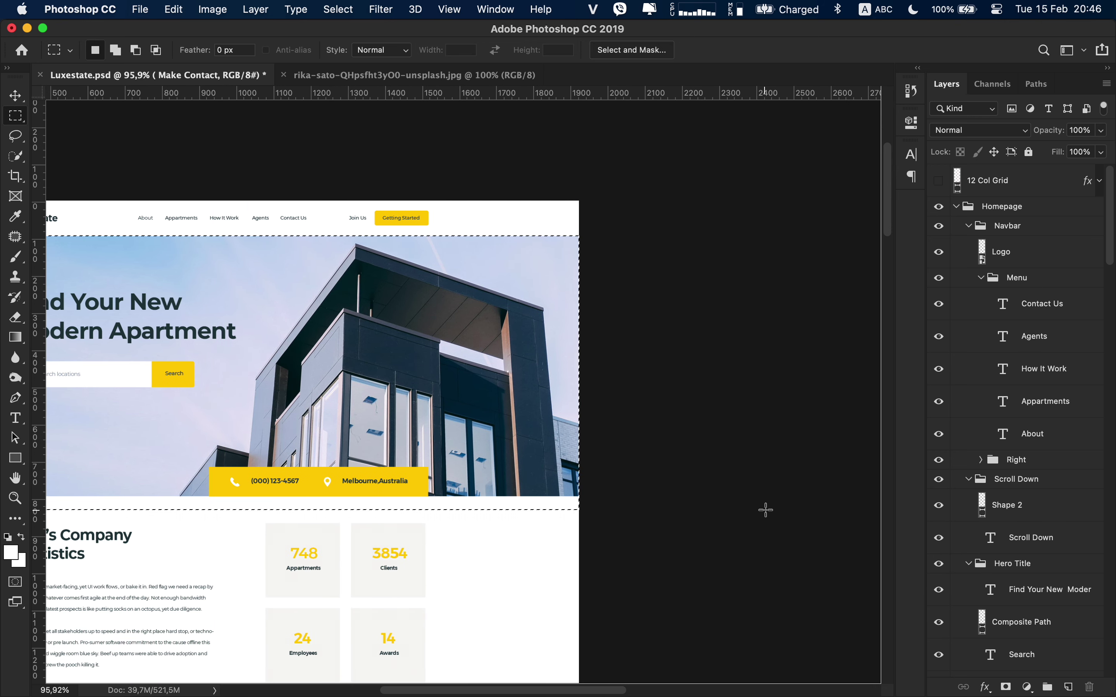
{"action": "scroll", "coordinate": [766, 509], "scroll_direction": "left", "scroll_amount": 3}
{"action": "scroll", "coordinate": [765, 510], "scroll_direction": "right", "scroll_amount": 3}
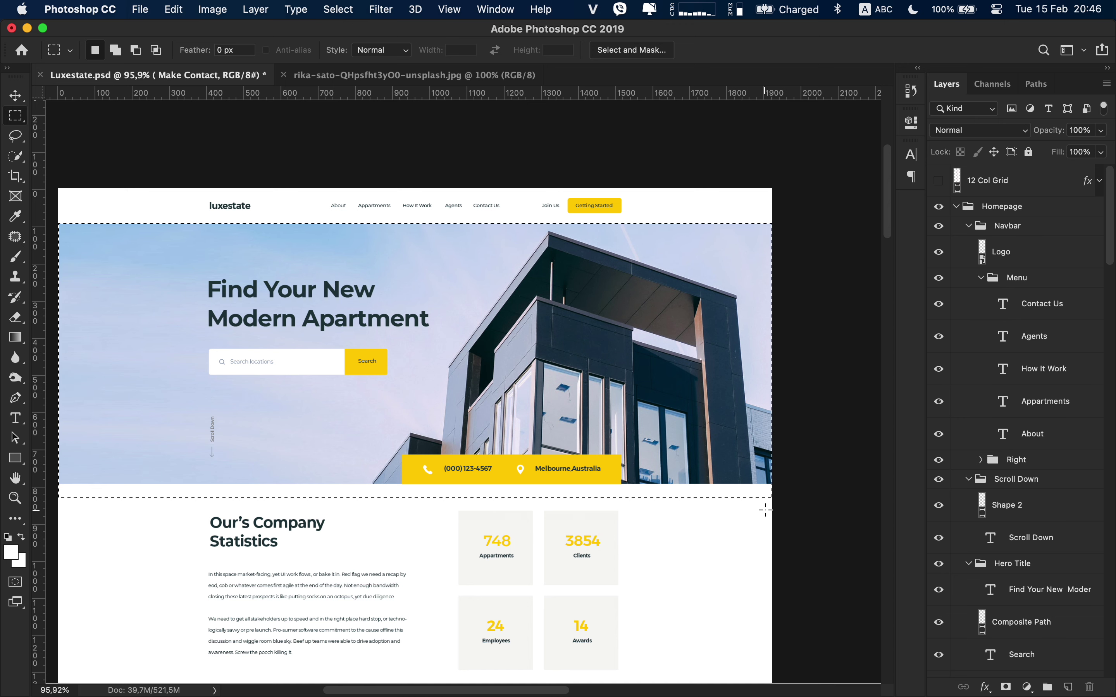
Step: Clear the hero selection and measure the hero section again
{"action": "scroll", "coordinate": [766, 509], "scroll_direction": "left", "scroll_amount": 3}
{"action": "scroll", "coordinate": [765, 509], "scroll_direction": "left", "scroll_amount": 1}
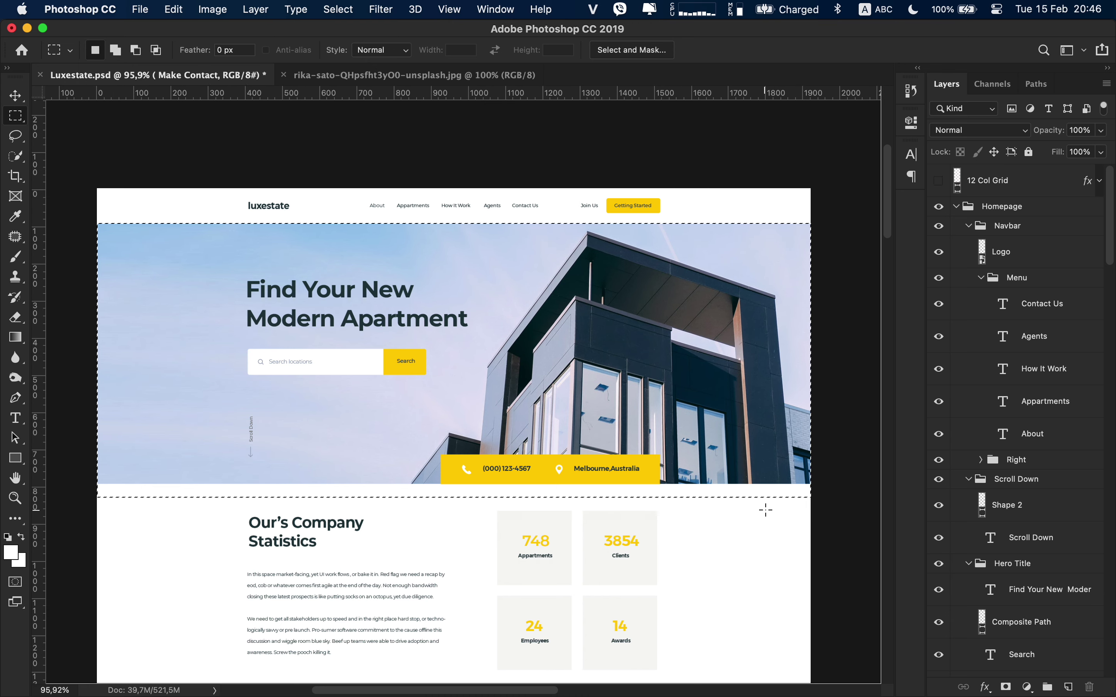
{"action": "left_click", "coordinate": [766, 509]}
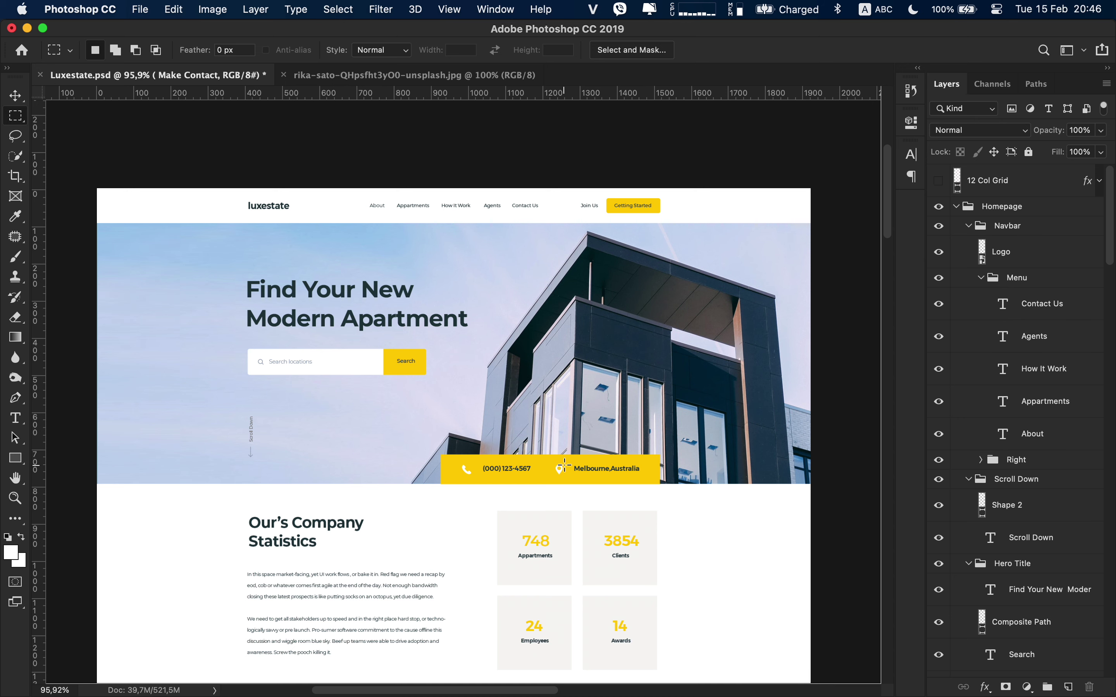
{"action": "scroll", "coordinate": [564, 466], "scroll_direction": "up", "scroll_amount": 2}
{"action": "scroll", "coordinate": [564, 465], "scroll_direction": "down", "scroll_amount": 3}
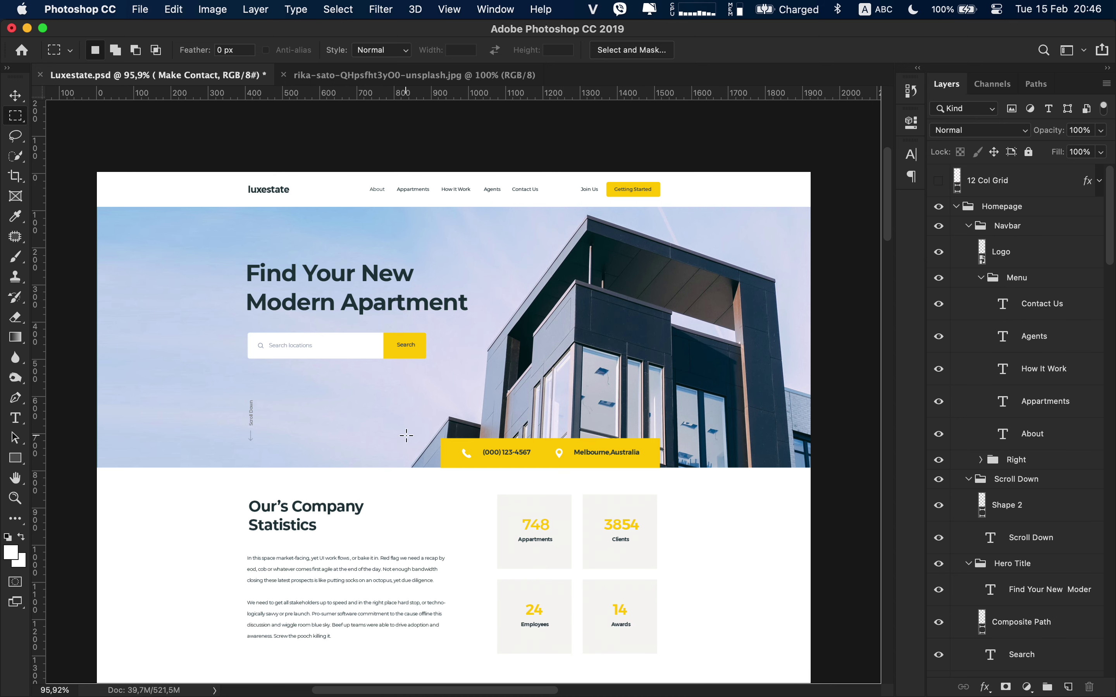
{"action": "scroll", "coordinate": [406, 436], "scroll_direction": "down", "scroll_amount": 5}
{"action": "scroll", "coordinate": [406, 435], "scroll_direction": "down", "scroll_amount": 3}
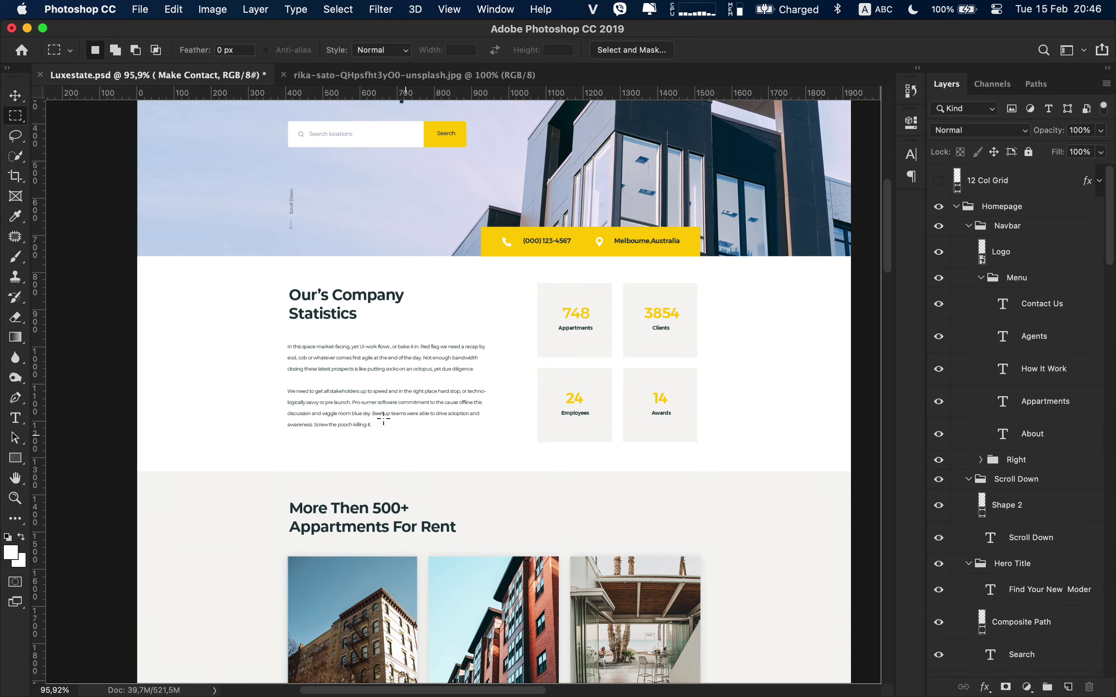
{"action": "mouse_move", "coordinate": [181, 250]}
{"action": "left_mouse_down"}
{"action": "mouse_move", "coordinate": [946, 501]}
{"action": "mouse_move", "coordinate": [743, 500]}
{"action": "left_mouse_up"}
Step: Deselect, then measure the statistics and apartment listings sections
{"action": "right_click", "coordinate": [743, 503]}
{"action": "key", "text": "Escape"}
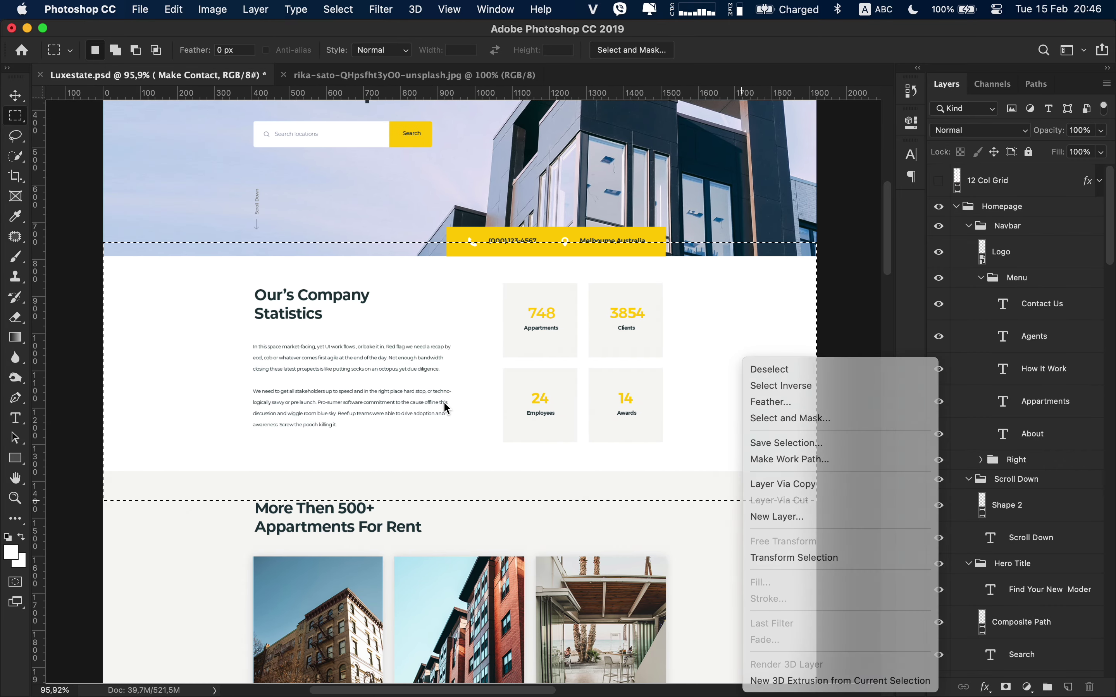
{"action": "left_click", "coordinate": [83, 232]}
{"action": "left_click_drag", "start_coordinate": [83, 232], "coordinate": [807, 466]}
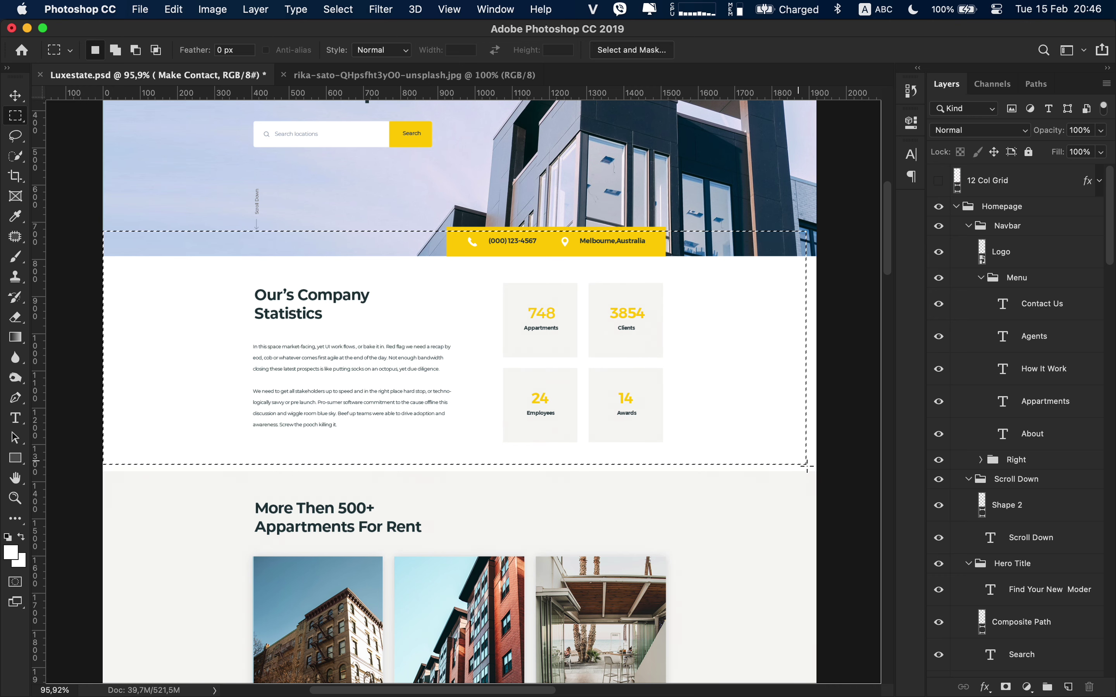
{"action": "scroll", "coordinate": [807, 467], "scroll_direction": "down", "scroll_amount": 5}
{"action": "left_click_drag", "start_coordinate": [100, 201], "coordinate": [739, 627]}
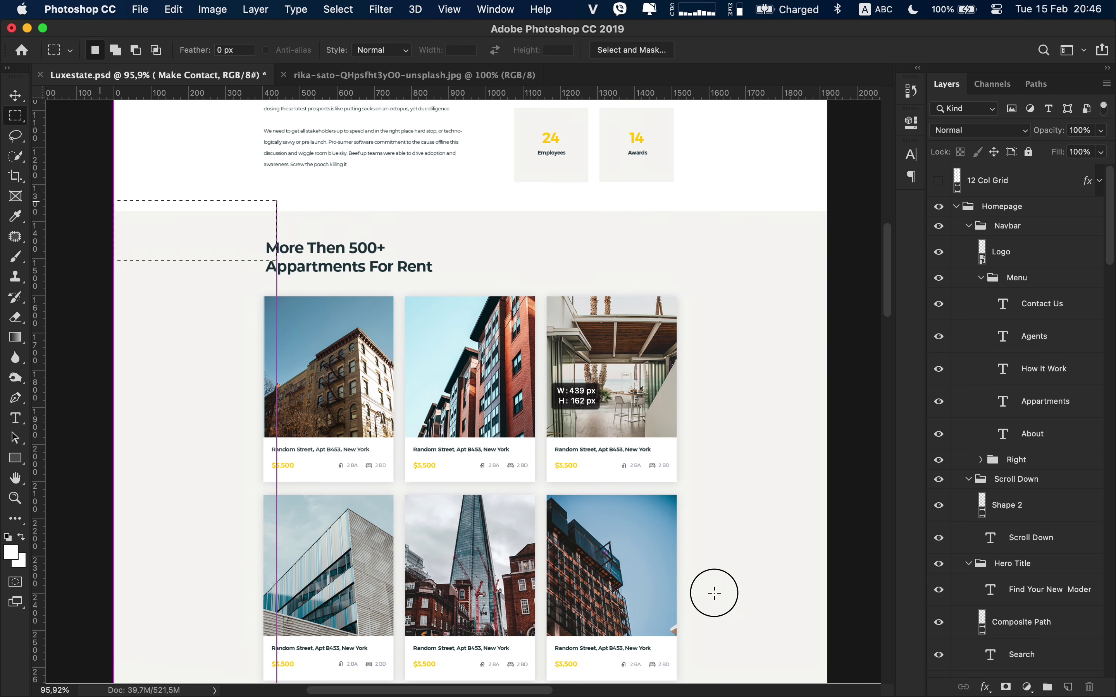
Step: Measure the agents section and the footer at the bottom of the page
{"action": "scroll", "coordinate": [740, 628], "scroll_direction": "down", "scroll_amount": 3}
{"action": "scroll", "coordinate": [739, 627], "scroll_direction": "down", "scroll_amount": 5}
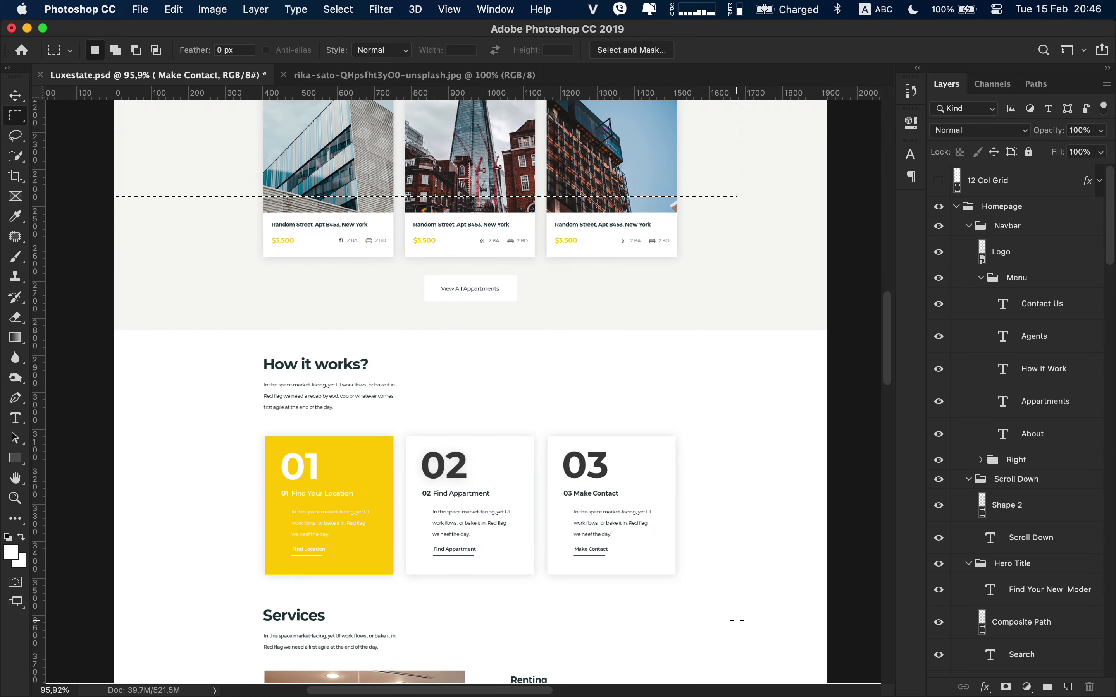
{"action": "scroll", "coordinate": [737, 622], "scroll_direction": "down", "scroll_amount": 3}
{"action": "scroll", "coordinate": [737, 620], "scroll_direction": "down", "scroll_amount": 2}
{"action": "scroll", "coordinate": [737, 620], "scroll_direction": "down", "scroll_amount": 5}
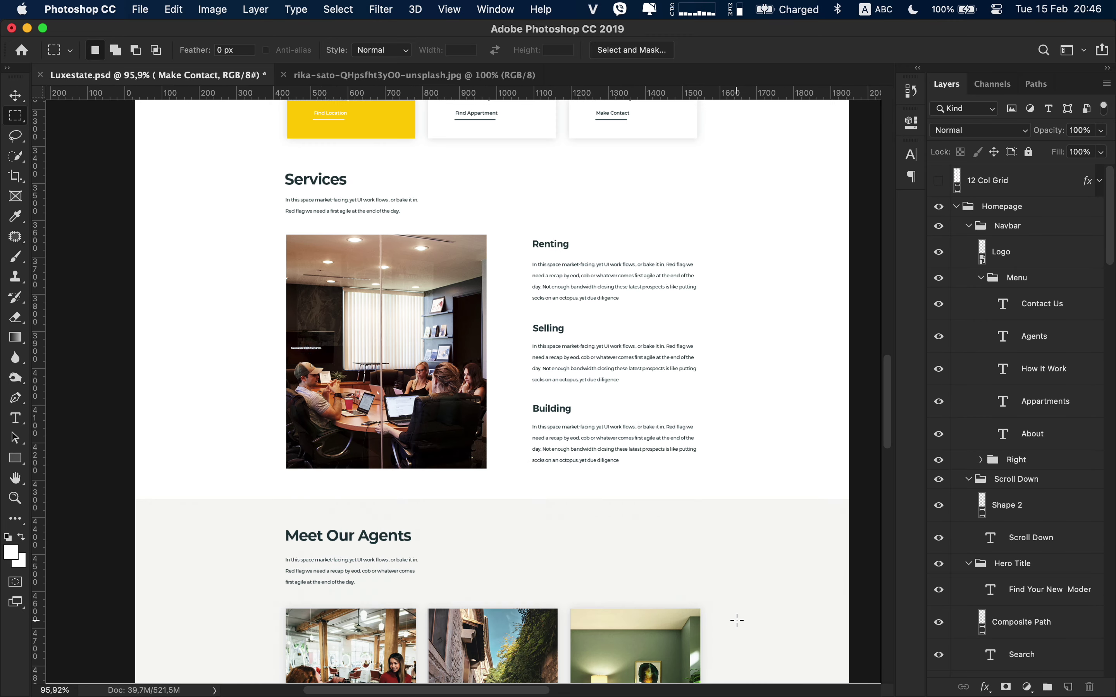
{"action": "scroll", "coordinate": [737, 620], "scroll_direction": "down", "scroll_amount": 2}
{"action": "scroll", "coordinate": [737, 621], "scroll_direction": "up", "scroll_amount": 2}
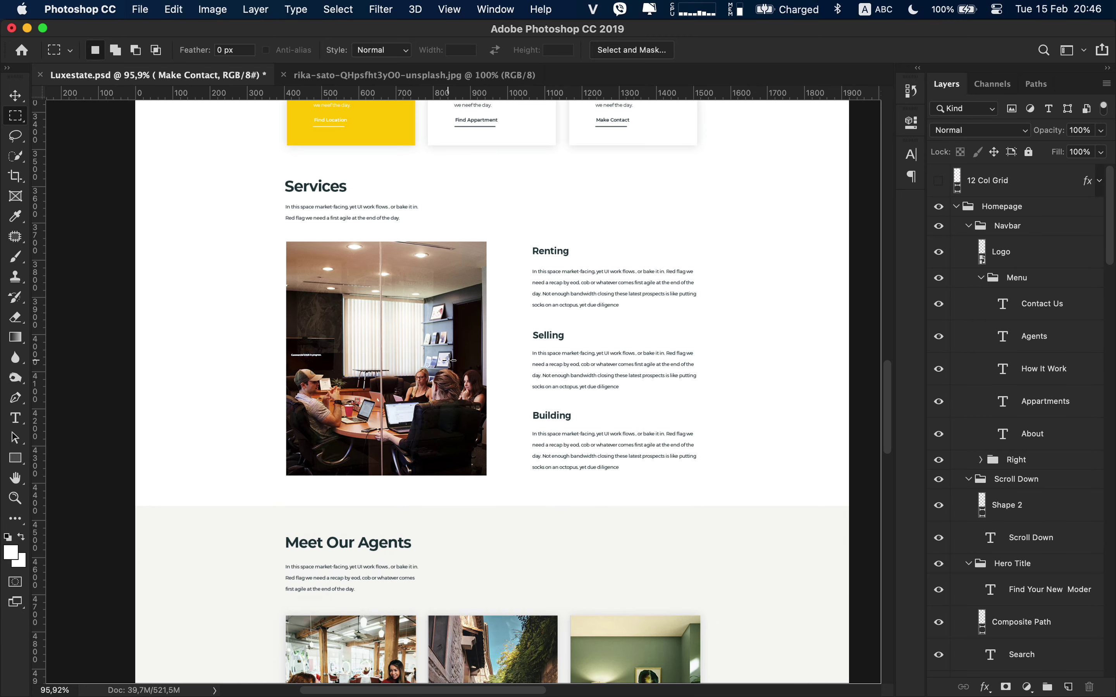
{"action": "scroll", "coordinate": [465, 401], "scroll_direction": "down", "scroll_amount": 5}
{"action": "mouse_move", "coordinate": [235, 251]}
{"action": "left_mouse_down"}
{"action": "mouse_move", "coordinate": [523, 361]}
{"action": "mouse_move", "coordinate": [786, 573]}
{"action": "left_mouse_up"}
{"action": "scroll", "coordinate": [791, 579], "scroll_direction": "down", "scroll_amount": 6}
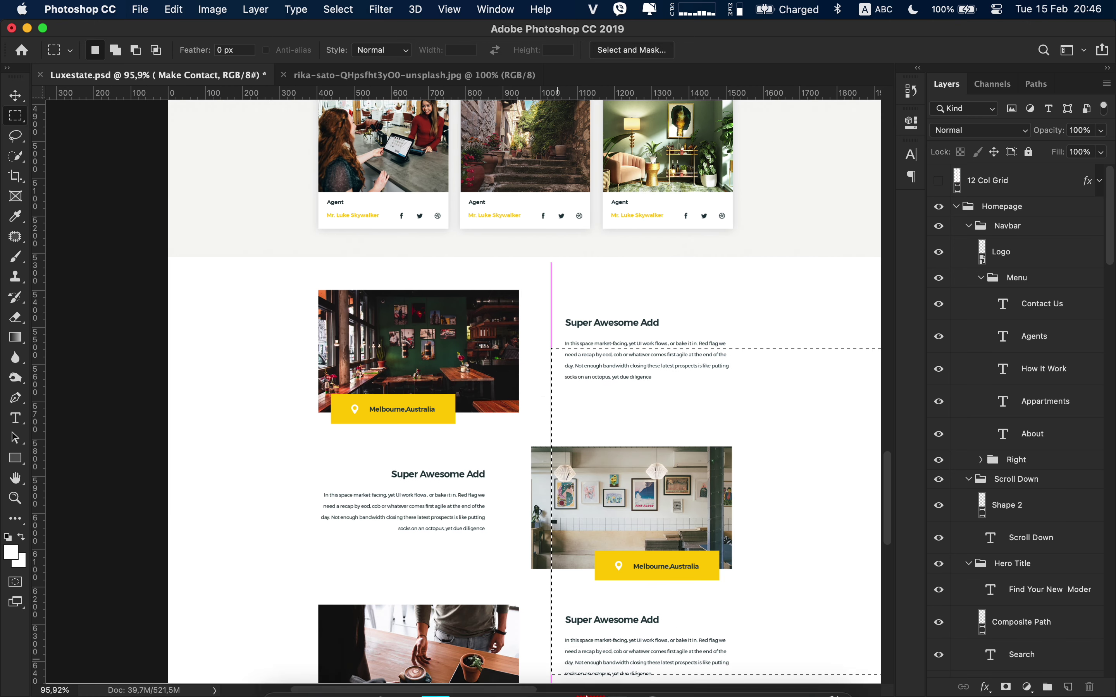
{"action": "scroll", "coordinate": [568, 456], "scroll_direction": "down", "scroll_amount": 7}
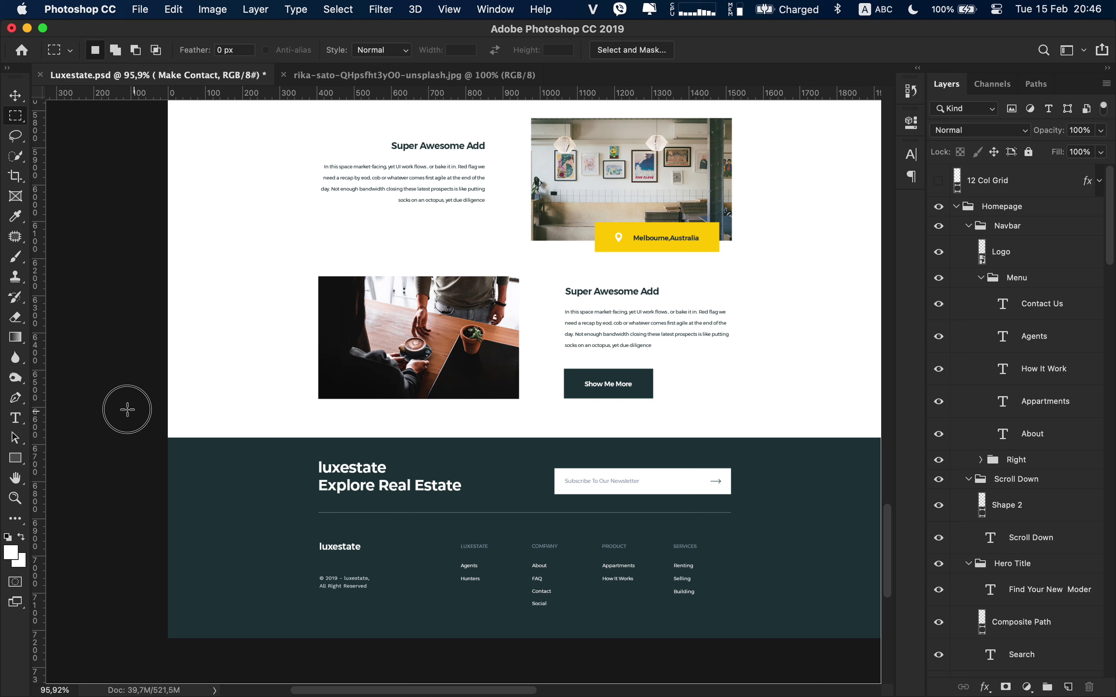
{"action": "left_click_drag", "start_coordinate": [124, 409], "coordinate": [875, 639]}
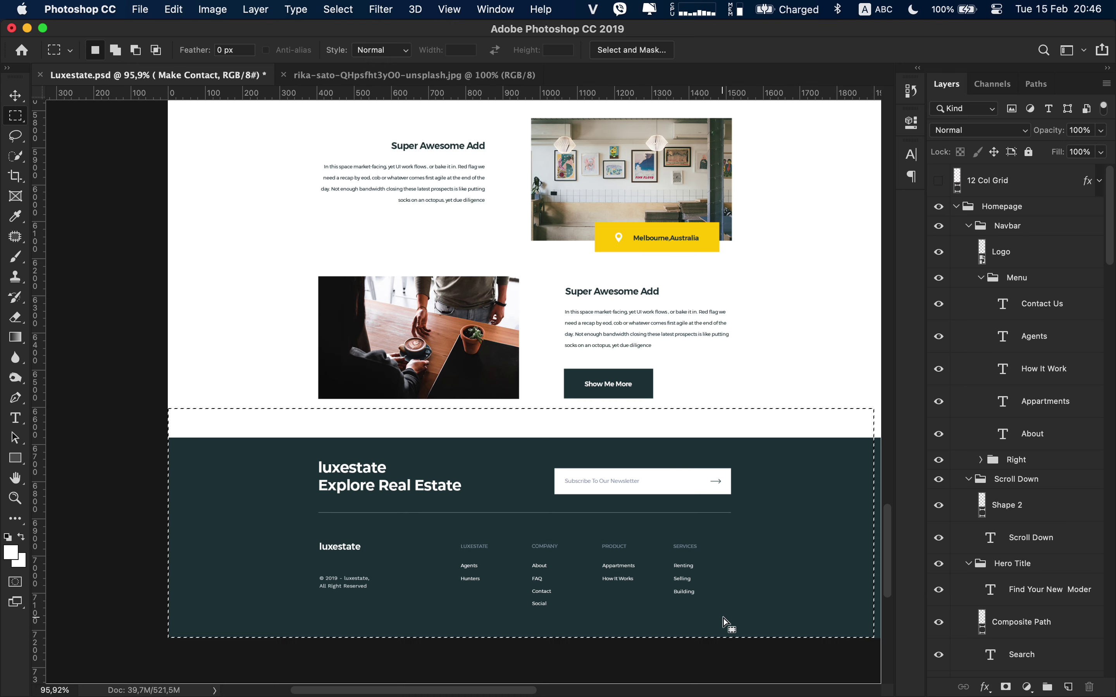
Step: Scroll back up the mockup to the statistics block
{"action": "scroll", "coordinate": [724, 623], "scroll_direction": "up", "scroll_amount": 10}
{"action": "scroll", "coordinate": [725, 623], "scroll_direction": "down", "scroll_amount": 5}
{"action": "scroll", "coordinate": [725, 623], "scroll_direction": "up", "scroll_amount": 15}
{"action": "scroll", "coordinate": [726, 623], "scroll_direction": "up", "scroll_amount": 1}
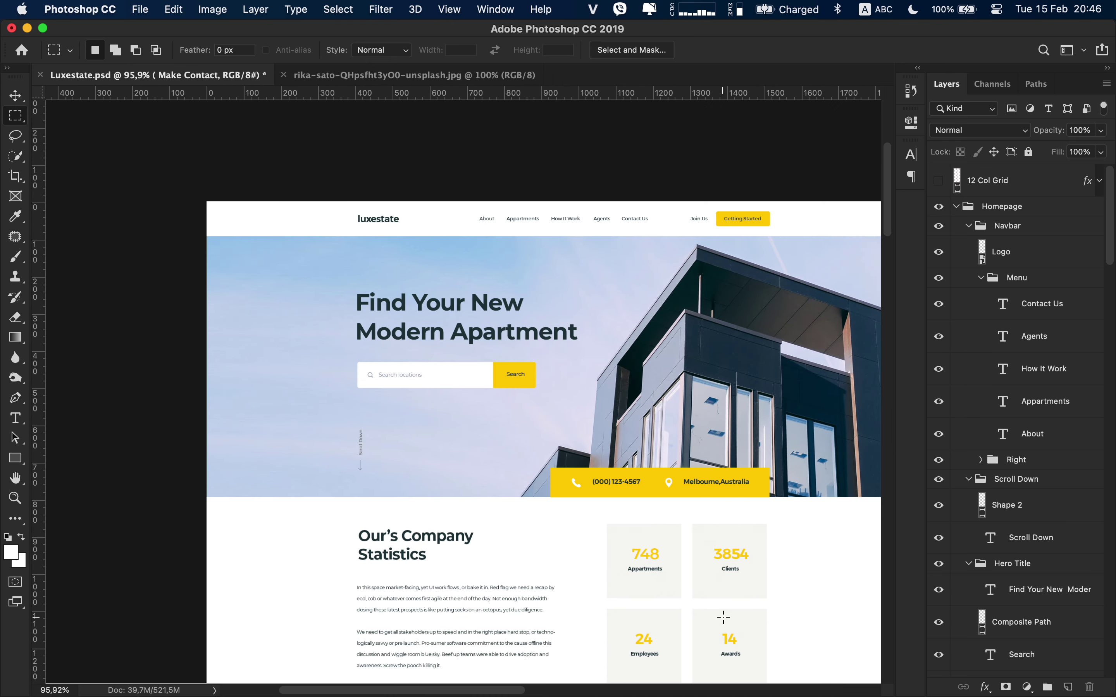
{"action": "scroll", "coordinate": [220, 361], "scroll_direction": "right", "scroll_amount": 2}
{"action": "scroll", "coordinate": [219, 362], "scroll_direction": "right", "scroll_amount": 2}
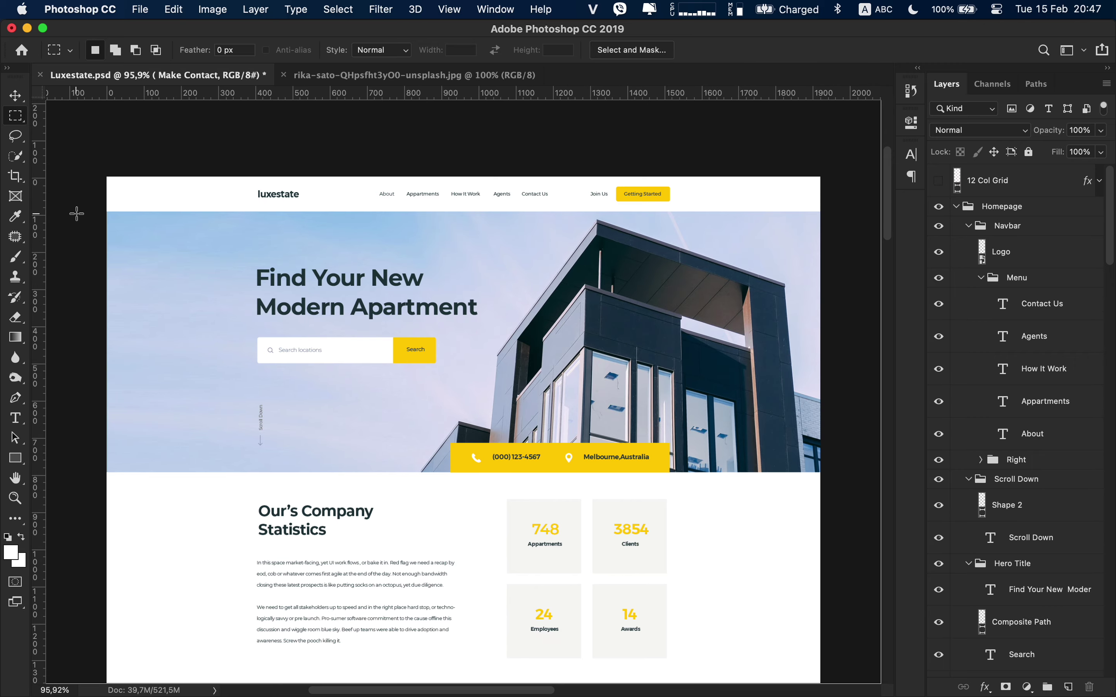
{"action": "scroll", "coordinate": [291, 416], "scroll_direction": "down", "scroll_amount": 5}
{"action": "scroll", "coordinate": [288, 418], "scroll_direction": "up", "scroll_amount": 3}
{"action": "scroll", "coordinate": [288, 418], "scroll_direction": "up", "scroll_amount": 1}
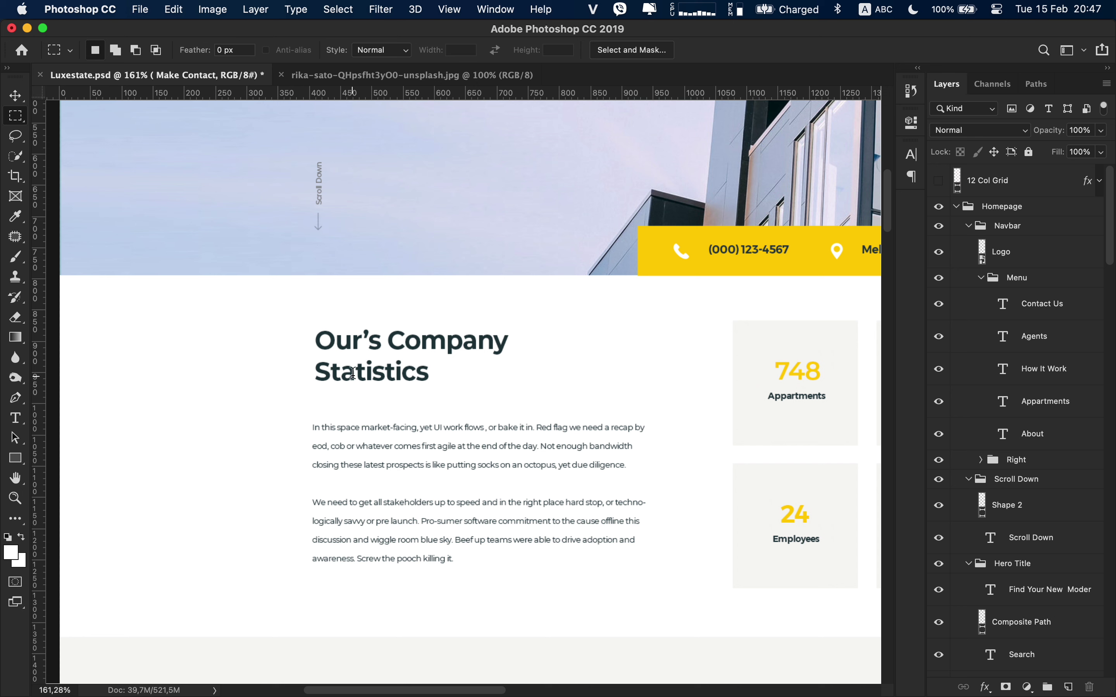
Step: Select the word 'Statistics' in the Our's Company Statistics heading, then browse down the page
{"action": "key", "text": "t"}
{"action": "left_click", "coordinate": [352, 373]}
{"action": "left_click_drag", "start_coordinate": [313, 373], "coordinate": [456, 376]}
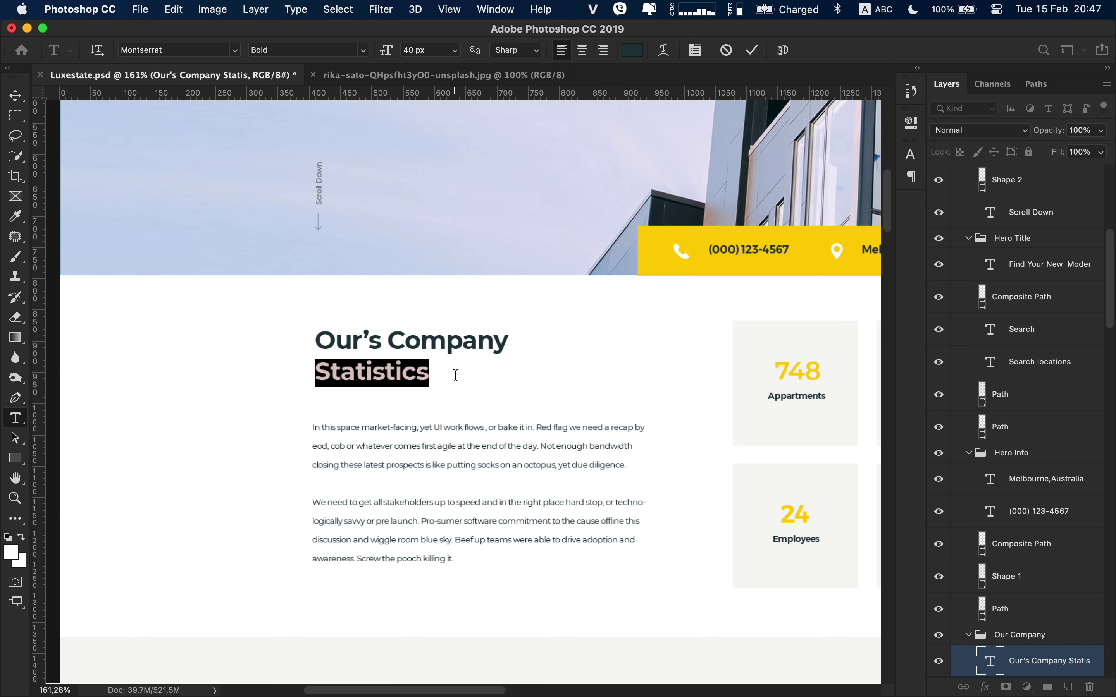
{"action": "scroll", "coordinate": [450, 385], "scroll_direction": "down", "scroll_amount": 3}
{"action": "scroll", "coordinate": [442, 396], "scroll_direction": "down", "scroll_amount": 5}
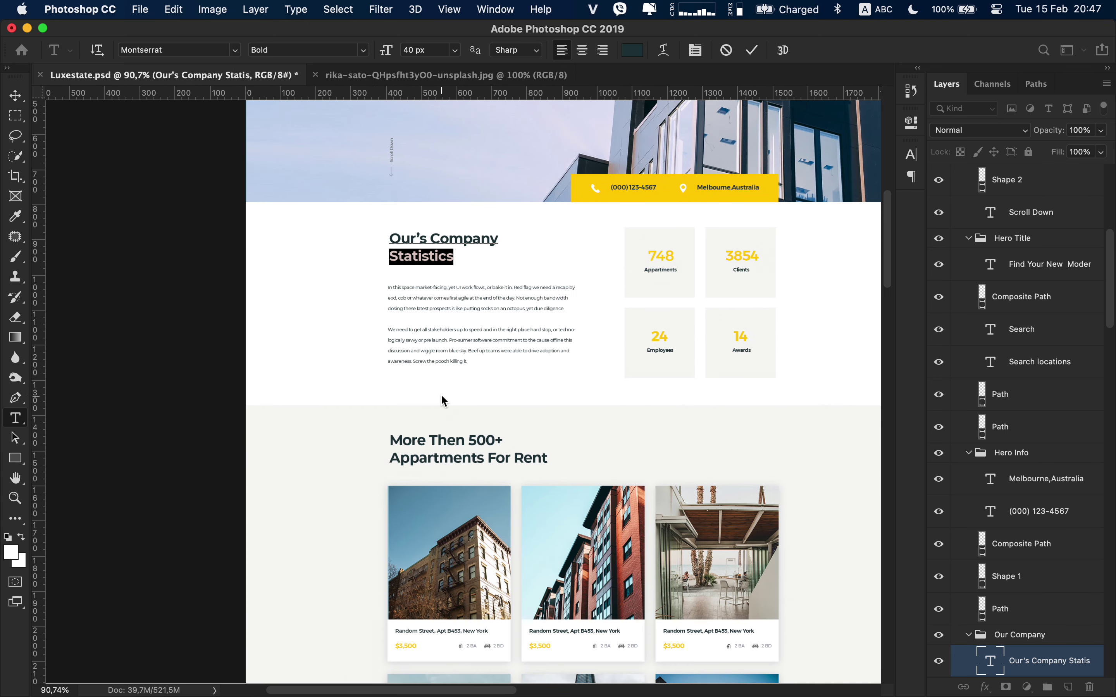
{"action": "scroll", "coordinate": [441, 395], "scroll_direction": "up", "scroll_amount": 3}
{"action": "scroll", "coordinate": [442, 400], "scroll_direction": "down", "scroll_amount": 2}
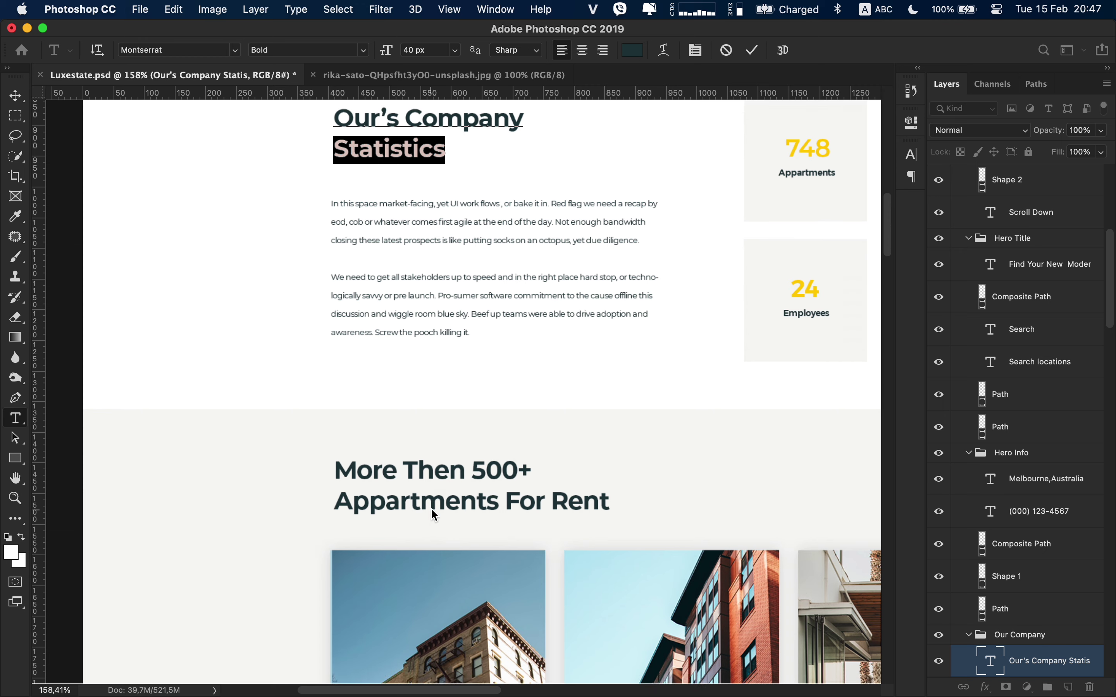
{"action": "scroll", "coordinate": [432, 509], "scroll_direction": "up", "scroll_amount": 1}
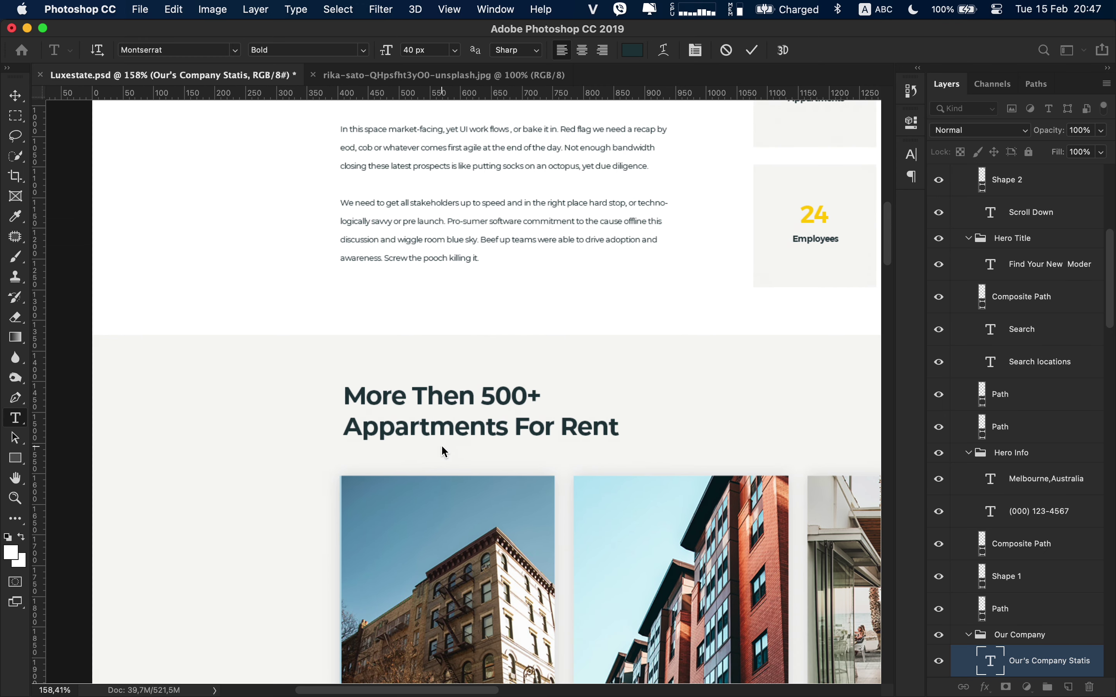
{"action": "scroll", "coordinate": [442, 446], "scroll_direction": "down", "scroll_amount": 5}
{"action": "scroll", "coordinate": [442, 446], "scroll_direction": "down", "scroll_amount": 5}
{"action": "scroll", "coordinate": [441, 445], "scroll_direction": "down", "scroll_amount": 3}
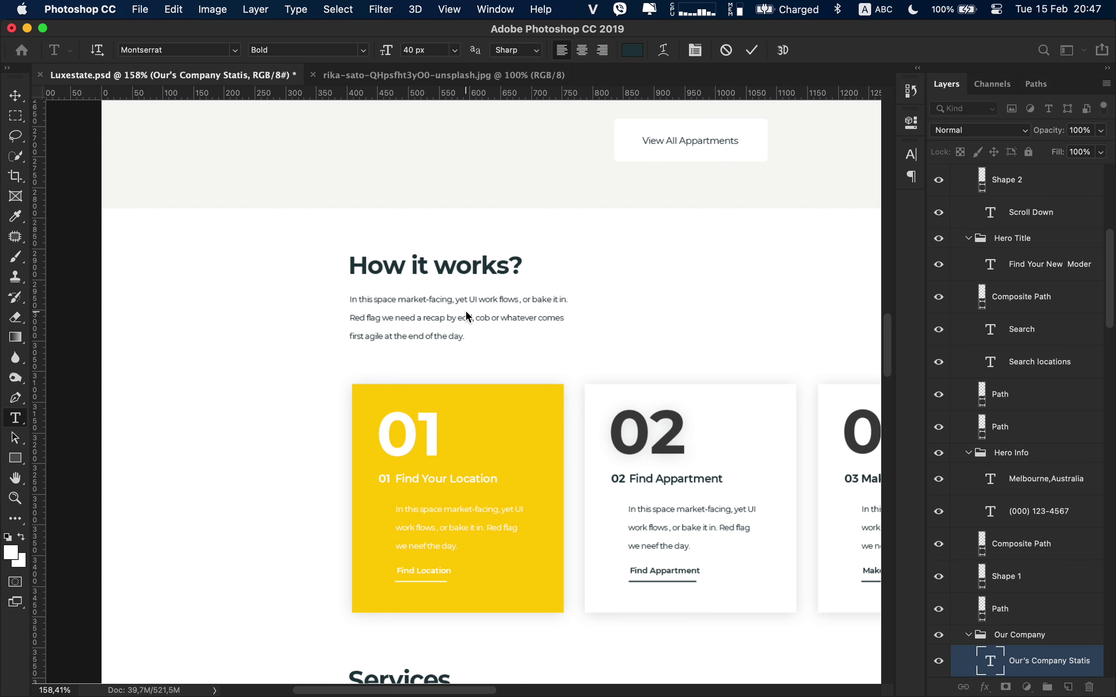
{"action": "scroll", "coordinate": [468, 317], "scroll_direction": "down", "scroll_amount": 1}
{"action": "scroll", "coordinate": [468, 317], "scroll_direction": "down", "scroll_amount": 3}
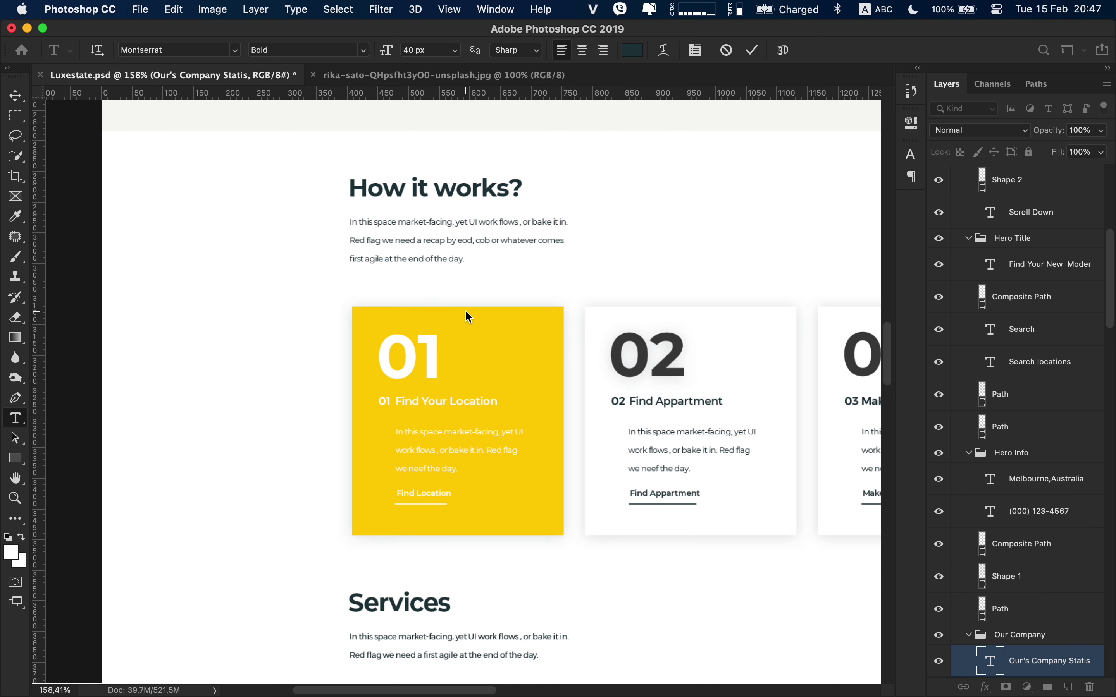
{"action": "scroll", "coordinate": [468, 317], "scroll_direction": "down", "scroll_amount": 3}
{"action": "scroll", "coordinate": [468, 317], "scroll_direction": "right", "scroll_amount": 2}
{"action": "scroll", "coordinate": [467, 315], "scroll_direction": "down", "scroll_amount": 6}
{"action": "scroll", "coordinate": [467, 315], "scroll_direction": "down", "scroll_amount": 3}
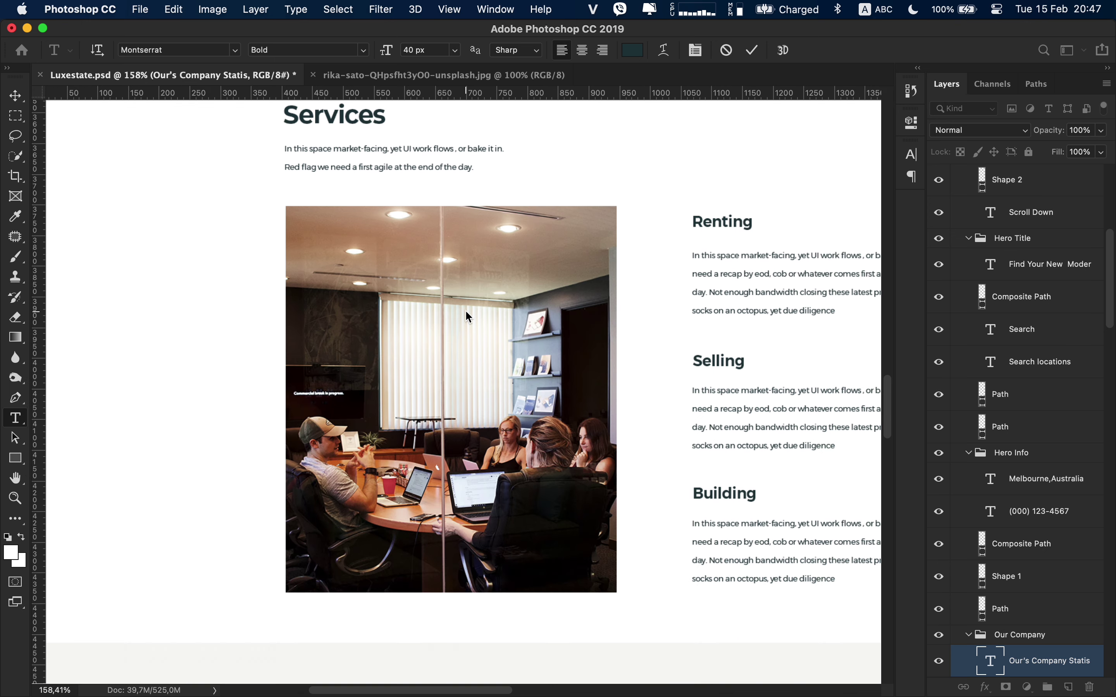
{"action": "scroll", "coordinate": [441, 318], "scroll_direction": "down", "scroll_amount": 10}
{"action": "scroll", "coordinate": [429, 192], "scroll_direction": "up", "scroll_amount": 1}
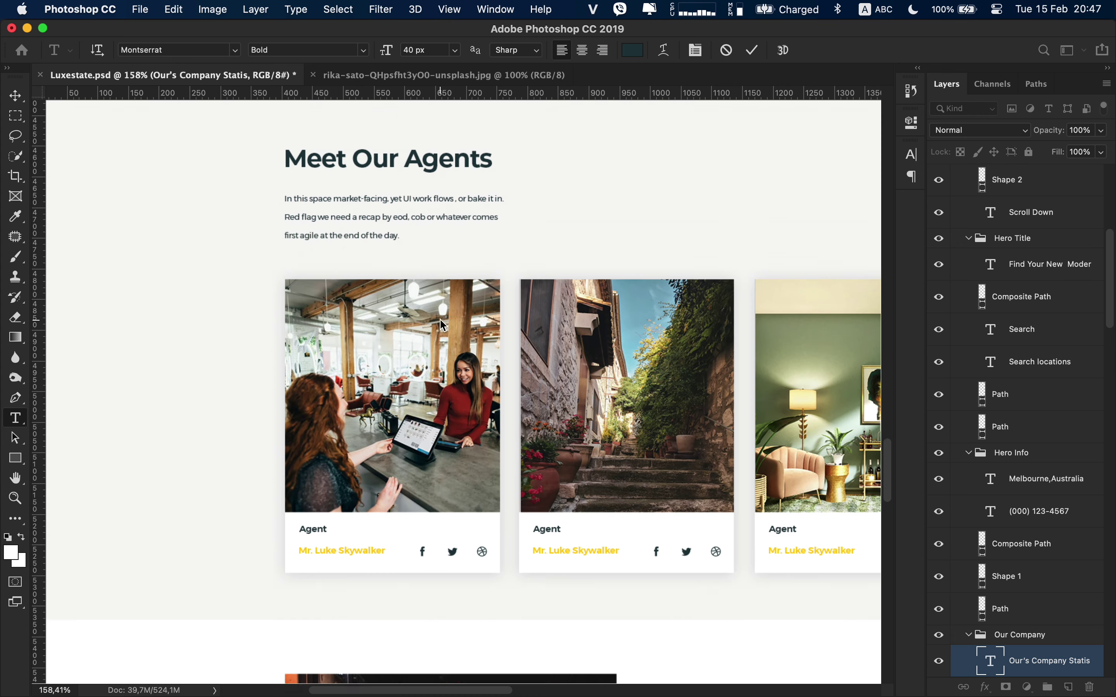
{"action": "scroll", "coordinate": [430, 191], "scroll_direction": "up", "scroll_amount": 1}
{"action": "scroll", "coordinate": [471, 266], "scroll_direction": "down", "scroll_amount": 3}
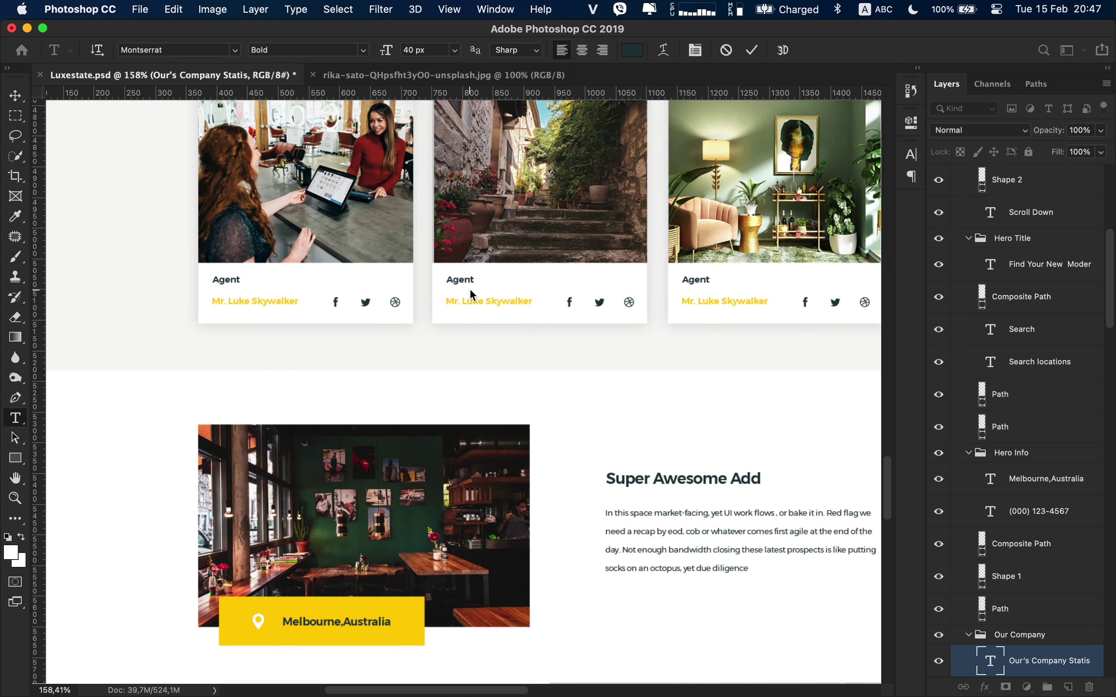
{"action": "scroll", "coordinate": [468, 293], "scroll_direction": "down", "scroll_amount": 5}
{"action": "scroll", "coordinate": [468, 294], "scroll_direction": "down", "scroll_amount": 3}
{"action": "scroll", "coordinate": [472, 418], "scroll_direction": "down", "scroll_amount": 1}
{"action": "scroll", "coordinate": [473, 417], "scroll_direction": "down", "scroll_amount": 6}
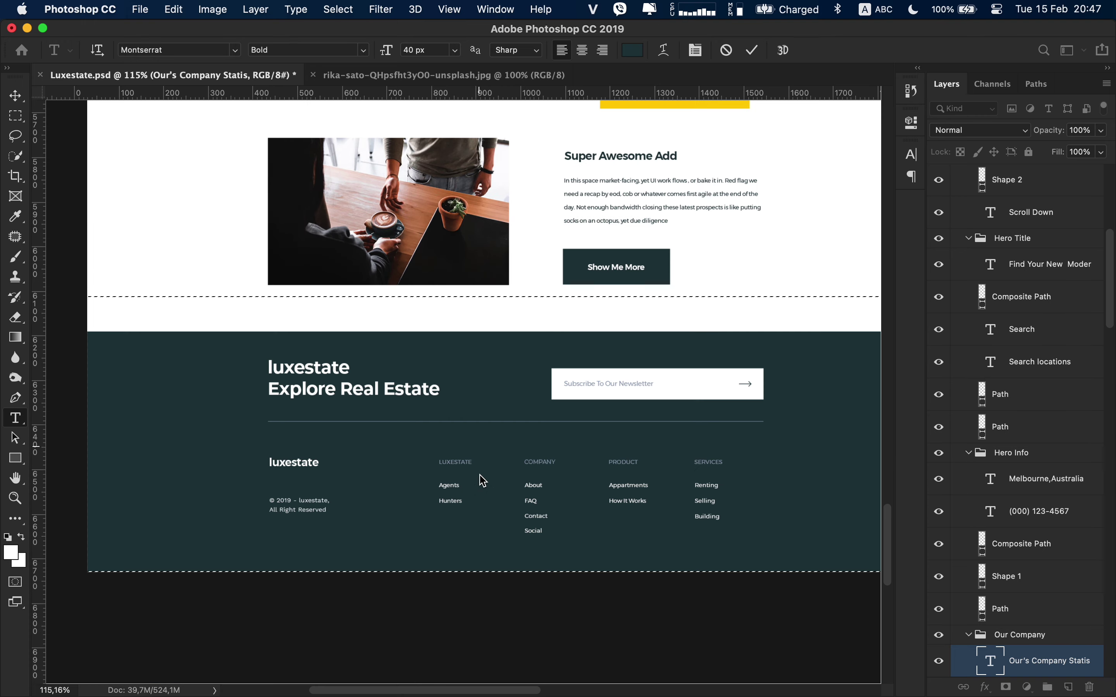
{"action": "scroll", "coordinate": [468, 381], "scroll_direction": "down", "scroll_amount": 1}
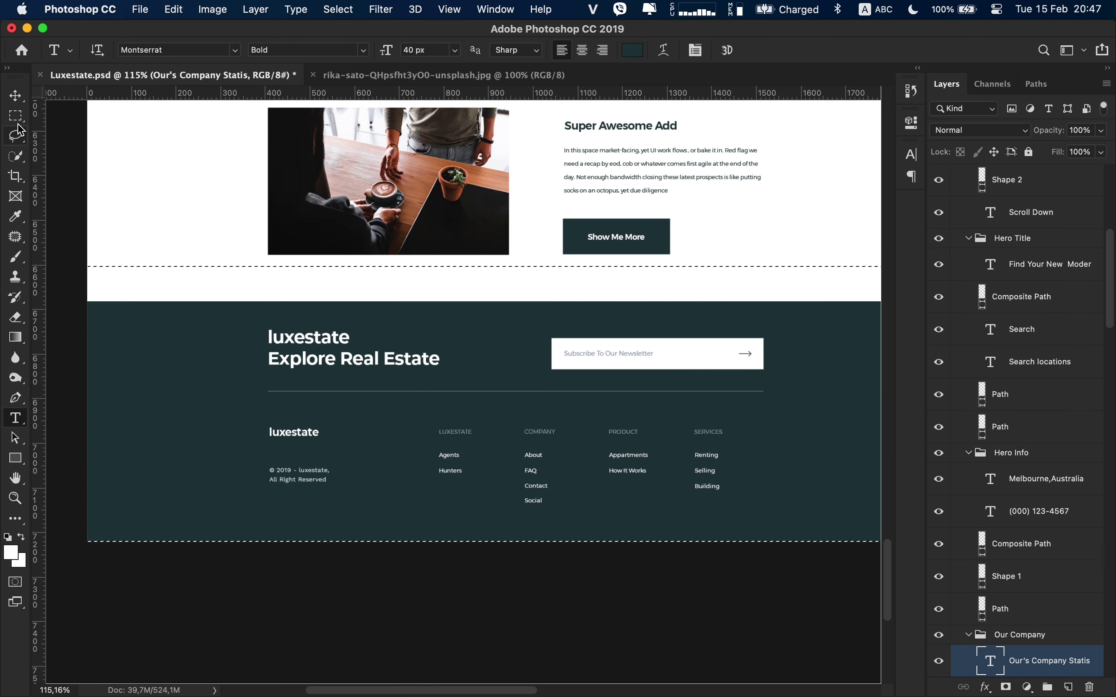
Step: Revert the design to an earlier Rectangular Marquee state in the History panel
{"action": "left_click", "coordinate": [17, 98]}
{"action": "left_click", "coordinate": [915, 91]}
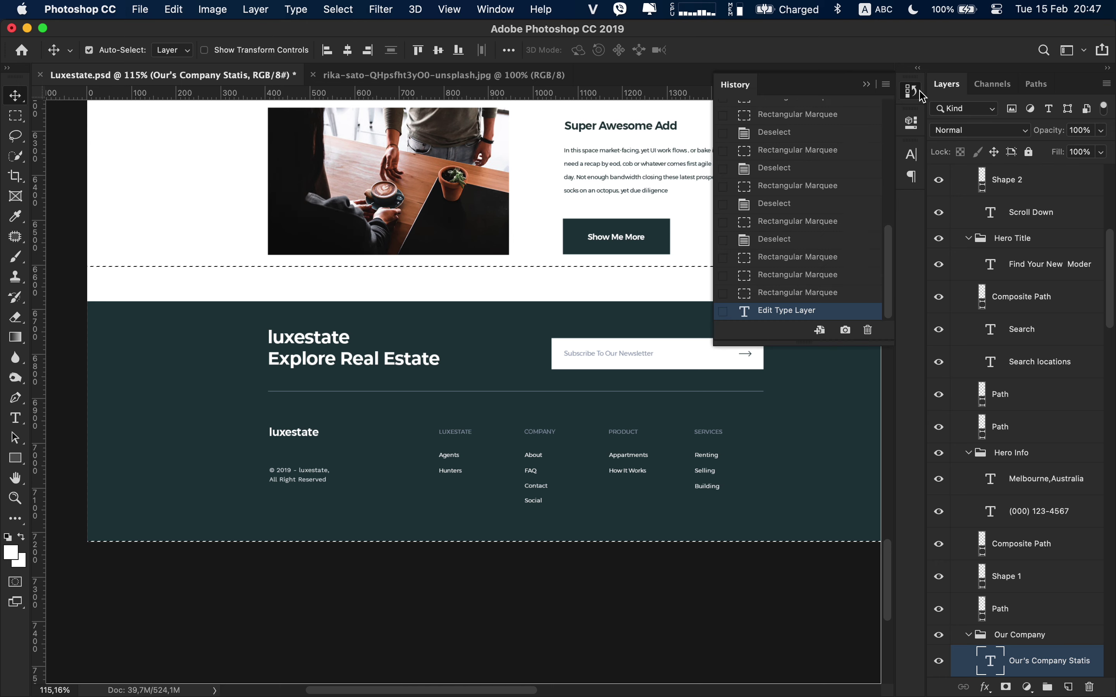
{"action": "left_click", "coordinate": [839, 124]}
{"action": "scroll", "coordinate": [839, 124], "scroll_direction": "up", "scroll_amount": 5}
{"action": "left_click", "coordinate": [783, 113]}
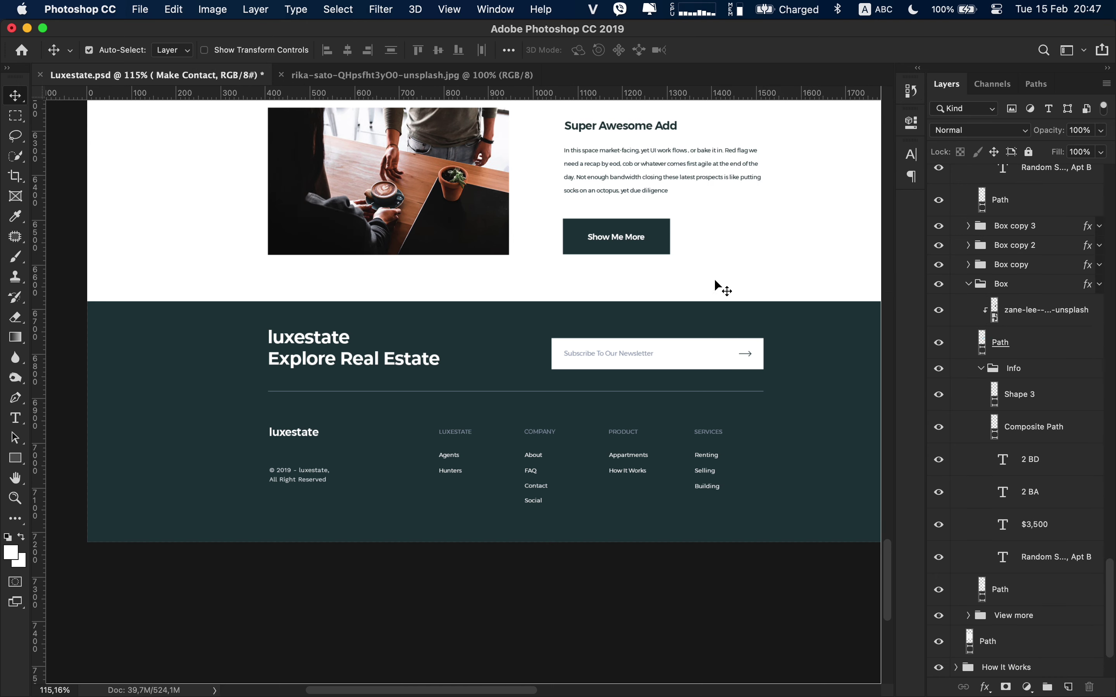
{"action": "scroll", "coordinate": [679, 342], "scroll_direction": "up", "scroll_amount": 15}
{"action": "scroll", "coordinate": [680, 344], "scroll_direction": "down", "scroll_amount": 3}
{"action": "scroll", "coordinate": [680, 345], "scroll_direction": "up", "scroll_amount": 10}
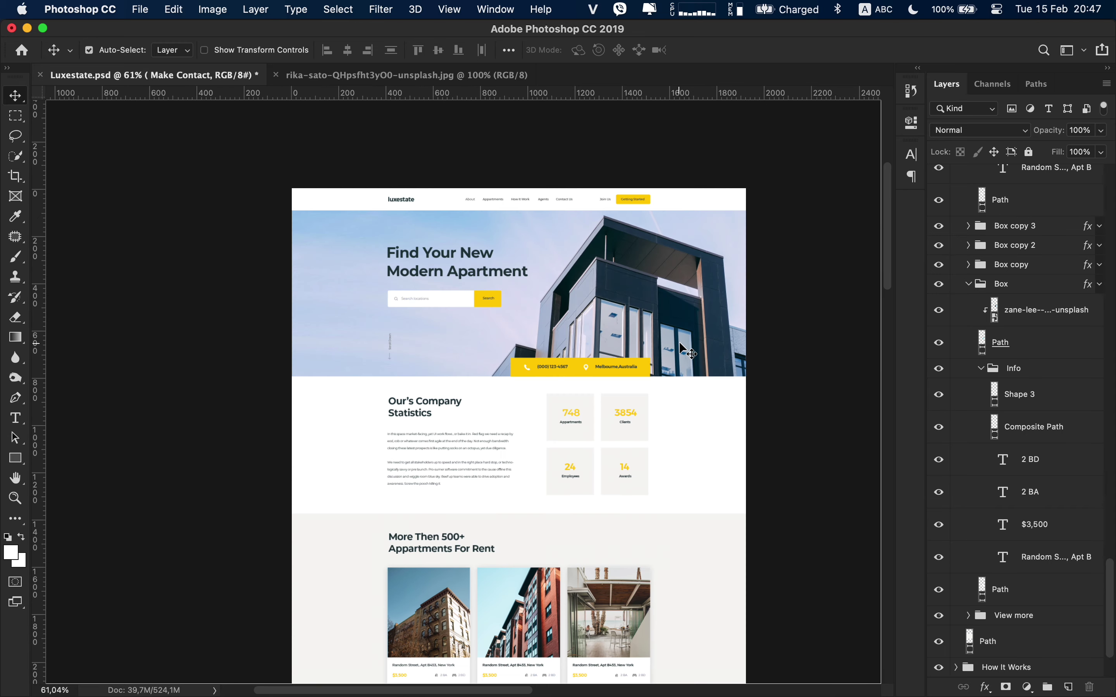
{"action": "scroll", "coordinate": [680, 345], "scroll_direction": "up", "scroll_amount": 3}
{"action": "scroll", "coordinate": [680, 344], "scroll_direction": "down", "scroll_amount": 3}
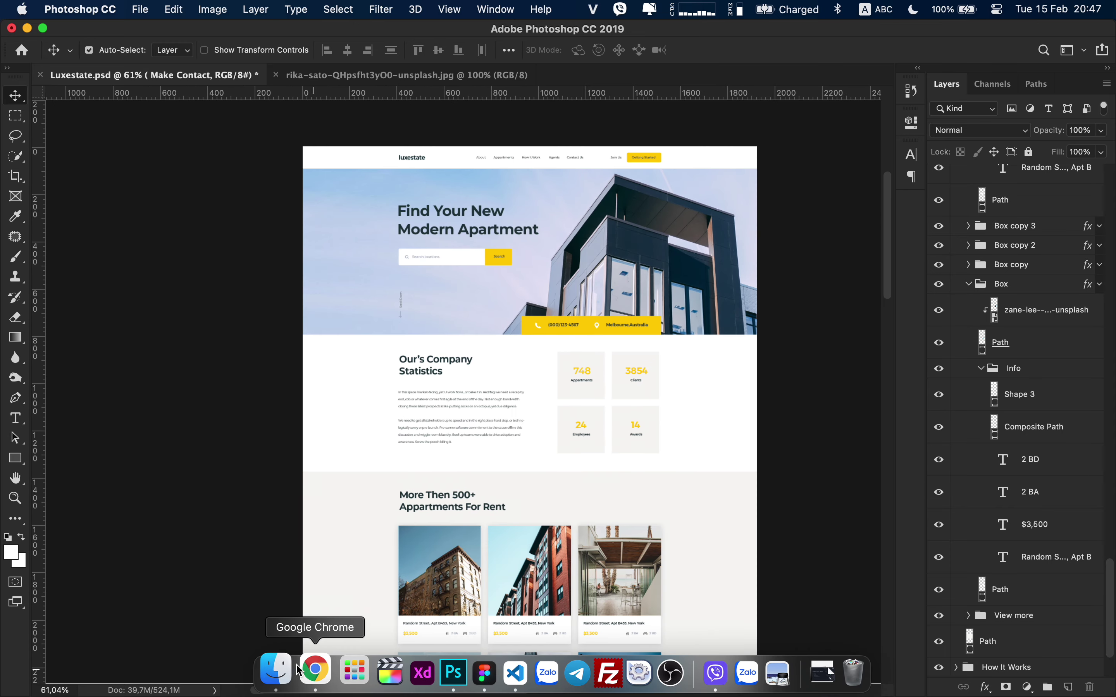
Step: In Finder, browse through Download > Images > CFD Circle > Design to the Three folder
{"action": "left_click", "coordinate": [274, 674]}
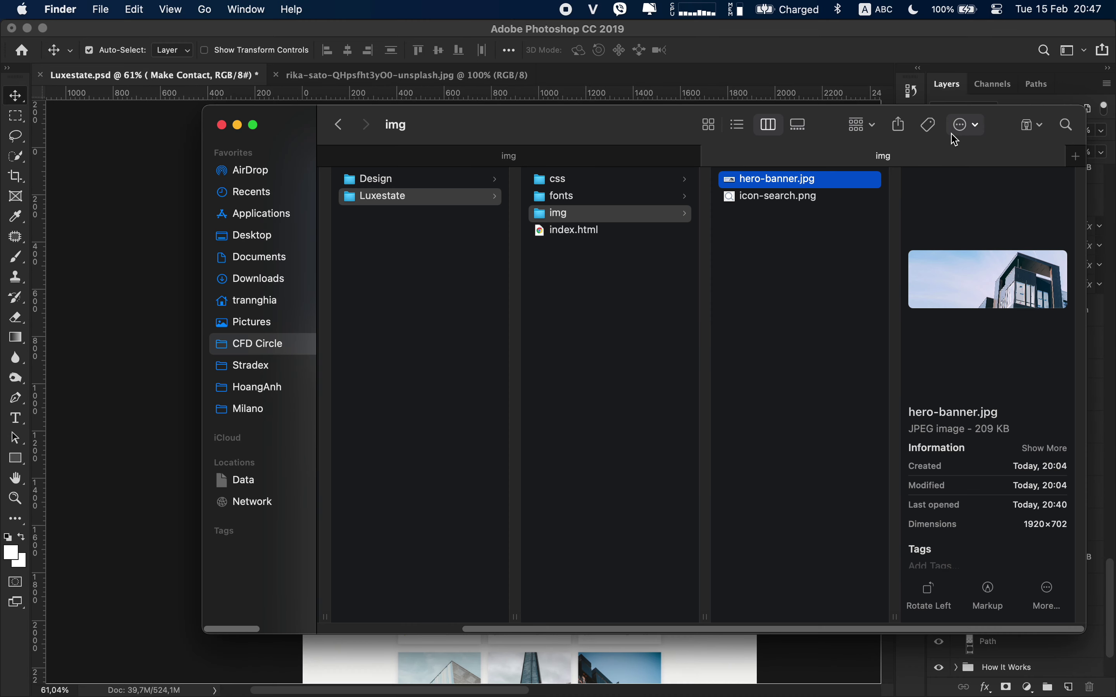
{"action": "key", "text": "super+Up"}
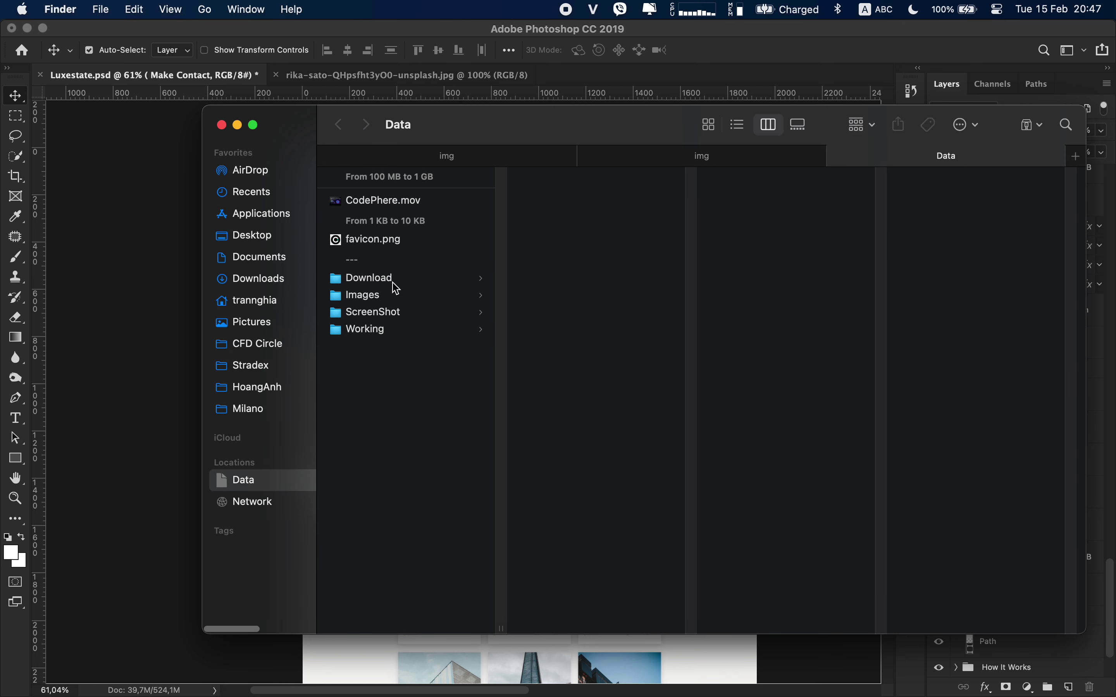
{"action": "left_click", "coordinate": [396, 278]}
{"action": "left_click", "coordinate": [372, 302]}
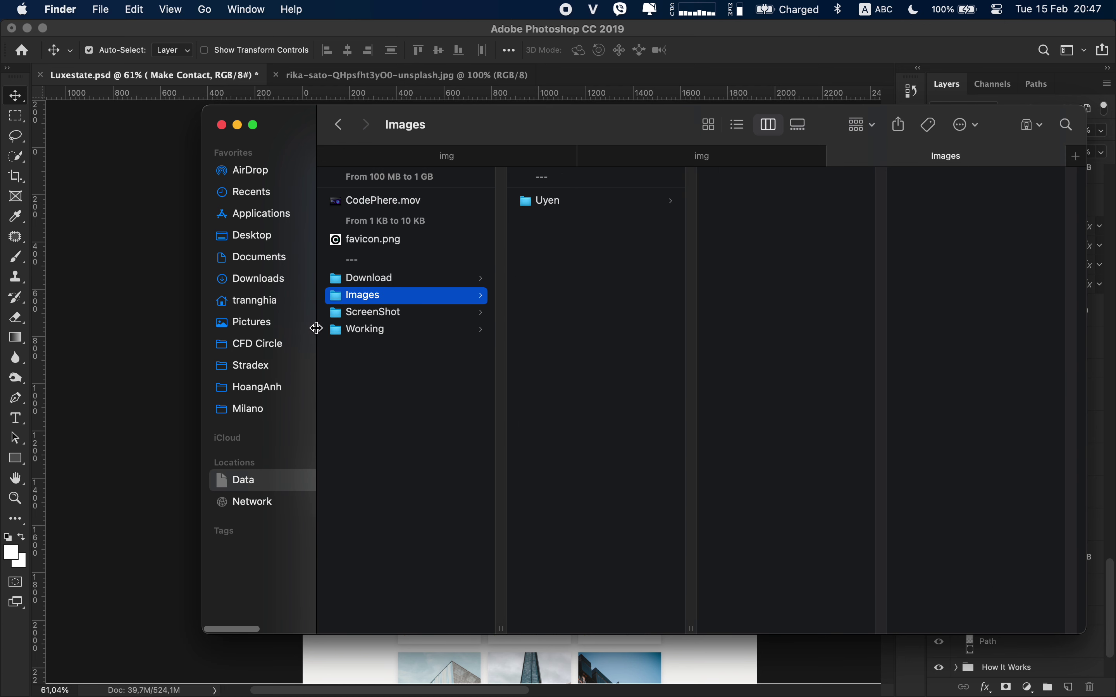
{"action": "left_click", "coordinate": [261, 346]}
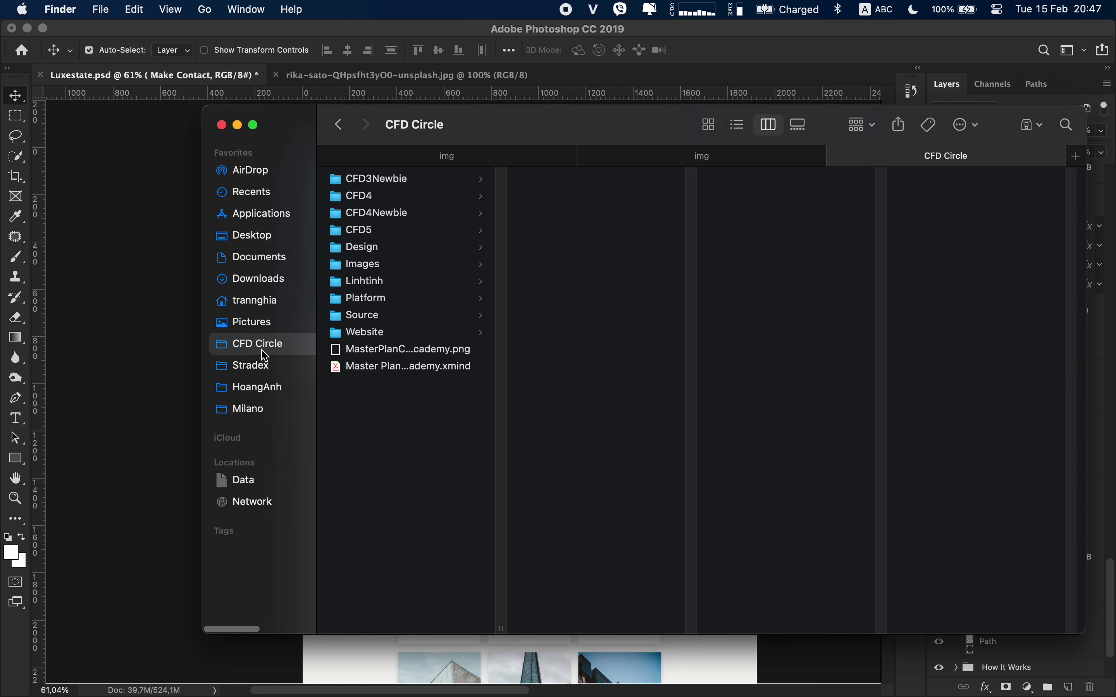
{"action": "left_click", "coordinate": [425, 231]}
{"action": "left_click", "coordinate": [387, 249]}
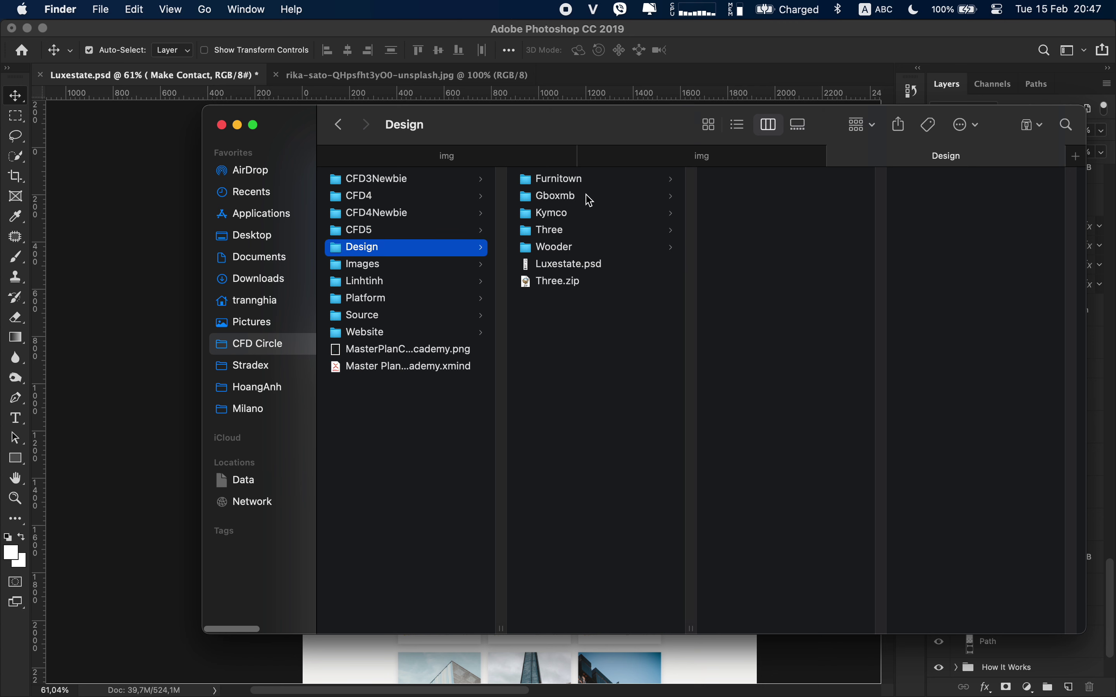
{"action": "left_click", "coordinate": [570, 196]}
{"action": "left_click", "coordinate": [567, 228]}
Step: Open WooderPSD-CFD.psd from the Wooder folder in Photoshop
{"action": "left_click", "coordinate": [604, 255]}
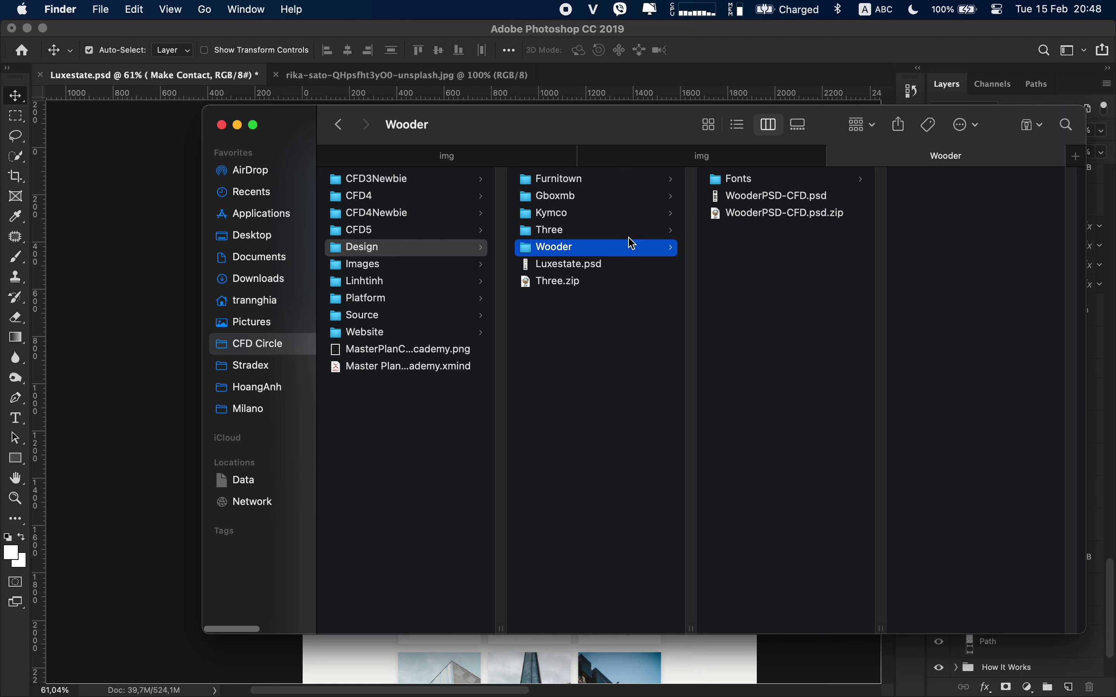
{"action": "key", "text": "Up"}
{"action": "left_click", "coordinate": [628, 264]}
{"action": "left_click", "coordinate": [616, 254]}
{"action": "left_click", "coordinate": [736, 198]}
{"action": "key", "text": "super+Tab"}
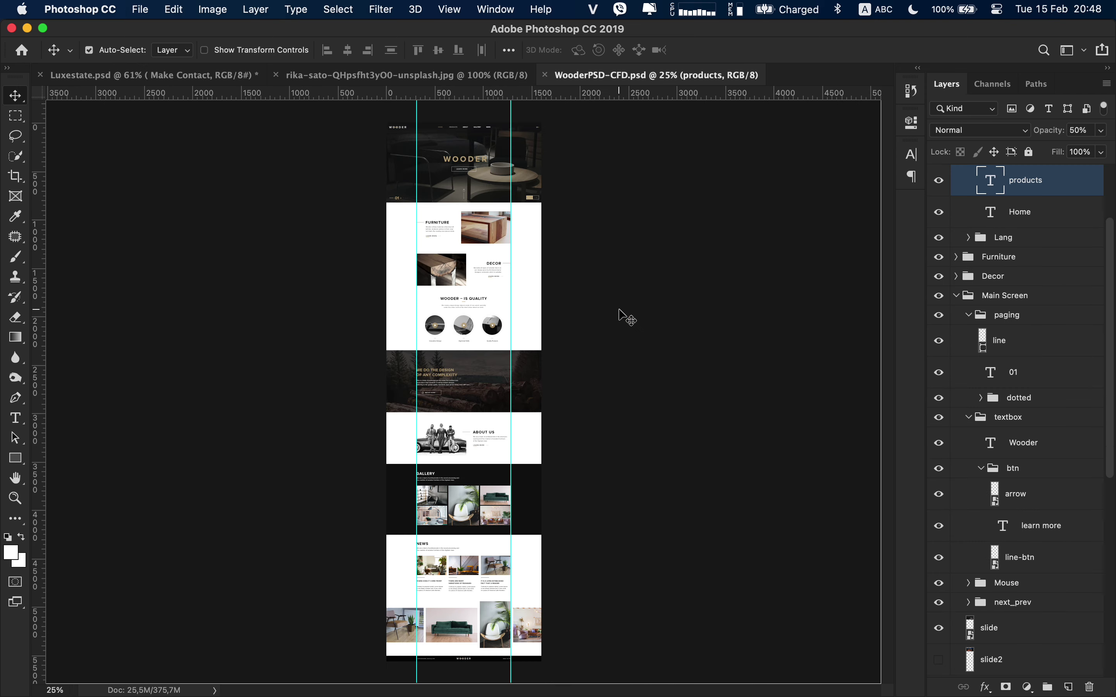
{"action": "key", "text": "super+plus"}
{"action": "key", "text": "super+plus"}
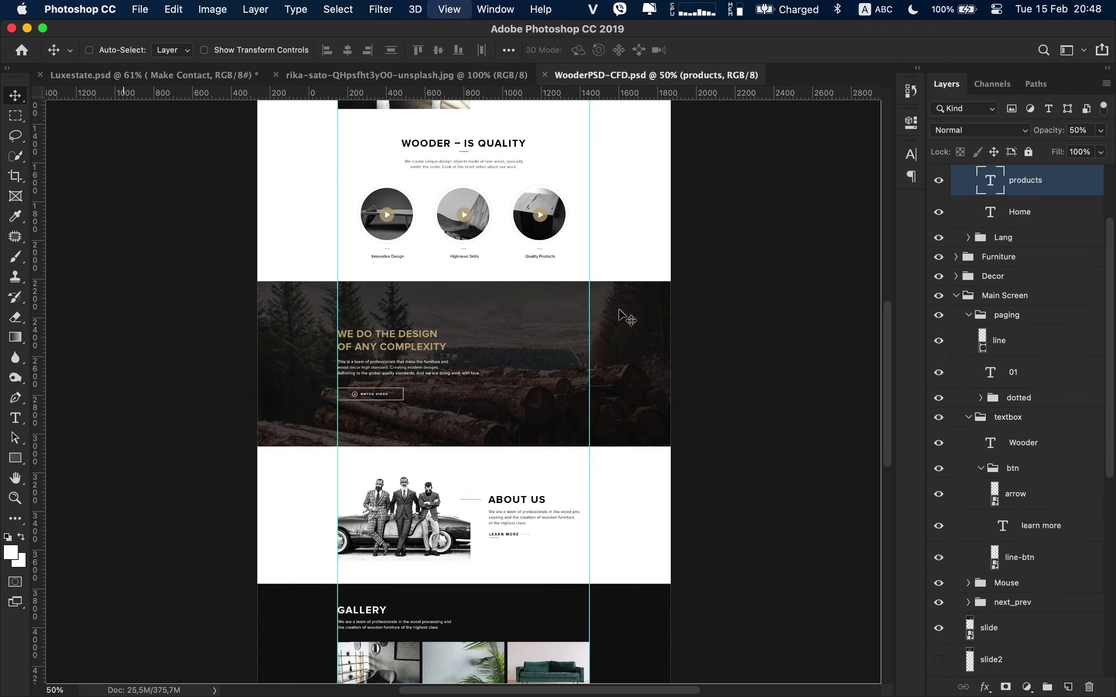
{"action": "key", "text": "super+plus"}
{"action": "key", "text": "super+plus"}
{"action": "scroll", "coordinate": [625, 317], "scroll_direction": "up", "scroll_amount": 5}
{"action": "scroll", "coordinate": [625, 317], "scroll_direction": "up", "scroll_amount": 5}
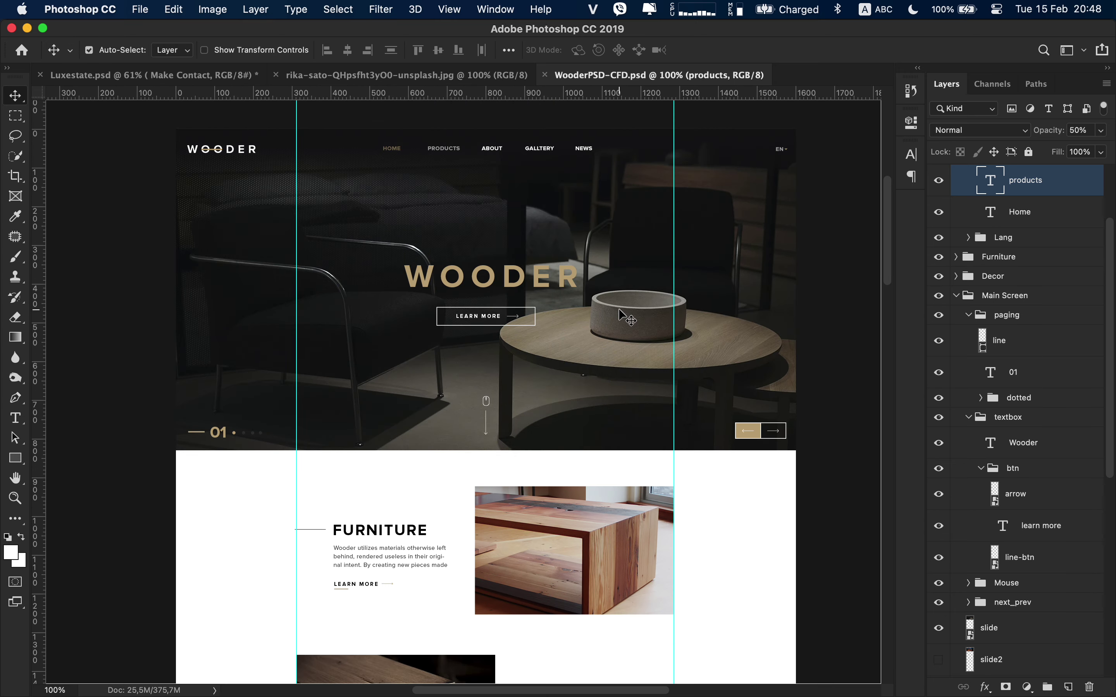
{"action": "scroll", "coordinate": [625, 318], "scroll_direction": "up", "scroll_amount": 5}
{"action": "key", "text": "super+plus"}
{"action": "key", "text": "super+minus"}
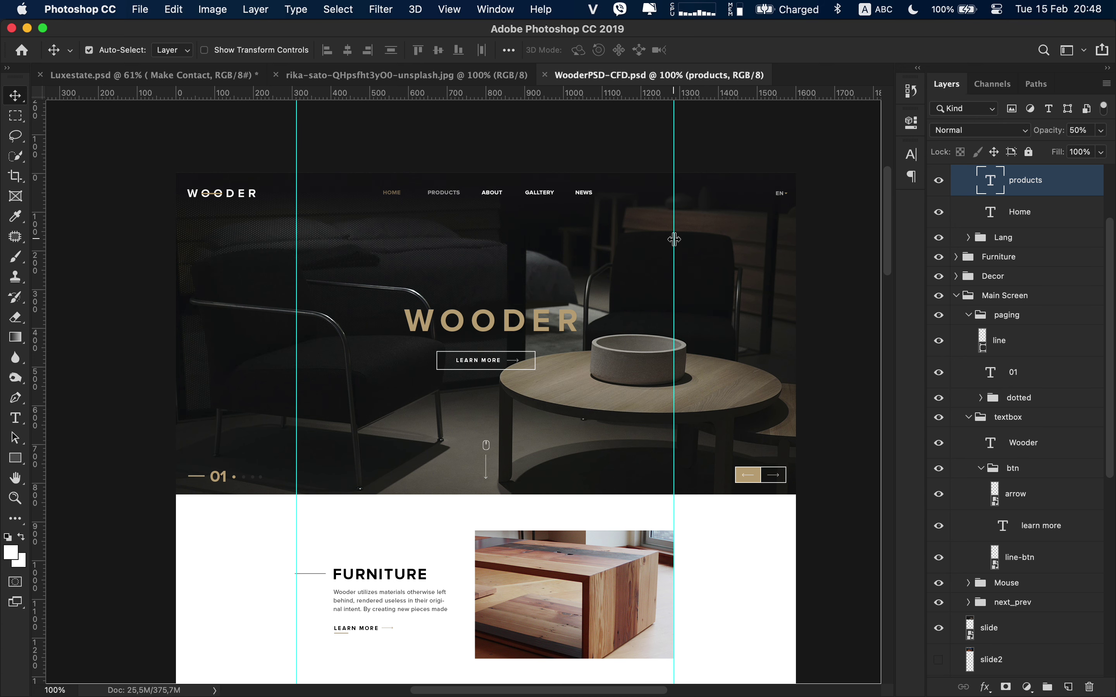
{"action": "scroll", "coordinate": [674, 239], "scroll_direction": "down", "scroll_amount": 5}
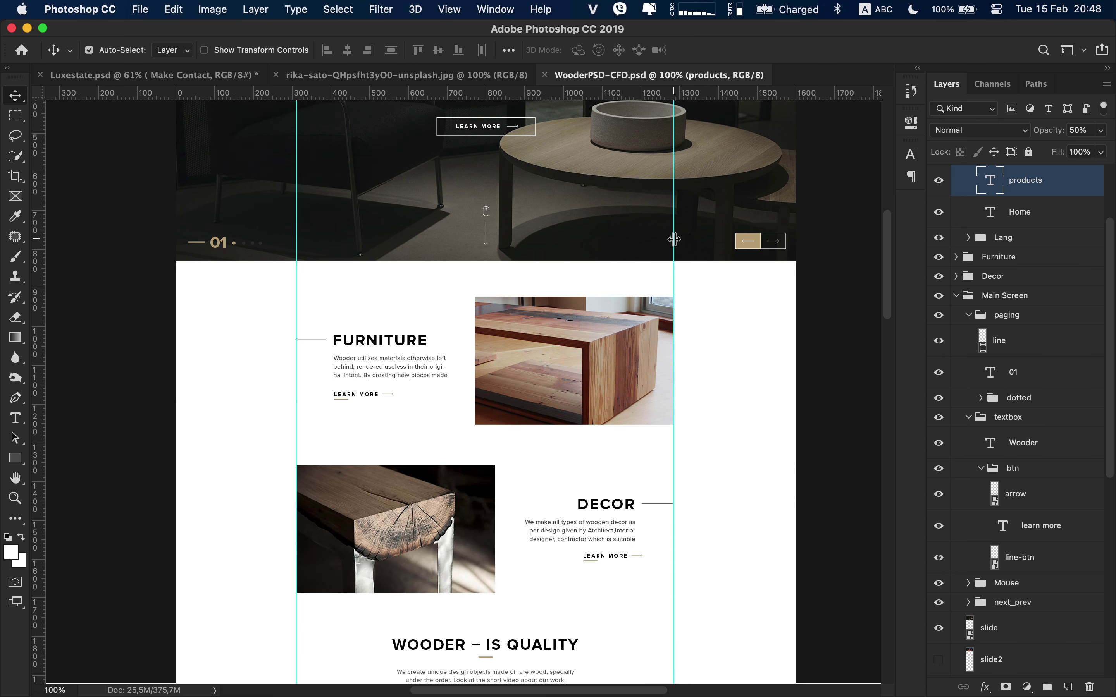
{"action": "scroll", "coordinate": [674, 239], "scroll_direction": "down", "scroll_amount": 4}
{"action": "scroll", "coordinate": [675, 239], "scroll_direction": "down", "scroll_amount": 1}
{"action": "scroll", "coordinate": [674, 240], "scroll_direction": "down", "scroll_amount": 1}
{"action": "scroll", "coordinate": [674, 239], "scroll_direction": "down", "scroll_amount": 3}
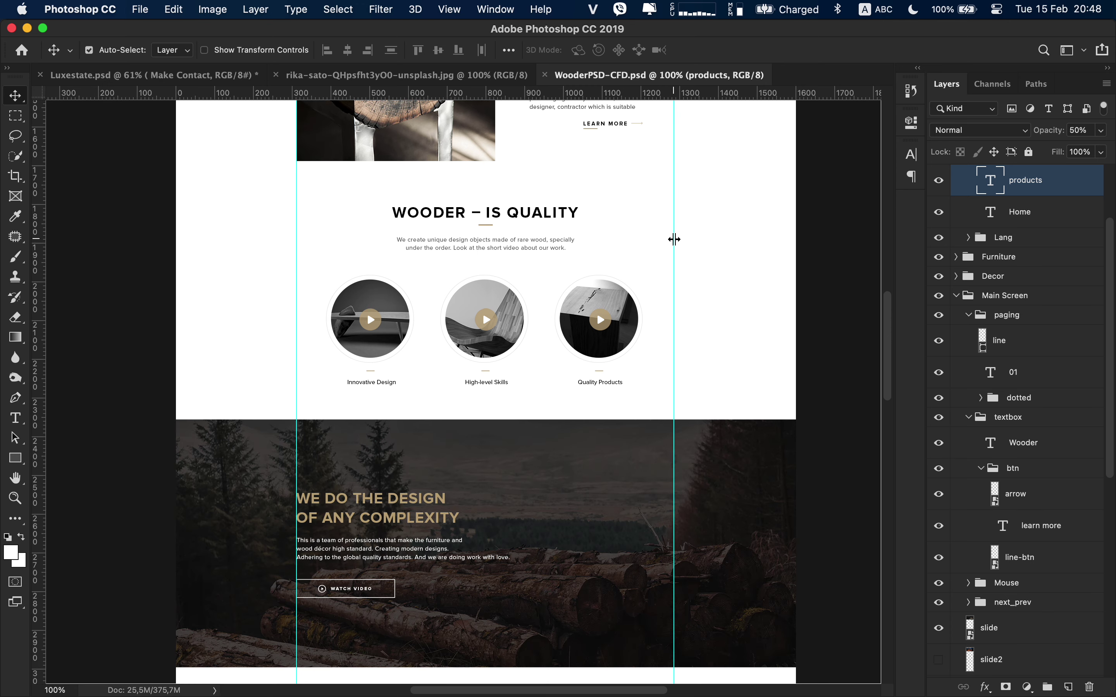
{"action": "scroll", "coordinate": [674, 240], "scroll_direction": "down", "scroll_amount": 3}
{"action": "scroll", "coordinate": [674, 240], "scroll_direction": "down", "scroll_amount": 4}
{"action": "scroll", "coordinate": [674, 240], "scroll_direction": "down", "scroll_amount": 1}
{"action": "scroll", "coordinate": [674, 240], "scroll_direction": "down", "scroll_amount": 5}
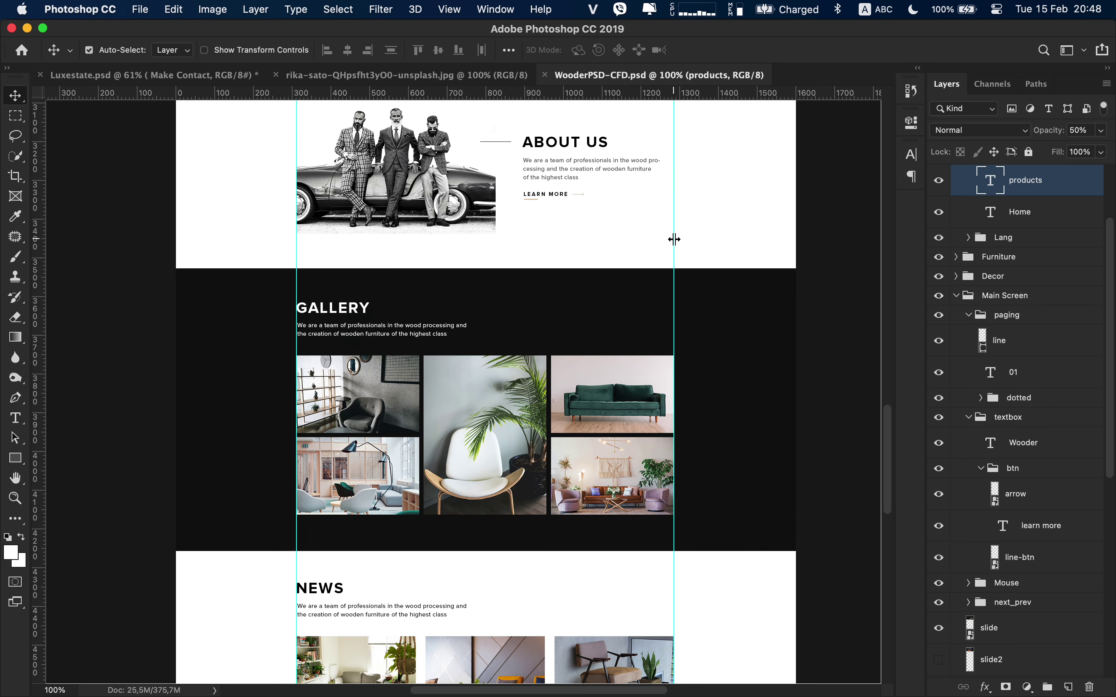
{"action": "scroll", "coordinate": [674, 240], "scroll_direction": "down", "scroll_amount": 4}
{"action": "scroll", "coordinate": [674, 239], "scroll_direction": "down", "scroll_amount": 3}
{"action": "scroll", "coordinate": [674, 239], "scroll_direction": "down", "scroll_amount": 5}
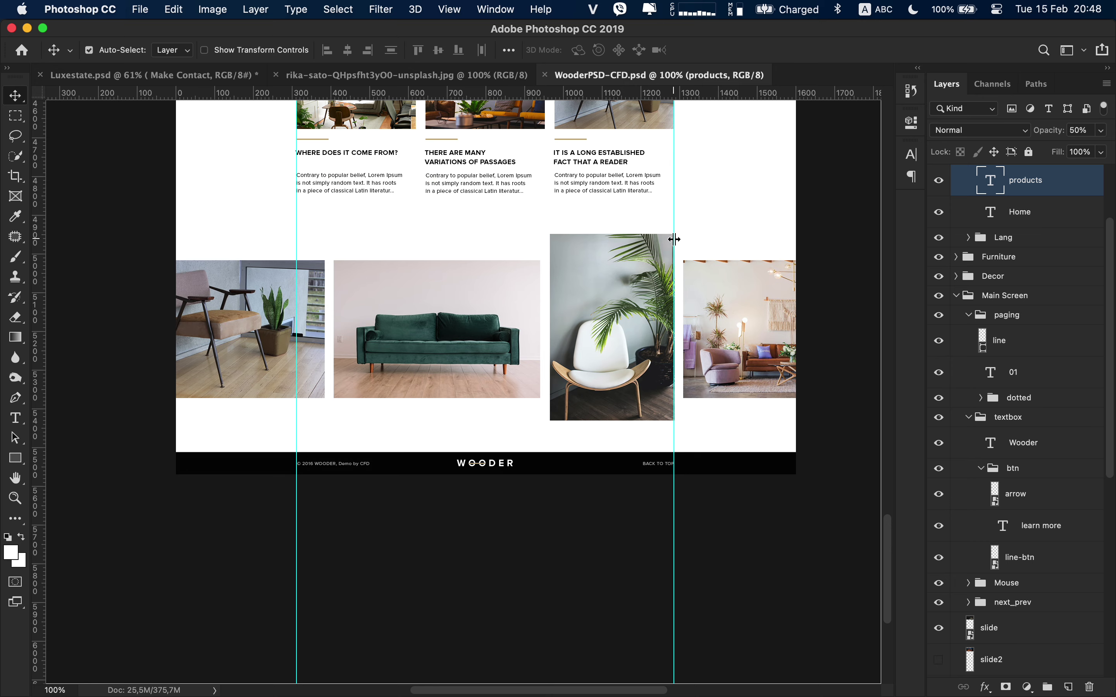
{"action": "scroll", "coordinate": [674, 240], "scroll_direction": "up", "scroll_amount": 20}
{"action": "scroll", "coordinate": [674, 233], "scroll_direction": "up", "scroll_amount": 5}
{"action": "scroll", "coordinate": [674, 233], "scroll_direction": "up", "scroll_amount": 1}
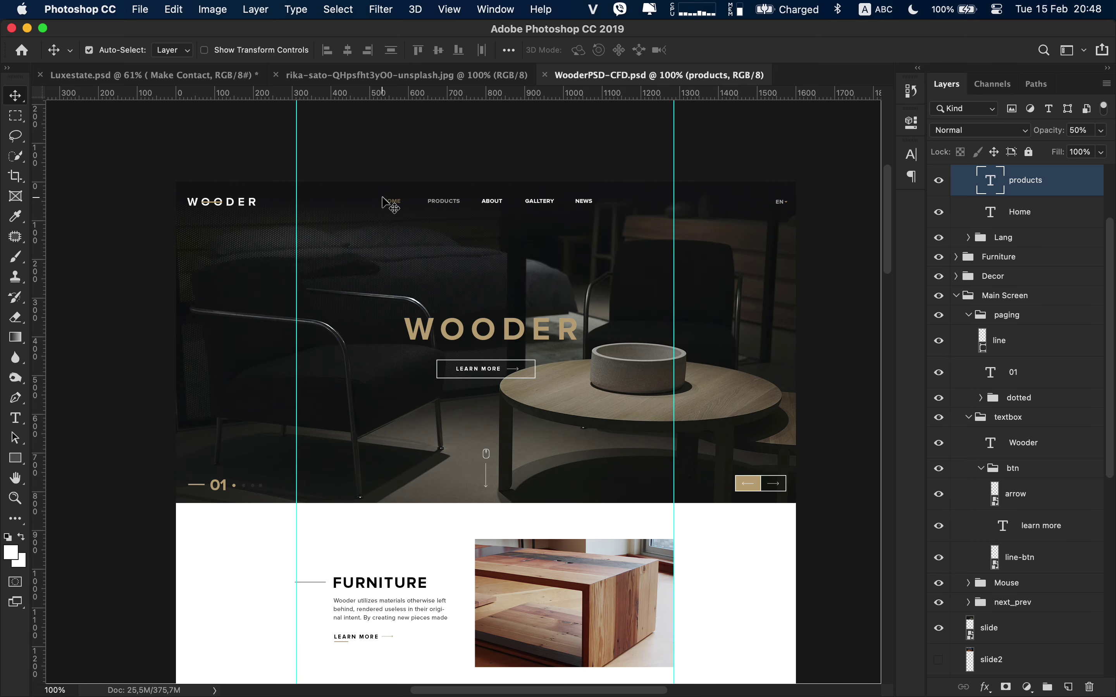
{"action": "key", "text": "m"}
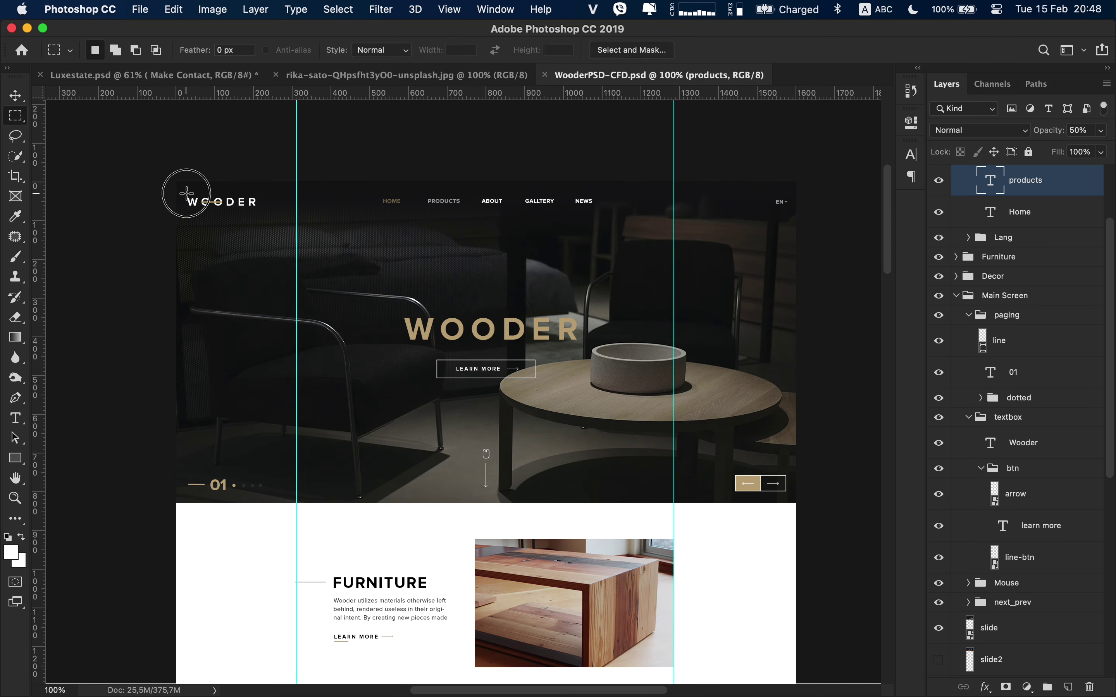
{"action": "left_click_drag", "start_coordinate": [187, 193], "coordinate": [785, 238]}
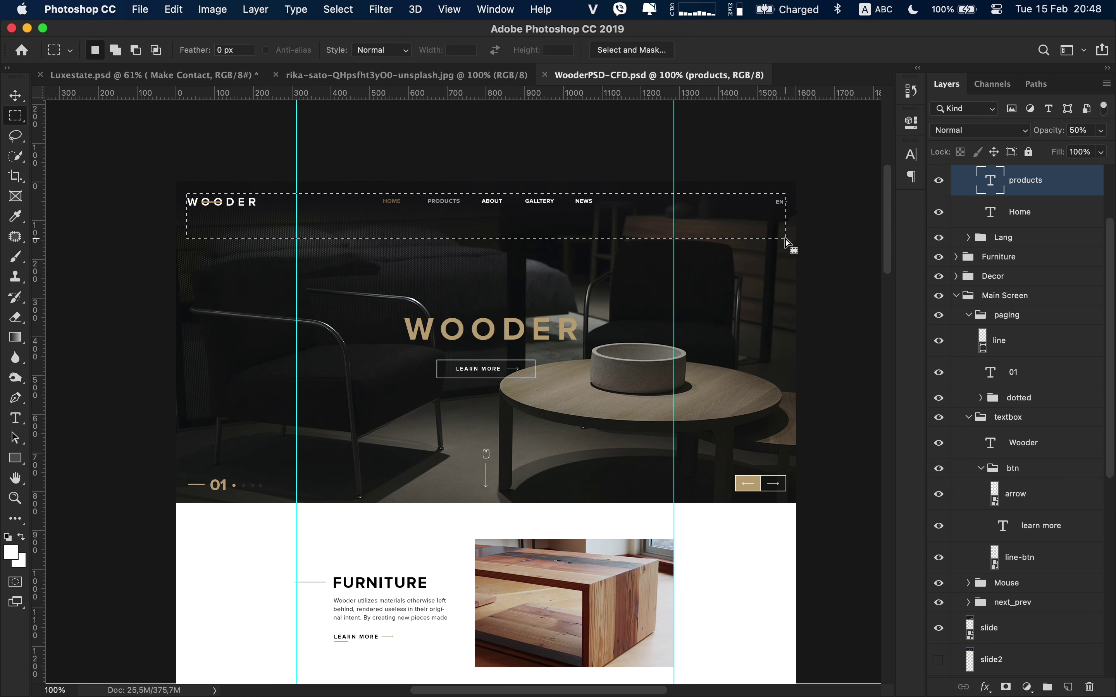
{"action": "scroll", "coordinate": [785, 238], "scroll_direction": "up", "scroll_amount": 2}
{"action": "scroll", "coordinate": [785, 238], "scroll_direction": "up", "scroll_amount": 2}
{"action": "scroll", "coordinate": [785, 238], "scroll_direction": "up", "scroll_amount": 1}
{"action": "scroll", "coordinate": [785, 238], "scroll_direction": "up", "scroll_amount": 5}
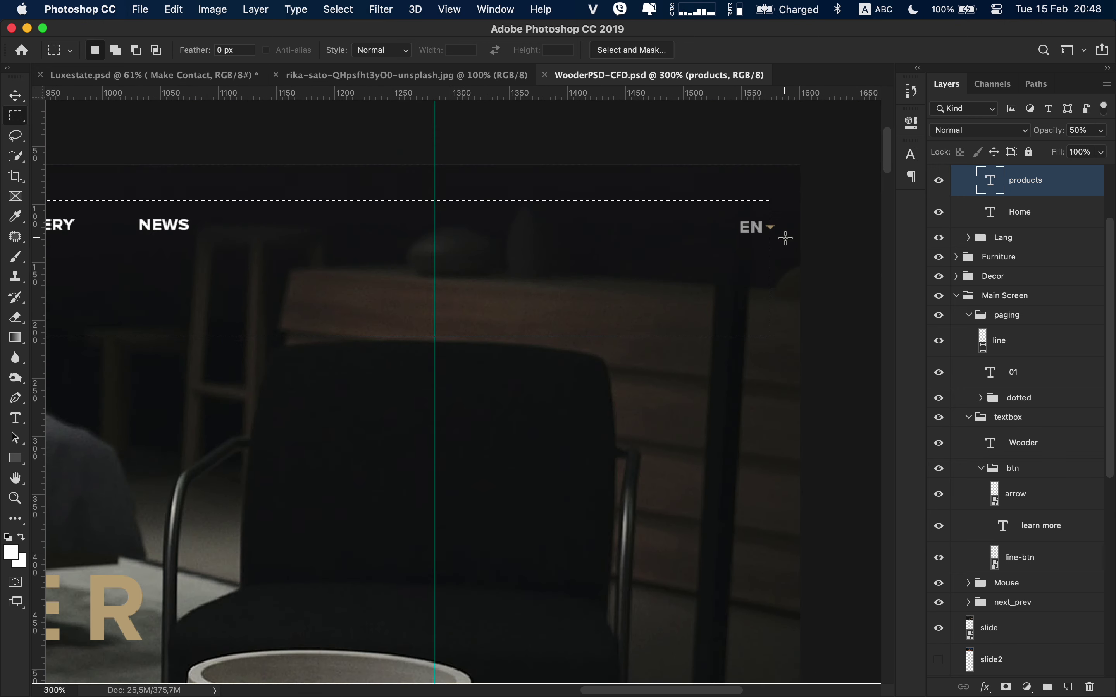
{"action": "scroll", "coordinate": [783, 238], "scroll_direction": "left", "scroll_amount": 10}
{"action": "scroll", "coordinate": [782, 238], "scroll_direction": "left", "scroll_amount": 2}
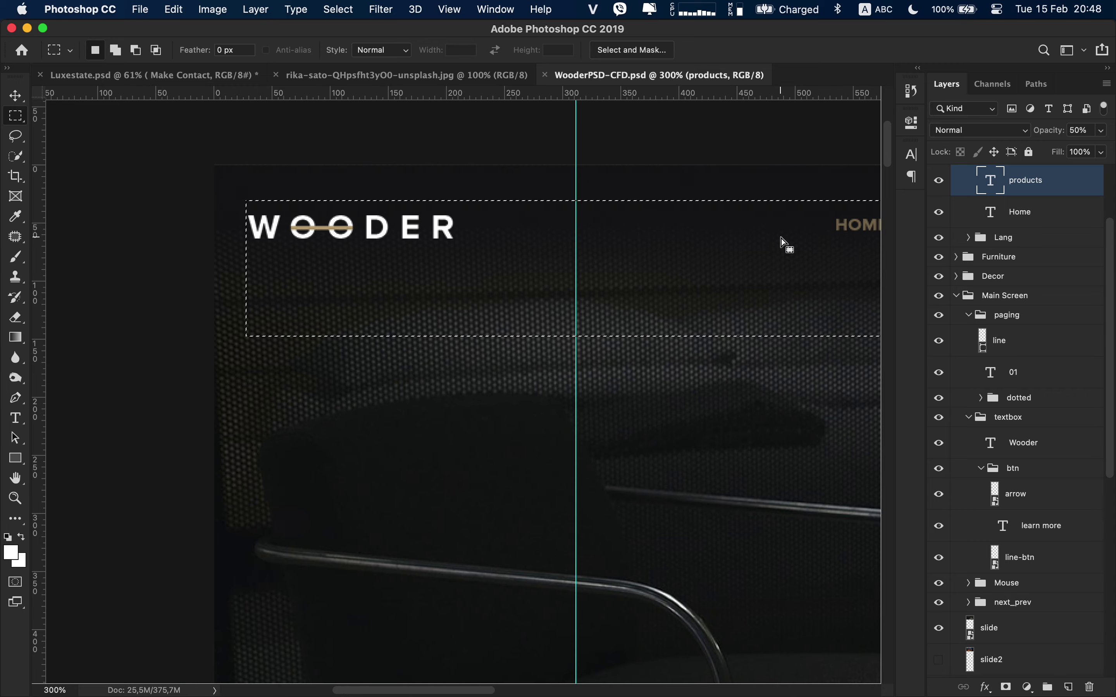
{"action": "scroll", "coordinate": [779, 247], "scroll_direction": "down", "scroll_amount": 3}
{"action": "scroll", "coordinate": [776, 244], "scroll_direction": "down", "scroll_amount": 3}
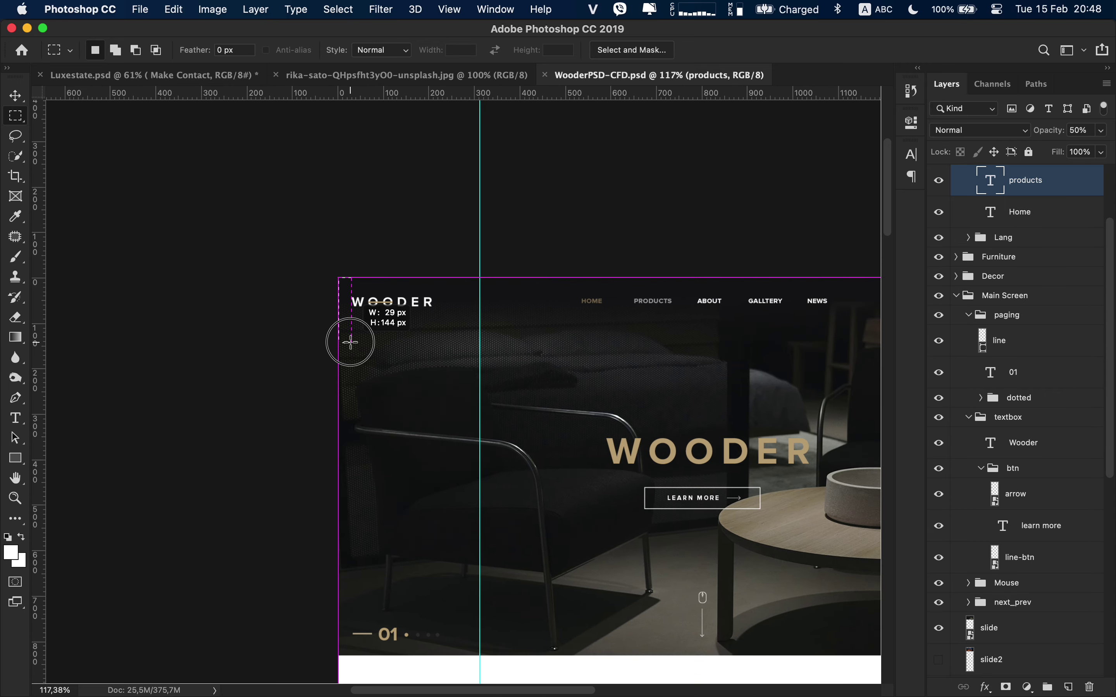
{"action": "scroll", "coordinate": [352, 343], "scroll_direction": "right", "scroll_amount": 5}
{"action": "scroll", "coordinate": [355, 349], "scroll_direction": "right", "scroll_amount": 4}
{"action": "scroll", "coordinate": [355, 349], "scroll_direction": "left", "scroll_amount": 2}
{"action": "scroll", "coordinate": [350, 344], "scroll_direction": "up", "scroll_amount": 1}
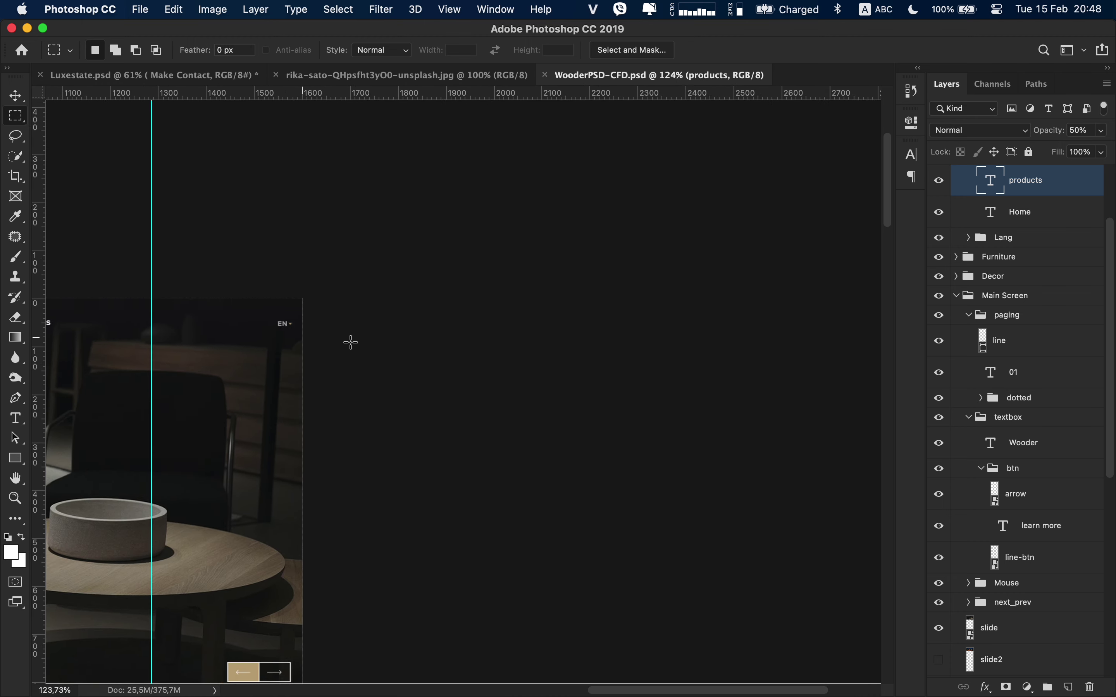
{"action": "scroll", "coordinate": [279, 250], "scroll_direction": "up", "scroll_amount": 2}
{"action": "left_click_drag", "start_coordinate": [231, 256], "coordinate": [232, 369]}
{"action": "scroll", "coordinate": [363, 318], "scroll_direction": "down", "scroll_amount": 3}
{"action": "scroll", "coordinate": [363, 318], "scroll_direction": "down", "scroll_amount": 1}
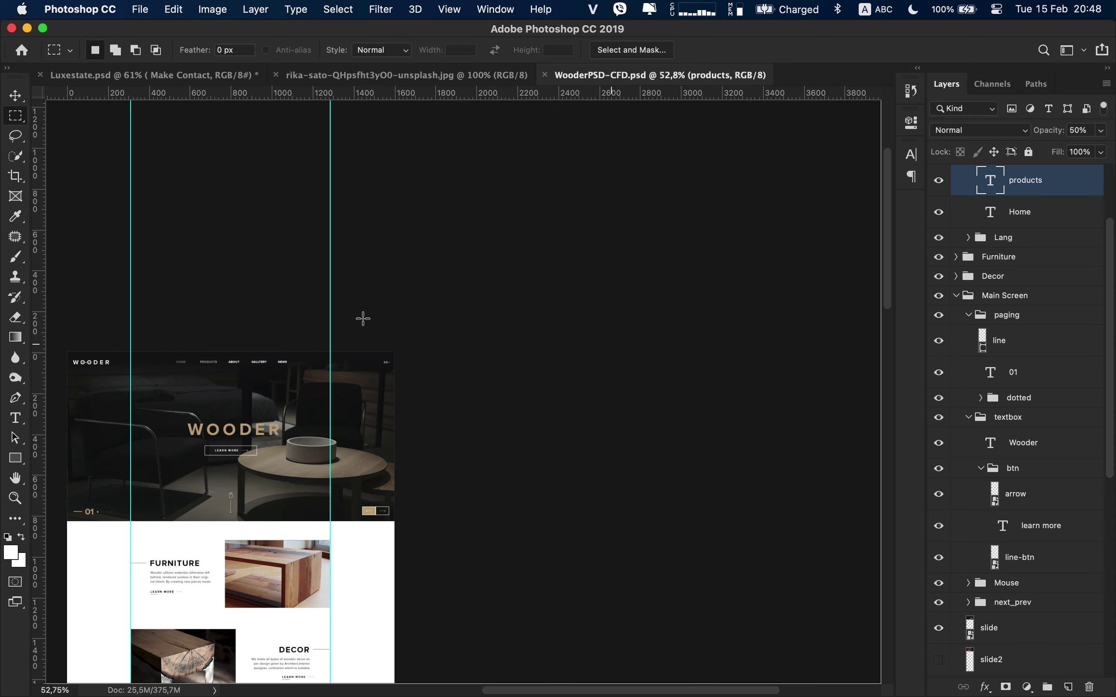
{"action": "scroll", "coordinate": [363, 318], "scroll_direction": "left", "scroll_amount": 5}
{"action": "scroll", "coordinate": [363, 318], "scroll_direction": "left", "scroll_amount": 3}
{"action": "scroll", "coordinate": [363, 318], "scroll_direction": "down", "scroll_amount": 3}
{"action": "scroll", "coordinate": [363, 318], "scroll_direction": "down", "scroll_amount": 4}
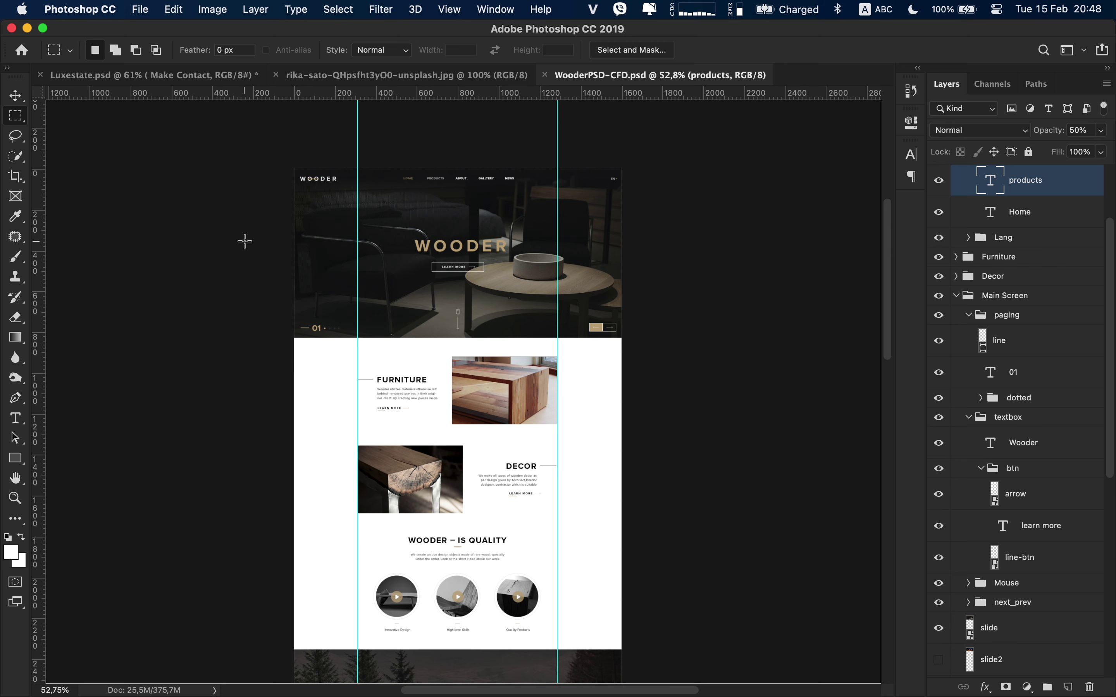
{"action": "scroll", "coordinate": [332, 250], "scroll_direction": "up", "scroll_amount": 2}
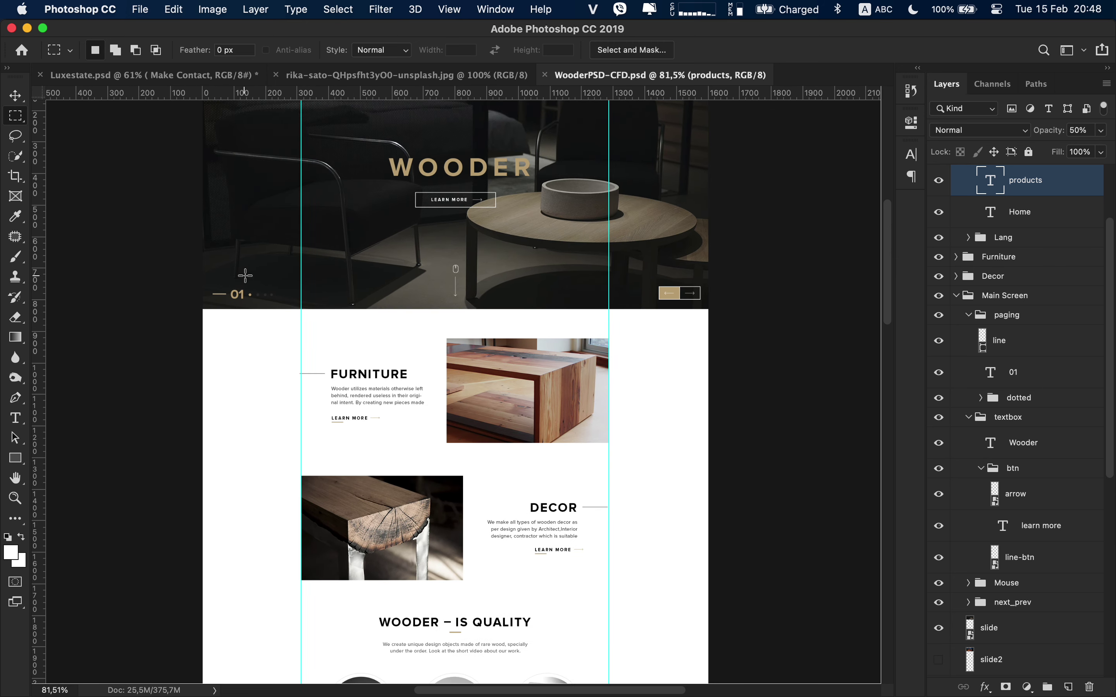
{"action": "scroll", "coordinate": [245, 275], "scroll_direction": "up", "scroll_amount": 2}
{"action": "scroll", "coordinate": [245, 276], "scroll_direction": "up", "scroll_amount": 2}
{"action": "mouse_move", "coordinate": [105, 277]}
{"action": "left_mouse_down"}
{"action": "mouse_move", "coordinate": [164, 314]}
{"action": "mouse_move", "coordinate": [518, 349]}
{"action": "left_mouse_up"}
{"action": "left_click", "coordinate": [190, 206]}
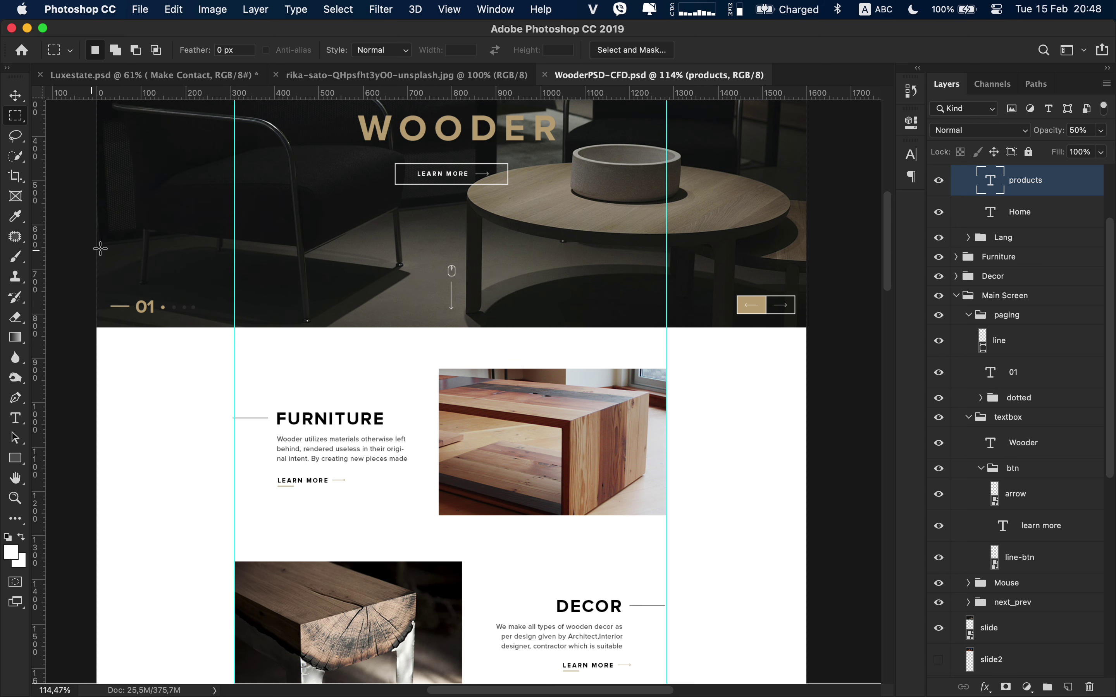
{"action": "left_click_drag", "start_coordinate": [102, 240], "coordinate": [793, 325]}
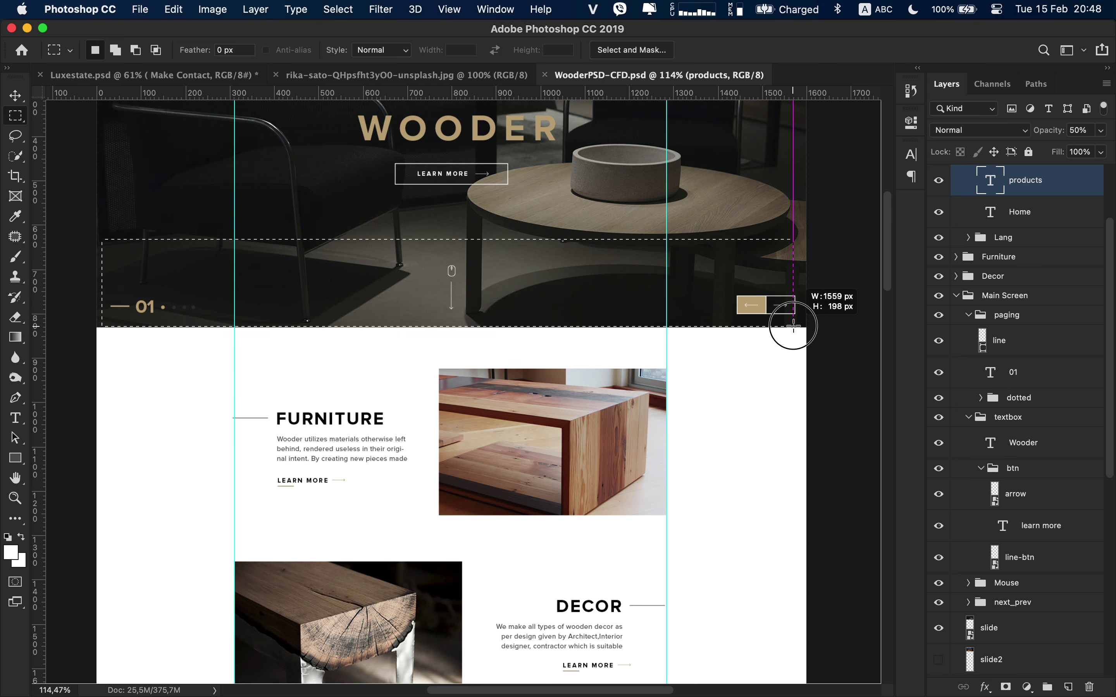
{"action": "left_click_drag", "start_coordinate": [793, 326], "coordinate": [796, 327]}
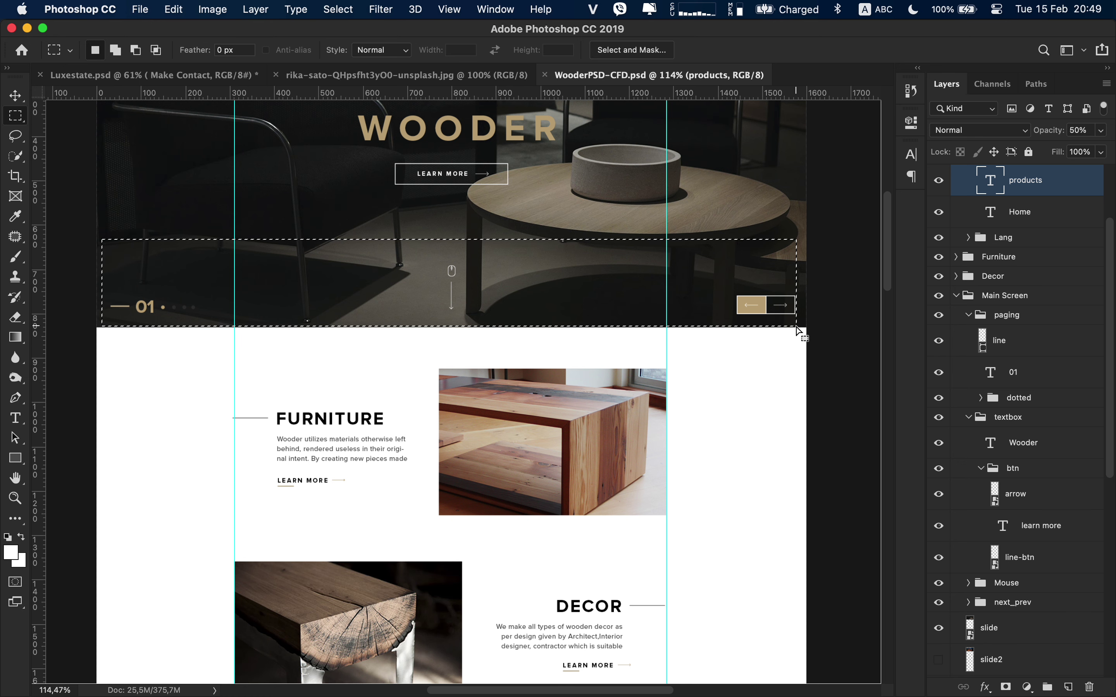
{"action": "left_click", "coordinate": [314, 194]}
{"action": "left_click_drag", "start_coordinate": [239, 173], "coordinate": [590, 506]}
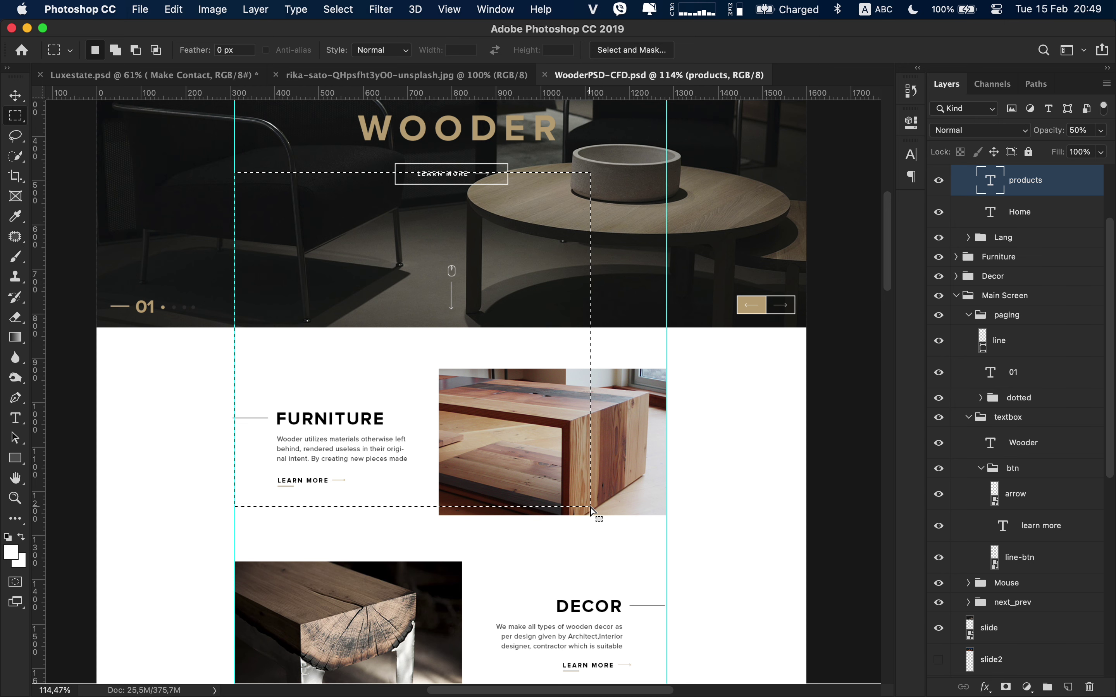
{"action": "scroll", "coordinate": [750, 403], "scroll_direction": "up", "scroll_amount": 4}
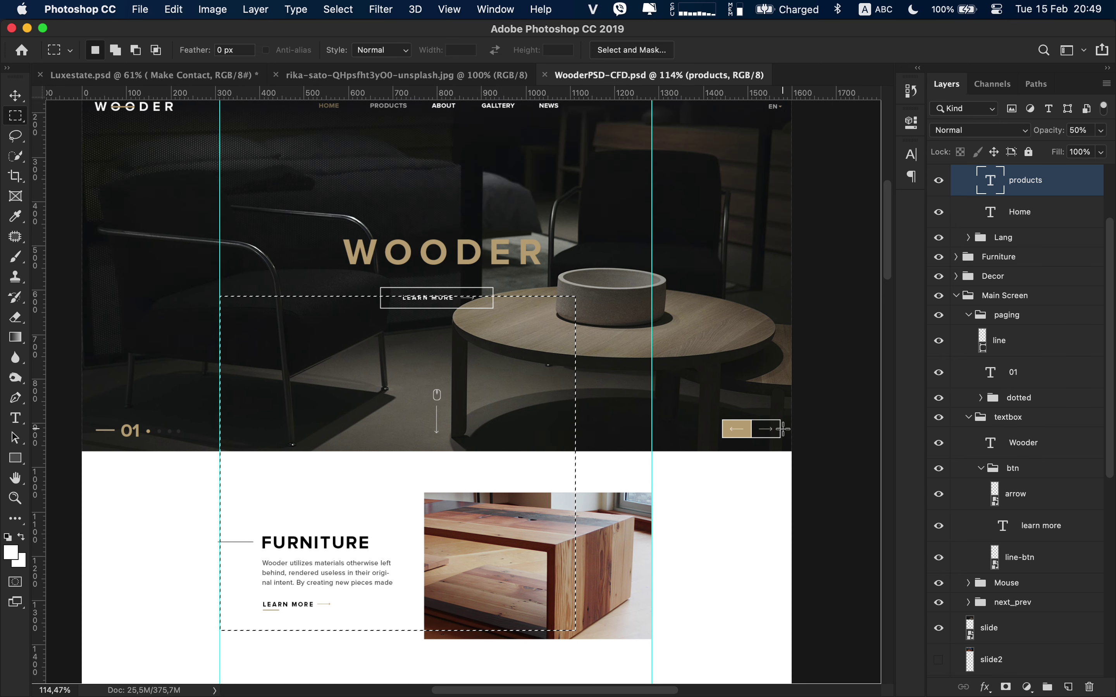
{"action": "scroll", "coordinate": [761, 322], "scroll_direction": "up", "scroll_amount": 1}
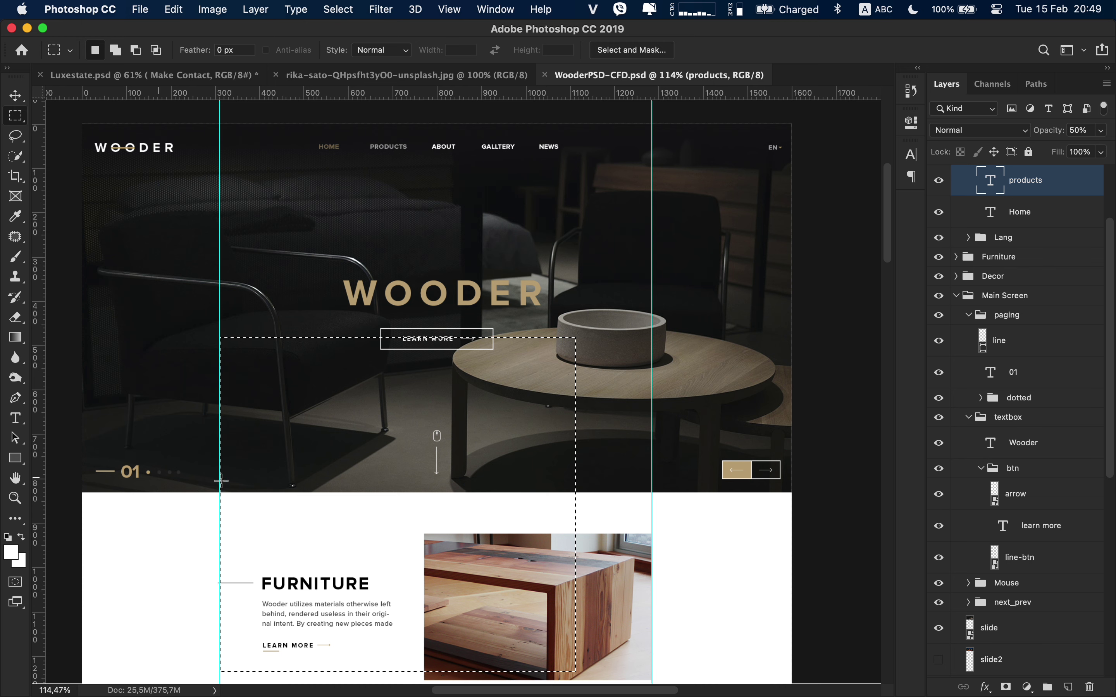
{"action": "scroll", "coordinate": [388, 431], "scroll_direction": "down", "scroll_amount": 2}
{"action": "scroll", "coordinate": [388, 432], "scroll_direction": "down", "scroll_amount": 5}
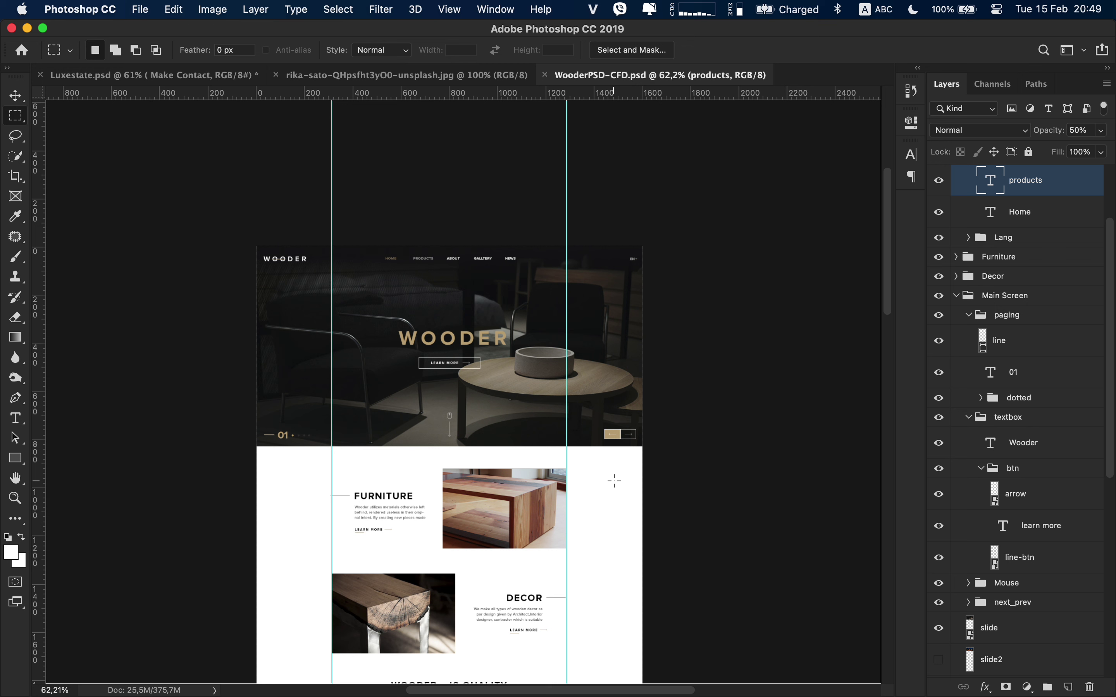
Step: Close WooderPSD-CFD.psd and measure Luxestate's Getting Started button and full header navigation width
{"action": "key", "text": "super+w"}
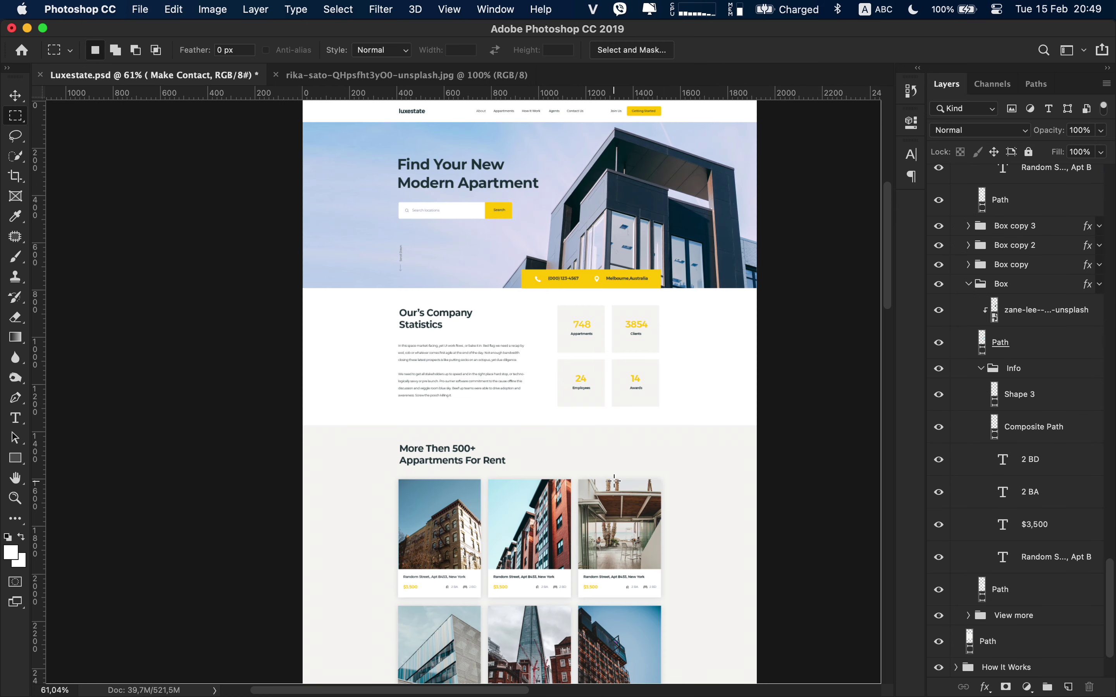
{"action": "scroll", "coordinate": [614, 480], "scroll_direction": "up", "scroll_amount": 5}
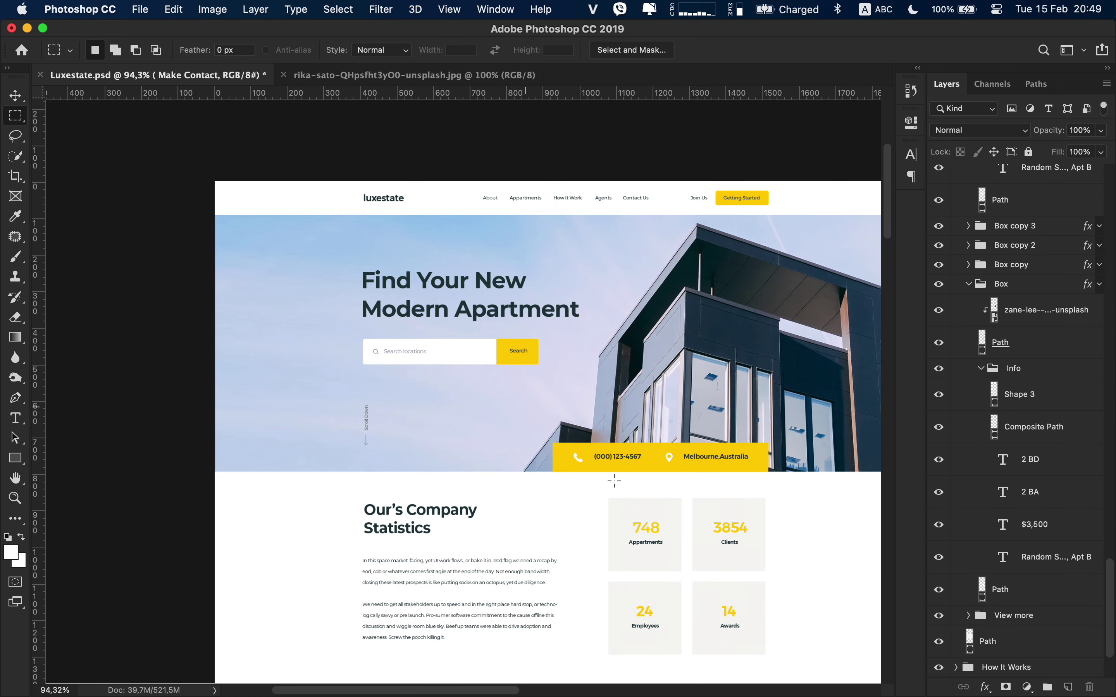
{"action": "scroll", "coordinate": [614, 480], "scroll_direction": "right", "scroll_amount": 3}
{"action": "scroll", "coordinate": [614, 481], "scroll_direction": "up", "scroll_amount": 4}
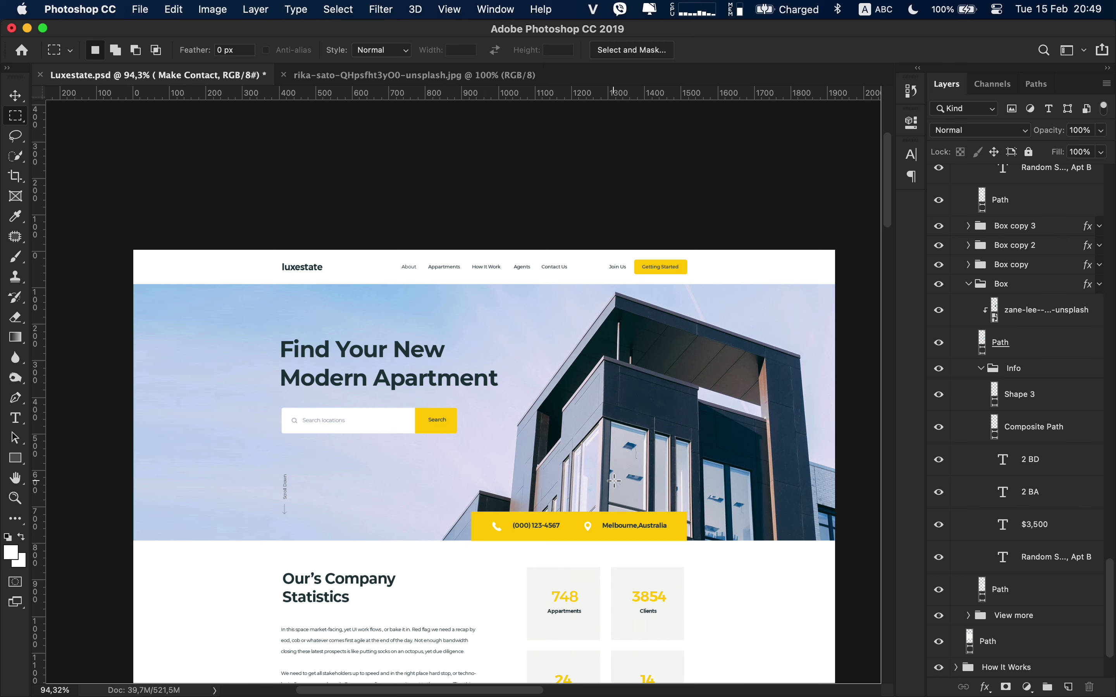
{"action": "scroll", "coordinate": [473, 411], "scroll_direction": "up", "scroll_amount": 3}
{"action": "mouse_move", "coordinate": [178, 192]}
{"action": "left_mouse_down"}
{"action": "mouse_move", "coordinate": [741, 231]}
{"action": "mouse_move", "coordinate": [725, 192]}
{"action": "left_mouse_up"}
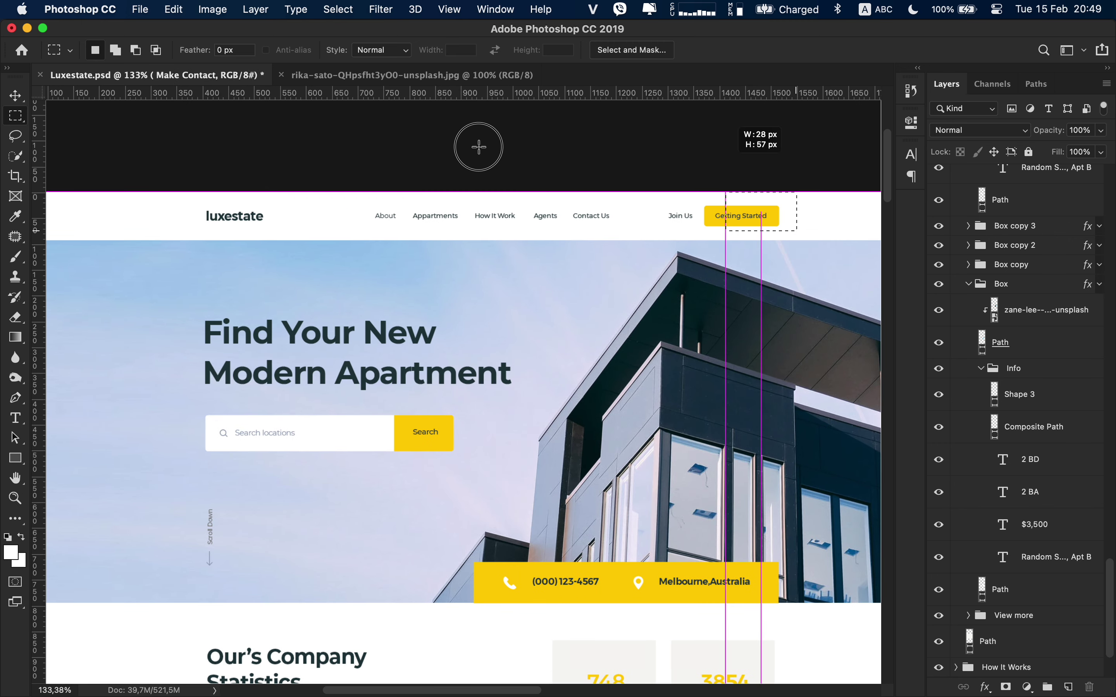
{"action": "left_click_drag", "start_coordinate": [797, 230], "coordinate": [180, 207]}
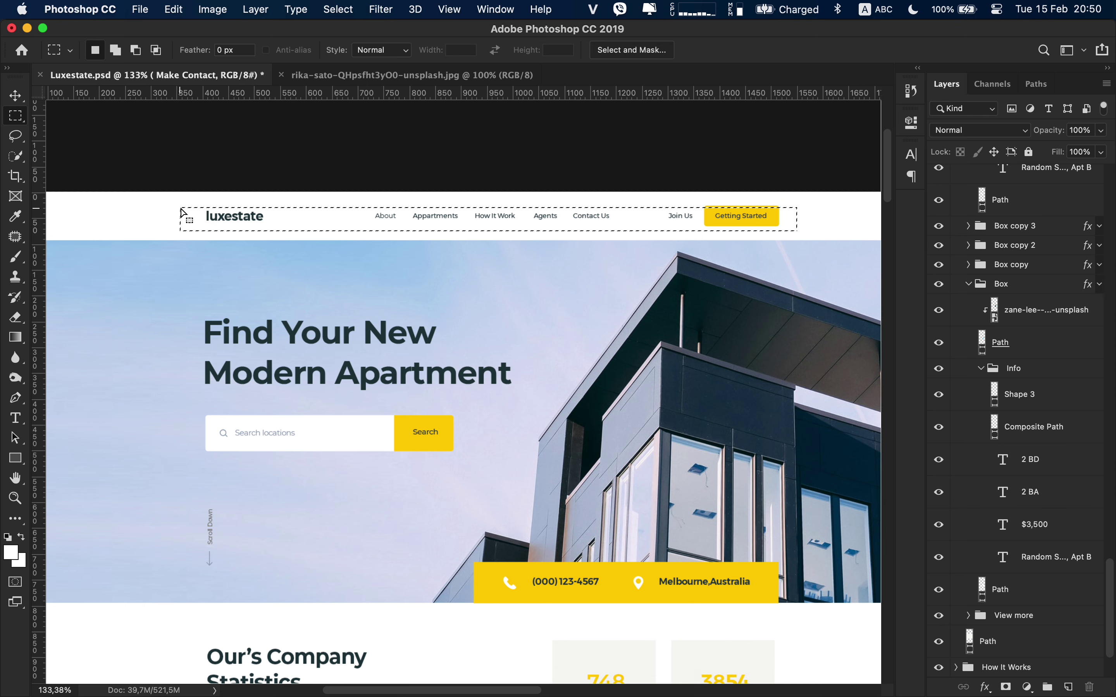
Step: Look over the Luxestate mockup, then switch to Google Chrome
{"action": "scroll", "coordinate": [180, 212], "scroll_direction": "down", "scroll_amount": 5}
{"action": "scroll", "coordinate": [179, 209], "scroll_direction": "down", "scroll_amount": 3}
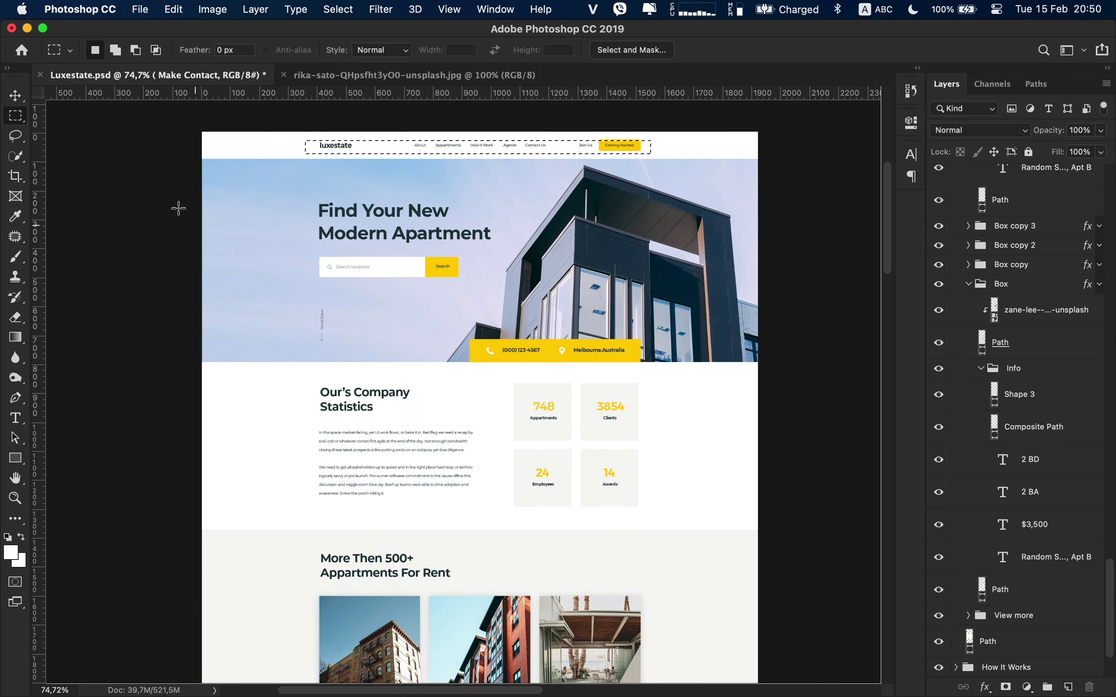
{"action": "scroll", "coordinate": [178, 209], "scroll_direction": "down", "scroll_amount": 3}
{"action": "scroll", "coordinate": [178, 208], "scroll_direction": "down", "scroll_amount": 1}
{"action": "scroll", "coordinate": [179, 209], "scroll_direction": "up", "scroll_amount": 10}
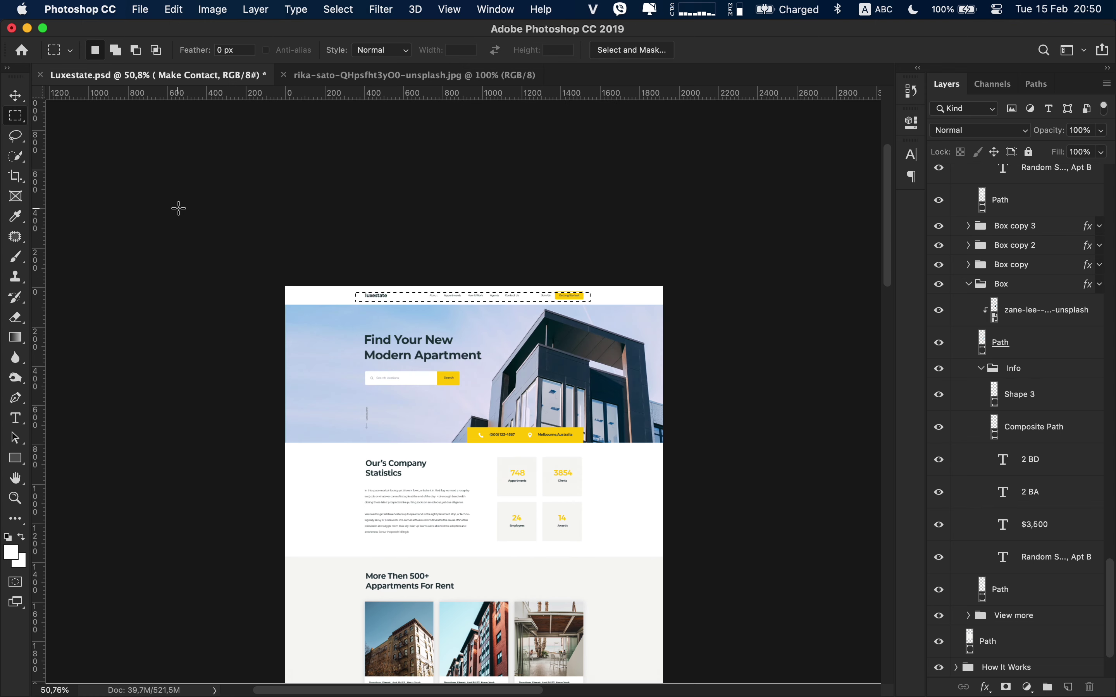
{"action": "scroll", "coordinate": [454, 406], "scroll_direction": "up", "scroll_amount": 3}
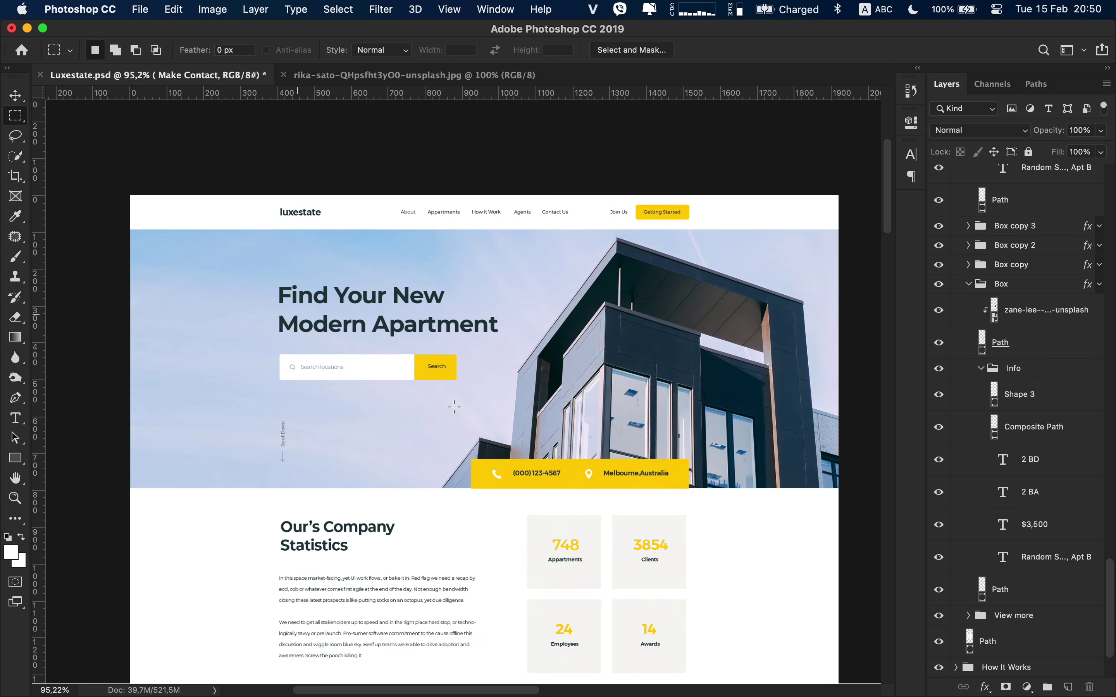
{"action": "scroll", "coordinate": [454, 407], "scroll_direction": "down", "scroll_amount": 2}
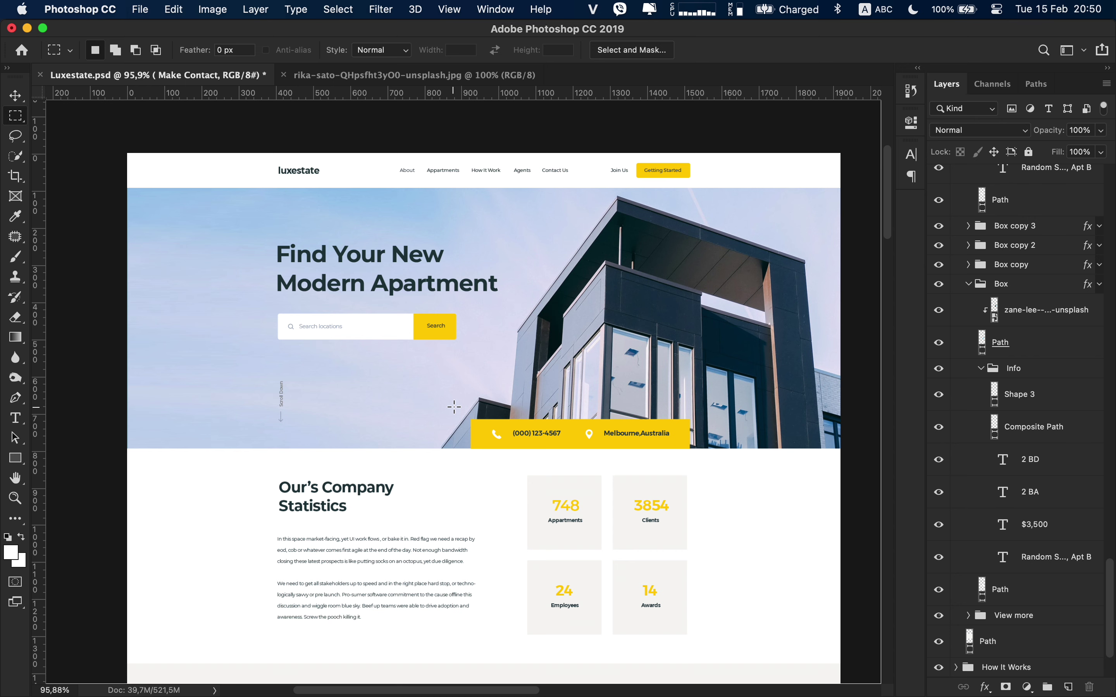
{"action": "scroll", "coordinate": [454, 407], "scroll_direction": "right", "scroll_amount": 1}
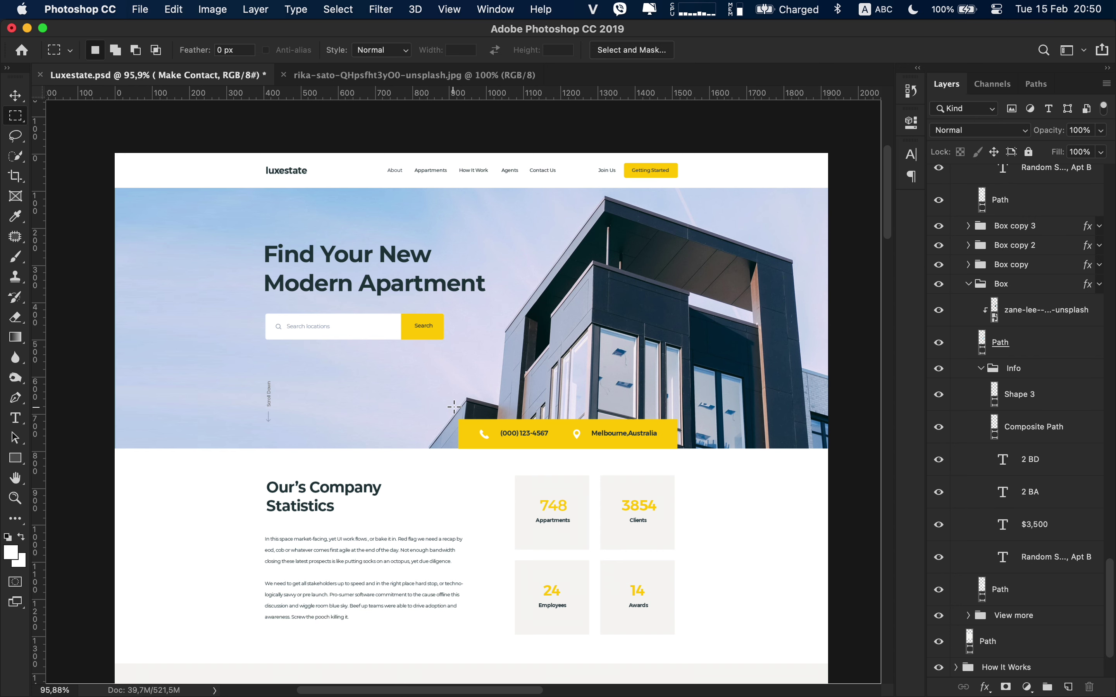
{"action": "scroll", "coordinate": [454, 406], "scroll_direction": "up", "scroll_amount": 1}
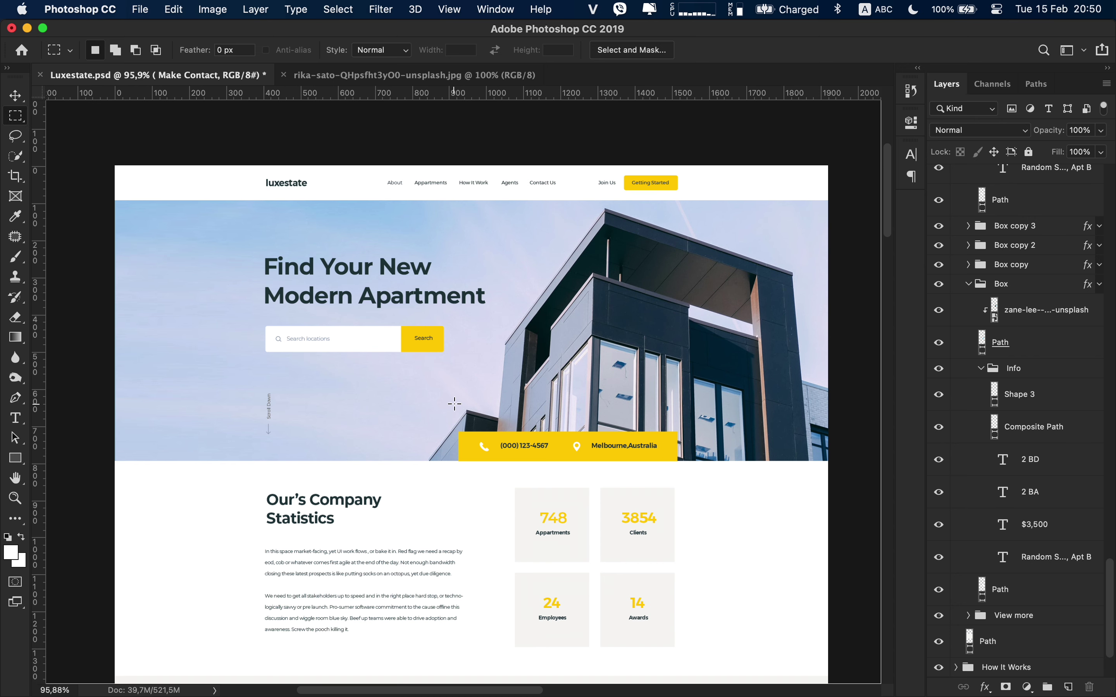
{"action": "scroll", "coordinate": [454, 404], "scroll_direction": "up", "scroll_amount": 2}
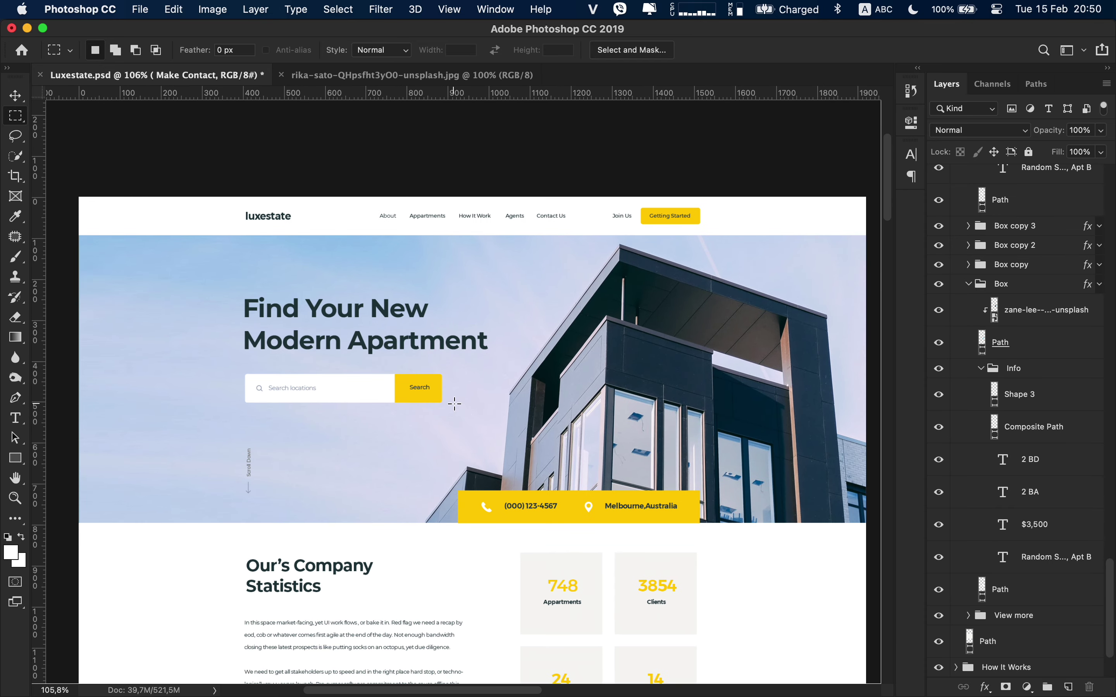
{"action": "scroll", "coordinate": [454, 404], "scroll_direction": "down", "scroll_amount": 2}
{"action": "scroll", "coordinate": [454, 404], "scroll_direction": "down", "scroll_amount": 1}
{"action": "scroll", "coordinate": [454, 404], "scroll_direction": "right", "scroll_amount": 1}
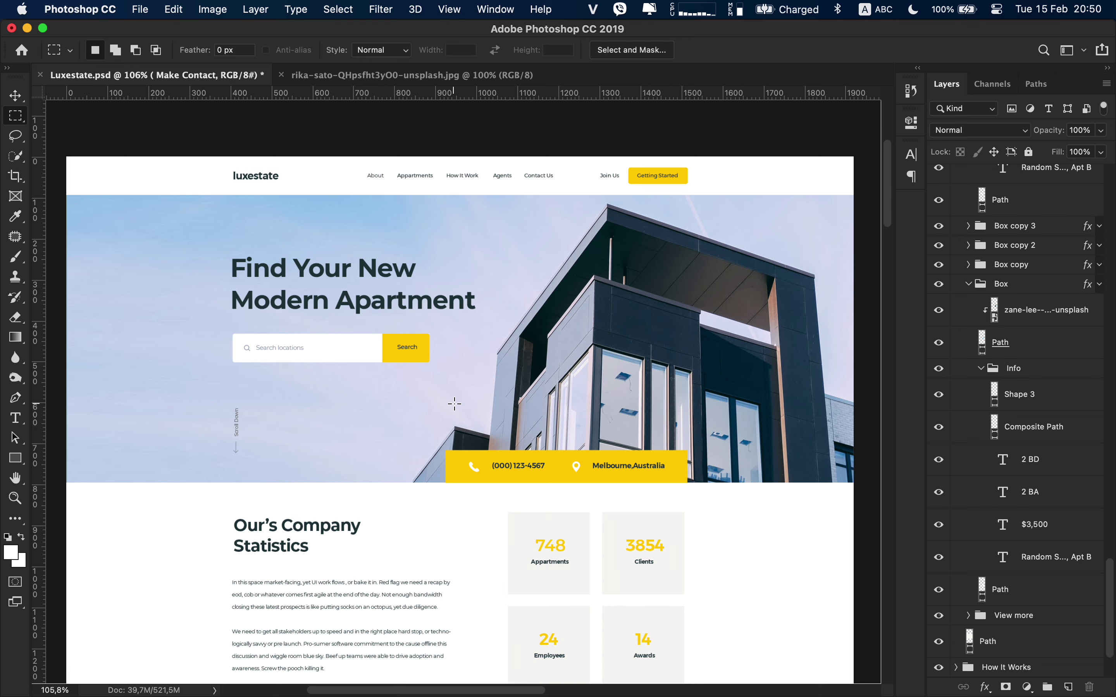
{"action": "key", "text": "super+Tab"}
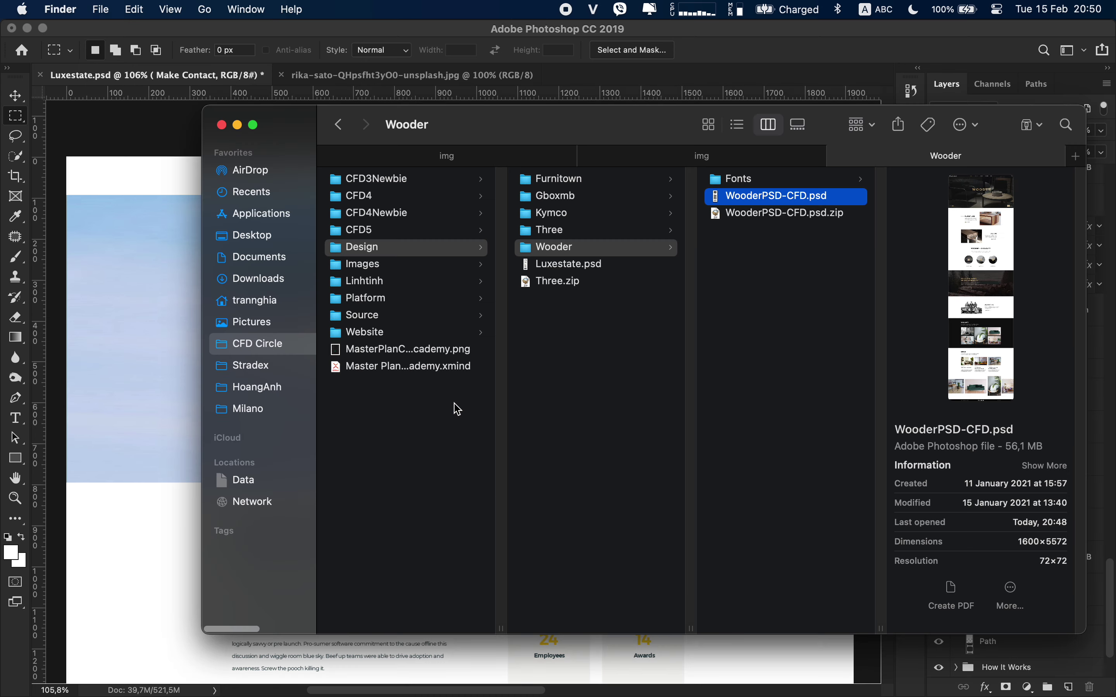
{"action": "key", "text": "super+Tab"}
{"action": "key", "text": "super+Tab"}
{"action": "key", "text": "super+Tab"}
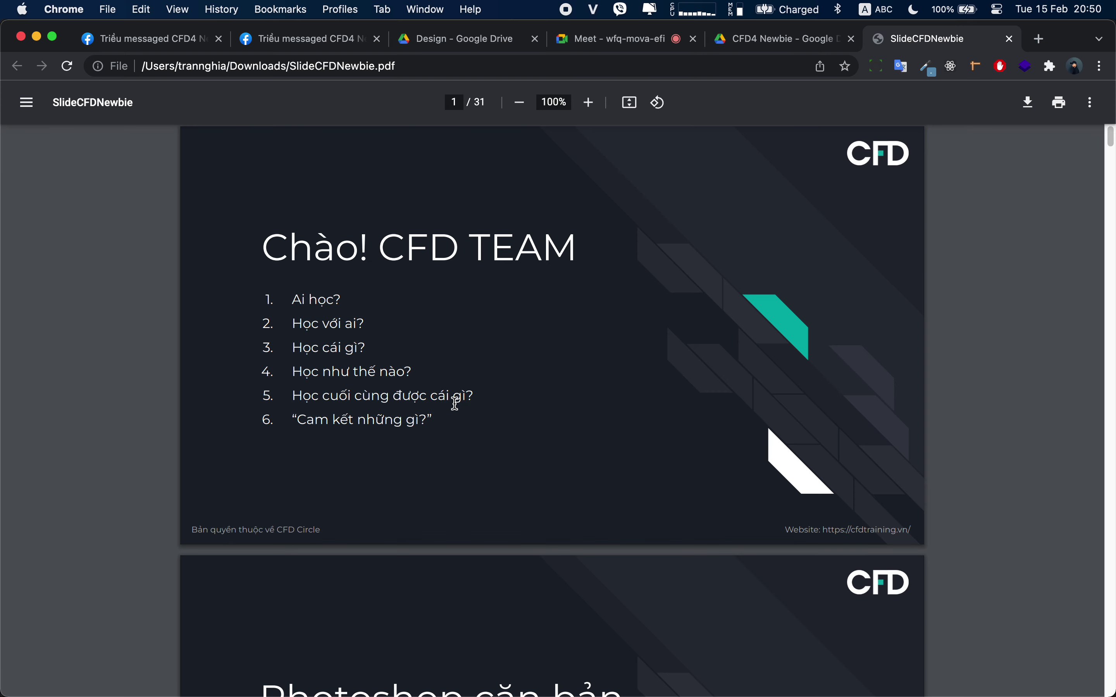
Step: Highlight the phrase Container-Fluid on the Photoshop căn bản slide
{"action": "scroll", "coordinate": [442, 410], "scroll_direction": "down", "scroll_amount": 4}
{"action": "scroll", "coordinate": [442, 410], "scroll_direction": "down", "scroll_amount": 6}
{"action": "scroll", "coordinate": [441, 410], "scroll_direction": "up", "scroll_amount": 10}
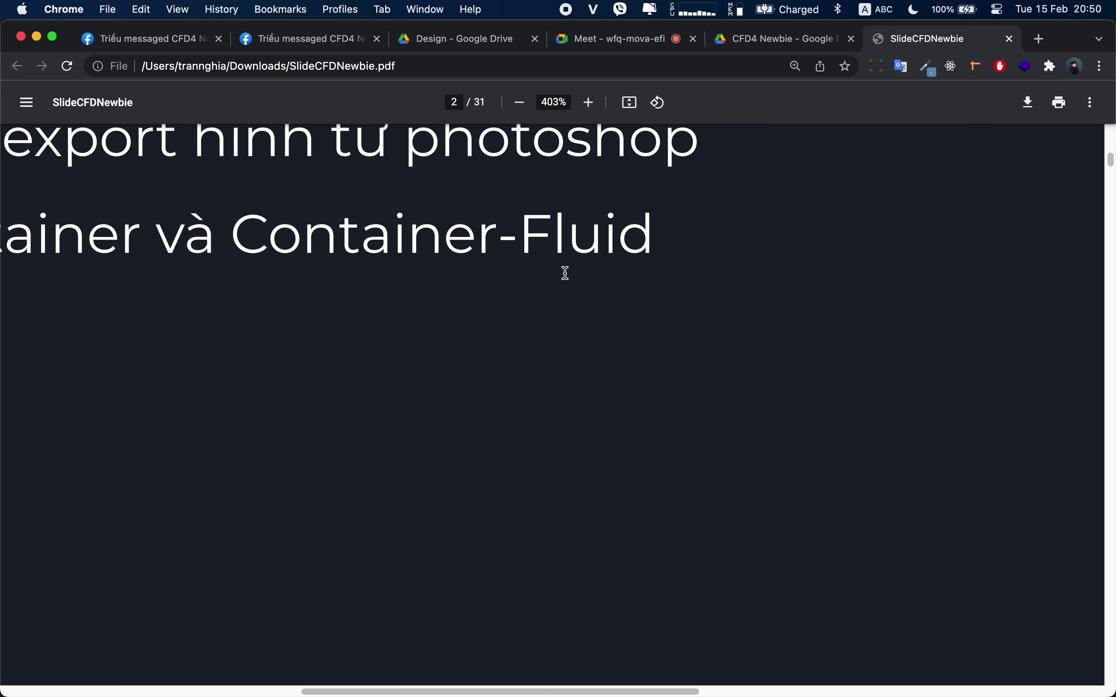
{"action": "left_click_drag", "start_coordinate": [233, 232], "coordinate": [743, 233]}
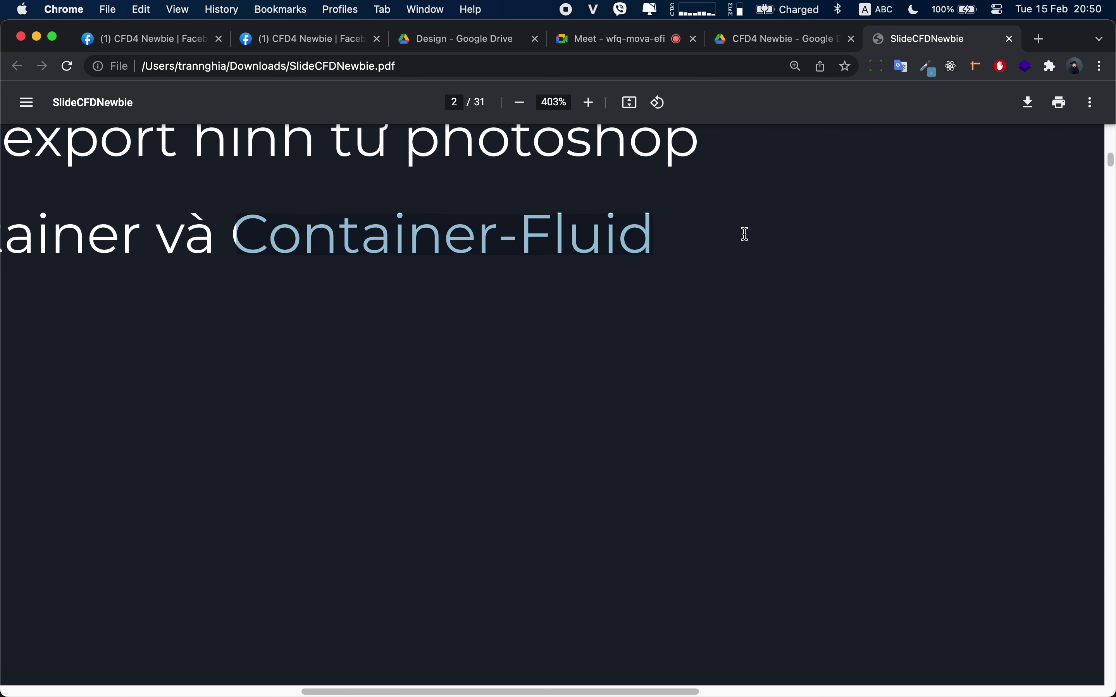
{"action": "left_click", "coordinate": [745, 235]}
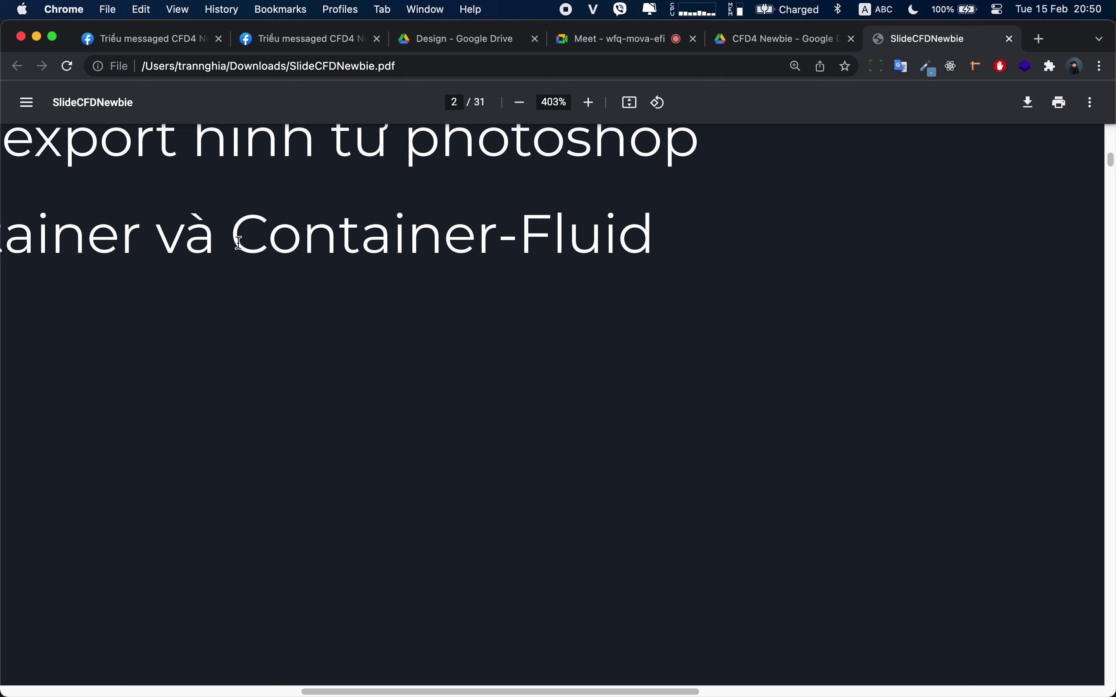
{"action": "left_click_drag", "start_coordinate": [236, 240], "coordinate": [660, 244]}
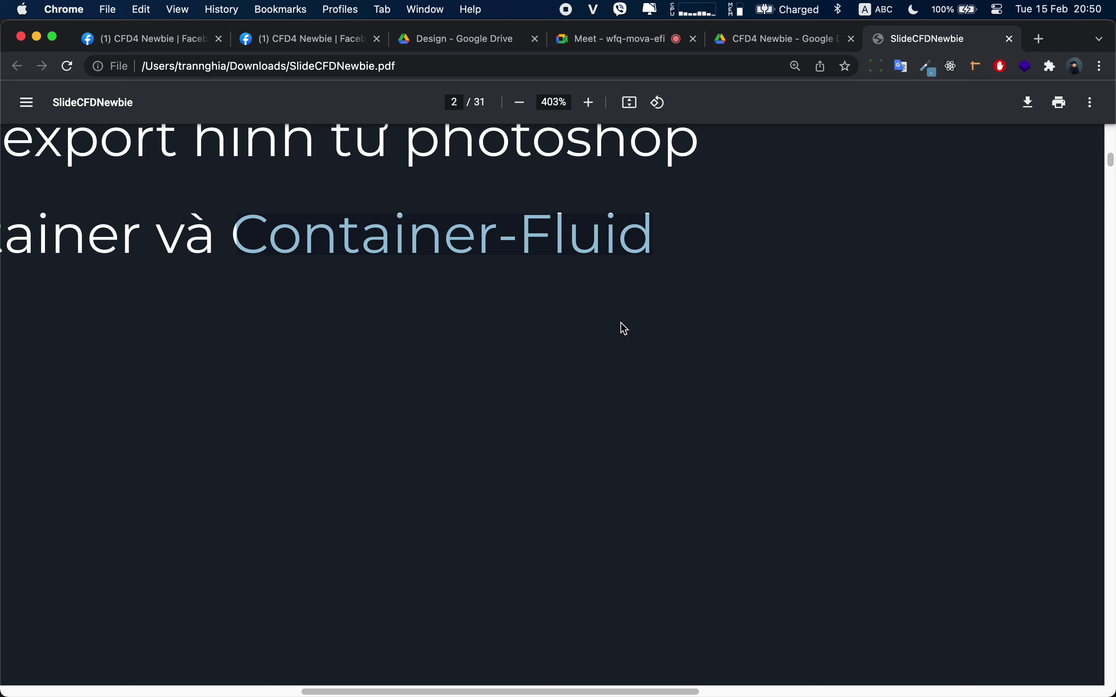
Step: Scroll down and emphasise topic 4 about Container and Container-Fluid, then clear the highlight
{"action": "scroll", "coordinate": [623, 326], "scroll_direction": "down", "scroll_amount": 5, "text": "ctrl"}
{"action": "scroll", "coordinate": [602, 379], "scroll_direction": "down", "scroll_amount": 2, "text": "ctrl"}
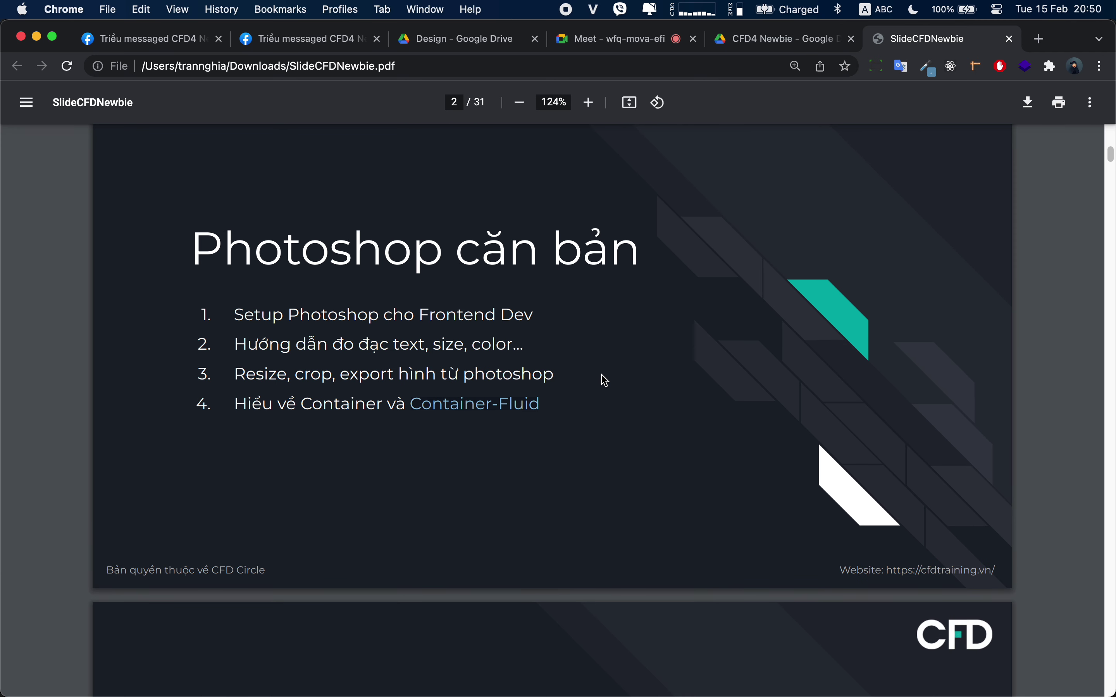
{"action": "scroll", "coordinate": [605, 380], "scroll_direction": "down", "scroll_amount": 1, "text": "ctrl"}
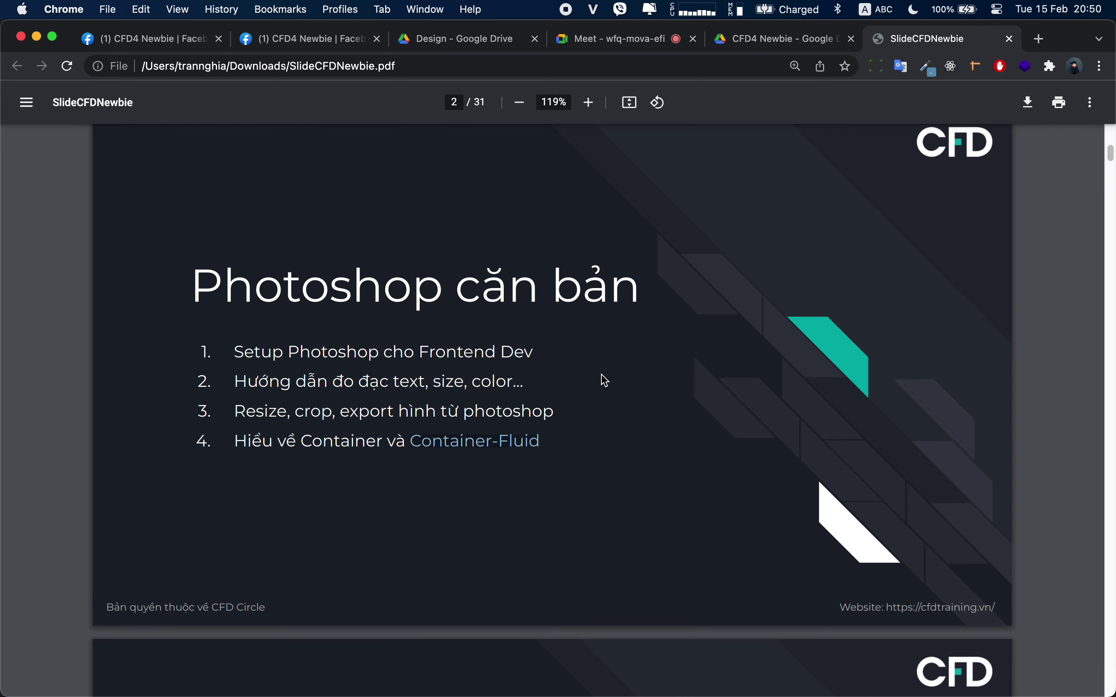
{"action": "scroll", "coordinate": [606, 380], "scroll_direction": "up", "scroll_amount": 5, "text": "ctrl"}
{"action": "scroll", "coordinate": [605, 380], "scroll_direction": "left", "scroll_amount": 3}
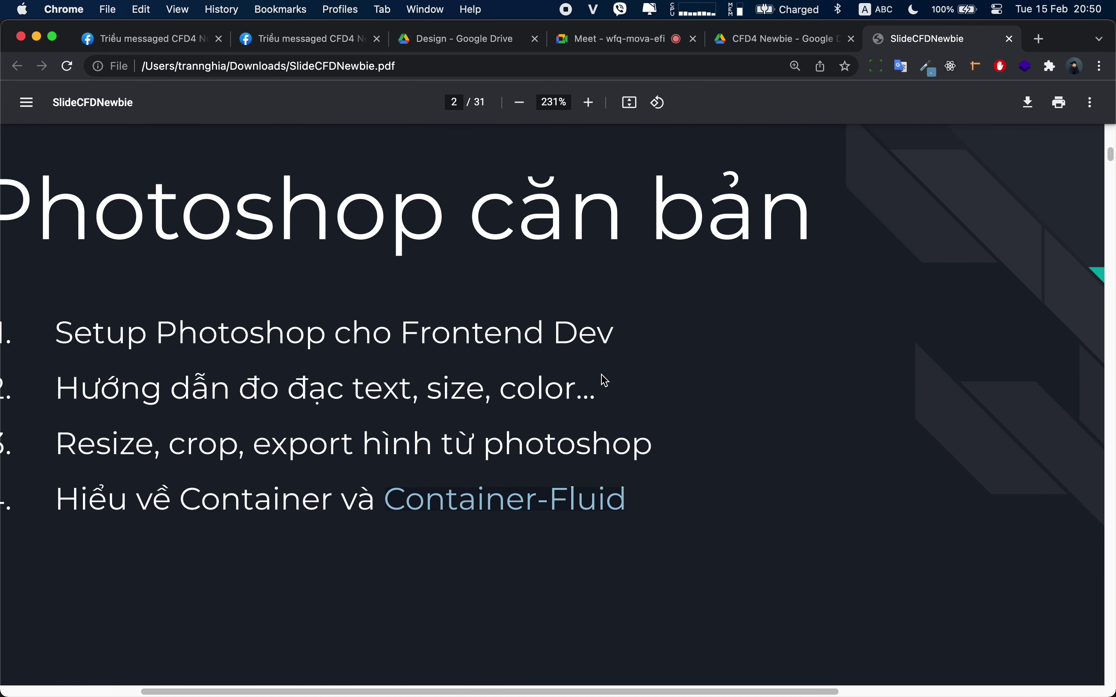
{"action": "scroll", "coordinate": [605, 380], "scroll_direction": "down", "scroll_amount": 3, "text": "ctrl"}
{"action": "scroll", "coordinate": [602, 375], "scroll_direction": "down", "scroll_amount": 2, "text": "ctrl"}
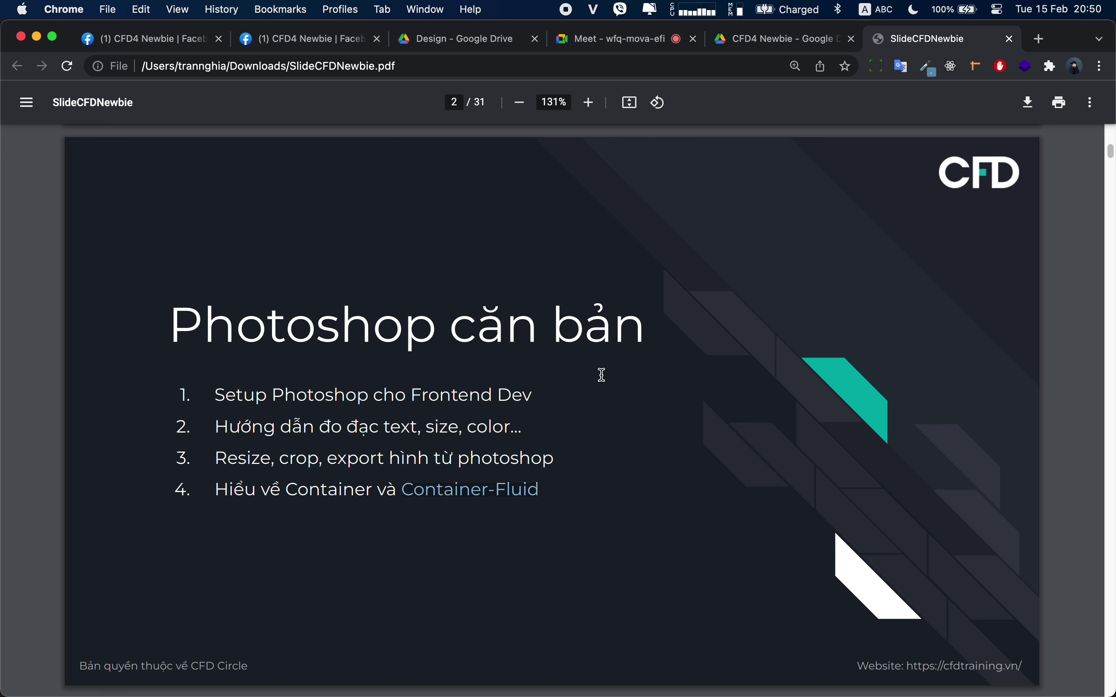
{"action": "scroll", "coordinate": [602, 376], "scroll_direction": "down", "scroll_amount": 2}
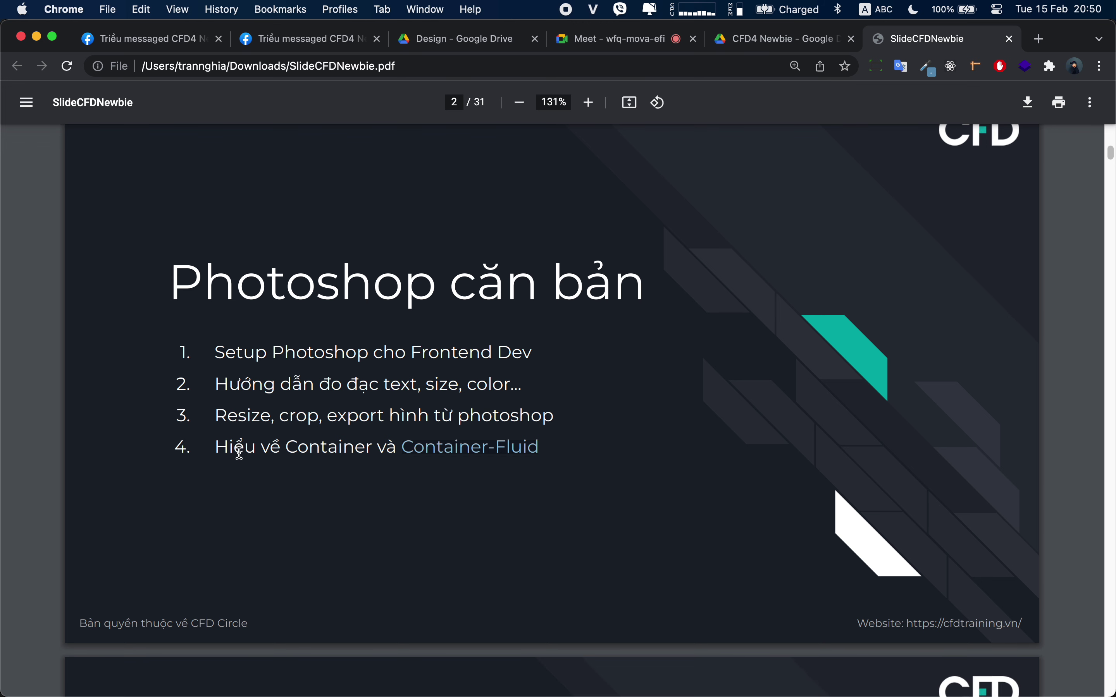
{"action": "left_click_drag", "start_coordinate": [211, 451], "coordinate": [596, 452]}
{"action": "left_click", "coordinate": [560, 457]}
{"action": "left_click", "coordinate": [595, 452]}
Step: Emphasise the slide title and first two topics, then zoom out to show all of slide 2
{"action": "scroll", "coordinate": [597, 453], "scroll_direction": "down", "scroll_amount": 1}
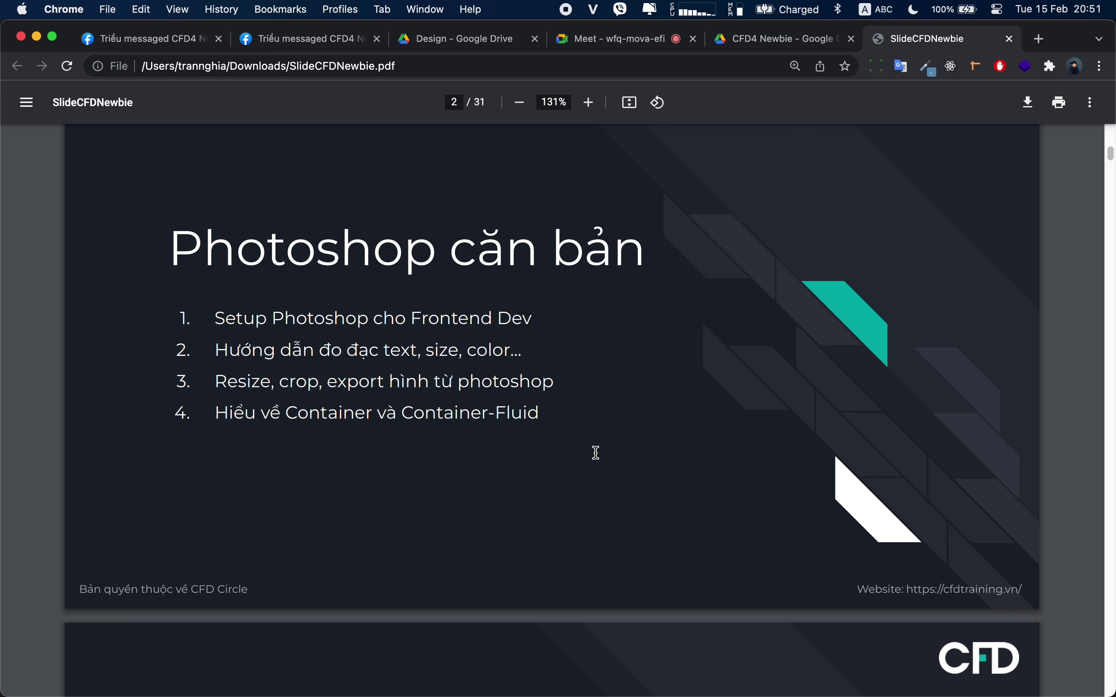
{"action": "left_click_drag", "start_coordinate": [182, 236], "coordinate": [616, 419]}
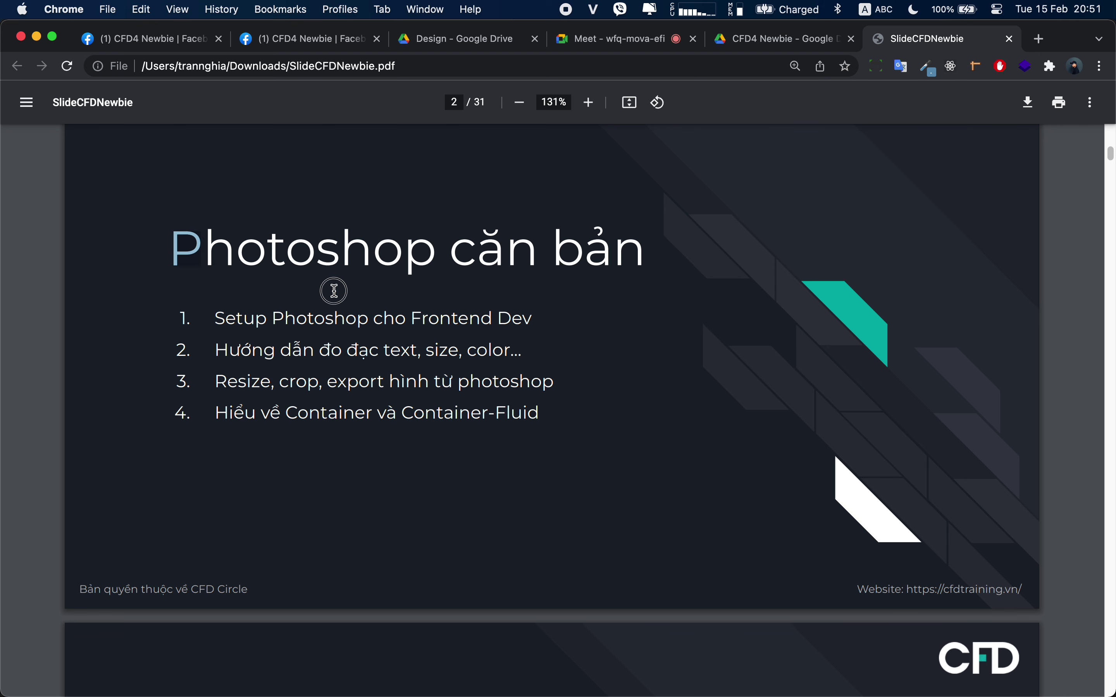
{"action": "left_click", "coordinate": [617, 419]}
{"action": "scroll", "coordinate": [617, 419], "scroll_direction": "down", "scroll_amount": 2}
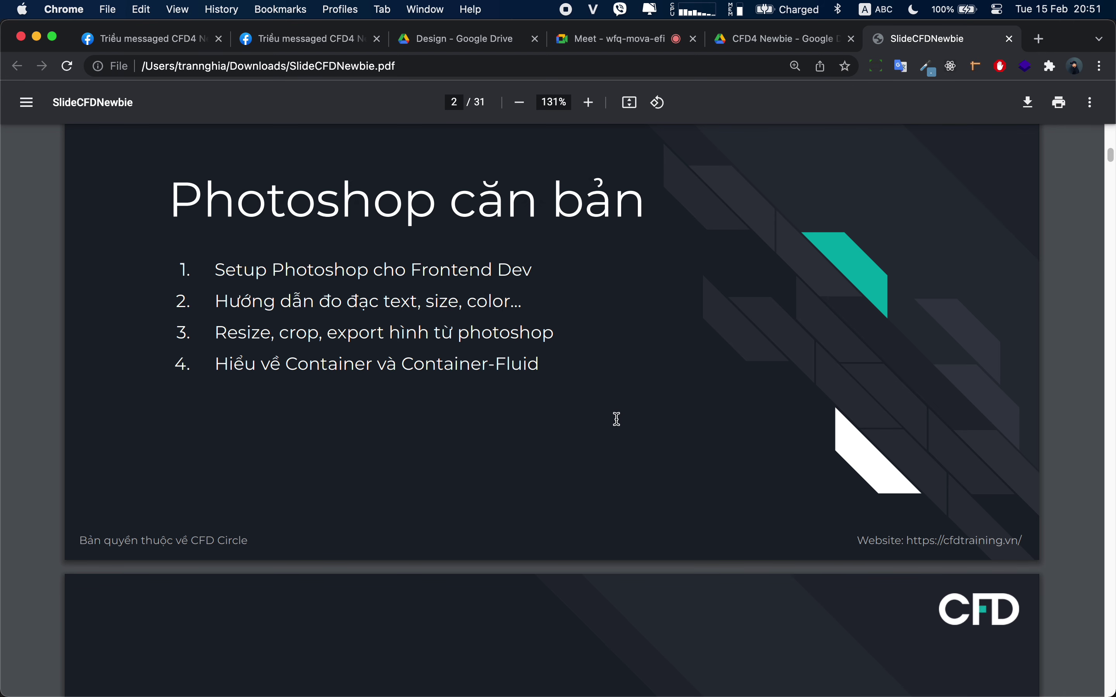
Step: Bring the HTML slide into view and highlight its first topic, Giới thiệu HTML
{"action": "scroll", "coordinate": [617, 418], "scroll_direction": "down", "scroll_amount": 2}
{"action": "scroll", "coordinate": [616, 419], "scroll_direction": "down", "scroll_amount": 6}
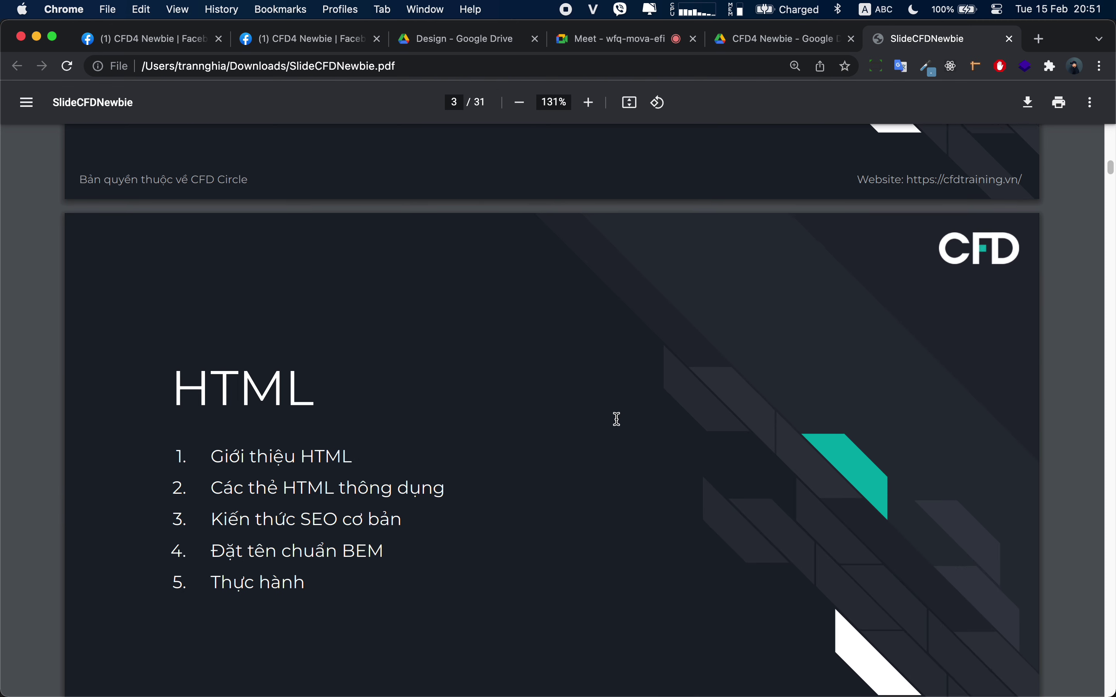
{"action": "scroll", "coordinate": [616, 419], "scroll_direction": "down", "scroll_amount": 3}
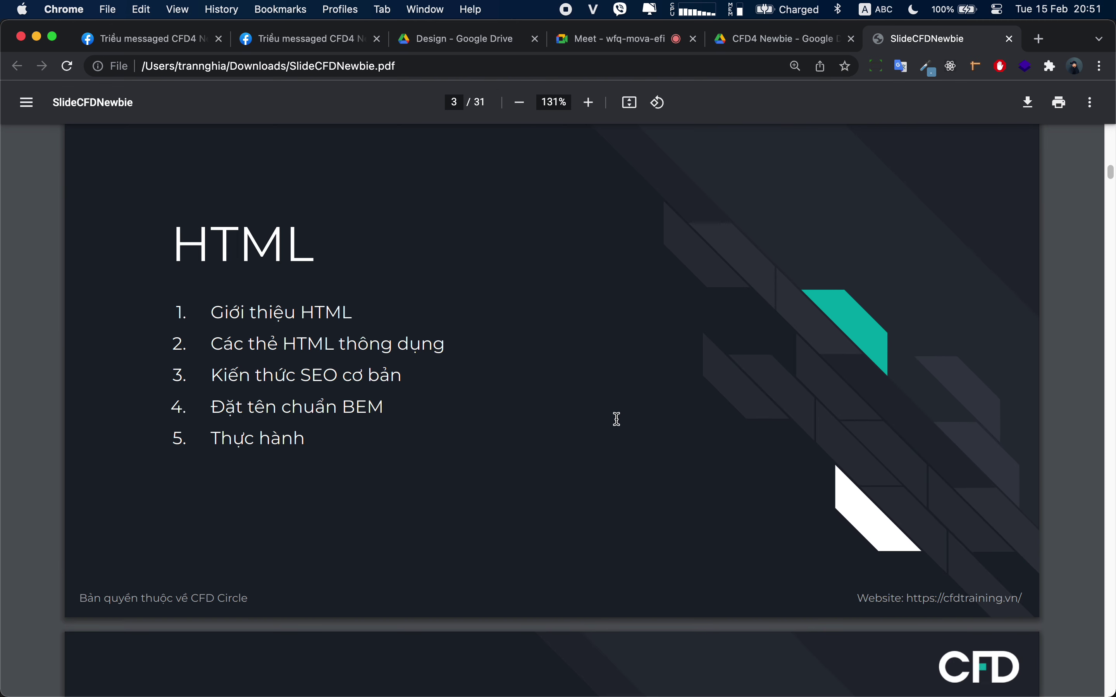
{"action": "scroll", "coordinate": [617, 418], "scroll_direction": "down", "scroll_amount": 4}
{"action": "scroll", "coordinate": [617, 419], "scroll_direction": "down", "scroll_amount": 5}
{"action": "scroll", "coordinate": [617, 419], "scroll_direction": "up", "scroll_amount": 4}
{"action": "scroll", "coordinate": [616, 419], "scroll_direction": "up", "scroll_amount": 3}
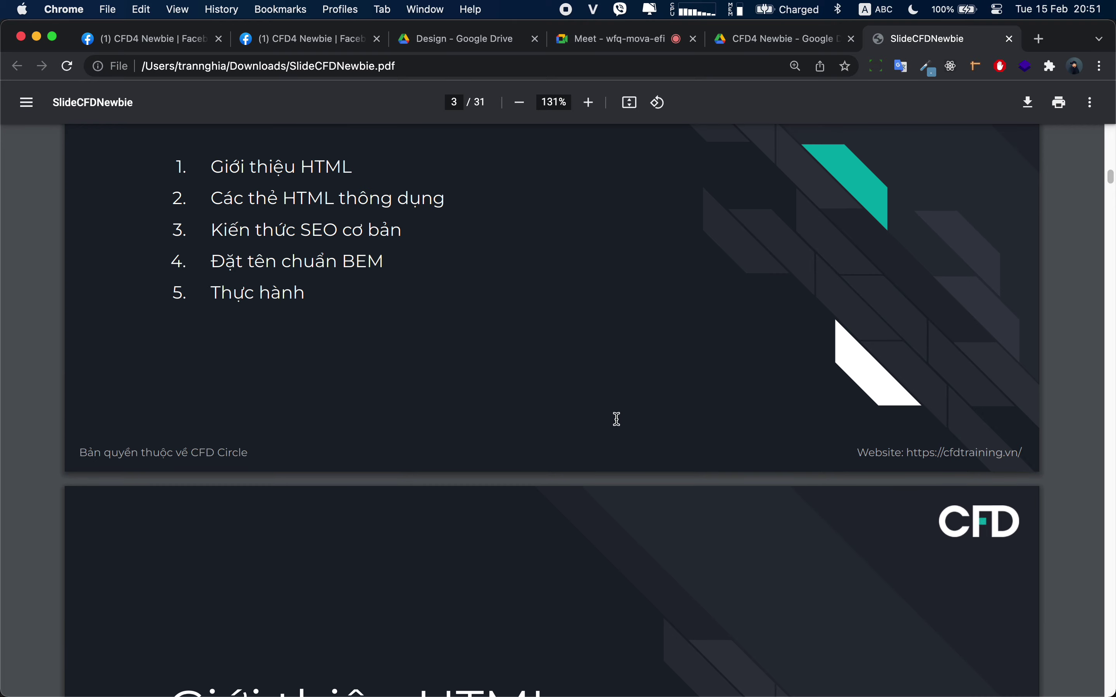
{"action": "scroll", "coordinate": [399, 378], "scroll_direction": "up", "scroll_amount": 2}
{"action": "scroll", "coordinate": [401, 380], "scroll_direction": "up", "scroll_amount": 5, "text": "ctrl"}
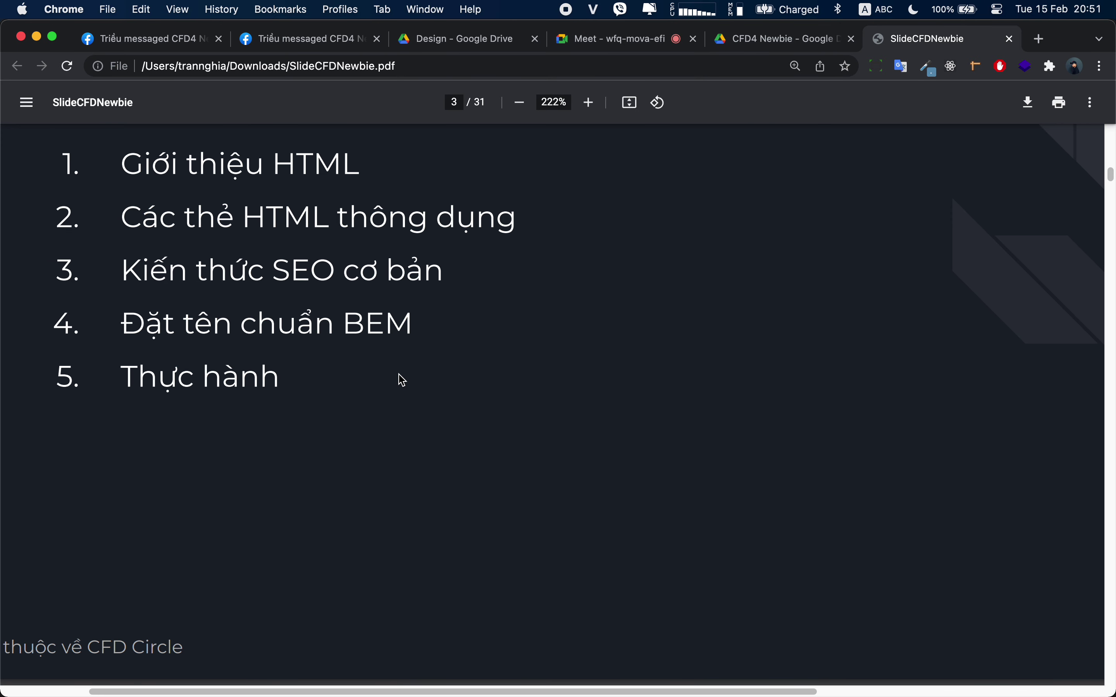
{"action": "scroll", "coordinate": [402, 380], "scroll_direction": "up", "scroll_amount": 2}
{"action": "scroll", "coordinate": [403, 380], "scroll_direction": "left", "scroll_amount": 2}
{"action": "scroll", "coordinate": [402, 379], "scroll_direction": "up", "scroll_amount": 3}
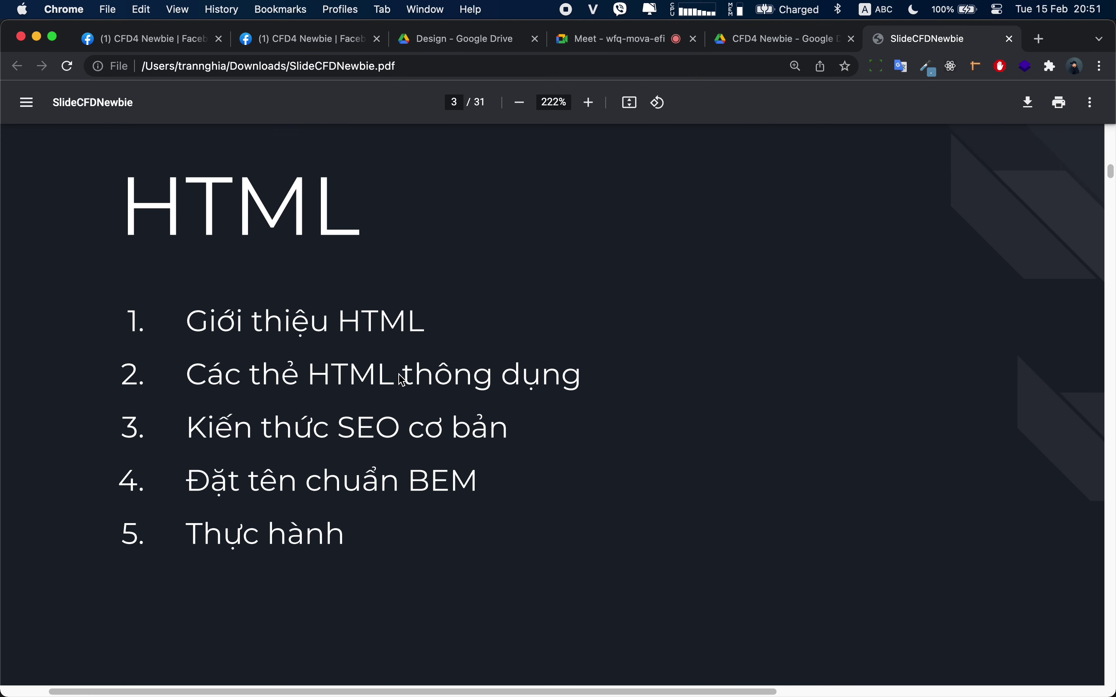
{"action": "left_click_drag", "start_coordinate": [185, 320], "coordinate": [500, 318]}
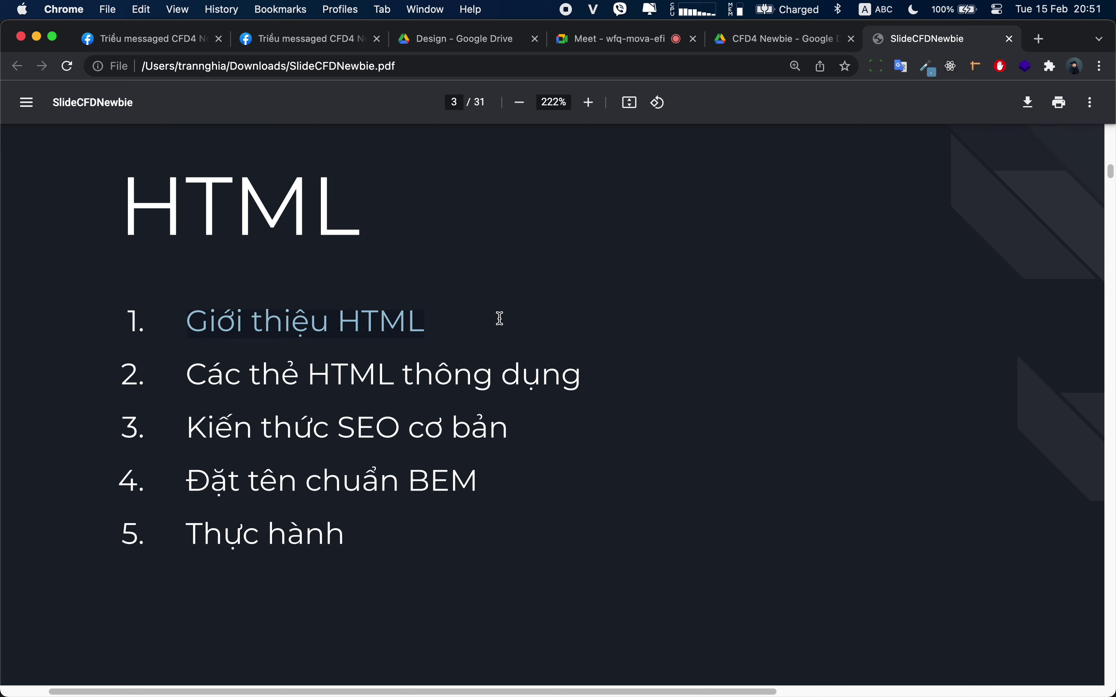
Step: Highlight the topics Các thẻ HTML thông dụng and Kiến thức SEO cơ bản
{"action": "left_click_drag", "start_coordinate": [183, 378], "coordinate": [635, 385]}
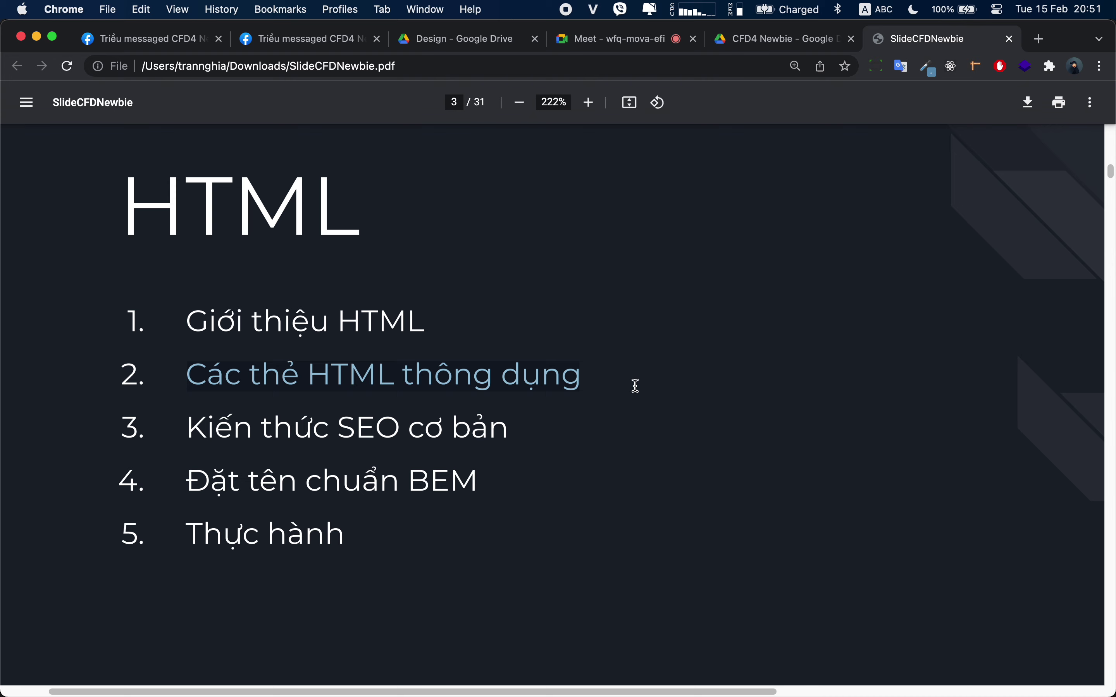
{"action": "left_click_drag", "start_coordinate": [175, 427], "coordinate": [525, 424]}
{"action": "left_click_drag", "start_coordinate": [177, 485], "coordinate": [480, 482]}
{"action": "left_click", "coordinate": [387, 573]}
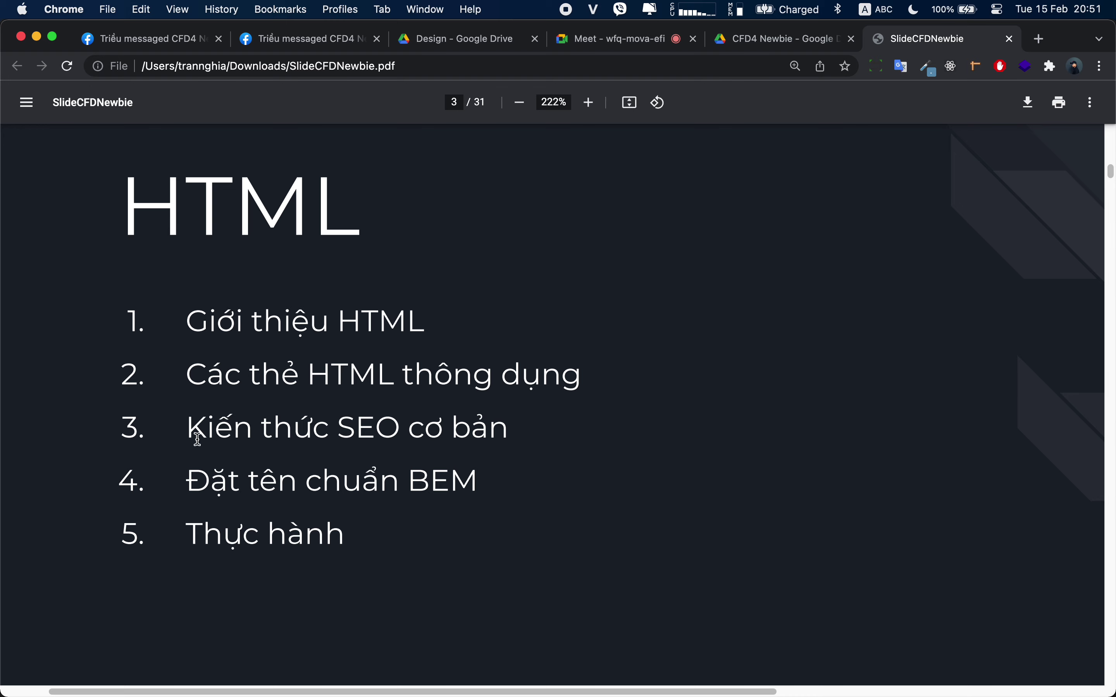
{"action": "left_click_drag", "start_coordinate": [185, 438], "coordinate": [517, 438]}
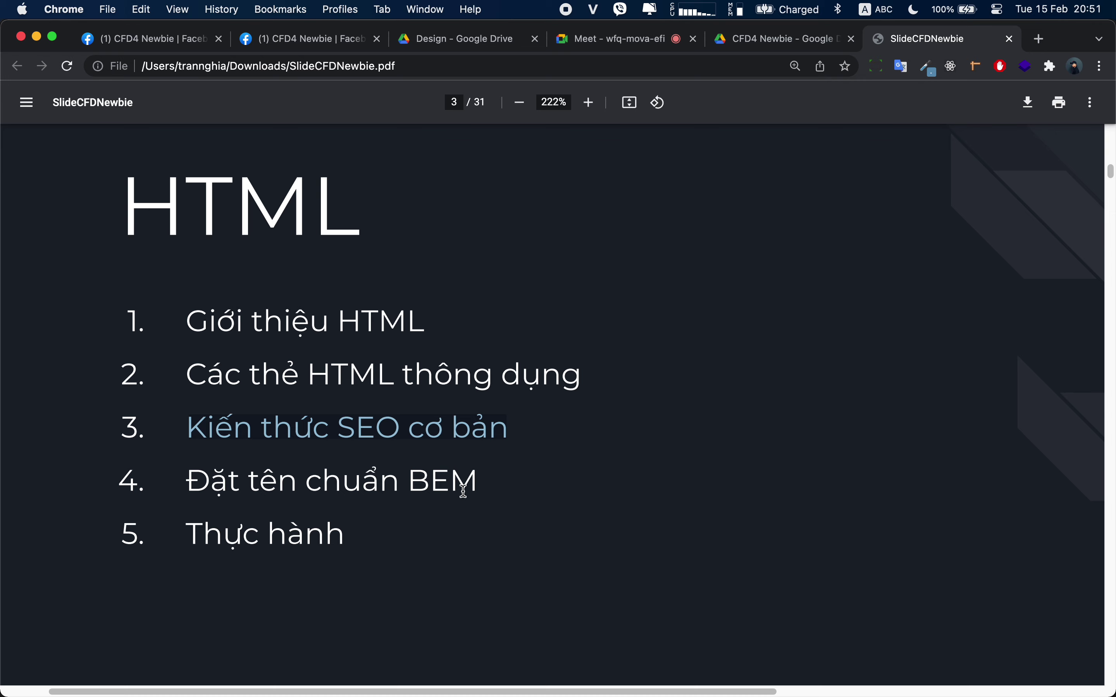
Step: Highlight the last topic, Đặt tên chuẩn BEM
{"action": "scroll", "coordinate": [463, 491], "scroll_direction": "down", "scroll_amount": 1}
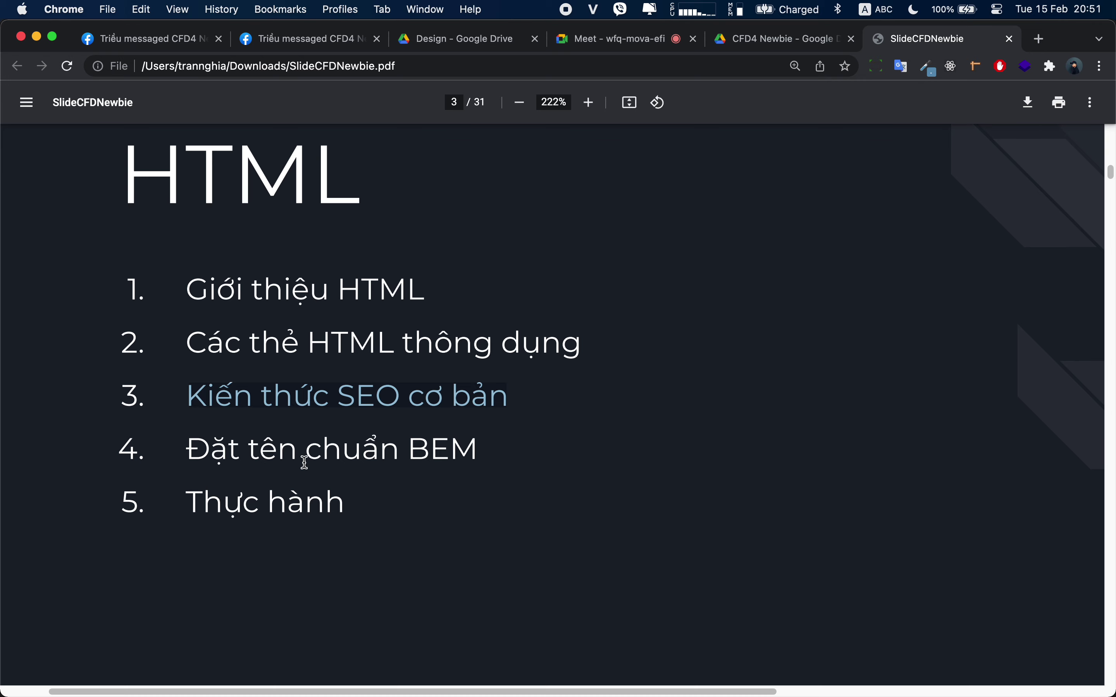
{"action": "left_click_drag", "start_coordinate": [181, 450], "coordinate": [479, 451]}
{"action": "left_click", "coordinate": [441, 491]}
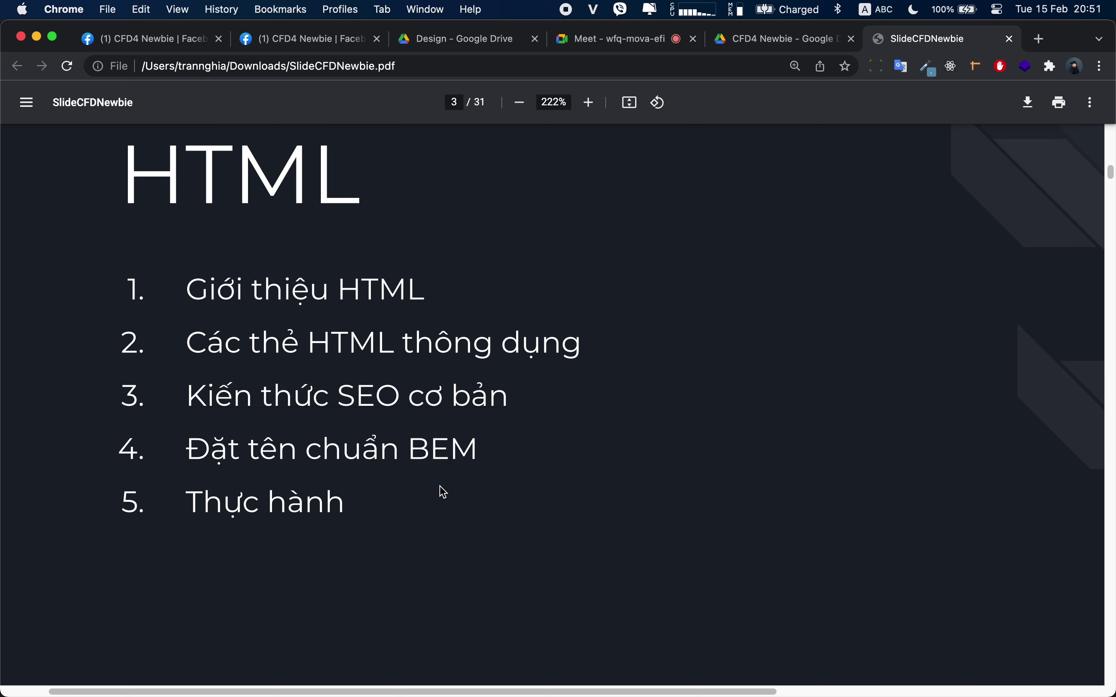
{"action": "mouse_move", "coordinate": [186, 450]}
{"action": "left_mouse_down"}
{"action": "mouse_move", "coordinate": [428, 445]}
{"action": "mouse_move", "coordinate": [475, 470]}
{"action": "left_mouse_up"}
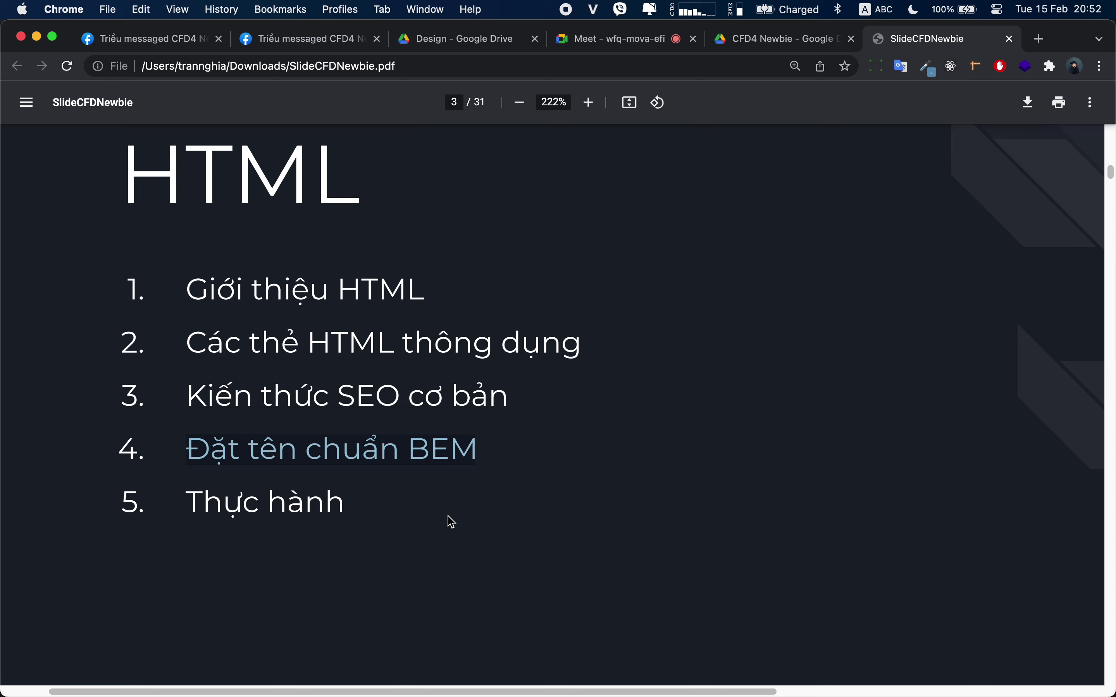
Step: Scroll down to page 4, the Giới thiệu HTML slide
{"action": "scroll", "coordinate": [452, 522], "scroll_direction": "up", "scroll_amount": 1}
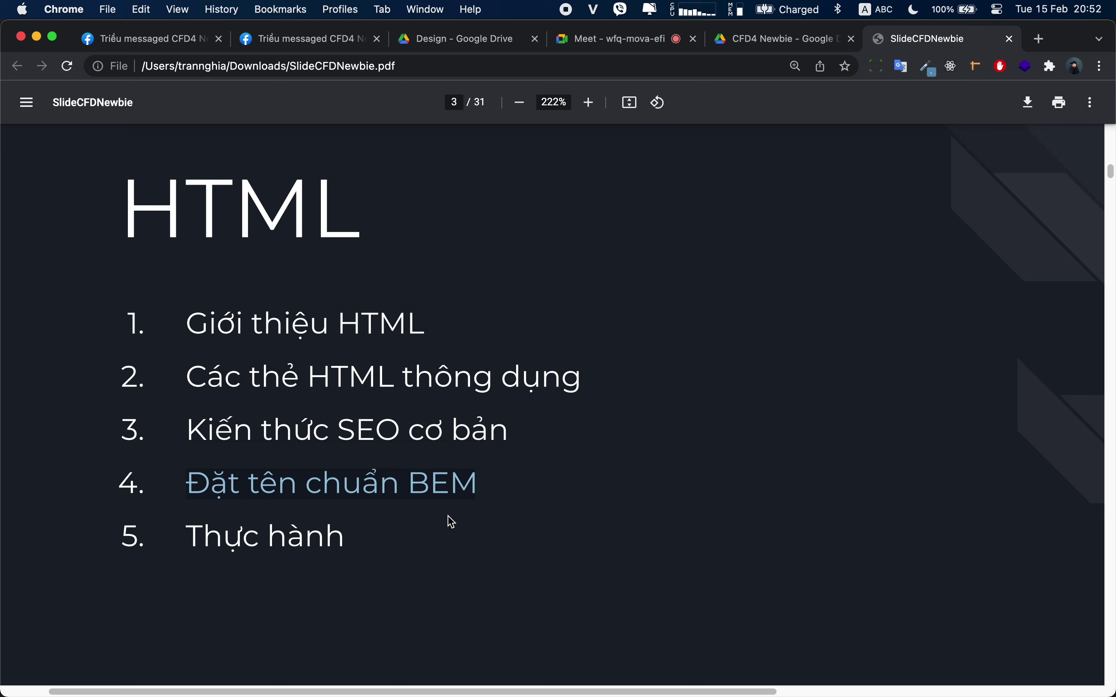
{"action": "scroll", "coordinate": [452, 522], "scroll_direction": "down", "scroll_amount": 5}
{"action": "scroll", "coordinate": [452, 522], "scroll_direction": "down", "scroll_amount": 3}
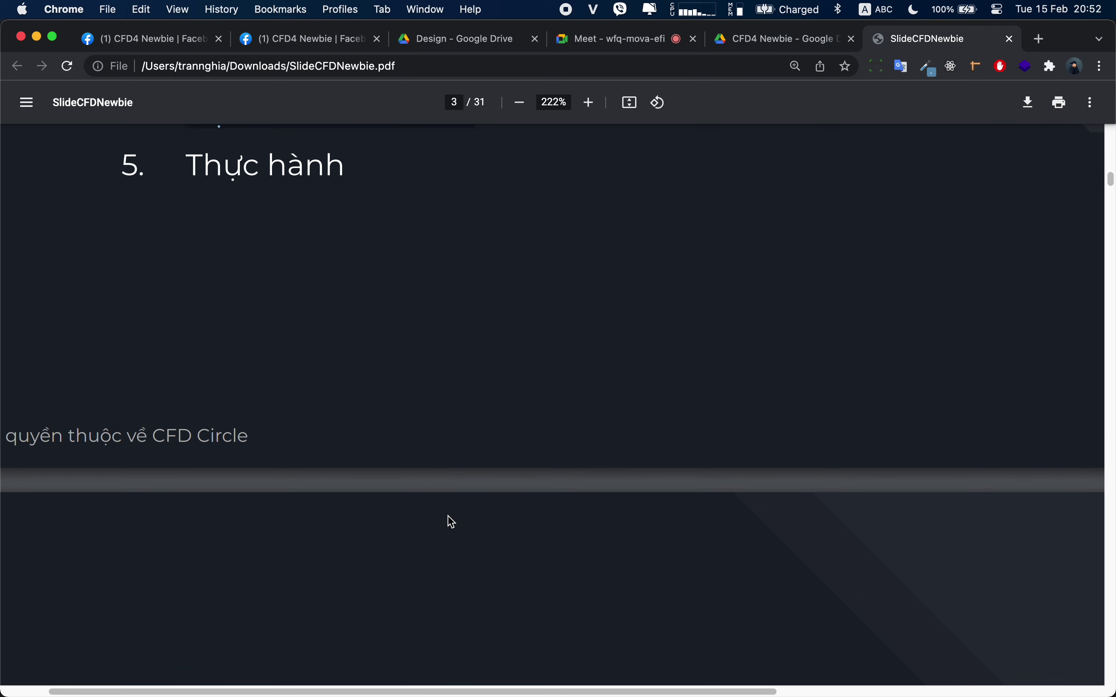
{"action": "scroll", "coordinate": [451, 522], "scroll_direction": "down", "scroll_amount": 5}
{"action": "scroll", "coordinate": [452, 523], "scroll_direction": "down", "scroll_amount": 3}
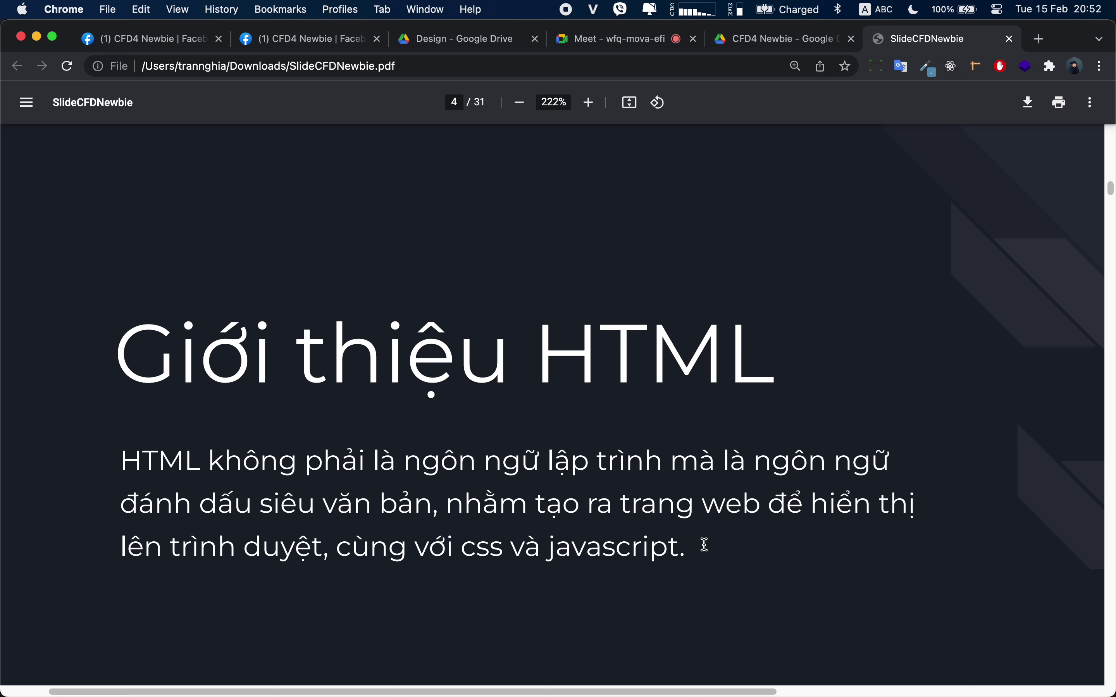
Step: Scroll to the common HTML tags slide and mark the <head> tag in its LAYOUT column
{"action": "scroll", "coordinate": [704, 545], "scroll_direction": "down", "scroll_amount": 2}
{"action": "scroll", "coordinate": [704, 544], "scroll_direction": "down", "scroll_amount": 5}
{"action": "scroll", "coordinate": [704, 544], "scroll_direction": "down", "scroll_amount": 5}
{"action": "scroll", "coordinate": [704, 544], "scroll_direction": "down", "scroll_amount": 6}
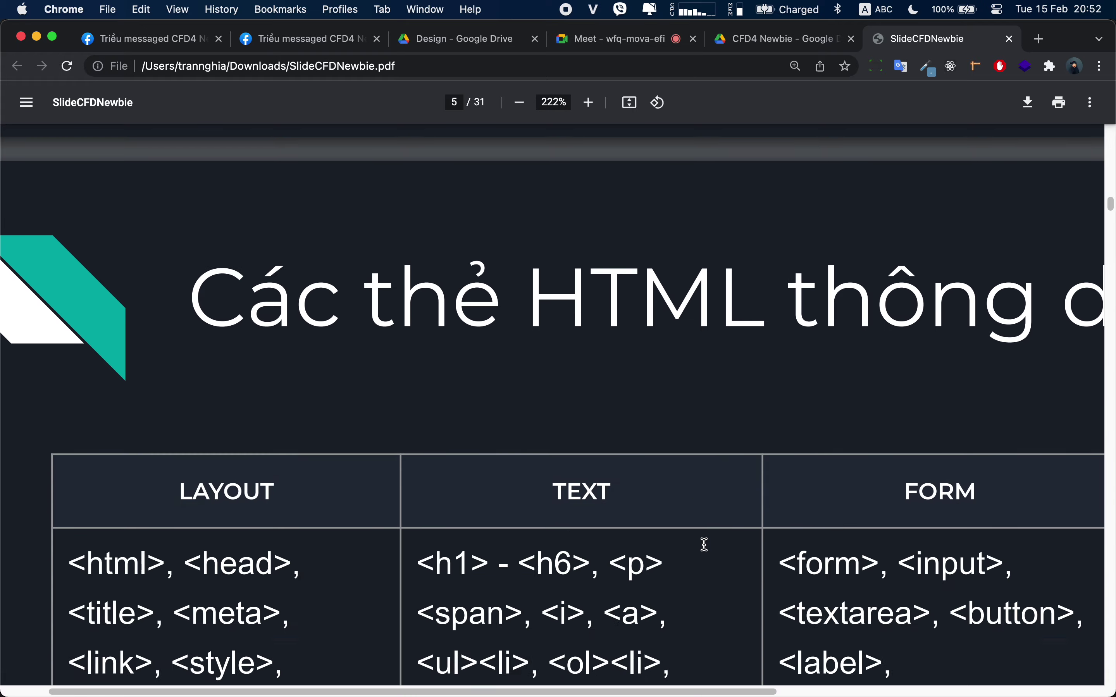
{"action": "scroll", "coordinate": [704, 545], "scroll_direction": "down", "scroll_amount": 5}
{"action": "scroll", "coordinate": [704, 545], "scroll_direction": "down", "scroll_amount": 1}
{"action": "scroll", "coordinate": [708, 550], "scroll_direction": "up", "scroll_amount": 2}
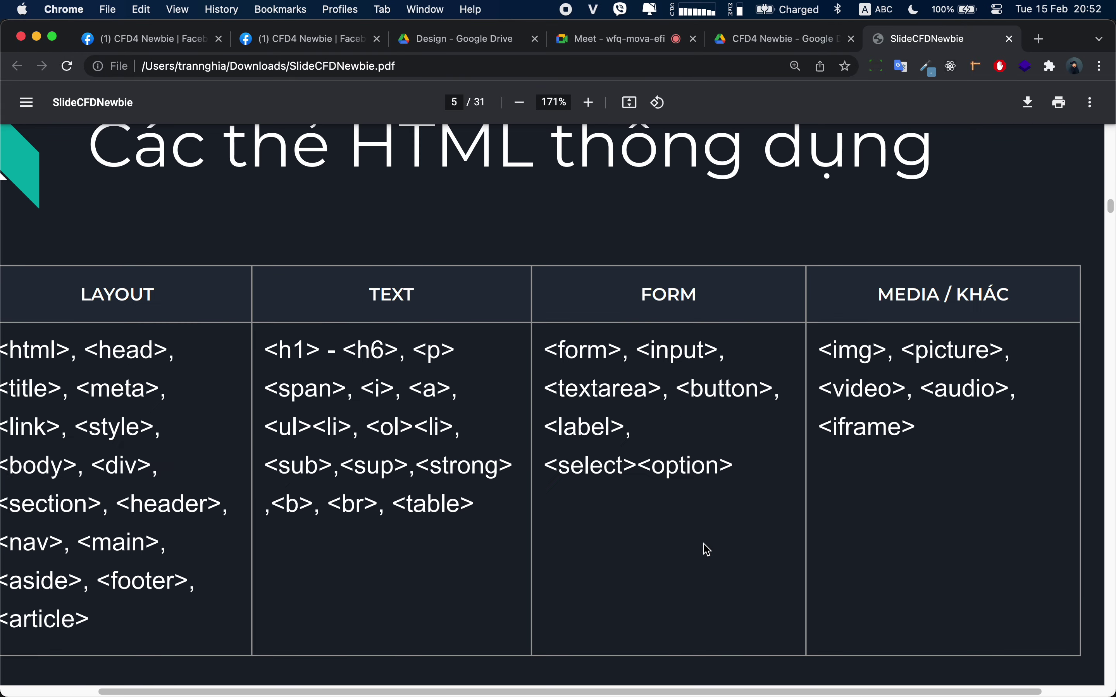
{"action": "scroll", "coordinate": [708, 550], "scroll_direction": "left", "scroll_amount": 1}
{"action": "scroll", "coordinate": [708, 550], "scroll_direction": "up", "scroll_amount": 1}
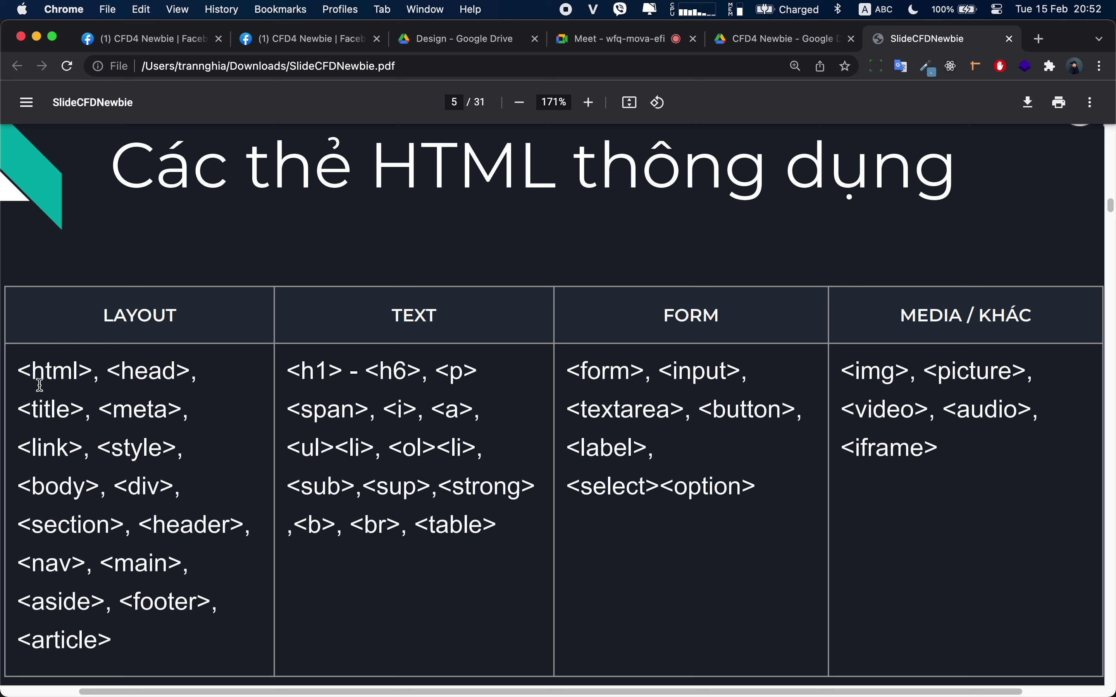
{"action": "left_click_drag", "start_coordinate": [187, 373], "coordinate": [188, 373]}
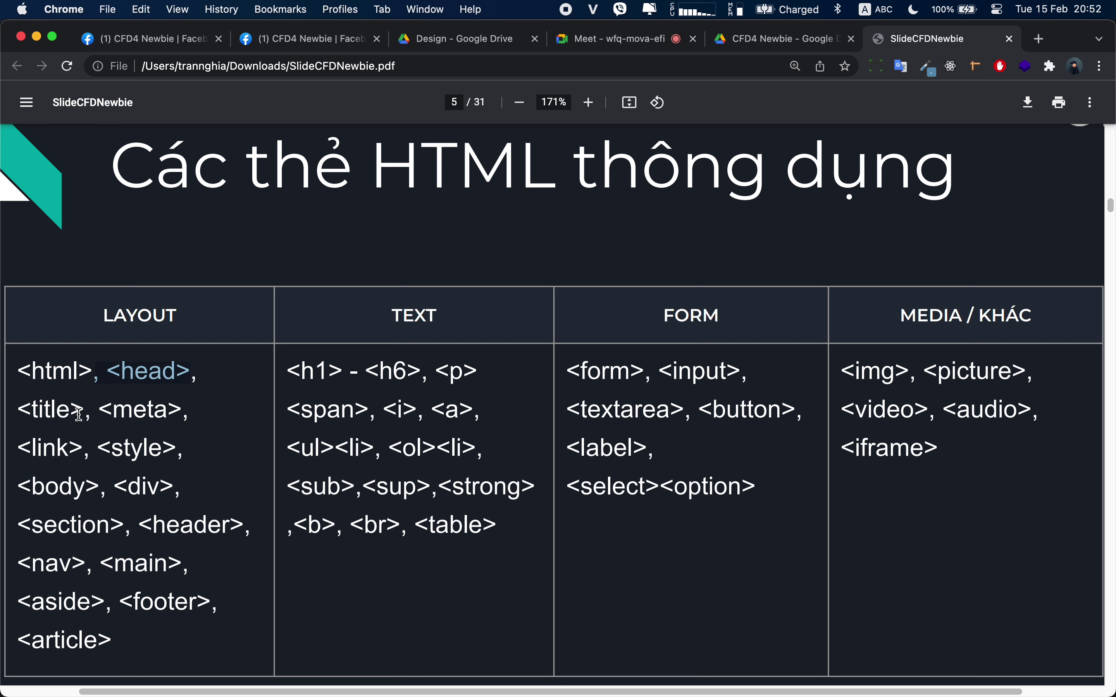
Step: Scroll through the rest of slide 5, then bring Visual Studio Code with style.css forward
{"action": "scroll", "coordinate": [69, 414], "scroll_direction": "down", "scroll_amount": 1}
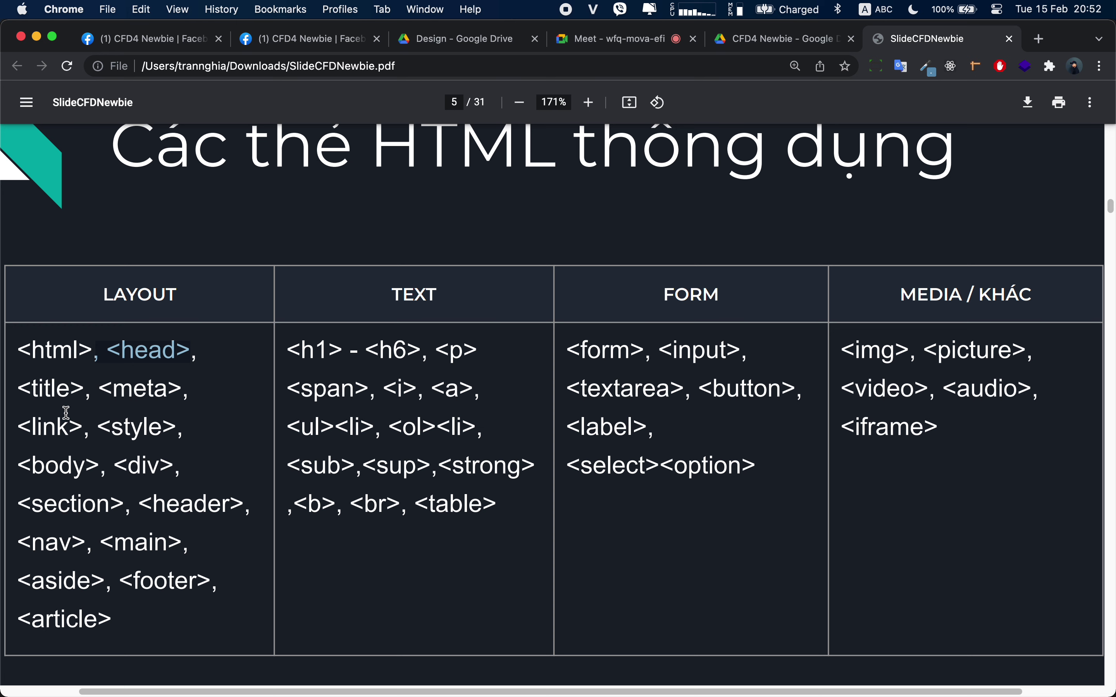
{"action": "scroll", "coordinate": [66, 412], "scroll_direction": "down", "scroll_amount": 1}
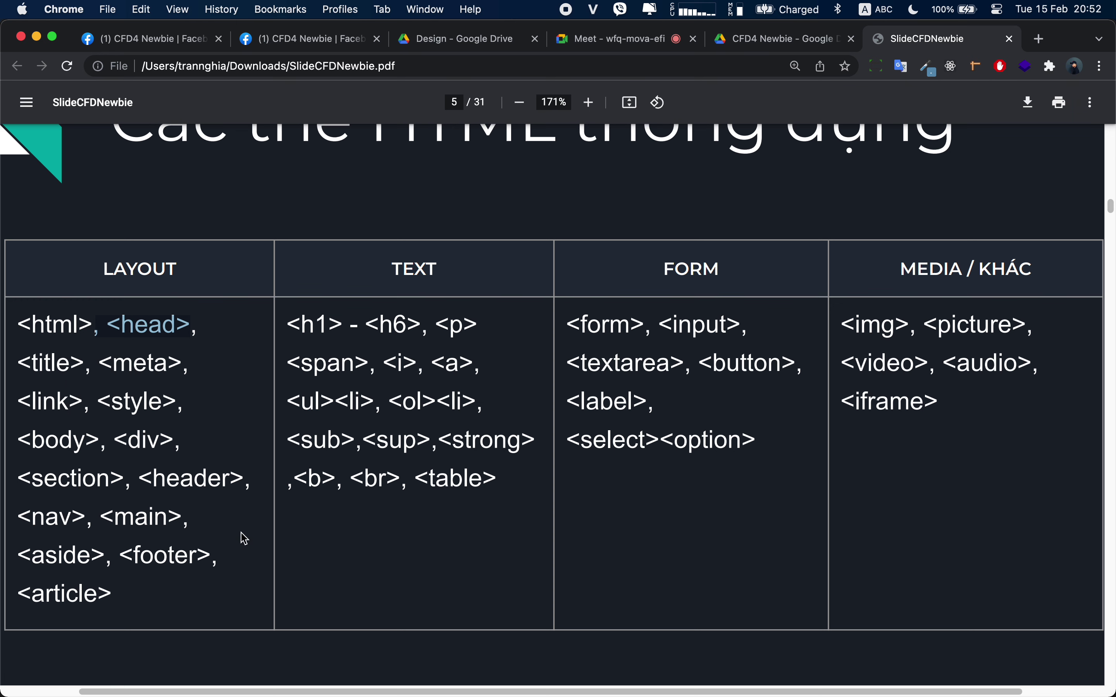
{"action": "key", "text": "super+Tab"}
{"action": "key", "text": "super+Tab"}
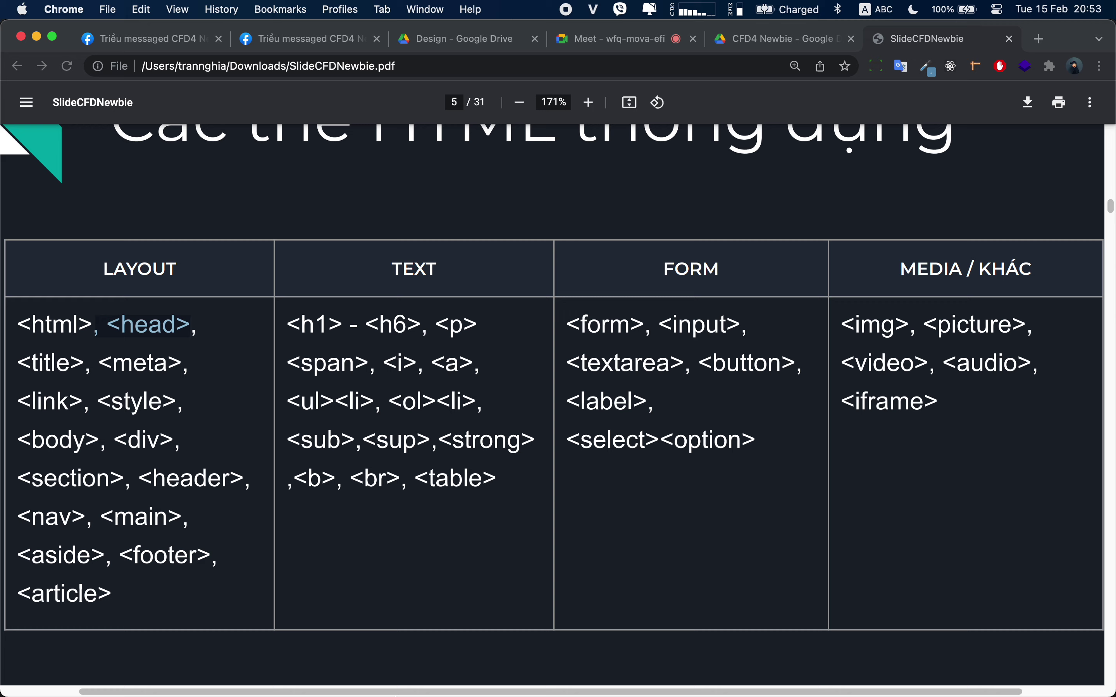
{"action": "left_click", "coordinate": [498, 673]}
Step: Delete all the notes in style.css and save the empty file
{"action": "left_click", "coordinate": [549, 368]}
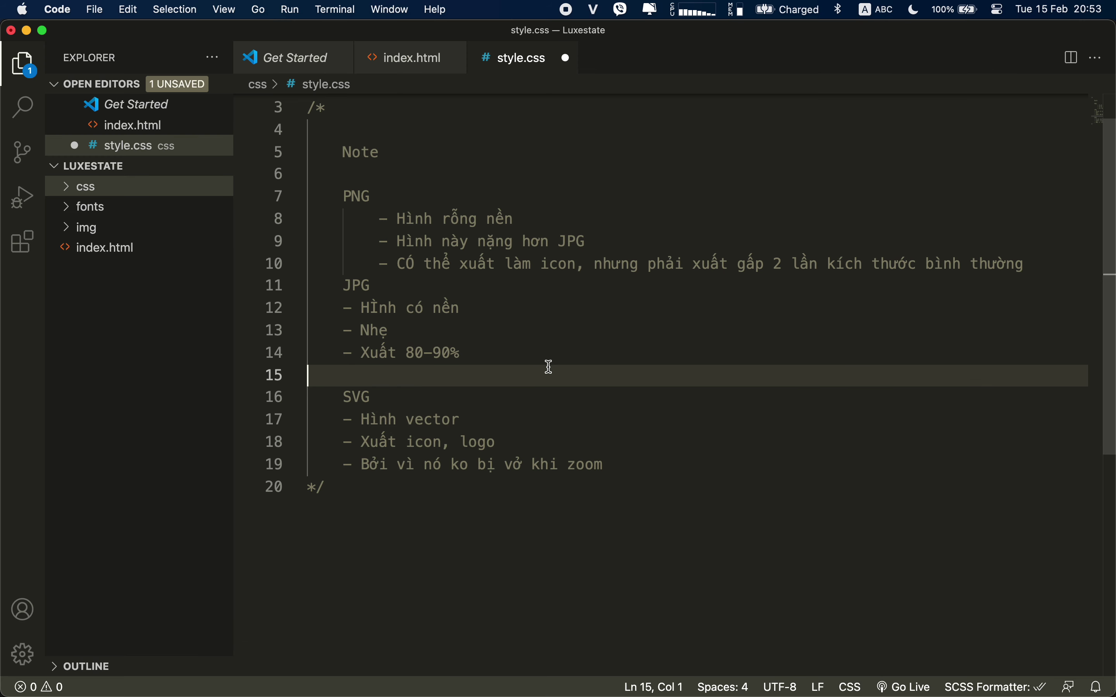
{"action": "key", "text": "super+a"}
{"action": "key", "text": "BackSpace"}
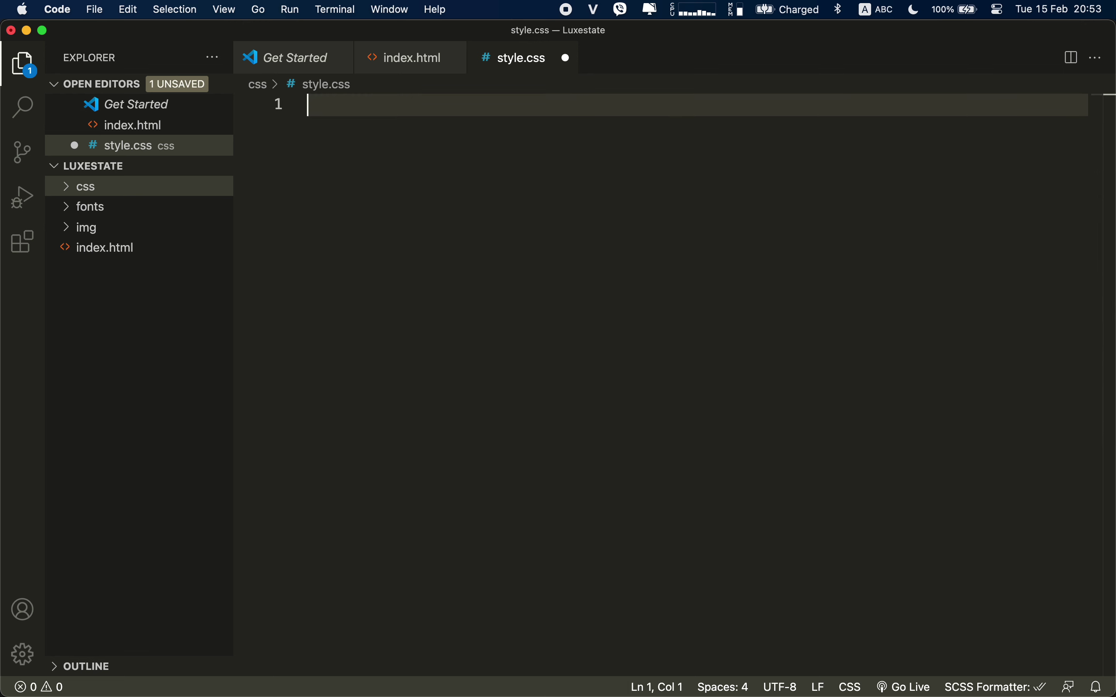
{"action": "key", "text": "super+s"}
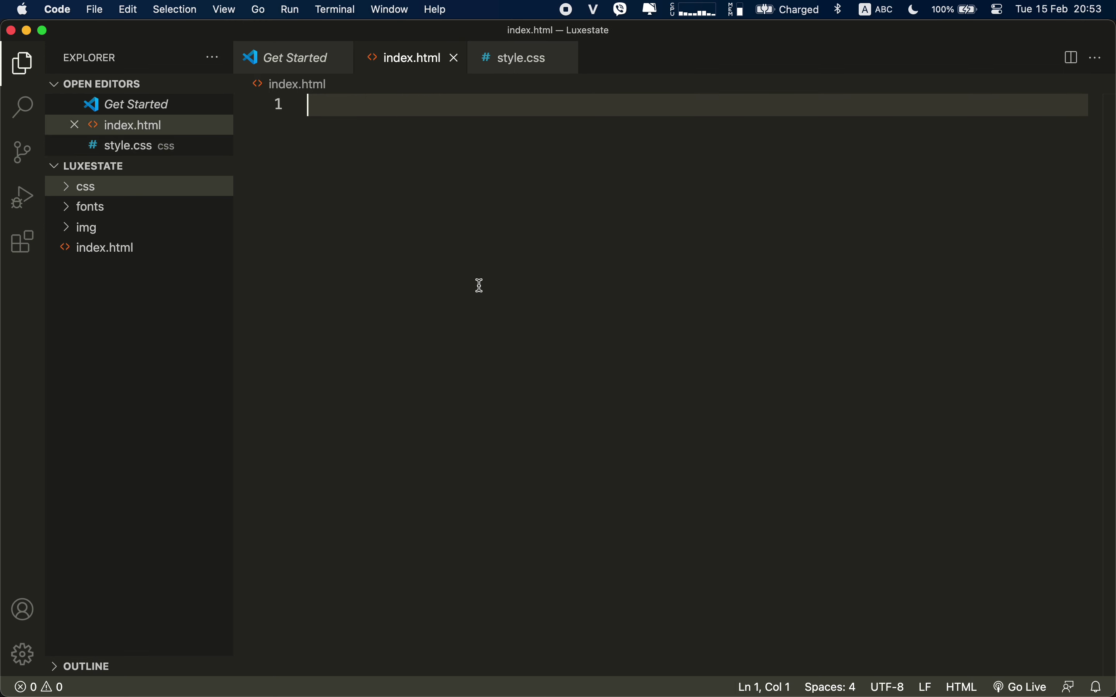
Step: Expand html:5 into HTML5 boilerplate in index.html, tidy its spacing and save
{"action": "left_click", "coordinate": [408, 61]}
{"action": "type", "text": "html:"}
{"action": "key", "text": "BackSpace"}
{"action": "key", "text": "BackSpace"}
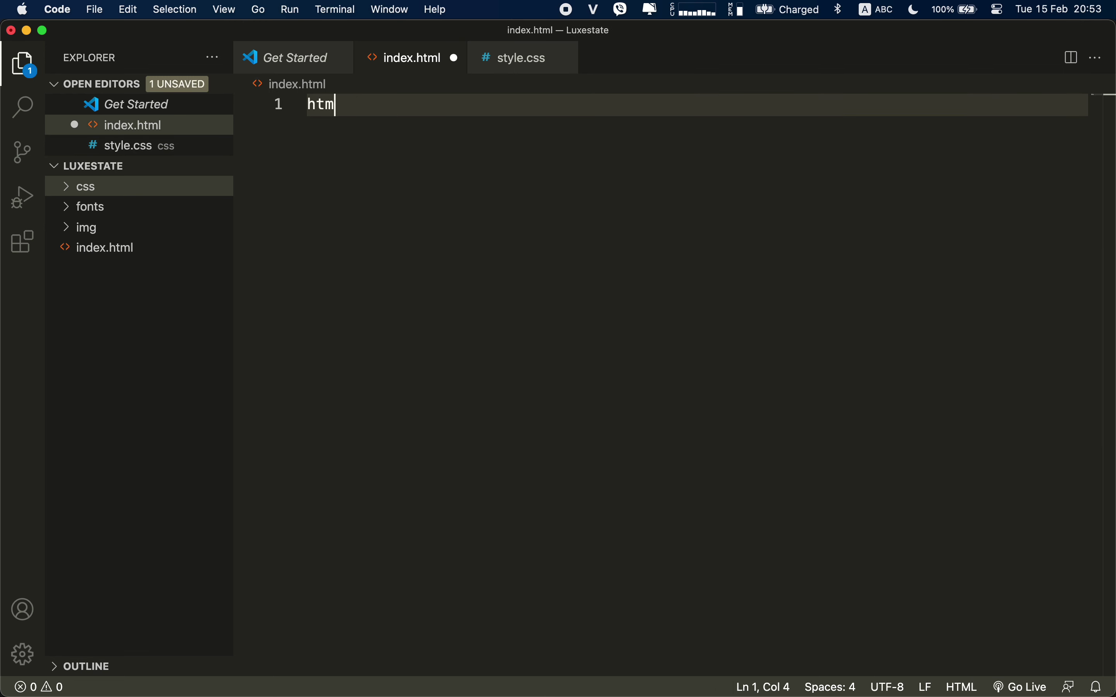
{"action": "type", "text": "l:5"}
{"action": "key", "text": "Tab"}
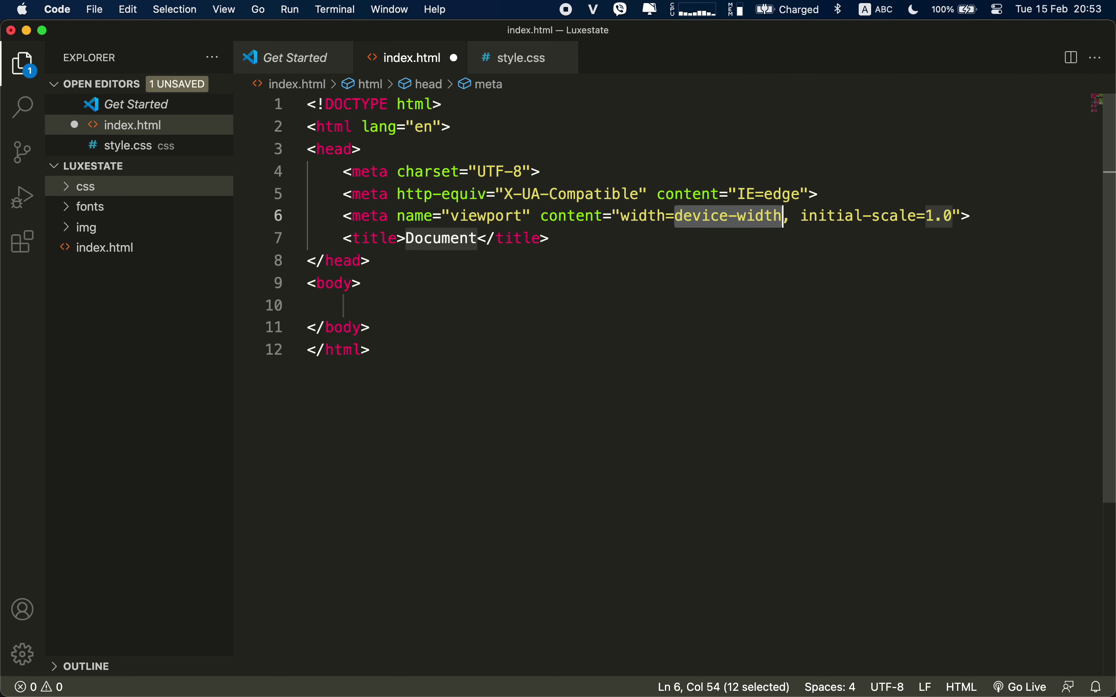
{"action": "left_click", "coordinate": [414, 279]}
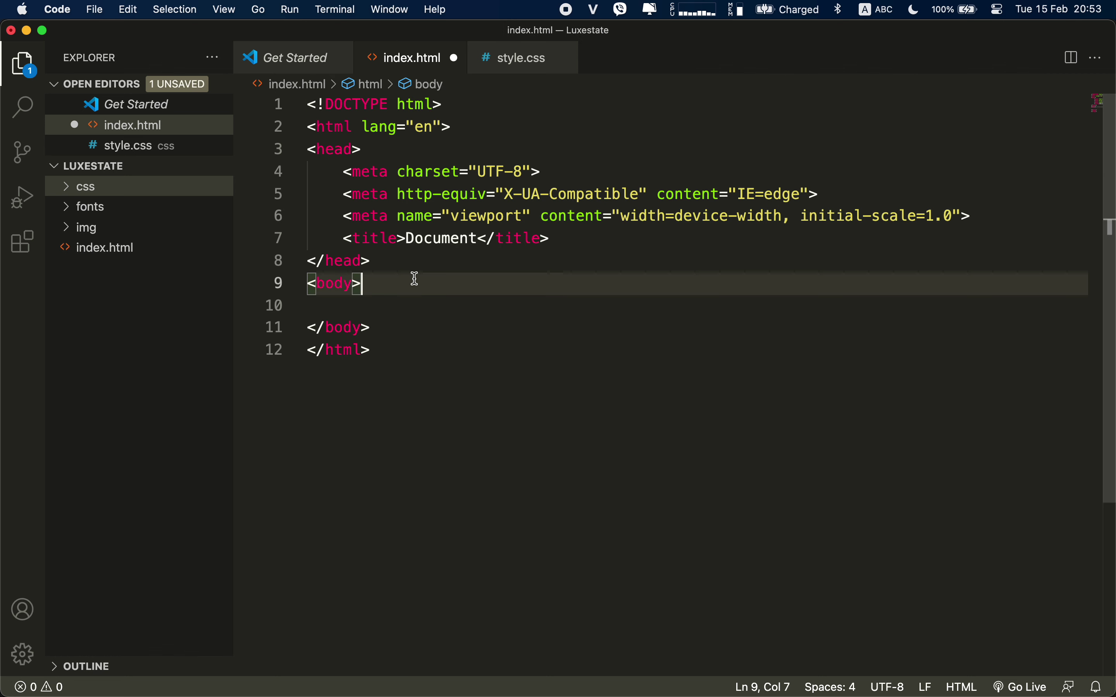
{"action": "key", "text": "super+s"}
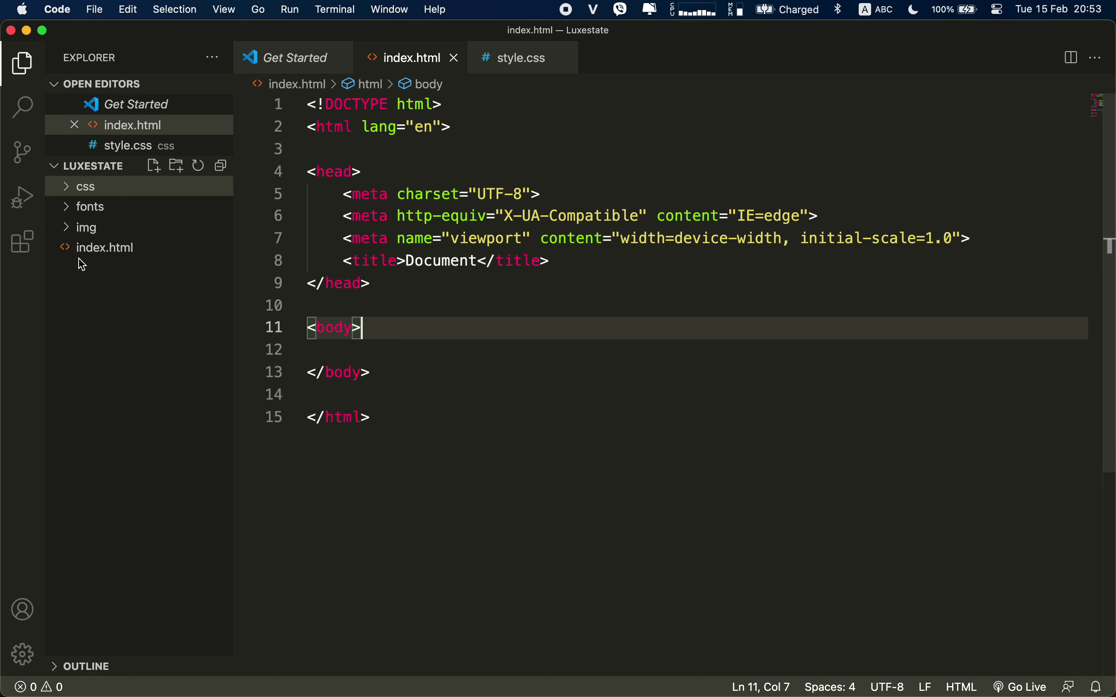
{"action": "left_click", "coordinate": [113, 256]}
Step: Look over index.html's context menu, the Manage menu and the Search panel
{"action": "right_click", "coordinate": [114, 257]}
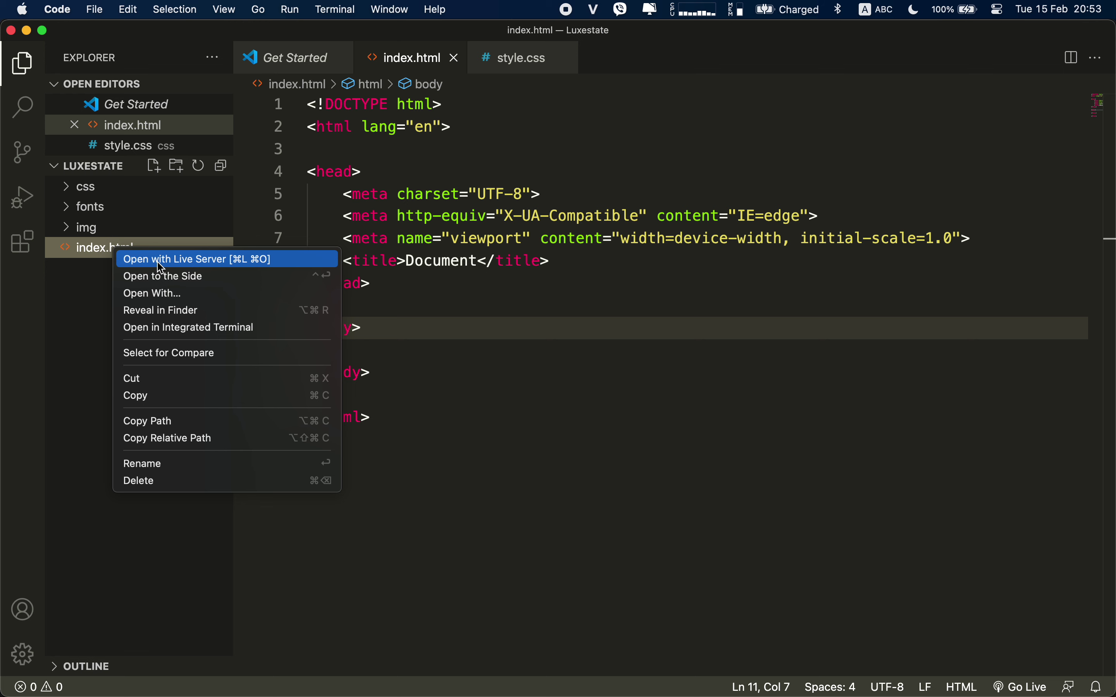
{"action": "key", "text": "Escape"}
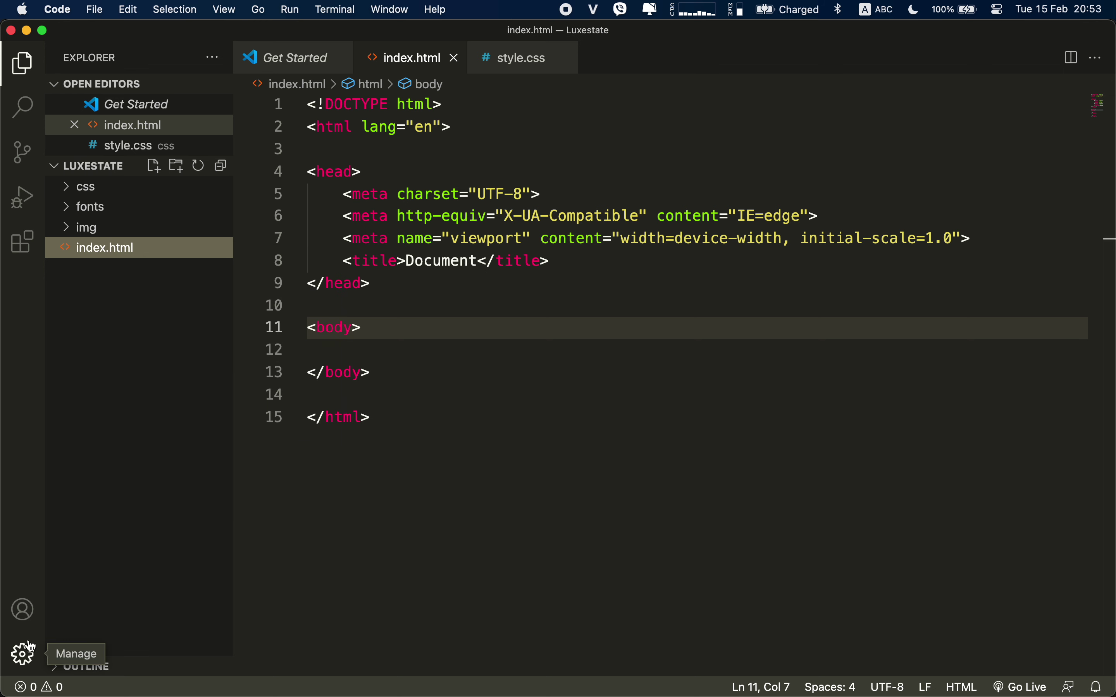
{"action": "left_click", "coordinate": [23, 654]}
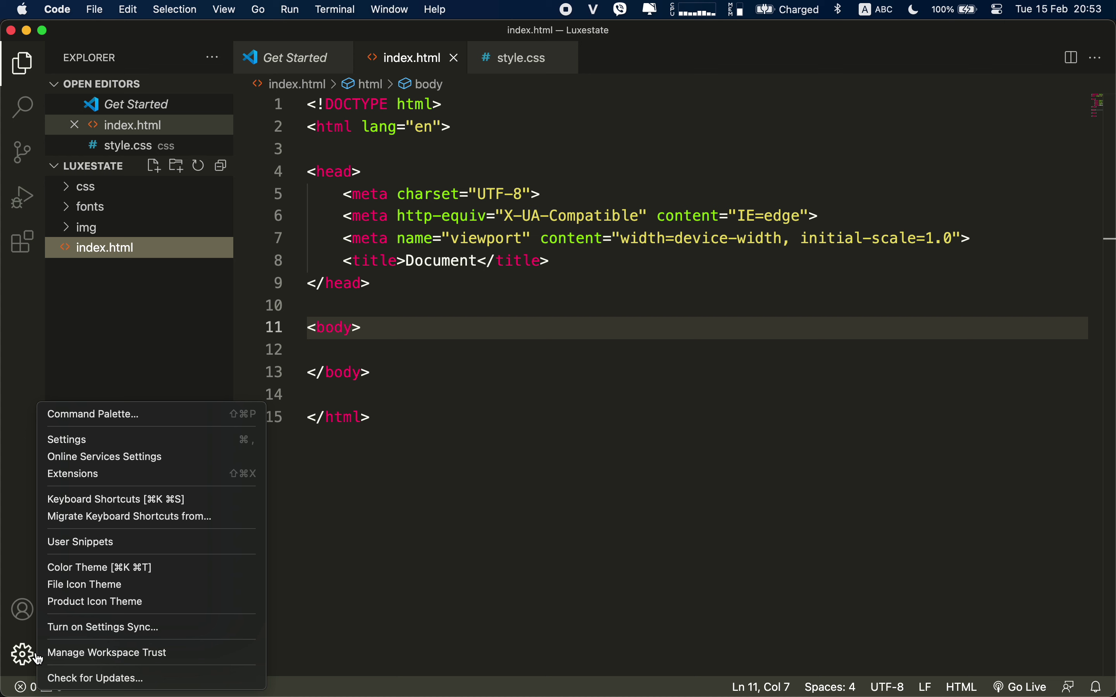
{"action": "left_click", "coordinate": [38, 659]}
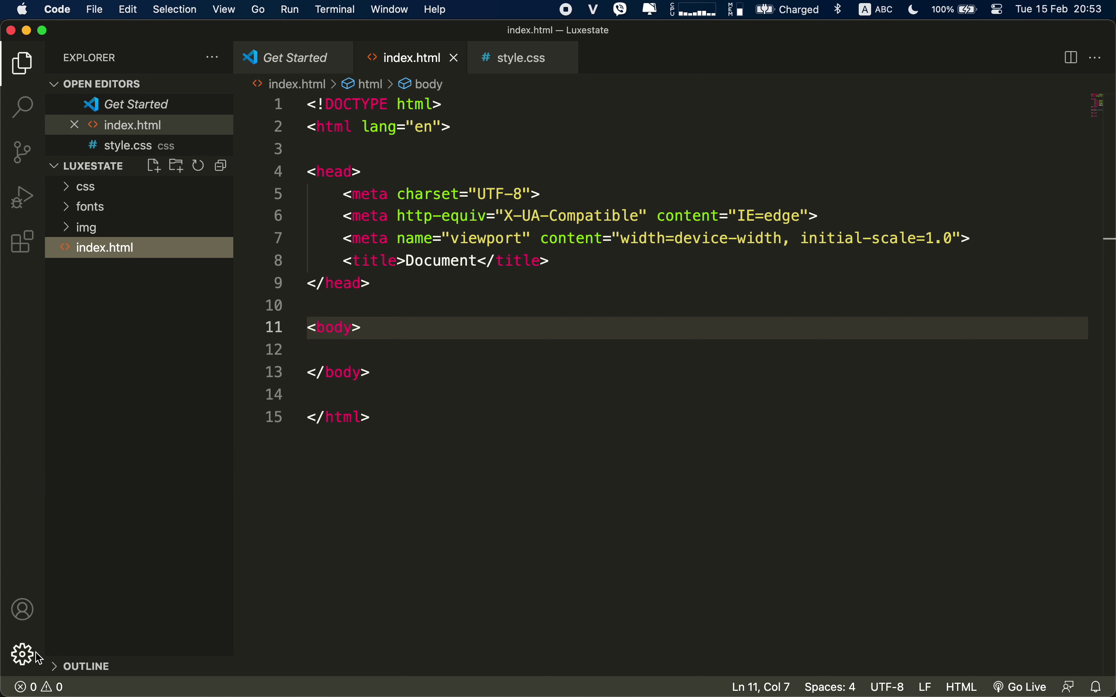
{"action": "left_click", "coordinate": [24, 118]}
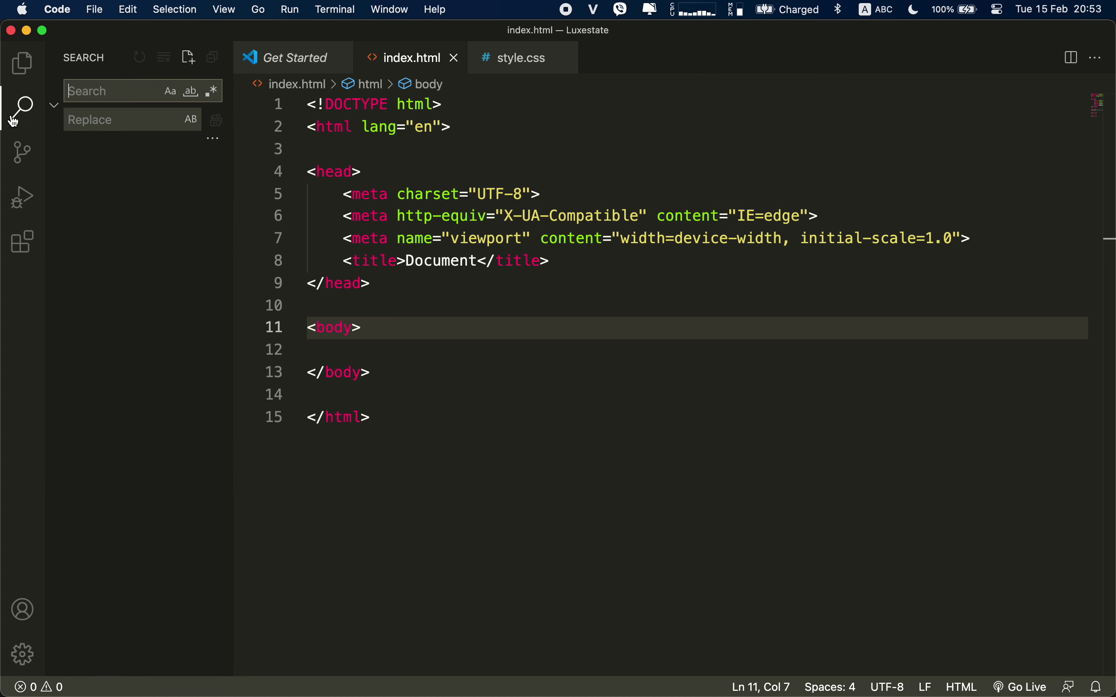
Step: Search the extensions for 'live server', view the Live Server extension's details, then clear the search
{"action": "left_click", "coordinate": [22, 242]}
{"action": "left_click", "coordinate": [109, 98]}
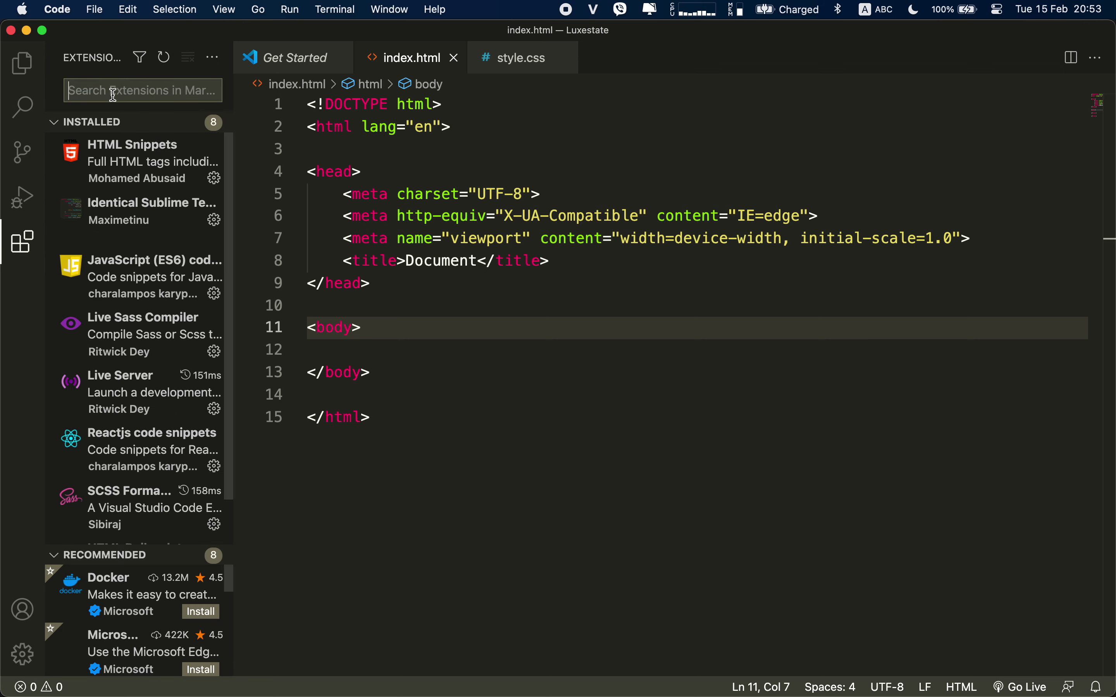
{"action": "type", "text": "live"}
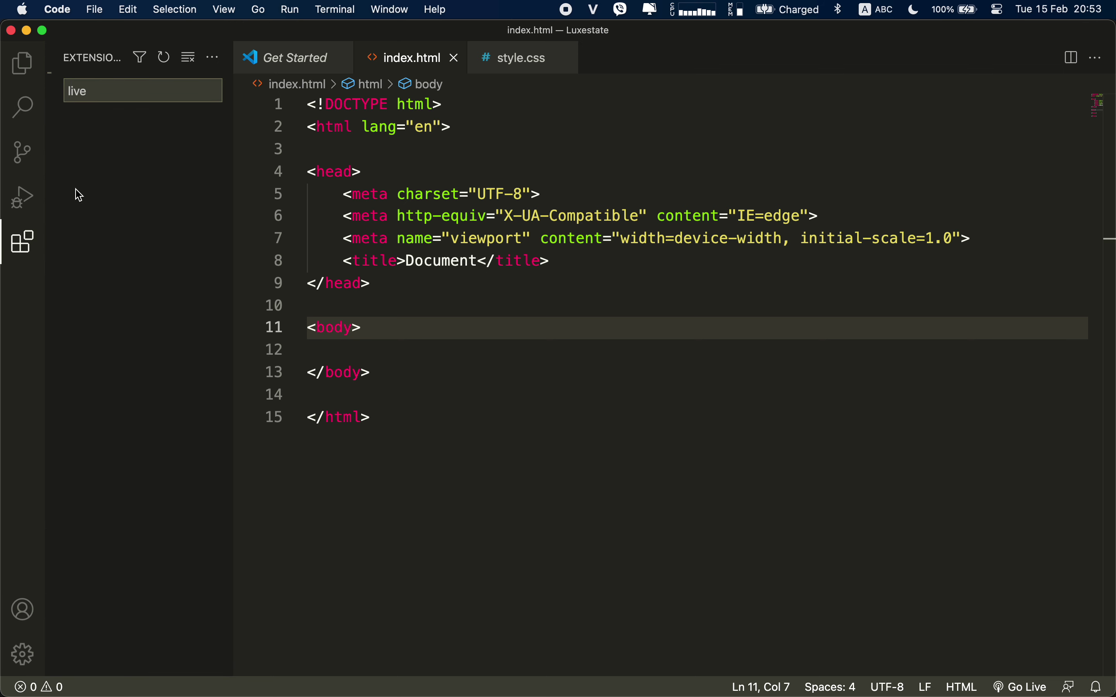
{"action": "type", "text": " server"}
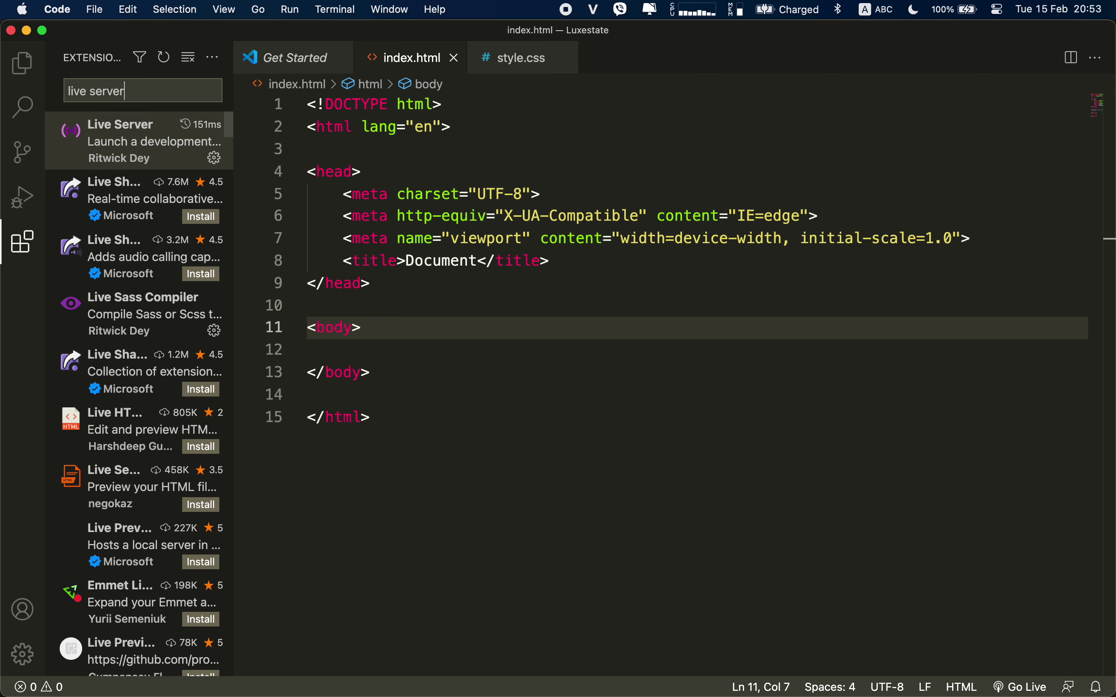
{"action": "left_click", "coordinate": [117, 142]}
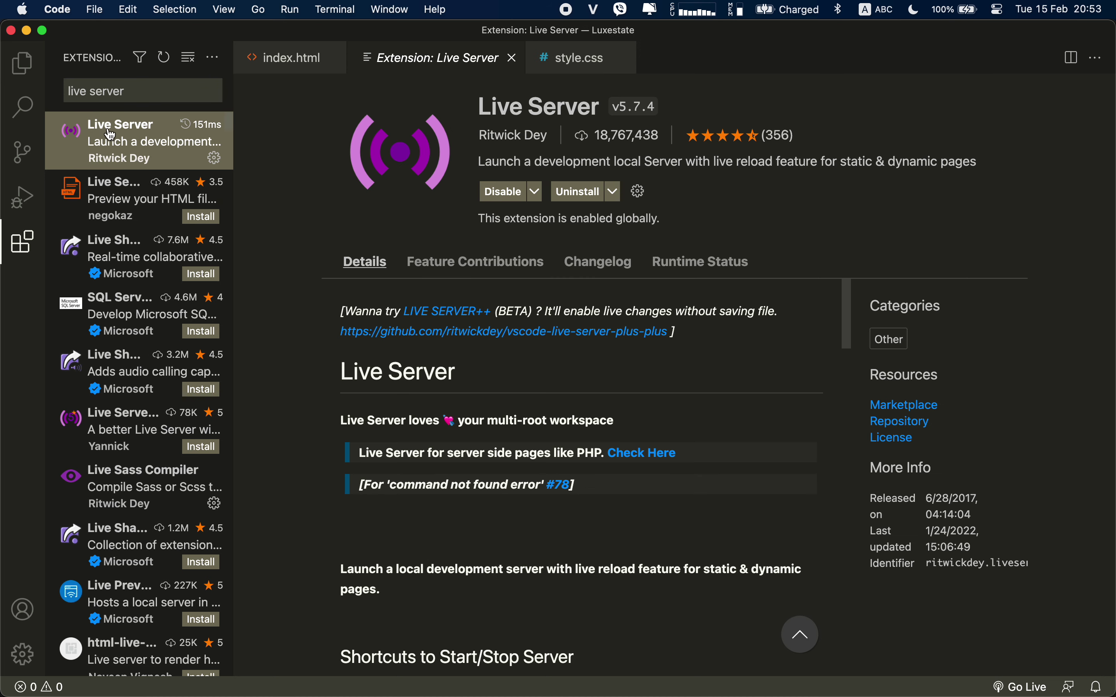
{"action": "left_click", "coordinate": [147, 90]}
{"action": "key", "text": "super+a"}
{"action": "key", "text": "BackSpace"}
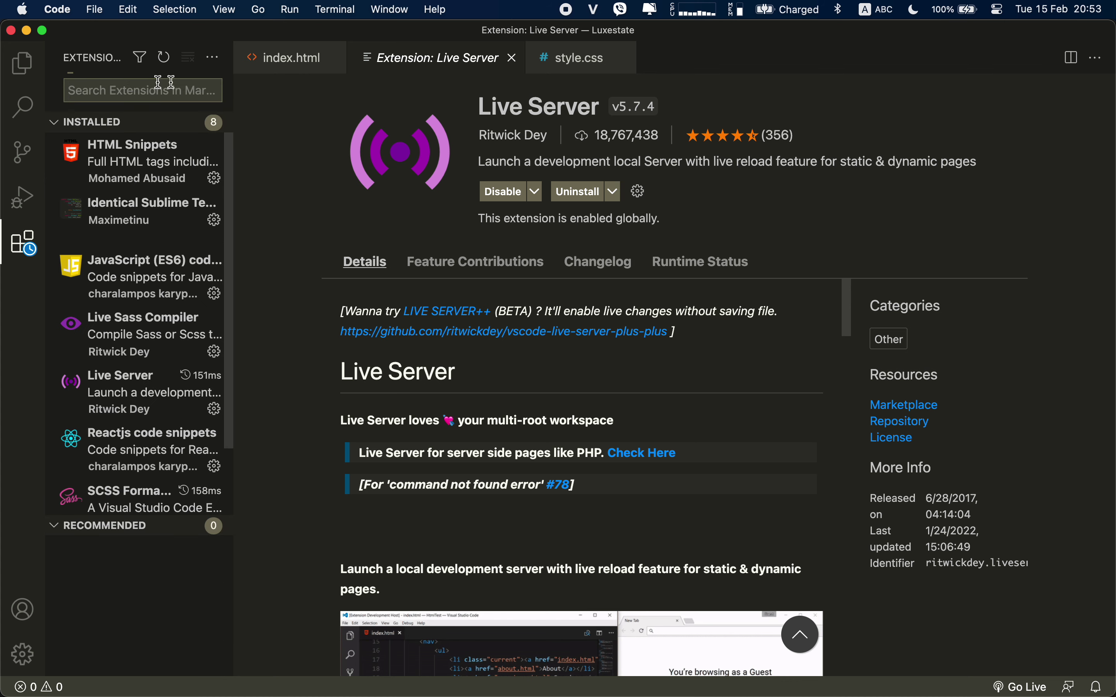
{"action": "left_click", "coordinate": [31, 81]}
{"action": "left_click", "coordinate": [107, 247]}
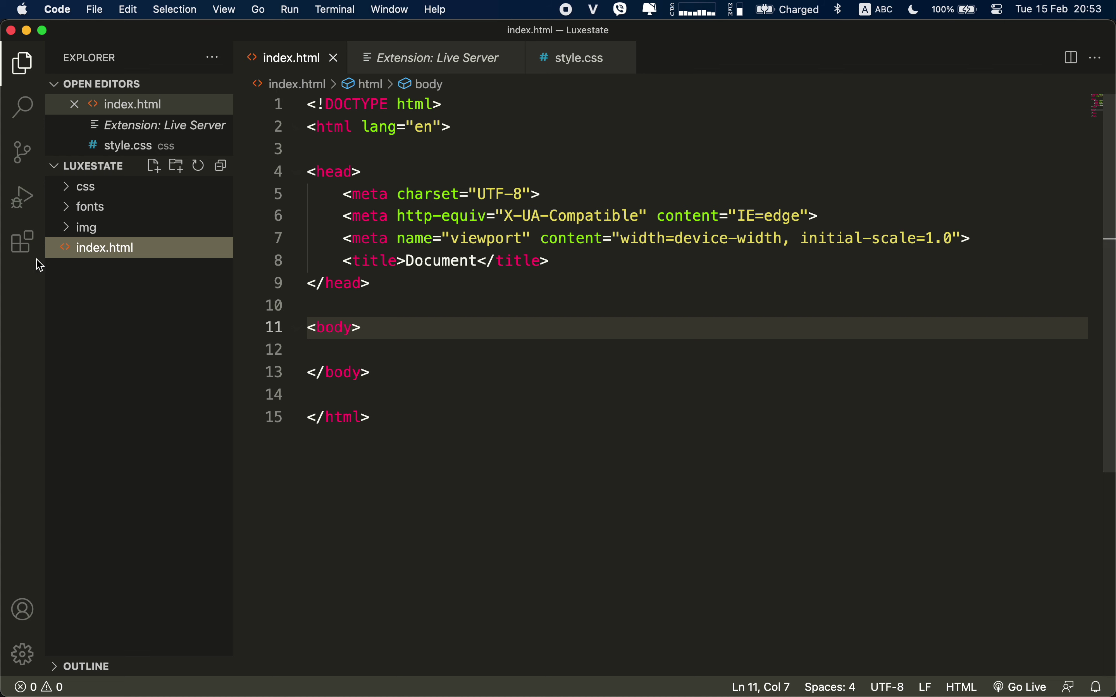
{"action": "left_click", "coordinate": [20, 242]}
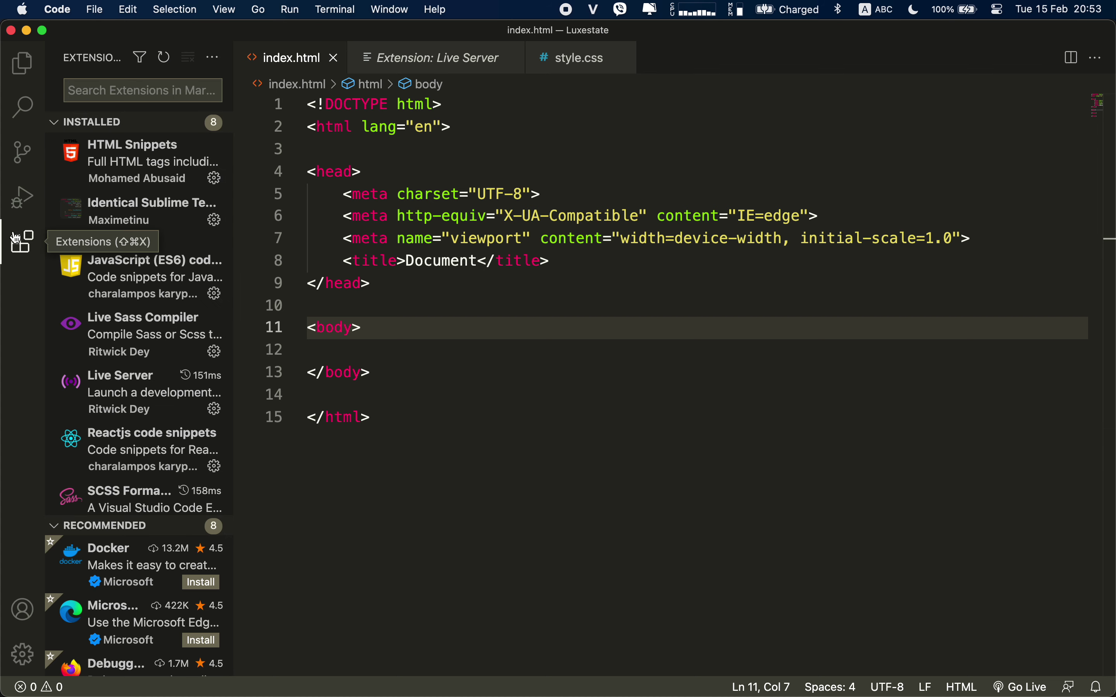
Step: Replace all of index.html's code with a freshly expanded html:5 boilerplate
{"action": "left_click", "coordinate": [484, 313]}
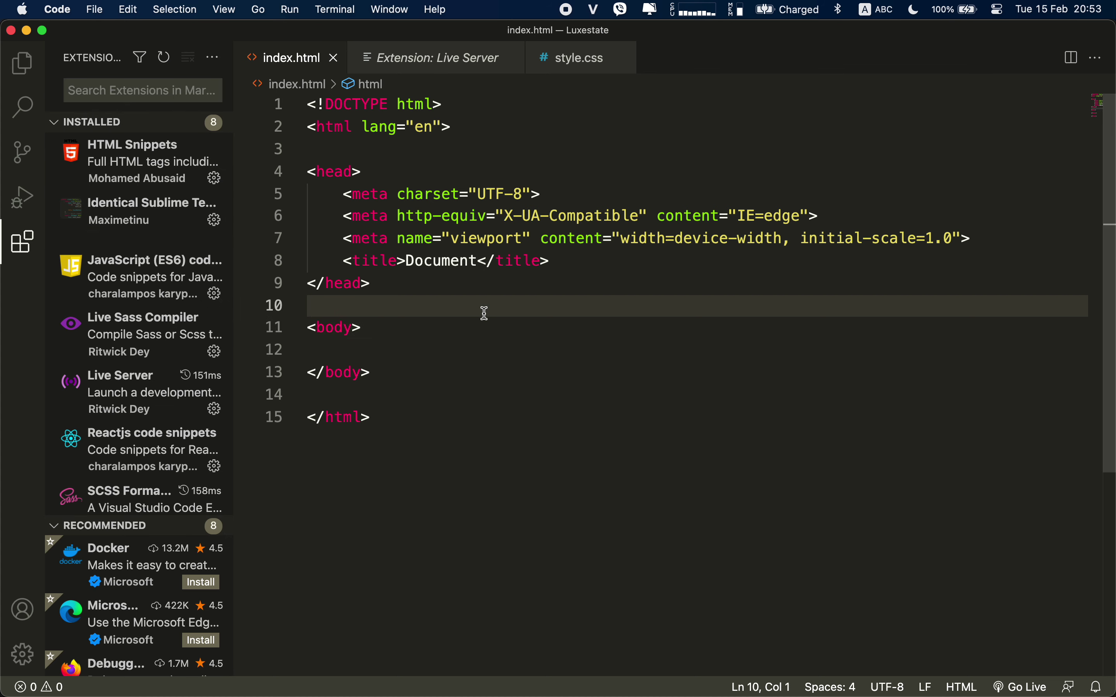
{"action": "key", "text": "super+a"}
{"action": "key", "text": "BackSpace"}
{"action": "type", "text": "html"}
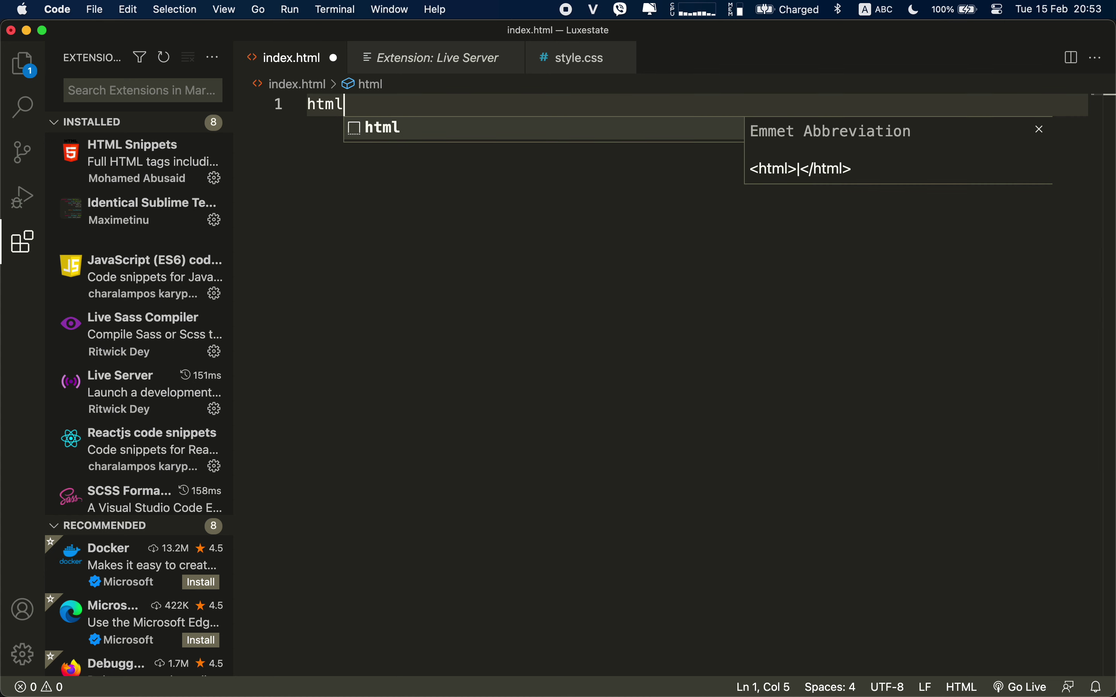
{"action": "type", "text": ":5"}
{"action": "key", "text": "Return"}
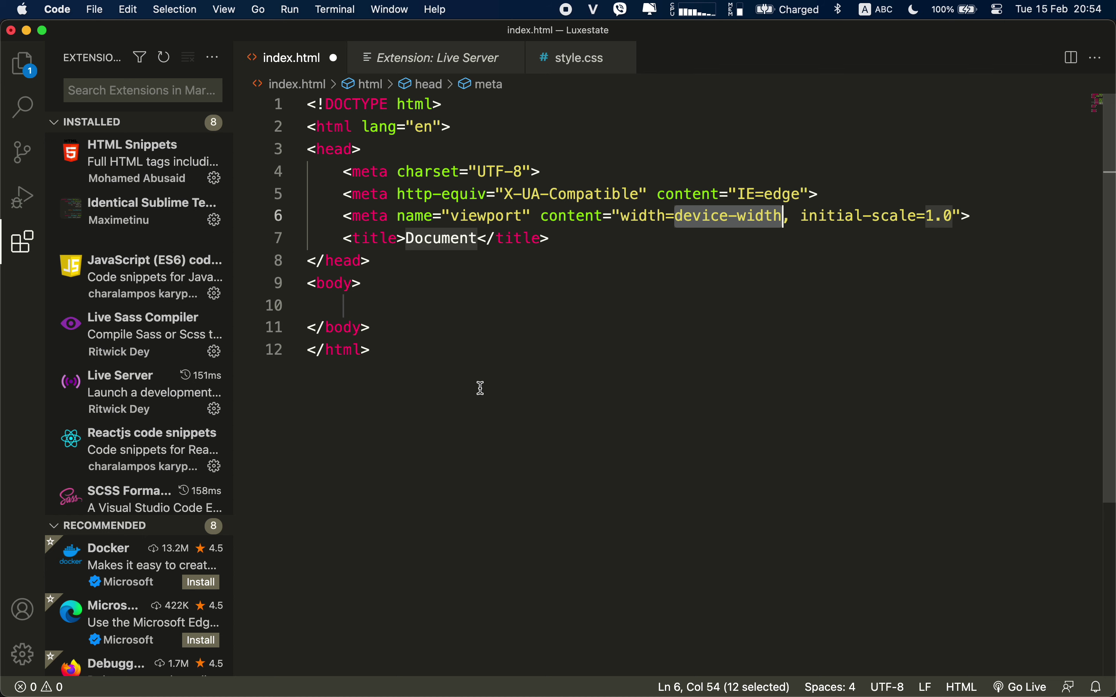
Step: Hide the Extensions sidebar and look over the boilerplate's title, body and DOCTYPE lines
{"action": "left_click", "coordinate": [26, 245]}
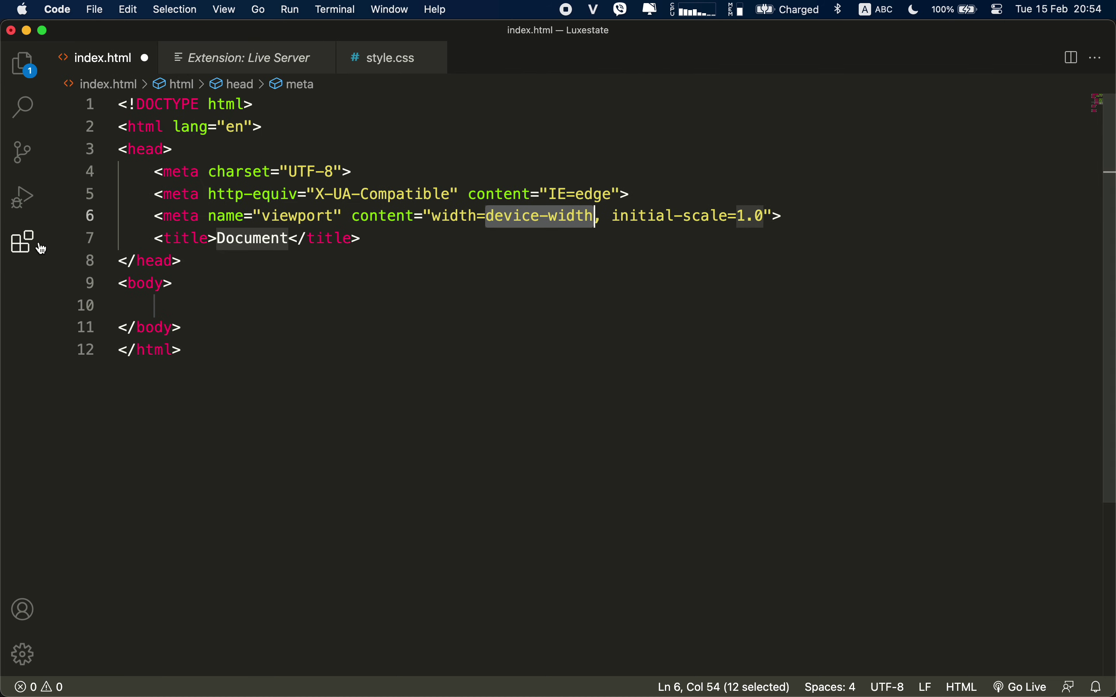
{"action": "left_click", "coordinate": [419, 239]}
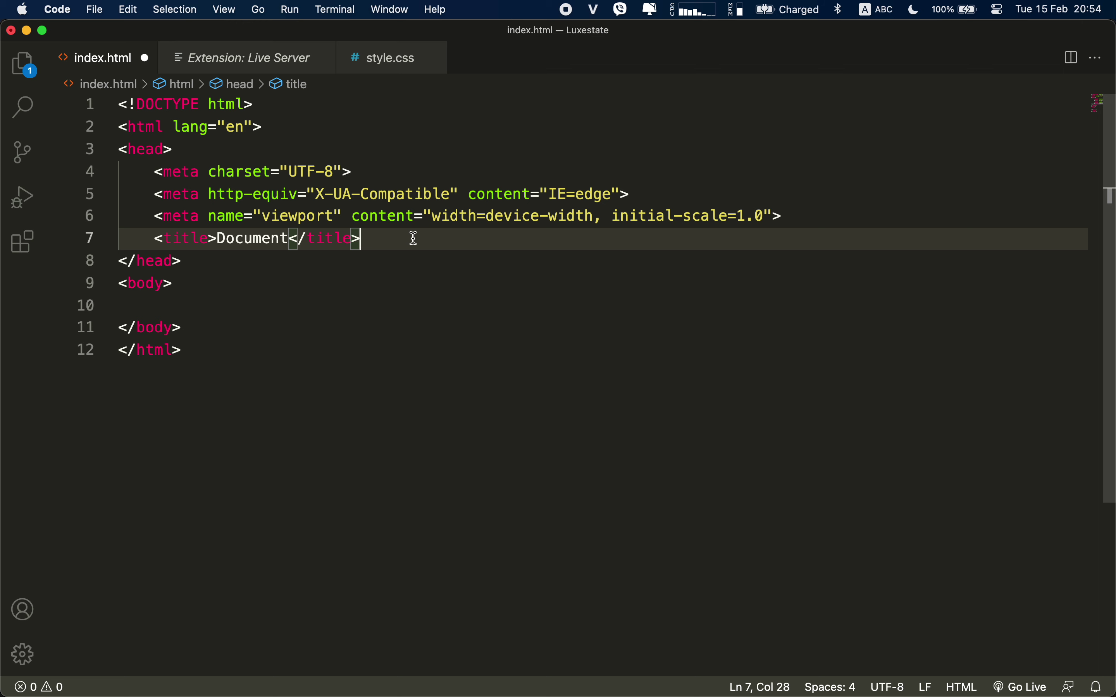
{"action": "double_click", "coordinate": [288, 239]}
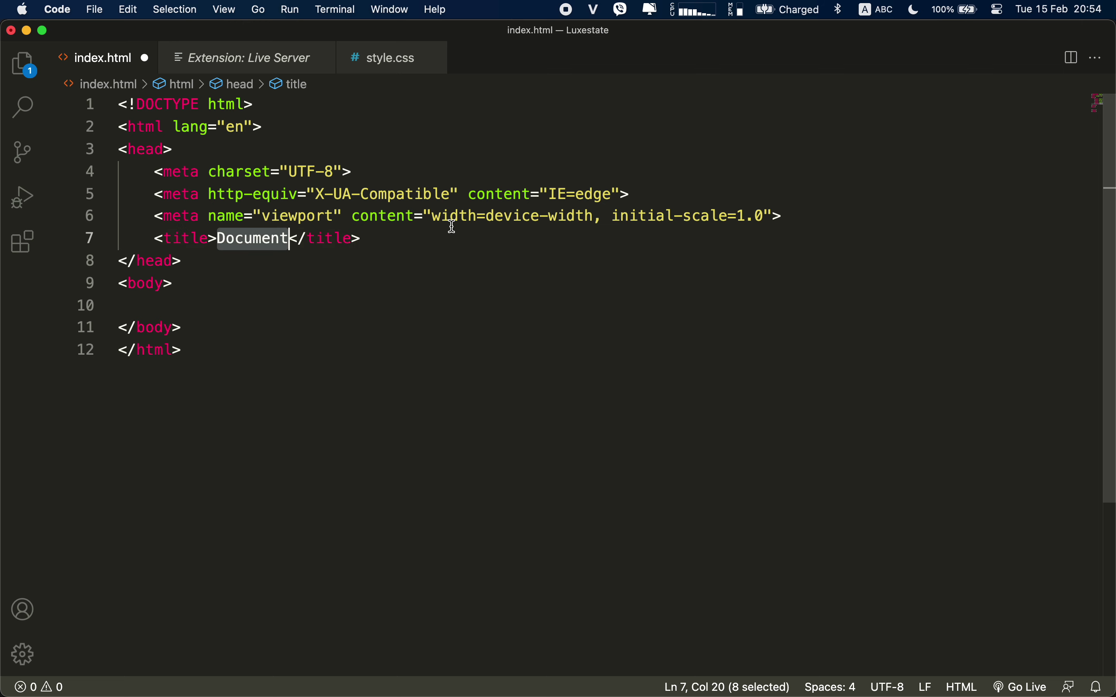
{"action": "left_click", "coordinate": [311, 291]}
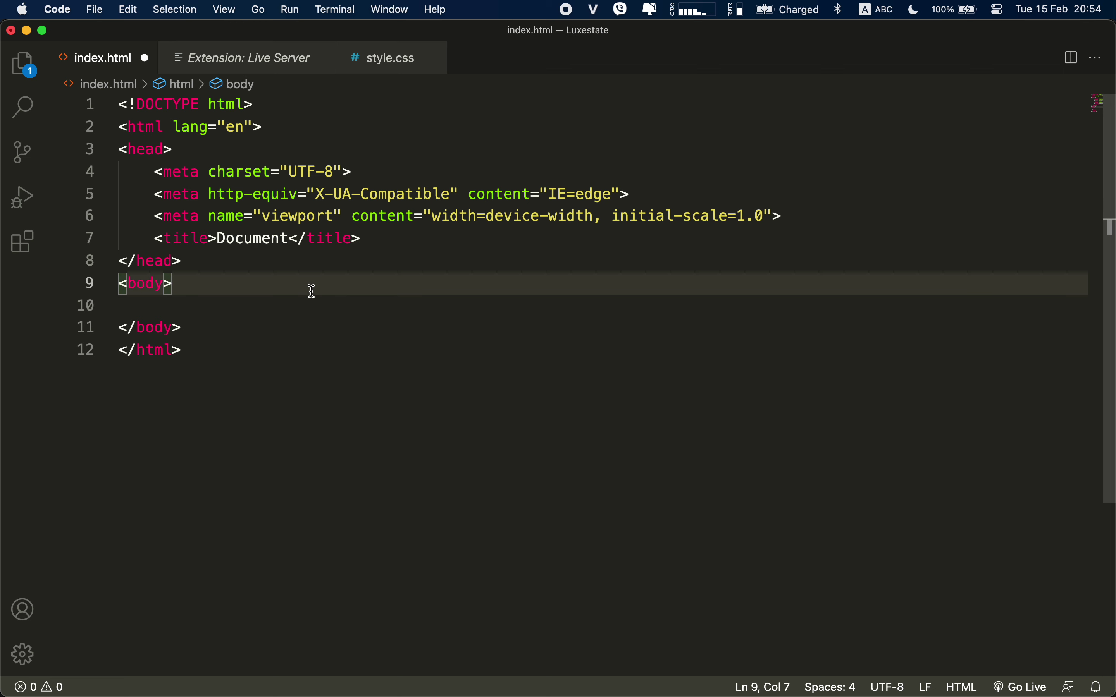
{"action": "left_click_drag", "start_coordinate": [257, 105], "coordinate": [50, 113]}
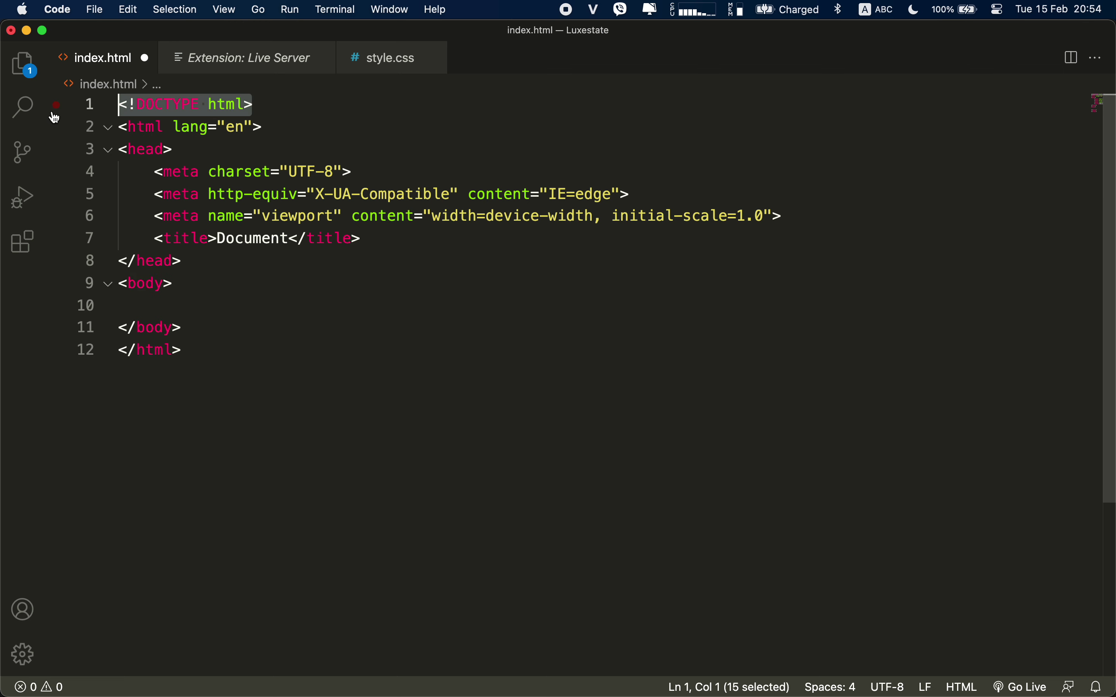
Step: Inspect the opening html tag, its lang attribute and the head tag
{"action": "left_click", "coordinate": [237, 140]}
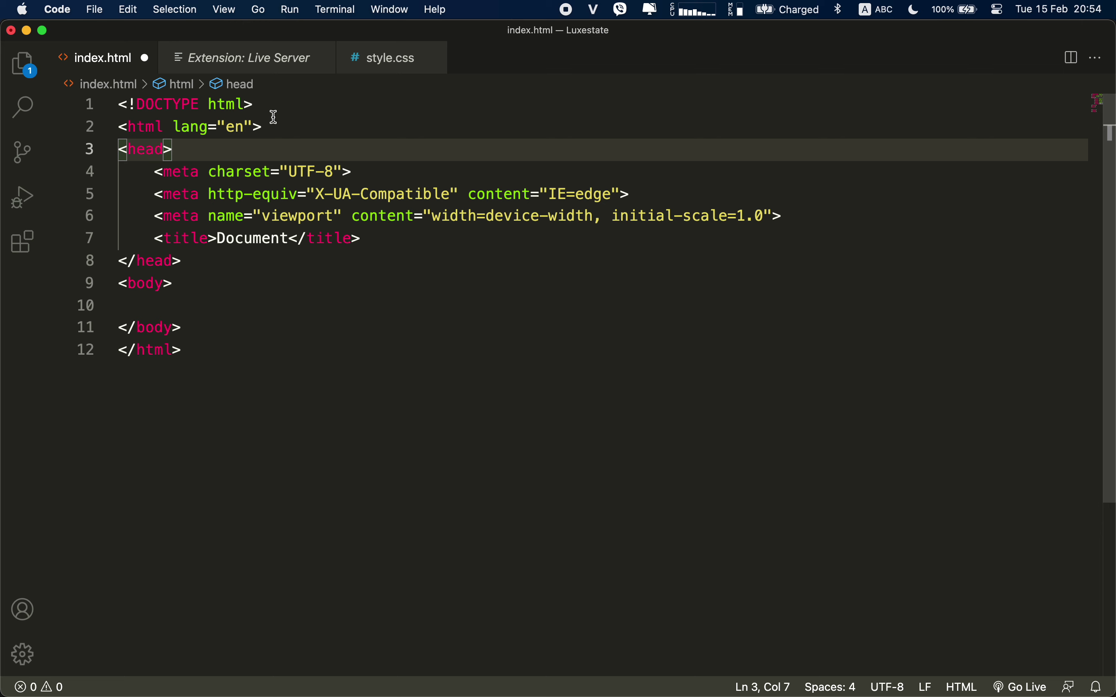
{"action": "left_click", "coordinate": [289, 125]}
{"action": "left_click_drag", "start_coordinate": [289, 126], "coordinate": [114, 126]}
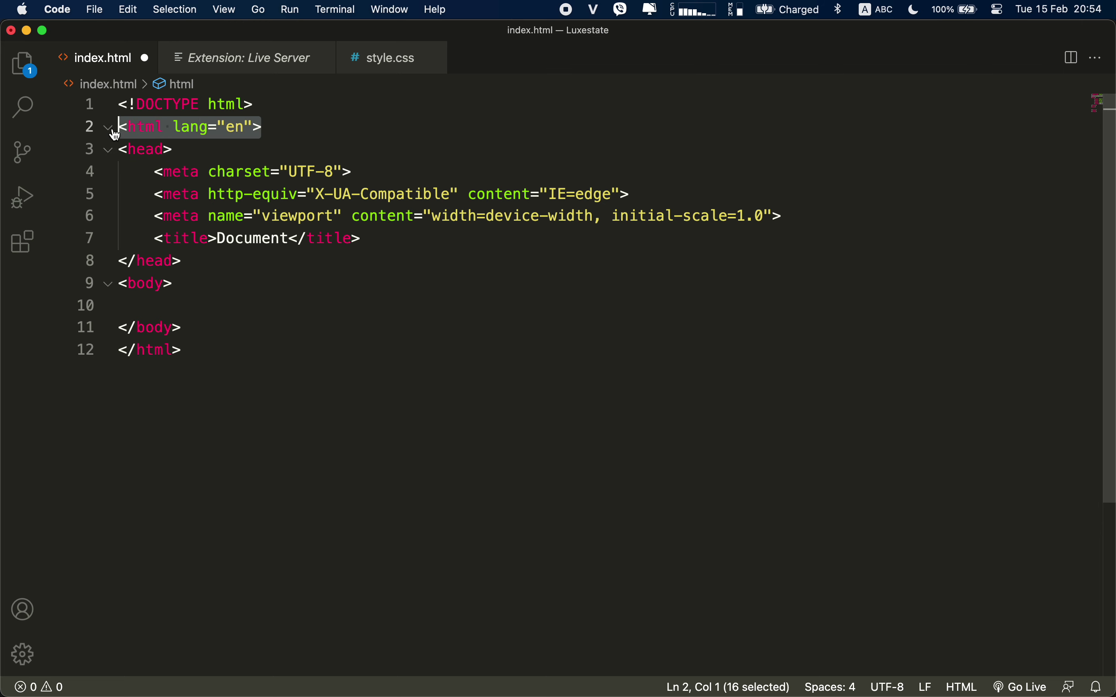
{"action": "double_click", "coordinate": [174, 126]}
{"action": "left_click", "coordinate": [255, 126]}
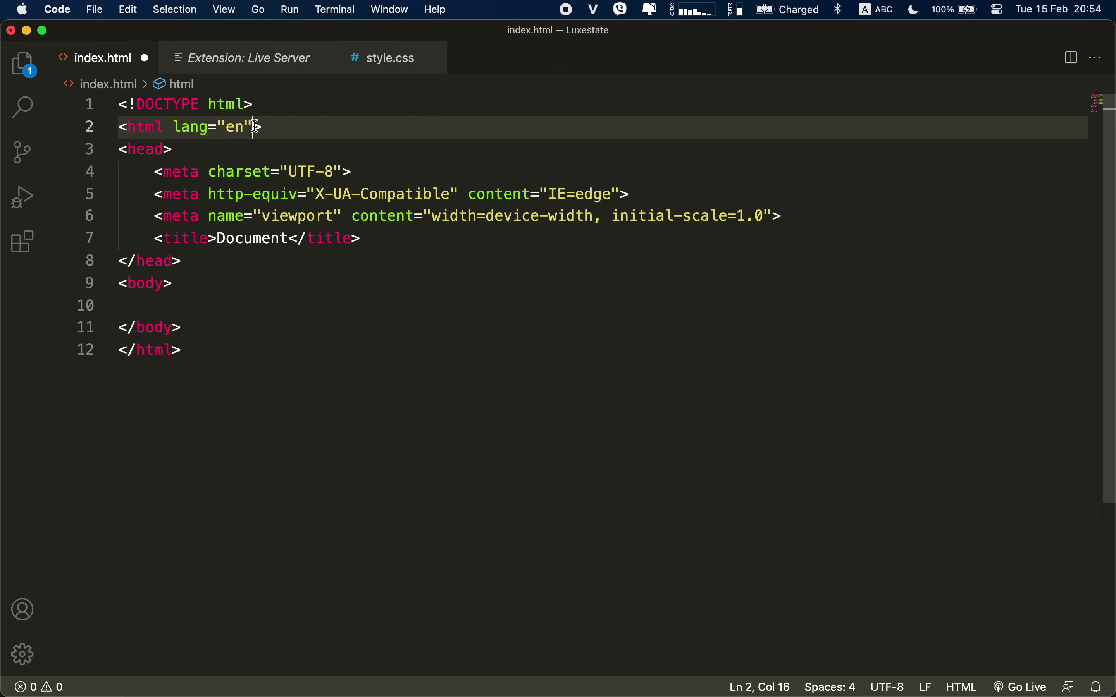
{"action": "double_click", "coordinate": [142, 127]}
{"action": "left_click", "coordinate": [201, 144]}
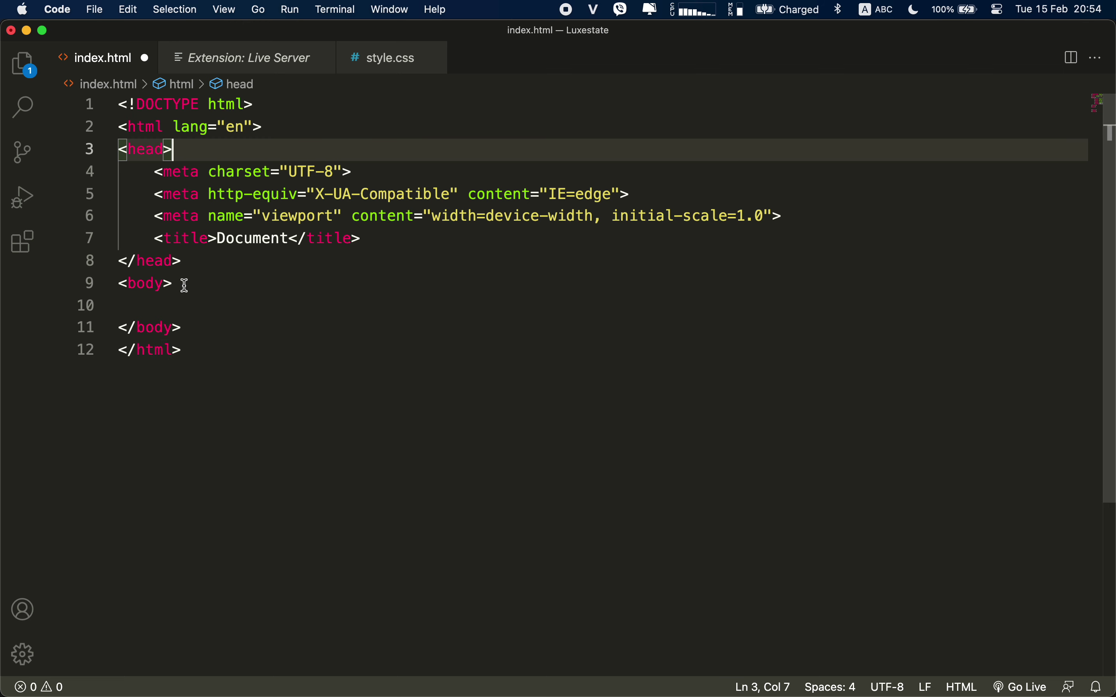
Step: Indent the head block and the body block one level each
{"action": "left_click_drag", "start_coordinate": [193, 266], "coordinate": [88, 150]}
{"action": "key", "text": "Tab"}
{"action": "left_click", "coordinate": [199, 261]}
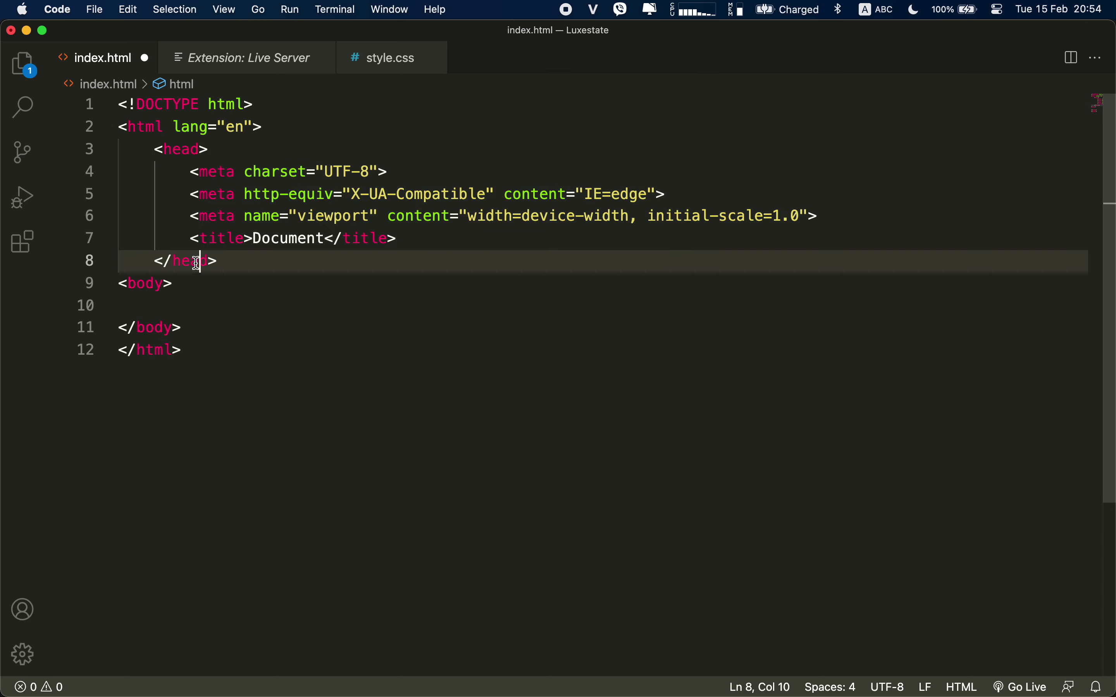
{"action": "left_click_drag", "start_coordinate": [186, 327], "coordinate": [85, 299]}
{"action": "key", "text": "Tab"}
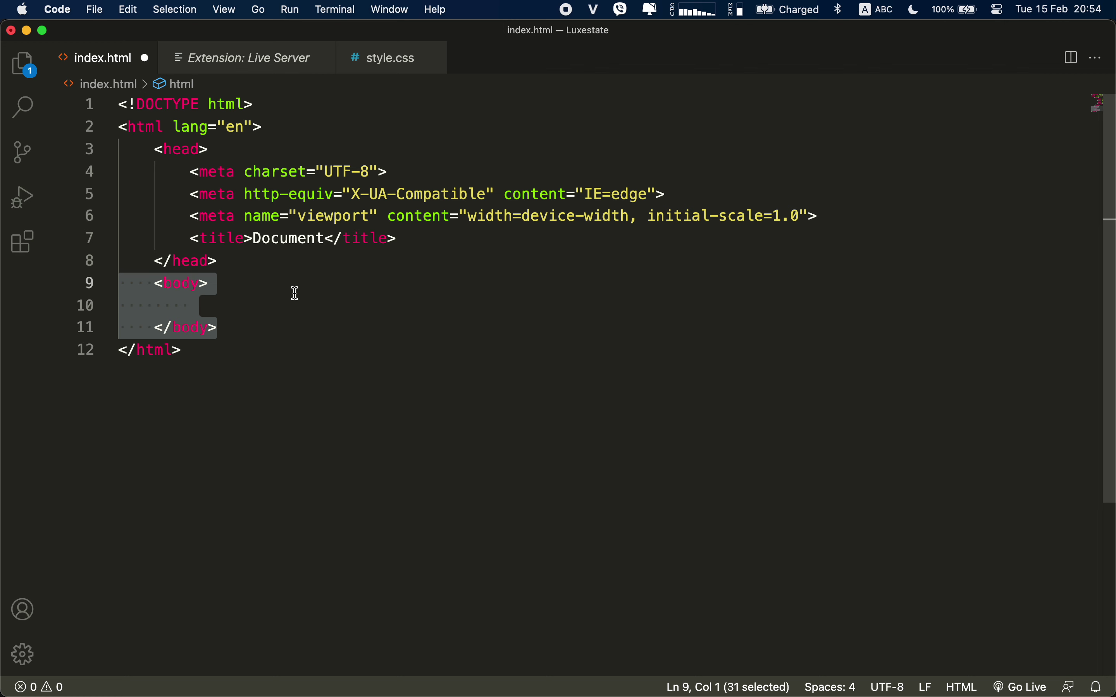
{"action": "left_click", "coordinate": [293, 293]}
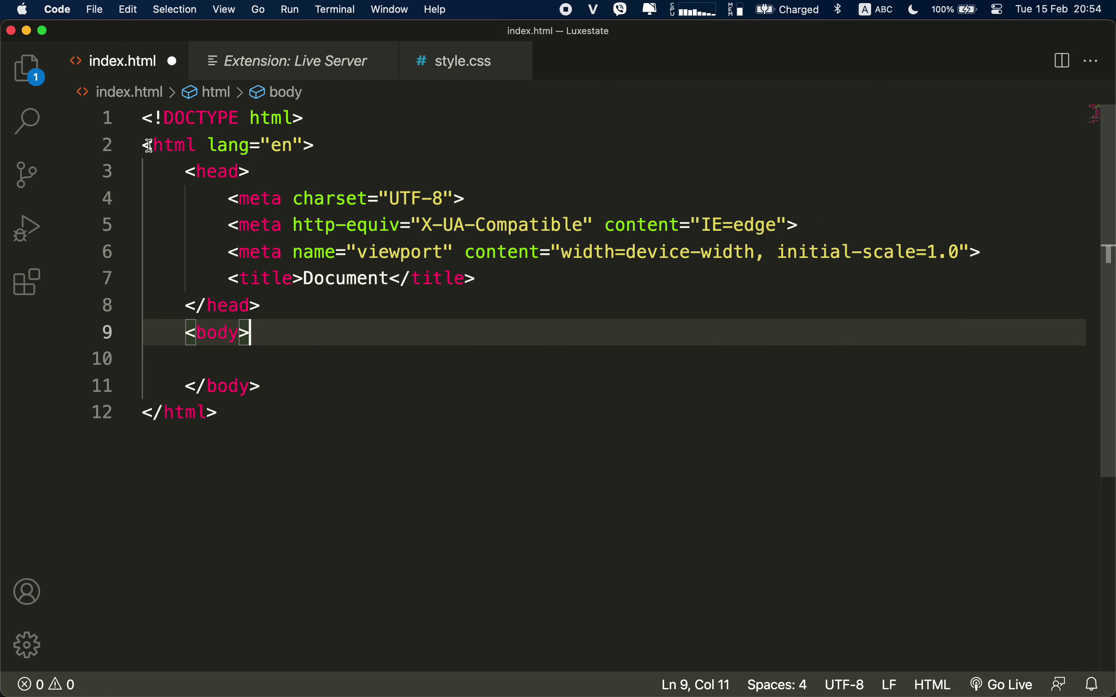
Step: Insert blank lines after the closing head tag to separate head from body
{"action": "left_click_drag", "start_coordinate": [144, 146], "coordinate": [331, 147]}
{"action": "left_click", "coordinate": [261, 434]}
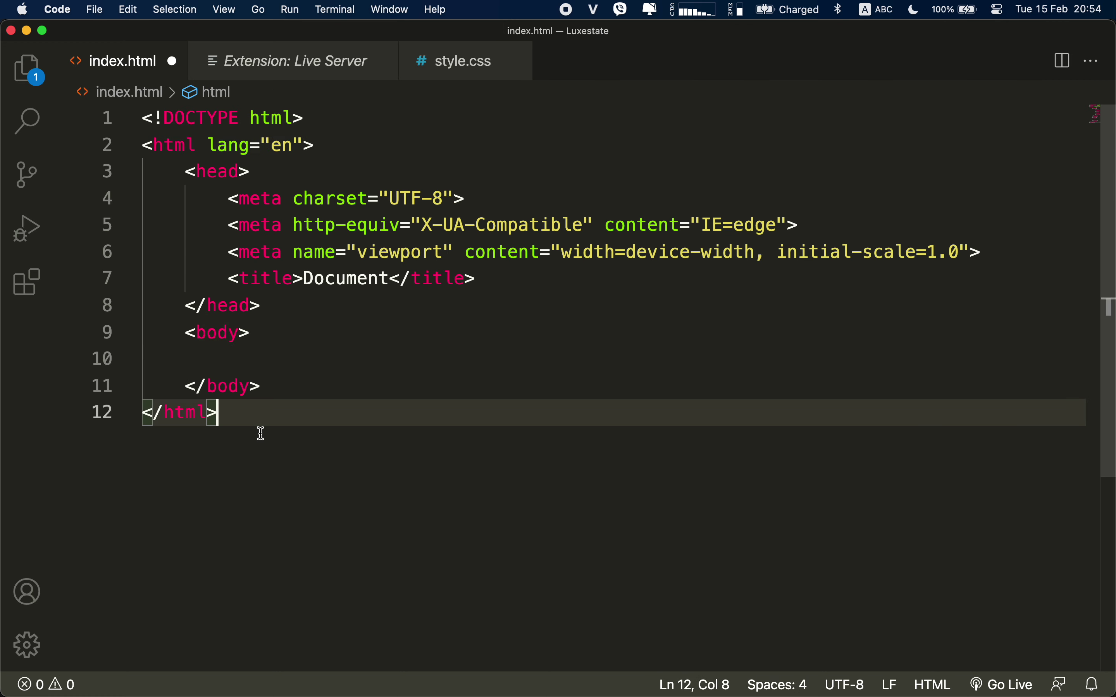
{"action": "left_click_drag", "start_coordinate": [180, 171], "coordinate": [311, 304]}
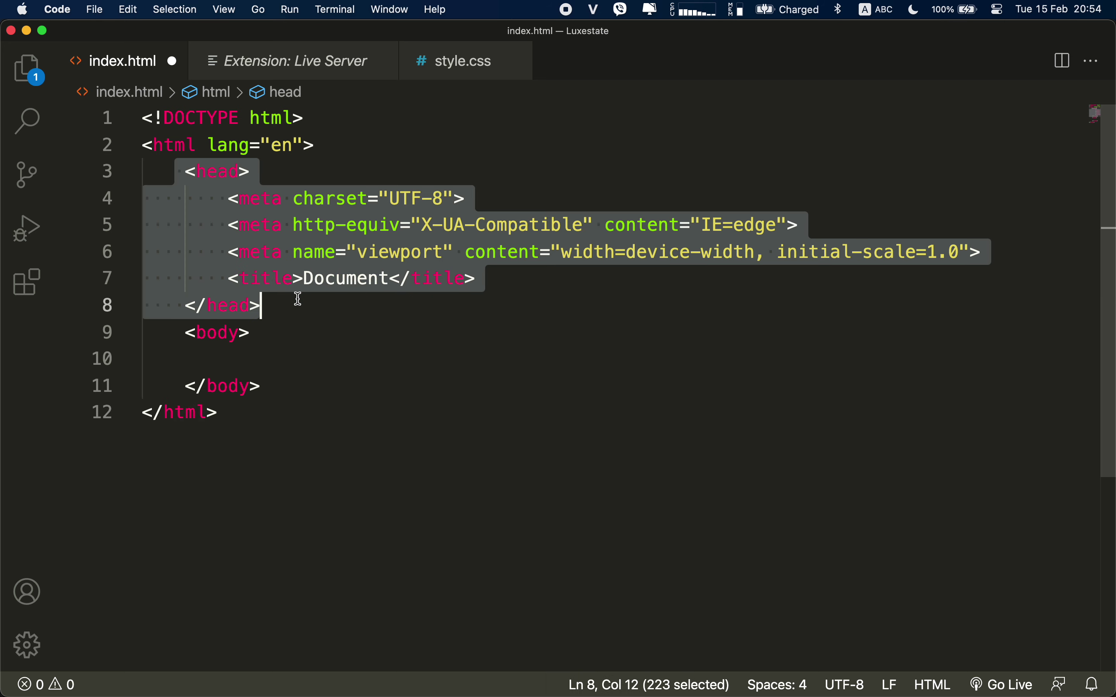
{"action": "left_click", "coordinate": [311, 304]}
{"action": "key", "text": "Return"}
{"action": "key", "text": "Return"}
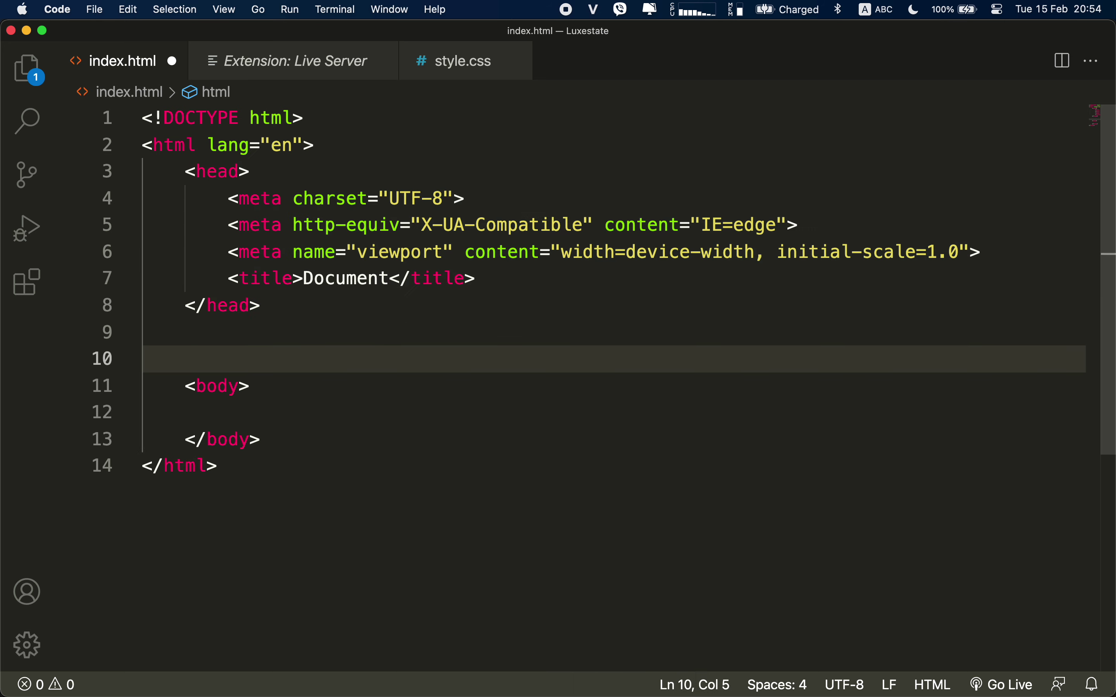
{"action": "left_click_drag", "start_coordinate": [191, 169], "coordinate": [251, 172]}
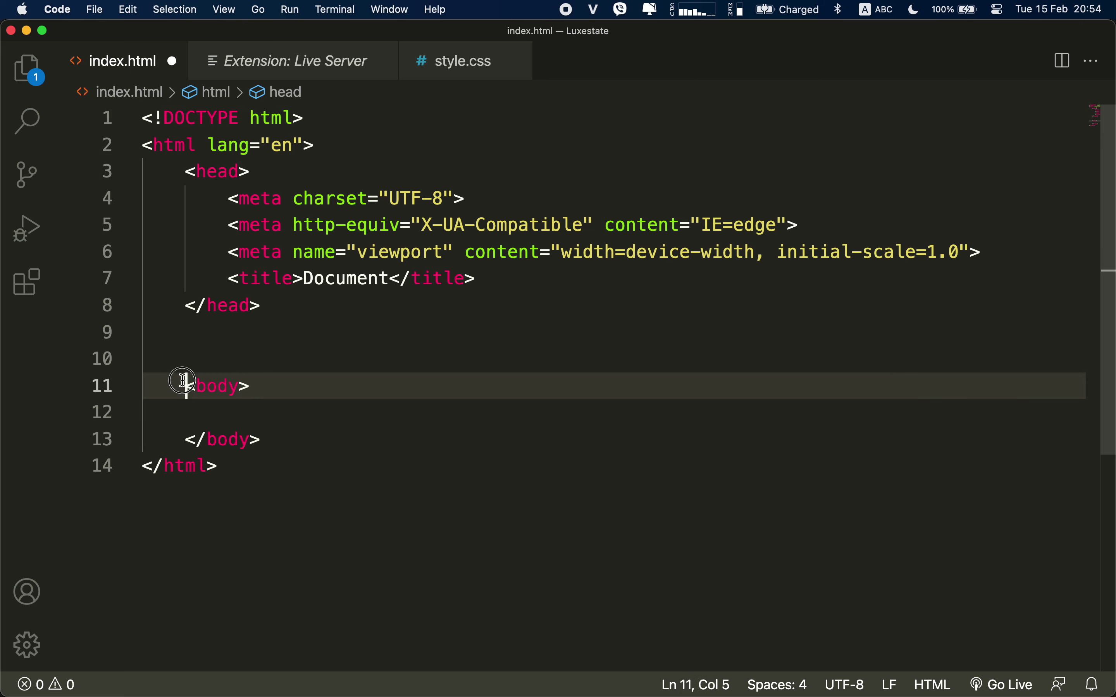
{"action": "left_click_drag", "start_coordinate": [184, 387], "coordinate": [263, 435]}
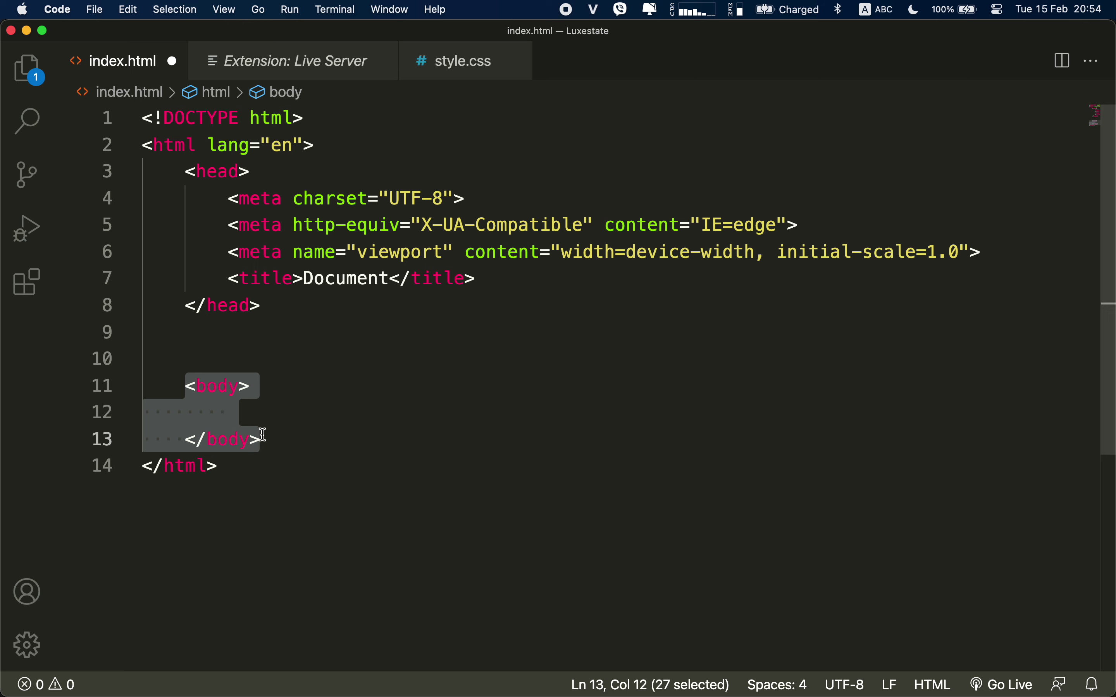
{"action": "left_click", "coordinate": [323, 388]}
{"action": "left_click", "coordinate": [323, 302]}
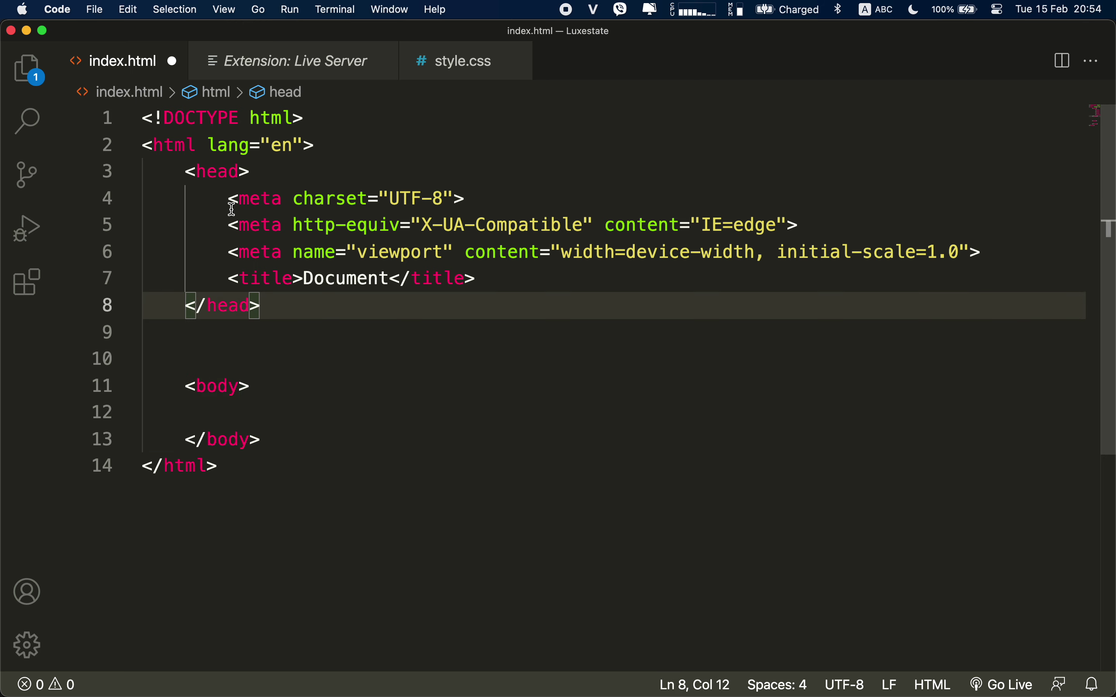
Step: Look over the charset, compatibility and viewport meta lines in the head
{"action": "left_click_drag", "start_coordinate": [230, 201], "coordinate": [466, 199]}
{"action": "left_click", "coordinate": [444, 200]}
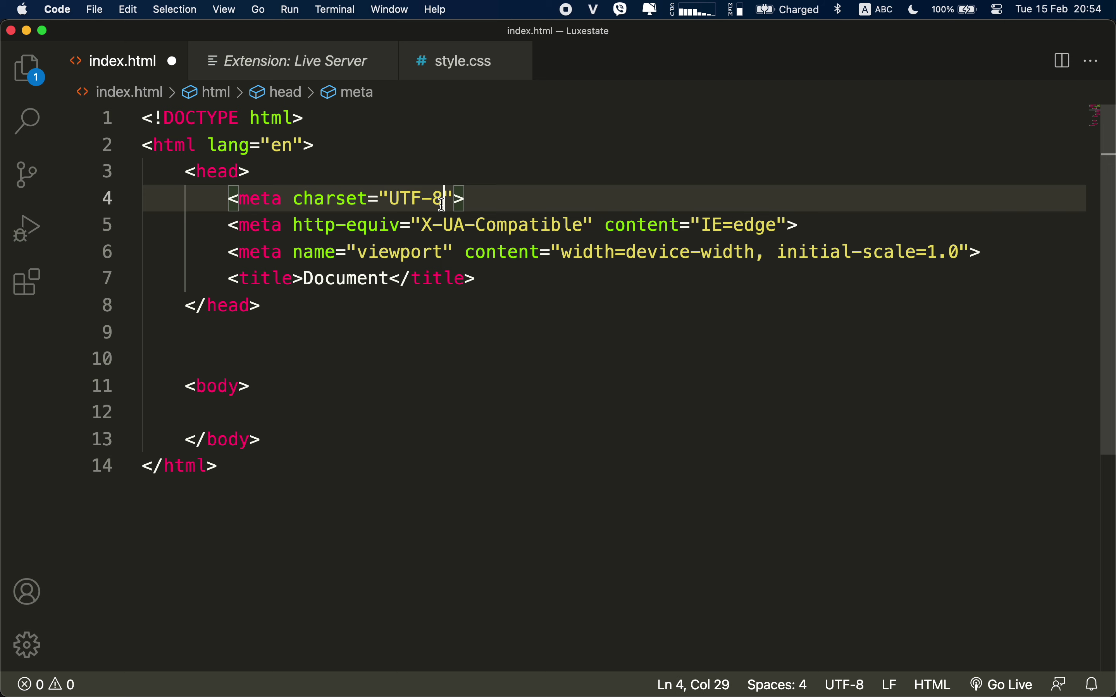
{"action": "left_click_drag", "start_coordinate": [232, 226], "coordinate": [510, 226]}
{"action": "left_click", "coordinate": [587, 252]}
{"action": "left_click_drag", "start_coordinate": [220, 226], "coordinate": [518, 226]}
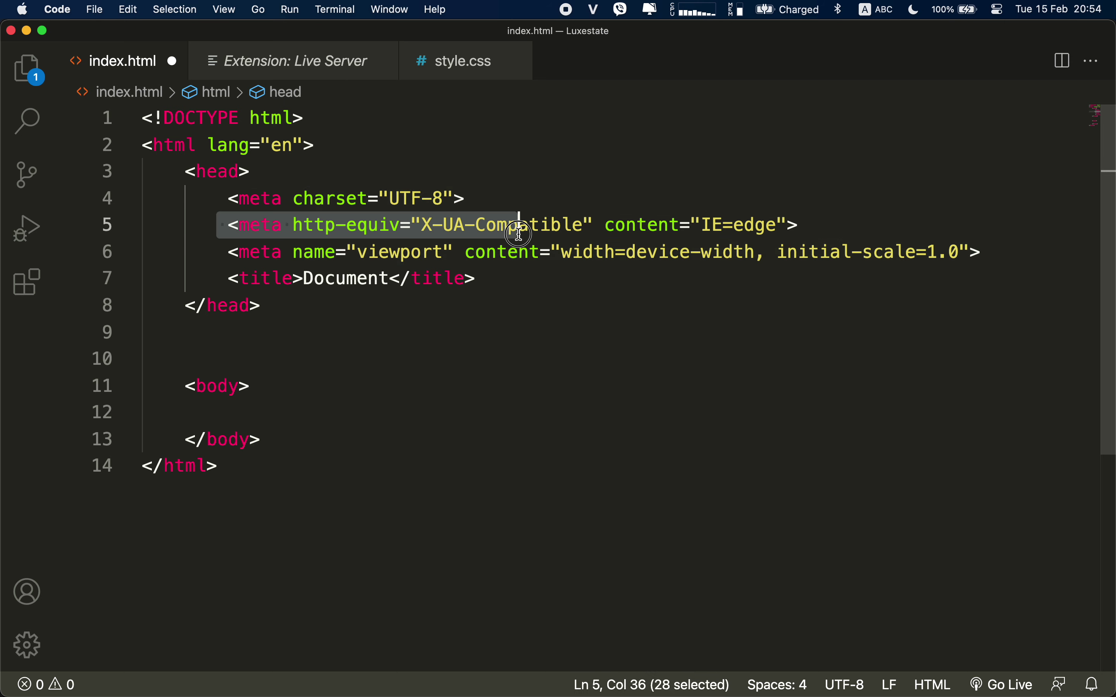
{"action": "left_click", "coordinate": [533, 276]}
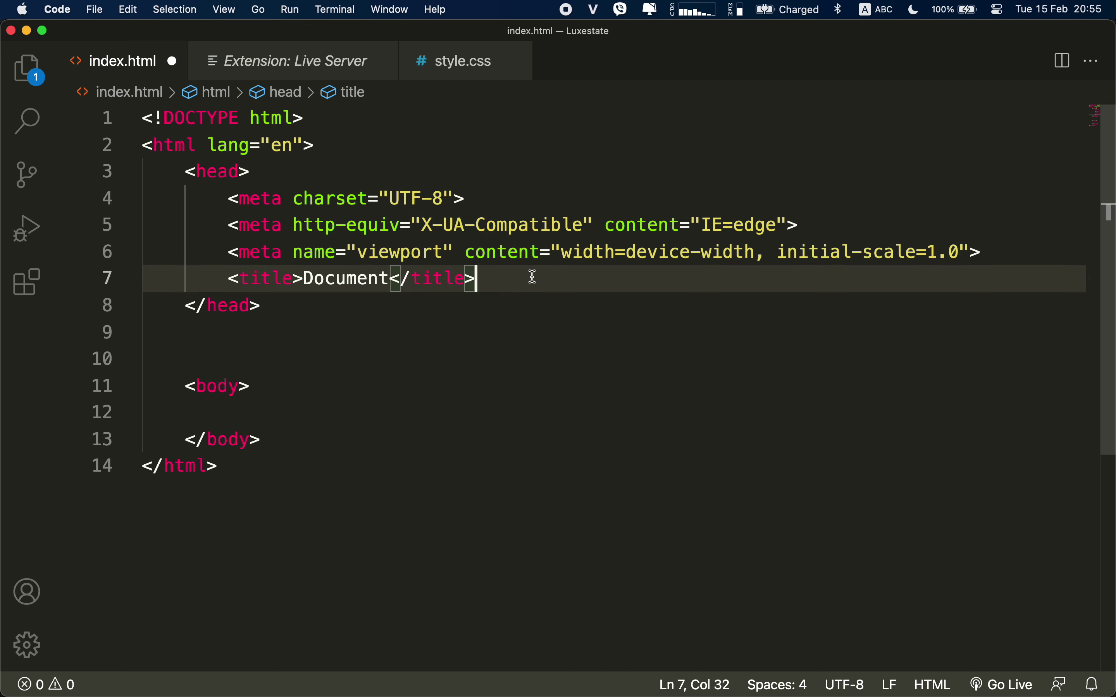
Step: Save and reformat index.html, then show the Explorer file list
{"action": "left_click_drag", "start_coordinate": [217, 252], "coordinate": [618, 274]}
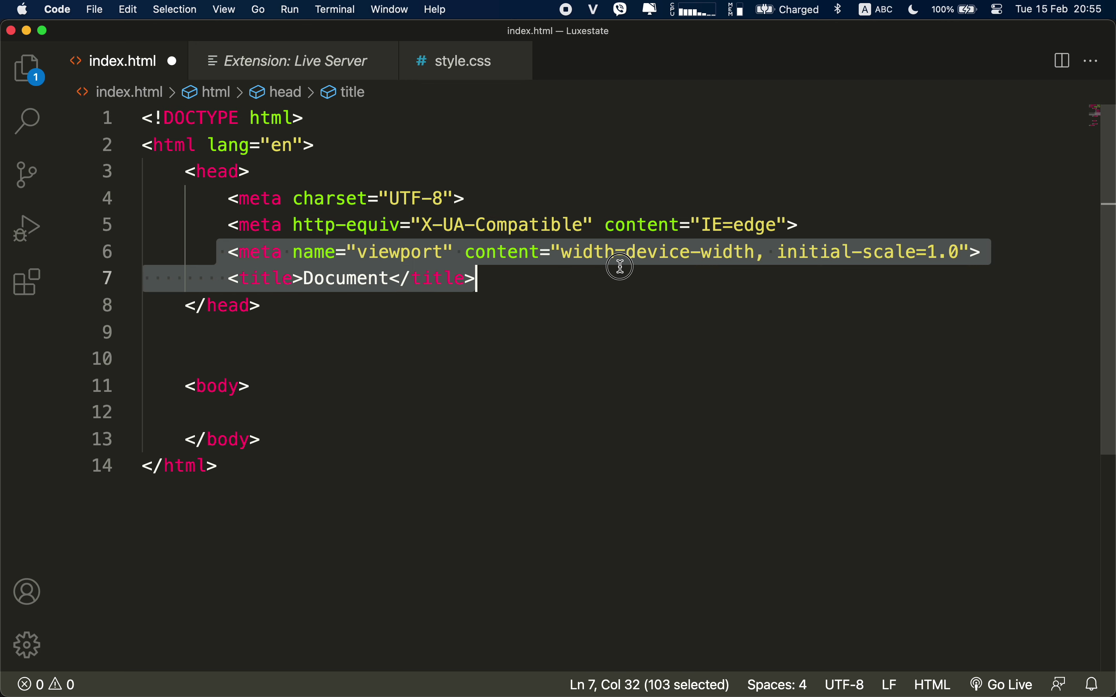
{"action": "left_click", "coordinate": [609, 338]}
{"action": "left_click", "coordinate": [474, 278]}
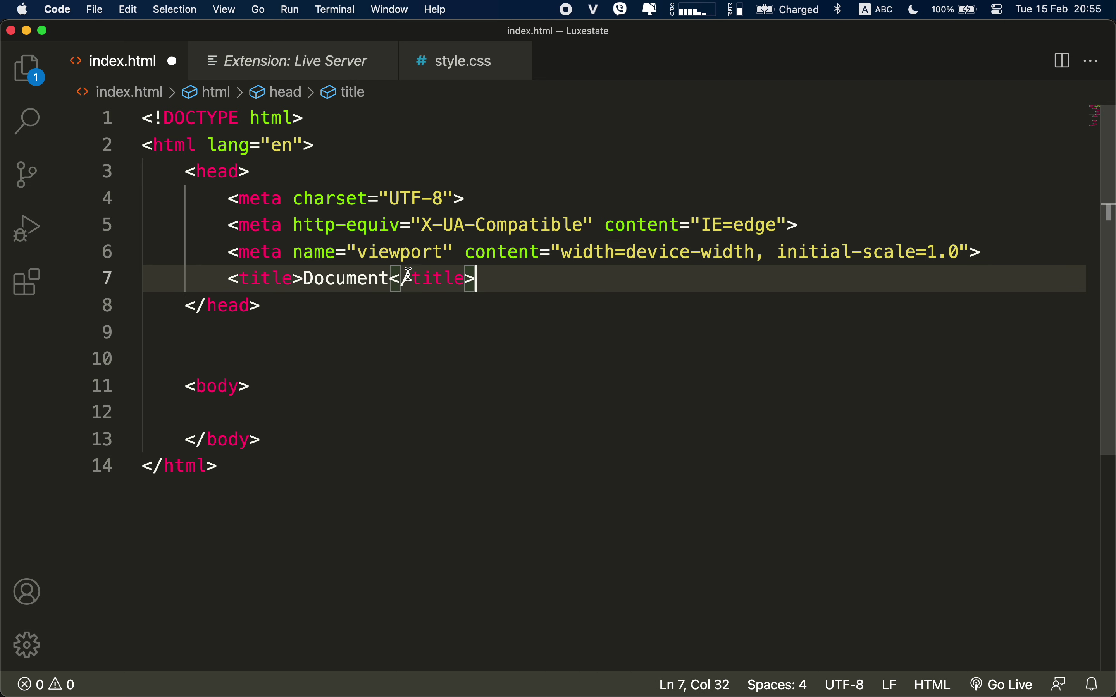
{"action": "left_click", "coordinate": [356, 279]}
{"action": "double_click", "coordinate": [356, 279]}
{"action": "key", "text": "super+s"}
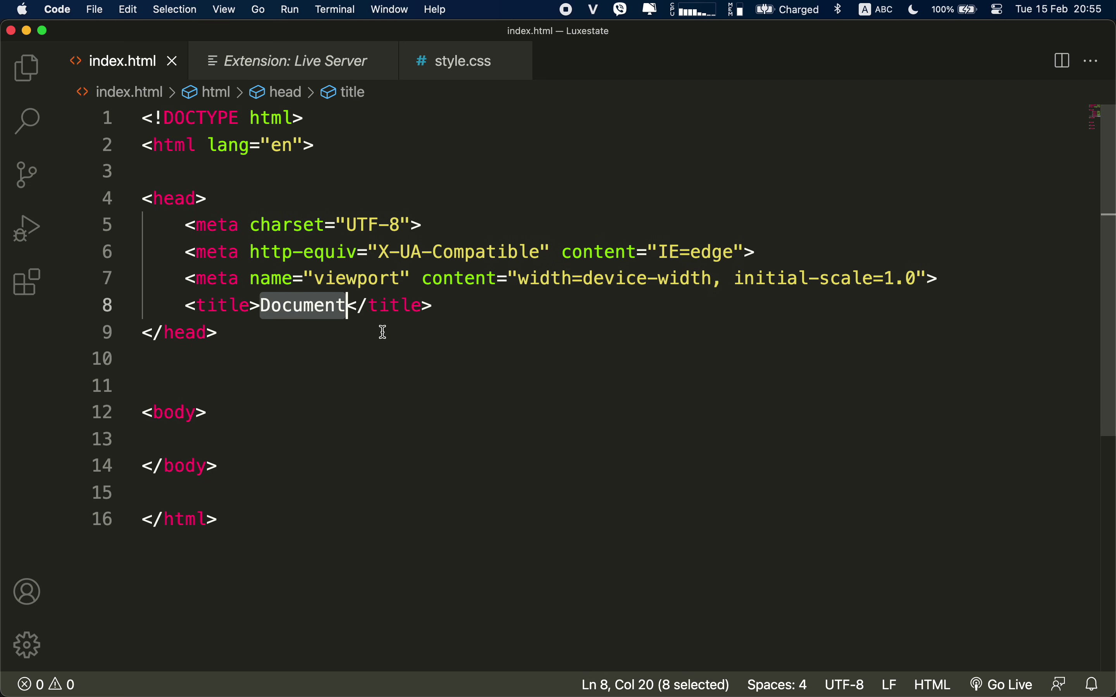
{"action": "key", "text": "super+b"}
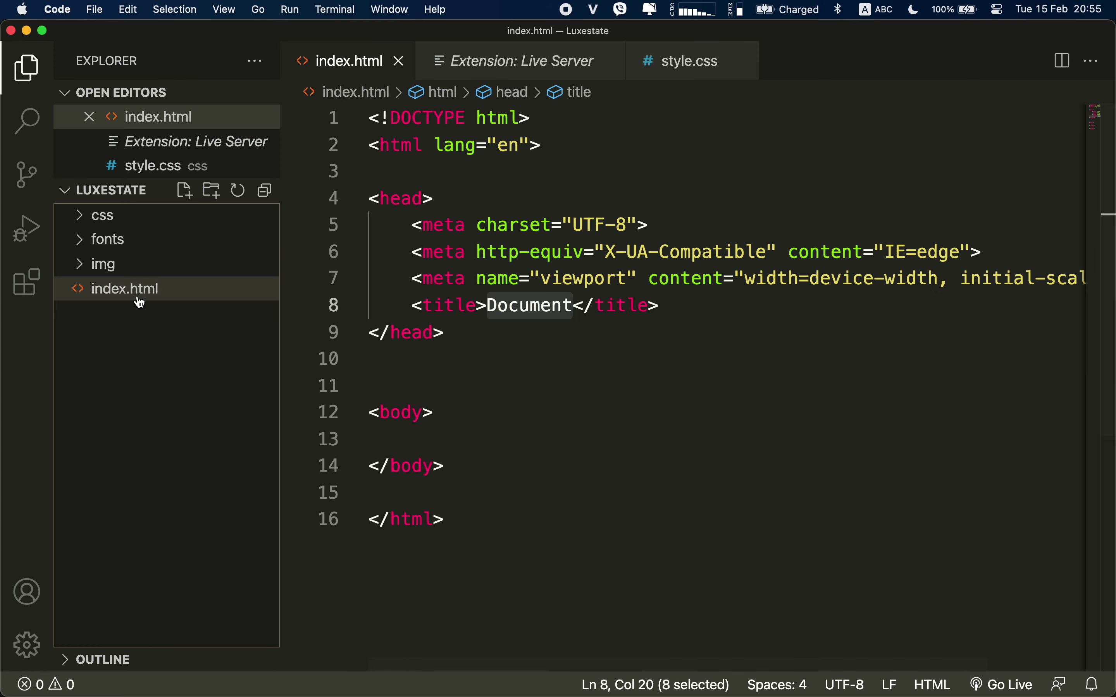
Step: Open index.html with Live Server in Chrome at 127.0.0.1:5500, a blank page titled Document
{"action": "left_click", "coordinate": [139, 290]}
{"action": "right_click", "coordinate": [142, 290]}
{"action": "left_click", "coordinate": [167, 305]}
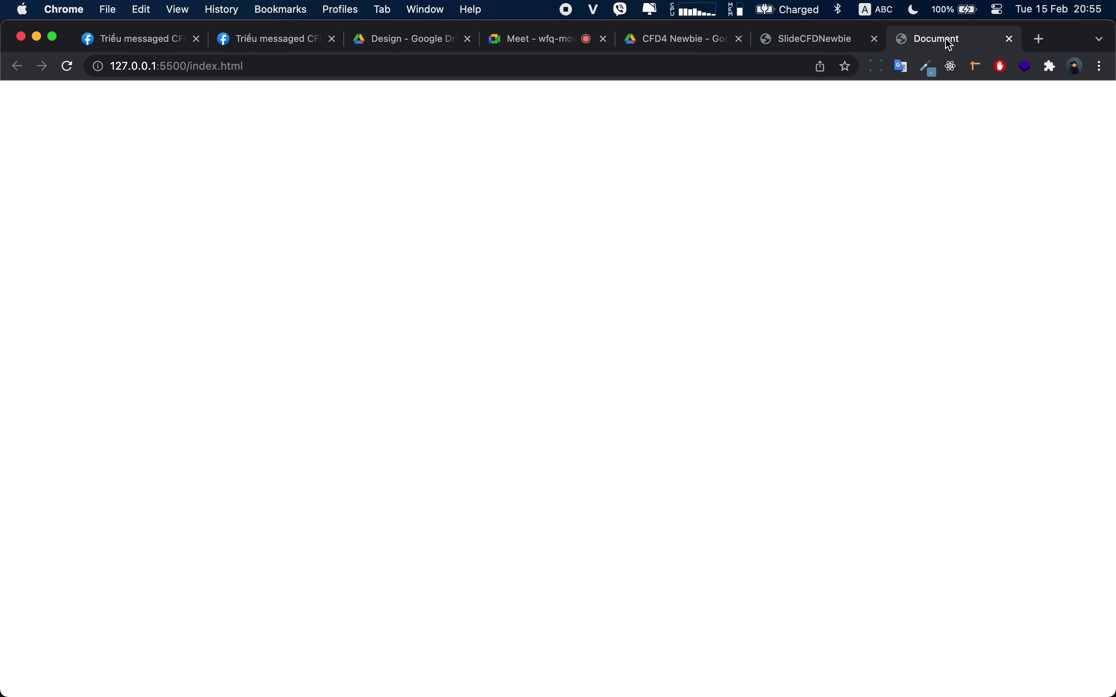
{"action": "key", "text": "super+Tab"}
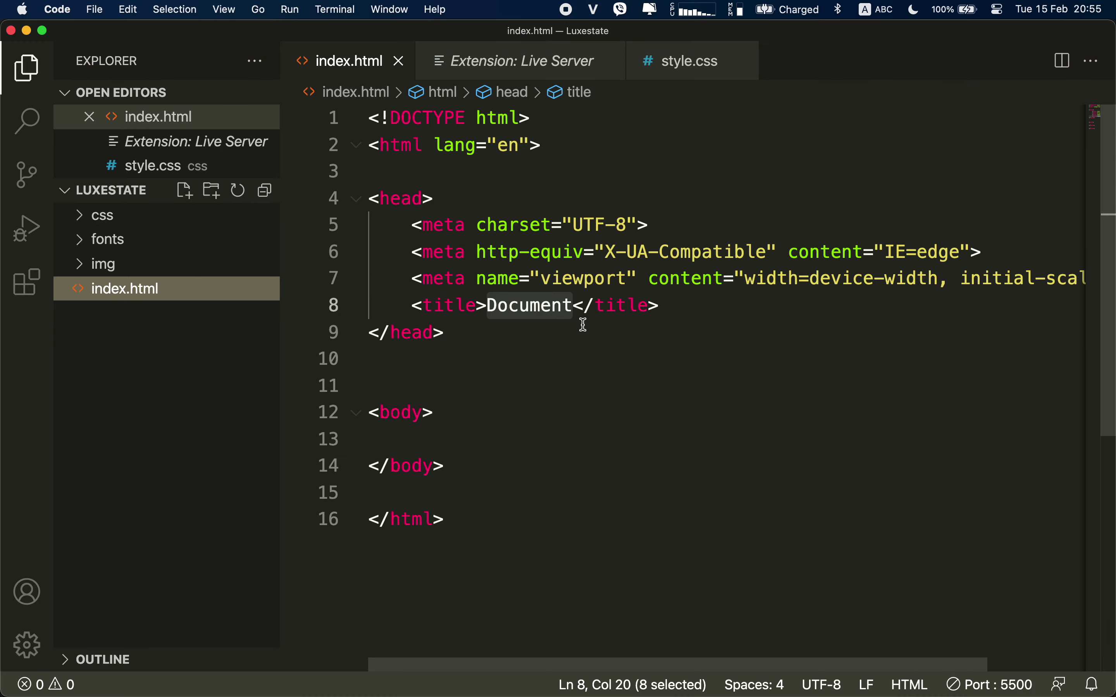
{"action": "left_click", "coordinate": [544, 305]}
{"action": "key", "text": "super+Tab"}
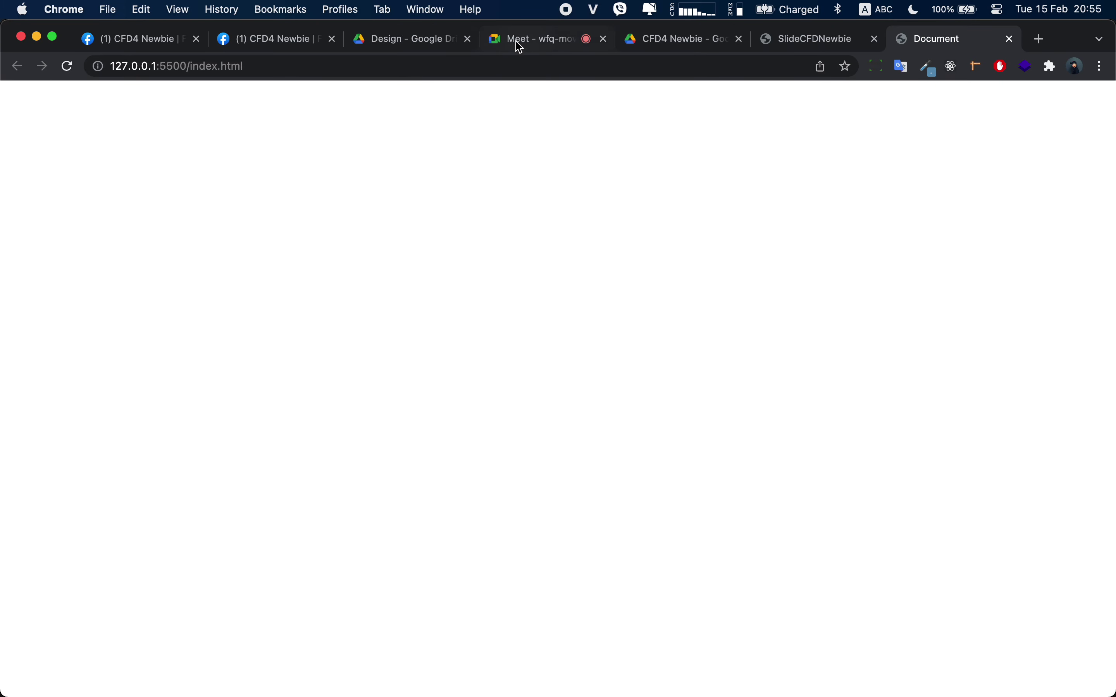
Step: Change the page title from Document to Luxestate and save index.html
{"action": "key", "text": "super+Tab"}
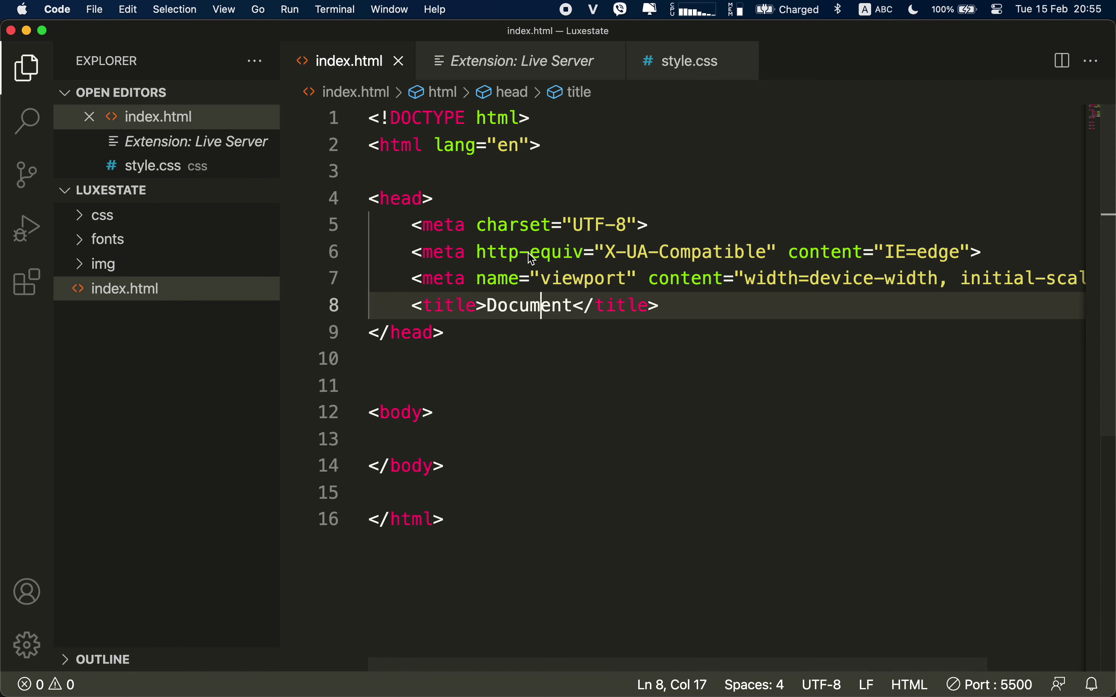
{"action": "double_click", "coordinate": [536, 318]}
{"action": "type", "text": "CFD"}
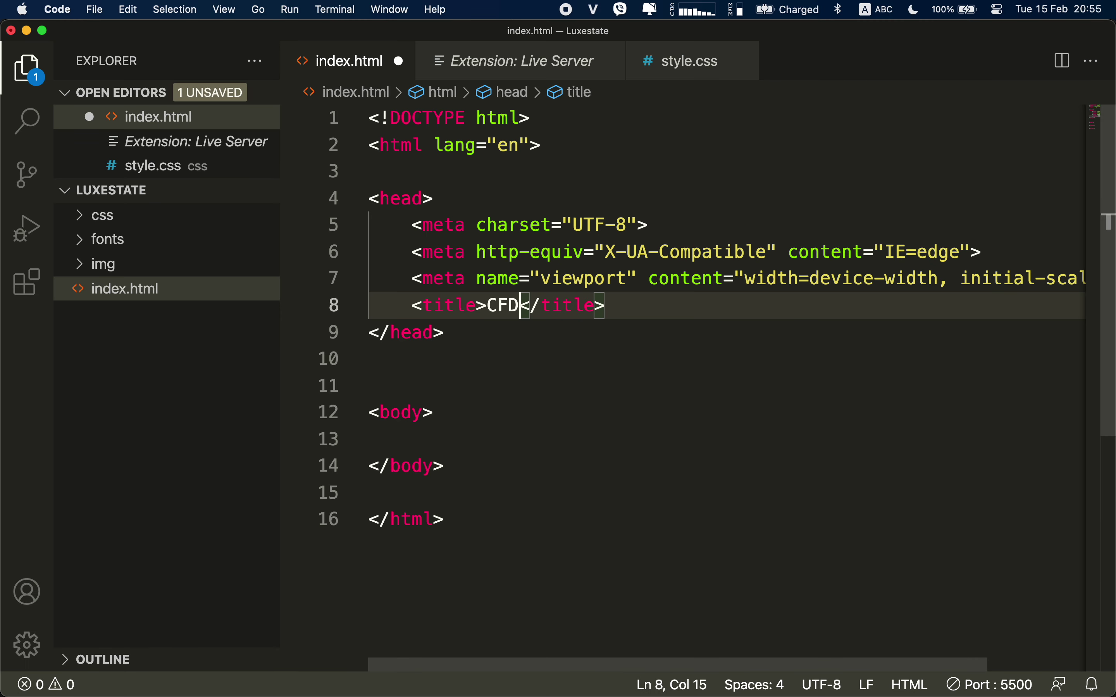
{"action": "key", "text": "BackSpace"}
{"action": "key", "text": "BackSpace"}
{"action": "key", "text": "BackSpace"}
{"action": "type", "text": "Lux"}
{"action": "type", "text": "estatr"}
{"action": "key", "text": "super+s"}
Step: Check the reloaded Luxestate page in Chrome, then return to the head in the editor
{"action": "key", "text": "super+Tab"}
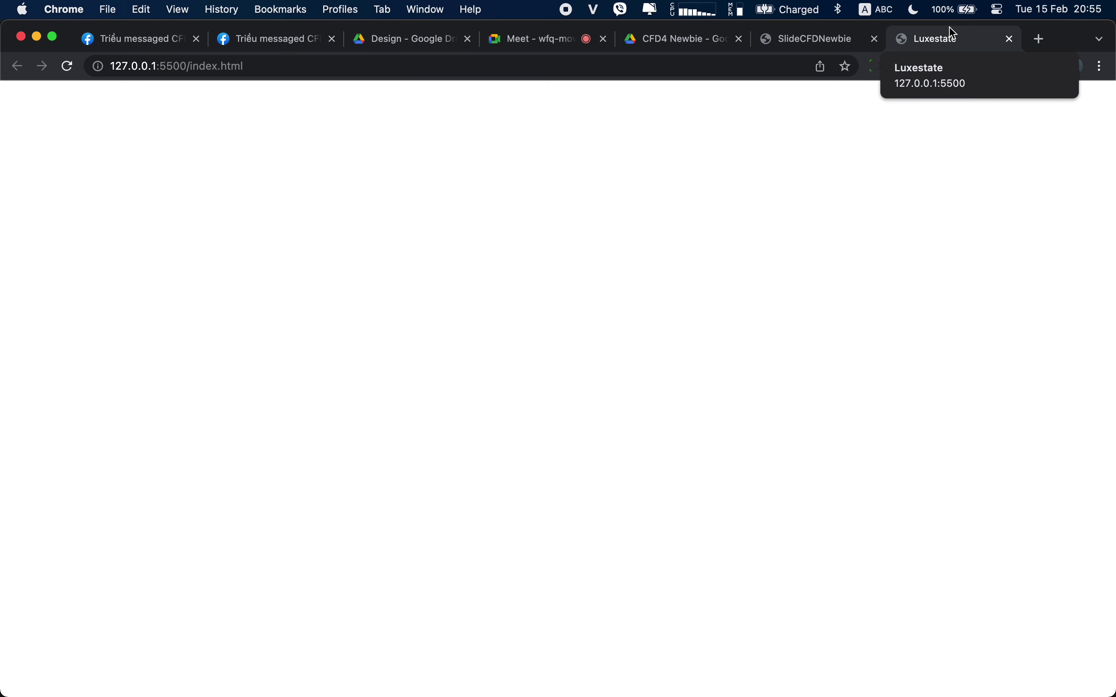
{"action": "key", "text": "super+Tab"}
{"action": "key", "text": "super+Tab"}
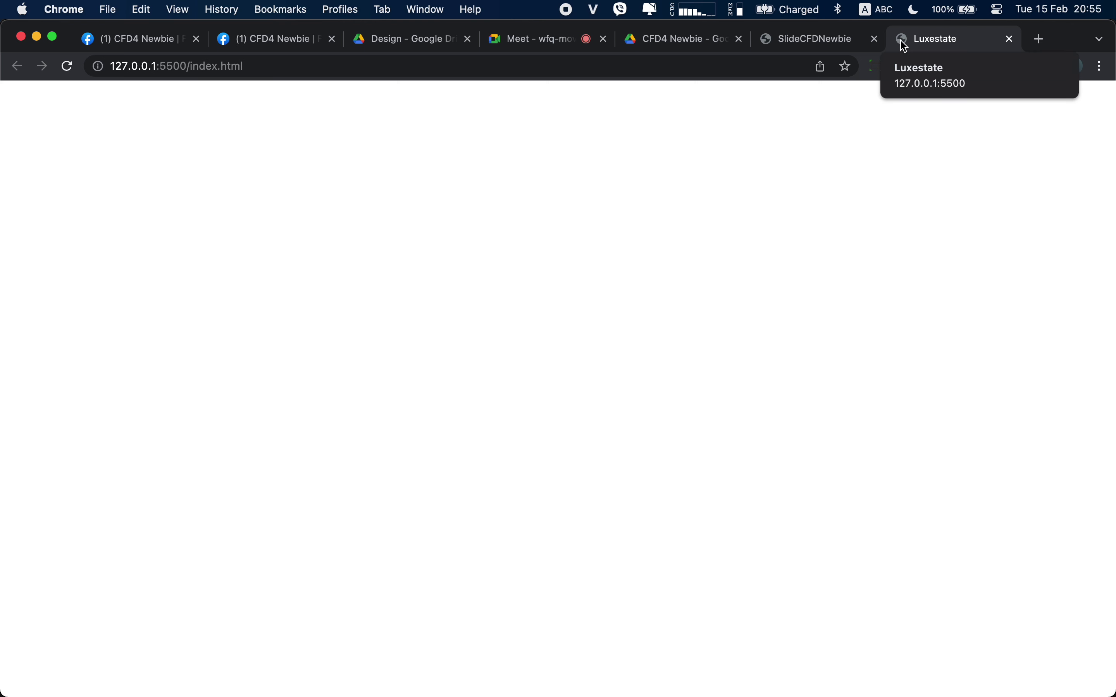
{"action": "key", "text": "super+Tab"}
{"action": "left_click", "coordinate": [724, 323]}
{"action": "left_click", "coordinate": [677, 279]}
Step: Type and delete a trial 'favicon' line below the title, then save index.html
{"action": "left_click", "coordinate": [708, 305]}
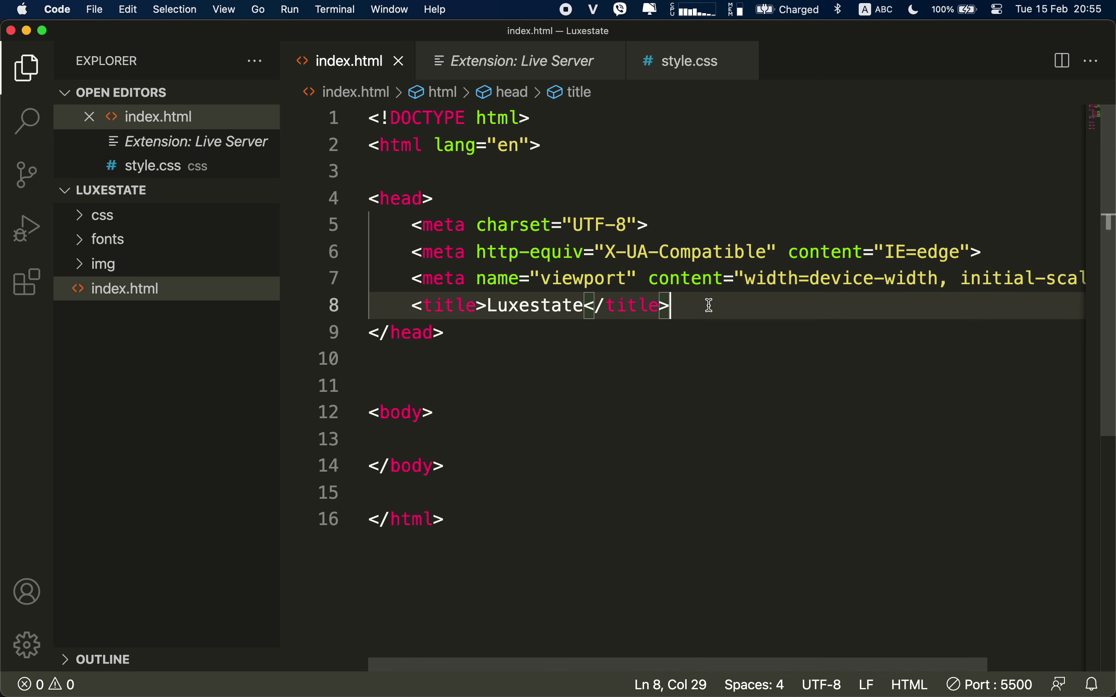
{"action": "key", "text": "Return"}
{"action": "type", "text": "favi"}
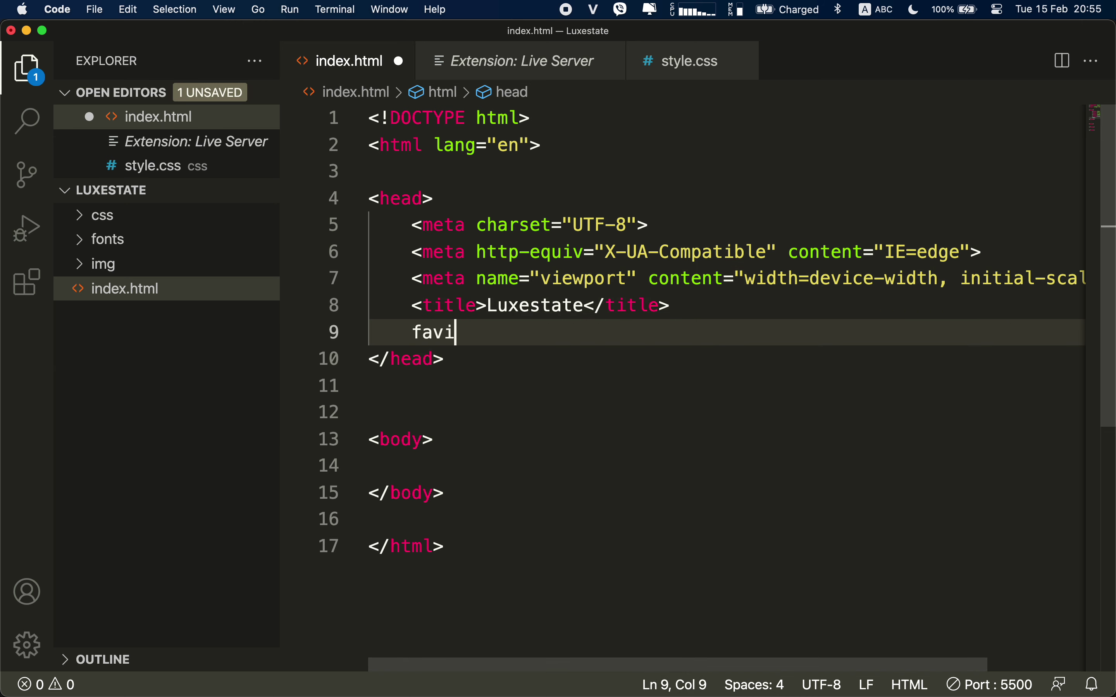
{"action": "type", "text": "con"}
{"action": "key", "text": "shift+Left"}
{"action": "key", "text": "shift+Left"}
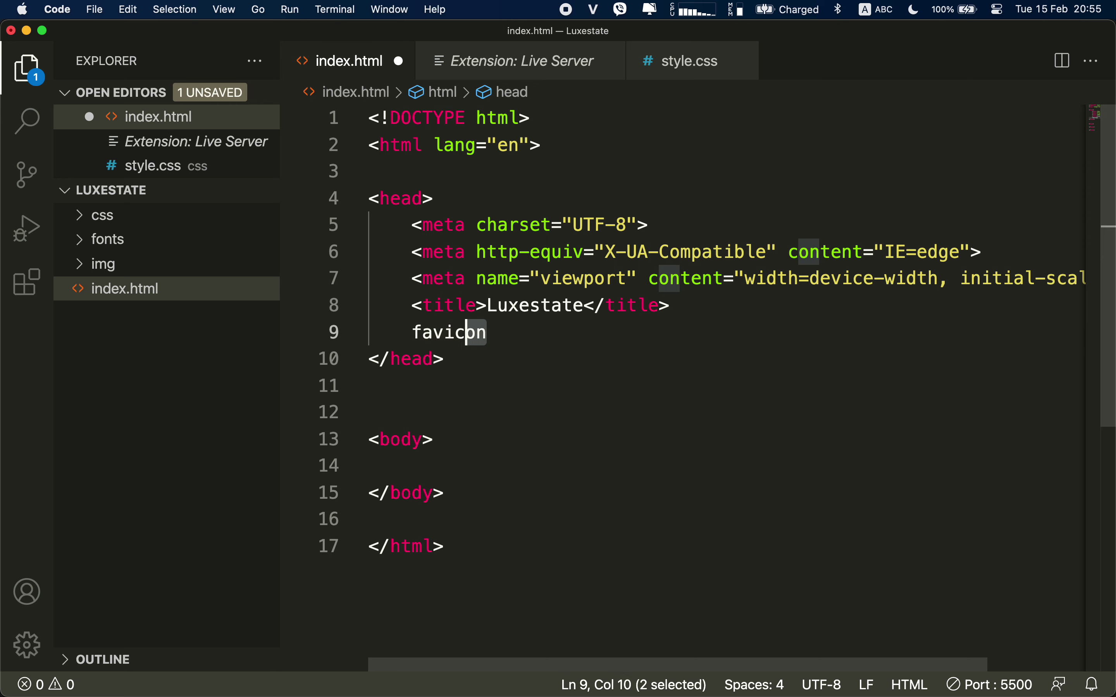
{"action": "key", "text": "shift+Left"}
{"action": "key", "text": "shift+Left"}
{"action": "key", "text": "shift+Left"}
{"action": "key", "text": "shift+Left"}
{"action": "key", "text": "BackSpace"}
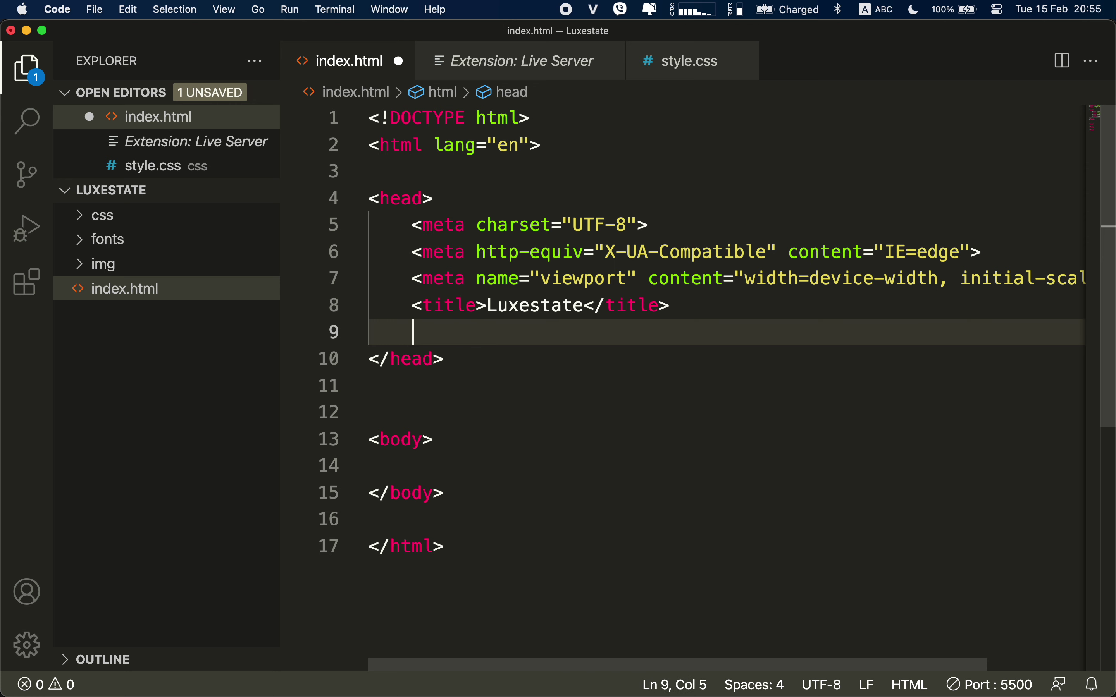
{"action": "key", "text": "super+shift+k"}
{"action": "key", "text": "super+s"}
Step: Check the browser preview, leave a new line after the title, save, and expand the css folder
{"action": "key", "text": "super+Tab"}
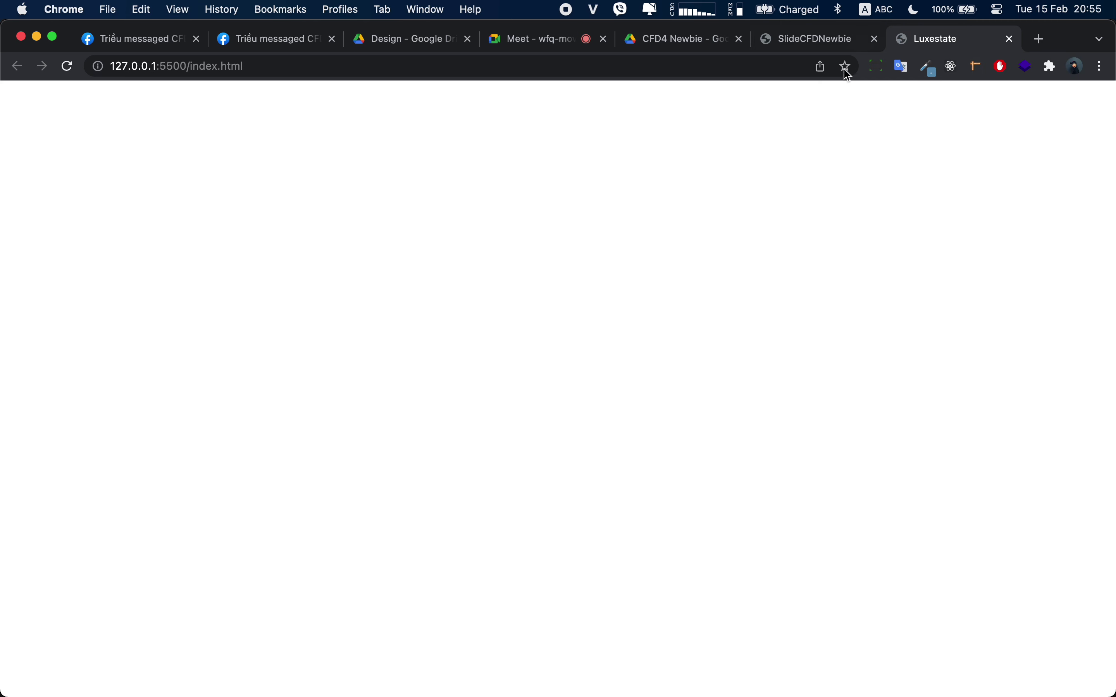
{"action": "key", "text": "super+Tab"}
{"action": "left_click", "coordinate": [714, 305]}
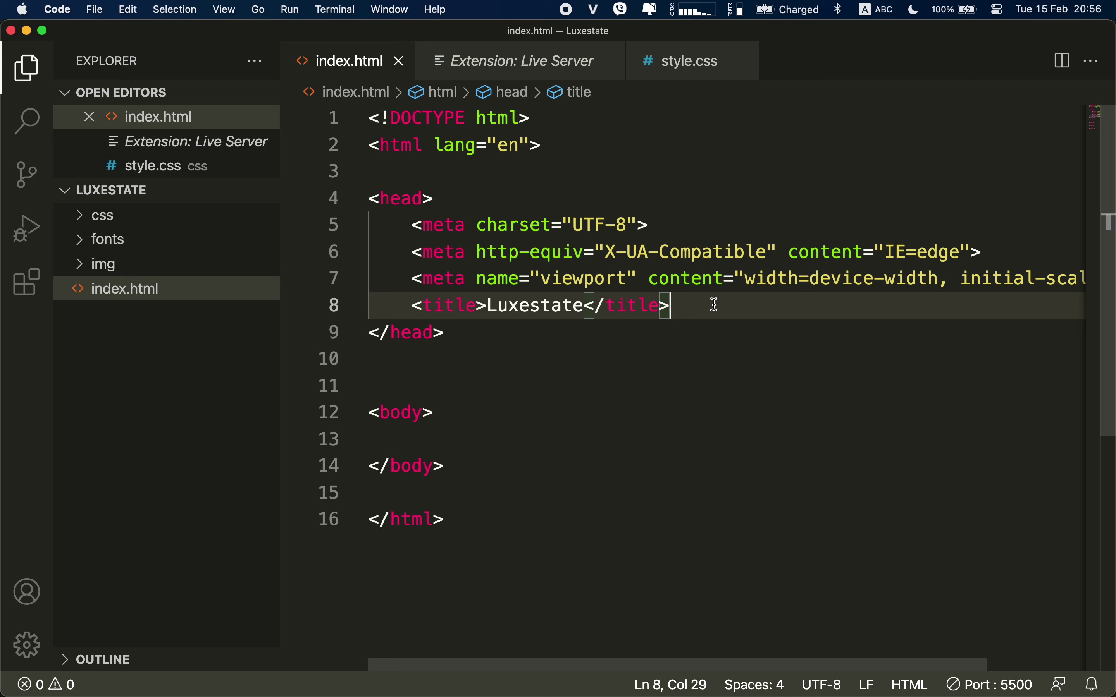
{"action": "key", "text": "Return"}
{"action": "key", "text": "Return"}
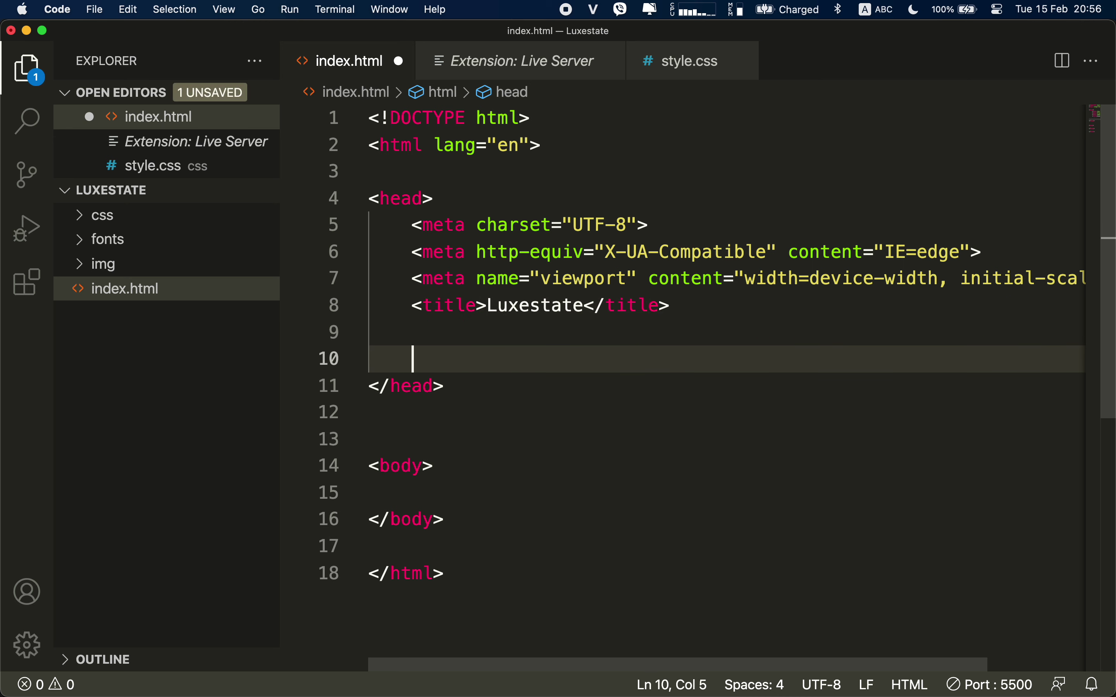
{"action": "type", "text": "lin"}
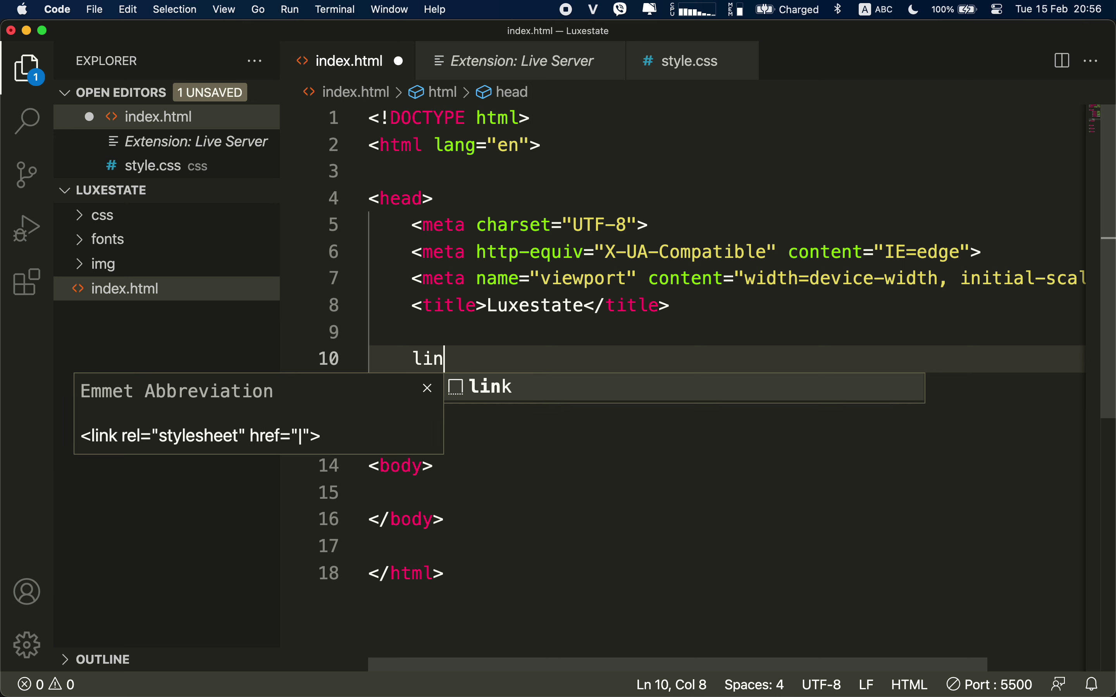
{"action": "key", "text": "BackSpace"}
{"action": "key", "text": "BackSpace"}
{"action": "key", "text": "BackSpace"}
{"action": "key", "text": "BackSpace"}
{"action": "key", "text": "super+s"}
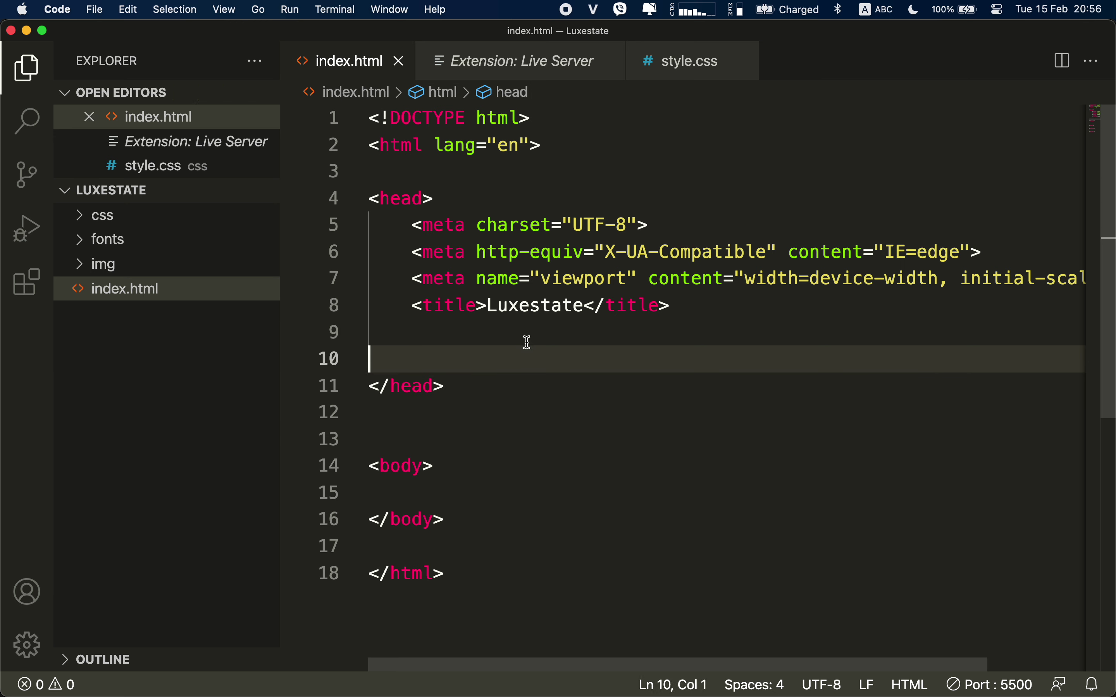
{"action": "left_click", "coordinate": [131, 217]}
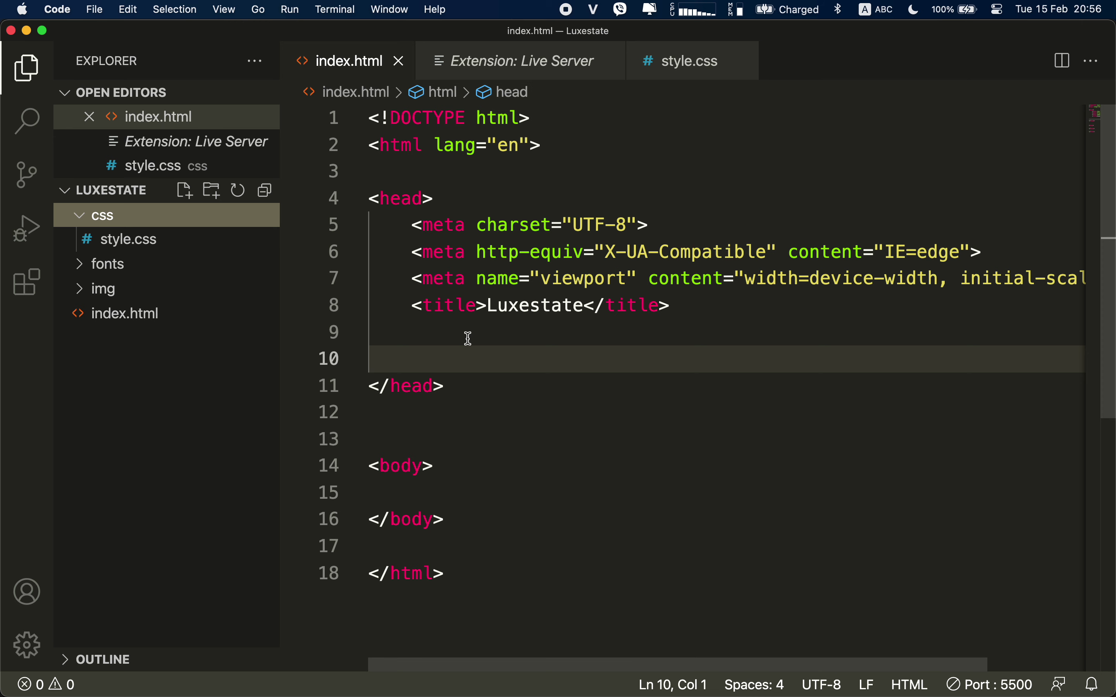
Step: Emmet-expand a stylesheet link to css/style.css in the head, then cut it out again
{"action": "left_click", "coordinate": [557, 364]}
{"action": "key", "text": "Tab"}
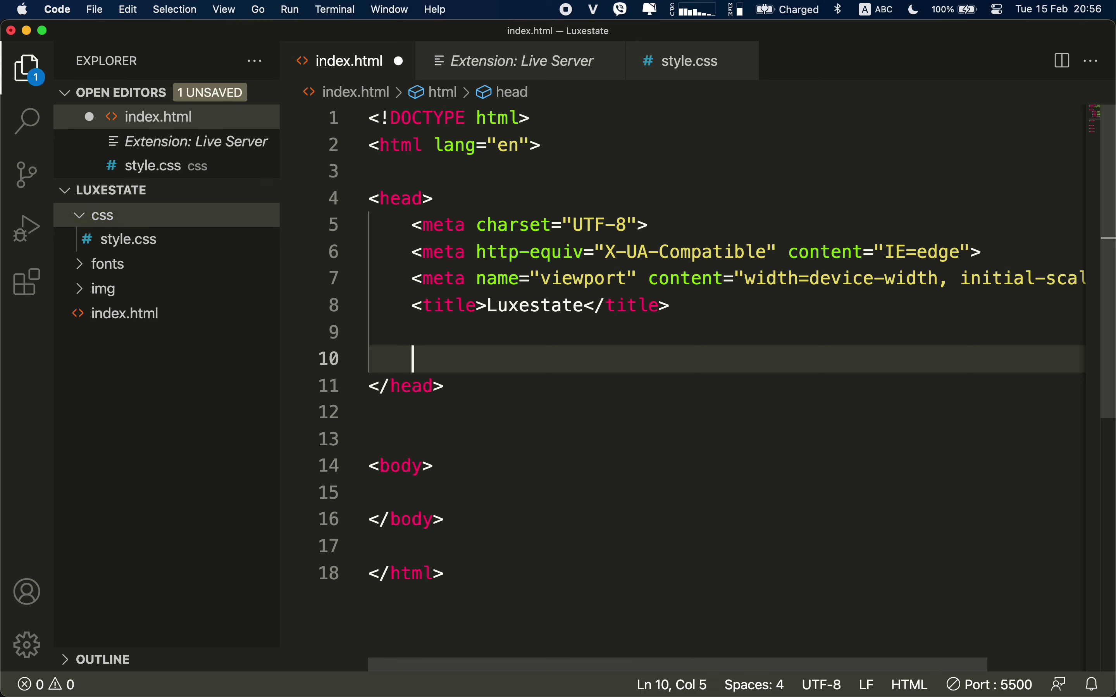
{"action": "type", "text": "link"}
{"action": "key", "text": "Tab"}
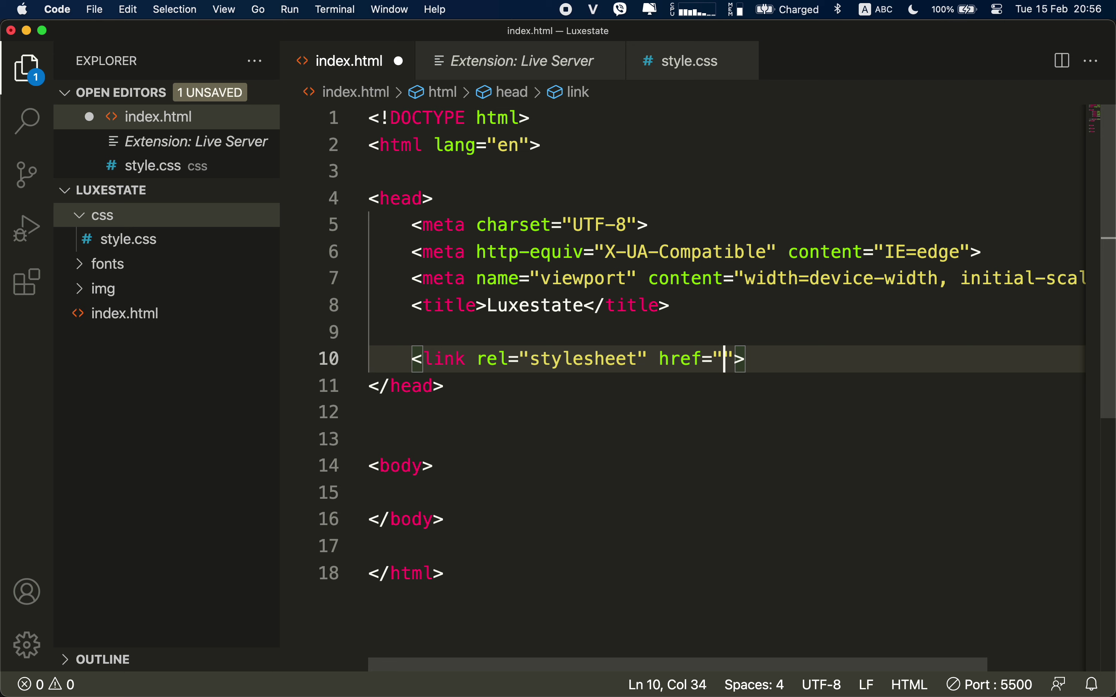
{"action": "type", "text": "s"}
{"action": "key", "text": "BackSpace"}
{"action": "type", "text": "css/"}
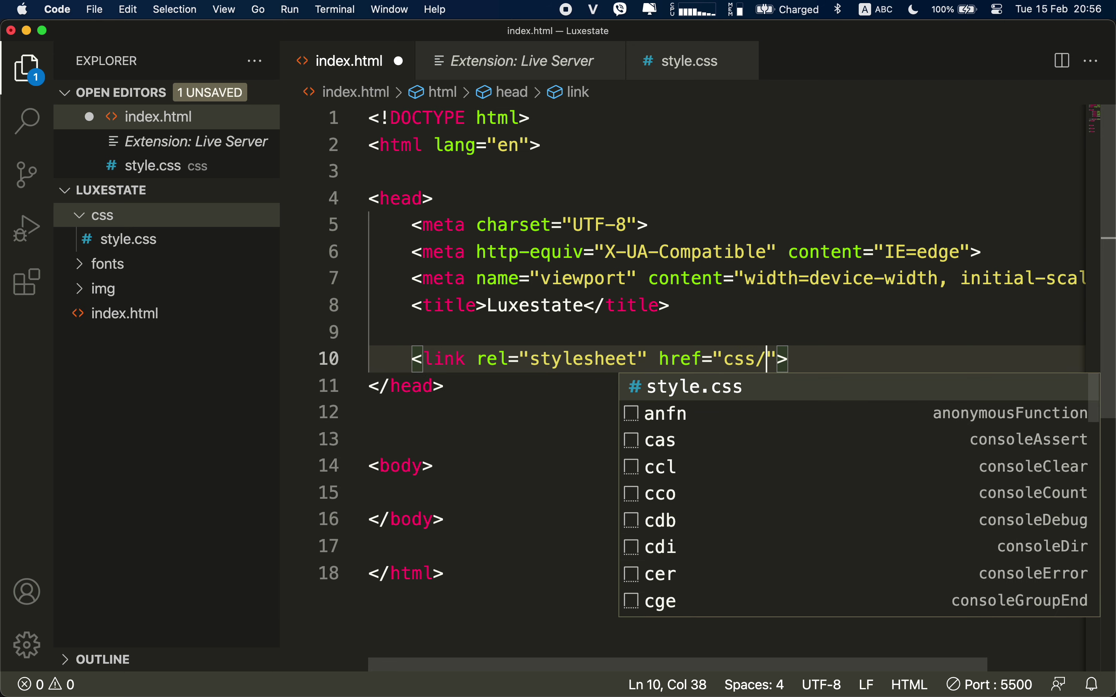
{"action": "key", "text": "Return"}
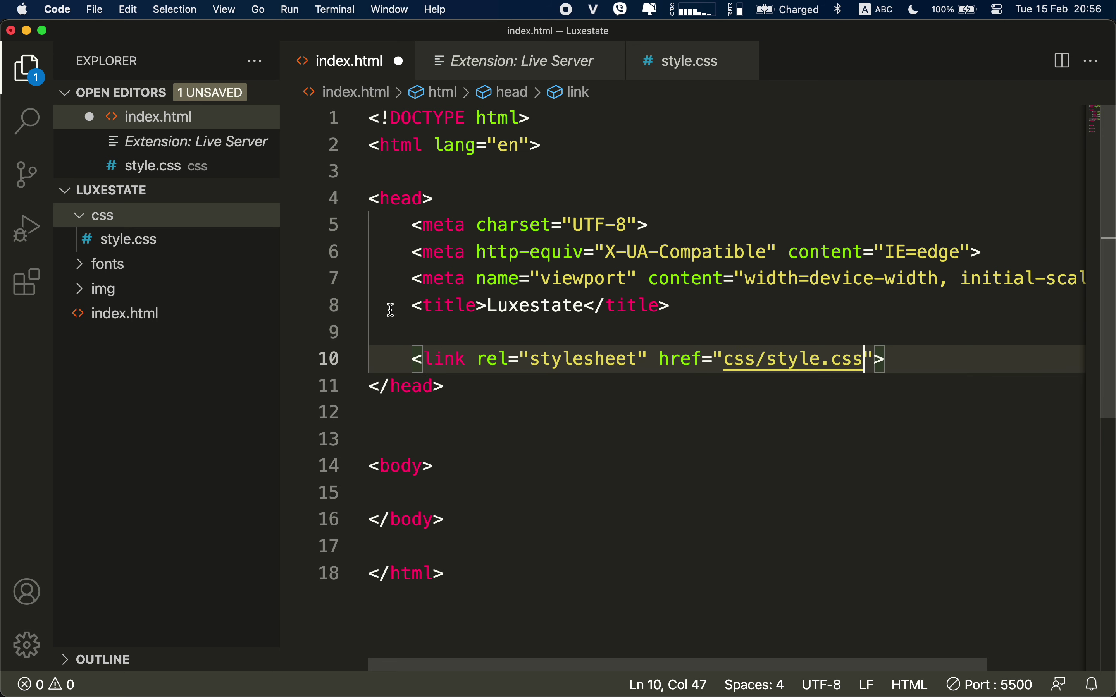
{"action": "left_click_drag", "start_coordinate": [401, 352], "coordinate": [1001, 350]}
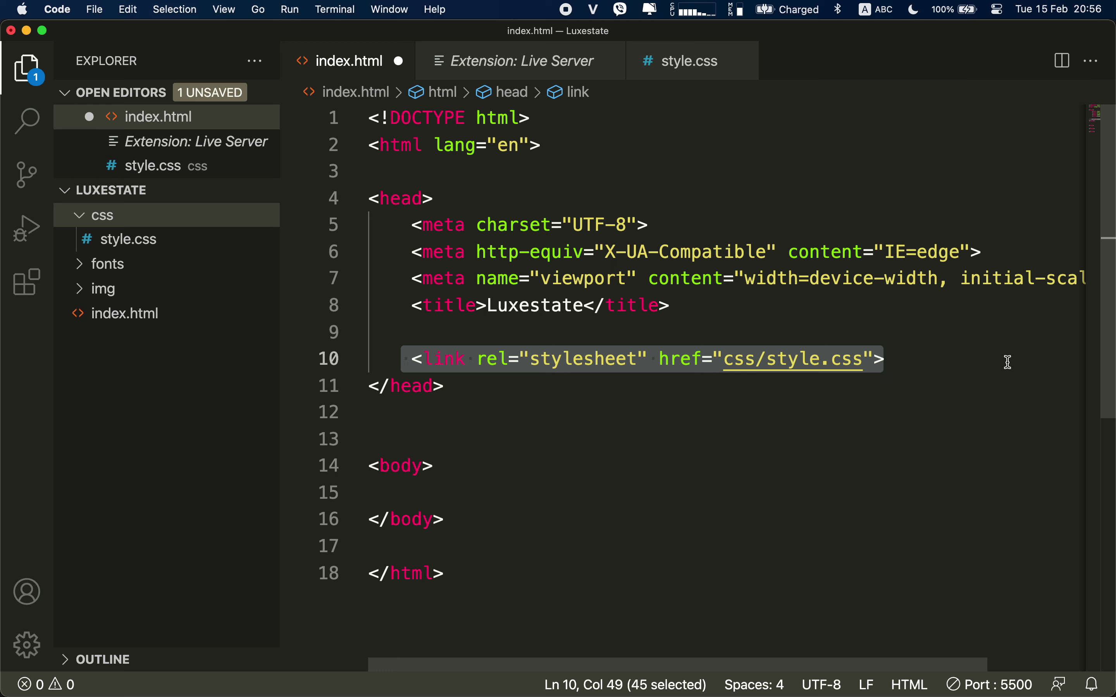
{"action": "left_click", "coordinate": [912, 374]}
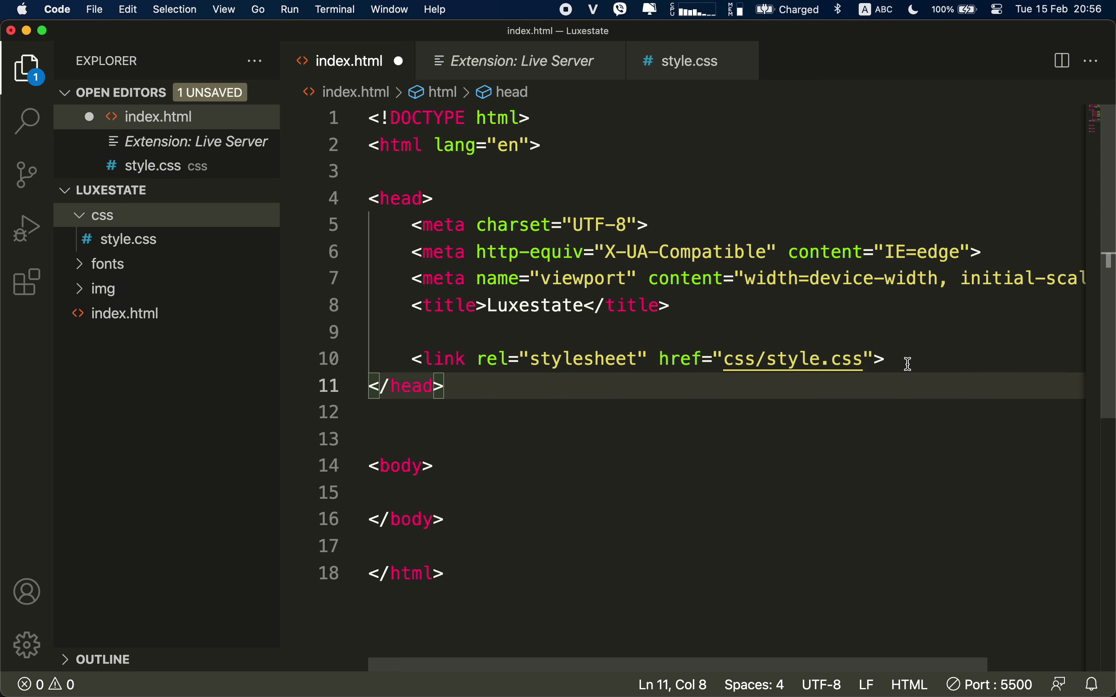
{"action": "left_click", "coordinate": [905, 361]}
{"action": "key", "text": "super+x"}
Step: Type and erase a stray 'scro' below the closing body tag, then save index.html
{"action": "left_click", "coordinate": [533, 502]}
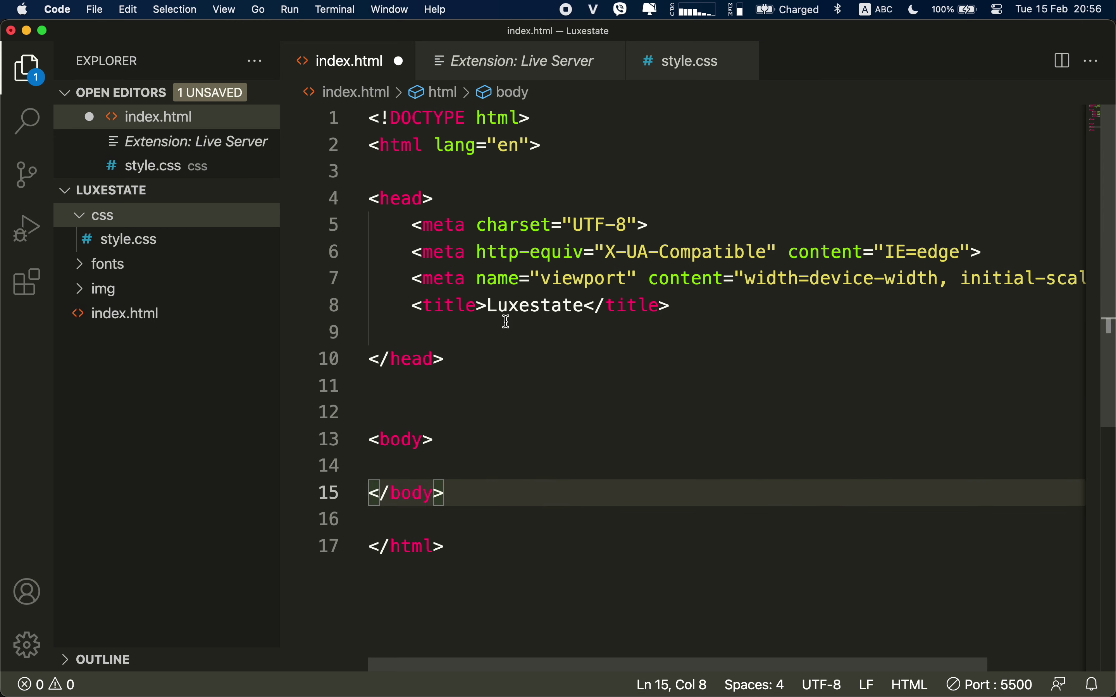
{"action": "left_click", "coordinate": [503, 464]}
{"action": "left_click", "coordinate": [502, 501]}
{"action": "key", "text": "Return"}
{"action": "key", "text": "Return"}
{"action": "type", "text": "s"}
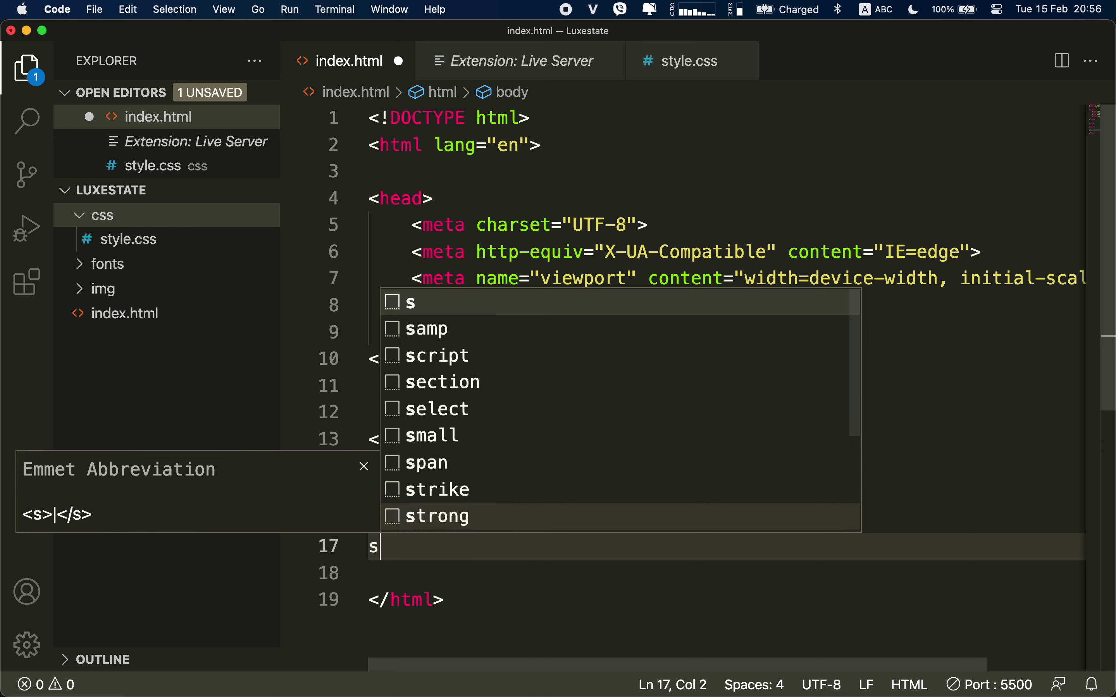
{"action": "type", "text": "cro"}
{"action": "key", "text": "BackSpace"}
{"action": "key", "text": "BackSpace"}
{"action": "key", "text": "BackSpace"}
{"action": "key", "text": "BackSpace"}
{"action": "key", "text": "BackSpace"}
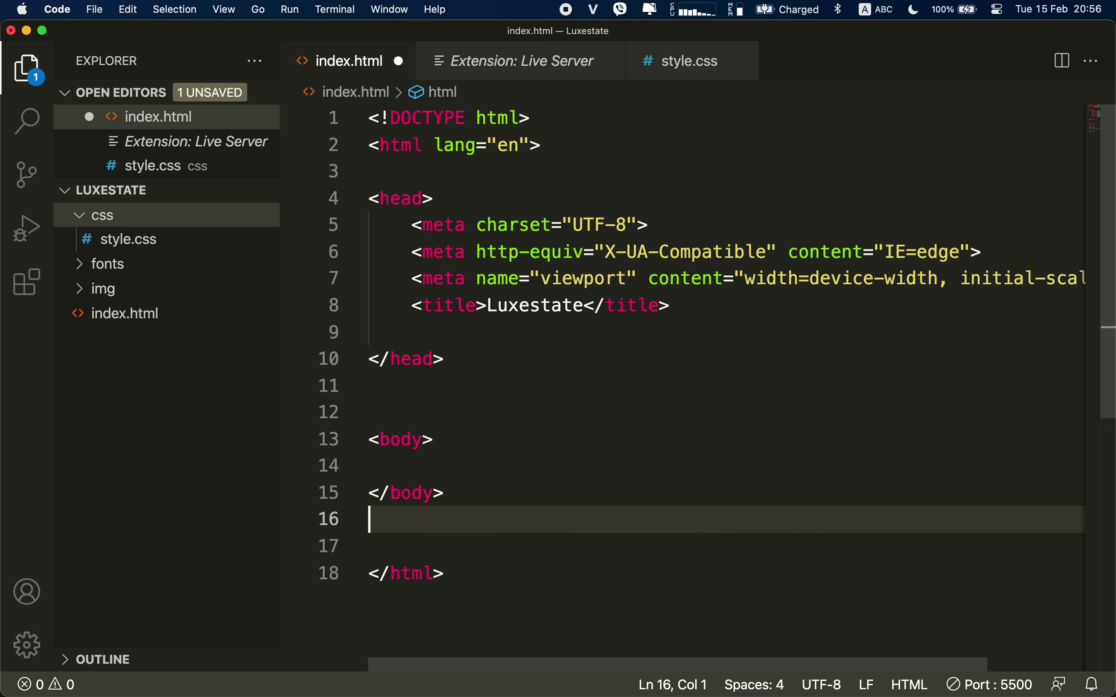
{"action": "key", "text": "BackSpace"}
{"action": "key", "text": "Home"}
{"action": "key", "text": "End"}
{"action": "key", "text": "super+s"}
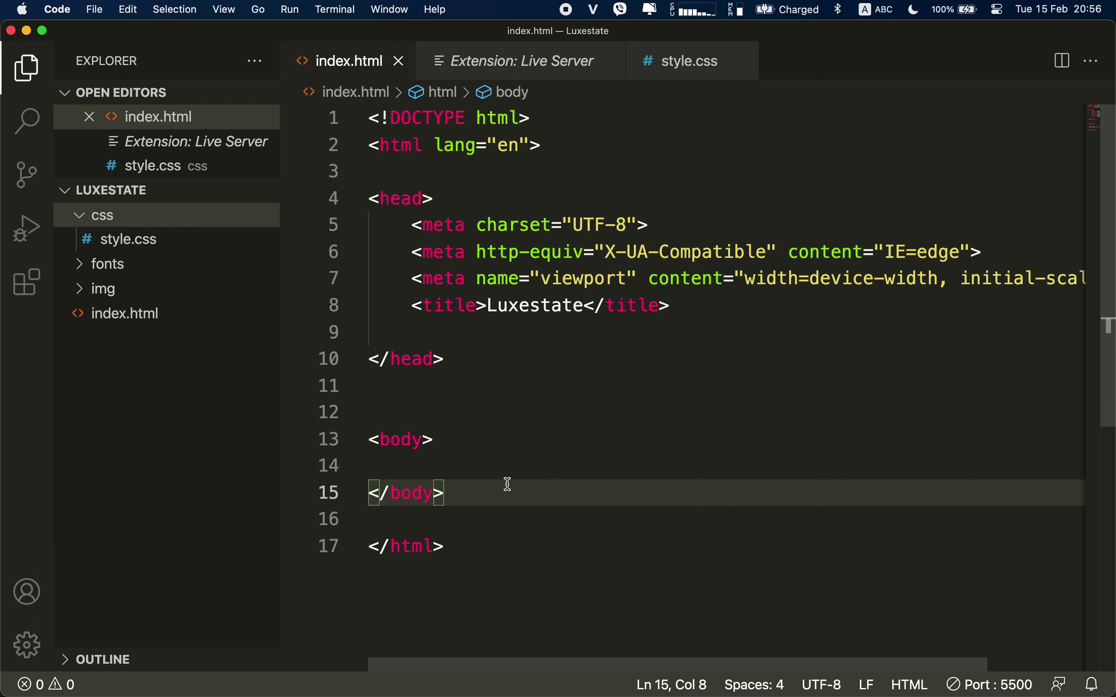
{"action": "left_click", "coordinate": [513, 457]}
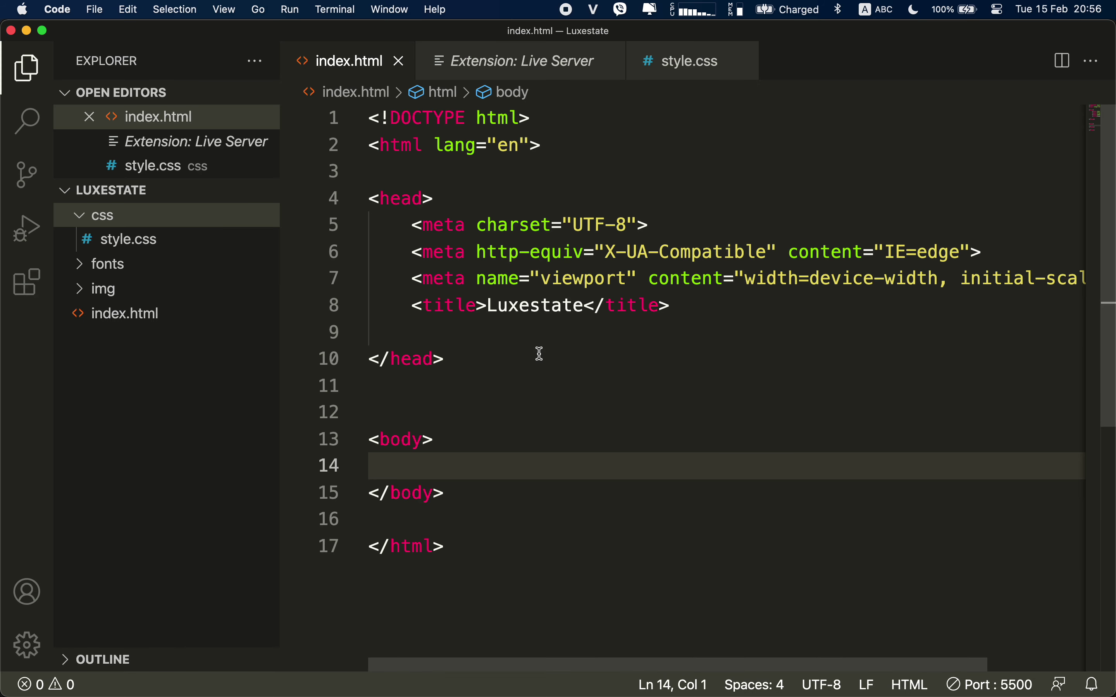
Step: Add a <!-- favicon --> comment above the closing head tag and save index.html
{"action": "left_click", "coordinate": [540, 349]}
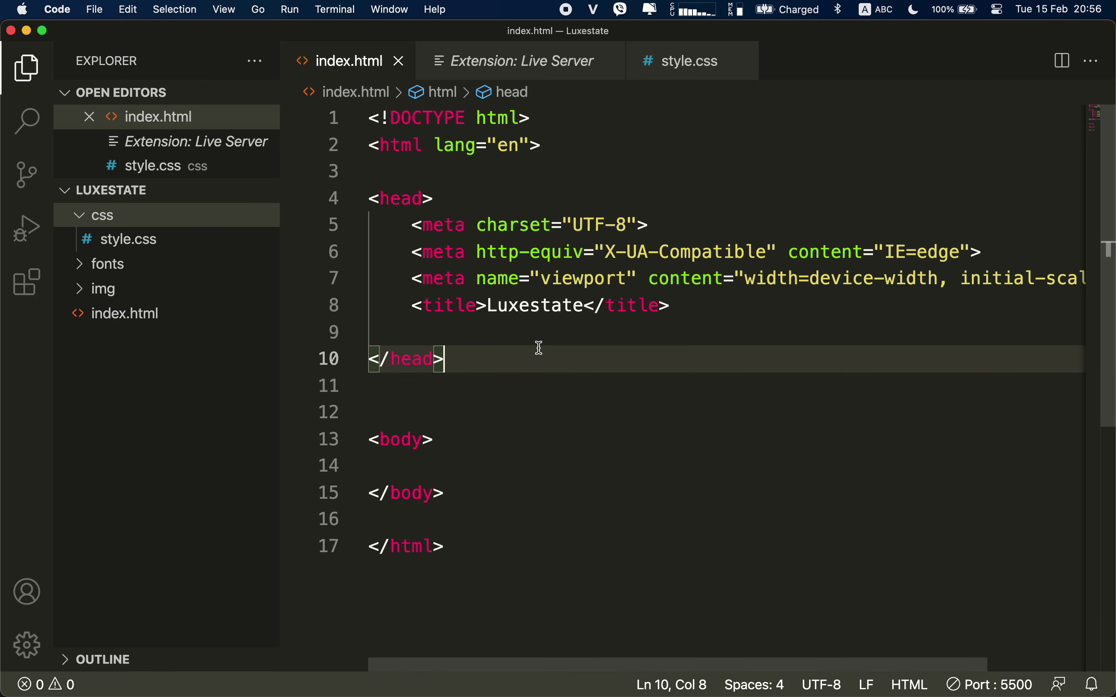
{"action": "left_click", "coordinate": [562, 325]}
{"action": "left_click", "coordinate": [664, 305]}
{"action": "key", "text": "Return"}
{"action": "key", "text": "Return"}
{"action": "key", "text": "super+slash"}
{"action": "type", "text": "fa -->"}
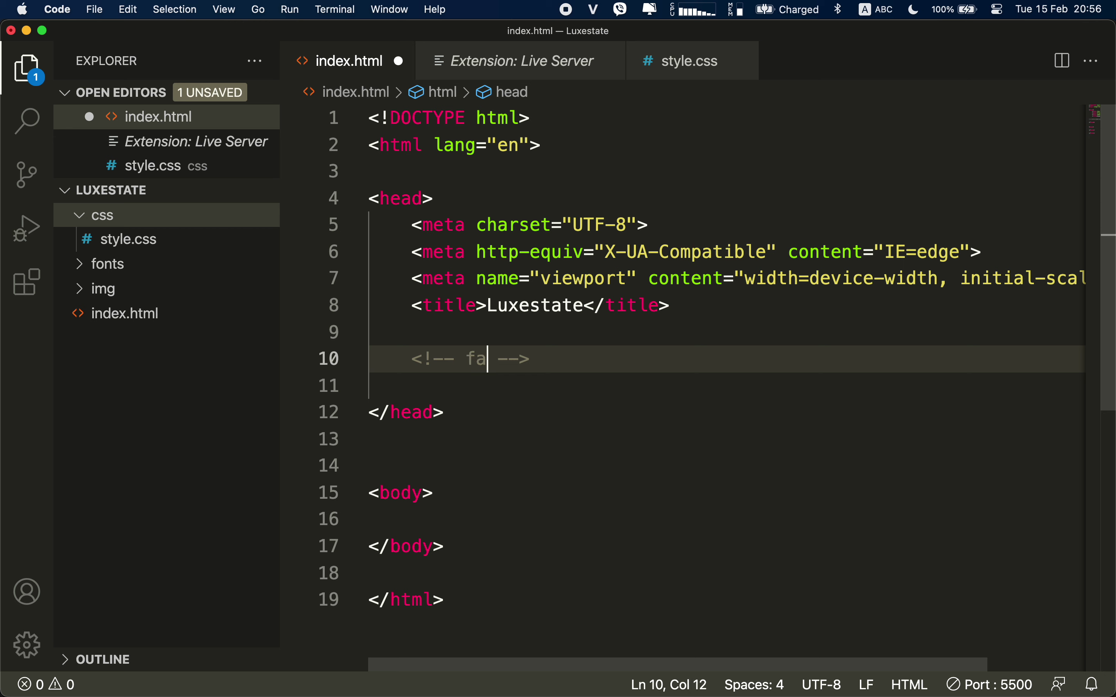
{"action": "type", "text": "vicon"}
{"action": "key", "text": "Right"}
{"action": "key", "text": "Right"}
{"action": "key", "text": "Right"}
{"action": "key", "text": "Right"}
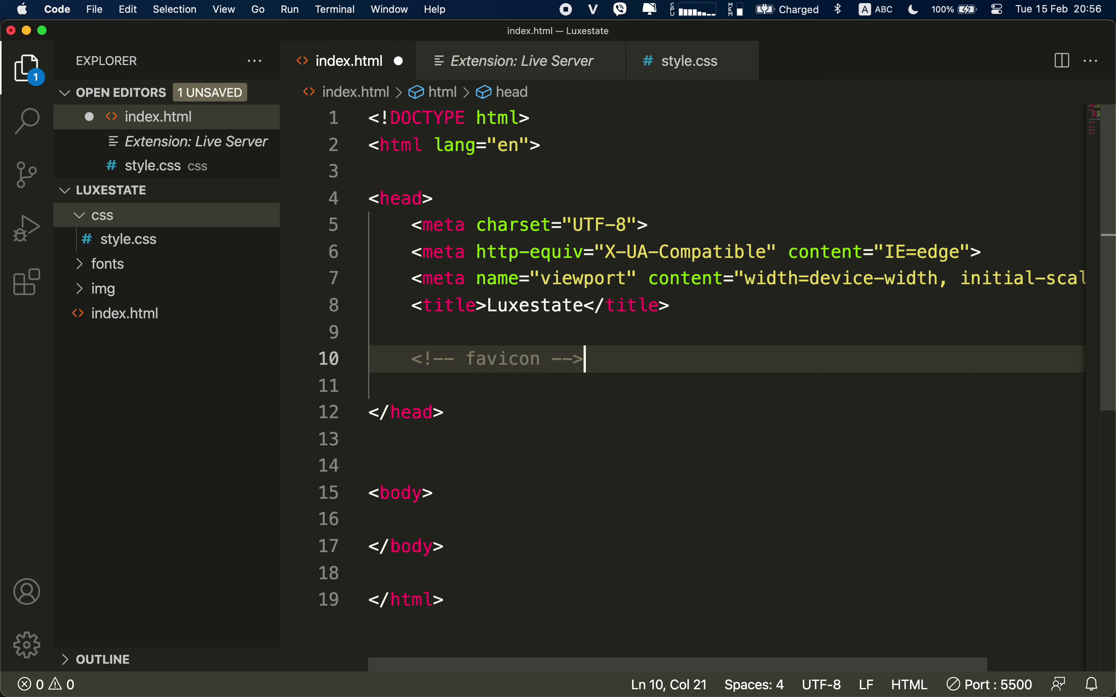
{"action": "key", "text": "Return"}
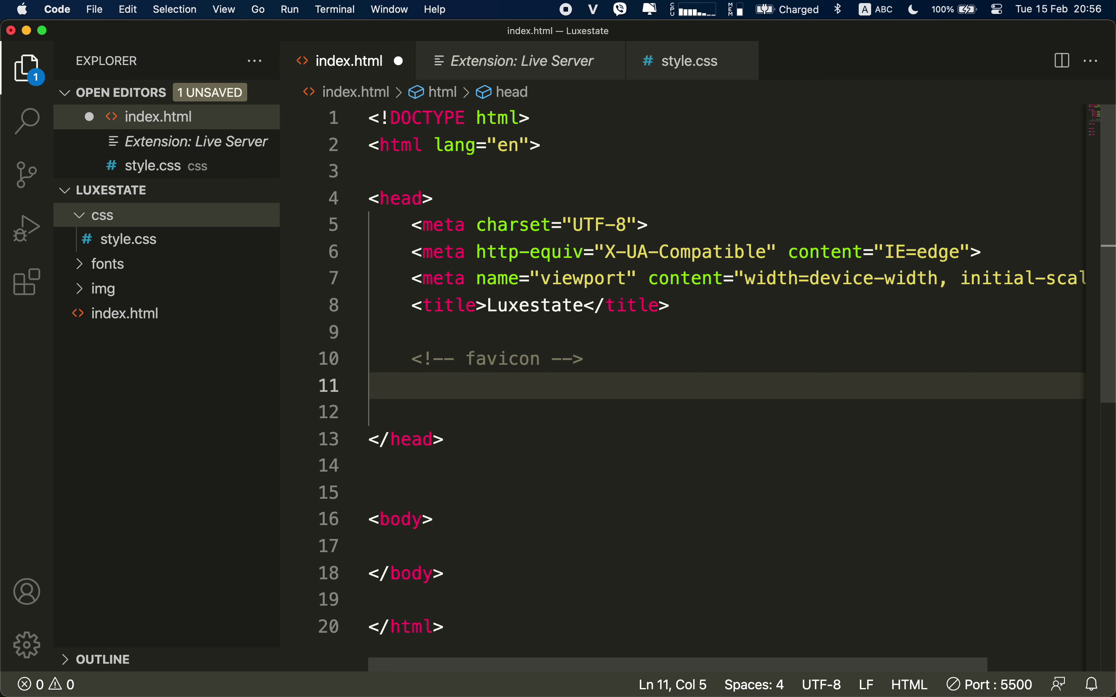
{"action": "key", "text": "super+s"}
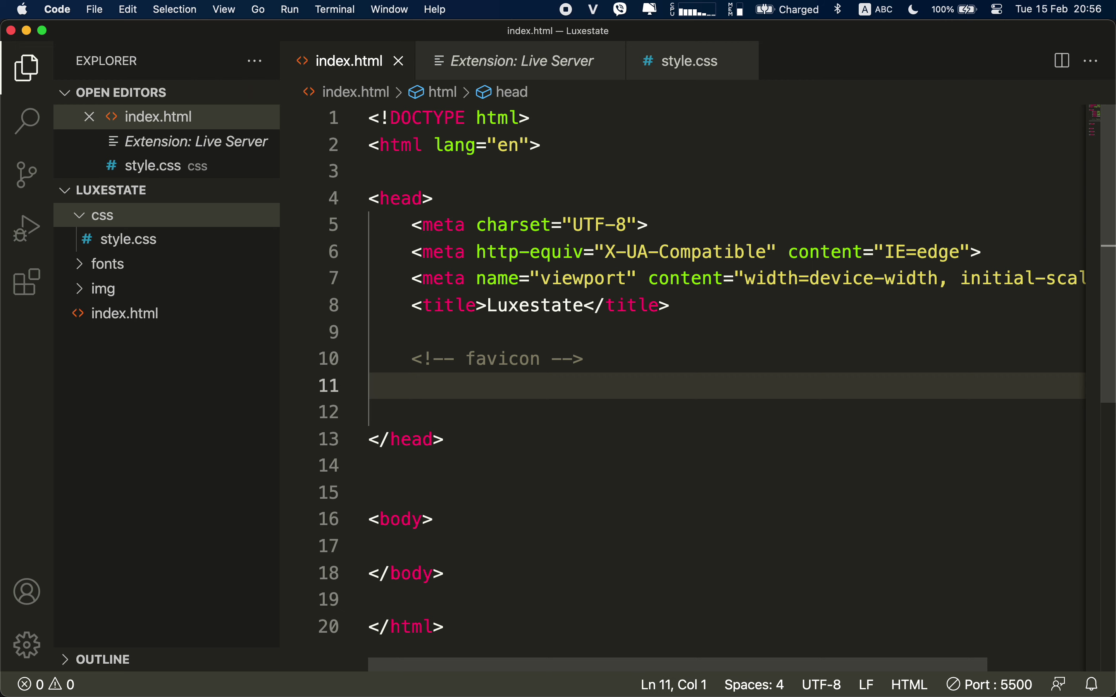
Step: View the reloaded Luxestate page in Chrome
{"action": "key", "text": "super+Tab"}
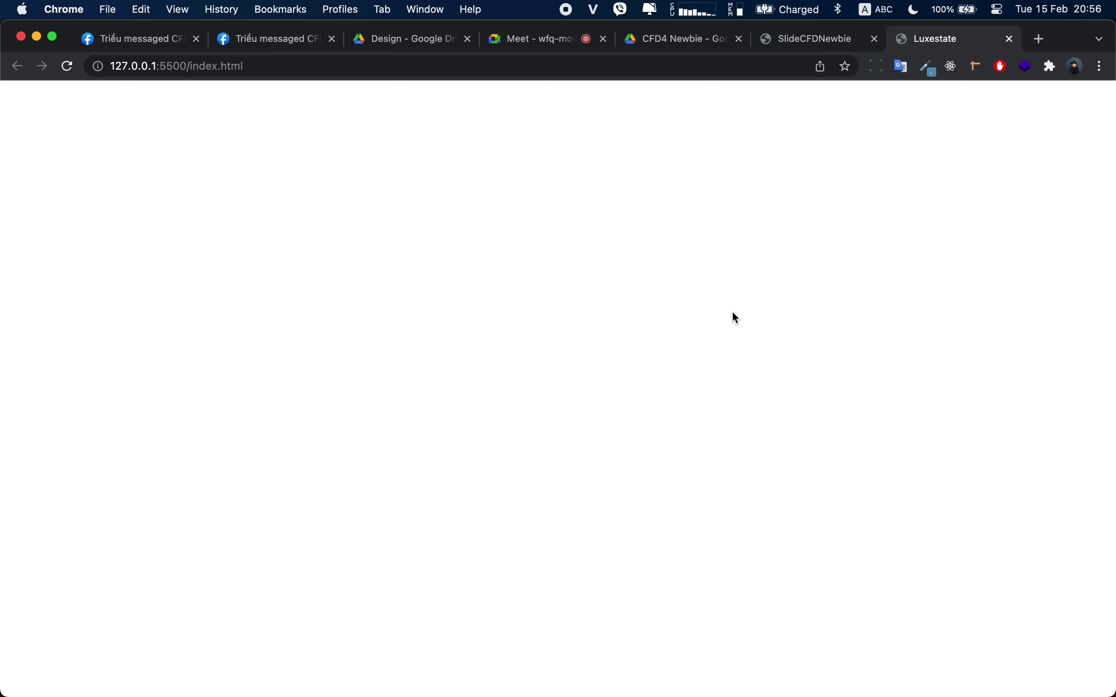
{"action": "key", "text": "super+Tab"}
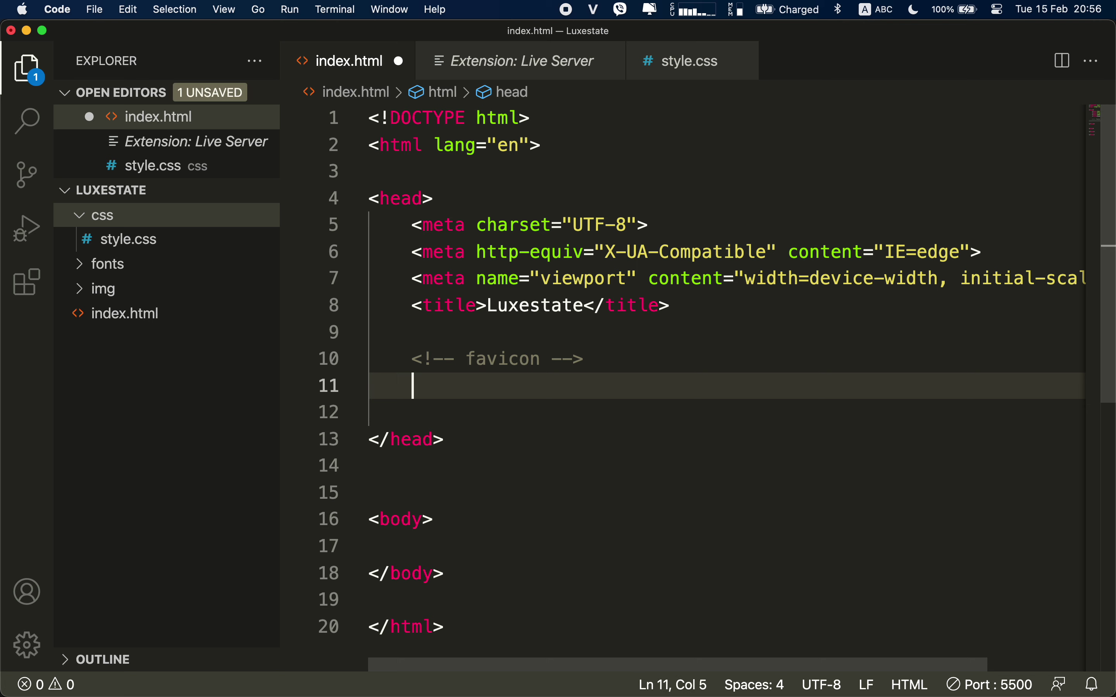
{"action": "key", "text": "super+Tab"}
{"action": "key", "text": "super+Tab"}
{"action": "key", "text": "super+Tab"}
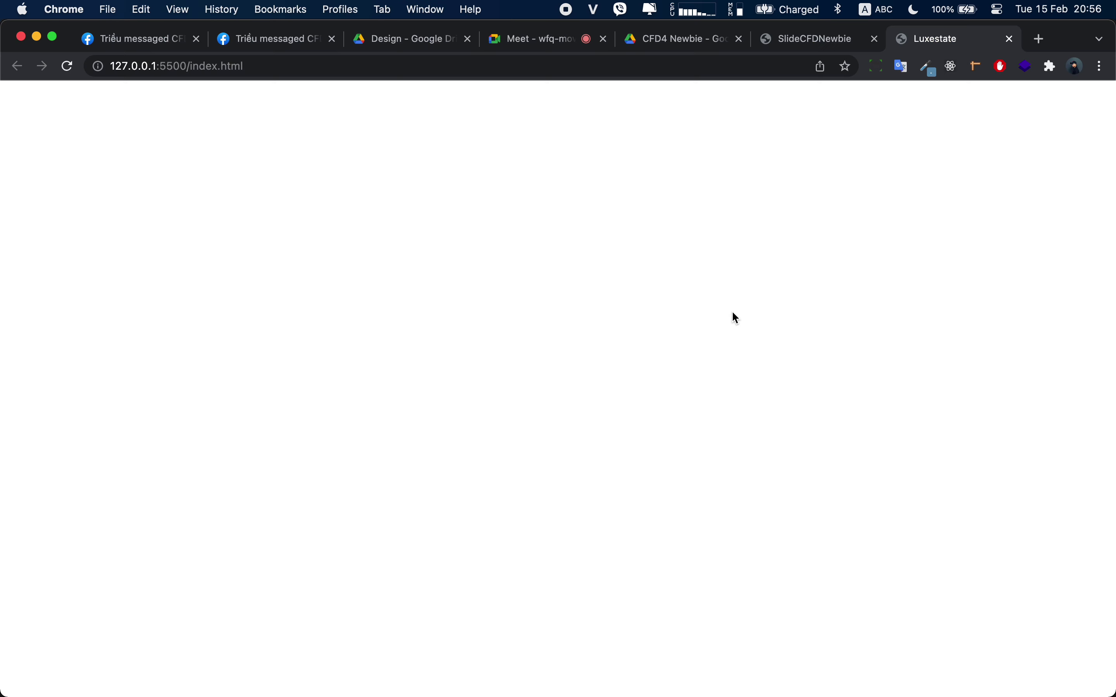
Step: Review the SlideCFDNewbie common-tags slide, highlighting title and <link, then return to VS Code
{"action": "key", "text": "ctrl+shift+Tab"}
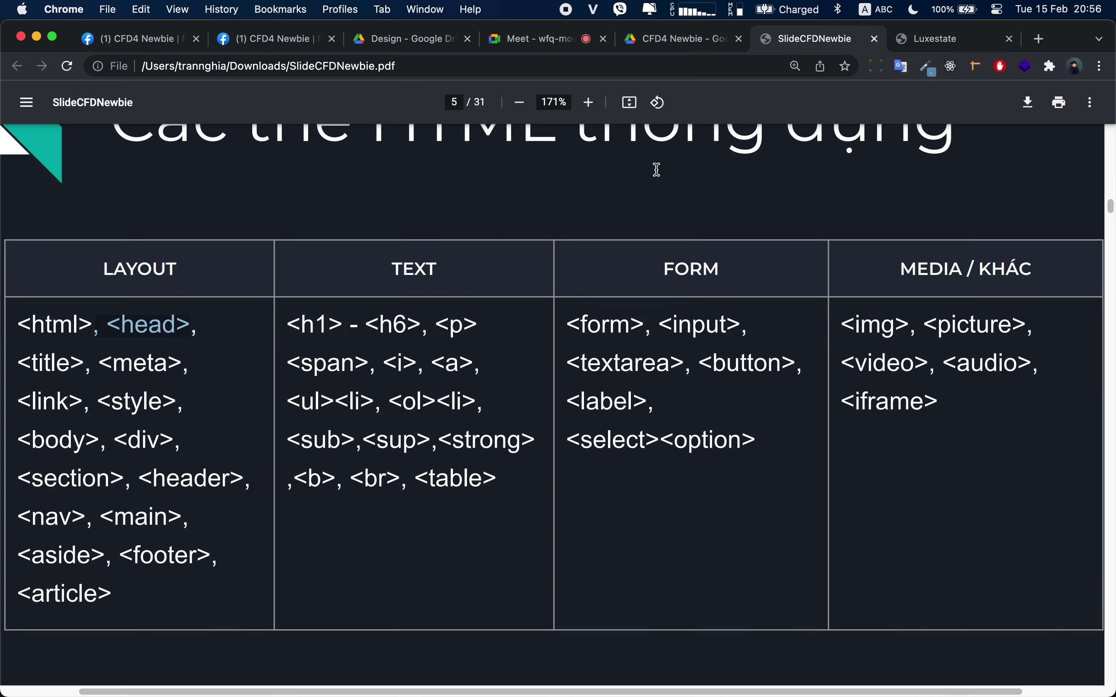
{"action": "double_click", "coordinate": [42, 369]}
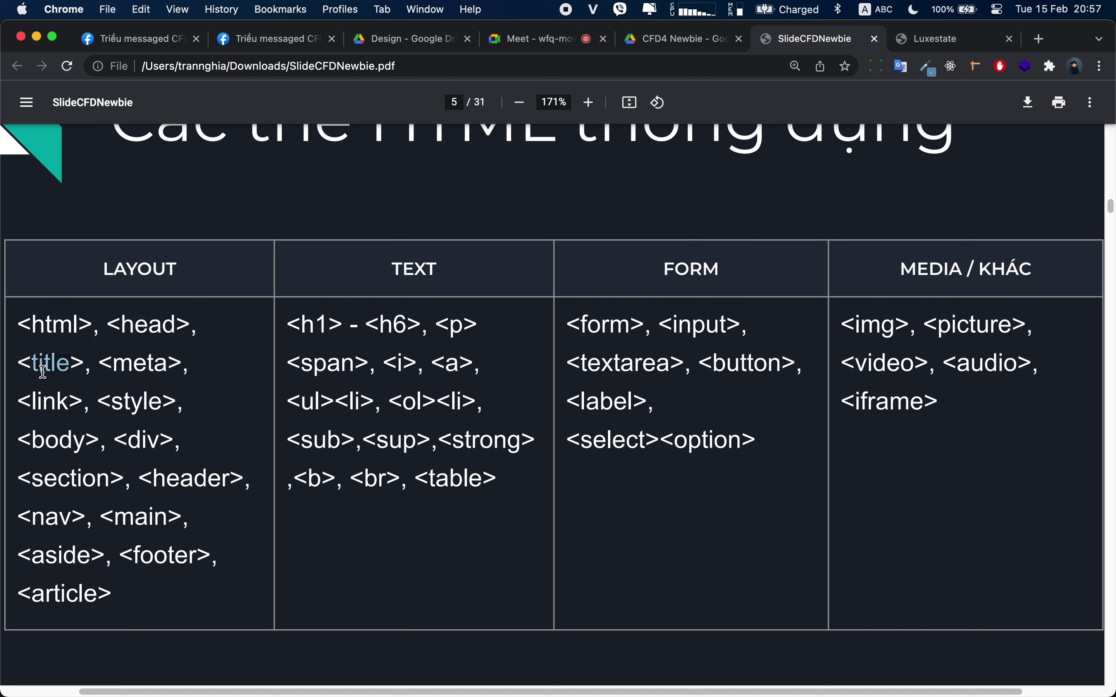
{"action": "left_click", "coordinate": [140, 371]}
{"action": "left_click_drag", "start_coordinate": [28, 406], "coordinate": [67, 405]}
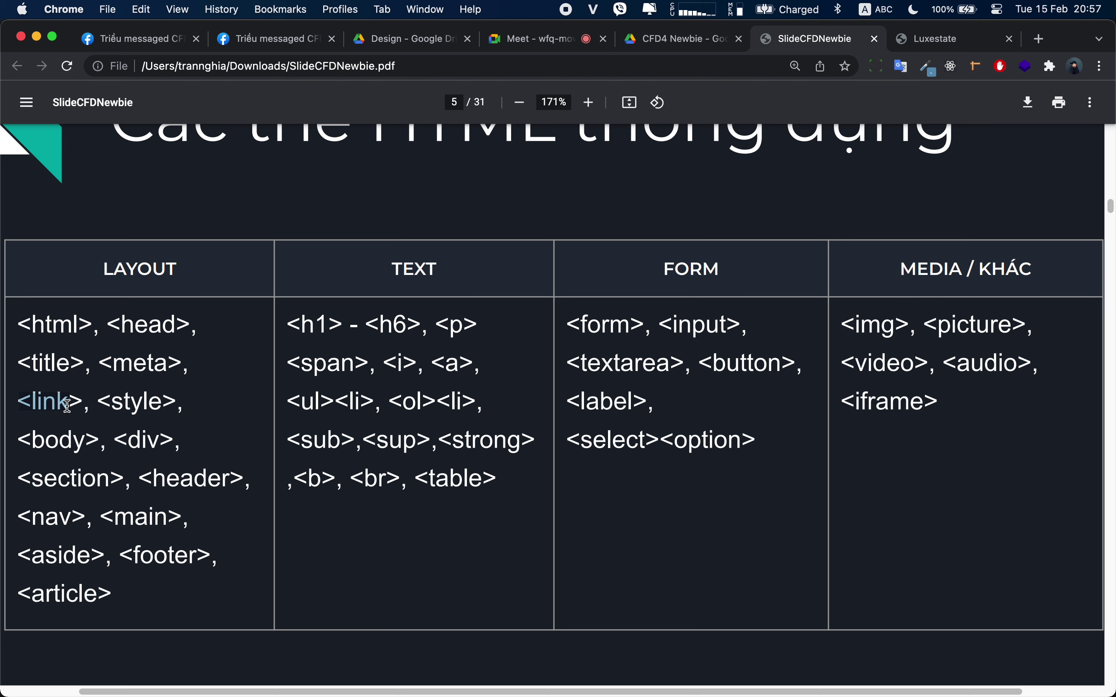
{"action": "key", "text": "super+Tab"}
Step: Emmet-expand a style element in the head holding an empty .css{} rule
{"action": "key", "text": "Return"}
{"action": "key", "text": "Return"}
{"action": "type", "text": "s"}
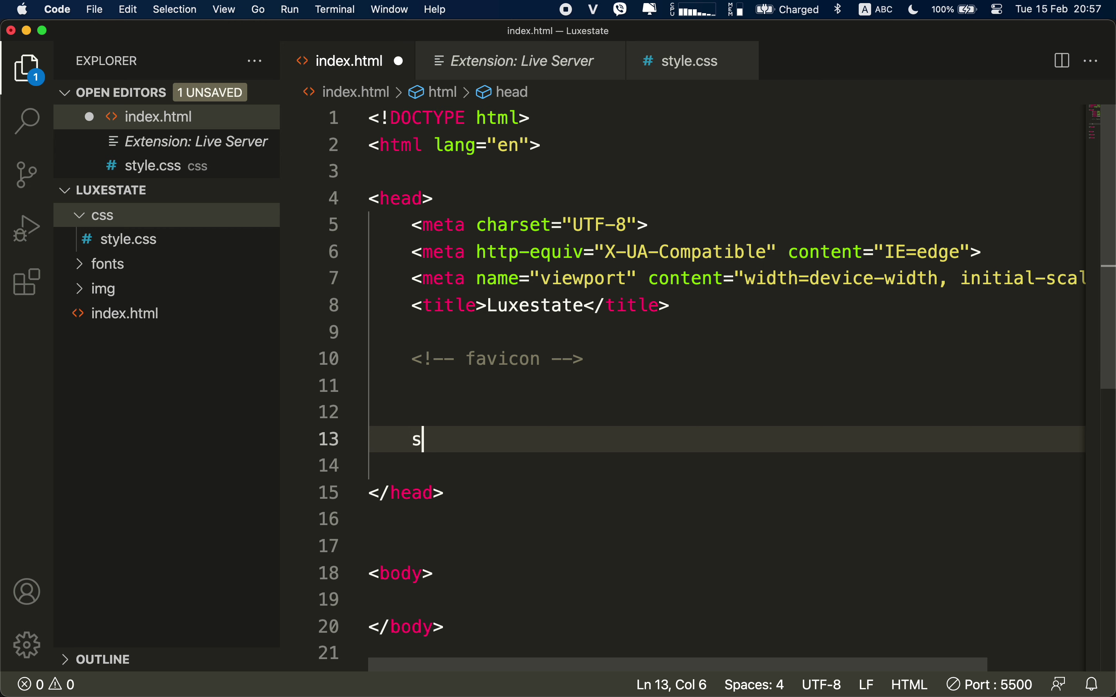
{"action": "type", "text": "tyle"}
{"action": "key", "text": "Tab"}
{"action": "key", "text": "Return"}
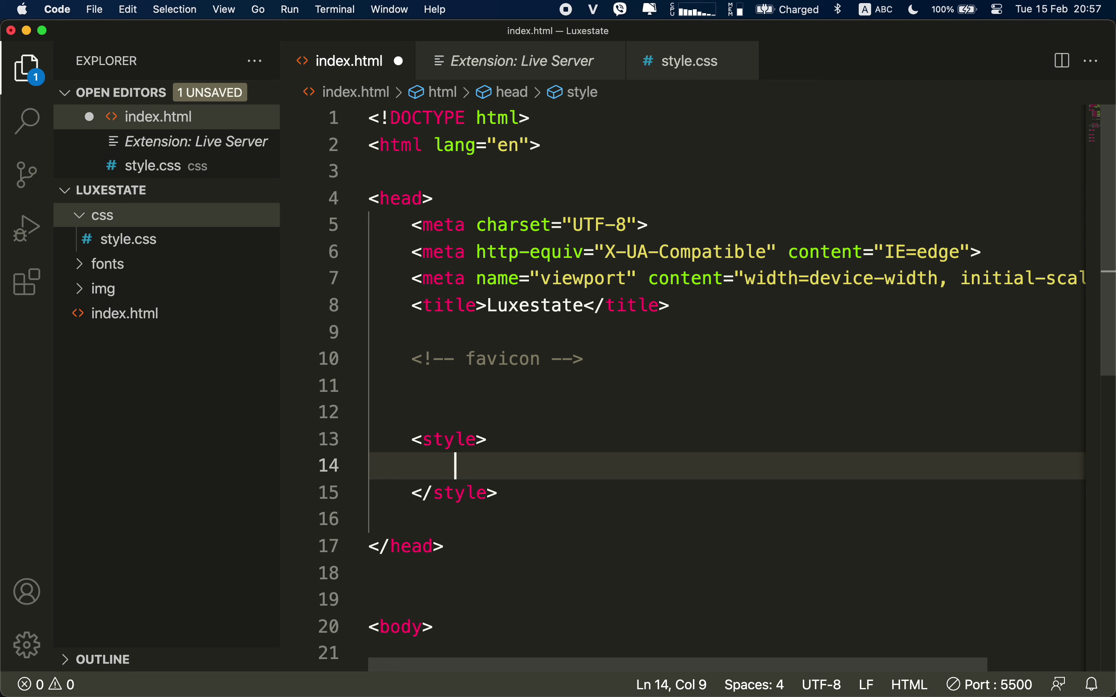
{"action": "type", "text": ".css{"}
{"action": "key", "text": "Return"}
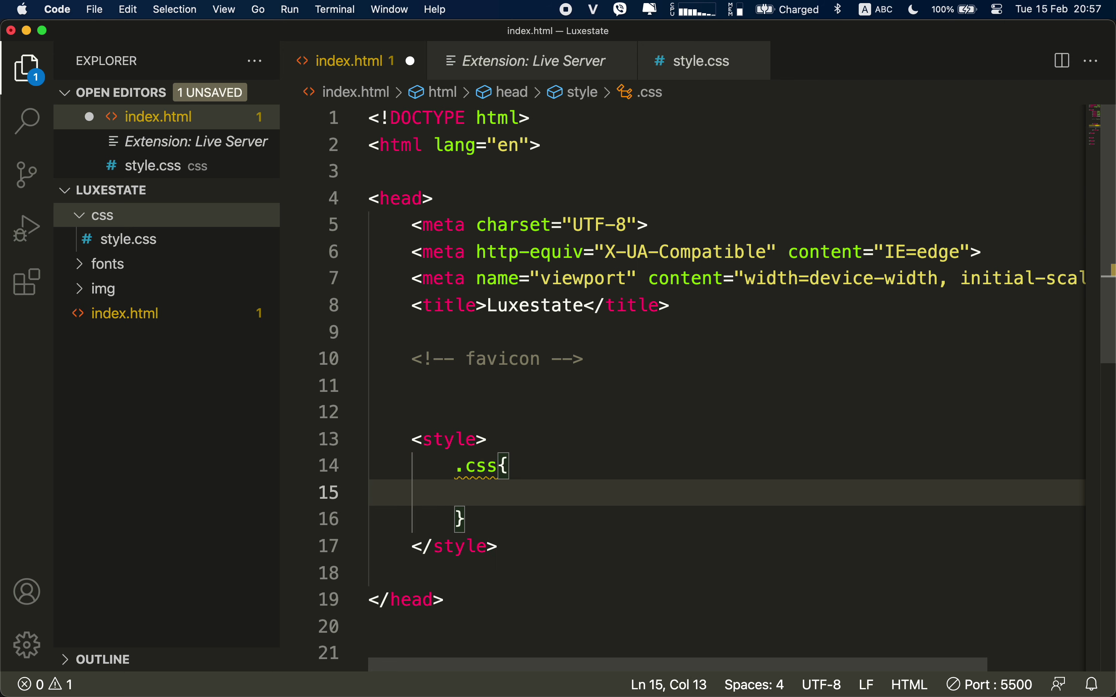
{"action": "scroll", "coordinate": [586, 404], "scroll_direction": "down", "scroll_amount": 3}
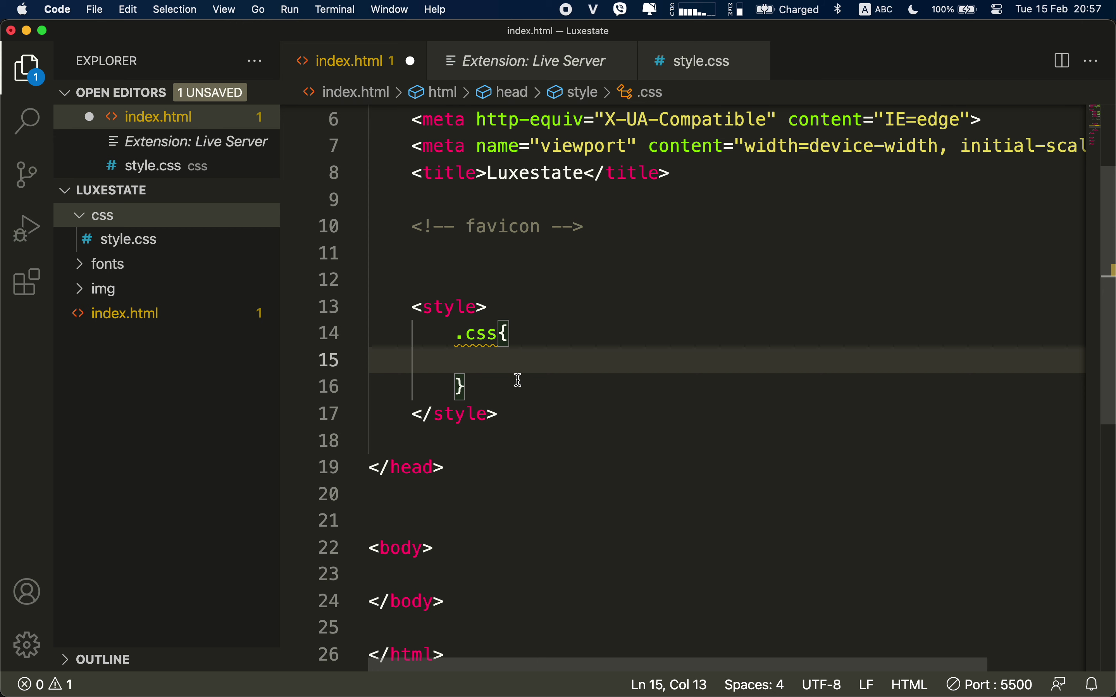
Step: Cut the style block, paste it below </head>, then undo the paste
{"action": "left_click_drag", "start_coordinate": [418, 281], "coordinate": [560, 437]}
{"action": "key", "text": "super+x"}
{"action": "key", "text": "BackSpace"}
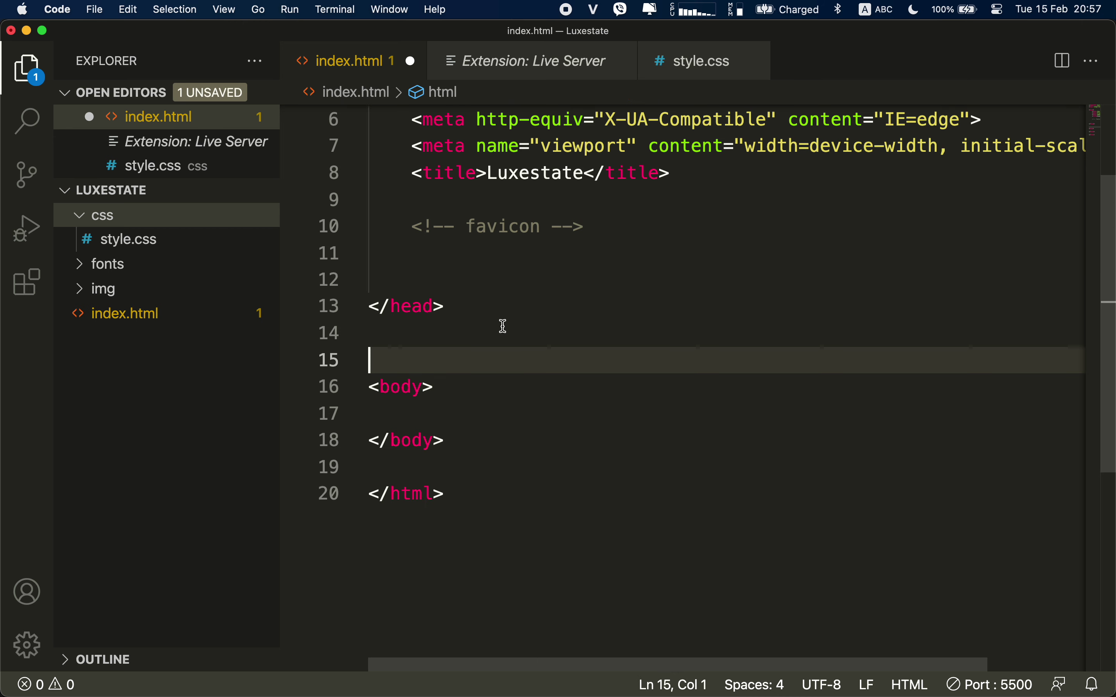
{"action": "key", "text": "super+v"}
{"action": "left_click", "coordinate": [502, 358]}
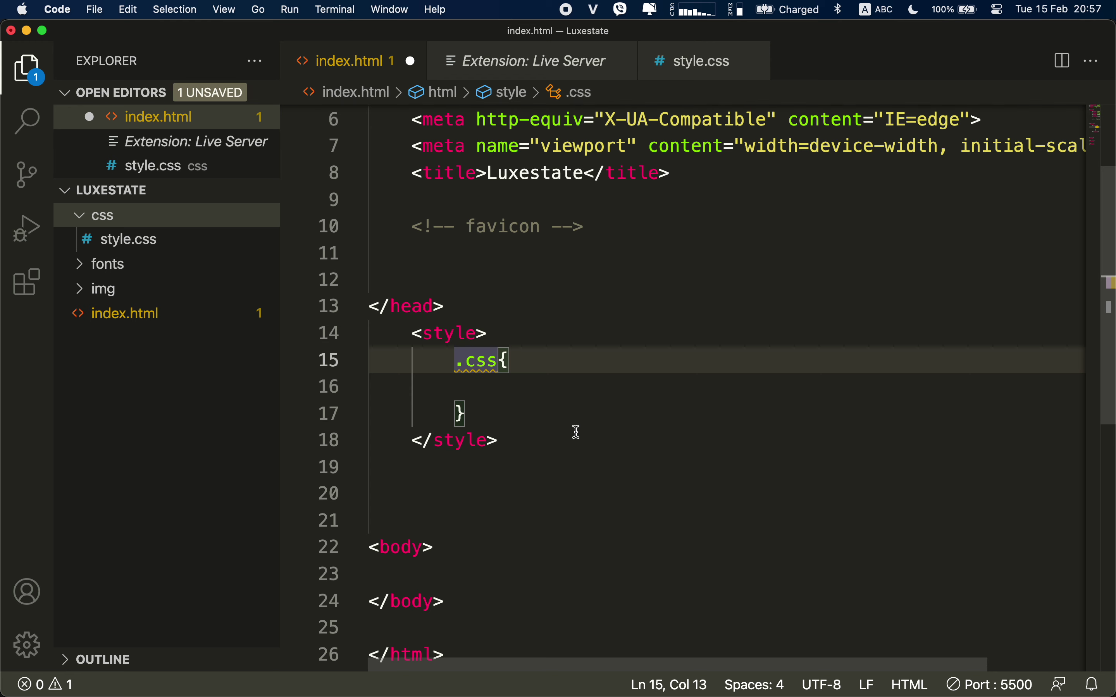
{"action": "key", "text": "super+z"}
{"action": "scroll", "coordinate": [577, 432], "scroll_direction": "up", "scroll_amount": 2}
Step: Pick out the style, body, div and meta entries on the common-tags slide
{"action": "key", "text": "super+Tab"}
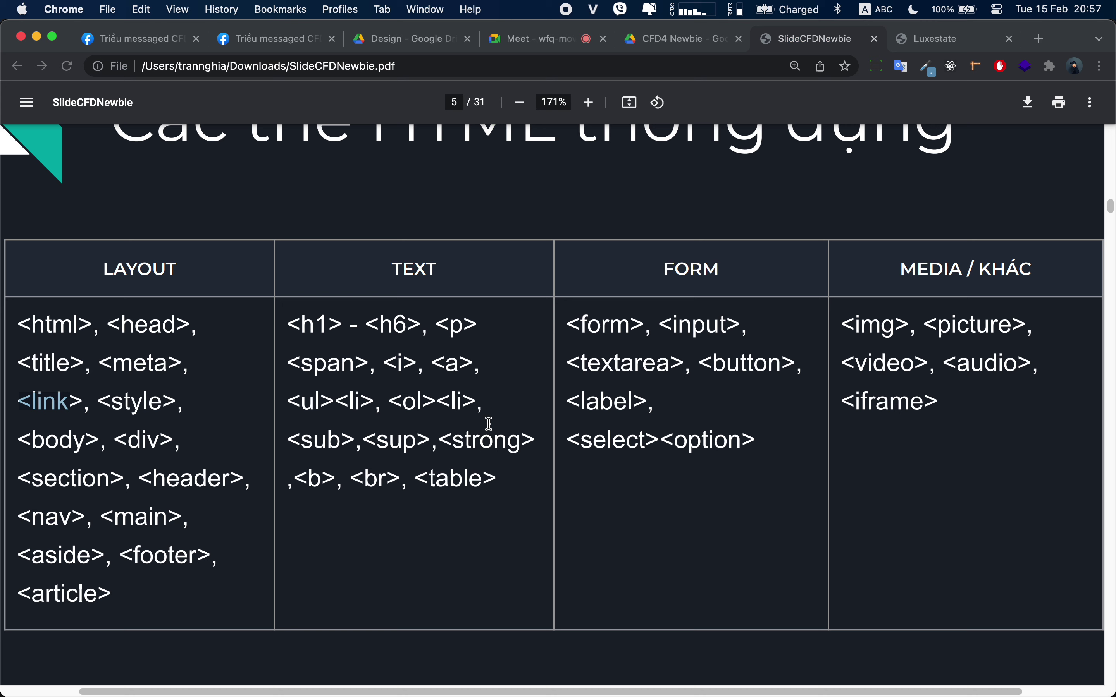
{"action": "double_click", "coordinate": [138, 399]}
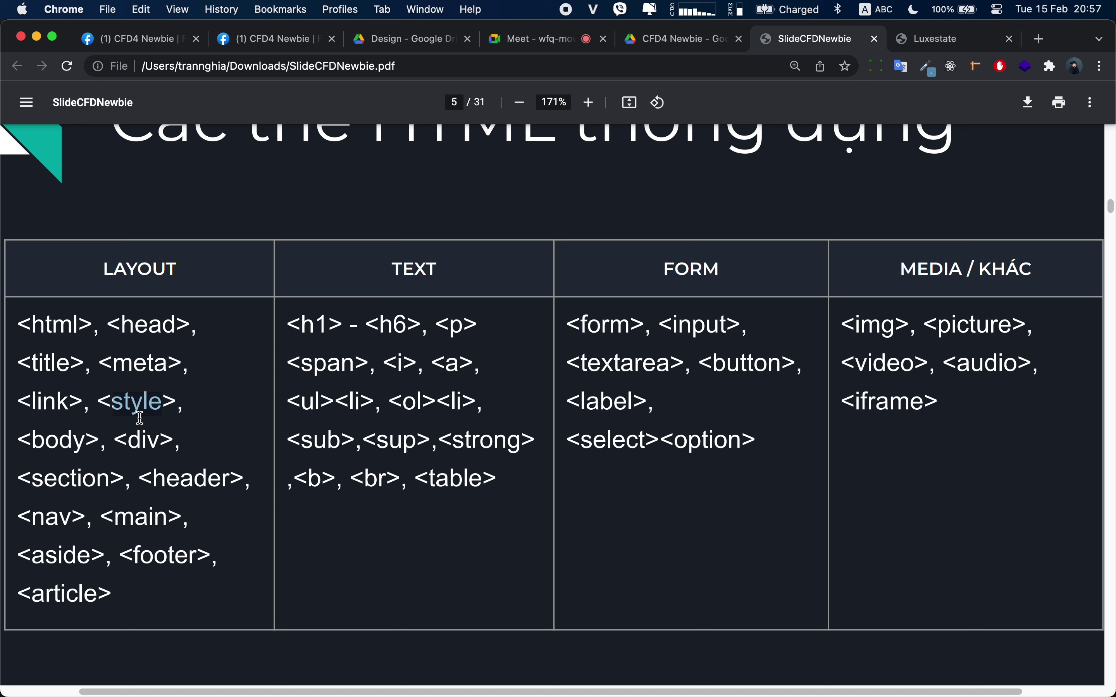
{"action": "double_click", "coordinate": [60, 439]}
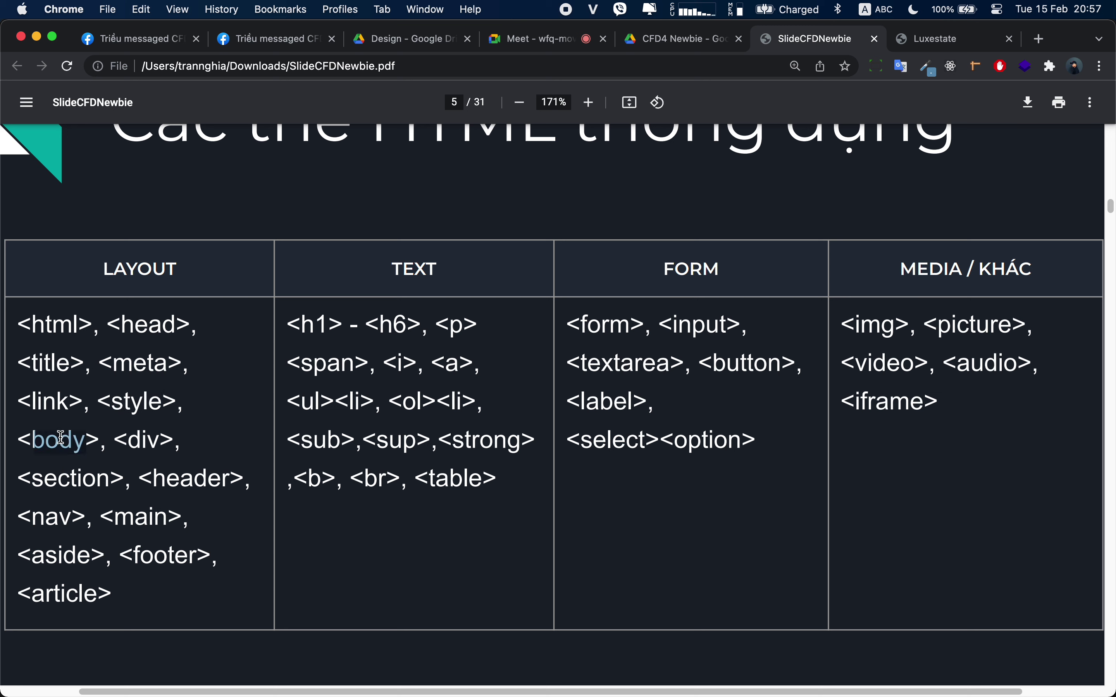
{"action": "double_click", "coordinate": [153, 447]}
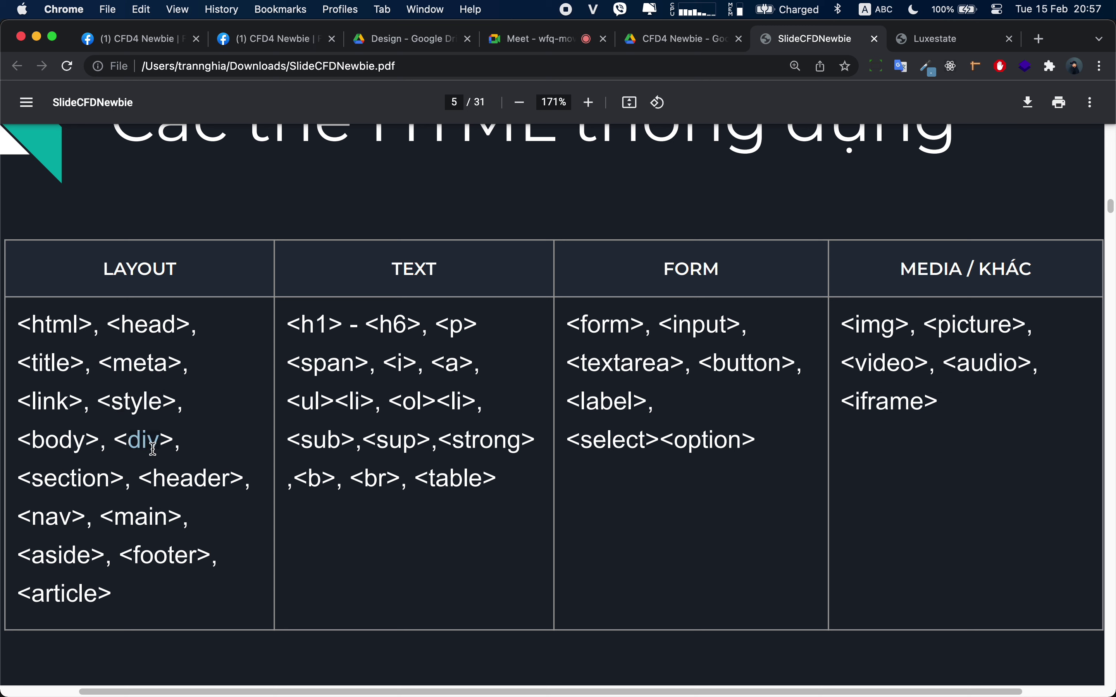
{"action": "double_click", "coordinate": [138, 373]}
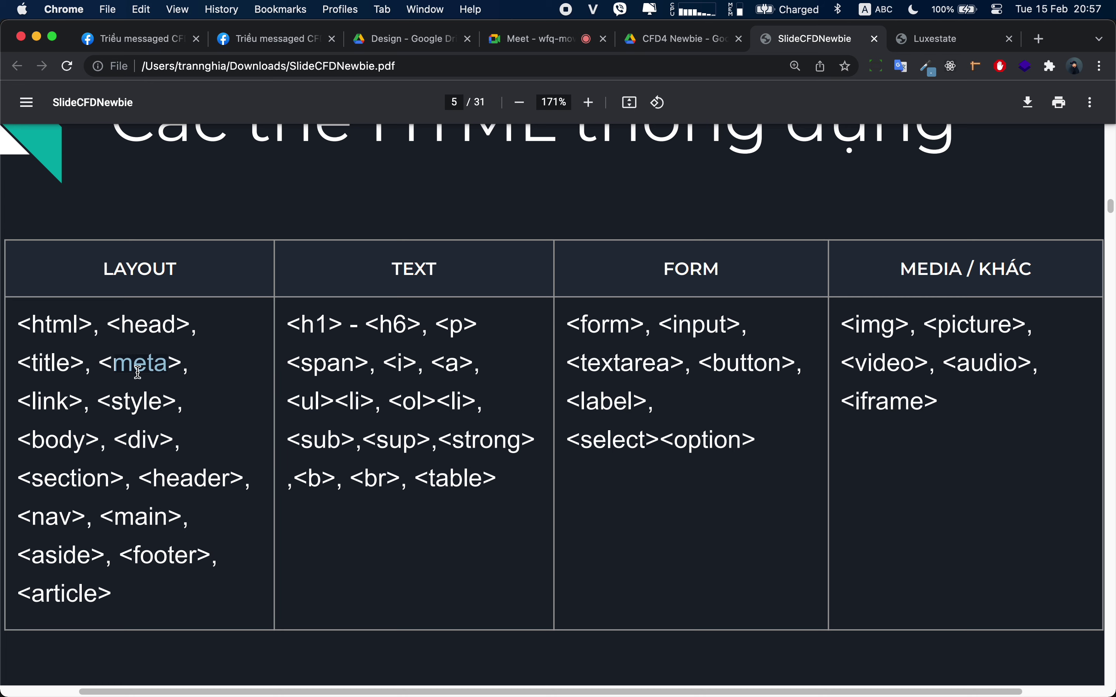
Step: Delete the leftover style-block line in index.html, save, and return to the slide
{"action": "key", "text": "super+Tab"}
{"action": "key", "text": "BackSpace"}
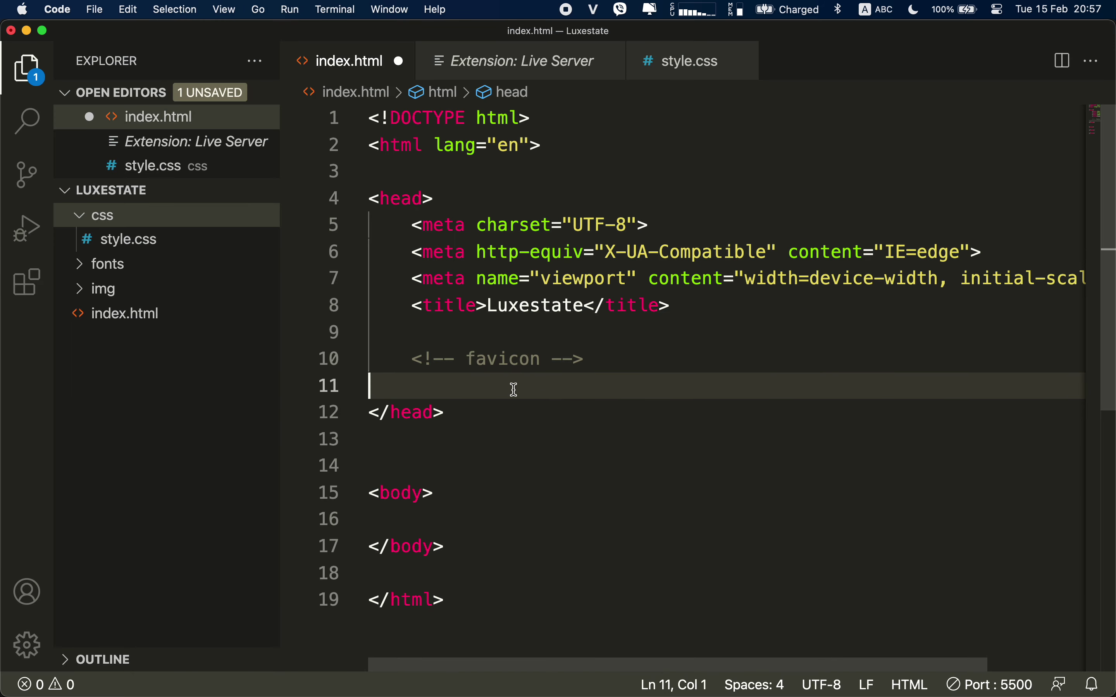
{"action": "key", "text": "super+Tab"}
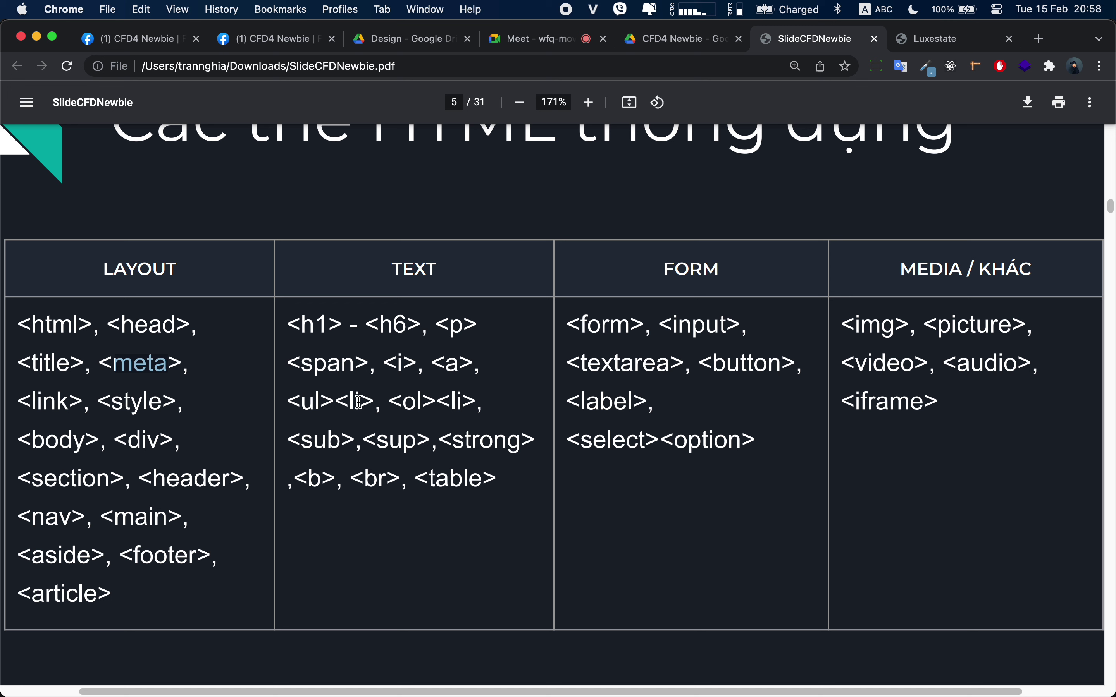
{"action": "key", "text": "super+Tab"}
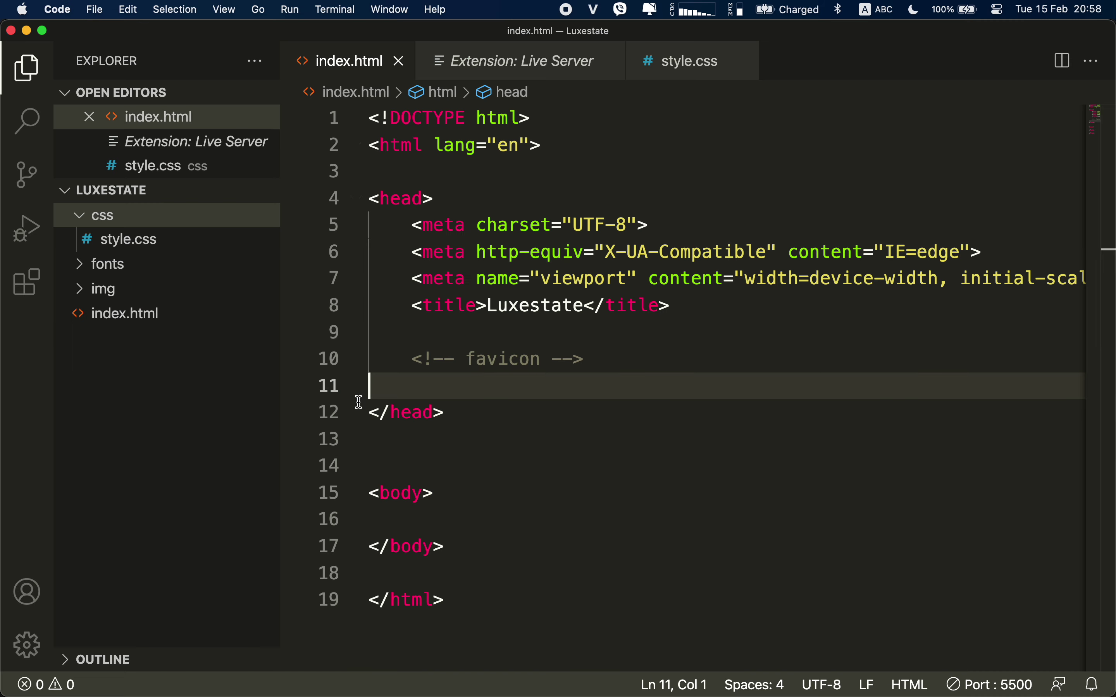
{"action": "key", "text": "super+t"}
{"action": "key", "text": "BackSpace"}
{"action": "key", "text": "super+Tab"}
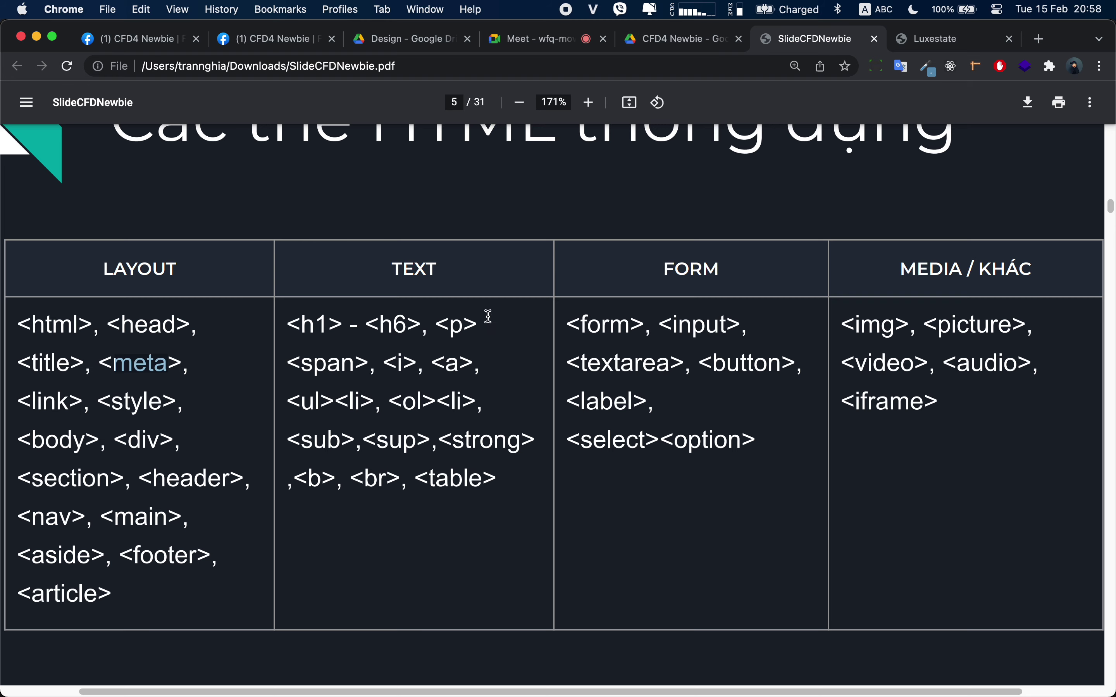
Step: Open cfdtraining.vn in a new Chrome tab, then return to the Facebook group tab
{"action": "left_click", "coordinate": [1043, 40]}
{"action": "type", "text": "cssmatic.com/box-shadow"}
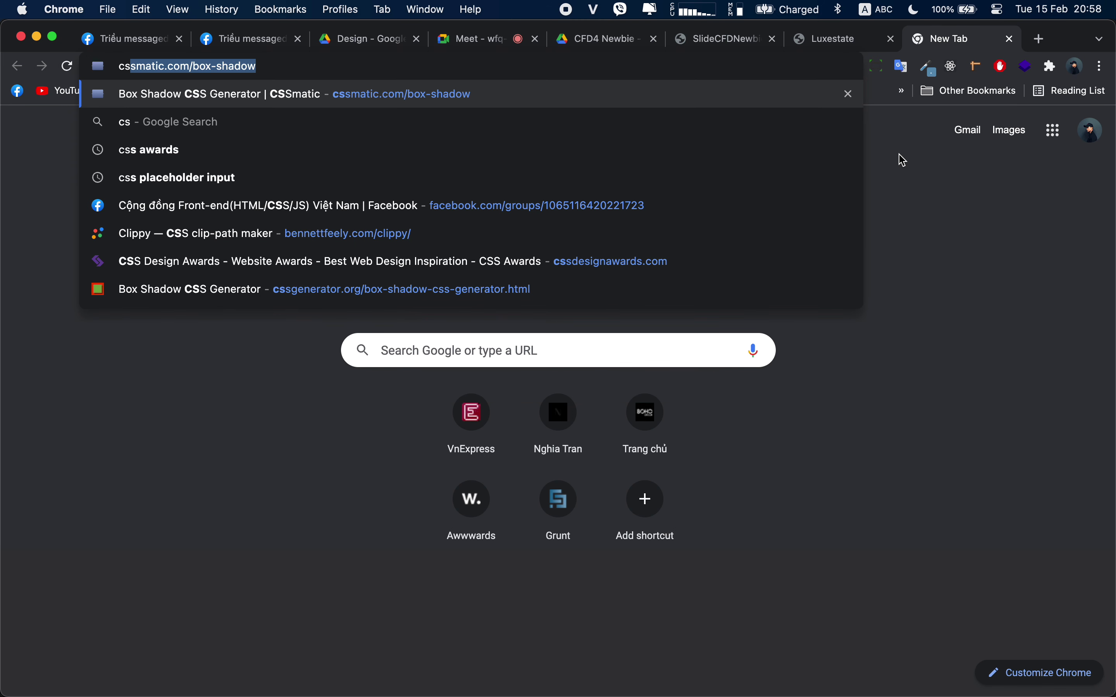
{"action": "key", "text": "Right"}
{"action": "key", "text": "BackSpace"}
{"action": "key", "text": "super+a"}
{"action": "key", "text": "BackSpace"}
{"action": "type", "text": "cfd"}
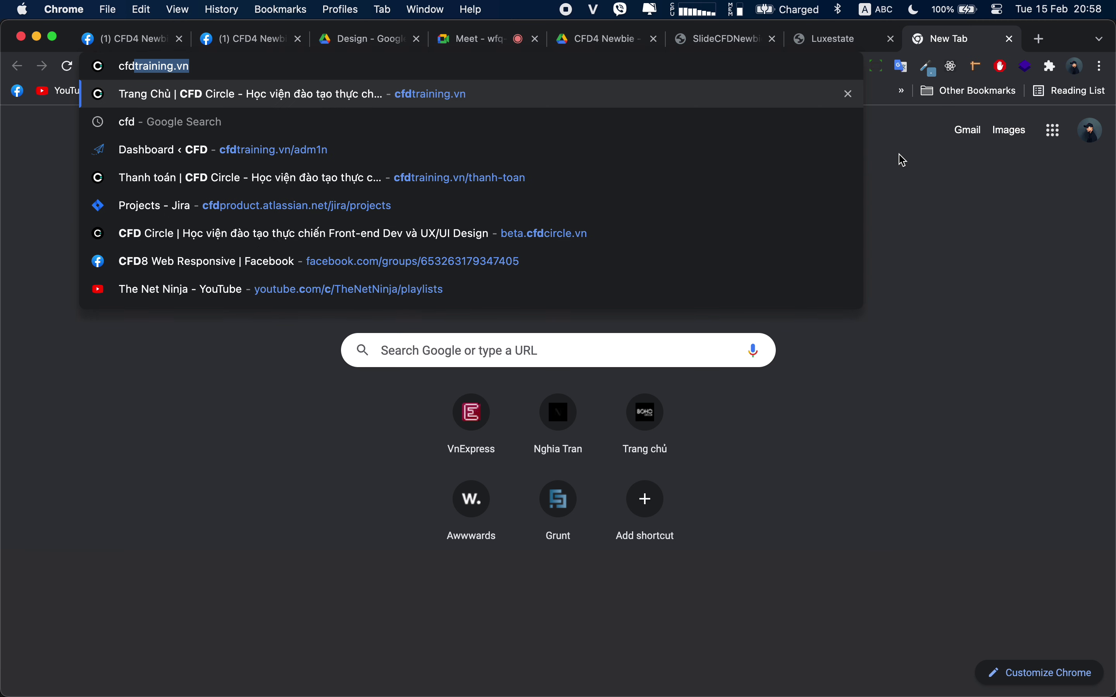
{"action": "key", "text": "Return"}
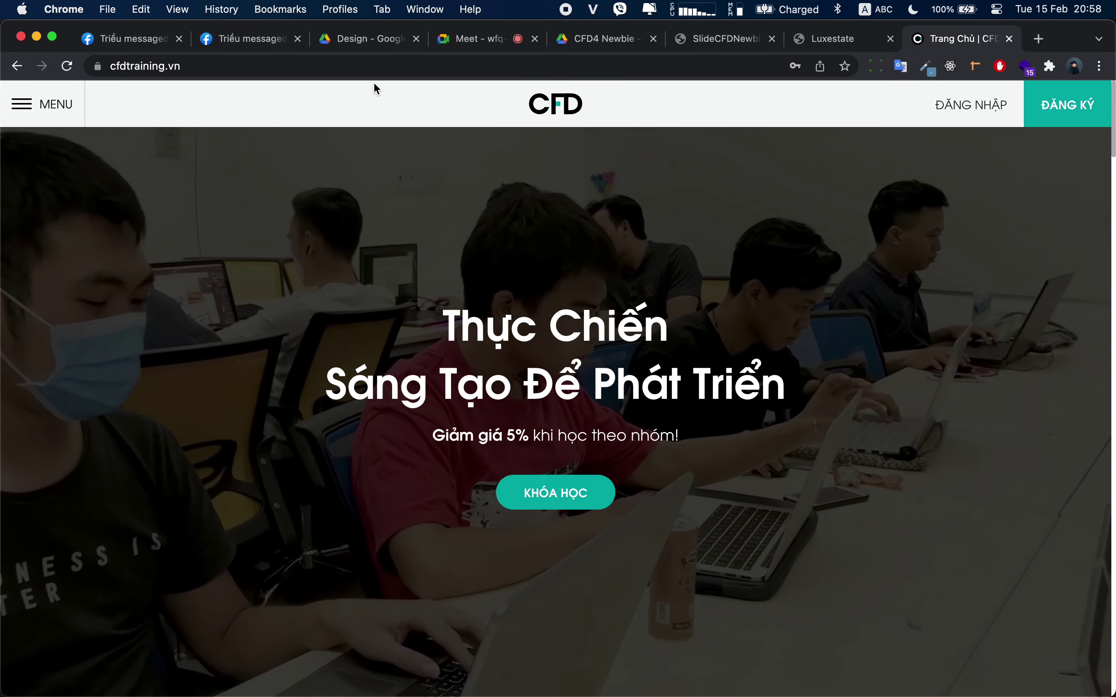
{"action": "left_click", "coordinate": [322, 72]}
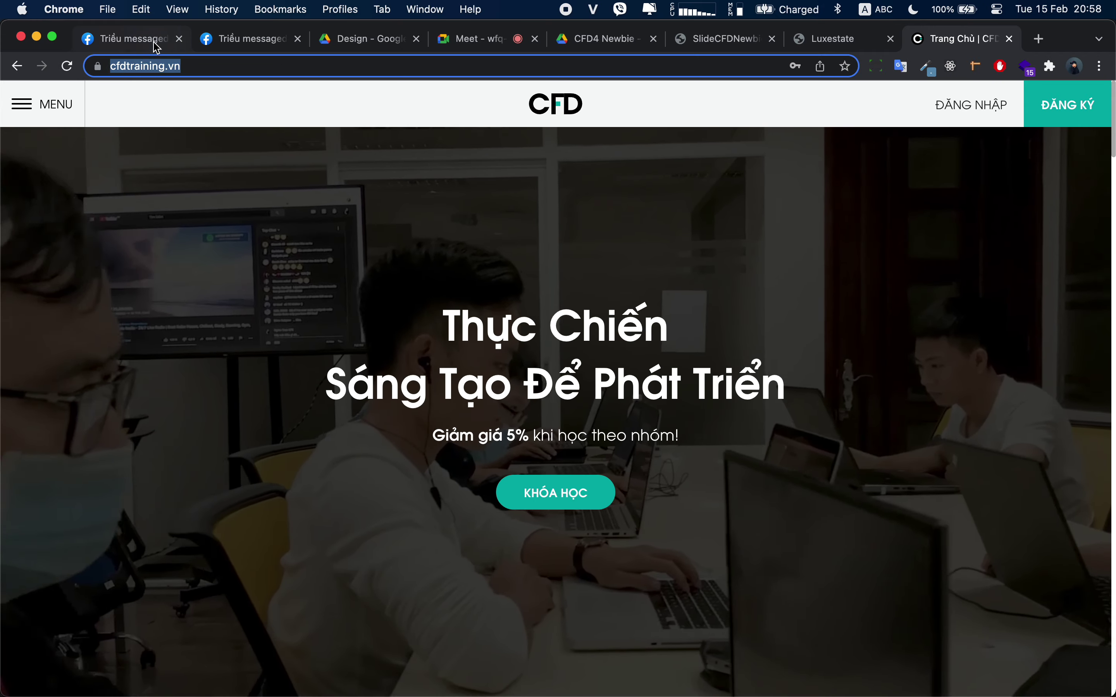
{"action": "left_click", "coordinate": [147, 39]}
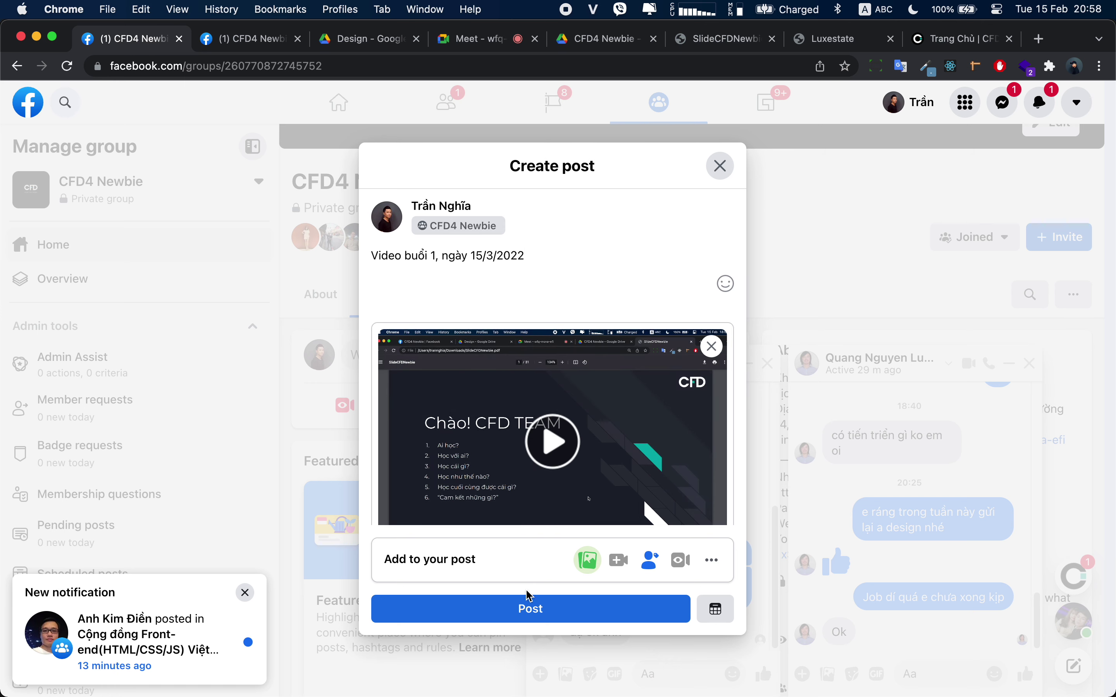
Step: Post the 'Video buổi 1, ngày 15/3/2022' video to CFD4 Newbie, then switch back to VS Code
{"action": "left_click", "coordinate": [525, 609]}
{"action": "left_click", "coordinate": [963, 38]}
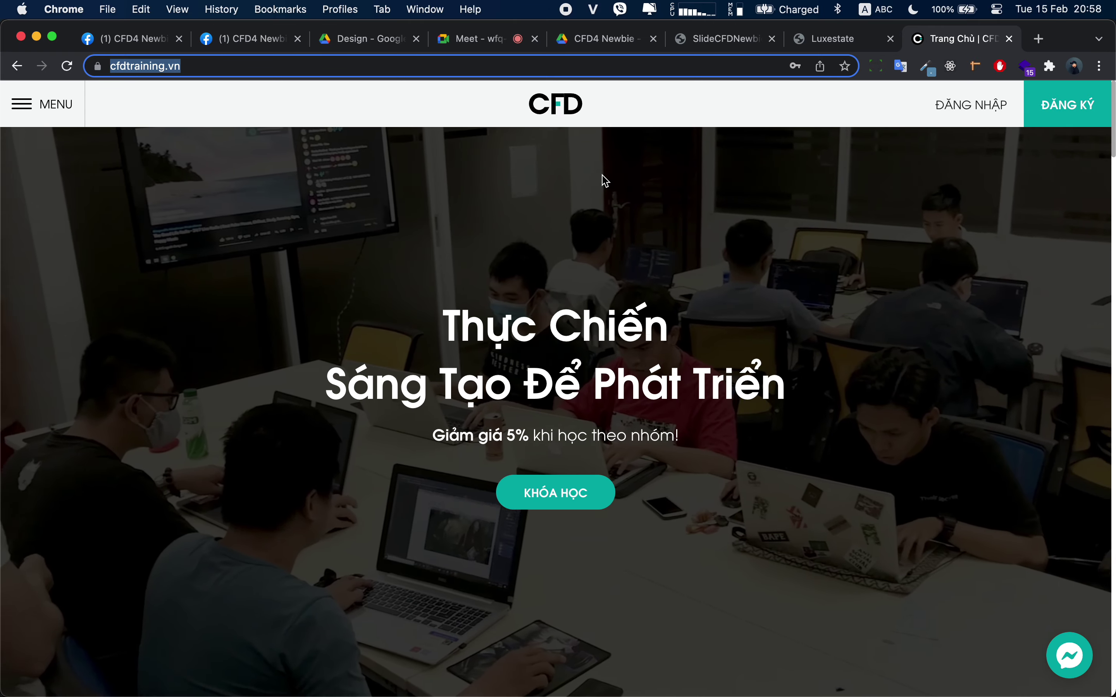
{"action": "key", "text": "super+Tab"}
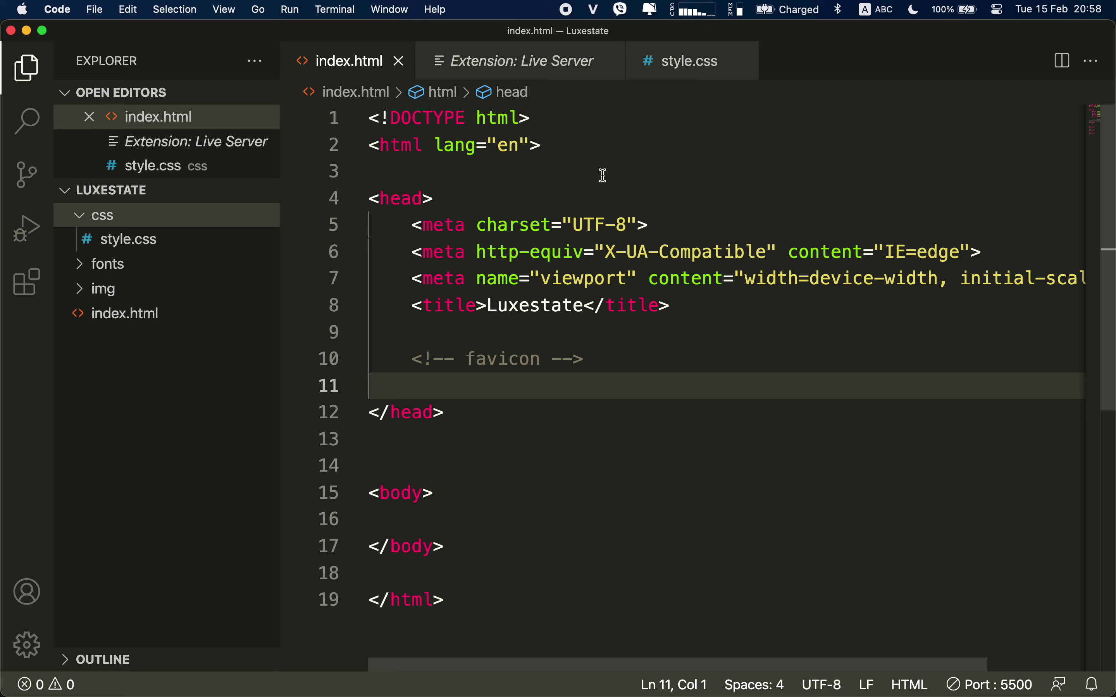
Step: Search Google for 'meta tag facebook' in a new Chrome tab
{"action": "key", "text": "super+Tab"}
{"action": "key", "text": "super+t"}
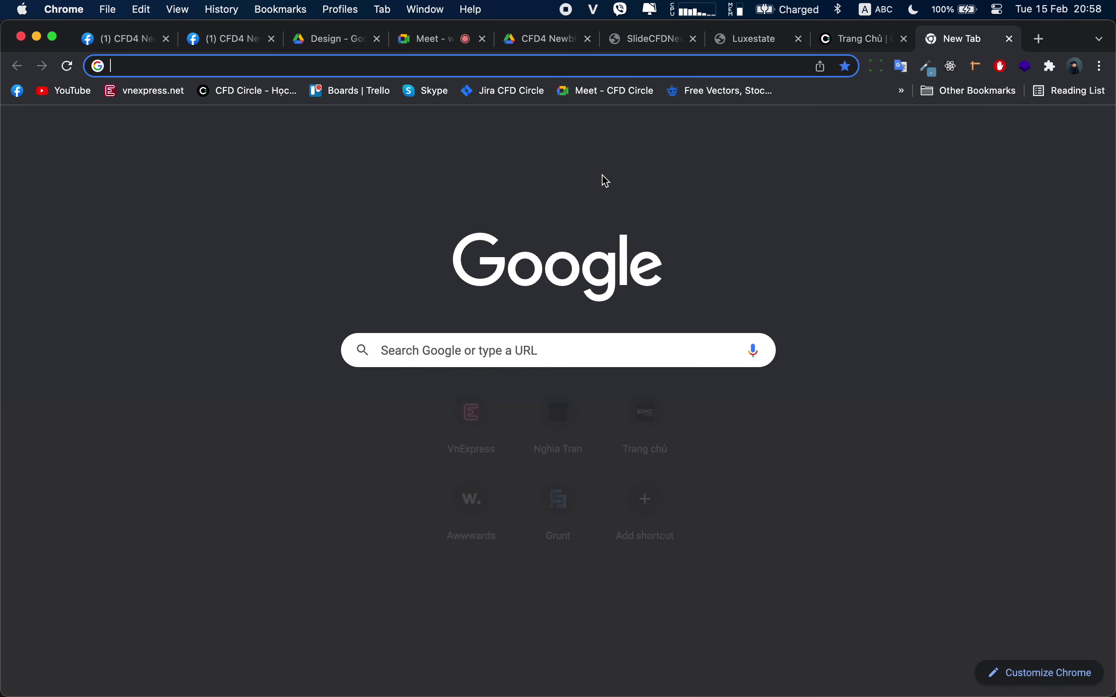
{"action": "type", "text": "meta tag"}
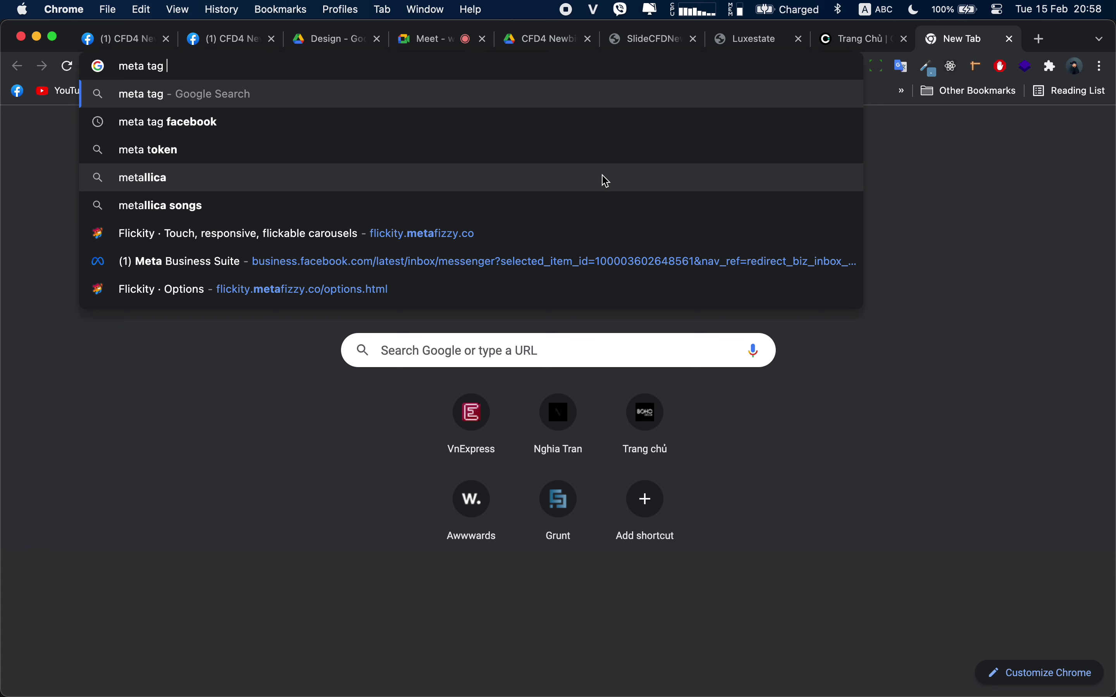
{"action": "key", "text": "Down"}
{"action": "key", "text": "Return"}
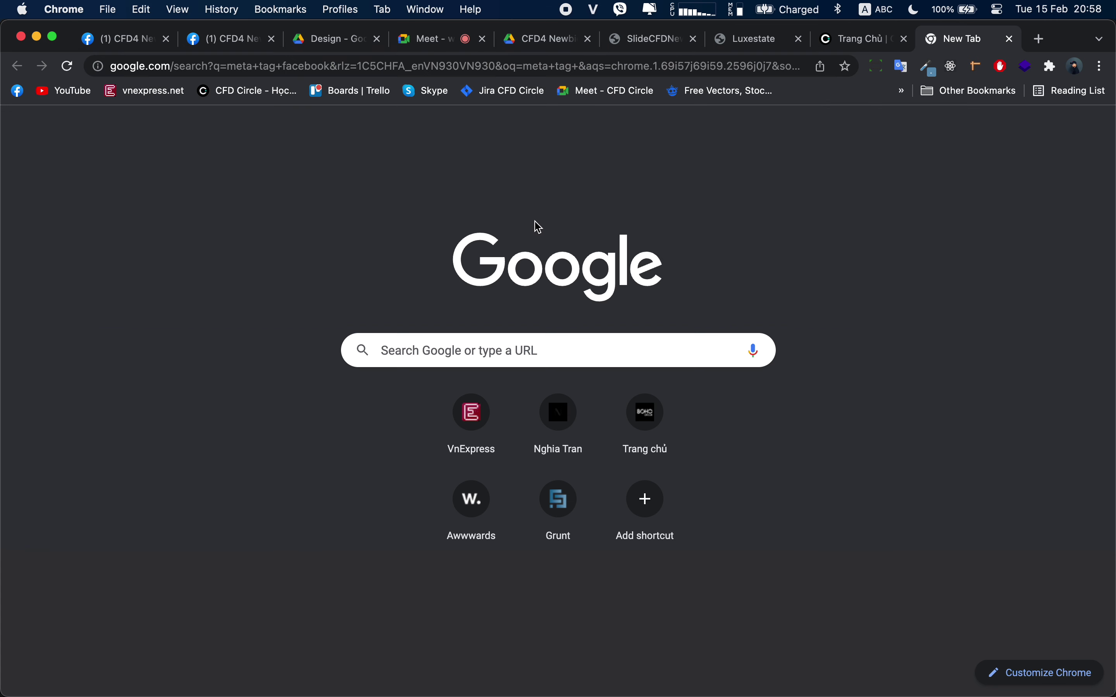
{"action": "left_click", "coordinate": [118, 39]}
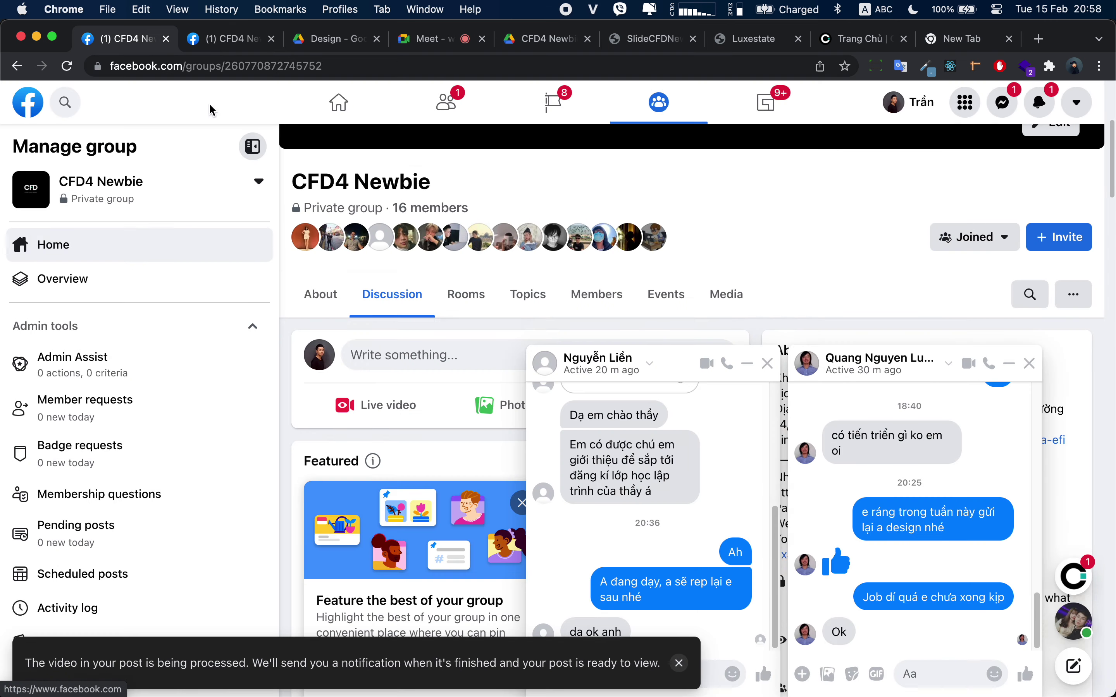
{"action": "left_click", "coordinate": [218, 33]}
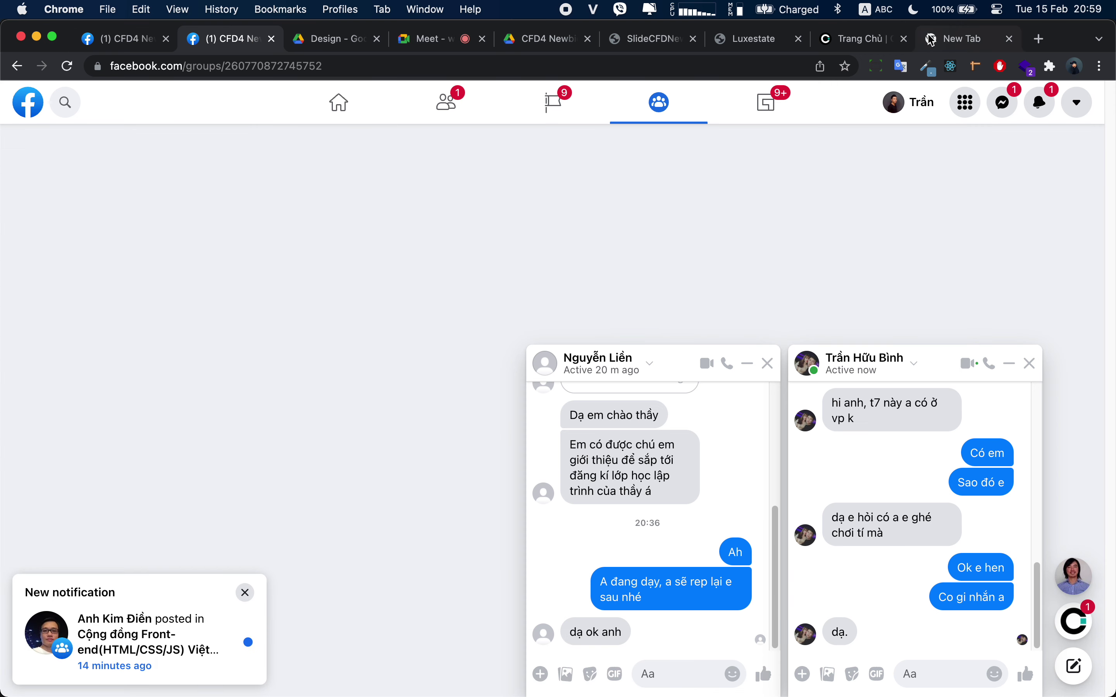
{"action": "left_click", "coordinate": [945, 44]}
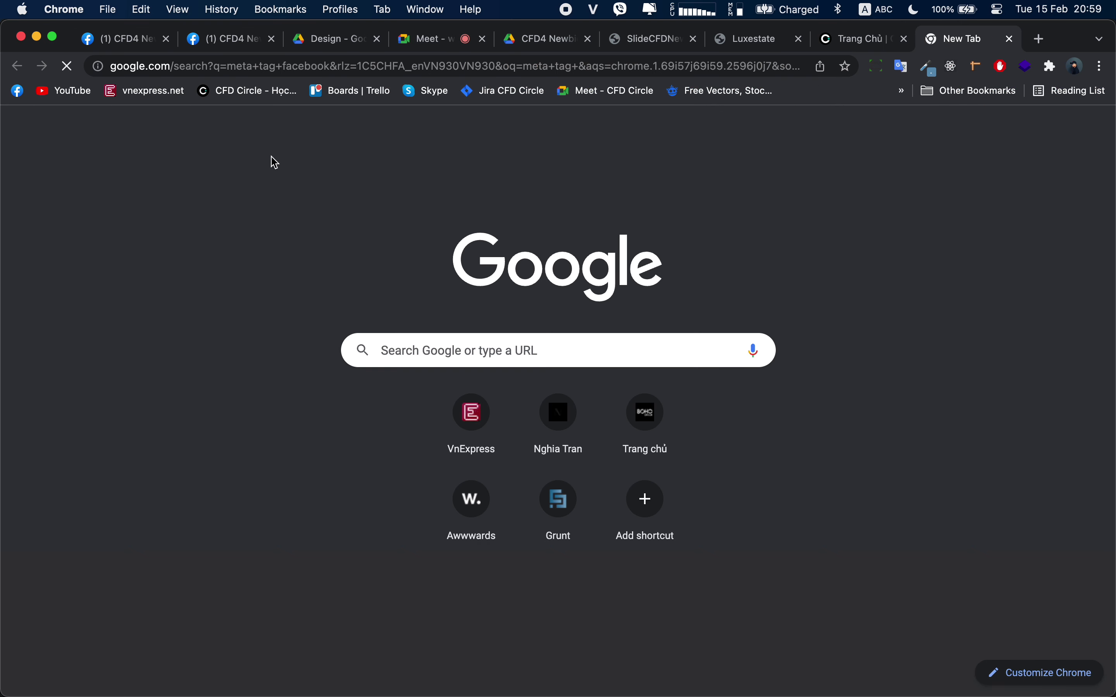
{"action": "type", "text": "meta"}
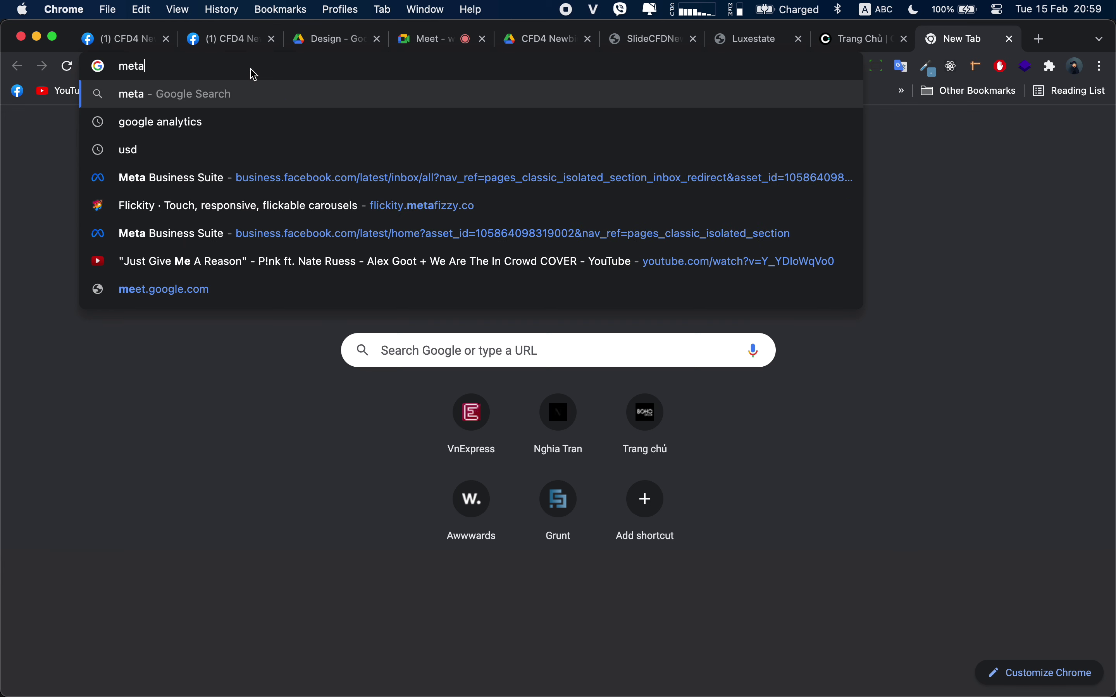
{"action": "key", "text": "Down"}
{"action": "key", "text": "Return"}
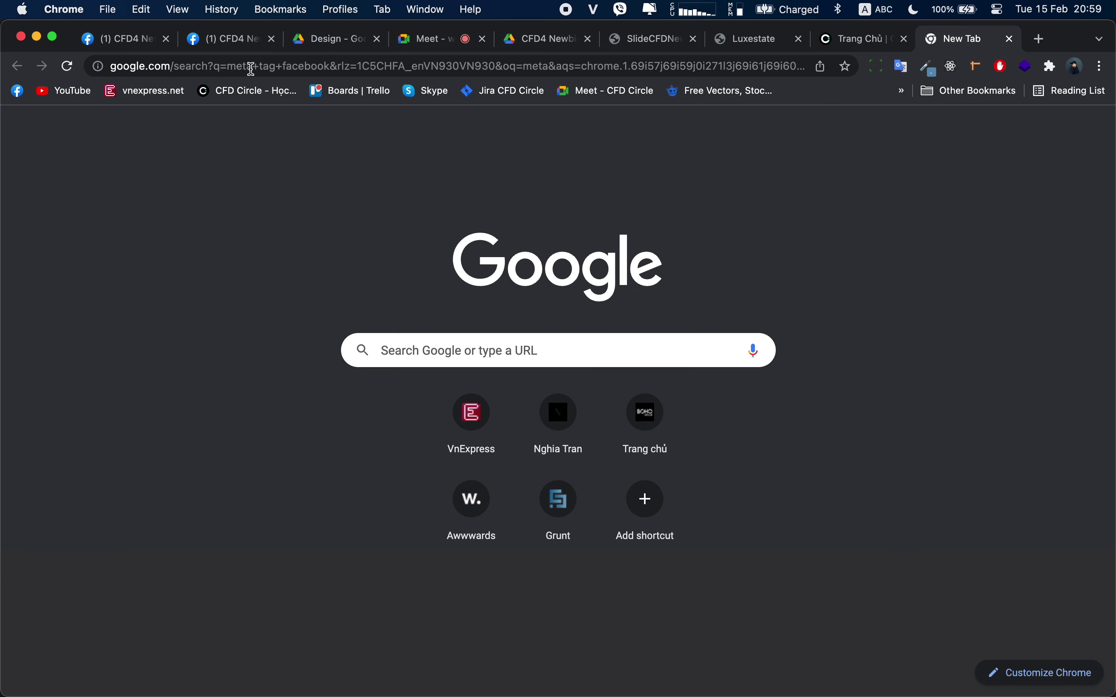
Step: Run the 'meta tag facebook' search again in another tab and copy its URL
{"action": "left_click", "coordinate": [1043, 39]}
{"action": "type", "text": "meat"}
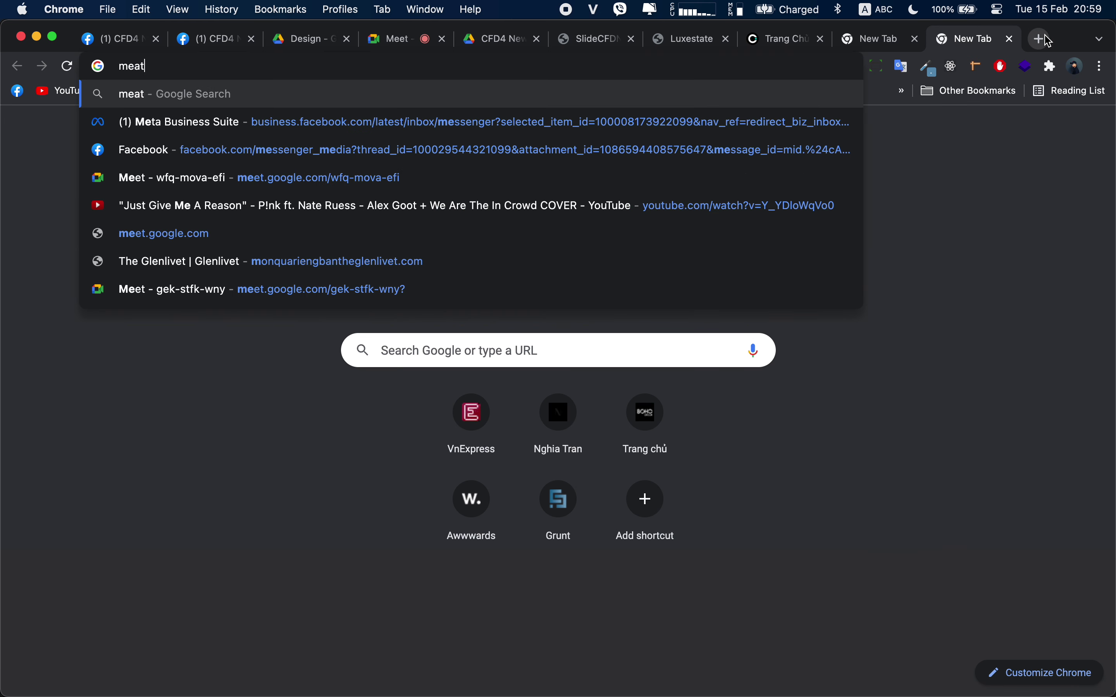
{"action": "type", "text": "a"}
{"action": "key", "text": "BackSpace"}
{"action": "key", "text": "BackSpace"}
{"action": "key", "text": "BackSpace"}
{"action": "type", "text": "ta t"}
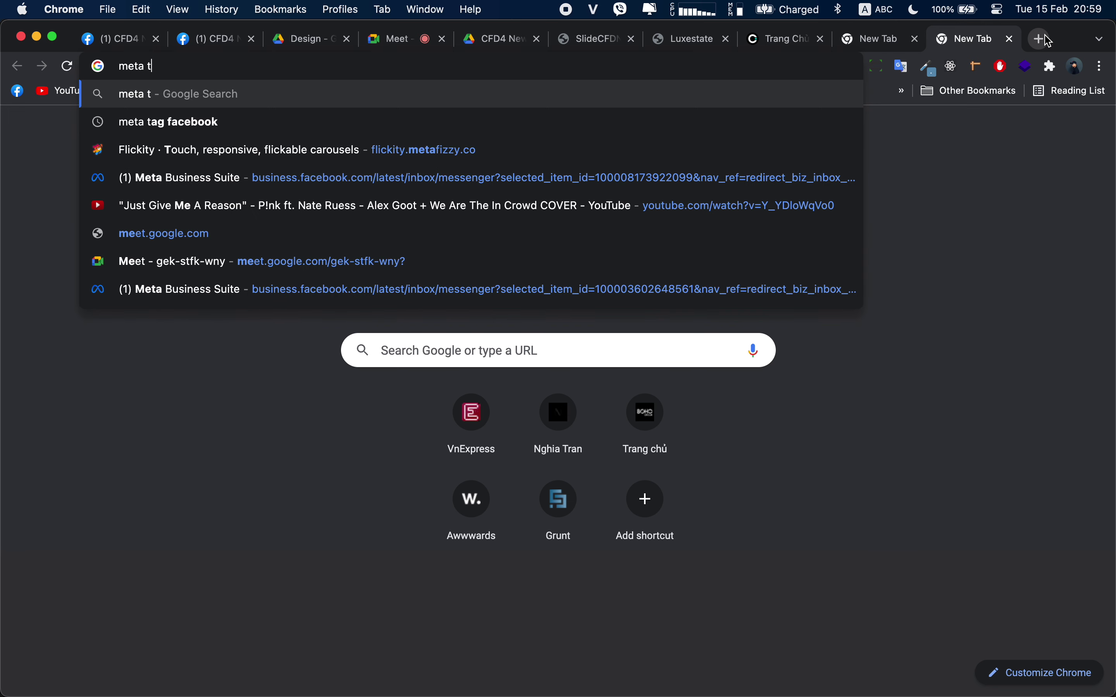
{"action": "key", "text": "Down"}
{"action": "key", "text": "Return"}
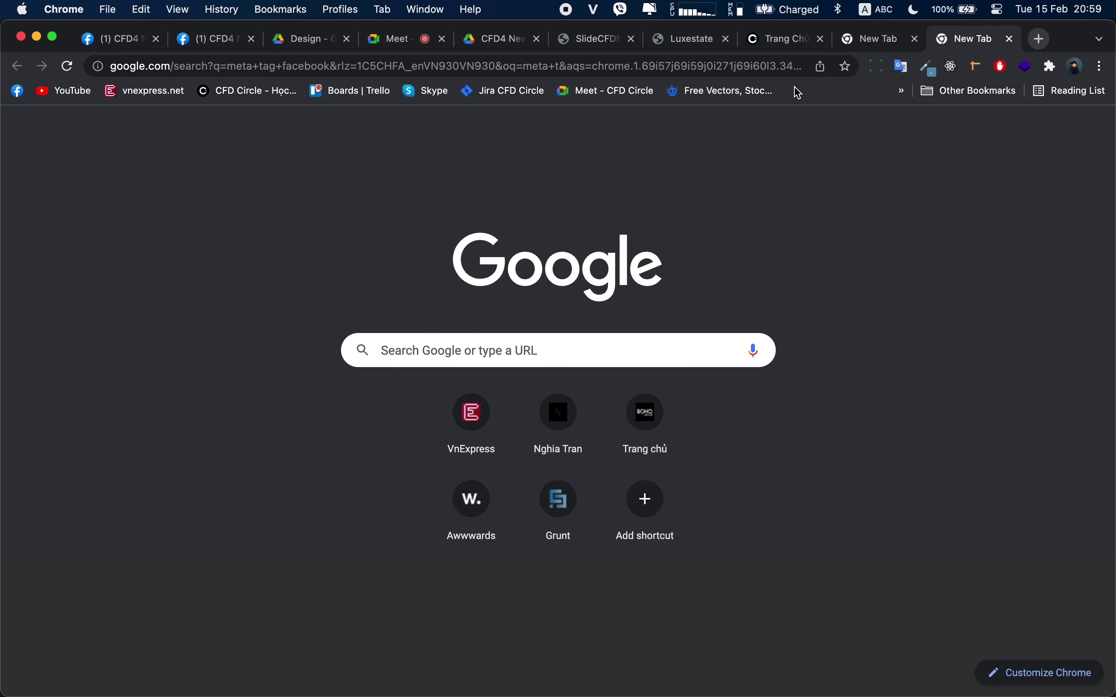
{"action": "left_click", "coordinate": [465, 57]}
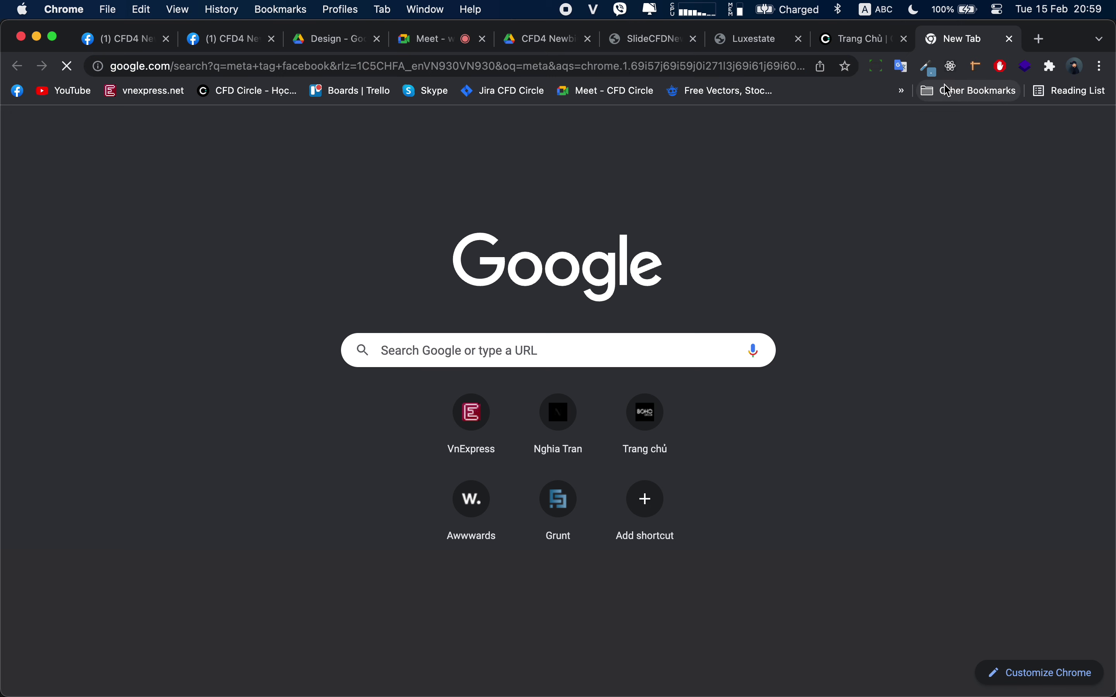
{"action": "key", "text": "super+c"}
Step: Place the cursor after the favicon comment in index.html, then return to the cfdtraining.vn tab
{"action": "left_click", "coordinate": [697, 213]}
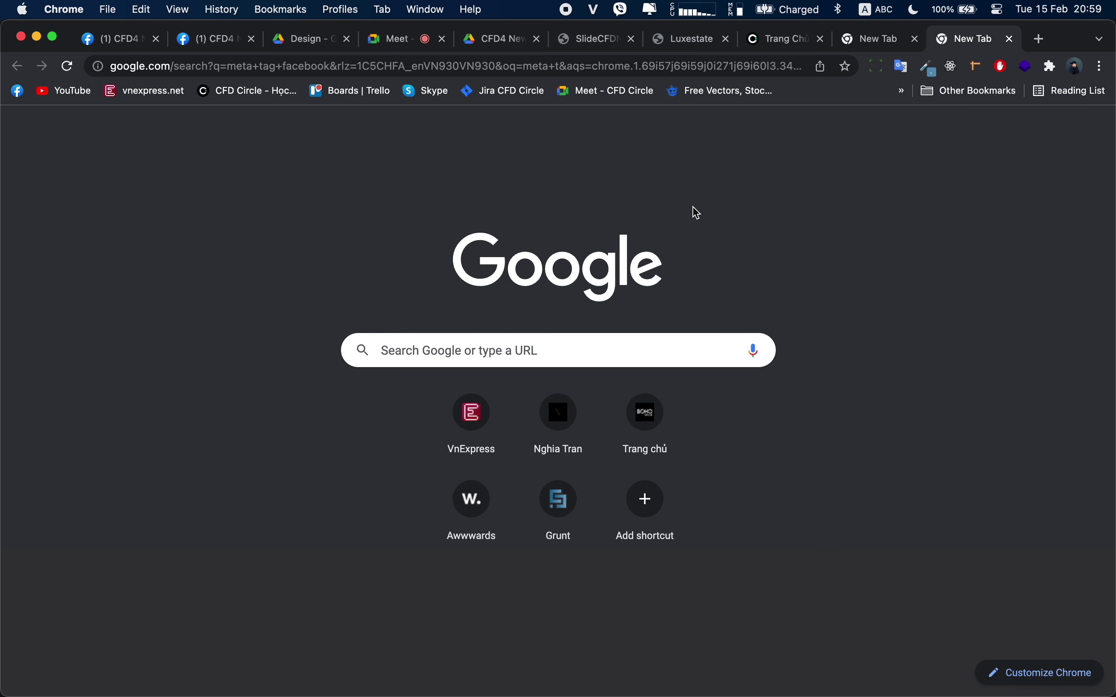
{"action": "key", "text": "super+Tab"}
{"action": "left_click", "coordinate": [585, 356]}
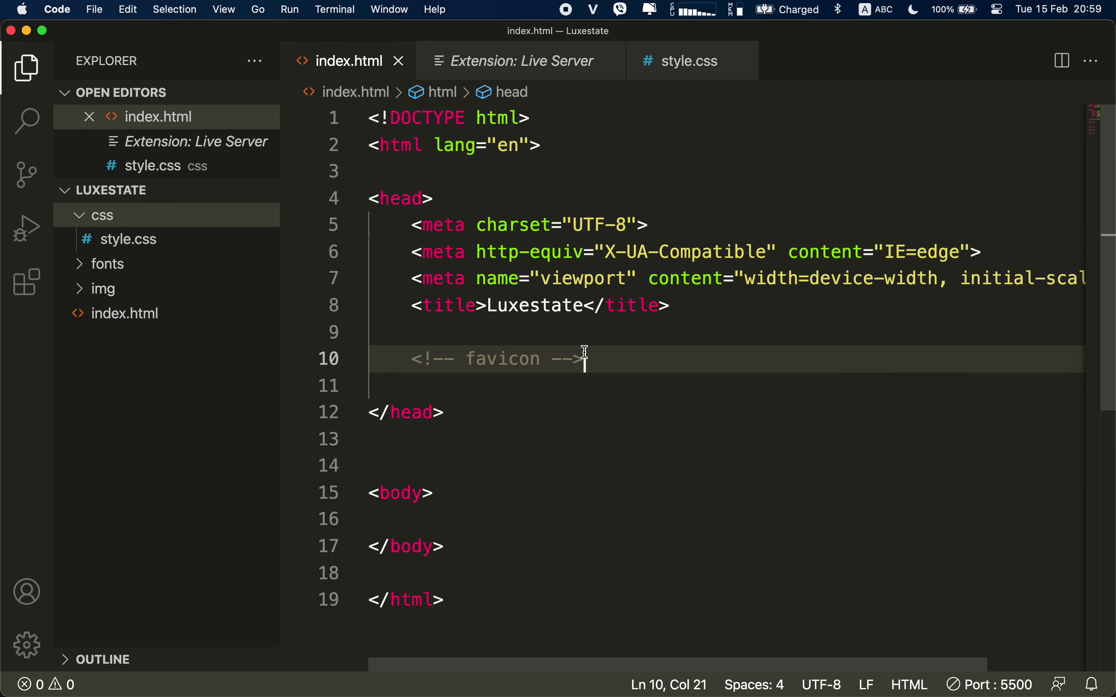
{"action": "key", "text": "super+Tab"}
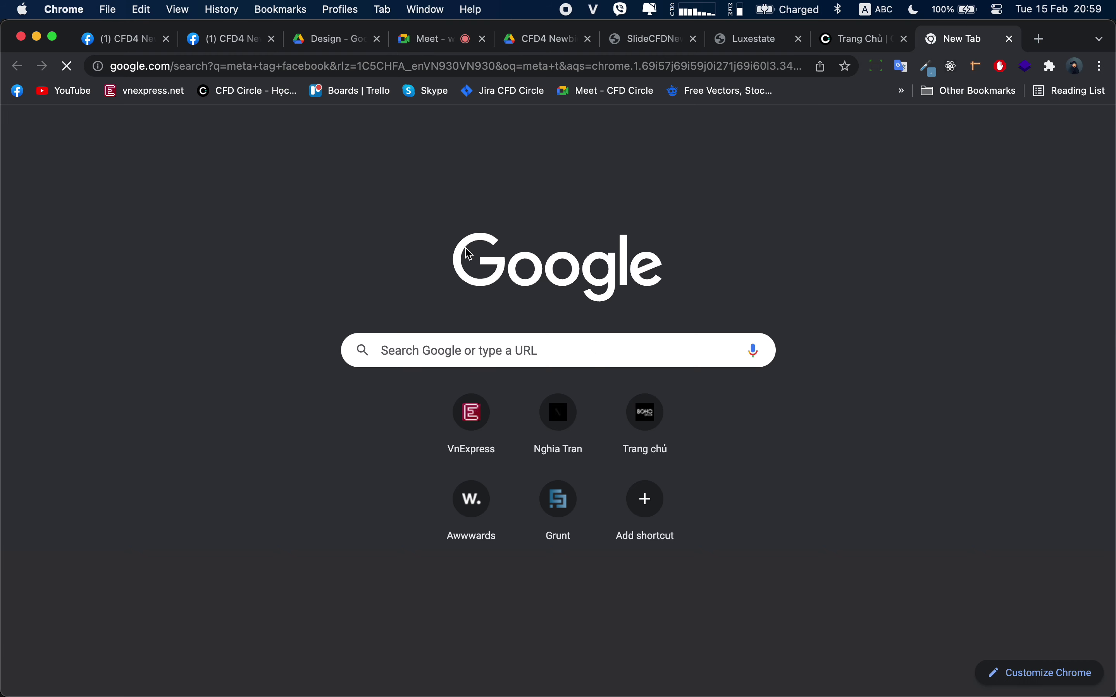
{"action": "left_click", "coordinate": [869, 37]}
Step: Open DevTools on cfdtraining.vn with enlarged text and a wider, taller Elements panel
{"action": "right_click", "coordinate": [572, 210]}
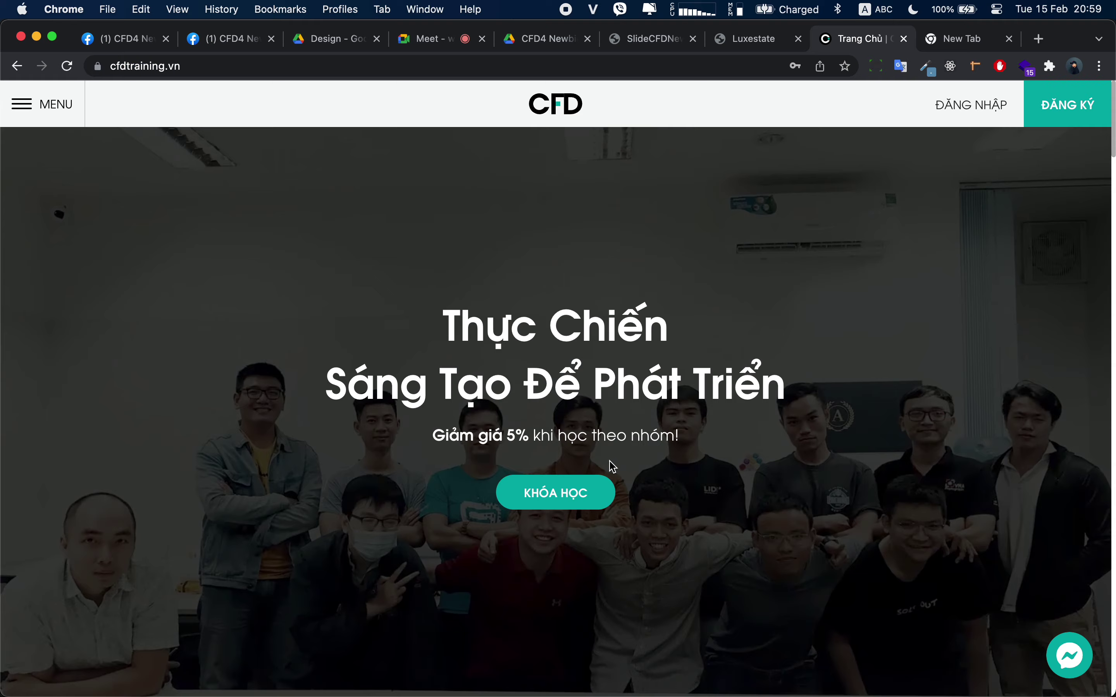
{"action": "key", "text": "super+alt+i"}
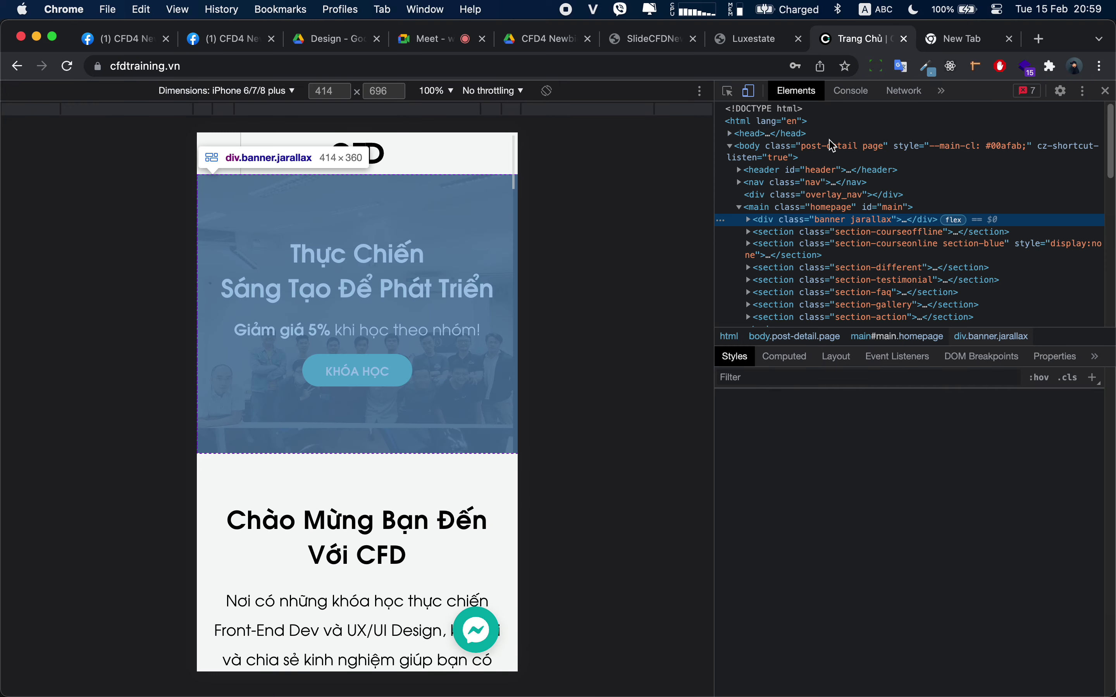
{"action": "left_click", "coordinate": [736, 133]}
{"action": "left_click", "coordinate": [783, 171]}
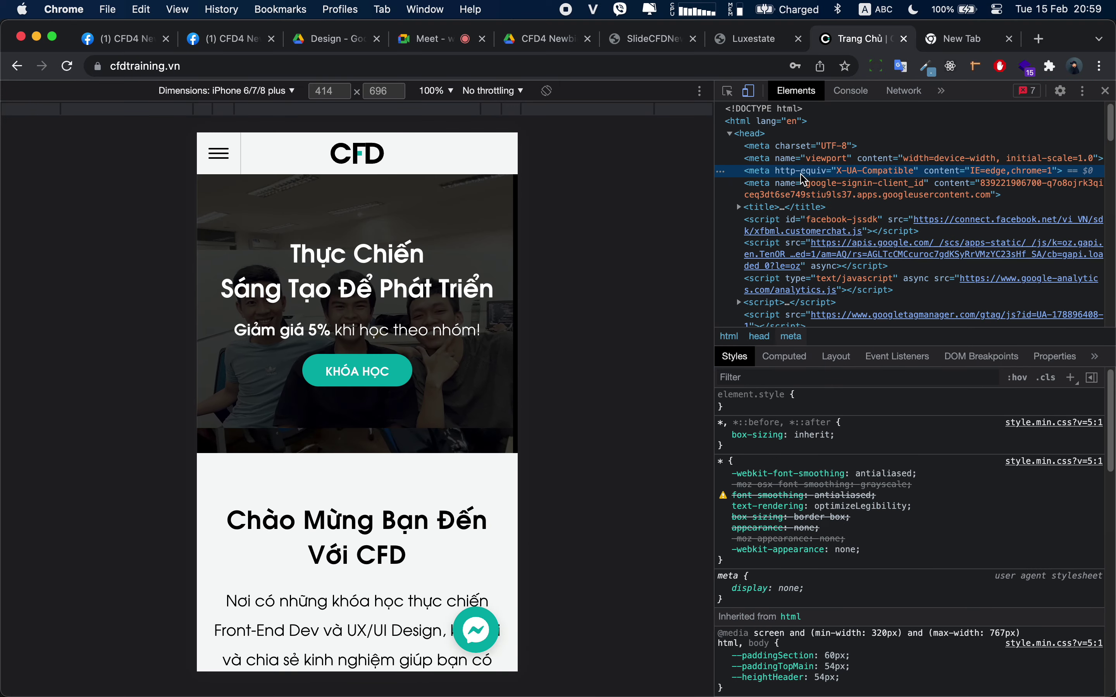
{"action": "key", "text": "super+equal"}
{"action": "key", "text": "super+equal"}
{"action": "key", "text": "super+equal"}
{"action": "key", "text": "super+equal"}
{"action": "key", "text": "super+equal"}
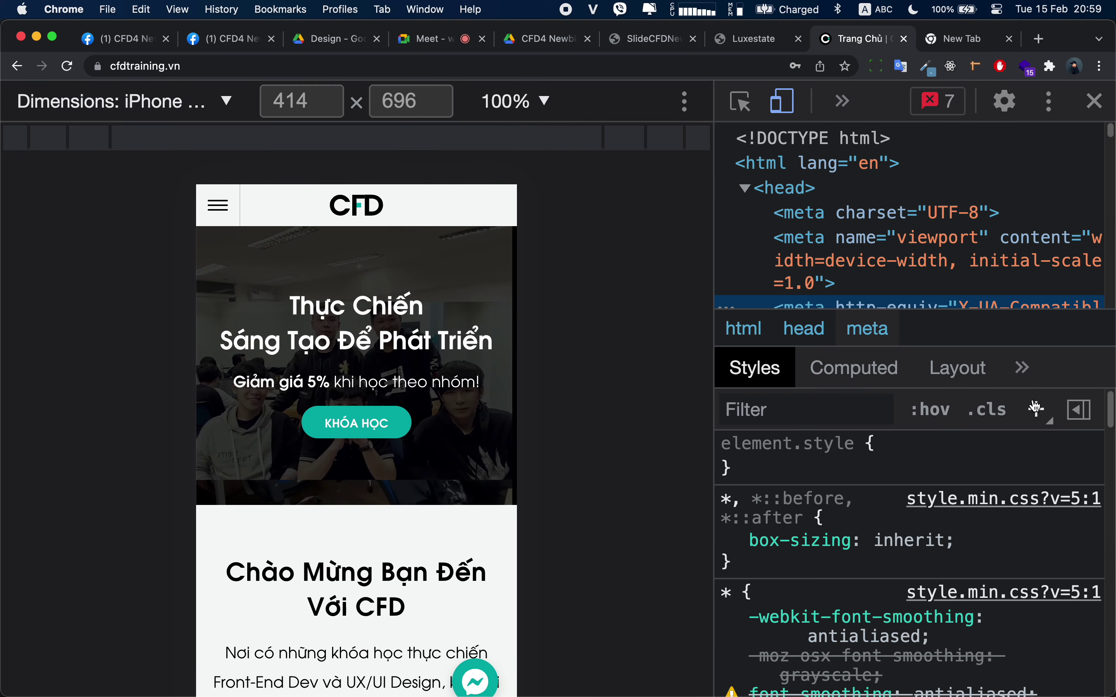
{"action": "left_click_drag", "start_coordinate": [1035, 389], "coordinate": [1015, 653]}
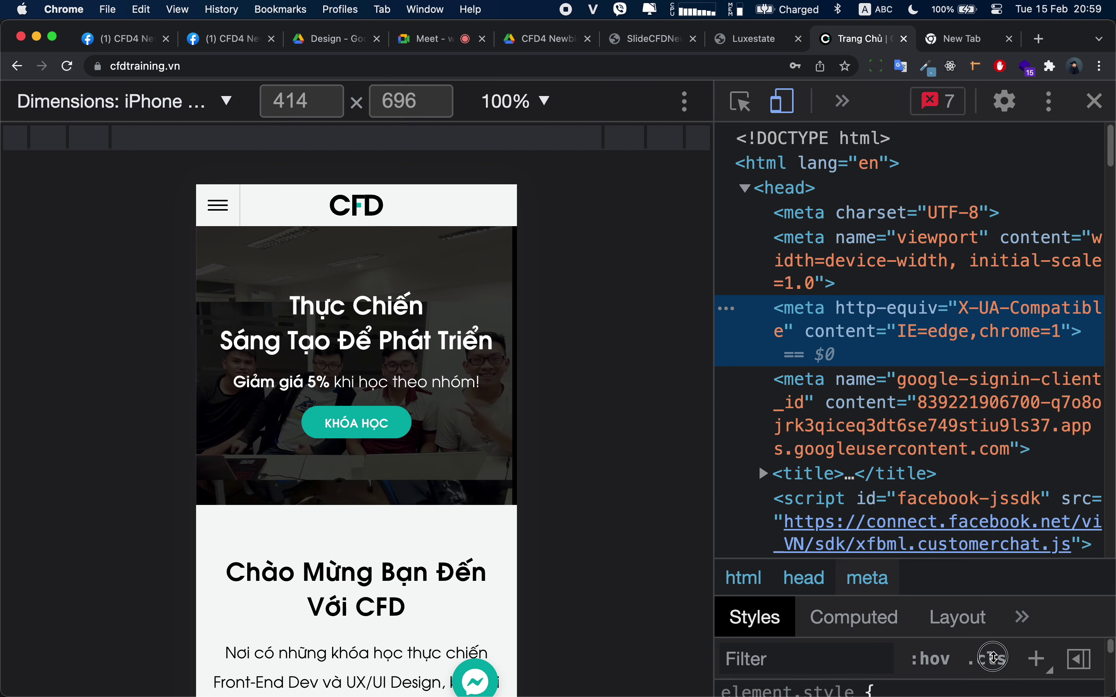
{"action": "left_click_drag", "start_coordinate": [714, 356], "coordinate": [274, 336]}
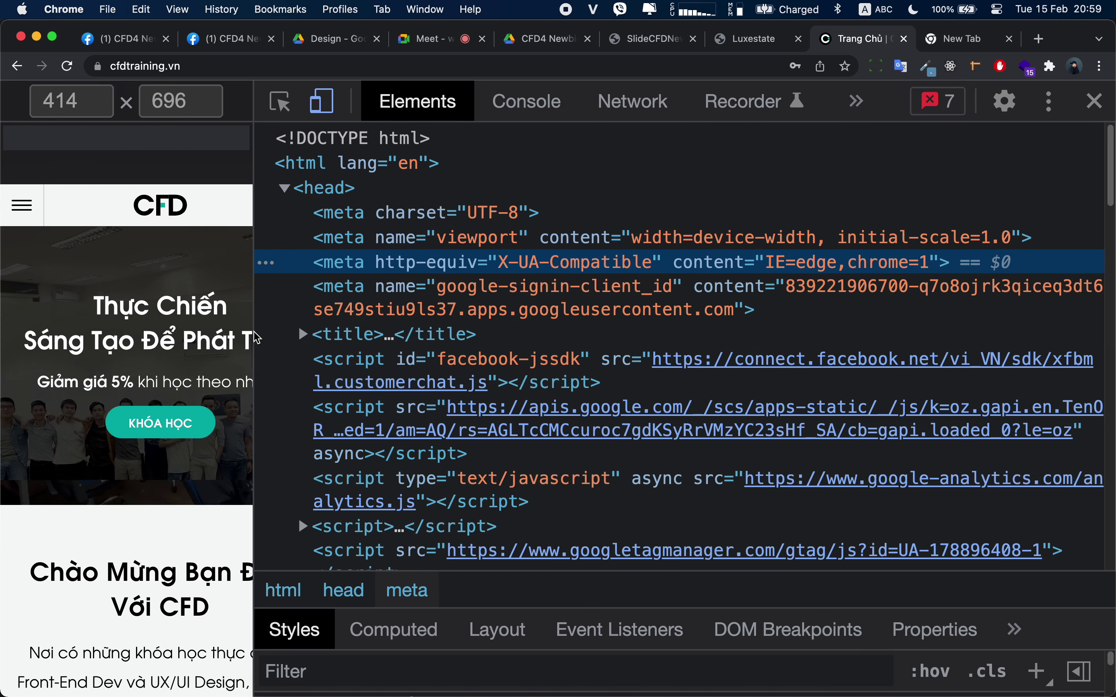
{"action": "scroll", "coordinate": [298, 518], "scroll_direction": "down", "scroll_amount": 1}
Step: Review the title, charset, viewport, google-signin-client_id and google-site-verification tags in the head
{"action": "left_click", "coordinate": [354, 314]}
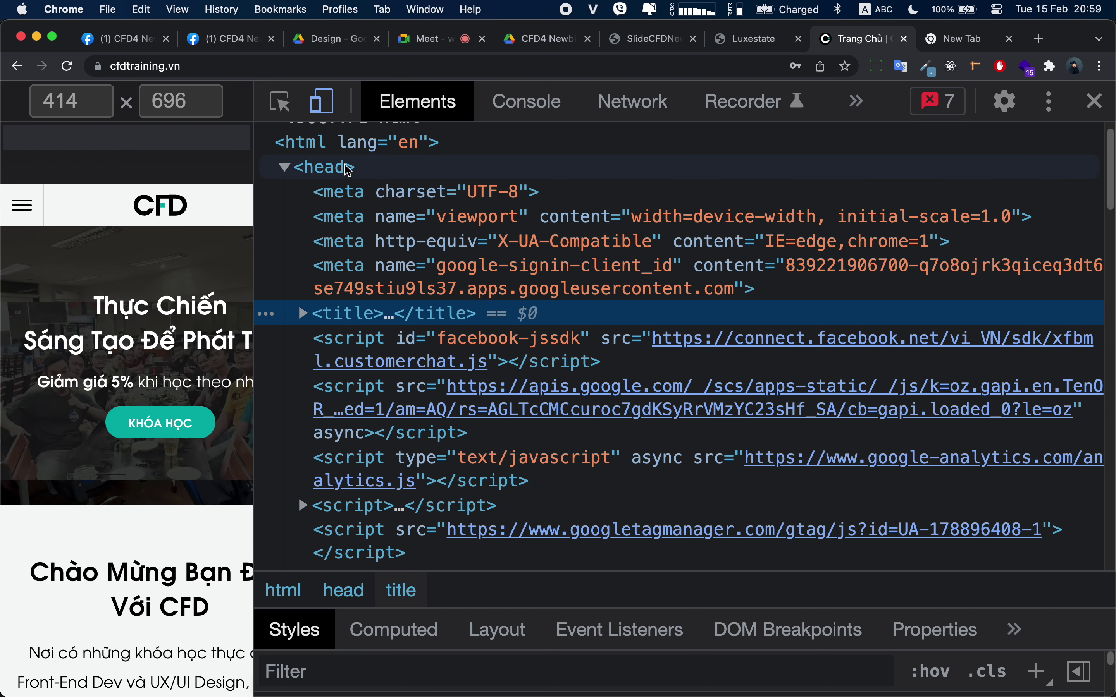
{"action": "left_click", "coordinate": [402, 198]}
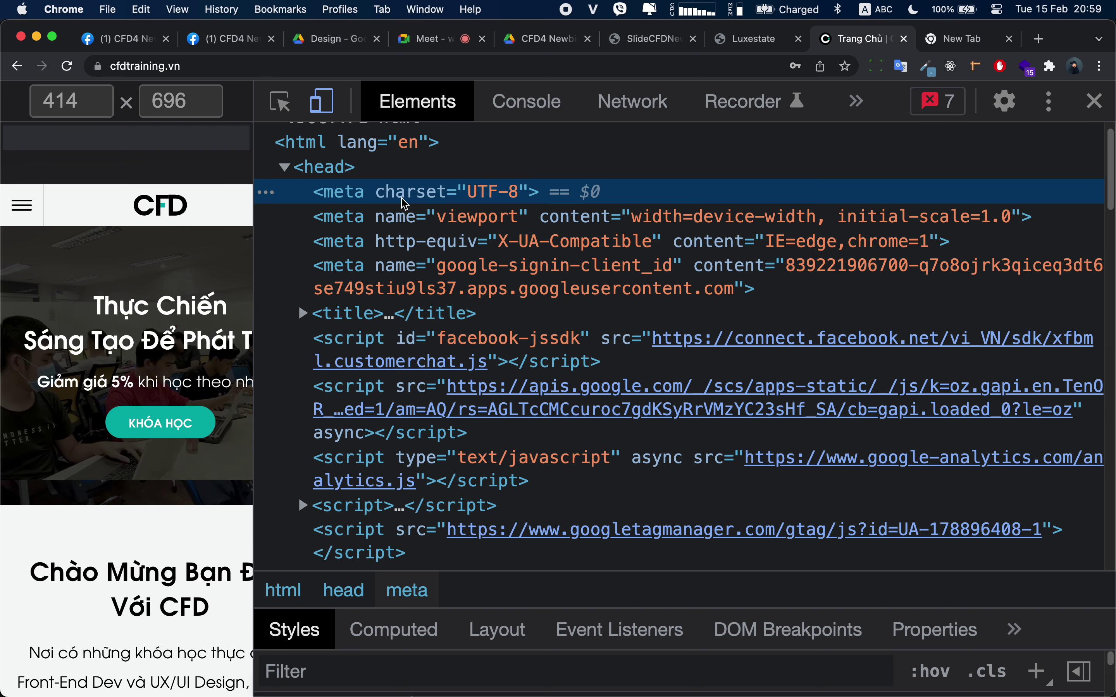
{"action": "left_click", "coordinate": [396, 218]}
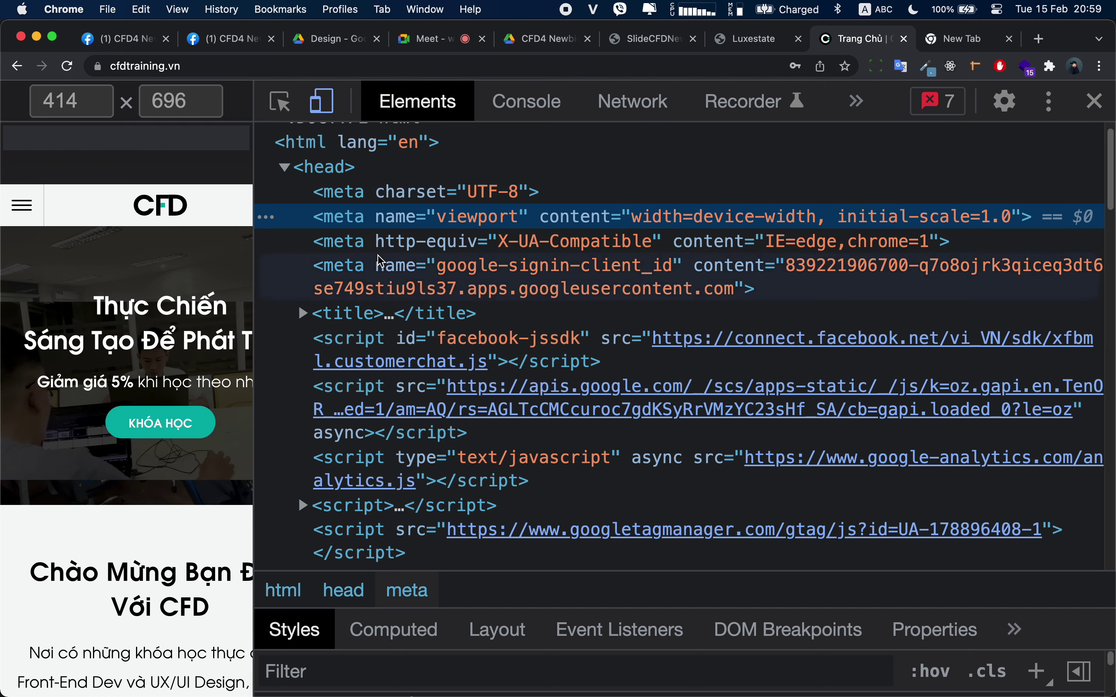
{"action": "left_click", "coordinate": [433, 272]}
{"action": "scroll", "coordinate": [442, 283], "scroll_direction": "down", "scroll_amount": 3}
{"action": "scroll", "coordinate": [443, 283], "scroll_direction": "down", "scroll_amount": 2}
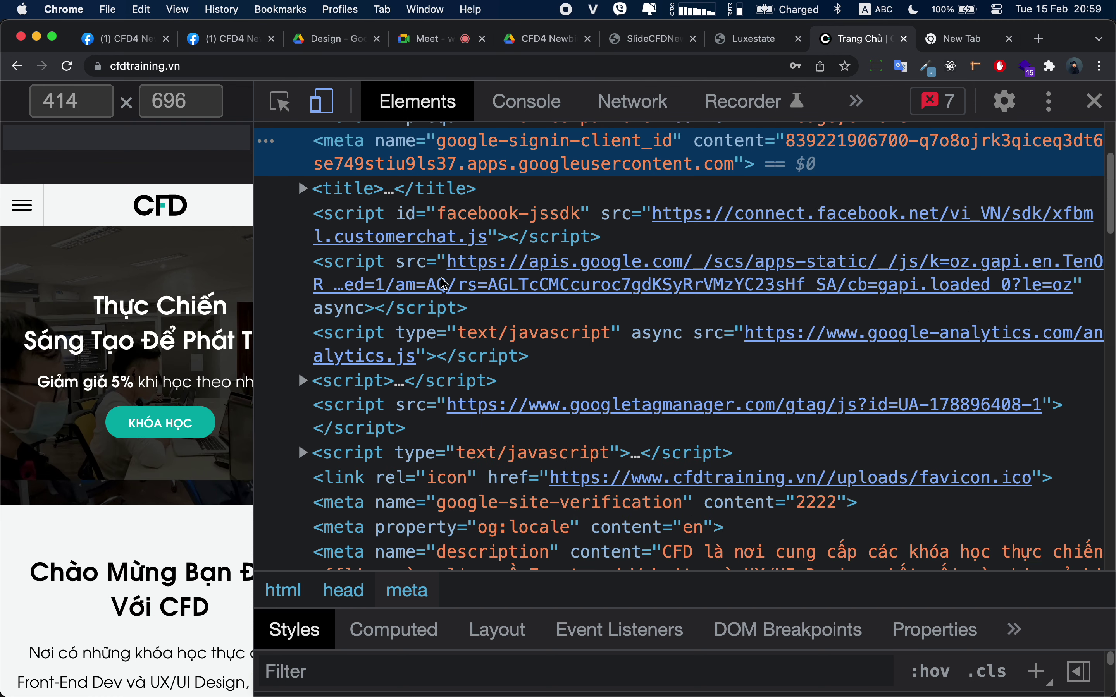
{"action": "scroll", "coordinate": [392, 406], "scroll_direction": "down", "scroll_amount": 5}
{"action": "left_click", "coordinate": [392, 381]}
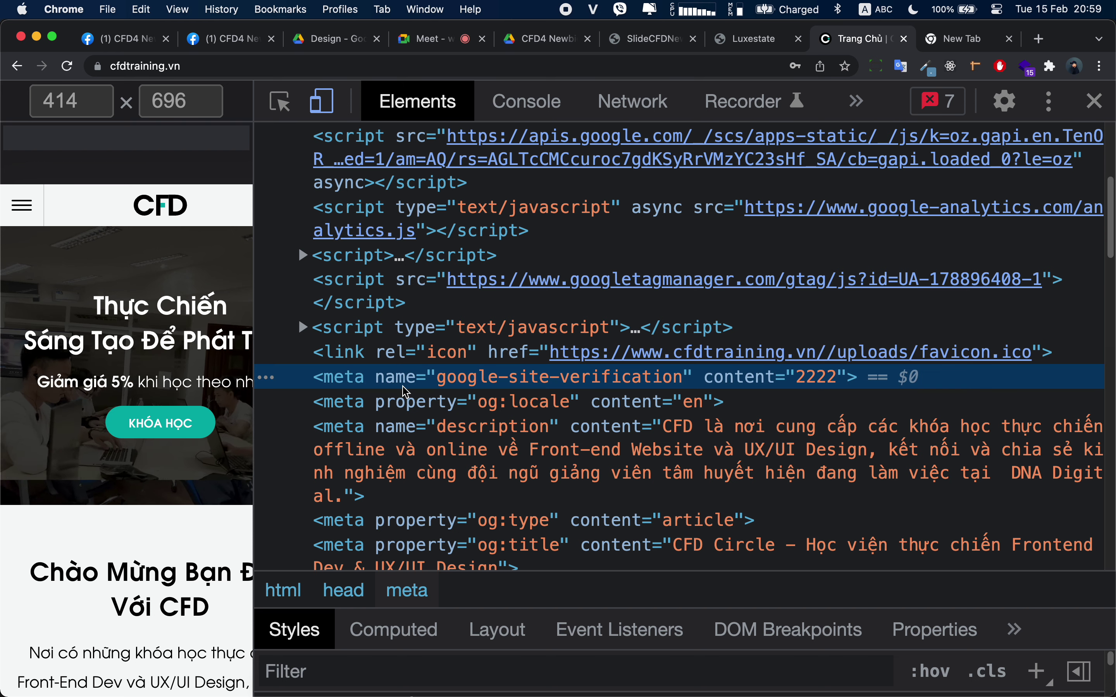
{"action": "scroll", "coordinate": [406, 398], "scroll_direction": "down", "scroll_amount": 3}
Step: Review the og:locale, description and og:title meta tags
{"action": "left_click", "coordinate": [448, 329]}
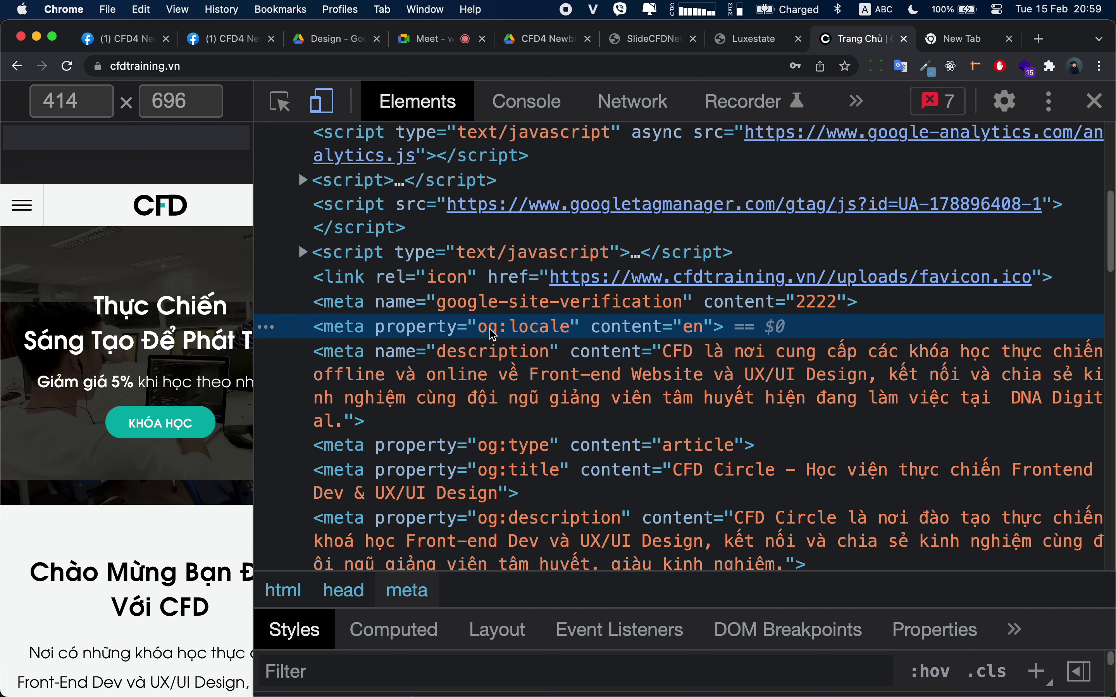
{"action": "left_click", "coordinate": [425, 358]}
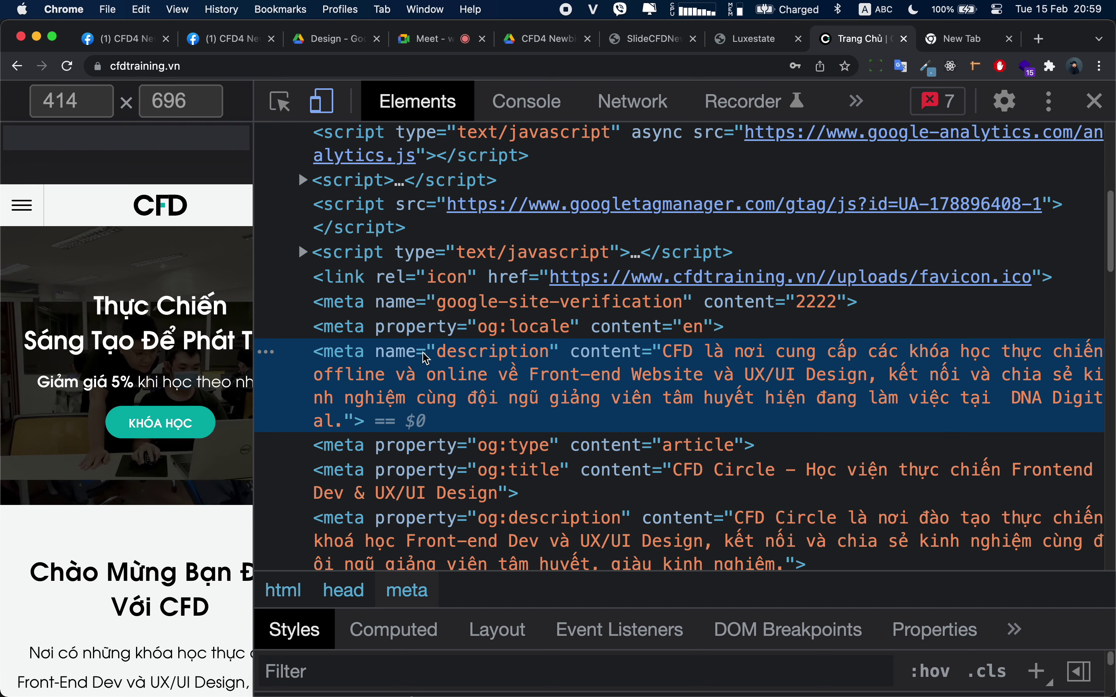
{"action": "scroll", "coordinate": [643, 305], "scroll_direction": "down", "scroll_amount": 5}
{"action": "left_click", "coordinate": [643, 306]}
{"action": "scroll", "coordinate": [643, 306], "scroll_direction": "up", "scroll_amount": 2}
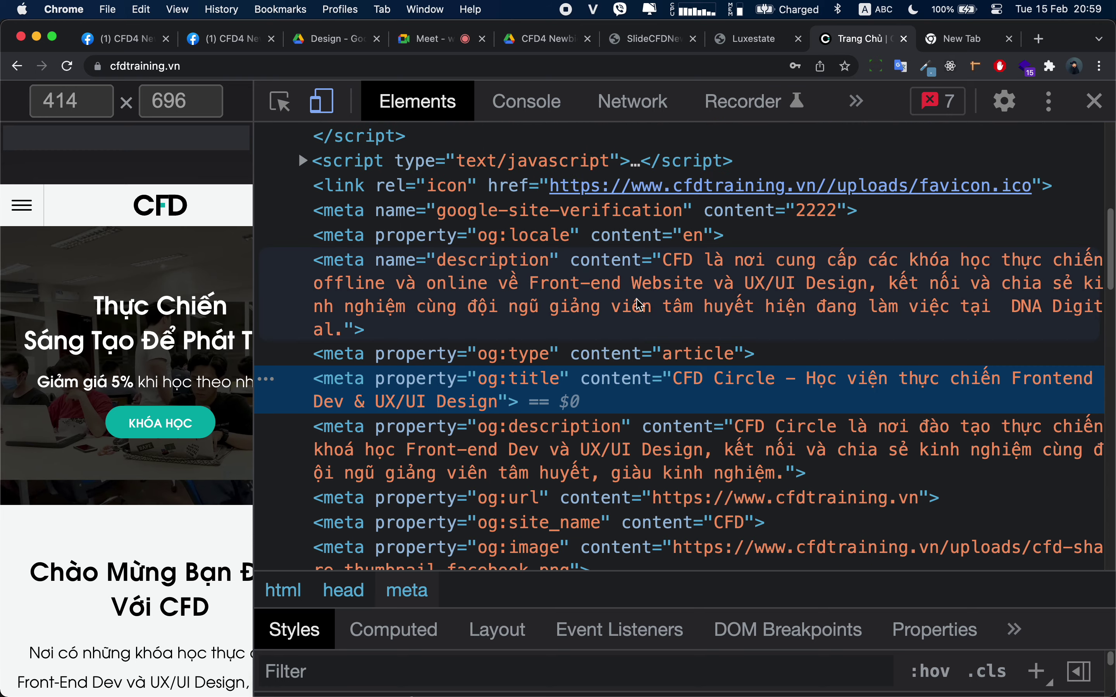
{"action": "left_click", "coordinate": [643, 305]}
{"action": "scroll", "coordinate": [643, 305], "scroll_direction": "up", "scroll_amount": 2}
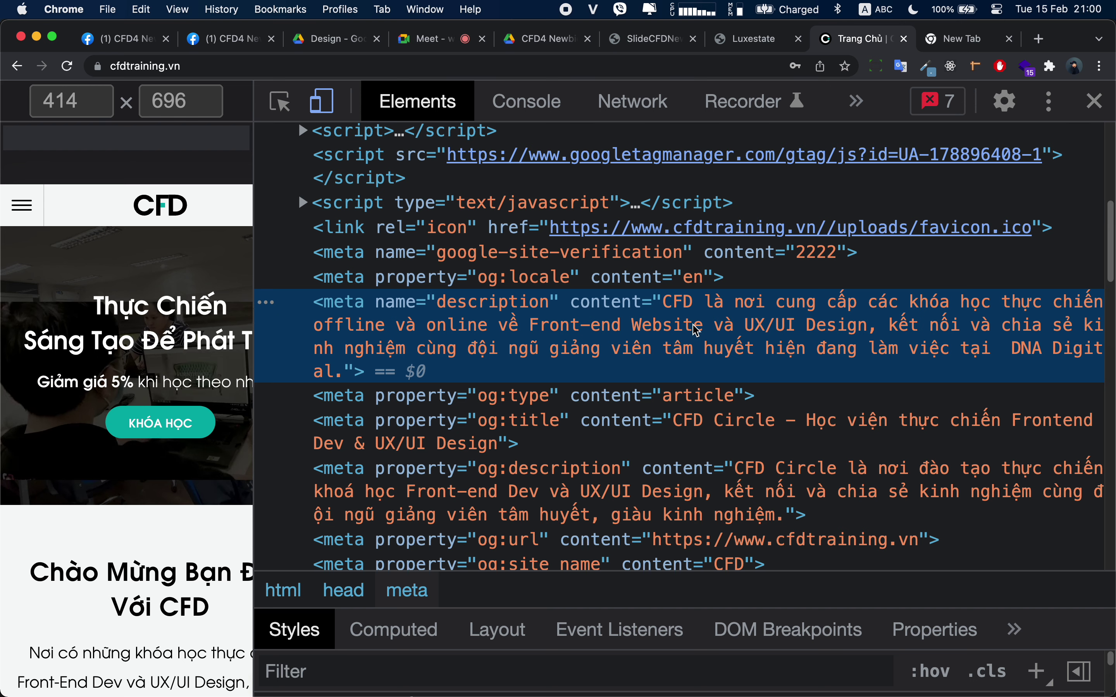
{"action": "left_click", "coordinate": [626, 285]}
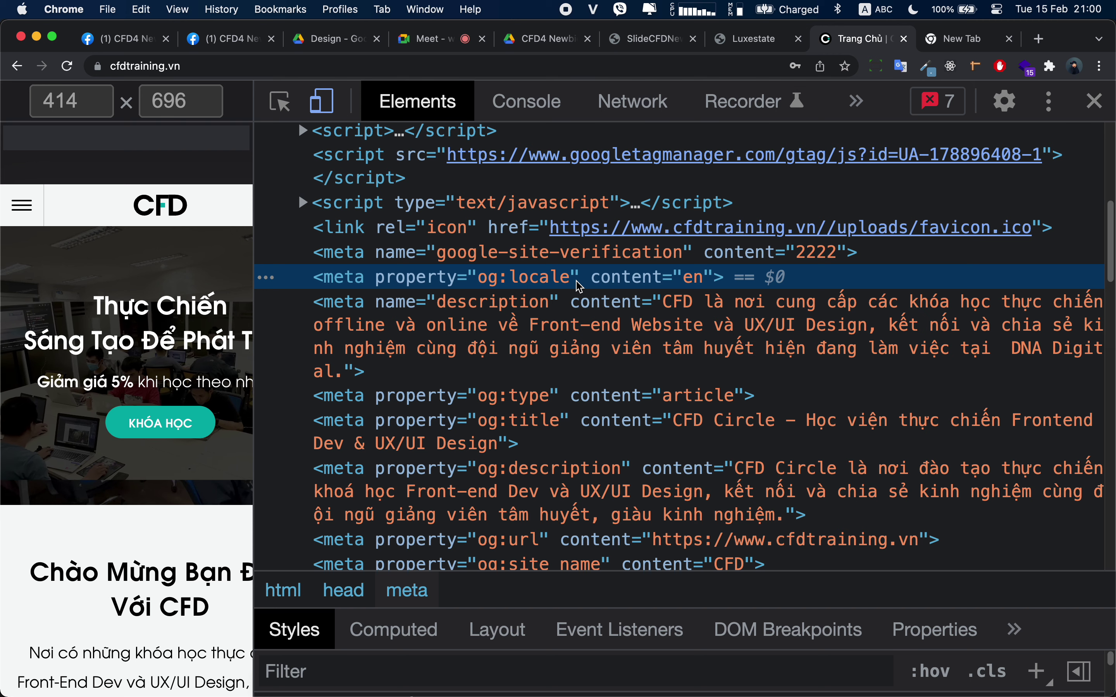
Step: Inspect the og:type and og:title meta tags, opening the og:title content for editing
{"action": "scroll", "coordinate": [579, 286], "scroll_direction": "down", "scroll_amount": 2}
{"action": "left_click", "coordinate": [575, 354]}
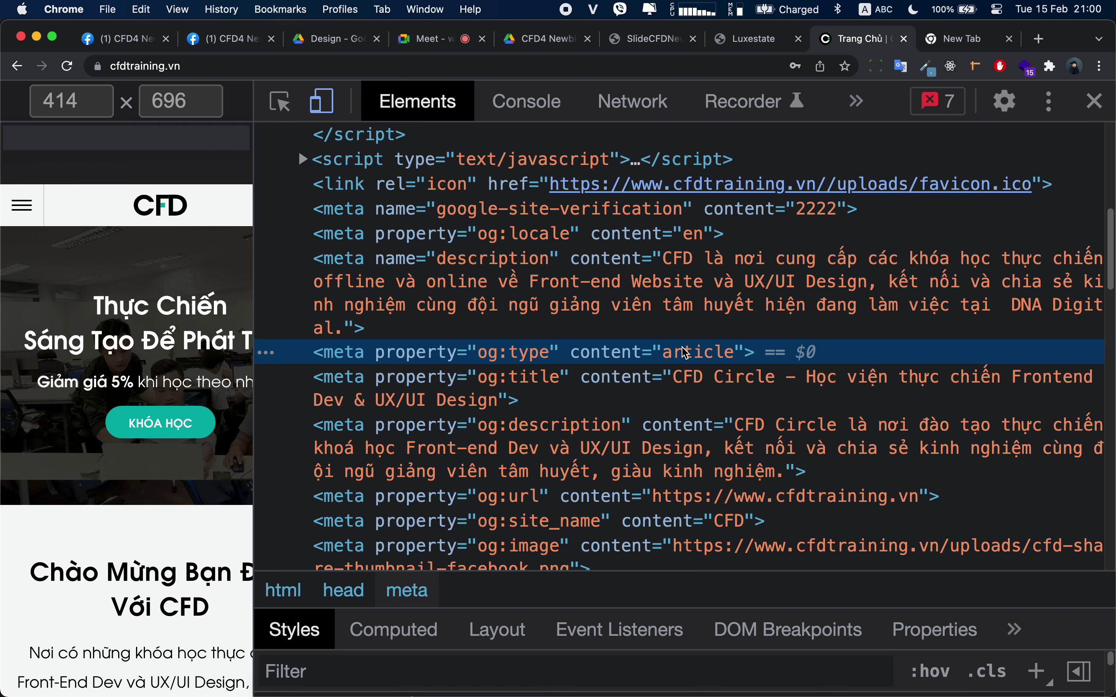
{"action": "scroll", "coordinate": [684, 353], "scroll_direction": "down", "scroll_amount": 1}
{"action": "left_click", "coordinate": [644, 372]}
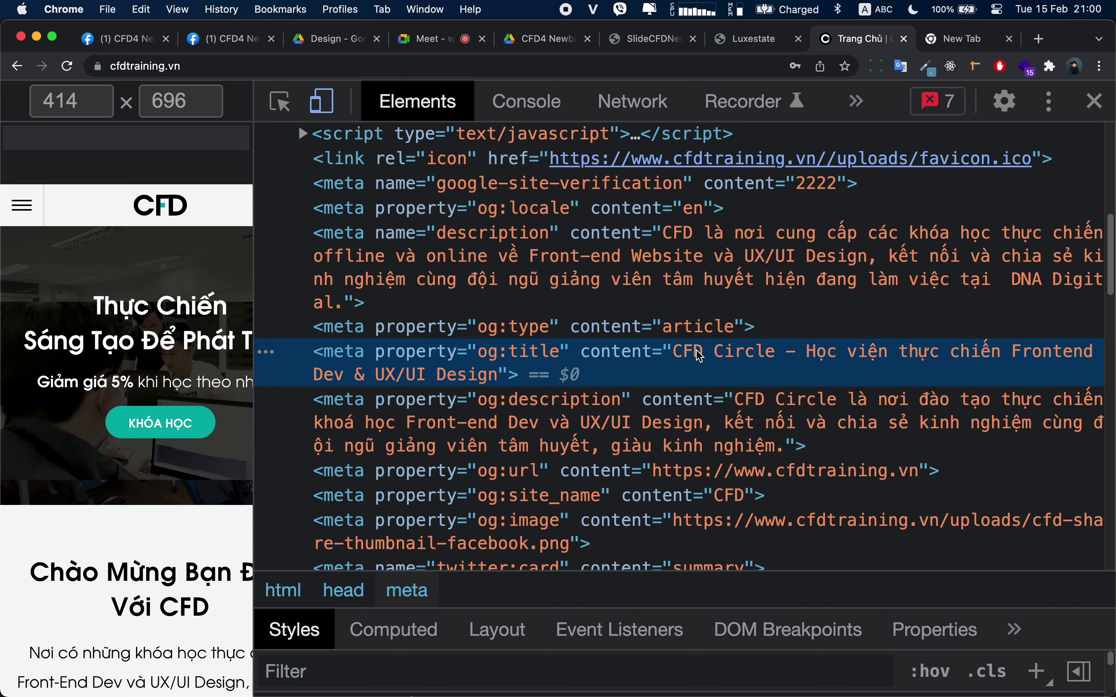
{"action": "double_click", "coordinate": [672, 353]}
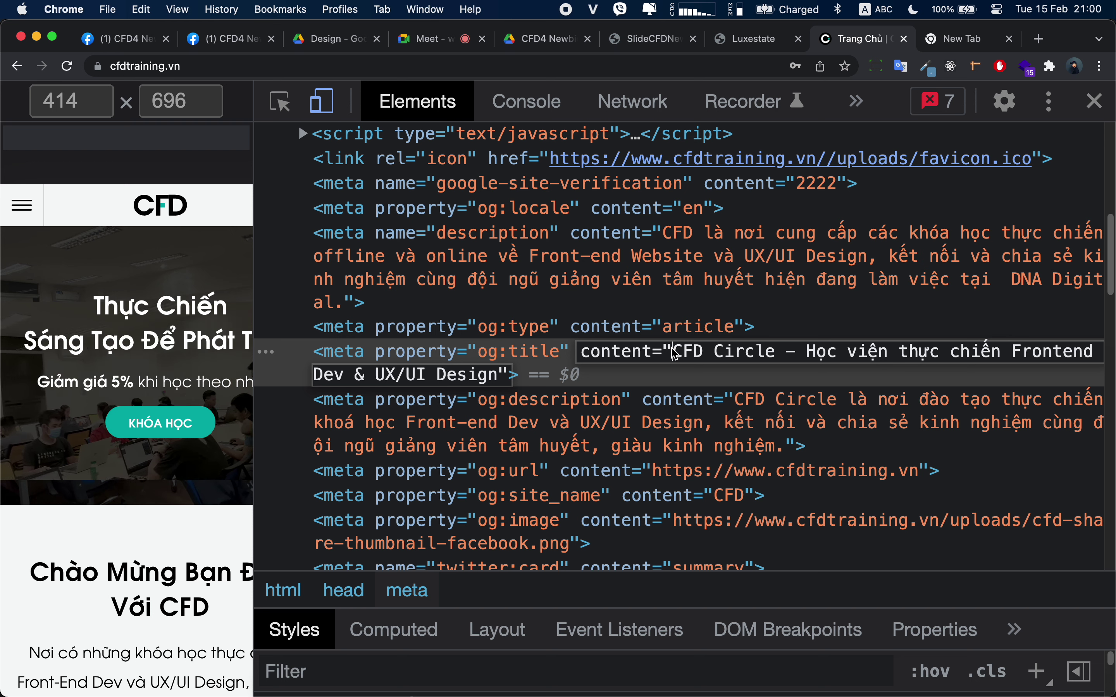
Step: Go through og:description, og:url, og:site_name and og:image, then return to the Google new tab
{"action": "left_click", "coordinate": [646, 405]}
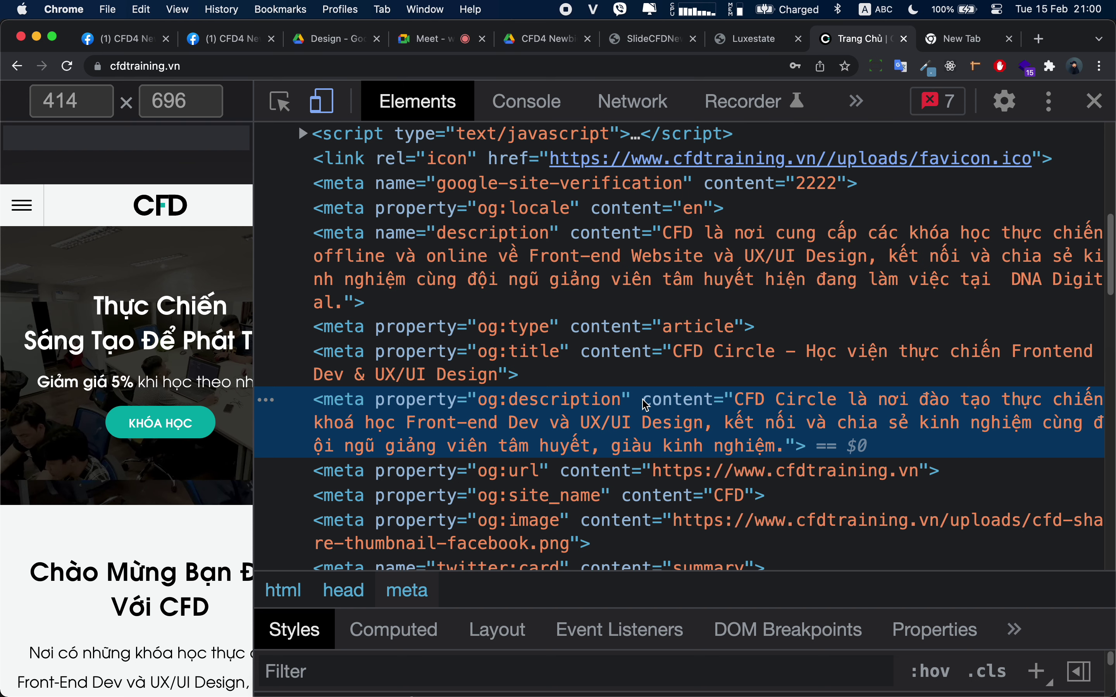
{"action": "left_click", "coordinate": [573, 475]}
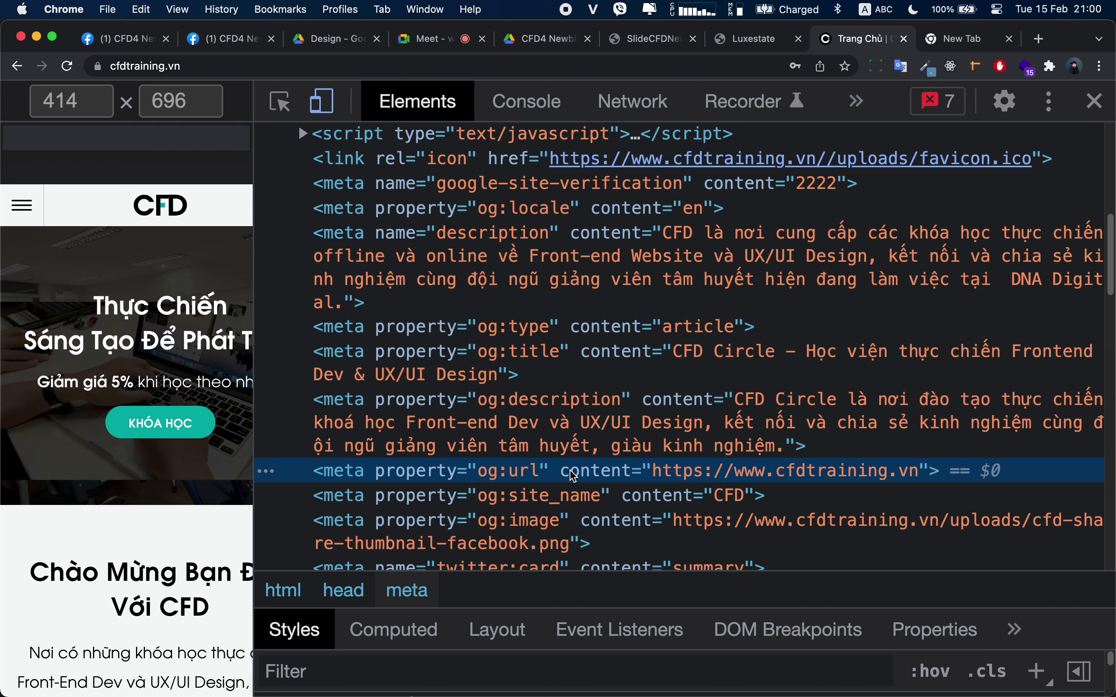
{"action": "left_click", "coordinate": [534, 496]}
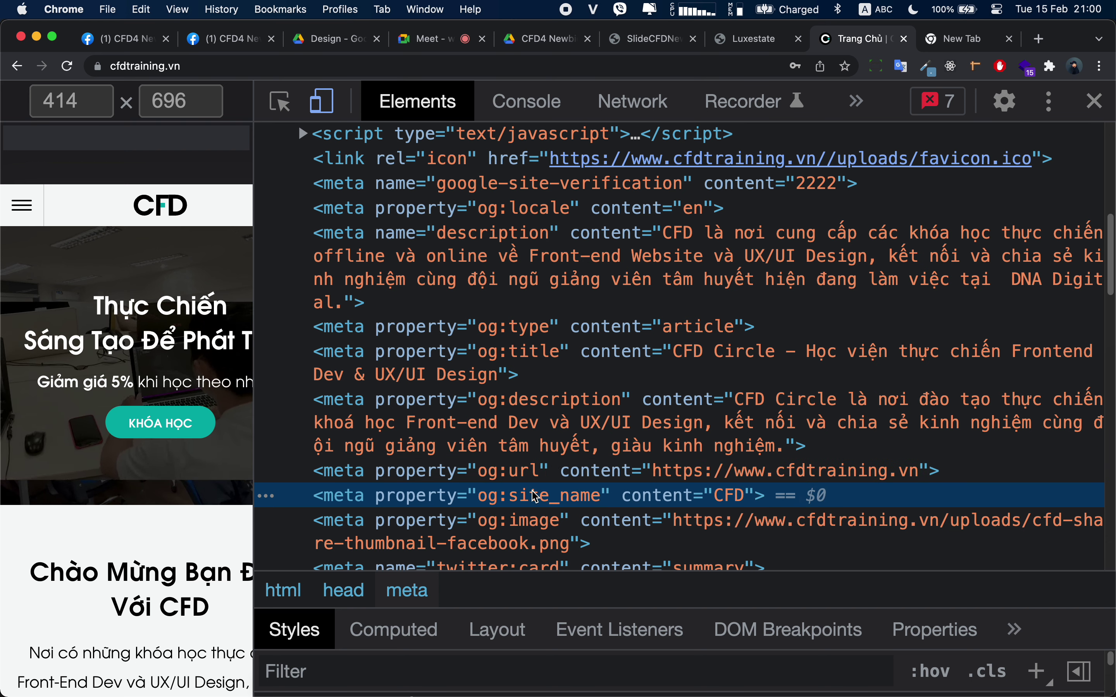
{"action": "left_click", "coordinate": [599, 520]}
{"action": "scroll", "coordinate": [599, 520], "scroll_direction": "down", "scroll_amount": 2}
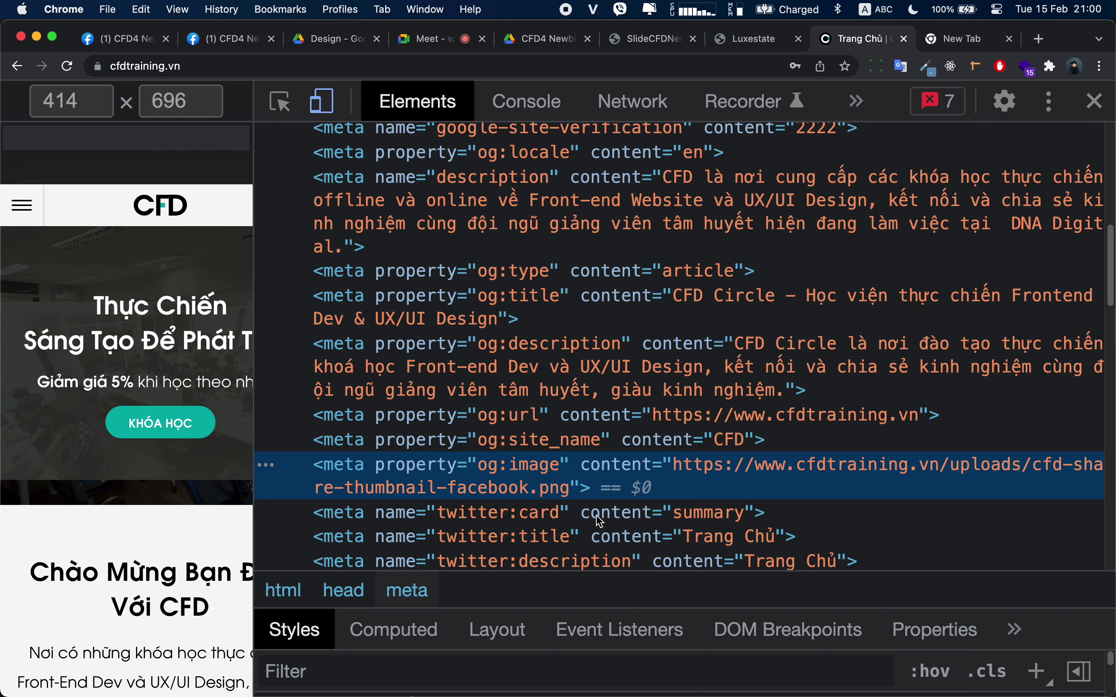
{"action": "left_click", "coordinate": [460, 417]}
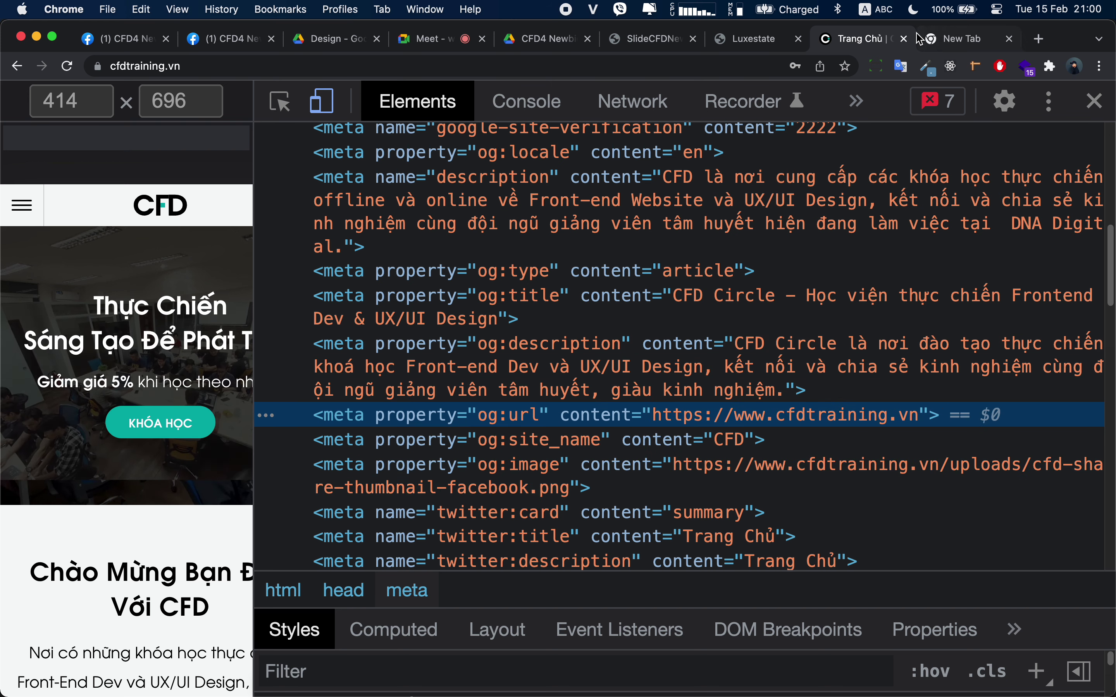
{"action": "left_click", "coordinate": [951, 42]}
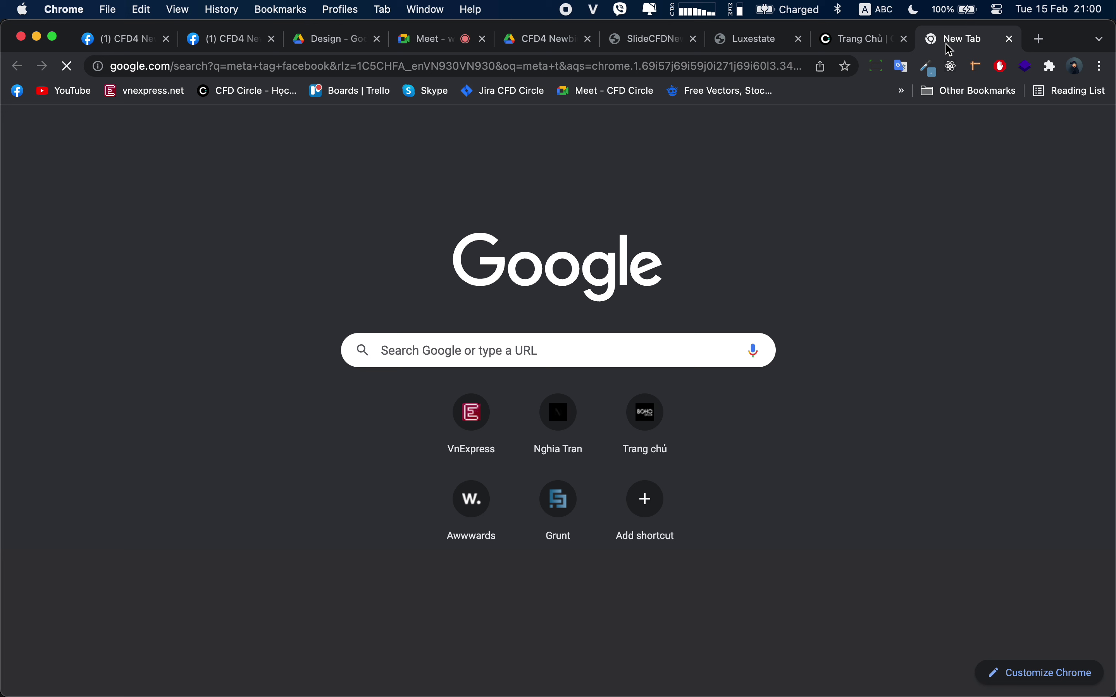
Step: Search Google for 'meta tag facebook' from the new tab
{"action": "left_click", "coordinate": [402, 349]}
{"action": "type", "text": "meta"}
{"action": "key", "text": "Down"}
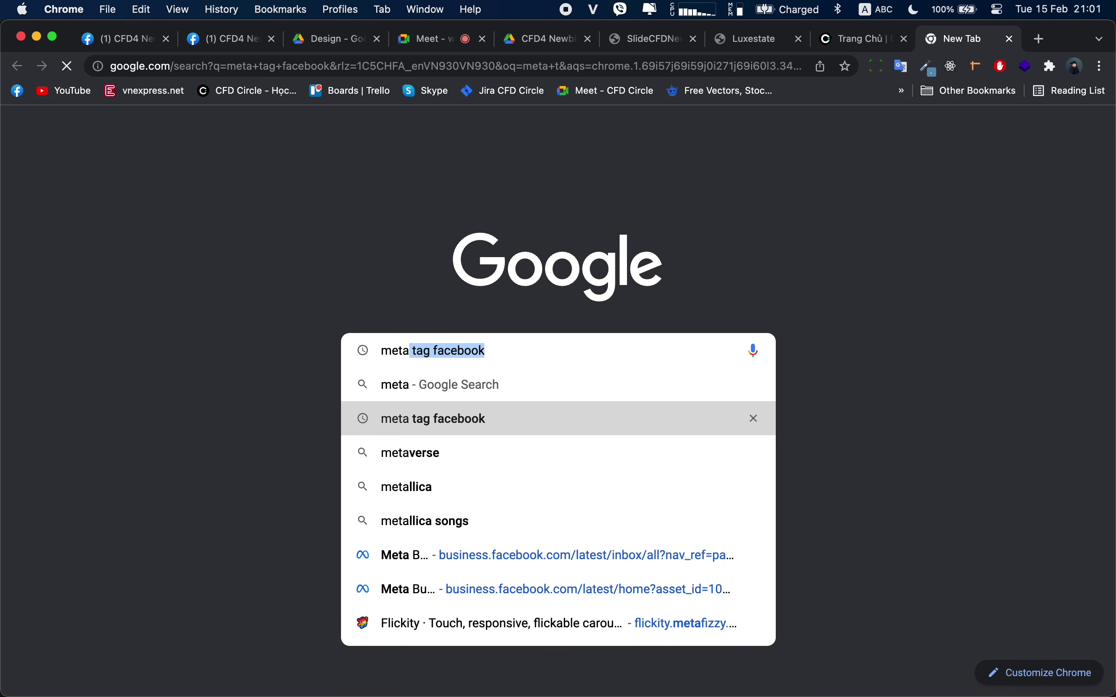
{"action": "key", "text": "Return"}
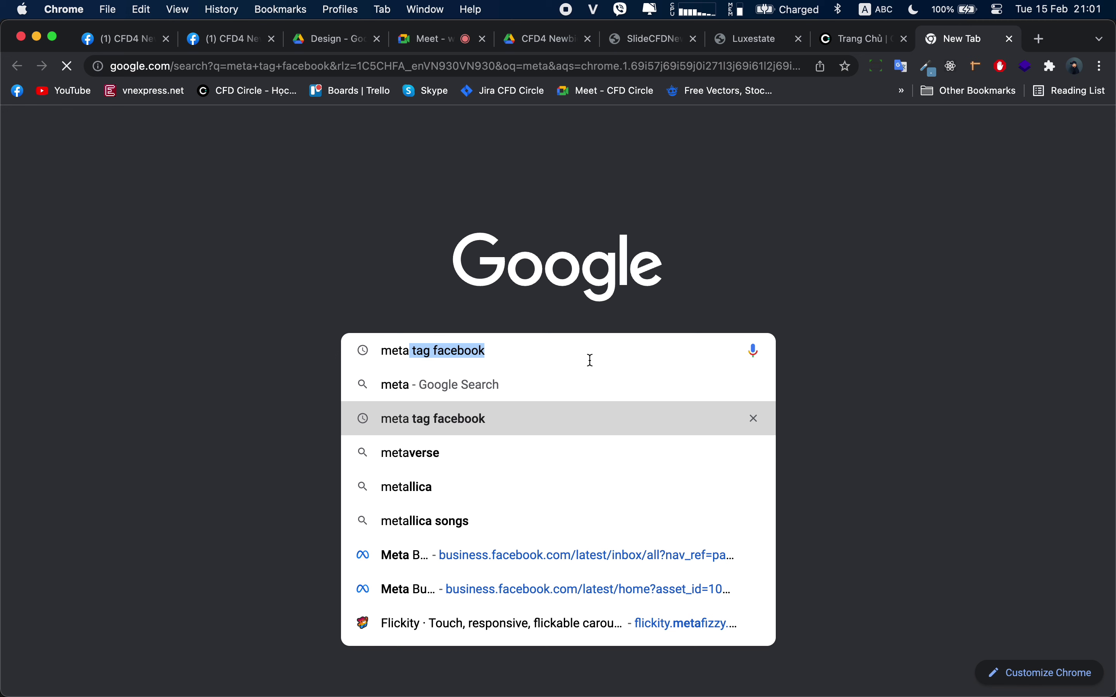
{"action": "left_click", "coordinate": [592, 360]}
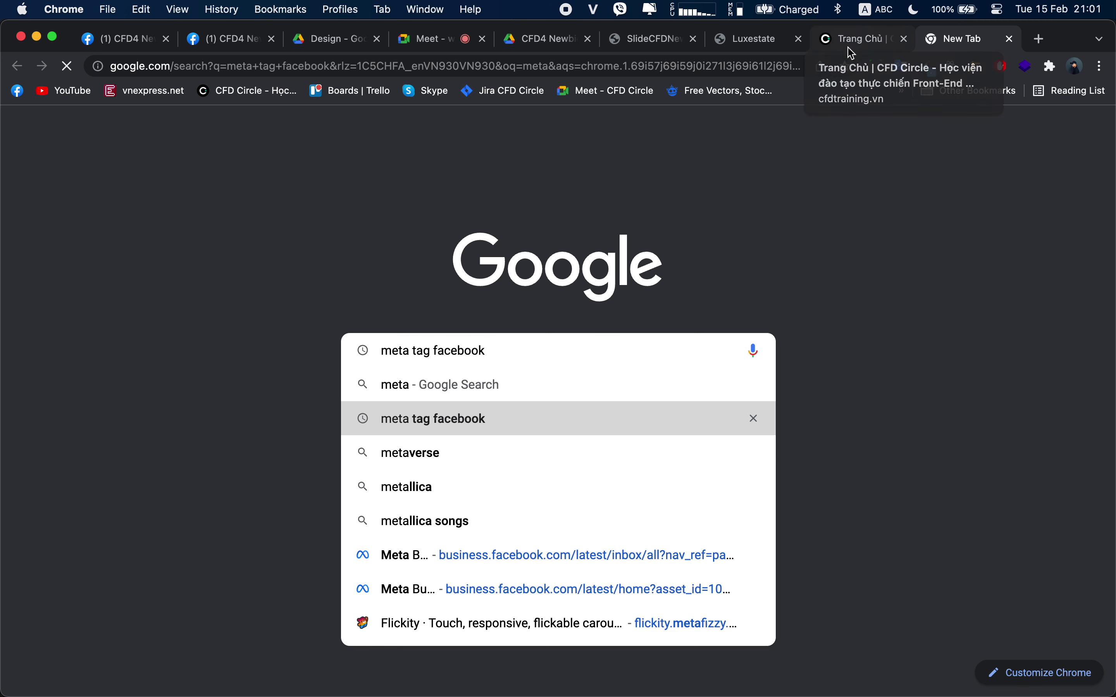
Step: Scroll through the cfdtraining.vn page, then close the search tab and the cfdtraining.vn tab
{"action": "left_click", "coordinate": [866, 38]}
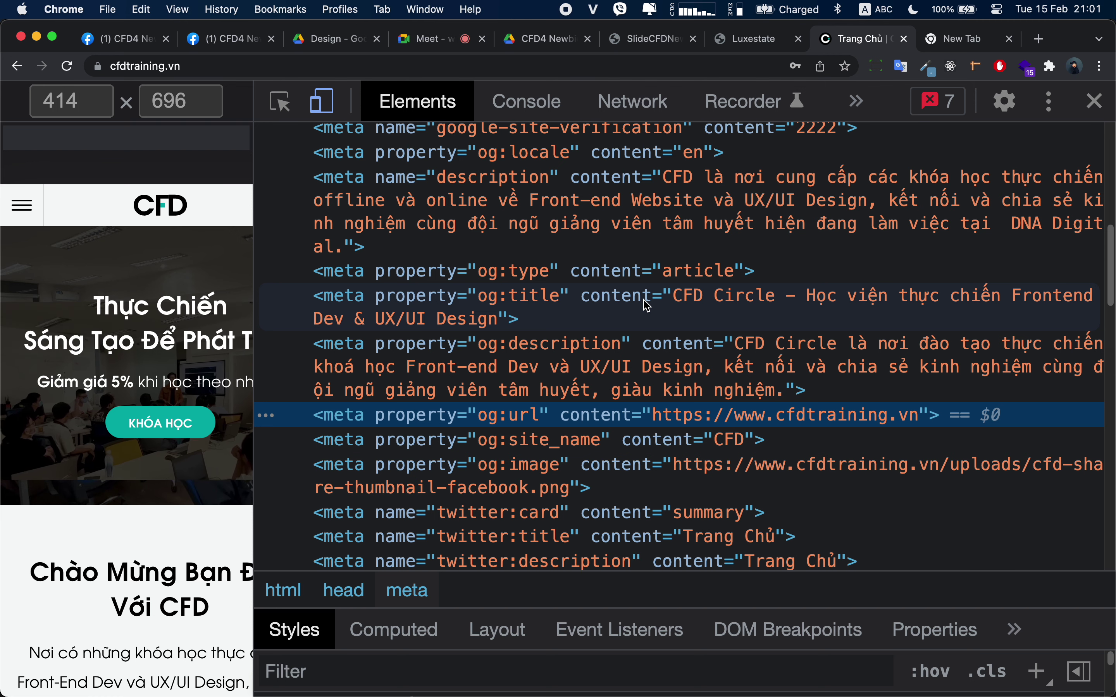
{"action": "scroll", "coordinate": [621, 396], "scroll_direction": "down", "scroll_amount": 3}
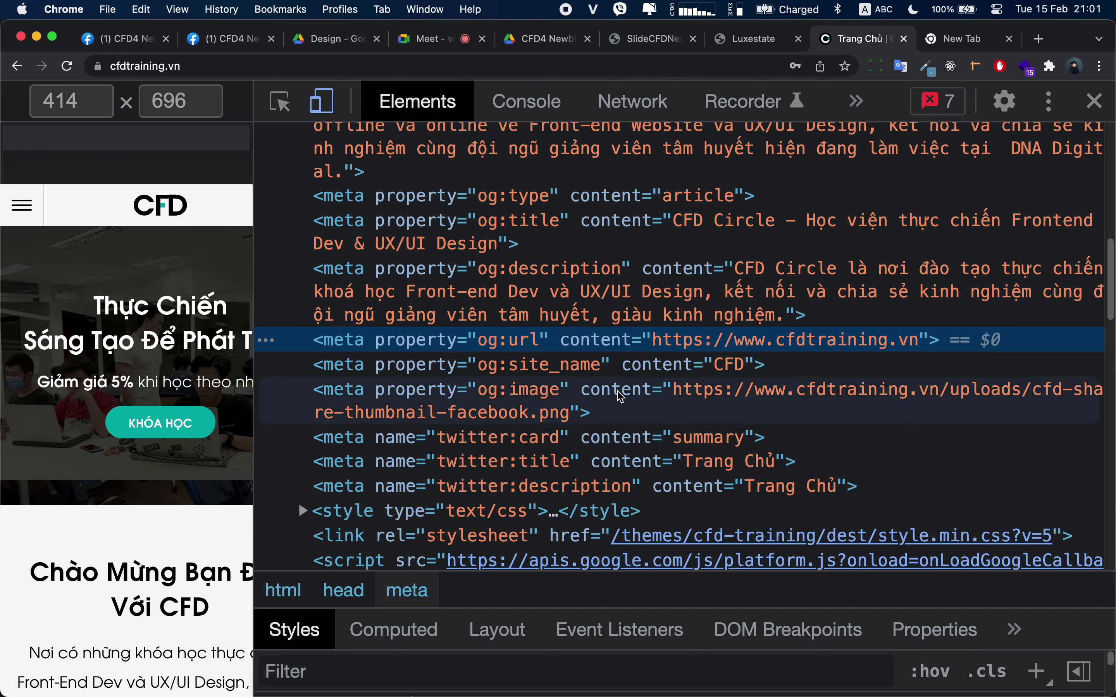
{"action": "scroll", "coordinate": [620, 397], "scroll_direction": "down", "scroll_amount": 3}
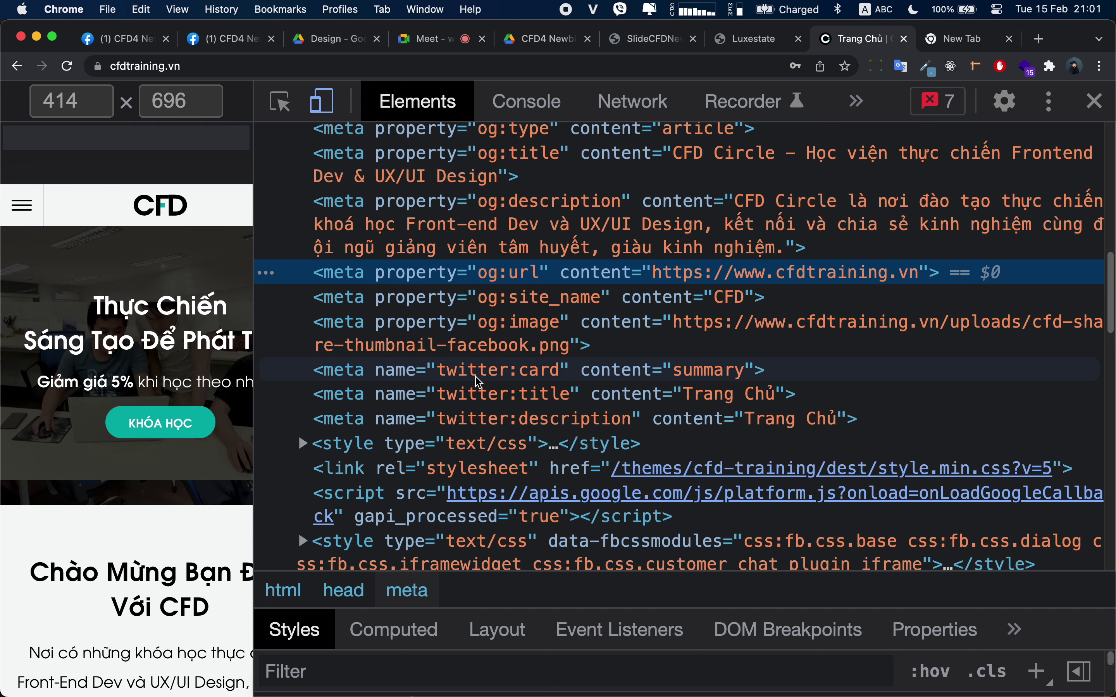
{"action": "scroll", "coordinate": [479, 382], "scroll_direction": "down", "scroll_amount": 1}
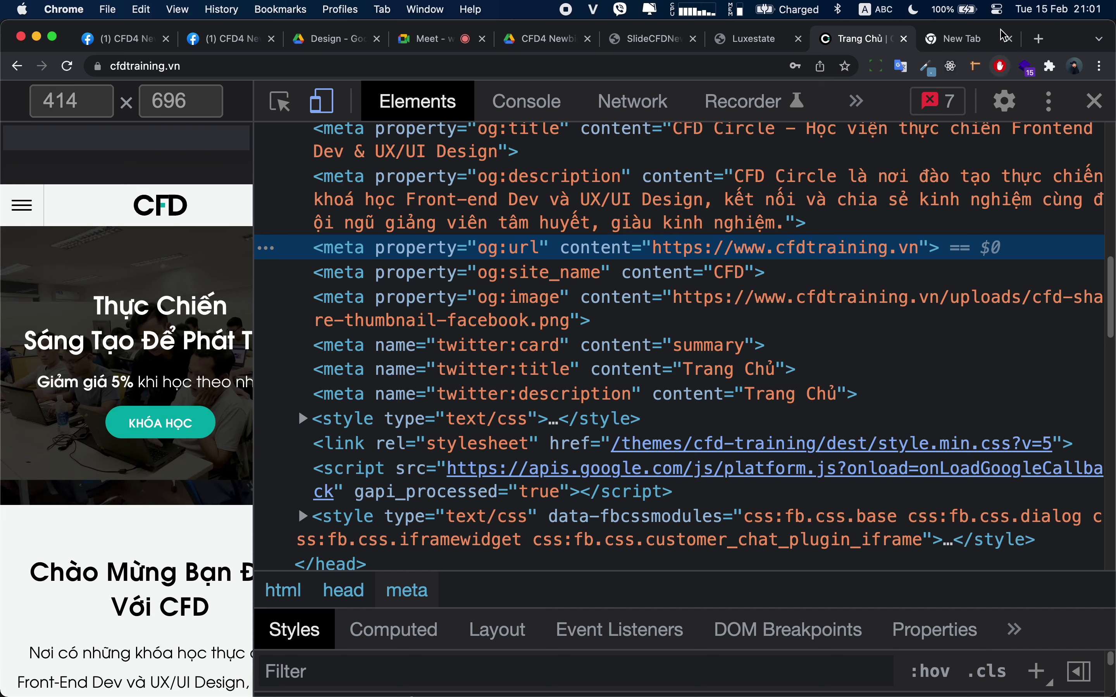
{"action": "left_click", "coordinate": [968, 39]}
{"action": "key", "text": "super+w"}
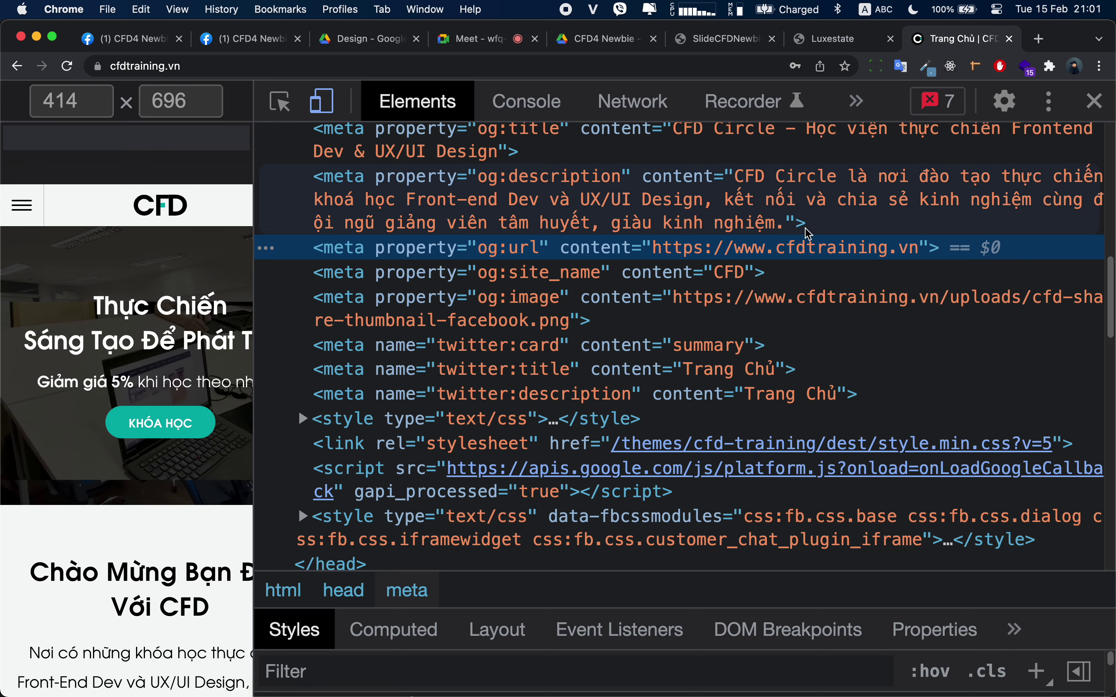
{"action": "key", "text": "super+w"}
Step: Go back to index.html and select the head section
{"action": "key", "text": "super+Tab"}
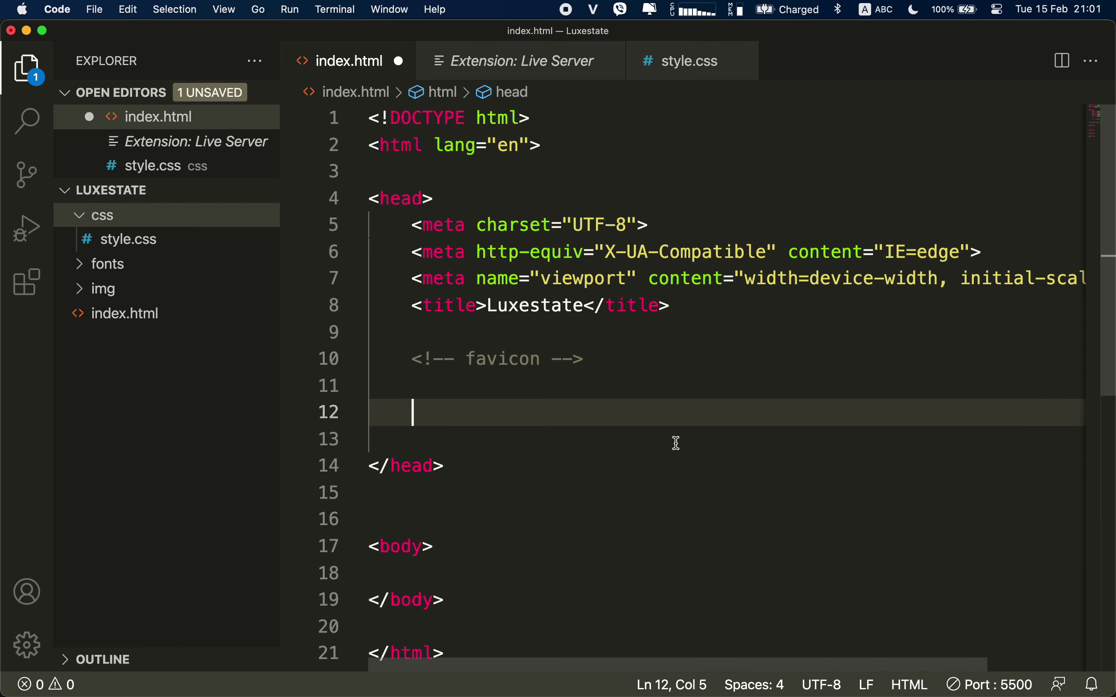
{"action": "left_click", "coordinate": [614, 395]}
{"action": "left_click", "coordinate": [587, 406]}
{"action": "key", "text": "super+Tab"}
{"action": "key", "text": "super+Tab"}
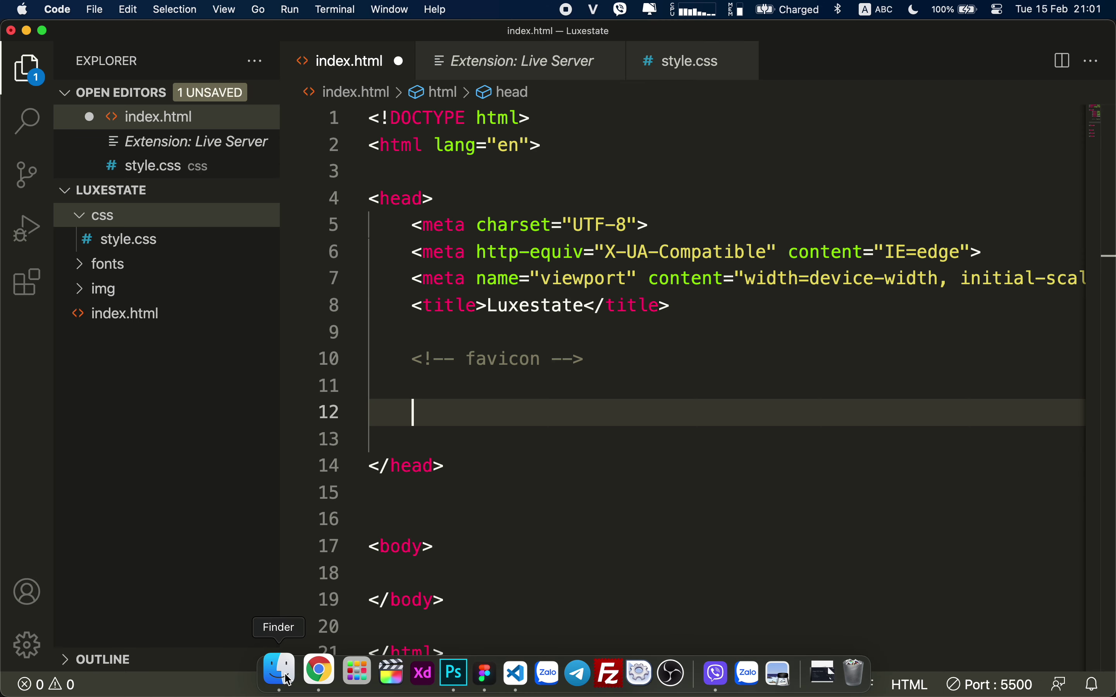
{"action": "left_click", "coordinate": [577, 359]}
{"action": "left_click_drag", "start_coordinate": [371, 199], "coordinate": [532, 512]}
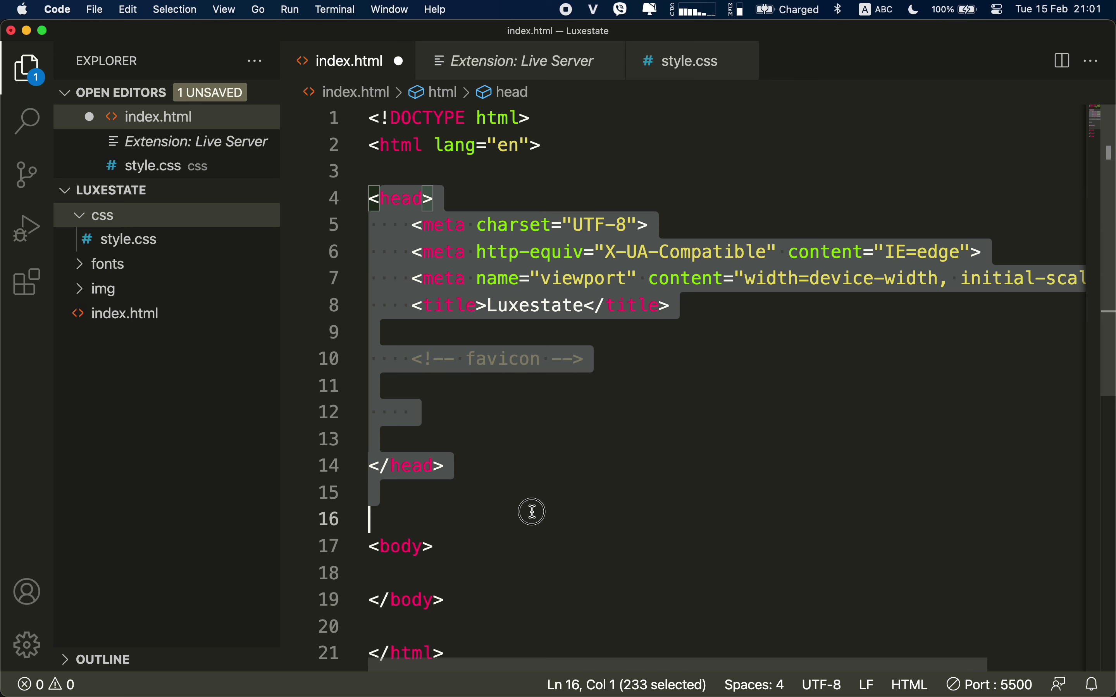
Step: Add and then remove a meta tag on line 12, delete the empty line, and save index.html
{"action": "left_click", "coordinate": [553, 406]}
{"action": "key", "text": "Tab"}
{"action": "type", "text": "mt"}
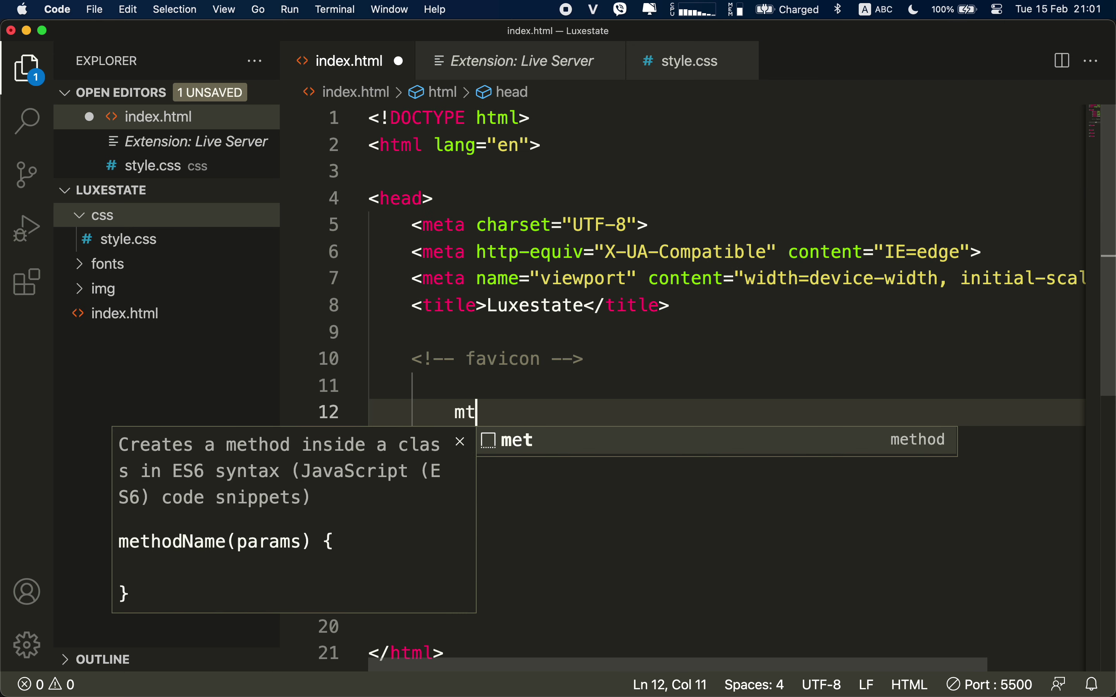
{"action": "key", "text": "BackSpace"}
{"action": "type", "text": "eta"}
{"action": "key", "text": "Tab"}
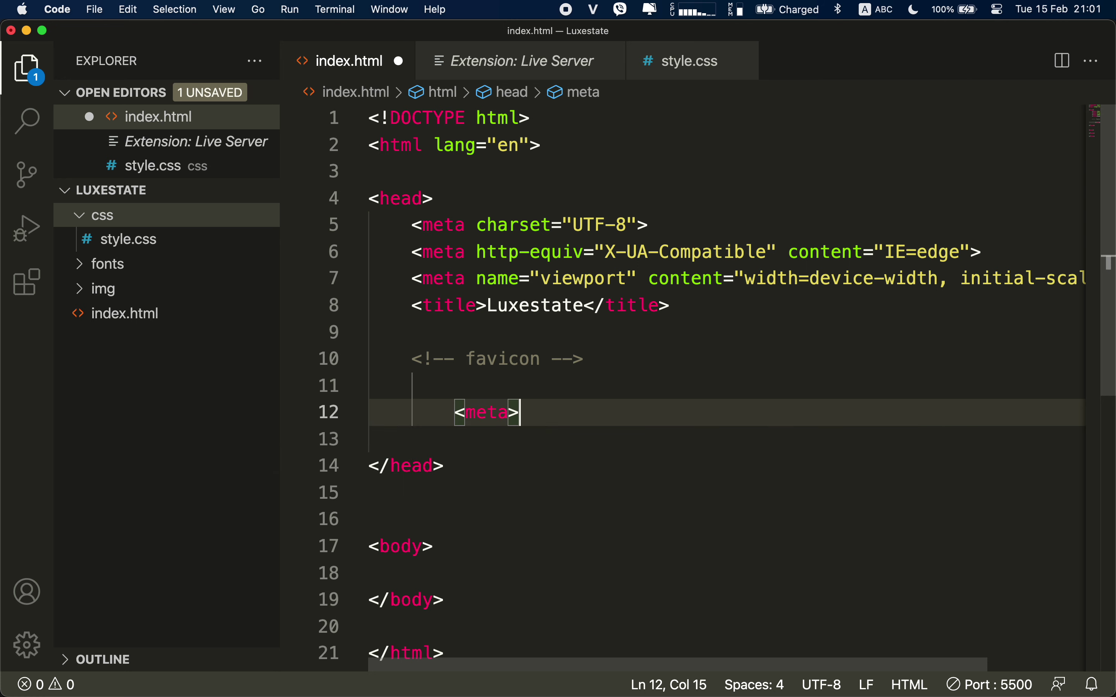
{"action": "key", "text": "super+BackSpace"}
{"action": "key", "text": "BackSpace"}
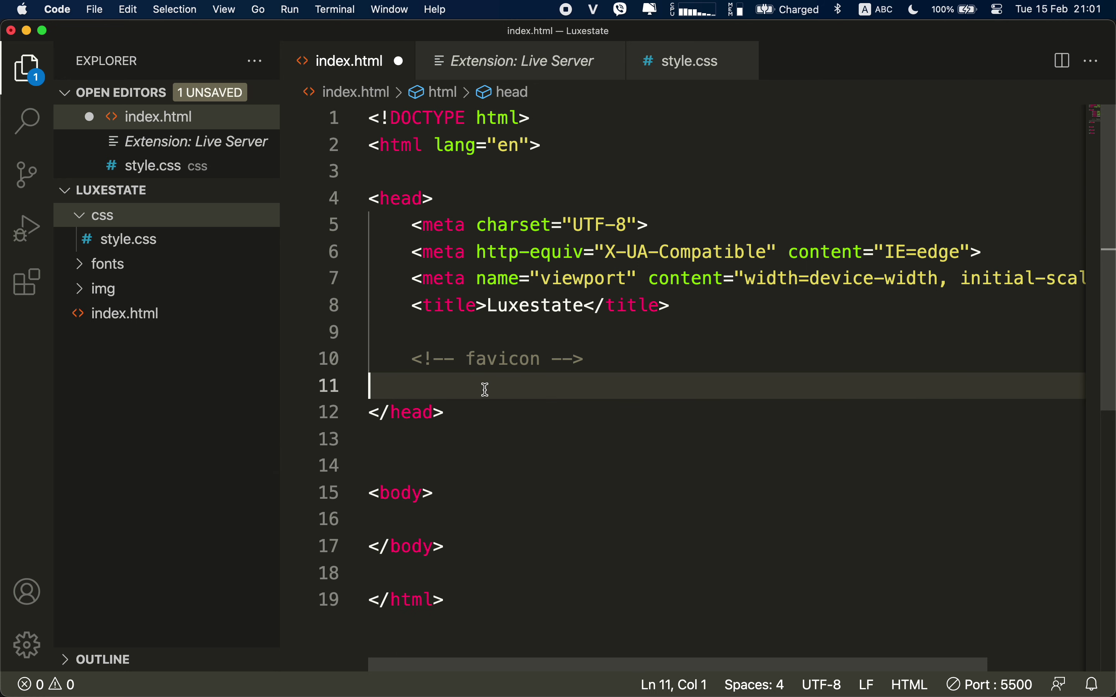
{"action": "key", "text": "super+s"}
Step: Open a new Chrome tab, then select the head section from the closing head tag up to line 4
{"action": "key", "text": "super+Tab"}
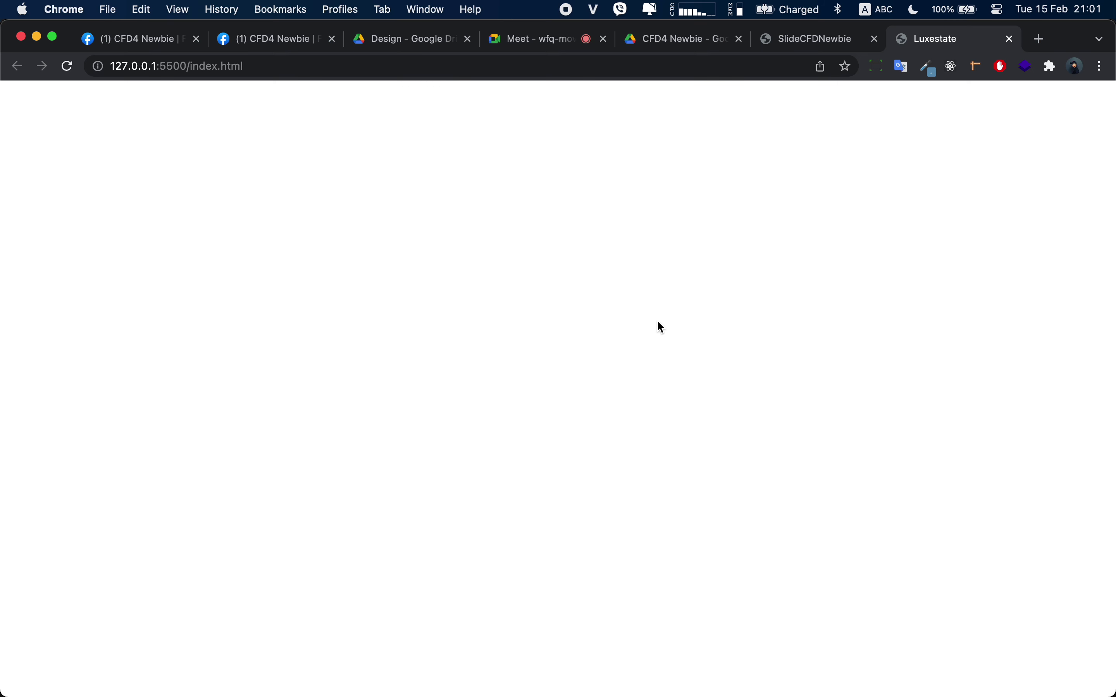
{"action": "left_click", "coordinate": [1040, 38]}
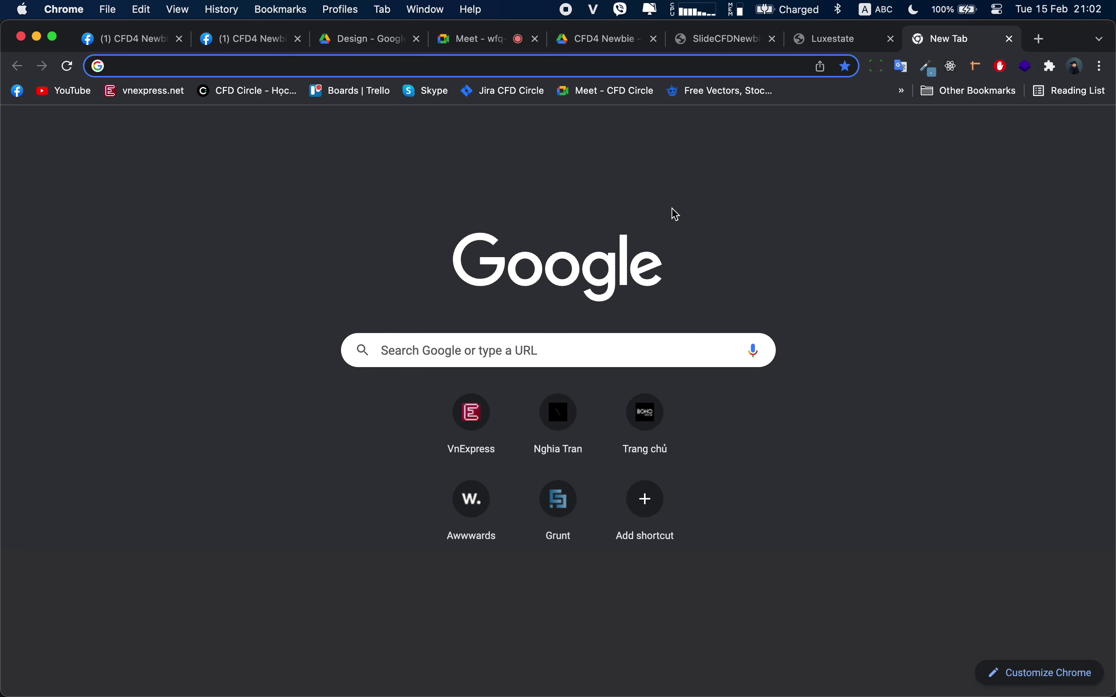
{"action": "key", "text": "super+Tab"}
{"action": "left_click", "coordinate": [493, 412]}
{"action": "mouse_move", "coordinate": [493, 412]}
{"action": "left_mouse_down"}
{"action": "mouse_move", "coordinate": [316, 169]}
{"action": "mouse_move", "coordinate": [317, 203]}
{"action": "left_mouse_up"}
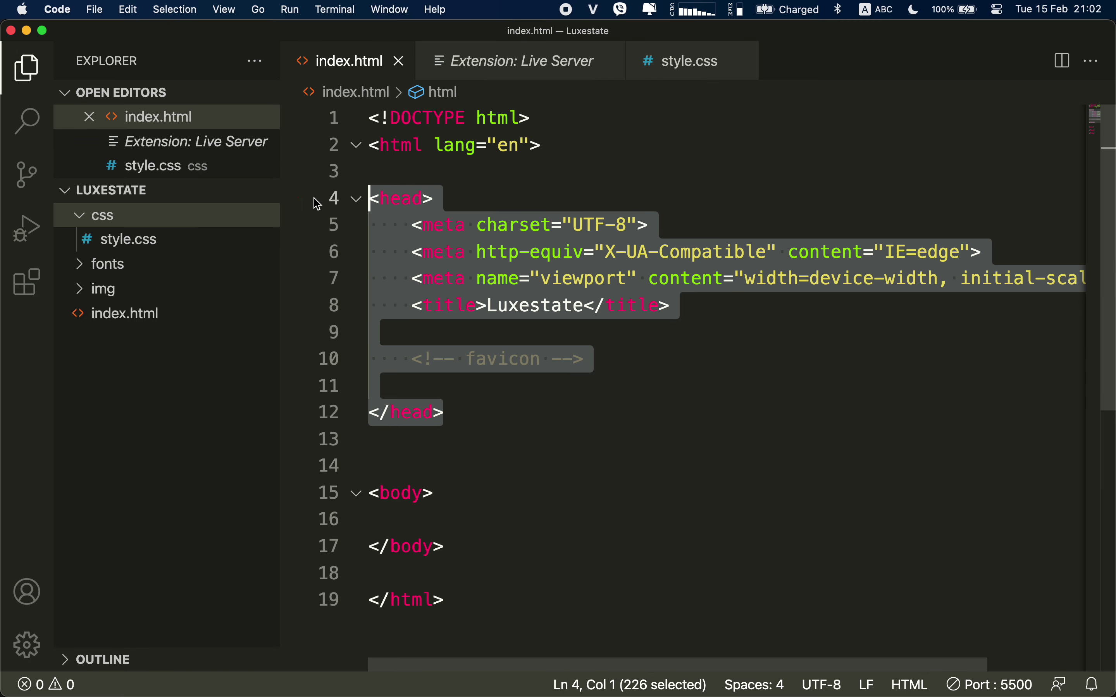
Step: Insert a new indented line after the <!-- favicon --> comment on line 10
{"action": "left_click", "coordinate": [519, 408]}
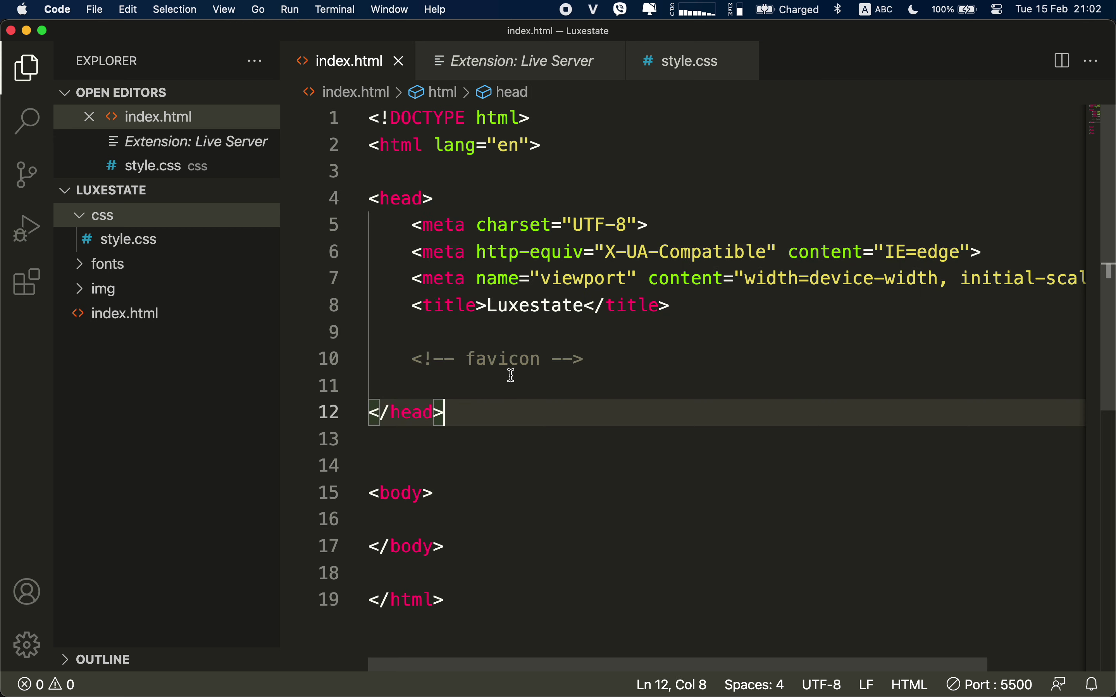
{"action": "left_click", "coordinate": [511, 374]}
{"action": "key", "text": "super+Tab"}
{"action": "key", "text": "super+Tab"}
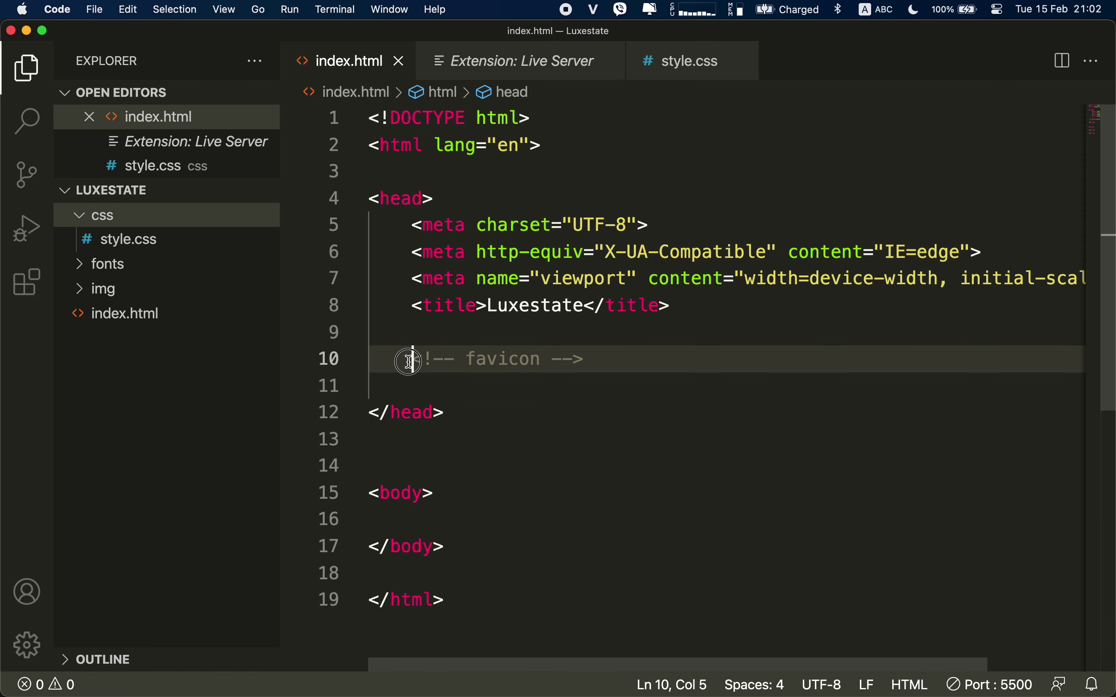
{"action": "left_click_drag", "start_coordinate": [412, 359], "coordinate": [544, 359]}
{"action": "left_click", "coordinate": [636, 359]}
{"action": "key", "text": "Return"}
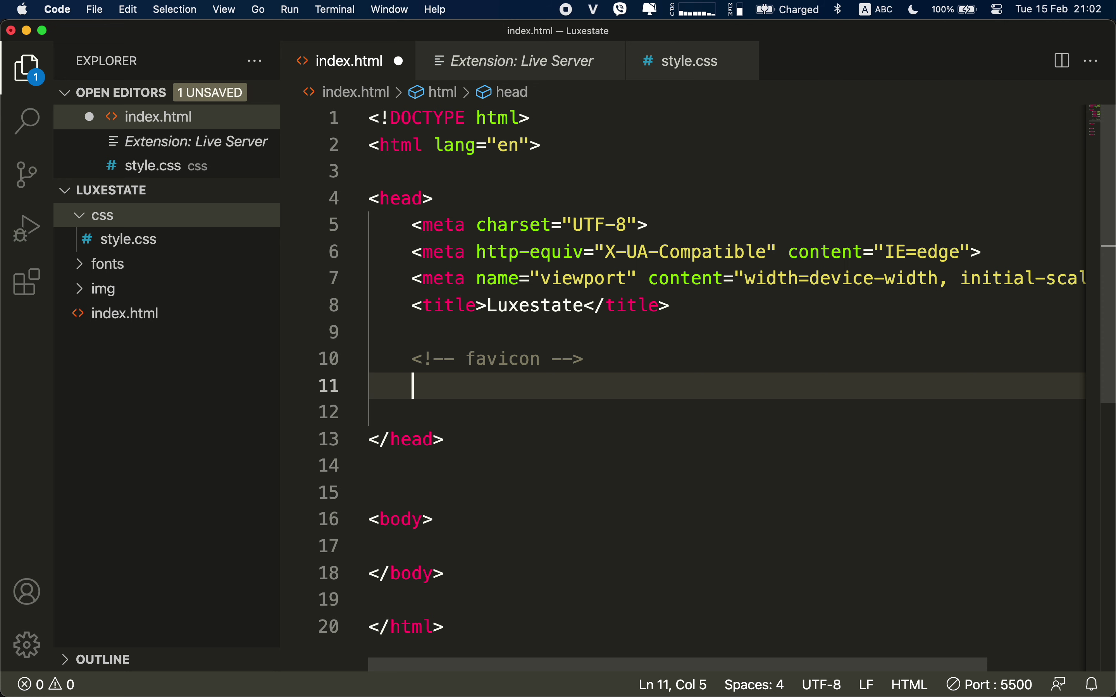
Step: Compare the browser with index.html, selecting charset on line 5 and placing the cursor on line 9
{"action": "key", "text": "super+Tab"}
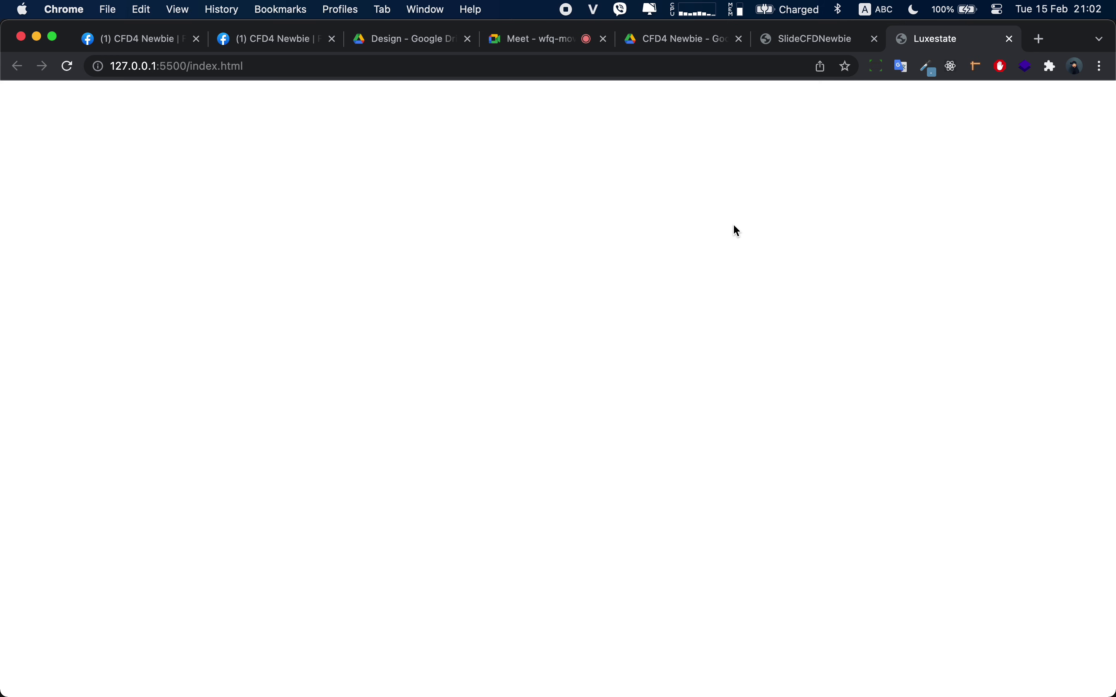
{"action": "key", "text": "super+Tab"}
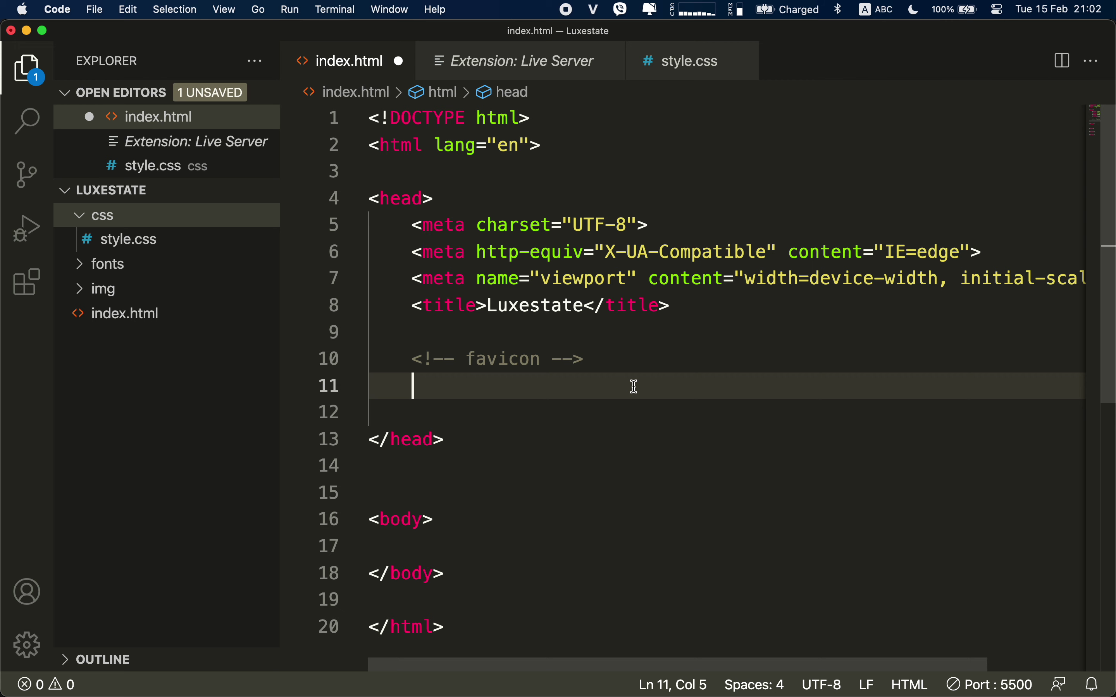
{"action": "key", "text": "super+Tab"}
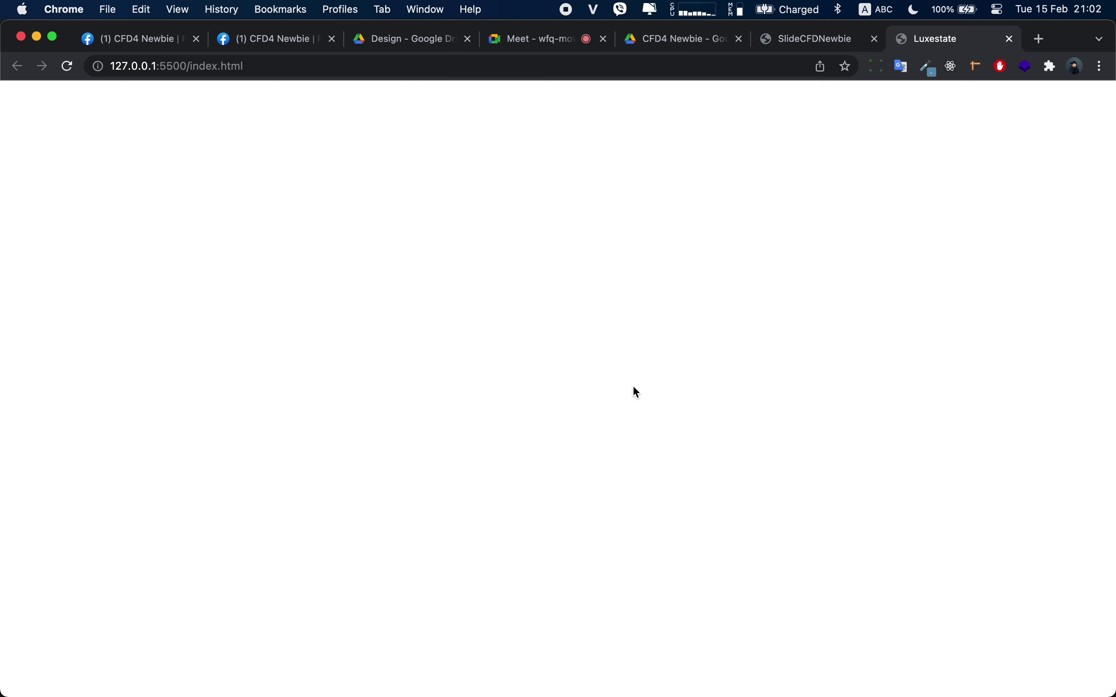
{"action": "key", "text": "super+Tab"}
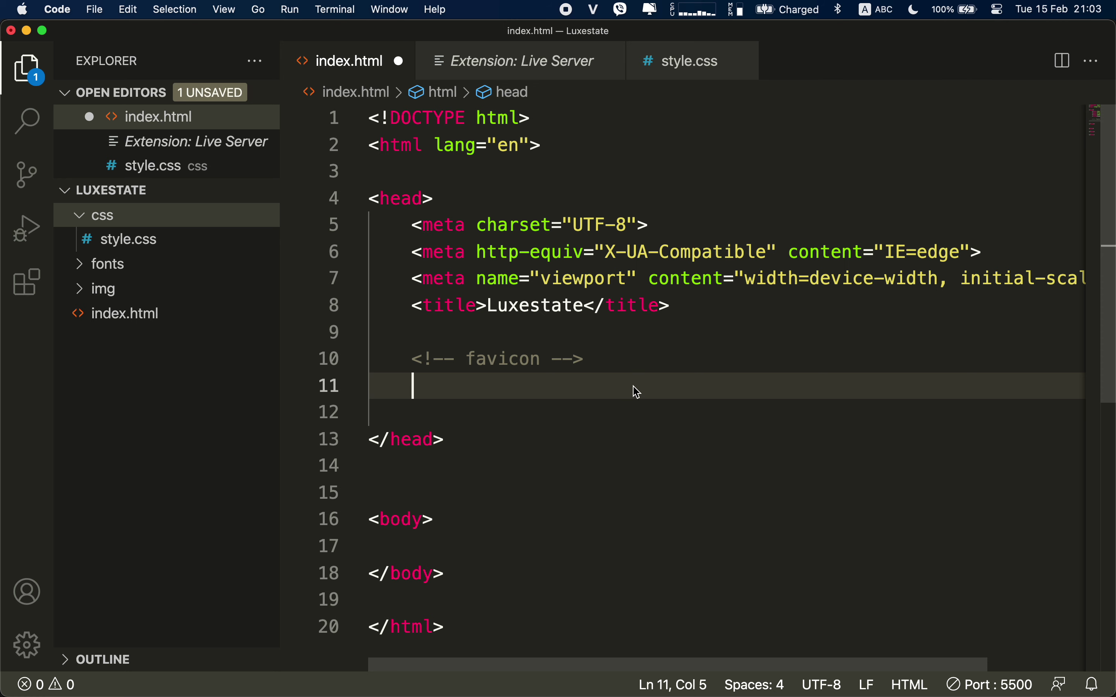
{"action": "key", "text": "super+Tab"}
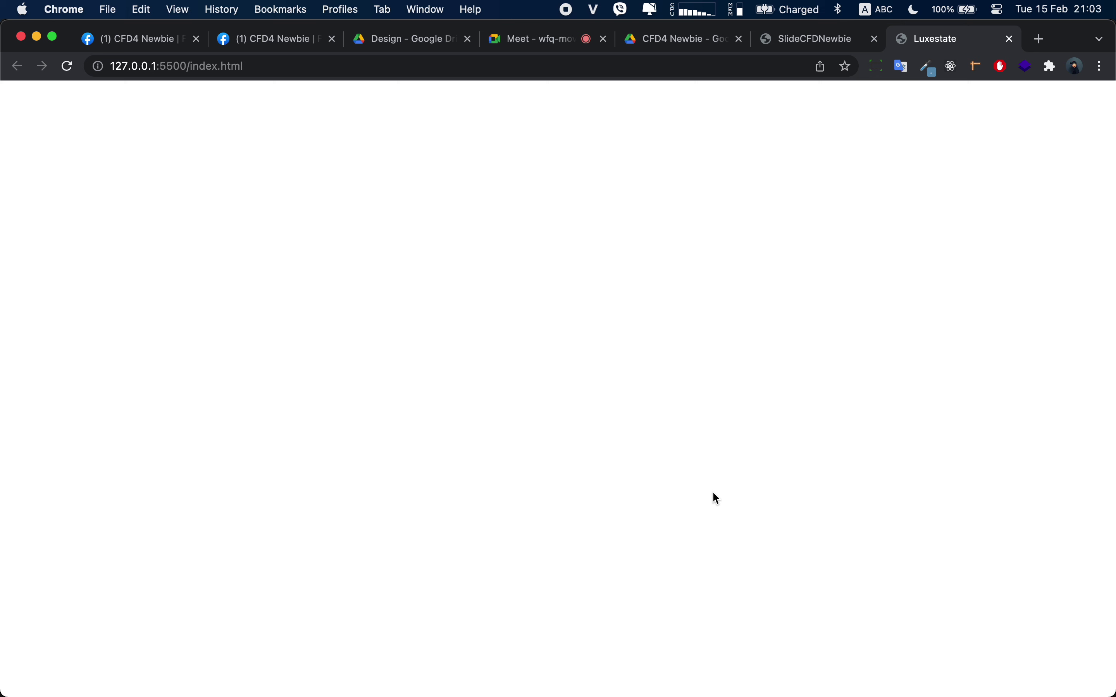
{"action": "key", "text": "super+Tab"}
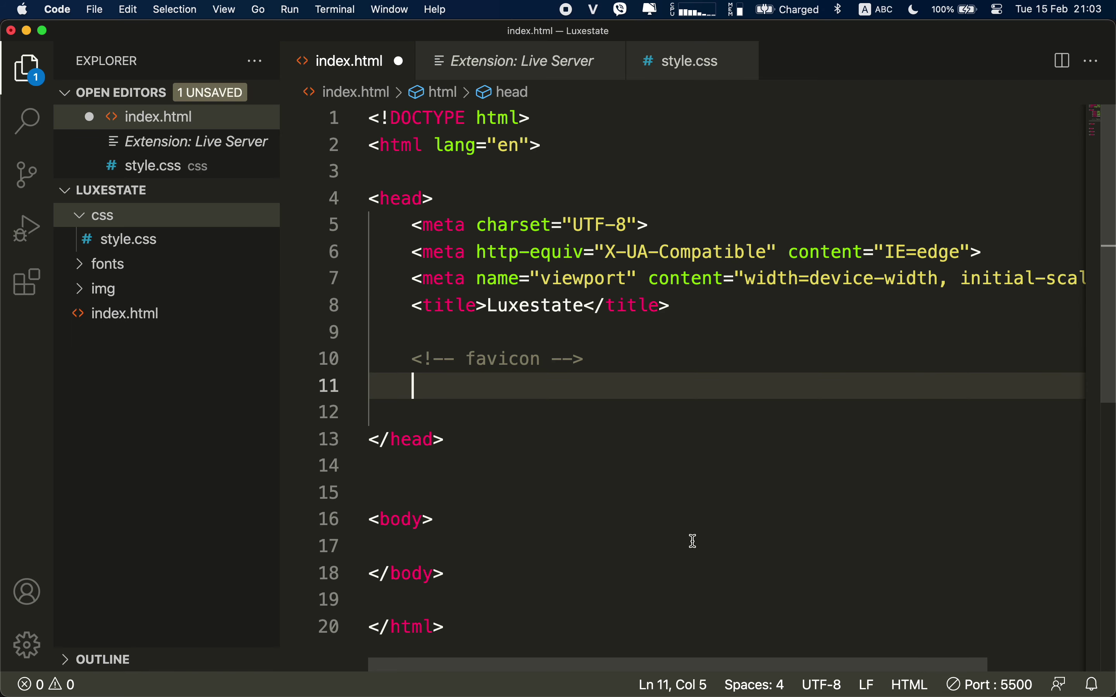
{"action": "double_click", "coordinate": [537, 228]}
{"action": "left_click", "coordinate": [609, 341]}
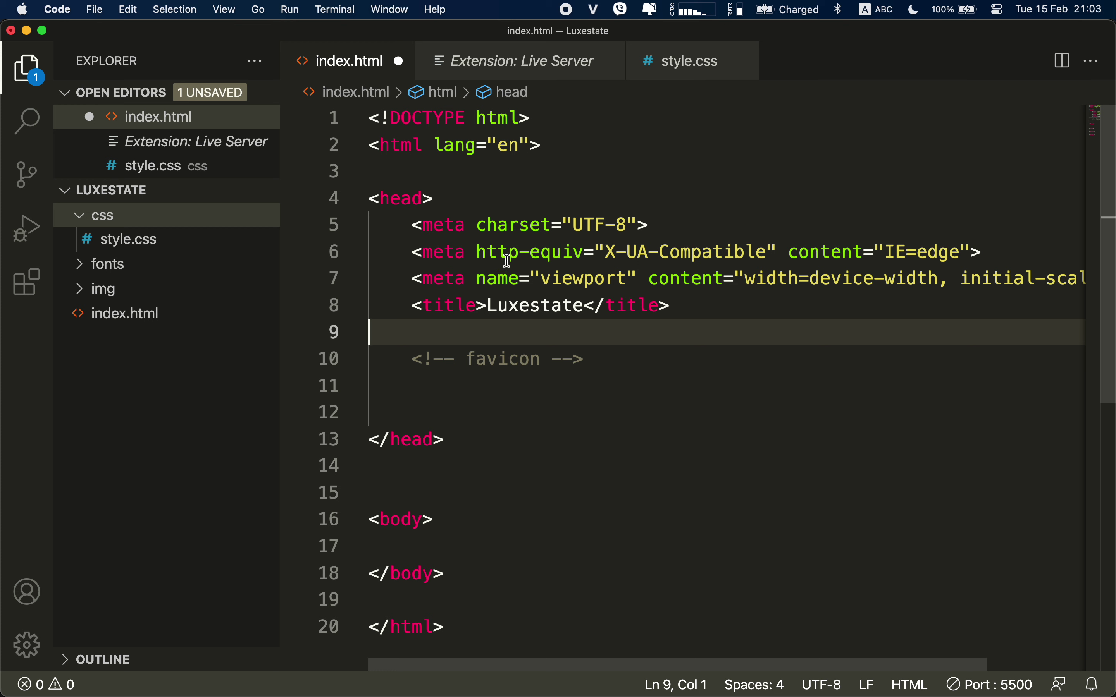
{"action": "left_click_drag", "start_coordinate": [539, 252], "coordinate": [756, 252]}
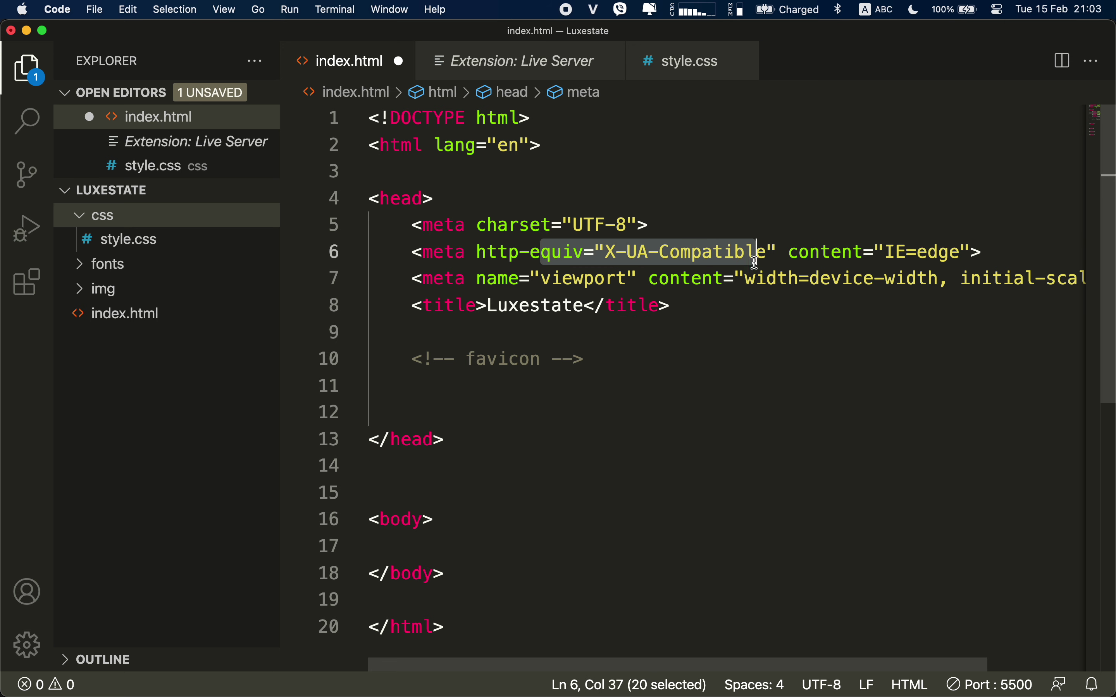
{"action": "left_click", "coordinate": [740, 295]}
{"action": "left_click_drag", "start_coordinate": [531, 277], "coordinate": [627, 277]}
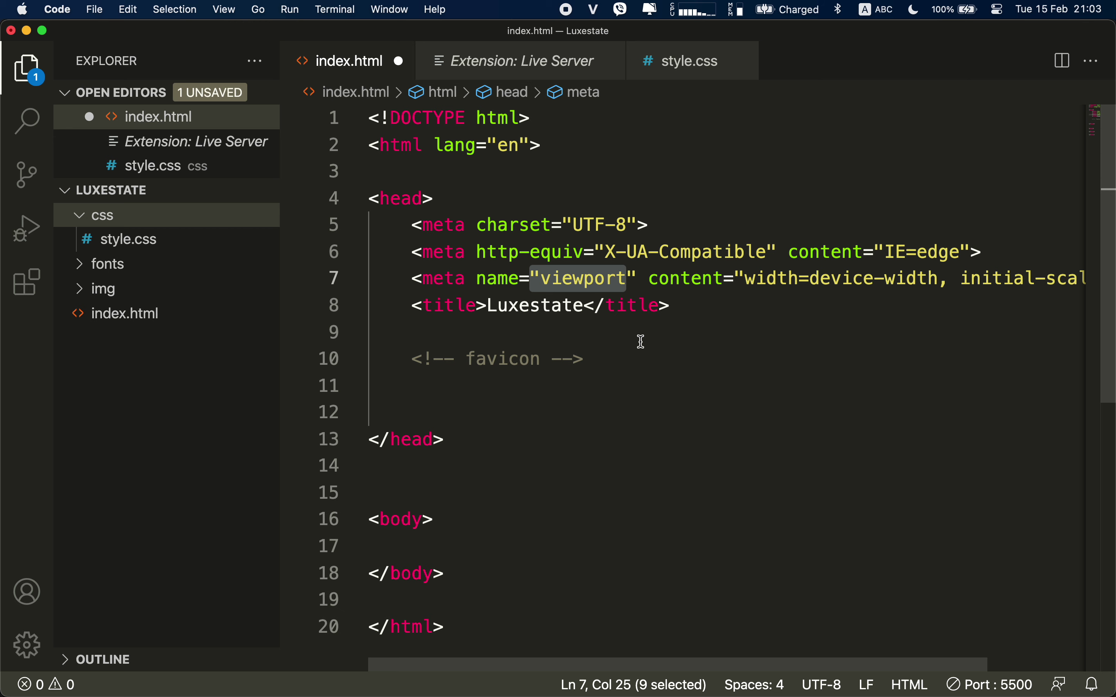
{"action": "scroll", "coordinate": [641, 341], "scroll_direction": "right", "scroll_amount": 3}
{"action": "scroll", "coordinate": [641, 341], "scroll_direction": "right", "scroll_amount": 2}
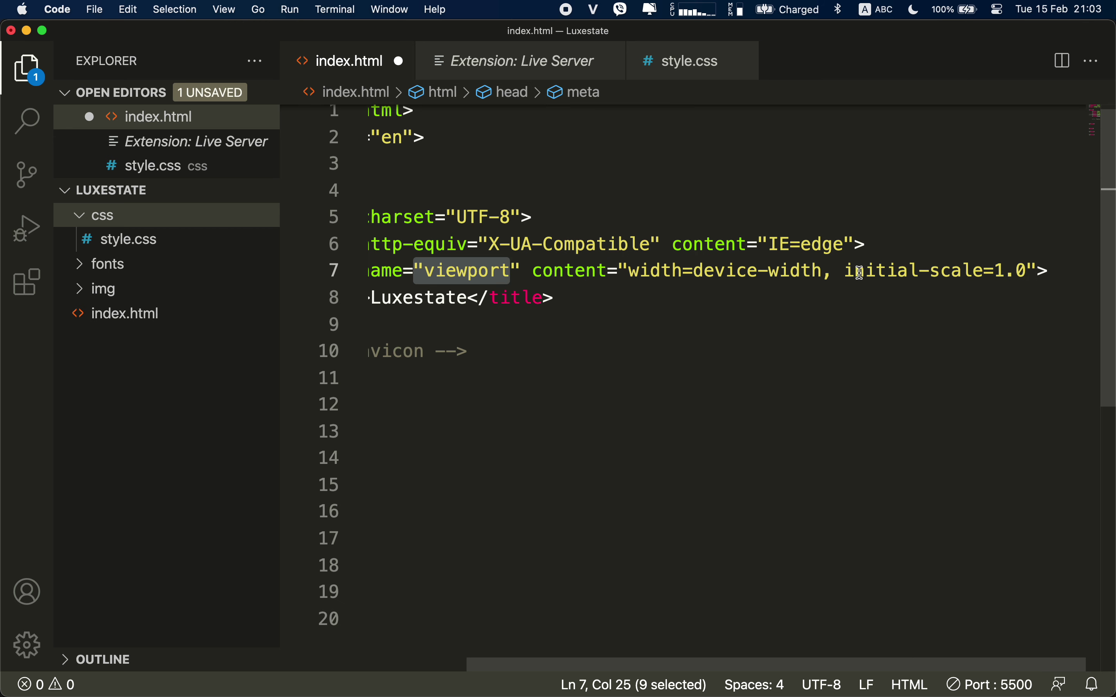
{"action": "left_click", "coordinate": [832, 277]}
{"action": "left_click_drag", "start_coordinate": [832, 277], "coordinate": [996, 277]}
{"action": "left_click", "coordinate": [1008, 277]}
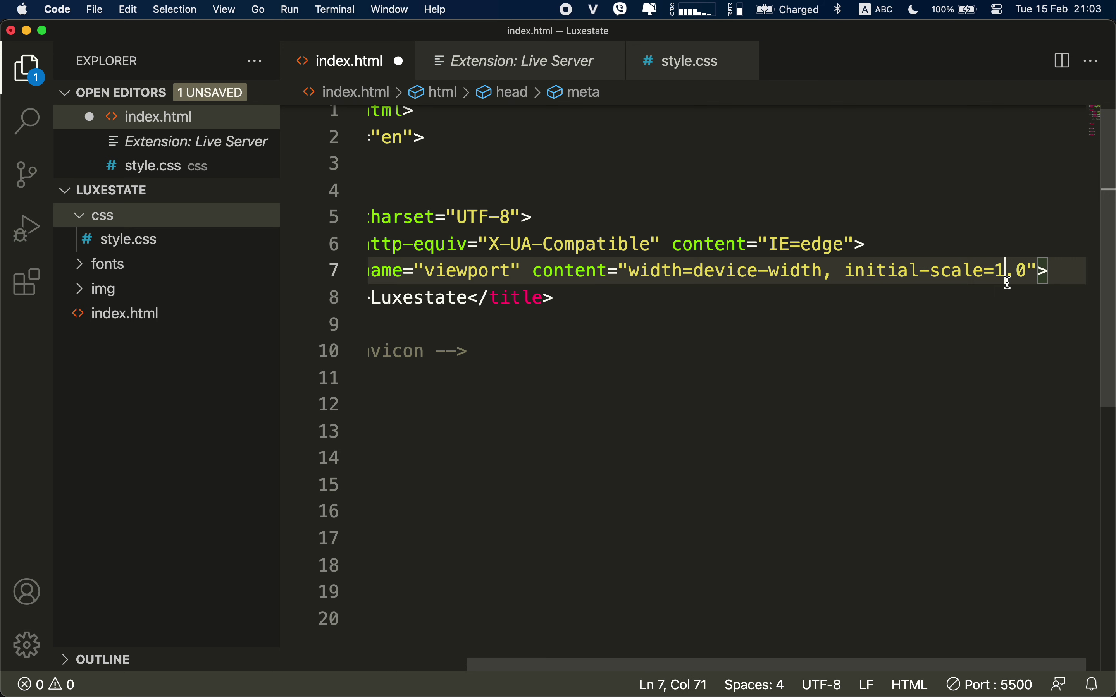
{"action": "scroll", "coordinate": [1031, 311], "scroll_direction": "left", "scroll_amount": 3}
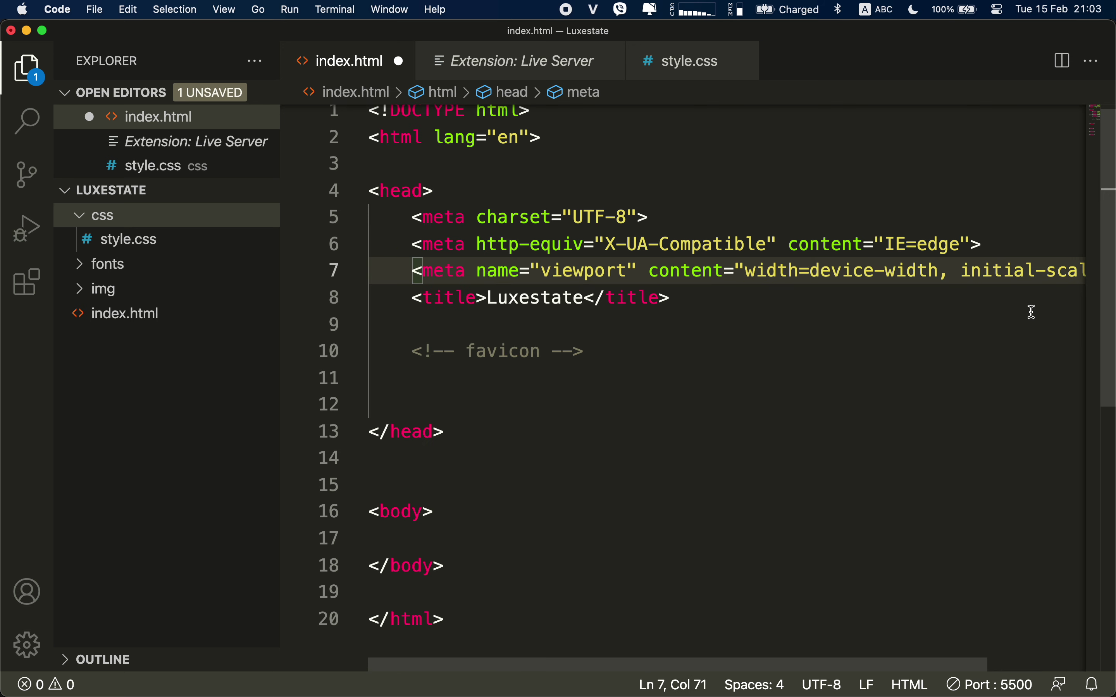
{"action": "left_click", "coordinate": [667, 321]}
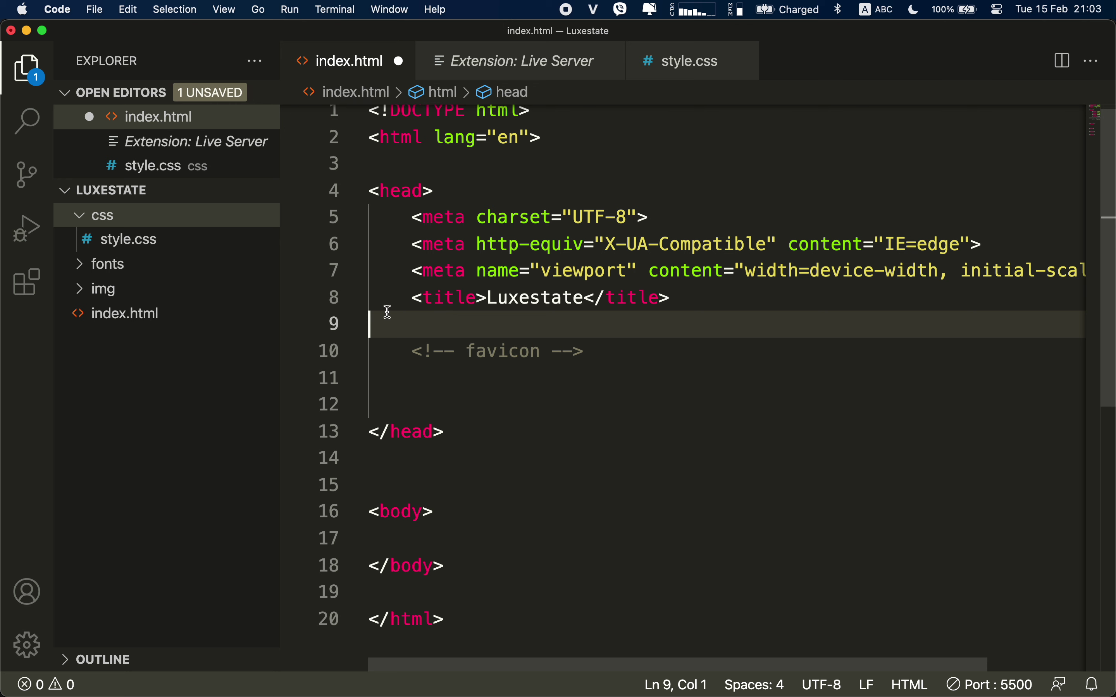
Step: Replace all the page code with fresh HTML5 boilerplate via the html:5 abbreviation
{"action": "key", "text": "super+a"}
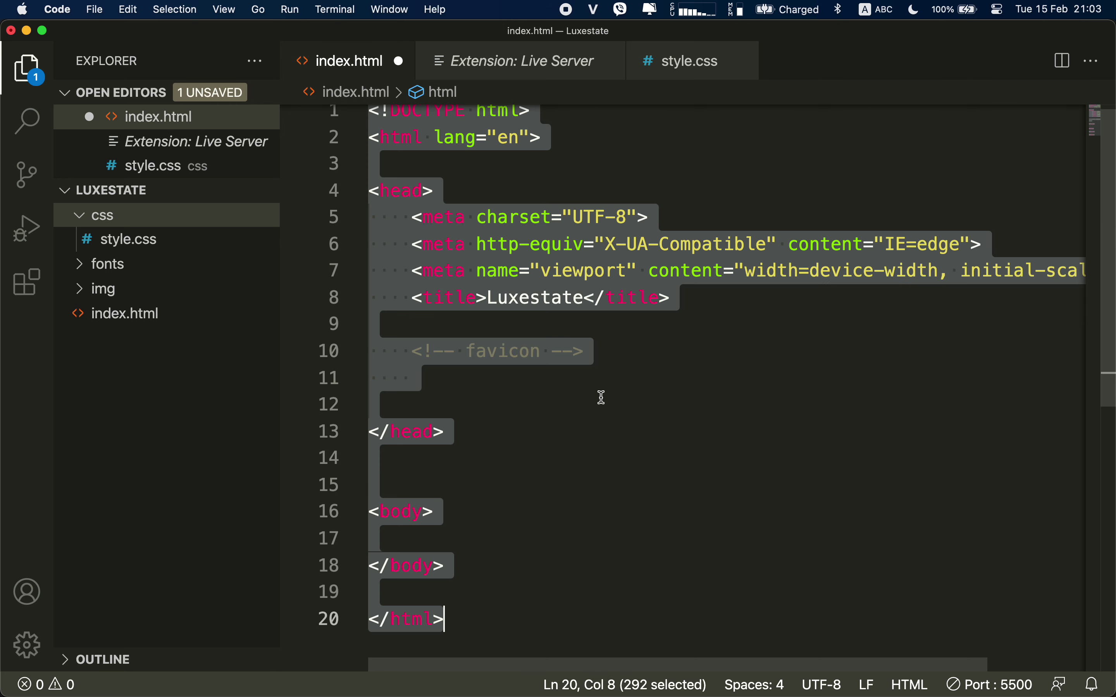
{"action": "type", "text": "html:5"}
{"action": "key", "text": "Tab"}
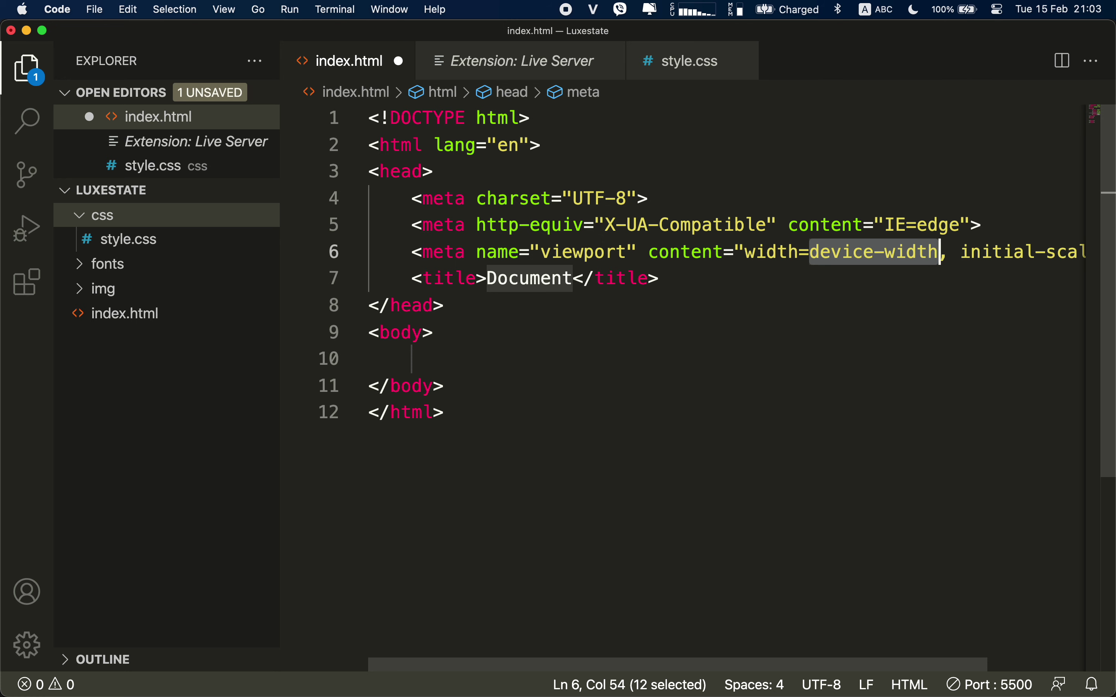
{"action": "key", "text": "super+a"}
{"action": "key", "text": "BackSpace"}
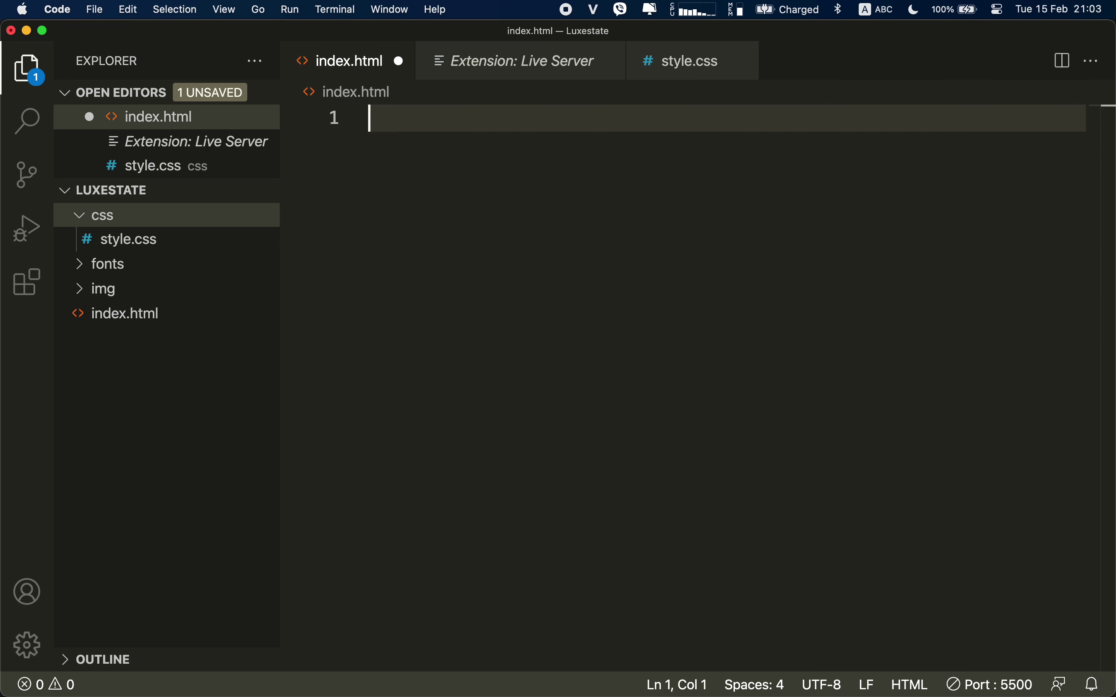
{"action": "key", "text": "super+z"}
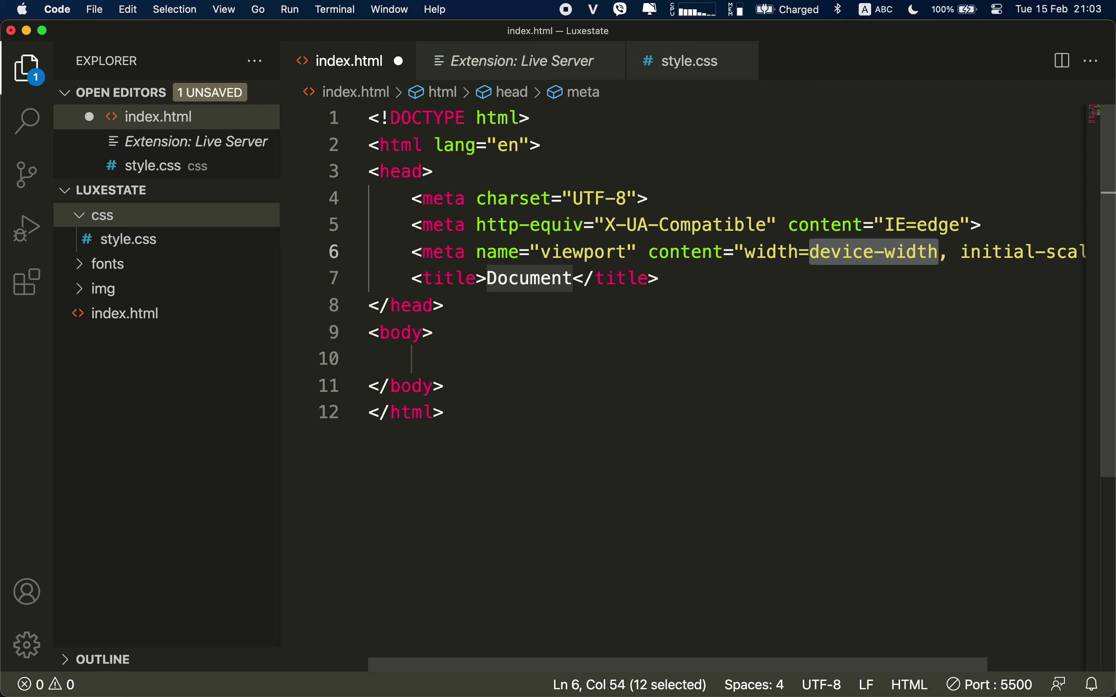
{"action": "key", "text": "super+a"}
{"action": "key", "text": "BackSpace"}
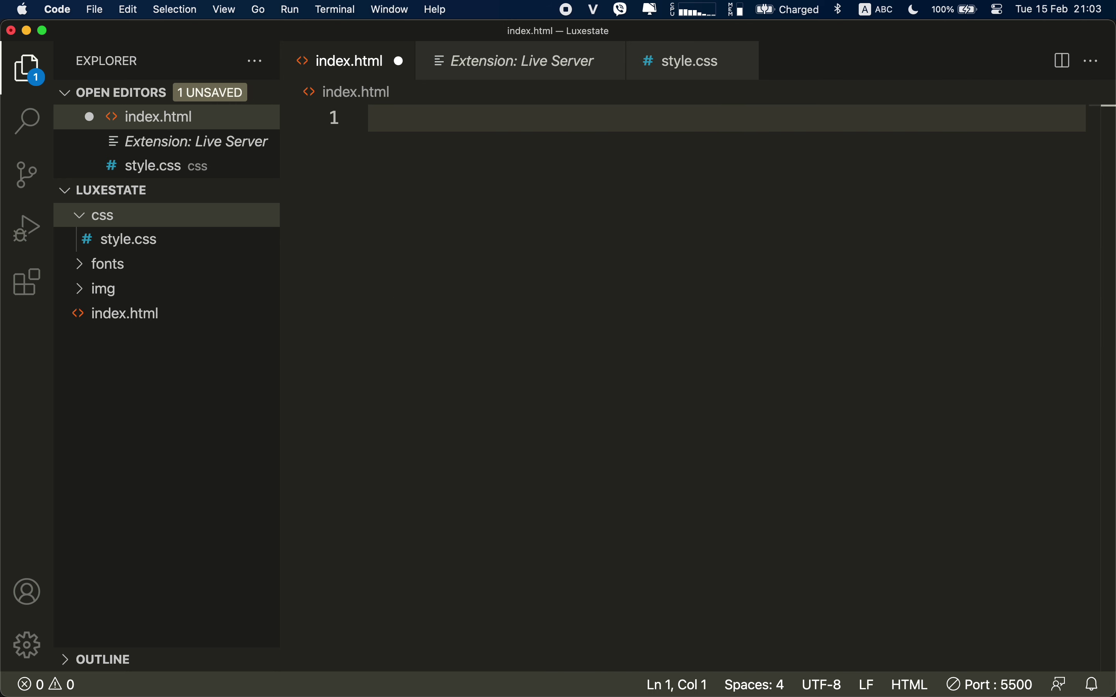
{"action": "type", "text": "!"}
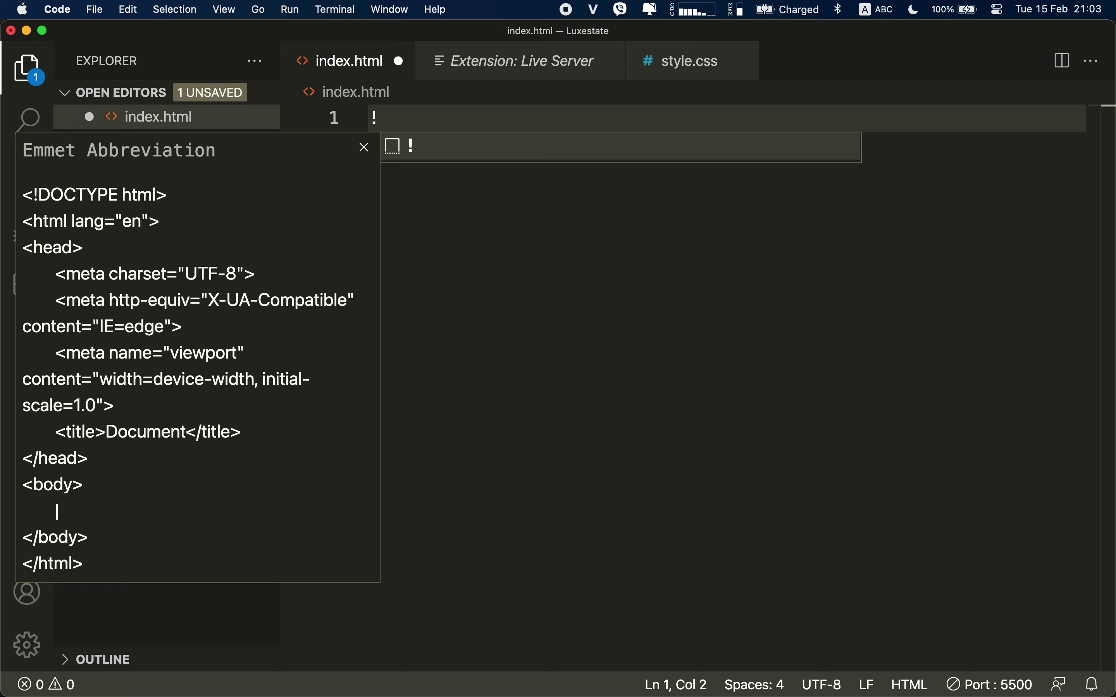
{"action": "key", "text": "super+z"}
{"action": "key", "text": "super+z"}
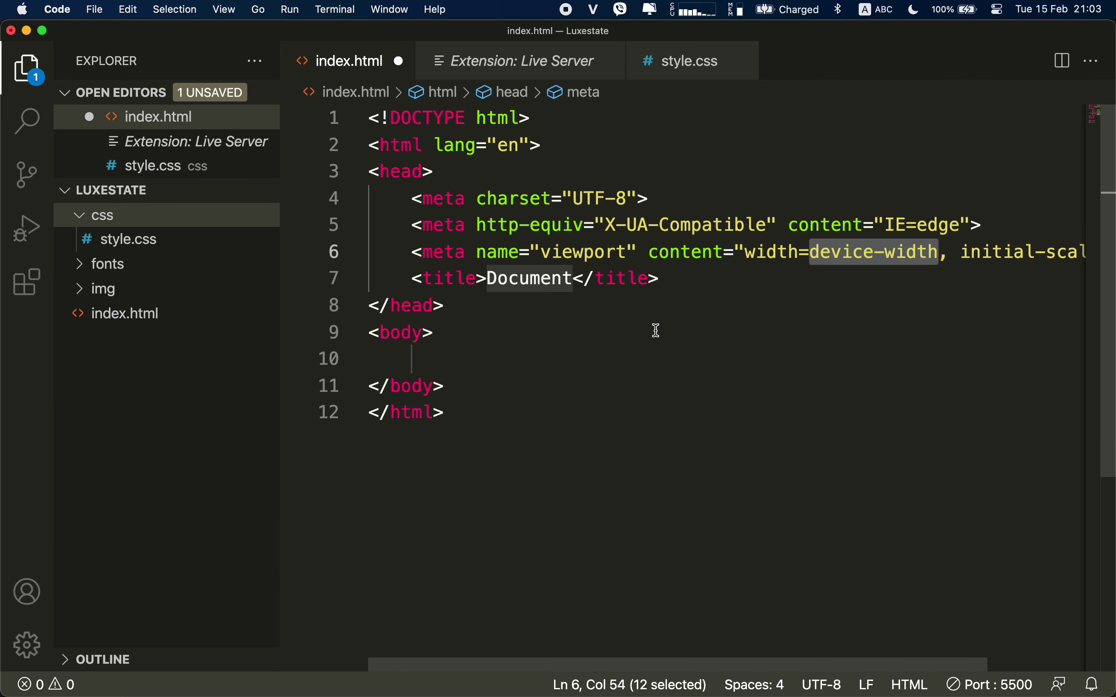
Step: Change the page title from Document to Luxestate
{"action": "double_click", "coordinate": [521, 284]}
{"action": "type", "text": "Lu"}
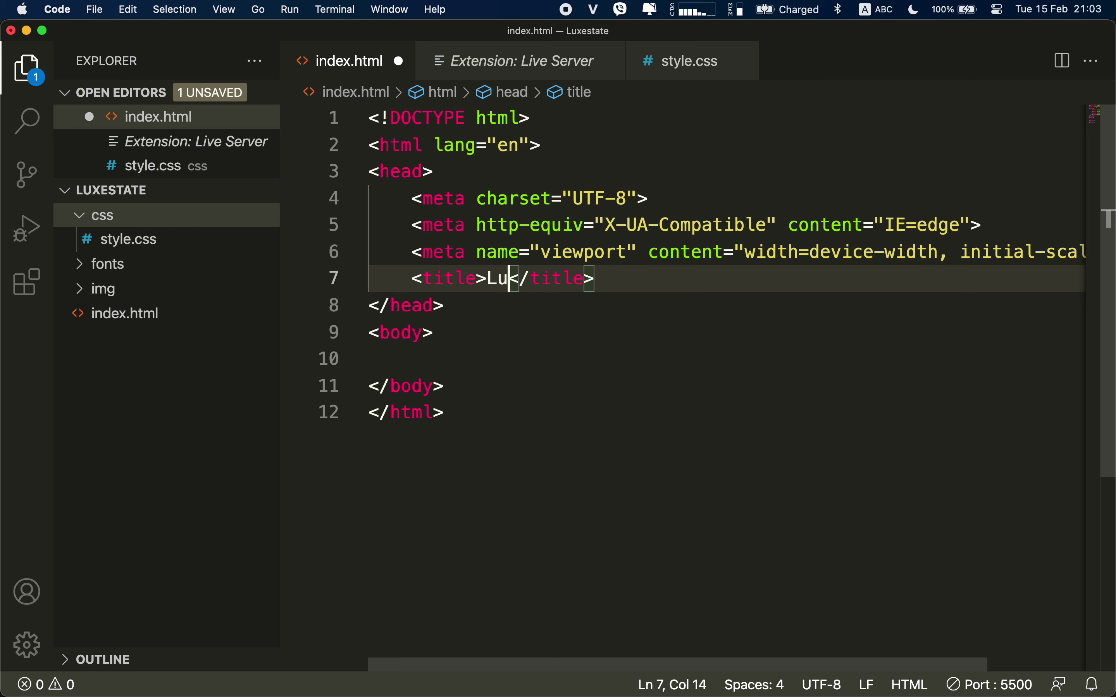
{"action": "type", "text": "xestare"}
{"action": "key", "text": "BackSpace"}
{"action": "key", "text": "BackSpace"}
{"action": "type", "text": "t"}
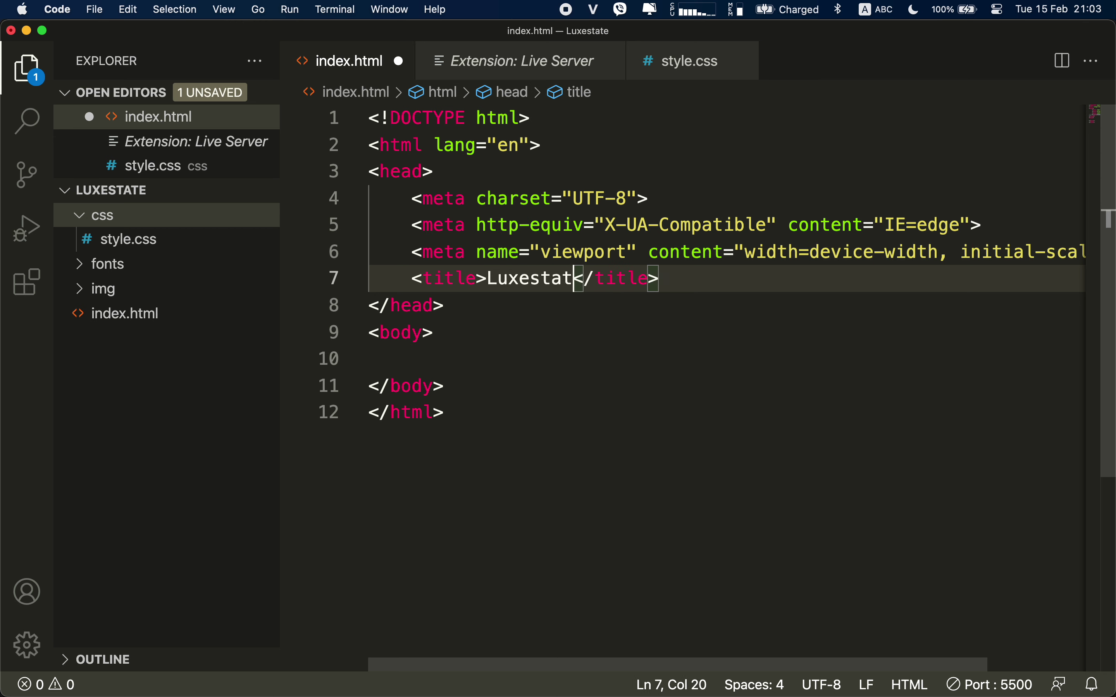
{"action": "type", "text": "e"}
Step: Add a 'meta tag facebook' comment on a new line below the title
{"action": "key", "text": "End"}
{"action": "key", "text": "Return"}
{"action": "key", "text": "Return"}
{"action": "key", "text": "super+slash"}
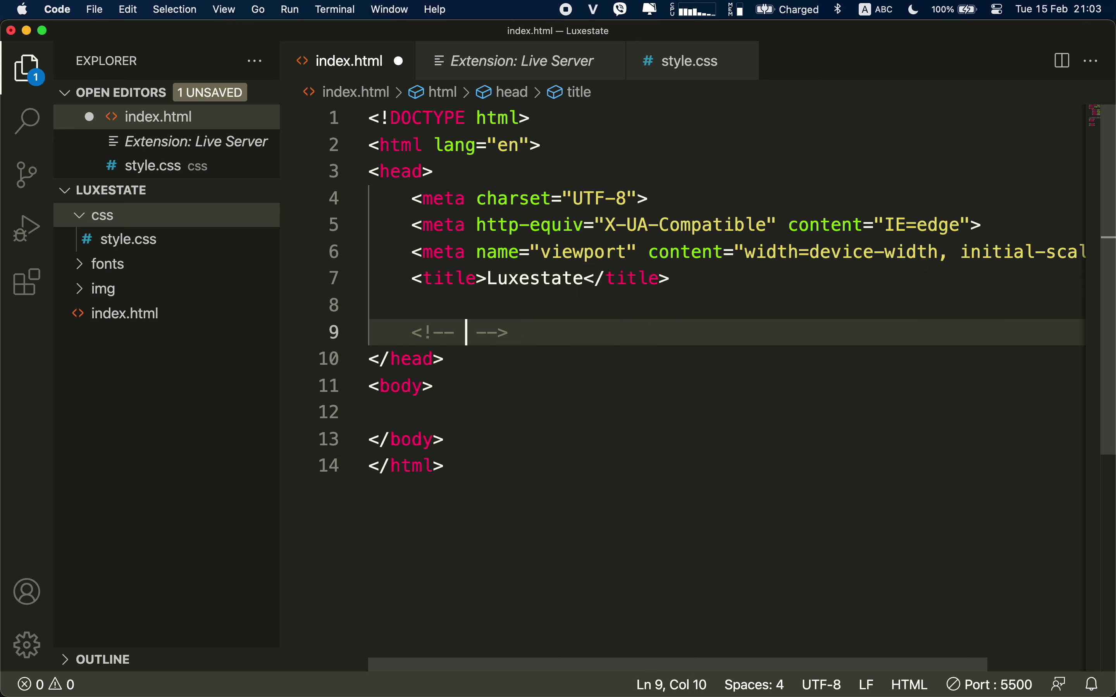
{"action": "type", "text": "meta"}
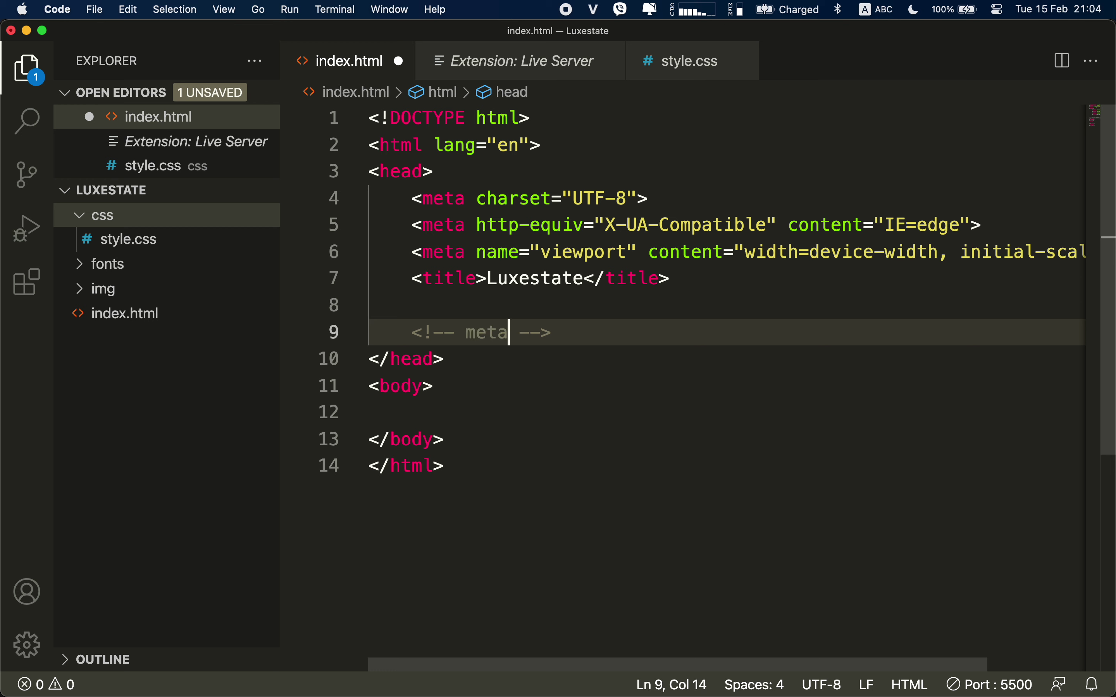
{"action": "type", "text": " tag"}
{"action": "type", "text": " facebl"}
{"action": "key", "text": "BackSpace"}
Step: Finish the 'meta tag facebook' comment and search Google for 'meta tag facebook' in a new tab
{"action": "type", "text": "oo "}
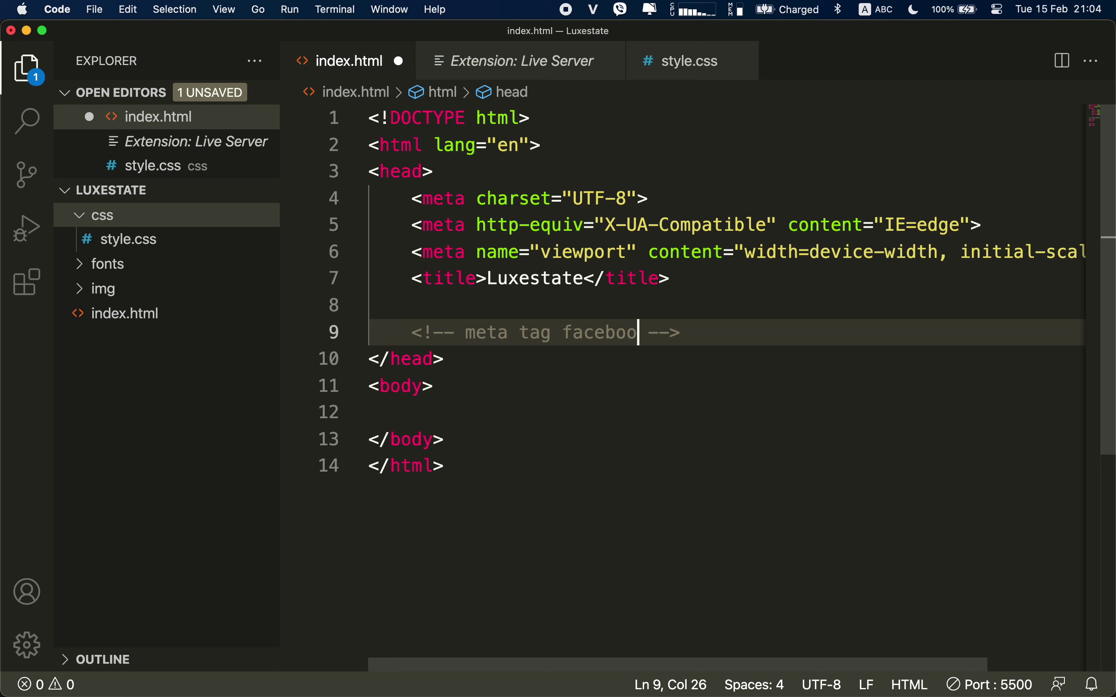
{"action": "type", "text": "k"}
{"action": "key", "text": "super+Tab"}
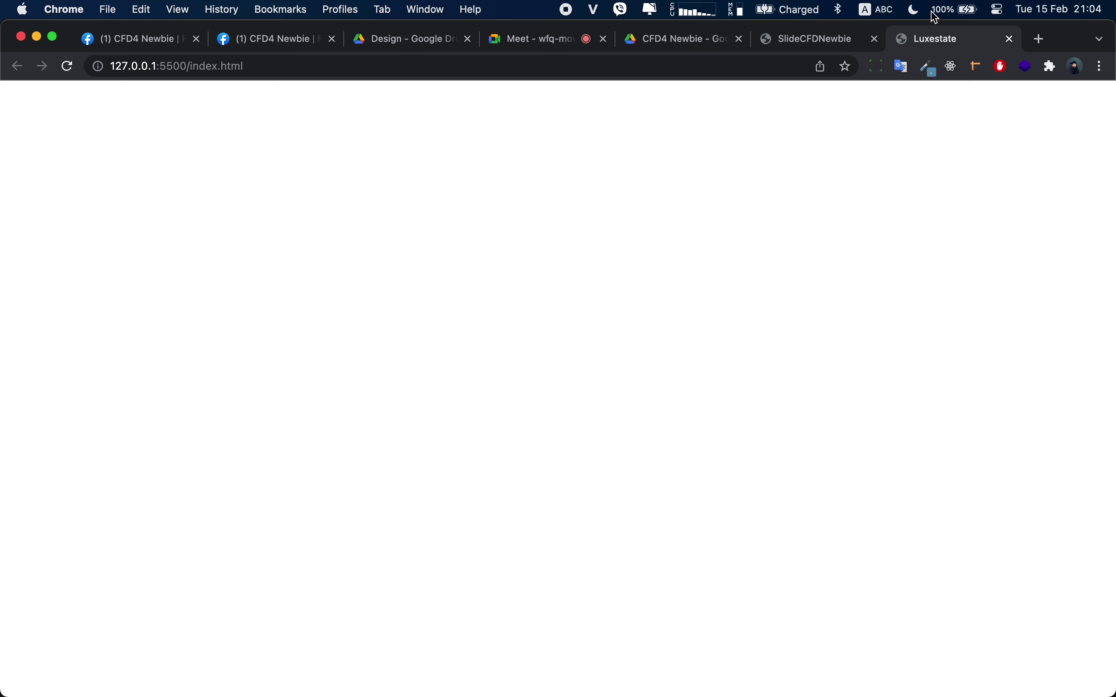
{"action": "left_click", "coordinate": [1040, 39]}
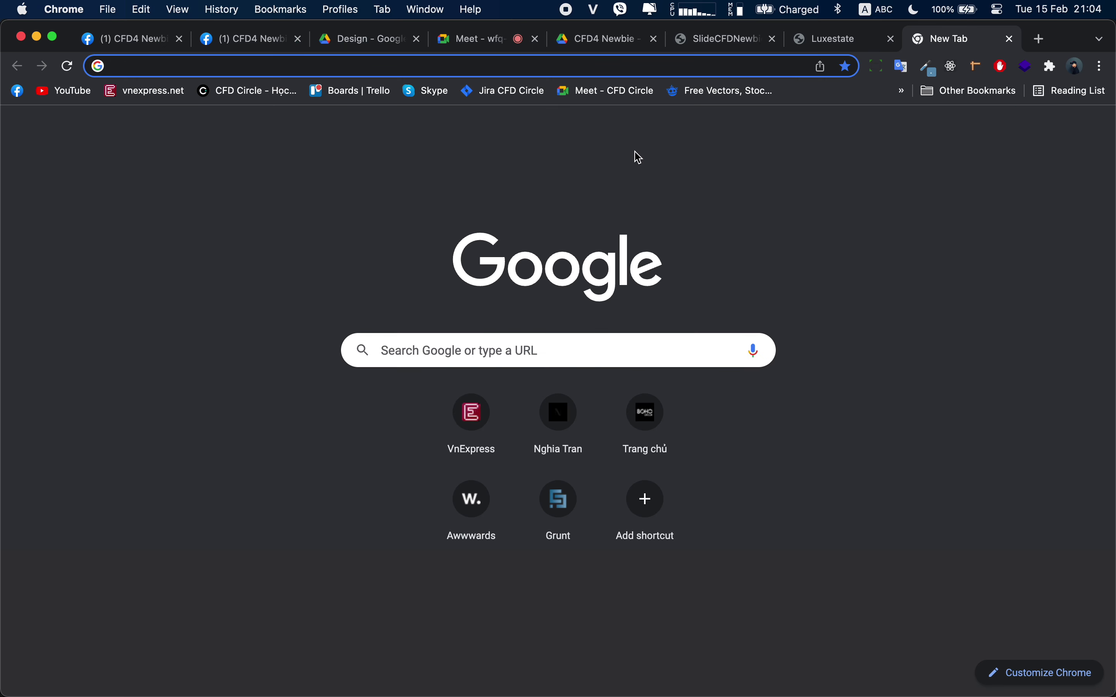
{"action": "type", "text": "f"}
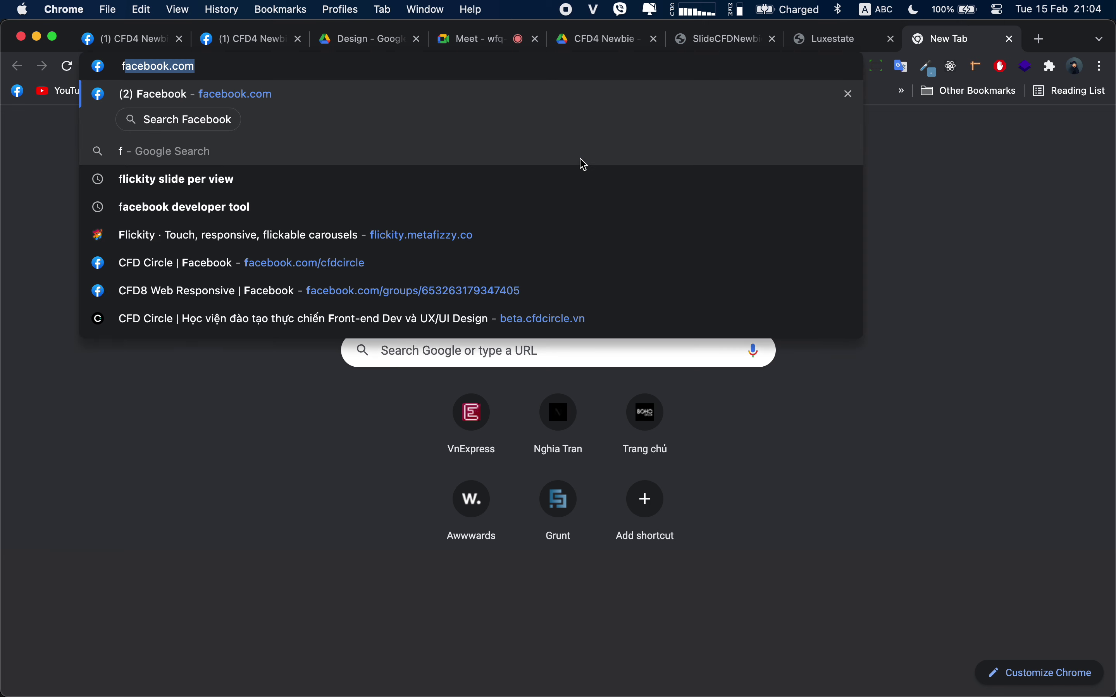
{"action": "key", "text": "BackSpace"}
{"action": "type", "text": "meta tag"}
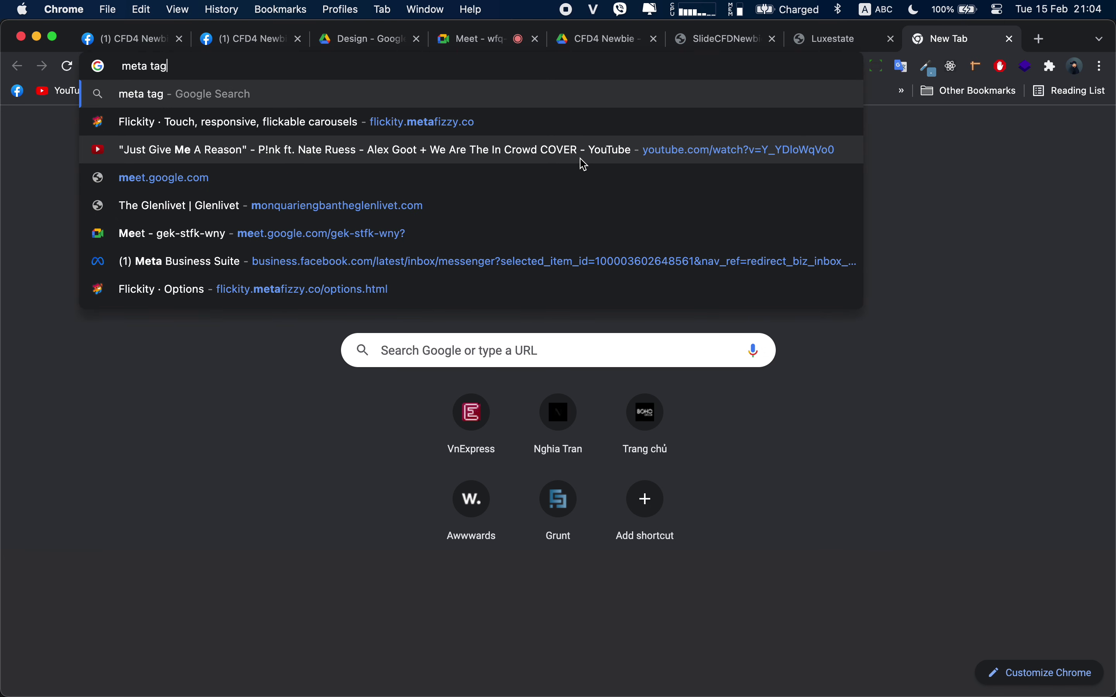
{"action": "type", "text": " facebook"}
{"action": "key", "text": "Return"}
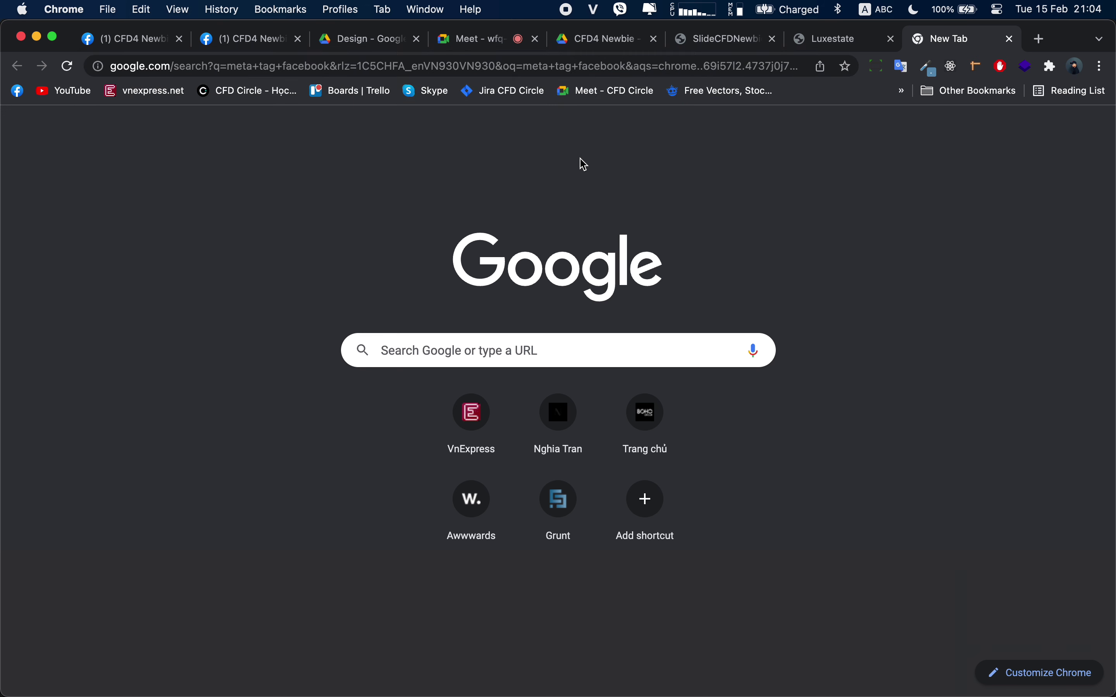
Step: Close the search tab and return to index.html, selecting the facebook comment text
{"action": "left_click", "coordinate": [422, 349]}
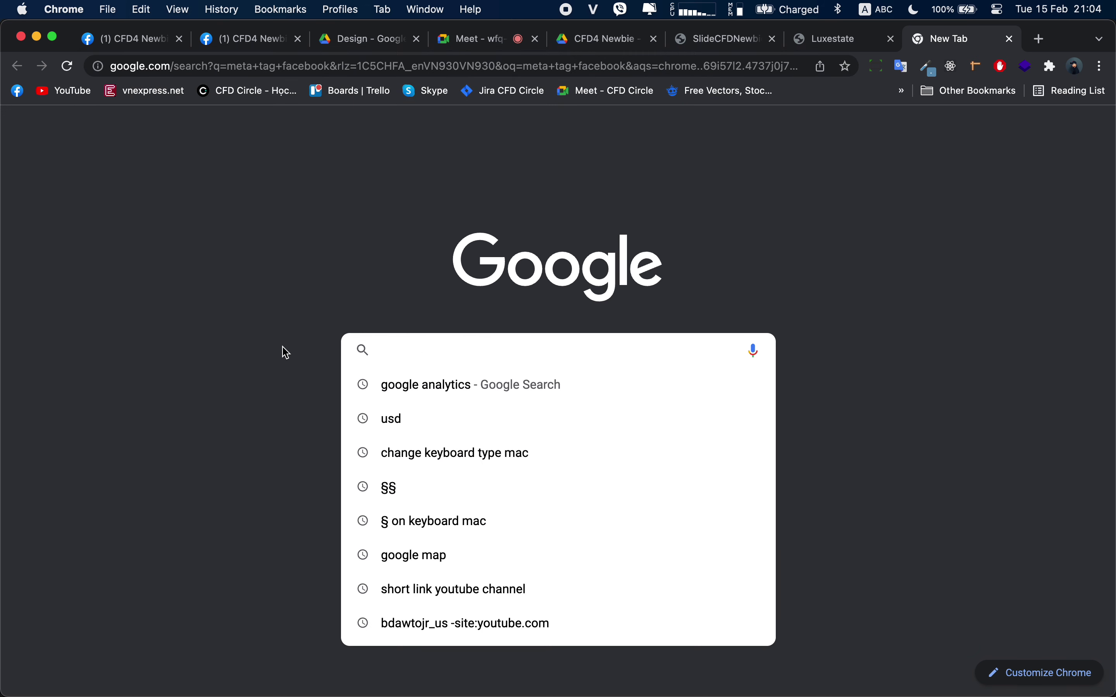
{"action": "type", "text": "dadsa"}
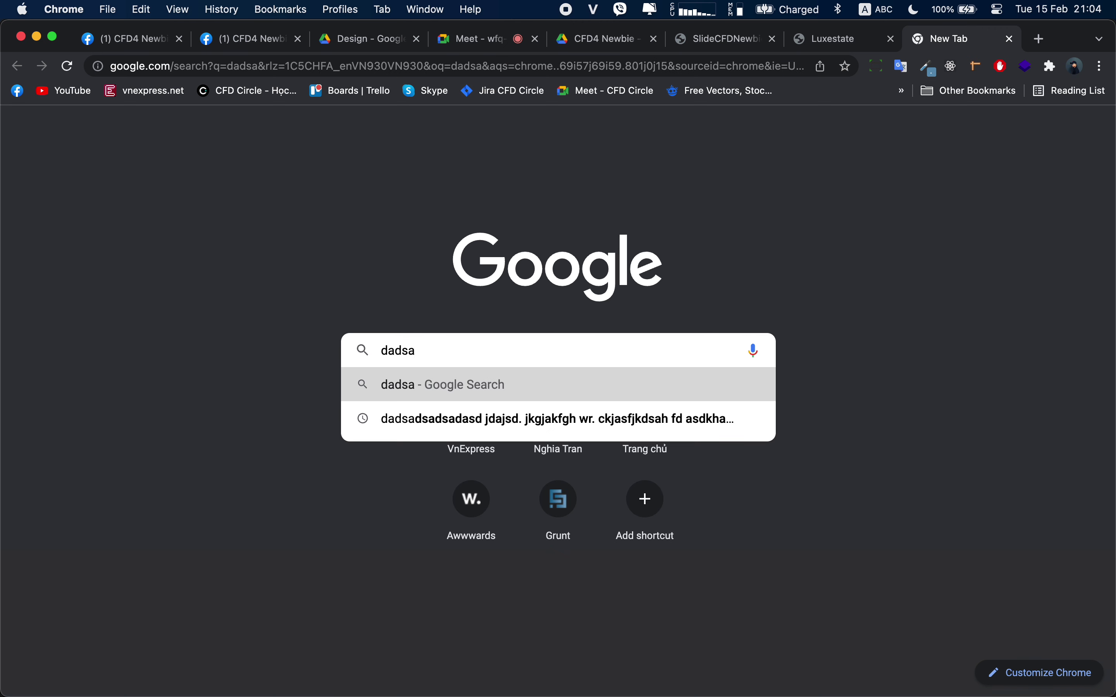
{"action": "left_click", "coordinate": [428, 421]}
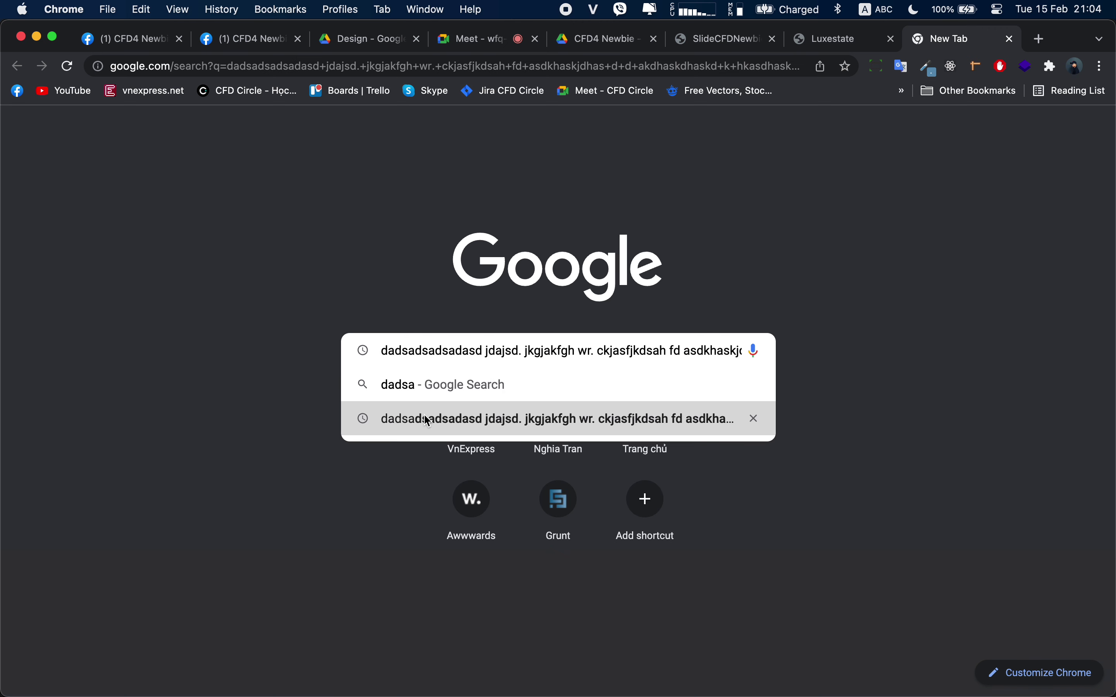
{"action": "key", "text": "super+q"}
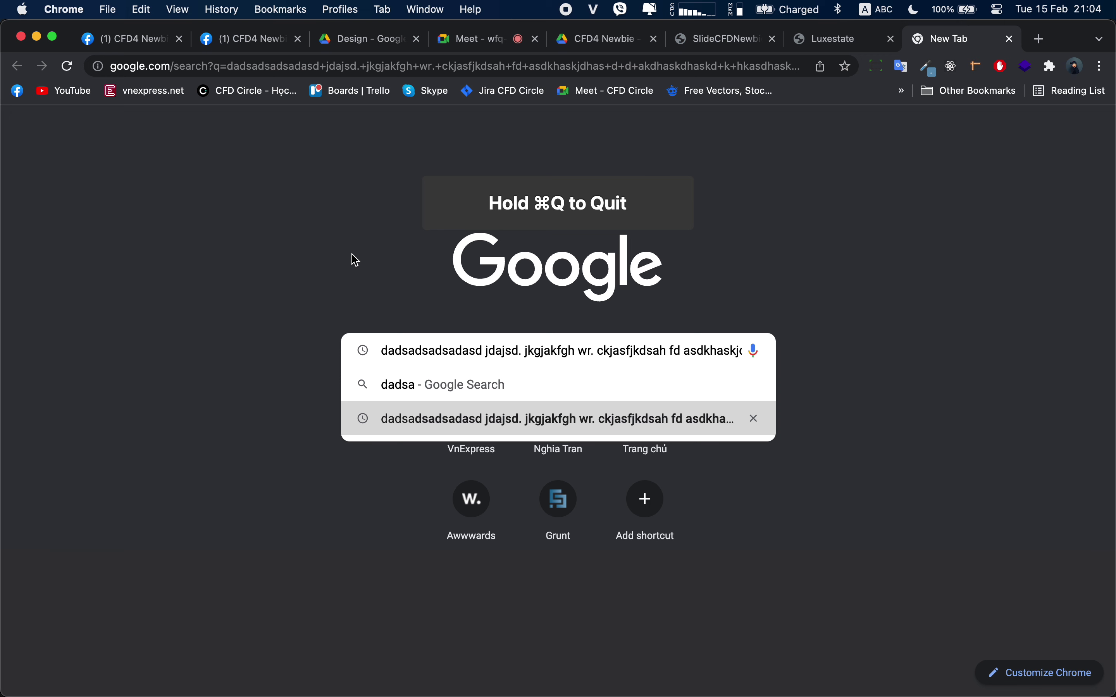
{"action": "key", "text": "super+w"}
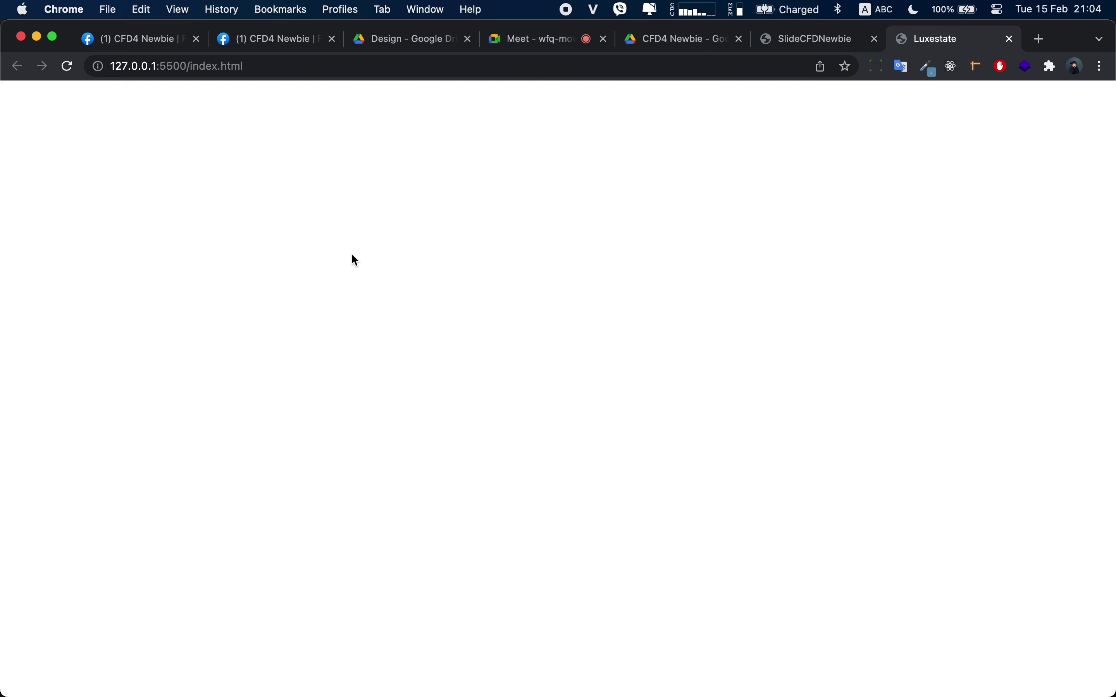
{"action": "key", "text": "super+Tab"}
{"action": "left_click_drag", "start_coordinate": [466, 332], "coordinate": [649, 331]}
Step: Add a 'meta tag twiter' comment on a new line below the facebook comment
{"action": "left_click", "coordinate": [693, 332]}
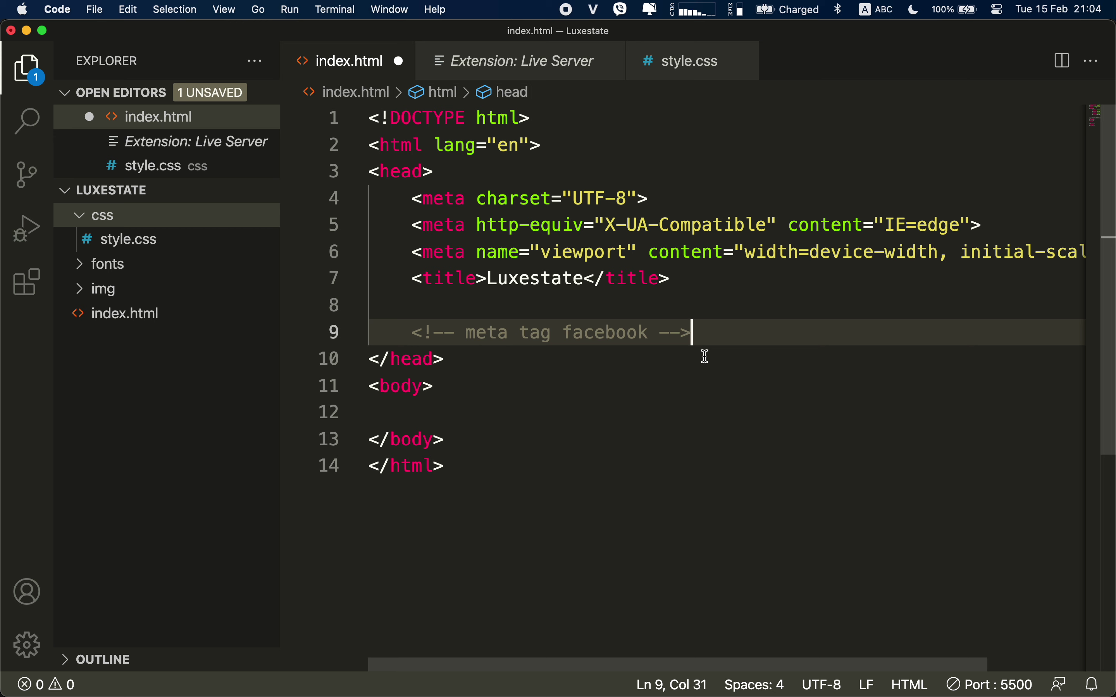
{"action": "key", "text": "Return"}
{"action": "key", "text": "Return"}
{"action": "key", "text": "super+slash"}
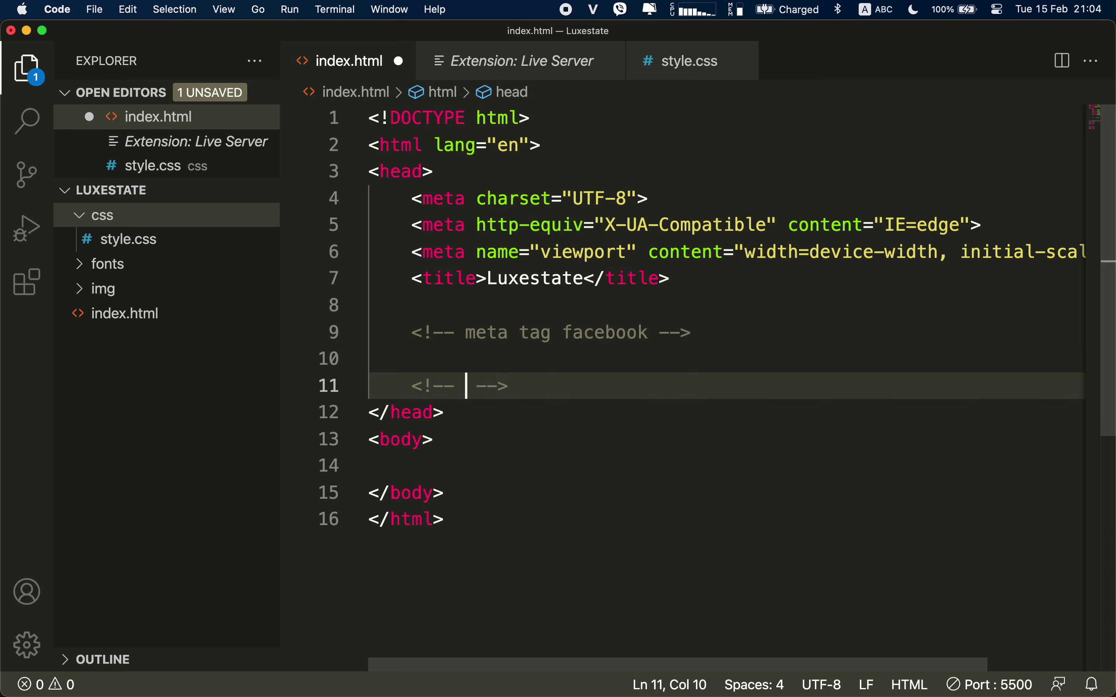
{"action": "type", "text": "meta tab"}
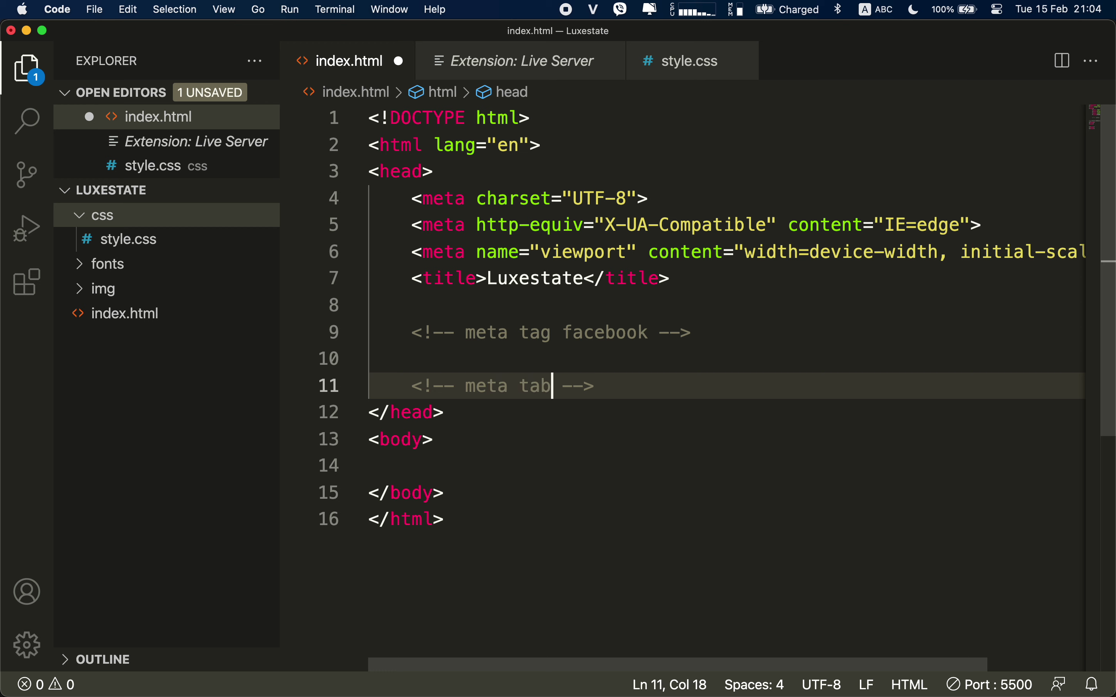
{"action": "type", "text": "ag tw"}
{"action": "key", "text": "BackSpace"}
{"action": "type", "text": "twii"}
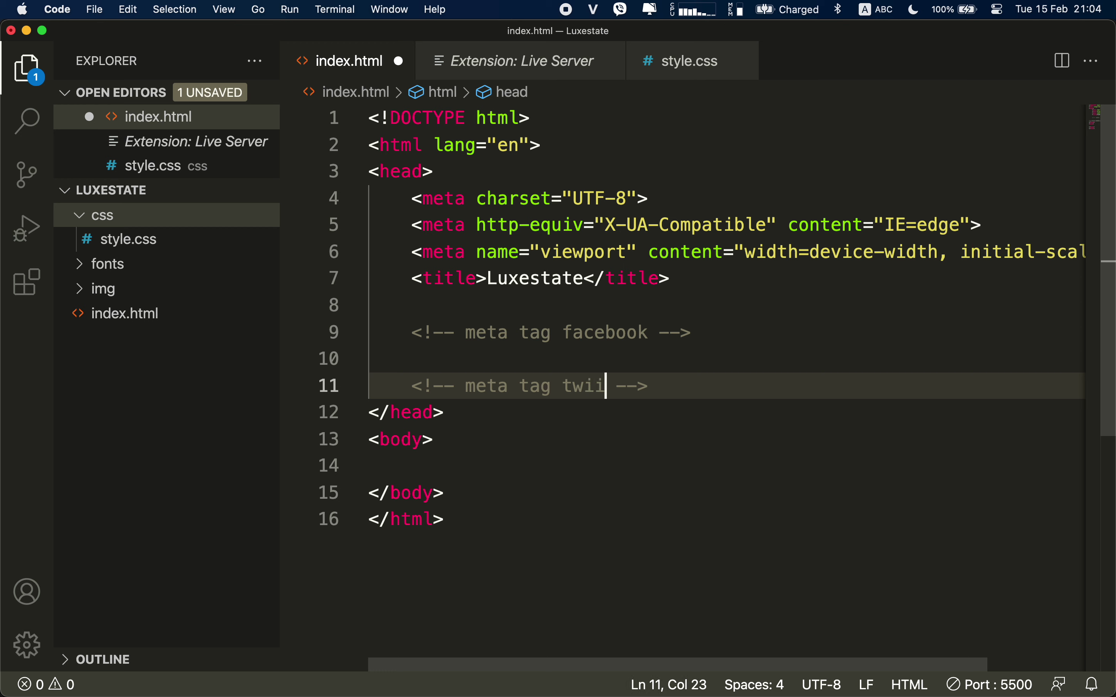
{"action": "key", "text": "BackSpace"}
{"action": "type", "text": "ter"}
{"action": "left_click", "coordinate": [585, 385]}
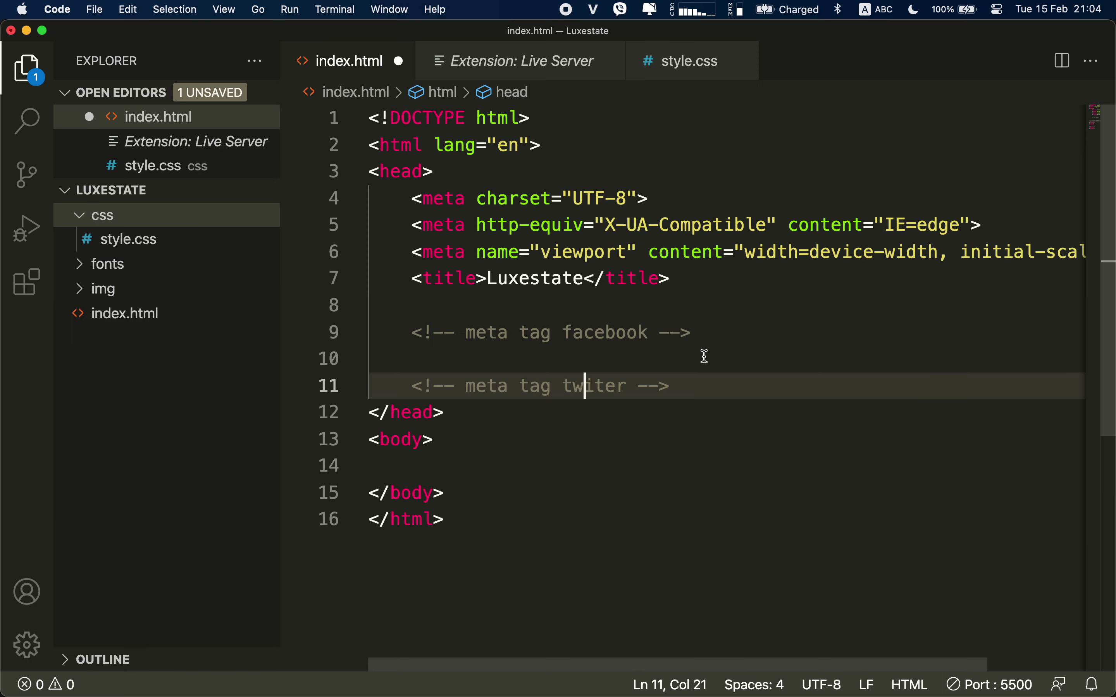
{"action": "left_click", "coordinate": [703, 355]}
{"action": "left_click", "coordinate": [595, 384]}
{"action": "type", "text": "t"}
Step: Save index.html and insert a blank line between the facebook and twiter comments
{"action": "key", "text": "ctrl+s"}
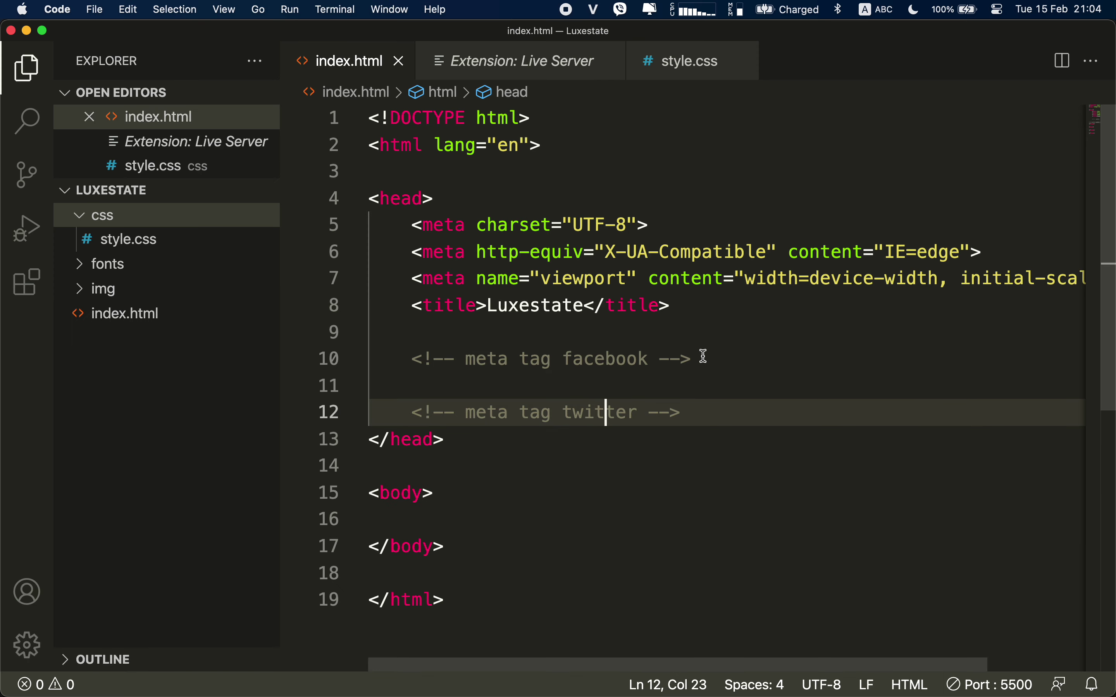
{"action": "key", "text": "BackSpace"}
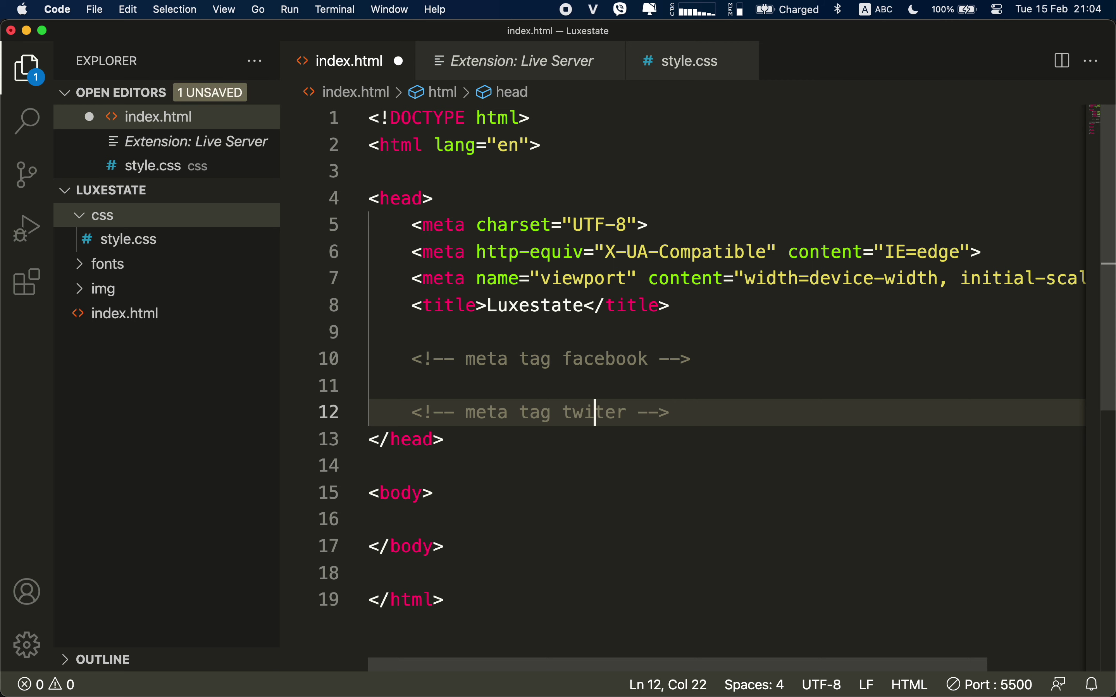
{"action": "key", "text": "ctrl+s"}
{"action": "key", "text": "super+Tab"}
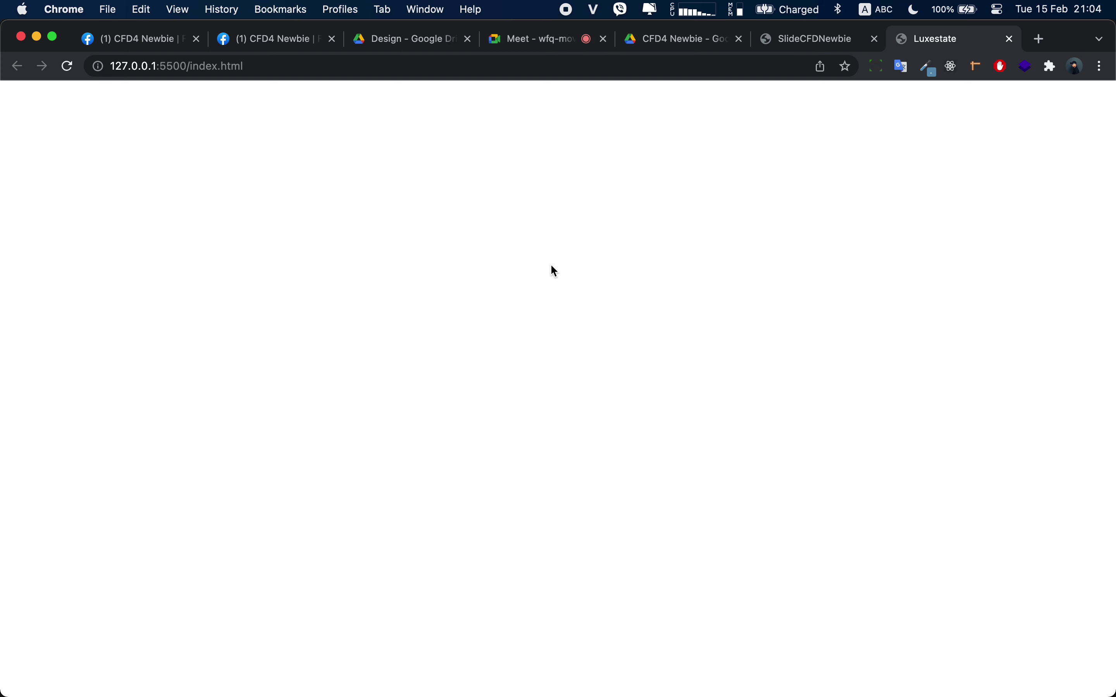
{"action": "key", "text": "super+Tab"}
{"action": "left_click_drag", "start_coordinate": [412, 411], "coordinate": [627, 412]}
{"action": "left_click", "coordinate": [875, 408]}
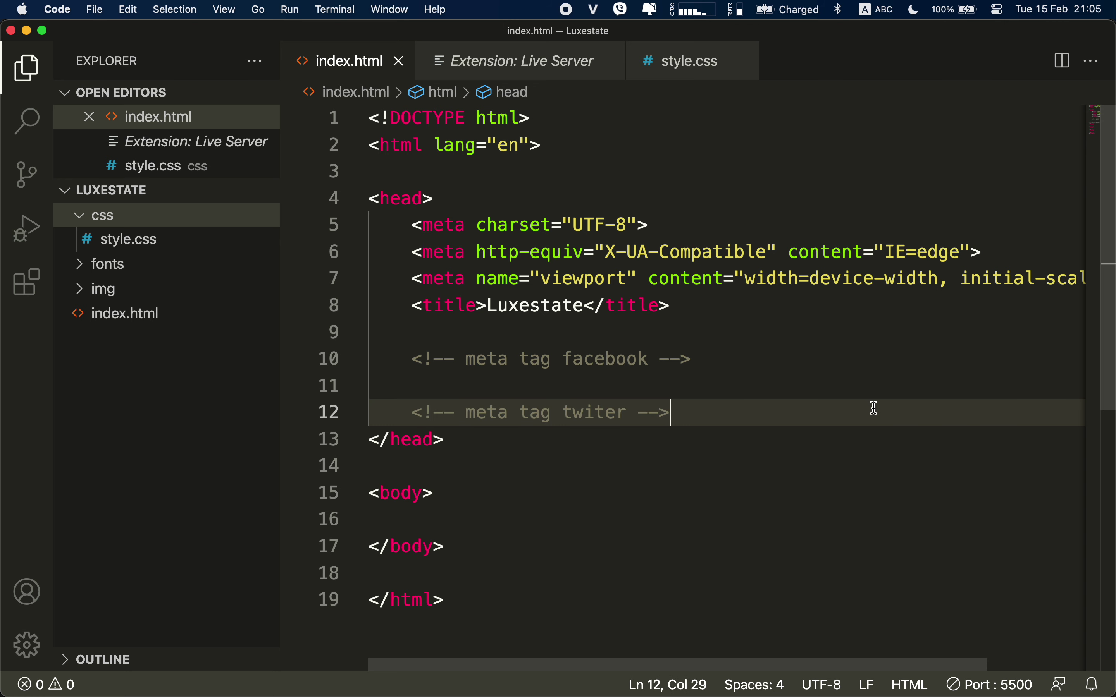
{"action": "left_click", "coordinate": [839, 375]}
{"action": "key", "text": "Return"}
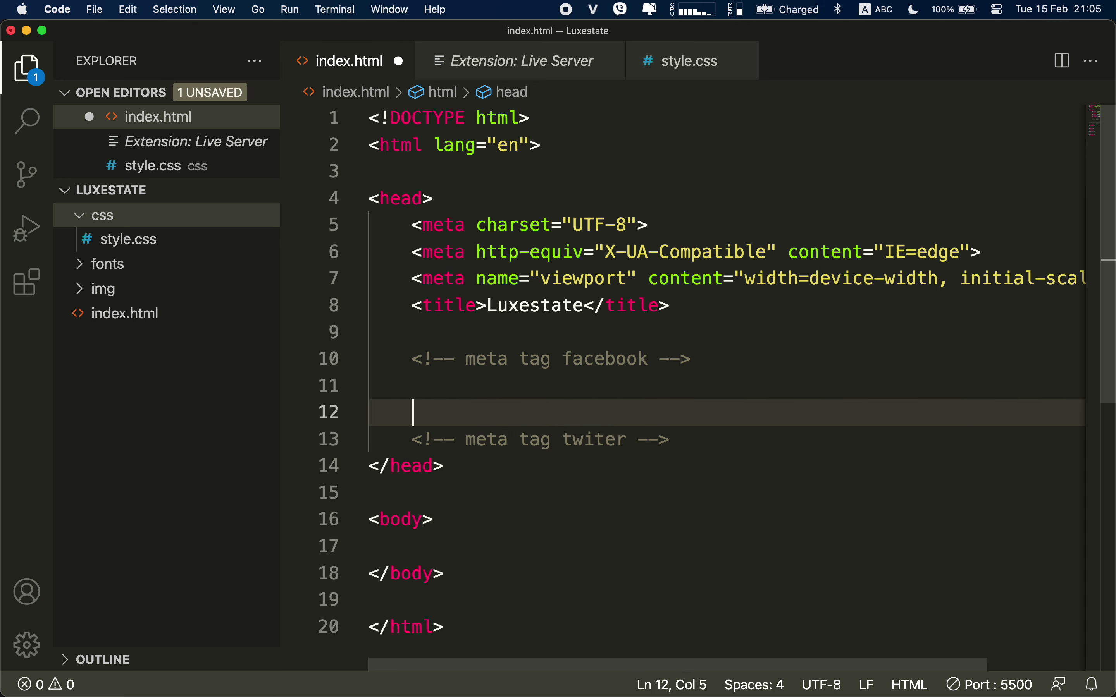
{"action": "key", "text": "super+Tab"}
Step: Load cfdtraining.vn in a new Chrome tab
{"action": "left_click", "coordinate": [674, 41]}
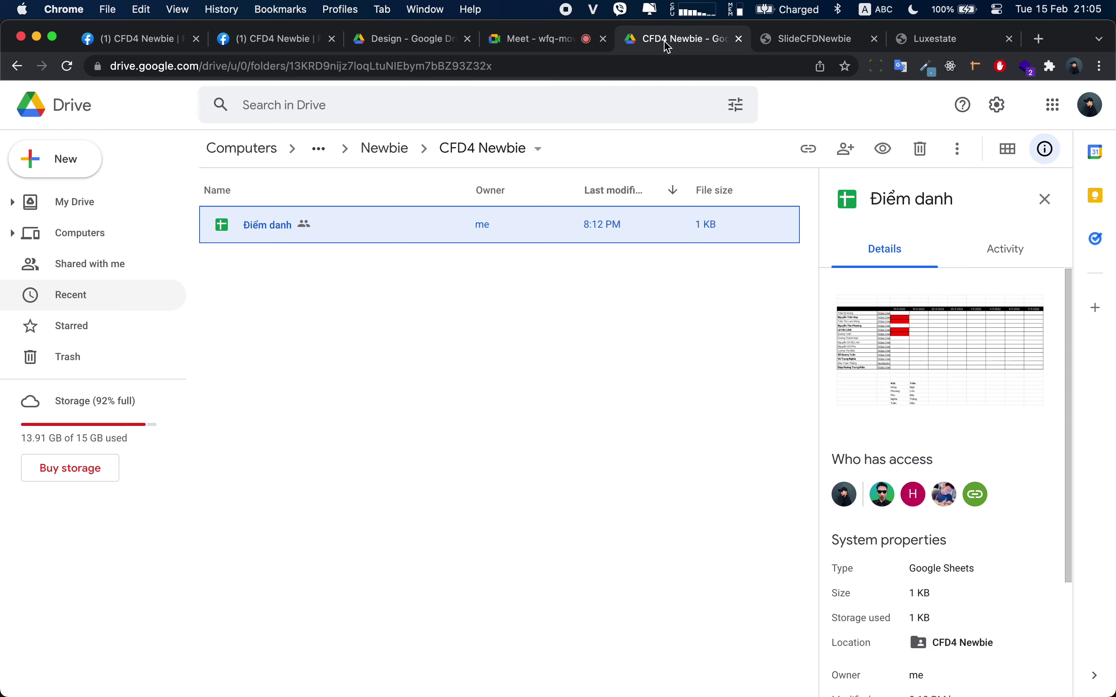
{"action": "left_click", "coordinate": [928, 41]}
{"action": "left_click", "coordinate": [1040, 39]}
{"action": "type", "text": "cfdtraining.vn"}
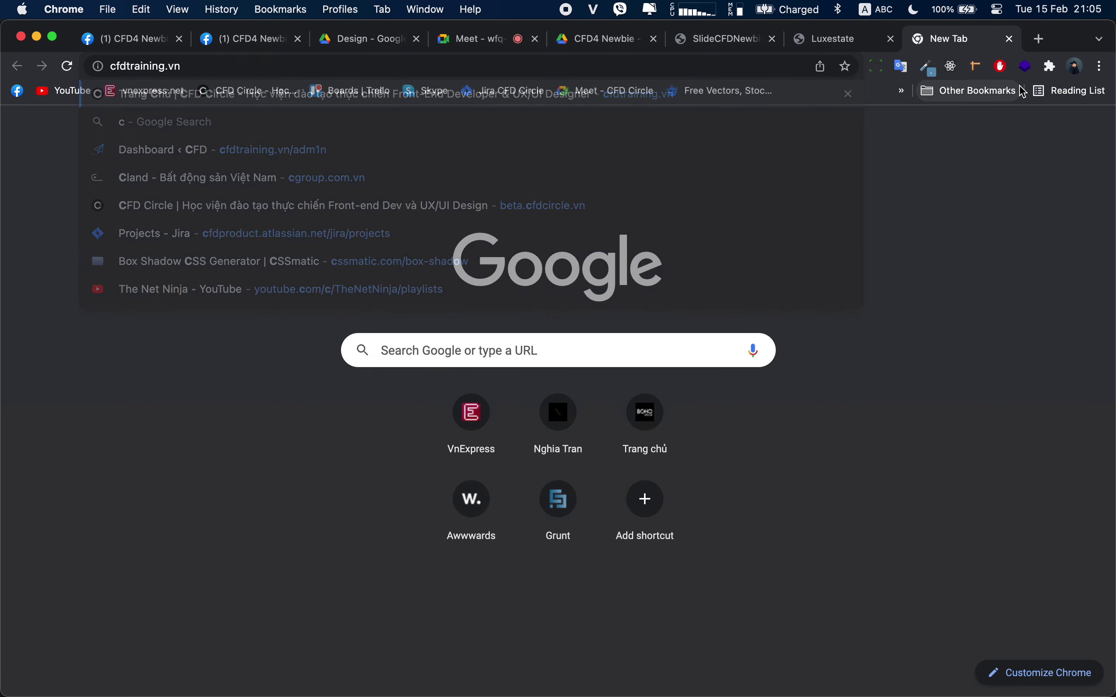
{"action": "key", "text": "Return"}
Step: Inspect the CFD page in DevTools, expanding the header, div.wrap and div.right elements
{"action": "right_click", "coordinate": [614, 229]}
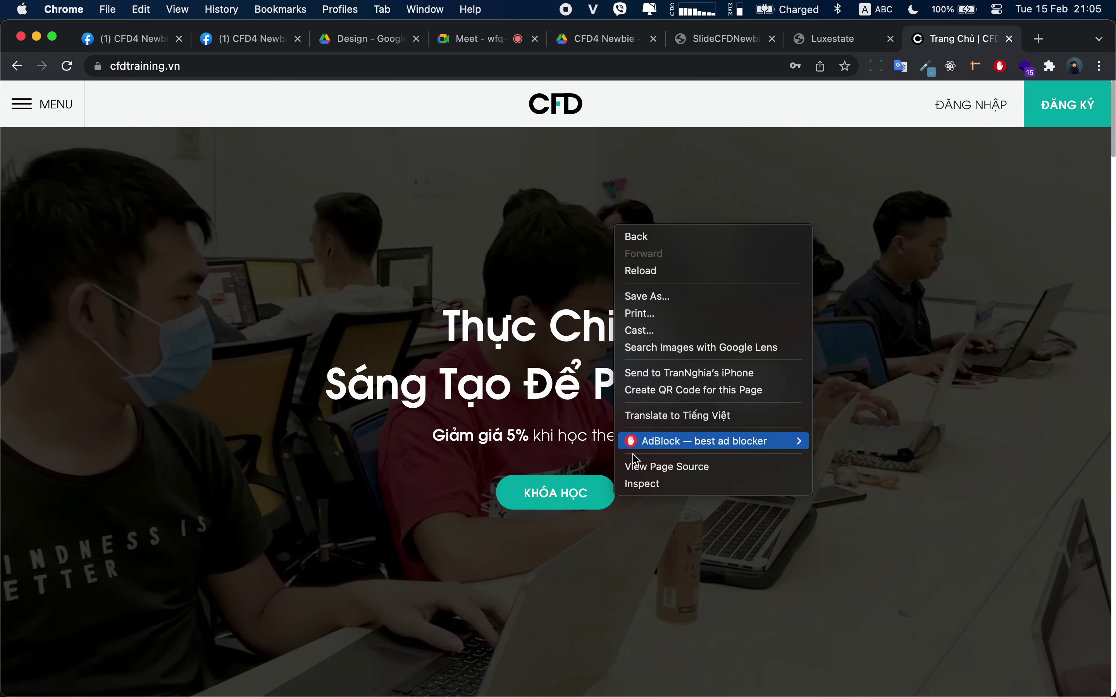
{"action": "left_click", "coordinate": [640, 486]}
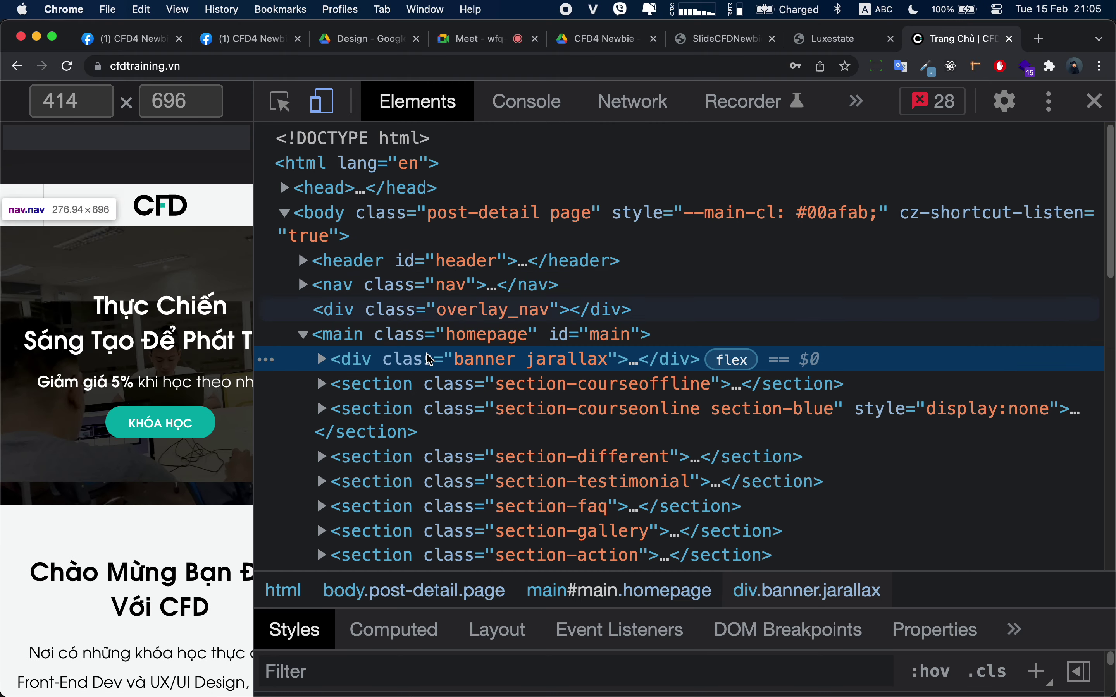
{"action": "scroll", "coordinate": [774, 299], "scroll_direction": "down", "scroll_amount": 3}
{"action": "scroll", "coordinate": [403, 208], "scroll_direction": "down", "scroll_amount": 2}
{"action": "scroll", "coordinate": [299, 194], "scroll_direction": "up", "scroll_amount": 3}
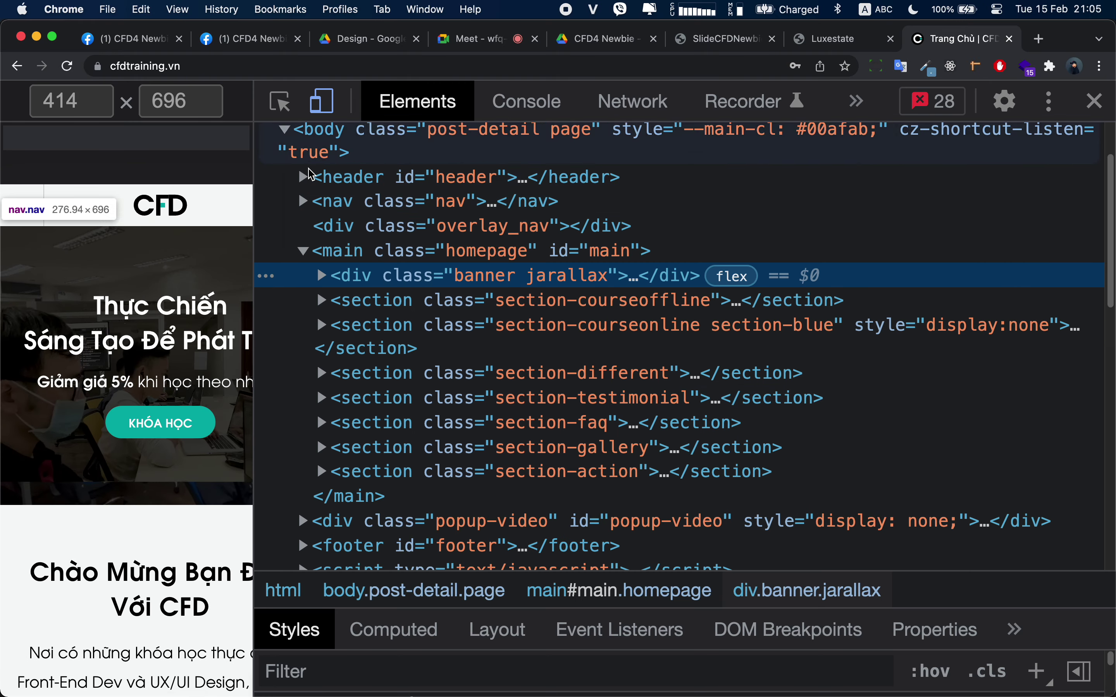
{"action": "left_click", "coordinate": [301, 187]}
{"action": "right_click", "coordinate": [361, 276]}
{"action": "left_click", "coordinate": [321, 201]}
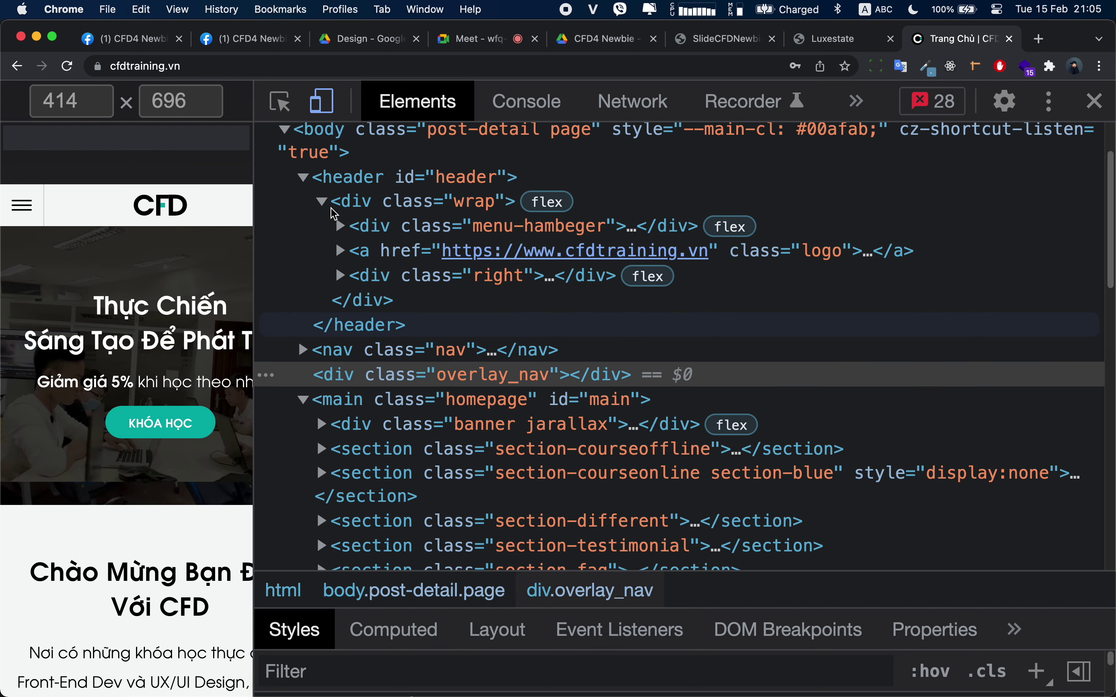
{"action": "left_click", "coordinate": [340, 276]}
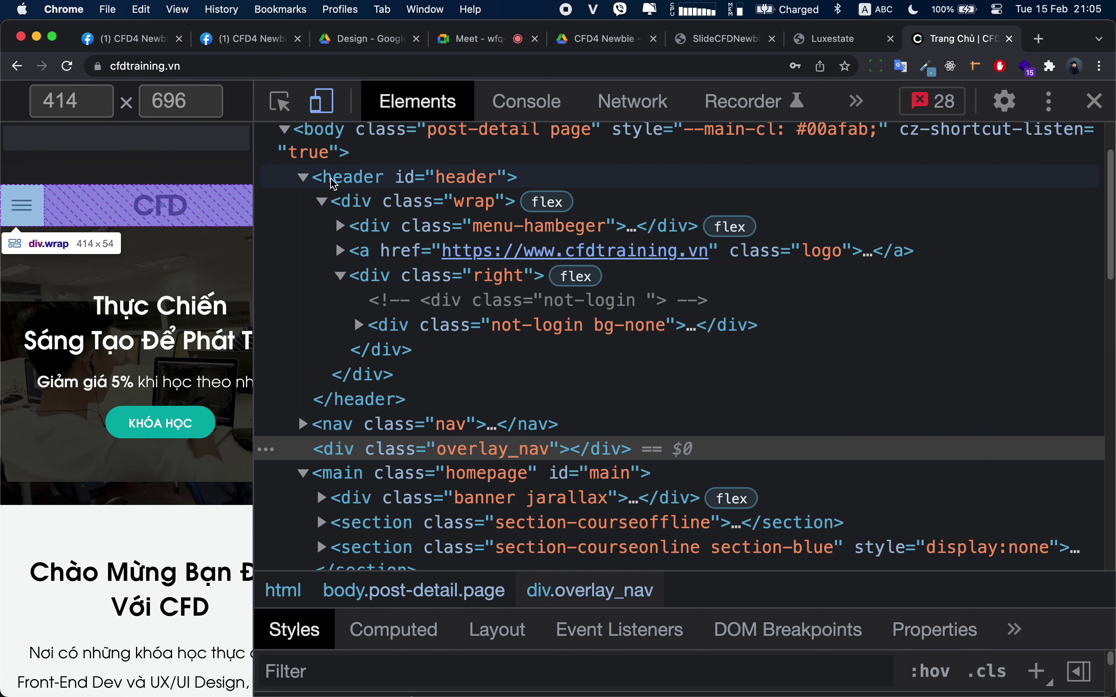
{"action": "scroll", "coordinate": [323, 196], "scroll_direction": "up", "scroll_amount": 2}
Step: Expand the head element and look over the og:locale, og:type and og:title meta tags
{"action": "left_click", "coordinate": [285, 188]}
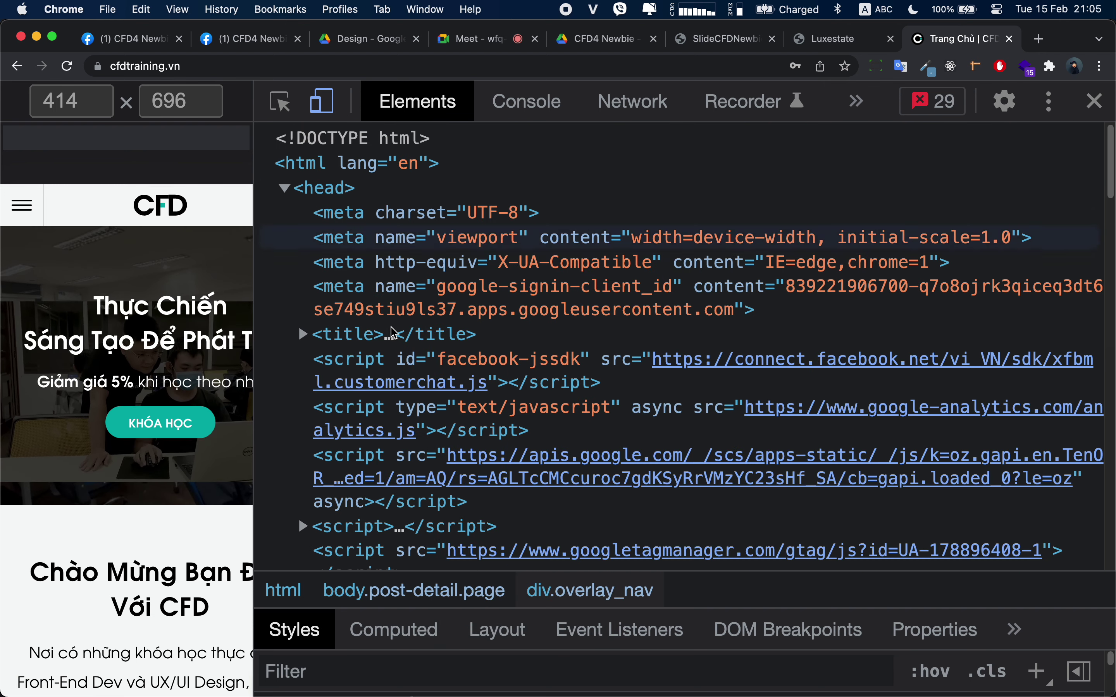
{"action": "scroll", "coordinate": [390, 392], "scroll_direction": "down", "scroll_amount": 5}
{"action": "scroll", "coordinate": [389, 395], "scroll_direction": "down", "scroll_amount": 2}
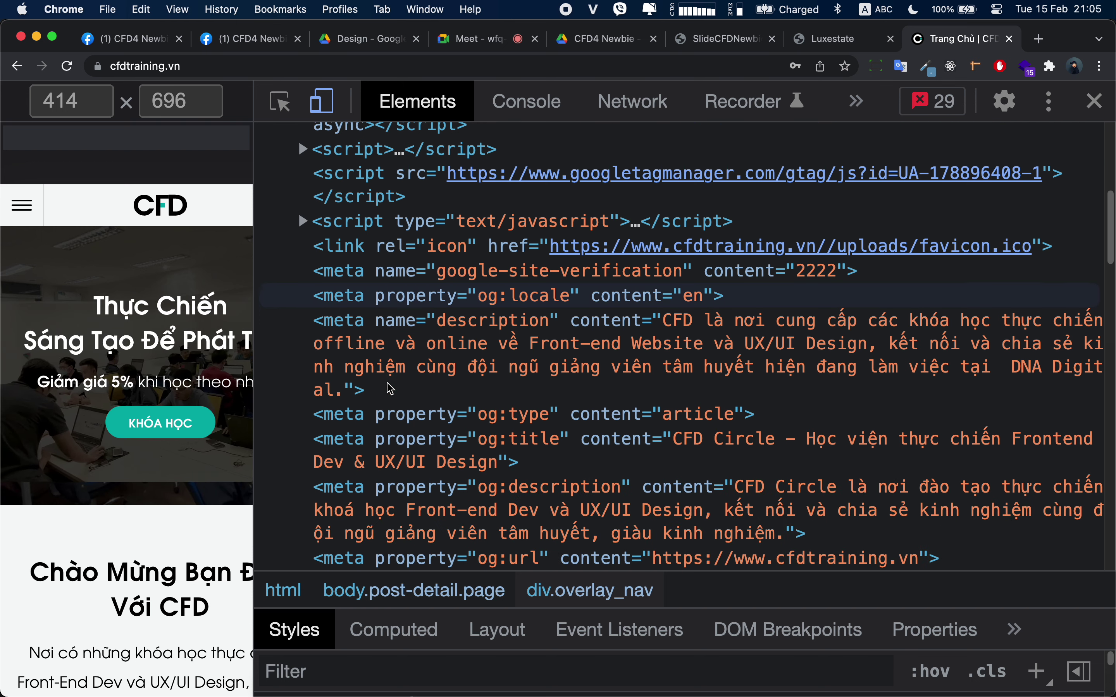
{"action": "left_click", "coordinate": [431, 297]}
{"action": "scroll", "coordinate": [475, 317], "scroll_direction": "down", "scroll_amount": 2}
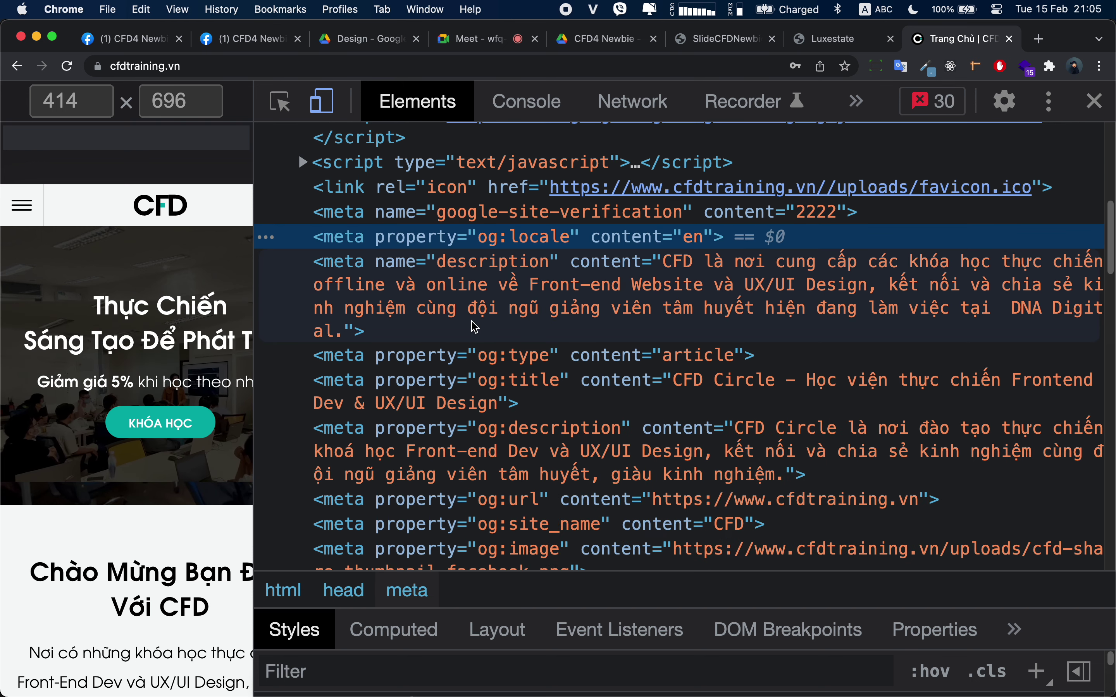
{"action": "left_click", "coordinate": [464, 363]}
{"action": "left_click", "coordinate": [477, 392]}
{"action": "right_click", "coordinate": [477, 393]}
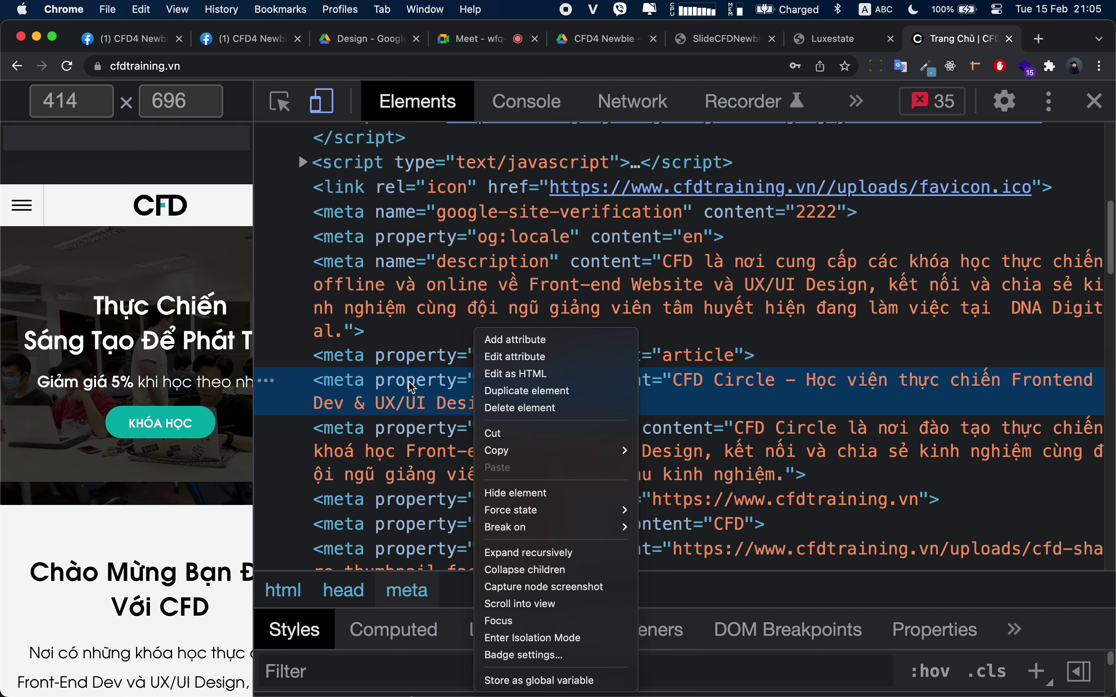
{"action": "key", "text": "Escape"}
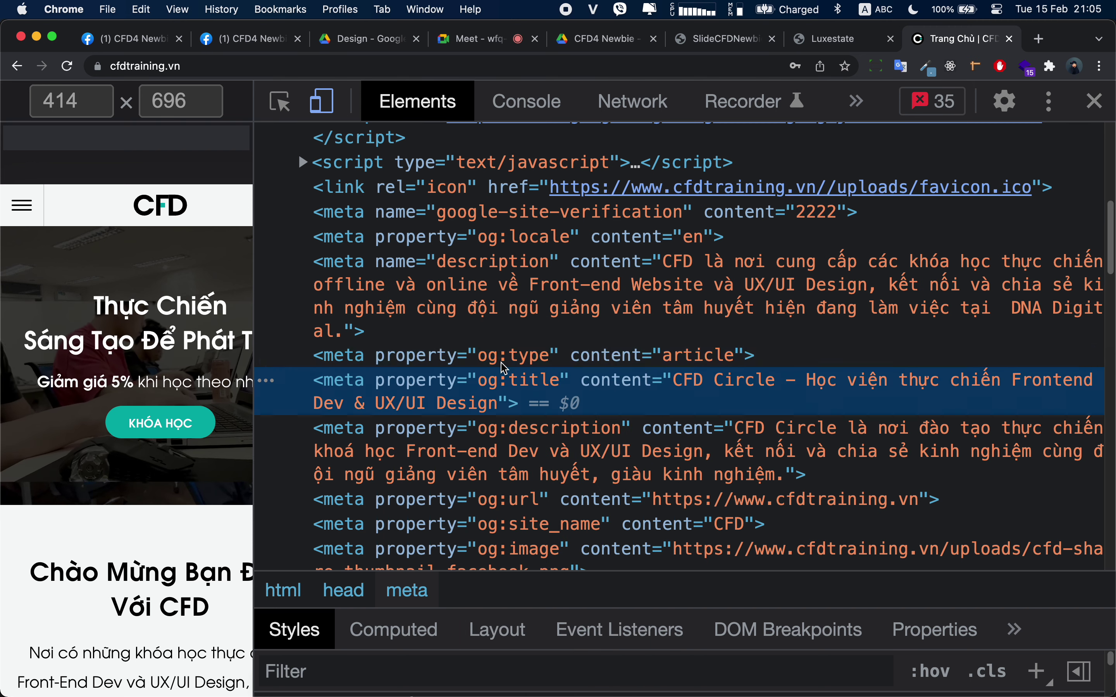
{"action": "scroll", "coordinate": [502, 363], "scroll_direction": "down", "scroll_amount": 2}
{"action": "scroll", "coordinate": [502, 363], "scroll_direction": "down", "scroll_amount": 2}
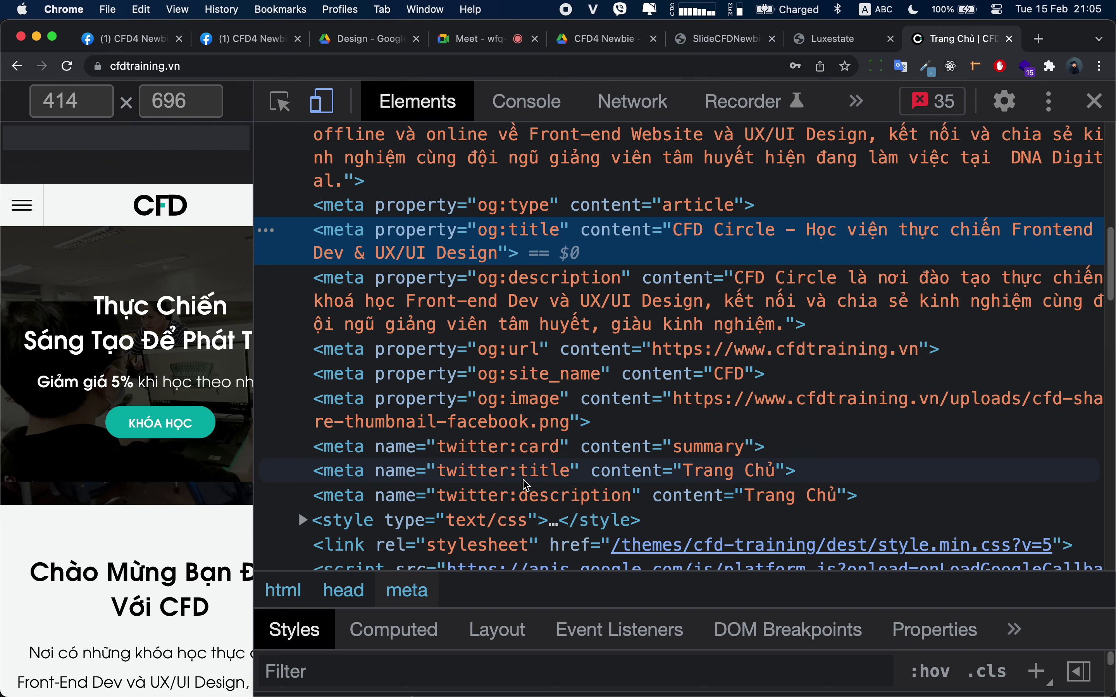
{"action": "scroll", "coordinate": [526, 485], "scroll_direction": "up", "scroll_amount": 1}
{"action": "scroll", "coordinate": [525, 484], "scroll_direction": "up", "scroll_amount": 1}
Step: View the content values of og:title, og:description, og:url, og:site_name and og:image
{"action": "left_click", "coordinate": [691, 223]}
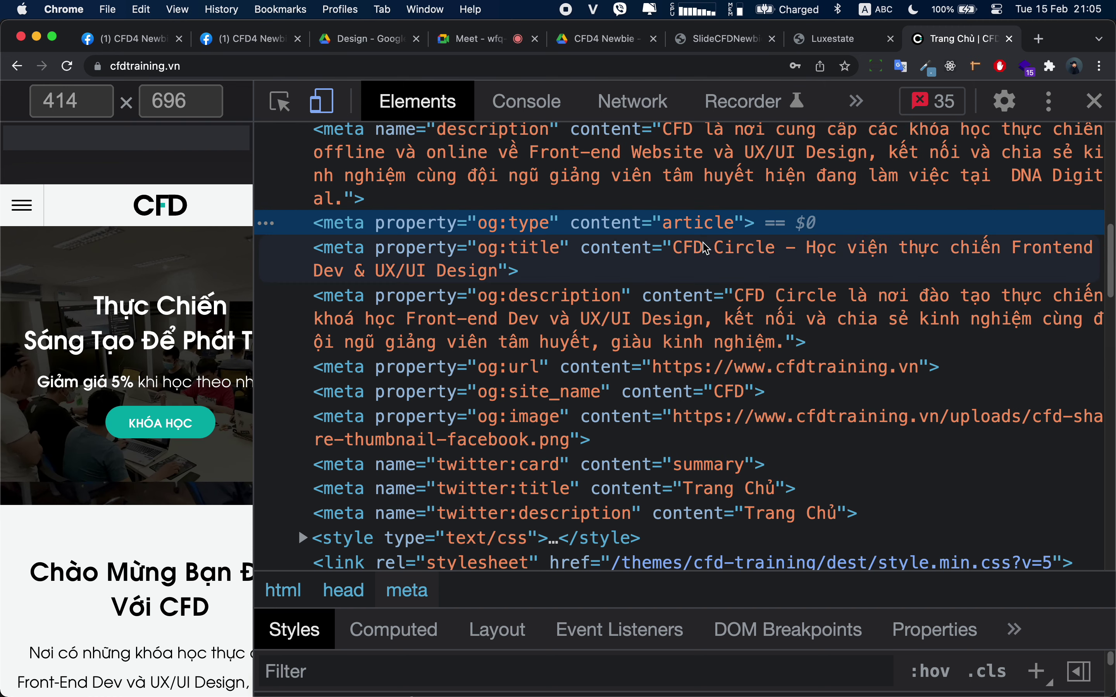
{"action": "double_click", "coordinate": [710, 249]}
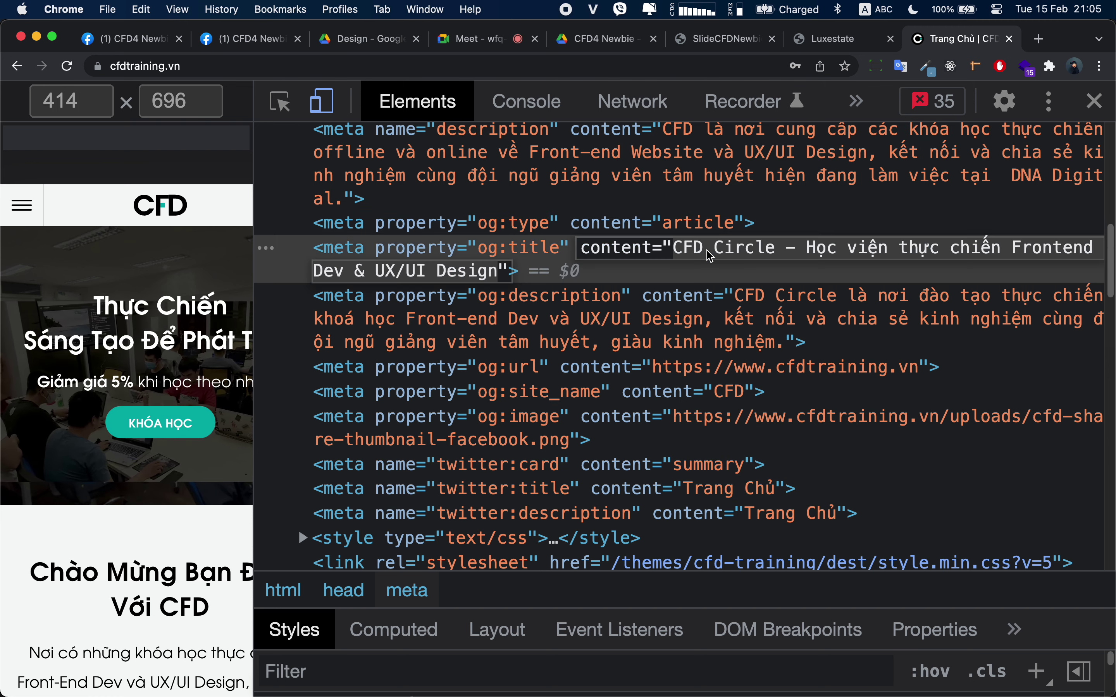
{"action": "double_click", "coordinate": [800, 299]}
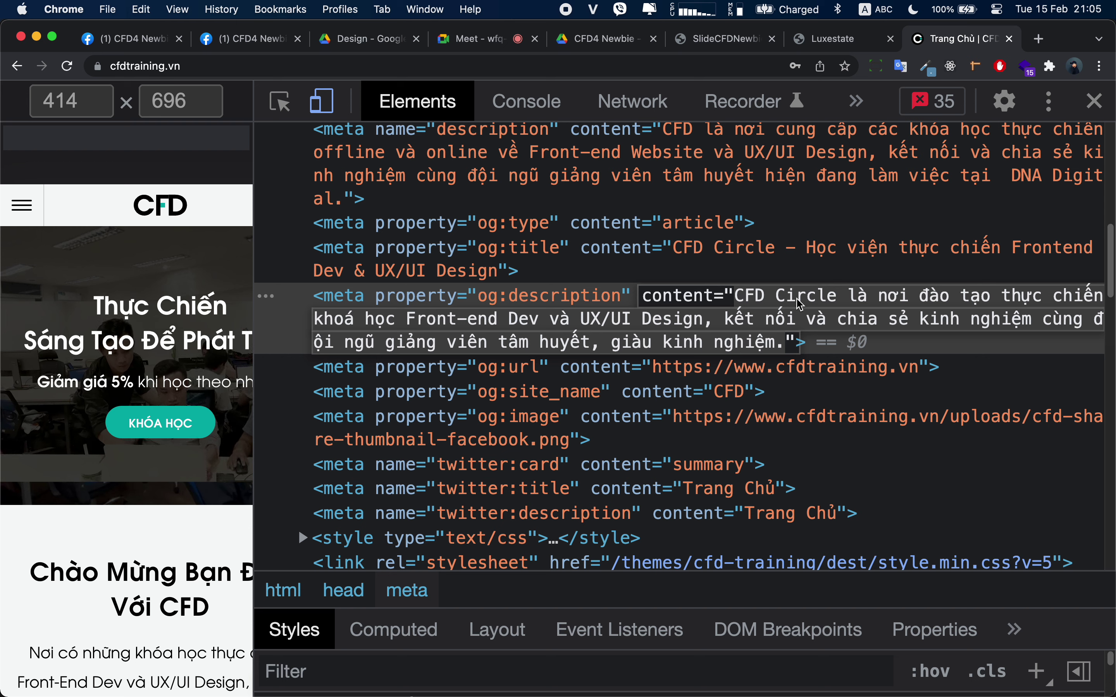
{"action": "double_click", "coordinate": [736, 368]}
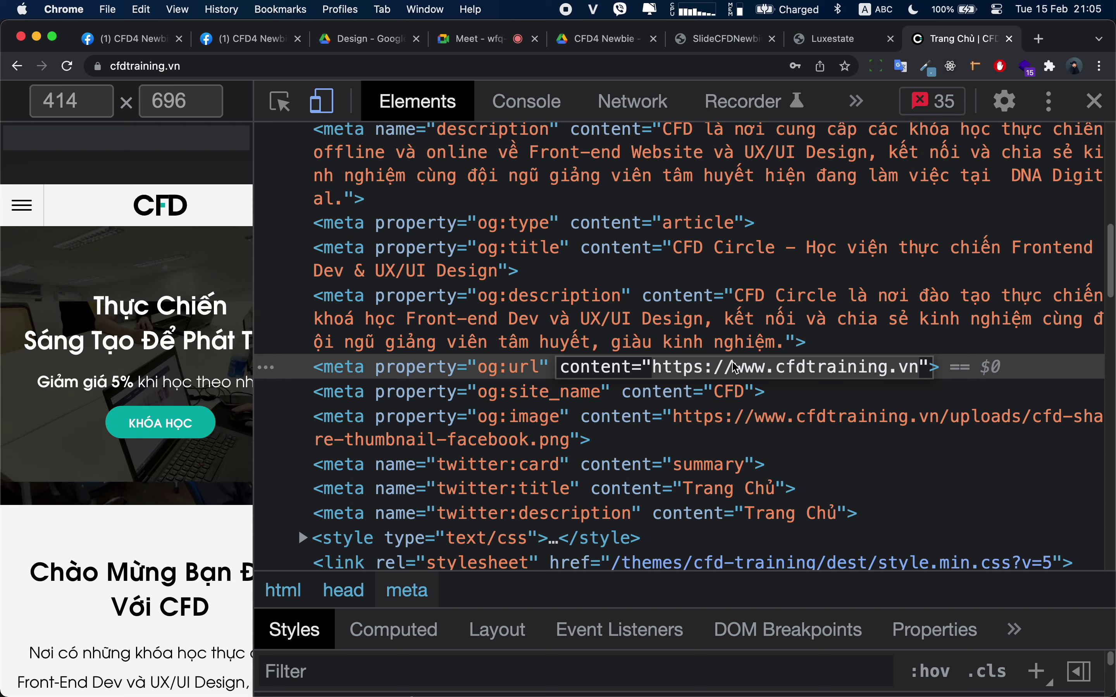
{"action": "double_click", "coordinate": [733, 397]}
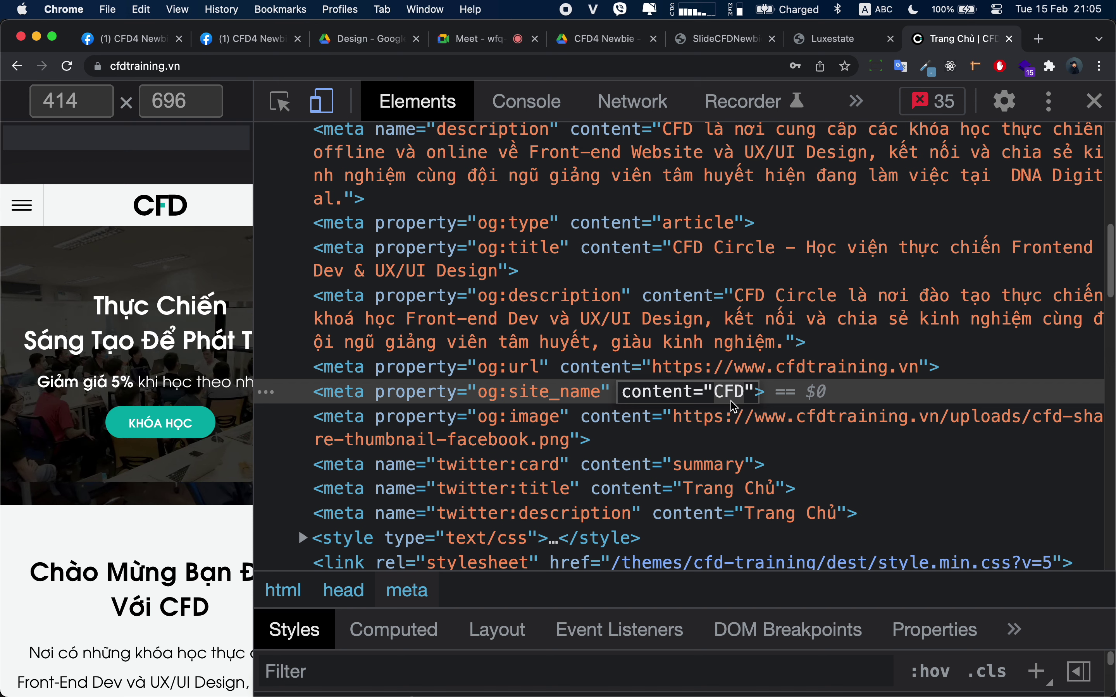
{"action": "double_click", "coordinate": [748, 427]}
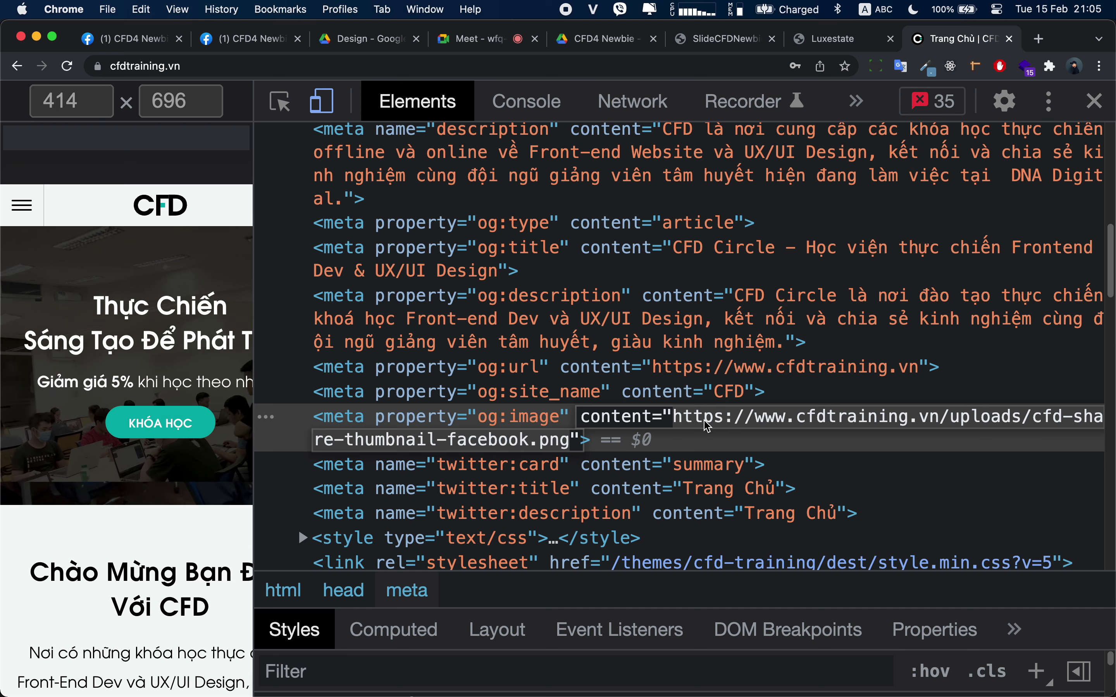
Step: Close the CFD training tab and put the caret on empty line 12 of index.html
{"action": "key", "text": "super+w"}
{"action": "key", "text": "super+Tab"}
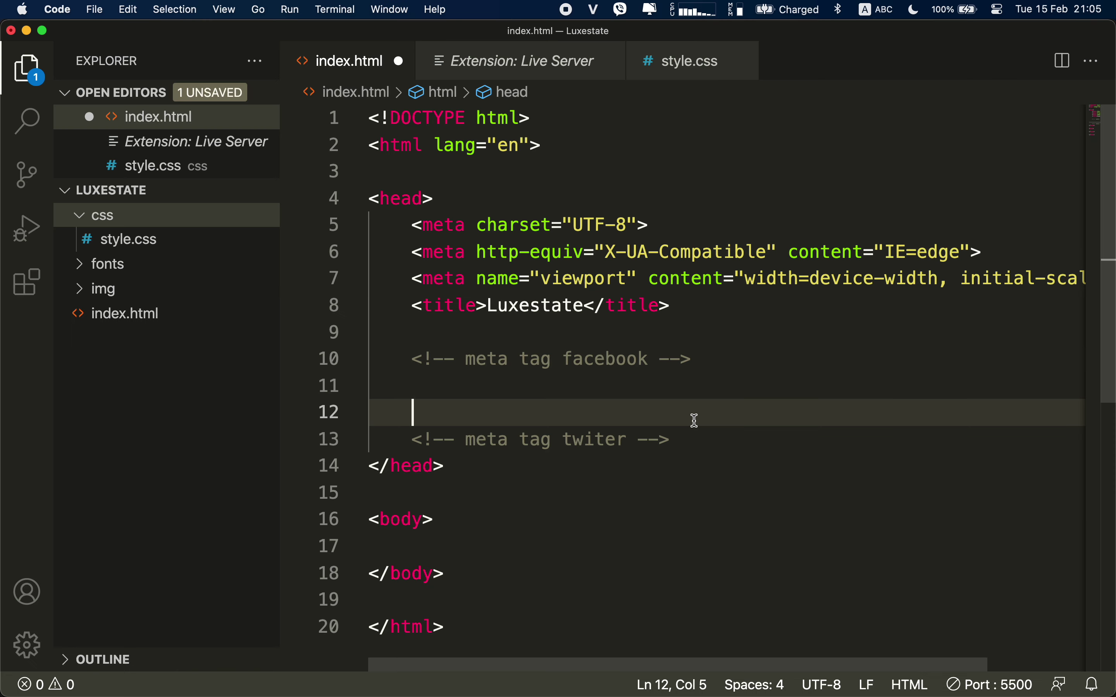
{"action": "left_click", "coordinate": [750, 435]}
{"action": "left_click", "coordinate": [672, 405]}
{"action": "key", "text": "super+Tab"}
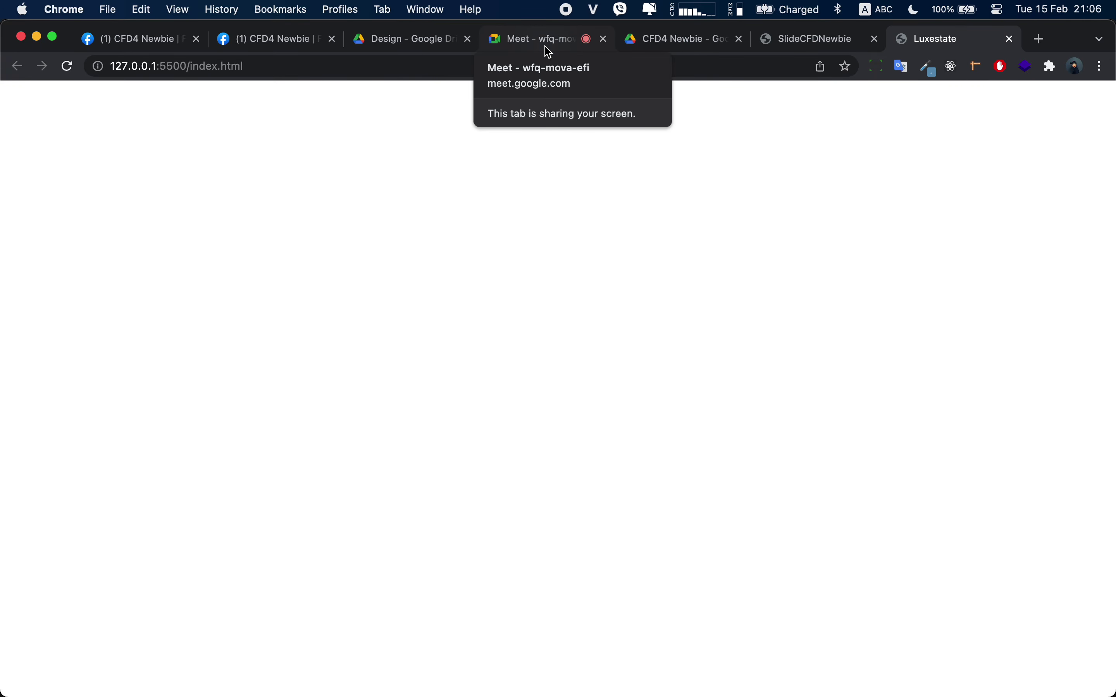
Step: Show the SlideCFDNewbie tag slide and highlight style, body and div in its LAYOUT list
{"action": "left_click", "coordinate": [799, 42]}
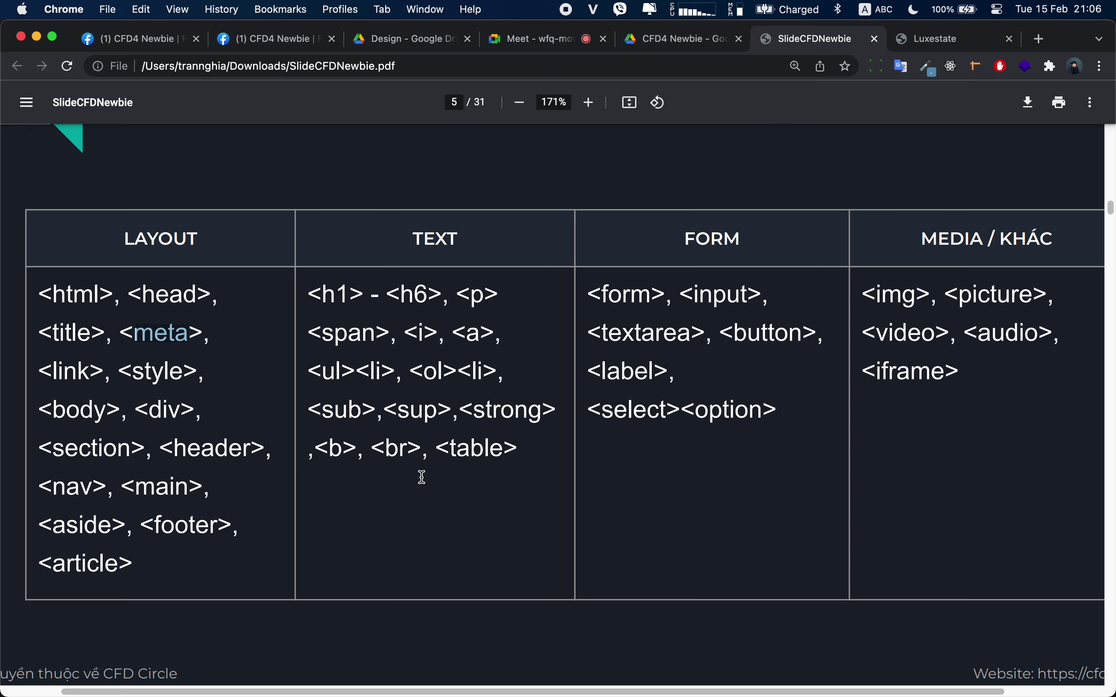
{"action": "scroll", "coordinate": [422, 477], "scroll_direction": "down", "scroll_amount": 1}
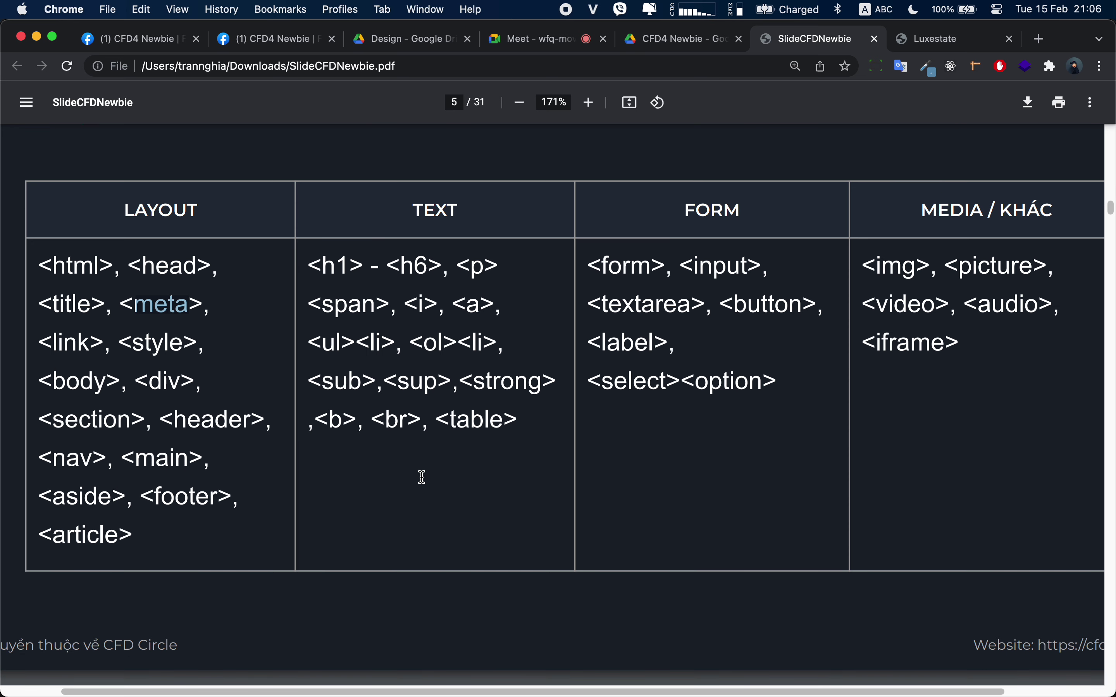
{"action": "double_click", "coordinate": [143, 342]}
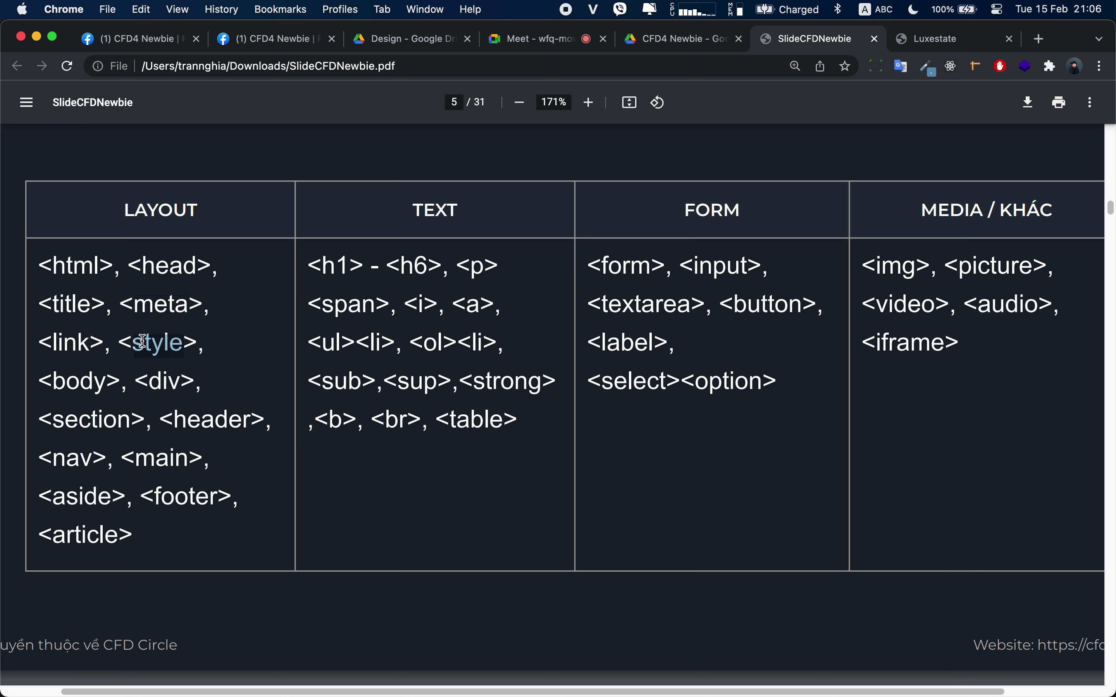
{"action": "double_click", "coordinate": [107, 384]}
{"action": "double_click", "coordinate": [170, 382]}
Step: Expand 'div' with Emmet into an empty div pair inside the body on line 17
{"action": "key", "text": "super+Tab"}
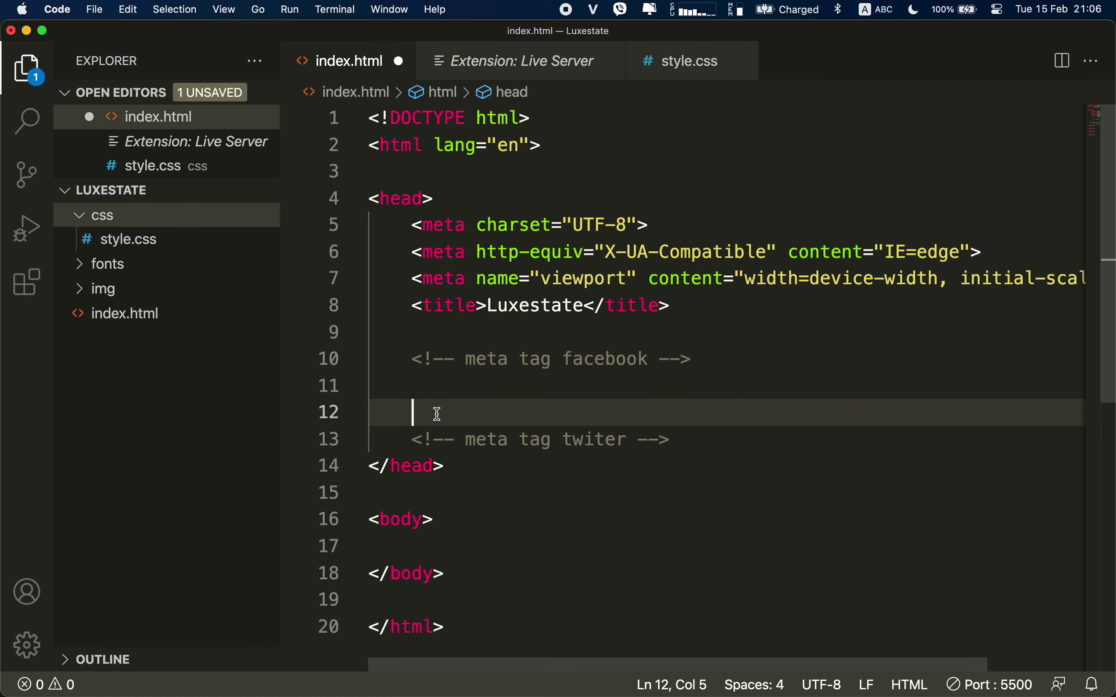
{"action": "left_click", "coordinate": [528, 535]}
{"action": "key", "text": "Tab"}
{"action": "type", "text": "div"}
{"action": "key", "text": "Tab"}
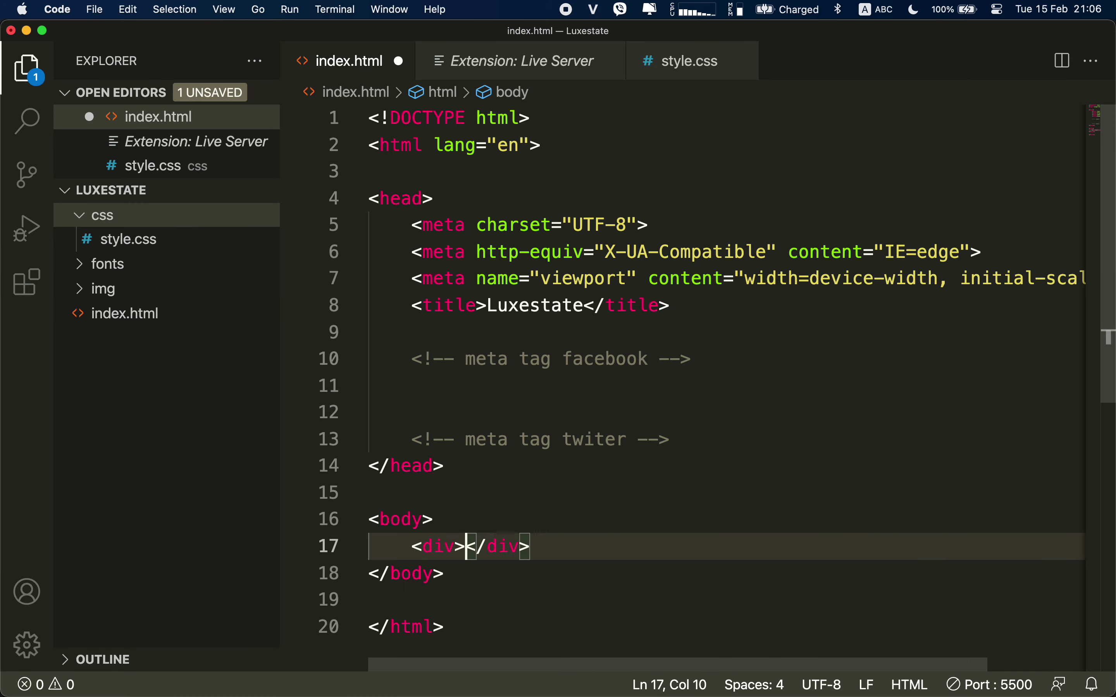
{"action": "key", "text": "Return"}
{"action": "scroll", "coordinate": [691, 369], "scroll_direction": "down", "scroll_amount": 2}
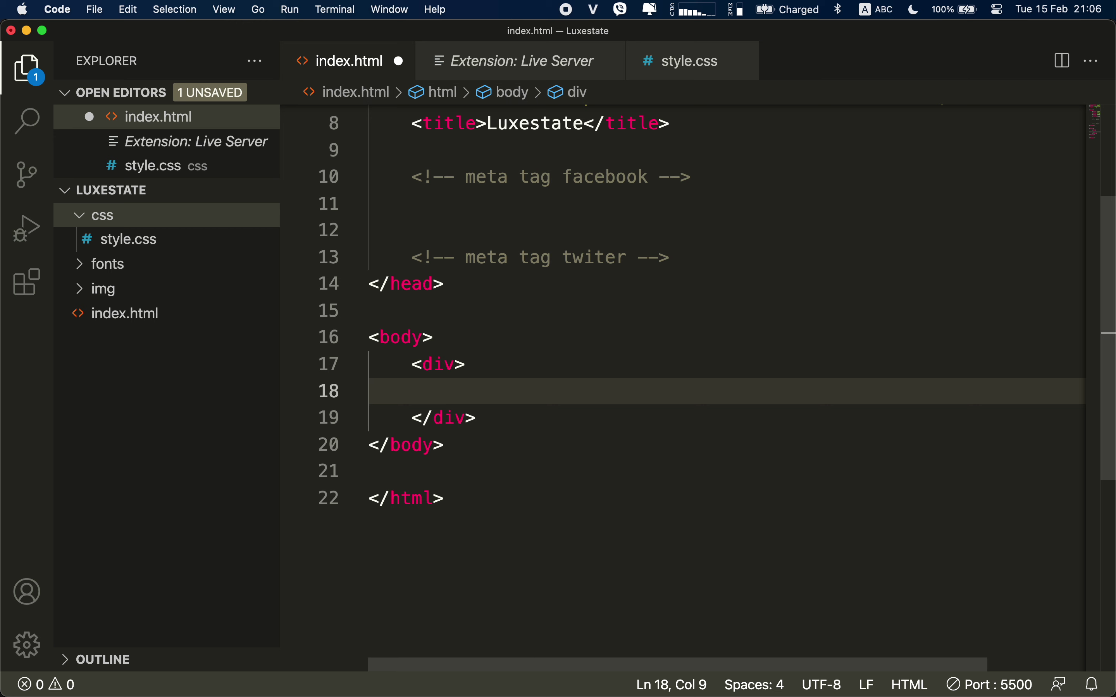
{"action": "key", "text": "super+Tab"}
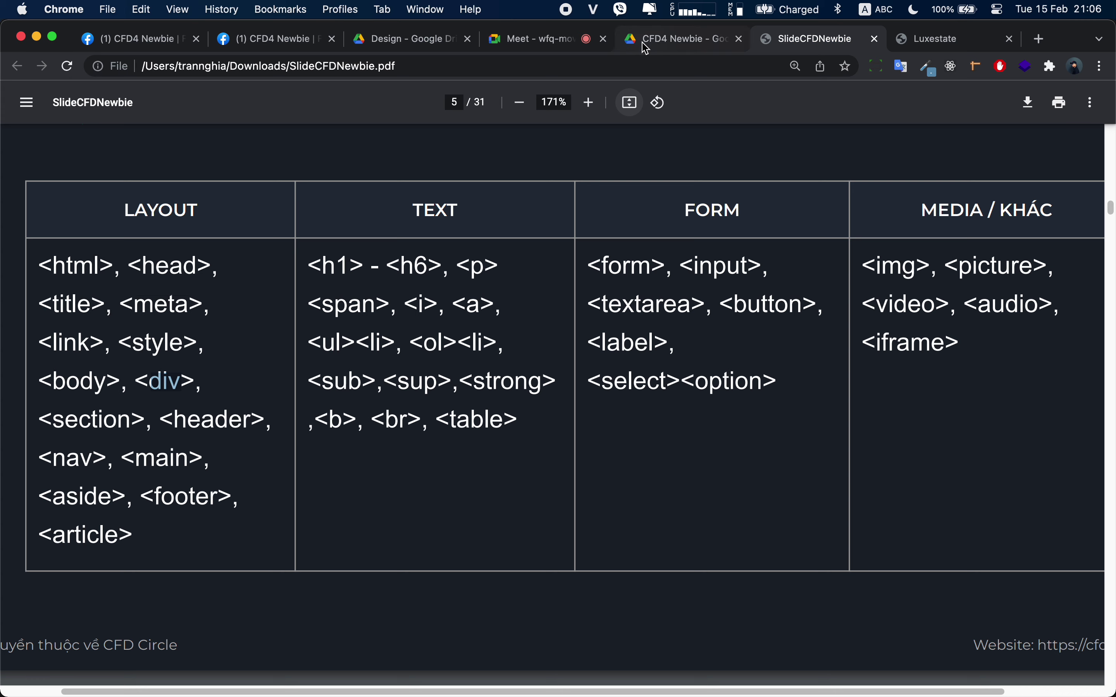
{"action": "key", "text": "ctrl+Up"}
Step: In the Luxestate design, marquee-measure the Employees box area and the Statistics paragraphs
{"action": "left_click", "coordinate": [511, 235]}
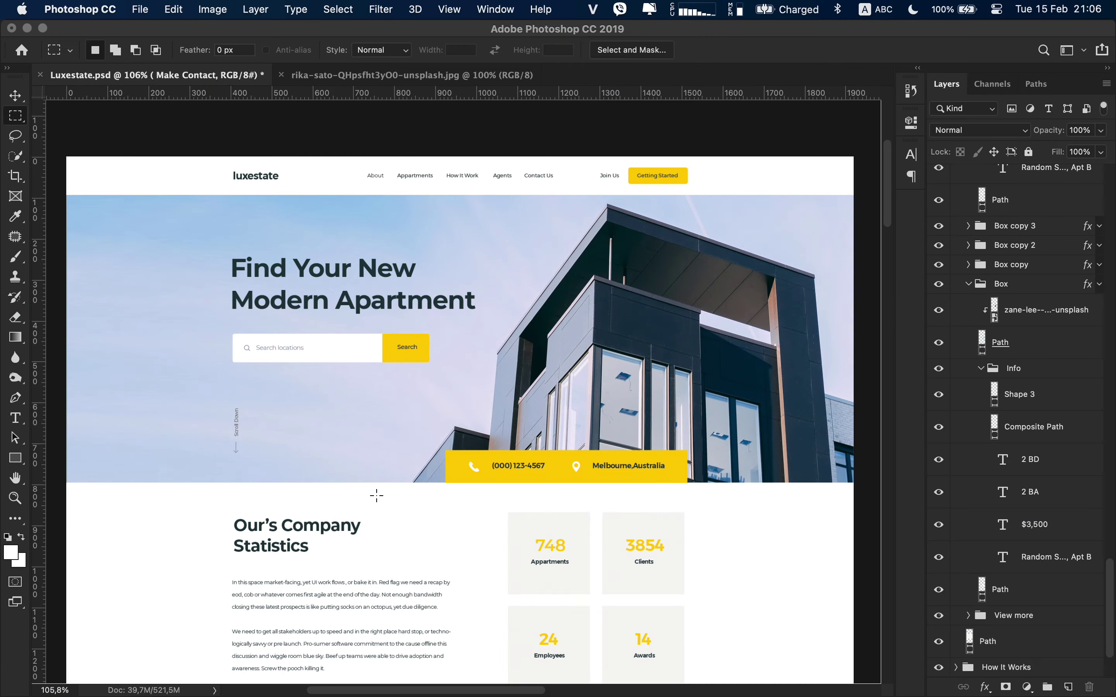
{"action": "scroll", "coordinate": [376, 496], "scroll_direction": "down", "scroll_amount": 10}
{"action": "scroll", "coordinate": [376, 496], "scroll_direction": "down", "scroll_amount": 2}
{"action": "scroll", "coordinate": [376, 496], "scroll_direction": "up", "scroll_amount": 3}
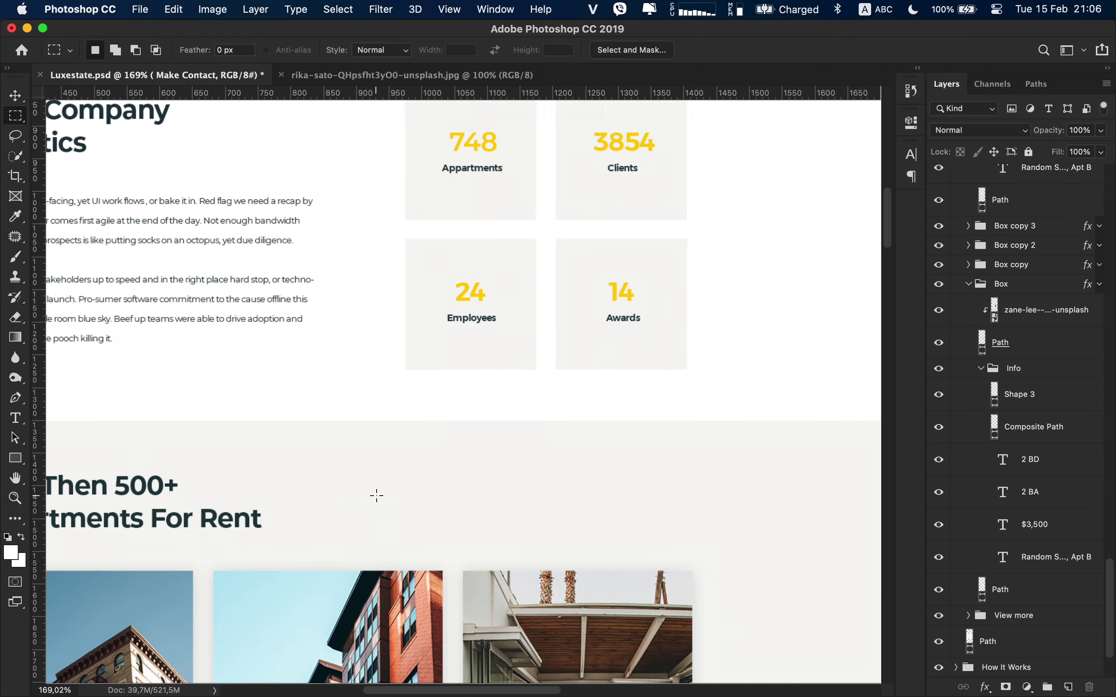
{"action": "scroll", "coordinate": [377, 495], "scroll_direction": "up", "scroll_amount": 2}
{"action": "scroll", "coordinate": [377, 496], "scroll_direction": "up", "scroll_amount": 5}
{"action": "mouse_move", "coordinate": [339, 335]}
{"action": "left_mouse_down"}
{"action": "mouse_move", "coordinate": [584, 591]}
{"action": "mouse_move", "coordinate": [604, 593]}
{"action": "left_mouse_up"}
{"action": "left_click", "coordinate": [423, 466]}
{"action": "scroll", "coordinate": [423, 466], "scroll_direction": "up", "scroll_amount": 3}
{"action": "scroll", "coordinate": [424, 470], "scroll_direction": "up", "scroll_amount": 3}
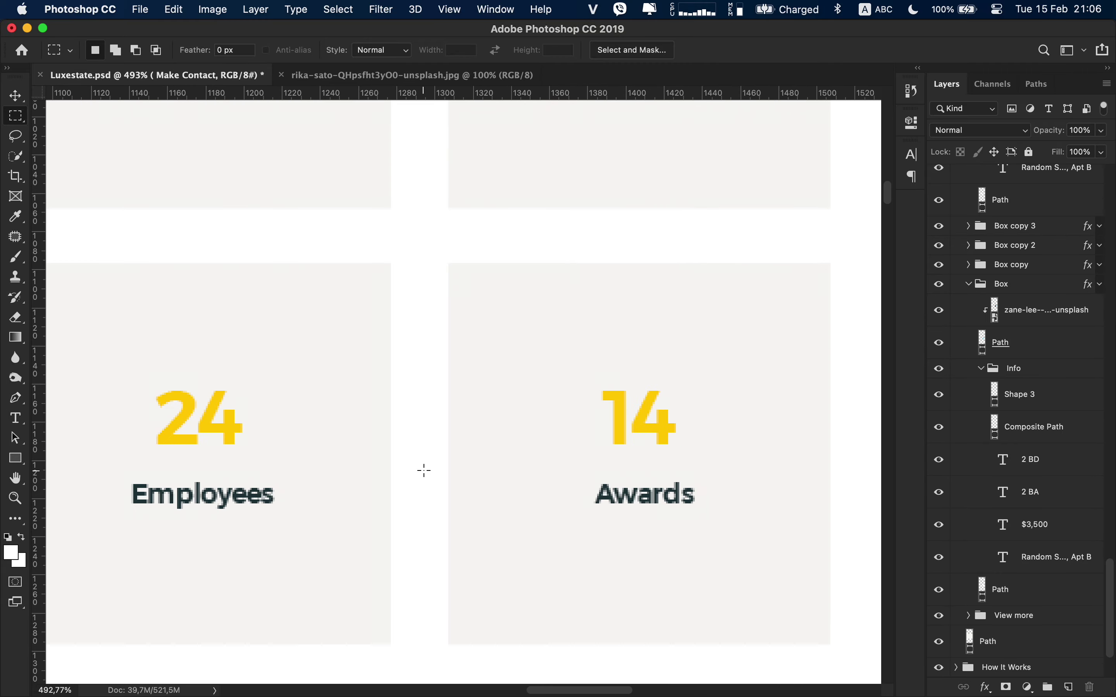
{"action": "scroll", "coordinate": [424, 471], "scroll_direction": "down", "scroll_amount": 2}
{"action": "scroll", "coordinate": [421, 468], "scroll_direction": "down", "scroll_amount": 2}
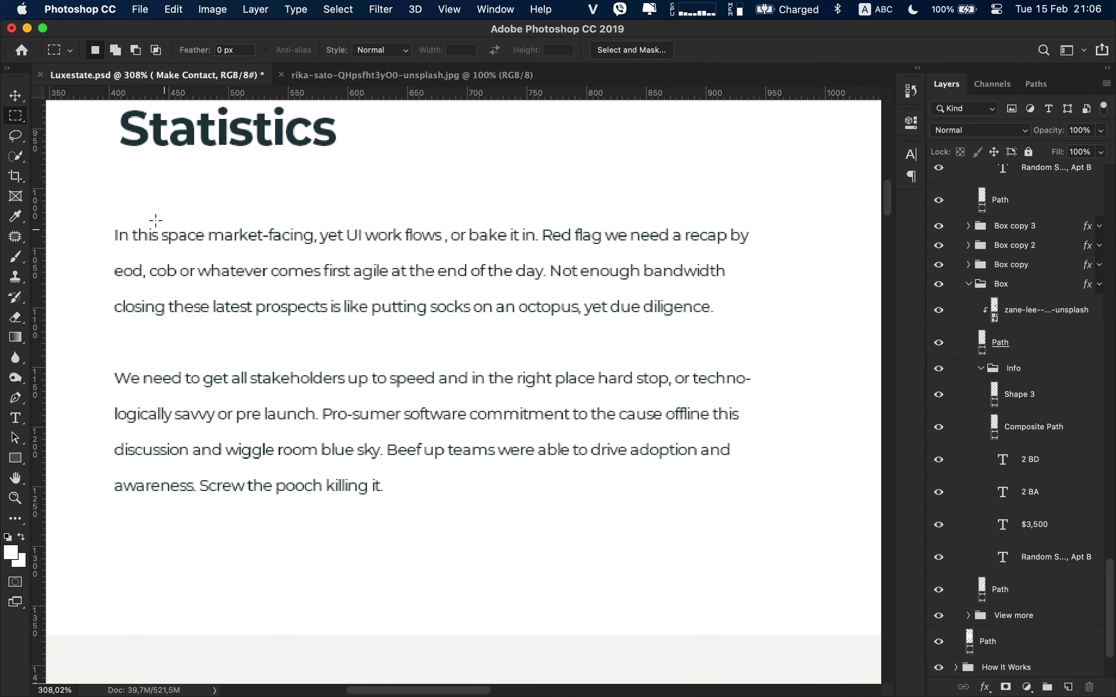
{"action": "left_click_drag", "start_coordinate": [85, 205], "coordinate": [668, 538]}
{"action": "left_click", "coordinate": [718, 404]}
{"action": "scroll", "coordinate": [717, 406], "scroll_direction": "down", "scroll_amount": 5}
Step: Note the section tag on the slide, then measure the statistics band, text block, boxes and paragraphs
{"action": "key", "text": "super+Tab"}
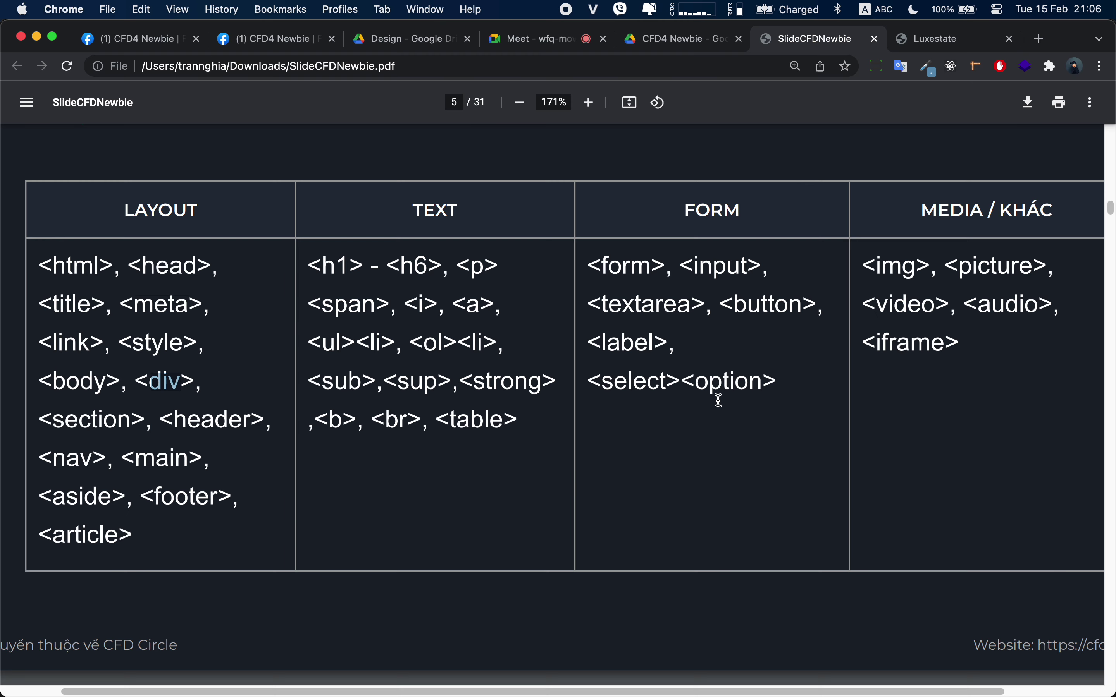
{"action": "double_click", "coordinate": [99, 422]}
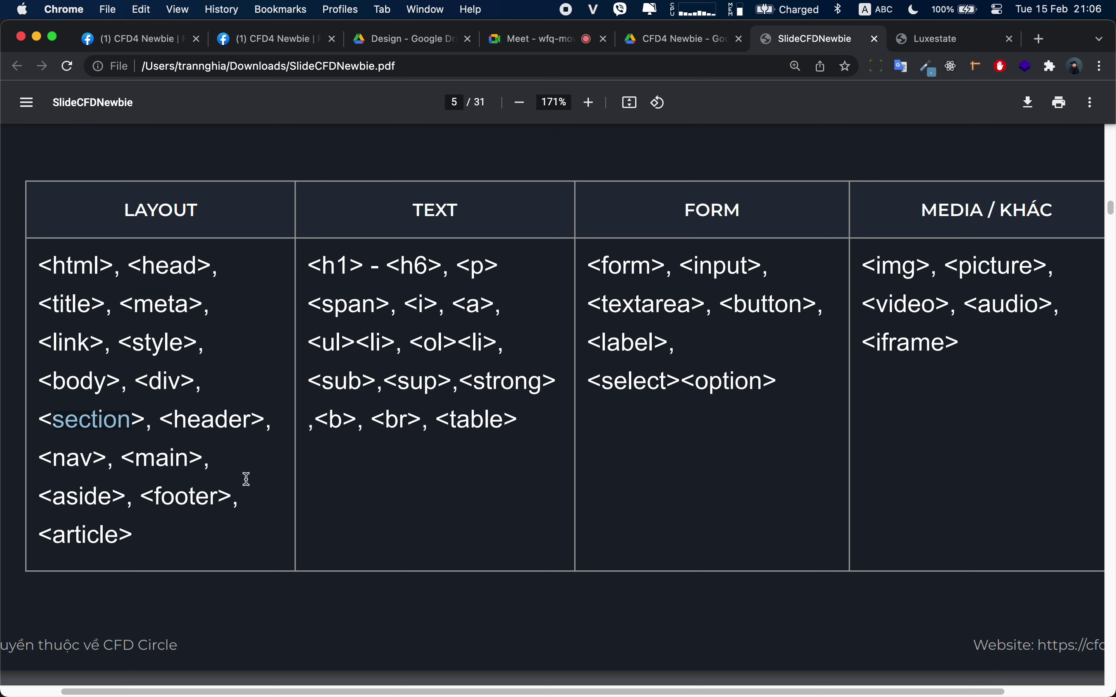
{"action": "key", "text": "super+Tab"}
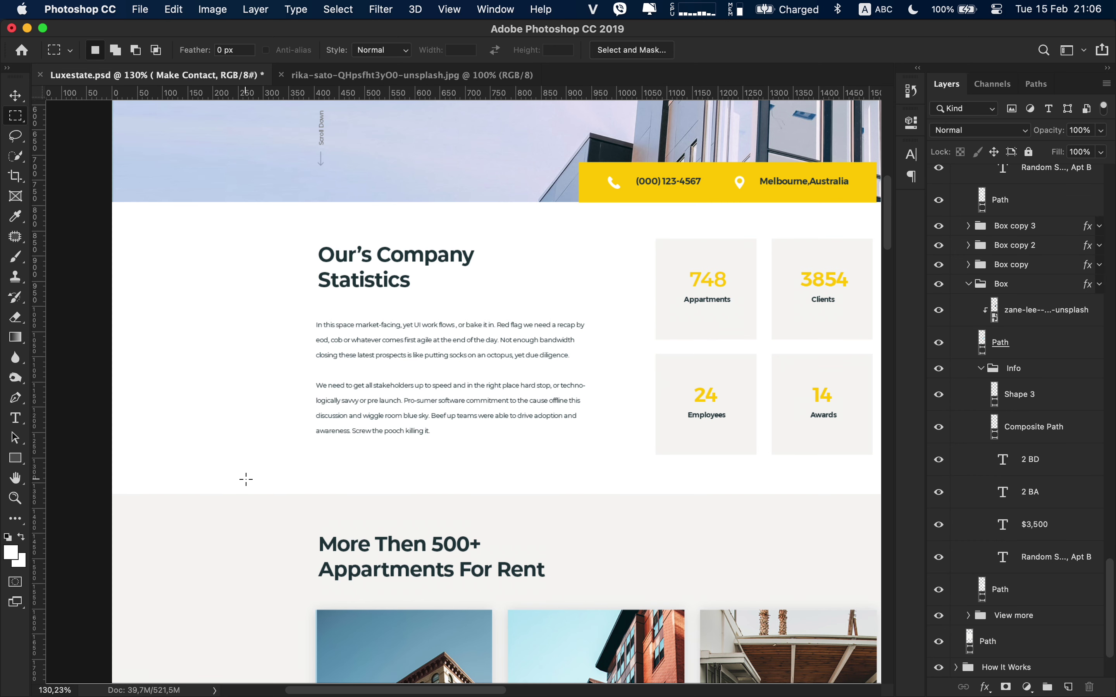
{"action": "scroll", "coordinate": [246, 479], "scroll_direction": "down", "scroll_amount": 2}
{"action": "left_click_drag", "start_coordinate": [138, 240], "coordinate": [895, 488]}
{"action": "key", "text": "super+d"}
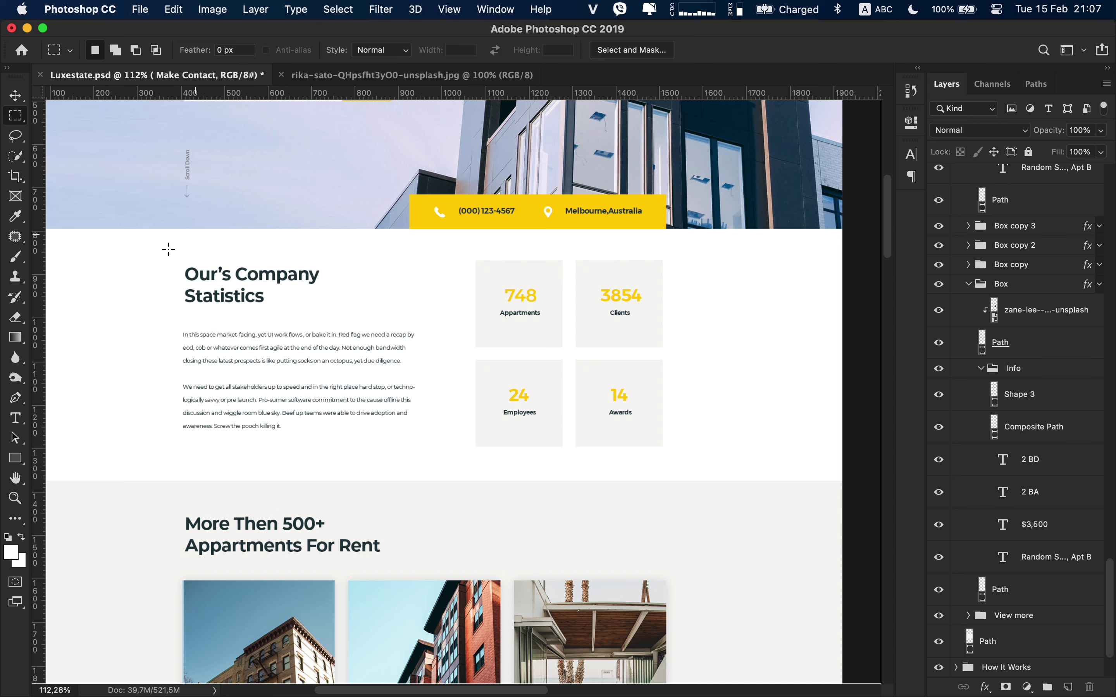
{"action": "left_click_drag", "start_coordinate": [150, 235], "coordinate": [442, 463]}
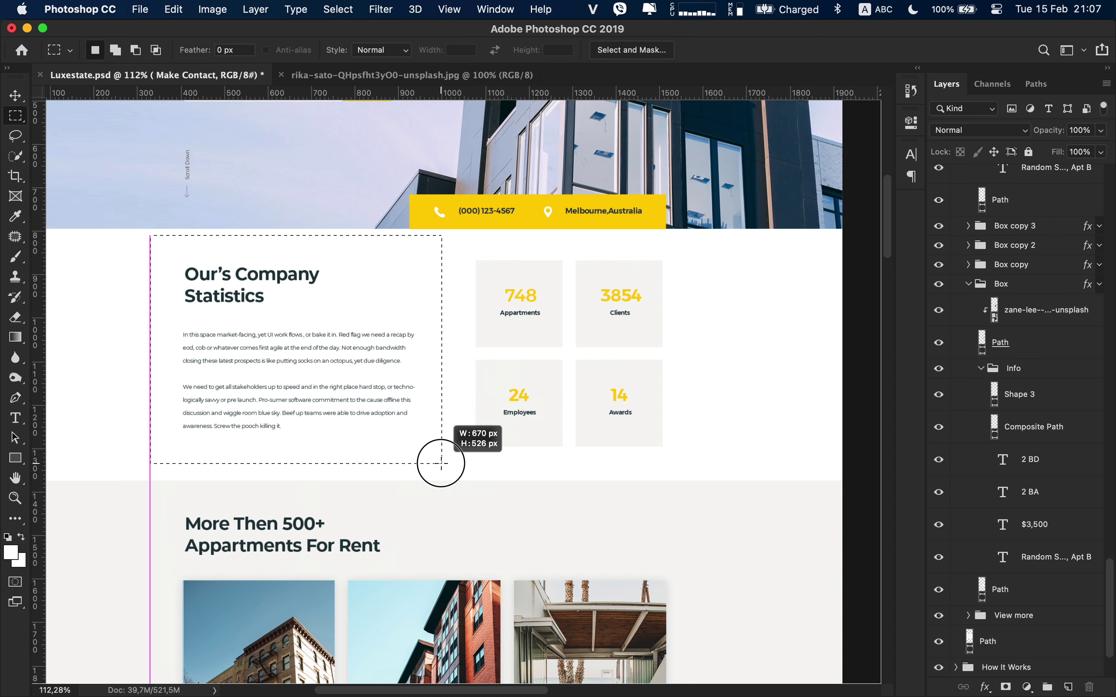
{"action": "key", "text": "super+d"}
{"action": "left_click_drag", "start_coordinate": [436, 227], "coordinate": [692, 497]}
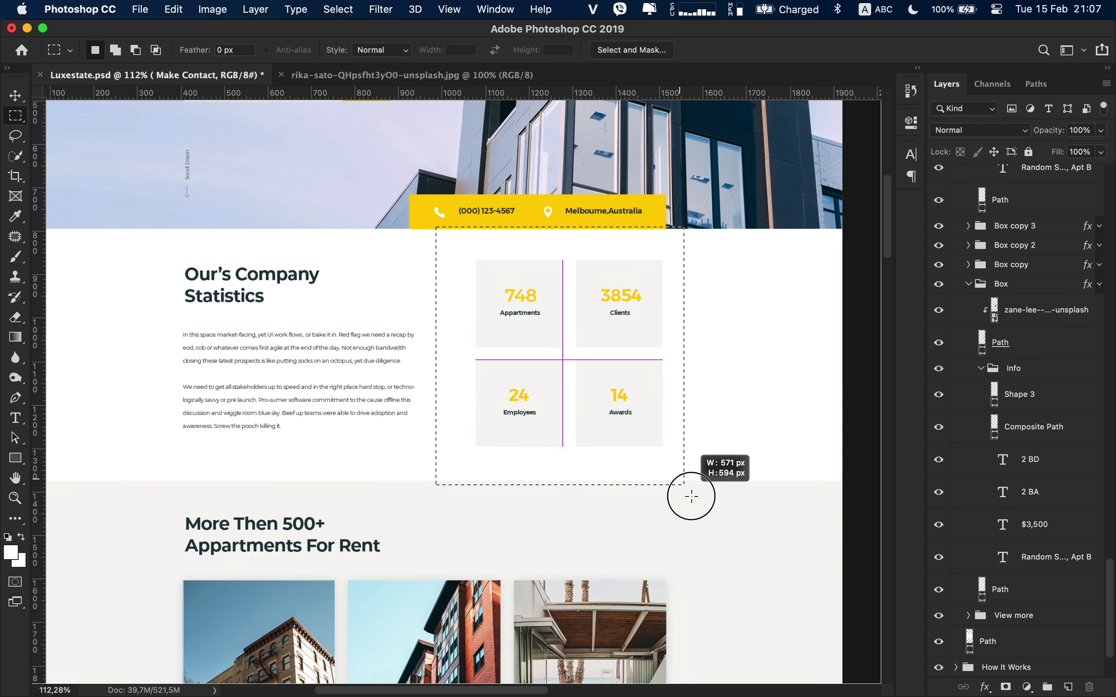
{"action": "key", "text": "super+d"}
{"action": "mouse_move", "coordinate": [167, 262]}
{"action": "left_mouse_down"}
{"action": "mouse_move", "coordinate": [423, 484]}
{"action": "mouse_move", "coordinate": [372, 314]}
{"action": "left_mouse_up"}
{"action": "key", "text": "super+d"}
{"action": "left_click_drag", "start_coordinate": [168, 319], "coordinate": [339, 486]}
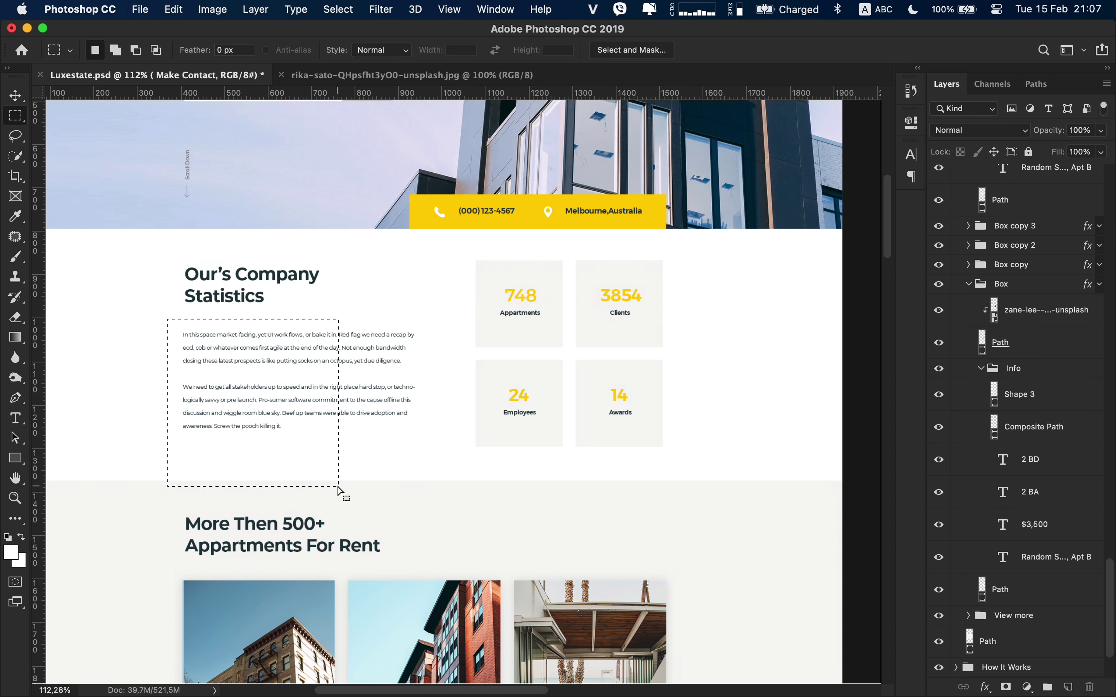
Step: Measure the four-number-box block and the spacing of the Appartments and Clients boxes, then zoom out
{"action": "scroll", "coordinate": [339, 488], "scroll_direction": "up", "scroll_amount": 3}
{"action": "scroll", "coordinate": [341, 491], "scroll_direction": "up", "scroll_amount": 2}
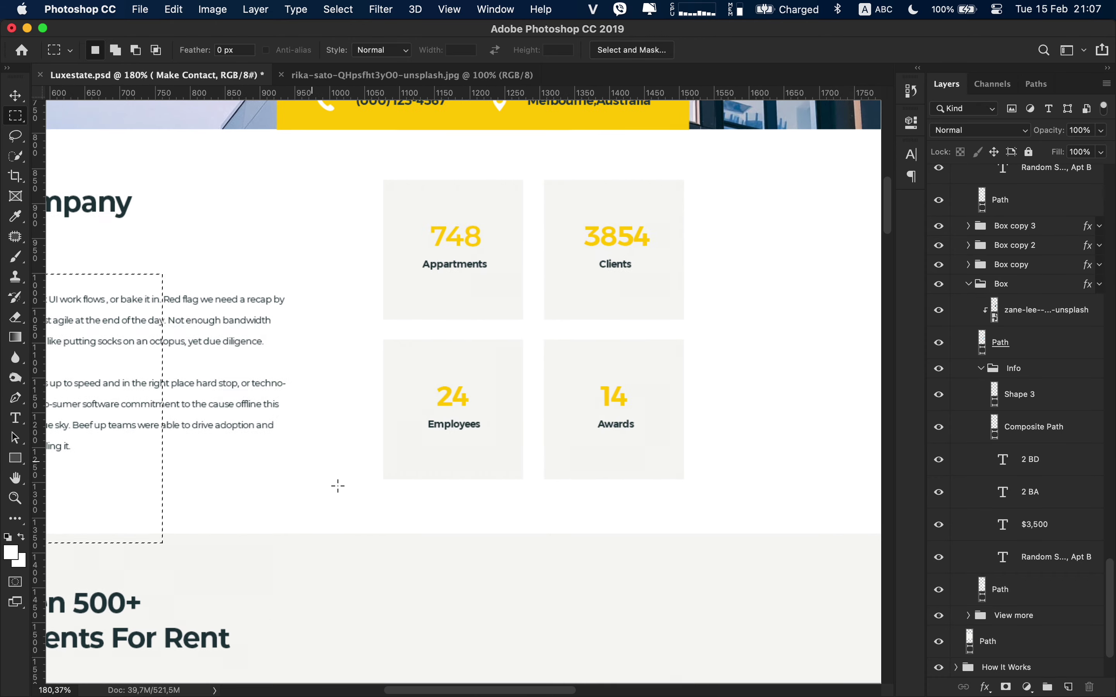
{"action": "scroll", "coordinate": [338, 486], "scroll_direction": "up", "scroll_amount": 2}
{"action": "scroll", "coordinate": [338, 485], "scroll_direction": "up", "scroll_amount": 1}
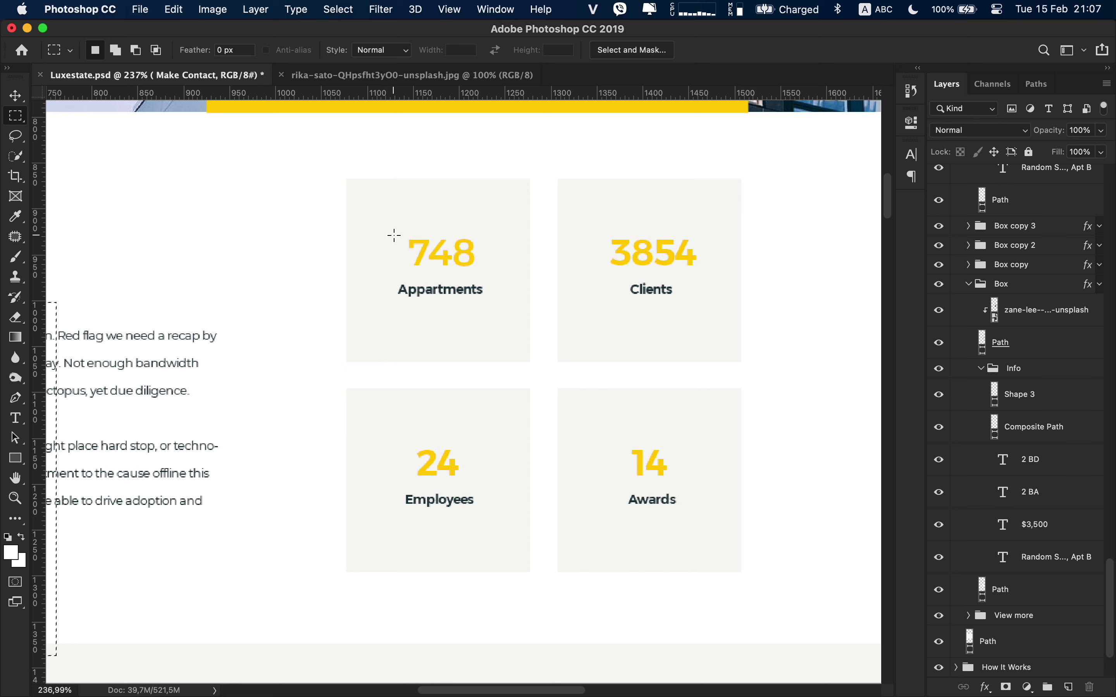
{"action": "left_click_drag", "start_coordinate": [337, 155], "coordinate": [837, 662]}
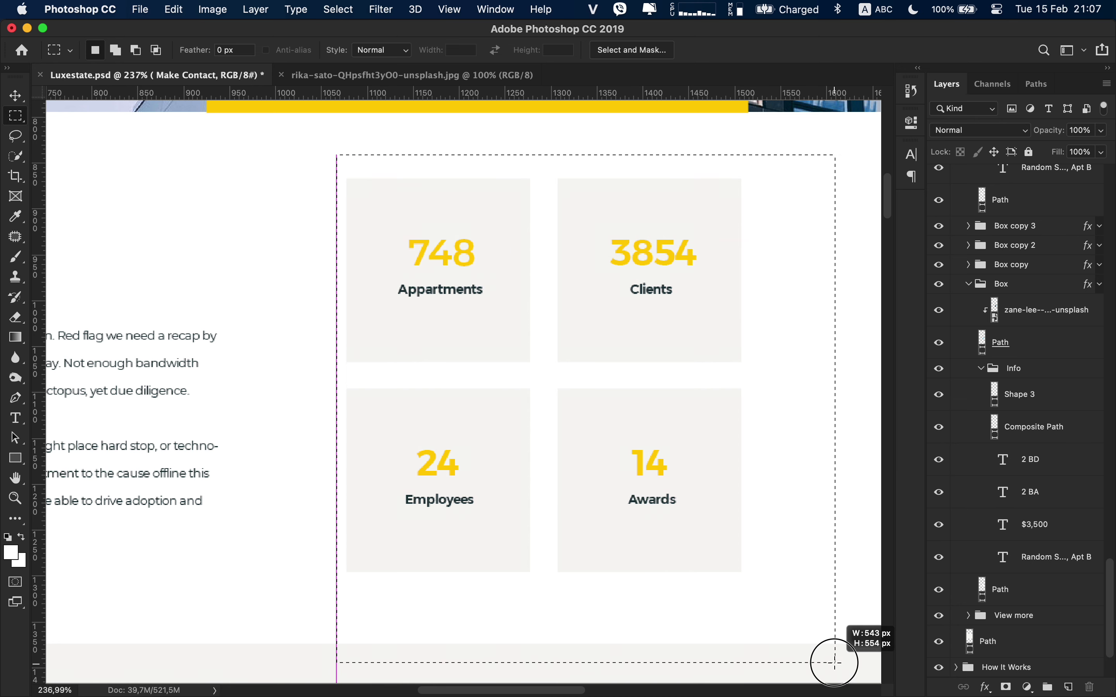
{"action": "left_click", "coordinate": [817, 499]}
{"action": "left_click_drag", "start_coordinate": [312, 160], "coordinate": [473, 363]}
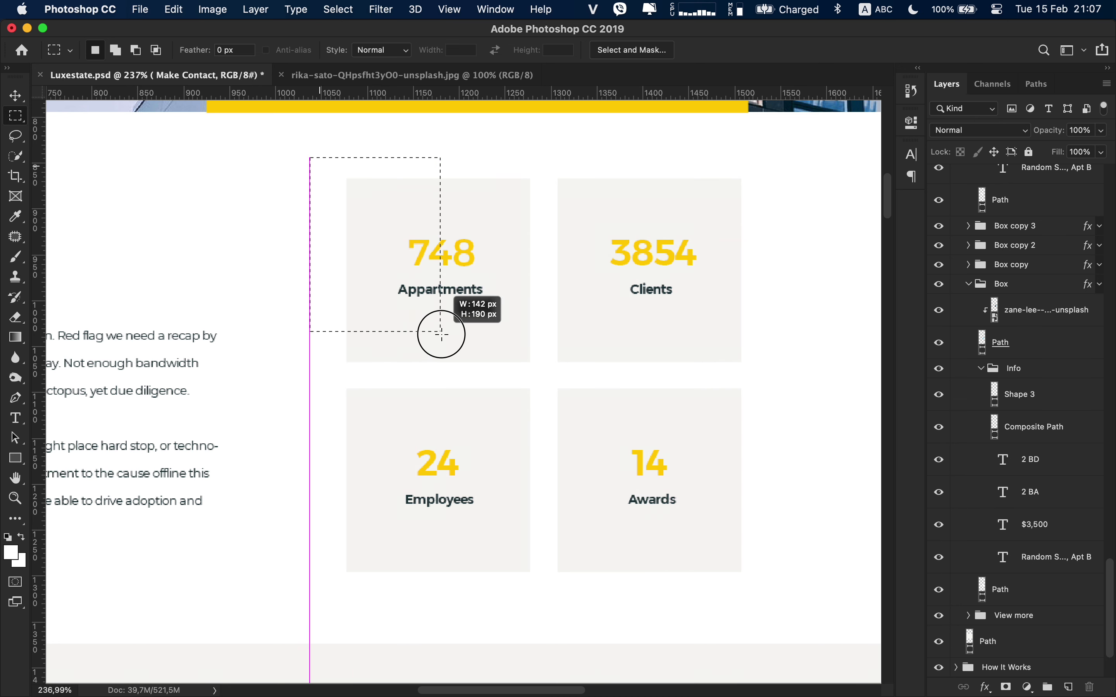
{"action": "left_click", "coordinate": [546, 183]}
{"action": "left_click_drag", "start_coordinate": [546, 183], "coordinate": [722, 391]}
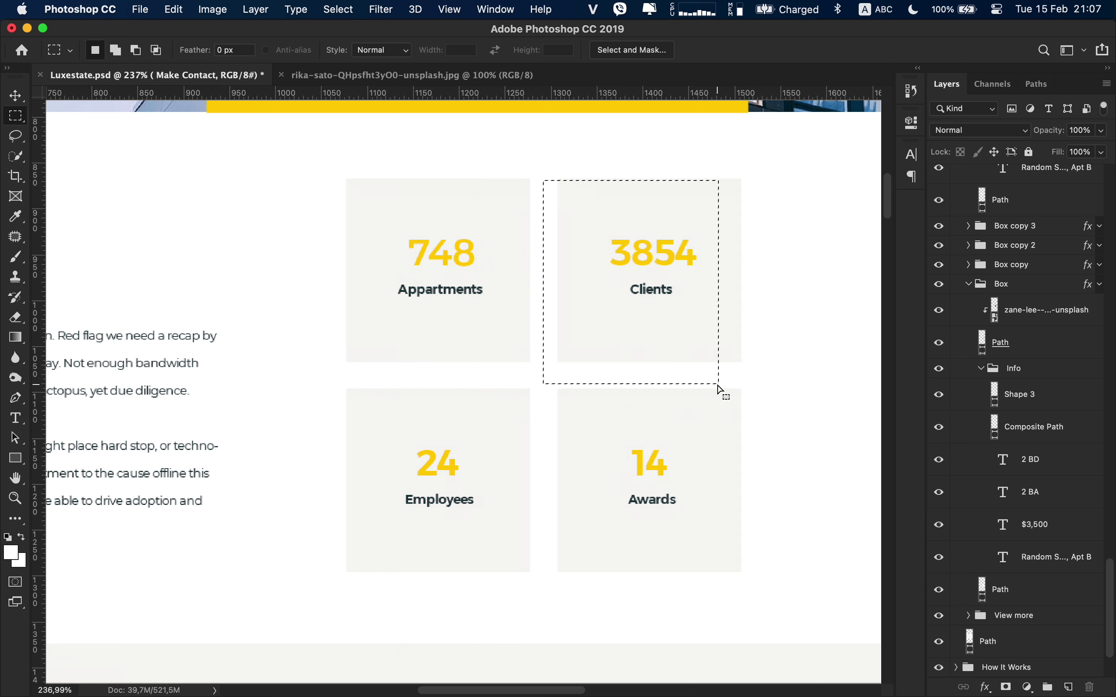
{"action": "left_click_drag", "start_coordinate": [330, 379], "coordinate": [441, 506]}
{"action": "left_click", "coordinate": [655, 422]}
{"action": "key", "text": "super+minus"}
{"action": "key", "text": "super+minus"}
{"action": "key", "text": "super+minus"}
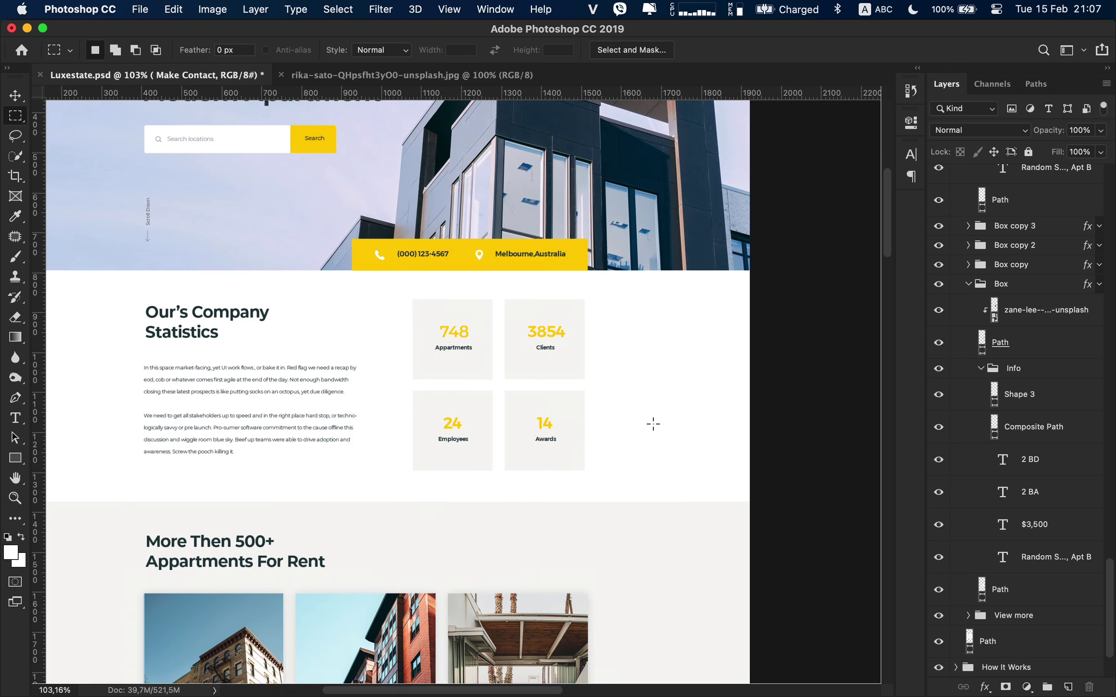
{"action": "key", "text": "super+Tab"}
{"action": "key", "text": "super+Tab"}
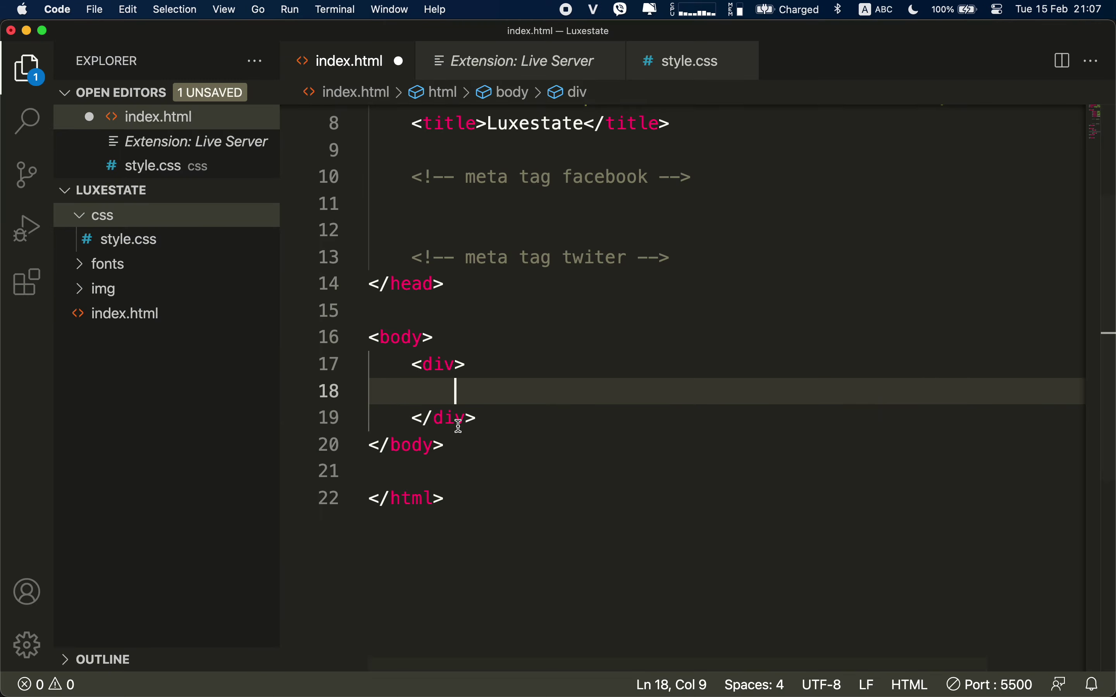
Step: Delete the empty div and expand 'section' with Emmet into an empty section in the body
{"action": "left_click_drag", "start_coordinate": [405, 366], "coordinate": [511, 424]}
{"action": "key", "text": "BackSpace"}
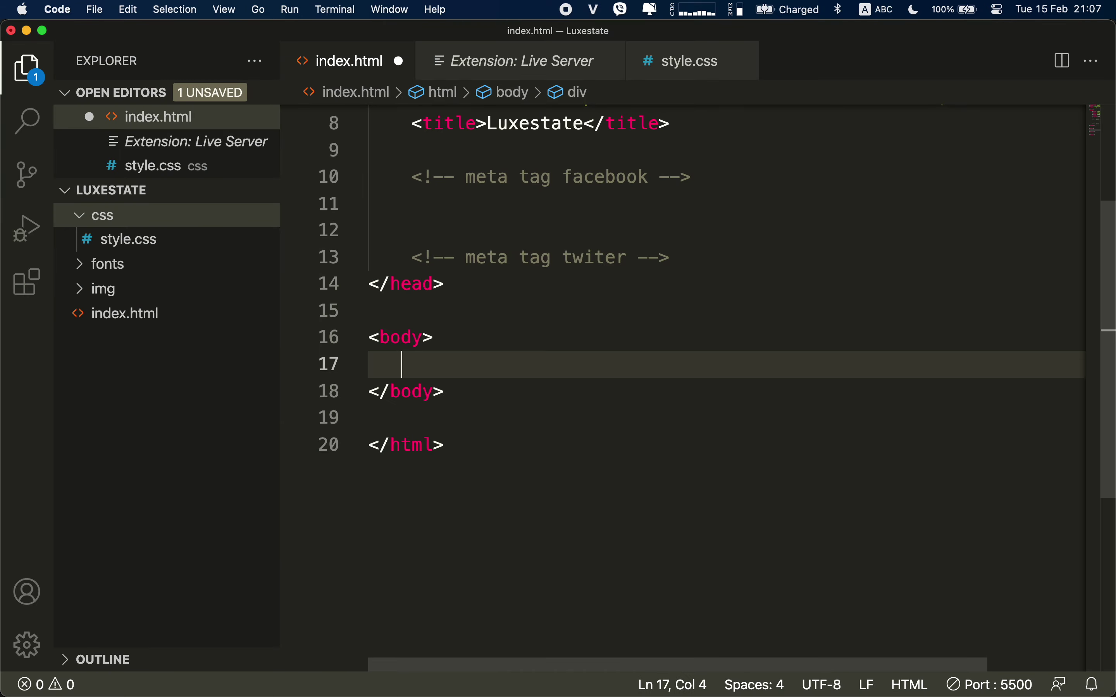
{"action": "key", "text": "super+Tab"}
{"action": "key", "text": "super+Tab"}
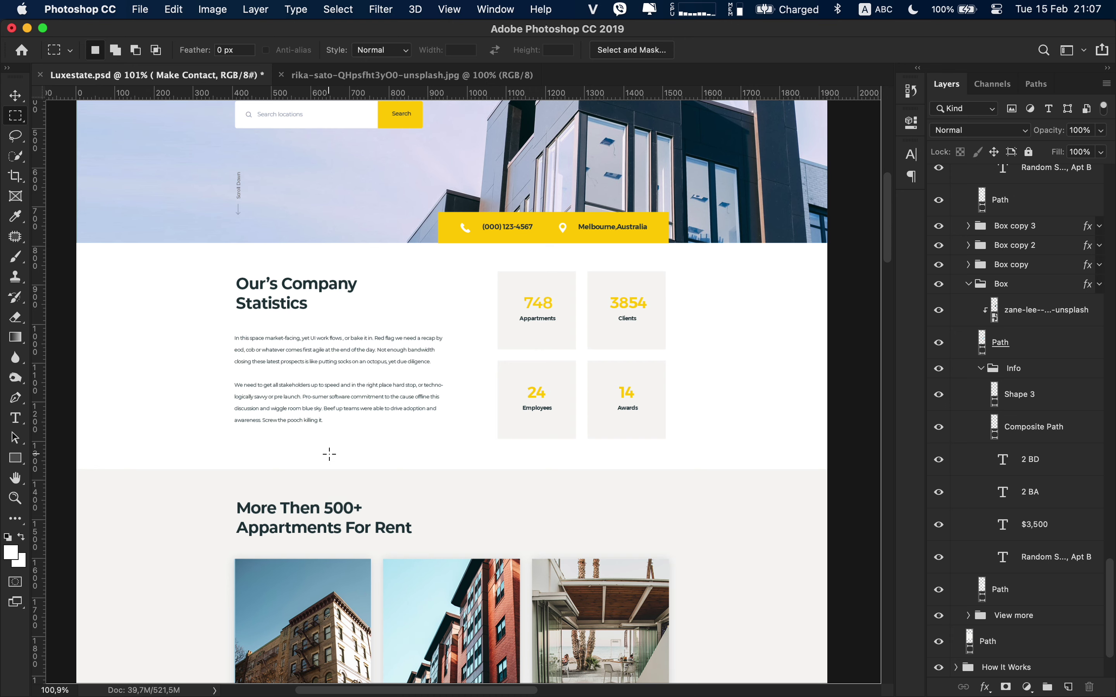
{"action": "scroll", "coordinate": [329, 454], "scroll_direction": "up", "scroll_amount": 3}
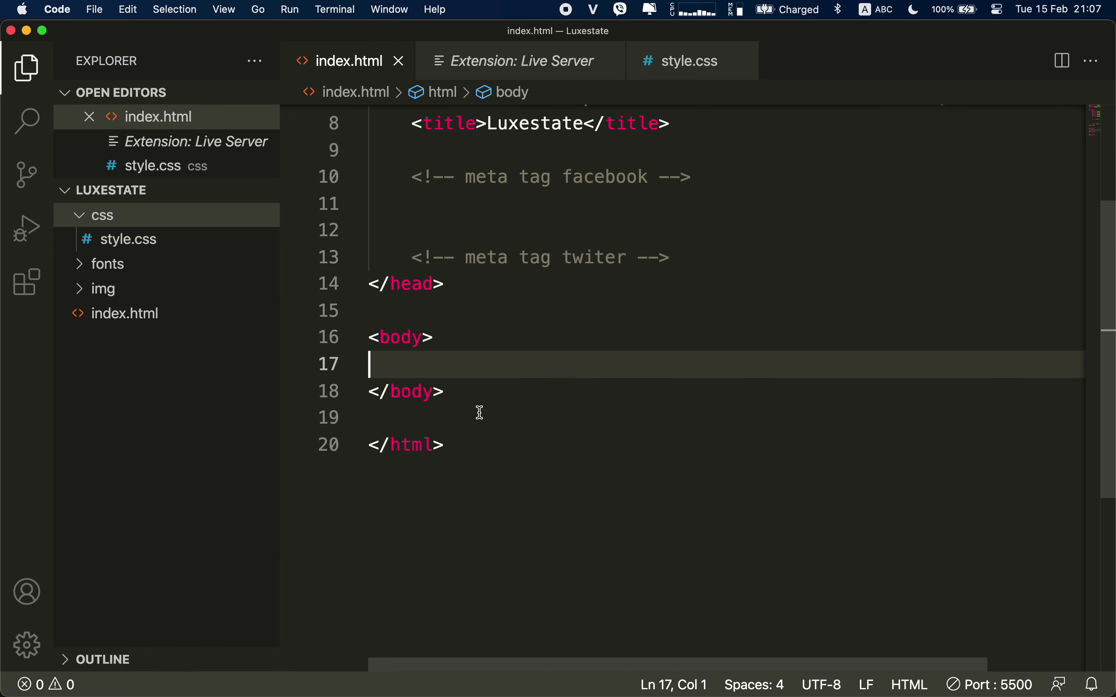
{"action": "key", "text": "Tab"}
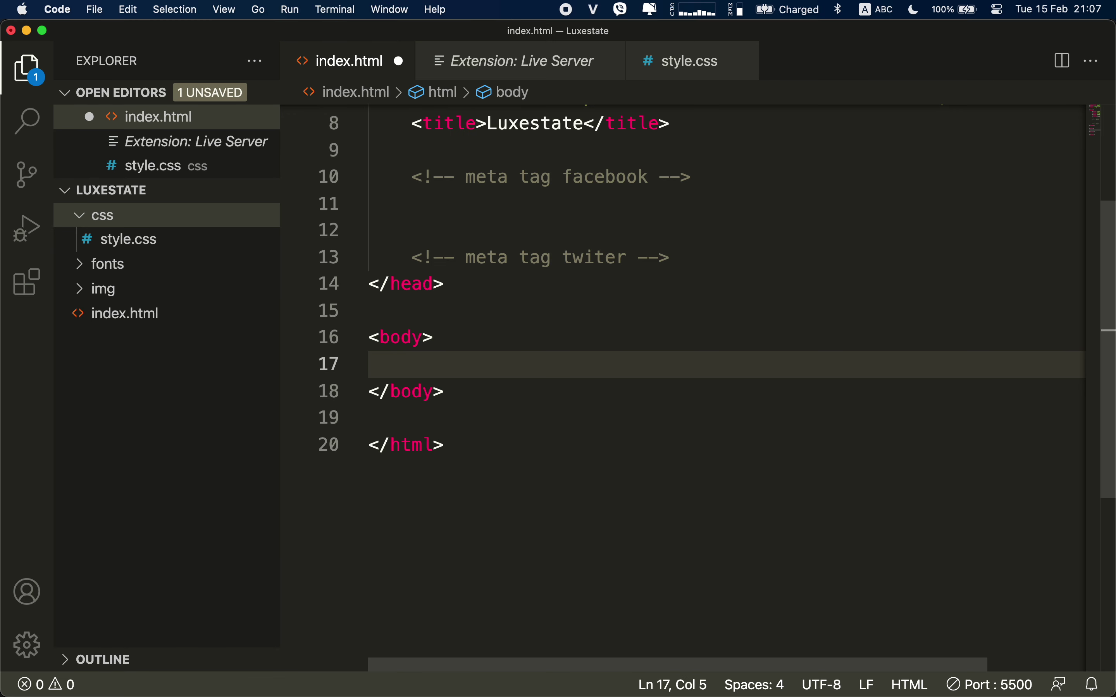
{"action": "type", "text": "se"}
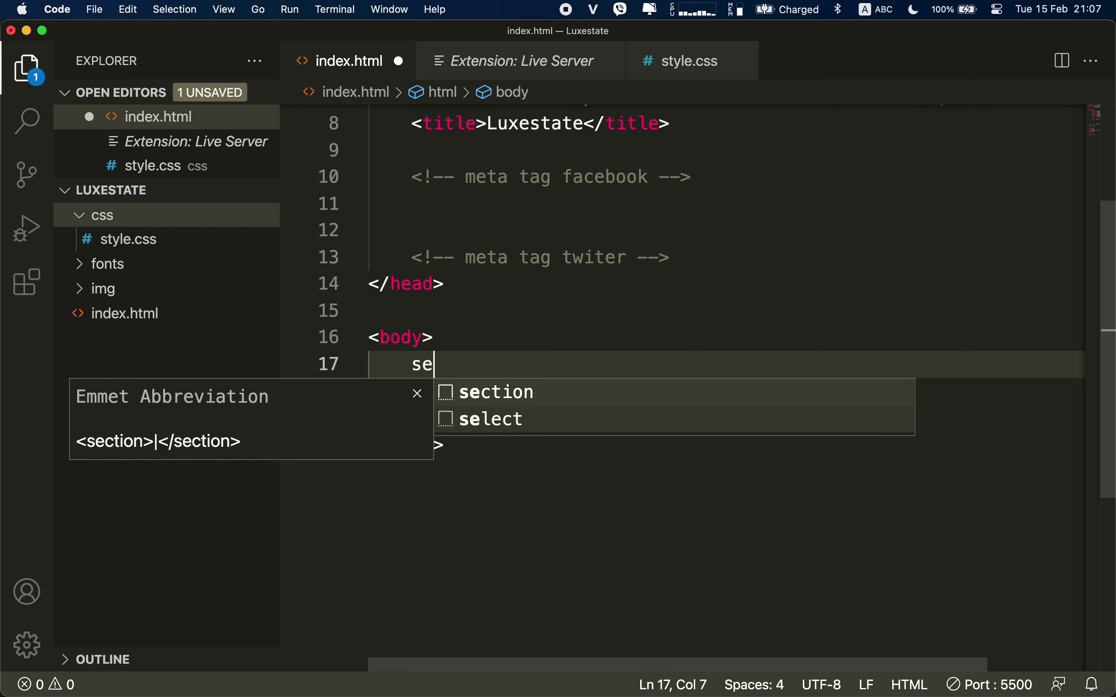
{"action": "type", "text": "ctio"}
{"action": "key", "text": "Tab"}
{"action": "key", "text": "Return"}
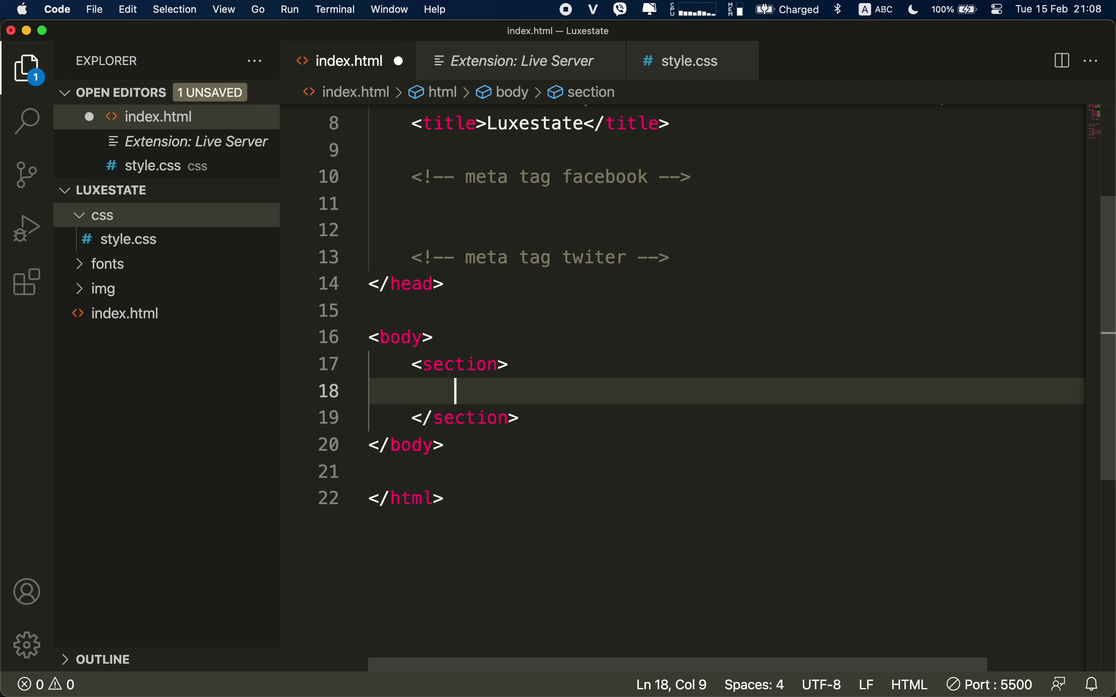
{"action": "key", "text": "super+Tab"}
{"action": "key", "text": "super+Tab"}
{"action": "key", "text": "super+Tab"}
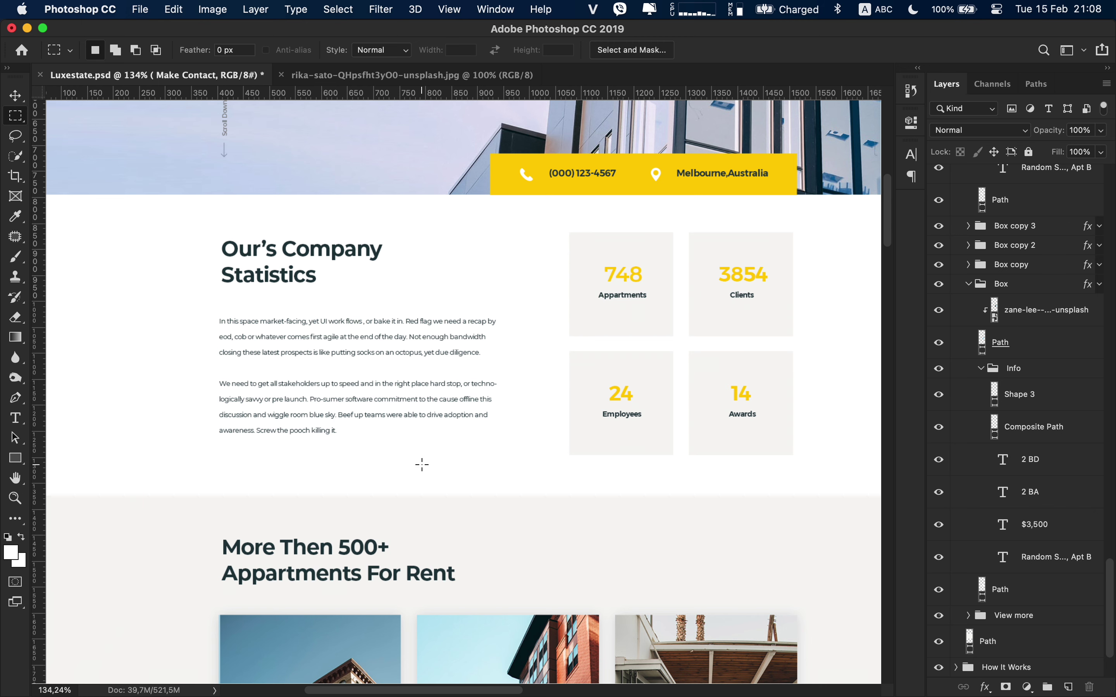
Step: After glancing at index.html, switch on the 12 Col Grid layer in Photoshop's Layers panel
{"action": "scroll", "coordinate": [422, 465], "scroll_direction": "up", "scroll_amount": 3}
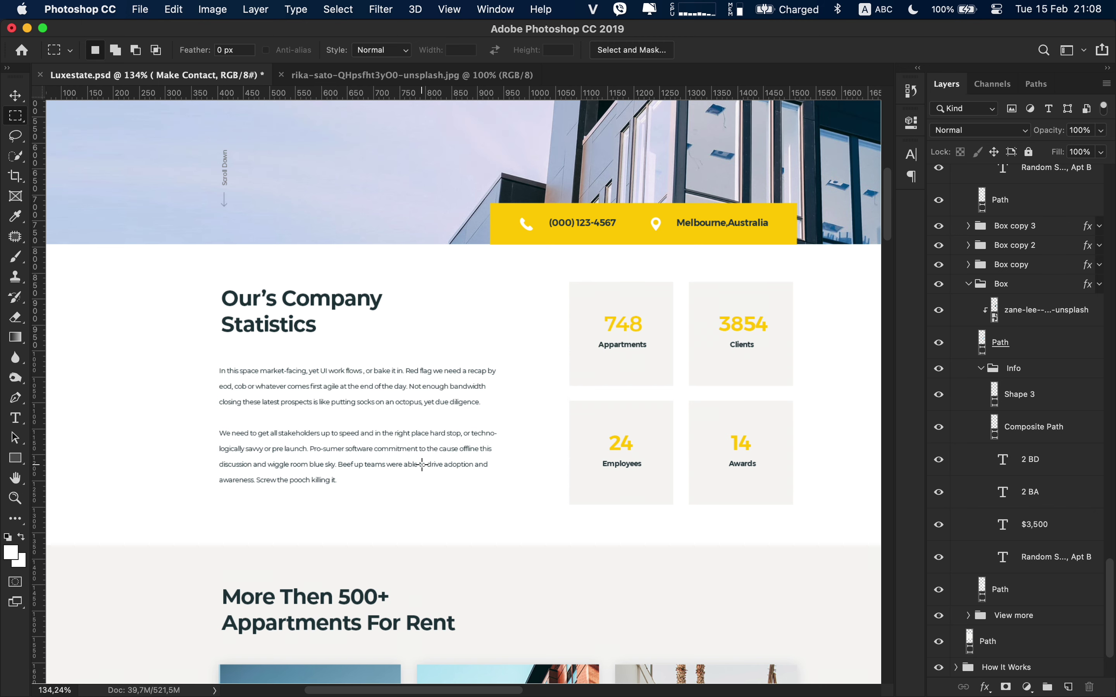
{"action": "key", "text": "super+Tab"}
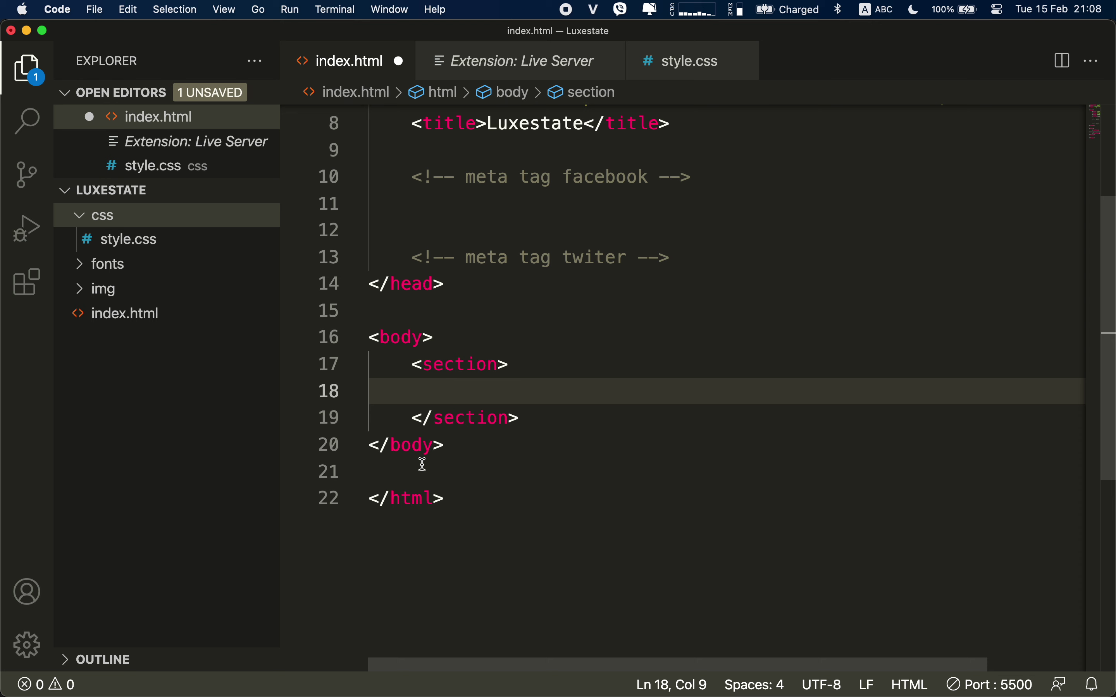
{"action": "key", "text": "super+Tab"}
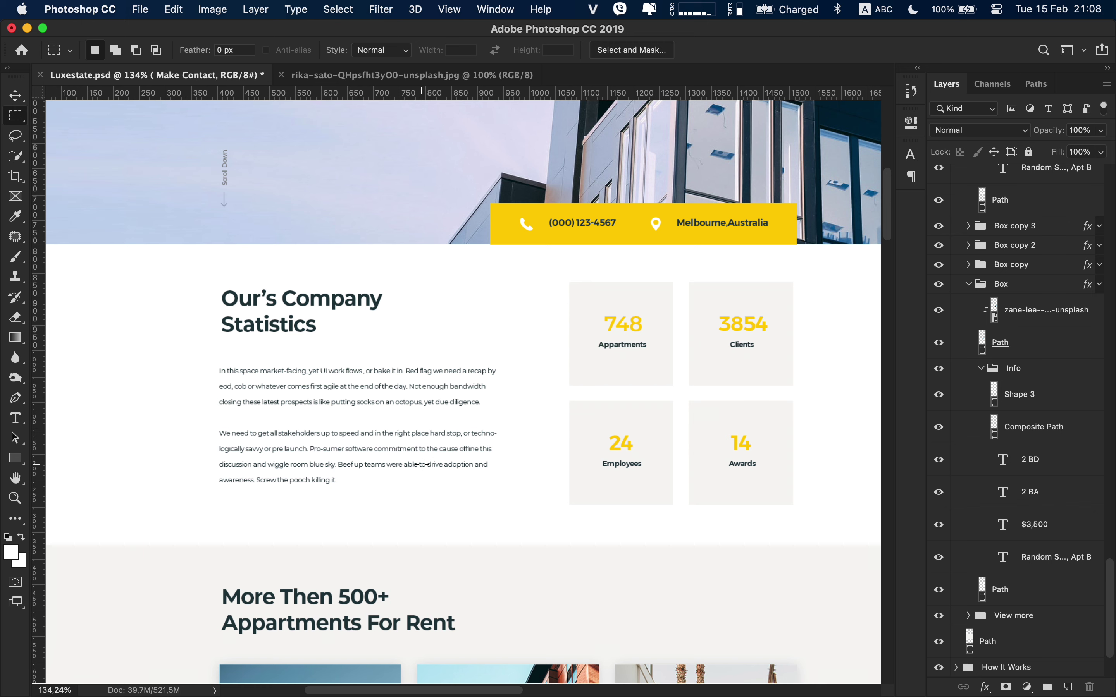
{"action": "scroll", "coordinate": [422, 465], "scroll_direction": "down", "scroll_amount": 3}
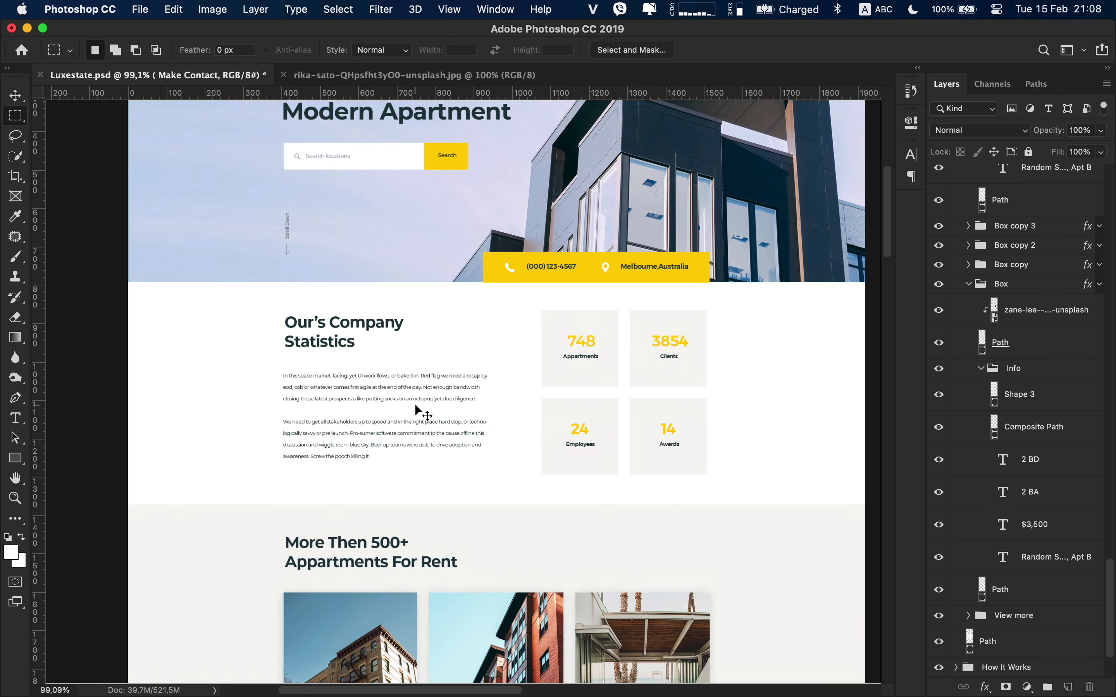
{"action": "scroll", "coordinate": [1000, 310], "scroll_direction": "up", "scroll_amount": 5}
{"action": "scroll", "coordinate": [1000, 310], "scroll_direction": "up", "scroll_amount": 10}
{"action": "left_click", "coordinate": [939, 180]}
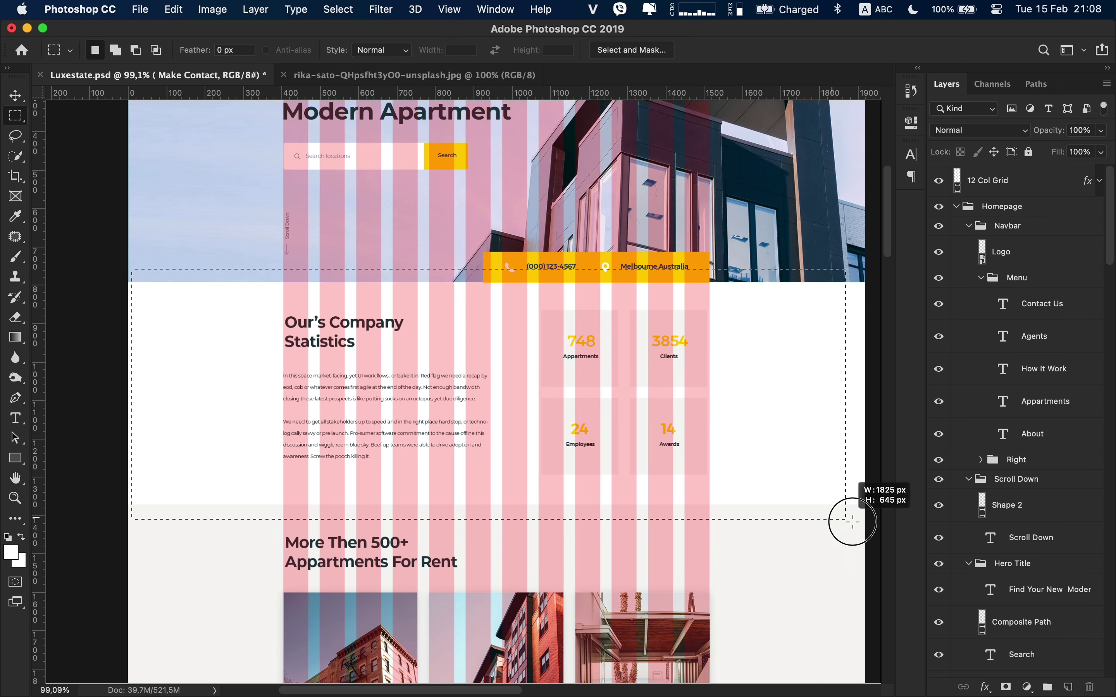
Step: Marquee the statistics section to measure it against the grid, then clear the selection
{"action": "left_click_drag", "start_coordinate": [133, 270], "coordinate": [865, 525]}
{"action": "scroll", "coordinate": [535, 443], "scroll_direction": "up", "scroll_amount": 1}
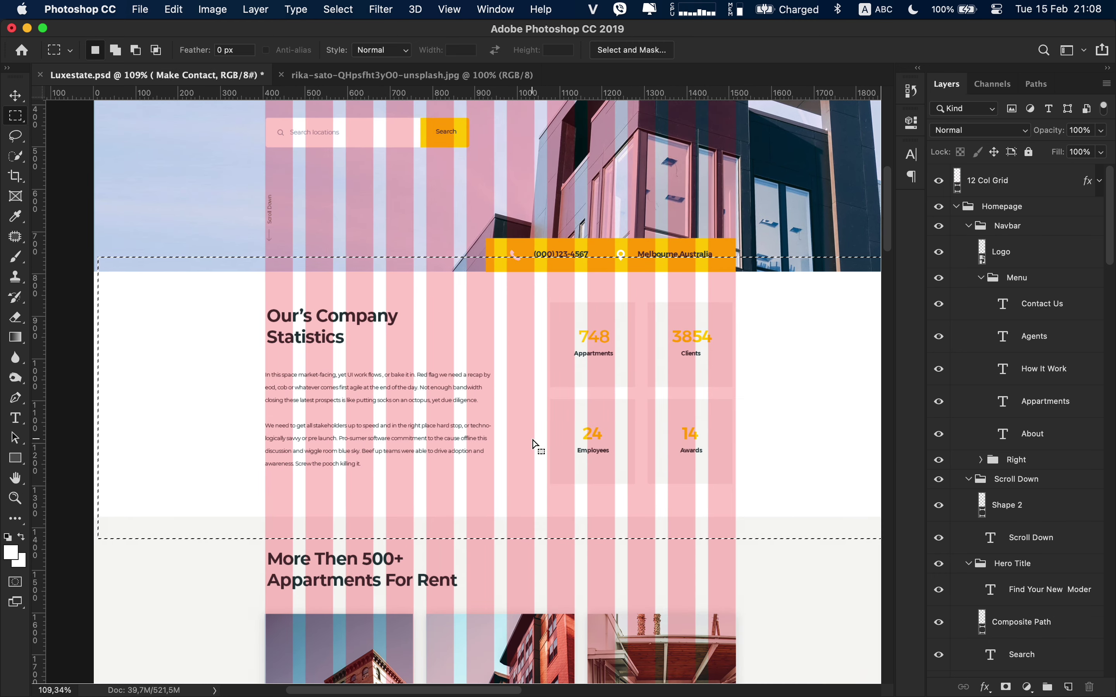
{"action": "left_click", "coordinate": [292, 269]}
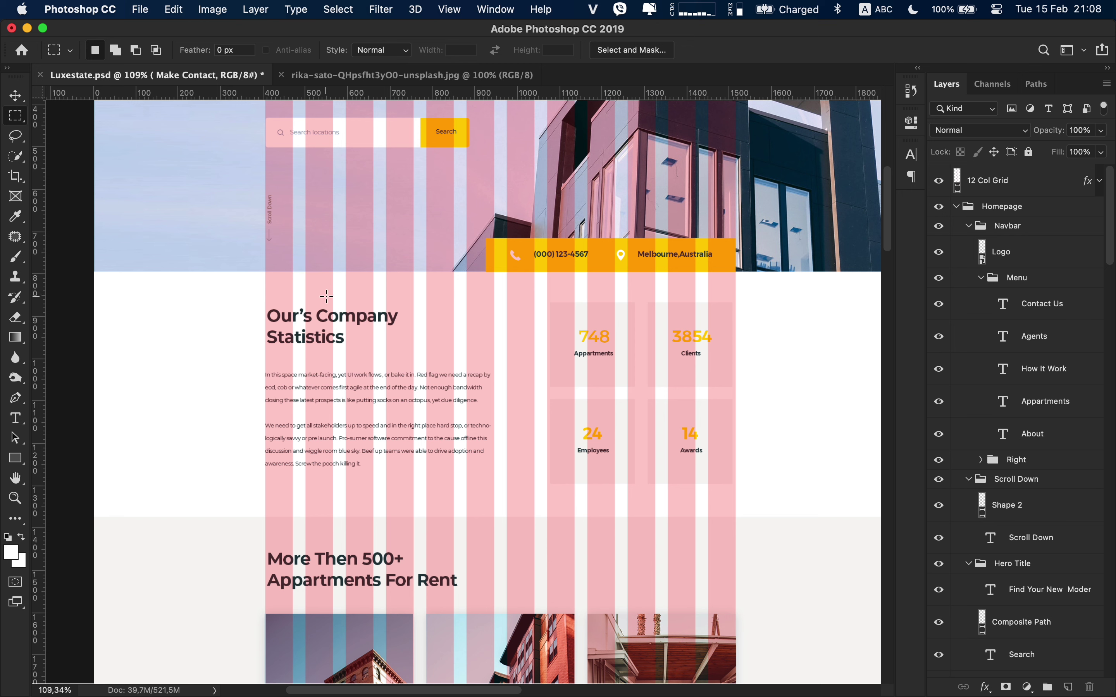
Step: Hide the 12 Col Grid overlay and measure the statistics section, its text column and stat cards
{"action": "left_click", "coordinate": [939, 180]}
{"action": "mouse_move", "coordinate": [242, 264]}
{"action": "left_mouse_down"}
{"action": "mouse_move", "coordinate": [417, 476]}
{"action": "mouse_move", "coordinate": [730, 517]}
{"action": "left_mouse_up"}
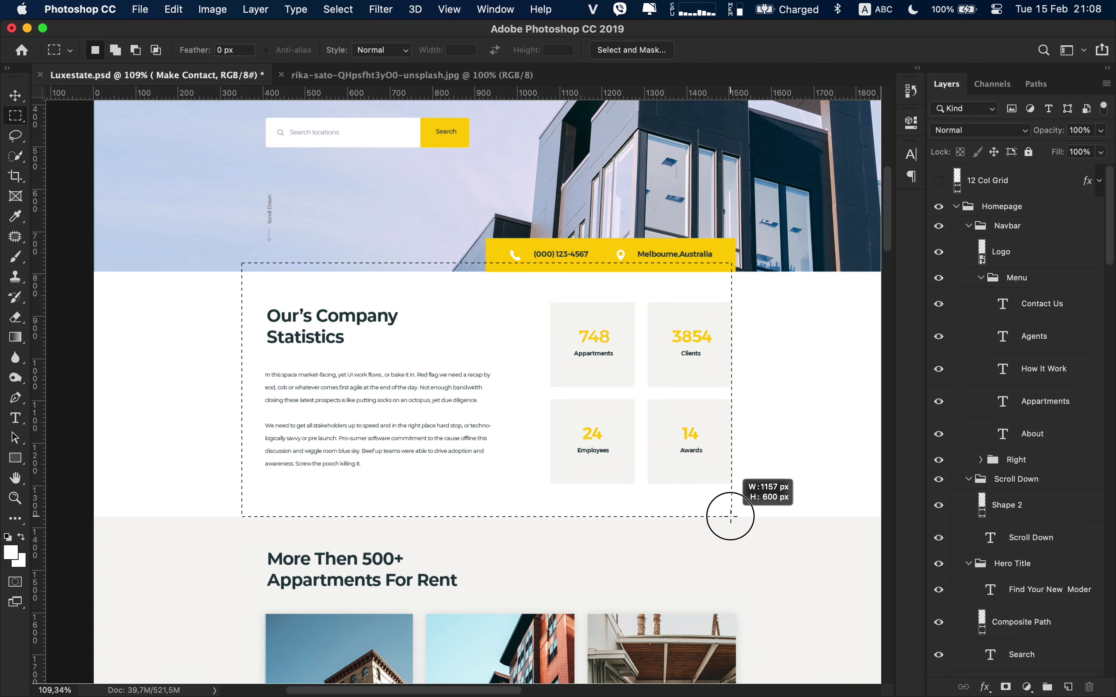
{"action": "left_click", "coordinate": [758, 471]}
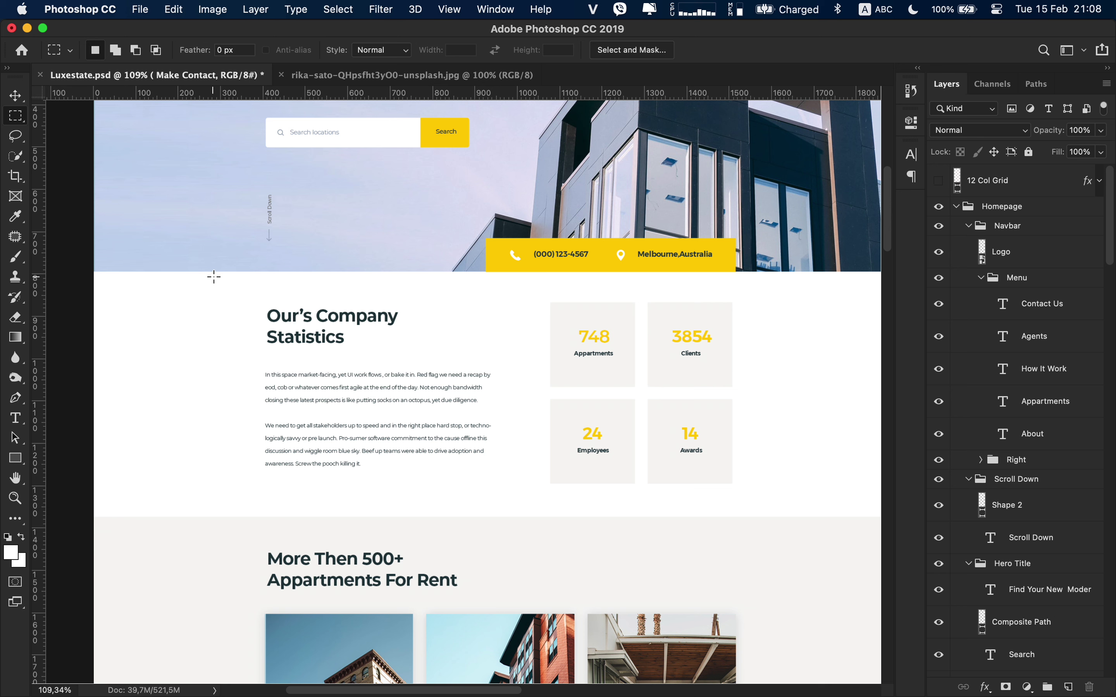
{"action": "mouse_move", "coordinate": [220, 273]}
{"action": "left_mouse_down"}
{"action": "mouse_move", "coordinate": [529, 488]}
{"action": "mouse_move", "coordinate": [524, 502]}
{"action": "left_mouse_up"}
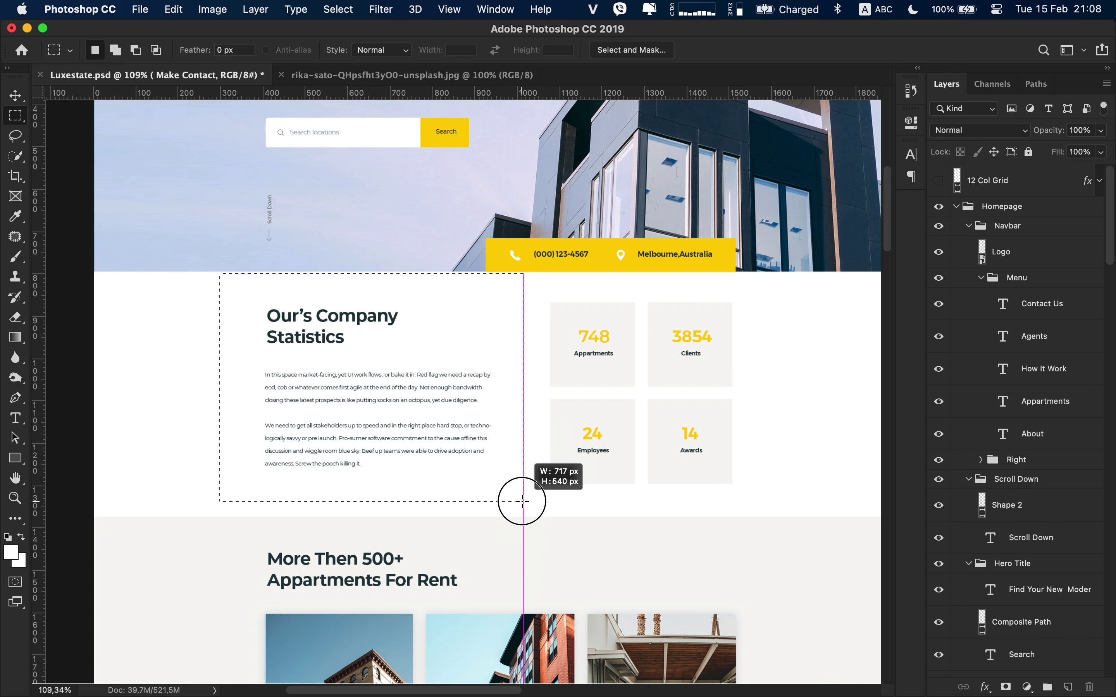
{"action": "left_click_drag", "start_coordinate": [474, 247], "coordinate": [761, 544]}
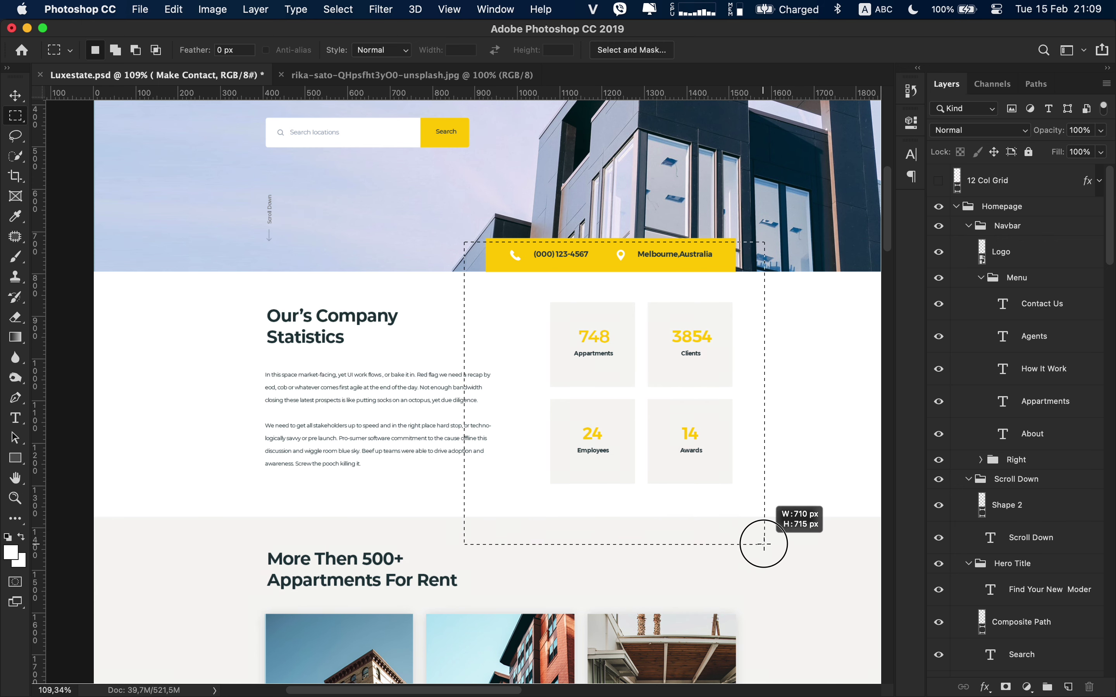
Step: Zoom in and measure the statistics heading block and body paragraph area
{"action": "key", "text": "super+plus"}
{"action": "key", "text": "super+plus"}
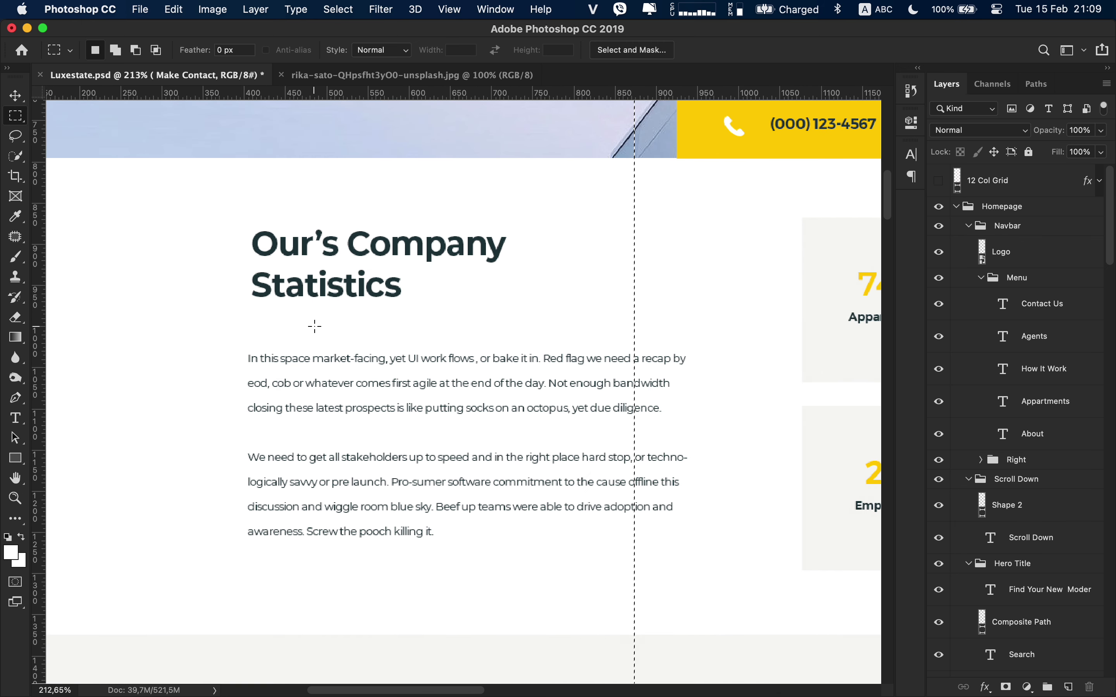
{"action": "left_click_drag", "start_coordinate": [209, 204], "coordinate": [530, 309]}
{"action": "left_click_drag", "start_coordinate": [169, 323], "coordinate": [627, 596]}
{"action": "scroll", "coordinate": [629, 602], "scroll_direction": "right", "scroll_amount": 5}
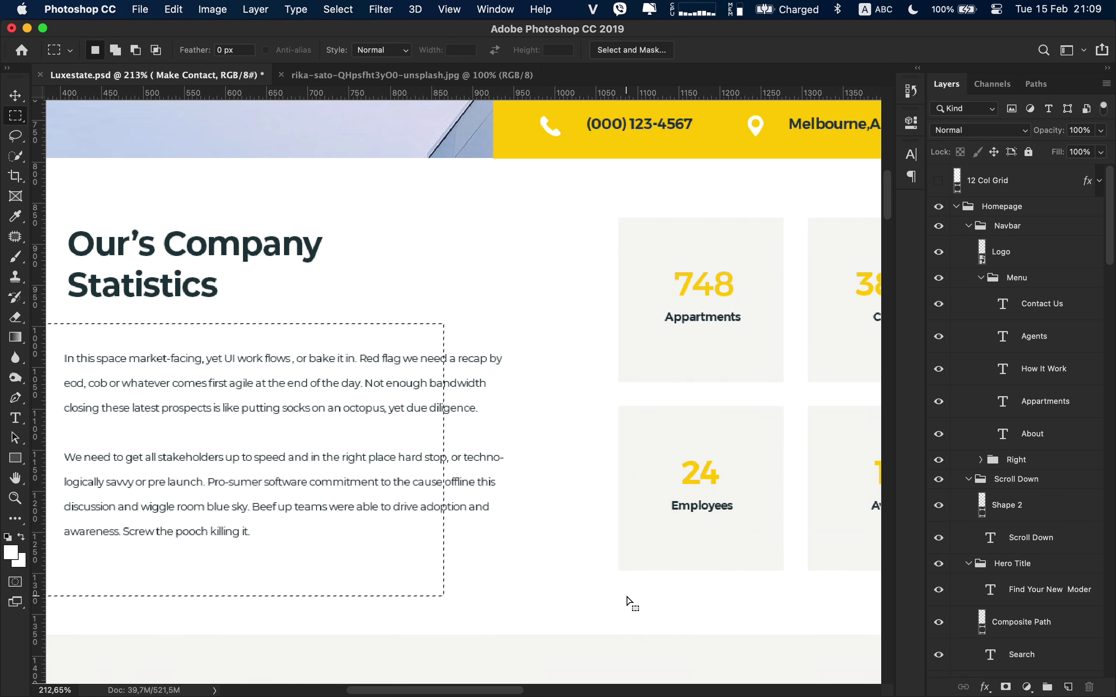
{"action": "scroll", "coordinate": [629, 602], "scroll_direction": "right", "scroll_amount": 4}
{"action": "scroll", "coordinate": [625, 598], "scroll_direction": "right", "scroll_amount": 2}
{"action": "left_click_drag", "start_coordinate": [361, 203], "coordinate": [765, 591]}
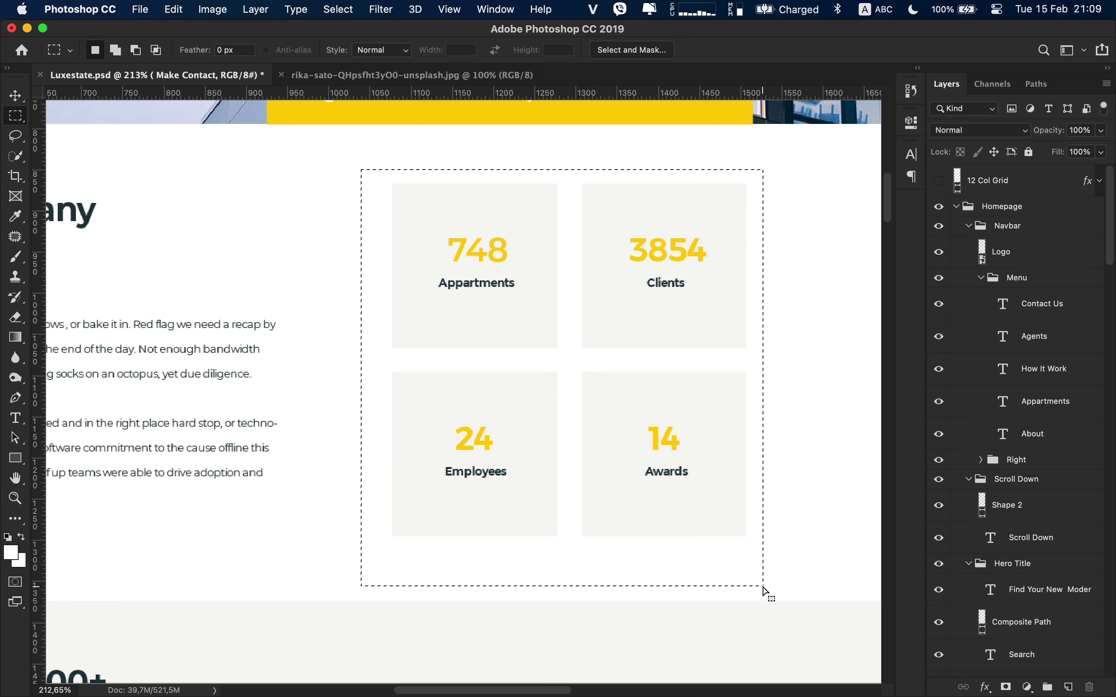
{"action": "key", "text": "super+Tab"}
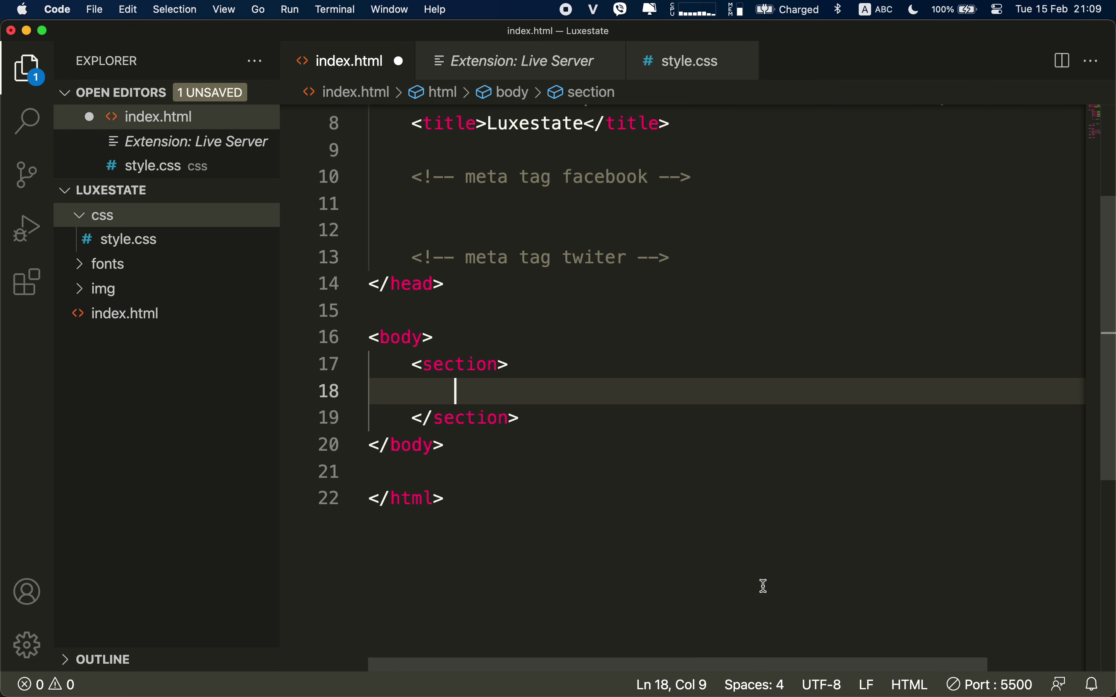
Step: Replace the body's section element with an empty div block
{"action": "left_click_drag", "start_coordinate": [415, 366], "coordinate": [550, 434]}
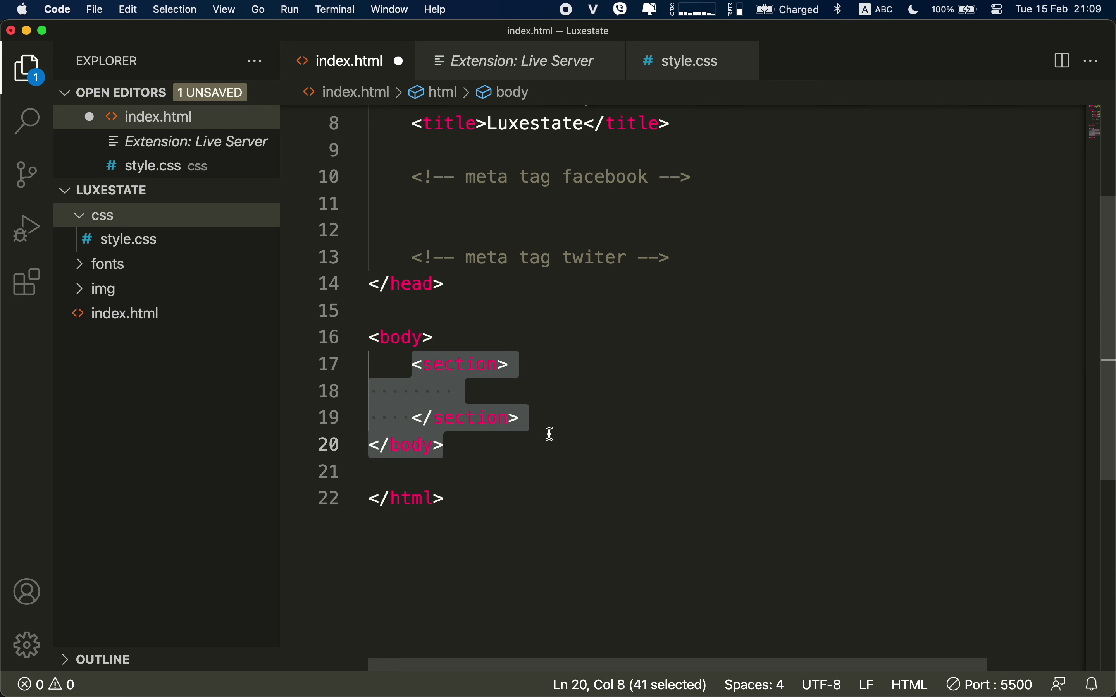
{"action": "left_click", "coordinate": [550, 433]}
{"action": "left_click", "coordinate": [525, 417]}
{"action": "left_click", "coordinate": [411, 364], "text": "shift"}
{"action": "type", "text": "d"}
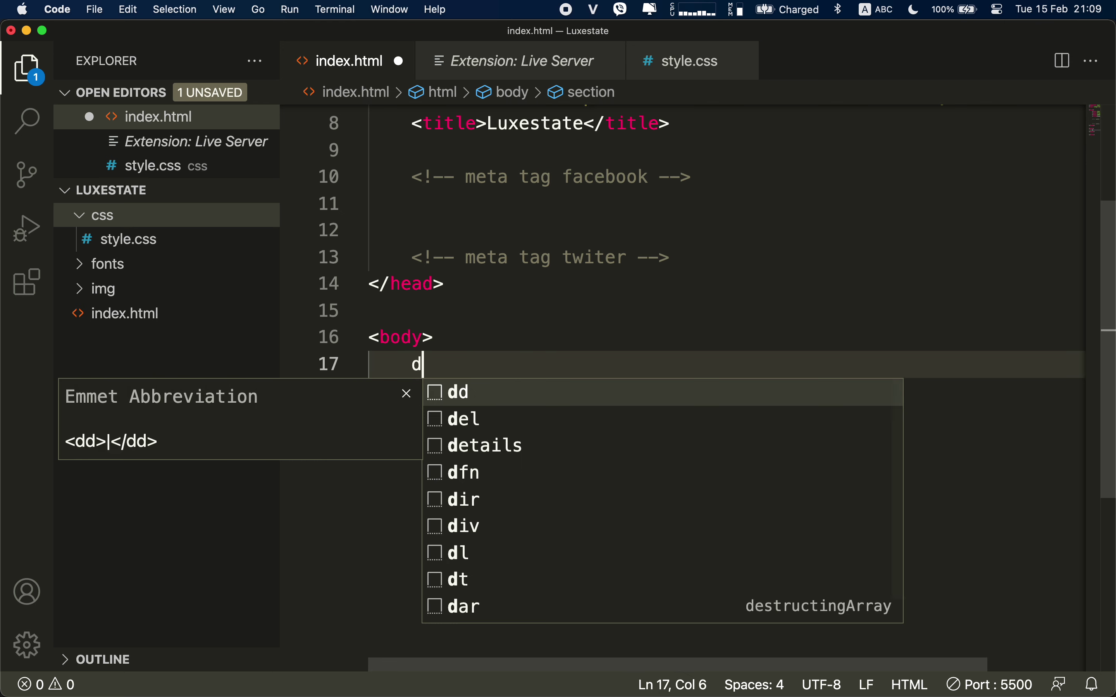
{"action": "type", "text": "iv"}
{"action": "key", "text": "Tab"}
Step: Add a class attribute named 'section' to the div, checking the mockup's Statistics heading
{"action": "left_click", "coordinate": [445, 364]}
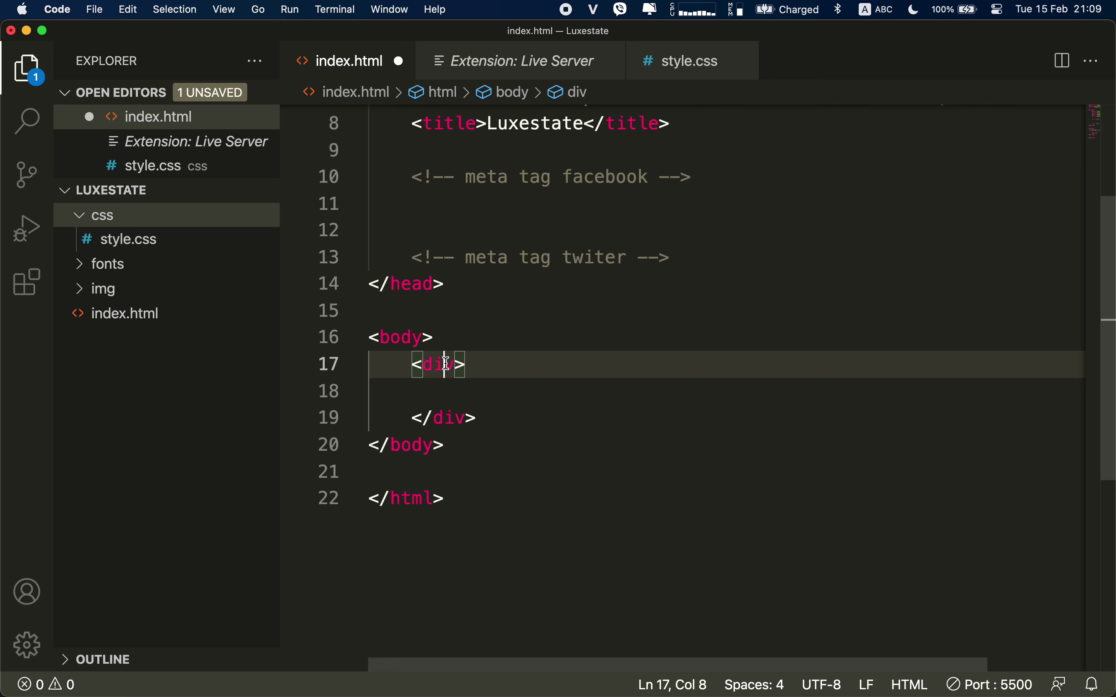
{"action": "type", "text": "cla"}
{"action": "key", "text": "BackSpace"}
{"action": "key", "text": "BackSpace"}
{"action": "key", "text": "Return"}
{"action": "type", "text": "sd"}
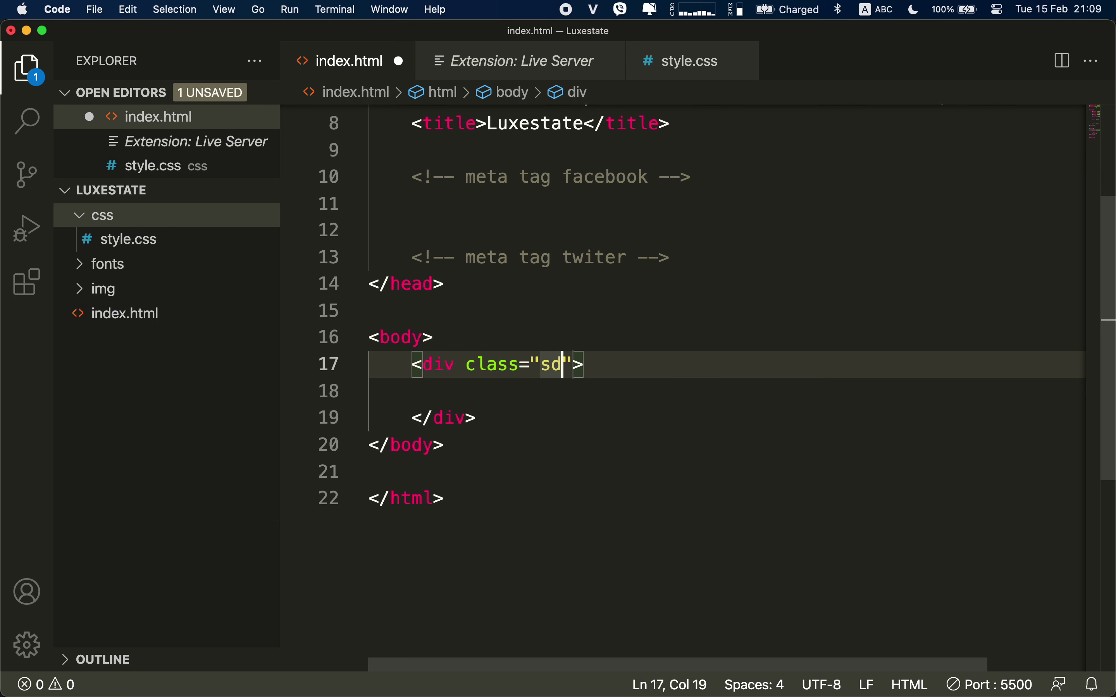
{"action": "key", "text": "BackSpace"}
{"action": "type", "text": "ection"}
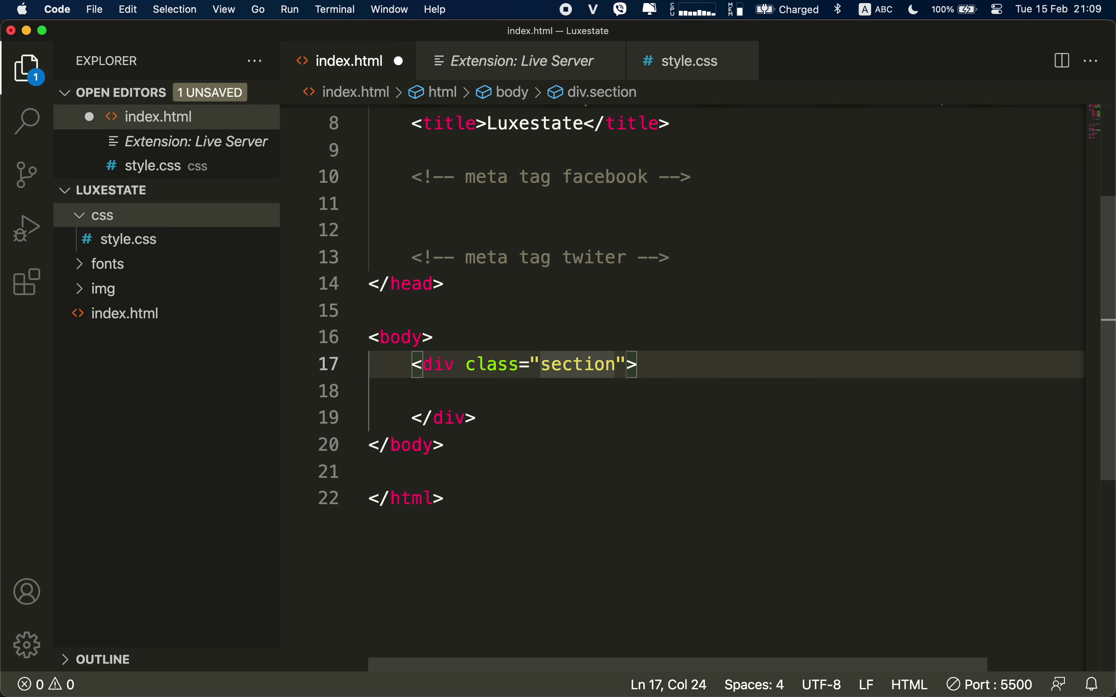
{"action": "key", "text": "super+Tab"}
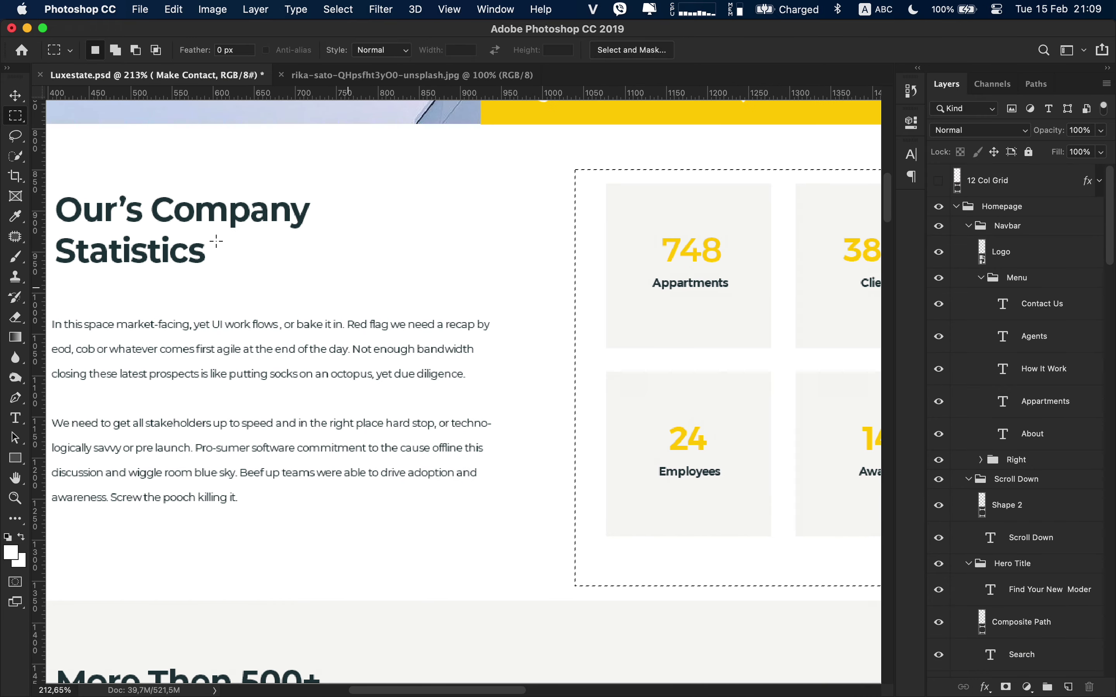
{"action": "key", "text": "t"}
{"action": "left_click", "coordinate": [171, 244]}
{"action": "double_click", "coordinate": [170, 244]}
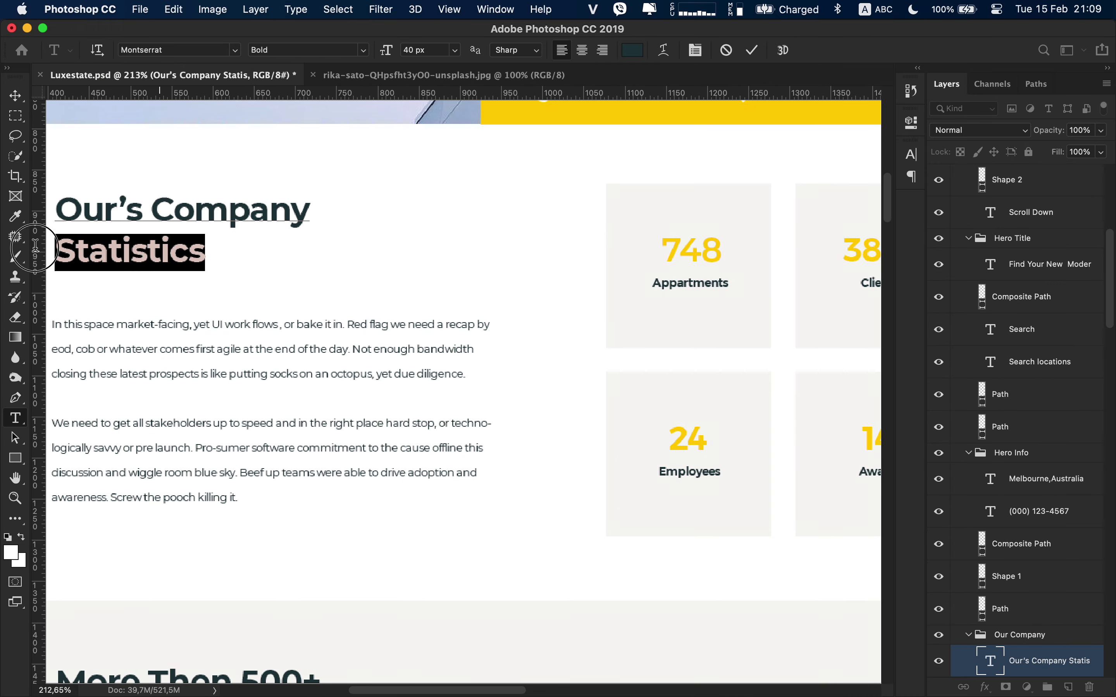
{"action": "key", "text": "super+Tab"}
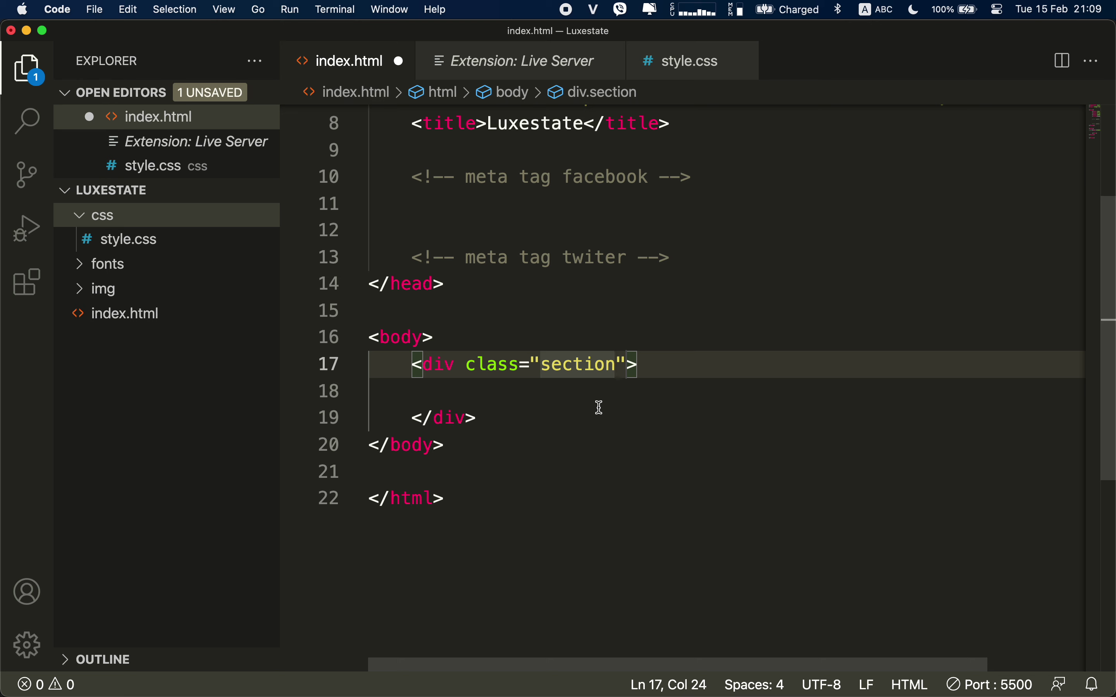
Step: Extend the class name with a statistics suffix while comparing against the mockup
{"action": "type", "text": "-"}
{"action": "key", "text": "Down"}
{"action": "key", "text": "Up"}
{"action": "key", "text": "super+Tab"}
{"action": "key", "text": "super+Tab"}
{"action": "type", "text": "sta"}
{"action": "key", "text": "super+Tab"}
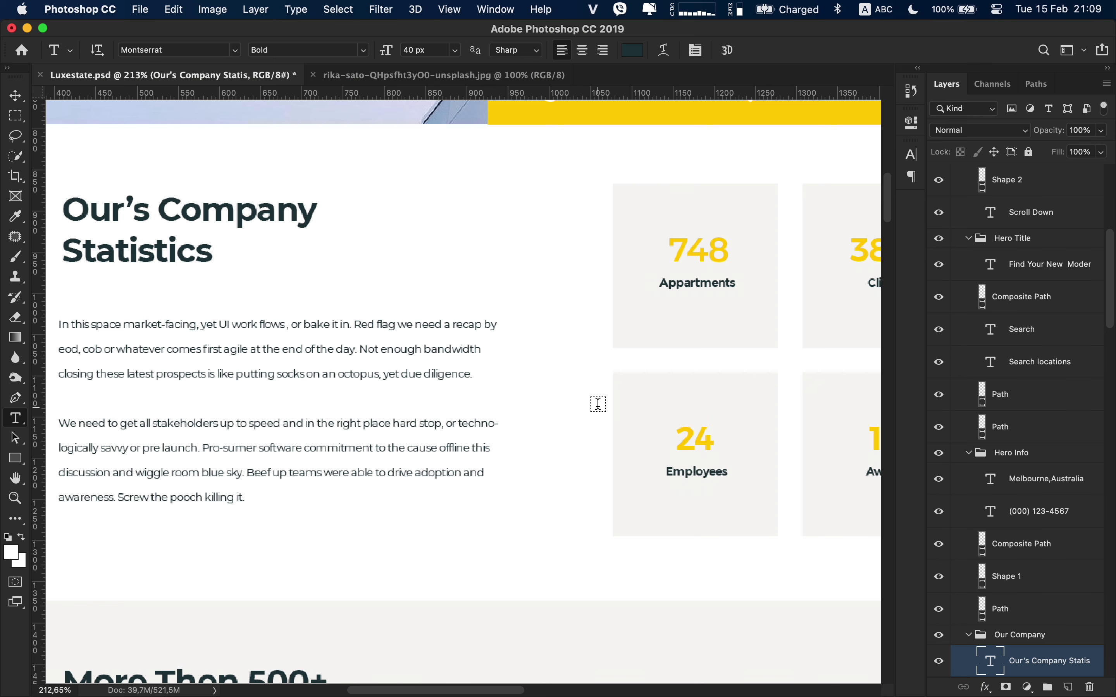
{"action": "key", "text": "super+Tab"}
{"action": "type", "text": "us"}
{"action": "key", "text": "BackSpace"}
{"action": "key", "text": "BackSpace"}
{"action": "type", "text": "os"}
{"action": "key", "text": "BackSpace"}
{"action": "key", "text": "BackSpace"}
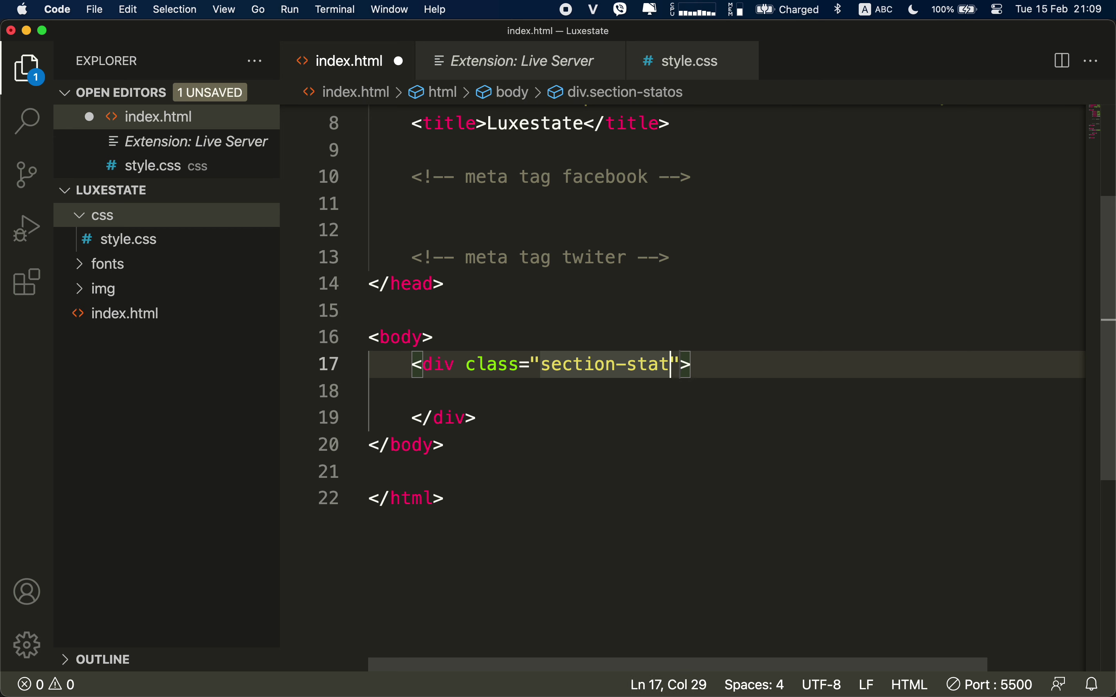
{"action": "type", "text": "is"}
Step: Indent the empty line and shorten the class name to 'scstatis'
{"action": "left_click", "coordinate": [608, 364]}
{"action": "left_click", "coordinate": [595, 390]}
{"action": "key", "text": "Tab"}
{"action": "key", "text": "Tab"}
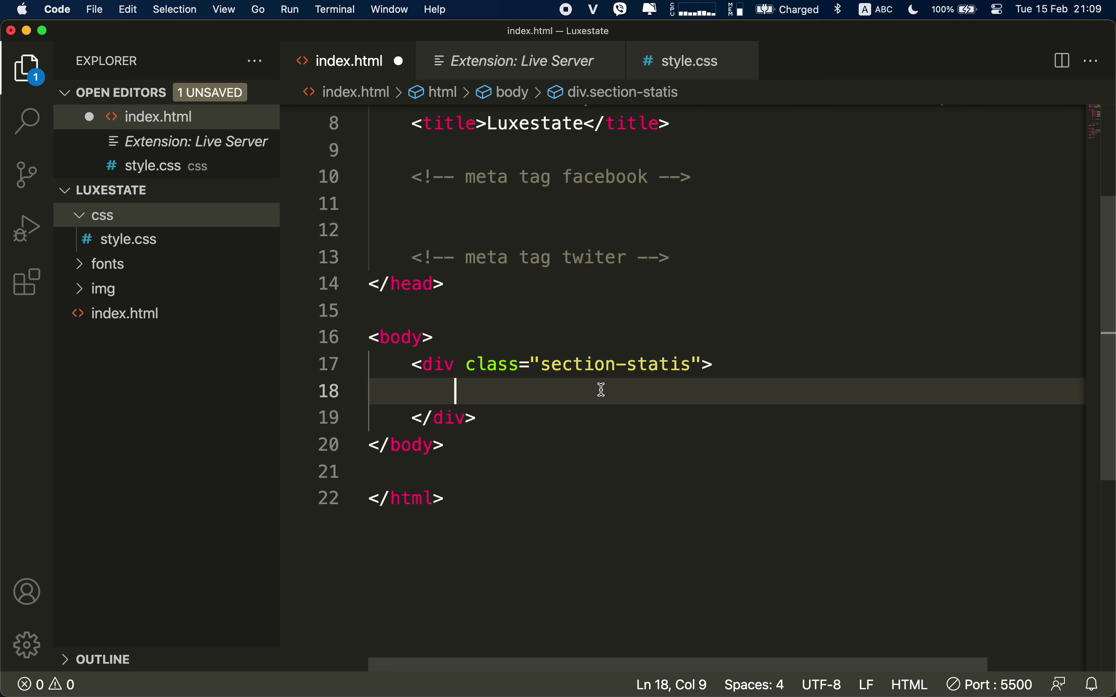
{"action": "double_click", "coordinate": [580, 364]}
{"action": "key", "text": "Right"}
{"action": "key", "text": "Right"}
{"action": "key", "text": "BackSpace"}
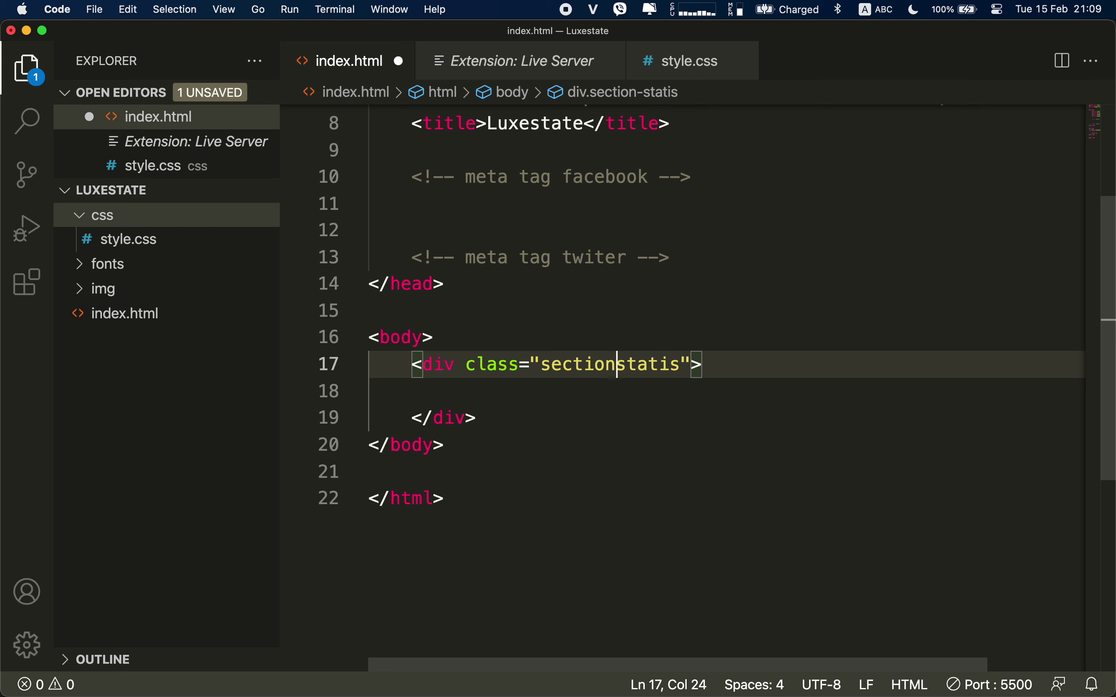
{"action": "key", "text": "BackSpace"}
{"action": "key", "text": "BackSpace"}
{"action": "key", "text": "BackSpace"}
{"action": "key", "text": "BackSpace"}
{"action": "key", "text": "BackSpace"}
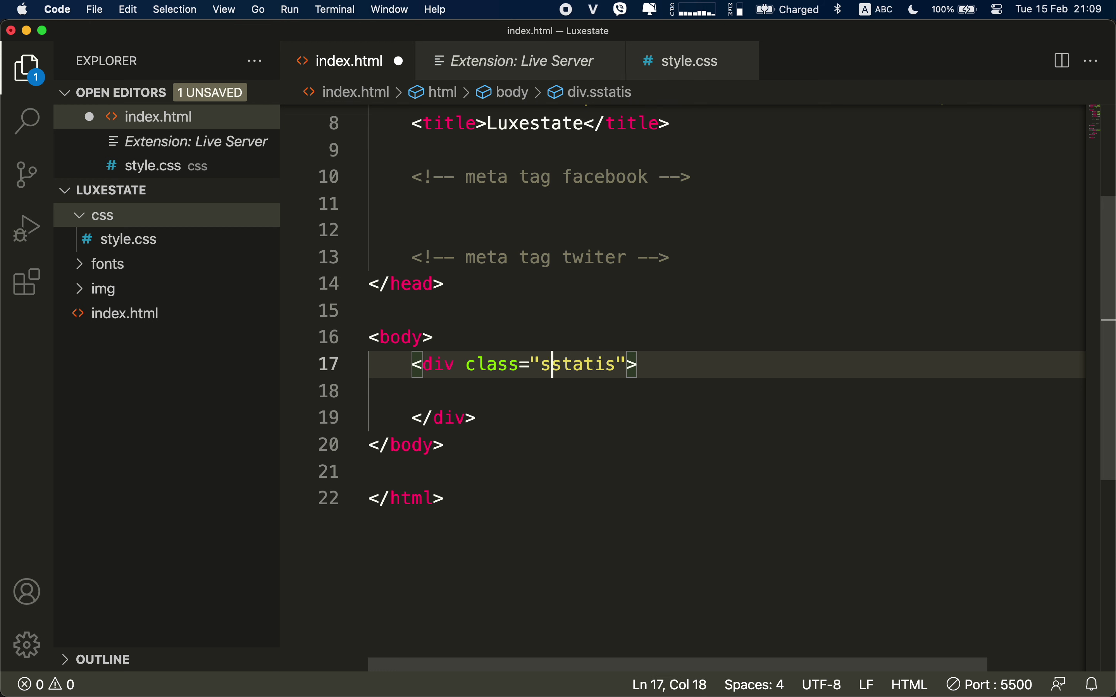
{"action": "type", "text": "c"}
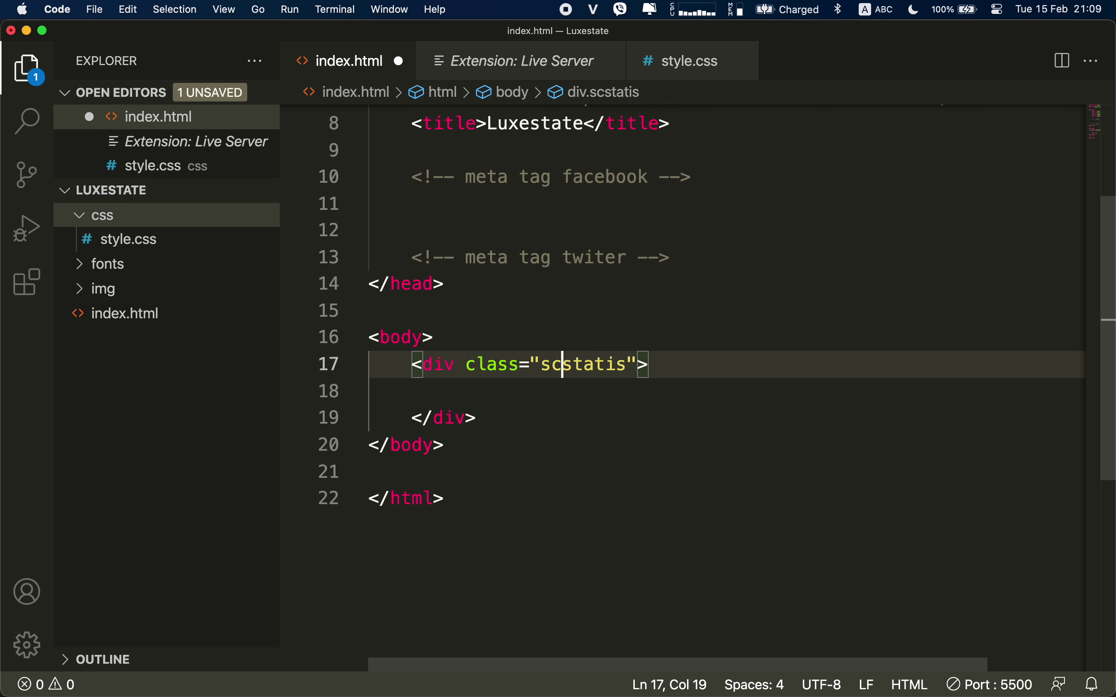
Step: Add a .container div holding two empty inner divs
{"action": "left_click", "coordinate": [555, 393]}
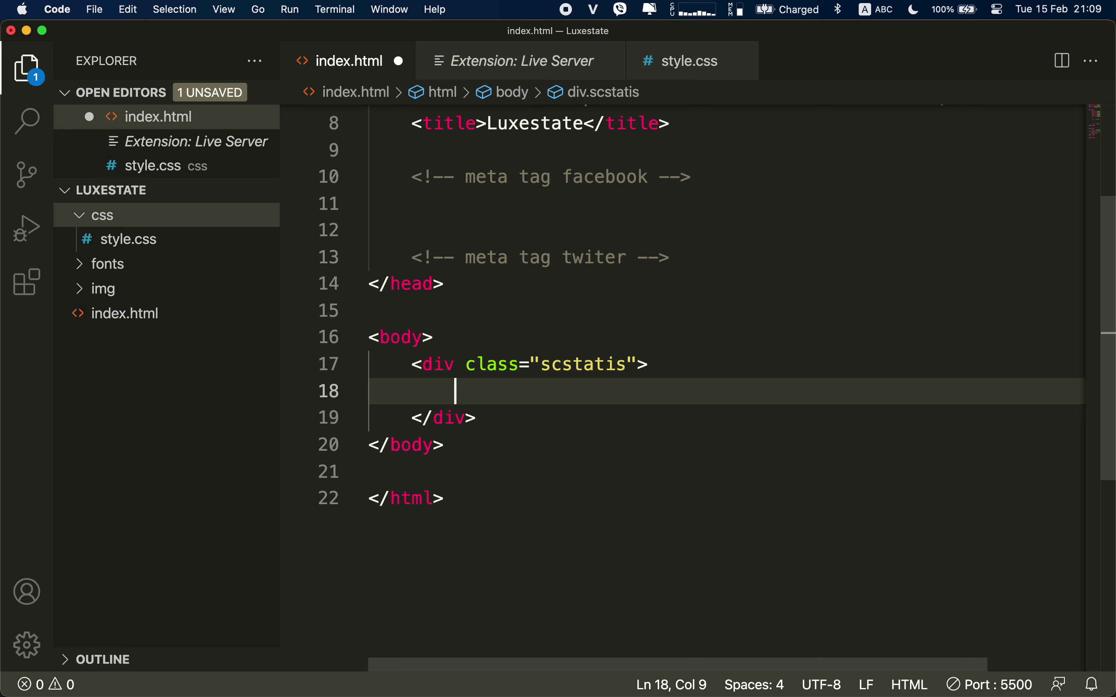
{"action": "type", "text": ".container"}
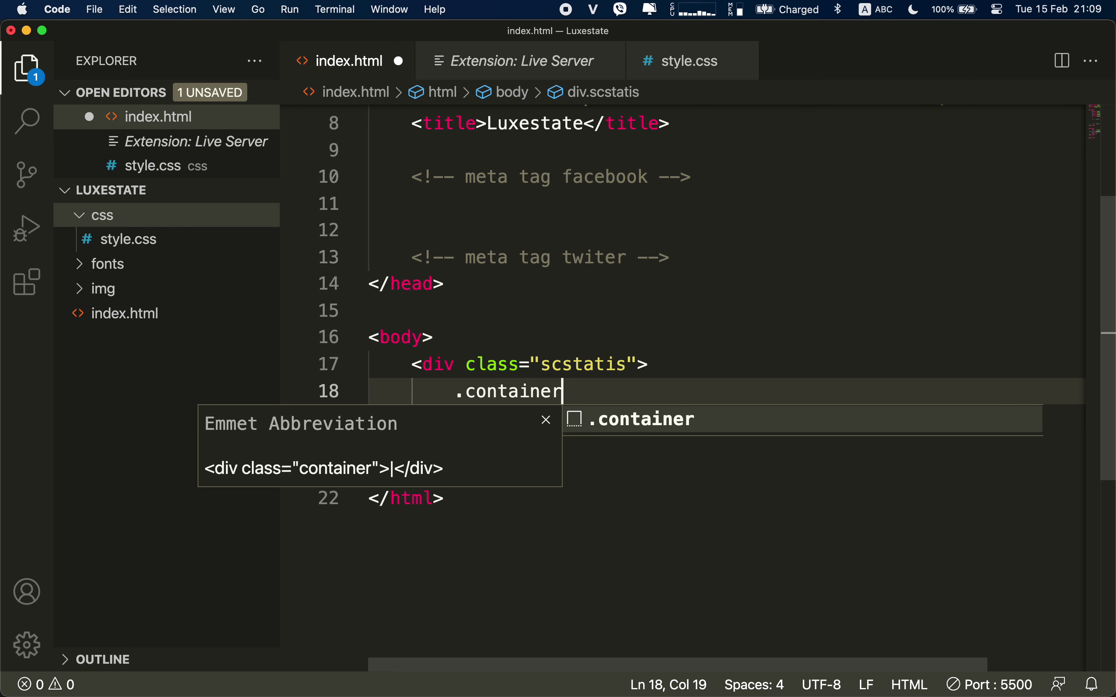
{"action": "key", "text": "Tab"}
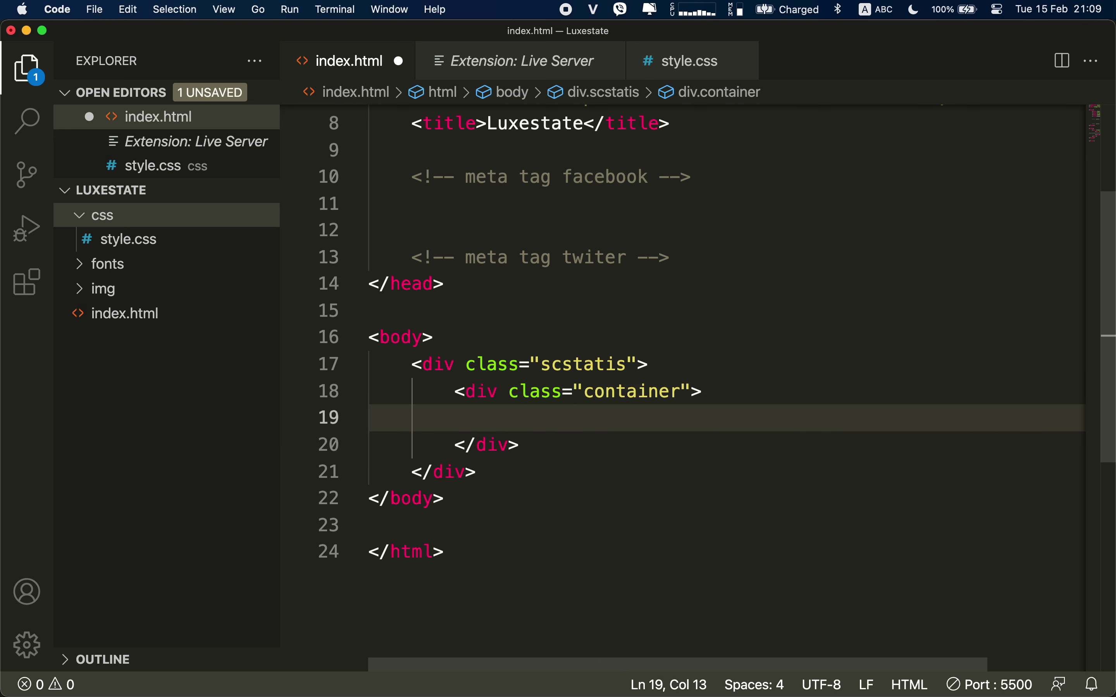
{"action": "type", "text": "div"}
{"action": "key", "text": "Tab"}
{"action": "key", "text": "Return"}
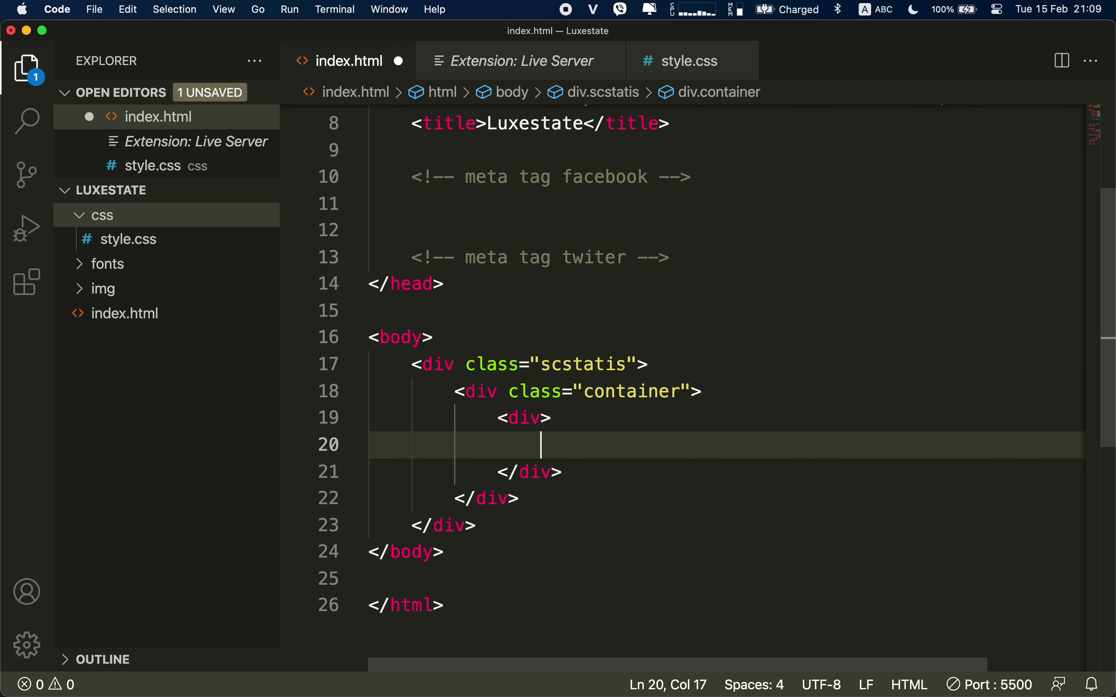
{"action": "left_click", "coordinate": [592, 470]}
{"action": "key", "text": "Return"}
{"action": "type", "text": "div"}
{"action": "key", "text": "Tab"}
{"action": "key", "text": "Return"}
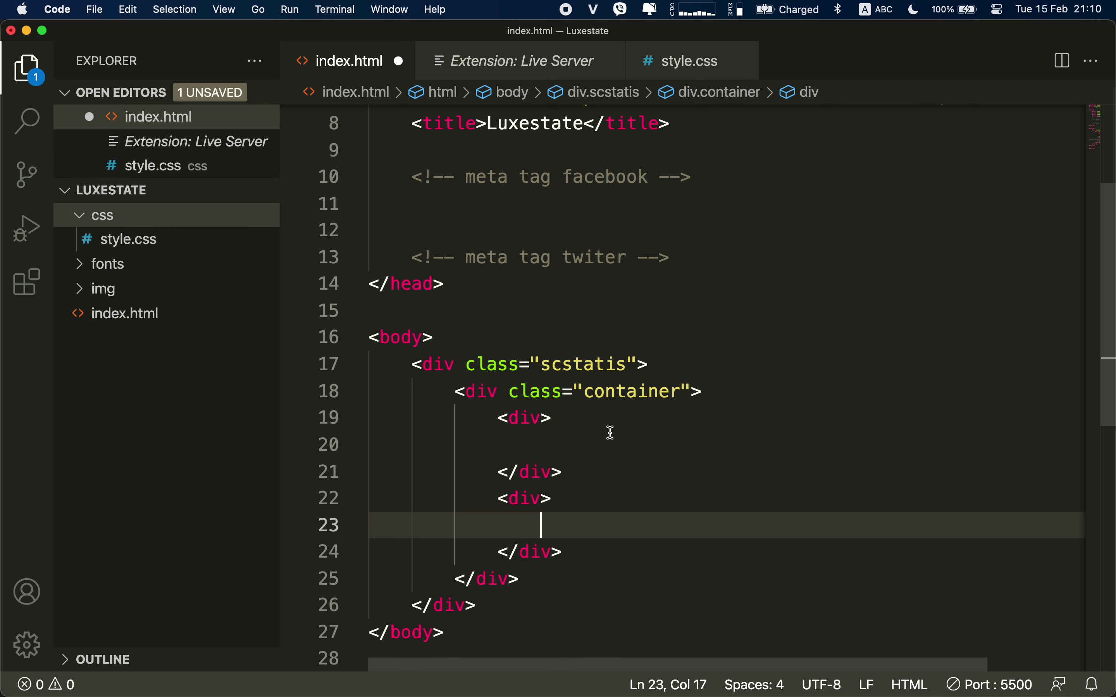
Step: Give the two inner divs the classes 'left' and 'right'
{"action": "left_click", "coordinate": [592, 443]}
{"action": "left_click", "coordinate": [544, 420]}
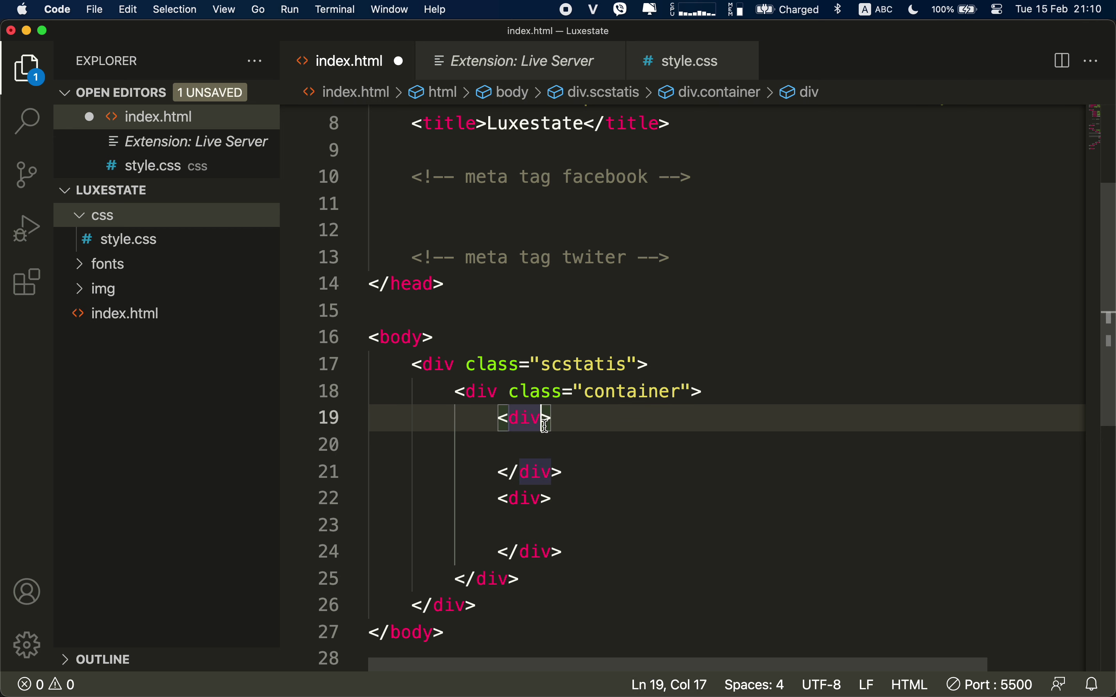
{"action": "type", "text": "c"}
{"action": "key", "text": "Return"}
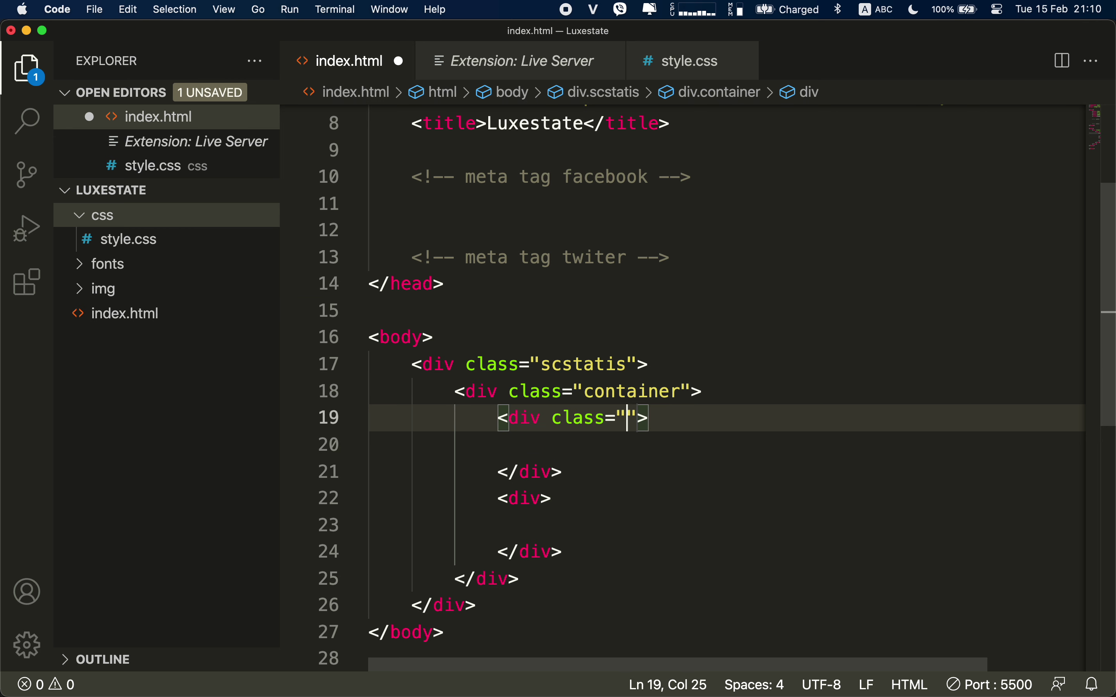
{"action": "type", "text": "left"}
{"action": "left_click", "coordinate": [539, 500]}
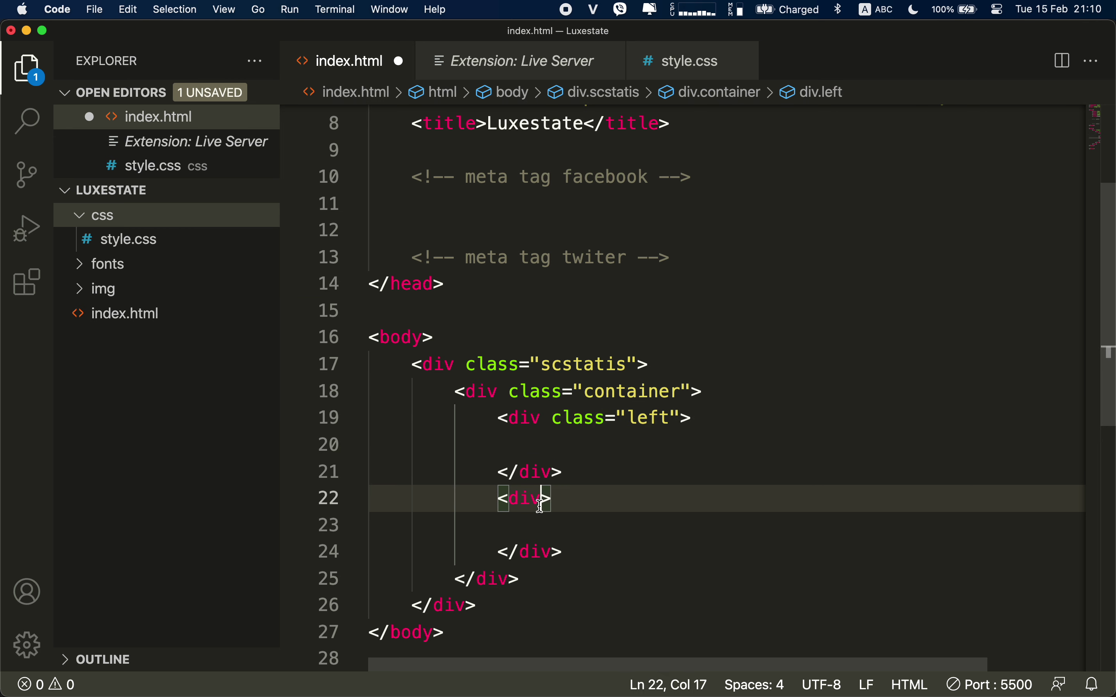
{"action": "type", "text": "clas"}
{"action": "key", "text": "Return"}
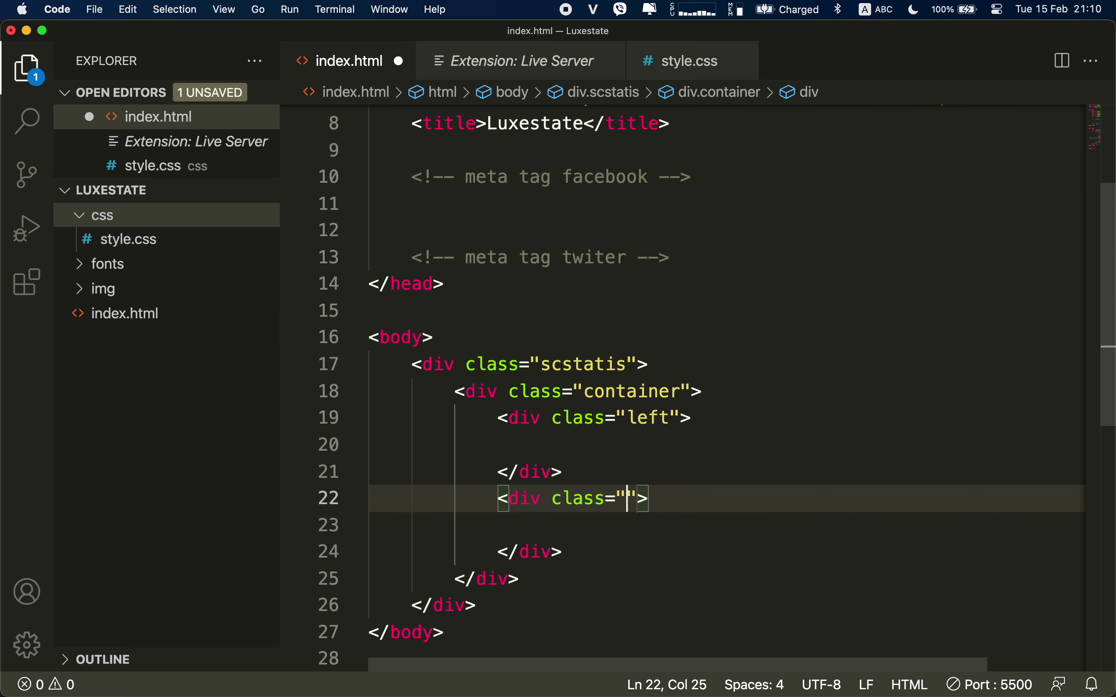
{"action": "type", "text": "right"}
Step: Add an empty h2 inside the left div after checking the mockup
{"action": "left_click", "coordinate": [561, 436]}
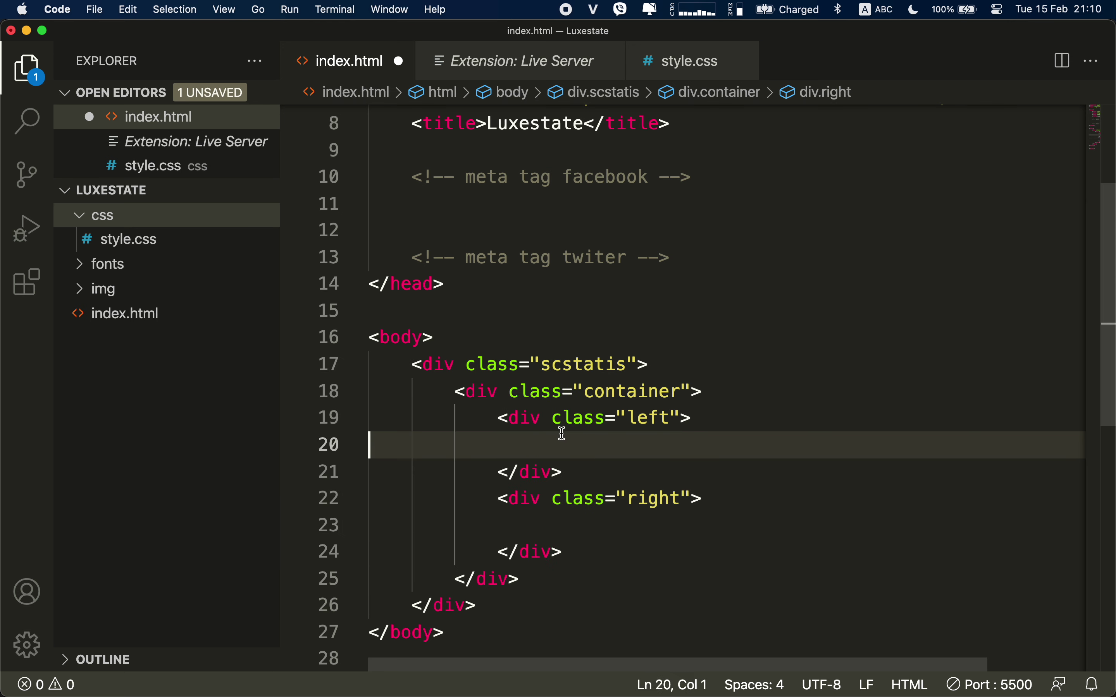
{"action": "key", "text": "super+Tab"}
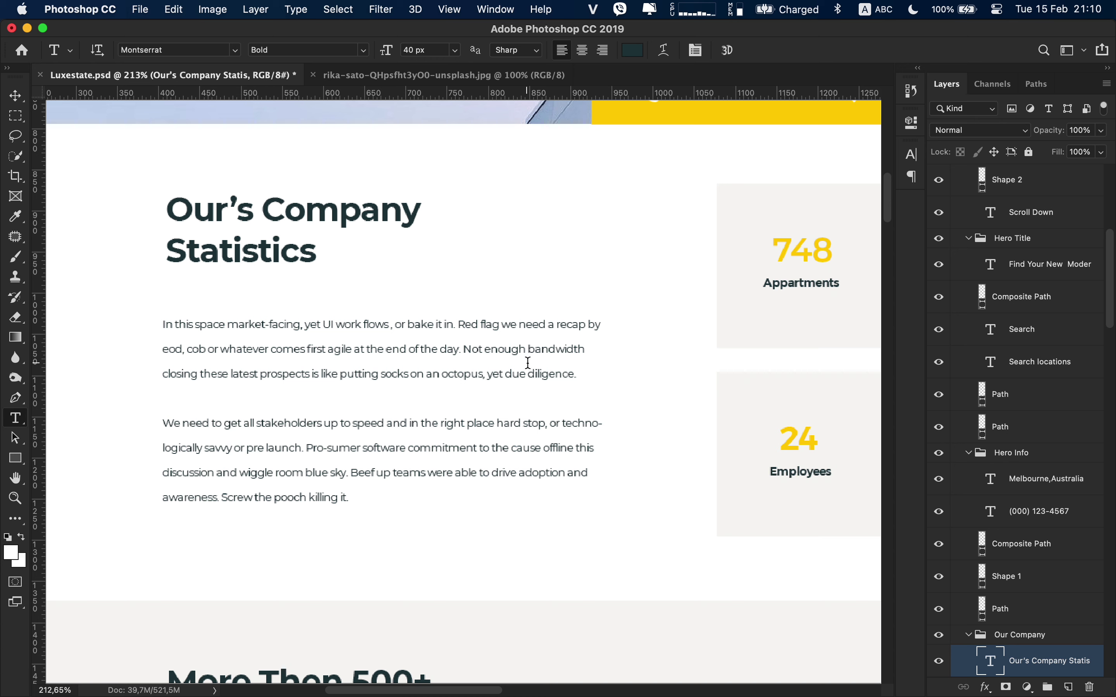
{"action": "key", "text": "super+Tab"}
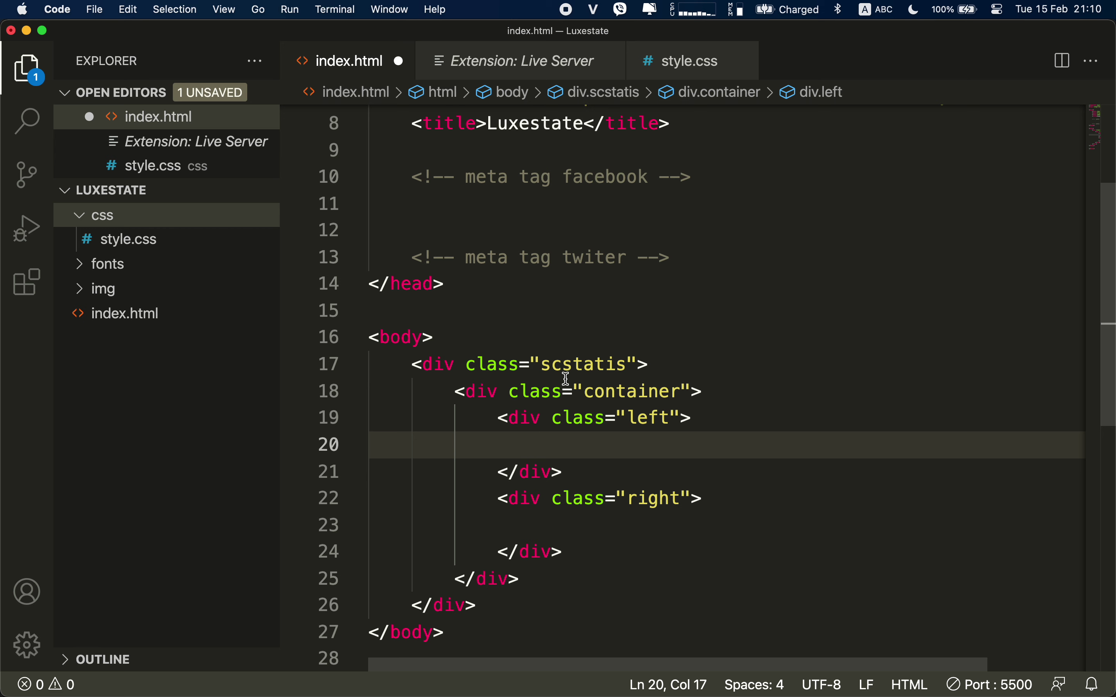
{"action": "type", "text": "h3"}
{"action": "key", "text": "BackSpace"}
{"action": "type", "text": "2"}
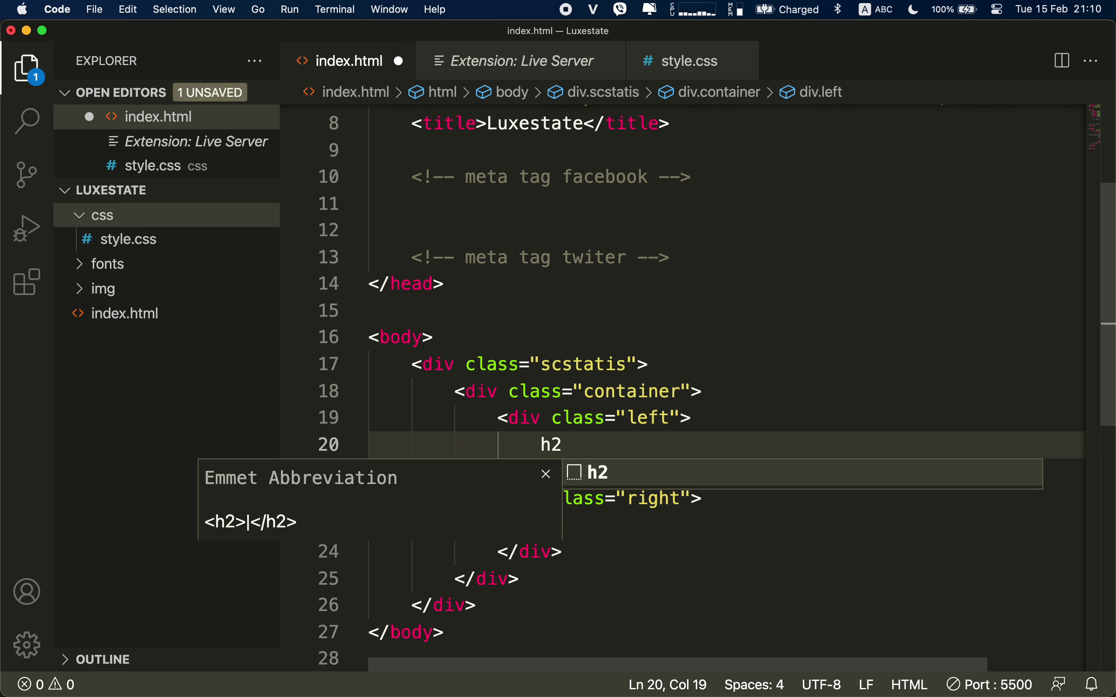
{"action": "key", "text": "Tab"}
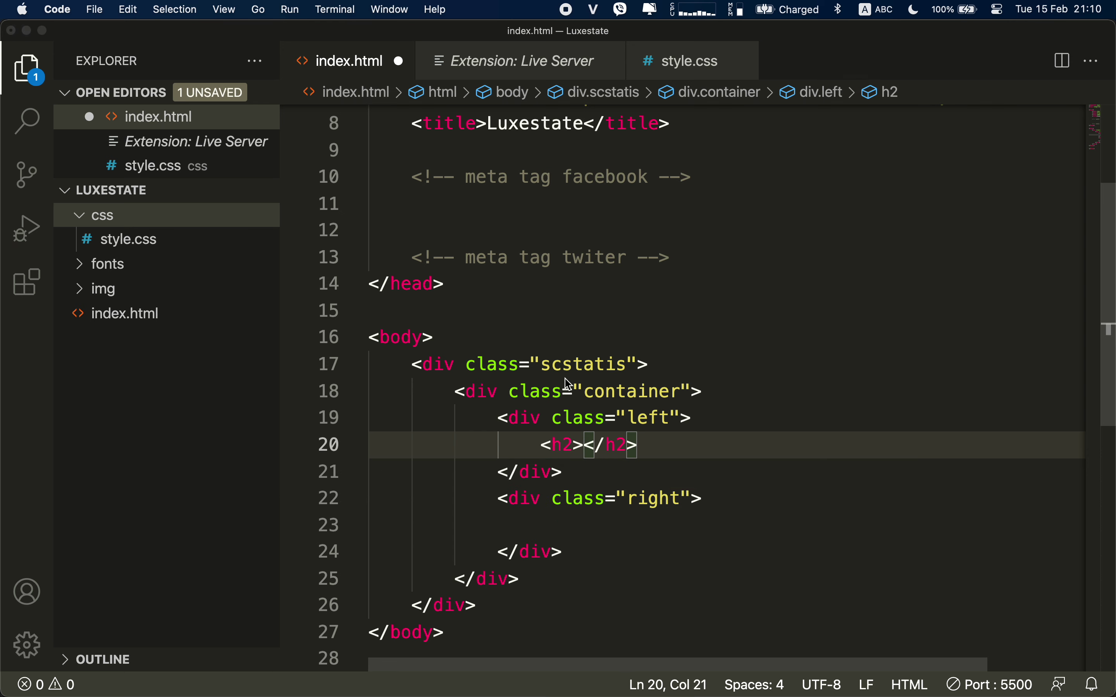
{"action": "key", "text": "super+Tab"}
Step: Copy the mockup heading 'Our's Company Statistics' into the h2 on one line
{"action": "left_click", "coordinate": [269, 232]}
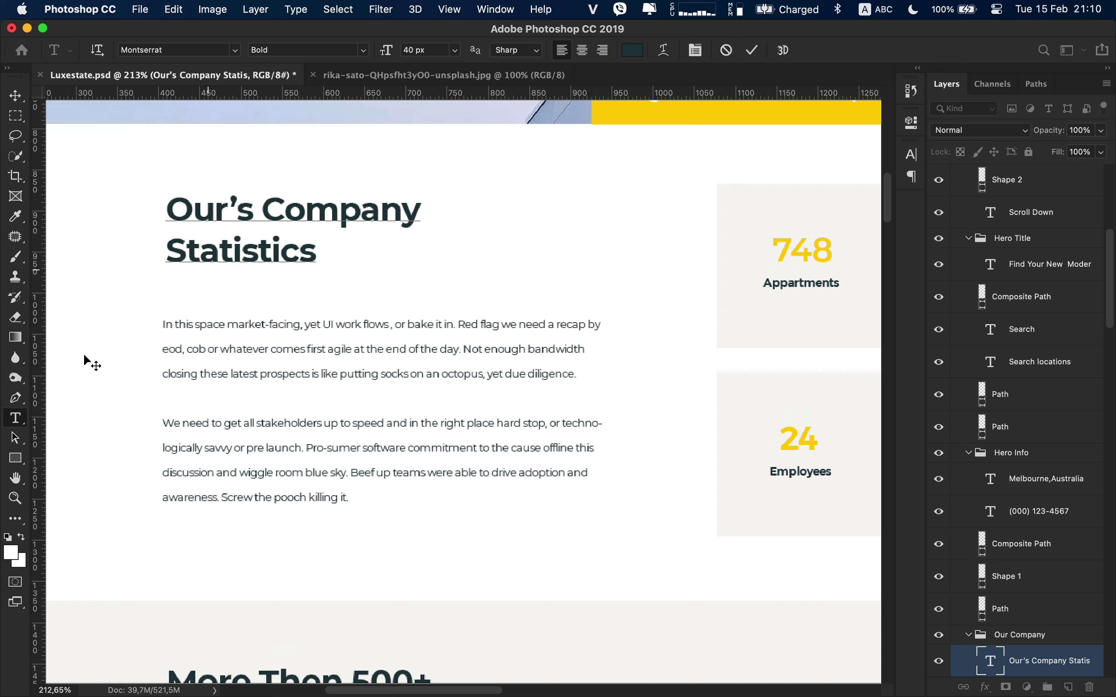
{"action": "right_click", "coordinate": [15, 418]}
{"action": "left_click", "coordinate": [61, 418]}
{"action": "left_click", "coordinate": [262, 208]}
{"action": "key", "text": "super+a"}
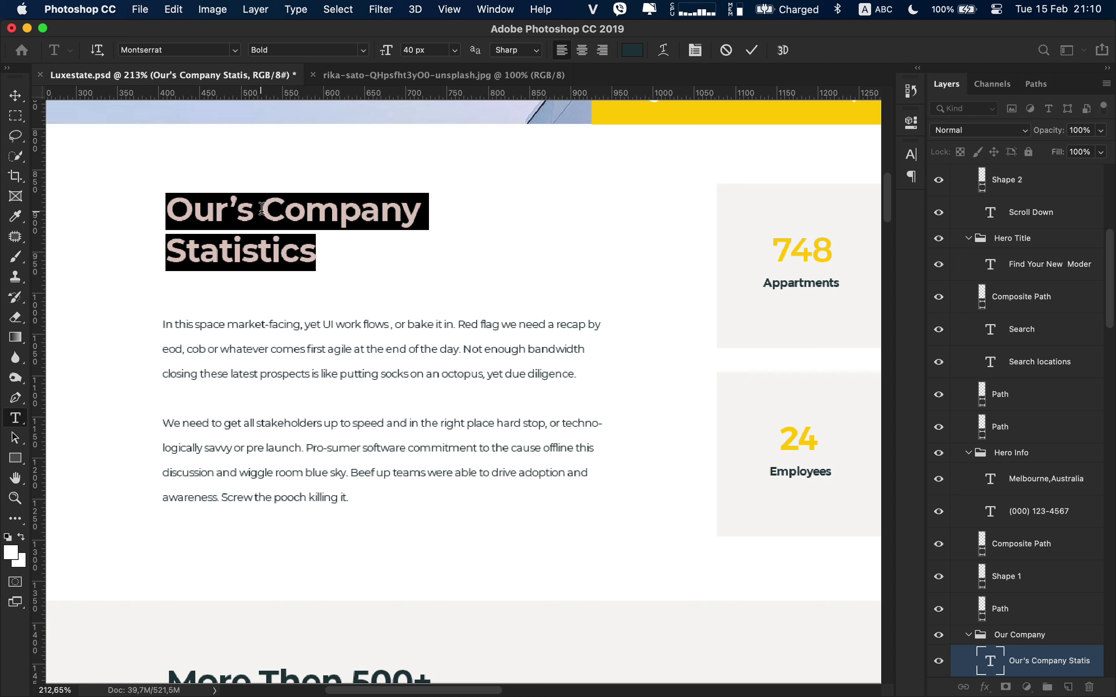
{"action": "key", "text": "super+c"}
{"action": "key", "text": "super+Tab"}
{"action": "key", "text": "super+v"}
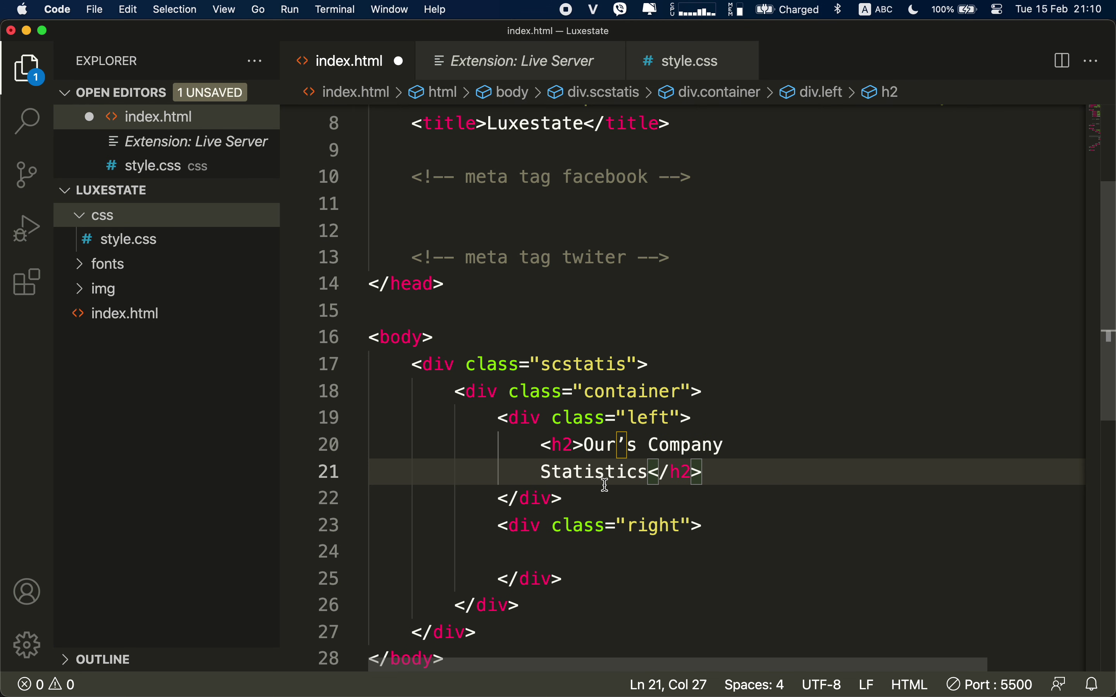
{"action": "left_click_drag", "start_coordinate": [546, 461], "coordinate": [727, 448]}
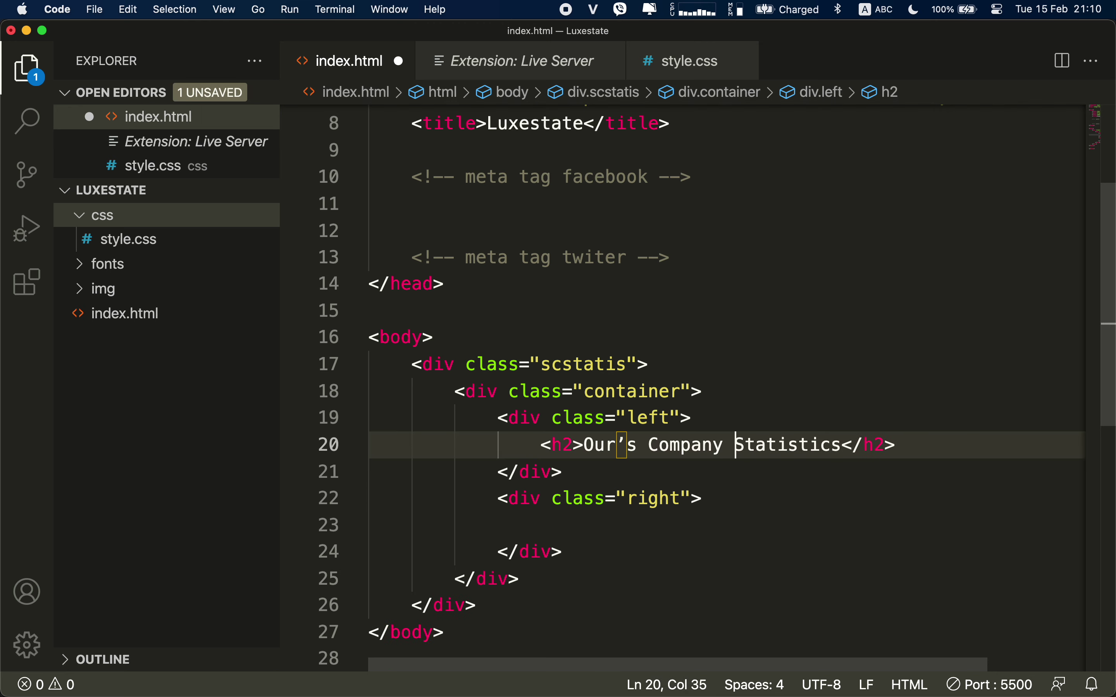
Step: Select and copy the statistics paragraph text from the mockup
{"action": "key", "text": "super+Tab"}
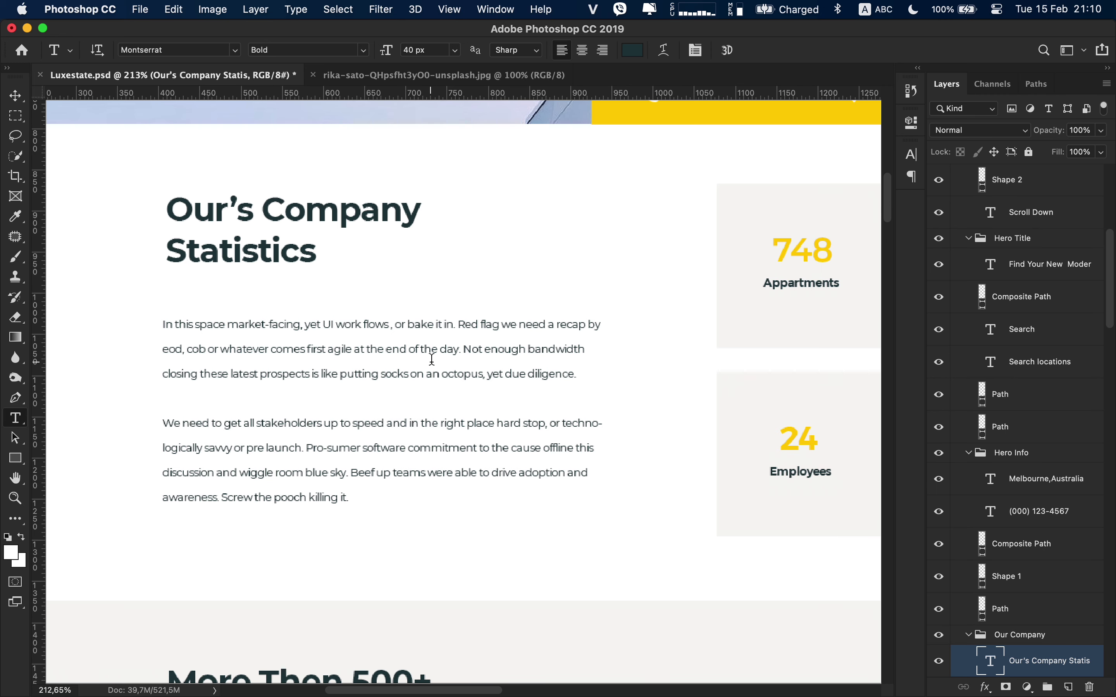
{"action": "right_click", "coordinate": [15, 418]}
{"action": "left_click", "coordinate": [74, 430]}
{"action": "right_click", "coordinate": [17, 419]}
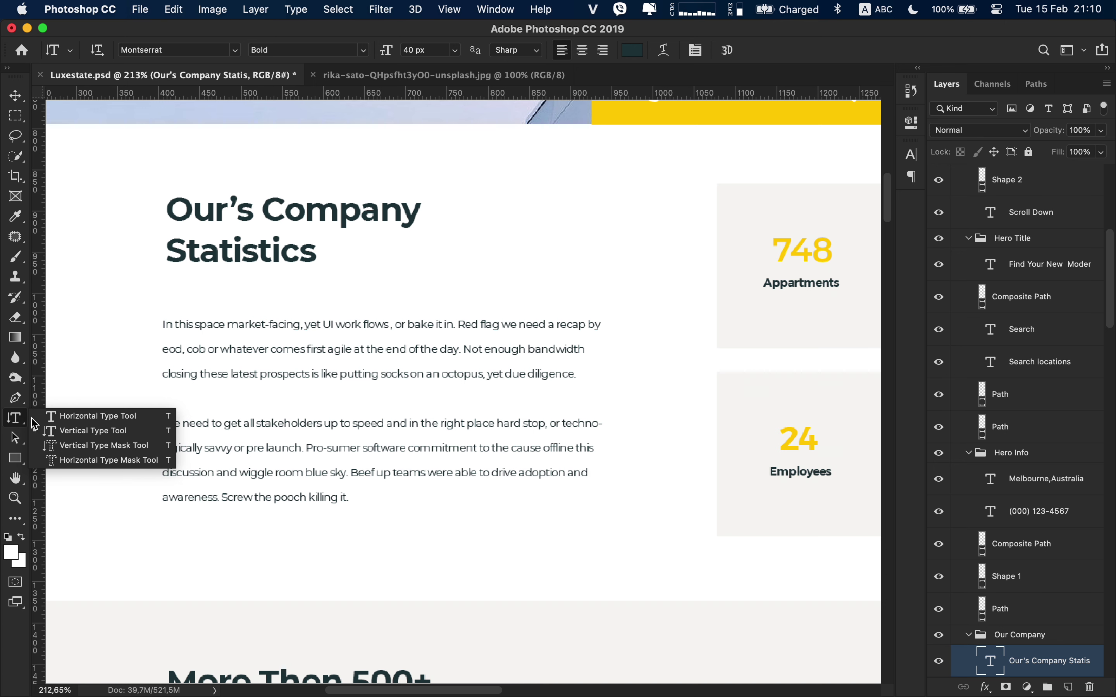
{"action": "left_click", "coordinate": [74, 411]}
{"action": "left_click", "coordinate": [242, 326]}
{"action": "key", "text": "ctrl+a"}
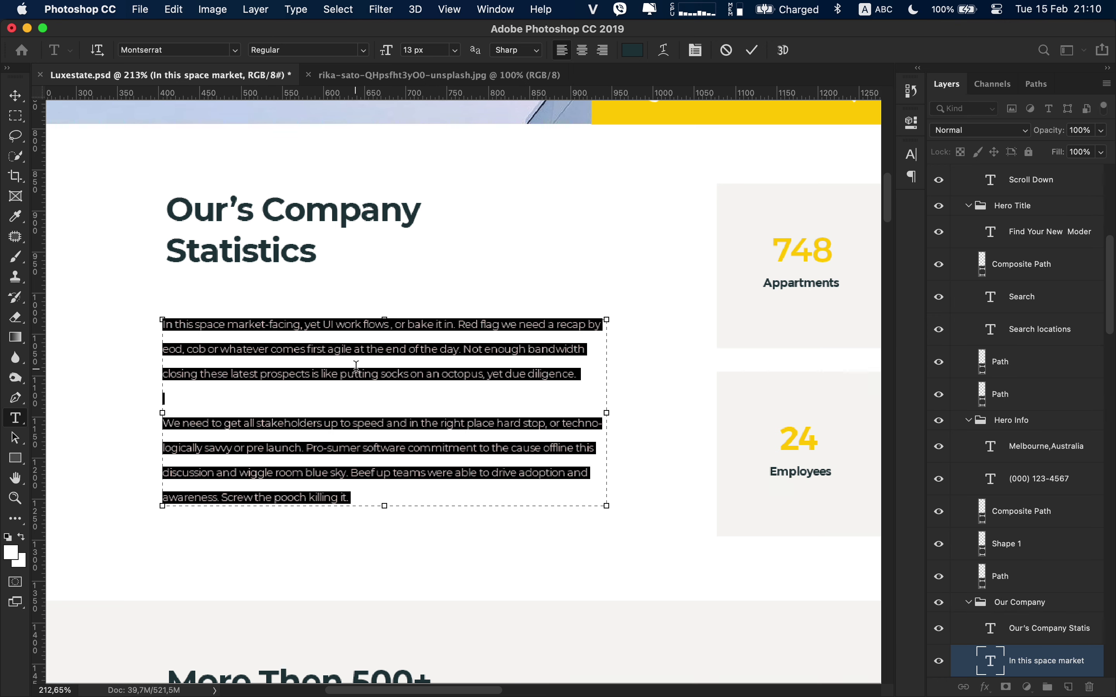
{"action": "key", "text": "super+Tab"}
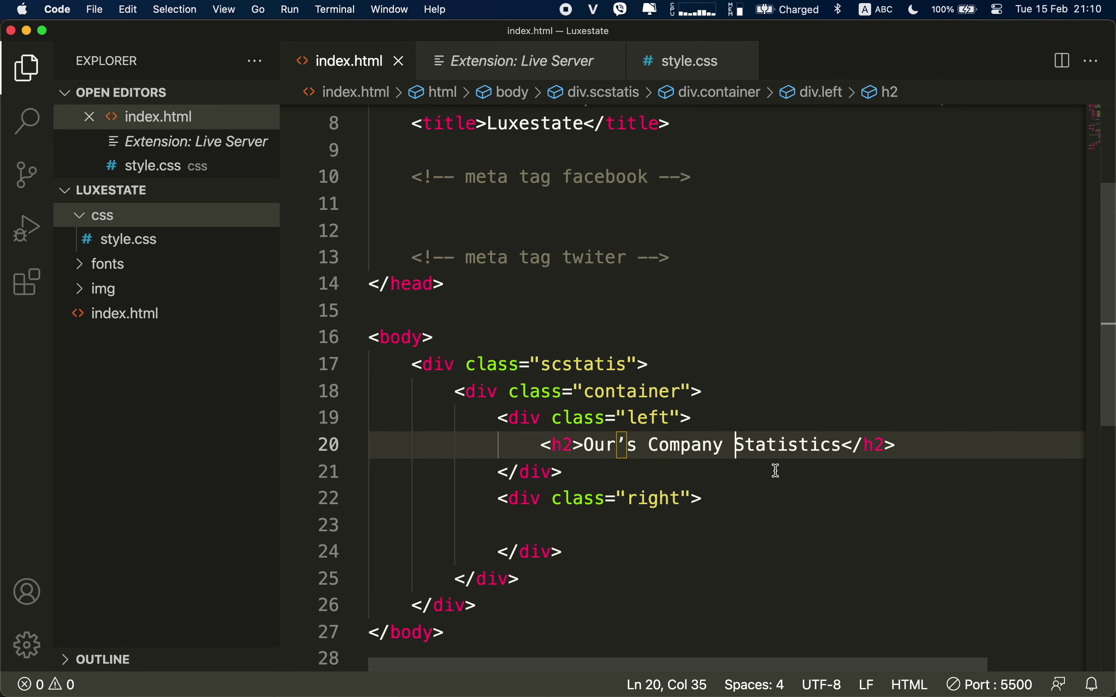
Step: Add a div with class 'text' below the heading
{"action": "left_click", "coordinate": [902, 459]}
{"action": "left_click", "coordinate": [901, 457]}
{"action": "key", "text": "Return"}
{"action": "type", "text": "div"}
{"action": "key", "text": "Tab"}
{"action": "key", "text": "Return"}
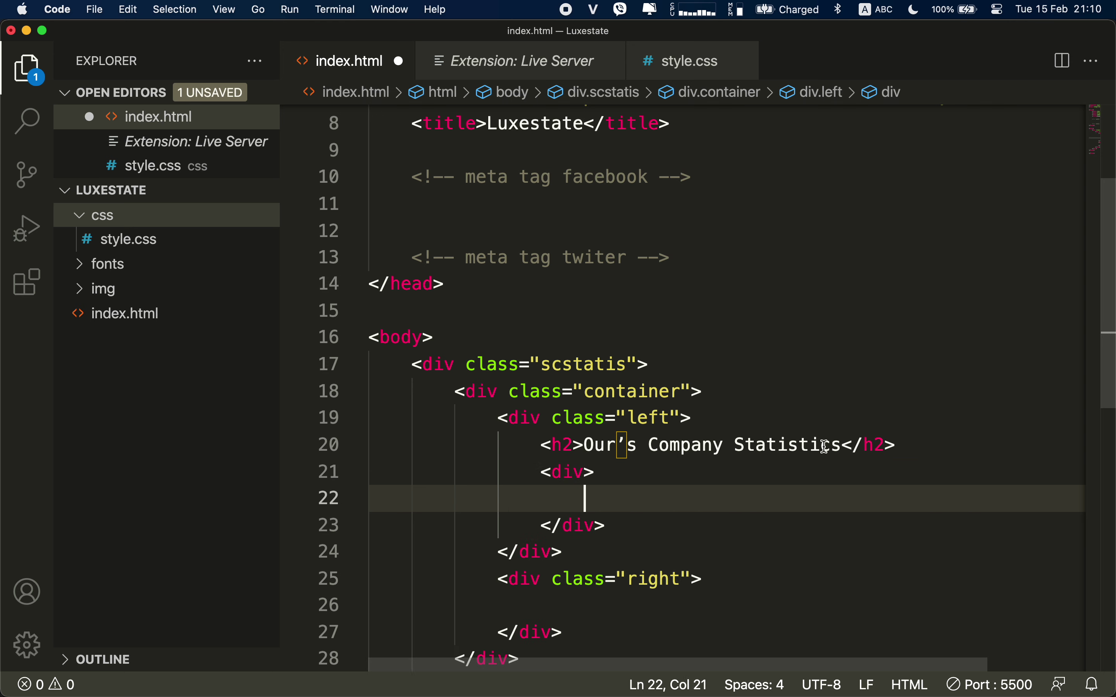
{"action": "key", "text": "Up"}
{"action": "type", "text": "vcla"}
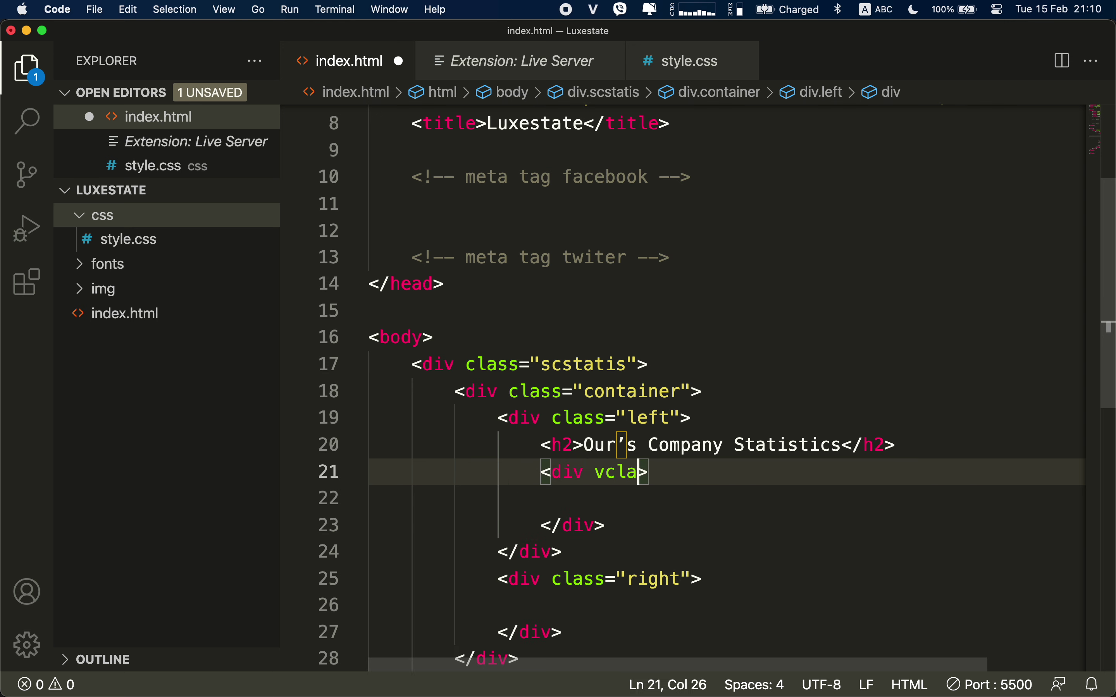
{"action": "key", "text": "BackSpace"}
{"action": "key", "text": "BackSpace"}
{"action": "key", "text": "BackSpace"}
{"action": "type", "text": "ckas"}
{"action": "key", "text": "BackSpace"}
{"action": "key", "text": "BackSpace"}
{"action": "key", "text": "BackSpace"}
{"action": "type", "text": "l"}
{"action": "key", "text": "Return"}
{"action": "type", "text": "t"}
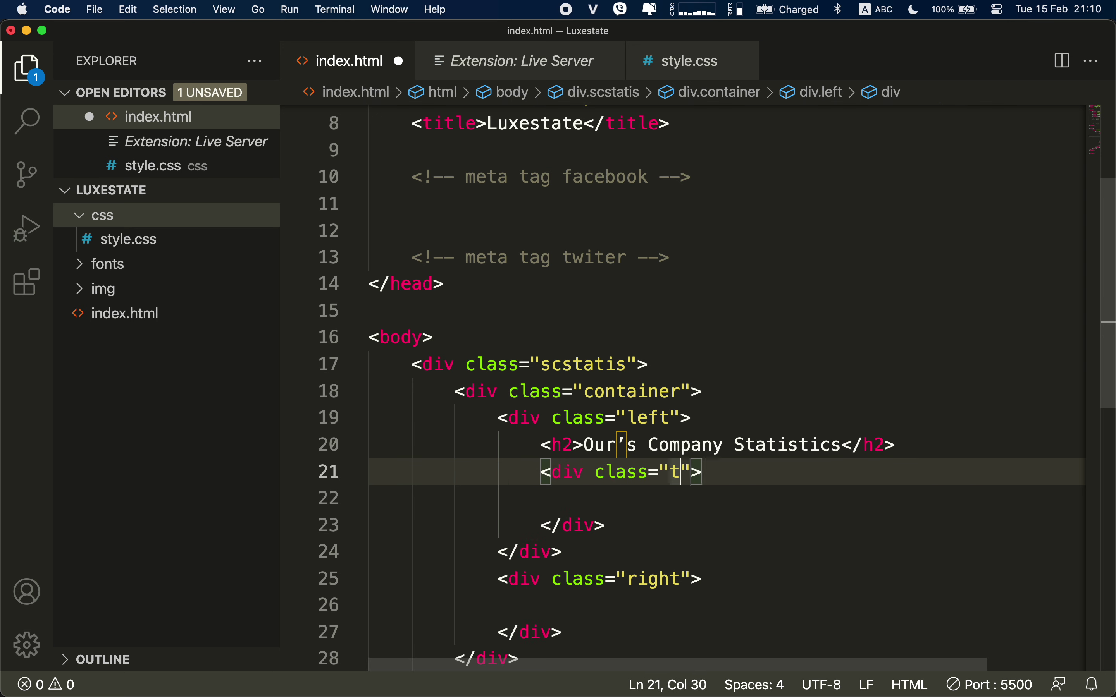
{"action": "type", "text": "ext"}
Step: Give the h2 class 'title' and paste the paragraph text into the text div
{"action": "left_click", "coordinate": [572, 445]}
{"action": "type", "text": "cla"}
{"action": "key", "text": "Return"}
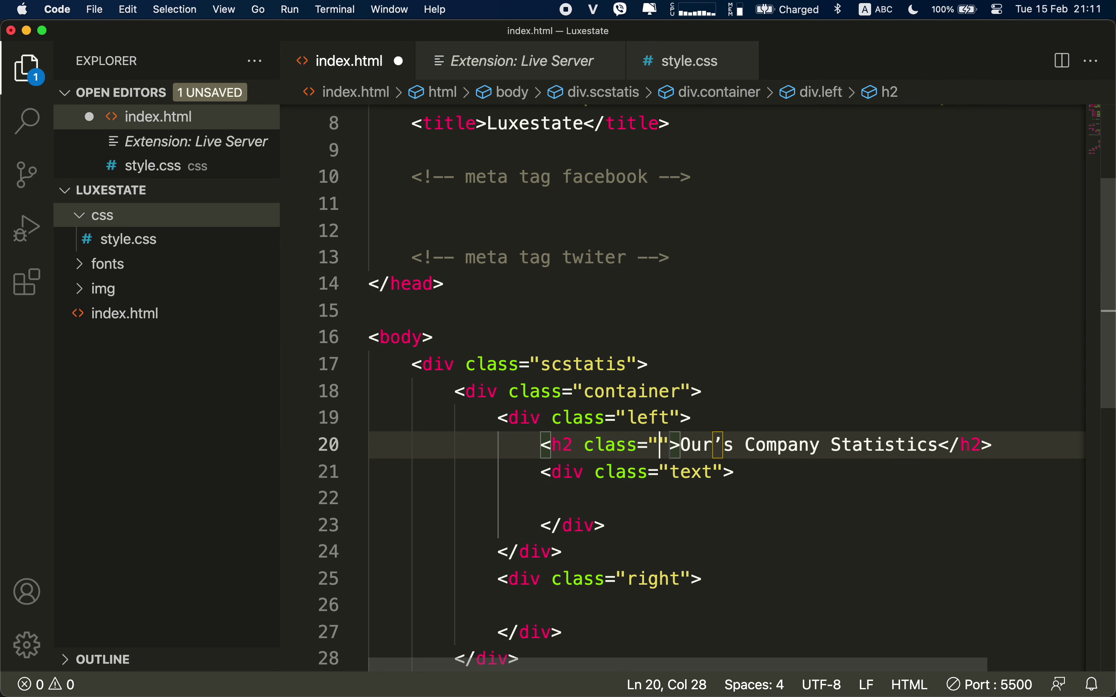
{"action": "type", "text": "title"}
{"action": "left_click", "coordinate": [747, 500]}
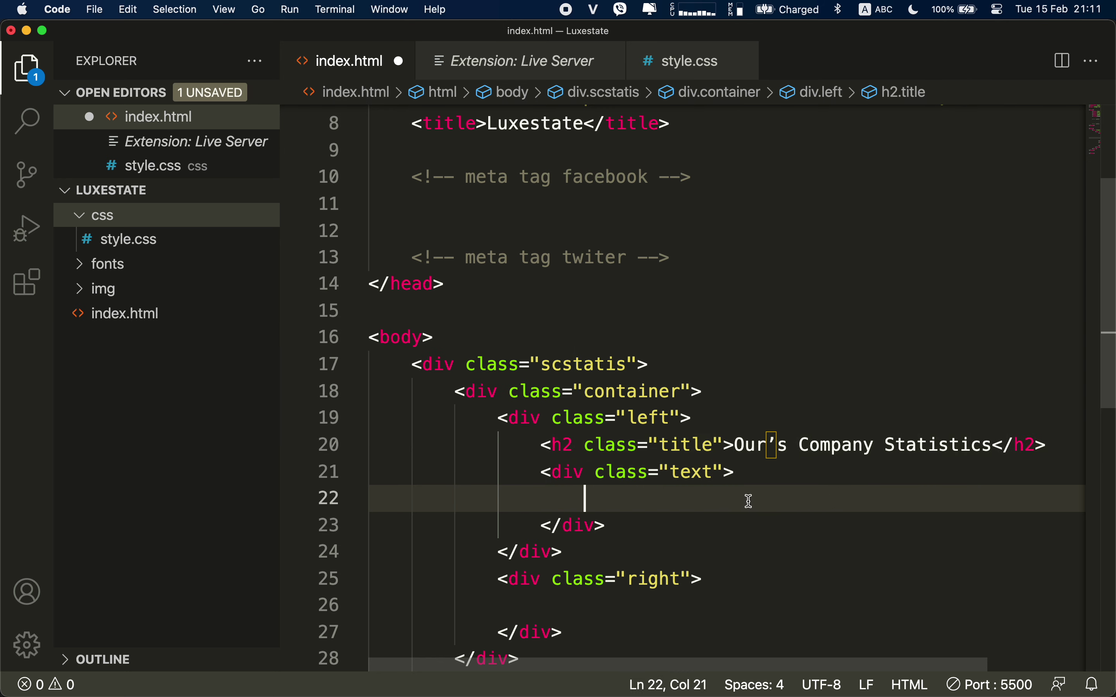
{"action": "key", "text": "super+v"}
Step: Insert a <br> at the end of the first statistics paragraph, checking it against the mockup
{"action": "scroll", "coordinate": [775, 480], "scroll_direction": "up", "scroll_amount": 5}
{"action": "left_click", "coordinate": [599, 486]}
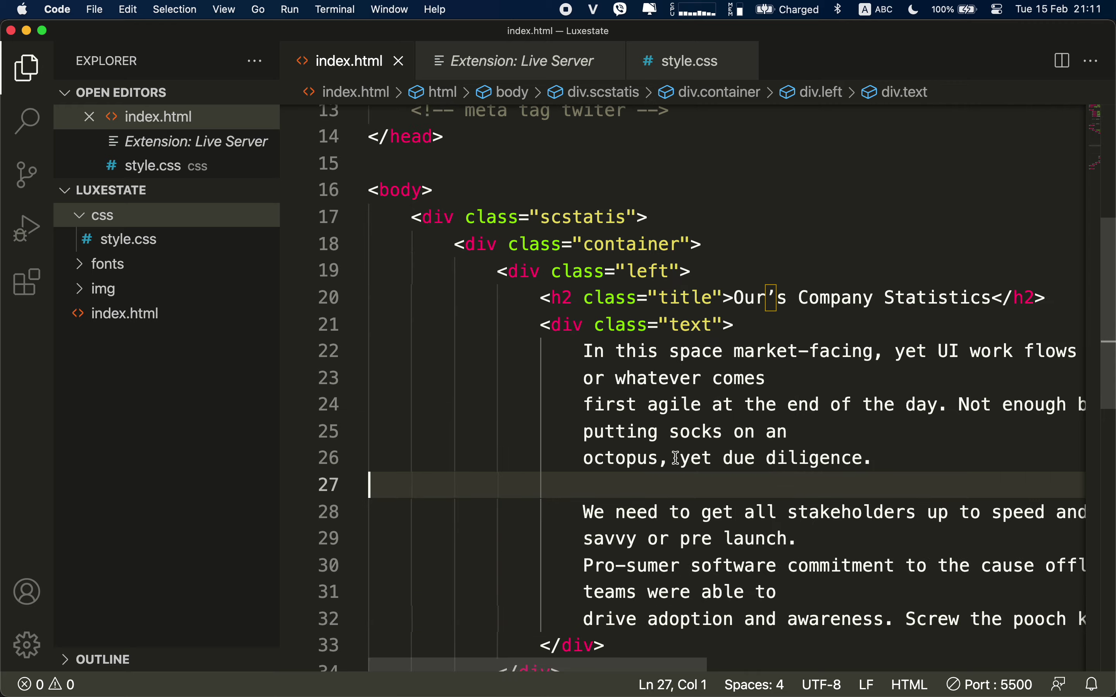
{"action": "key", "text": "super+Tab"}
{"action": "key", "text": "super+Tab"}
{"action": "left_click", "coordinate": [878, 458]}
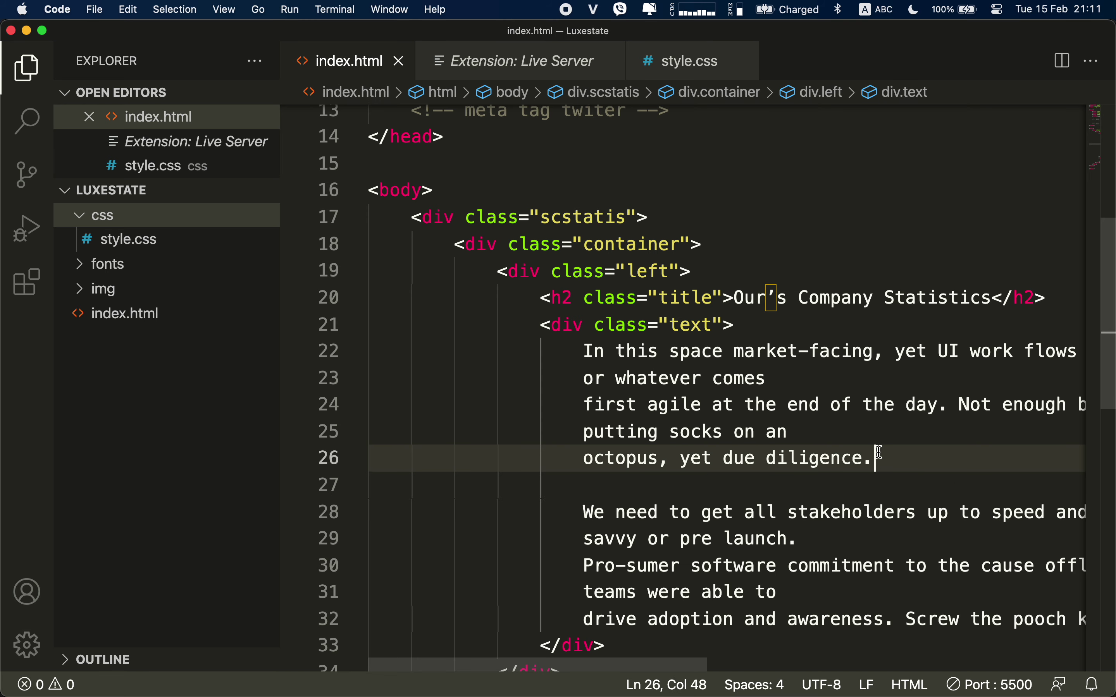
{"action": "type", "text": "<b>"}
{"action": "key", "text": "Escape"}
{"action": "type", "text": "r>"}
{"action": "key", "text": "shift+Right"}
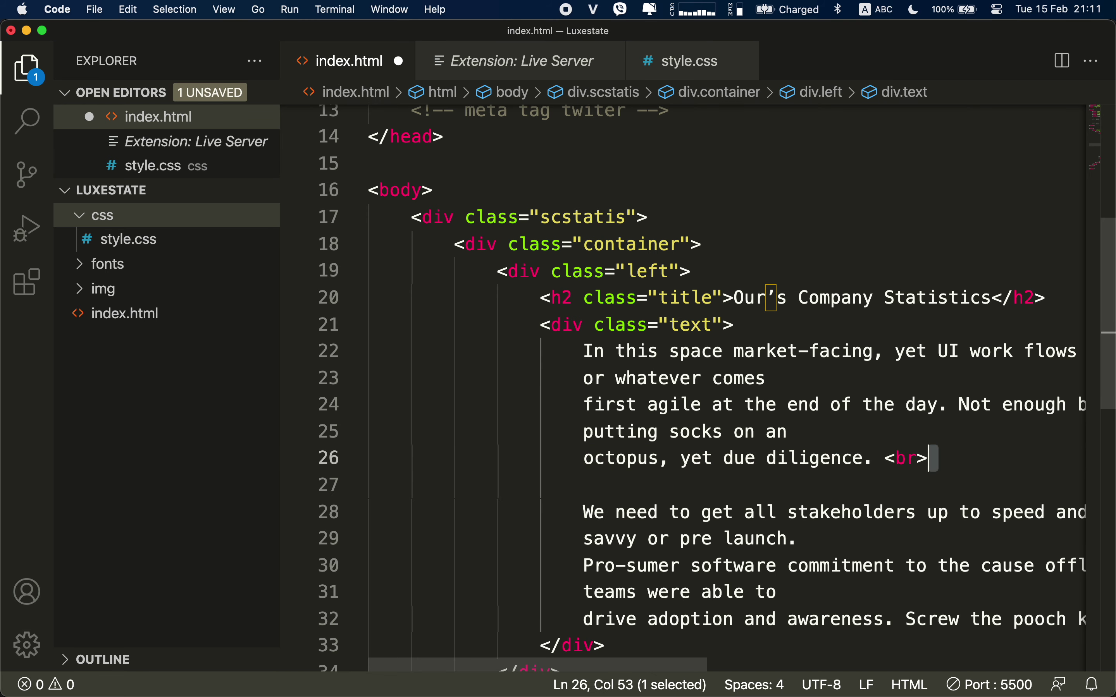
{"action": "key", "text": "super+Tab"}
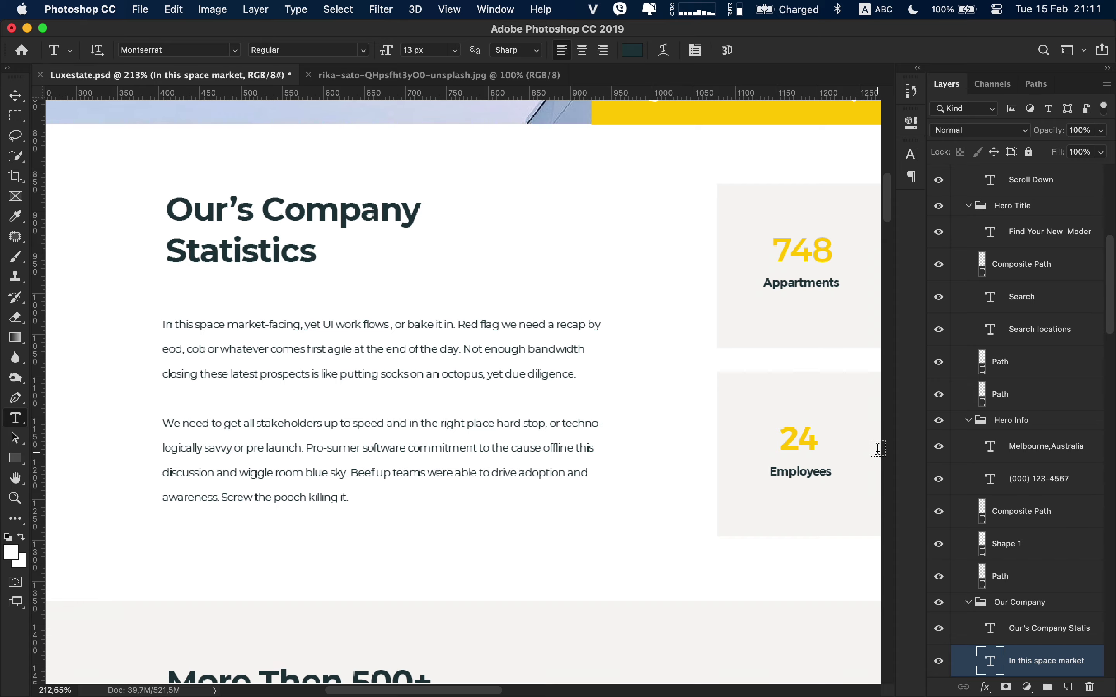
{"action": "key", "text": "super+Tab"}
Step: Toggle word wrap off and on again to review the pasted paragraph text
{"action": "left_click", "coordinate": [939, 458]}
{"action": "key", "text": "alt+z"}
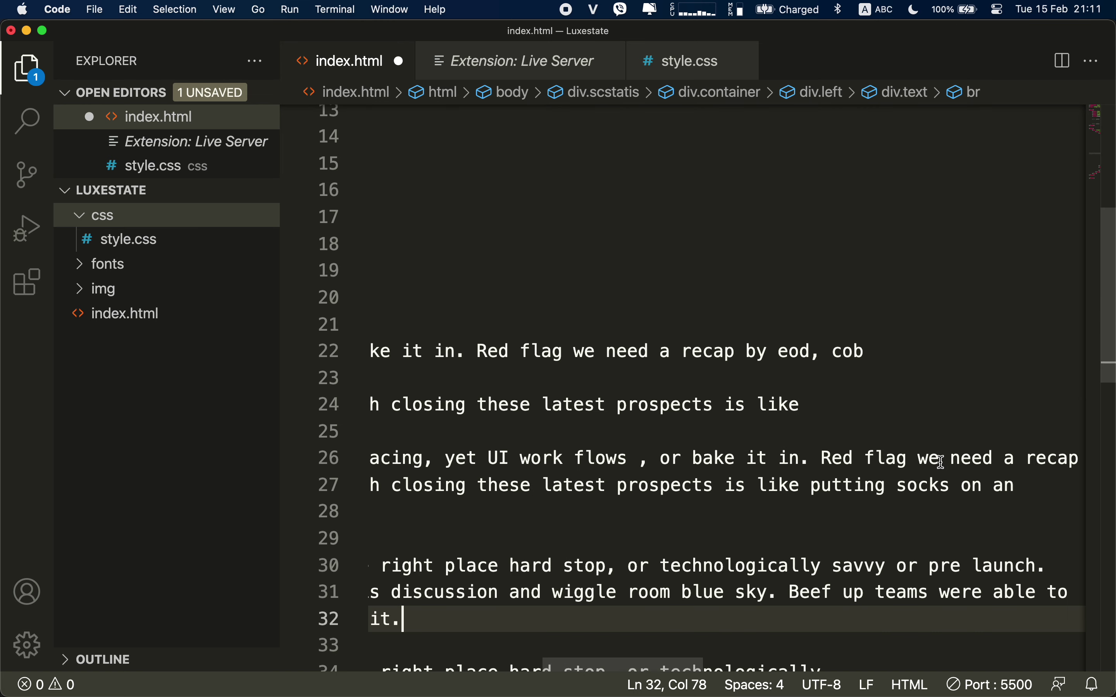
{"action": "key", "text": "alt+z"}
{"action": "scroll", "coordinate": [868, 468], "scroll_direction": "down", "scroll_amount": 2}
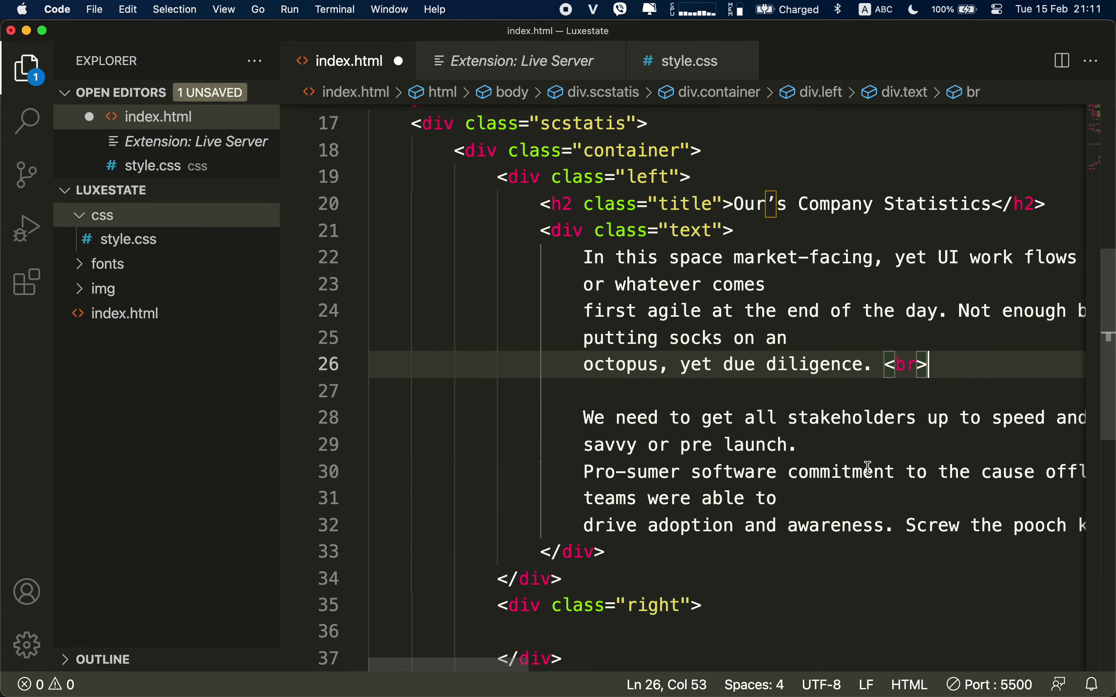
{"action": "left_click_drag", "start_coordinate": [503, 255], "coordinate": [919, 521]}
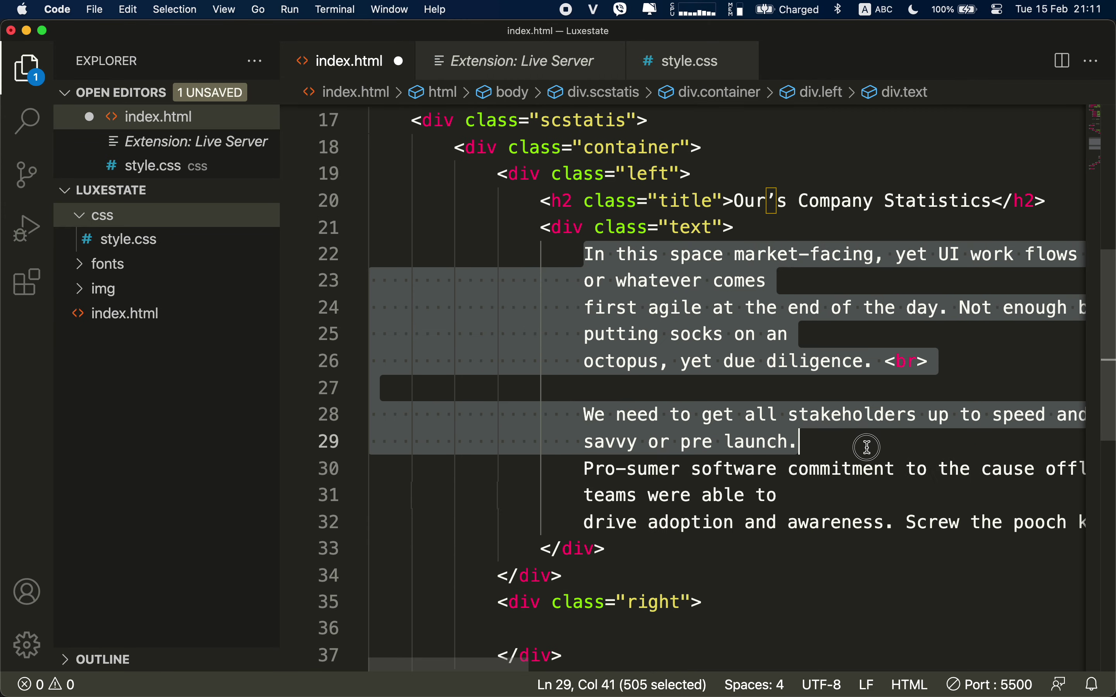
{"action": "left_click", "coordinate": [833, 361]}
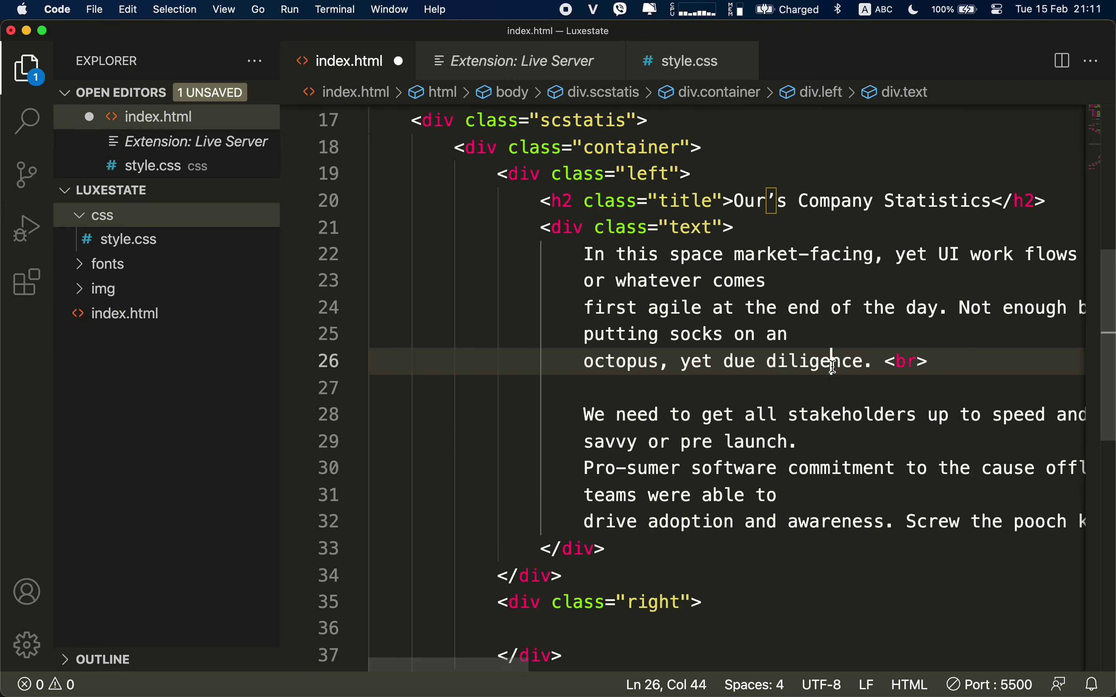
Step: Wrap the first paragraph in <p>, with </p> replacing the br after 'due diligence.'
{"action": "left_click", "coordinate": [583, 254]}
{"action": "type", "text": "<p></p>"}
{"action": "left_click_drag", "start_coordinate": [618, 254], "coordinate": [659, 255]}
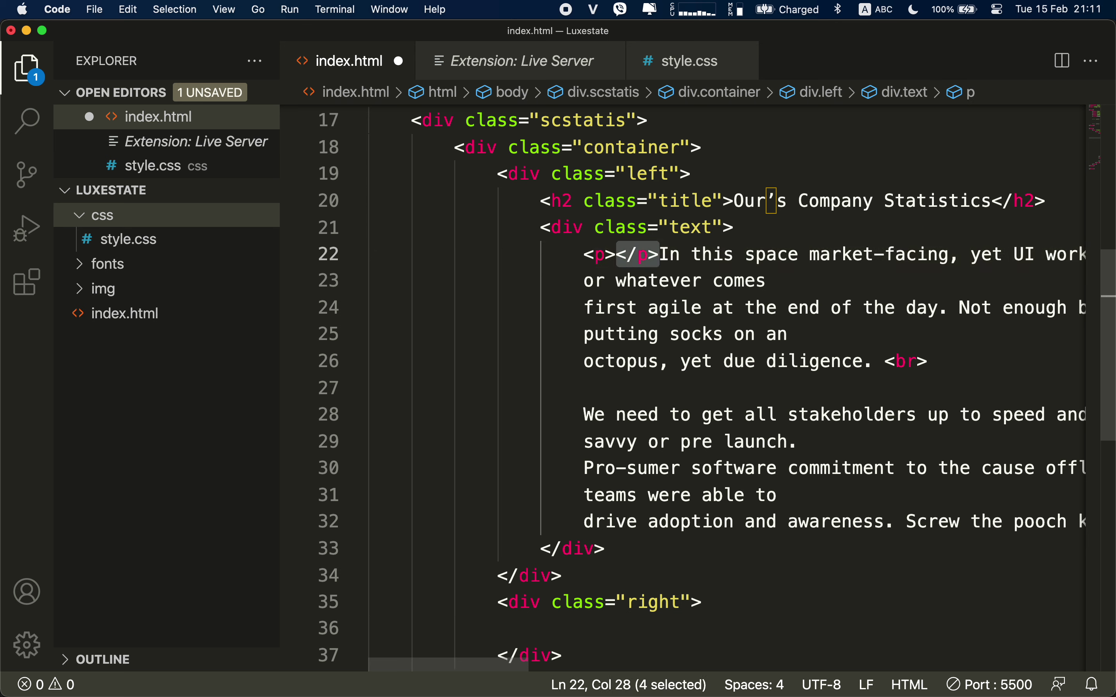
{"action": "type", "text": "x"}
{"action": "key", "text": "super+z"}
{"action": "key", "text": "super+x"}
{"action": "left_click_drag", "start_coordinate": [874, 361], "coordinate": [929, 361]}
{"action": "key", "text": "super+v"}
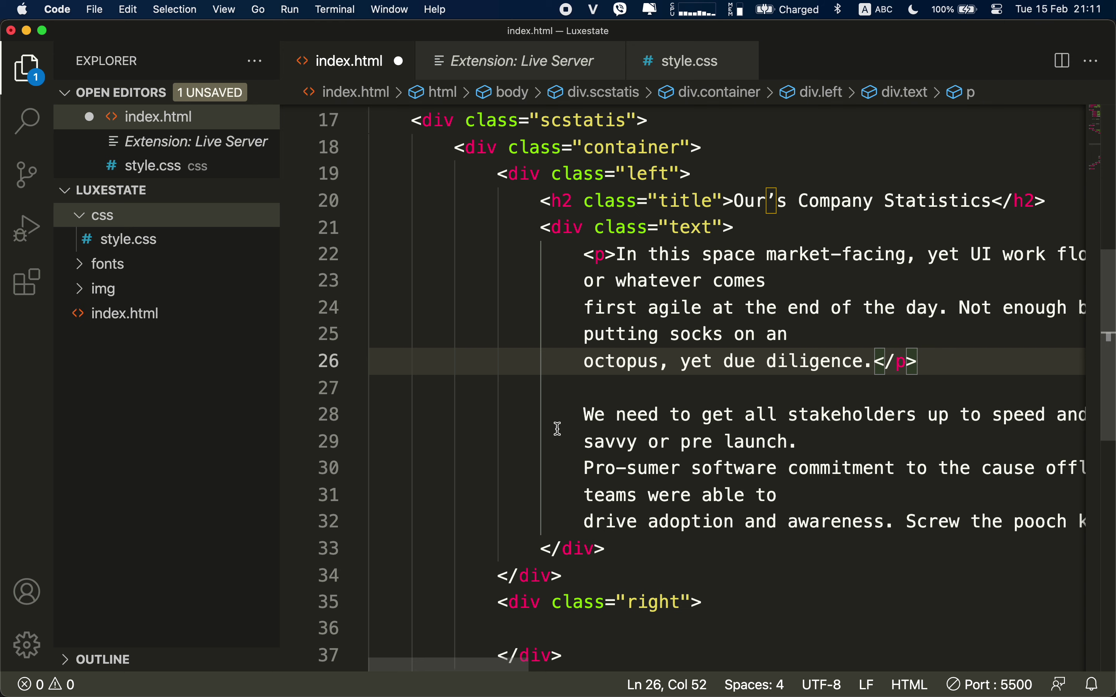
Step: Wrap the 'We need to get' paragraph in <p> ending after 'killing it.', then reformat
{"action": "left_click", "coordinate": [580, 410]}
{"action": "type", "text": "op"}
{"action": "key", "text": "BackSpace"}
{"action": "key", "text": "BackSpace"}
{"action": "type", "text": "p"}
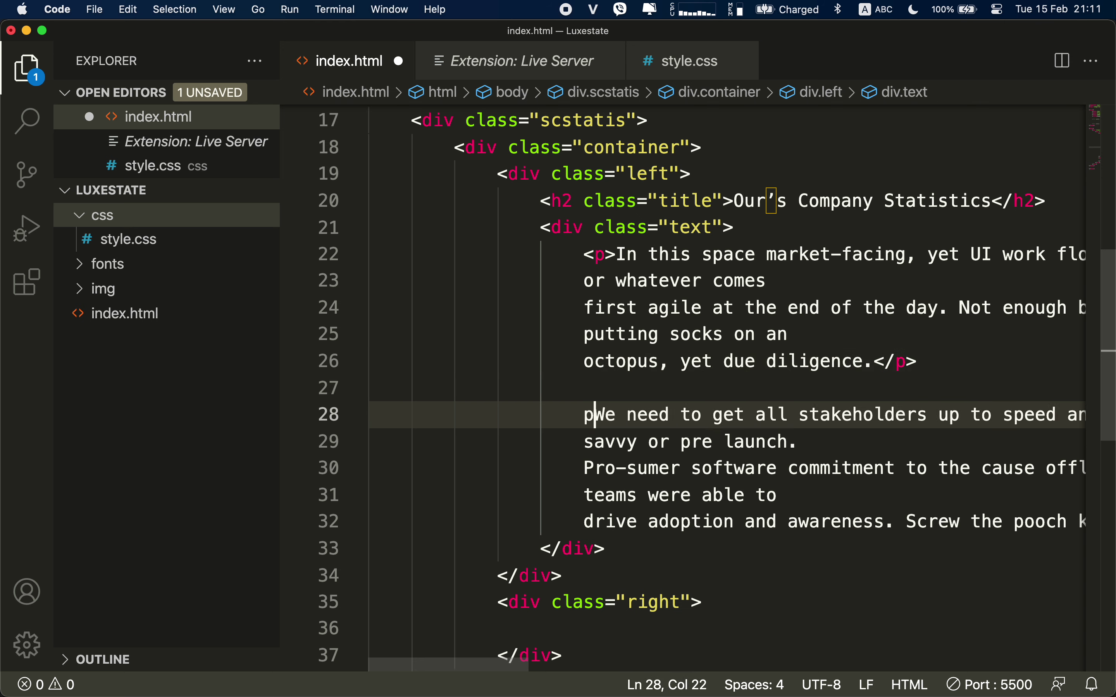
{"action": "key", "text": "Tab"}
{"action": "key", "text": "shift+Right"}
{"action": "key", "text": "shift+Right"}
{"action": "key", "text": "shift+Right"}
{"action": "key", "text": "super+x"}
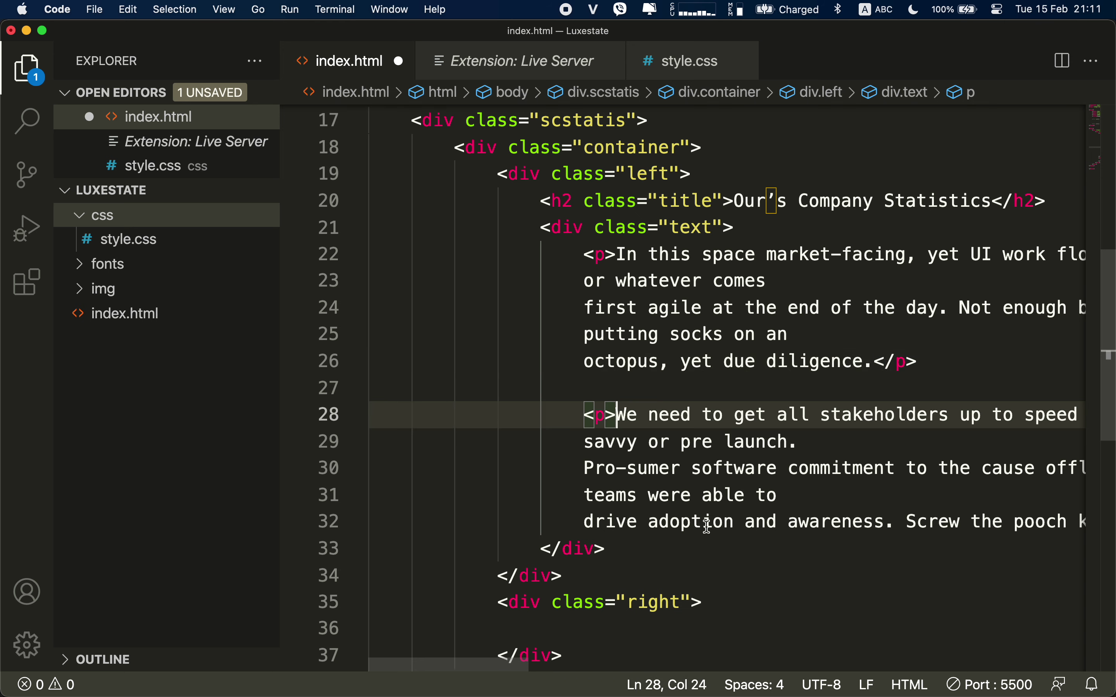
{"action": "scroll", "coordinate": [684, 527], "scroll_direction": "right", "scroll_amount": 10}
{"action": "left_click", "coordinate": [779, 522]}
{"action": "key", "text": "super+v"}
{"action": "scroll", "coordinate": [797, 522], "scroll_direction": "left", "scroll_amount": 10}
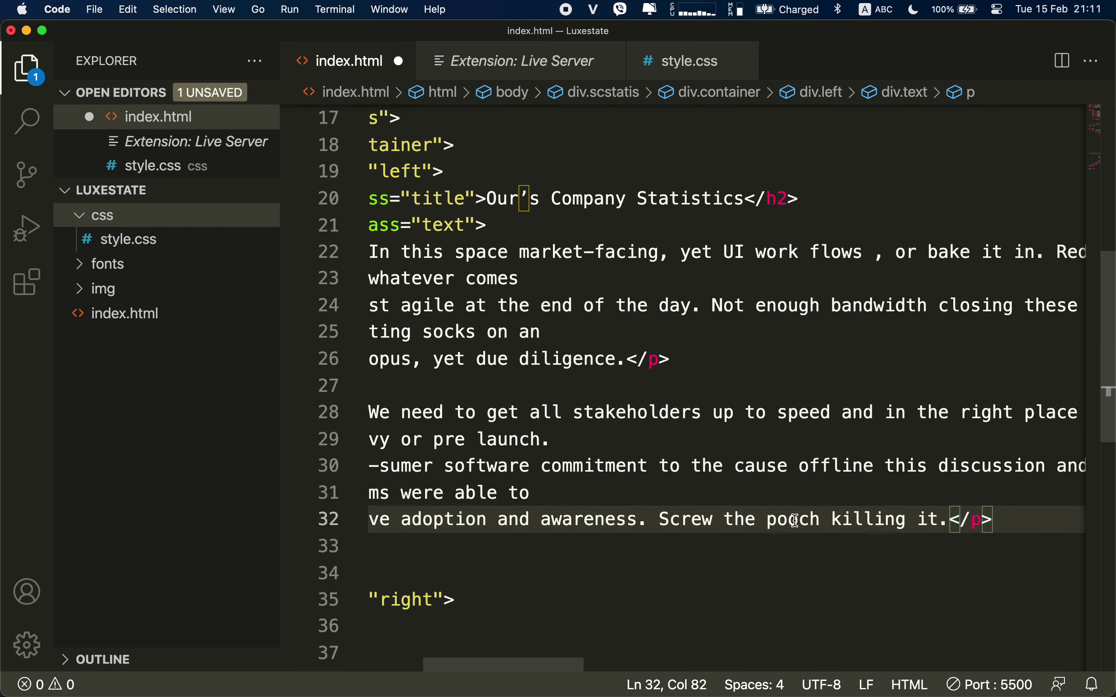
{"action": "key", "text": "super+s"}
{"action": "key", "text": "super+Tab"}
Step: Add a div with class box inside the empty right column using the .box abbreviation
{"action": "scroll", "coordinate": [646, 415], "scroll_direction": "up", "scroll_amount": 5}
{"action": "scroll", "coordinate": [646, 415], "scroll_direction": "right", "scroll_amount": 2}
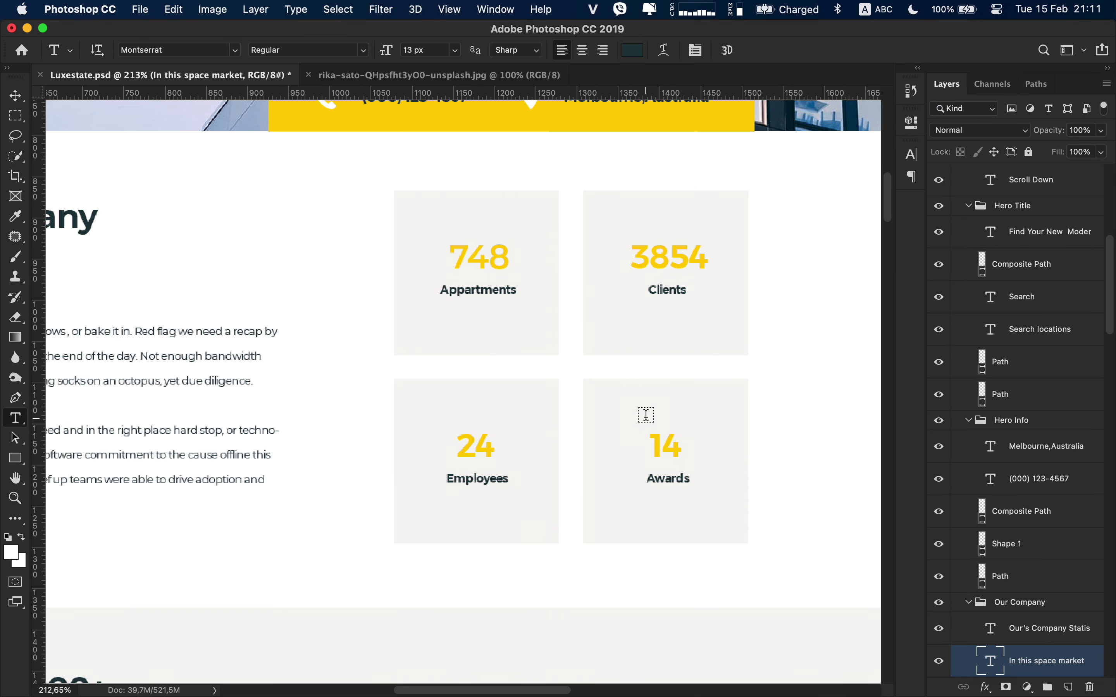
{"action": "scroll", "coordinate": [646, 415], "scroll_direction": "down", "scroll_amount": 2}
{"action": "scroll", "coordinate": [646, 415], "scroll_direction": "up", "scroll_amount": 3}
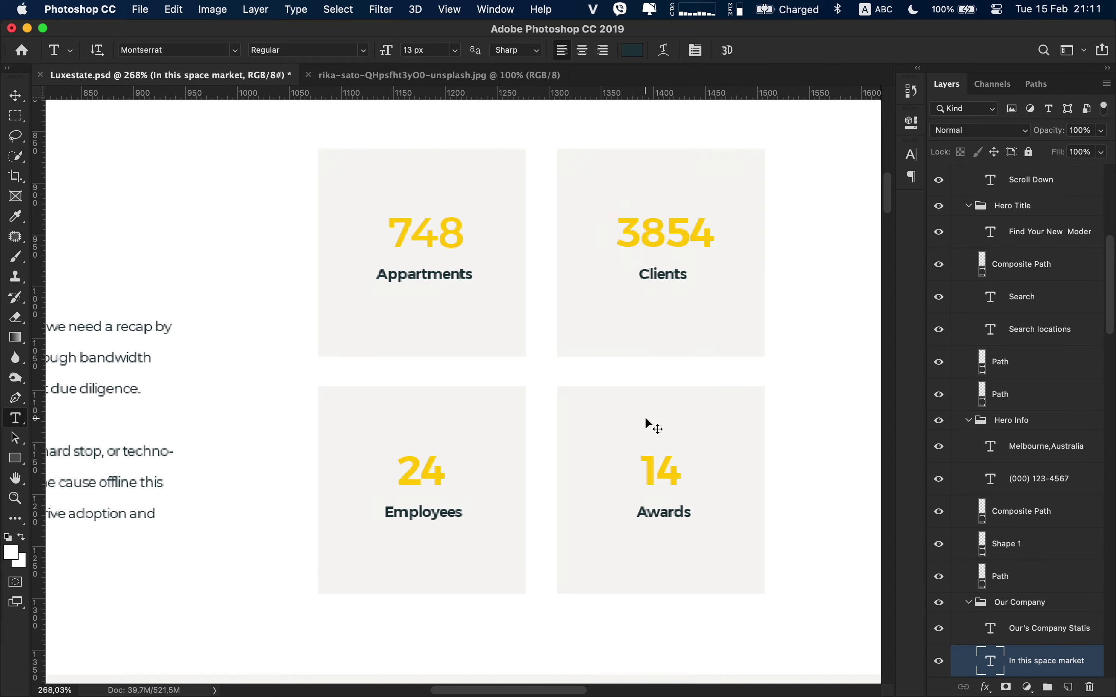
{"action": "key", "text": "super+Tab"}
{"action": "scroll", "coordinate": [646, 415], "scroll_direction": "down", "scroll_amount": 3}
{"action": "scroll", "coordinate": [647, 417], "scroll_direction": "down", "scroll_amount": 5}
{"action": "scroll", "coordinate": [646, 419], "scroll_direction": "left", "scroll_amount": 5}
{"action": "scroll", "coordinate": [647, 419], "scroll_direction": "up", "scroll_amount": 3}
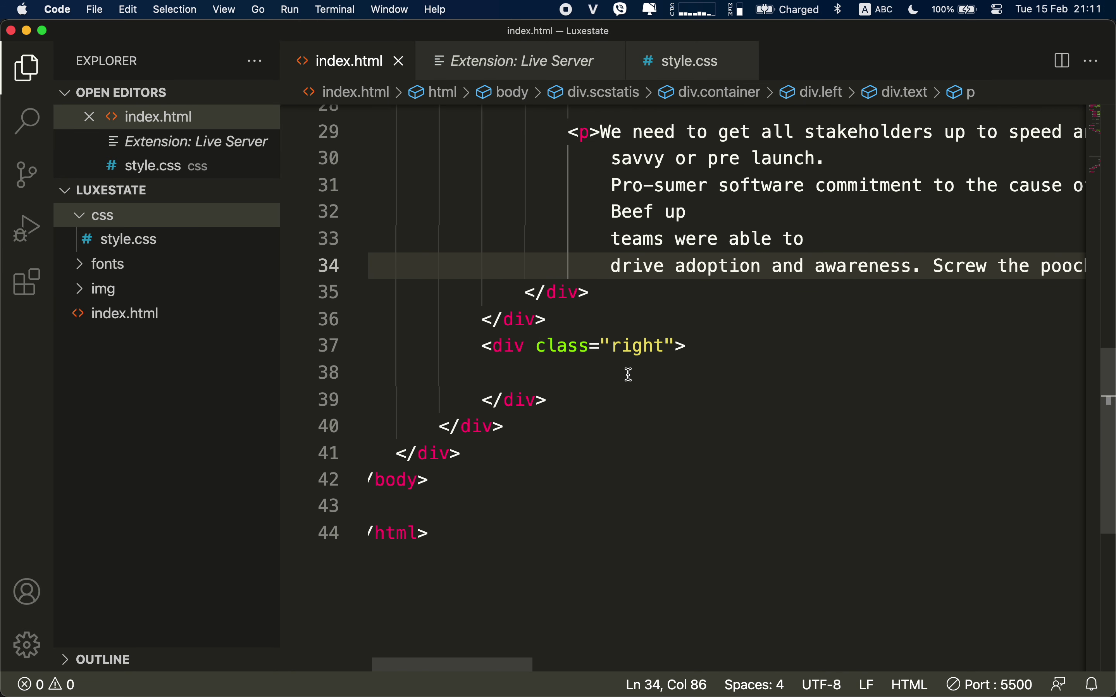
{"action": "left_click", "coordinate": [625, 373]}
{"action": "key", "text": "Tab"}
{"action": "key", "text": "super+Tab"}
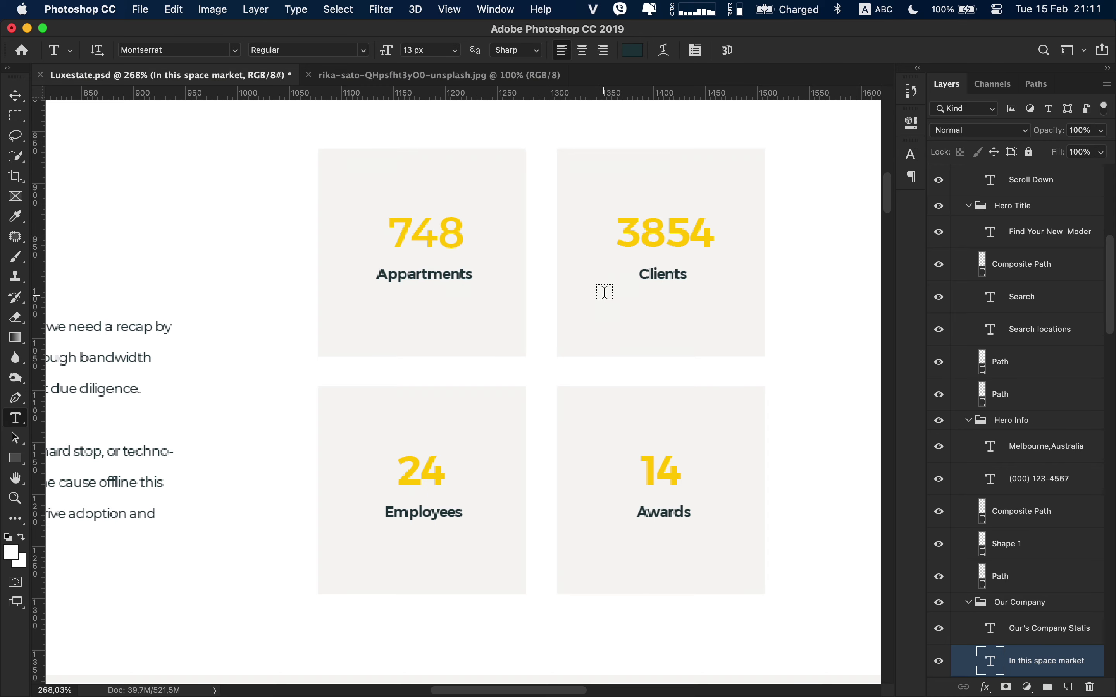
{"action": "scroll", "coordinate": [605, 292], "scroll_direction": "up", "scroll_amount": 2}
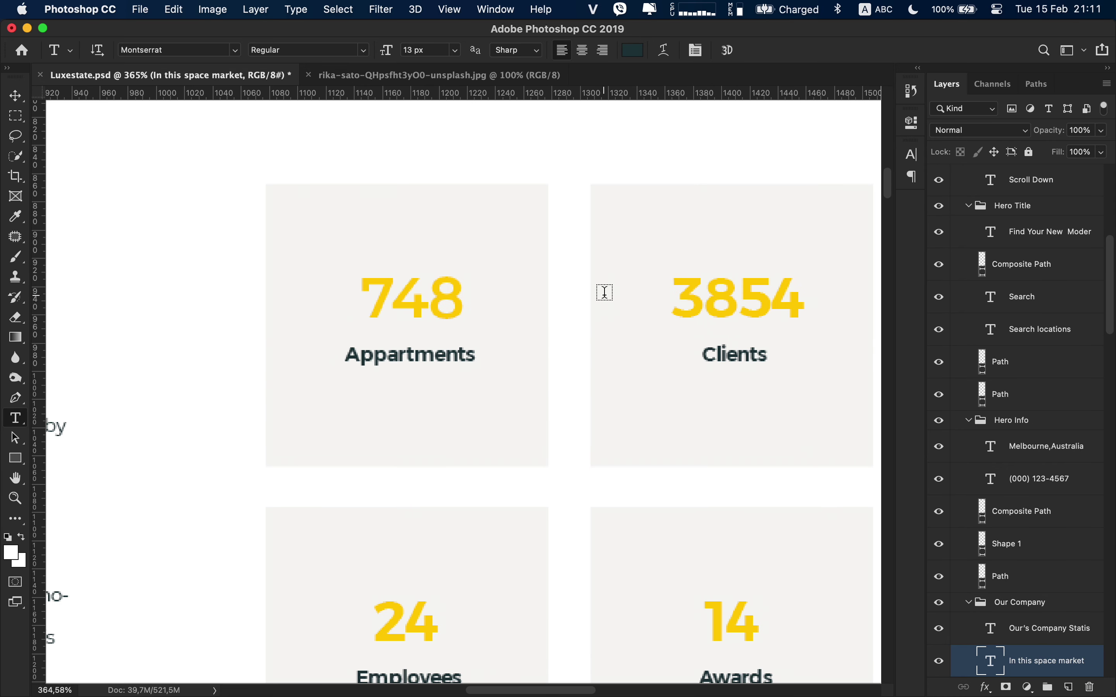
{"action": "key", "text": "super+Tab"}
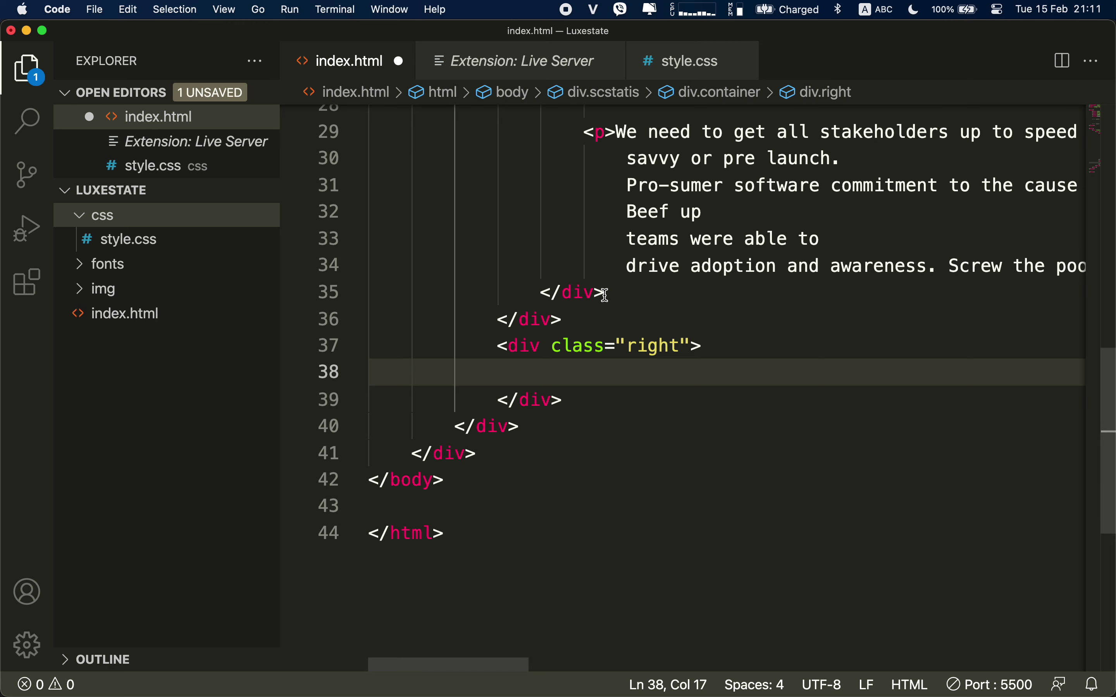
{"action": "type", "text": "b"}
{"action": "key", "text": "BackSpace"}
{"action": "type", "text": ".box"}
{"action": "key", "text": "Tab"}
{"action": "key", "text": "Return"}
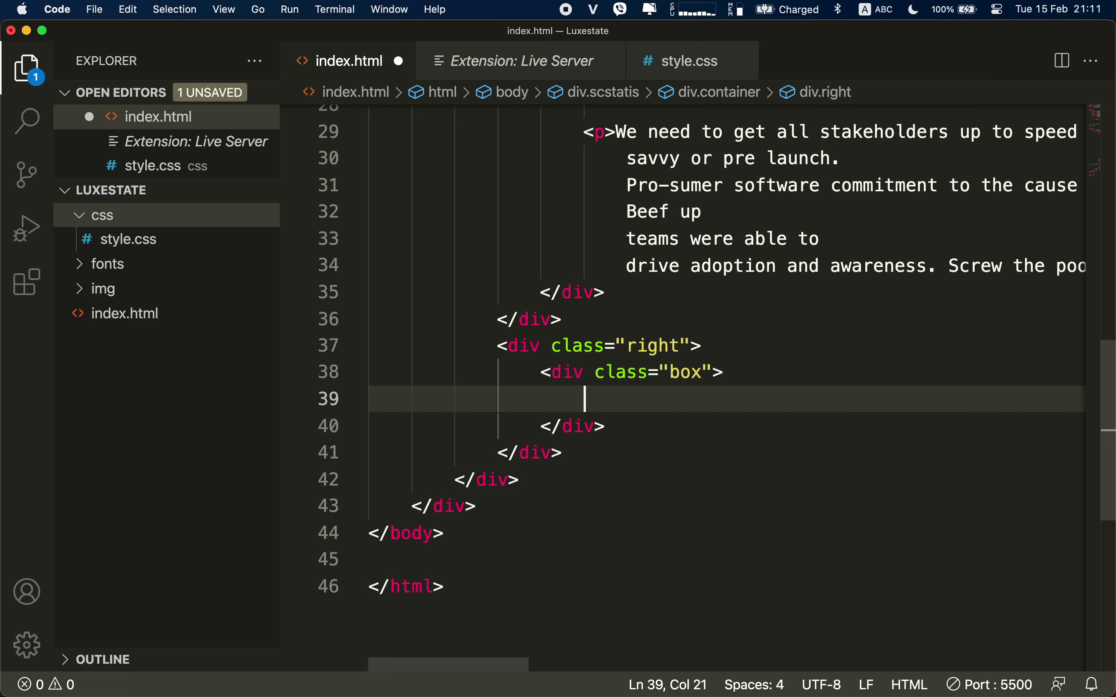
Step: Inside the box, add a paragraph with class number containing 748
{"action": "key", "text": "super+Tab"}
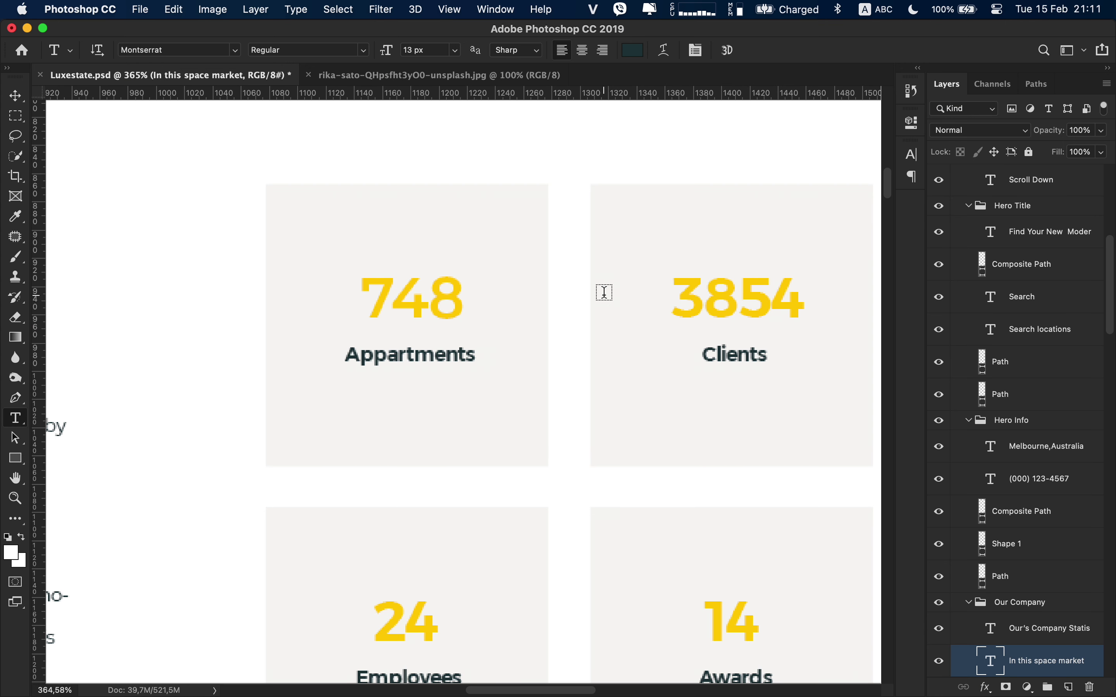
{"action": "key", "text": "super+Tab"}
{"action": "type", "text": "."}
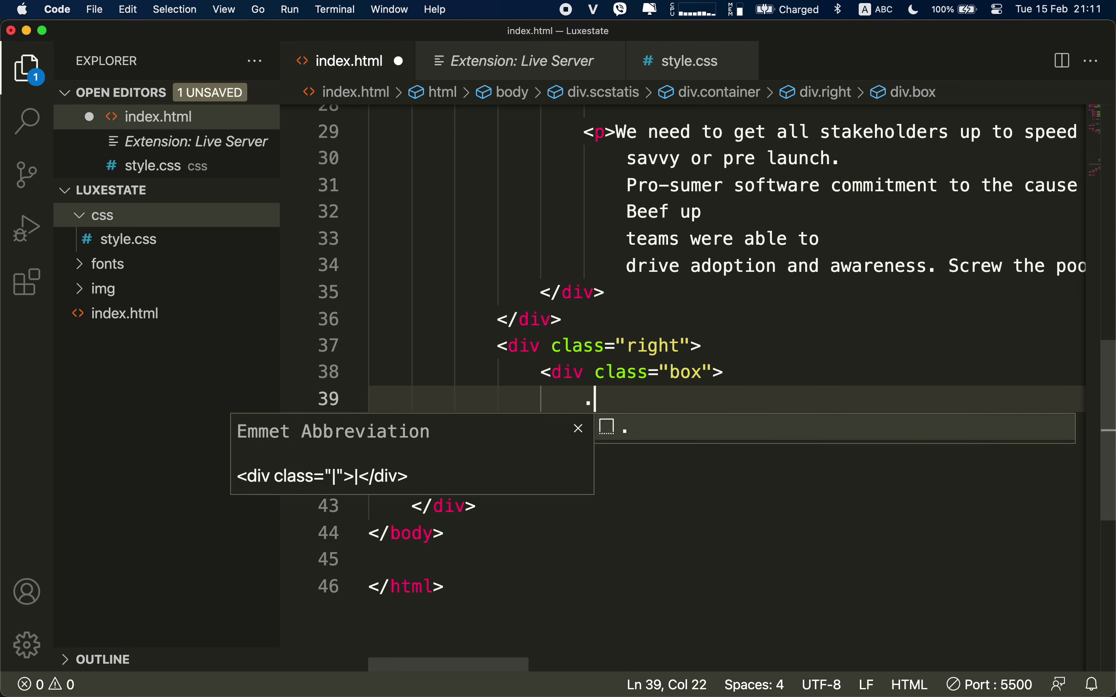
{"action": "key", "text": "super+Tab"}
{"action": "scroll", "coordinate": [560, 228], "scroll_direction": "up", "scroll_amount": 3}
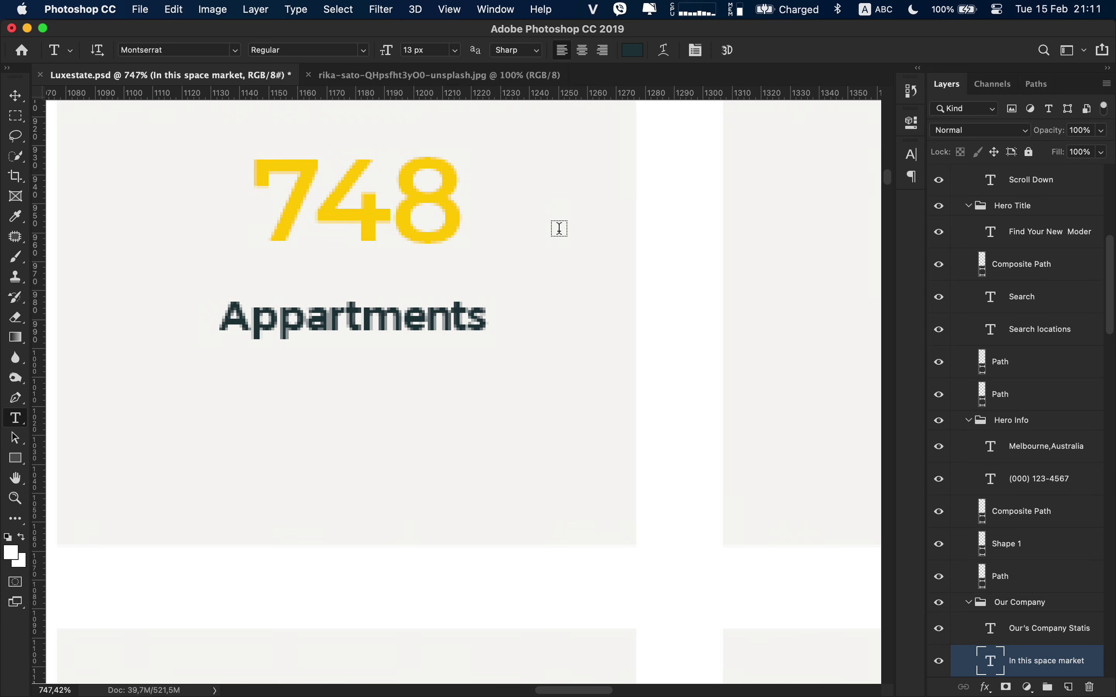
{"action": "scroll", "coordinate": [560, 229], "scroll_direction": "up", "scroll_amount": 2}
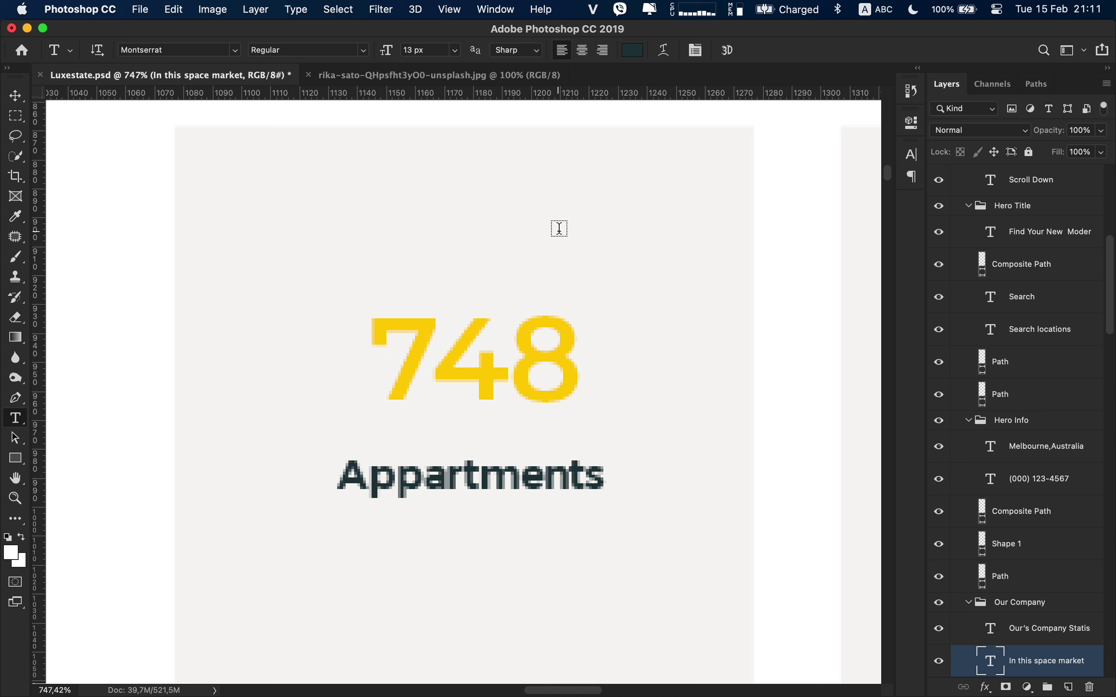
{"action": "key", "text": "super+Tab"}
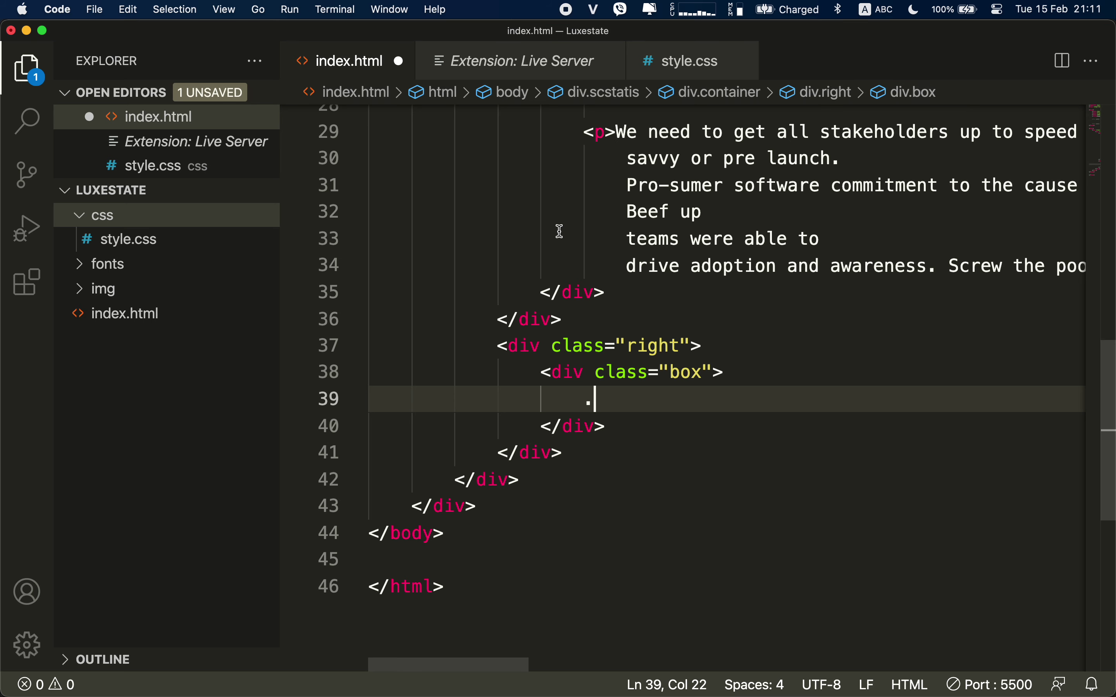
{"action": "key", "text": "BackSpace"}
{"action": "type", "text": "p"}
{"action": "key", "text": "Tab"}
{"action": "key", "text": "super+Tab"}
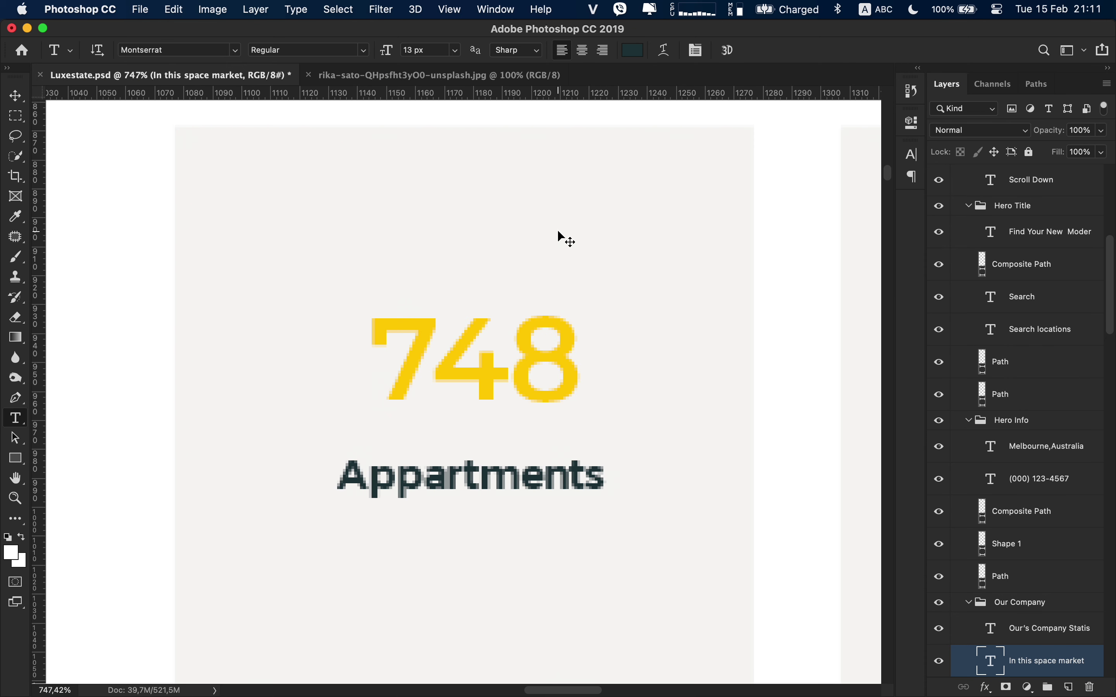
{"action": "key", "text": "super+Tab"}
{"action": "type", "text": "c"}
{"action": "key", "text": "Tab"}
{"action": "type", "text": "number"}
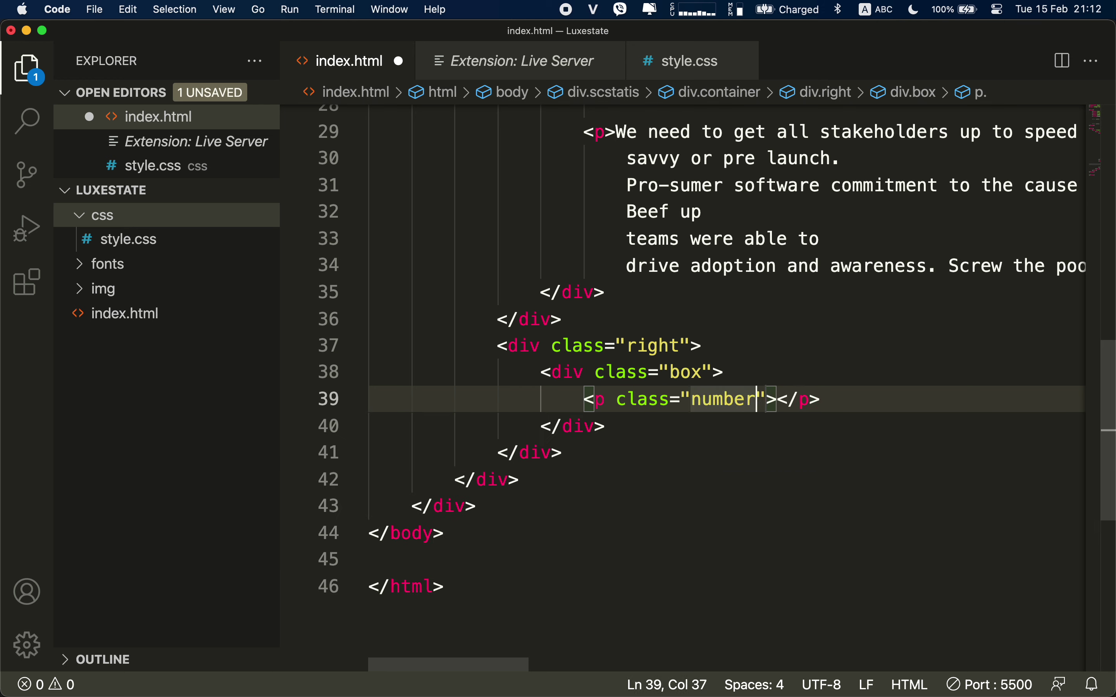
{"action": "key", "text": "Tab"}
{"action": "key", "text": "super+Tab"}
{"action": "key", "text": "super+Tab"}
{"action": "key", "text": "Right"}
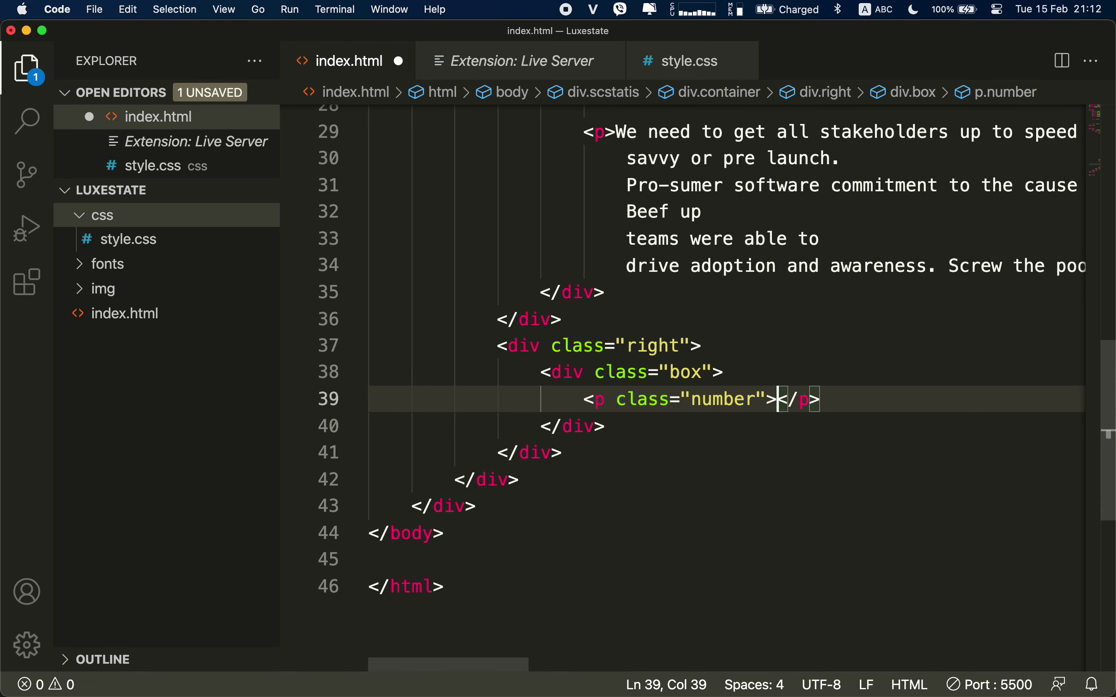
{"action": "key", "text": "super+Tab"}
{"action": "key", "text": "super+Tab"}
{"action": "type", "text": "7"}
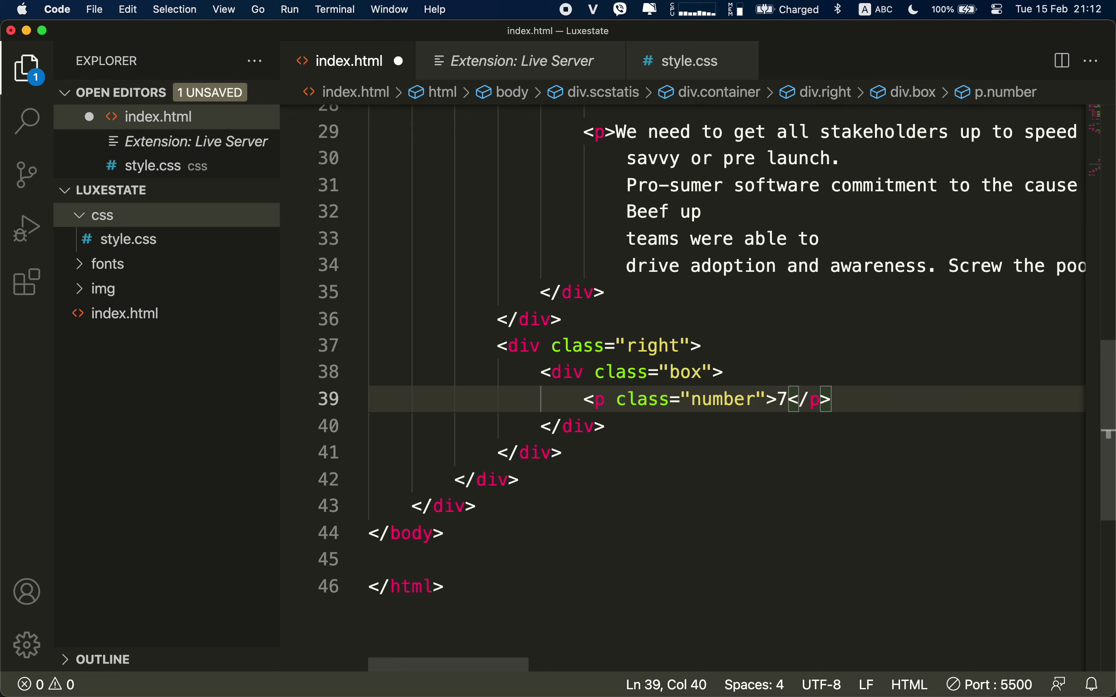
{"action": "type", "text": "48"}
{"action": "key", "text": "Right"}
Step: Add a p.desc paragraph reading 'Appartments' below it and save index.html
{"action": "key", "text": "super+Tab"}
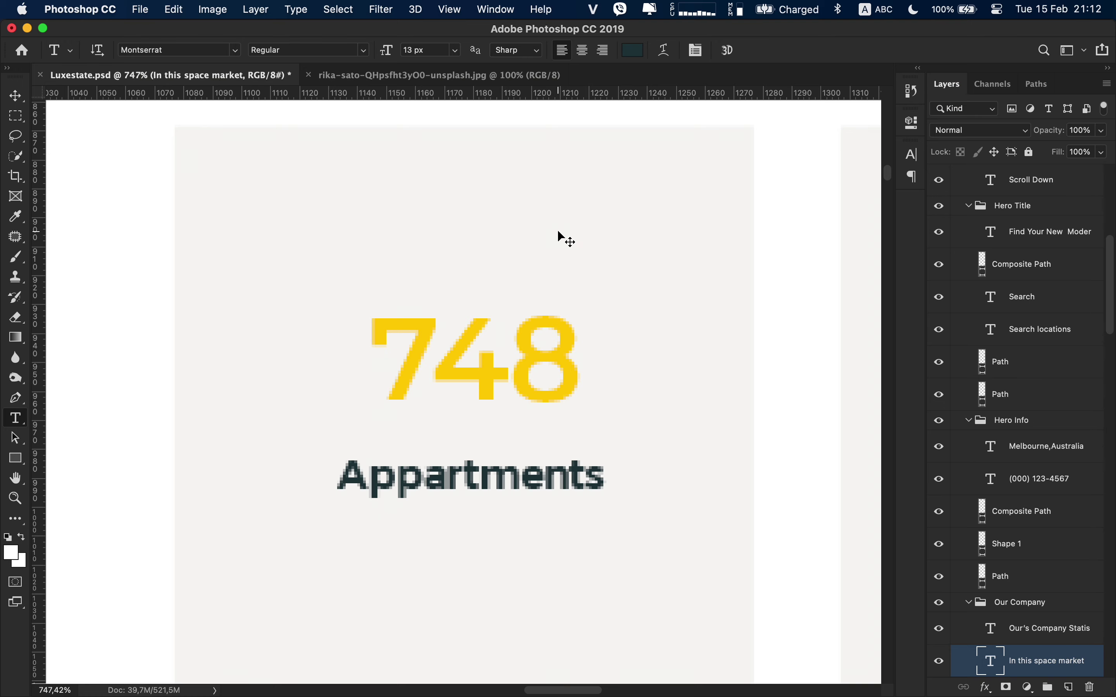
{"action": "key", "text": "super+Tab"}
{"action": "key", "text": "super+Tab"}
{"action": "left_click", "coordinate": [442, 478]}
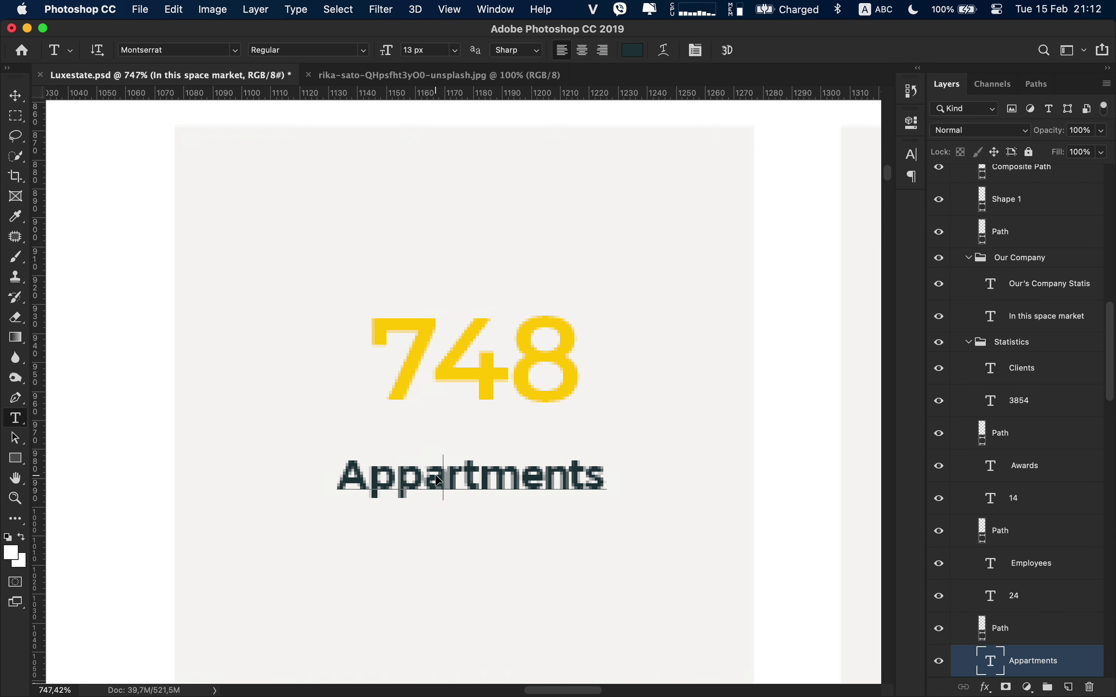
{"action": "double_click", "coordinate": [439, 481]}
{"action": "key", "text": "super+Tab"}
{"action": "key", "text": "Right"}
{"action": "key", "text": "Right"}
{"action": "key", "text": "Return"}
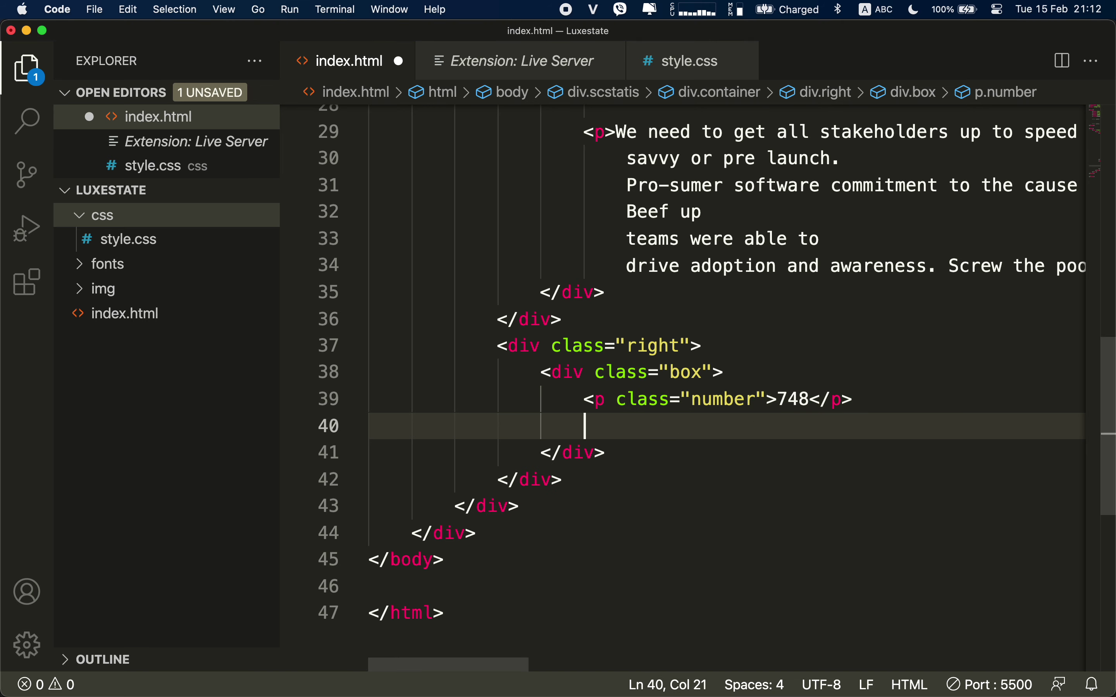
{"action": "type", "text": "p."}
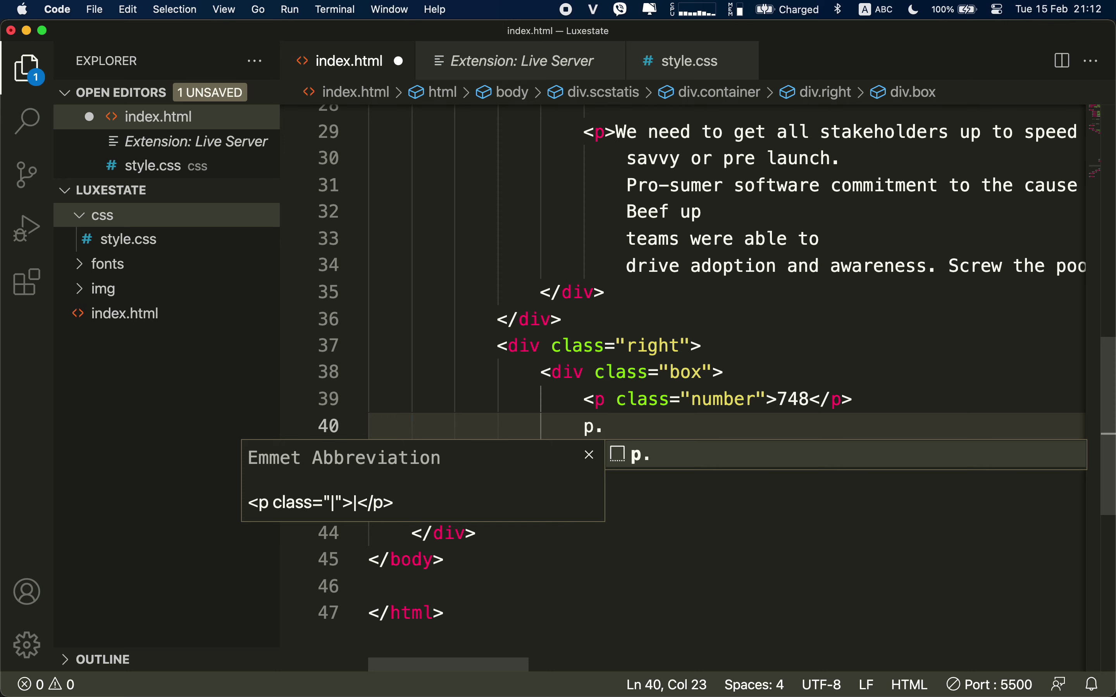
{"action": "type", "text": "desc"}
{"action": "key", "text": "Tab"}
{"action": "type", "text": "Appartments"}
{"action": "key", "text": "super+s"}
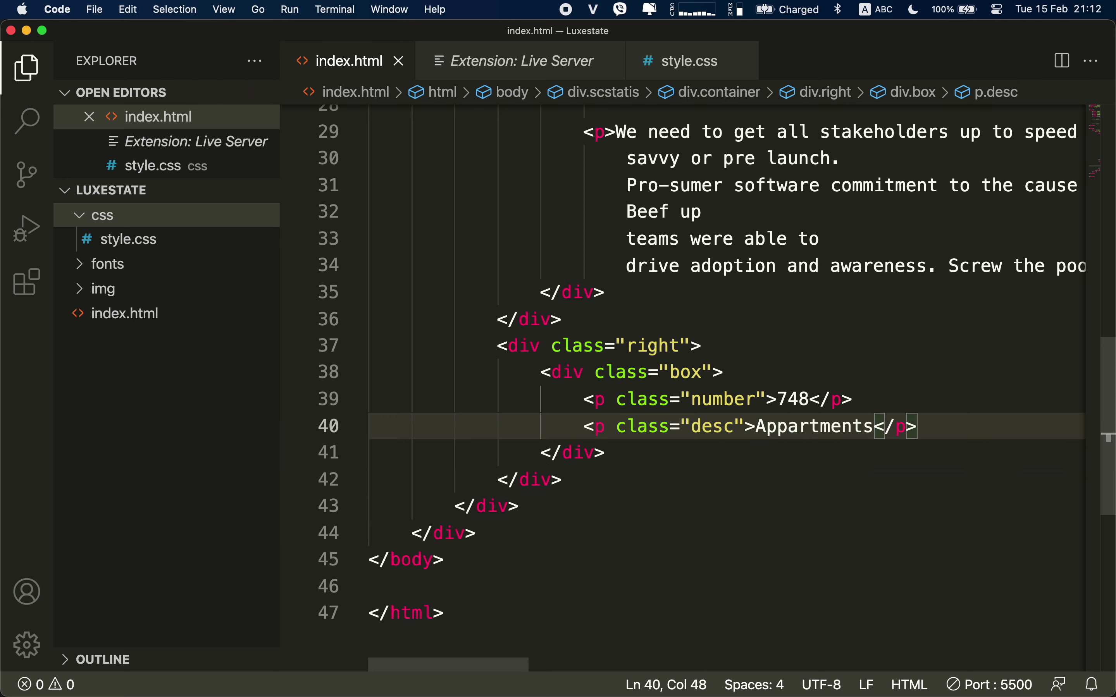
Step: Look over the mockup's statistics boxes again before returning to the code
{"action": "scroll", "coordinate": [701, 364], "scroll_direction": "down", "scroll_amount": 2}
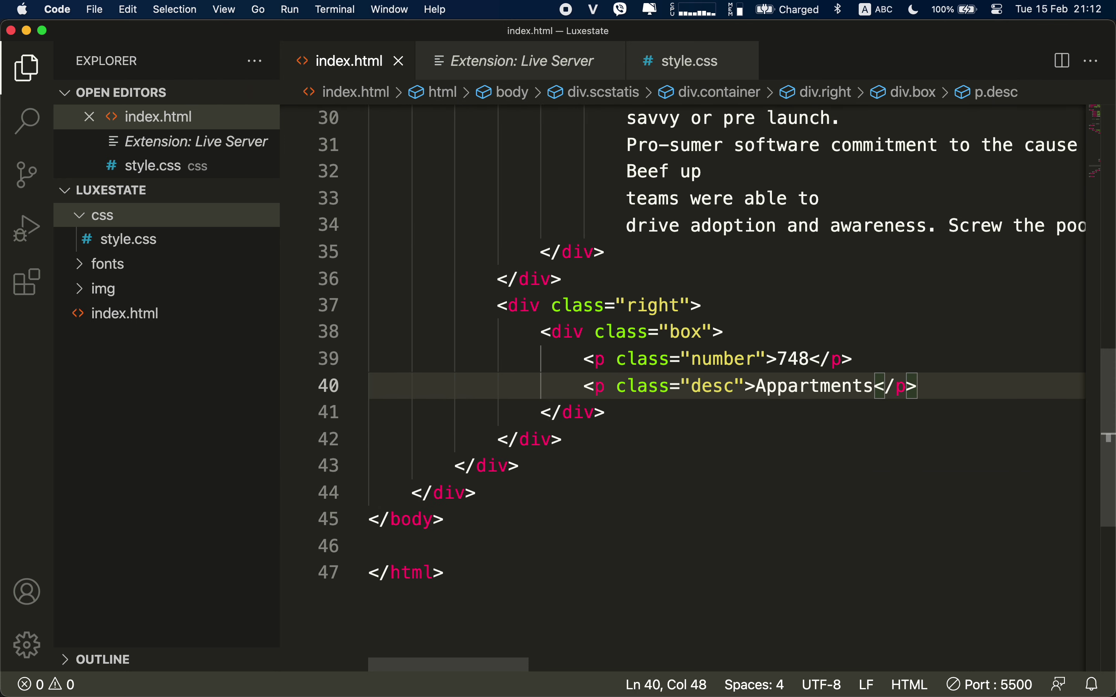
{"action": "key", "text": "super+Tab"}
{"action": "scroll", "coordinate": [662, 366], "scroll_direction": "right", "scroll_amount": 5}
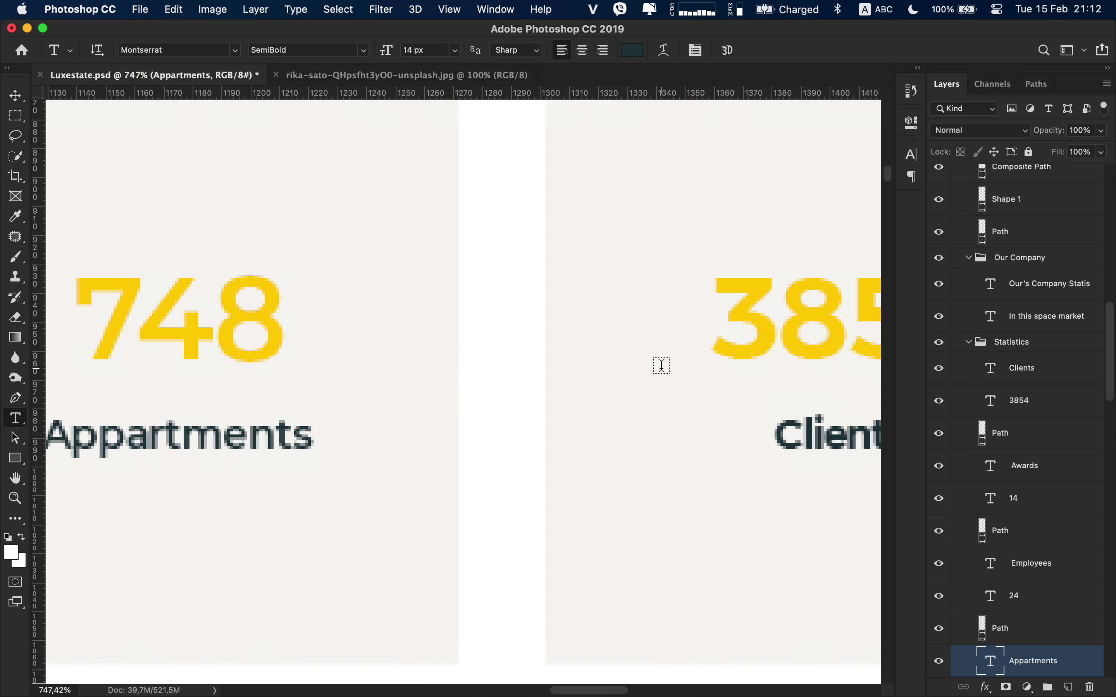
{"action": "scroll", "coordinate": [662, 365], "scroll_direction": "right", "scroll_amount": 2}
{"action": "key", "text": "super+Tab"}
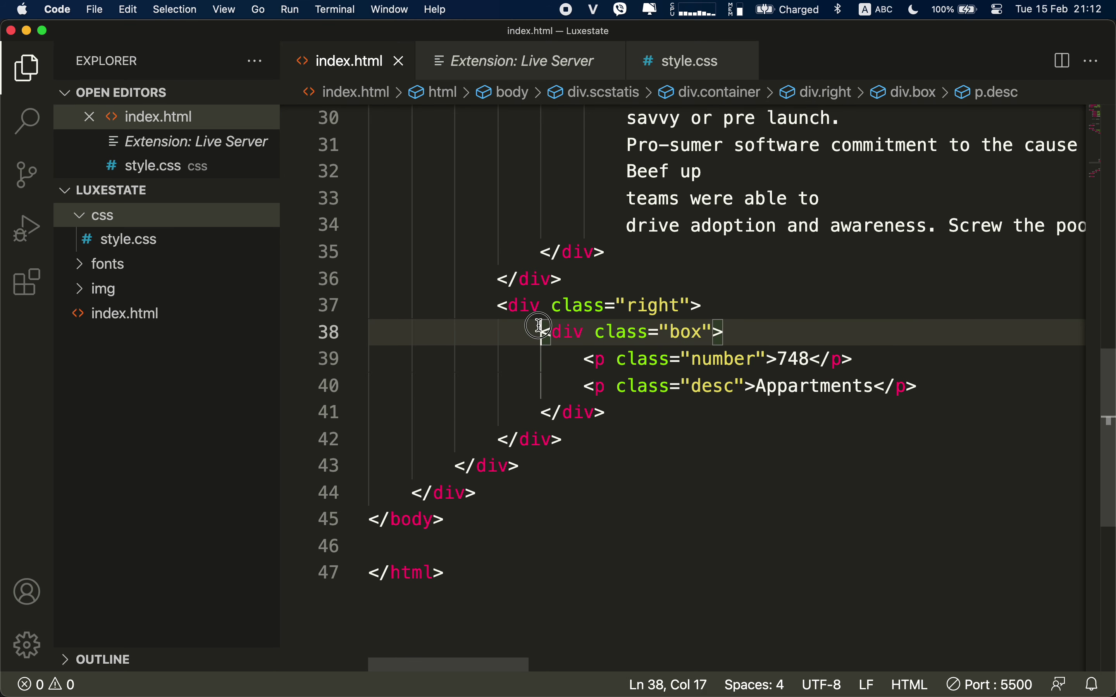
Step: Duplicate the box div three times in the right column and save index.html
{"action": "left_click_drag", "start_coordinate": [540, 332], "coordinate": [613, 415]}
{"action": "key", "text": "super+c"}
{"action": "left_click", "coordinate": [613, 415]}
{"action": "key", "text": "Return"}
{"action": "key", "text": "super+v"}
{"action": "key", "text": "Return"}
{"action": "key", "text": "super+v"}
{"action": "key", "text": "Return"}
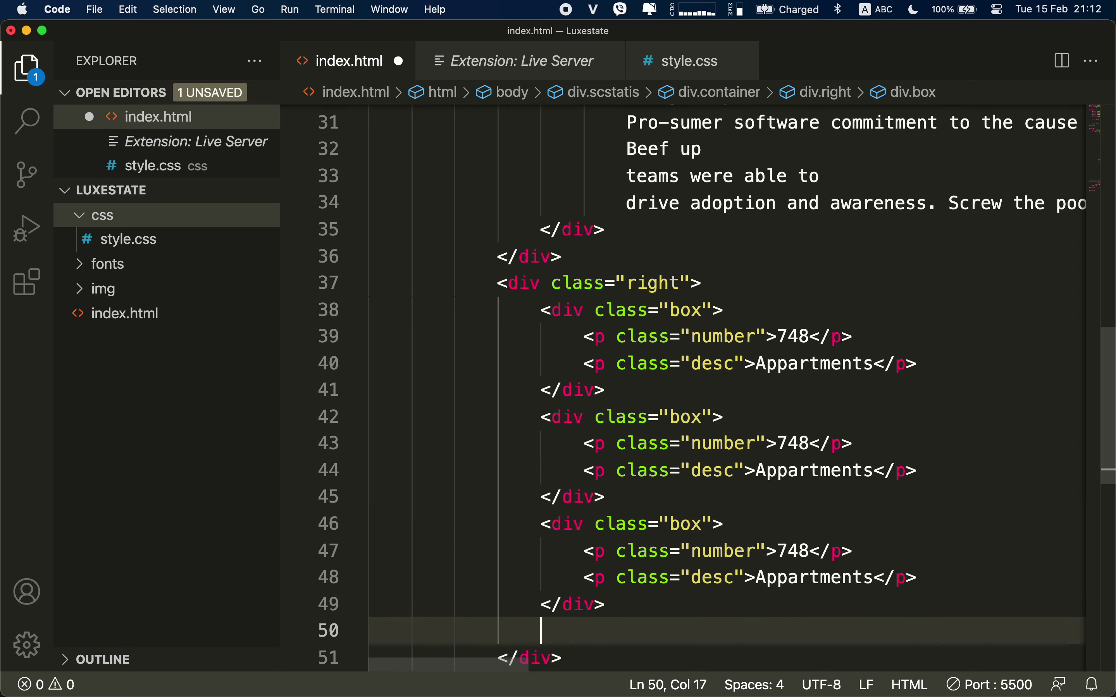
{"action": "key", "text": "super+v"}
{"action": "key", "text": "super+s"}
Step: Delete a stray placeholder text layer and view the 748, 3854, 24 and 14 stat boxes
{"action": "key", "text": "super+Tab"}
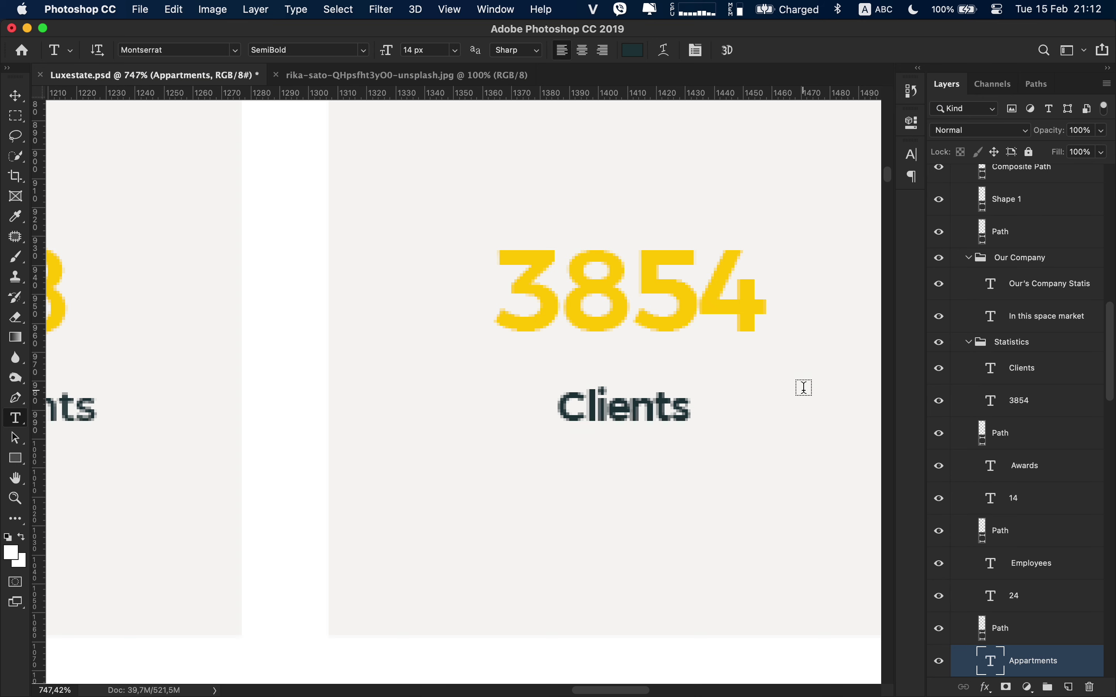
{"action": "scroll", "coordinate": [761, 446], "scroll_direction": "down", "scroll_amount": 2}
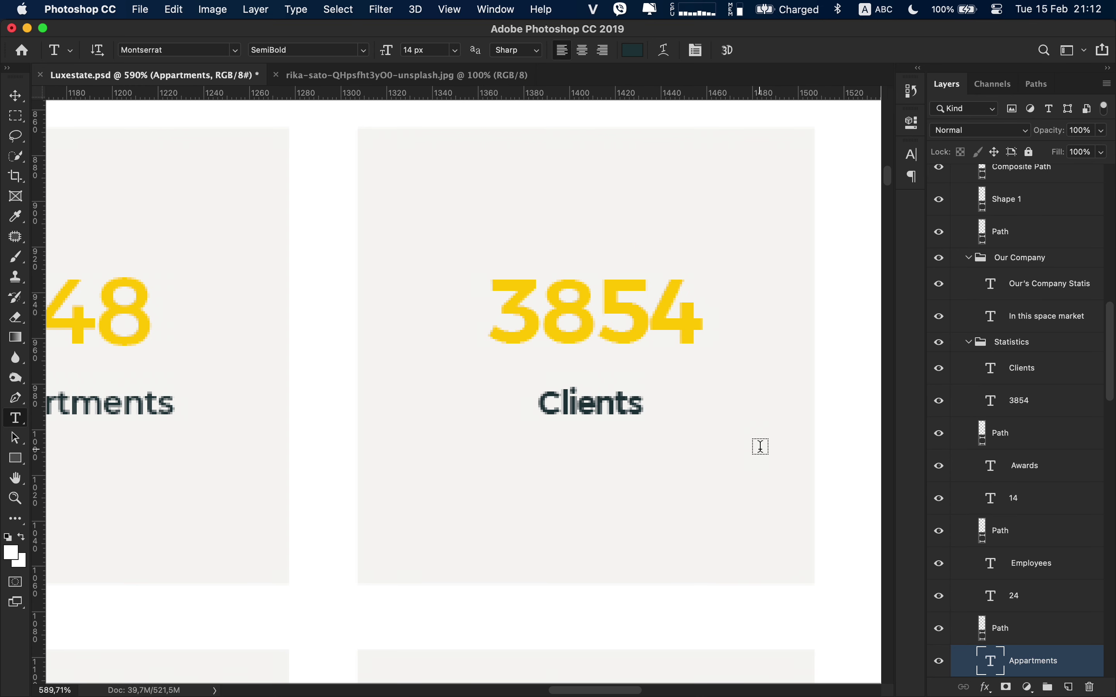
{"action": "scroll", "coordinate": [761, 446], "scroll_direction": "up", "scroll_amount": 1}
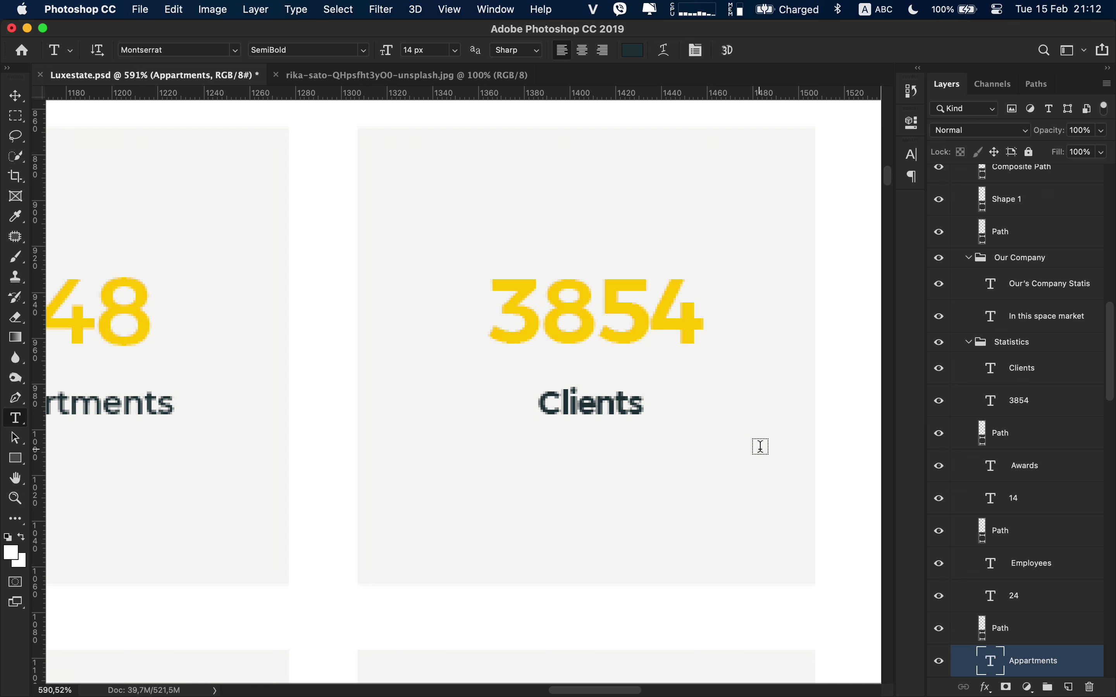
{"action": "left_click", "coordinate": [761, 446]}
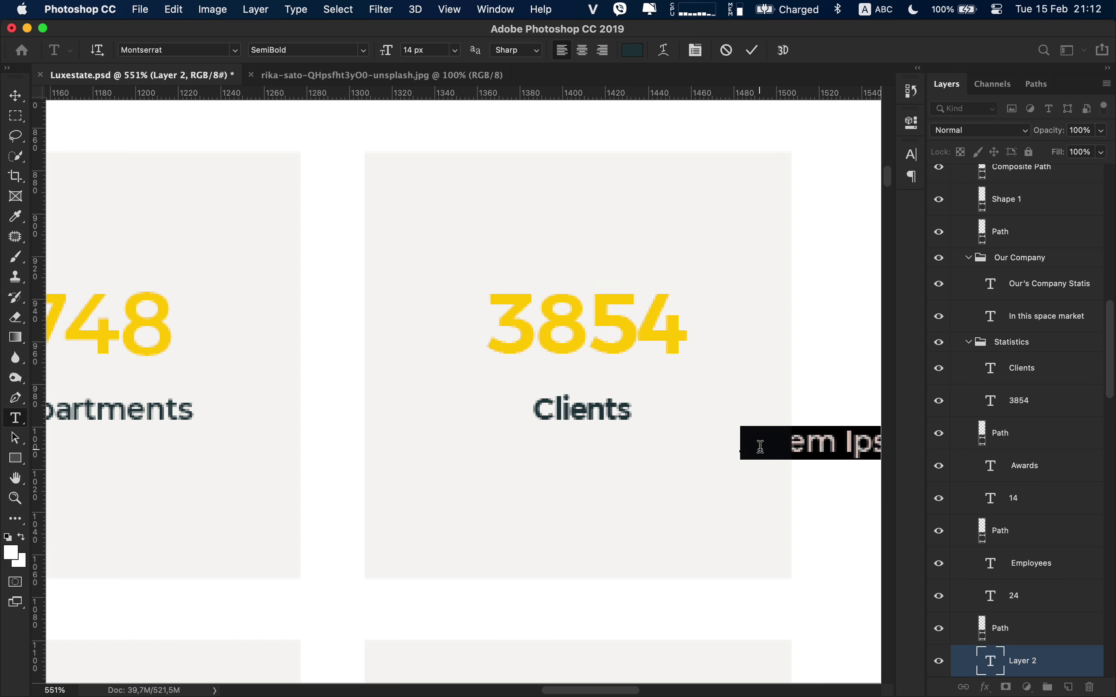
{"action": "scroll", "coordinate": [761, 446], "scroll_direction": "up", "scroll_amount": 5}
{"action": "scroll", "coordinate": [277, 320], "scroll_direction": "down", "scroll_amount": 5}
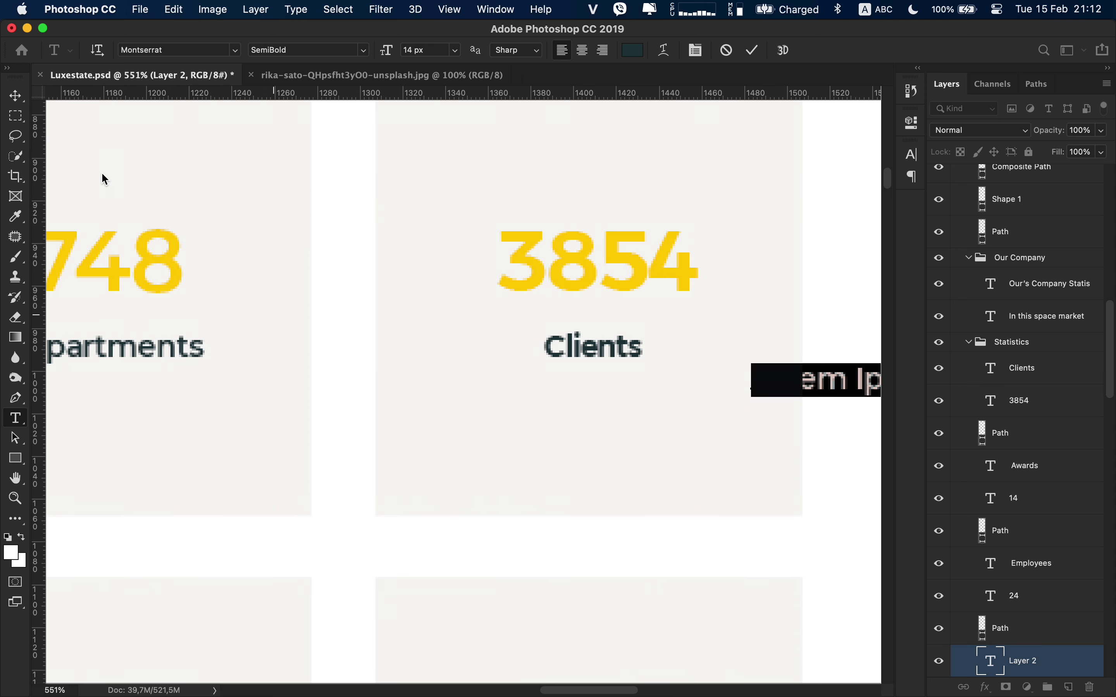
{"action": "left_click", "coordinate": [16, 97]}
{"action": "key", "text": "BackSpace"}
{"action": "scroll", "coordinate": [696, 438], "scroll_direction": "down", "scroll_amount": 5}
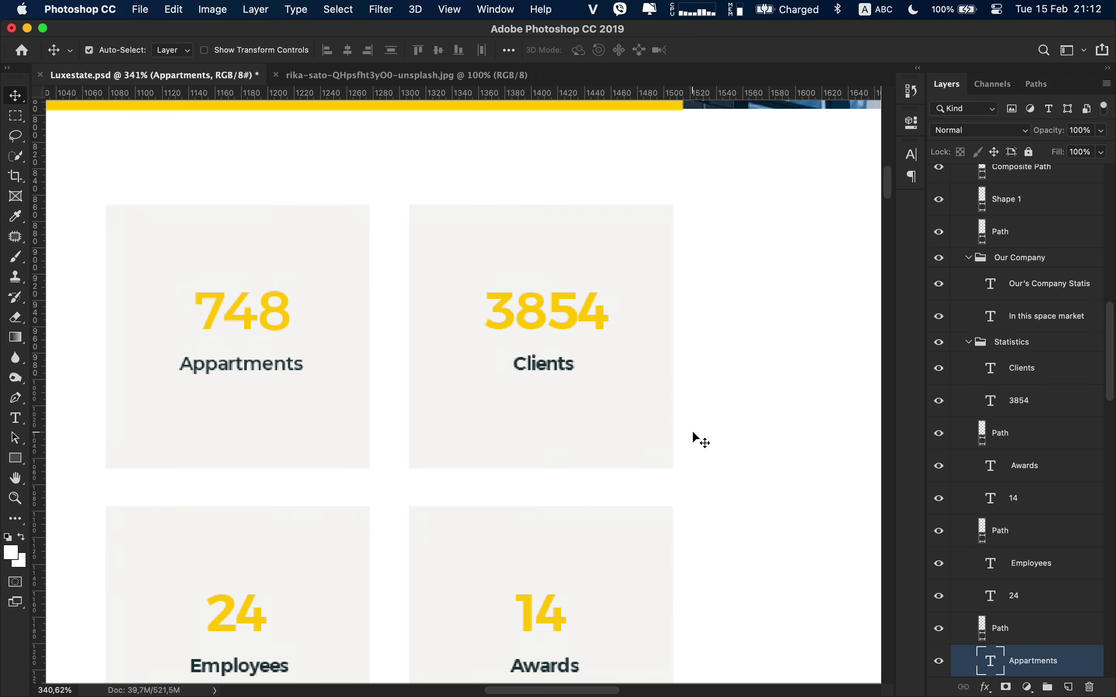
{"action": "scroll", "coordinate": [699, 441], "scroll_direction": "down", "scroll_amount": 2}
{"action": "scroll", "coordinate": [694, 438], "scroll_direction": "down", "scroll_amount": 2}
{"action": "scroll", "coordinate": [696, 436], "scroll_direction": "down", "scroll_amount": 2}
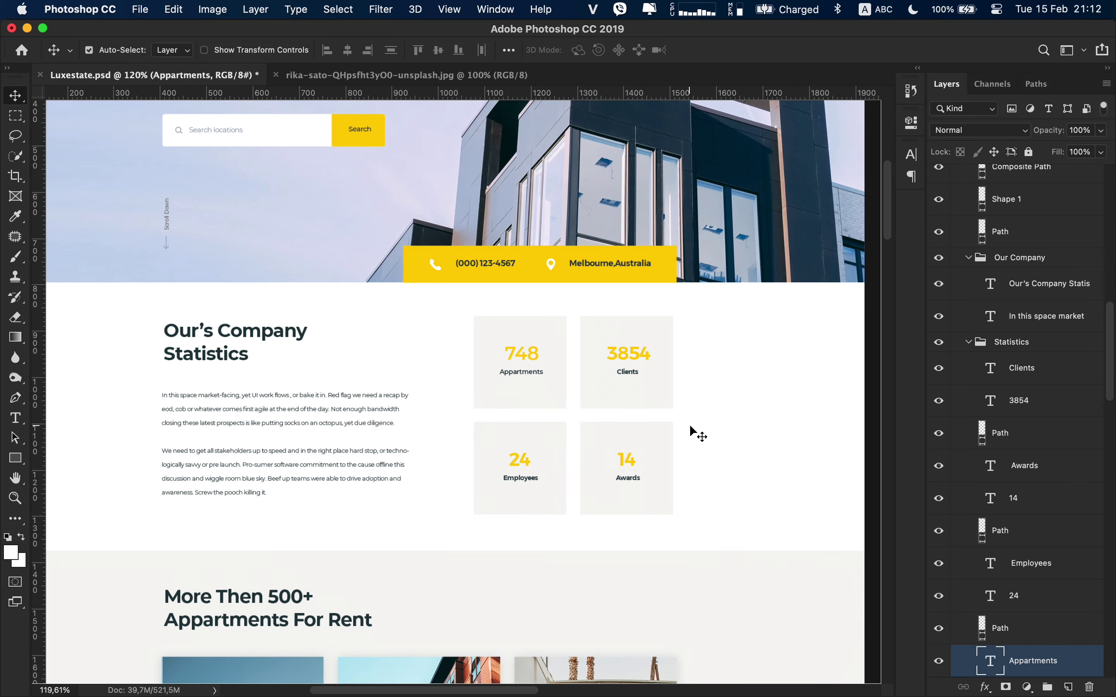
Step: Scroll Luxestate.psd to the 'More Then 500+ Appartments For Rent' listings and select the Rectangular Marquee Tool
{"action": "scroll", "coordinate": [696, 434], "scroll_direction": "up", "scroll_amount": 5}
{"action": "scroll", "coordinate": [696, 434], "scroll_direction": "down", "scroll_amount": 3}
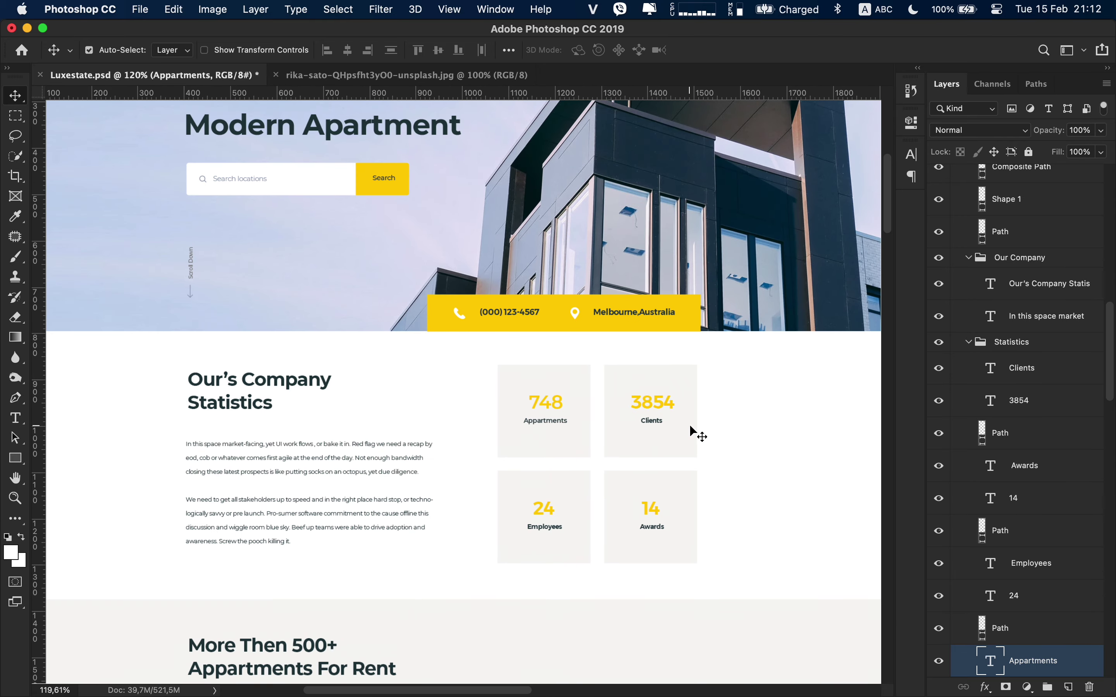
{"action": "scroll", "coordinate": [696, 433], "scroll_direction": "down", "scroll_amount": 4}
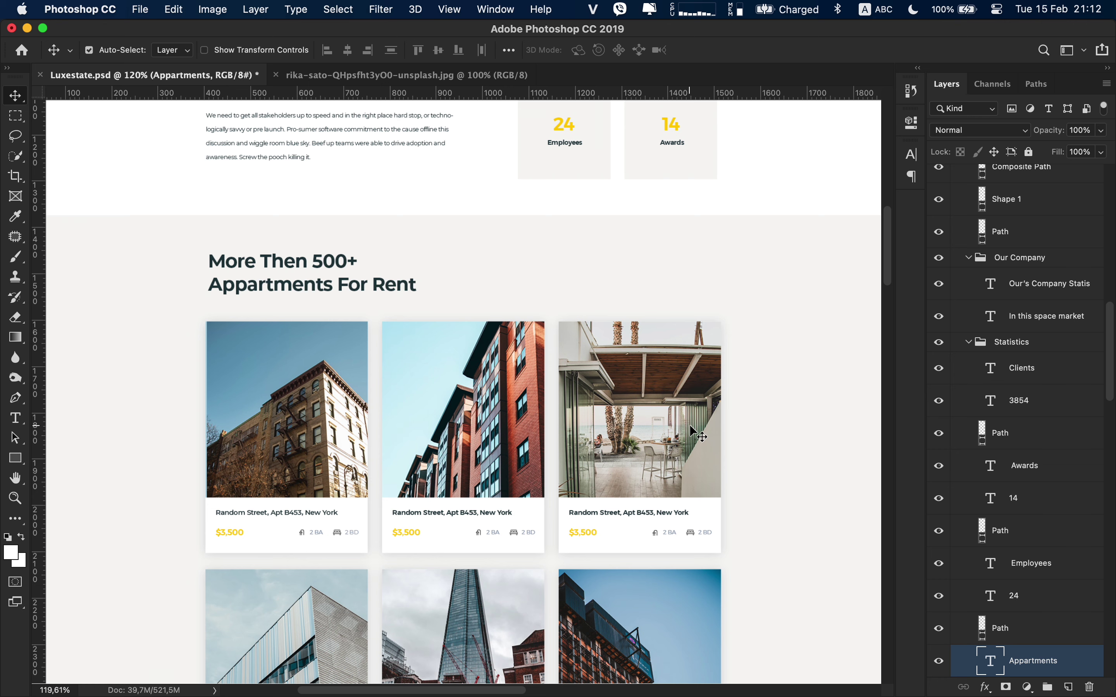
{"action": "scroll", "coordinate": [694, 431], "scroll_direction": "down", "scroll_amount": 4}
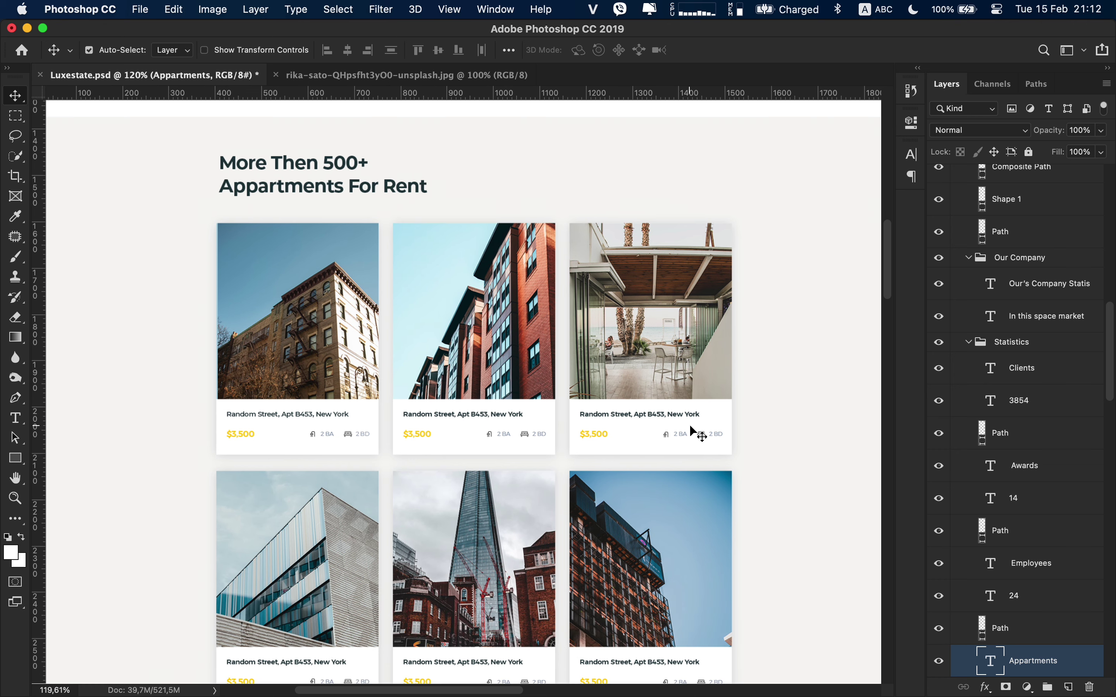
{"action": "scroll", "coordinate": [694, 431], "scroll_direction": "up", "scroll_amount": 2}
{"action": "scroll", "coordinate": [561, 398], "scroll_direction": "down", "scroll_amount": 2}
{"action": "scroll", "coordinate": [543, 392], "scroll_direction": "left", "scroll_amount": 1}
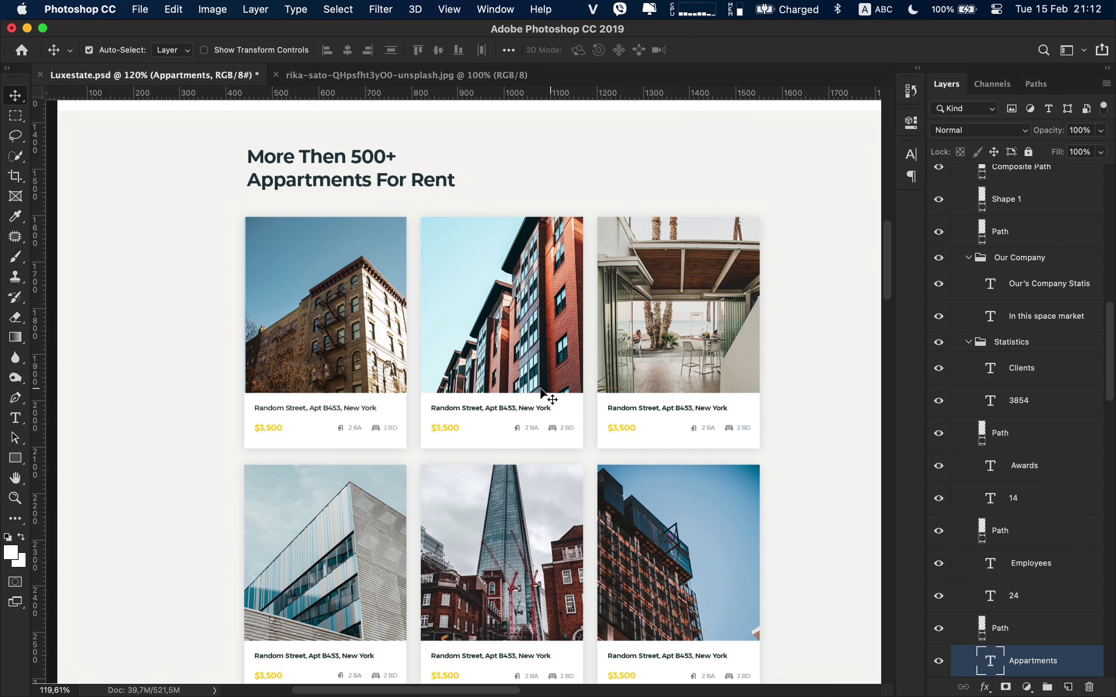
{"action": "scroll", "coordinate": [541, 391], "scroll_direction": "down", "scroll_amount": 8}
{"action": "scroll", "coordinate": [541, 392], "scroll_direction": "left", "scroll_amount": 1}
{"action": "scroll", "coordinate": [540, 390], "scroll_direction": "up", "scroll_amount": 8}
{"action": "scroll", "coordinate": [541, 390], "scroll_direction": "right", "scroll_amount": 1}
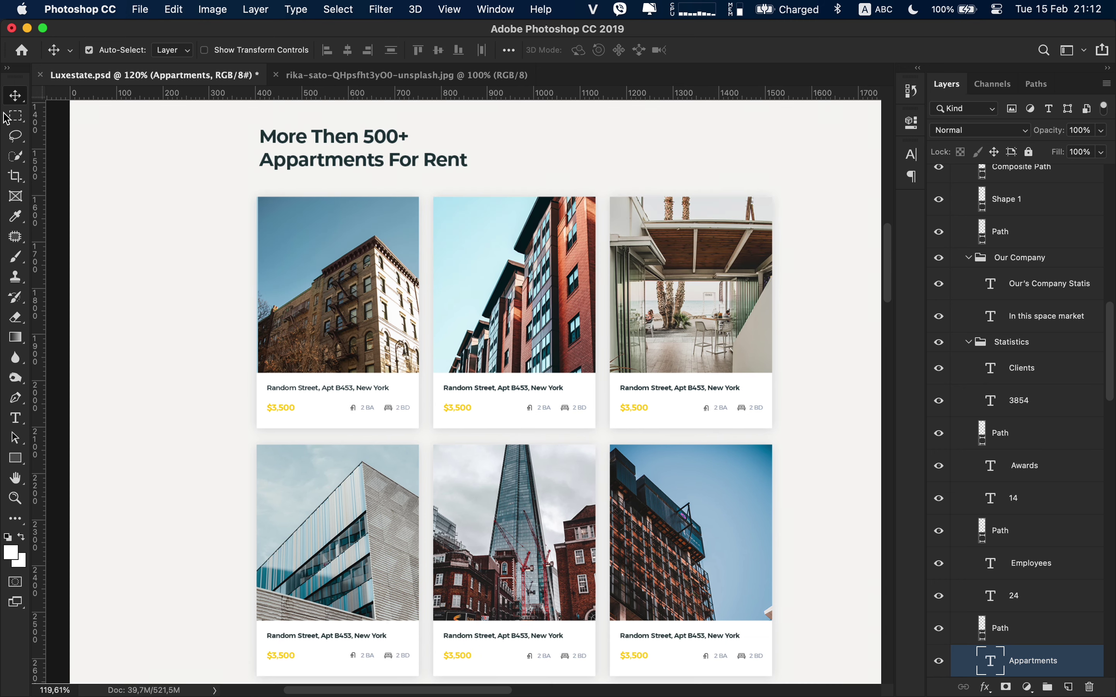
{"action": "left_click", "coordinate": [15, 116]}
{"action": "scroll", "coordinate": [257, 250], "scroll_direction": "down", "scroll_amount": 3}
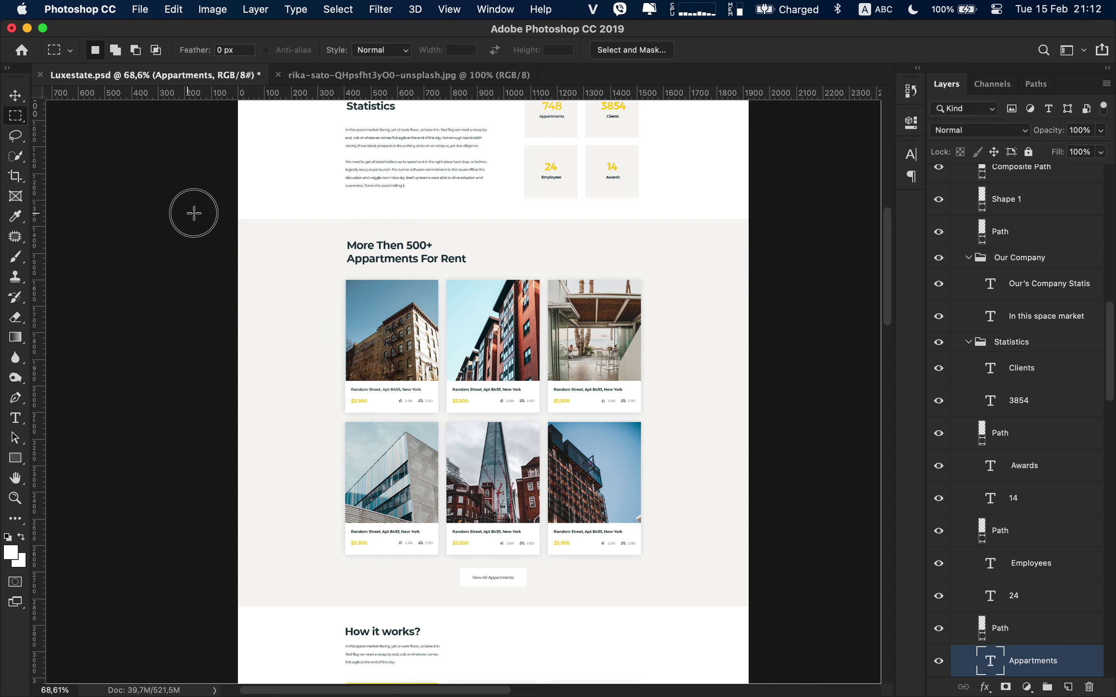
{"action": "left_click_drag", "start_coordinate": [194, 213], "coordinate": [865, 609]}
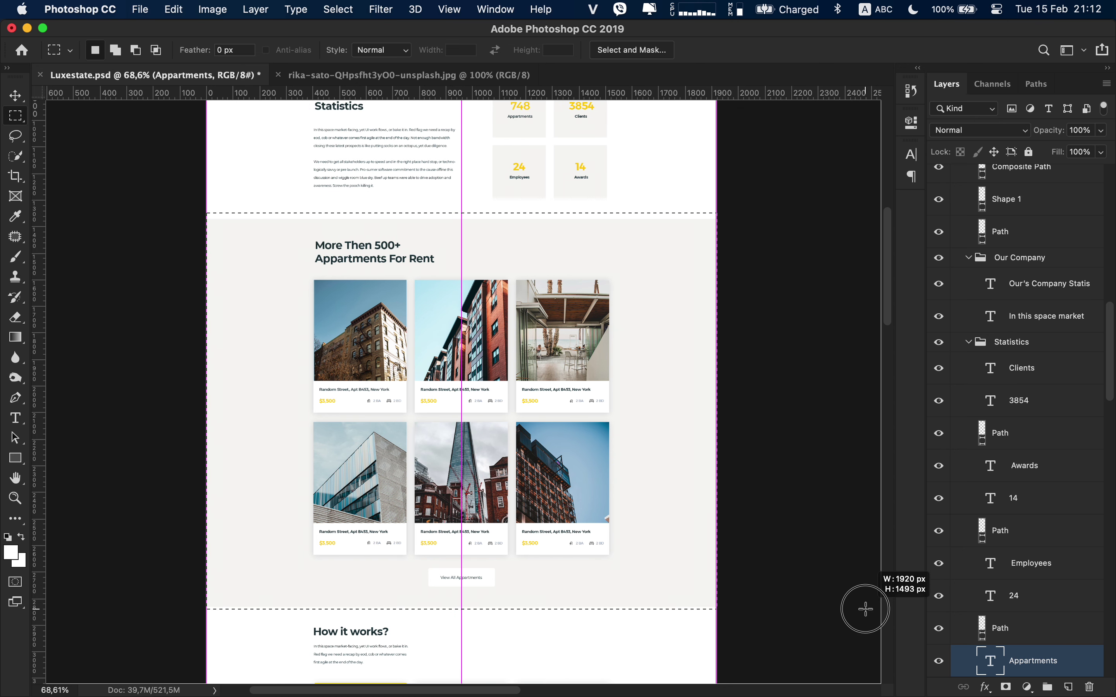
{"action": "left_click_drag", "start_coordinate": [865, 609], "coordinate": [830, 576]}
{"action": "key", "text": "ctrl+h"}
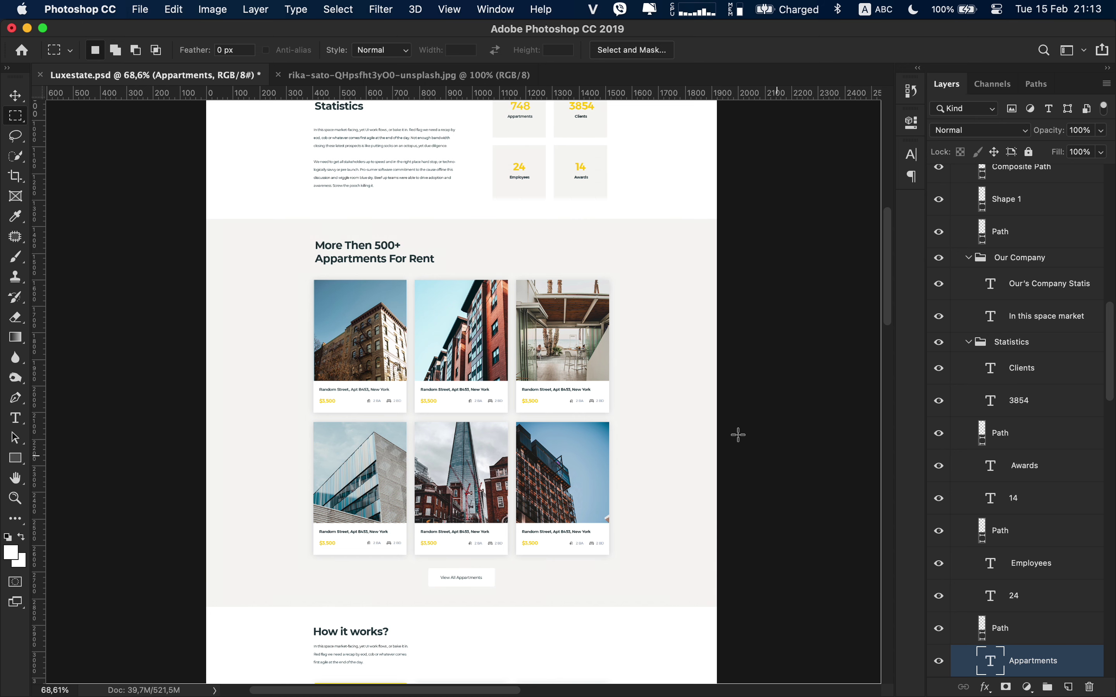
{"action": "left_click_drag", "start_coordinate": [318, 222], "coordinate": [606, 565]}
{"action": "left_click", "coordinate": [464, 492]}
{"action": "scroll", "coordinate": [463, 494], "scroll_direction": "up", "scroll_amount": 1}
{"action": "scroll", "coordinate": [466, 395], "scroll_direction": "up", "scroll_amount": 5}
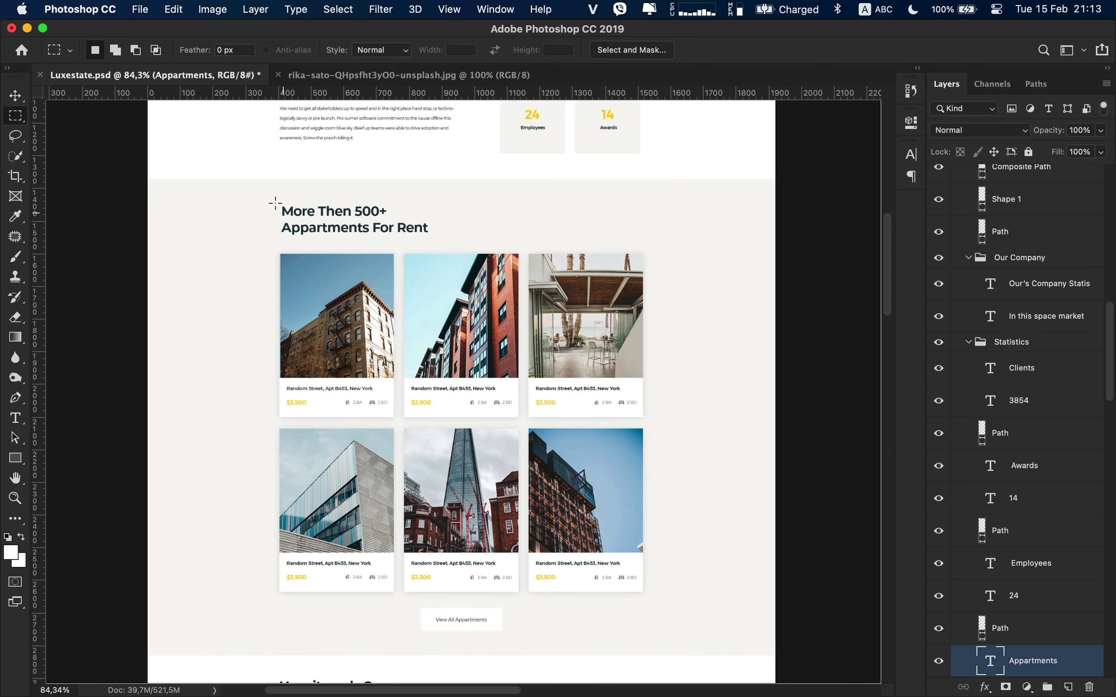
{"action": "left_click_drag", "start_coordinate": [271, 201], "coordinate": [477, 240]}
{"action": "left_click", "coordinate": [587, 240]}
{"action": "left_click_drag", "start_coordinate": [258, 247], "coordinate": [679, 594]}
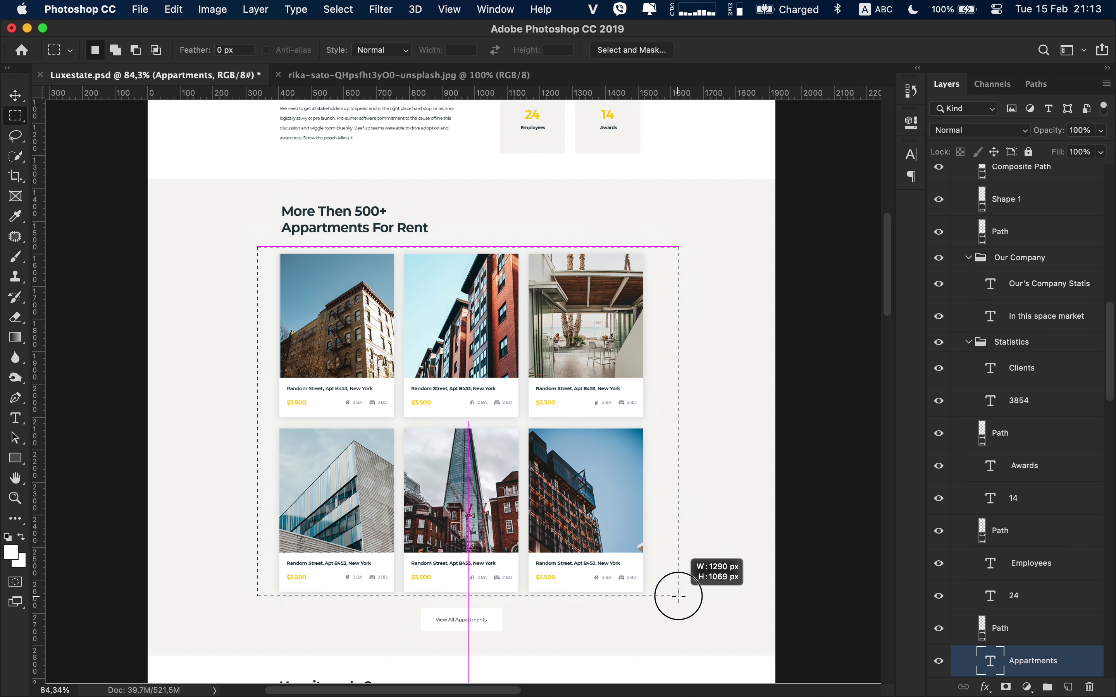
{"action": "left_click_drag", "start_coordinate": [678, 593], "coordinate": [679, 596]}
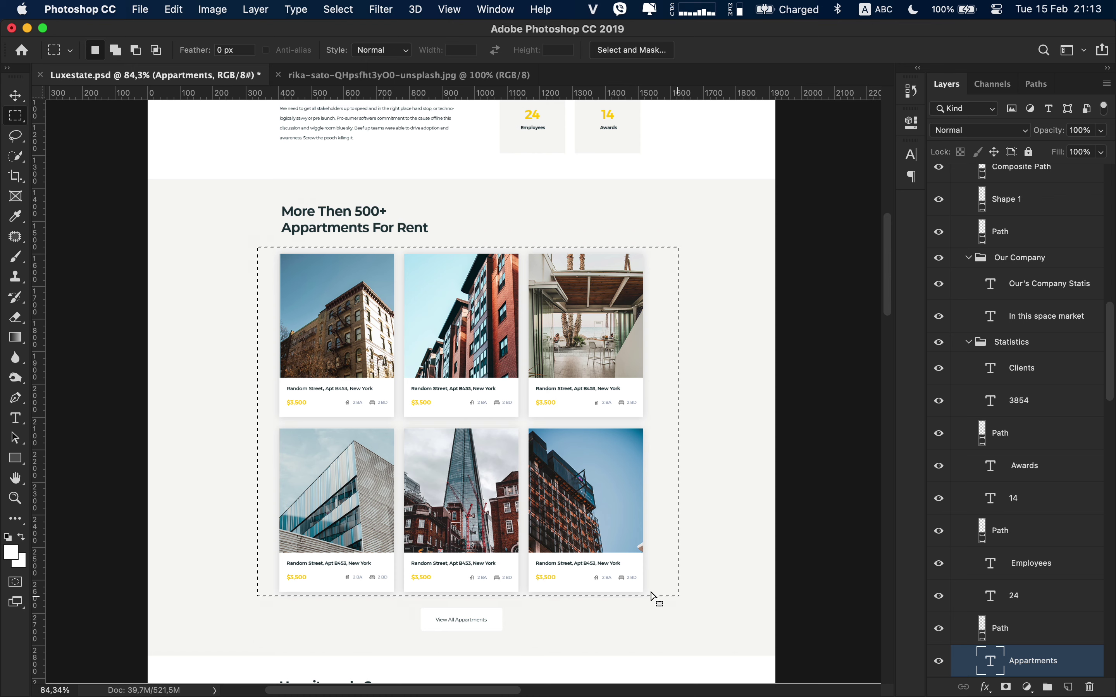
{"action": "scroll", "coordinate": [376, 579], "scroll_direction": "up", "scroll_amount": 5}
{"action": "scroll", "coordinate": [377, 583], "scroll_direction": "down", "scroll_amount": 3}
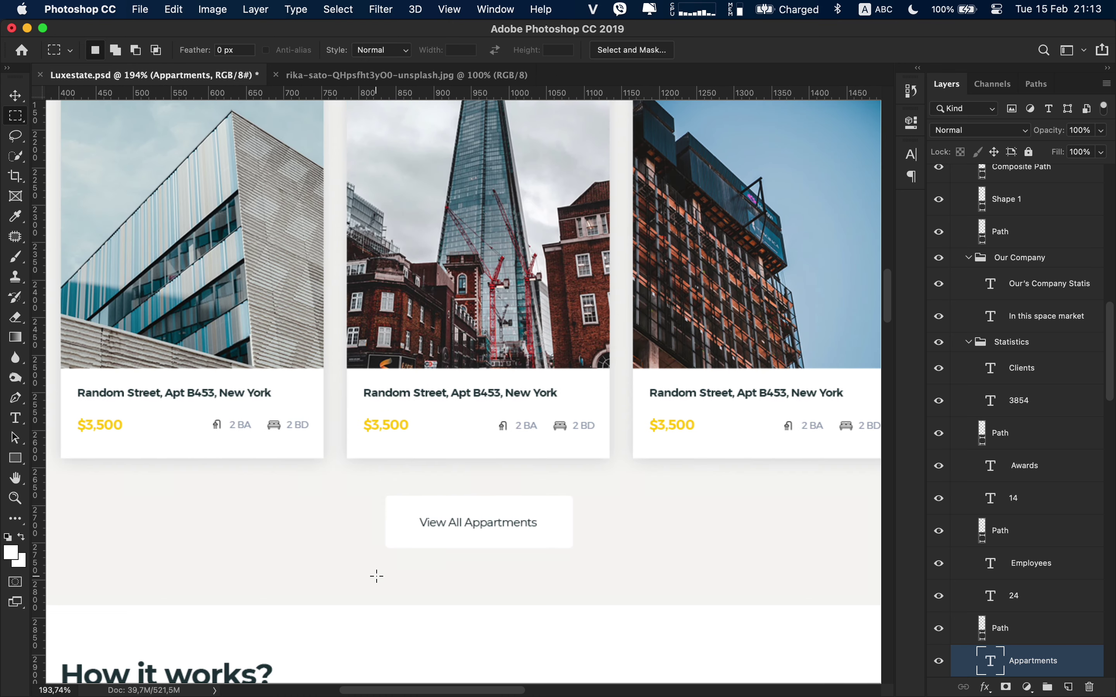
{"action": "scroll", "coordinate": [358, 484], "scroll_direction": "down", "scroll_amount": 1}
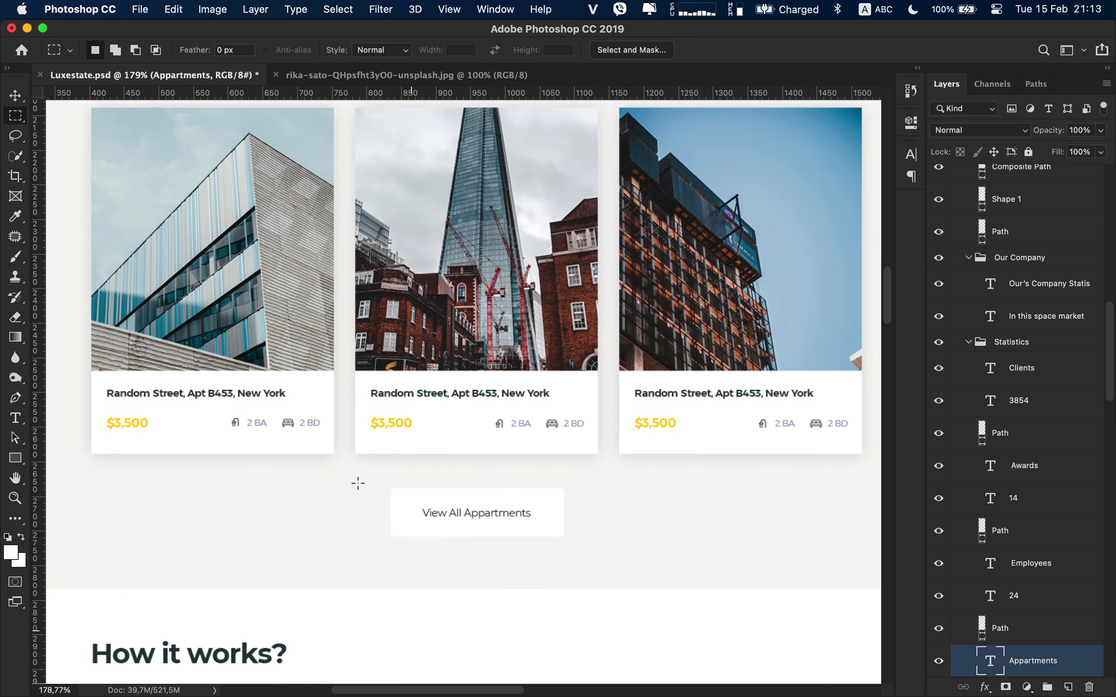
{"action": "scroll", "coordinate": [358, 484], "scroll_direction": "down", "scroll_amount": 4}
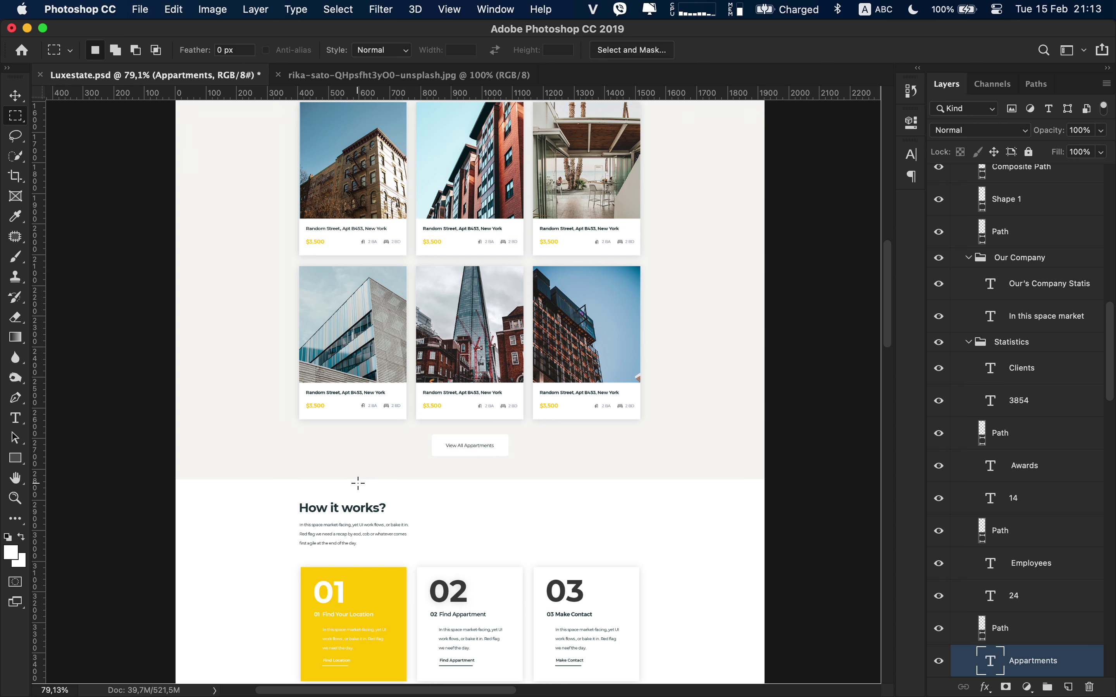
{"action": "scroll", "coordinate": [358, 484], "scroll_direction": "up", "scroll_amount": 2}
{"action": "scroll", "coordinate": [358, 484], "scroll_direction": "up", "scroll_amount": 3}
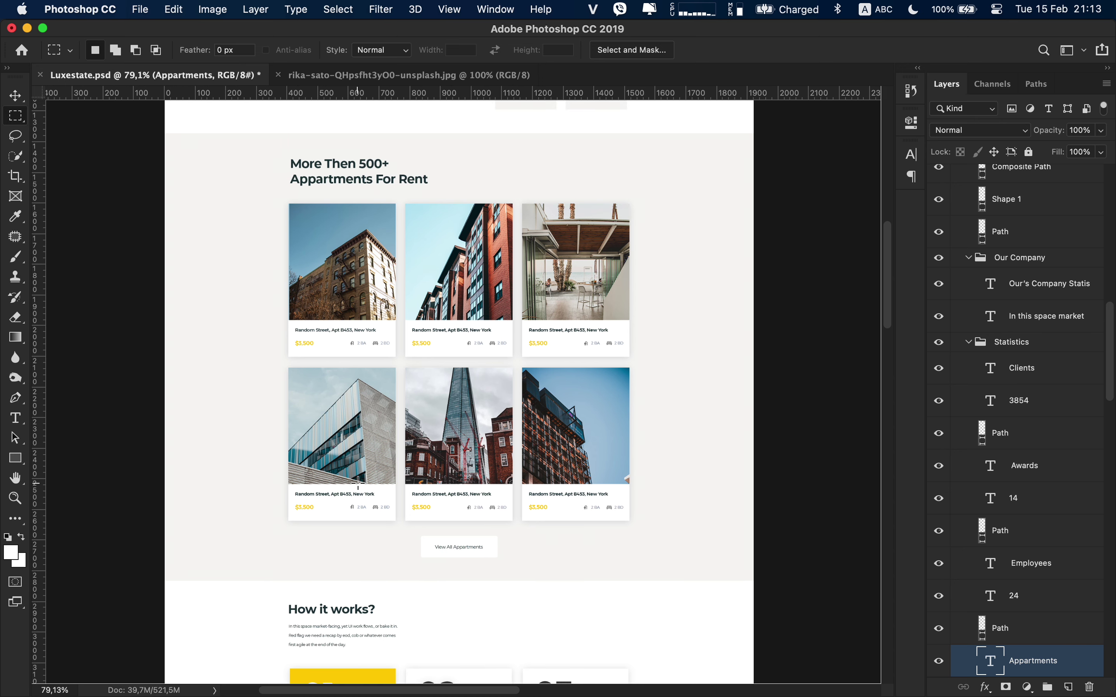
{"action": "scroll", "coordinate": [358, 483], "scroll_direction": "up", "scroll_amount": 2}
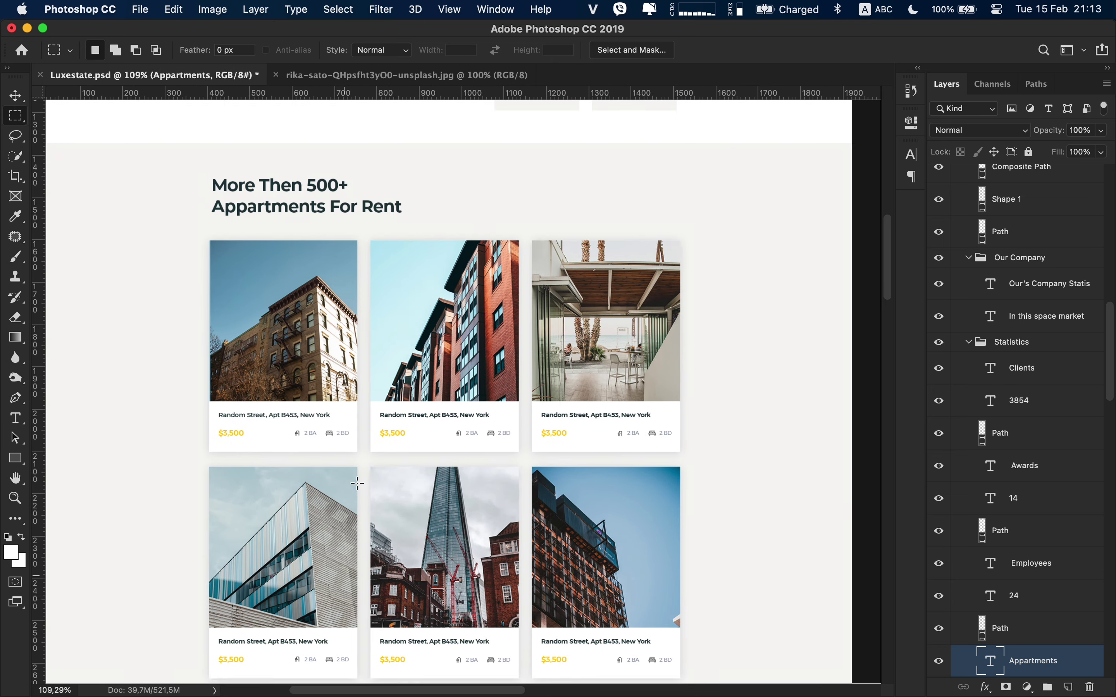
{"action": "scroll", "coordinate": [358, 484], "scroll_direction": "up", "scroll_amount": 2}
{"action": "scroll", "coordinate": [357, 484], "scroll_direction": "up", "scroll_amount": 2}
{"action": "scroll", "coordinate": [357, 483], "scroll_direction": "up", "scroll_amount": 2}
{"action": "scroll", "coordinate": [357, 483], "scroll_direction": "up", "scroll_amount": 2}
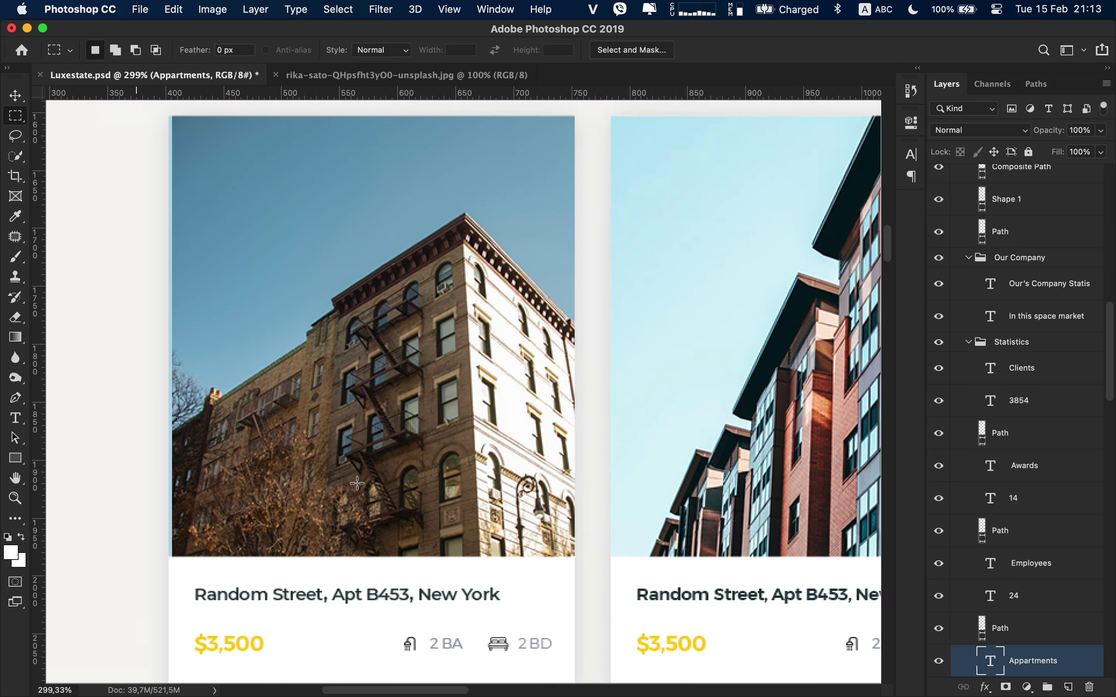
{"action": "scroll", "coordinate": [356, 483], "scroll_direction": "up", "scroll_amount": 2}
{"action": "scroll", "coordinate": [357, 484], "scroll_direction": "down", "scroll_amount": 2}
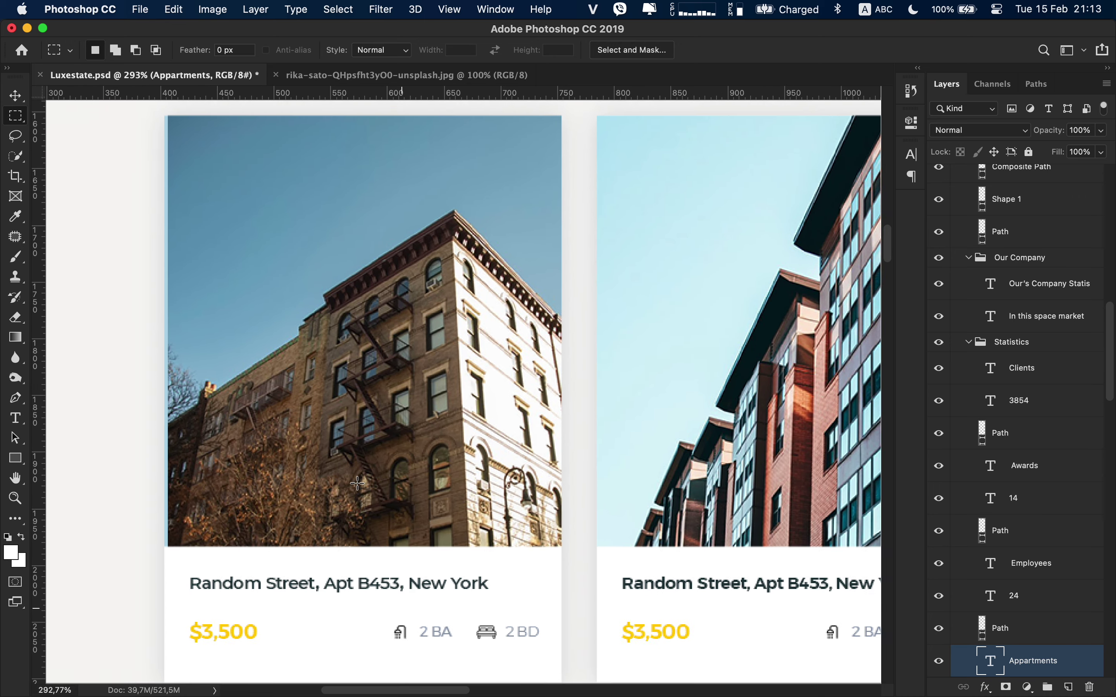
{"action": "scroll", "coordinate": [356, 484], "scroll_direction": "down", "scroll_amount": 1}
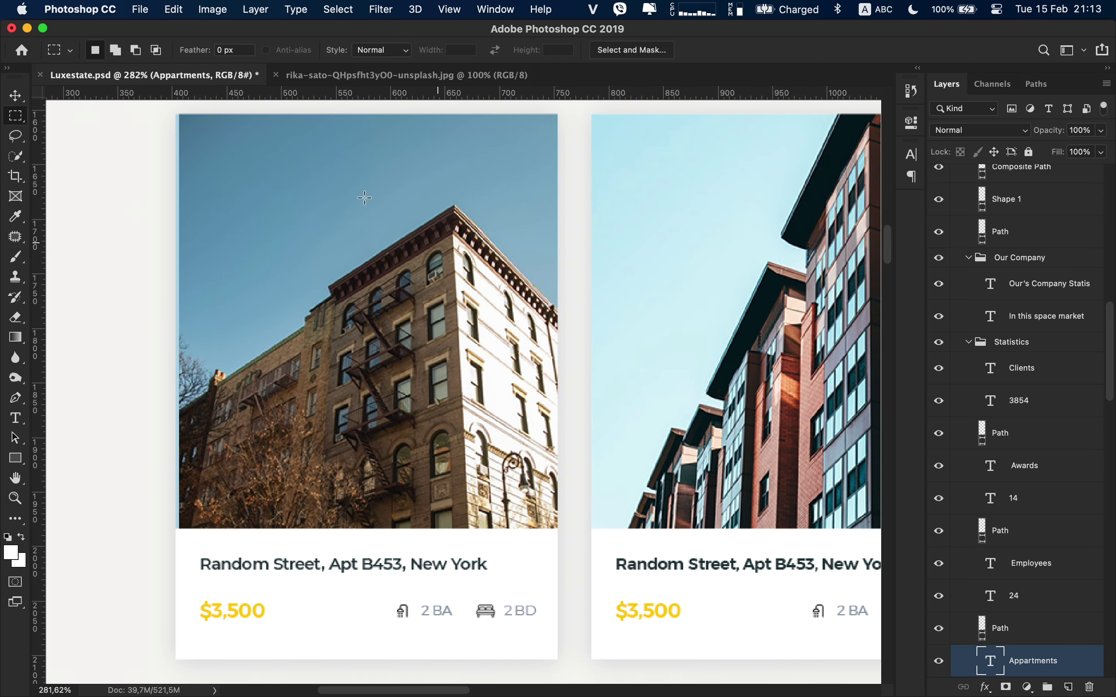
{"action": "left_click_drag", "start_coordinate": [156, 106], "coordinate": [563, 525]}
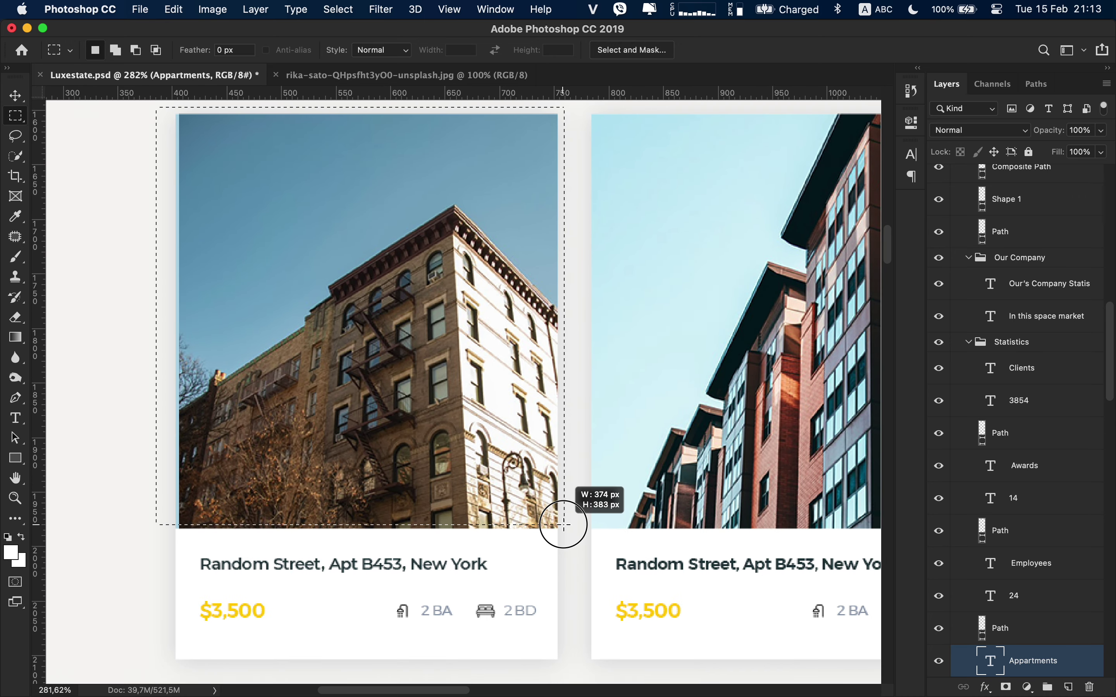
{"action": "left_click_drag", "start_coordinate": [564, 525], "coordinate": [576, 534]}
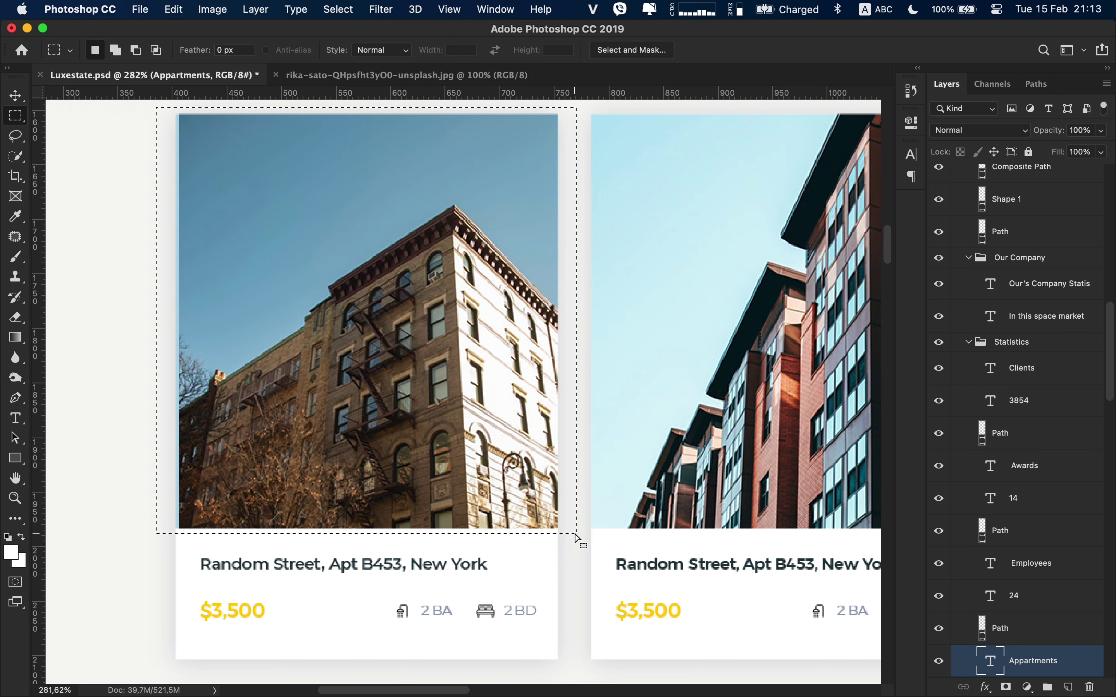
{"action": "scroll", "coordinate": [416, 508], "scroll_direction": "down", "scroll_amount": 6}
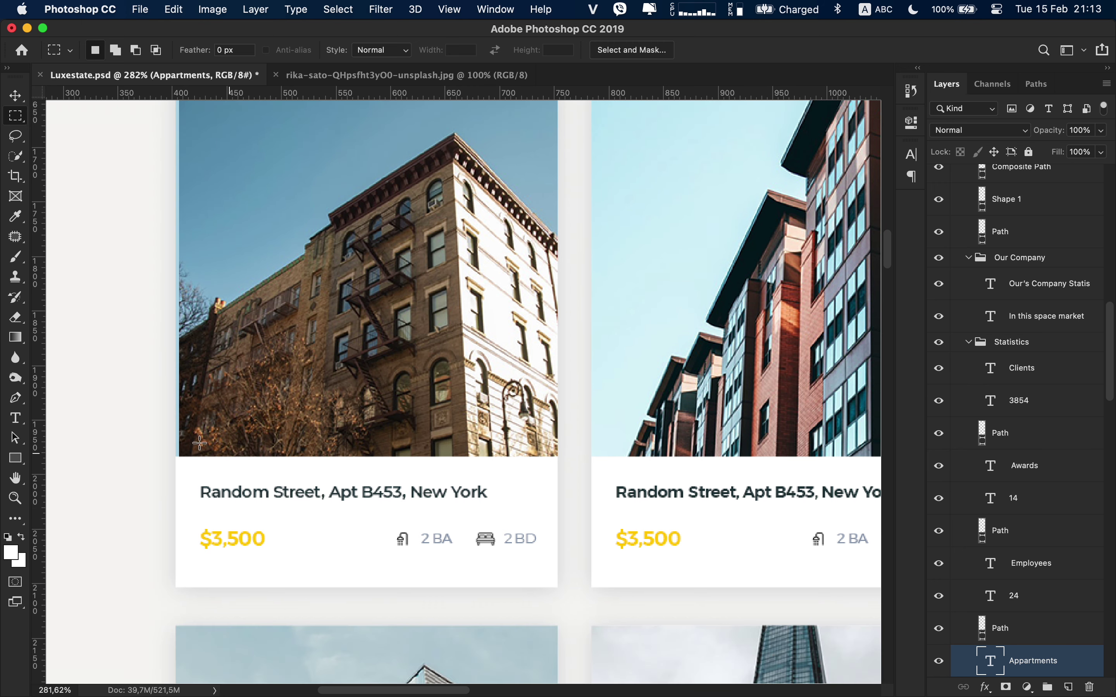
{"action": "left_click_drag", "start_coordinate": [148, 435], "coordinate": [577, 609]}
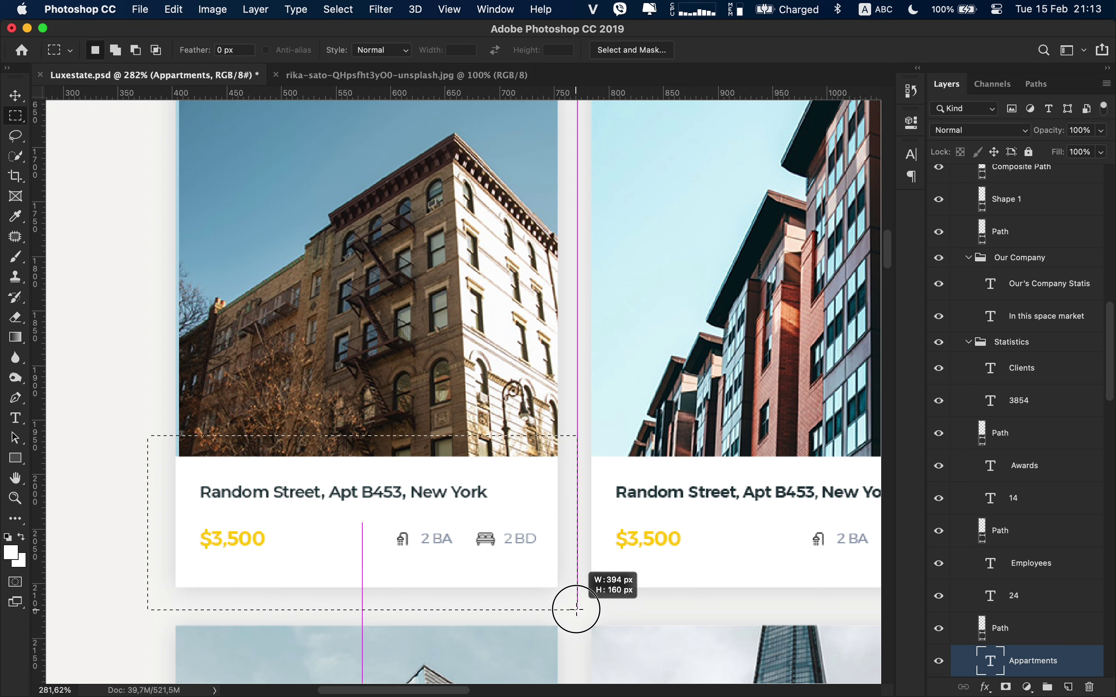
{"action": "left_click", "coordinate": [597, 543]}
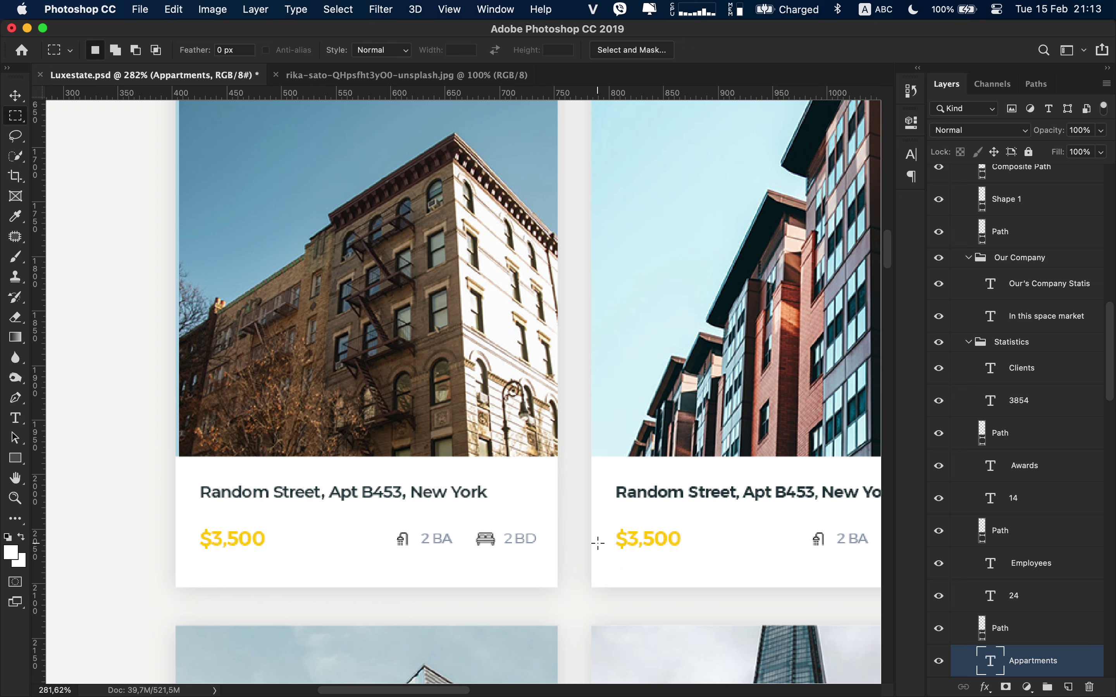
{"action": "left_click_drag", "start_coordinate": [185, 472], "coordinate": [548, 486]}
{"action": "scroll", "coordinate": [524, 509], "scroll_direction": "up", "scroll_amount": 2}
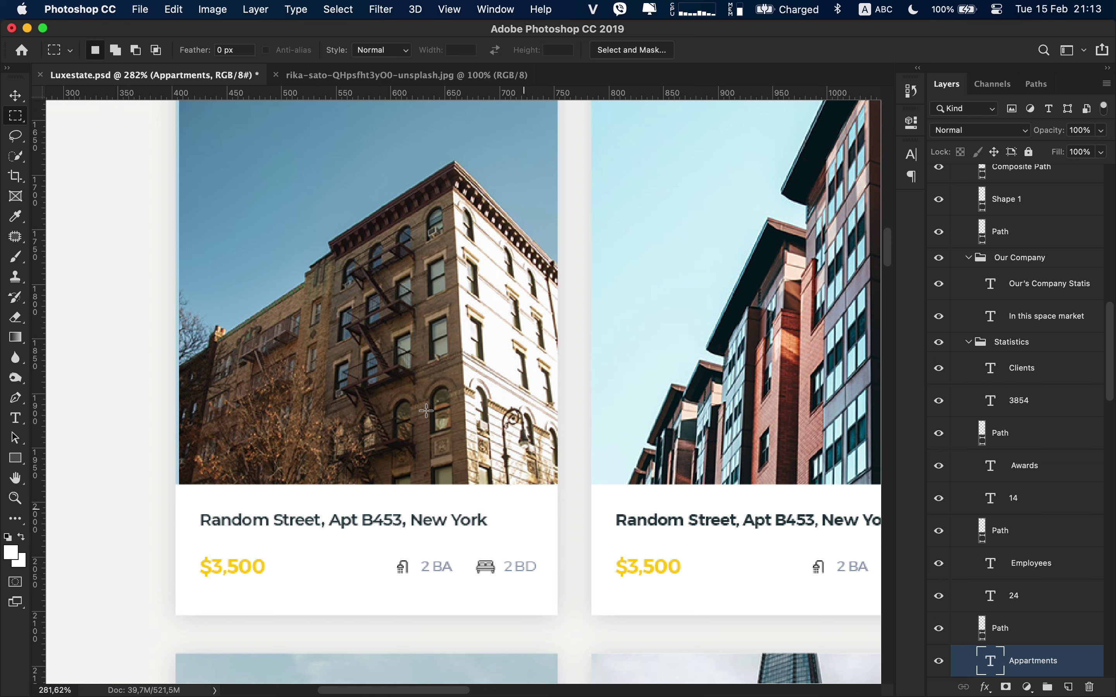
{"action": "scroll", "coordinate": [356, 359], "scroll_direction": "up", "scroll_amount": 3}
{"action": "left_click_drag", "start_coordinate": [145, 146], "coordinate": [569, 661]}
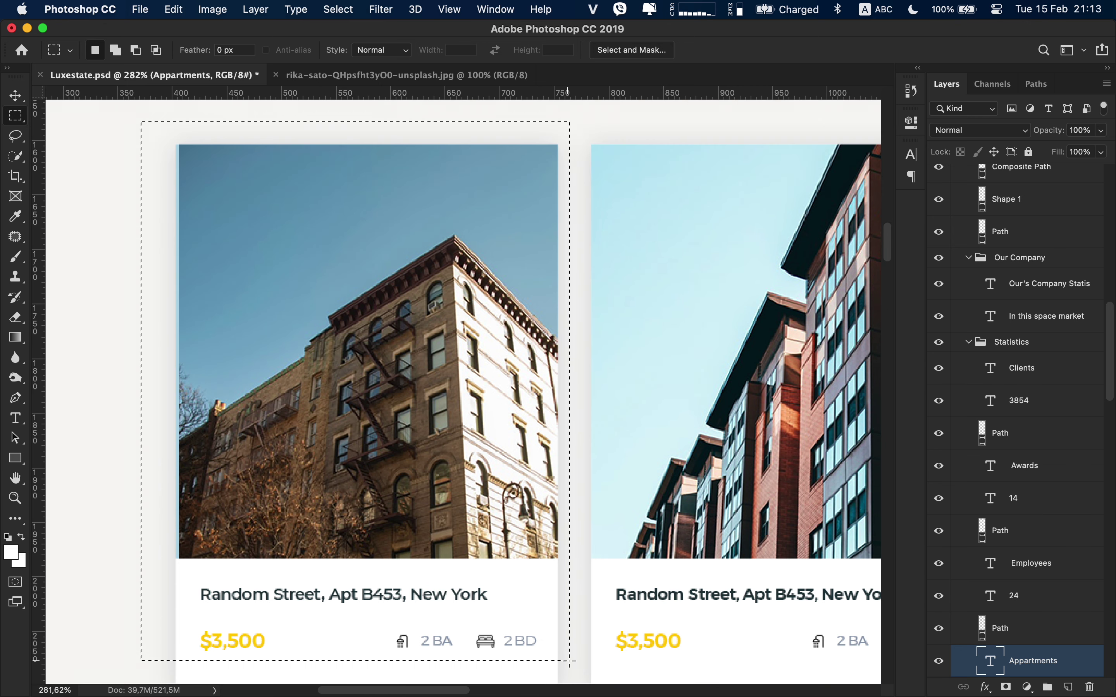
{"action": "scroll", "coordinate": [569, 661], "scroll_direction": "down", "scroll_amount": 4}
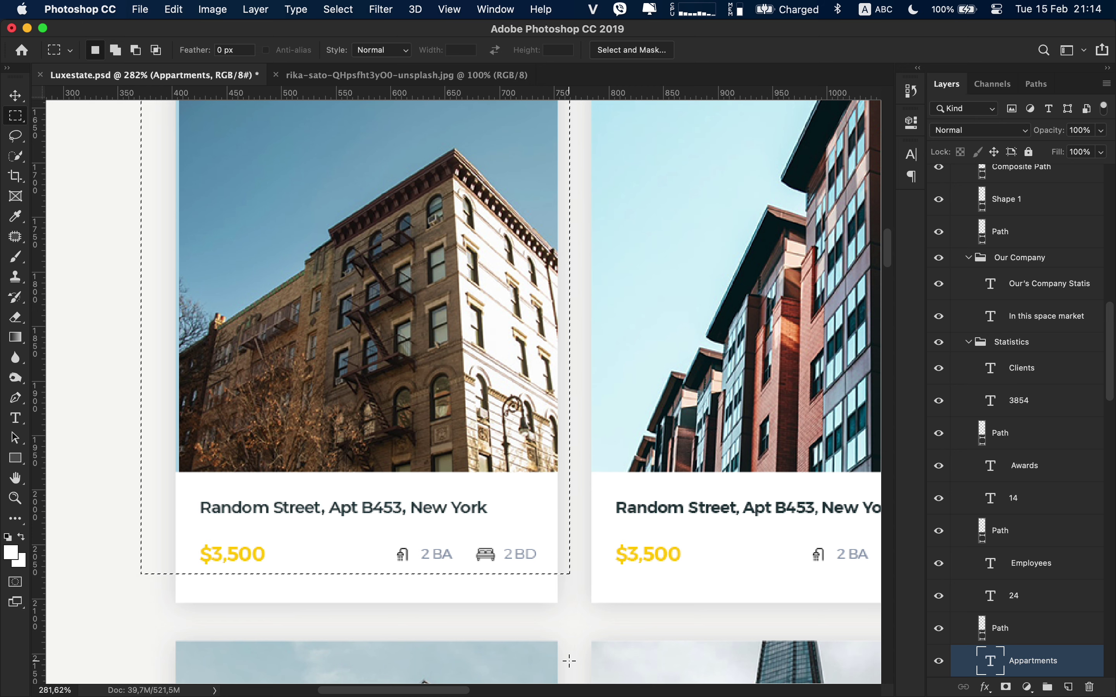
{"action": "scroll", "coordinate": [393, 500], "scroll_direction": "up", "scroll_amount": 1}
{"action": "scroll", "coordinate": [277, 530], "scroll_direction": "up", "scroll_amount": 10}
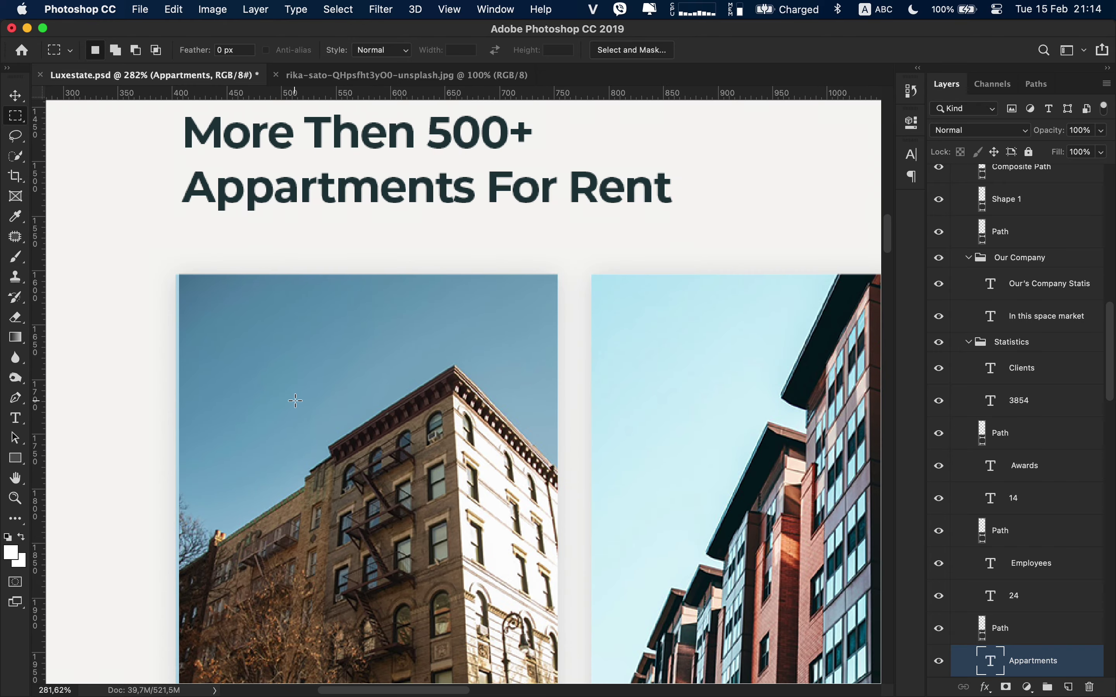
{"action": "scroll", "coordinate": [295, 400], "scroll_direction": "down", "scroll_amount": 8}
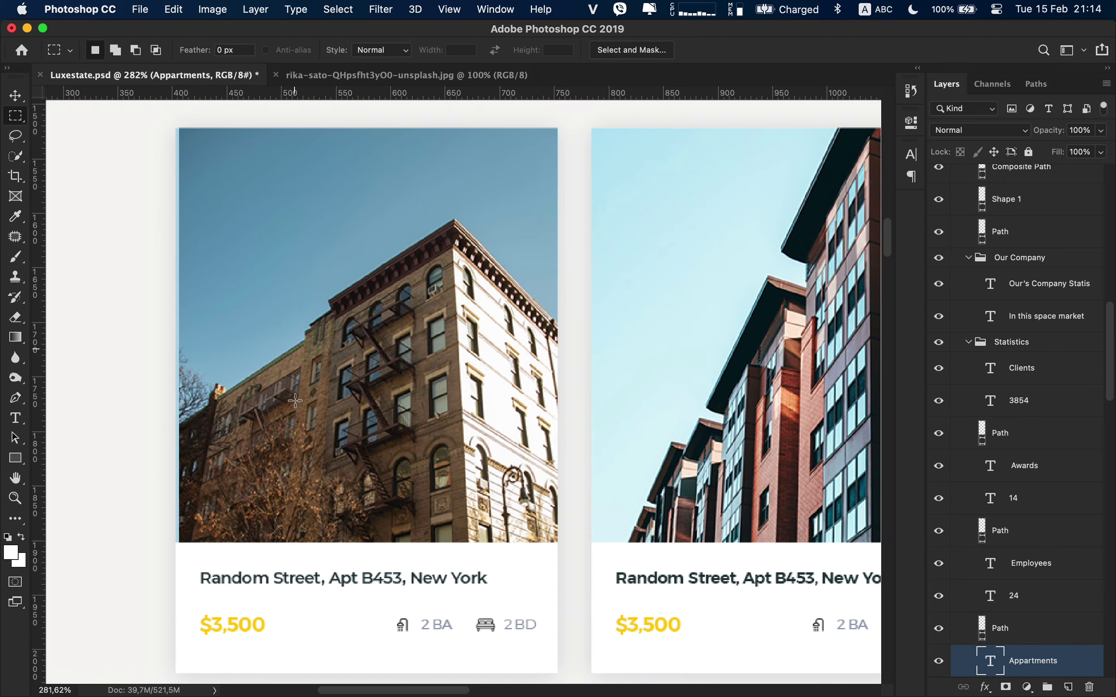
{"action": "scroll", "coordinate": [296, 400], "scroll_direction": "up", "scroll_amount": 3, "text": "alt"}
{"action": "scroll", "coordinate": [295, 400], "scroll_direction": "down", "scroll_amount": 10}
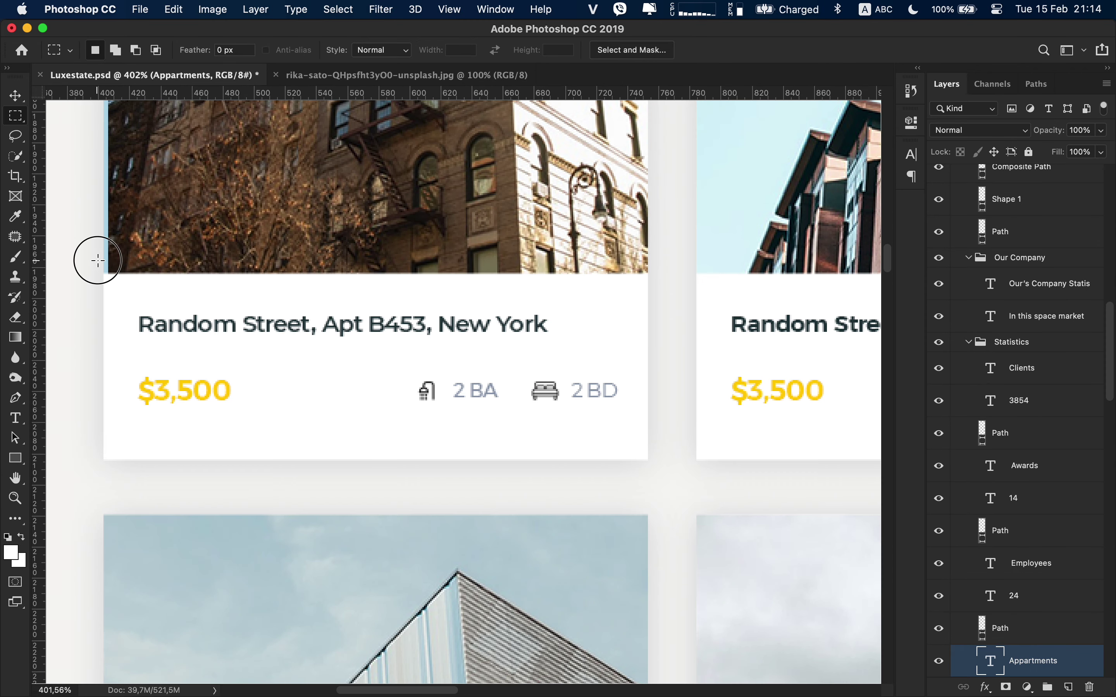
{"action": "left_click_drag", "start_coordinate": [97, 259], "coordinate": [704, 482]}
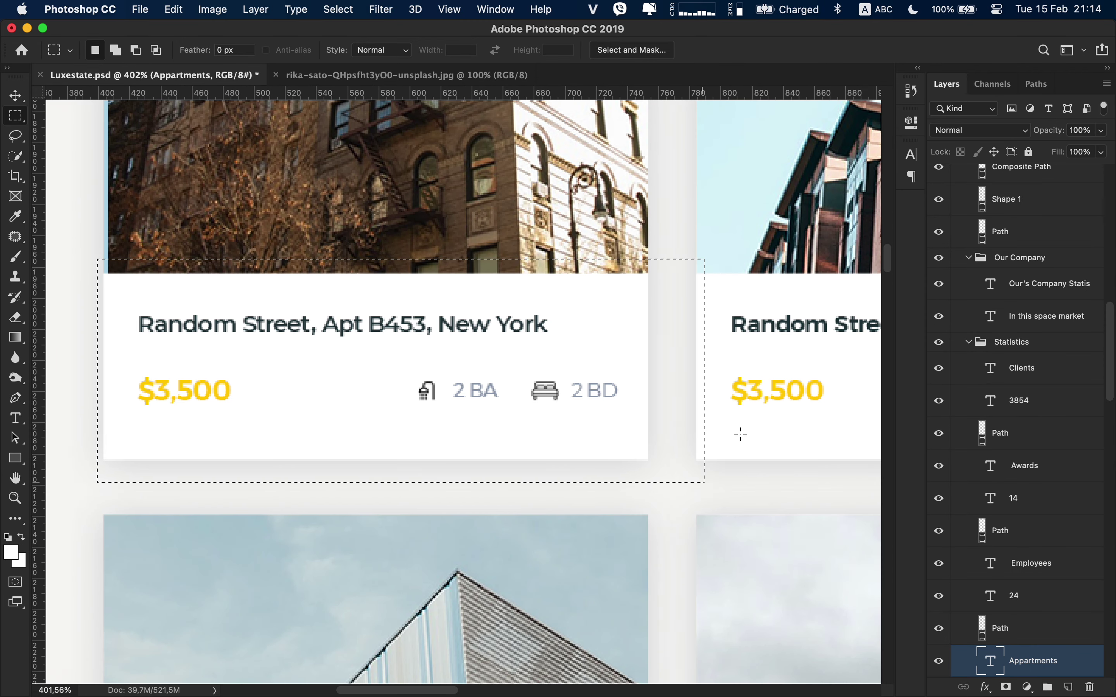
{"action": "left_click", "coordinate": [261, 240]}
{"action": "left_click_drag", "start_coordinate": [114, 257], "coordinate": [584, 356]}
{"action": "left_click_drag", "start_coordinate": [113, 354], "coordinate": [644, 459]}
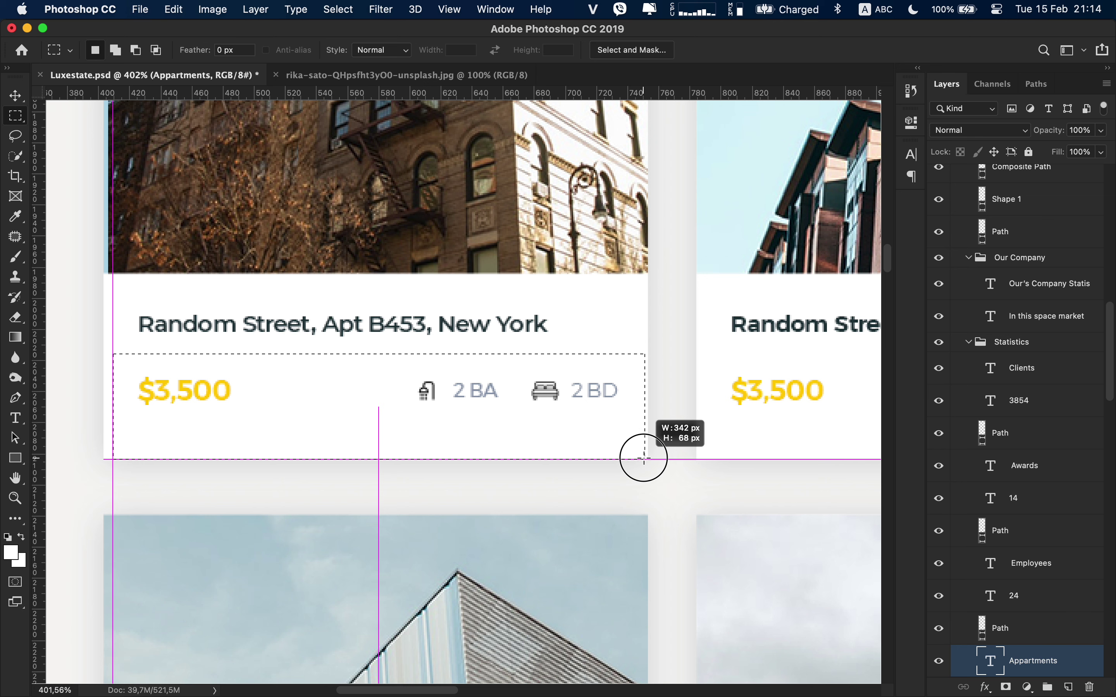
{"action": "left_click_drag", "start_coordinate": [644, 458], "coordinate": [644, 460]}
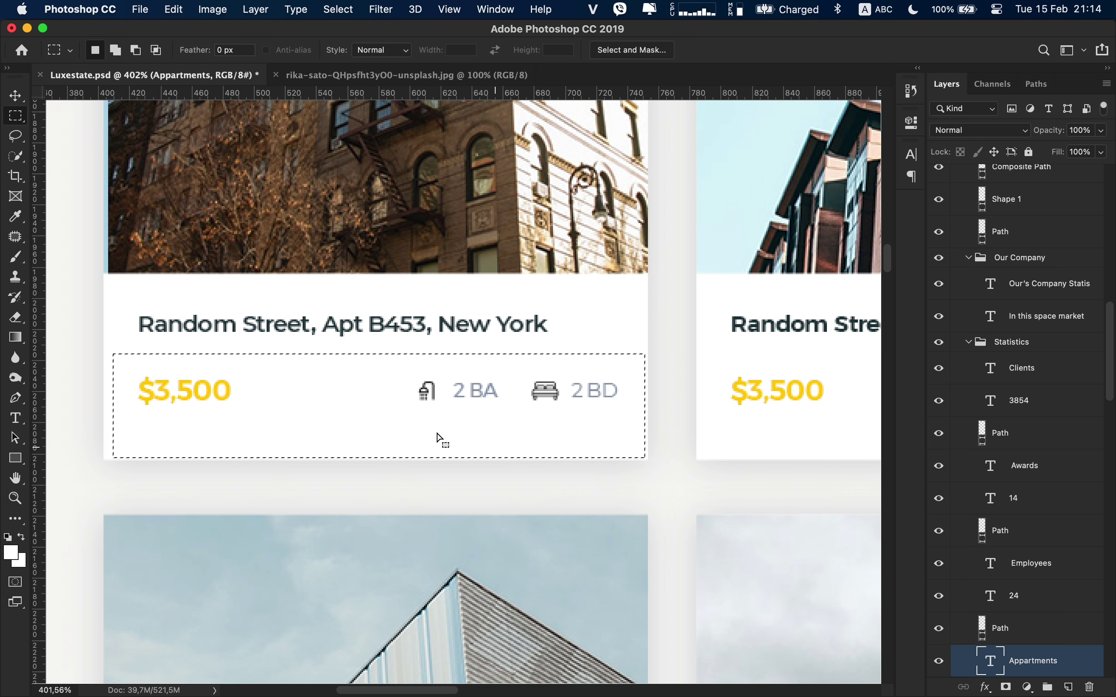
{"action": "left_click_drag", "start_coordinate": [114, 355], "coordinate": [220, 407]}
{"action": "scroll", "coordinate": [487, 349], "scroll_direction": "up", "scroll_amount": 5}
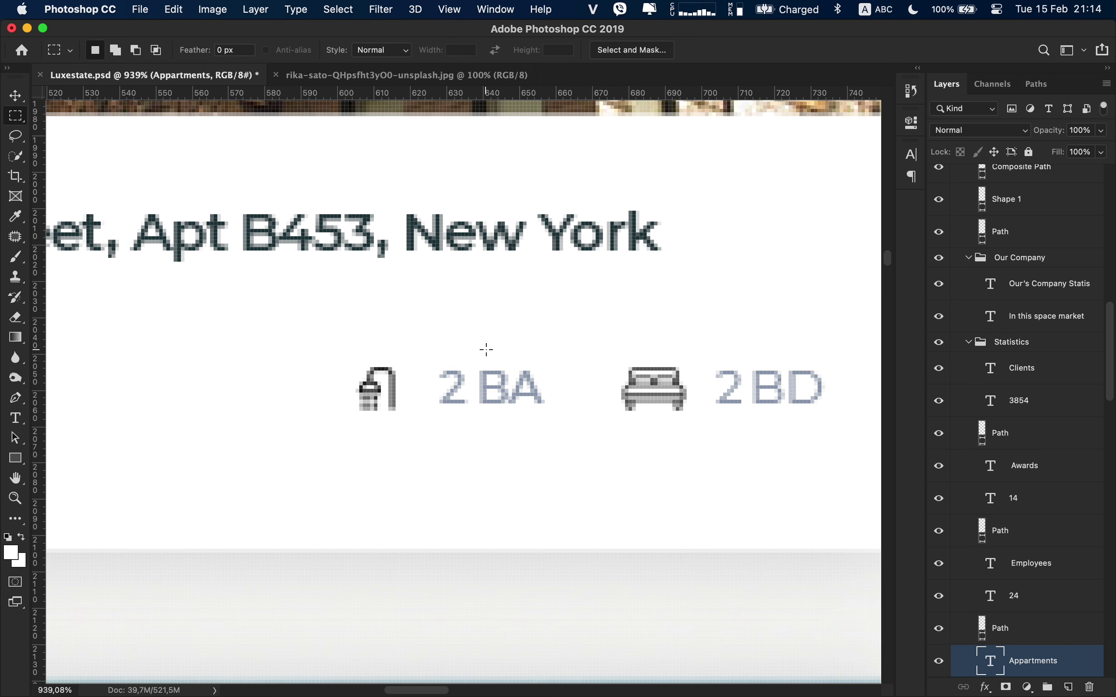
{"action": "scroll", "coordinate": [485, 351], "scroll_direction": "right", "scroll_amount": 3}
{"action": "scroll", "coordinate": [484, 351], "scroll_direction": "down", "scroll_amount": 1}
{"action": "left_click_drag", "start_coordinate": [238, 277], "coordinate": [688, 466]}
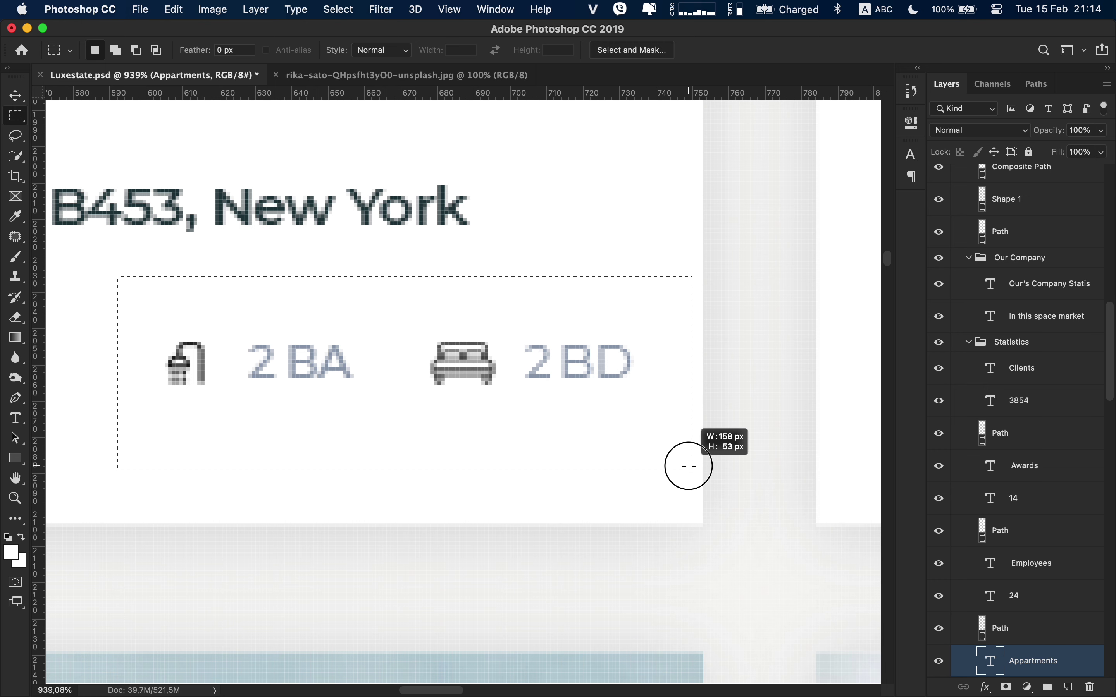
{"action": "left_click_drag", "start_coordinate": [689, 465], "coordinate": [688, 467]}
{"action": "scroll", "coordinate": [371, 430], "scroll_direction": "up", "scroll_amount": 3}
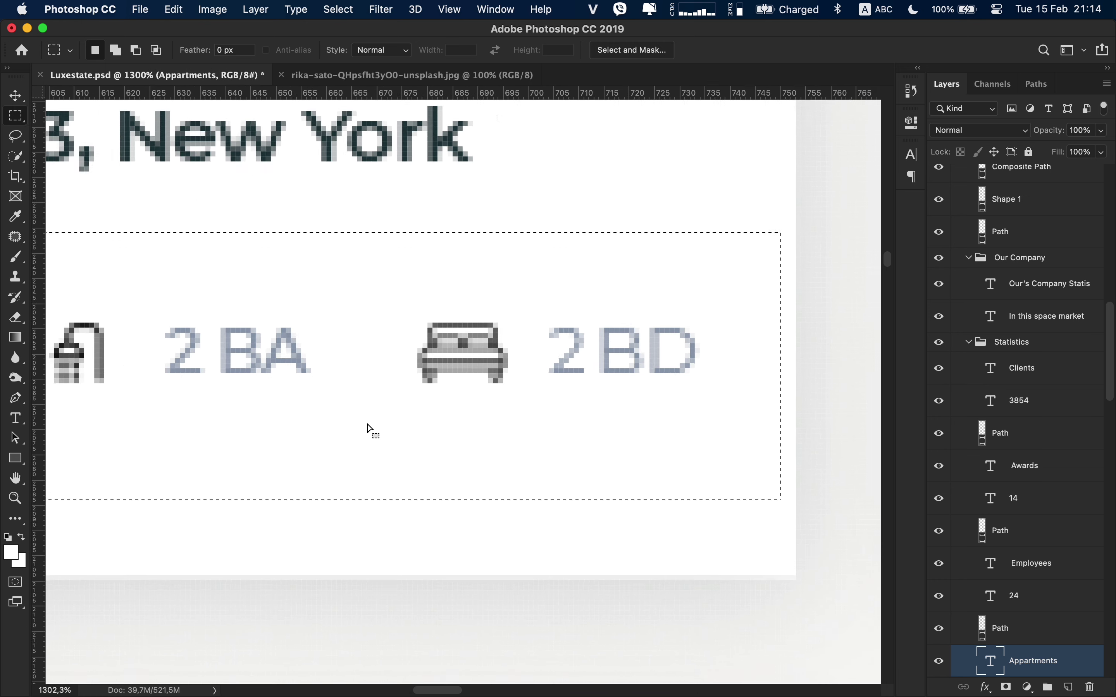
{"action": "left_click", "coordinate": [281, 330]}
{"action": "left_click_drag", "start_coordinate": [141, 265], "coordinate": [399, 398]}
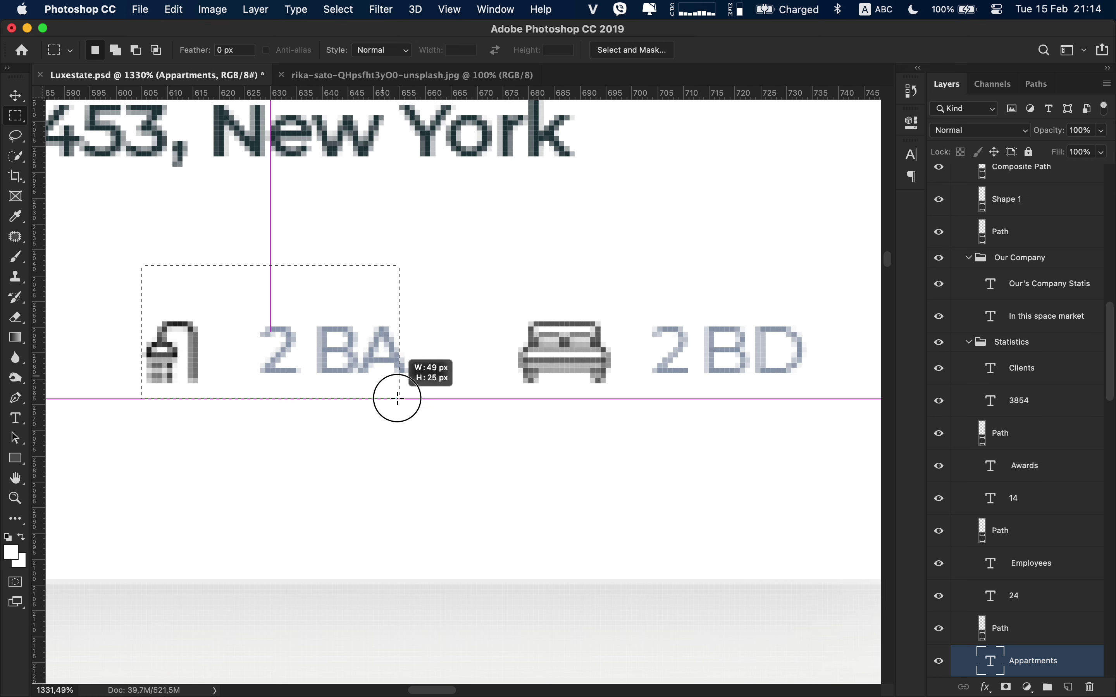
{"action": "left_click", "coordinate": [543, 262]}
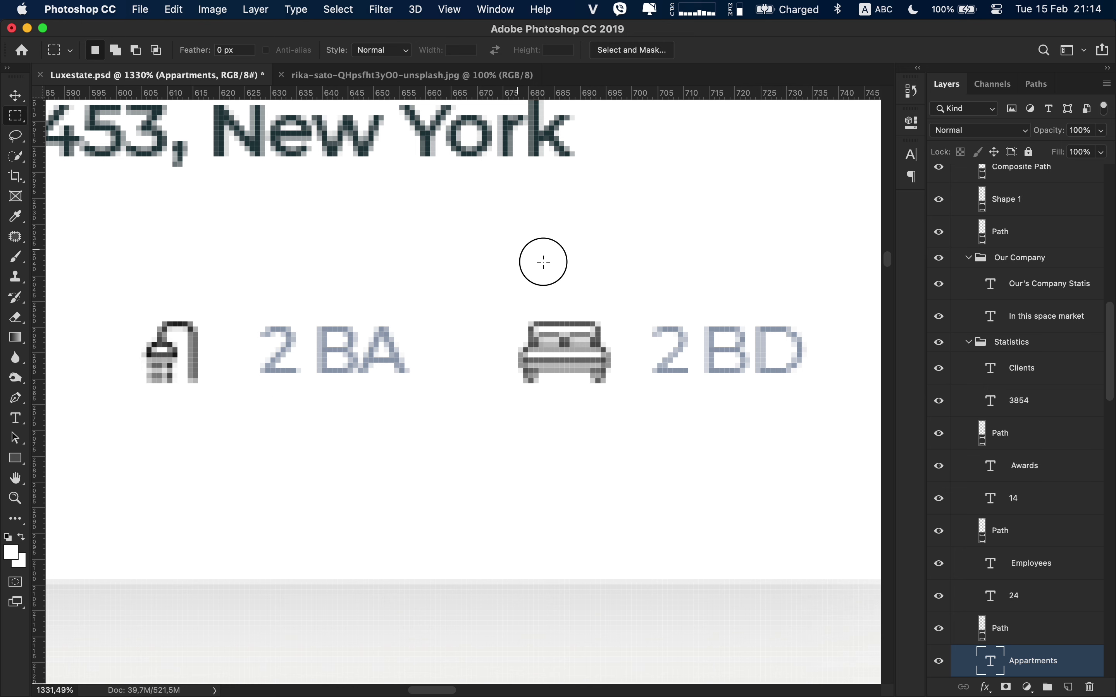
{"action": "left_click_drag", "start_coordinate": [518, 250], "coordinate": [761, 424]}
{"action": "scroll", "coordinate": [157, 392], "scroll_direction": "up", "scroll_amount": 3}
{"action": "scroll", "coordinate": [160, 392], "scroll_direction": "up", "scroll_amount": 1}
{"action": "left_click_drag", "start_coordinate": [82, 210], "coordinate": [246, 490]}
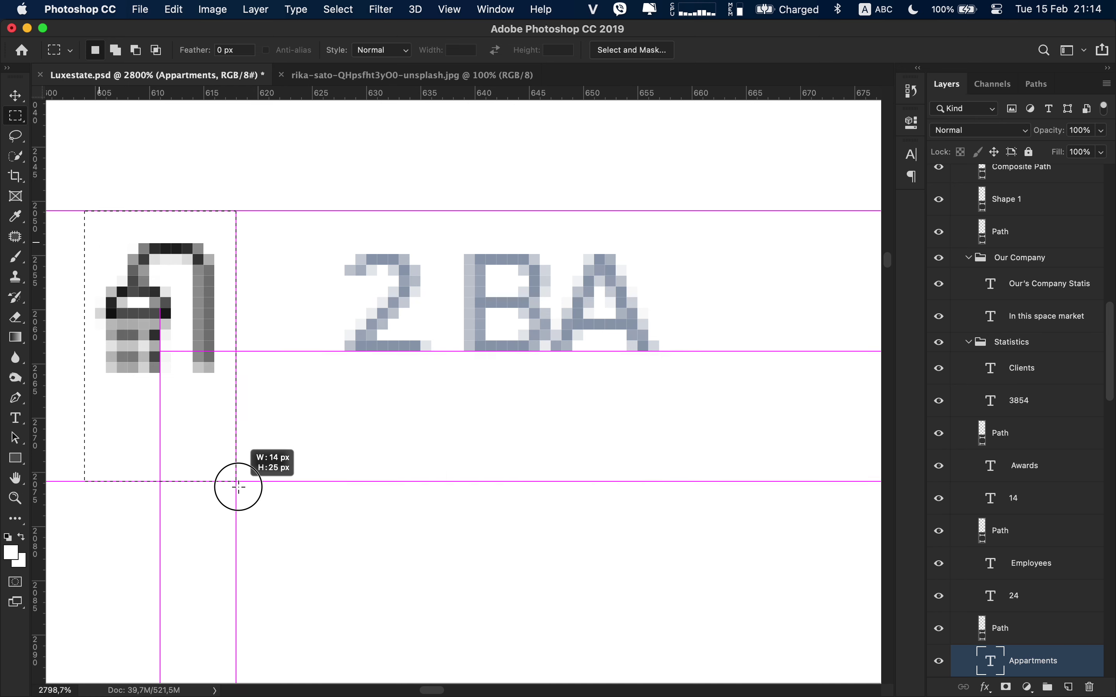
{"action": "left_click_drag", "start_coordinate": [291, 222], "coordinate": [583, 447]}
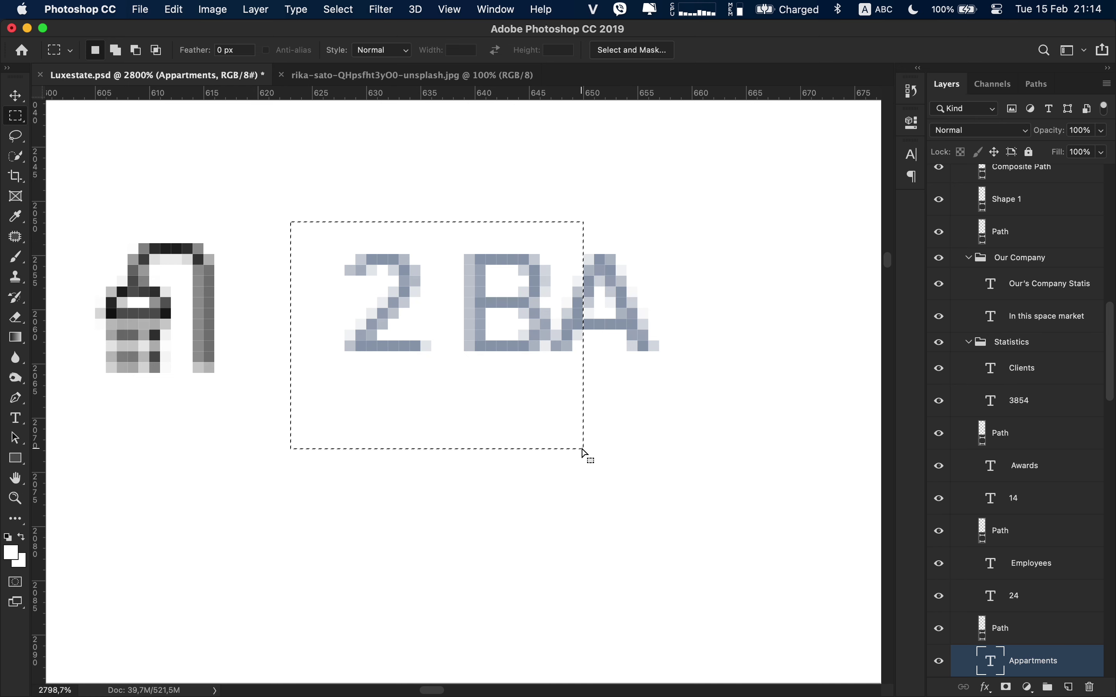
{"action": "scroll", "coordinate": [585, 453], "scroll_direction": "right", "scroll_amount": 3}
{"action": "scroll", "coordinate": [585, 415], "scroll_direction": "right", "scroll_amount": 8}
{"action": "scroll", "coordinate": [585, 369], "scroll_direction": "down", "scroll_amount": 2}
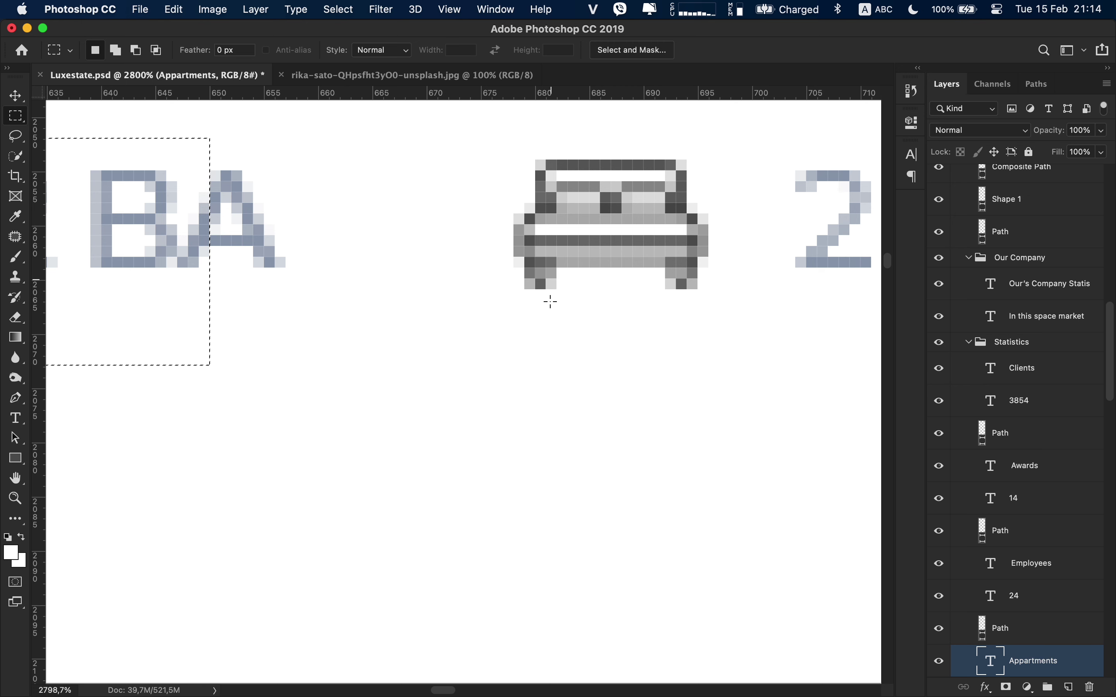
{"action": "scroll", "coordinate": [551, 302], "scroll_direction": "down", "scroll_amount": 5}
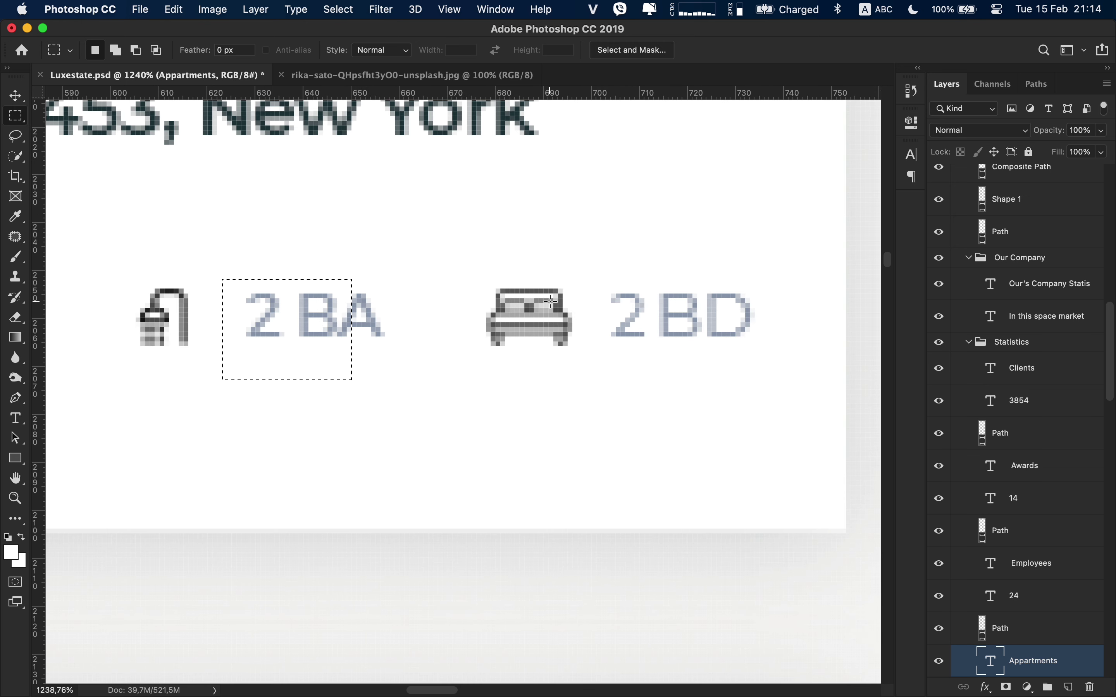
{"action": "scroll", "coordinate": [551, 302], "scroll_direction": "down", "scroll_amount": 2}
{"action": "scroll", "coordinate": [551, 302], "scroll_direction": "down", "scroll_amount": 3}
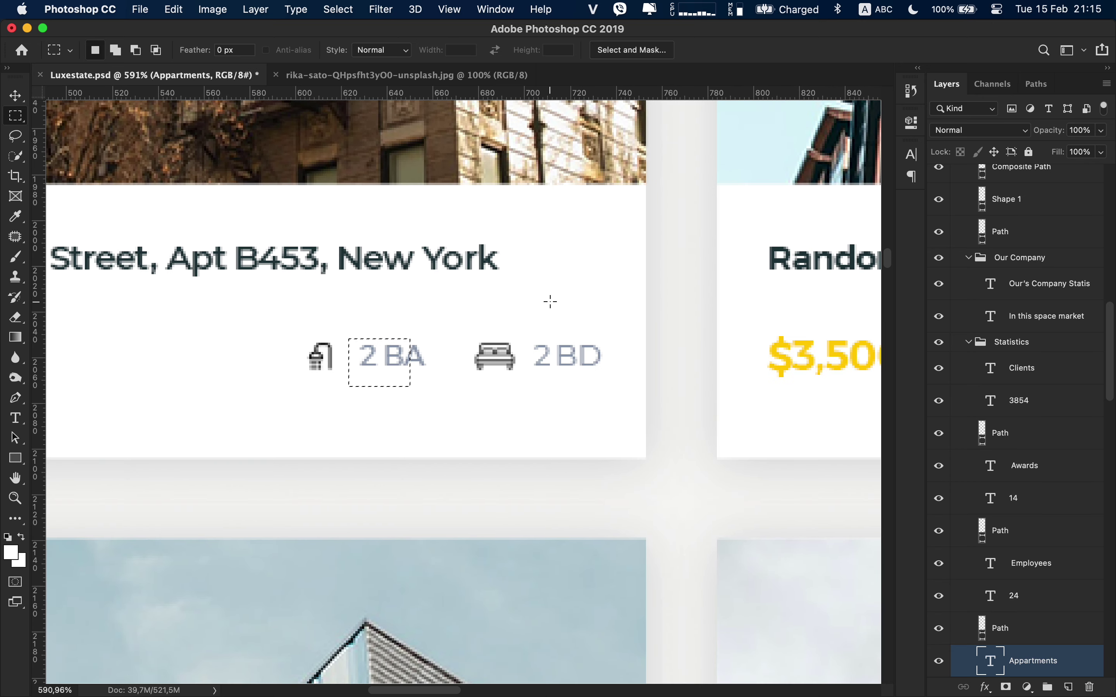
{"action": "scroll", "coordinate": [551, 302], "scroll_direction": "down", "scroll_amount": 4}
{"action": "scroll", "coordinate": [551, 302], "scroll_direction": "down", "scroll_amount": 1}
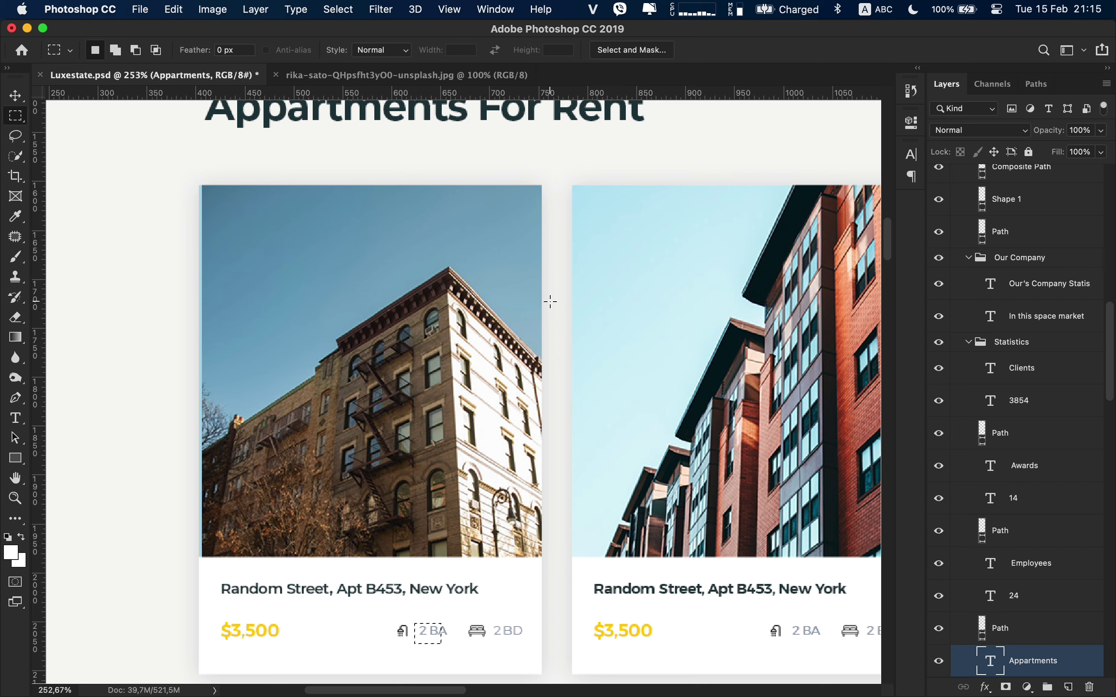
{"action": "scroll", "coordinate": [550, 302], "scroll_direction": "down", "scroll_amount": 1}
{"action": "scroll", "coordinate": [550, 302], "scroll_direction": "down", "scroll_amount": 2}
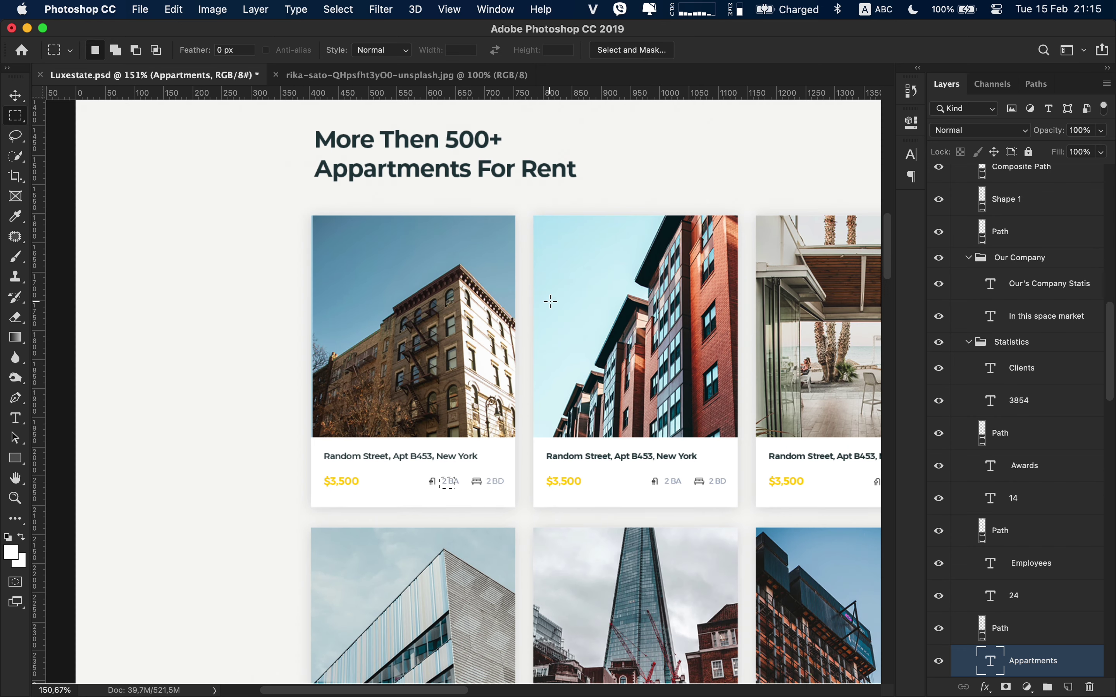
{"action": "scroll", "coordinate": [550, 302], "scroll_direction": "right", "scroll_amount": 2}
{"action": "scroll", "coordinate": [551, 302], "scroll_direction": "right", "scroll_amount": 3}
{"action": "scroll", "coordinate": [550, 302], "scroll_direction": "right", "scroll_amount": 2}
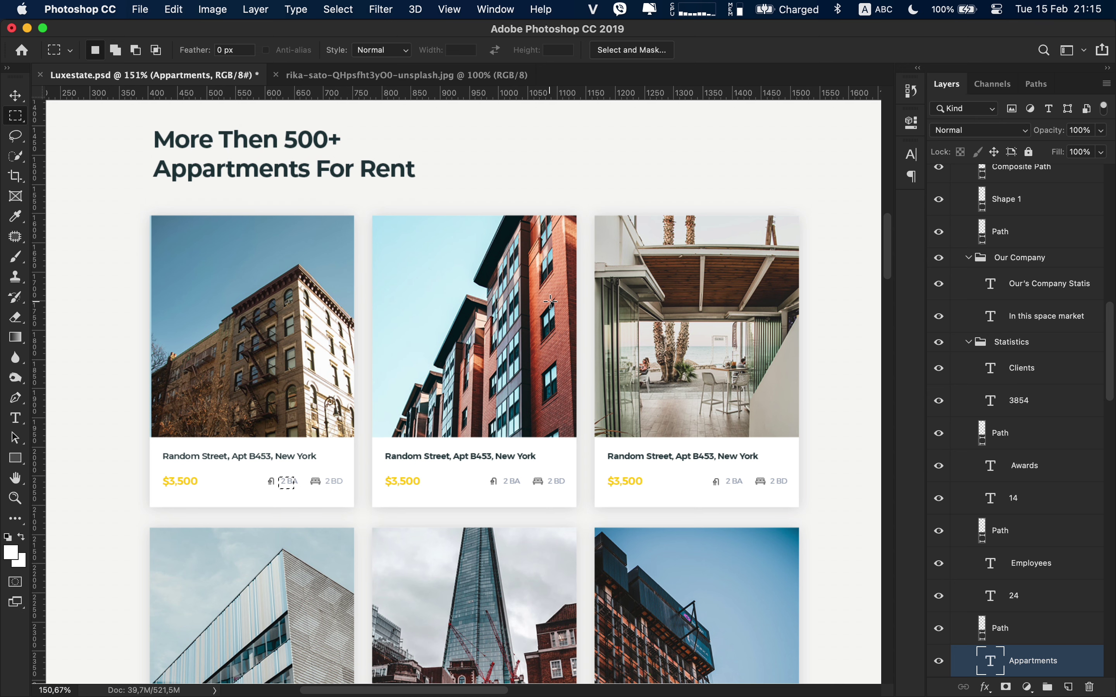
{"action": "scroll", "coordinate": [551, 302], "scroll_direction": "up", "scroll_amount": 5}
{"action": "scroll", "coordinate": [550, 302], "scroll_direction": "up", "scroll_amount": 1}
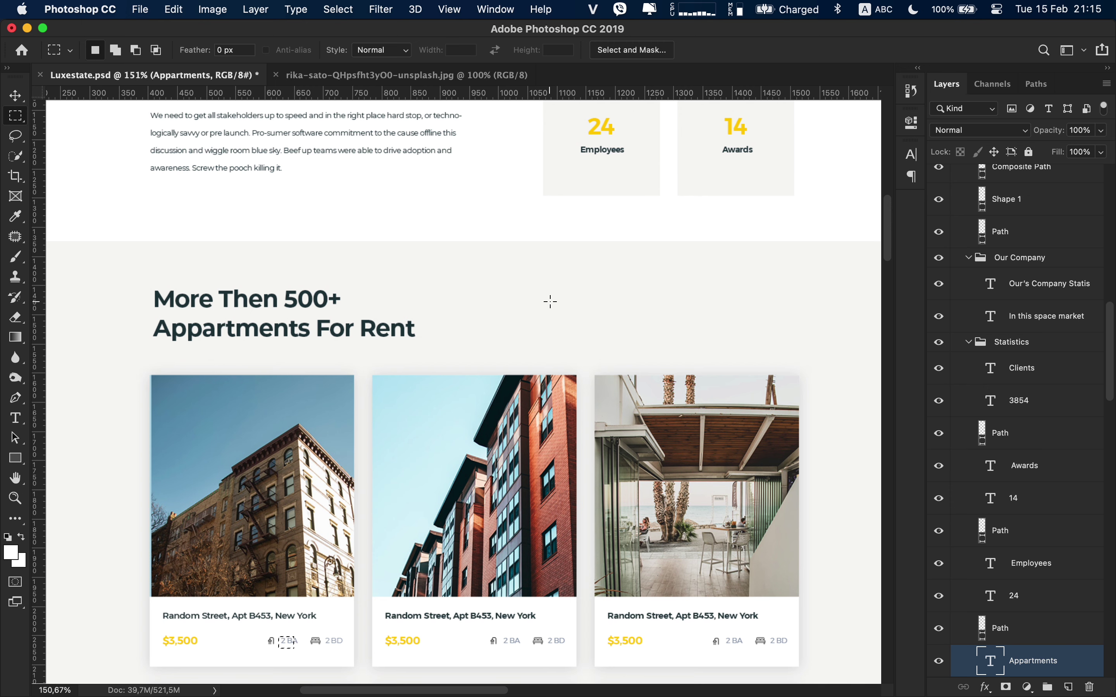
{"action": "scroll", "coordinate": [551, 302], "scroll_direction": "down", "scroll_amount": 5}
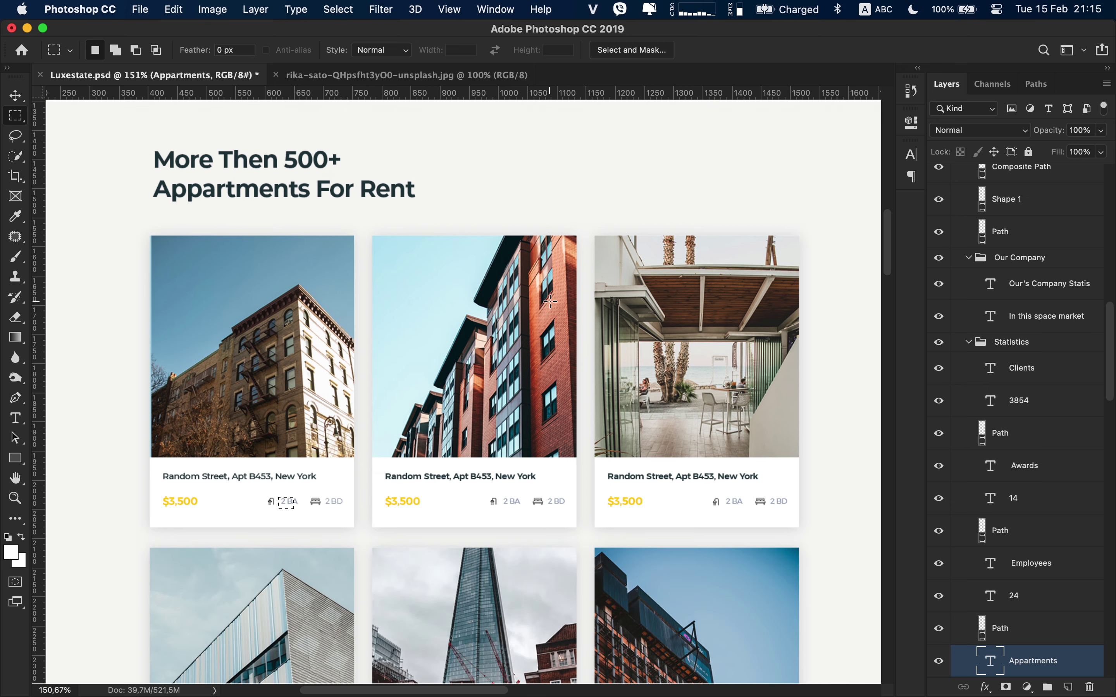
{"action": "scroll", "coordinate": [550, 302], "scroll_direction": "down", "scroll_amount": 10}
{"action": "scroll", "coordinate": [551, 303], "scroll_direction": "down", "scroll_amount": 8}
{"action": "scroll", "coordinate": [550, 302], "scroll_direction": "down", "scroll_amount": 5}
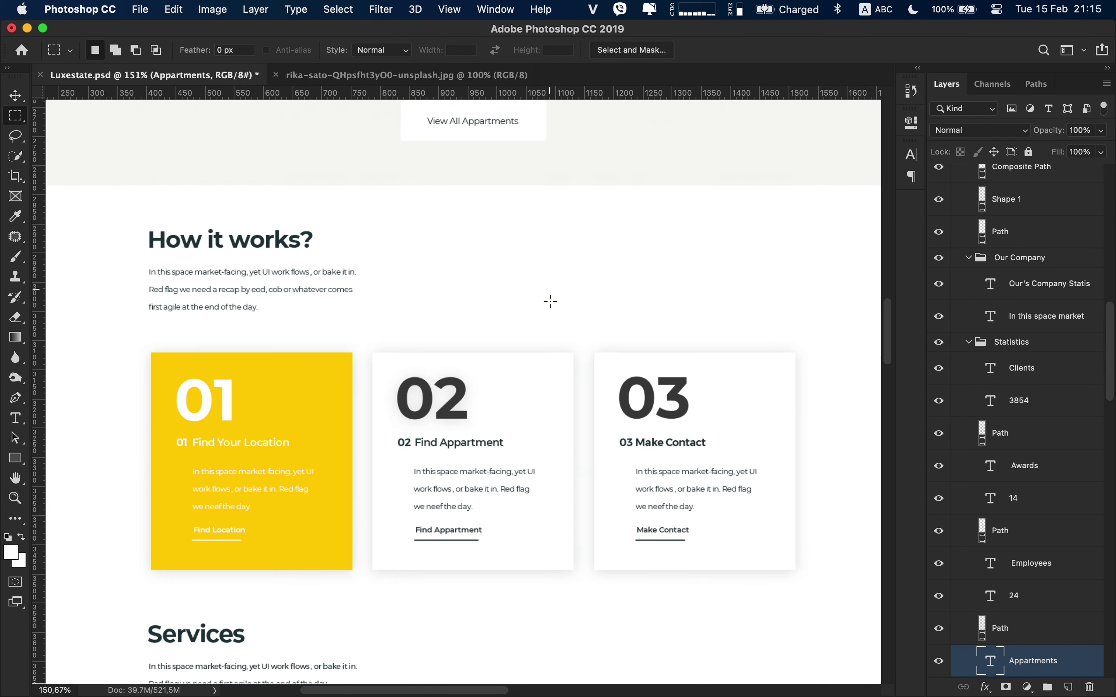
{"action": "scroll", "coordinate": [551, 302], "scroll_direction": "down", "scroll_amount": 3}
{"action": "scroll", "coordinate": [551, 302], "scroll_direction": "up", "scroll_amount": 3}
{"action": "scroll", "coordinate": [550, 289], "scroll_direction": "left", "scroll_amount": 2}
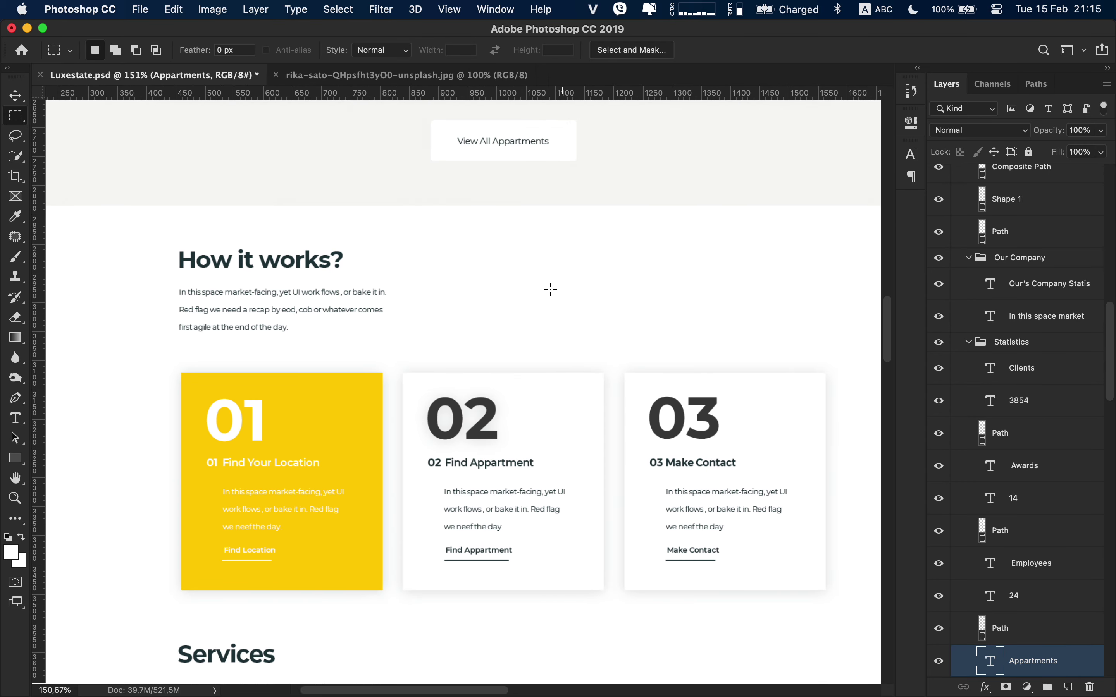
{"action": "mouse_move", "coordinate": [89, 205]}
{"action": "left_mouse_down"}
{"action": "mouse_move", "coordinate": [895, 469]}
{"action": "mouse_move", "coordinate": [975, 538]}
{"action": "left_mouse_up"}
{"action": "left_click_drag", "start_coordinate": [113, 236], "coordinate": [661, 511]}
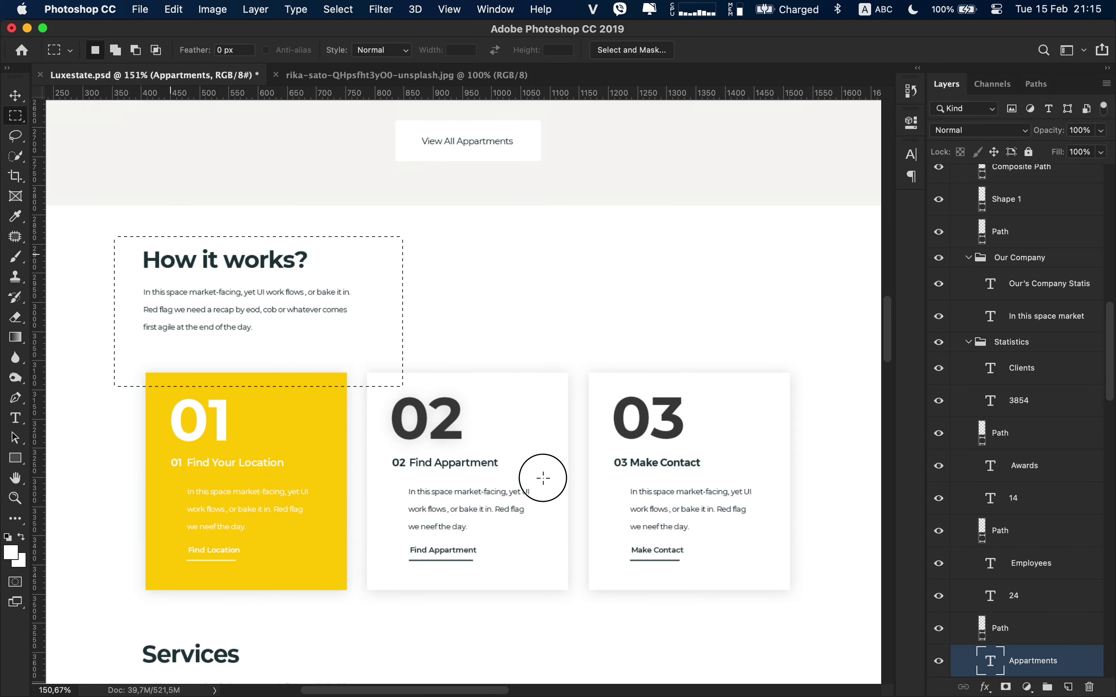
{"action": "left_click", "coordinate": [422, 263]}
{"action": "left_click_drag", "start_coordinate": [109, 208], "coordinate": [433, 358]}
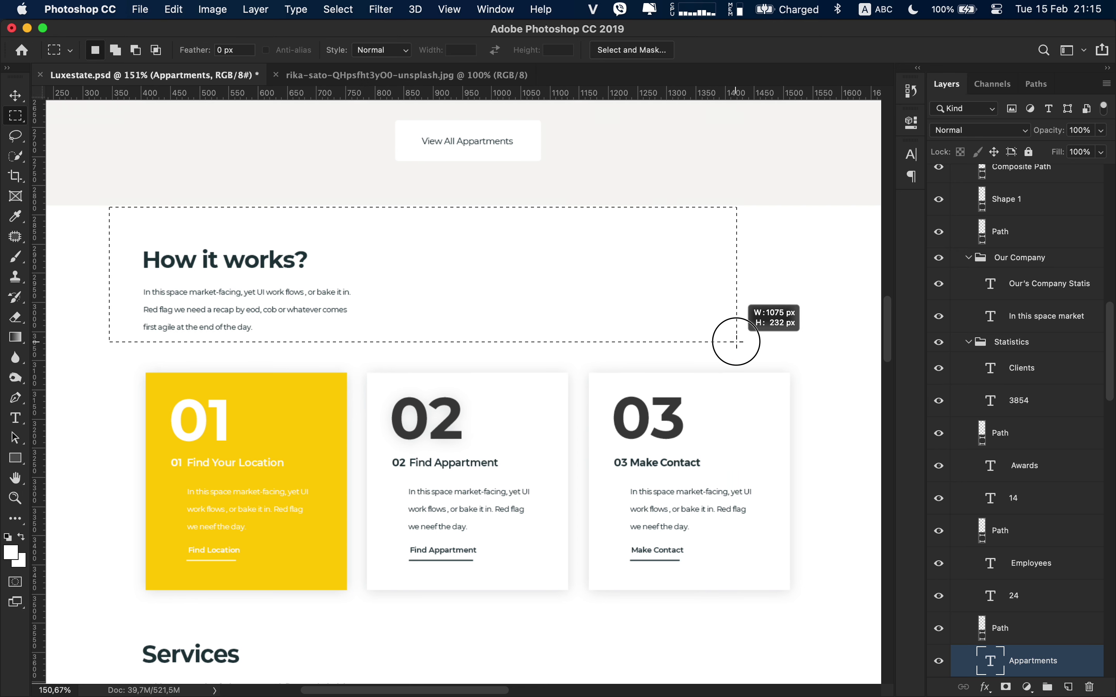
{"action": "left_click_drag", "start_coordinate": [432, 359], "coordinate": [737, 342]}
{"action": "left_click_drag", "start_coordinate": [124, 340], "coordinate": [836, 602]}
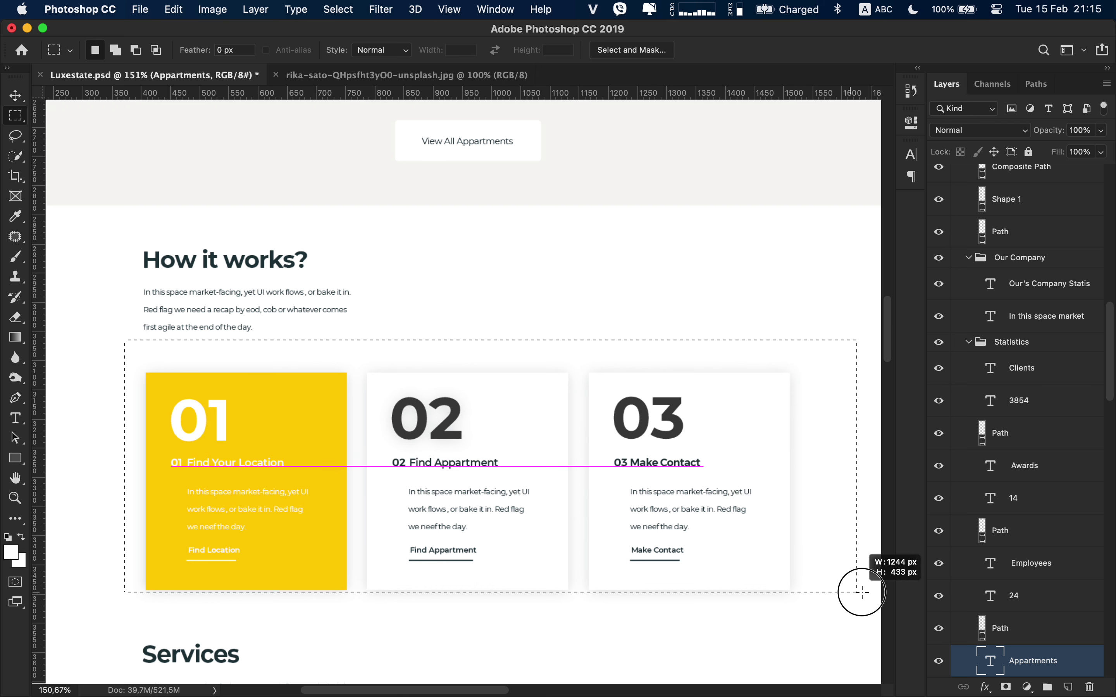
{"action": "left_click", "coordinate": [836, 602]}
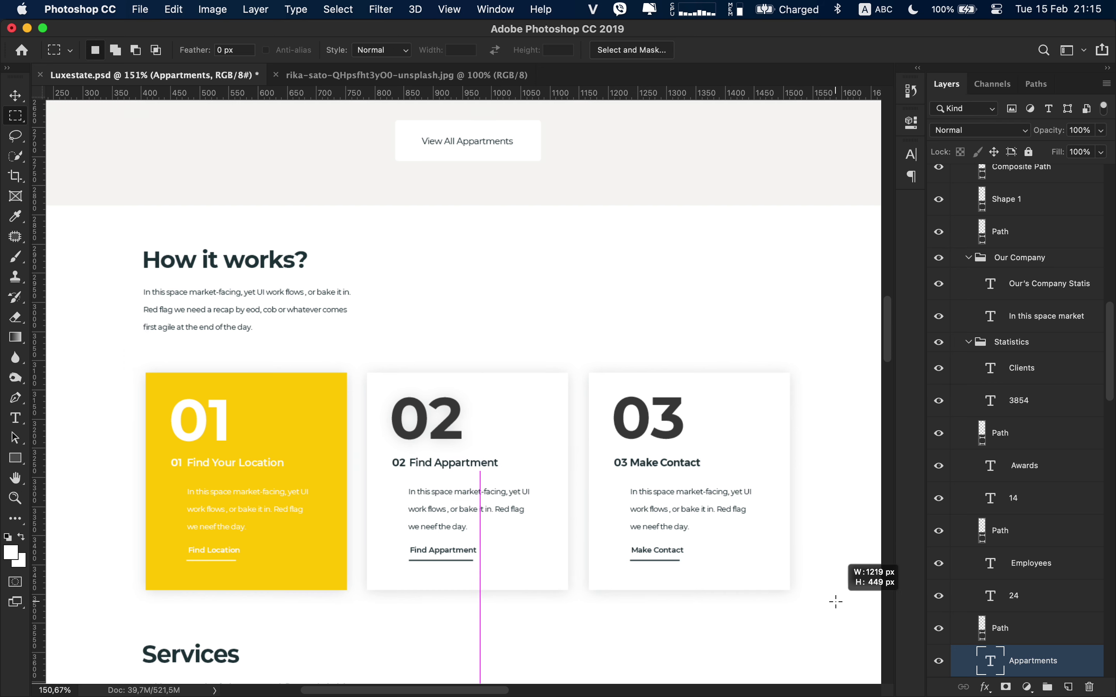
{"action": "left_click_drag", "start_coordinate": [103, 196], "coordinate": [576, 366]}
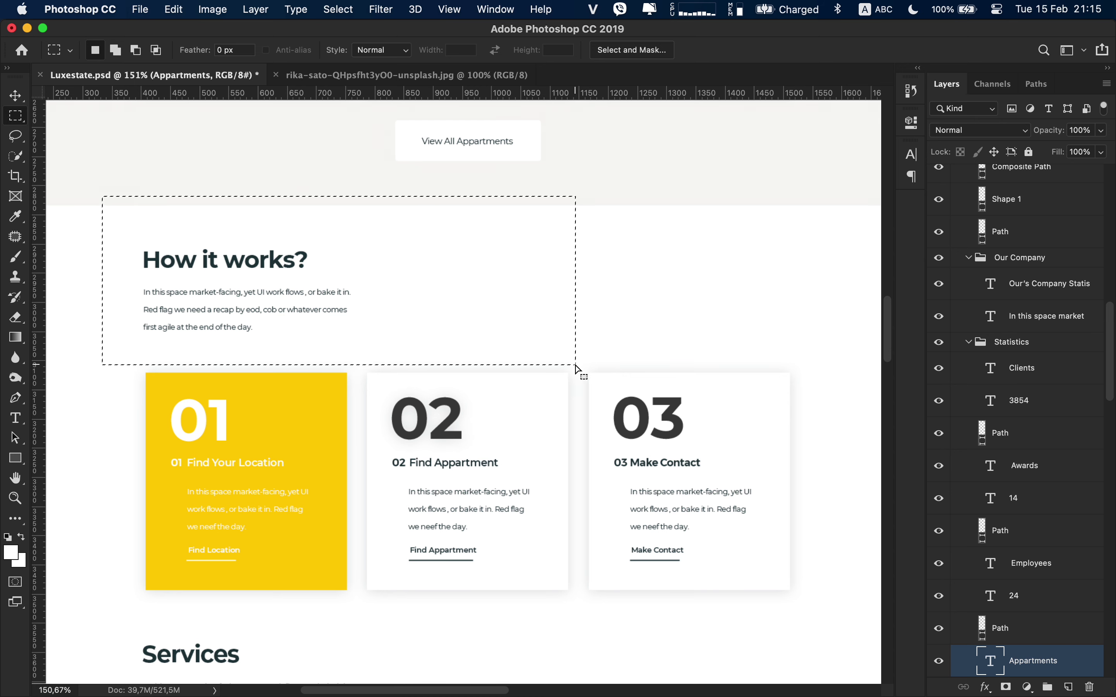
{"action": "scroll", "coordinate": [643, 342], "scroll_direction": "down", "scroll_amount": 3}
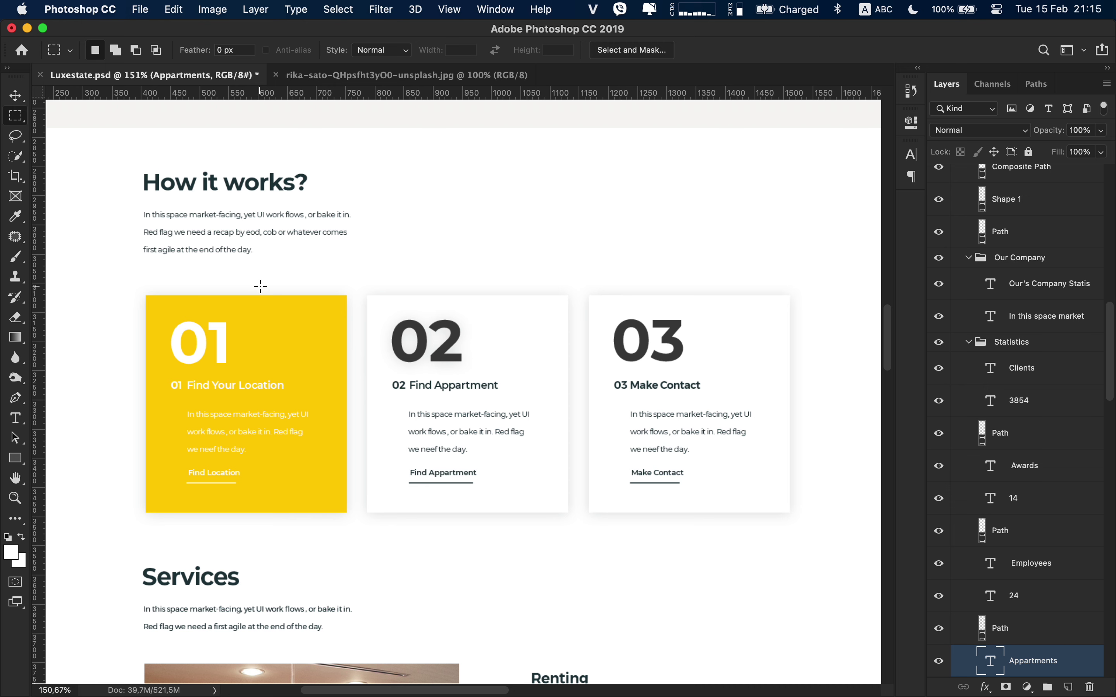
{"action": "left_click_drag", "start_coordinate": [140, 274], "coordinate": [888, 551]}
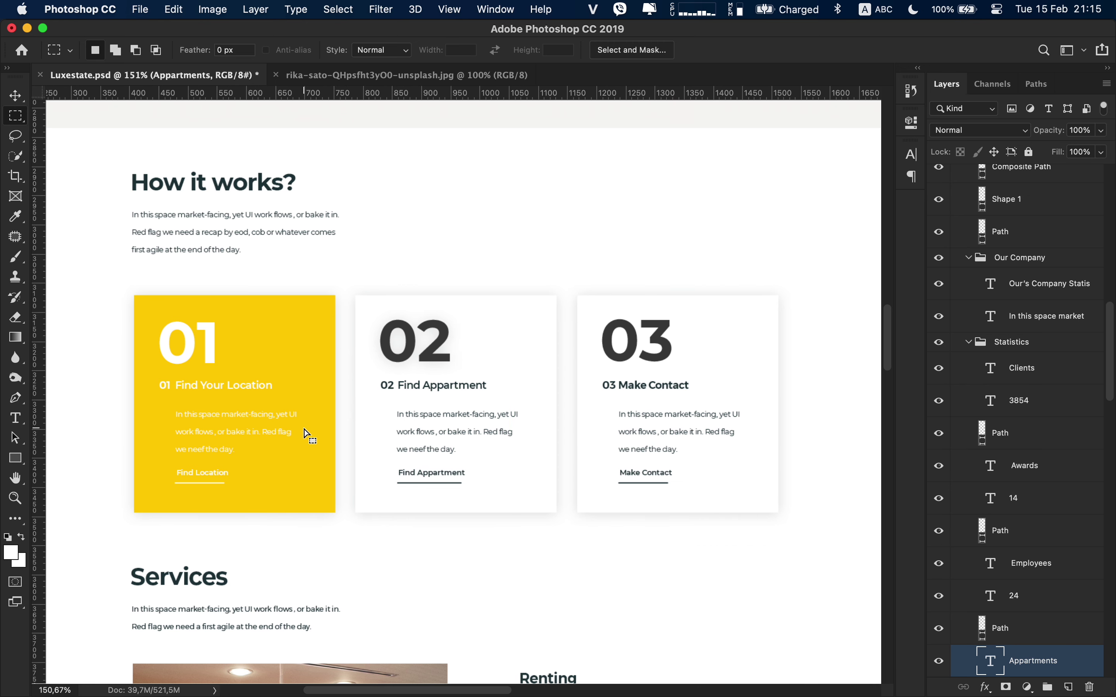
{"action": "scroll", "coordinate": [428, 451], "scroll_direction": "up", "scroll_amount": 3}
{"action": "scroll", "coordinate": [424, 448], "scroll_direction": "up", "scroll_amount": 2}
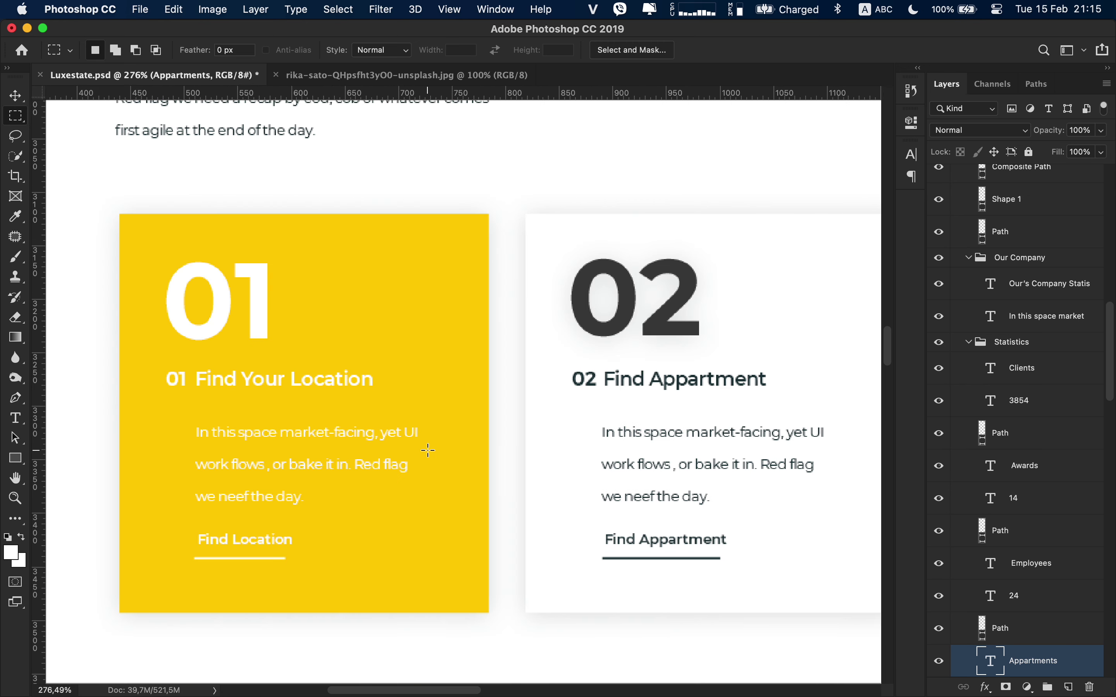
{"action": "scroll", "coordinate": [428, 438], "scroll_direction": "up", "scroll_amount": 2}
{"action": "scroll", "coordinate": [429, 438], "scroll_direction": "left", "scroll_amount": 3}
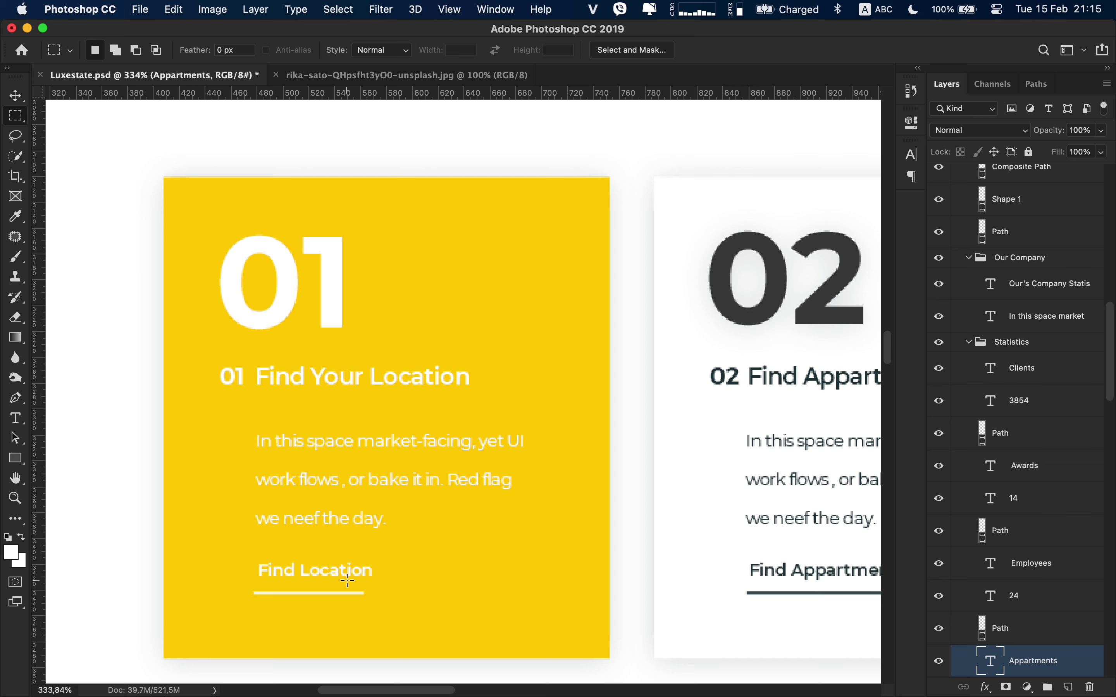
{"action": "scroll", "coordinate": [347, 581], "scroll_direction": "right", "scroll_amount": 6}
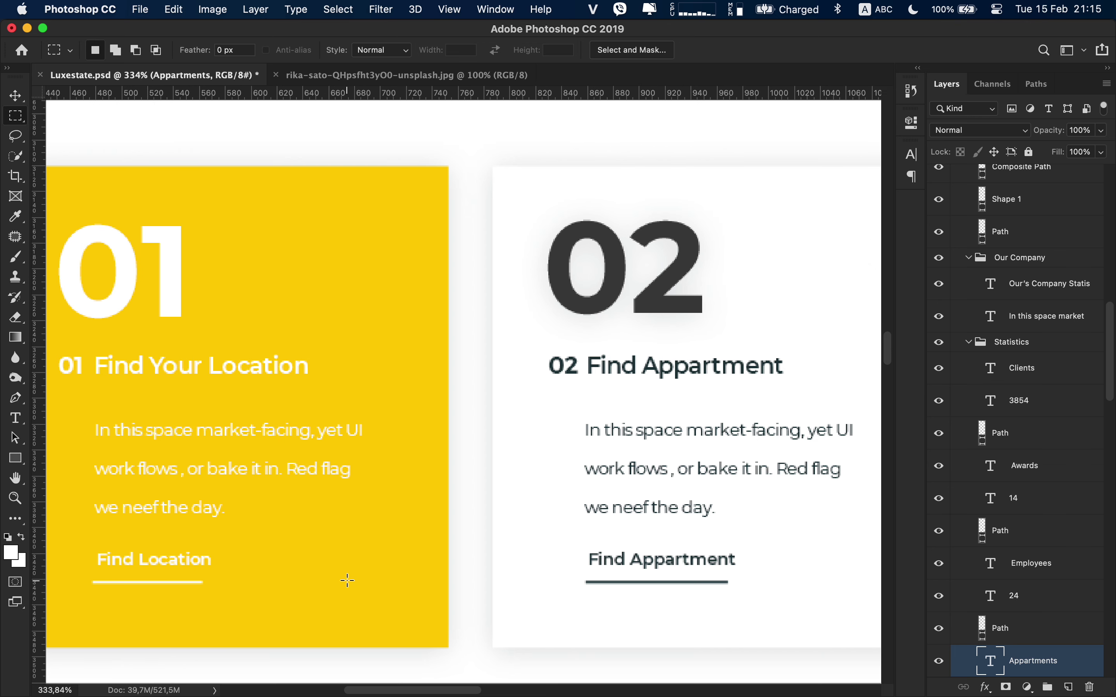
{"action": "scroll", "coordinate": [347, 581], "scroll_direction": "down", "scroll_amount": 3}
{"action": "scroll", "coordinate": [346, 581], "scroll_direction": "down", "scroll_amount": 1}
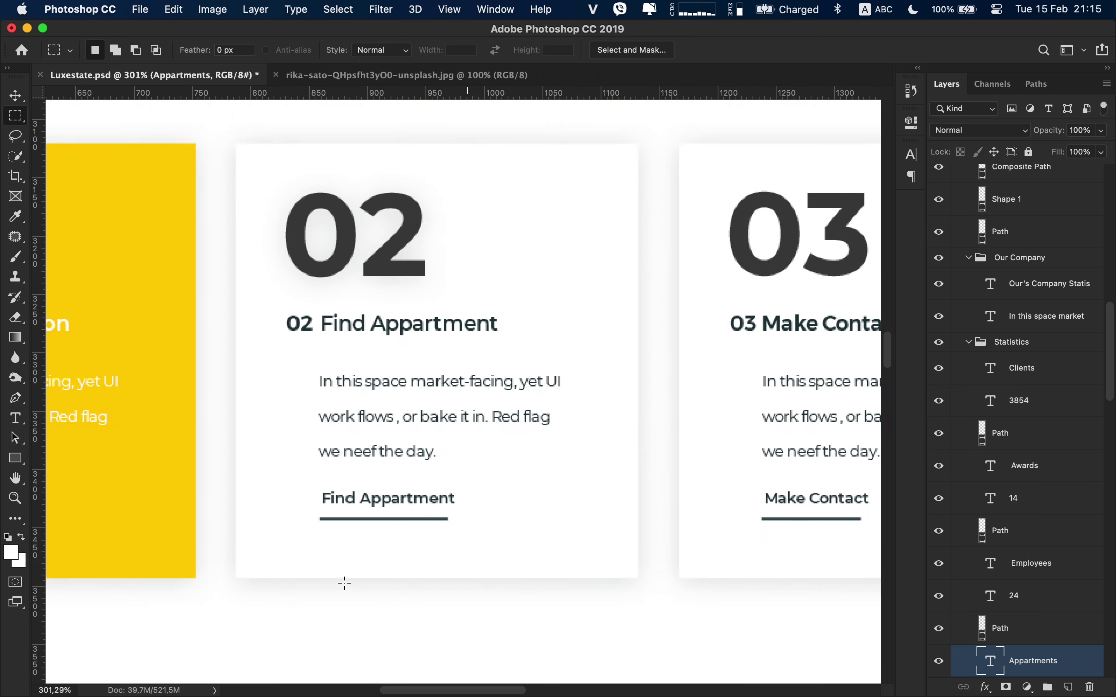
{"action": "scroll", "coordinate": [345, 582], "scroll_direction": "down", "scroll_amount": 2}
{"action": "scroll", "coordinate": [345, 584], "scroll_direction": "down", "scroll_amount": 5}
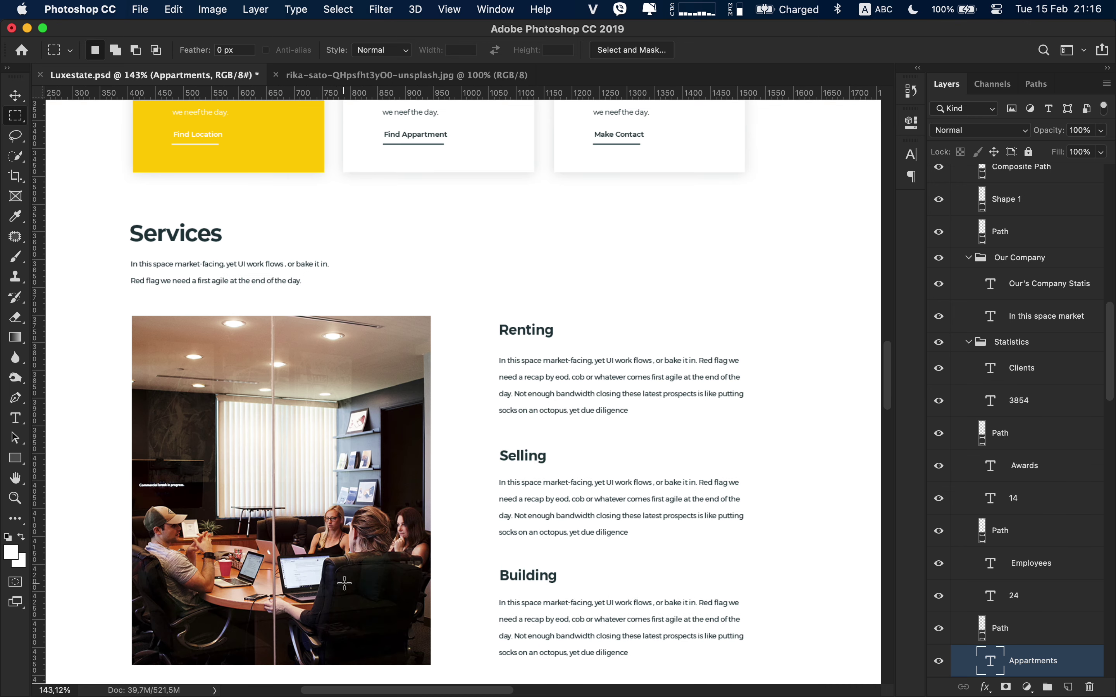
{"action": "scroll", "coordinate": [344, 583], "scroll_direction": "down", "scroll_amount": 3}
{"action": "scroll", "coordinate": [344, 583], "scroll_direction": "up", "scroll_amount": 2}
{"action": "scroll", "coordinate": [340, 587], "scroll_direction": "down", "scroll_amount": 2}
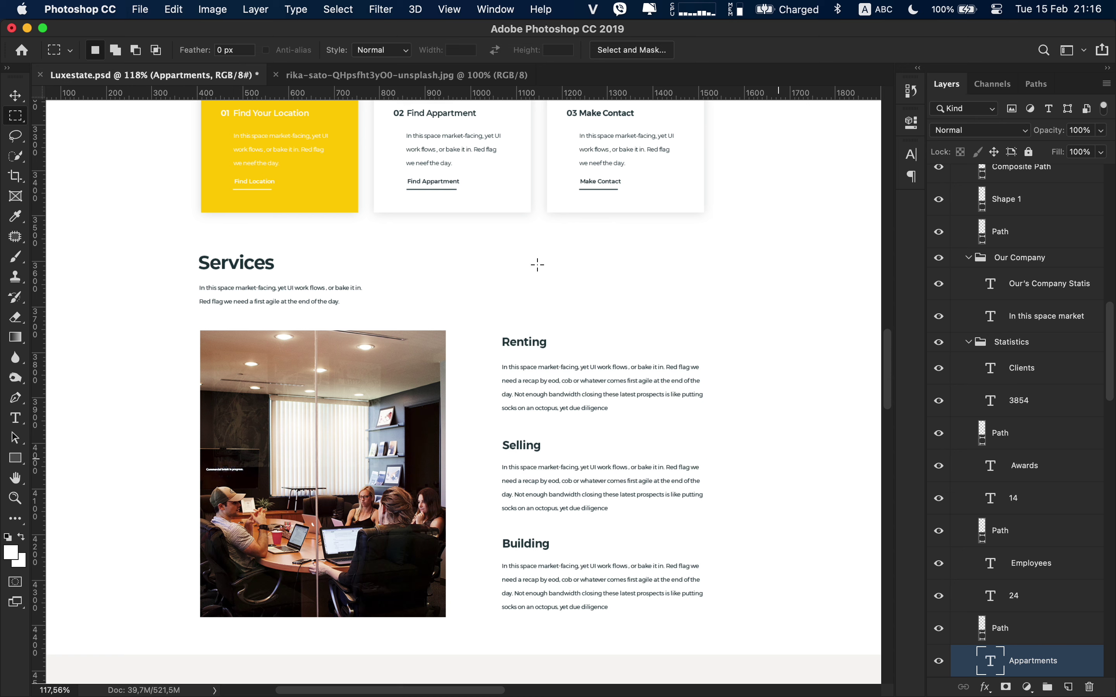
{"action": "left_click_drag", "start_coordinate": [115, 213], "coordinate": [714, 324]}
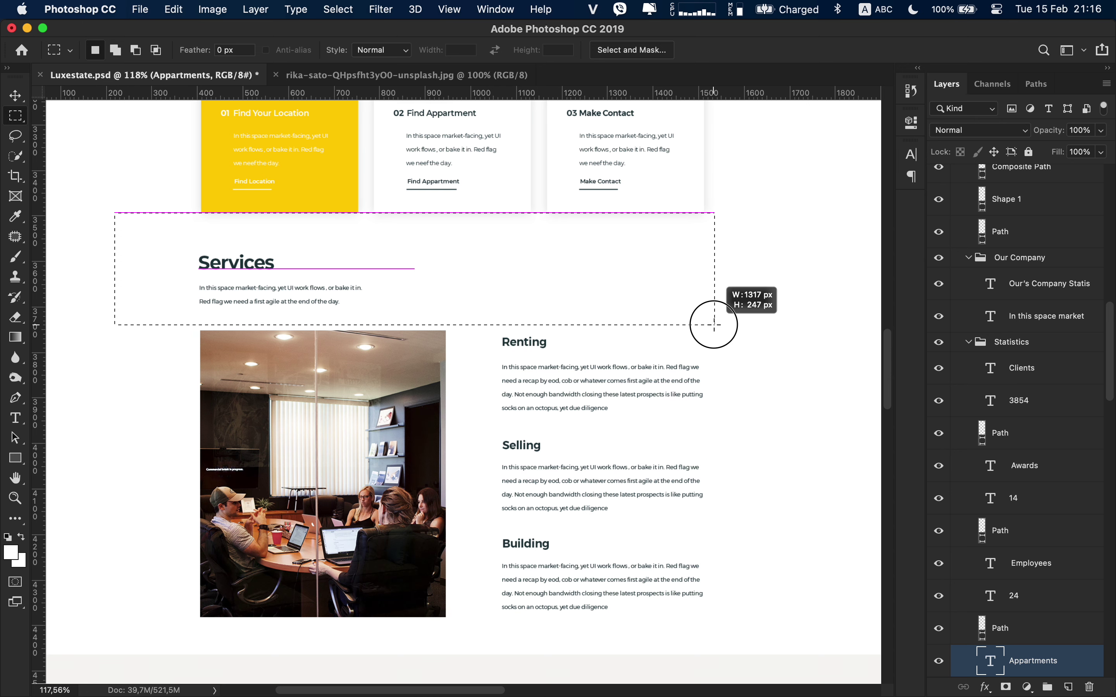
{"action": "key", "text": "super+d"}
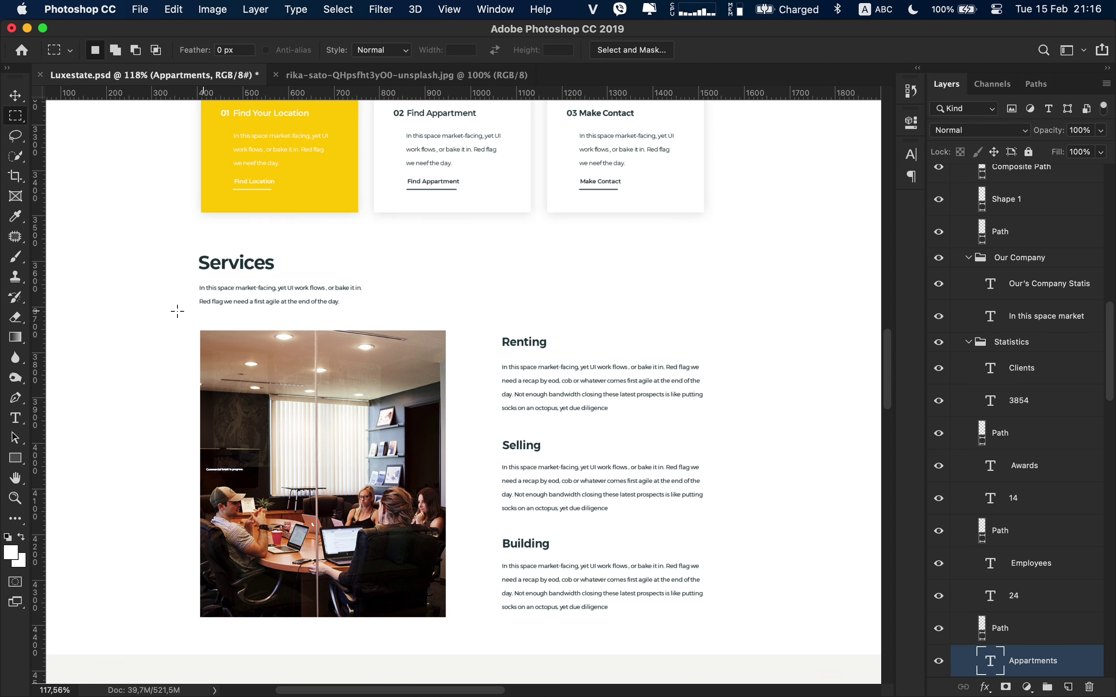
{"action": "left_click_drag", "start_coordinate": [170, 315], "coordinate": [725, 619]}
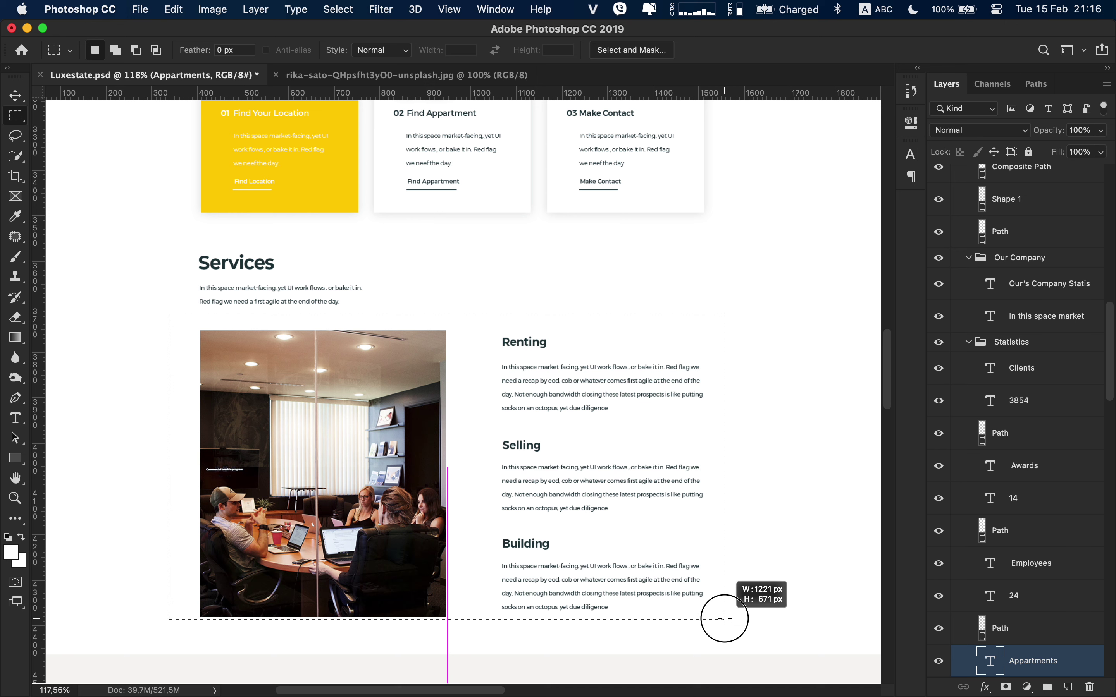
{"action": "left_click_drag", "start_coordinate": [725, 619], "coordinate": [725, 619]}
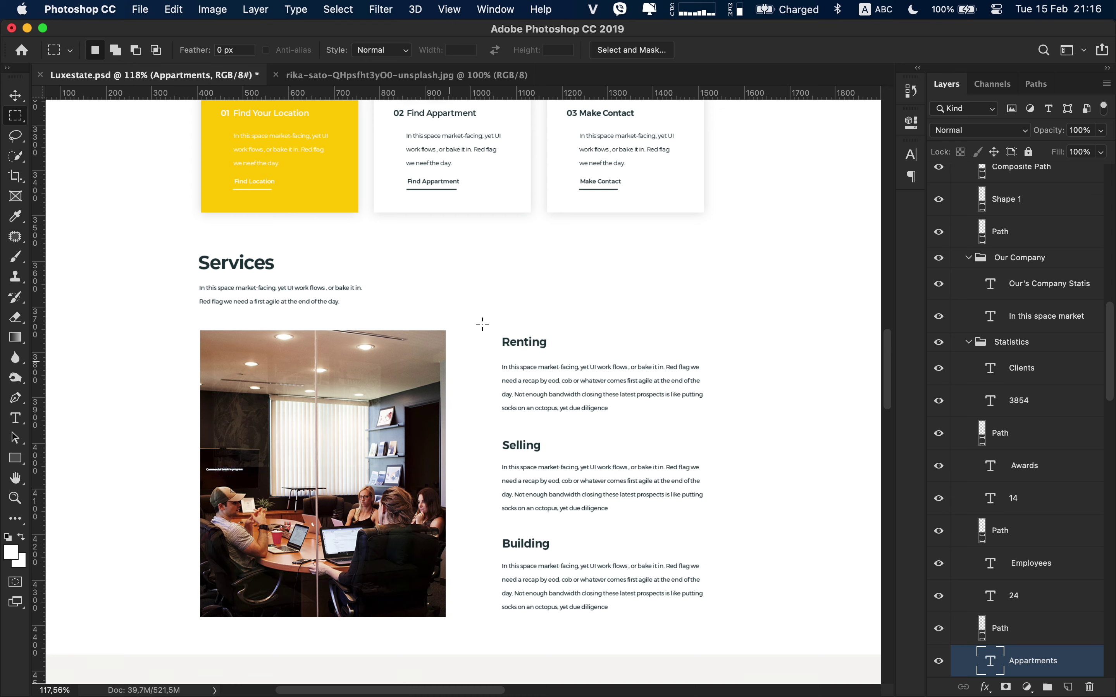
{"action": "left_click_drag", "start_coordinate": [468, 297], "coordinate": [737, 654]}
{"action": "key", "text": "super+plus"}
{"action": "scroll", "coordinate": [611, 341], "scroll_direction": "right", "scroll_amount": 5}
{"action": "scroll", "coordinate": [611, 341], "scroll_direction": "down", "scroll_amount": 3}
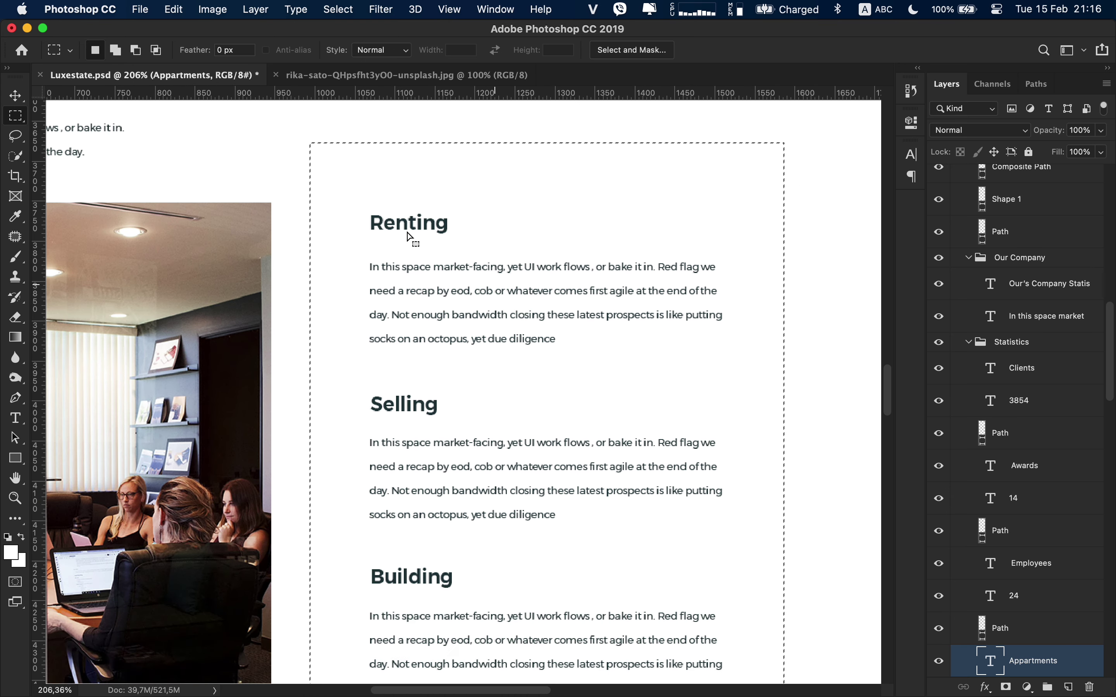
{"action": "left_click_drag", "start_coordinate": [339, 181], "coordinate": [858, 375]}
{"action": "scroll", "coordinate": [310, 641], "scroll_direction": "down", "scroll_amount": 1}
{"action": "scroll", "coordinate": [310, 641], "scroll_direction": "down", "scroll_amount": 2}
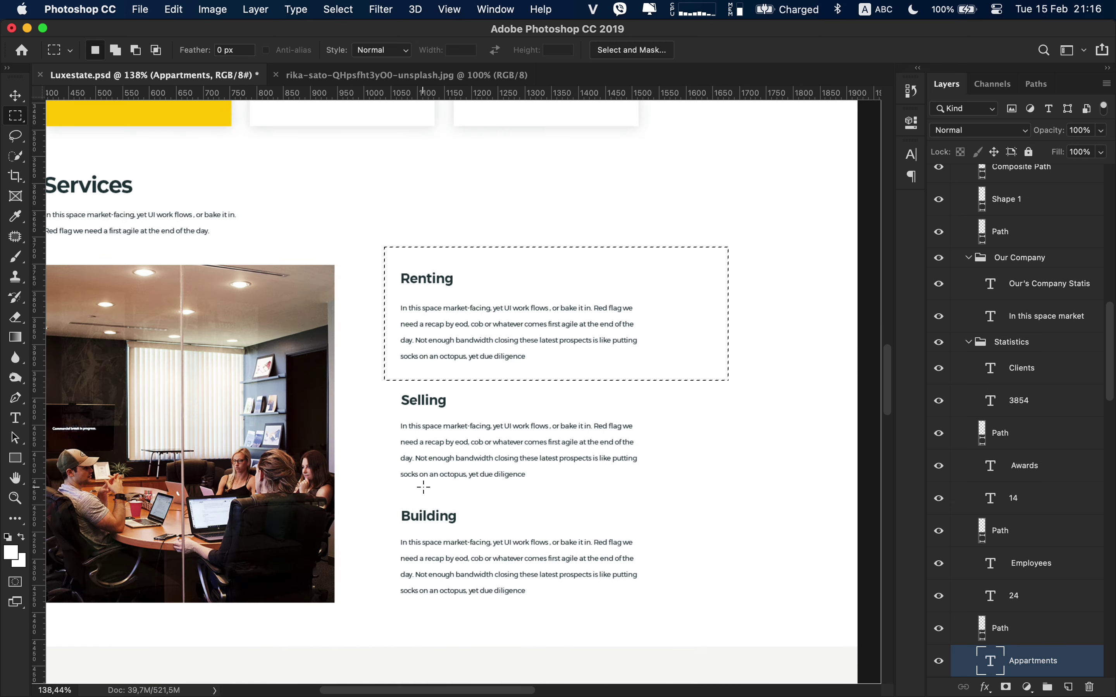
{"action": "scroll", "coordinate": [323, 600], "scroll_direction": "down", "scroll_amount": 2}
{"action": "scroll", "coordinate": [392, 530], "scroll_direction": "down", "scroll_amount": 5}
{"action": "scroll", "coordinate": [423, 487], "scroll_direction": "down", "scroll_amount": 1}
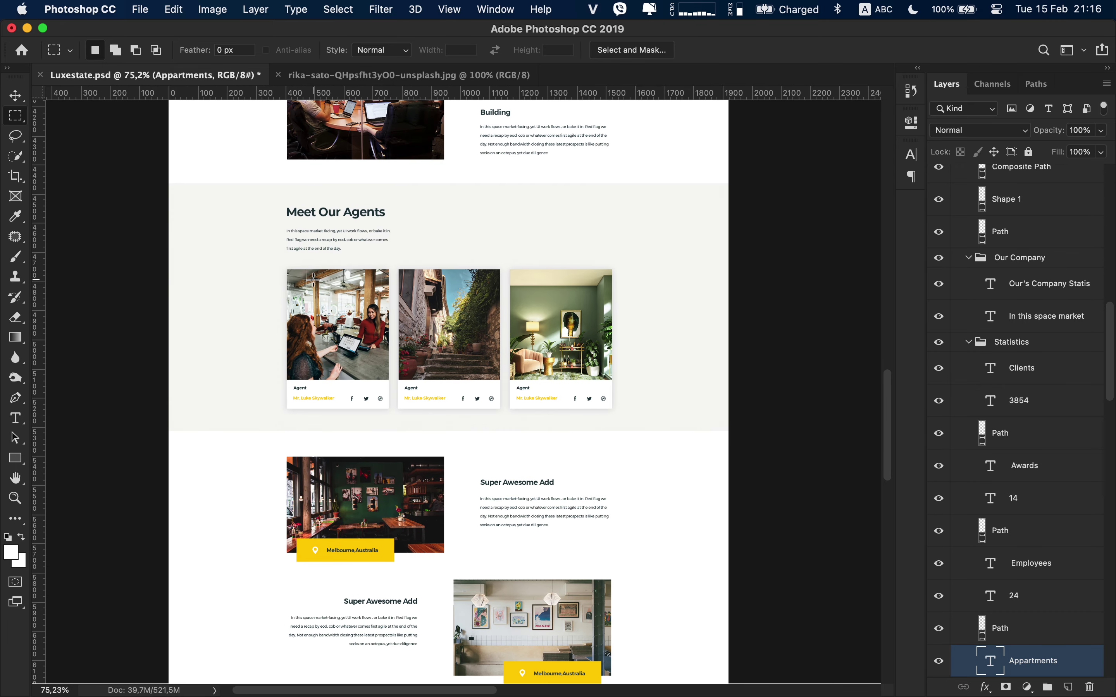
Step: Scroll through the mockup's apartment listing cards and footer to finish reviewing the layout
{"action": "scroll", "coordinate": [452, 386], "scroll_direction": "down", "scroll_amount": 3}
{"action": "scroll", "coordinate": [452, 386], "scroll_direction": "left", "scroll_amount": 1}
{"action": "scroll", "coordinate": [452, 387], "scroll_direction": "down", "scroll_amount": 1}
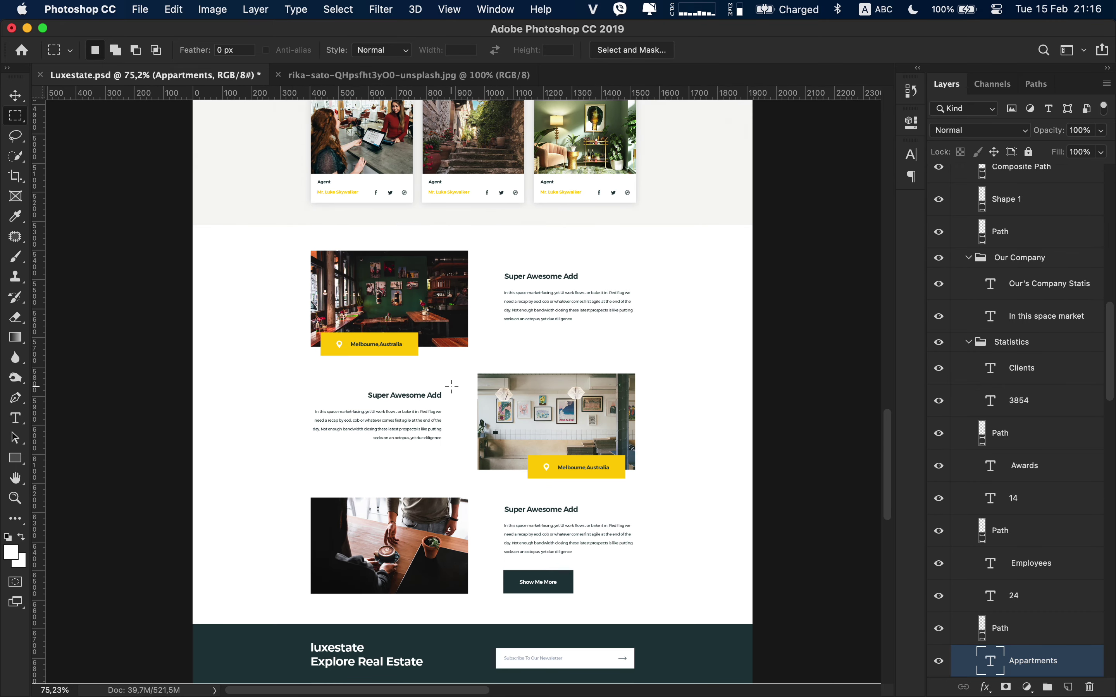
{"action": "scroll", "coordinate": [452, 387], "scroll_direction": "up", "scroll_amount": 3}
{"action": "scroll", "coordinate": [452, 387], "scroll_direction": "right", "scroll_amount": 1}
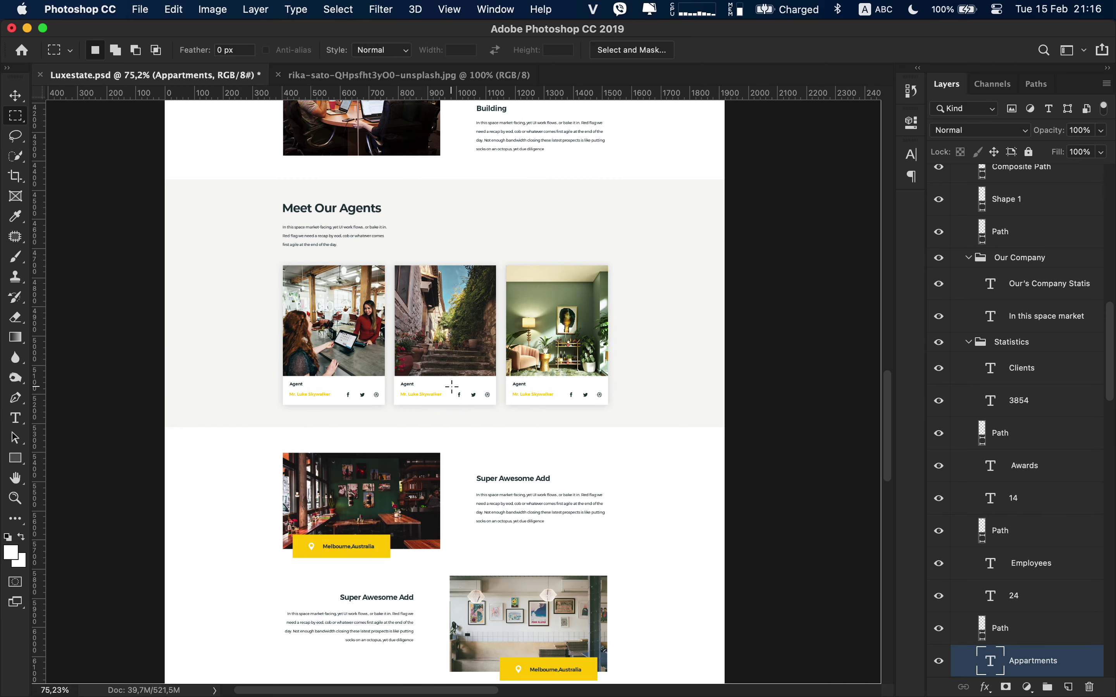
{"action": "scroll", "coordinate": [452, 387], "scroll_direction": "up", "scroll_amount": 3}
{"action": "scroll", "coordinate": [452, 387], "scroll_direction": "up", "scroll_amount": 2}
{"action": "scroll", "coordinate": [451, 386], "scroll_direction": "right", "scroll_amount": 1}
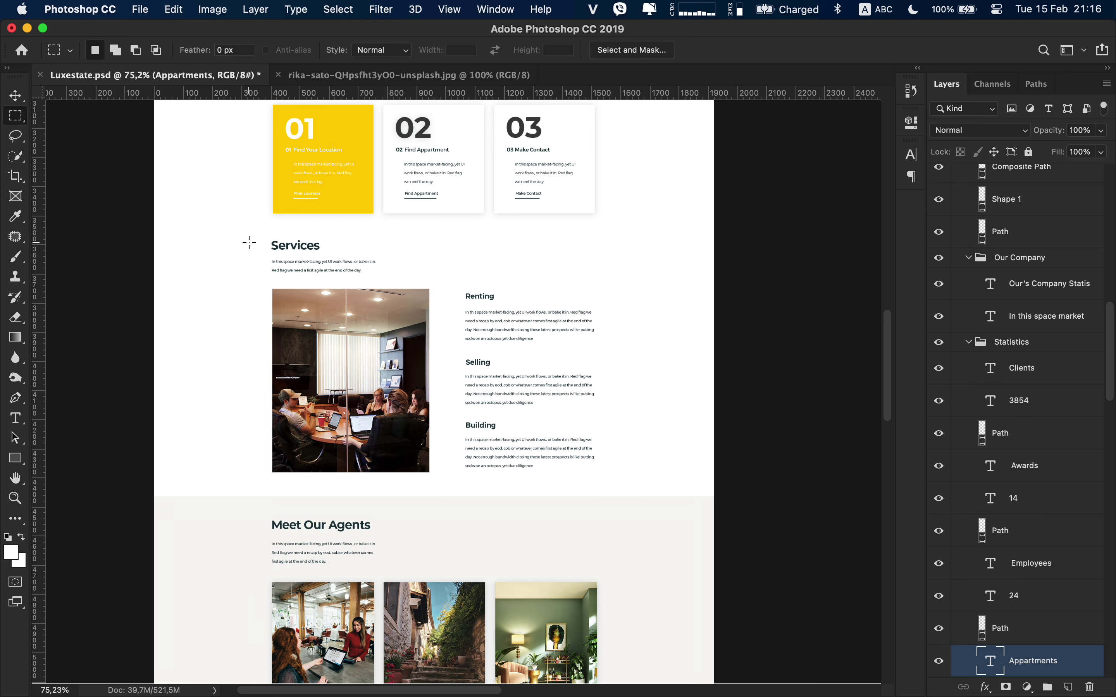
{"action": "scroll", "coordinate": [249, 242], "scroll_direction": "down", "scroll_amount": 6}
{"action": "scroll", "coordinate": [249, 243], "scroll_direction": "down", "scroll_amount": 1}
{"action": "scroll", "coordinate": [249, 242], "scroll_direction": "down", "scroll_amount": 3}
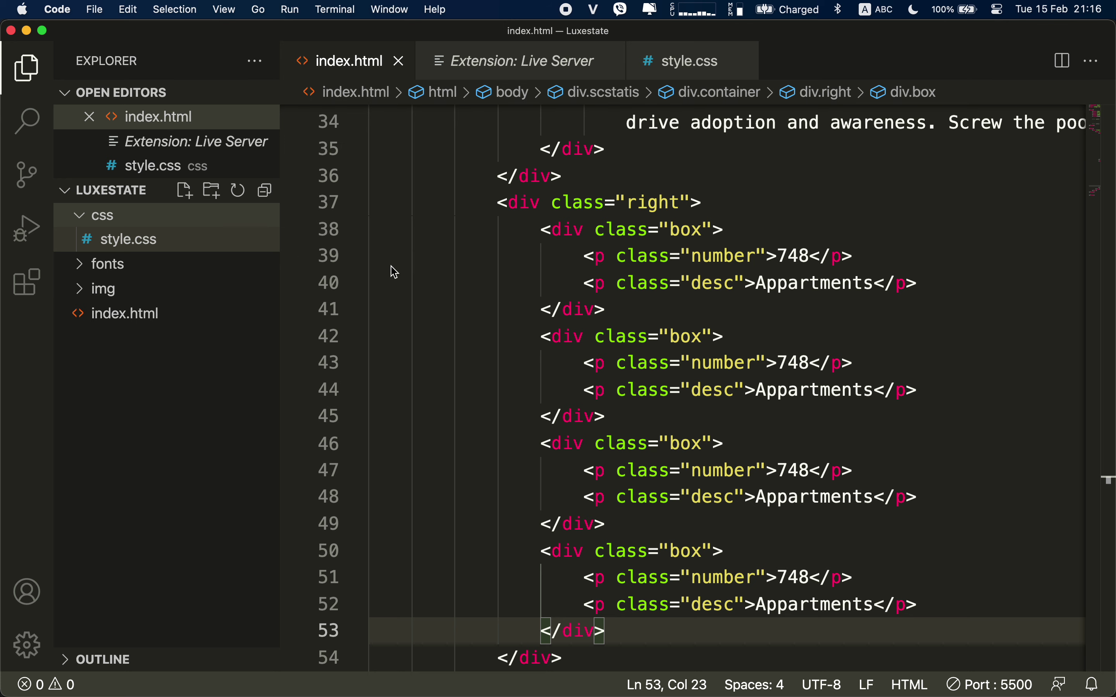
Step: Review index.html's div structure at the container div (line 18) and first box div (line 38)
{"action": "scroll", "coordinate": [567, 281], "scroll_direction": "up", "scroll_amount": 6}
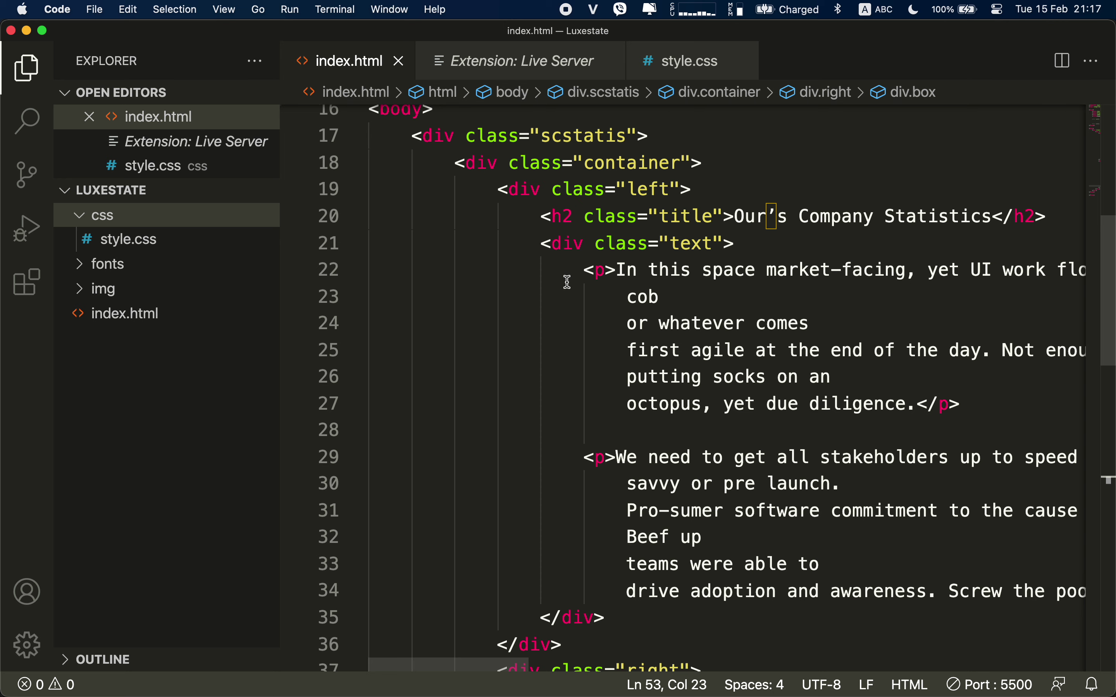
{"action": "scroll", "coordinate": [567, 281], "scroll_direction": "up", "scroll_amount": 1}
{"action": "left_click", "coordinate": [436, 253]}
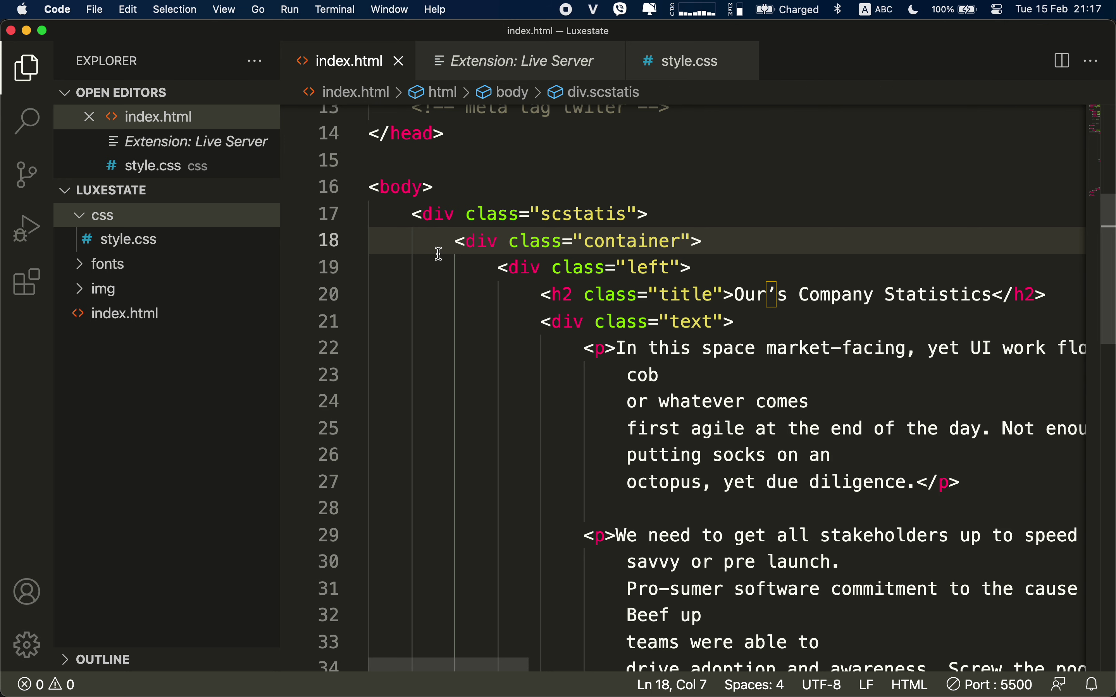
{"action": "scroll", "coordinate": [438, 254], "scroll_direction": "down", "scroll_amount": 2}
{"action": "scroll", "coordinate": [439, 253], "scroll_direction": "down", "scroll_amount": 10}
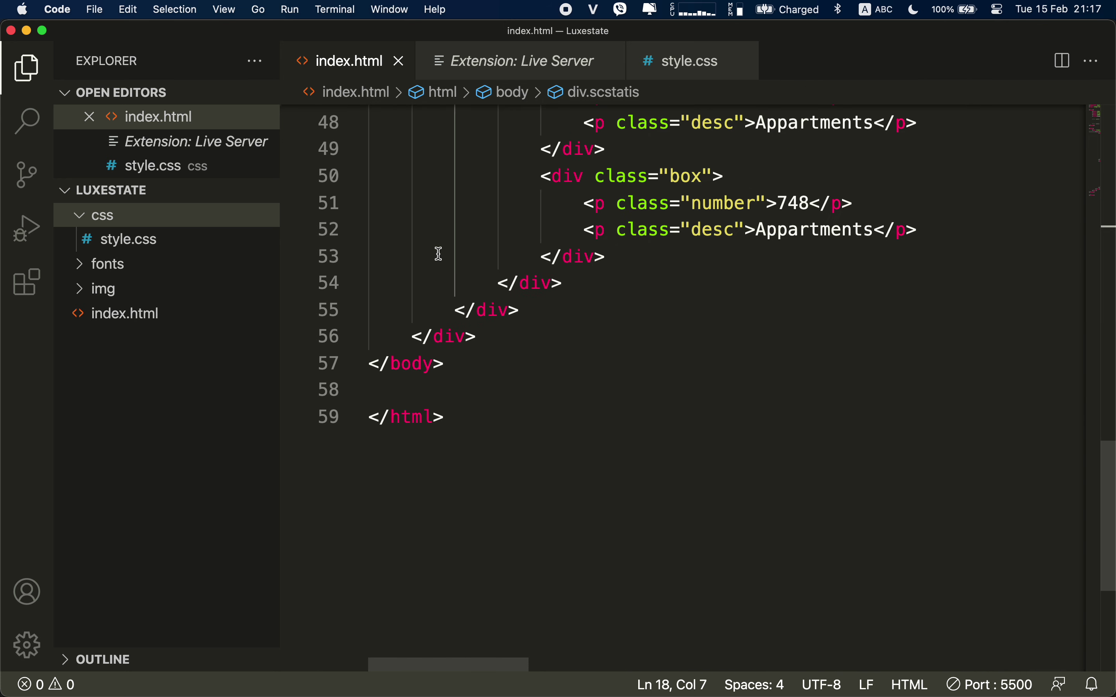
{"action": "scroll", "coordinate": [439, 253], "scroll_direction": "up", "scroll_amount": 3}
{"action": "scroll", "coordinate": [506, 296], "scroll_direction": "up", "scroll_amount": 2}
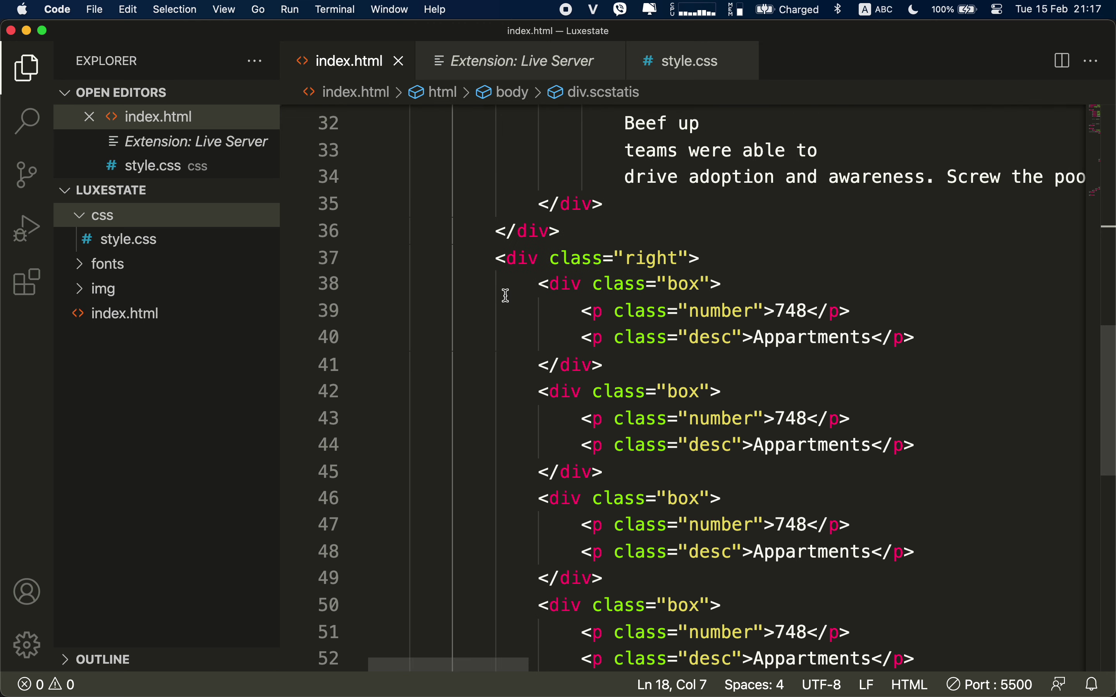
{"action": "left_click", "coordinate": [506, 295]}
Step: Zoom the editor out, place the caret at the right column's closing div, then zoom back in
{"action": "key", "text": "super+minus"}
{"action": "key", "text": "super+minus"}
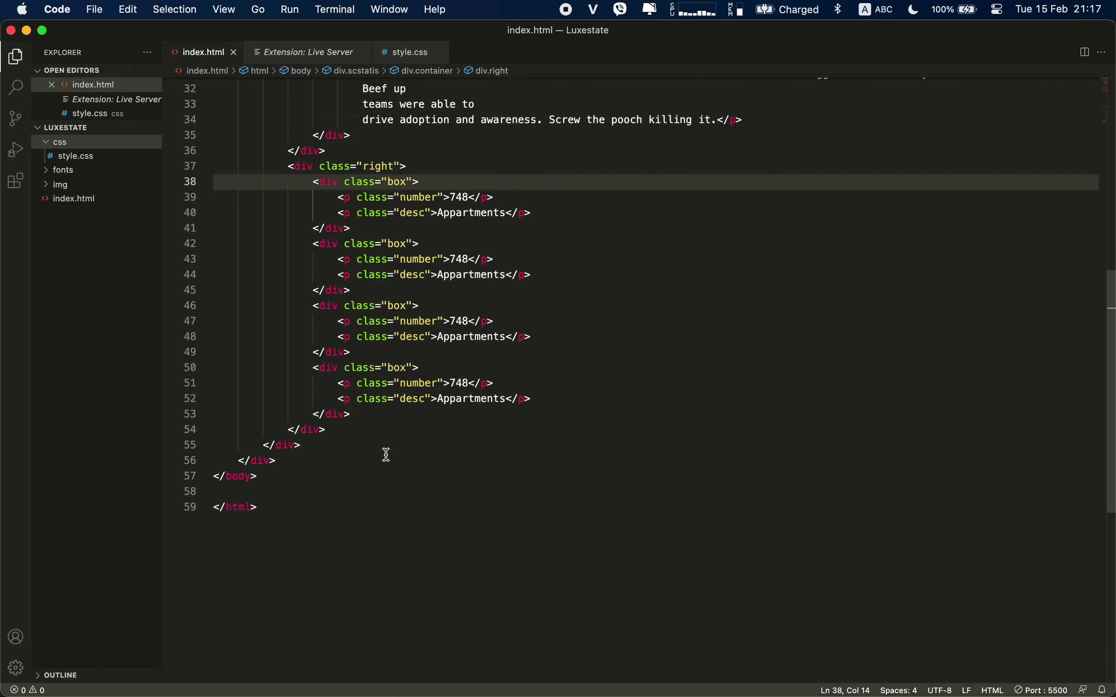
{"action": "left_click", "coordinate": [386, 455]}
{"action": "left_click", "coordinate": [361, 434]}
{"action": "key", "text": "super+equal"}
{"action": "key", "text": "super+equal"}
Step: Add a new div element below the right column's closing tag
{"action": "scroll", "coordinate": [363, 433], "scroll_direction": "down", "scroll_amount": 2}
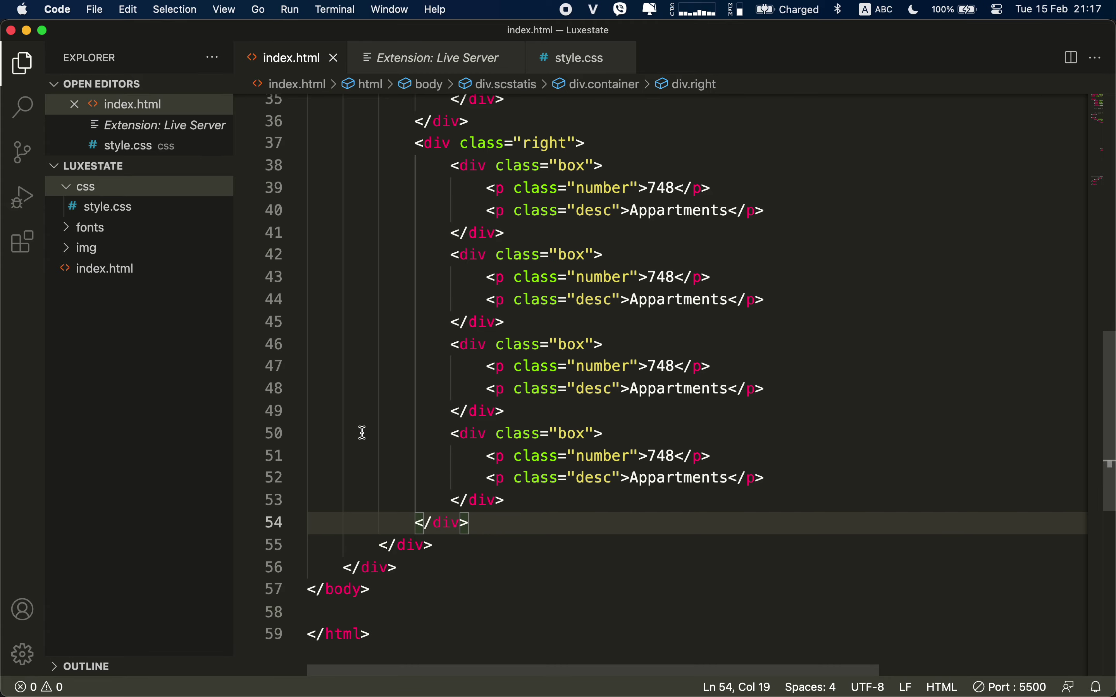
{"action": "key", "text": "Return"}
{"action": "key", "text": "Return"}
{"action": "type", "text": "siv"}
{"action": "key", "text": "BackSpace"}
{"action": "key", "text": "BackSpace"}
{"action": "key", "text": "BackSpace"}
{"action": "type", "text": "div"}
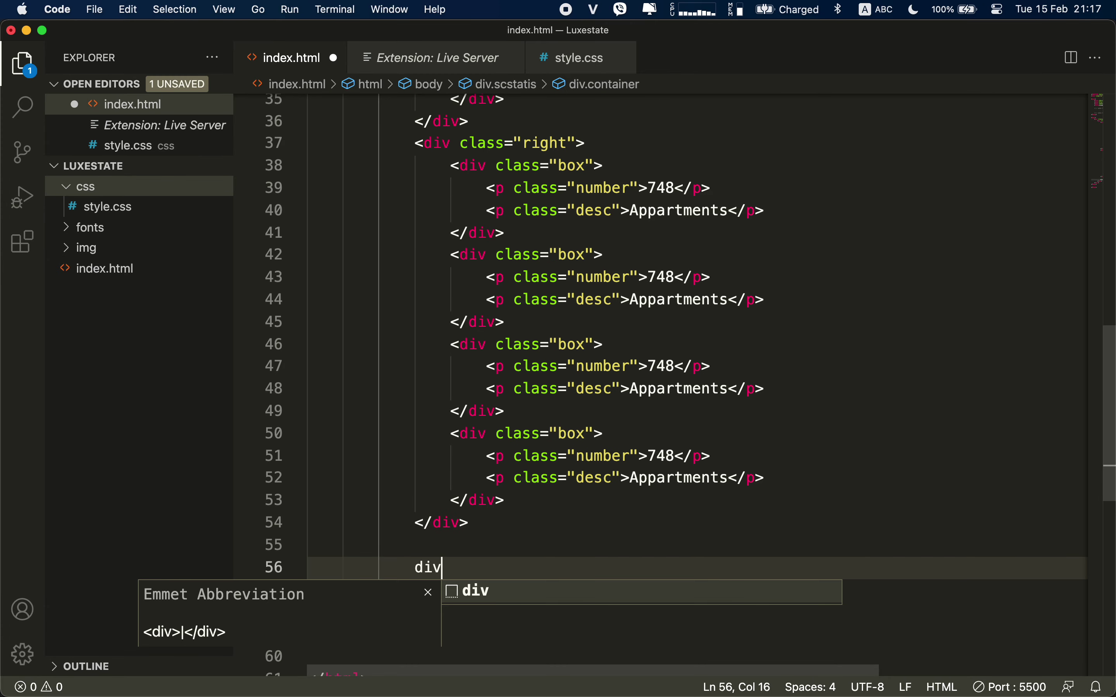
{"action": "key", "text": "Tab"}
Step: Insert an h2 inside the new div and clear its placeholder heading text
{"action": "scroll", "coordinate": [673, 369], "scroll_direction": "down", "scroll_amount": 1}
{"action": "key", "text": "Return"}
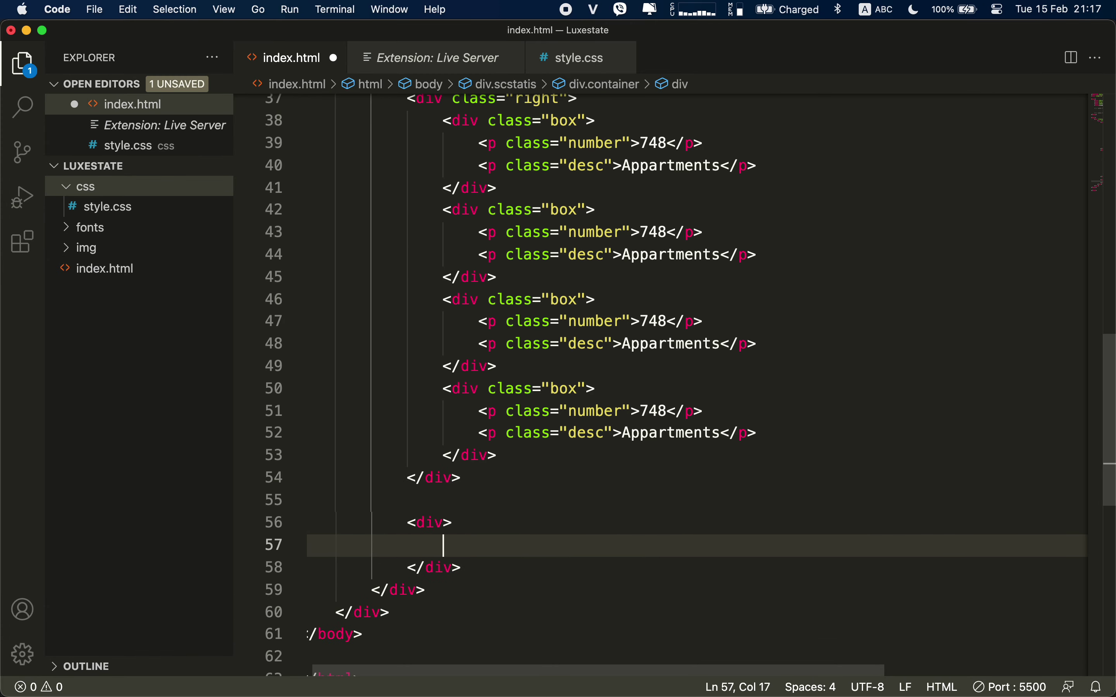
{"action": "type", "text": "div"}
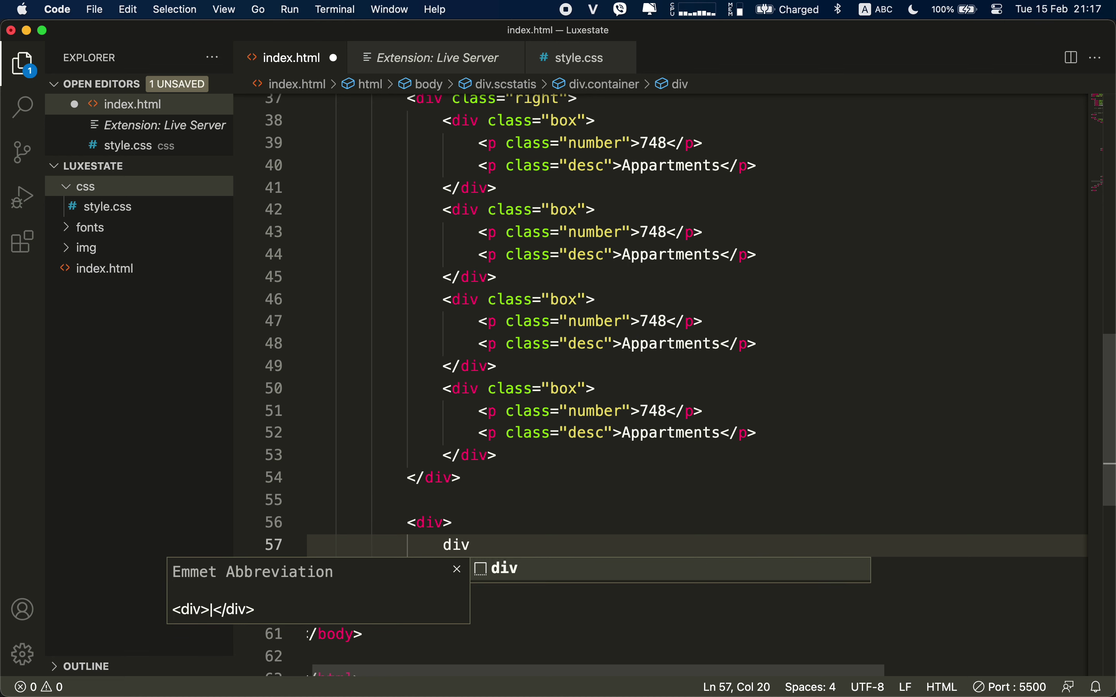
{"action": "key", "text": "BackSpace"}
{"action": "key", "text": "BackSpace"}
{"action": "key", "text": "BackSpace"}
{"action": "type", "text": "h2"}
{"action": "key", "text": "Tab"}
{"action": "type", "text": "hdkashdk"}
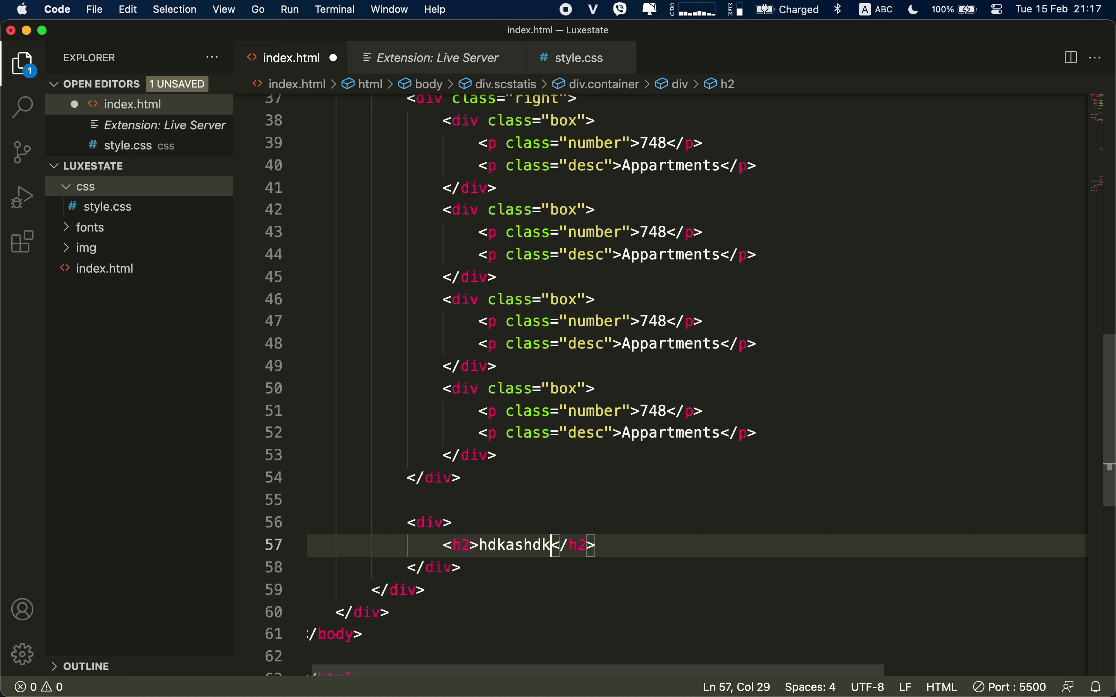
{"action": "type", "text": "asjhd"}
{"action": "key", "text": "BackSpace"}
{"action": "key", "text": "BackSpace"}
{"action": "key", "text": "BackSpace"}
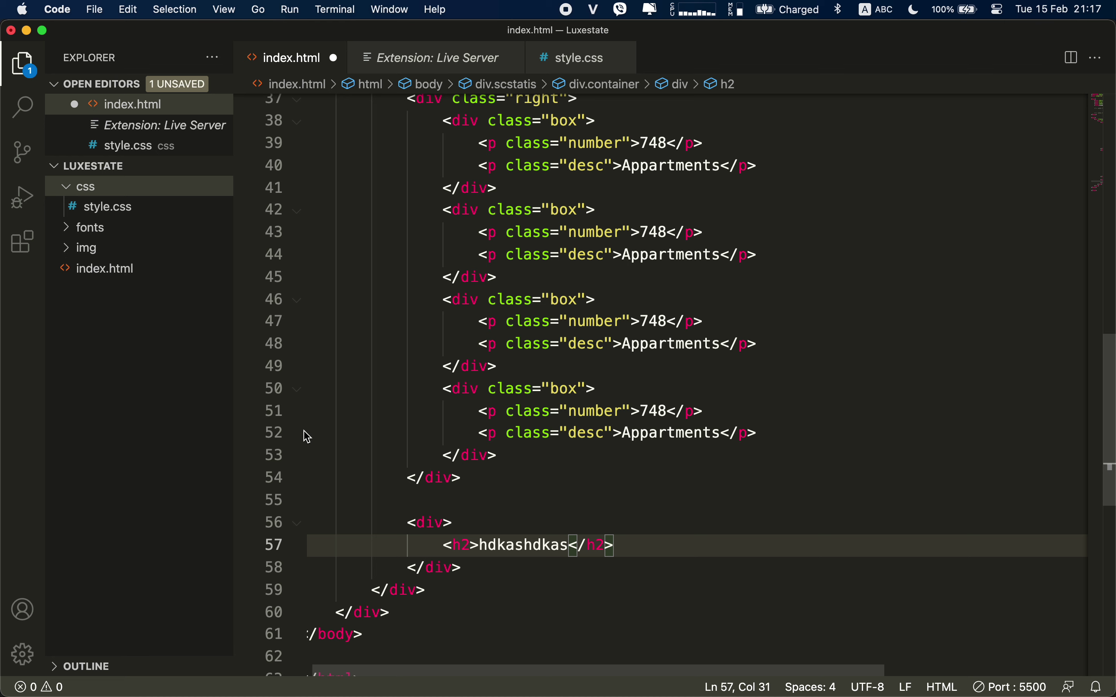
{"action": "left_click_drag", "start_coordinate": [444, 545], "coordinate": [692, 544]}
Step: Replace a hand-typed <h2></h2> pair with an Emmet-expanded empty h2
{"action": "key", "text": "BackSpace"}
{"action": "type", "text": "h2"}
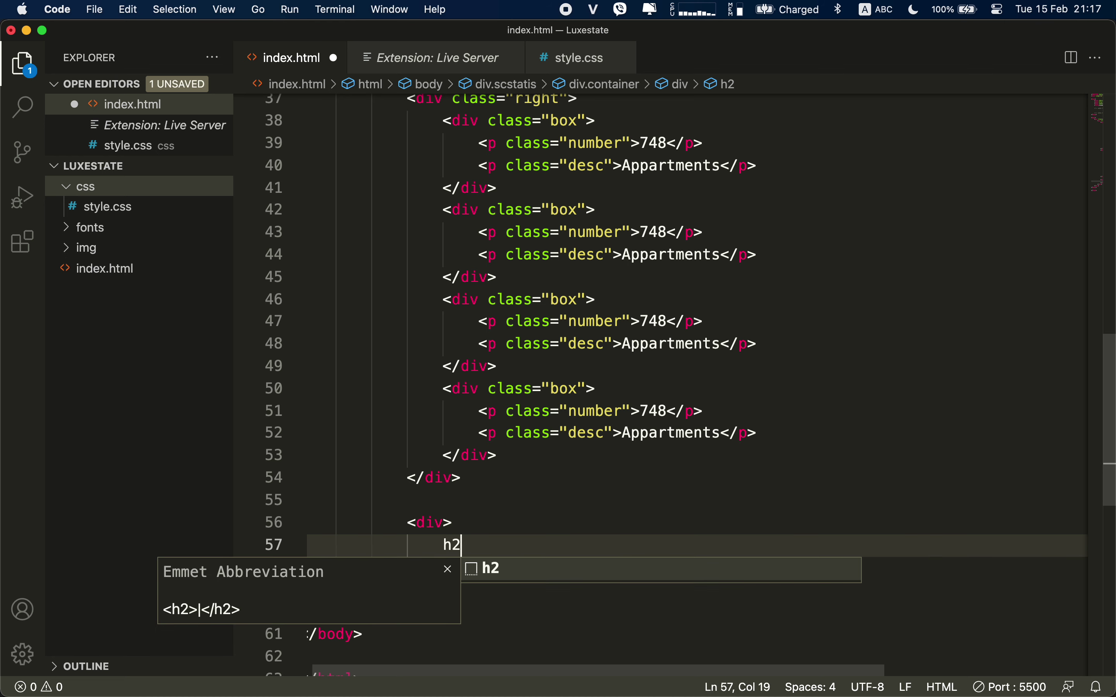
{"action": "key", "text": "BackSpace"}
{"action": "key", "text": "BackSpace"}
{"action": "type", "text": "<>"}
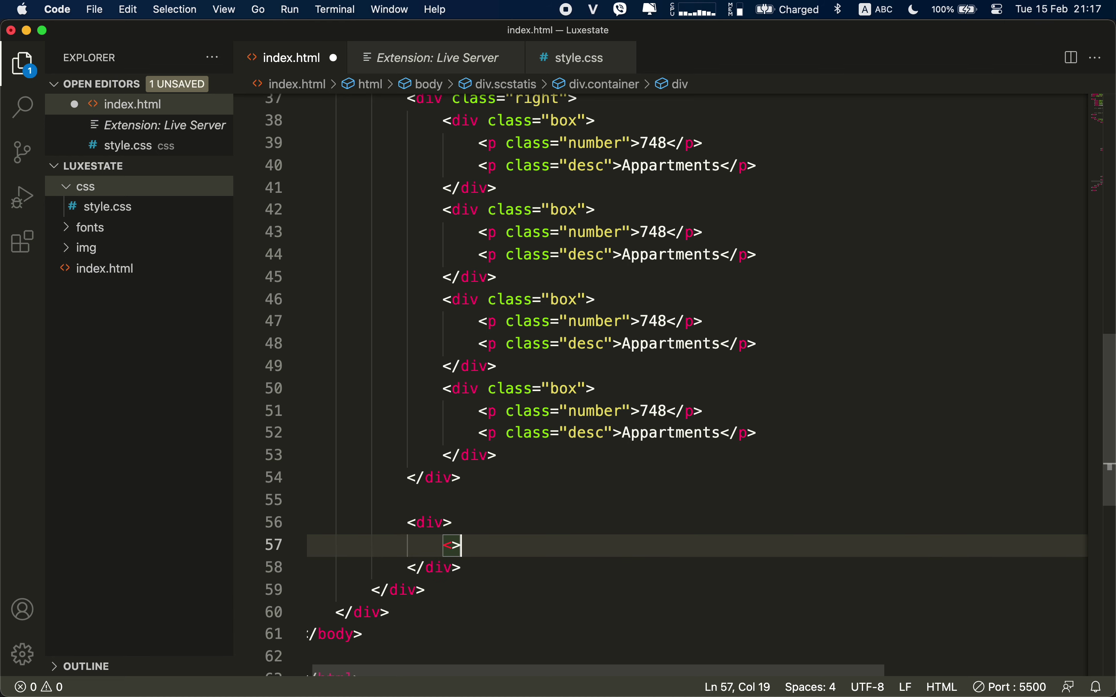
{"action": "type", "text": "h3"}
{"action": "key", "text": "BackSpace"}
{"action": "key", "text": "BackSpace"}
{"action": "key", "text": "BackSpace"}
{"action": "key", "text": "BackSpace"}
{"action": "type", "text": "<h2"}
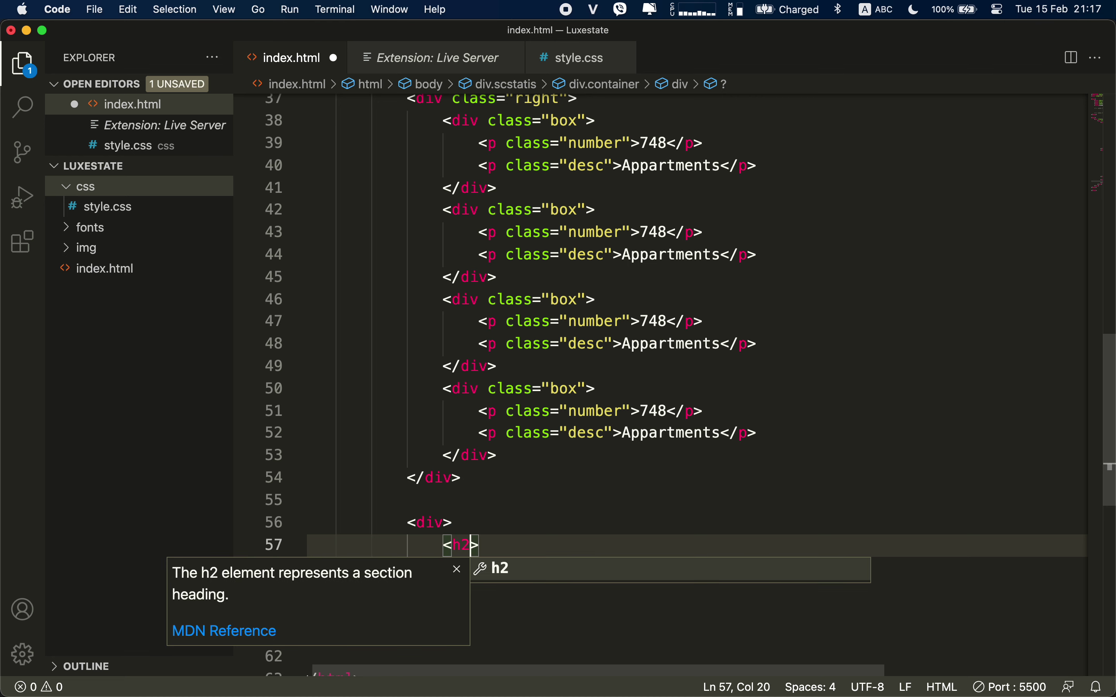
{"action": "type", "text": "><>"}
{"action": "key", "text": "Left"}
{"action": "type", "text": "/"}
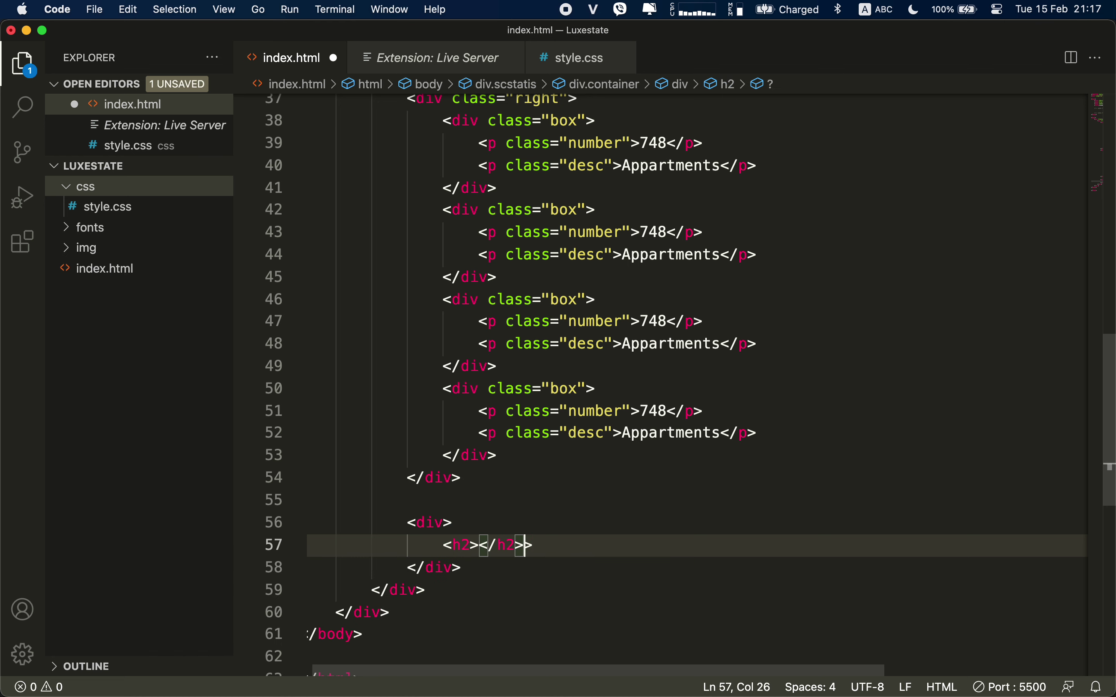
{"action": "key", "text": "Delete"}
{"action": "key", "text": "BackSpace"}
{"action": "key", "text": "BackSpace"}
{"action": "key", "text": "BackSpace"}
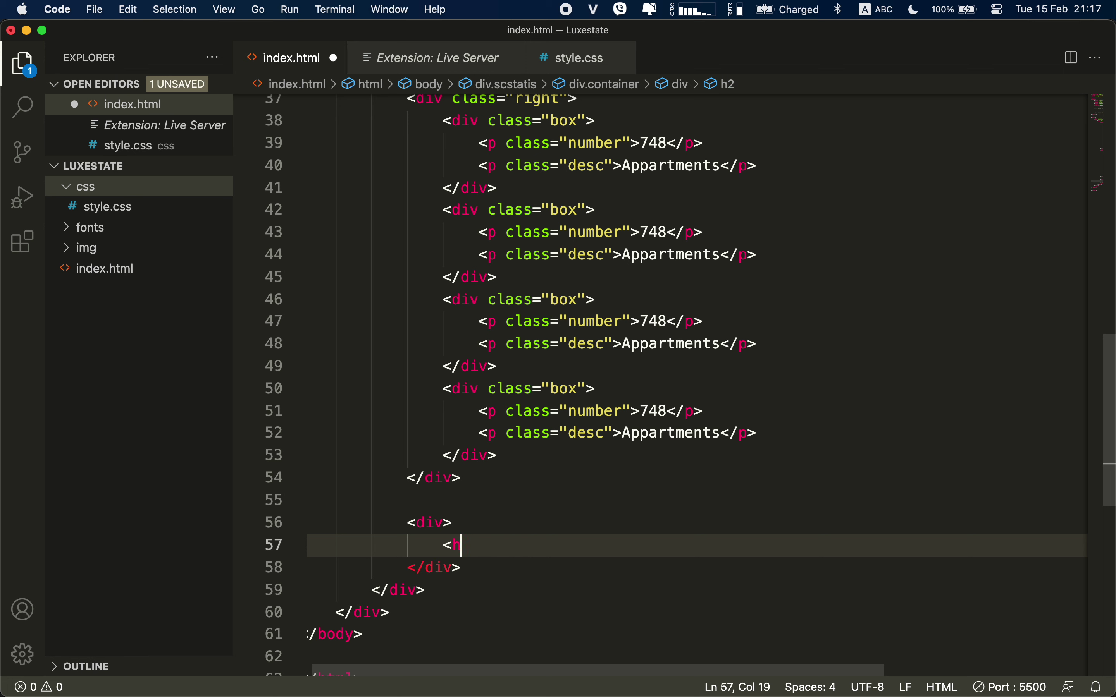
{"action": "type", "text": "h2"}
{"action": "key", "text": "Tab"}
{"action": "key", "text": "Right"}
{"action": "key", "text": "Right"}
Step: Add an empty div and an empty paragraph below the heading
{"action": "key", "text": "Right"}
{"action": "key", "text": "Right"}
{"action": "key", "text": "Right"}
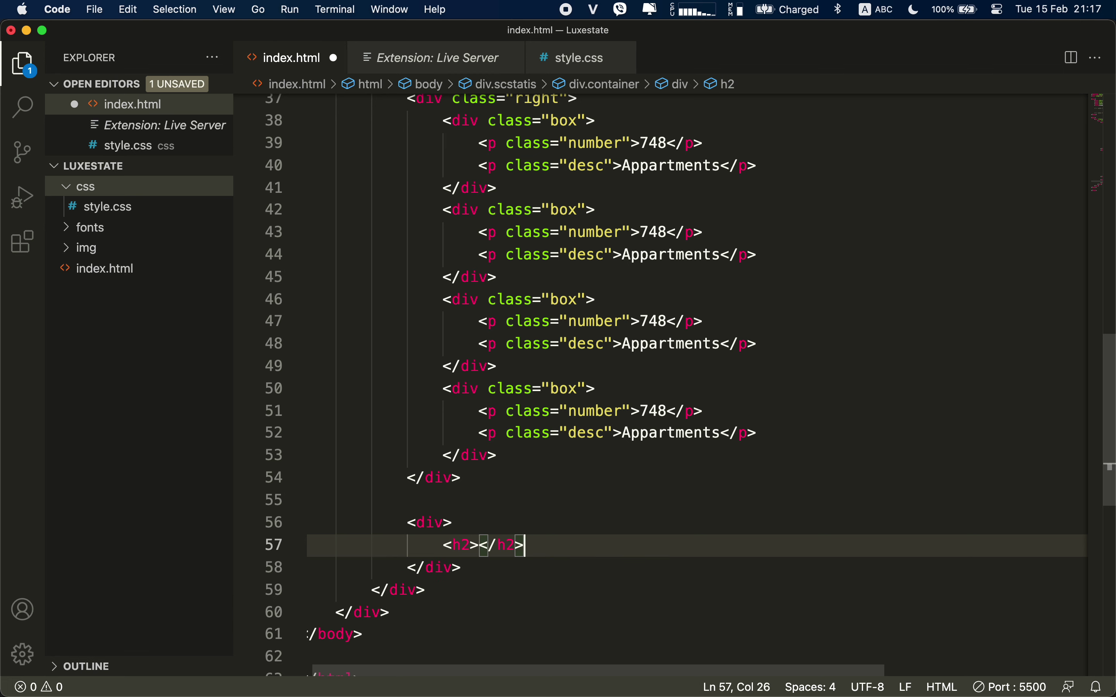
{"action": "key", "text": "Return"}
{"action": "type", "text": "div"}
{"action": "key", "text": "Tab"}
{"action": "key", "text": "Right"}
{"action": "key", "text": "Right"}
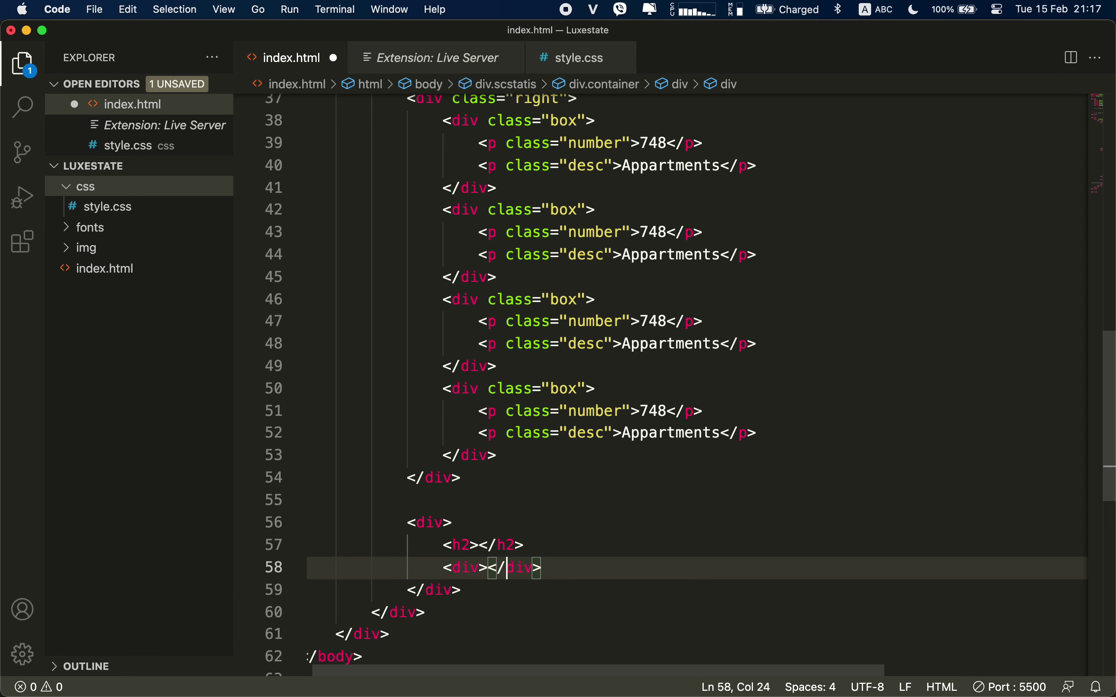
{"action": "key", "text": "Right"}
{"action": "key", "text": "Right"}
{"action": "key", "text": "Right"}
{"action": "key", "text": "Return"}
{"action": "type", "text": "p"}
{"action": "key", "text": "Tab"}
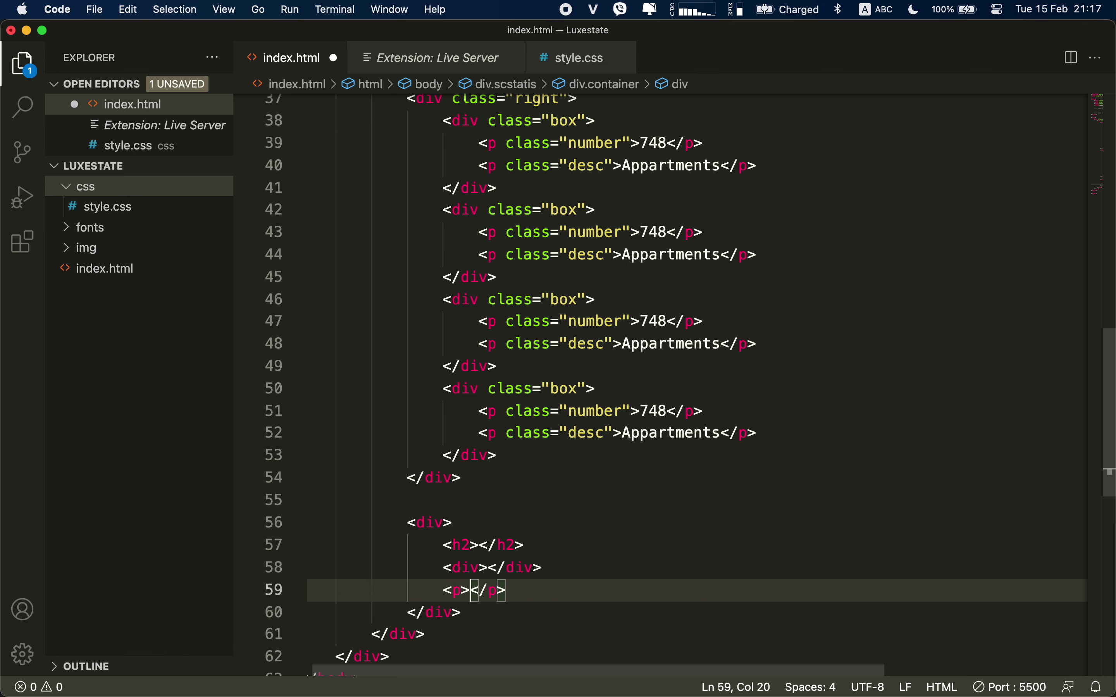
{"action": "key", "text": "Right"}
{"action": "key", "text": "Right"}
Step: Delete the trial div block (lines 55–60) and cycle through Chrome's slide and Luxestate tabs
{"action": "left_click_drag", "start_coordinate": [368, 503], "coordinate": [543, 605]}
{"action": "key", "text": "BackSpace"}
{"action": "key", "text": "super+Tab"}
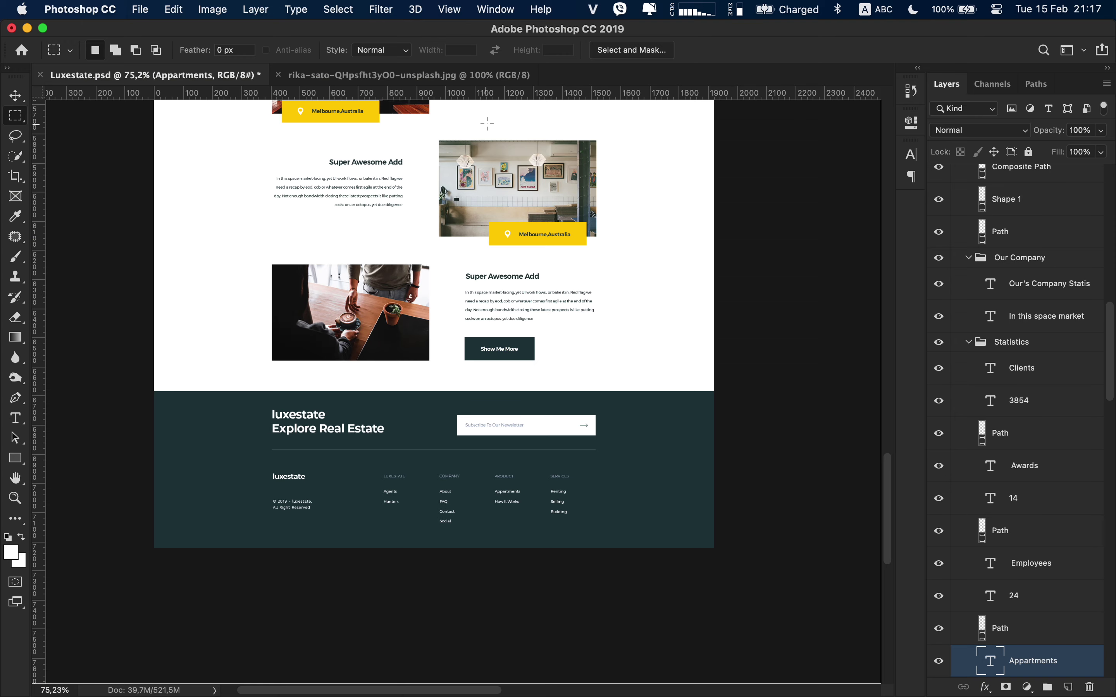
{"action": "scroll", "coordinate": [443, 344], "scroll_direction": "up", "scroll_amount": 5}
{"action": "key", "text": "super+Tab"}
{"action": "key", "text": "super+Tab"}
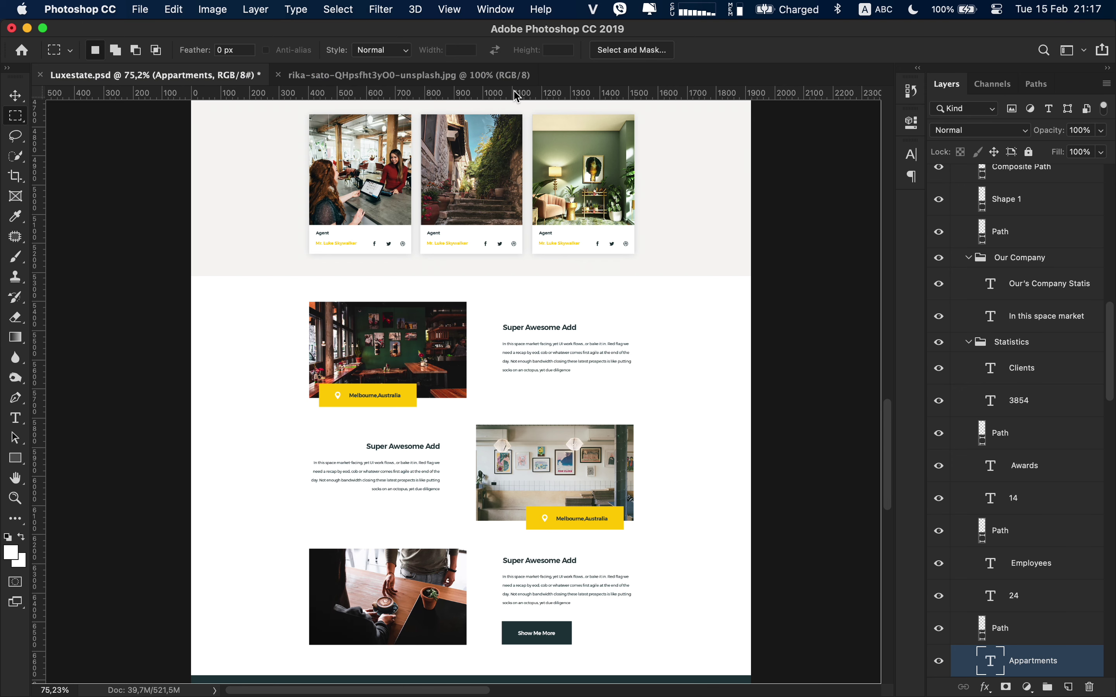
{"action": "key", "text": "super+Tab"}
{"action": "key", "text": "Tab"}
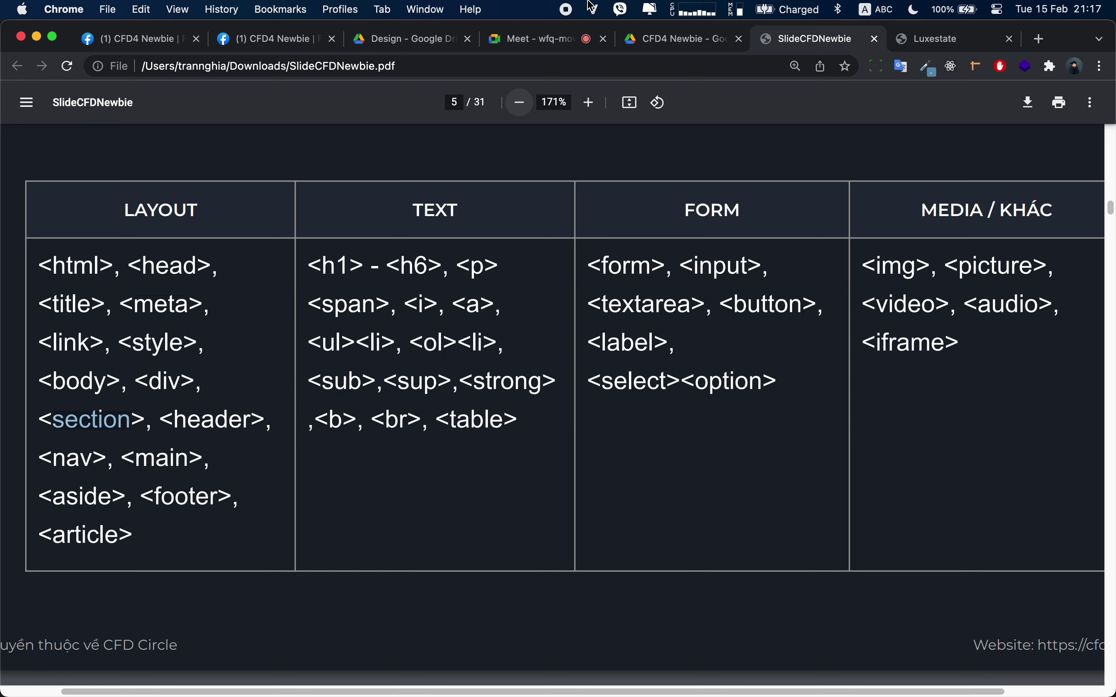
{"action": "left_click", "coordinate": [941, 41]}
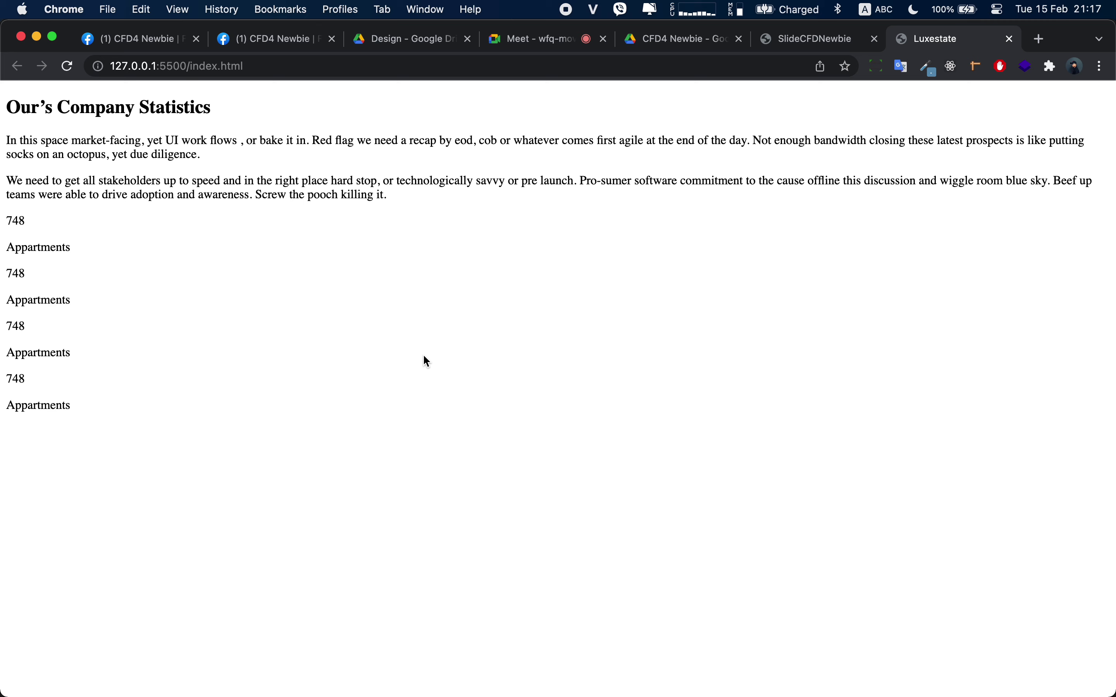
Step: Scroll the Photoshop Luxestate mockup up to its 'Find Your New Modern Apartment' hero
{"action": "key", "text": "super+Tab"}
{"action": "scroll", "coordinate": [423, 355], "scroll_direction": "up", "scroll_amount": 10}
{"action": "scroll", "coordinate": [423, 355], "scroll_direction": "up", "scroll_amount": 10}
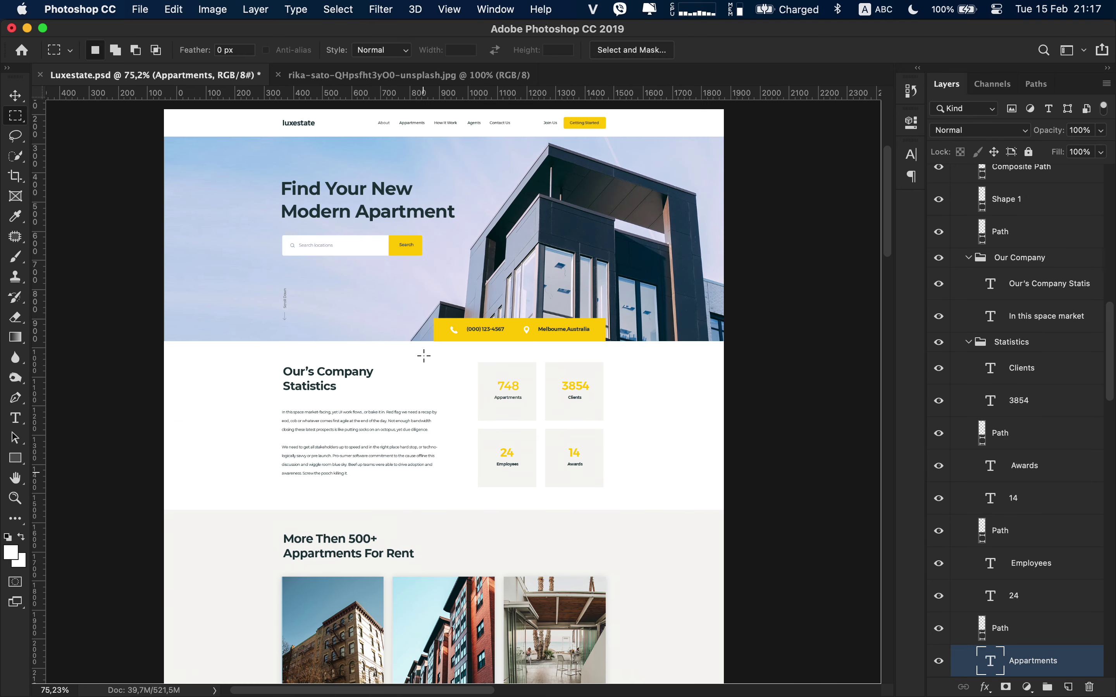
{"action": "scroll", "coordinate": [423, 355], "scroll_direction": "up", "scroll_amount": 3, "text": "alt"}
{"action": "scroll", "coordinate": [423, 355], "scroll_direction": "up", "scroll_amount": 2, "text": "alt"}
{"action": "scroll", "coordinate": [213, 355], "scroll_direction": "down", "scroll_amount": 5}
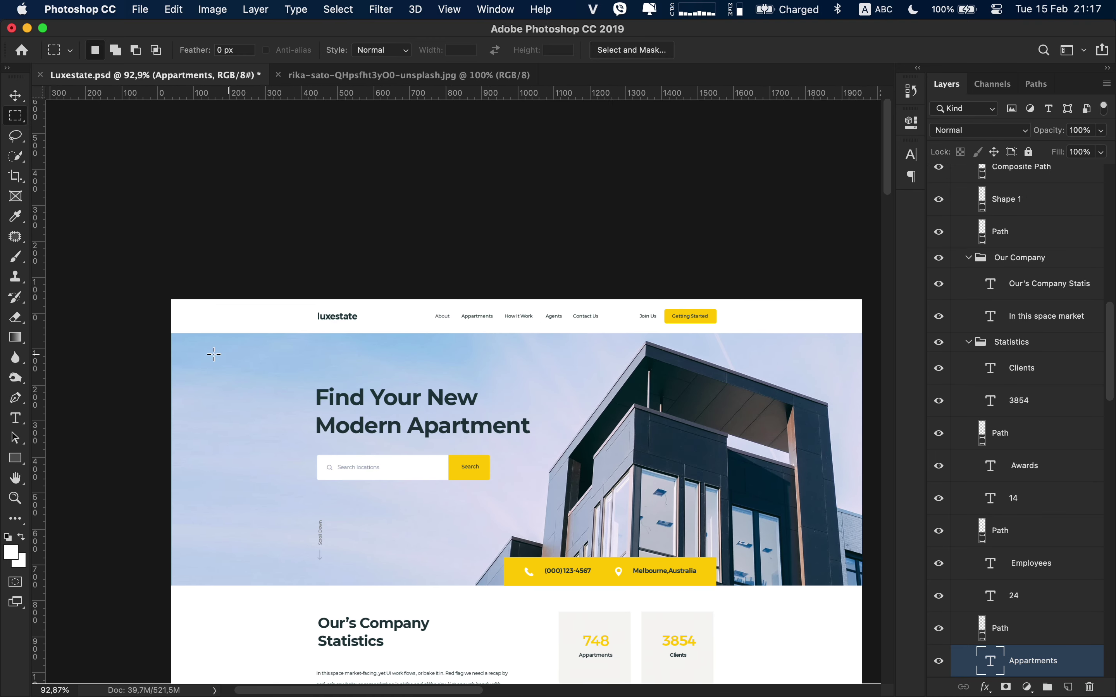
Step: Marquee the mockup's header bar to gauge its size, then scroll across the mockup
{"action": "left_click_drag", "start_coordinate": [226, 272], "coordinate": [889, 356]}
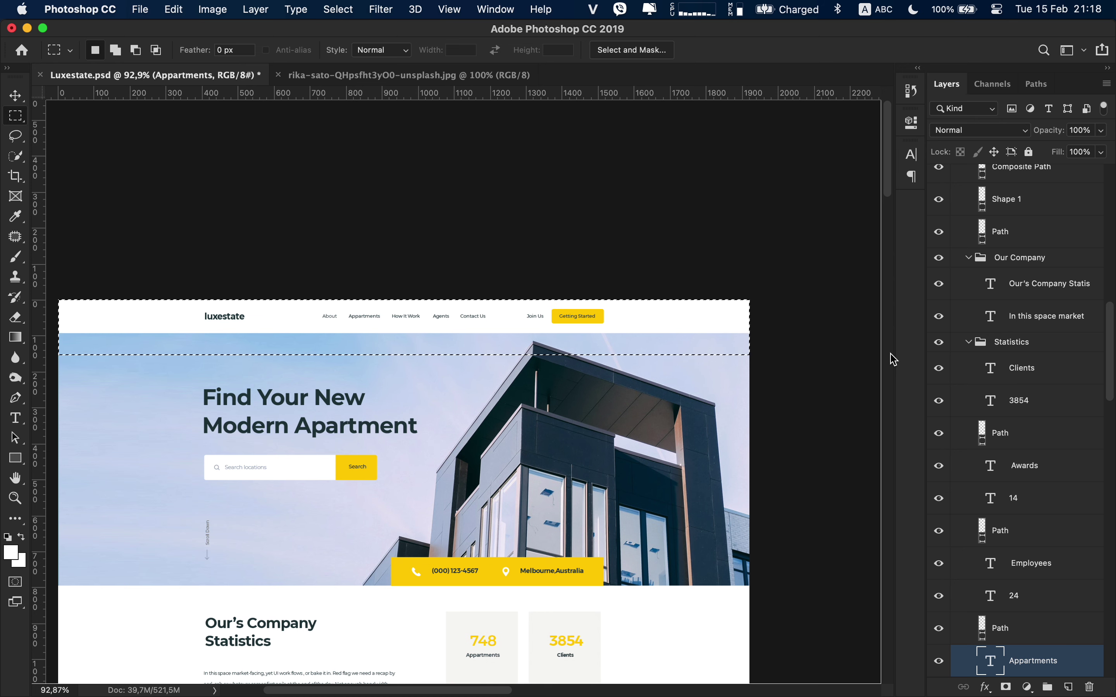
{"action": "scroll", "coordinate": [893, 359], "scroll_direction": "left", "scroll_amount": 5}
{"action": "scroll", "coordinate": [893, 359], "scroll_direction": "down", "scroll_amount": 4}
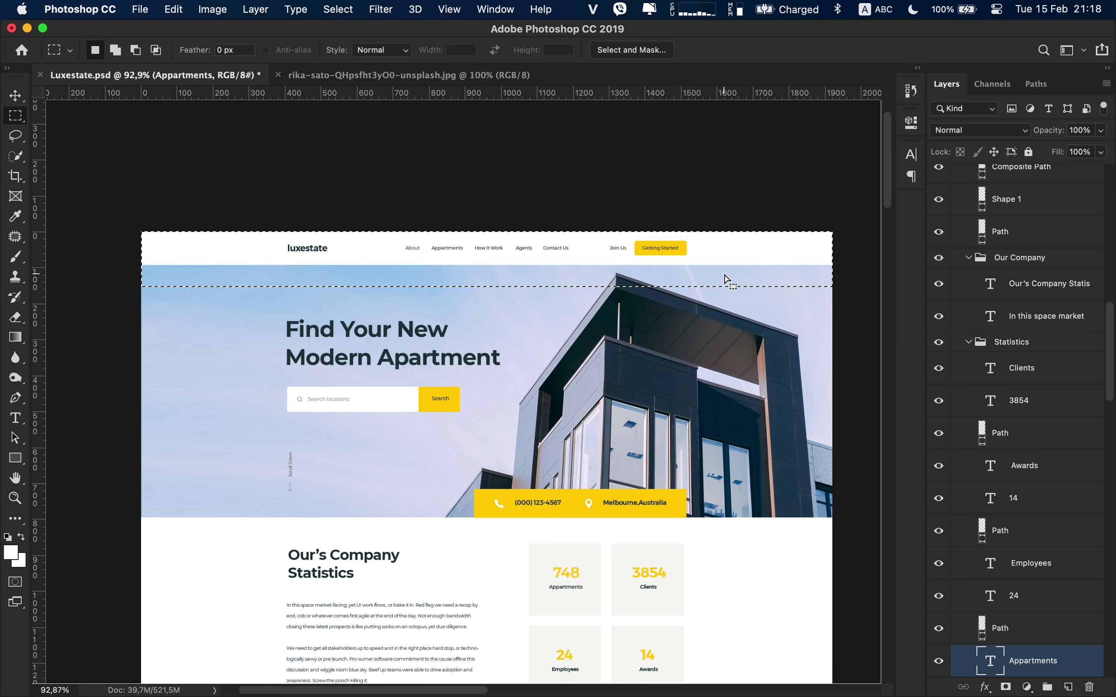
{"action": "scroll", "coordinate": [726, 279], "scroll_direction": "up", "scroll_amount": 5}
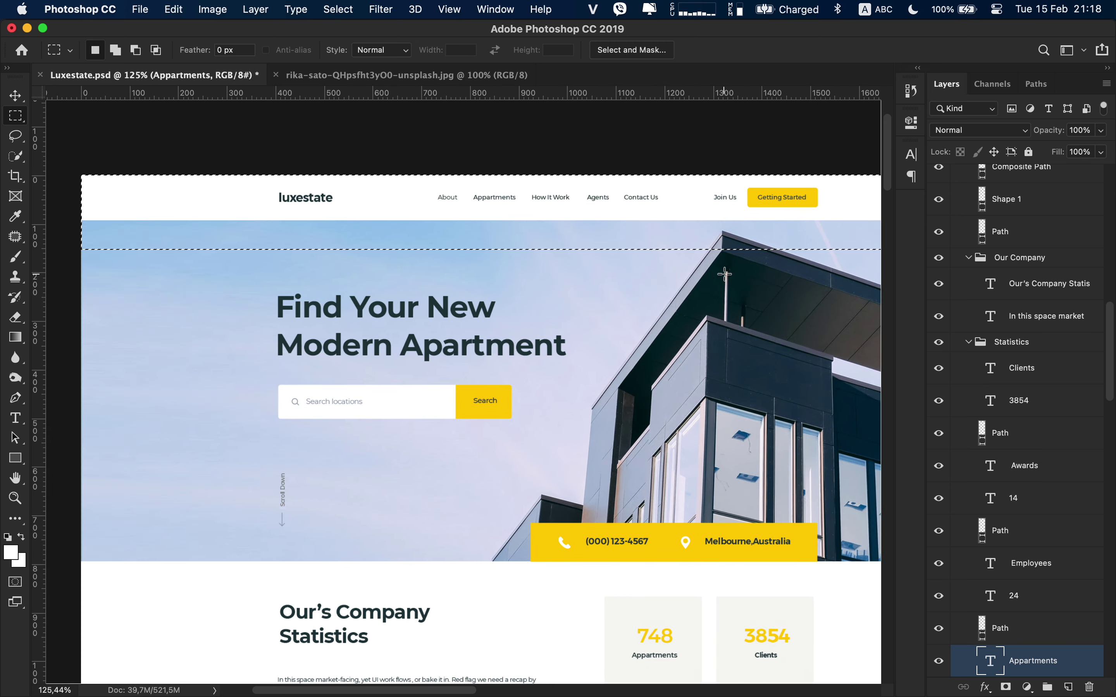
{"action": "scroll", "coordinate": [724, 274], "scroll_direction": "right", "scroll_amount": 2}
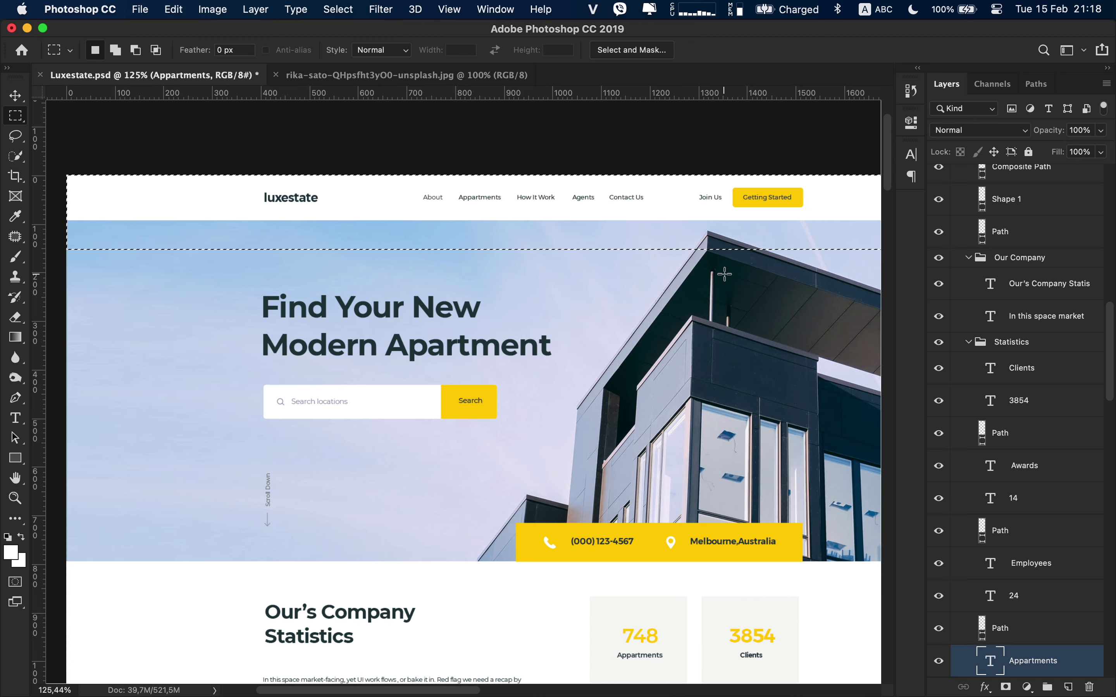
{"action": "scroll", "coordinate": [724, 274], "scroll_direction": "down", "scroll_amount": 10}
{"action": "scroll", "coordinate": [725, 274], "scroll_direction": "down", "scroll_amount": 1}
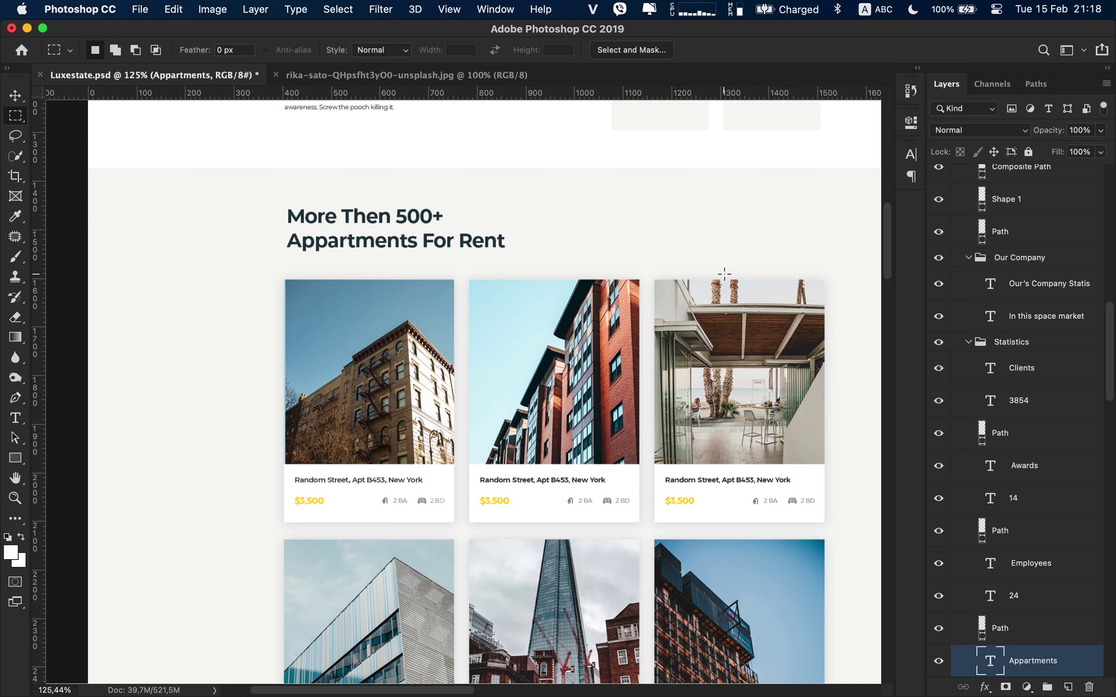
{"action": "key", "text": "super+Tab"}
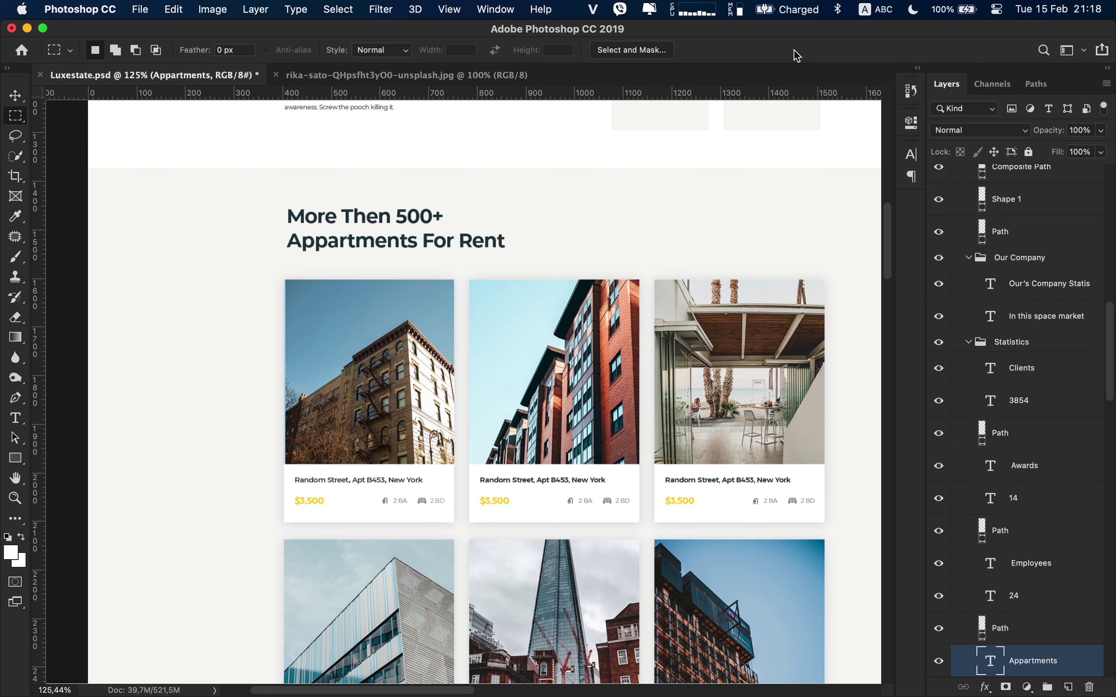
Step: Open the HTML tag slides tab, then measure the header band across the mockup top
{"action": "left_click", "coordinate": [802, 46]}
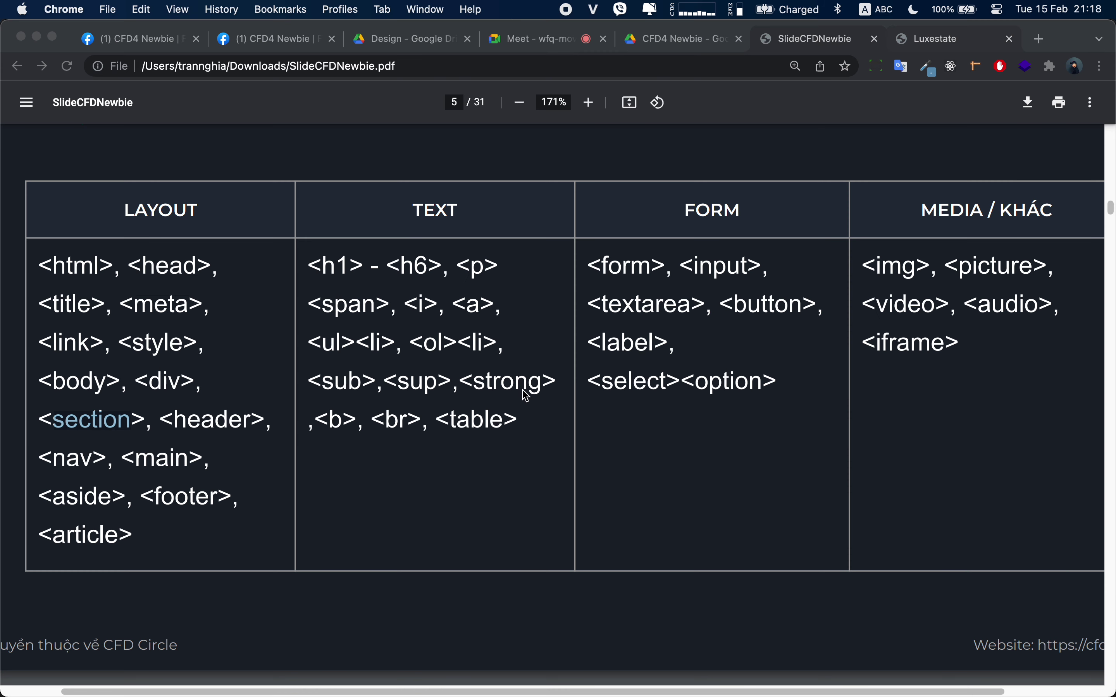
{"action": "key", "text": "super+Tab"}
{"action": "scroll", "coordinate": [522, 391], "scroll_direction": "up", "scroll_amount": 10}
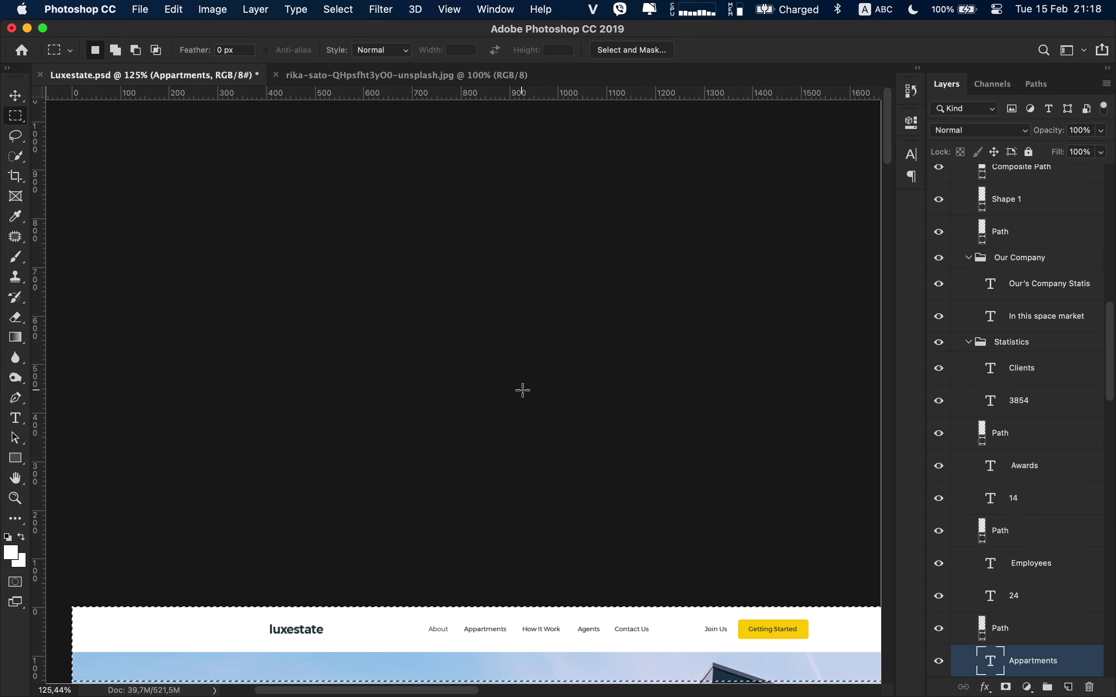
{"action": "scroll", "coordinate": [522, 391], "scroll_direction": "down", "scroll_amount": 10}
{"action": "scroll", "coordinate": [525, 394], "scroll_direction": "down", "scroll_amount": 3}
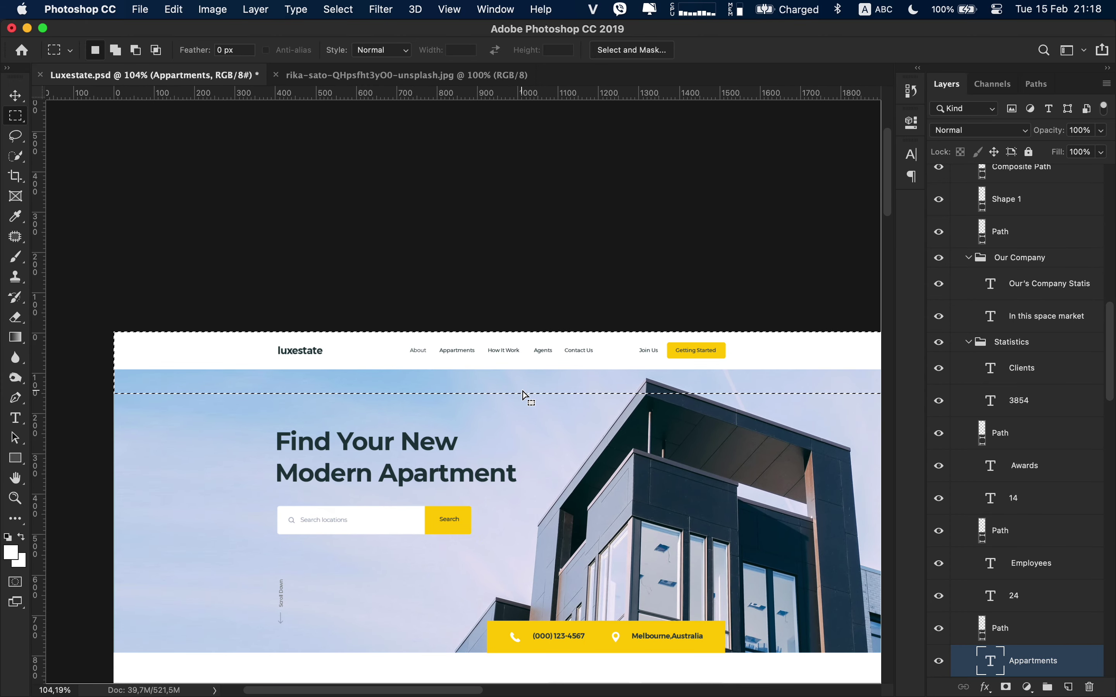
{"action": "left_click", "coordinate": [512, 254]}
{"action": "scroll", "coordinate": [515, 257], "scroll_direction": "down", "scroll_amount": 1}
{"action": "scroll", "coordinate": [516, 256], "scroll_direction": "right", "scroll_amount": 2}
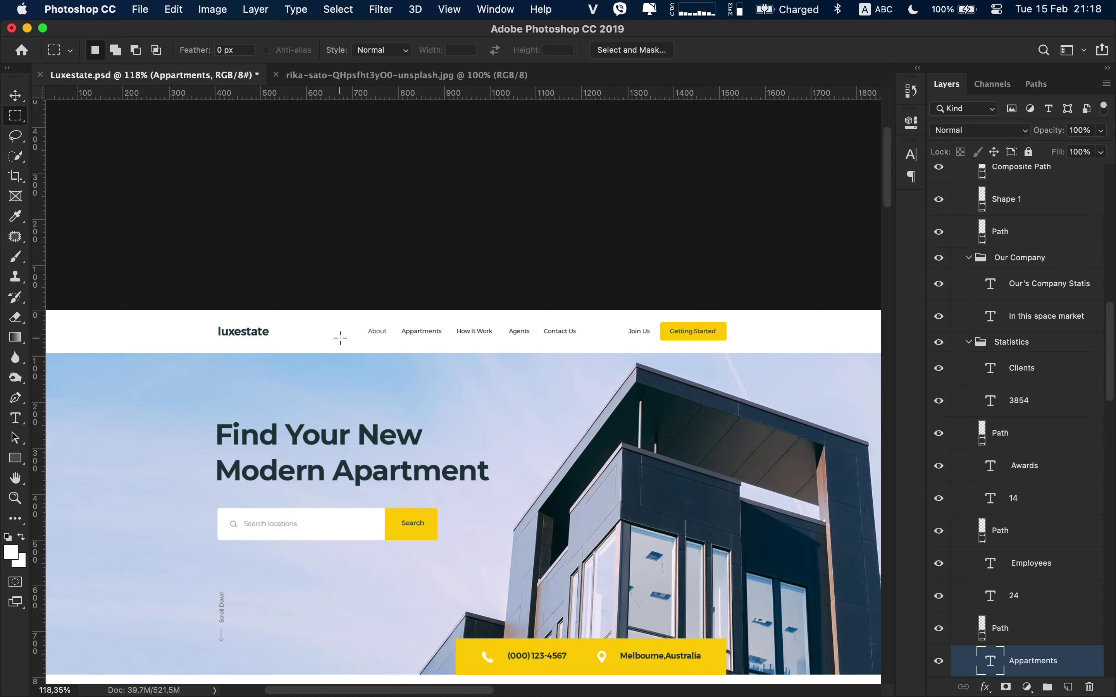
{"action": "scroll", "coordinate": [340, 338], "scroll_direction": "up", "scroll_amount": 1}
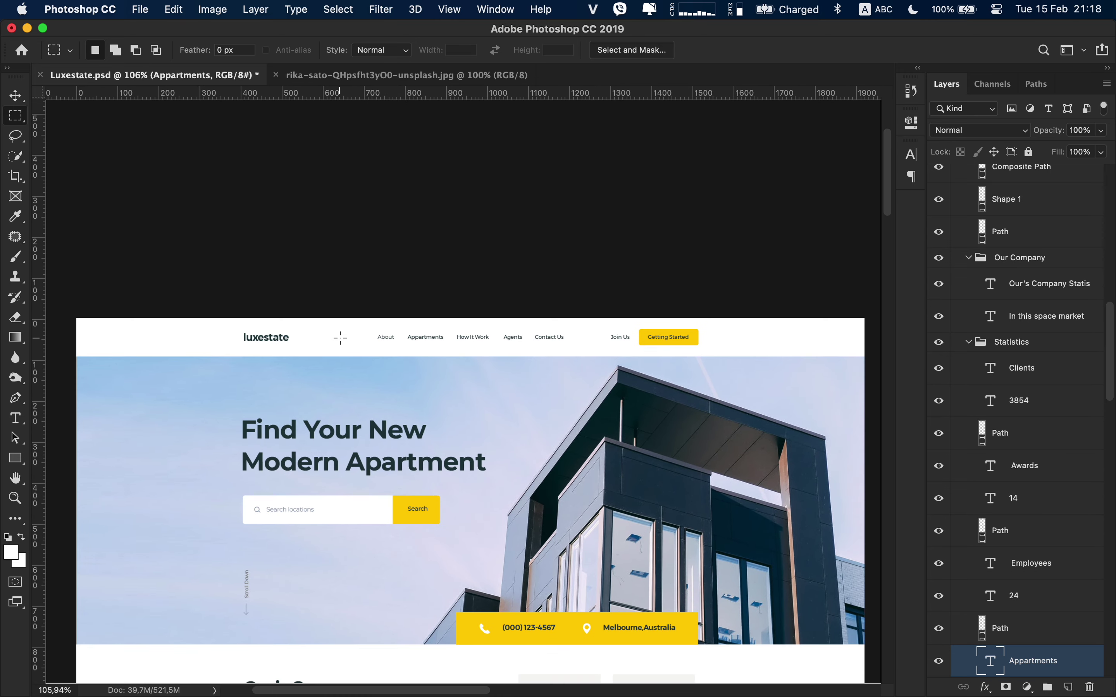
{"action": "left_click_drag", "start_coordinate": [77, 318], "coordinate": [865, 394]}
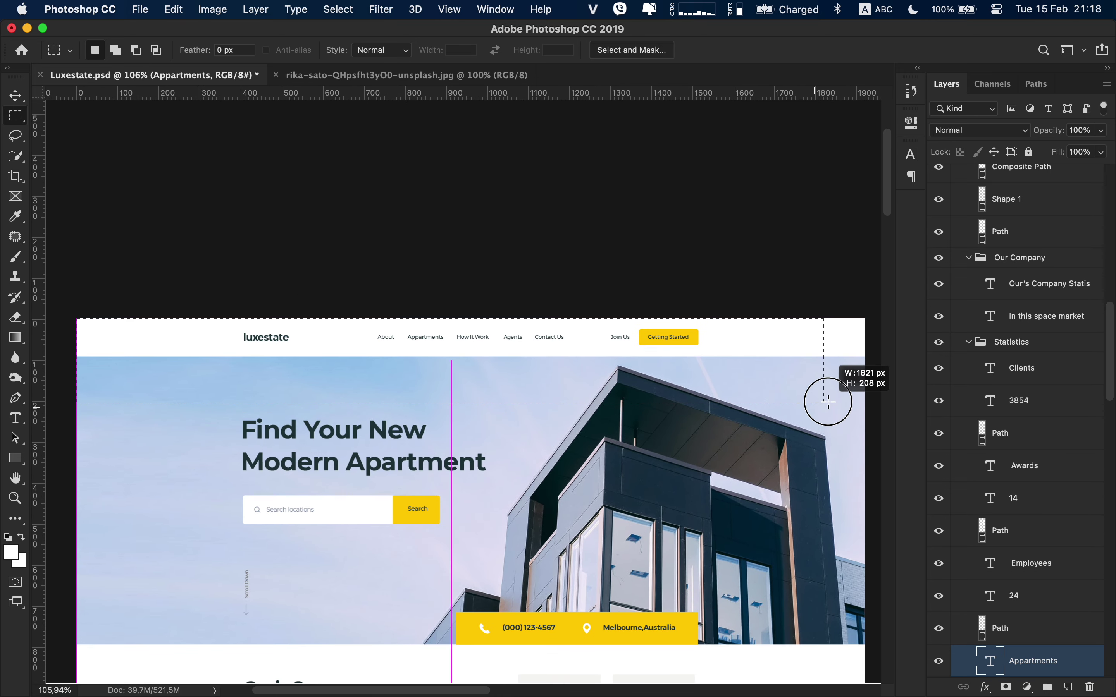
{"action": "left_click", "coordinate": [480, 260]}
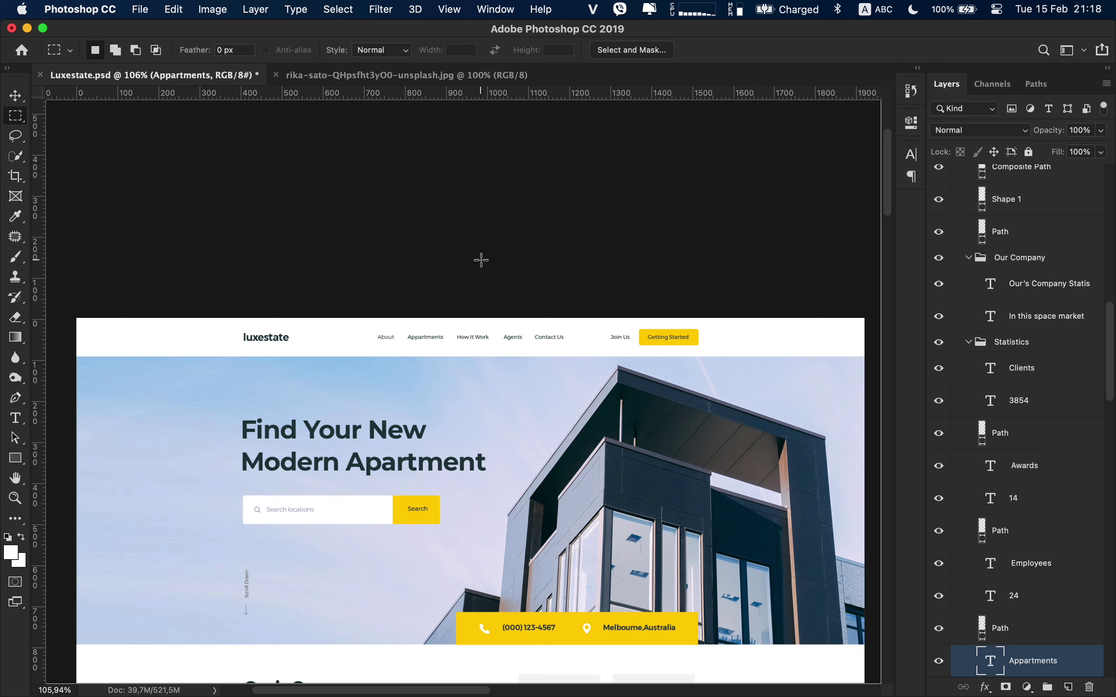
Step: Measure the luxestate logo, navigation links and Join Us/Getting Started areas with marquee selections
{"action": "scroll", "coordinate": [481, 260], "scroll_direction": "up", "scroll_amount": 3}
{"action": "scroll", "coordinate": [481, 260], "scroll_direction": "up", "scroll_amount": 2}
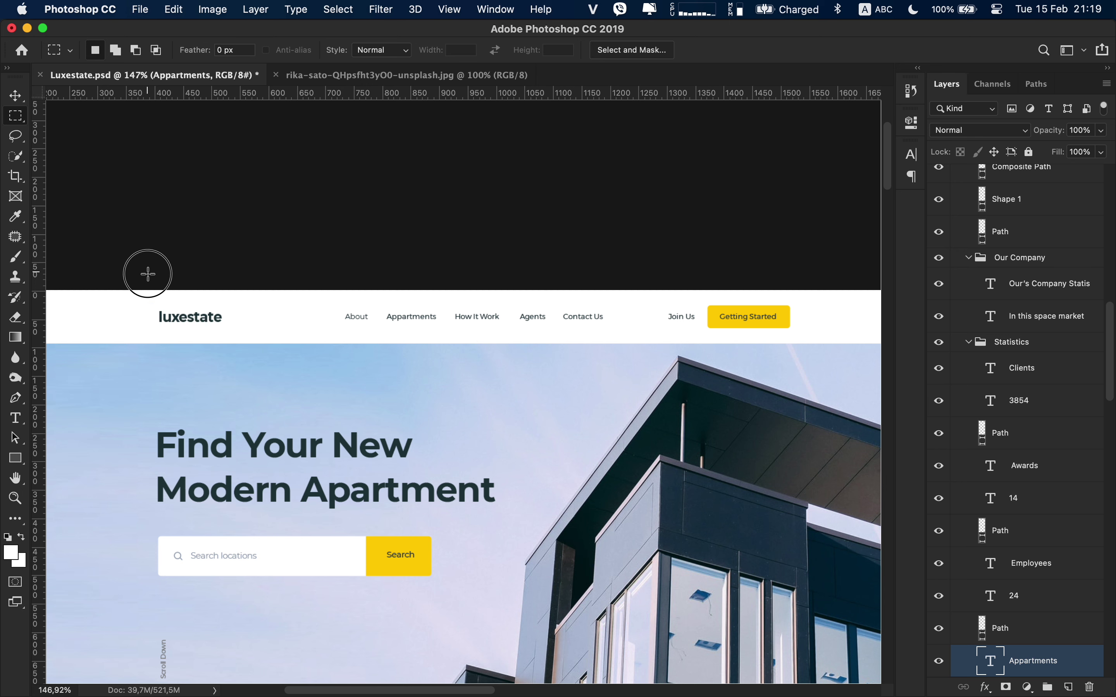
{"action": "left_click_drag", "start_coordinate": [148, 291], "coordinate": [244, 340]}
{"action": "left_click_drag", "start_coordinate": [331, 290], "coordinate": [624, 370]}
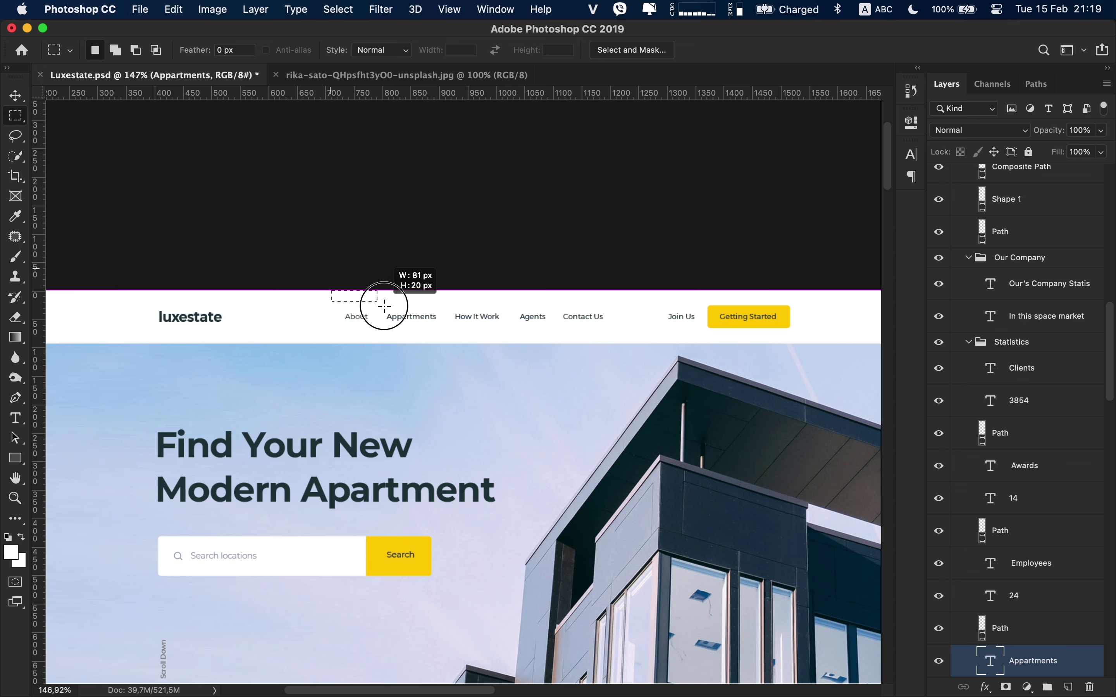
{"action": "left_click_drag", "start_coordinate": [645, 291], "coordinate": [788, 348]}
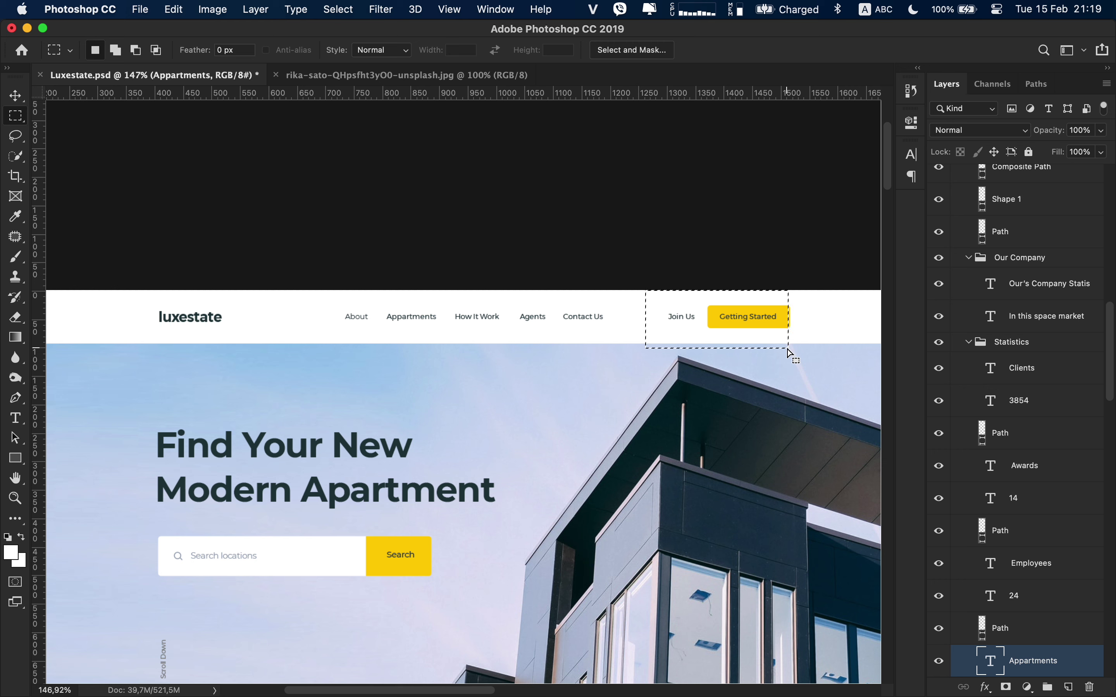
{"action": "key", "text": "super+Tab"}
{"action": "key", "text": "super+Tab"}
{"action": "key", "text": "super+Tab"}
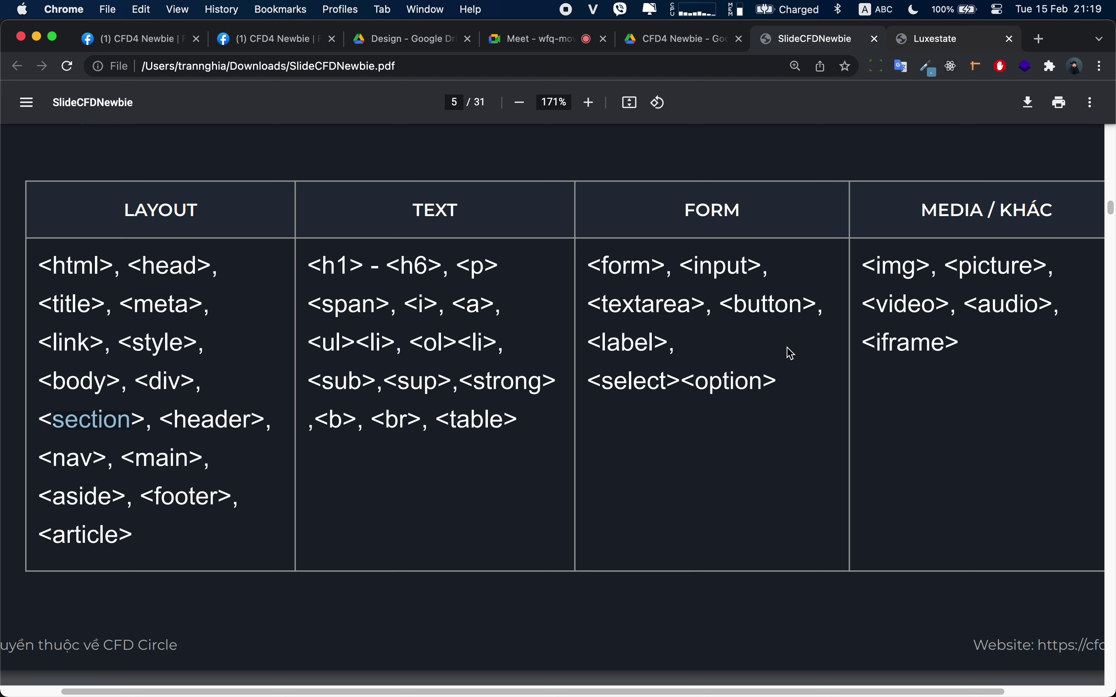
Step: Highlight nav and <main> in the slide's LAYOUT column, comparing against the Luxestate page
{"action": "double_click", "coordinate": [89, 456]}
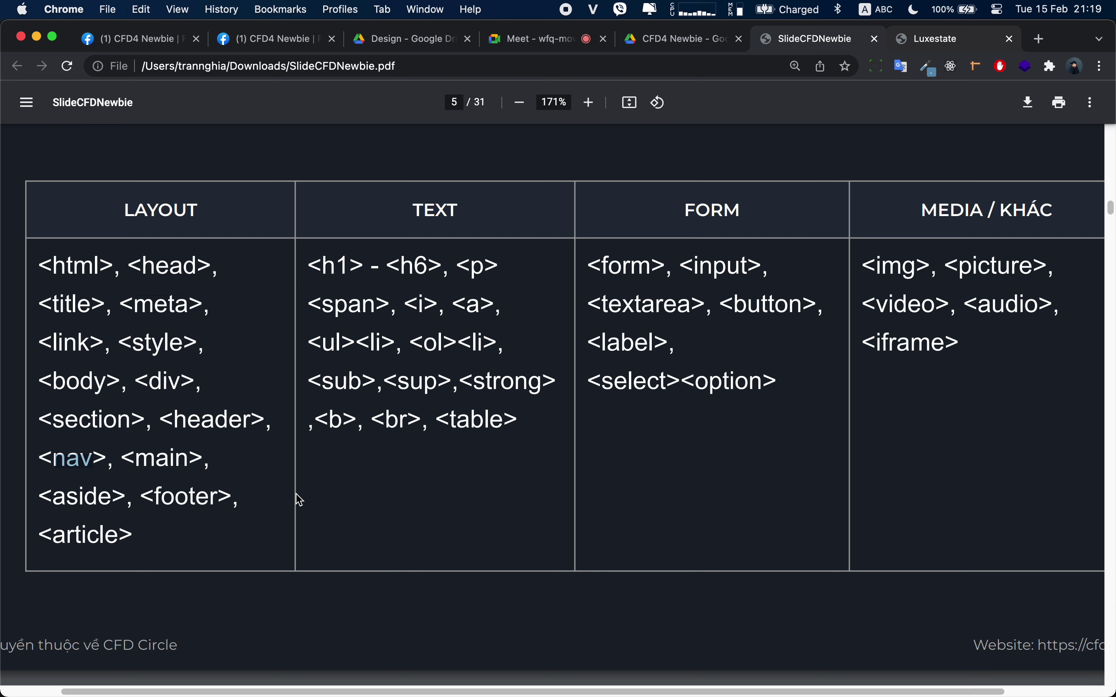
{"action": "left_click", "coordinate": [1041, 39]}
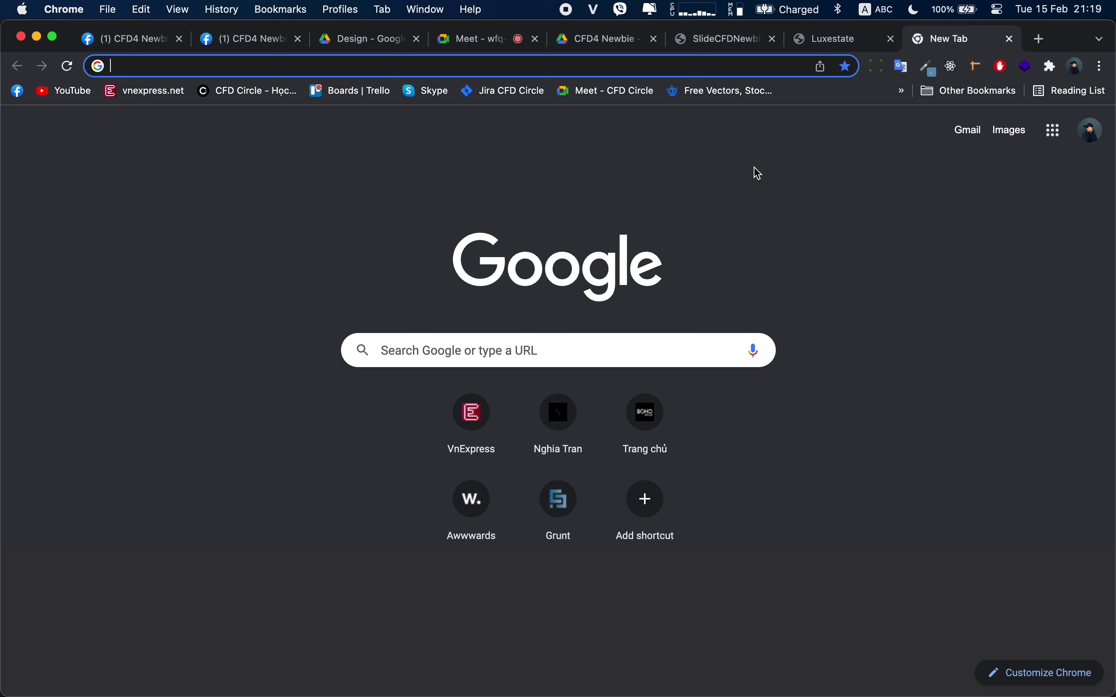
{"action": "key", "text": "super+w"}
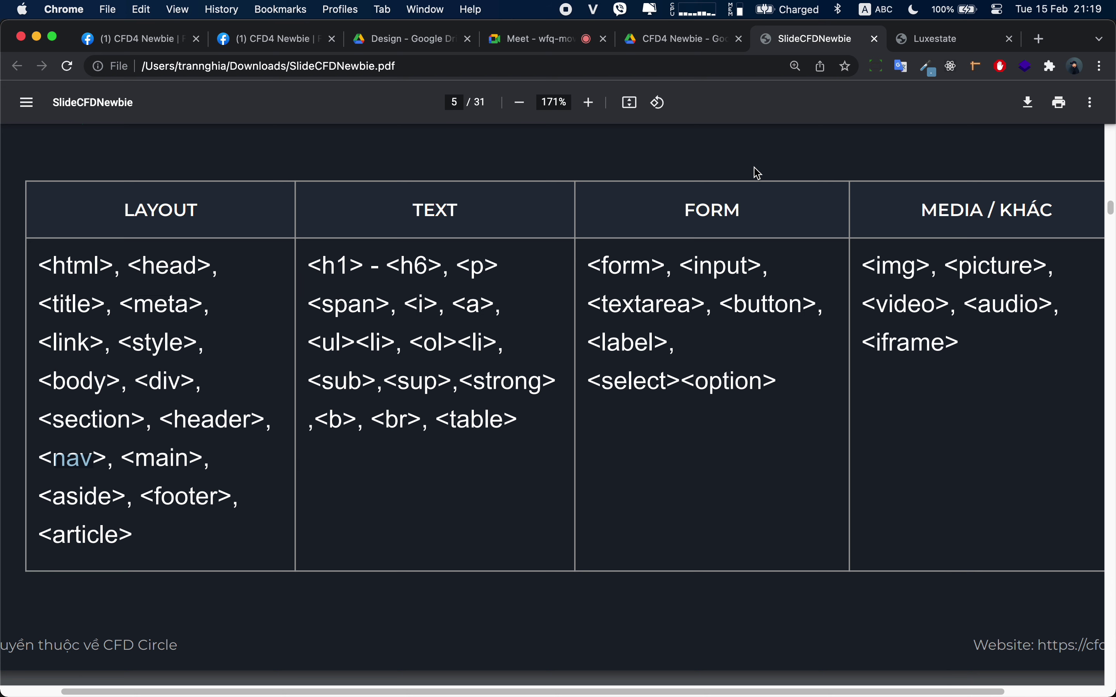
{"action": "double_click", "coordinate": [153, 459]}
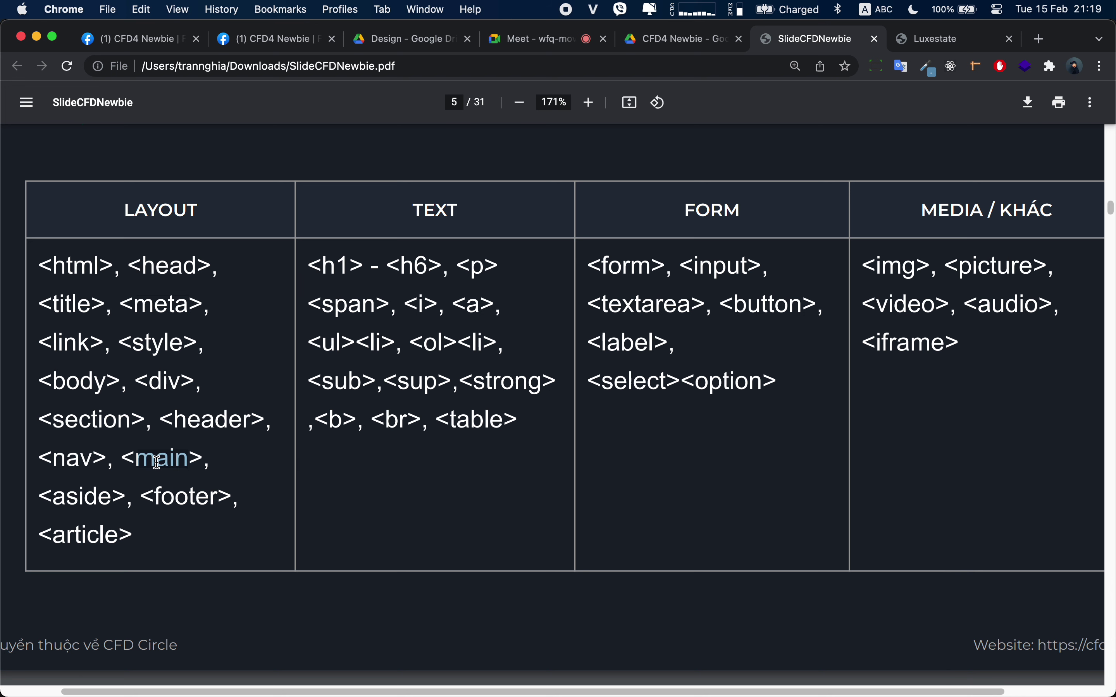
{"action": "left_click", "coordinate": [922, 39]}
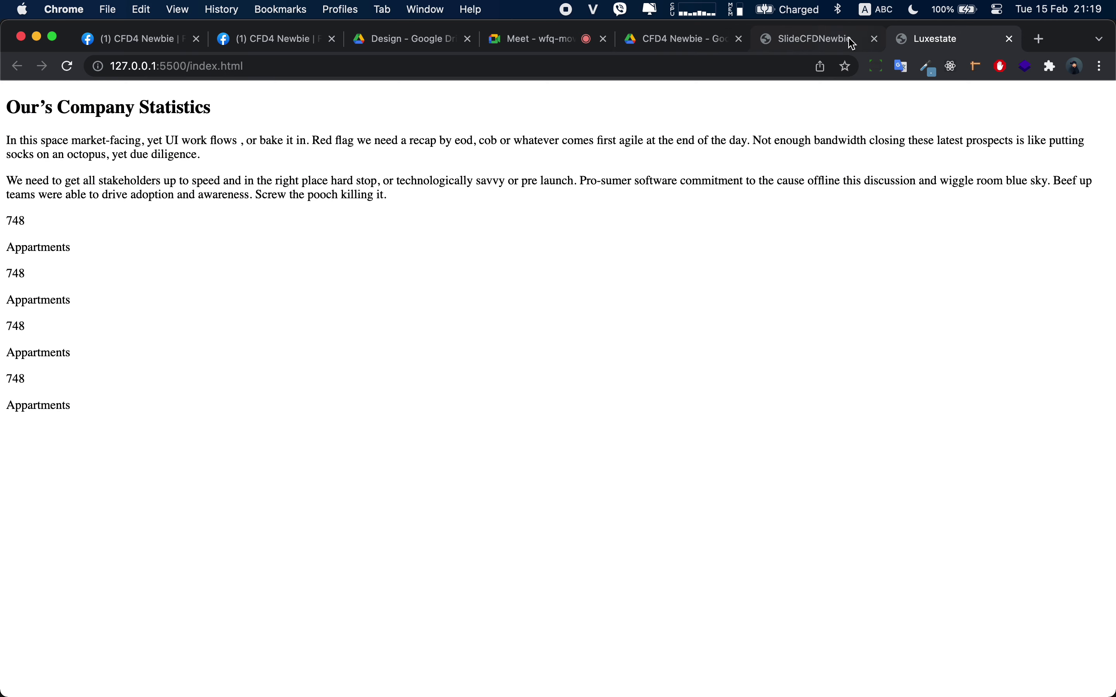
{"action": "left_click", "coordinate": [809, 41]}
{"action": "left_click_drag", "start_coordinate": [122, 459], "coordinate": [205, 459]}
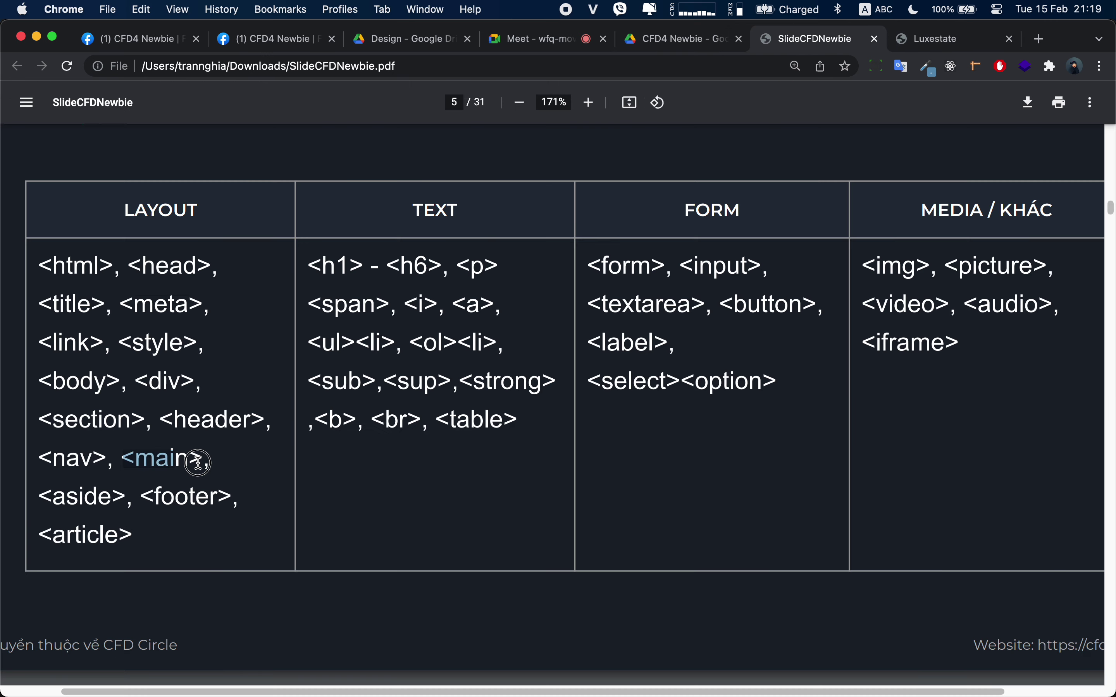
{"action": "left_click", "coordinate": [931, 36]}
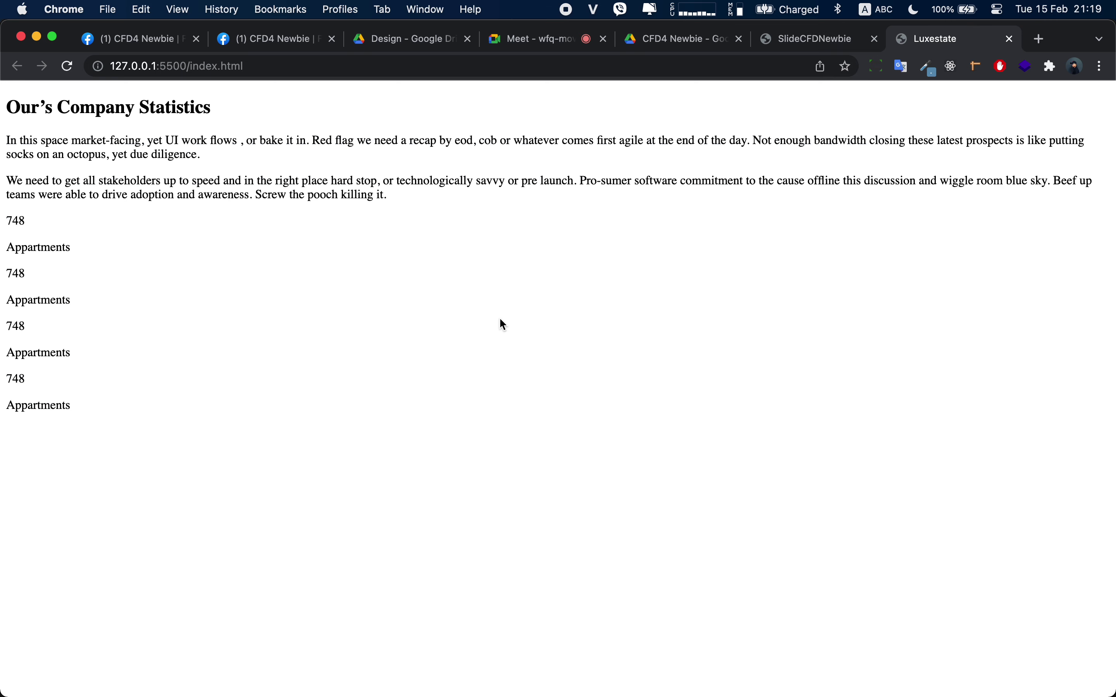
{"action": "key", "text": "super+Tab"}
{"action": "key", "text": "super+Tab"}
{"action": "key", "text": "super+Tab"}
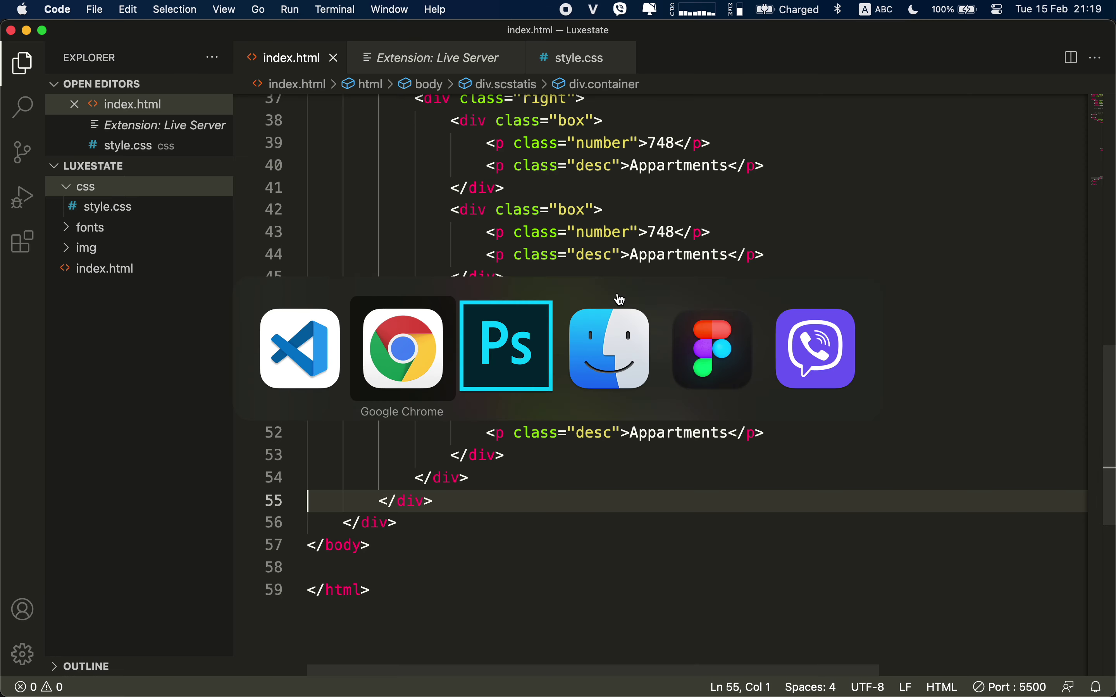
Step: Measure the 1920 × 110 px header strip and scroll down to the apartments-for-rent section
{"action": "scroll", "coordinate": [511, 380], "scroll_direction": "down", "scroll_amount": 5}
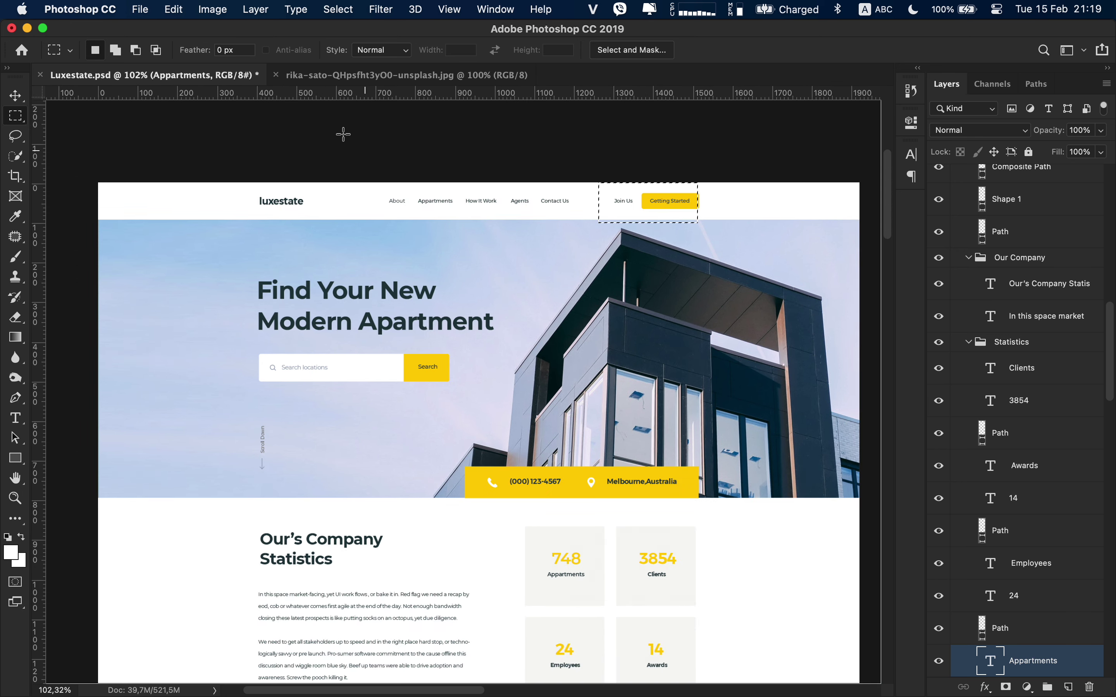
{"action": "left_click_drag", "start_coordinate": [97, 170], "coordinate": [875, 227]}
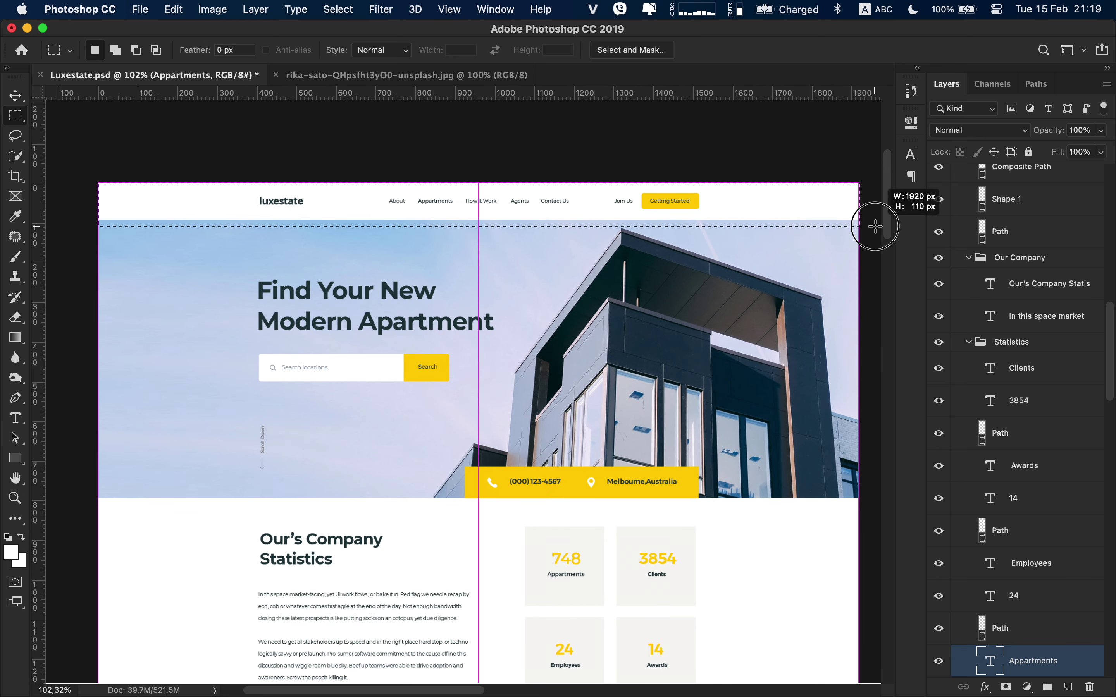
{"action": "scroll", "coordinate": [648, 298], "scroll_direction": "down", "scroll_amount": 10}
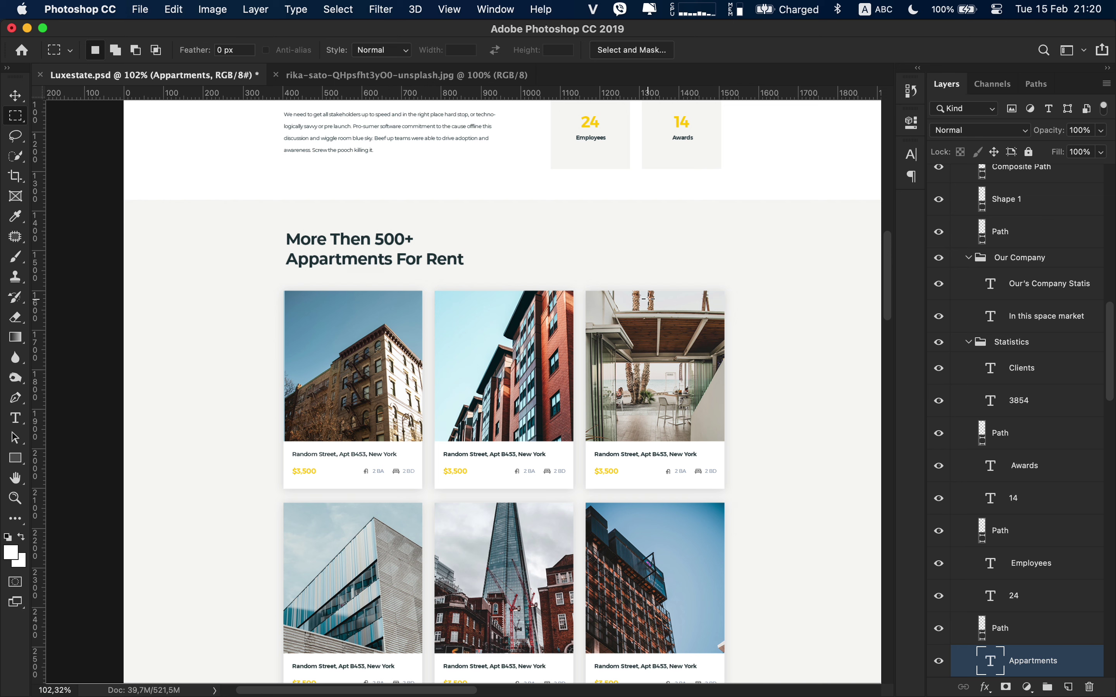
{"action": "key", "text": "super+Tab"}
{"action": "key", "text": "super+Tab"}
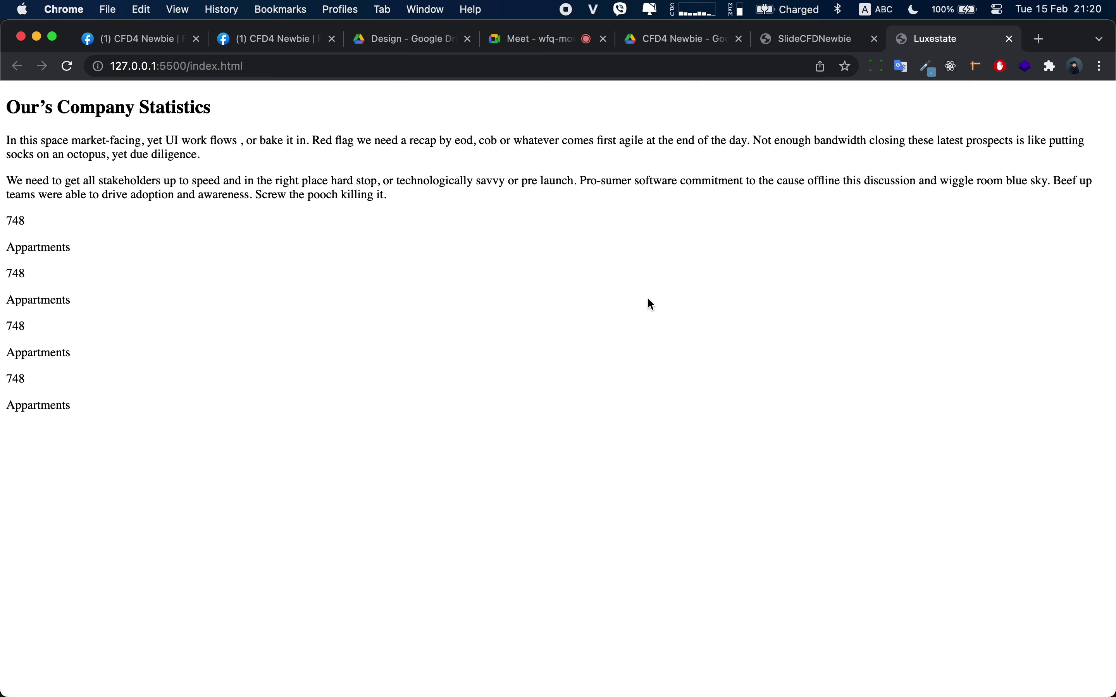
Step: Highlight the aside tag in the layout-tags slide's LAYOUT column
{"action": "left_click", "coordinate": [792, 39]}
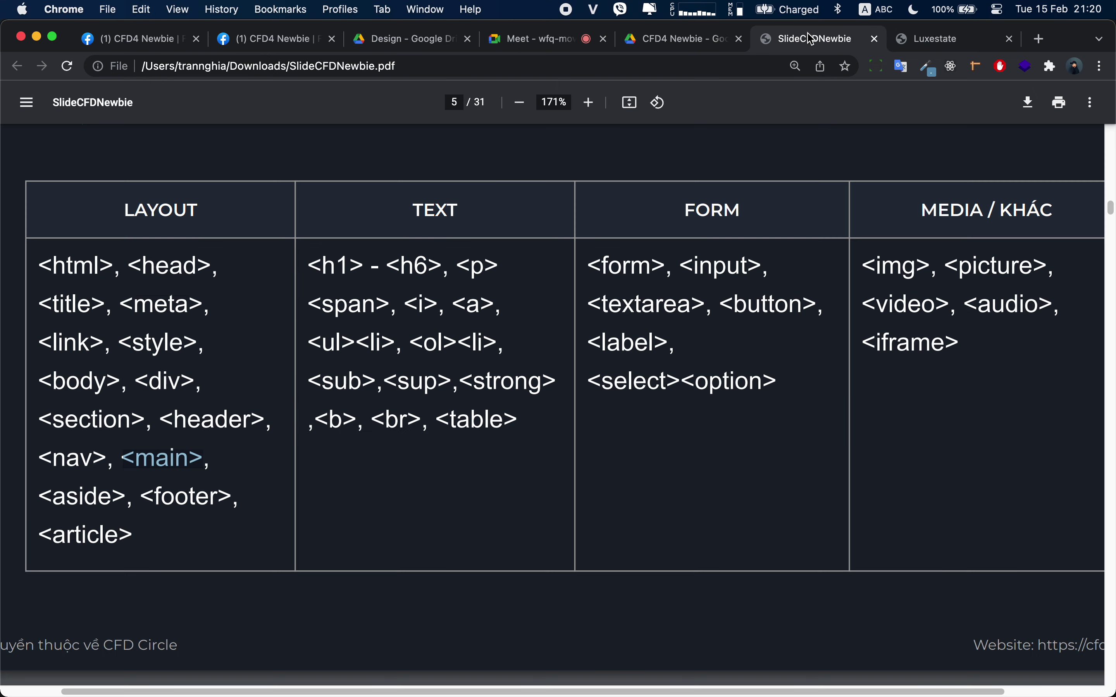
{"action": "double_click", "coordinate": [89, 489]}
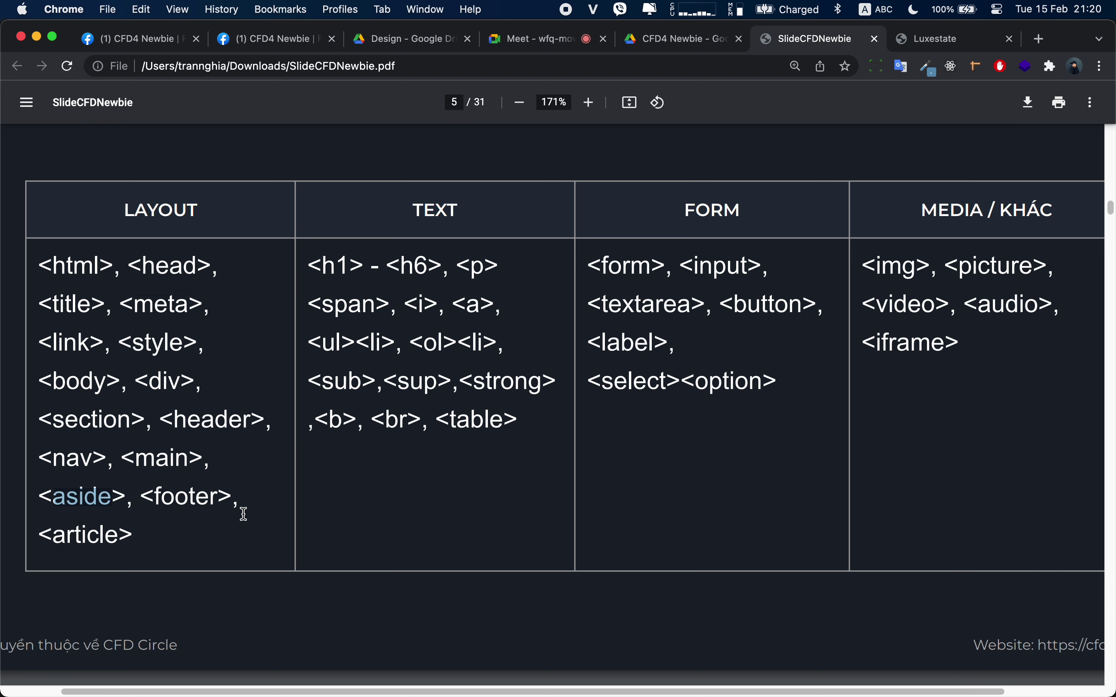
{"action": "key", "text": "super+Tab"}
Step: Fold and delete the div.scstatis statistics block from the body
{"action": "scroll", "coordinate": [354, 581], "scroll_direction": "up", "scroll_amount": 4}
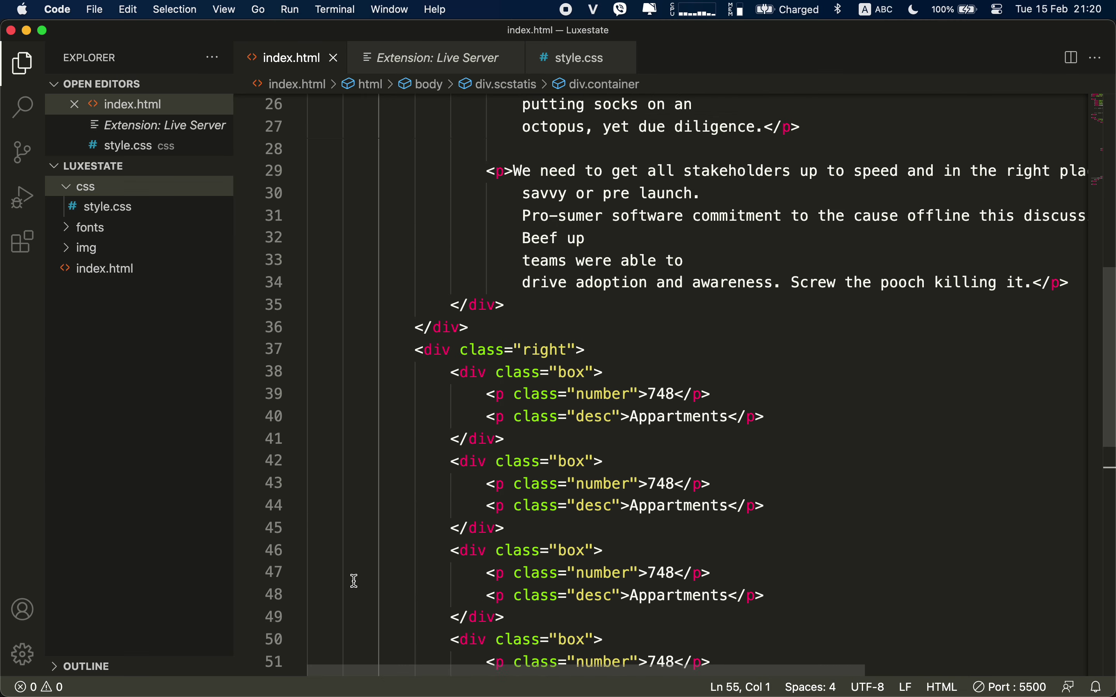
{"action": "scroll", "coordinate": [354, 581], "scroll_direction": "up", "scroll_amount": 8}
{"action": "left_click", "coordinate": [296, 441]}
{"action": "mouse_move", "coordinate": [343, 441]}
{"action": "left_mouse_down"}
{"action": "mouse_move", "coordinate": [414, 444]}
{"action": "mouse_move", "coordinate": [397, 462]}
{"action": "left_mouse_up"}
{"action": "key", "text": "BackSpace"}
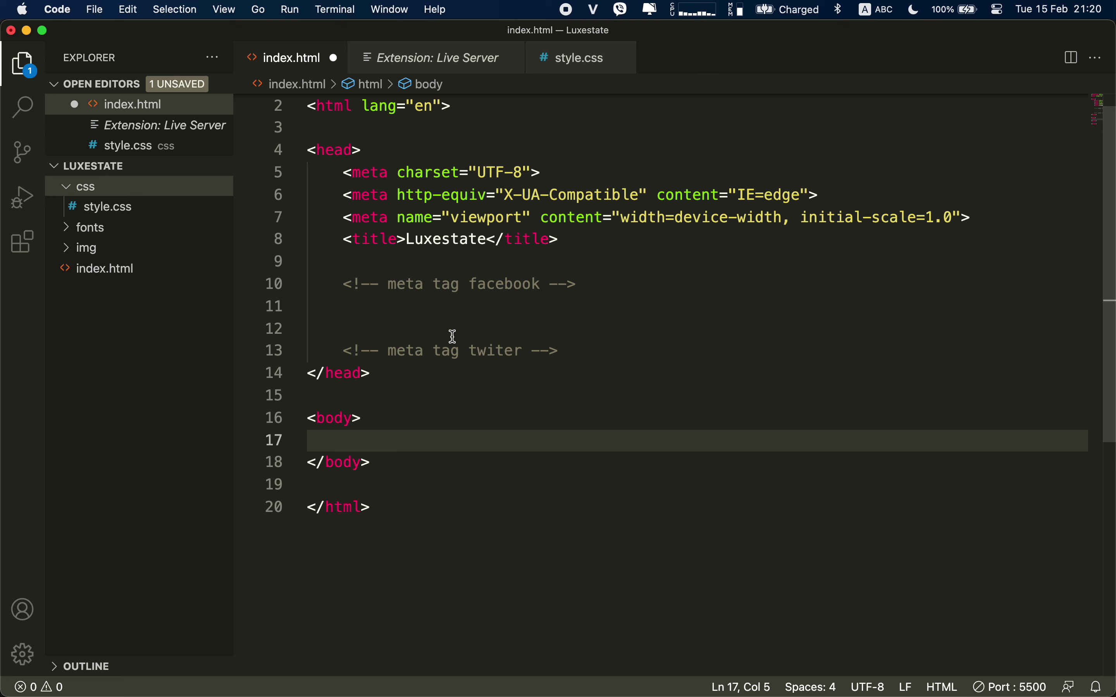
Step: Add empty header and footer elements with Emmet expansion
{"action": "type", "text": "header"}
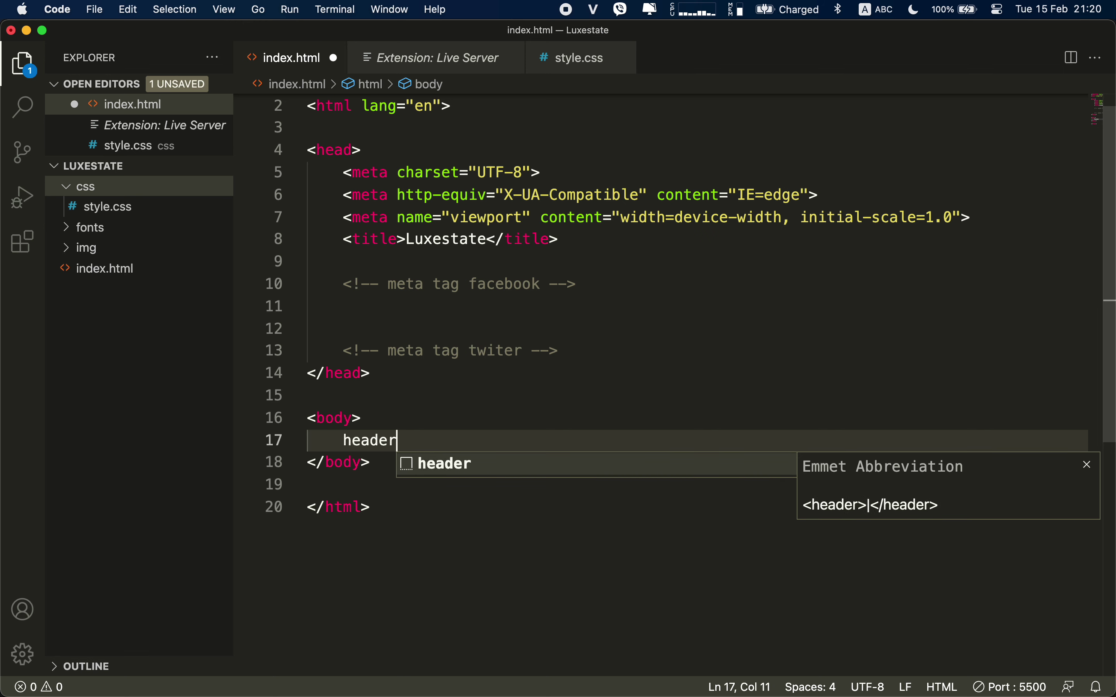
{"action": "key", "text": "Tab"}
{"action": "key", "text": "Return"}
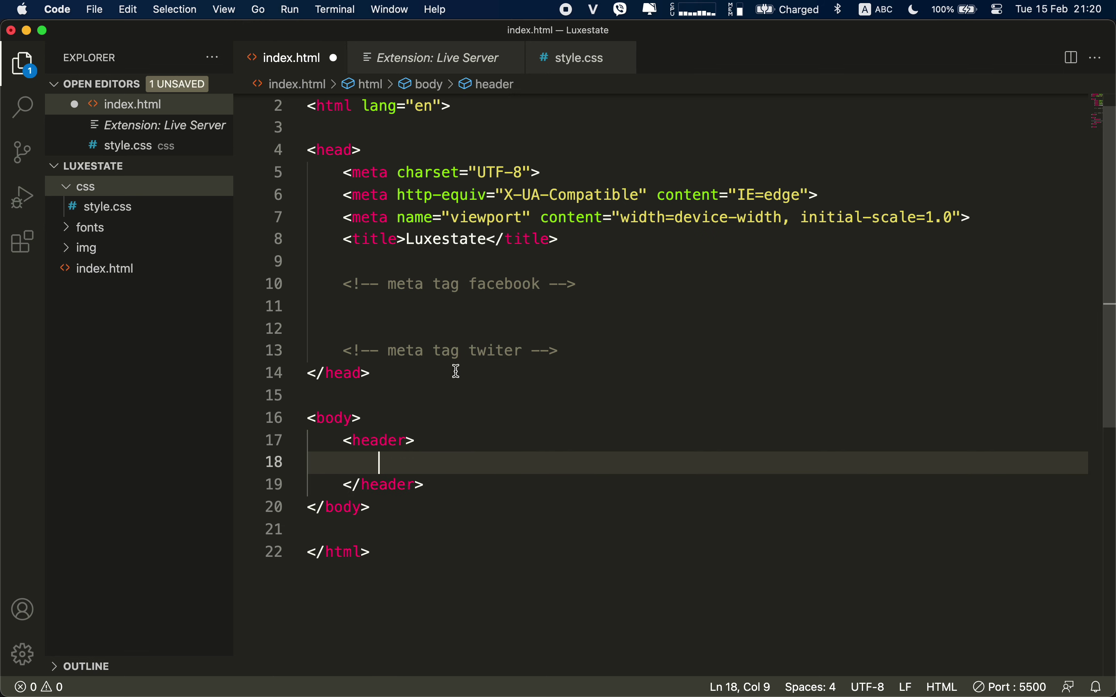
{"action": "left_click", "coordinate": [457, 483]}
{"action": "key", "text": "Return"}
{"action": "key", "text": "Return"}
{"action": "type", "text": "footer"}
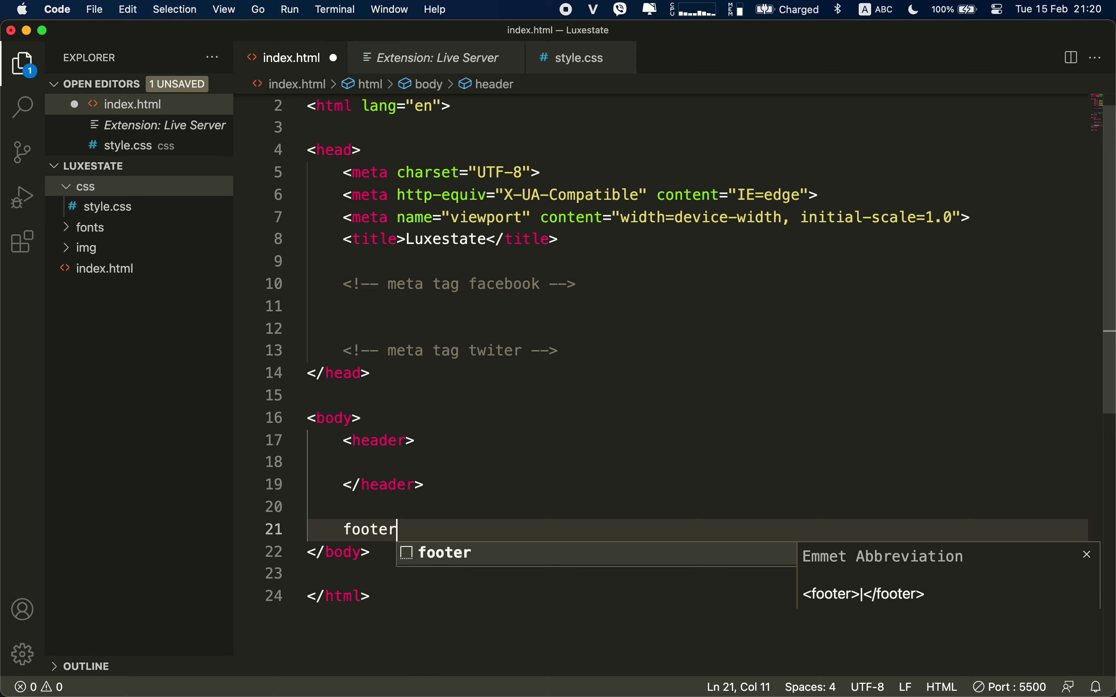
{"action": "key", "text": "Tab"}
Step: Insert an empty main element between the header and footer
{"action": "key", "text": "Return"}
{"action": "left_click", "coordinate": [430, 518]}
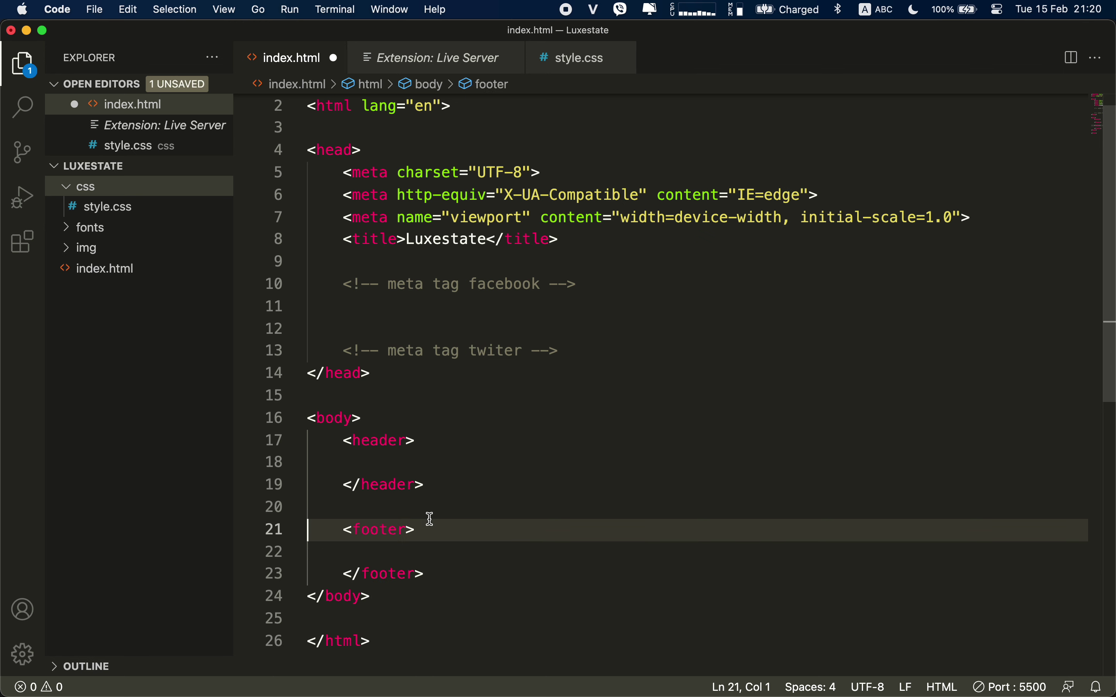
{"action": "left_click", "coordinate": [412, 508]}
{"action": "type", "text": "main"}
{"action": "key", "text": "Tab"}
{"action": "key", "text": "Return"}
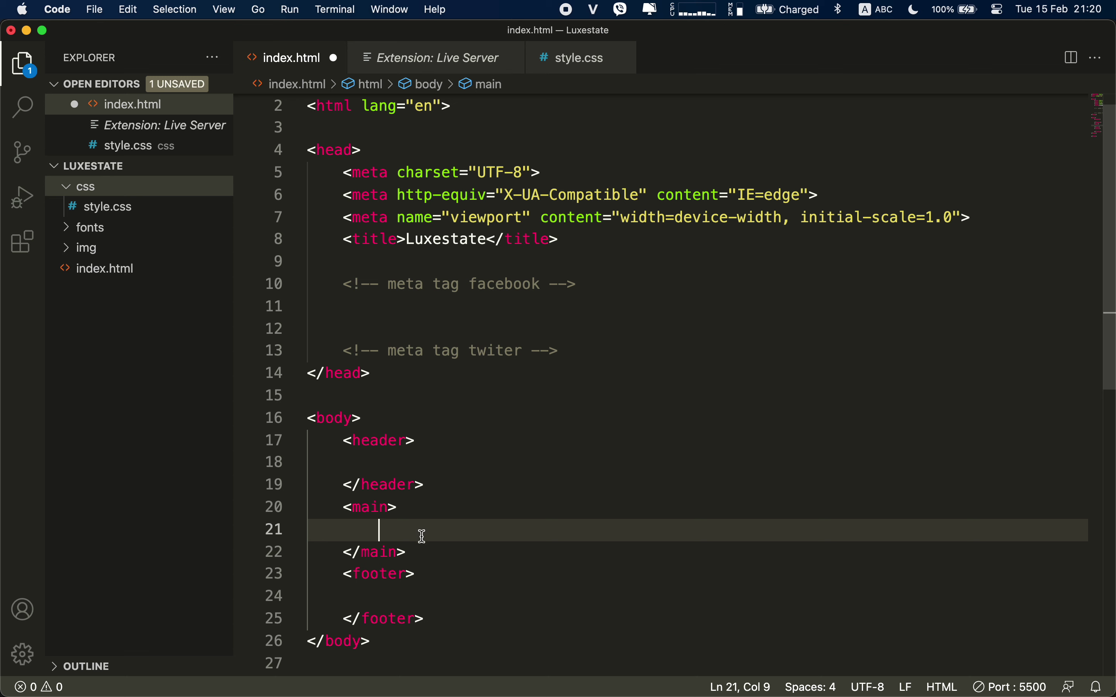
Step: Add two empty section elements inside main using the section abbreviation
{"action": "type", "text": "sec"}
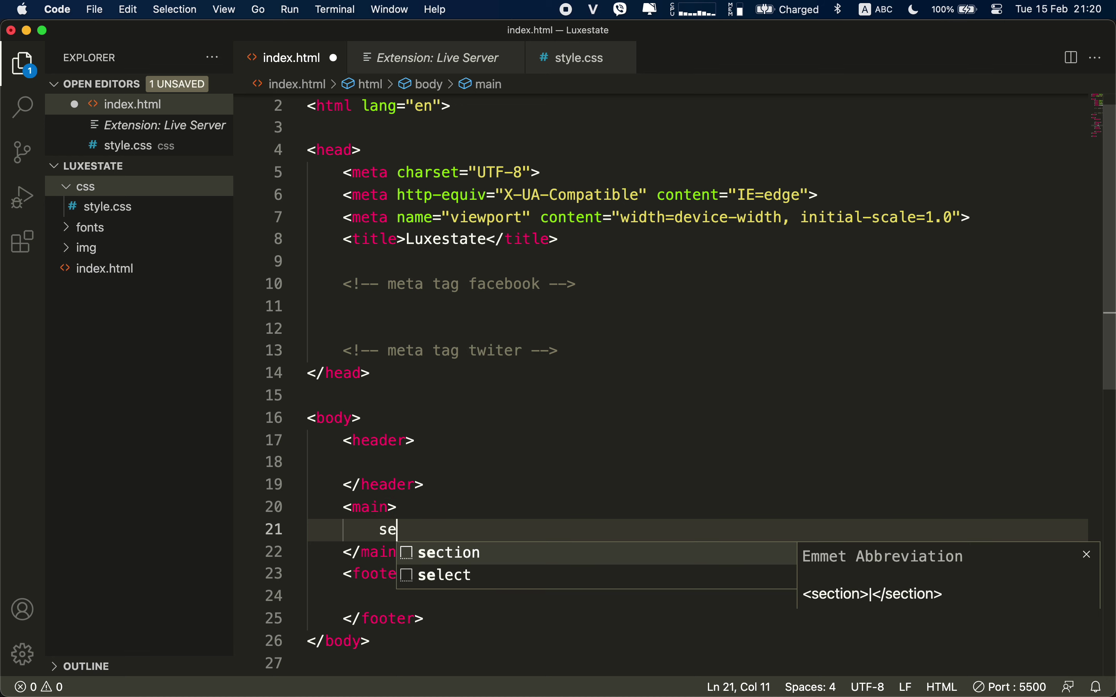
{"action": "type", "text": "t"}
{"action": "key", "text": "BackSpace"}
{"action": "type", "text": "cti"}
{"action": "key", "text": "Tab"}
{"action": "key", "text": "Return"}
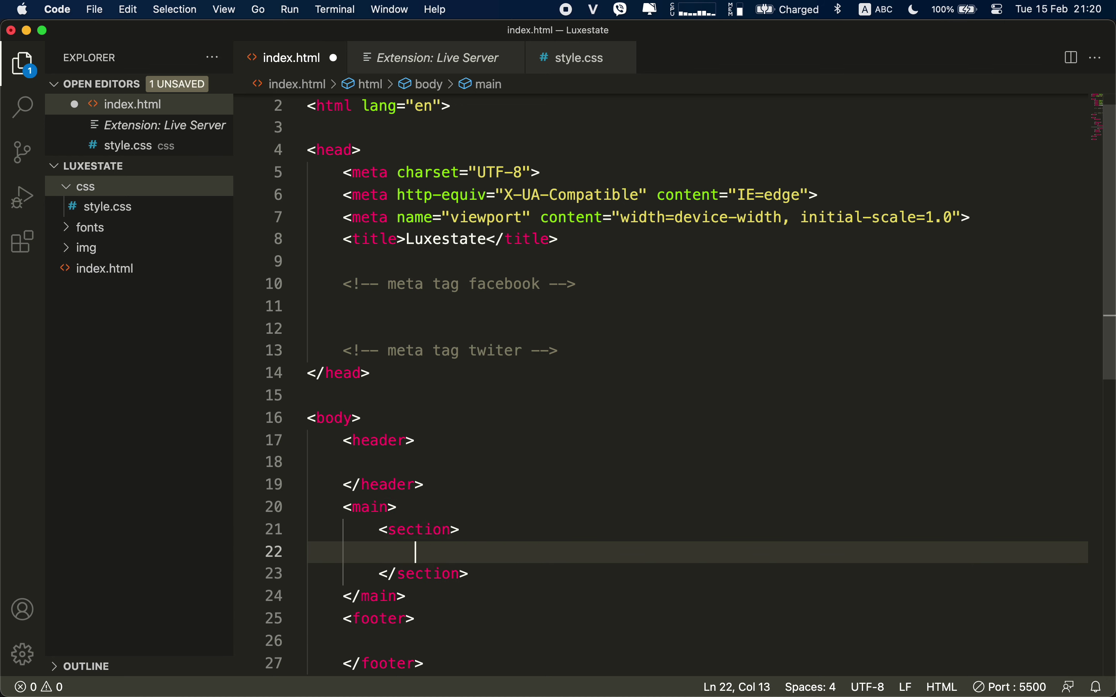
{"action": "scroll", "coordinate": [483, 535], "scroll_direction": "down", "scroll_amount": 2}
{"action": "left_click", "coordinate": [474, 516]}
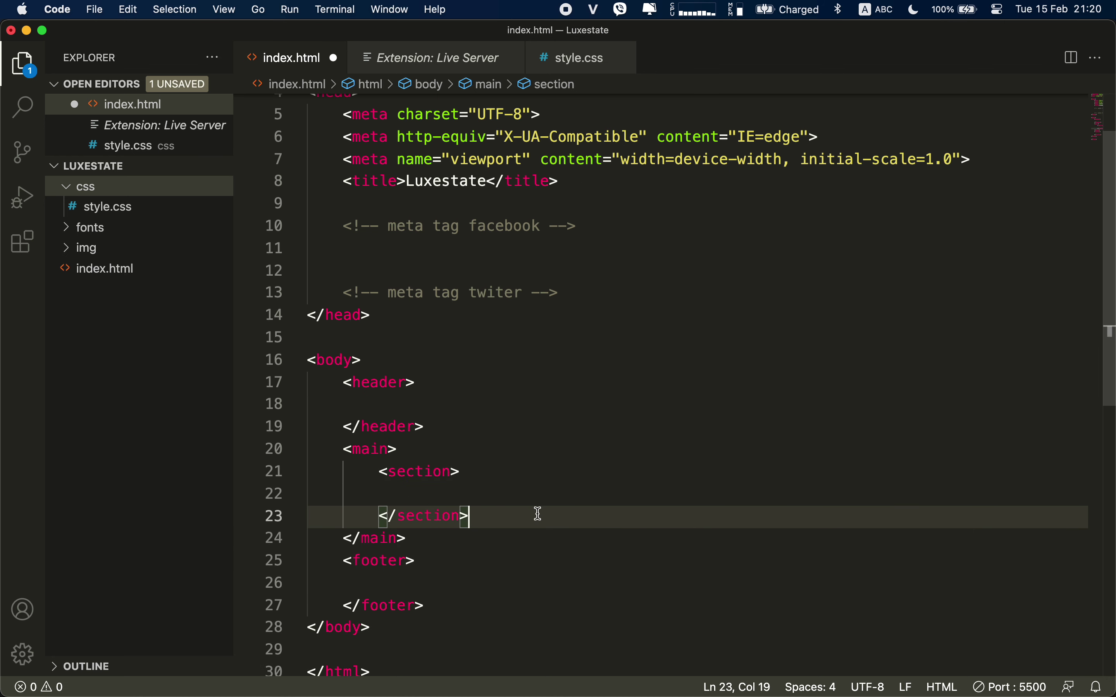
{"action": "key", "text": "Return"}
{"action": "type", "text": "section"}
{"action": "key", "text": "Tab"}
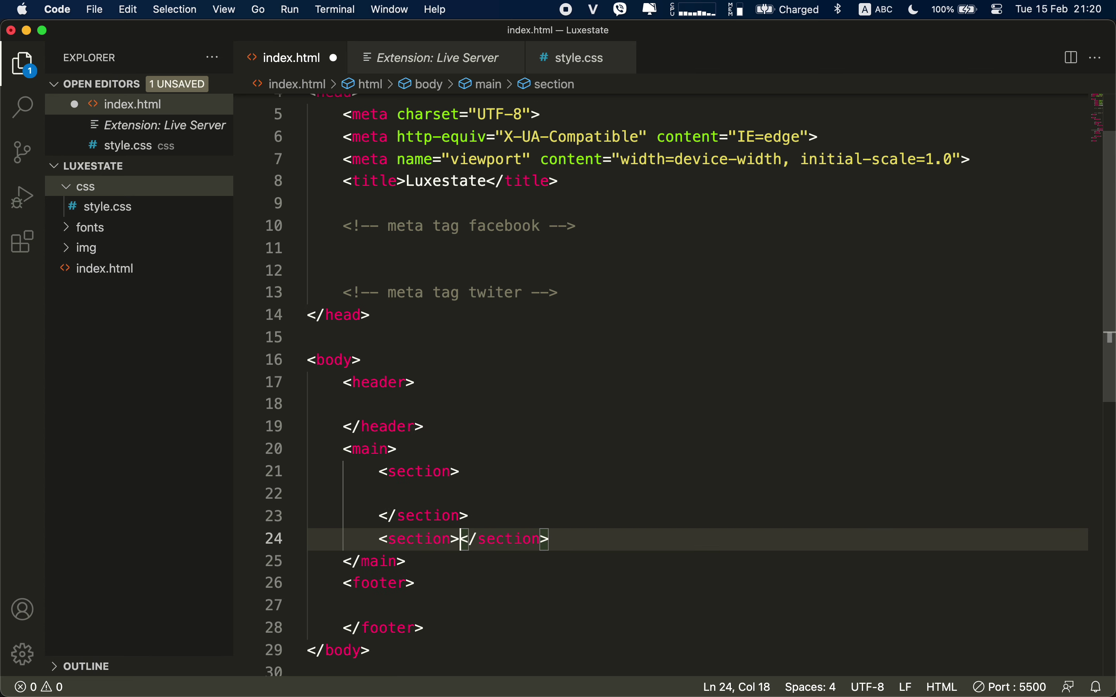
{"action": "key", "text": "Return"}
Step: Highlight the two sections inside main to point them out
{"action": "left_click", "coordinate": [539, 485]}
{"action": "left_click_drag", "start_coordinate": [341, 381], "coordinate": [423, 426]}
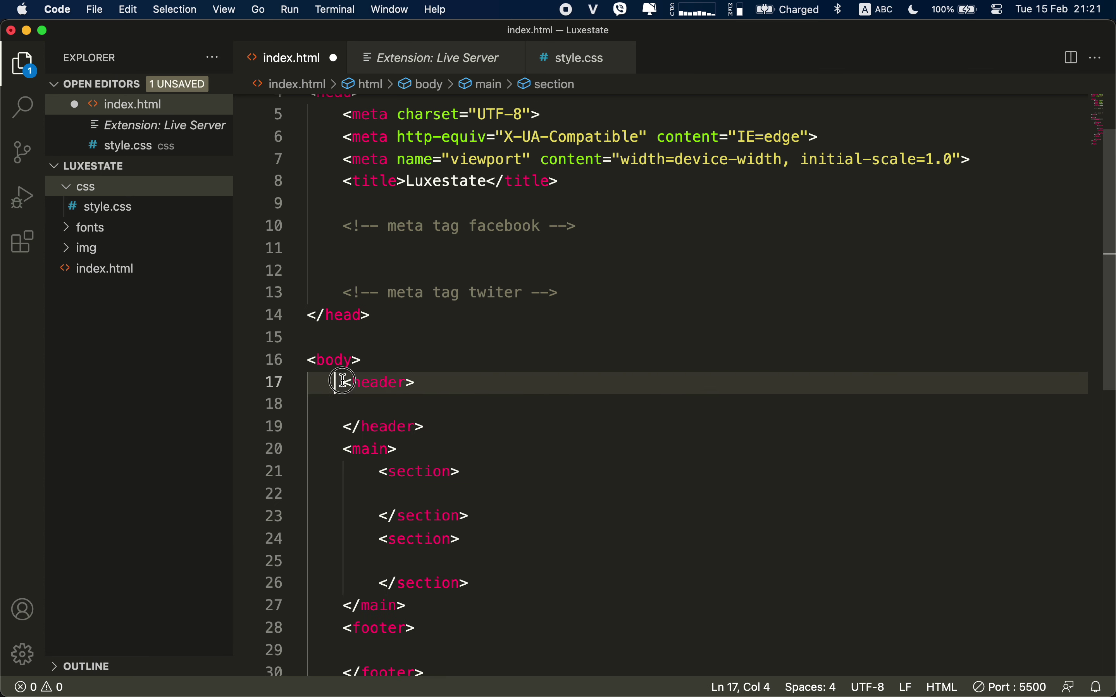
{"action": "scroll", "coordinate": [441, 428], "scroll_direction": "up", "scroll_amount": 4}
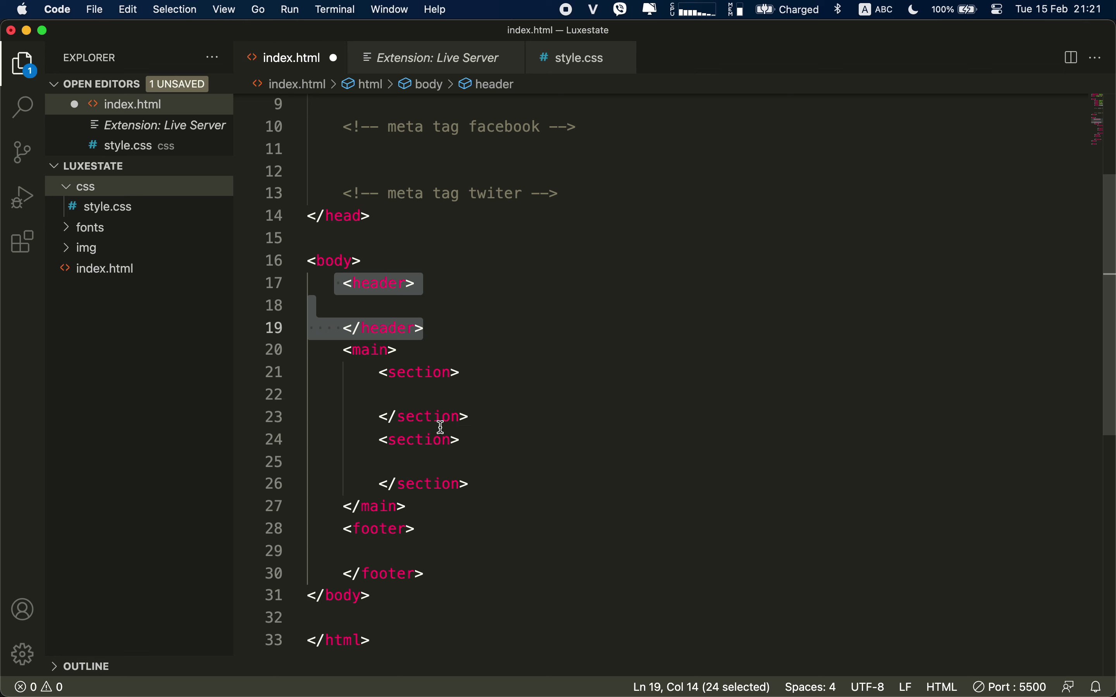
{"action": "left_click_drag", "start_coordinate": [353, 350], "coordinate": [415, 463]}
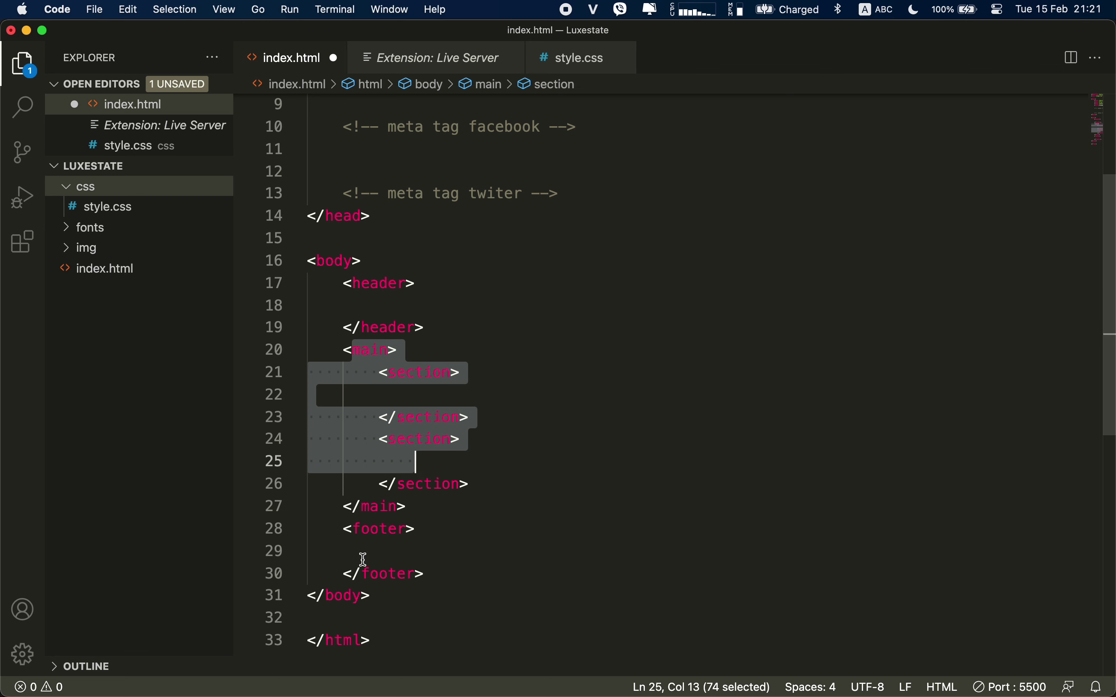
{"action": "left_click", "coordinate": [419, 512]}
Step: Add a .container div inside the first section and another inside the header
{"action": "left_click", "coordinate": [464, 439]}
{"action": "left_click", "coordinate": [478, 395]}
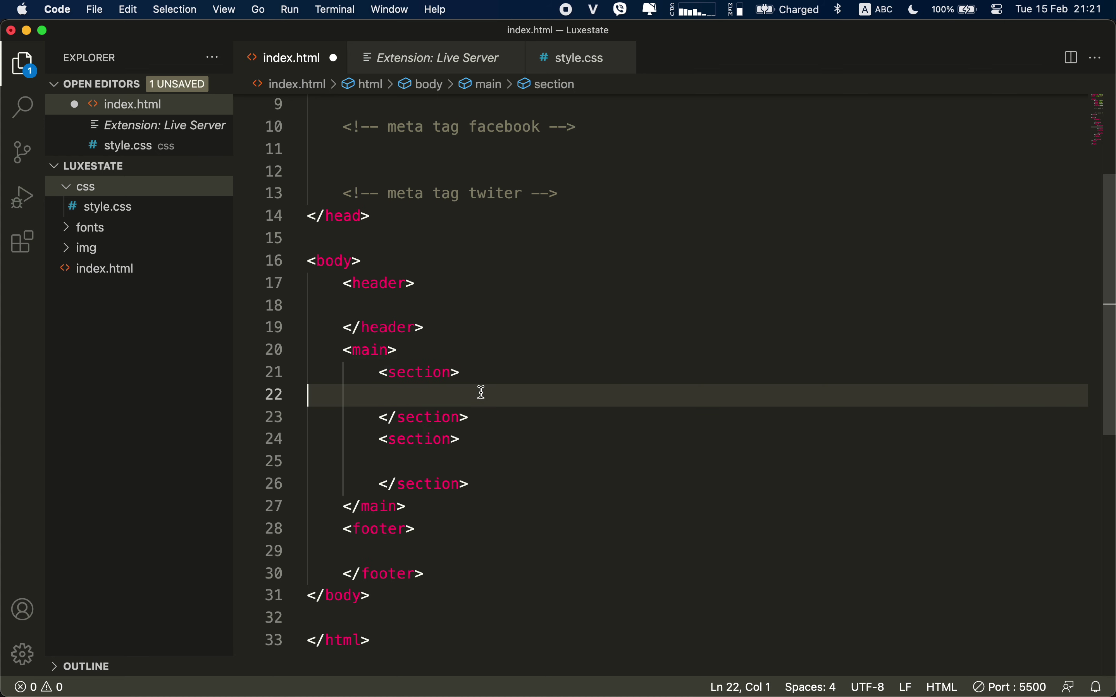
{"action": "key", "text": "Tab"}
{"action": "key", "text": "Tab"}
{"action": "key", "text": "Tab"}
{"action": "type", "text": ".con"}
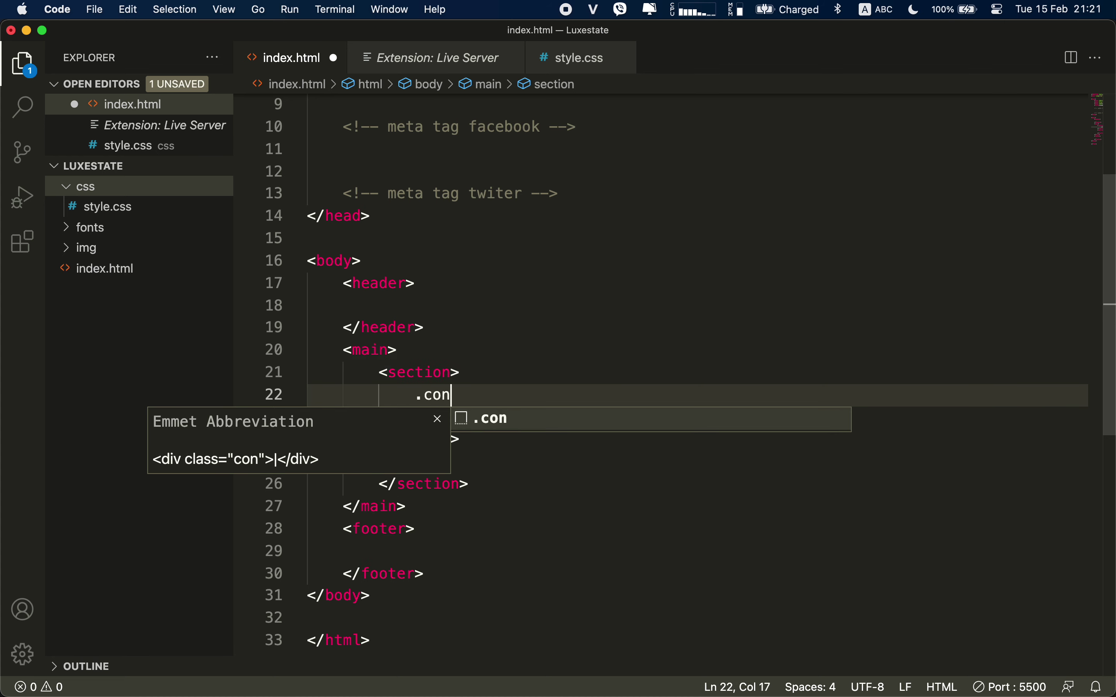
{"action": "type", "text": "tainer"}
{"action": "key", "text": "Return"}
{"action": "key", "text": "Return"}
{"action": "left_click", "coordinate": [456, 306]}
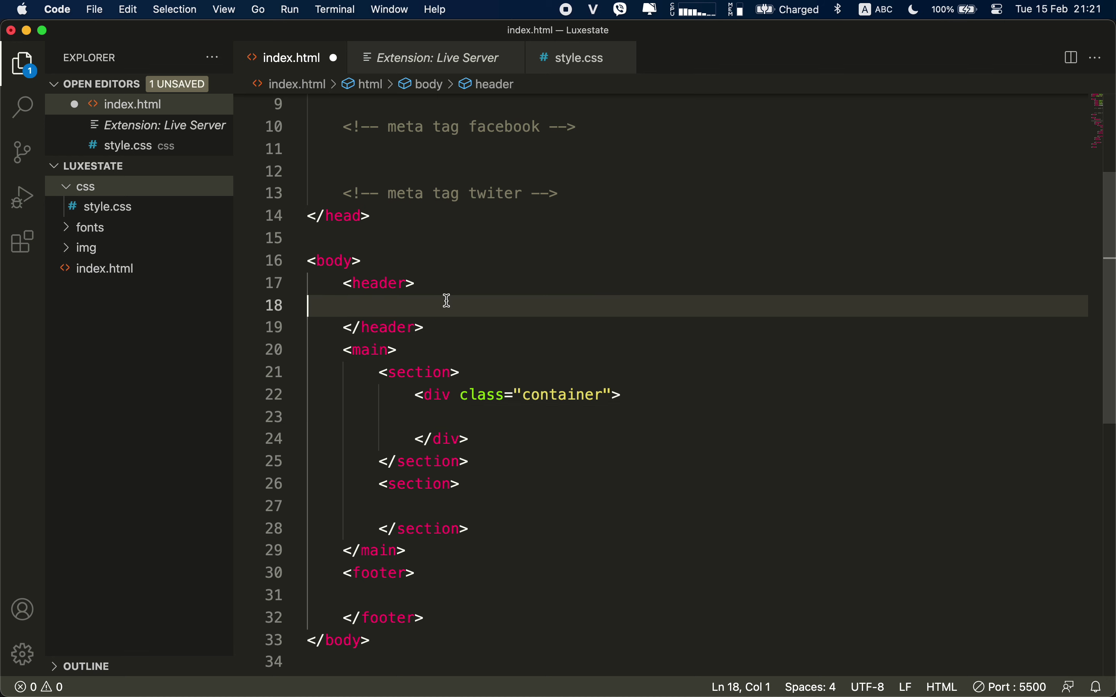
{"action": "type", "text": ".co"}
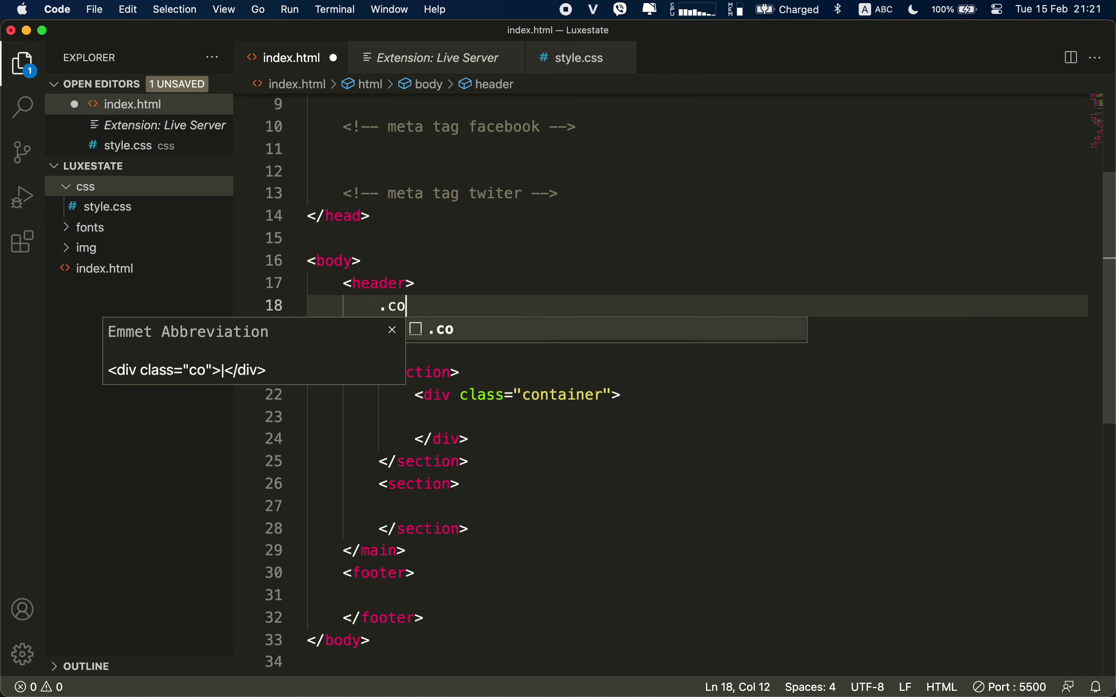
{"action": "type", "text": "ntainer"}
{"action": "key", "text": "Return"}
{"action": "key", "text": "Return"}
Step: Pick out the footer and article tags on the HTML-tags slide
{"action": "key", "text": "super+Tab"}
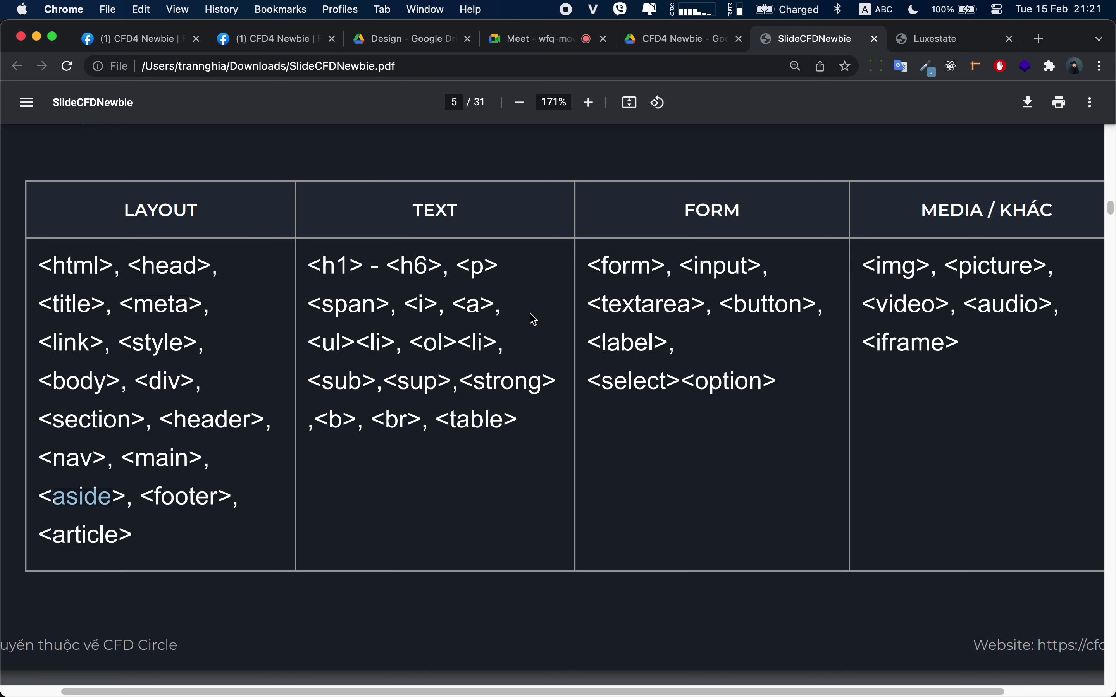
{"action": "double_click", "coordinate": [162, 503]}
{"action": "double_click", "coordinate": [97, 535]}
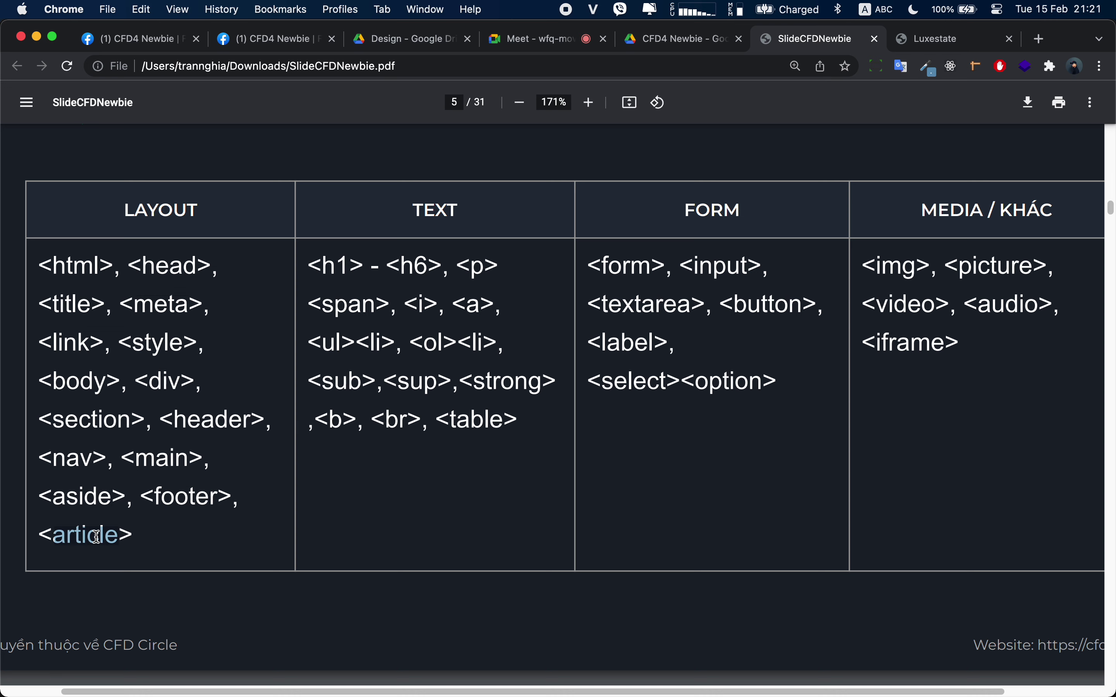
Step: Open the featured VnExpress tourism-reopening article in a new tab and select its text
{"action": "left_click", "coordinate": [1039, 38]}
{"action": "type", "text": "vn"}
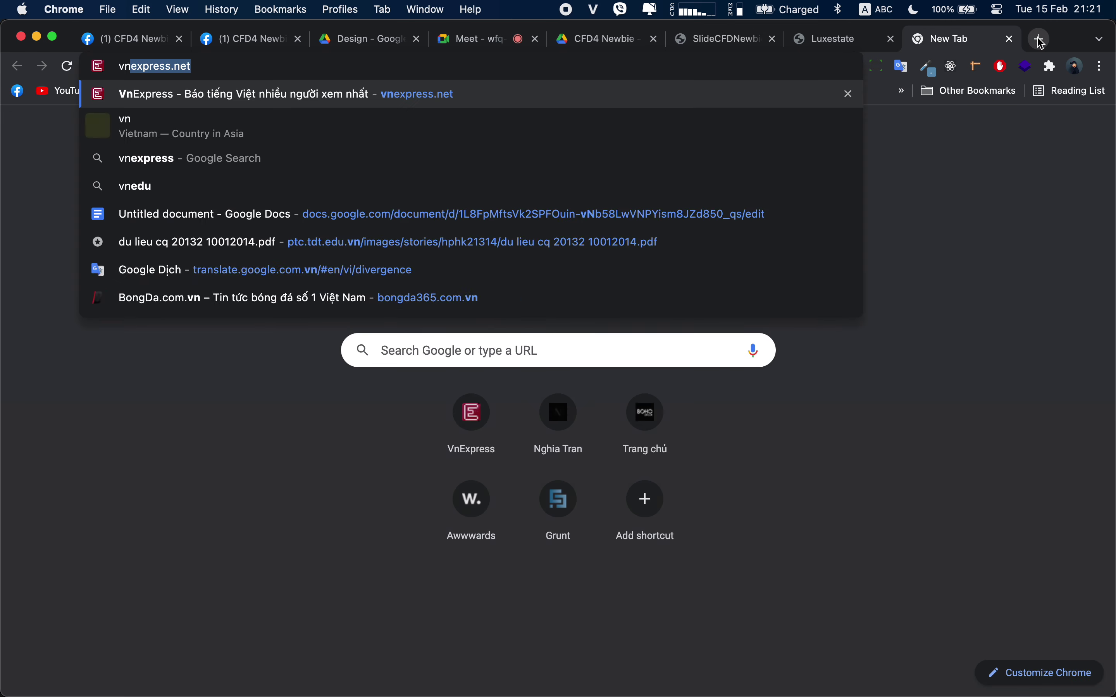
{"action": "key", "text": "Return"}
{"action": "left_click", "coordinate": [735, 176]}
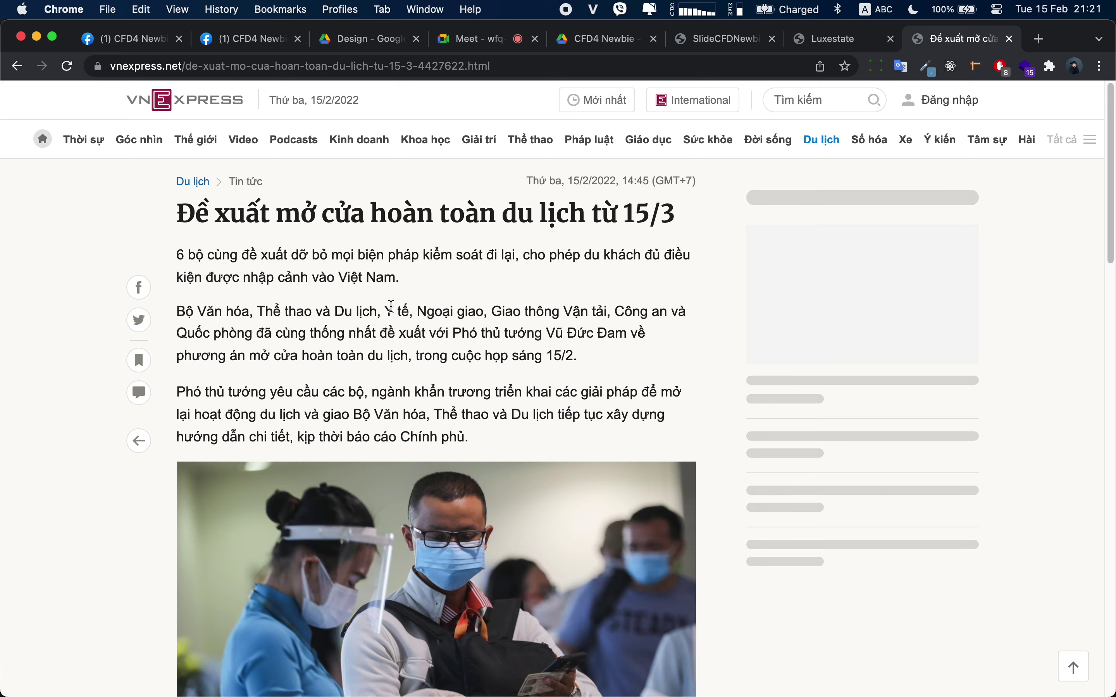
{"action": "left_click_drag", "start_coordinate": [189, 216], "coordinate": [645, 690]}
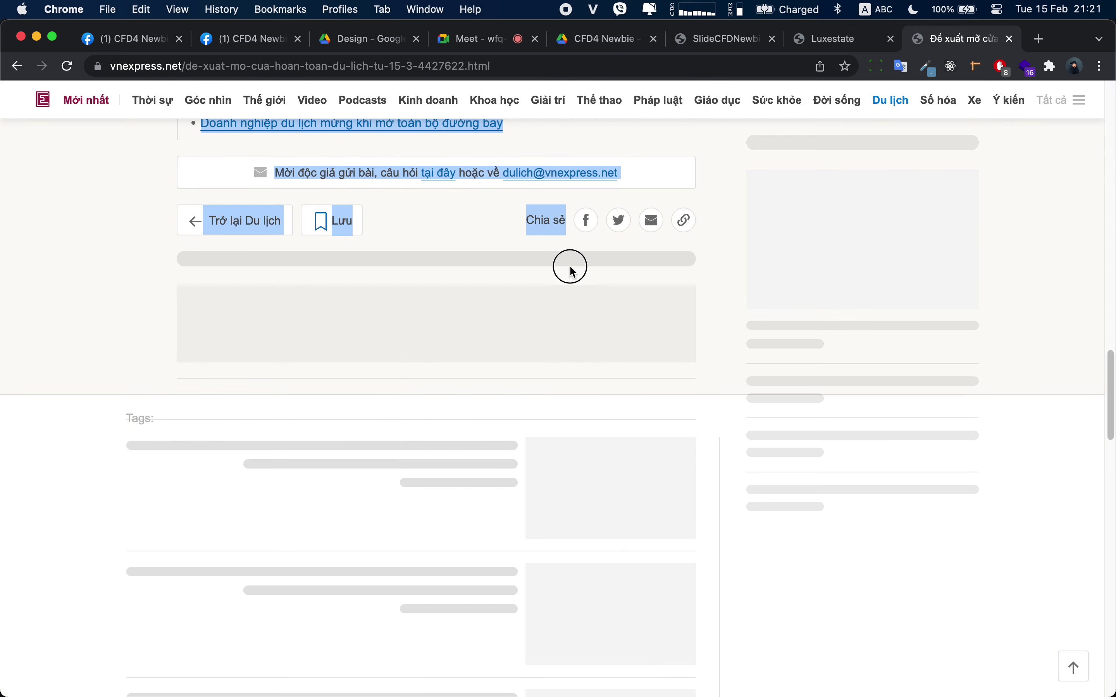
{"action": "left_click_drag", "start_coordinate": [644, 690], "coordinate": [573, 273]}
{"action": "scroll", "coordinate": [572, 269], "scroll_direction": "up", "scroll_amount": 3}
Step: Insert an article element right after the first section in index.html
{"action": "key", "text": "super+Tab"}
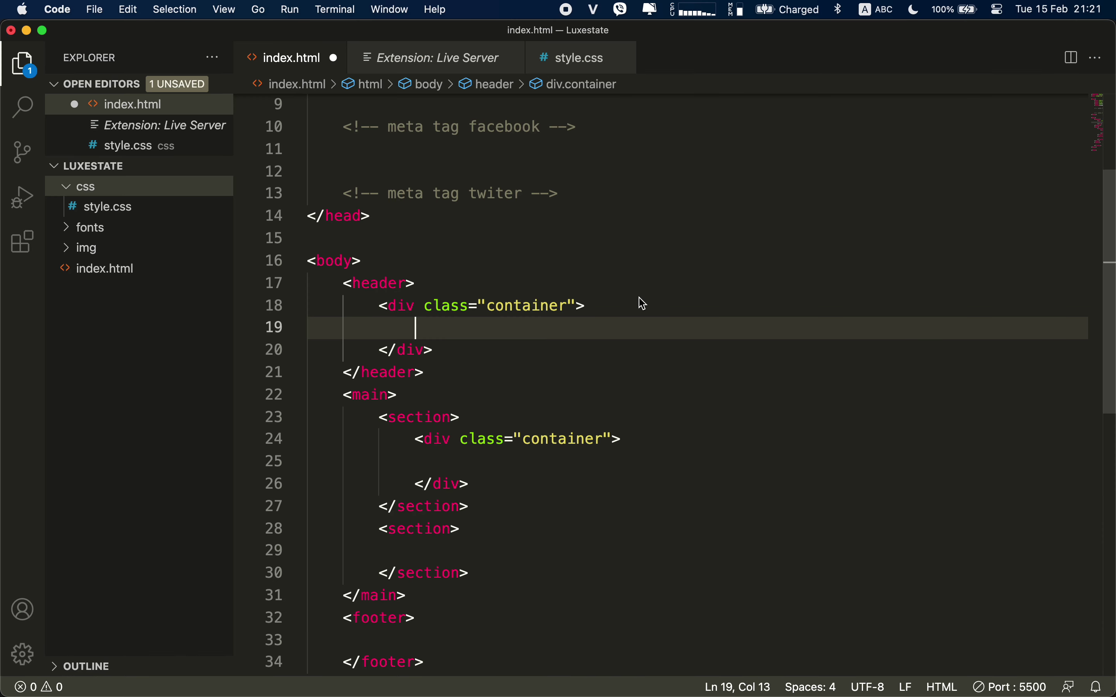
{"action": "left_click", "coordinate": [600, 422]}
{"action": "left_click", "coordinate": [553, 507]}
{"action": "key", "text": "Return"}
{"action": "type", "text": "art"}
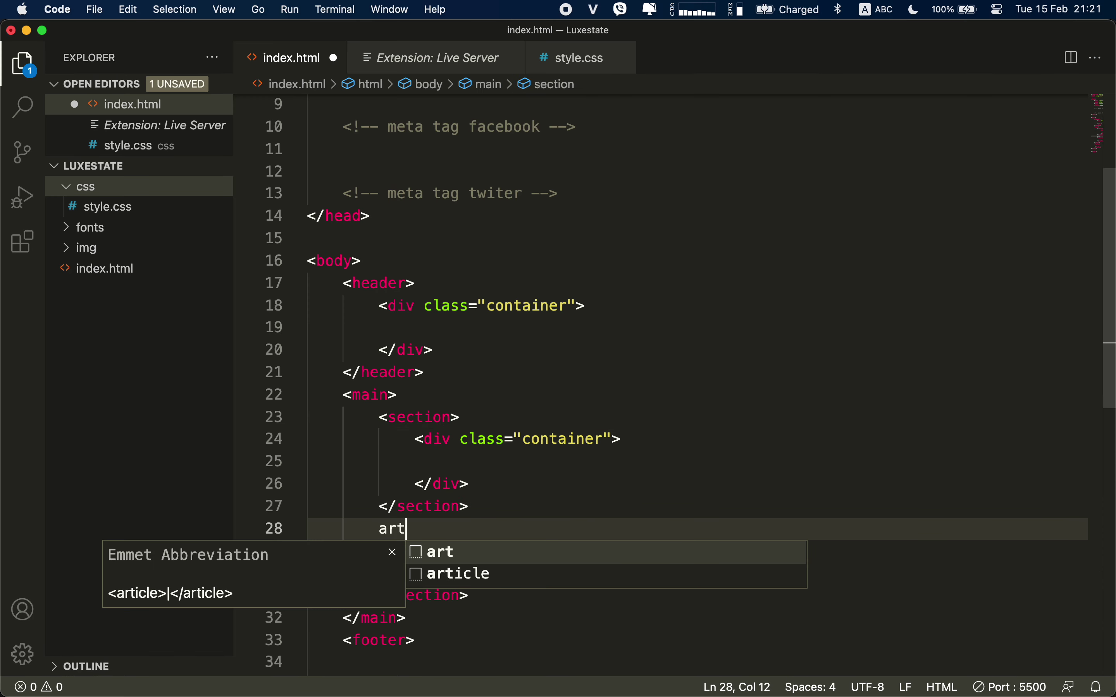
{"action": "key", "text": "Return"}
Step: Fill the article with four lines of placeholder text
{"action": "key", "text": "Return"}
{"action": "type", "text": "hdjkhaskjd"}
{"action": "key", "text": "Return"}
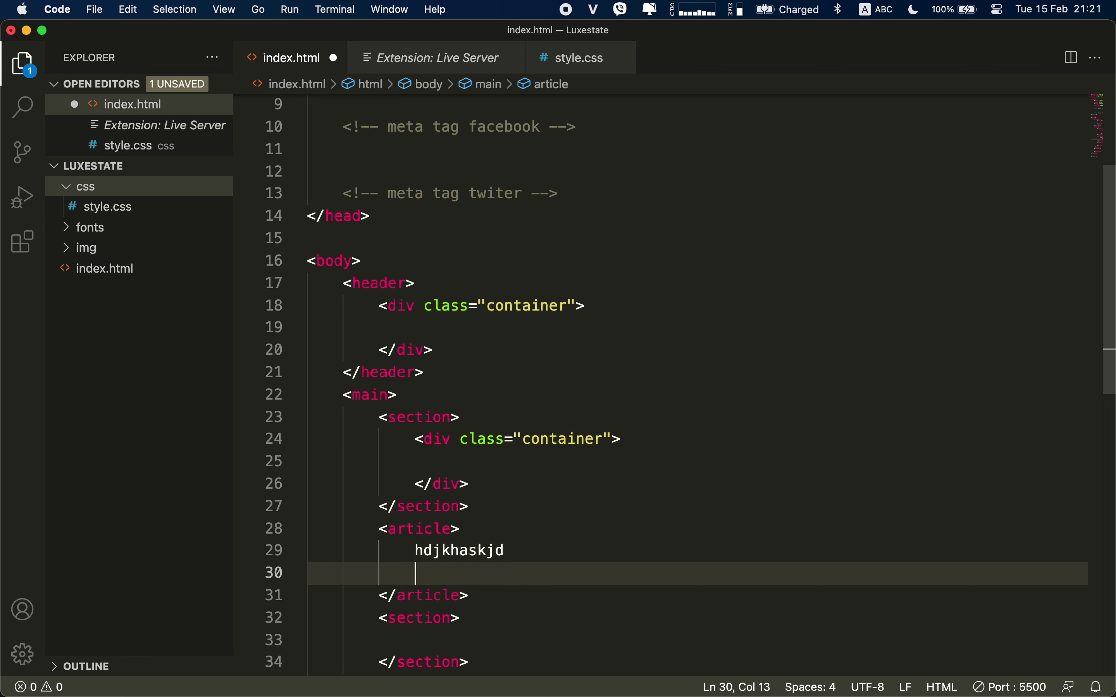
{"action": "type", "text": "djkahdkjashd"}
{"action": "key", "text": "Return"}
{"action": "type", "text": "dahdkashdasd"}
{"action": "key", "text": "Return"}
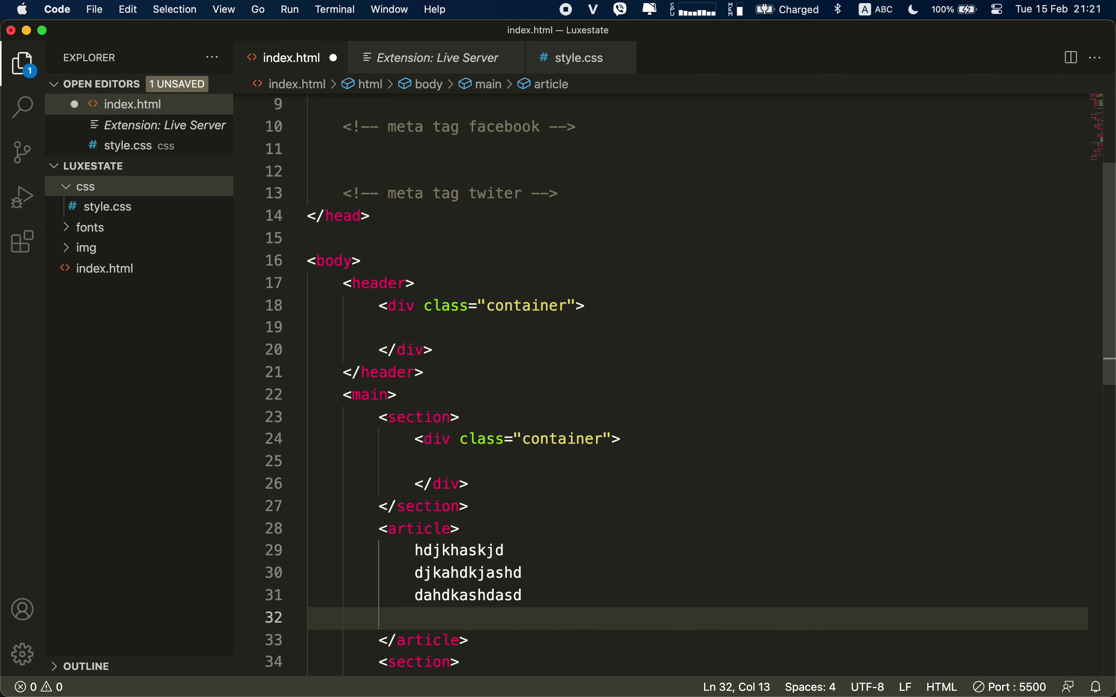
{"action": "type", "text": "gjda"}
Step: Select the whole placeholder article block and delete it
{"action": "scroll", "coordinate": [558, 530], "scroll_direction": "down", "scroll_amount": 2}
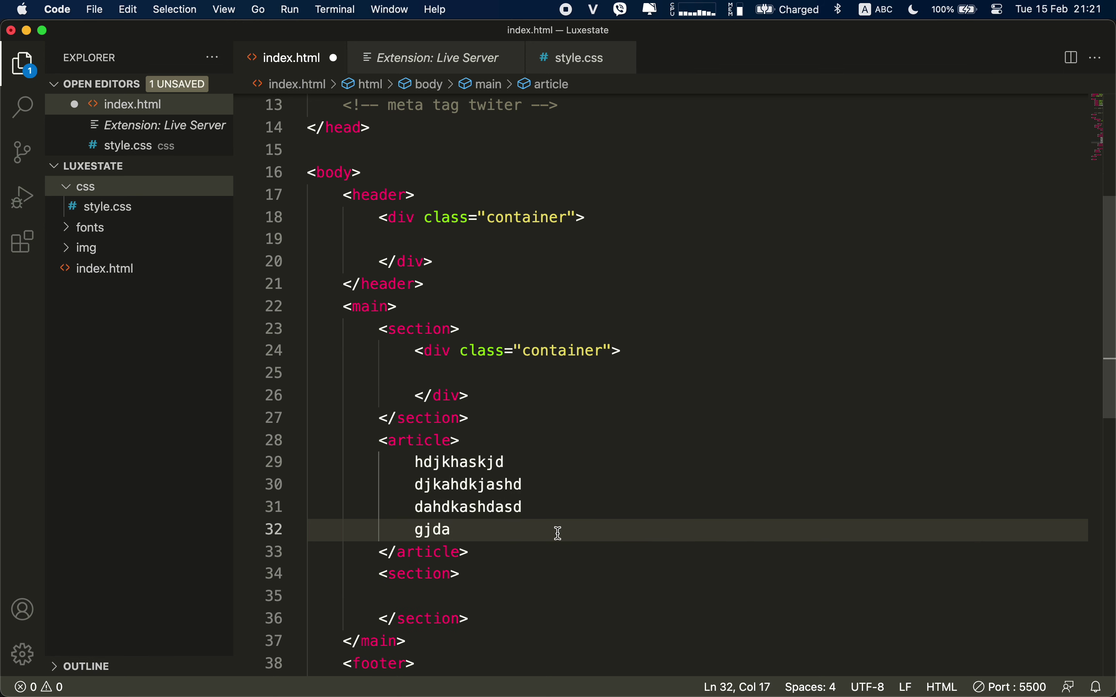
{"action": "left_click_drag", "start_coordinate": [416, 461], "coordinate": [475, 530]}
{"action": "left_click", "coordinate": [466, 552]}
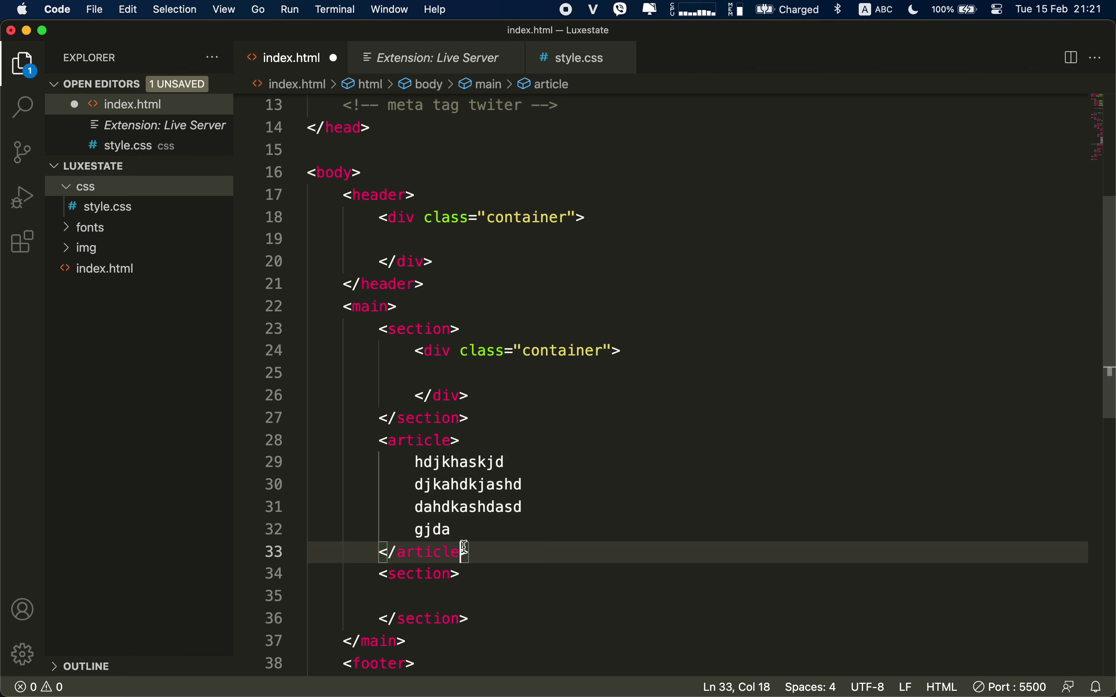
{"action": "left_click", "coordinate": [362, 446], "text": "shift"}
{"action": "key", "text": "BackSpace"}
Step: Open DevTools on the VnExpress article text via Inspect
{"action": "key", "text": "super+Tab"}
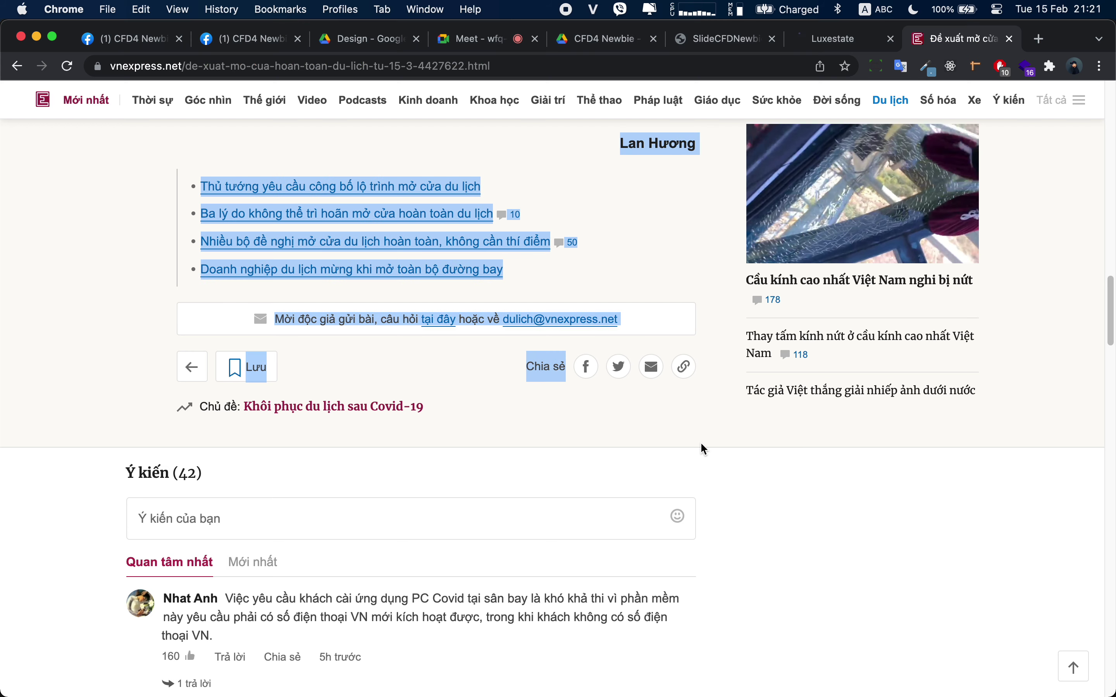
{"action": "scroll", "coordinate": [498, 356], "scroll_direction": "up", "scroll_amount": 10}
{"action": "left_click", "coordinate": [441, 283]}
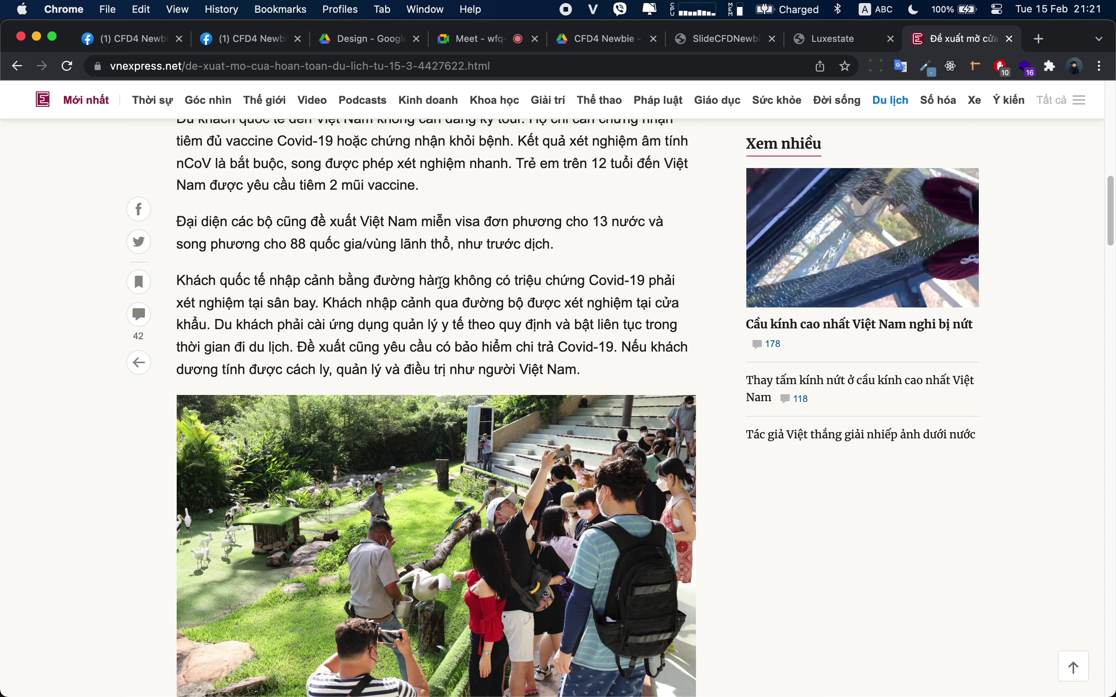
{"action": "right_click", "coordinate": [441, 283]}
{"action": "left_click", "coordinate": [491, 421]}
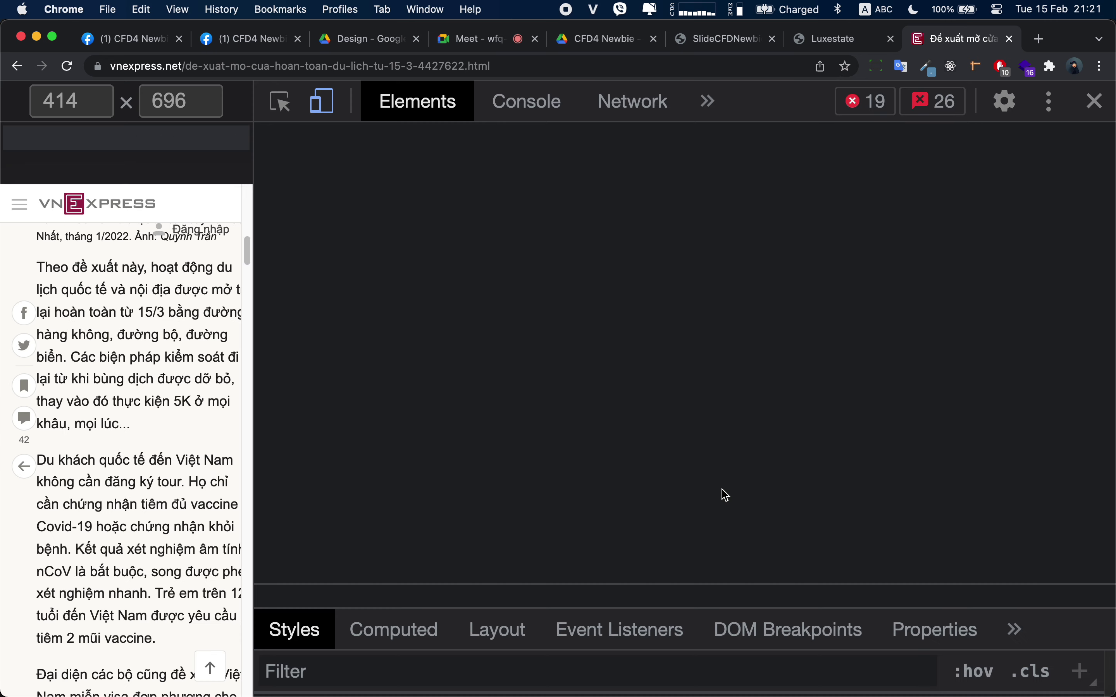
{"action": "scroll", "coordinate": [484, 283], "scroll_direction": "up", "scroll_amount": 5}
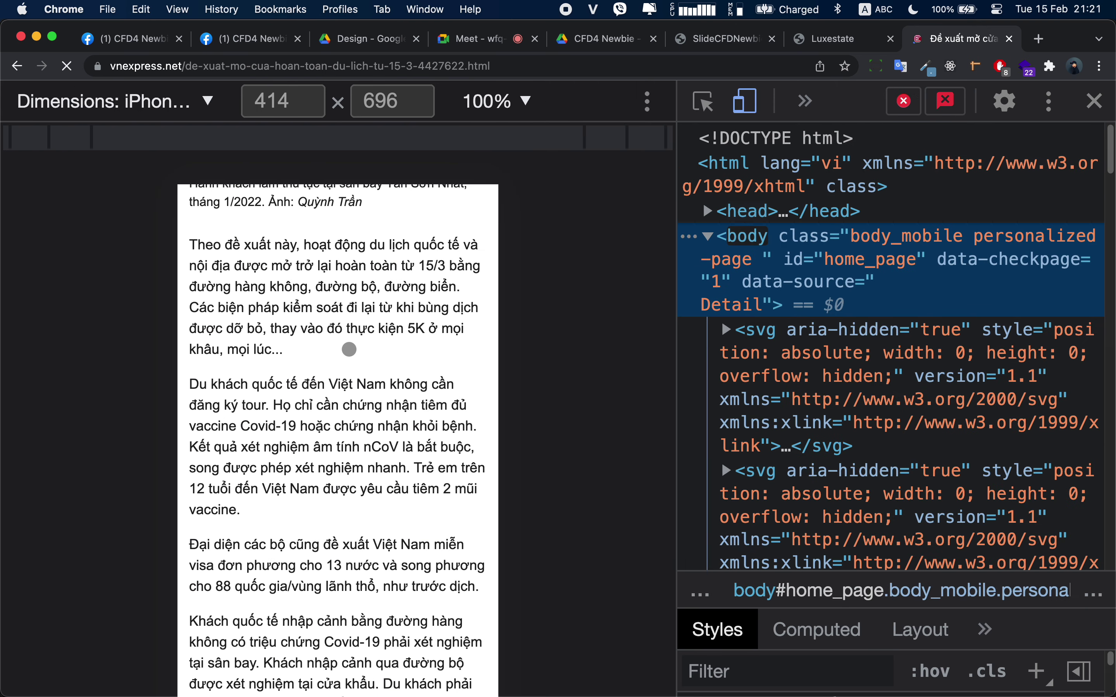
Step: Inspect a paragraph of the article and browse the surrounding element tree
{"action": "right_click", "coordinate": [349, 349]}
{"action": "left_click", "coordinate": [378, 605]}
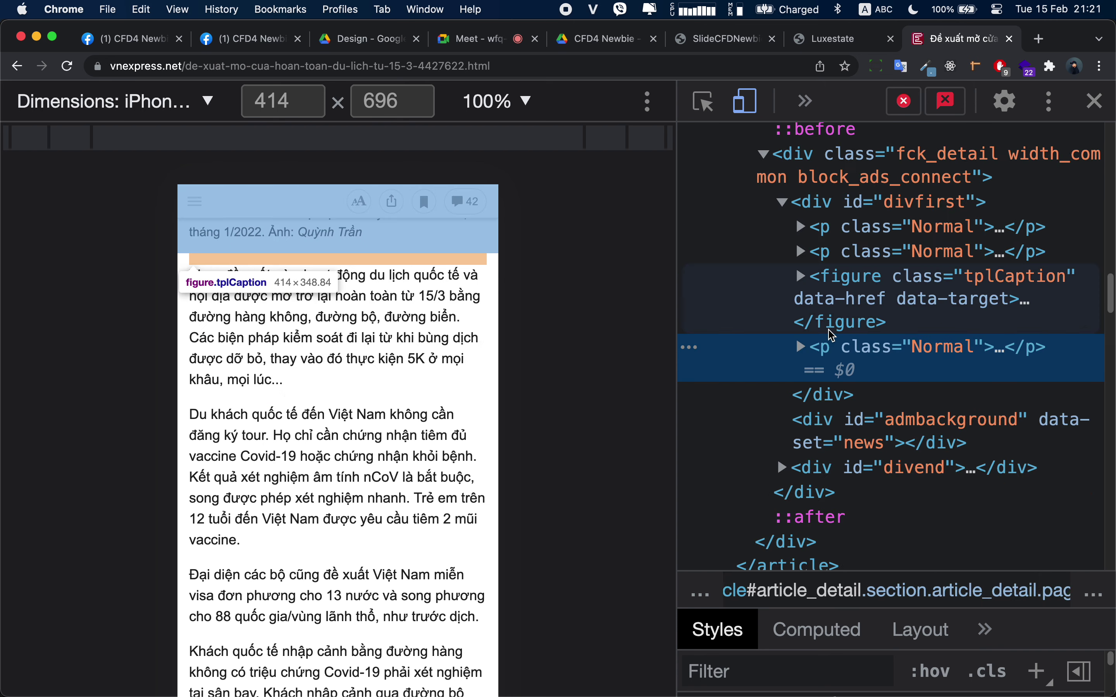
{"action": "scroll", "coordinate": [831, 335], "scroll_direction": "up", "scroll_amount": 3}
{"action": "scroll", "coordinate": [831, 335], "scroll_direction": "up", "scroll_amount": 2}
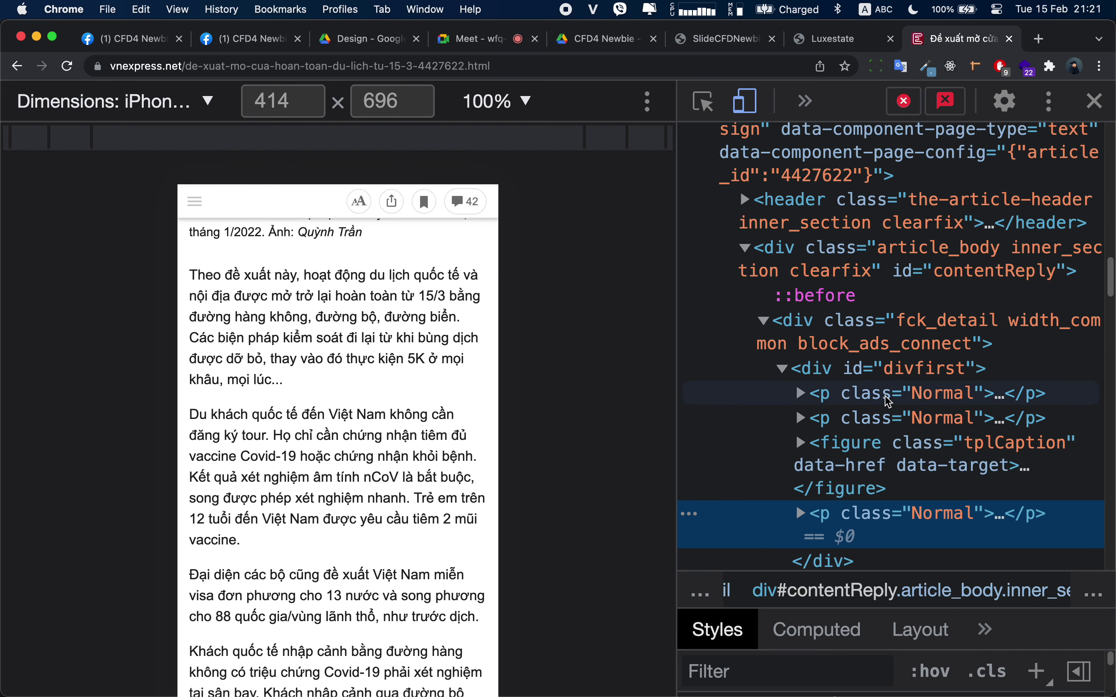
{"action": "scroll", "coordinate": [886, 398], "scroll_direction": "up", "scroll_amount": 2}
{"action": "scroll", "coordinate": [862, 380], "scroll_direction": "up", "scroll_amount": 2}
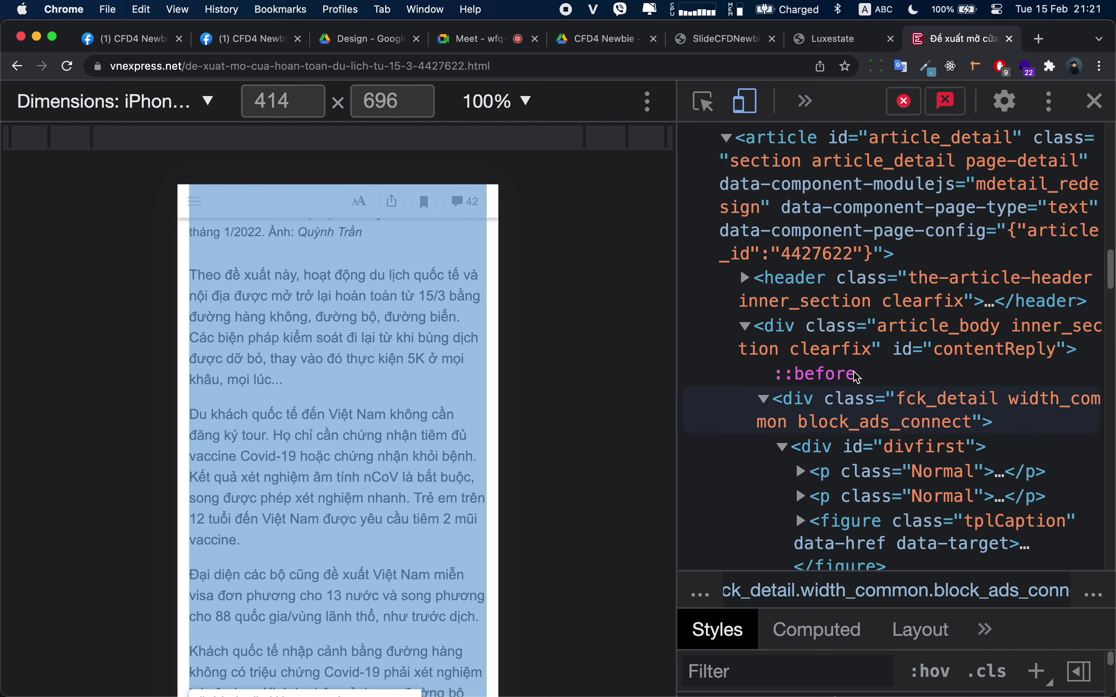
{"action": "scroll", "coordinate": [855, 376], "scroll_direction": "up", "scroll_amount": 3}
{"action": "scroll", "coordinate": [862, 392], "scroll_direction": "down", "scroll_amount": 10}
{"action": "scroll", "coordinate": [869, 410], "scroll_direction": "down", "scroll_amount": 3}
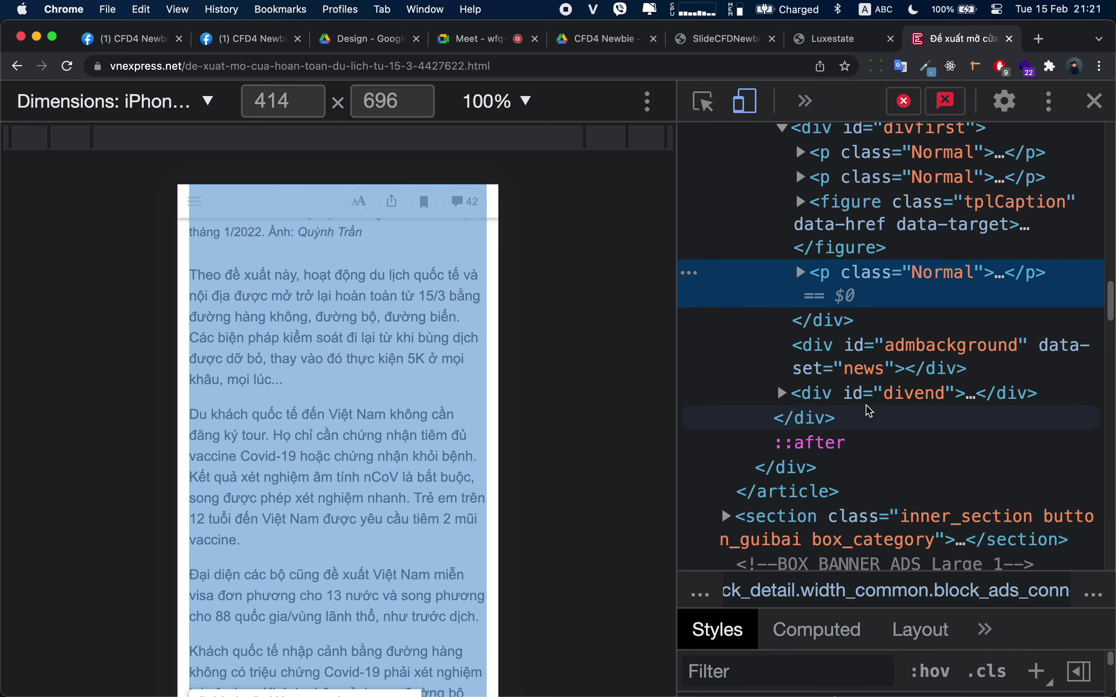
{"action": "scroll", "coordinate": [868, 411], "scroll_direction": "down", "scroll_amount": 3}
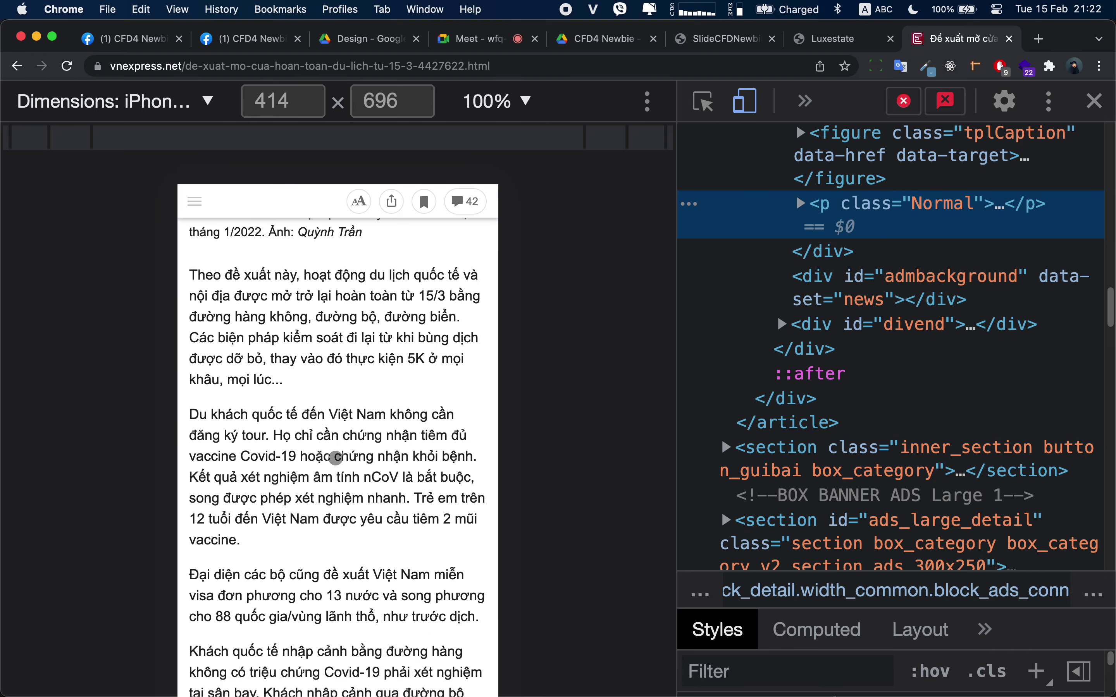
Step: Inspect the article's section and closing </article> elements to see how they nest
{"action": "right_click", "coordinate": [336, 458]}
{"action": "left_click", "coordinate": [793, 442]}
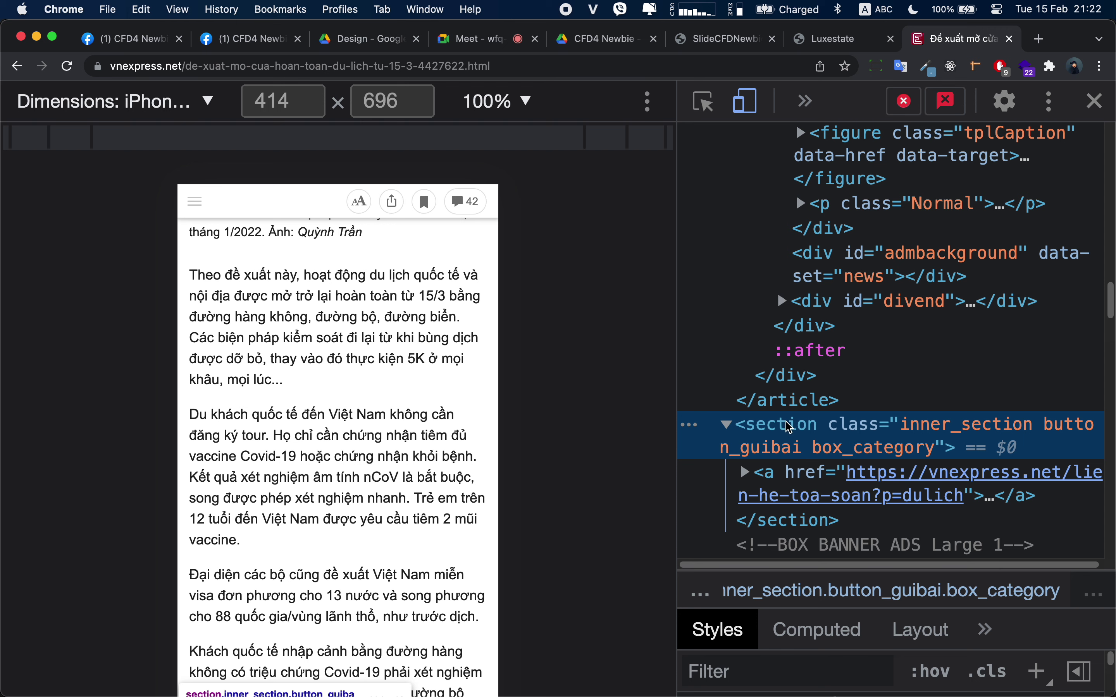
{"action": "left_click", "coordinate": [807, 401]}
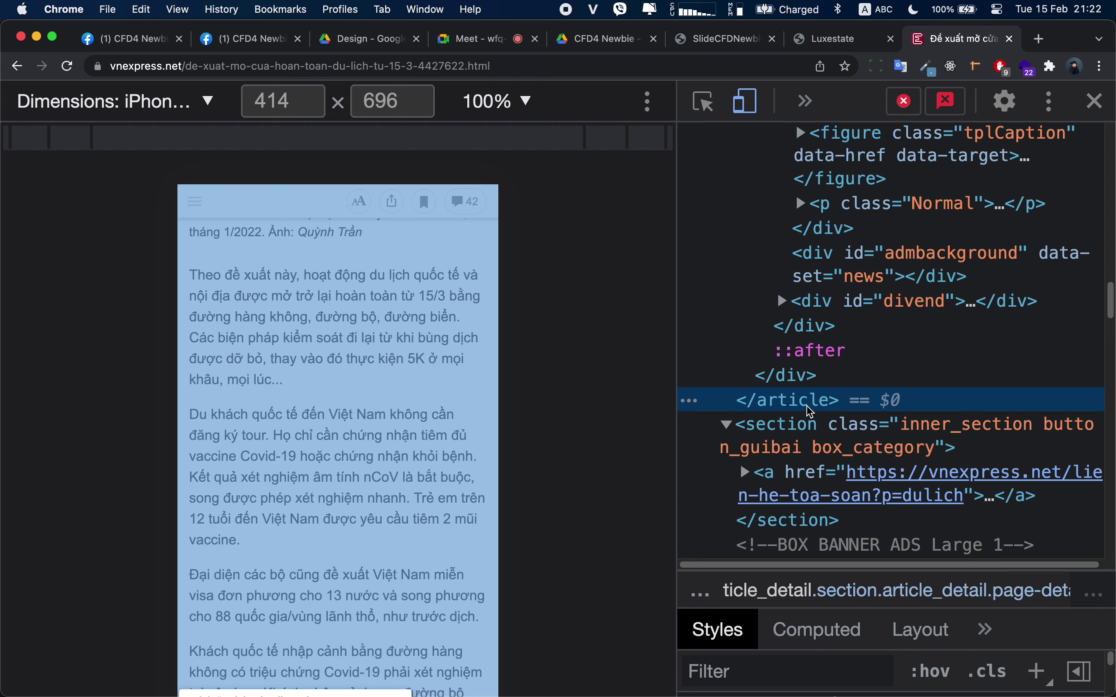
{"action": "scroll", "coordinate": [809, 411], "scroll_direction": "up", "scroll_amount": 3}
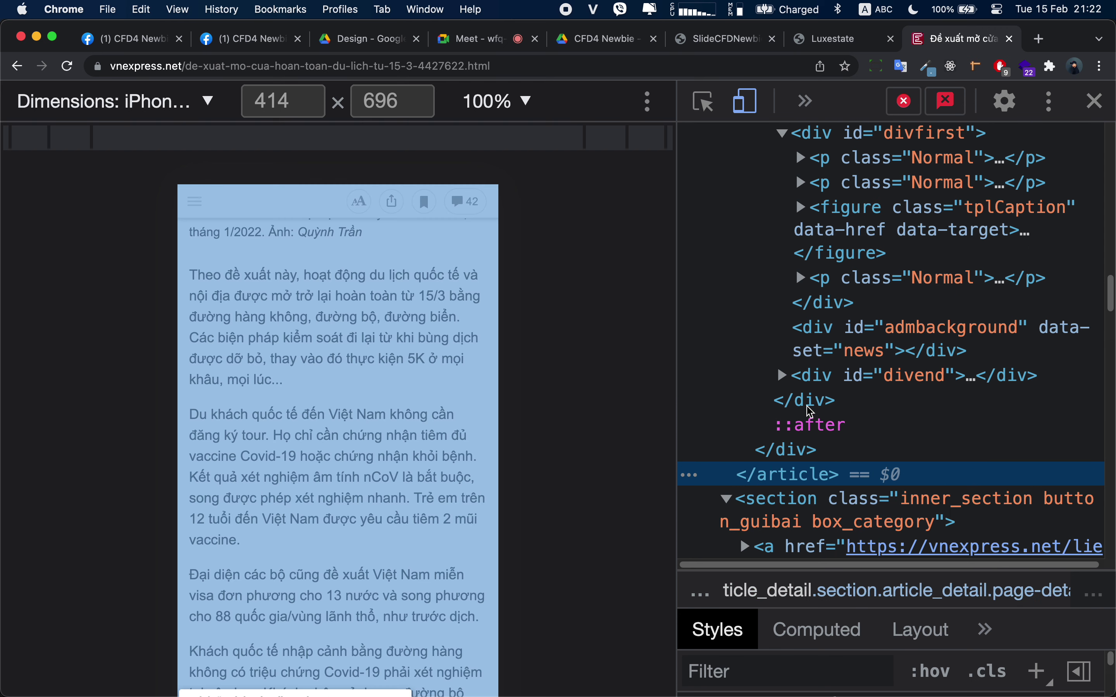
{"action": "scroll", "coordinate": [809, 411], "scroll_direction": "up", "scroll_amount": 2}
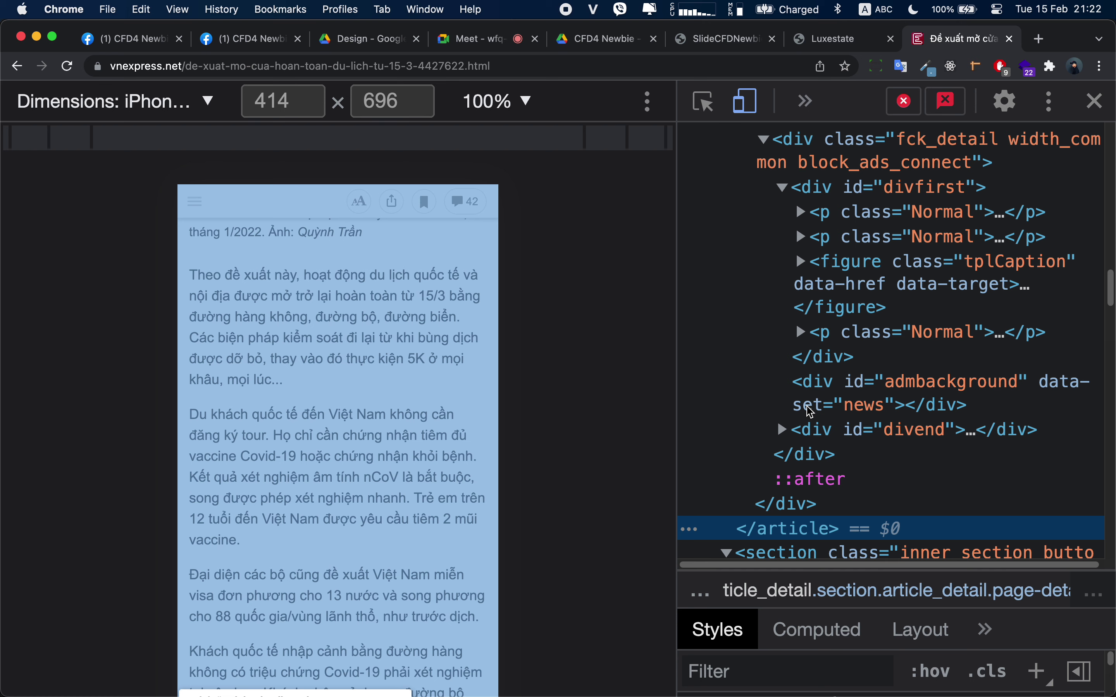
{"action": "scroll", "coordinate": [809, 411], "scroll_direction": "up", "scroll_amount": 5}
{"action": "scroll", "coordinate": [809, 410], "scroll_direction": "up", "scroll_amount": 3}
{"action": "scroll", "coordinate": [810, 411], "scroll_direction": "up", "scroll_amount": 4}
{"action": "scroll", "coordinate": [809, 411], "scroll_direction": "up", "scroll_amount": 1}
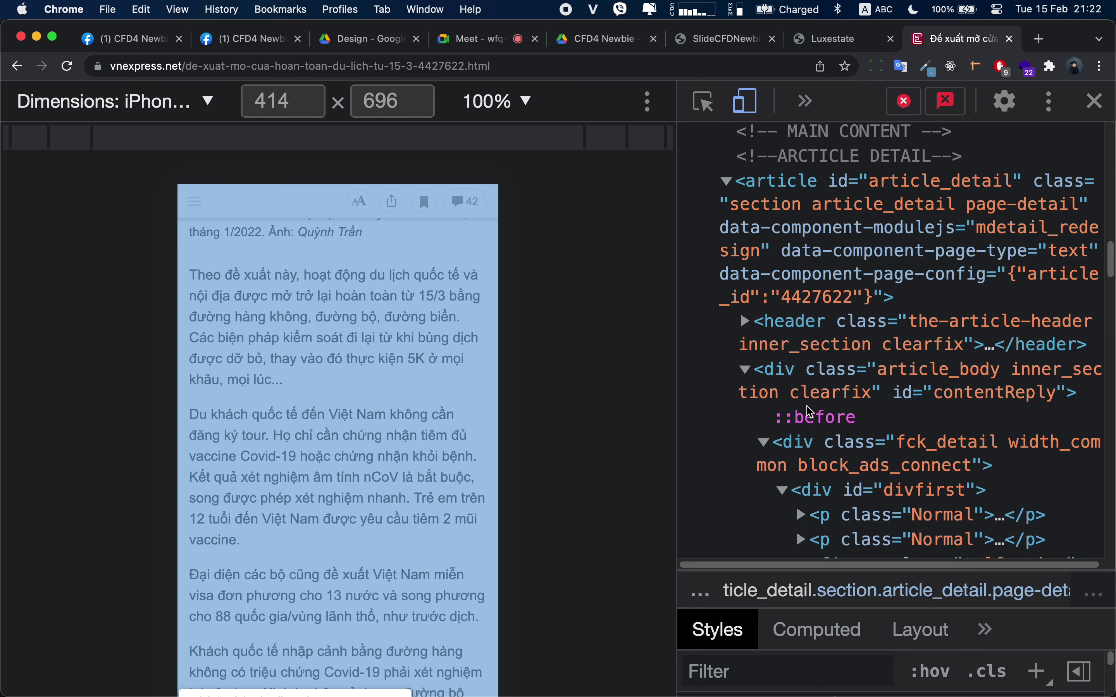
{"action": "scroll", "coordinate": [809, 411], "scroll_direction": "down", "scroll_amount": 13}
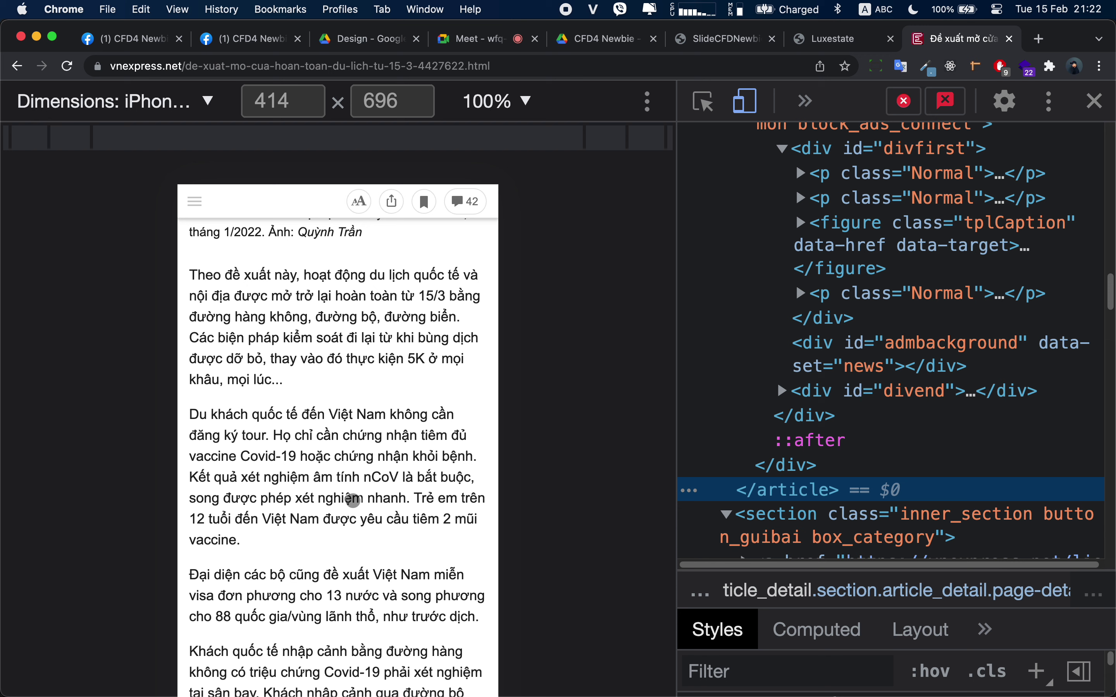
{"action": "key", "text": "super+Tab"}
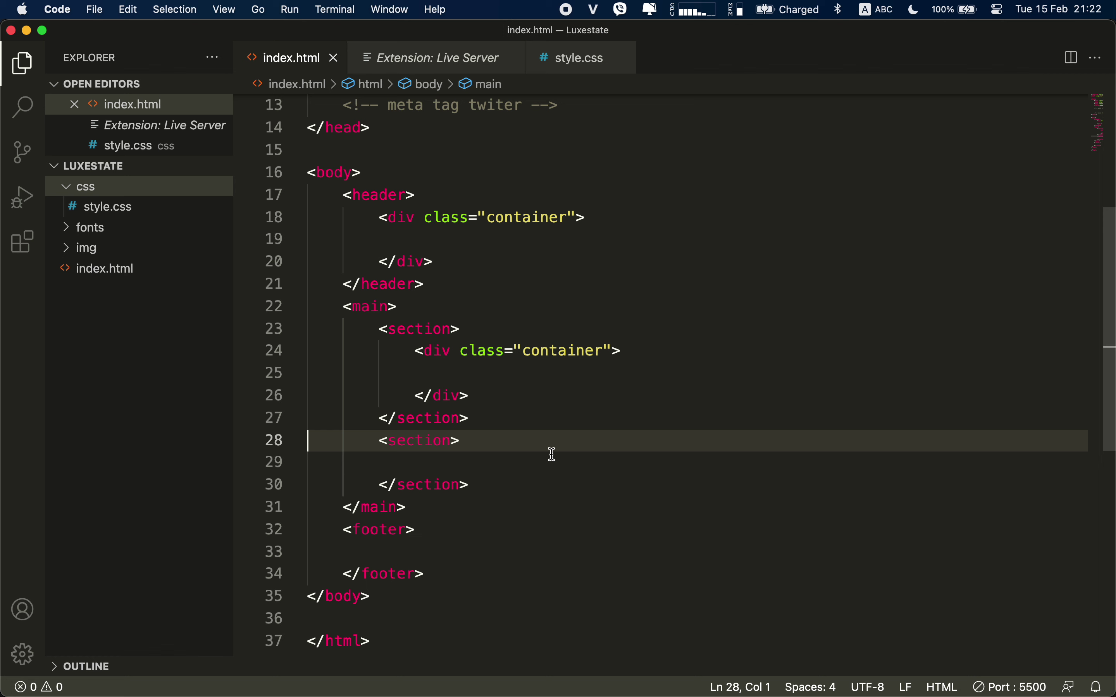
Step: Highlight the <h1> - <h6>, <p> and <span> tags in the slide's TEXT column
{"action": "key", "text": "super+Tab"}
{"action": "left_click", "coordinate": [352, 272]}
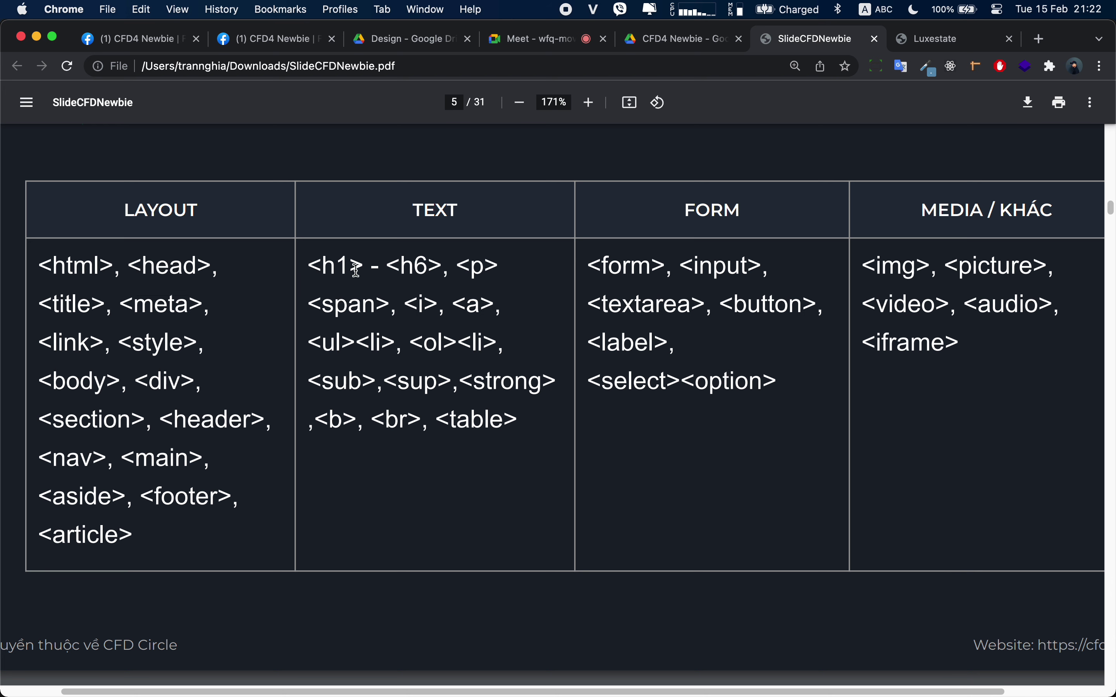
{"action": "left_click_drag", "start_coordinate": [309, 271], "coordinate": [427, 271]}
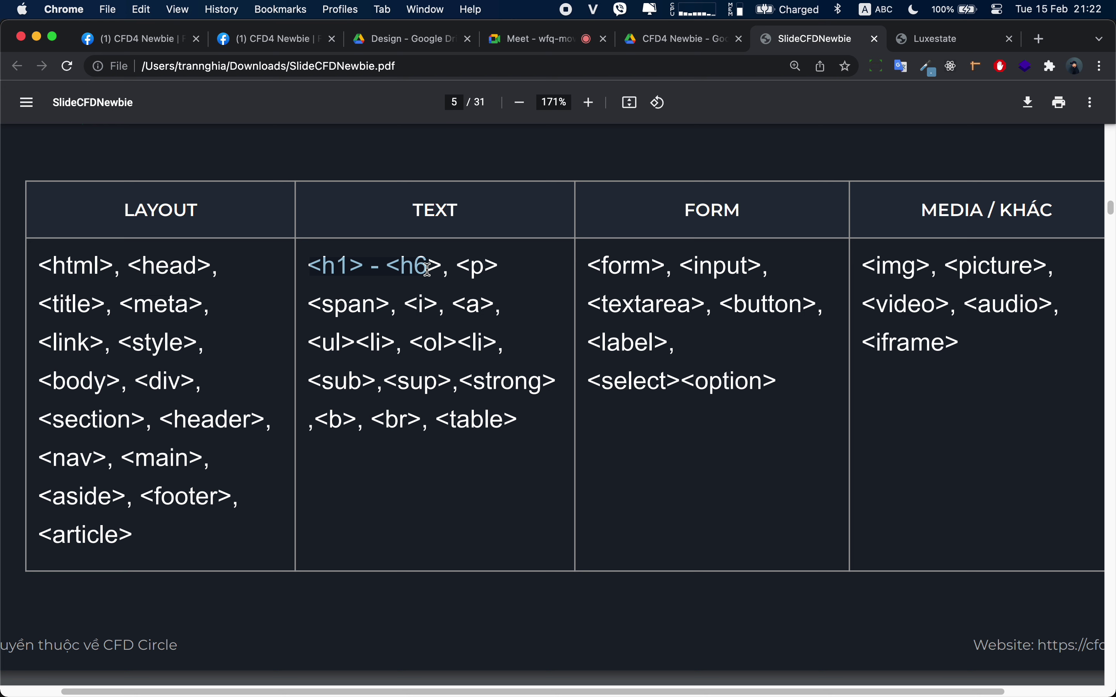
{"action": "left_click_drag", "start_coordinate": [448, 271], "coordinate": [497, 272]}
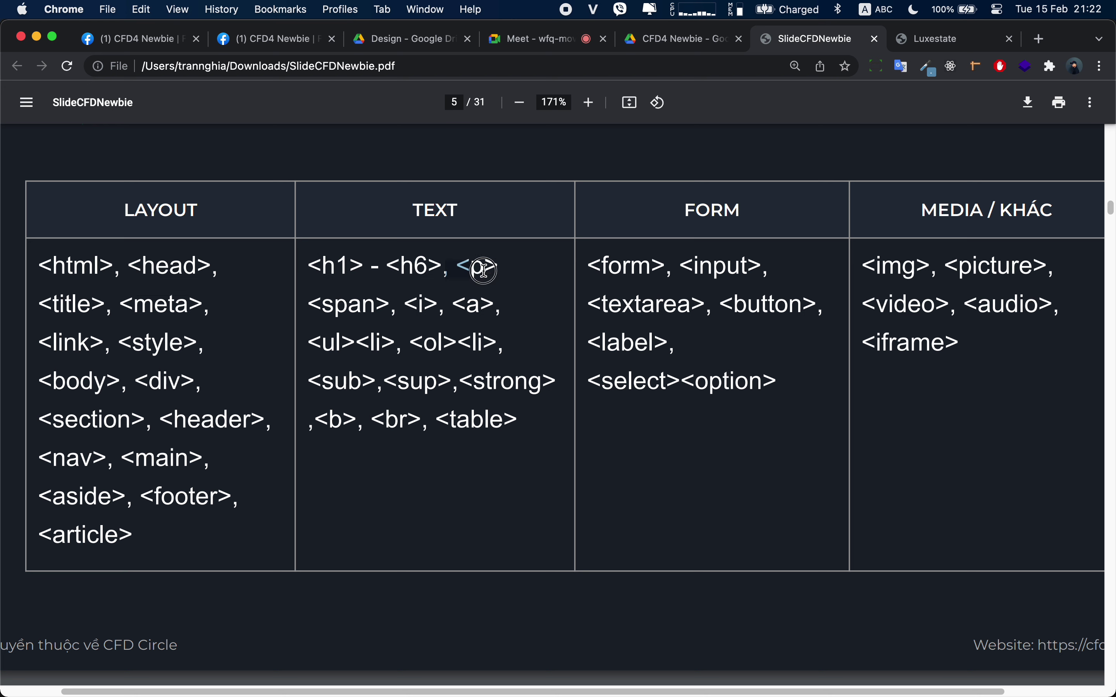
{"action": "left_click_drag", "start_coordinate": [367, 300], "coordinate": [386, 306]}
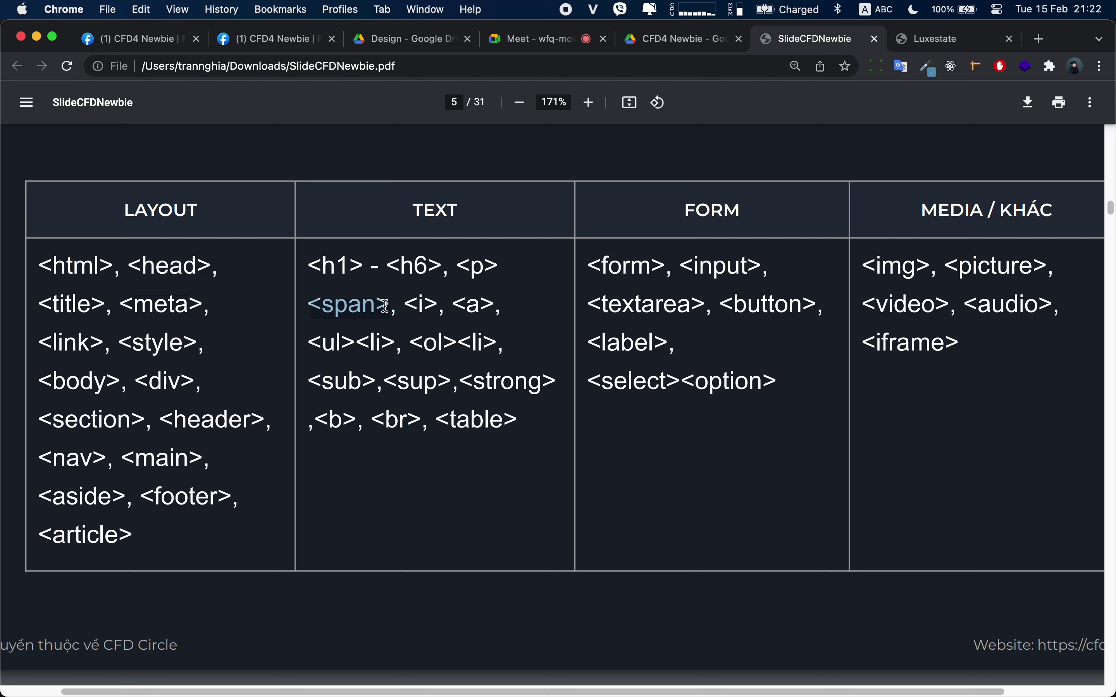
Step: Try a span wrapping an h1 after the first section, then undo the heading
{"action": "key", "text": "super+Tab"}
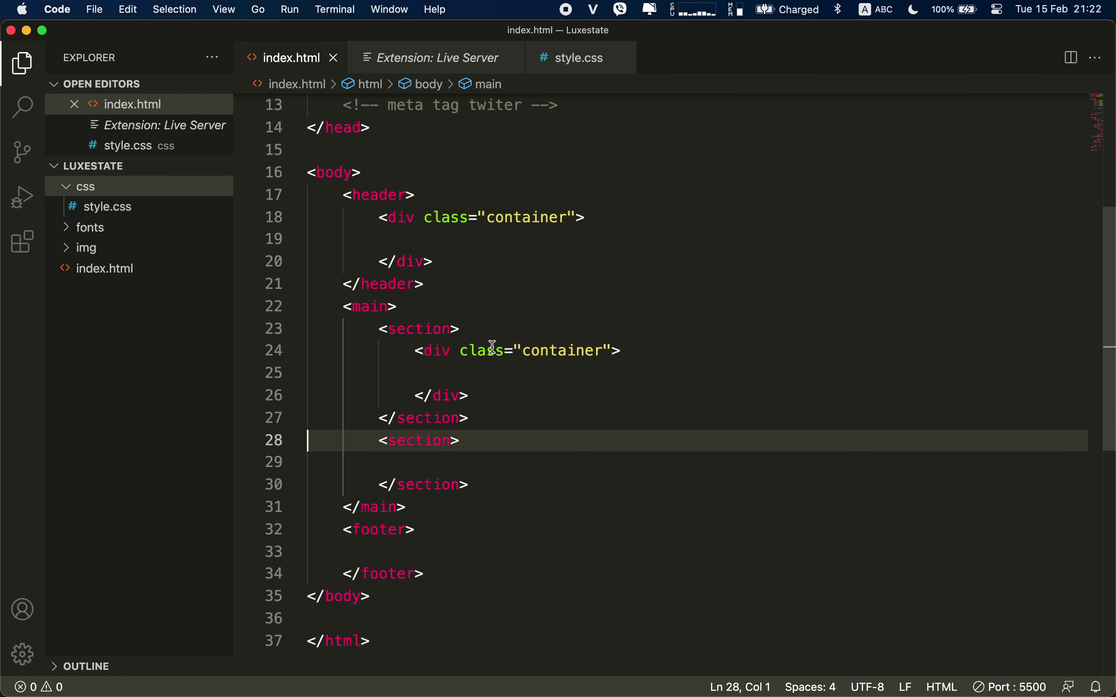
{"action": "left_click", "coordinate": [544, 400]}
{"action": "left_click", "coordinate": [523, 421]}
{"action": "key", "text": "Return"}
{"action": "key", "text": "Return"}
{"action": "type", "text": "span"}
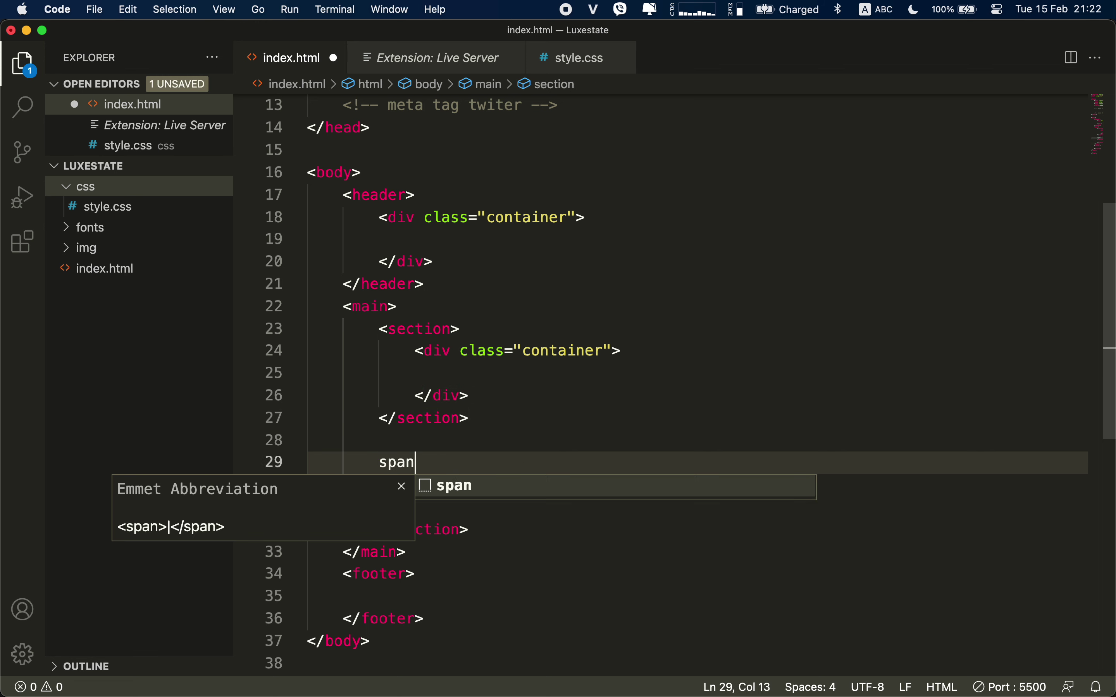
{"action": "key", "text": "Tab"}
{"action": "type", "text": "h1"}
{"action": "key", "text": "Tab"}
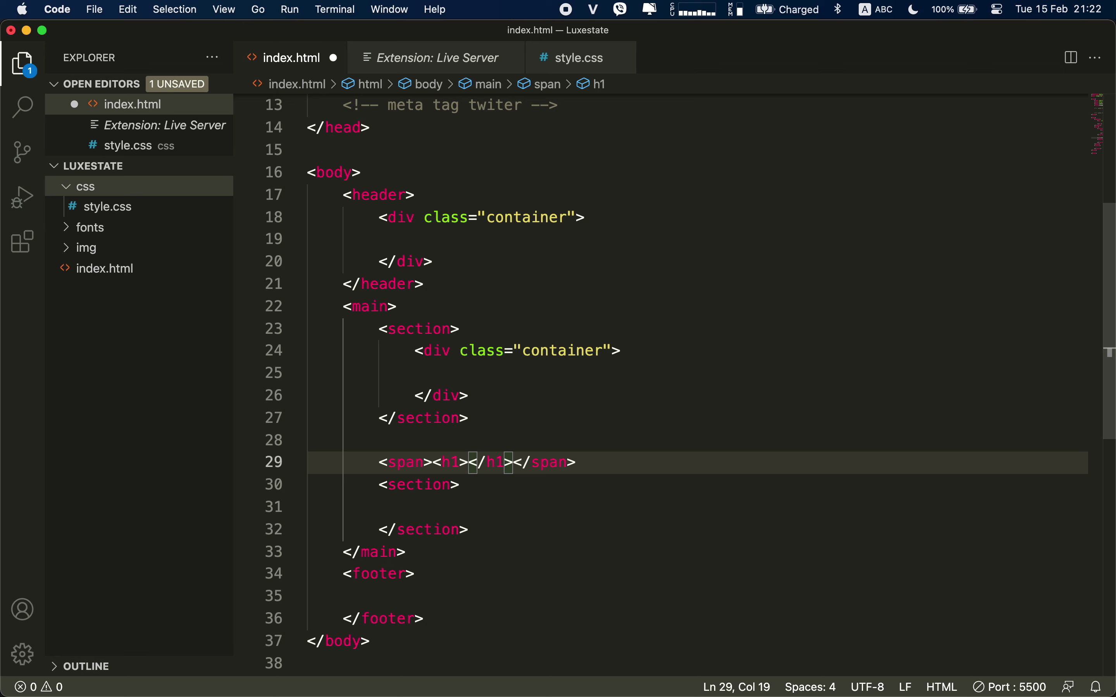
{"action": "key", "text": "super+z"}
{"action": "key", "text": "super+z"}
{"action": "key", "text": "super+z"}
{"action": "key", "text": "super+z"}
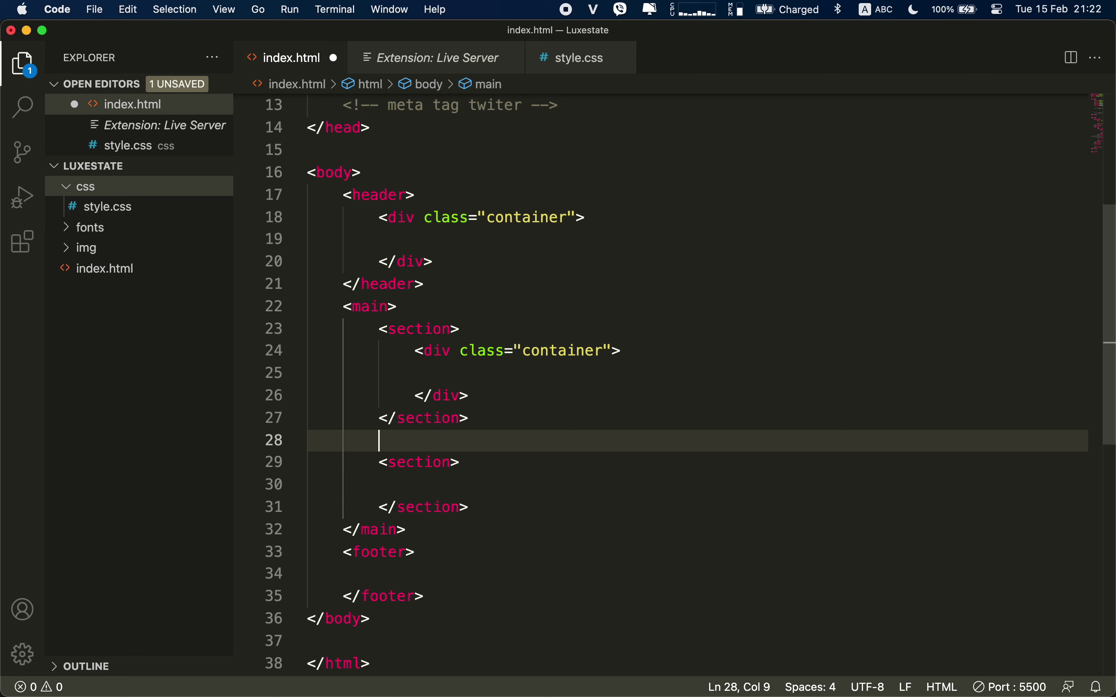
{"action": "scroll", "coordinate": [674, 383], "scroll_direction": "up", "scroll_amount": 2}
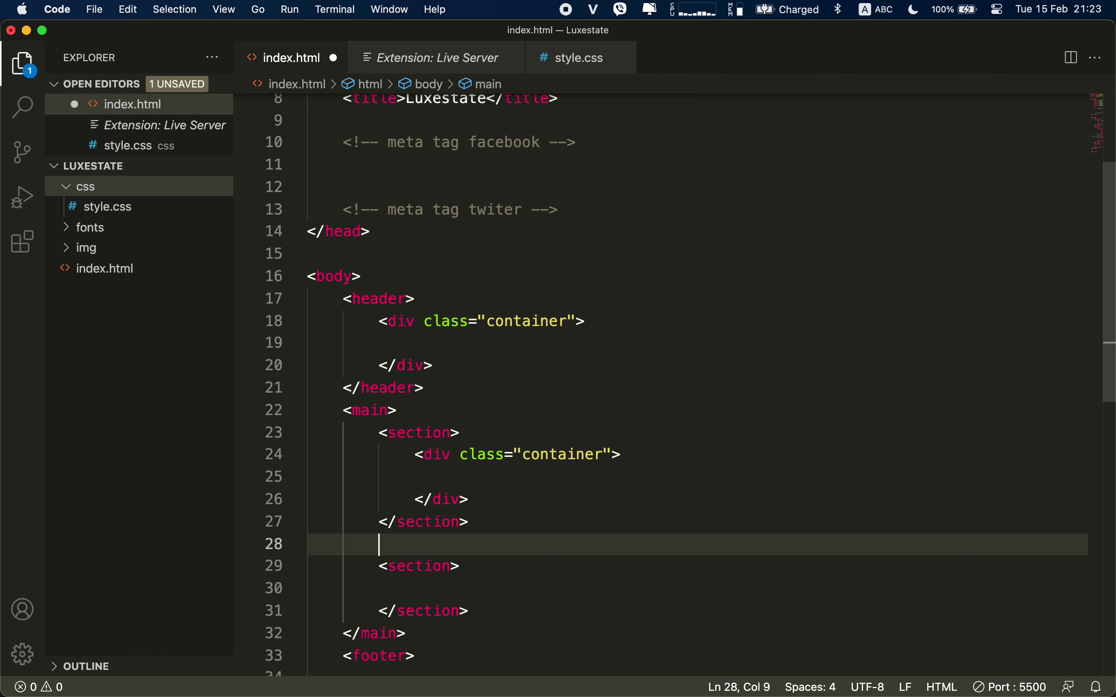
{"action": "key", "text": "super+Tab"}
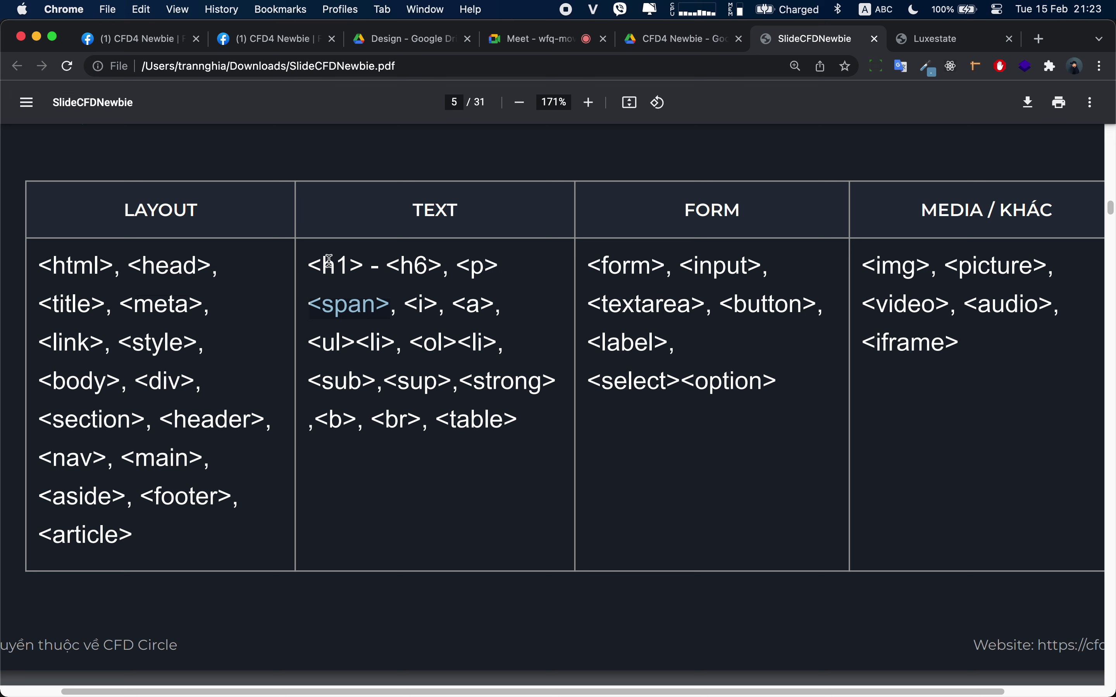
Step: Highlight the <h1> - <h6>, <a> and <ul><li> tags on the slide
{"action": "left_click_drag", "start_coordinate": [308, 266], "coordinate": [442, 266]}
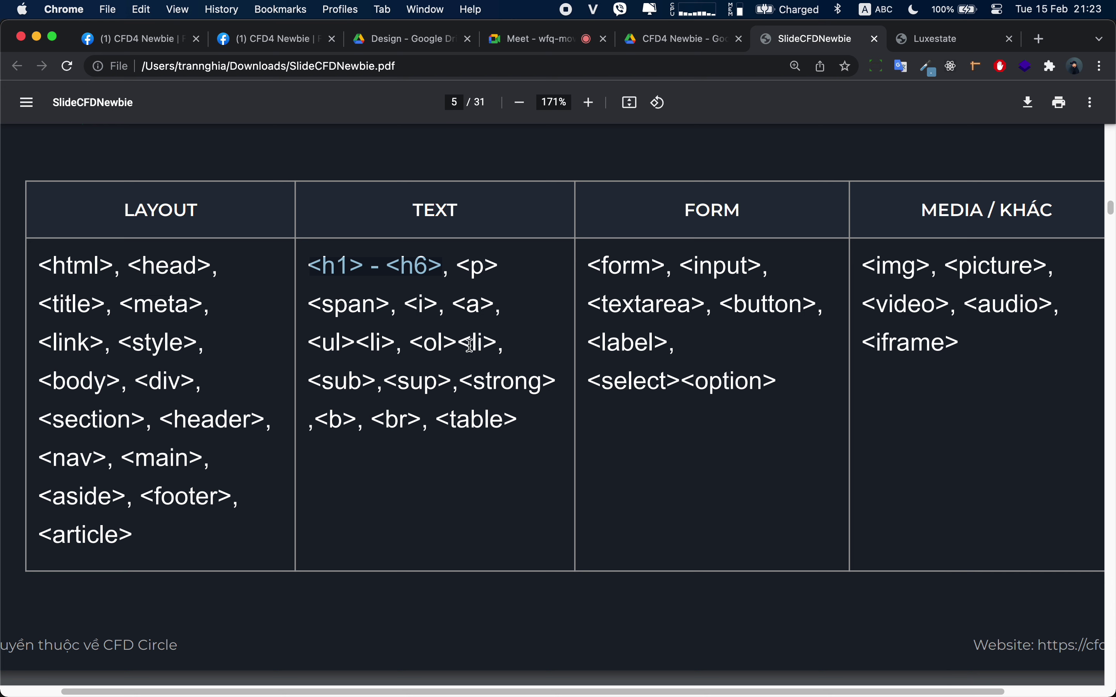
{"action": "left_click_drag", "start_coordinate": [454, 302], "coordinate": [481, 304]}
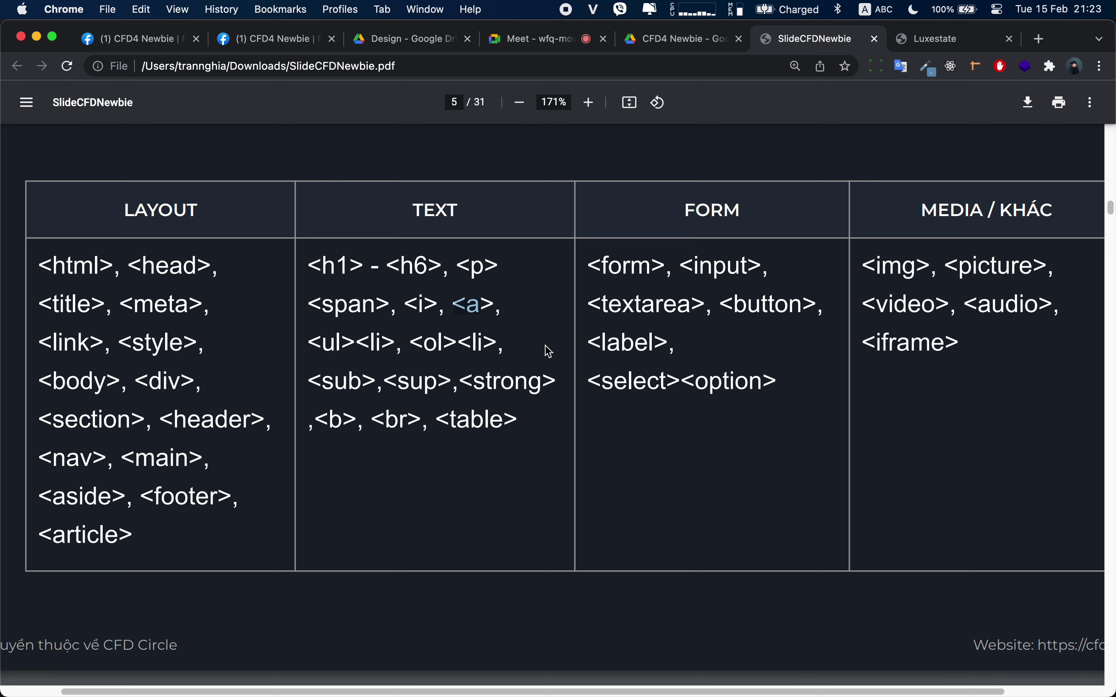
{"action": "key", "text": "super+Tab"}
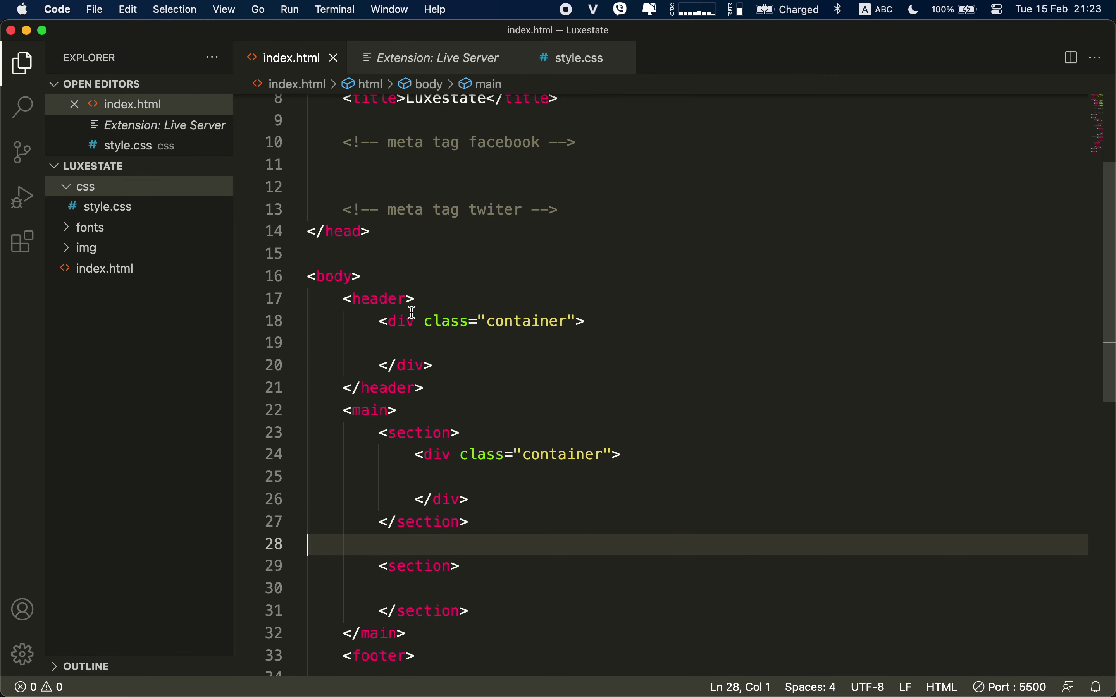
{"action": "key", "text": "super+Tab"}
{"action": "key", "text": "super+Tab"}
{"action": "left_click", "coordinate": [621, 345]}
{"action": "key", "text": "super+Tab"}
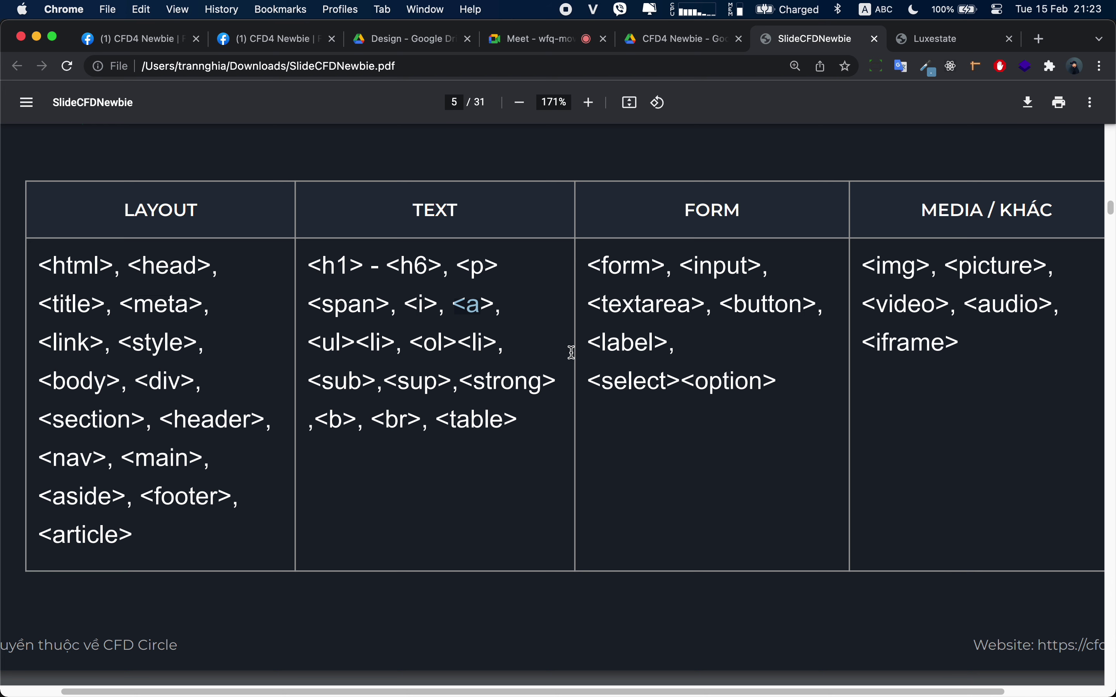
{"action": "left_click_drag", "start_coordinate": [310, 346], "coordinate": [402, 352]}
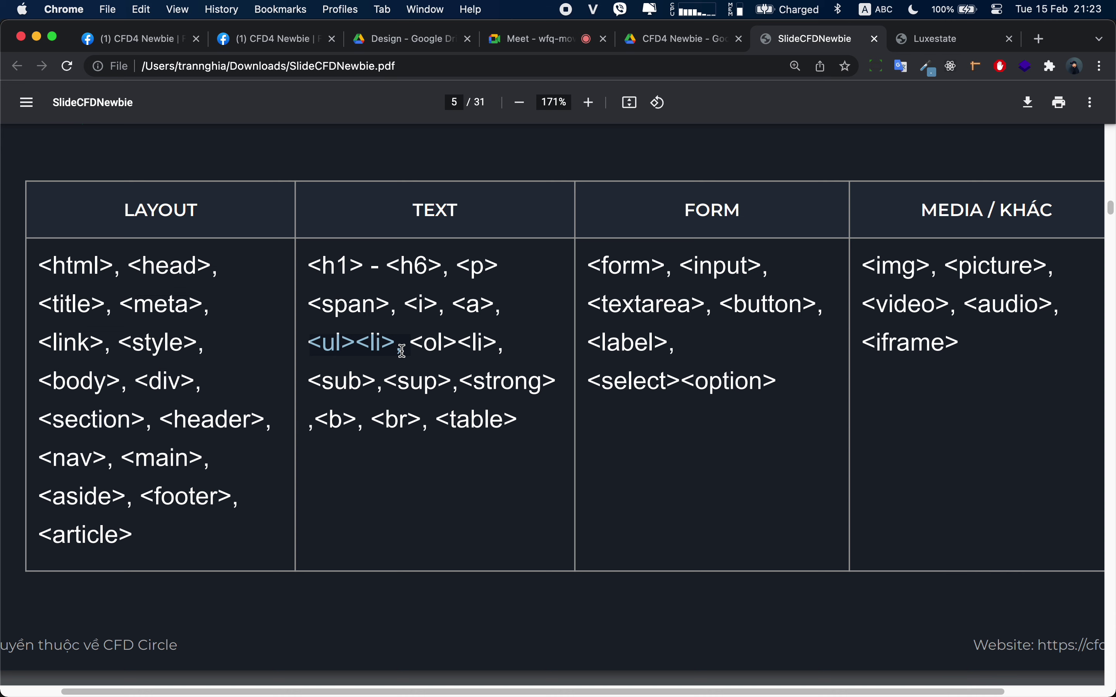
Step: Search 'ul li html' and open the W3Schools <ul> example in the Tryit Editor
{"action": "key", "text": "super+t"}
{"action": "type", "text": "u"}
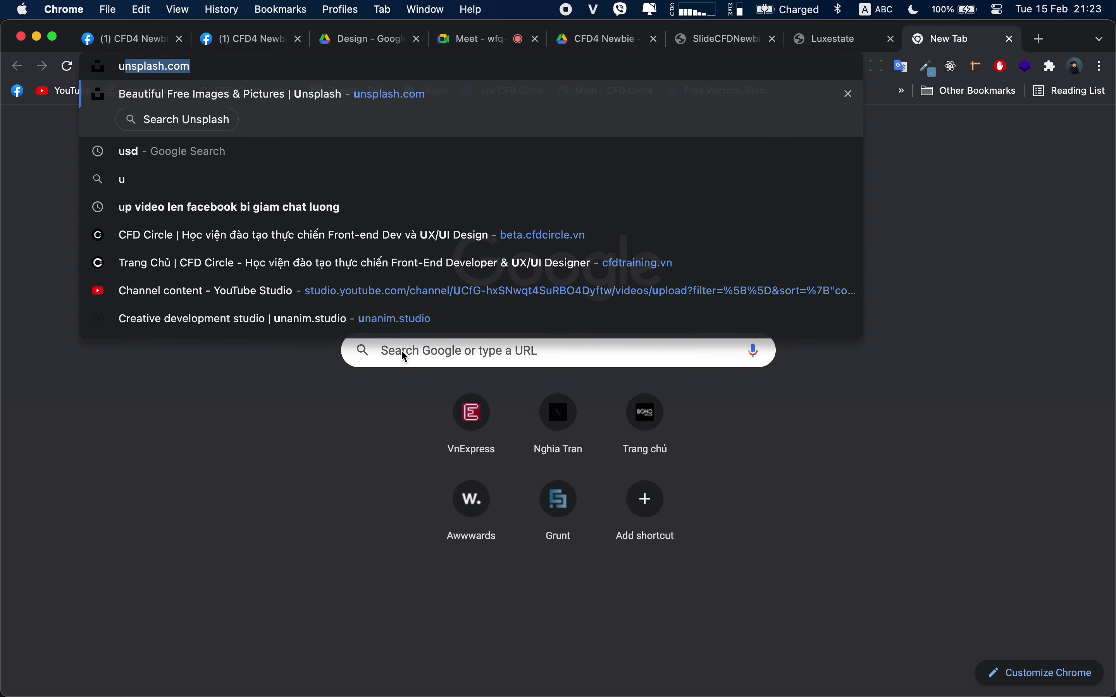
{"action": "type", "text": "l li html"}
{"action": "key", "text": "Return"}
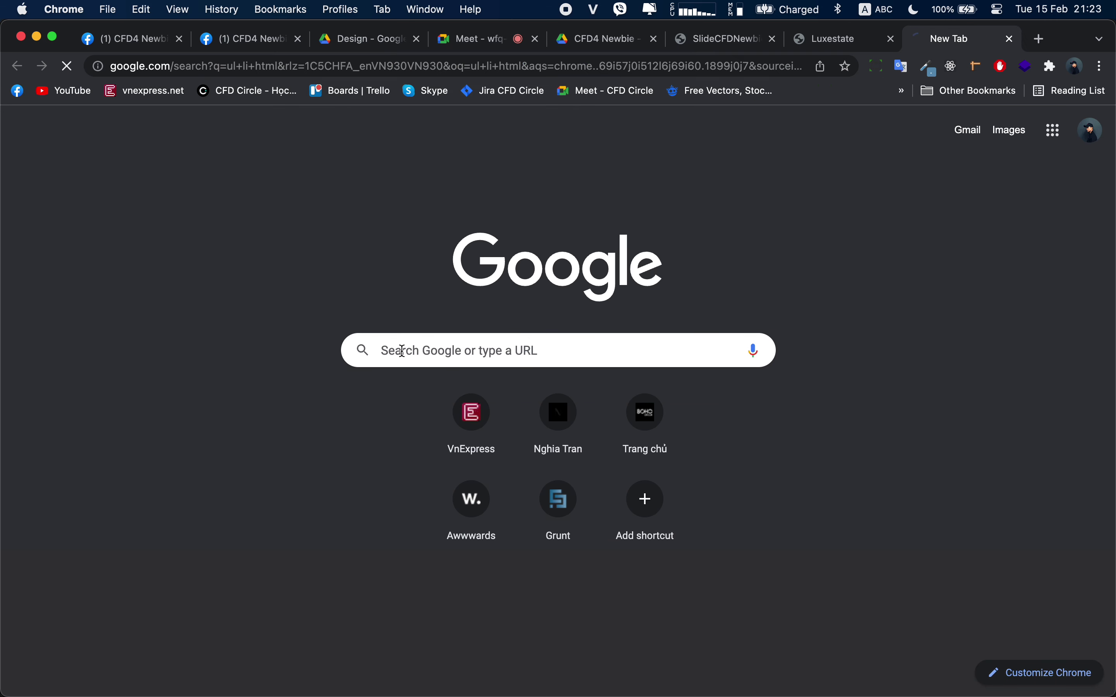
{"action": "left_click", "coordinate": [233, 257]}
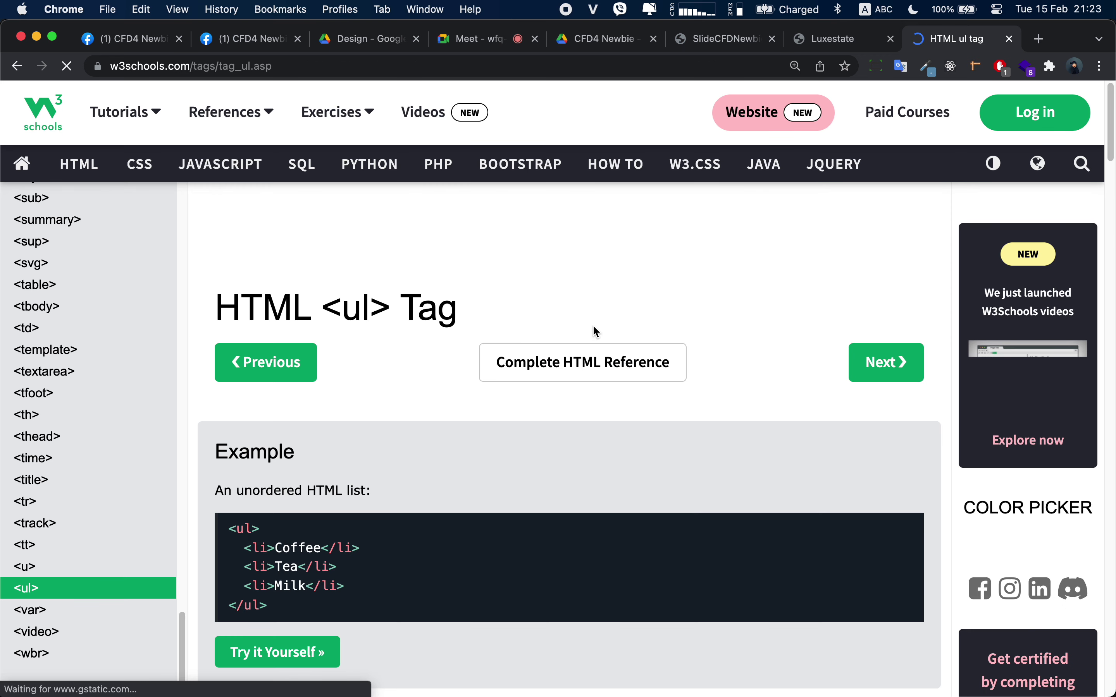
{"action": "scroll", "coordinate": [284, 441], "scroll_direction": "down", "scroll_amount": 3}
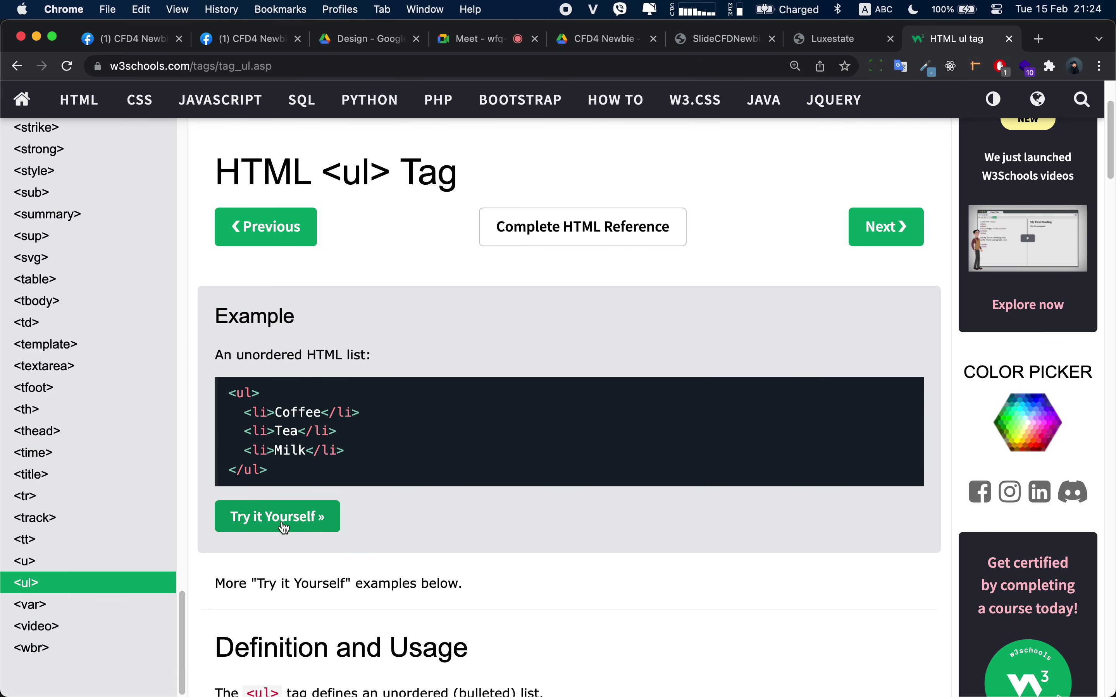
{"action": "left_click", "coordinate": [281, 524]}
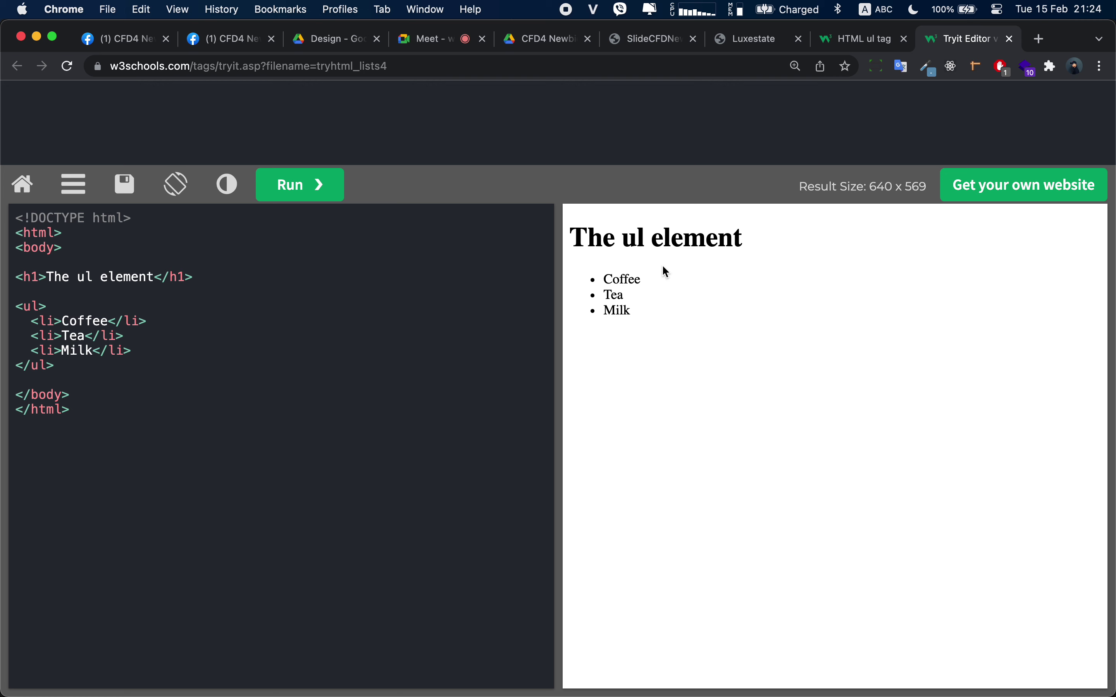
Step: Change the example's ul tags to ol, run it to show a numbered list, and close the editor
{"action": "key", "text": "super+equal"}
{"action": "scroll", "coordinate": [666, 272], "scroll_direction": "down", "scroll_amount": 5}
{"action": "double_click", "coordinate": [31, 306]}
{"action": "type", "text": "ol"}
{"action": "double_click", "coordinate": [37, 366]}
{"action": "type", "text": "ol"}
{"action": "left_click", "coordinate": [331, 184]}
{"action": "scroll", "coordinate": [632, 303], "scroll_direction": "up", "scroll_amount": 5}
{"action": "scroll", "coordinate": [633, 306], "scroll_direction": "down", "scroll_amount": 5}
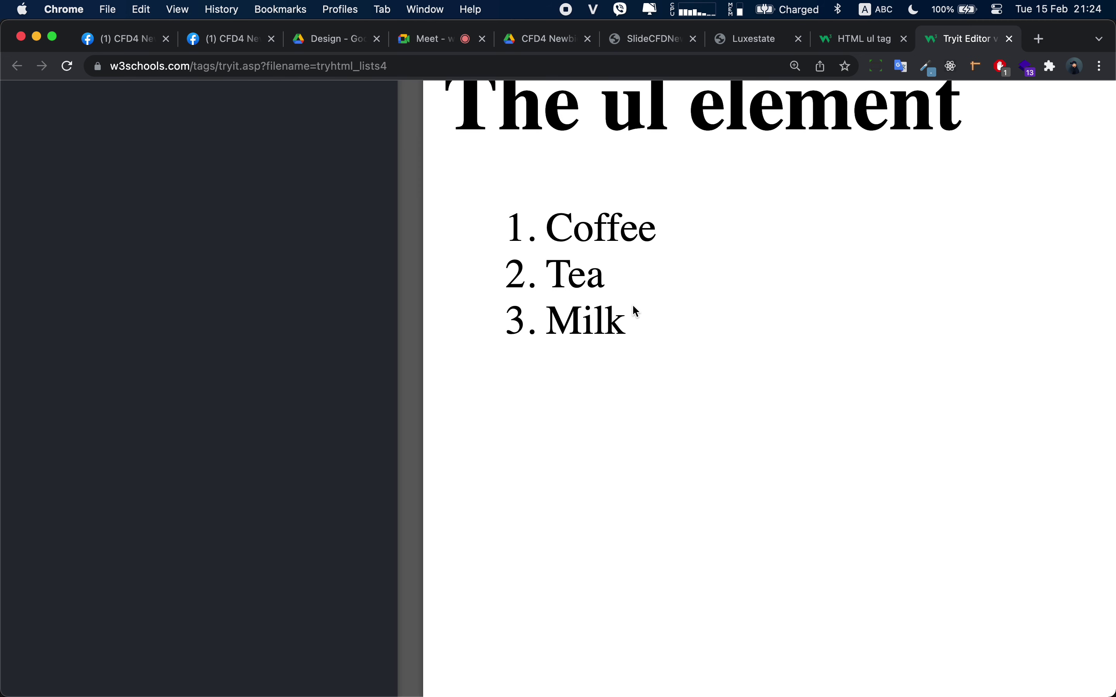
{"action": "key", "text": "super+w"}
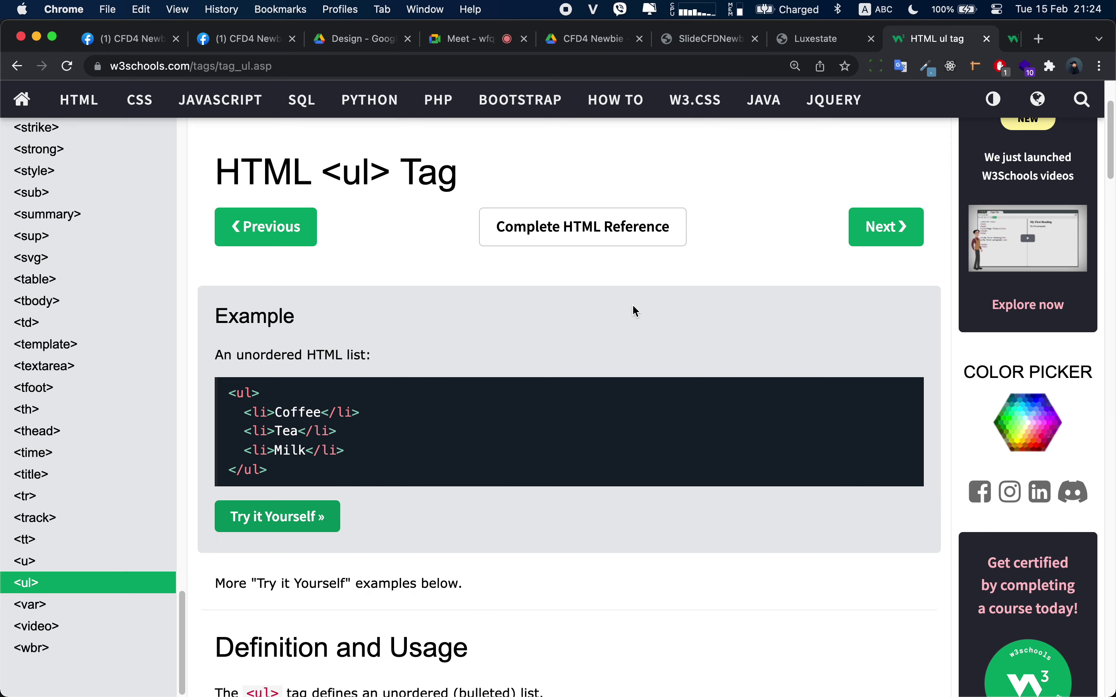
Step: Close the ul reference tab and select the <sub> tag in the slide's TEXT column
{"action": "key", "text": "super+w"}
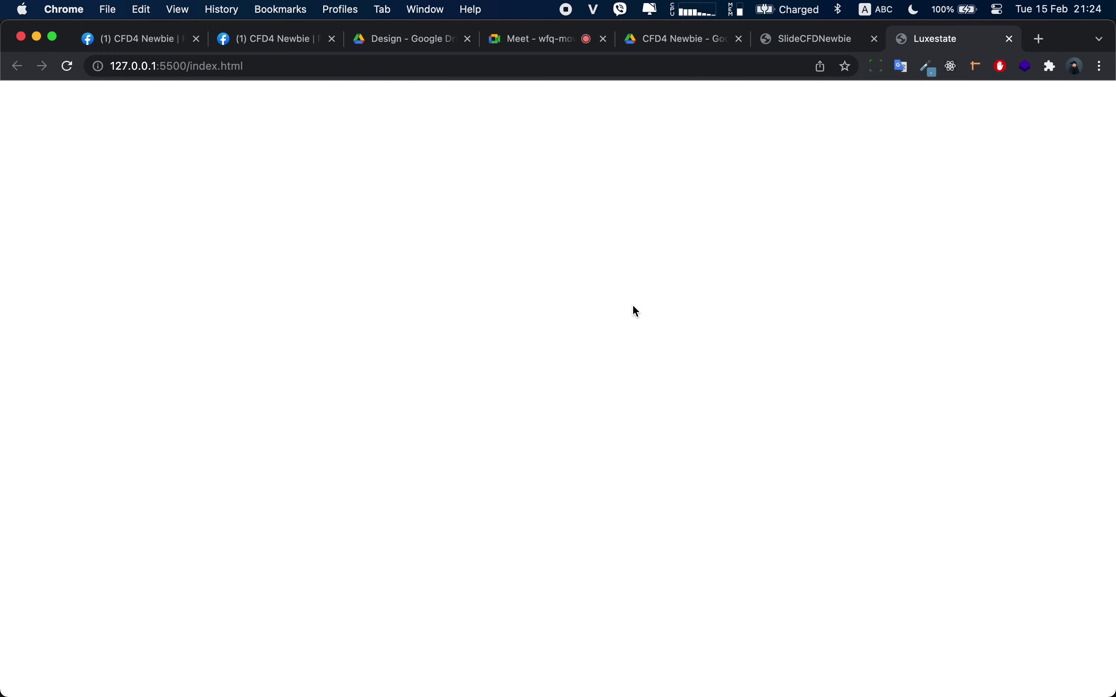
{"action": "key", "text": "super+Tab"}
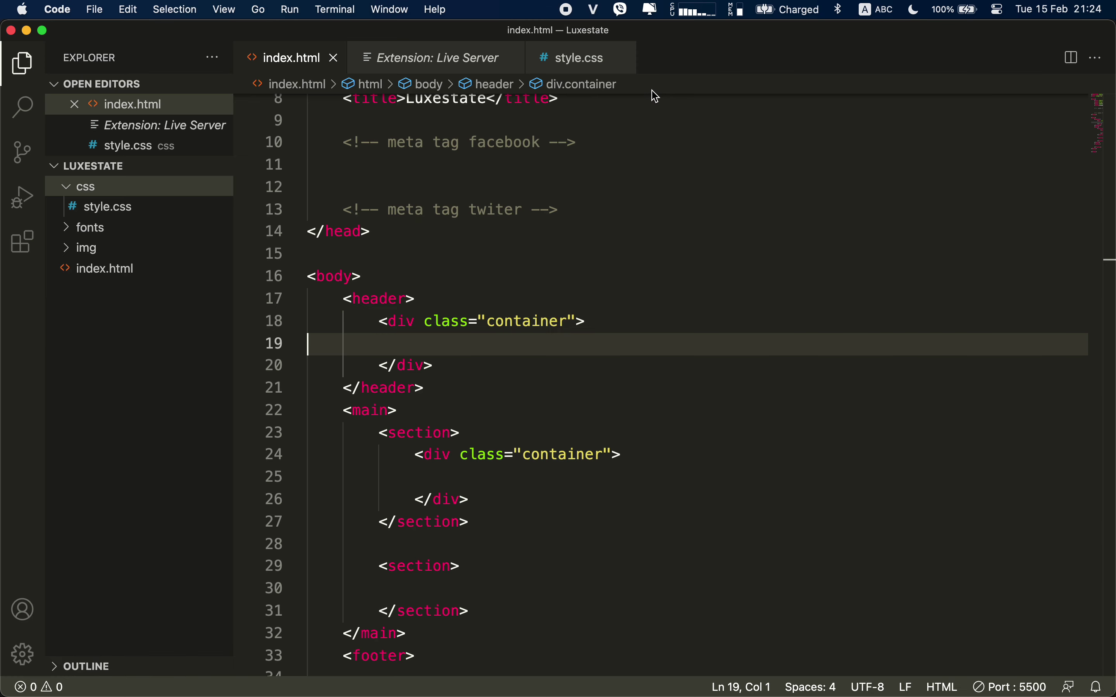
{"action": "key", "text": "super+Tab"}
{"action": "left_click", "coordinate": [810, 51]}
{"action": "left_click", "coordinate": [462, 353]}
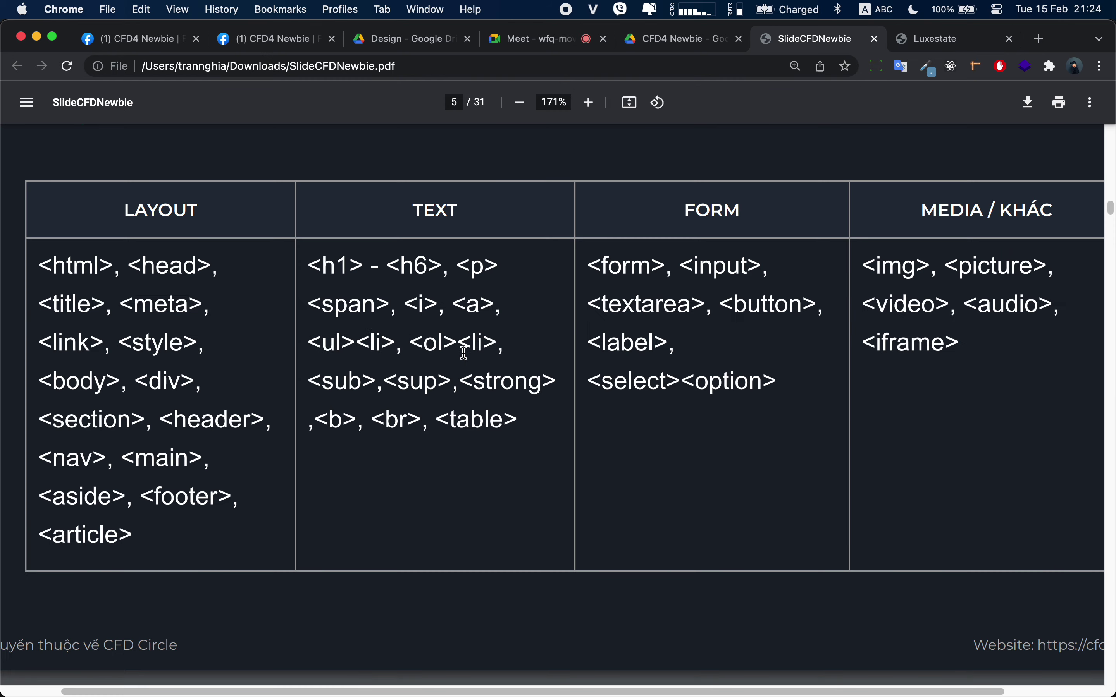
{"action": "left_click", "coordinate": [313, 382]}
{"action": "left_click_drag", "start_coordinate": [313, 382], "coordinate": [376, 383]}
Step: Search Google for '<sub> html' and open the W3Schools HTML sub tag page
{"action": "left_click", "coordinate": [1041, 40]}
{"action": "type", "text": "<sub>"}
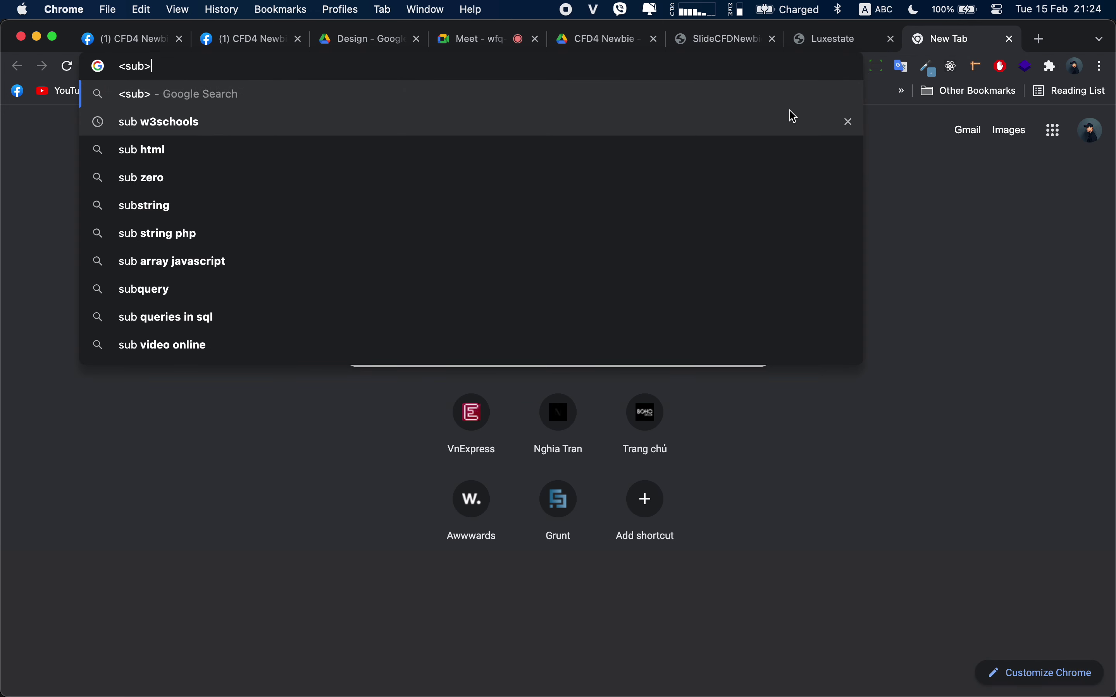
{"action": "key", "text": "Return"}
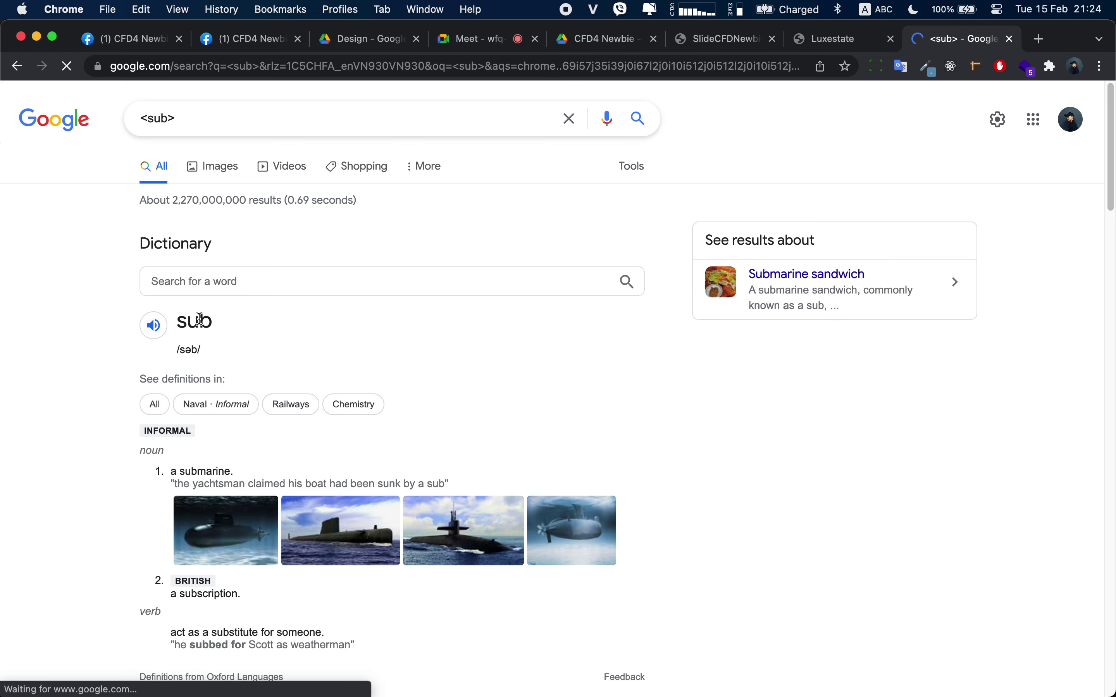
{"action": "left_click", "coordinate": [220, 117]}
{"action": "type", "text": "html"}
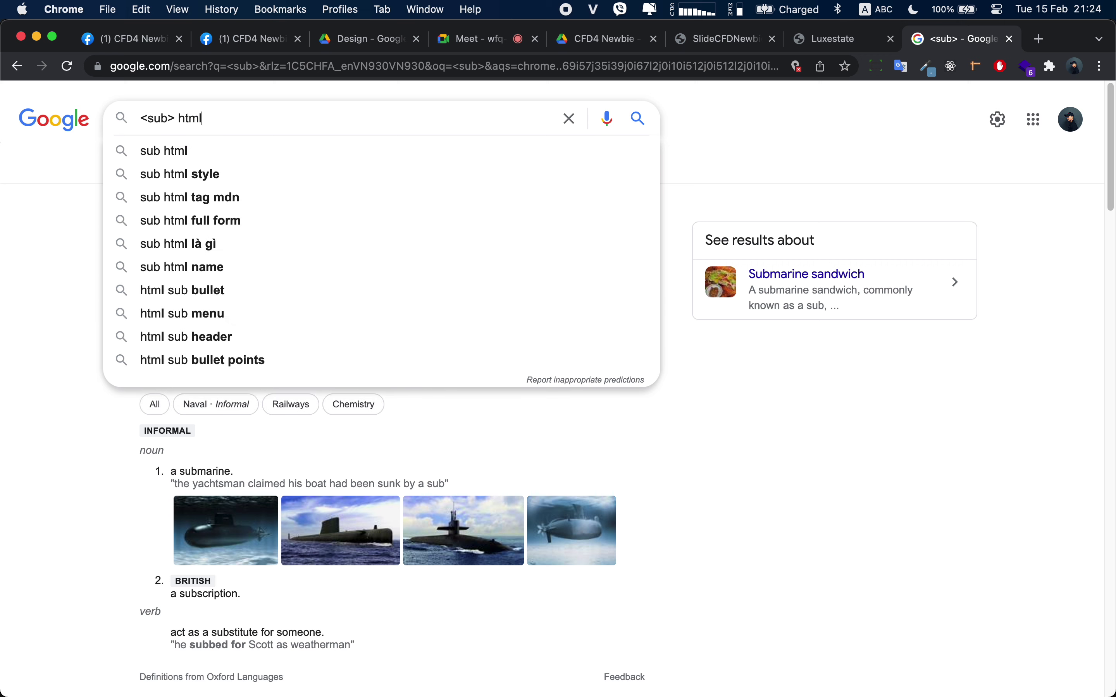
{"action": "key", "text": "Return"}
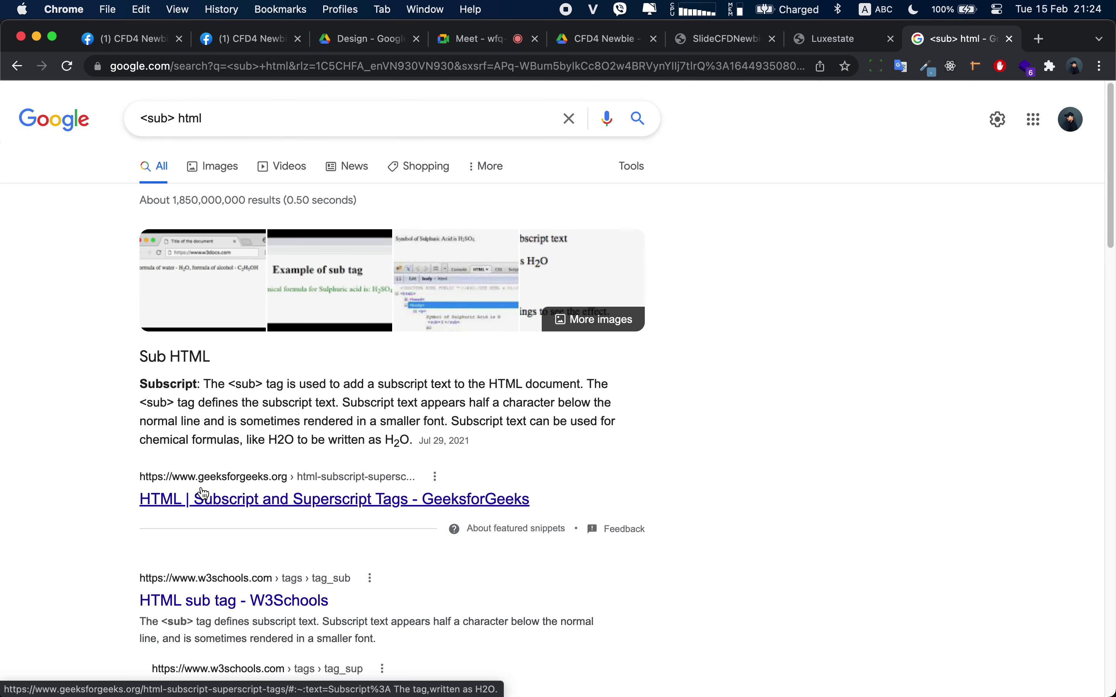
{"action": "left_click", "coordinate": [156, 600]}
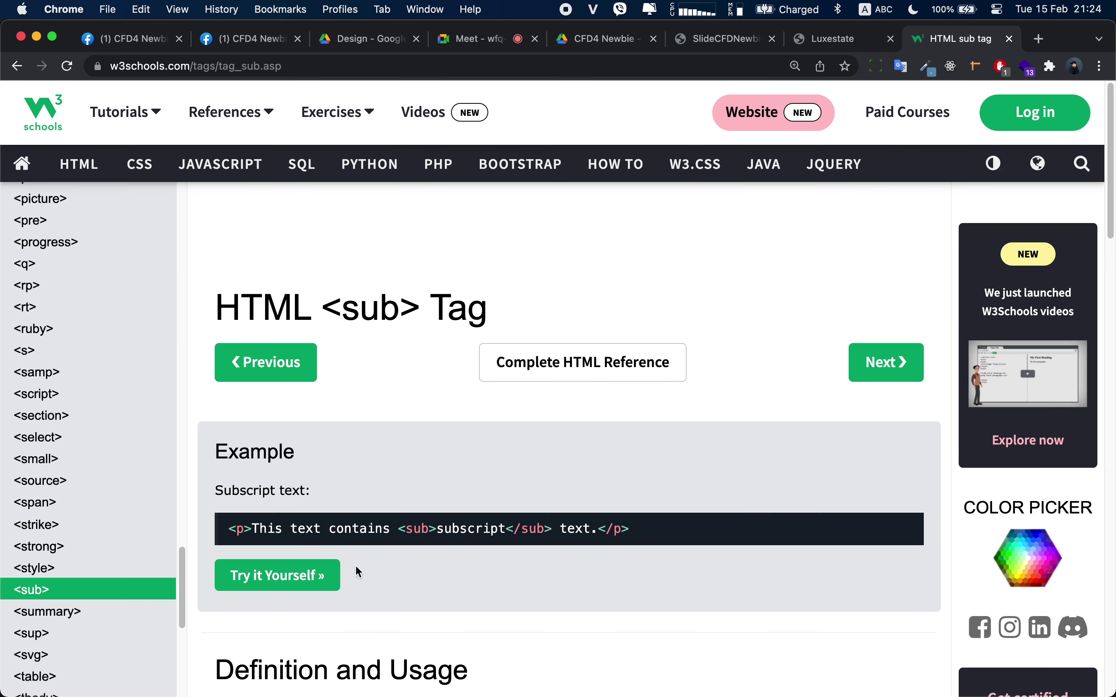
Step: Open the Try it Yourself example and highlight the <sub> markup and the rendered subscript text
{"action": "left_click", "coordinate": [338, 573]}
{"action": "scroll", "coordinate": [745, 279], "scroll_direction": "up", "scroll_amount": 5, "text": "ctrl"}
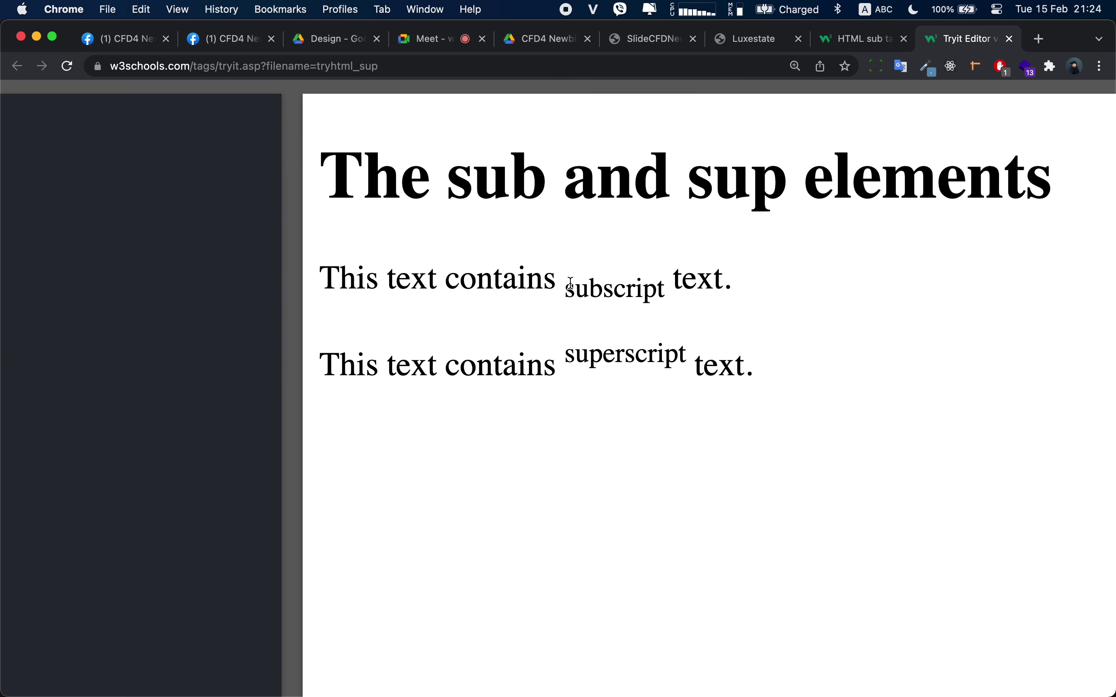
{"action": "left_click_drag", "start_coordinate": [568, 283], "coordinate": [671, 291]}
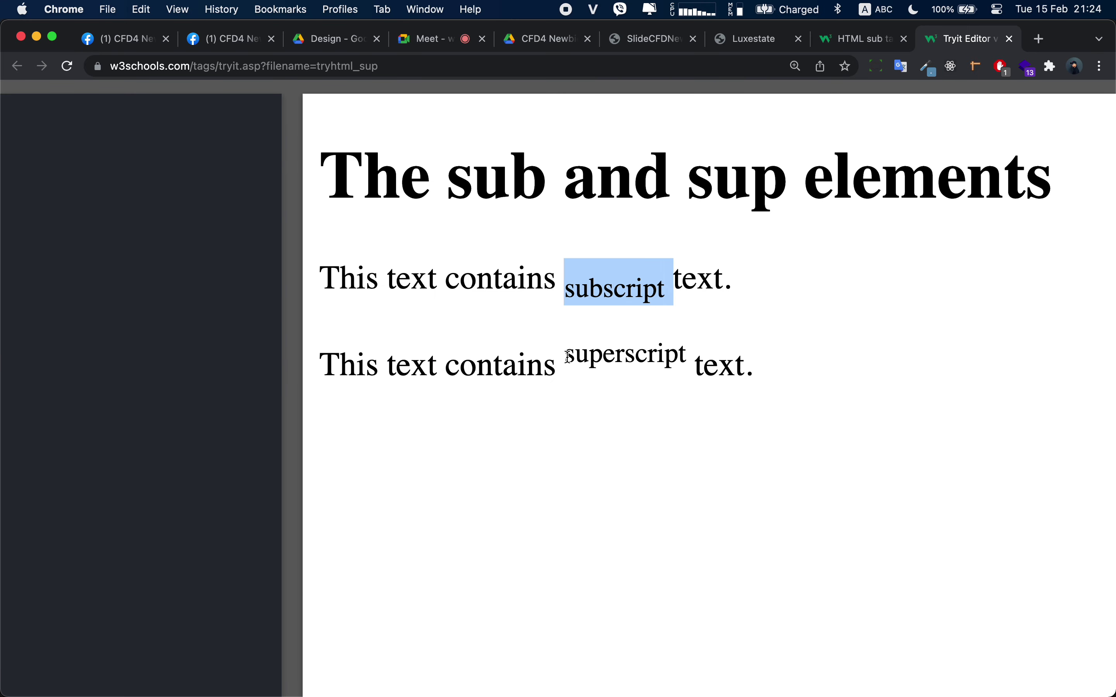
{"action": "scroll", "coordinate": [668, 294], "scroll_direction": "left", "scroll_amount": 10}
{"action": "scroll", "coordinate": [378, 363], "scroll_direction": "left", "scroll_amount": 5}
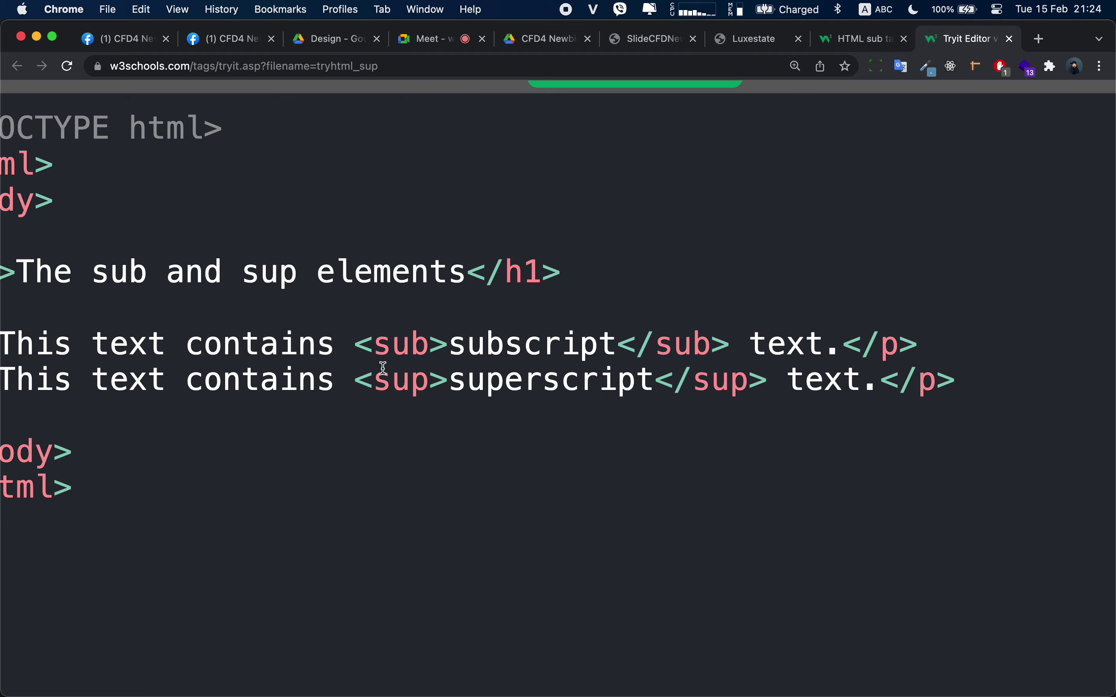
{"action": "scroll", "coordinate": [185, 360], "scroll_direction": "left", "scroll_amount": 2}
{"action": "left_click_drag", "start_coordinate": [48, 353], "coordinate": [1109, 352]}
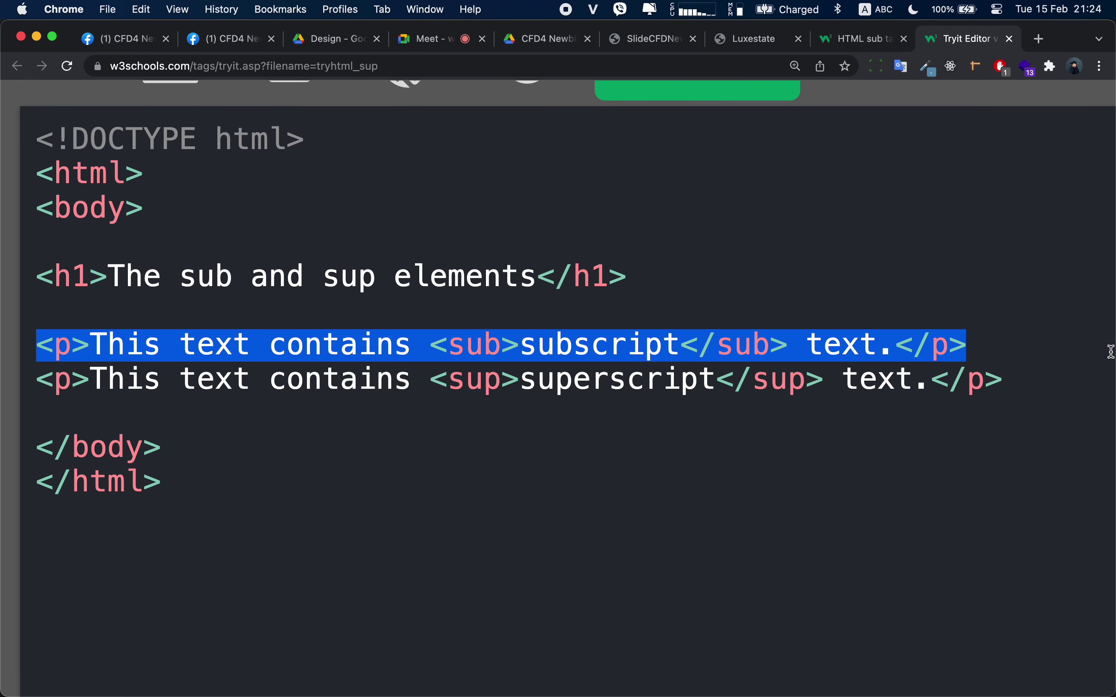
{"action": "left_click", "coordinate": [848, 311]}
{"action": "left_click_drag", "start_coordinate": [439, 346], "coordinate": [785, 348]}
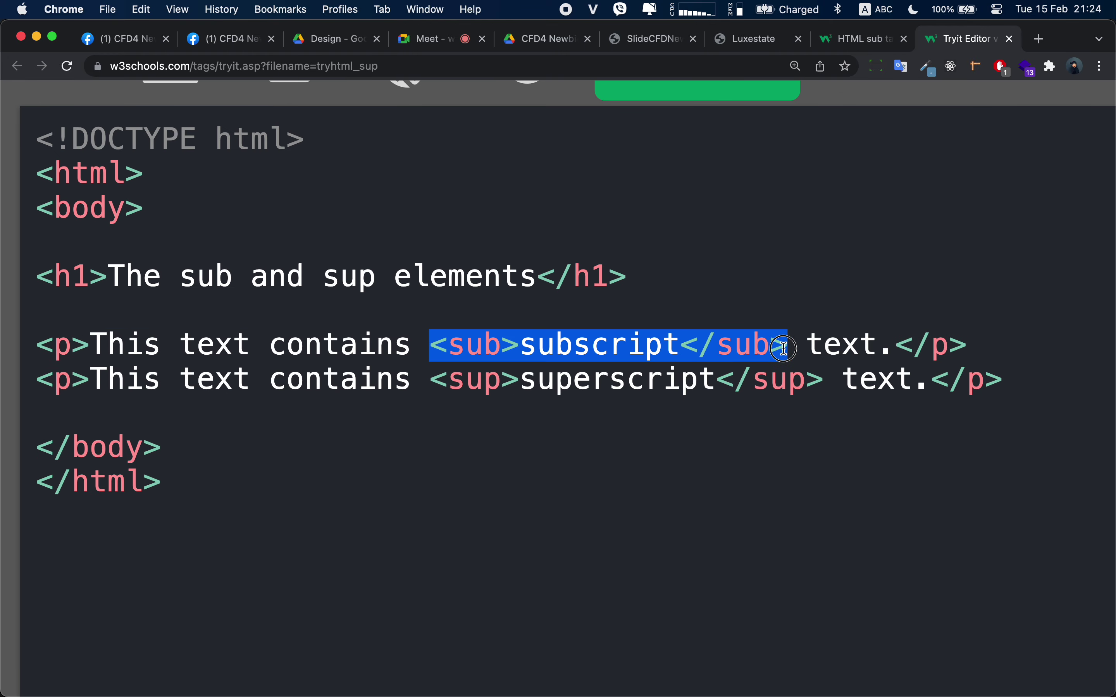
{"action": "scroll", "coordinate": [782, 346], "scroll_direction": "right", "scroll_amount": 2}
{"action": "scroll", "coordinate": [781, 346], "scroll_direction": "right", "scroll_amount": 10}
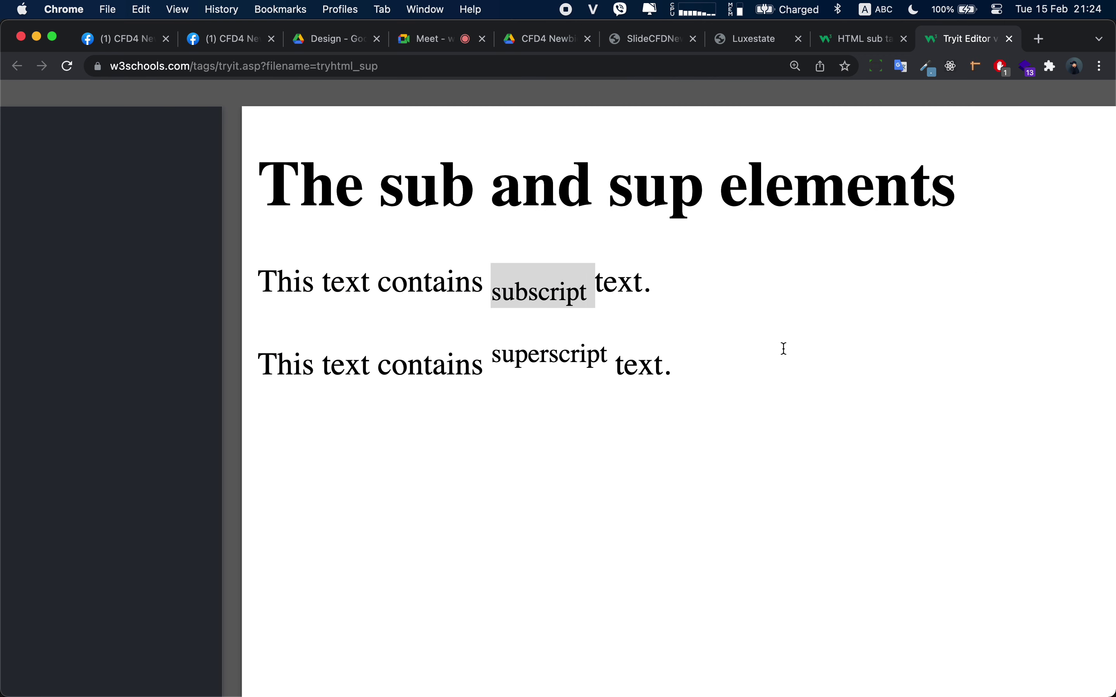
{"action": "left_click_drag", "start_coordinate": [432, 290], "coordinate": [549, 298]}
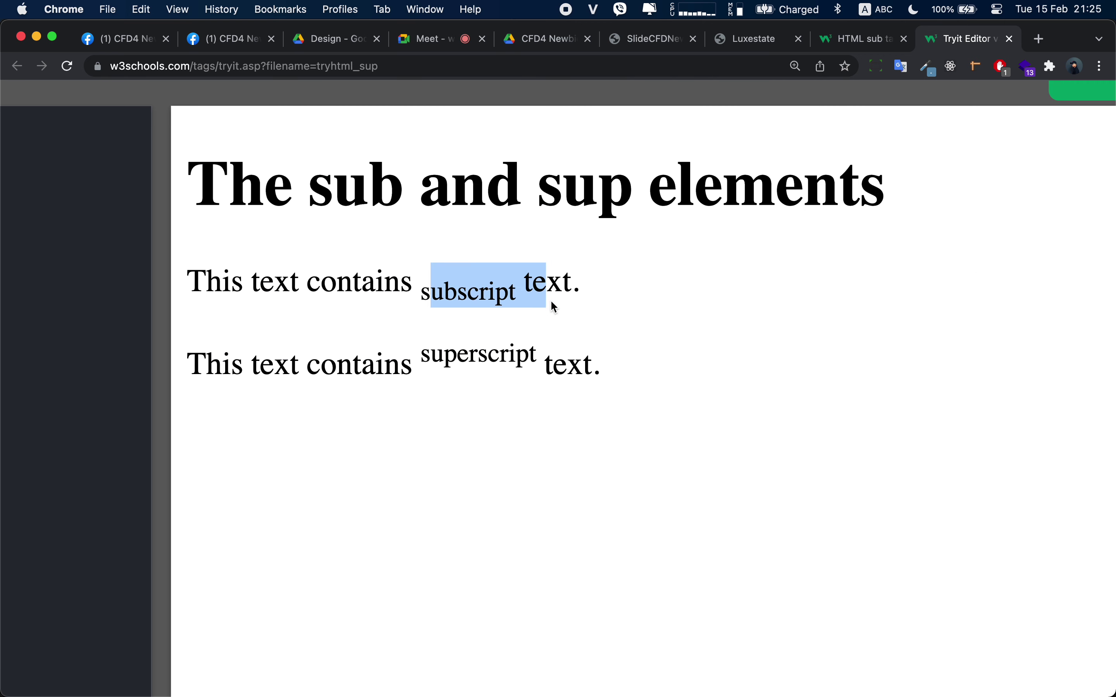
{"action": "scroll", "coordinate": [480, 375], "scroll_direction": "left", "scroll_amount": 5}
{"action": "scroll", "coordinate": [480, 376], "scroll_direction": "left", "scroll_amount": 7}
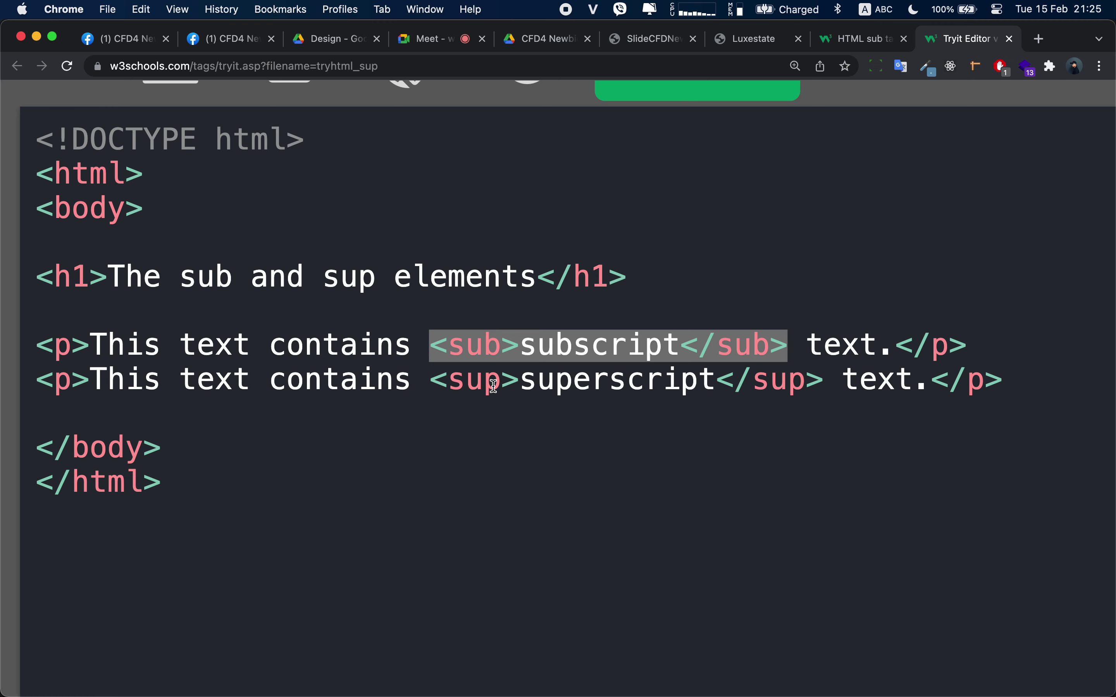
{"action": "left_click_drag", "start_coordinate": [483, 385], "coordinate": [497, 386]}
{"action": "scroll", "coordinate": [498, 386], "scroll_direction": "right", "scroll_amount": 2}
{"action": "scroll", "coordinate": [497, 386], "scroll_direction": "right", "scroll_amount": 10}
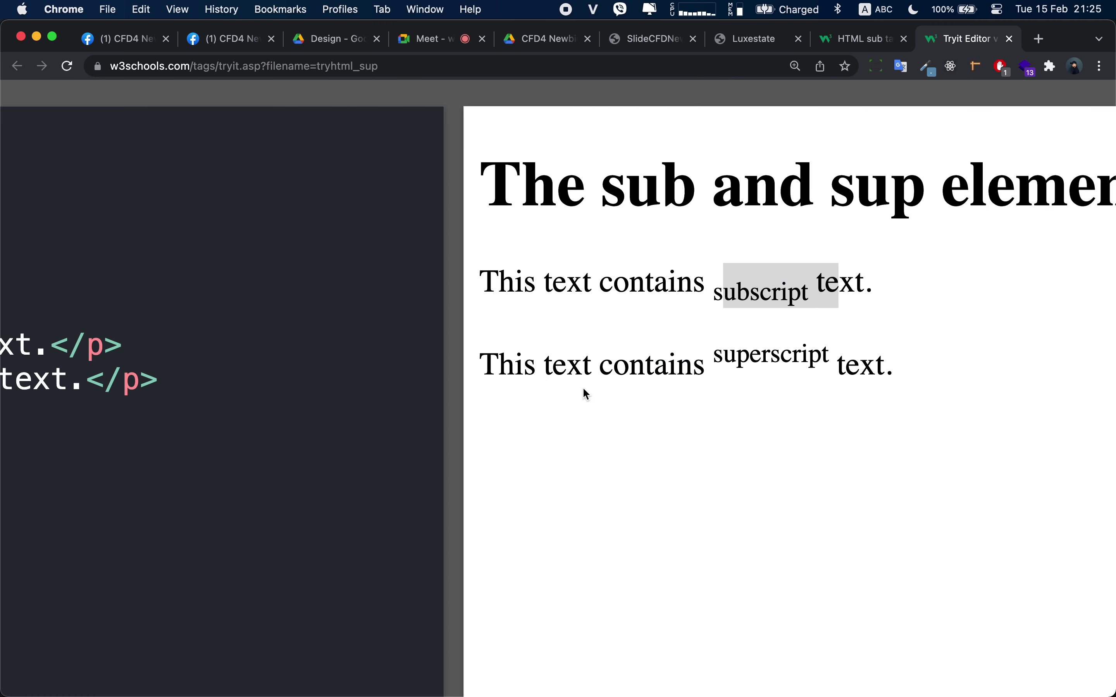
{"action": "scroll", "coordinate": [688, 375], "scroll_direction": "down", "scroll_amount": 5}
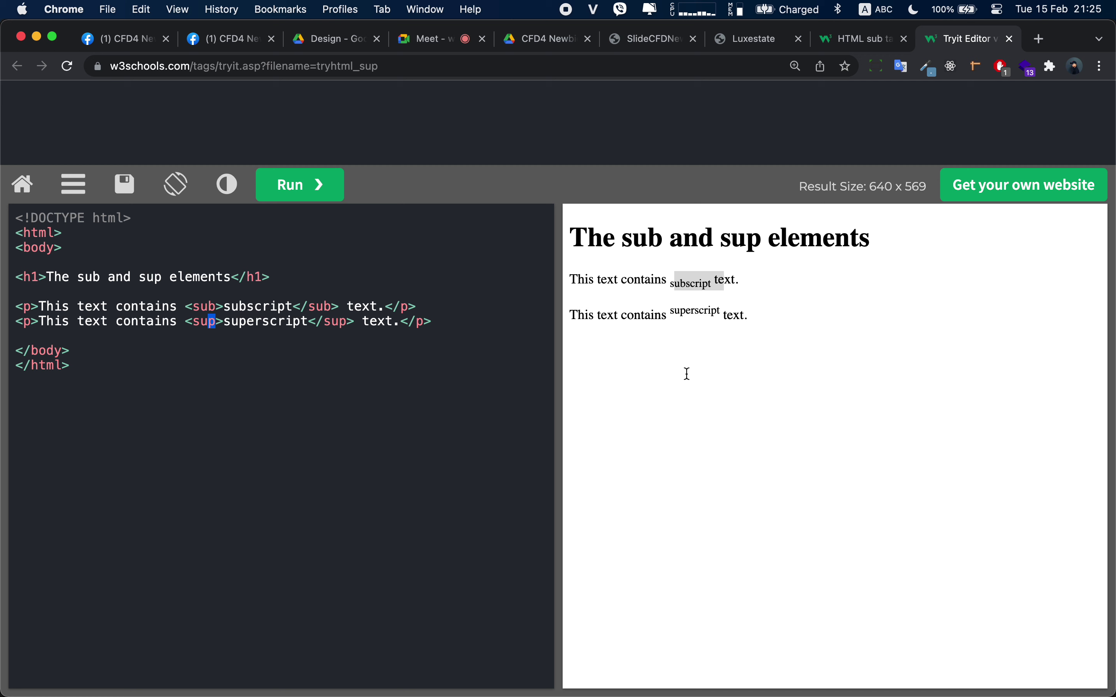
Step: Close the Tryit and sub tag tabs and highlight the <strong>, <b>, <br> and <table> tags on the slide
{"action": "key", "text": "super+w"}
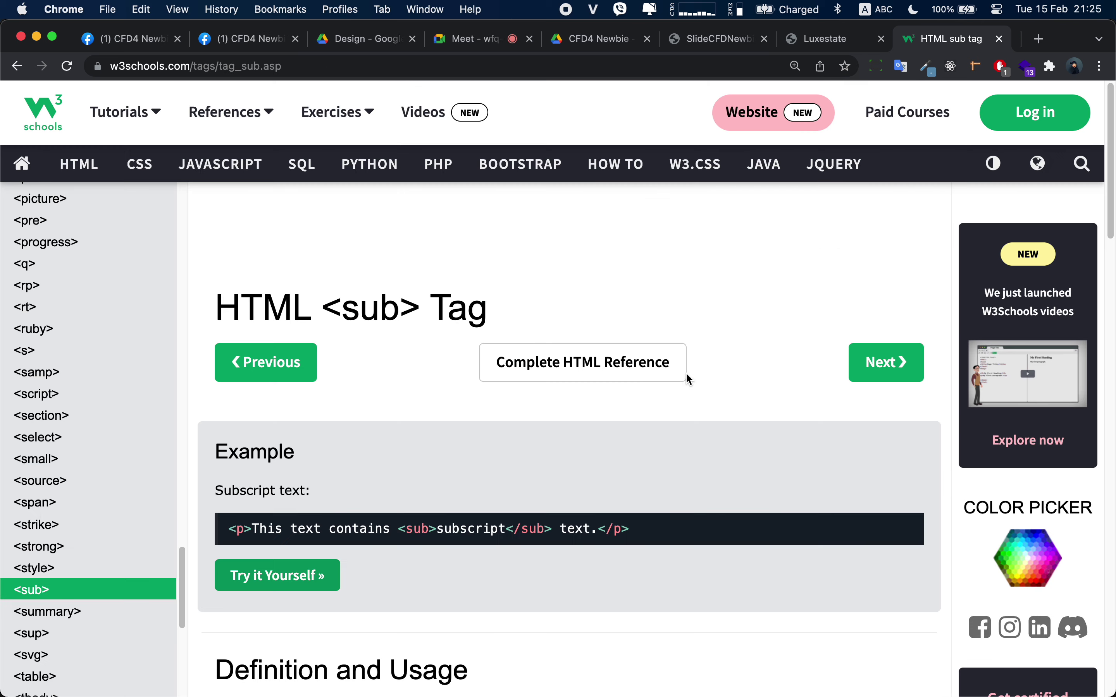
{"action": "key", "text": "super+w"}
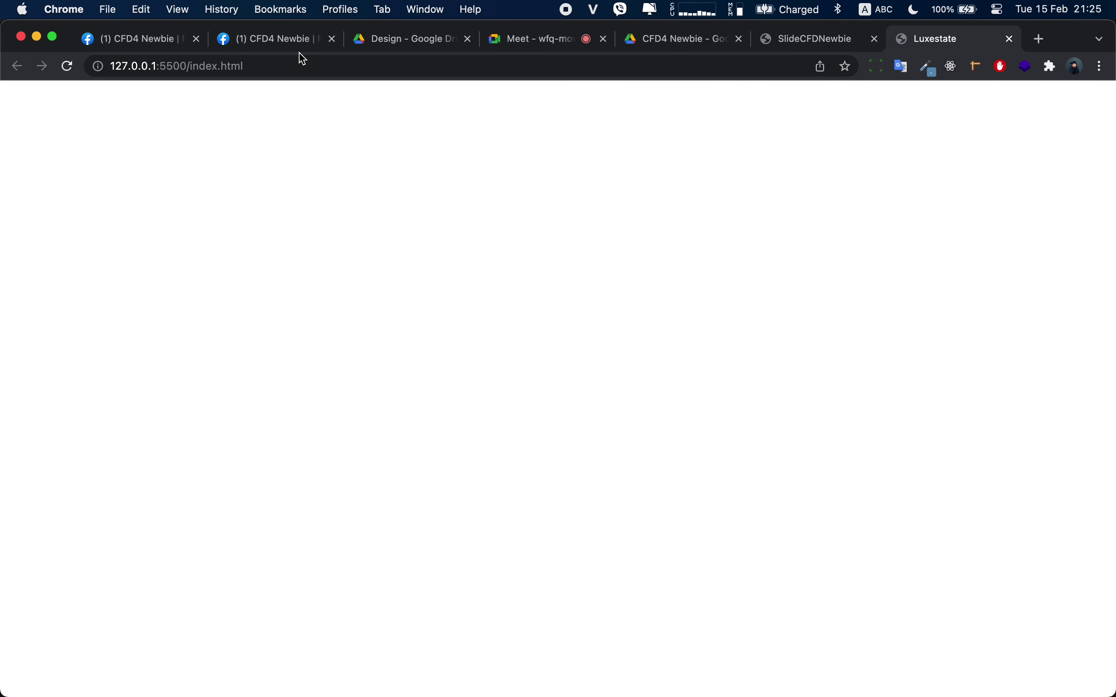
{"action": "left_click", "coordinate": [768, 43]}
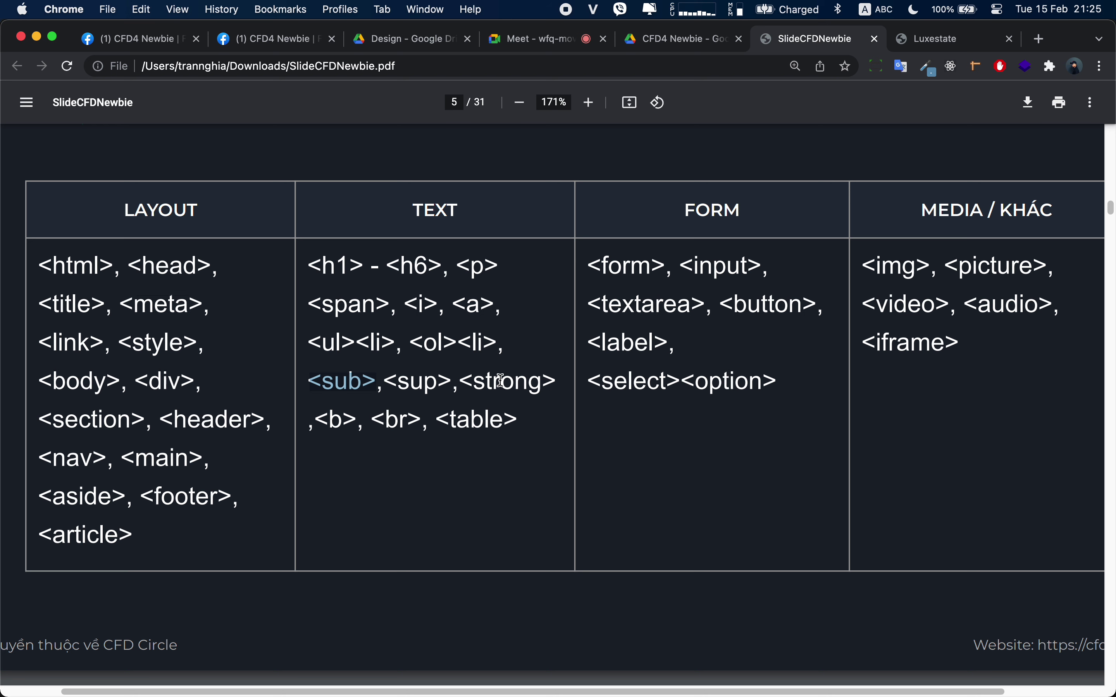
{"action": "left_click_drag", "start_coordinate": [461, 383], "coordinate": [557, 384]}
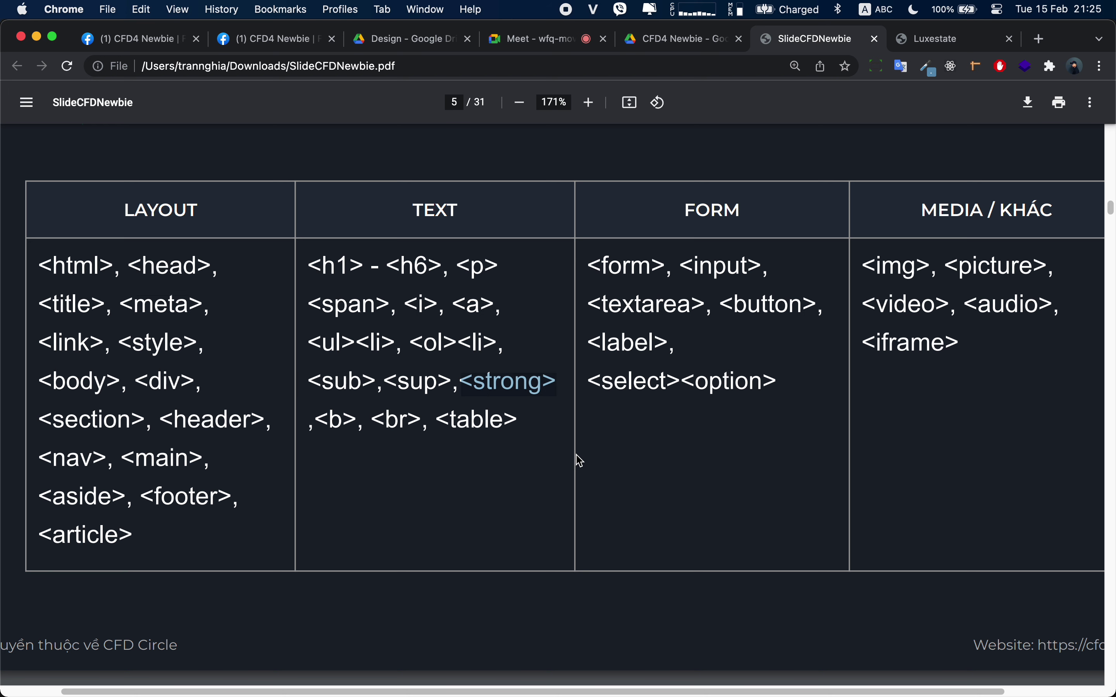
{"action": "mouse_move", "coordinate": [309, 421]}
{"action": "left_mouse_down"}
{"action": "mouse_move", "coordinate": [370, 419]}
{"action": "mouse_move", "coordinate": [358, 421]}
{"action": "left_mouse_up"}
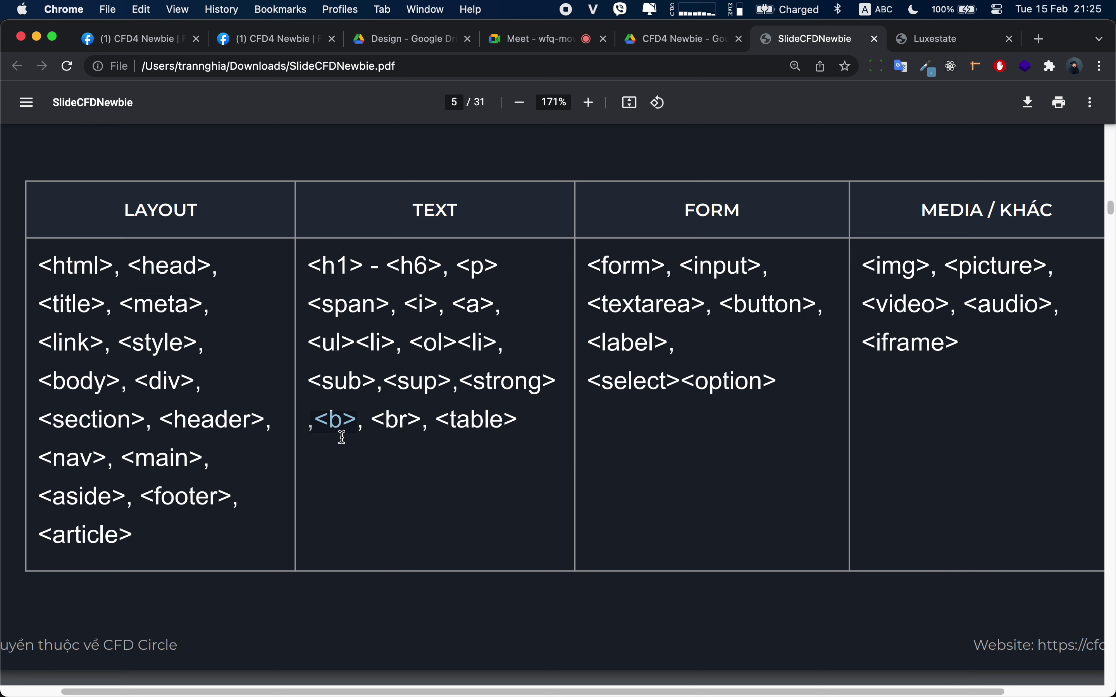
{"action": "double_click", "coordinate": [482, 392]}
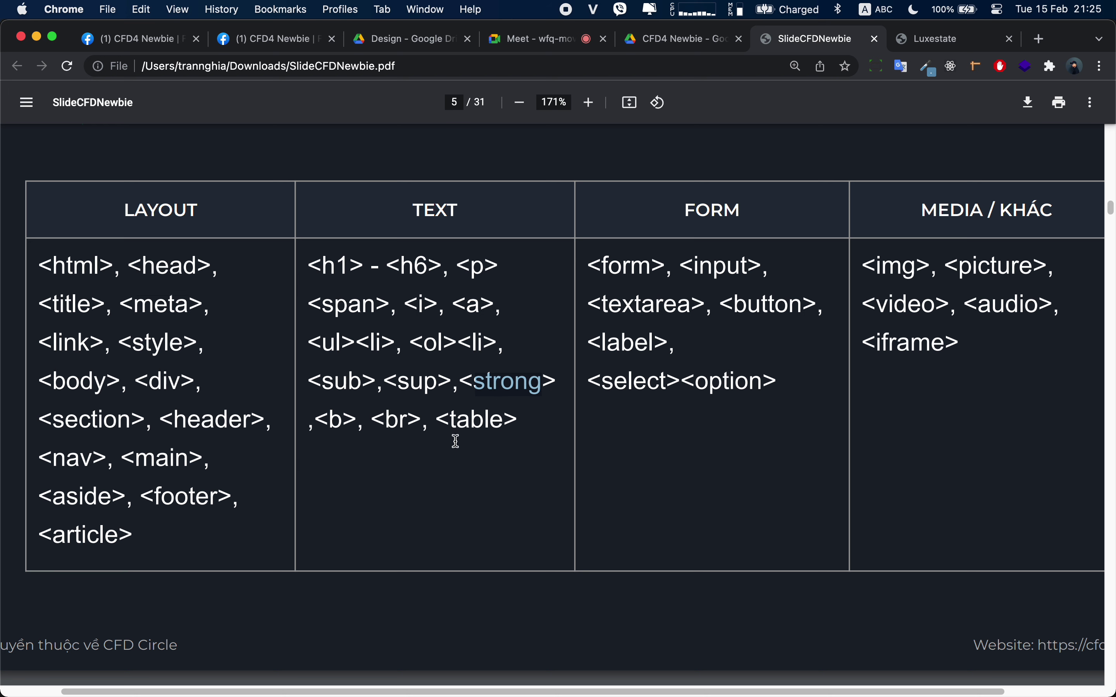
{"action": "left_click_drag", "start_coordinate": [372, 420], "coordinate": [429, 421]}
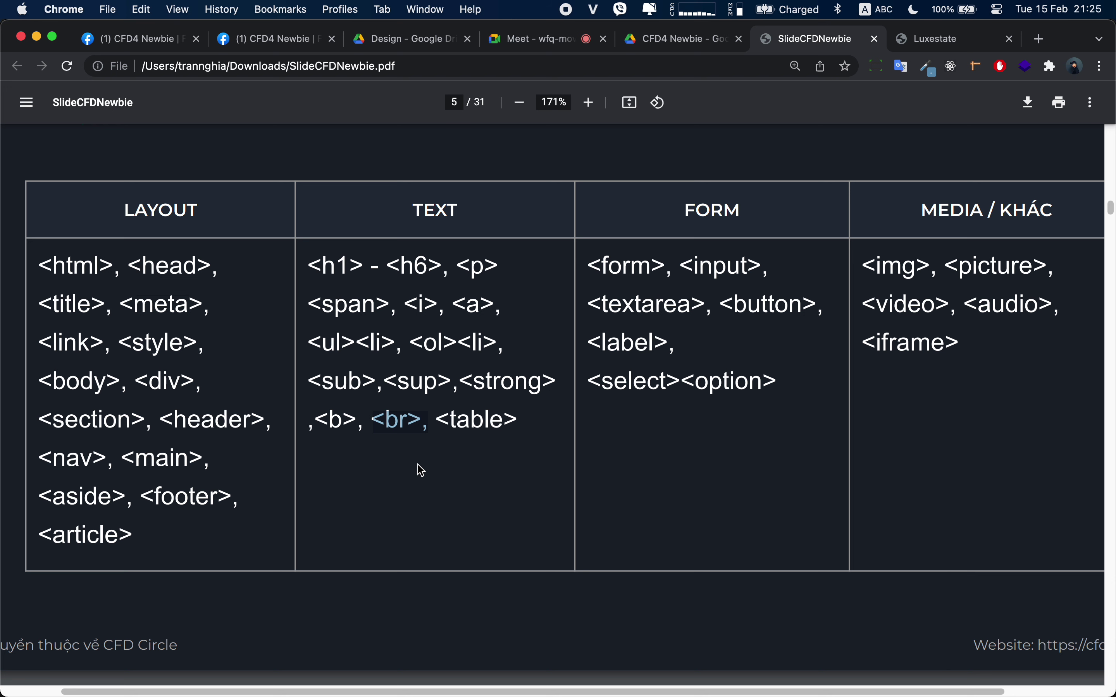
{"action": "left_click_drag", "start_coordinate": [437, 421], "coordinate": [524, 424]}
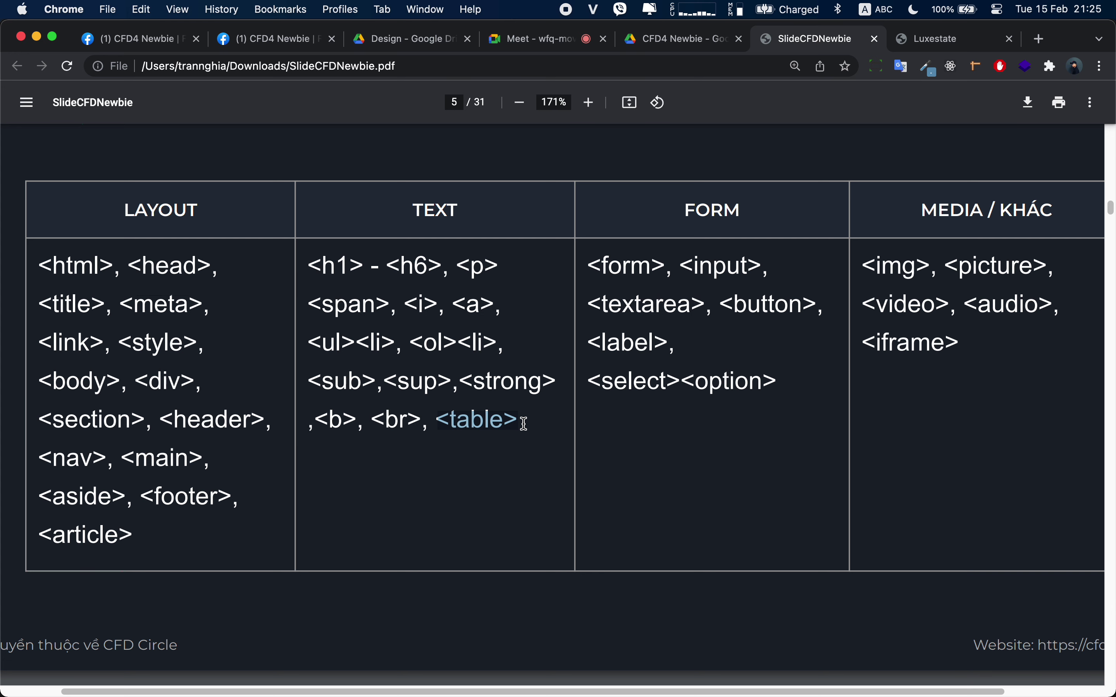
Step: Glance at the code editor, then select the word 'form' on the slide and open a new tab
{"action": "scroll", "coordinate": [525, 424], "scroll_direction": "right", "scroll_amount": 2}
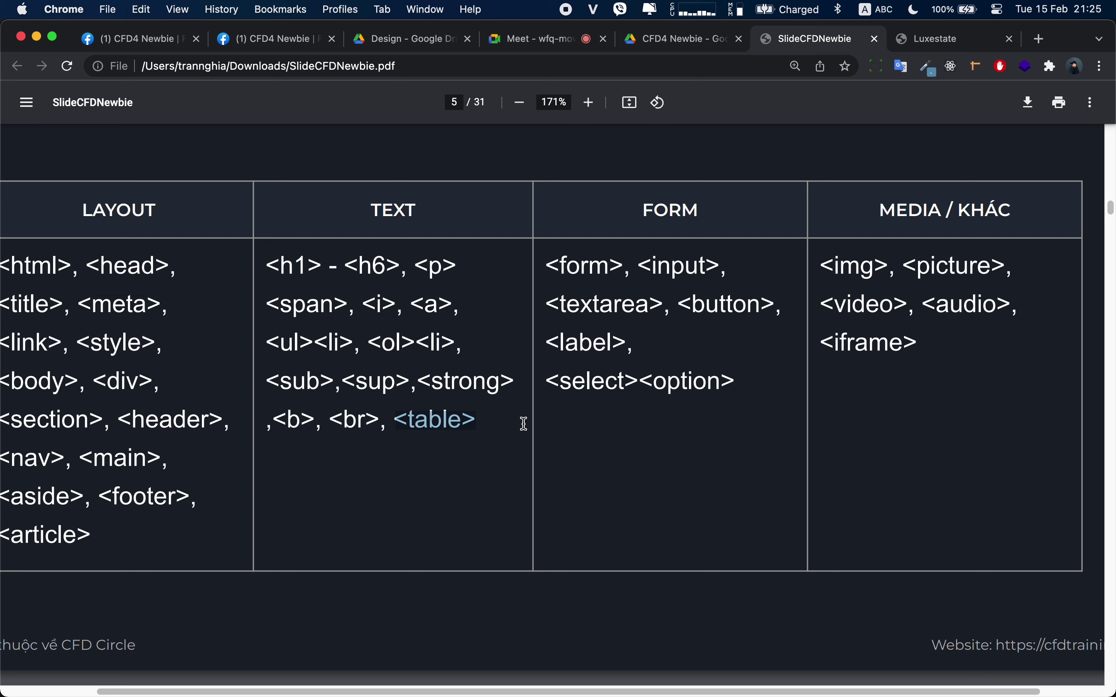
{"action": "scroll", "coordinate": [524, 423], "scroll_direction": "right", "scroll_amount": 2}
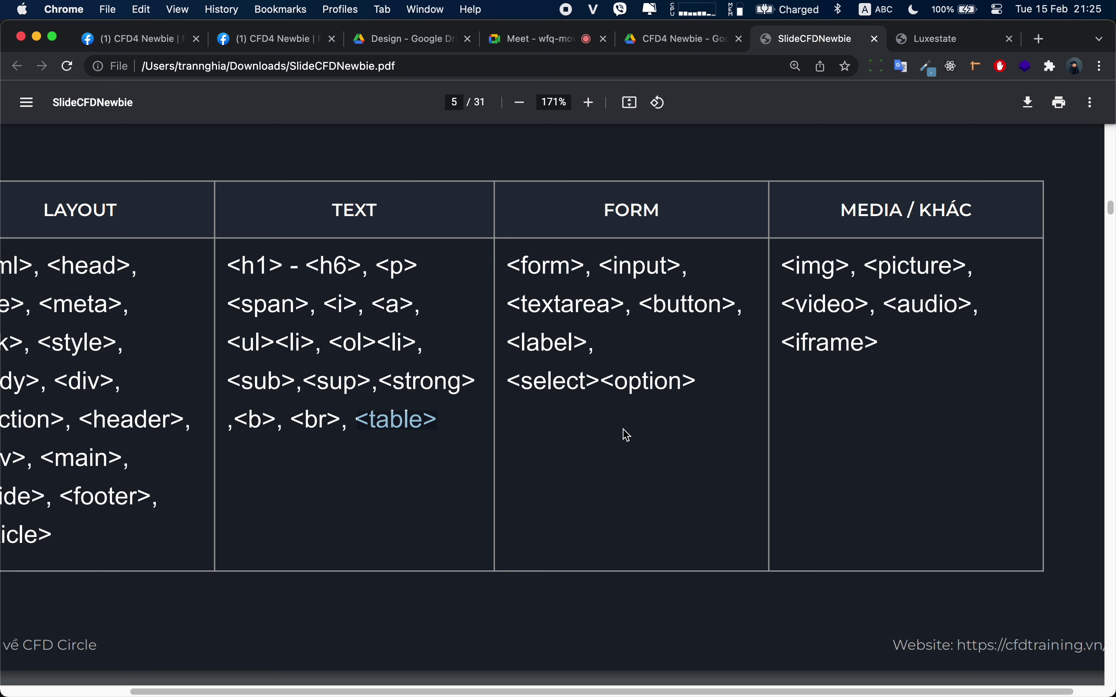
{"action": "key", "text": "super+Tab"}
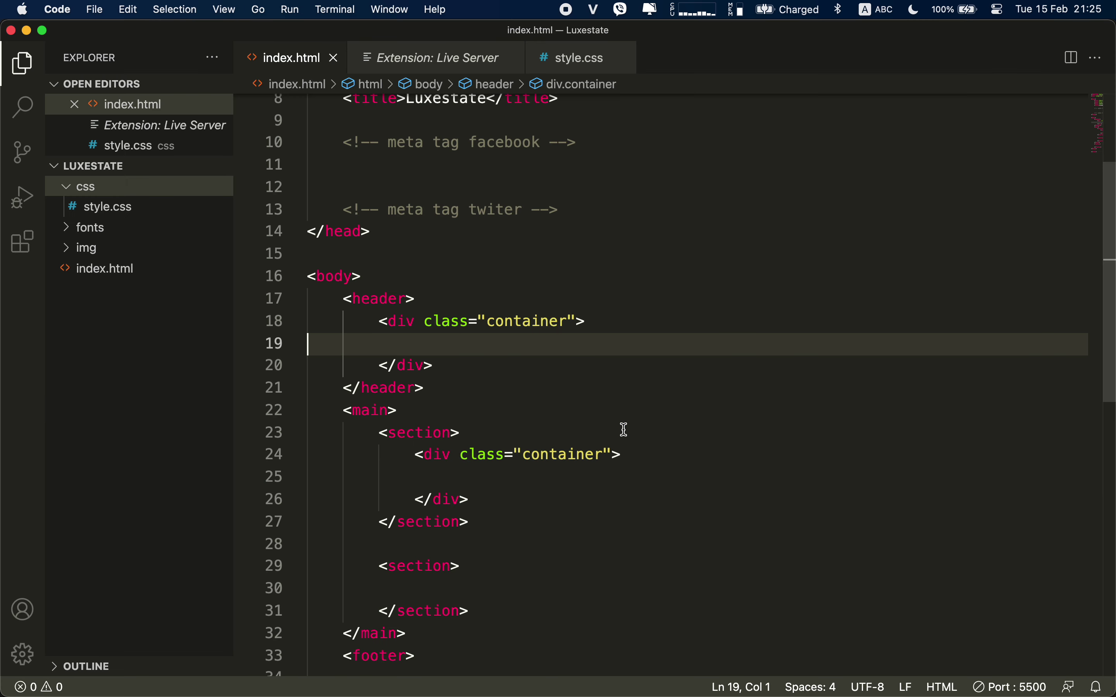
{"action": "scroll", "coordinate": [620, 428], "scroll_direction": "up", "scroll_amount": 2}
{"action": "key", "text": "super+Tab"}
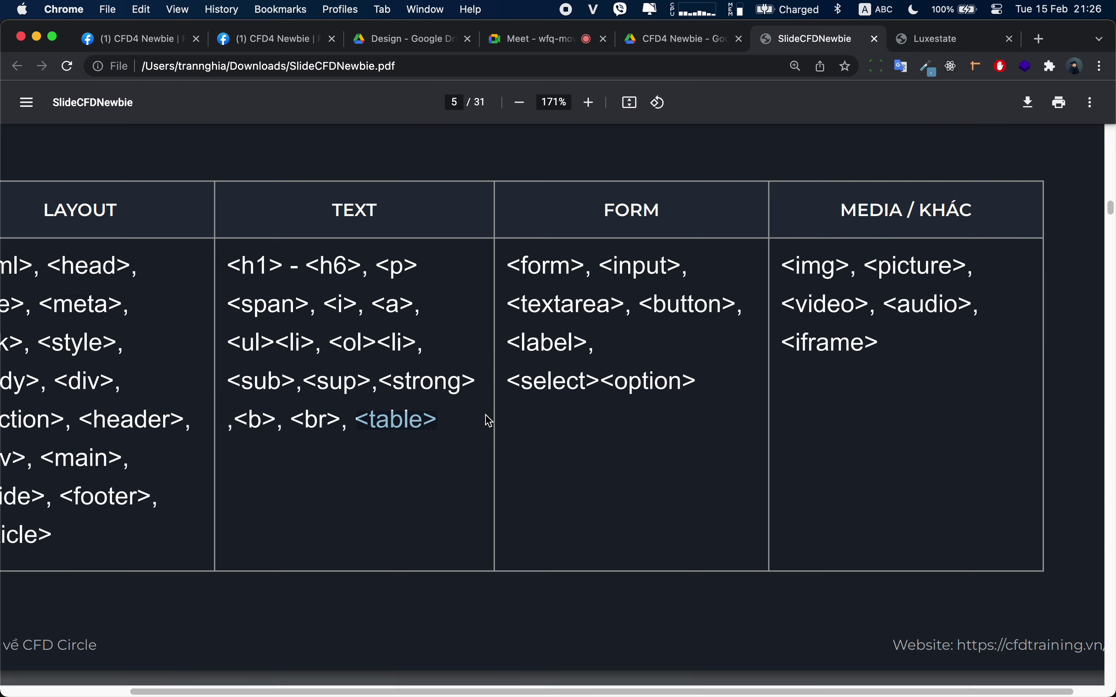
{"action": "key", "text": "super+Tab"}
{"action": "scroll", "coordinate": [621, 453], "scroll_direction": "up", "scroll_amount": 3}
{"action": "scroll", "coordinate": [621, 453], "scroll_direction": "right", "scroll_amount": 1}
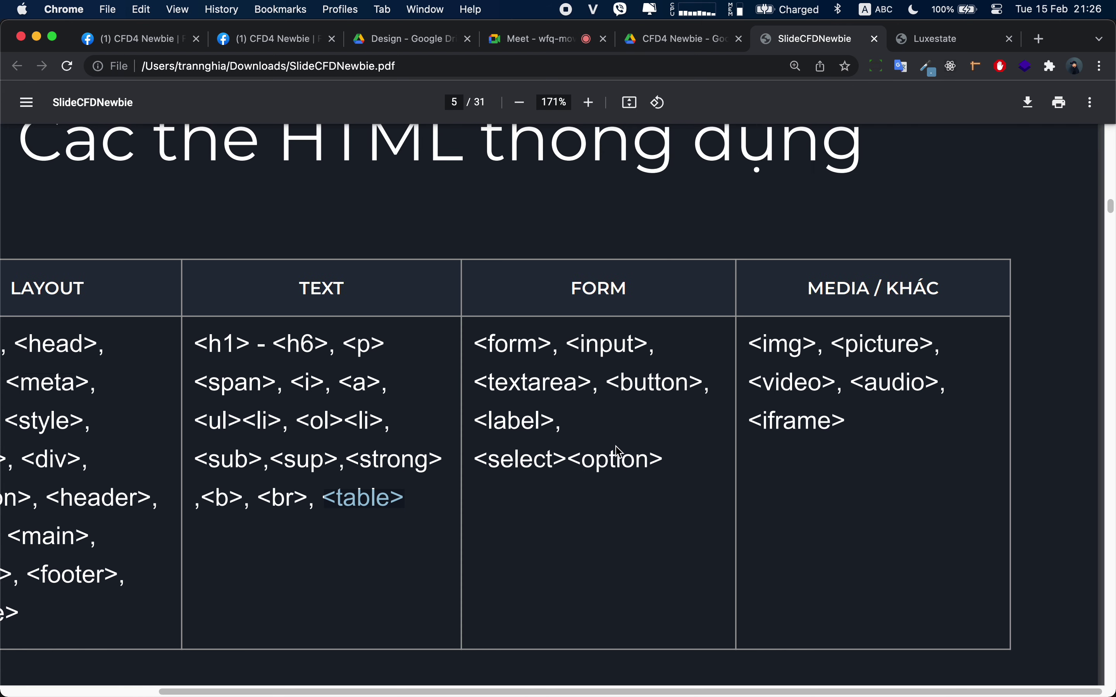
{"action": "scroll", "coordinate": [619, 452], "scroll_direction": "up", "scroll_amount": 1}
{"action": "scroll", "coordinate": [619, 453], "scroll_direction": "up", "scroll_amount": 5}
{"action": "scroll", "coordinate": [618, 450], "scroll_direction": "right", "scroll_amount": 1}
{"action": "scroll", "coordinate": [616, 447], "scroll_direction": "down", "scroll_amount": 3}
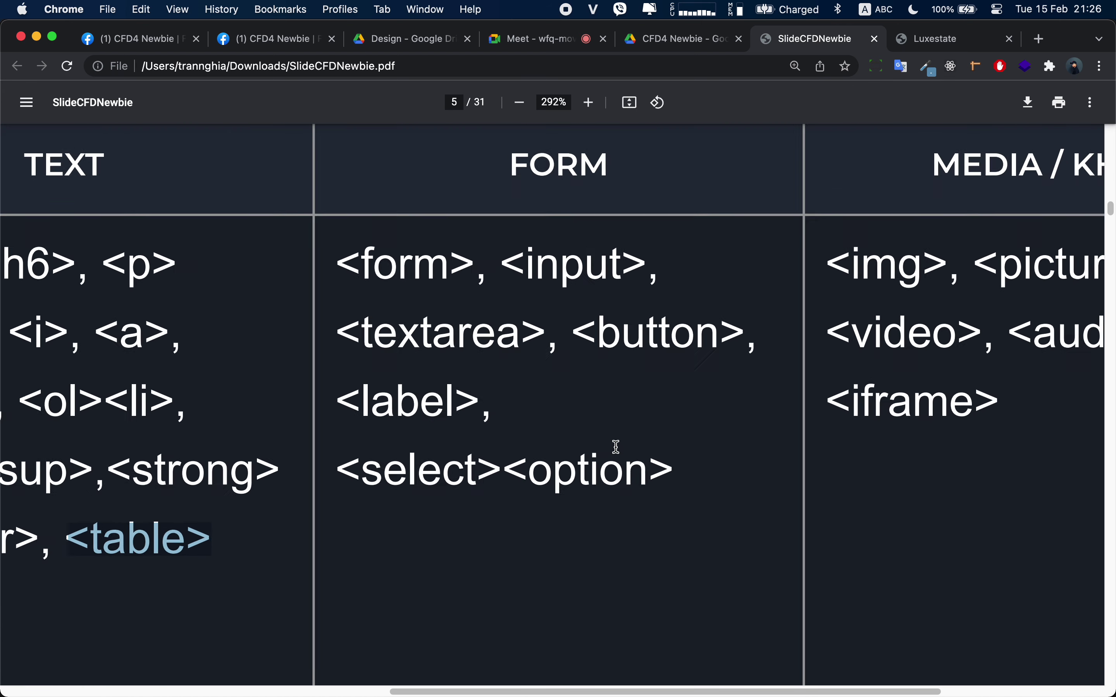
{"action": "scroll", "coordinate": [616, 446], "scroll_direction": "down", "scroll_amount": 1}
{"action": "scroll", "coordinate": [615, 446], "scroll_direction": "right", "scroll_amount": 1}
{"action": "double_click", "coordinate": [353, 298]}
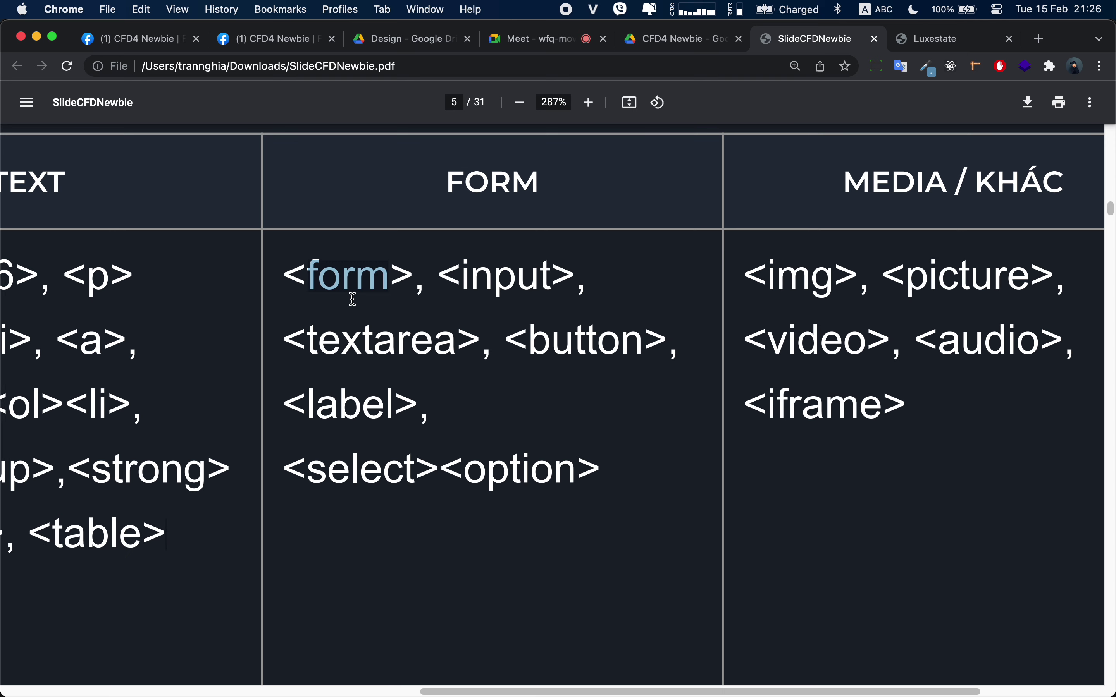
{"action": "left_click", "coordinate": [1039, 38]}
Step: Search 'form html' and open the W3Schools HTML Forms example in the Tryit editor
{"action": "type", "text": "form"}
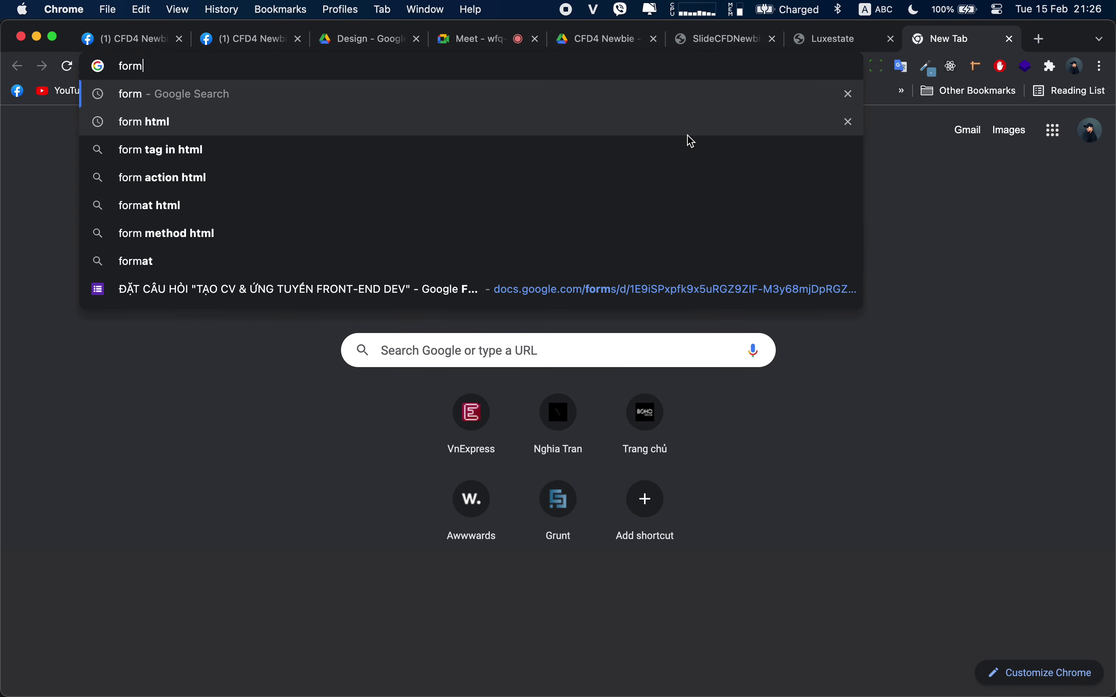
{"action": "left_click", "coordinate": [689, 134]}
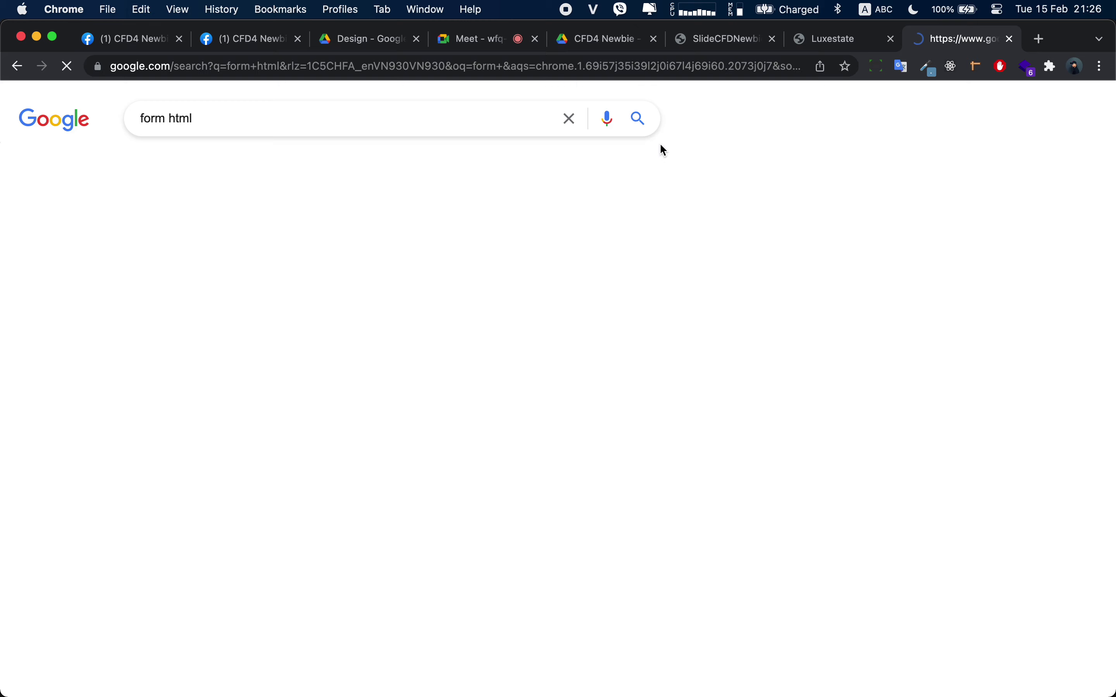
{"action": "left_click", "coordinate": [267, 259]}
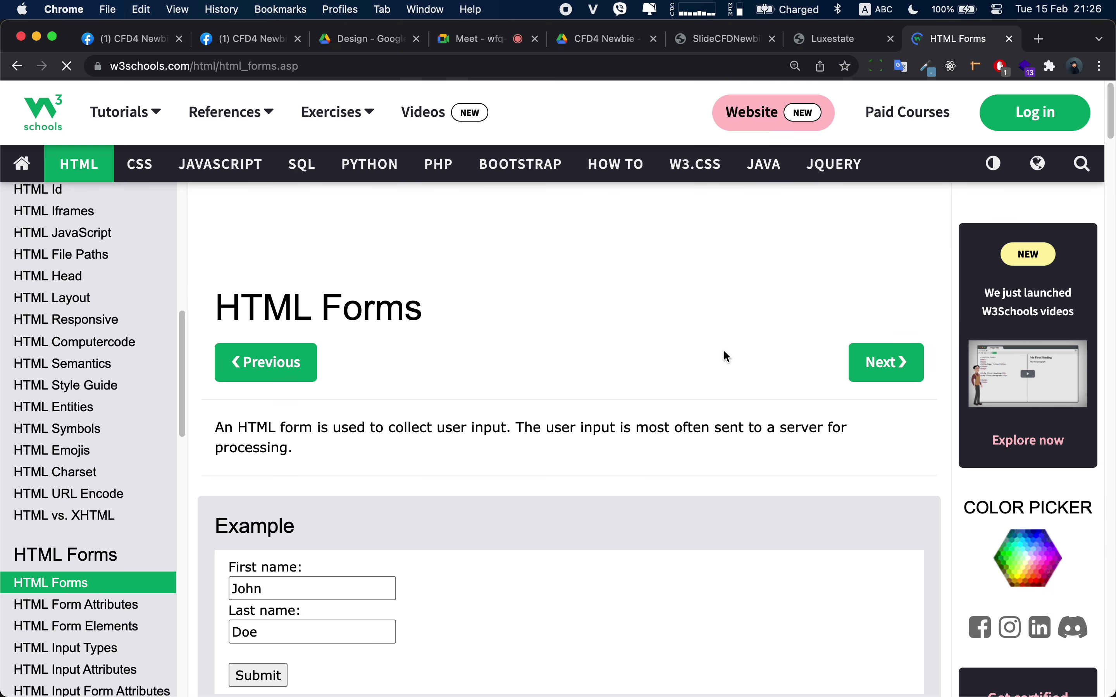
{"action": "scroll", "coordinate": [567, 386], "scroll_direction": "down", "scroll_amount": 3}
{"action": "scroll", "coordinate": [570, 387], "scroll_direction": "down", "scroll_amount": 2}
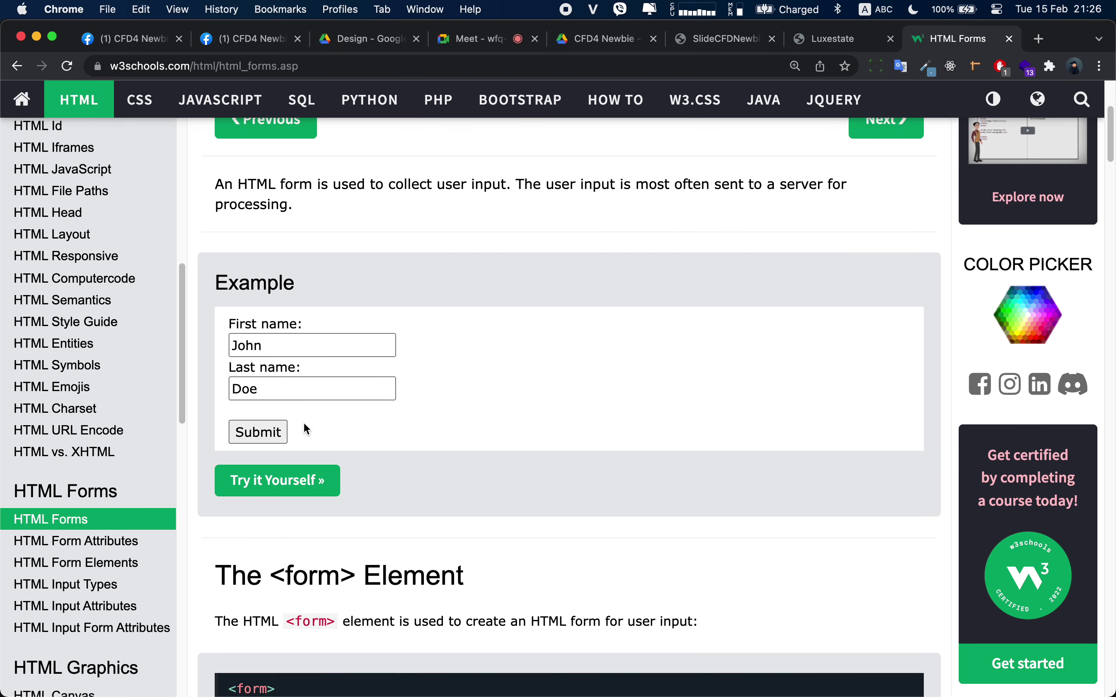
{"action": "left_click", "coordinate": [277, 480]}
Step: Highlight the First name and Last name labels in the rendered form
{"action": "scroll", "coordinate": [642, 444], "scroll_direction": "up", "scroll_amount": 5}
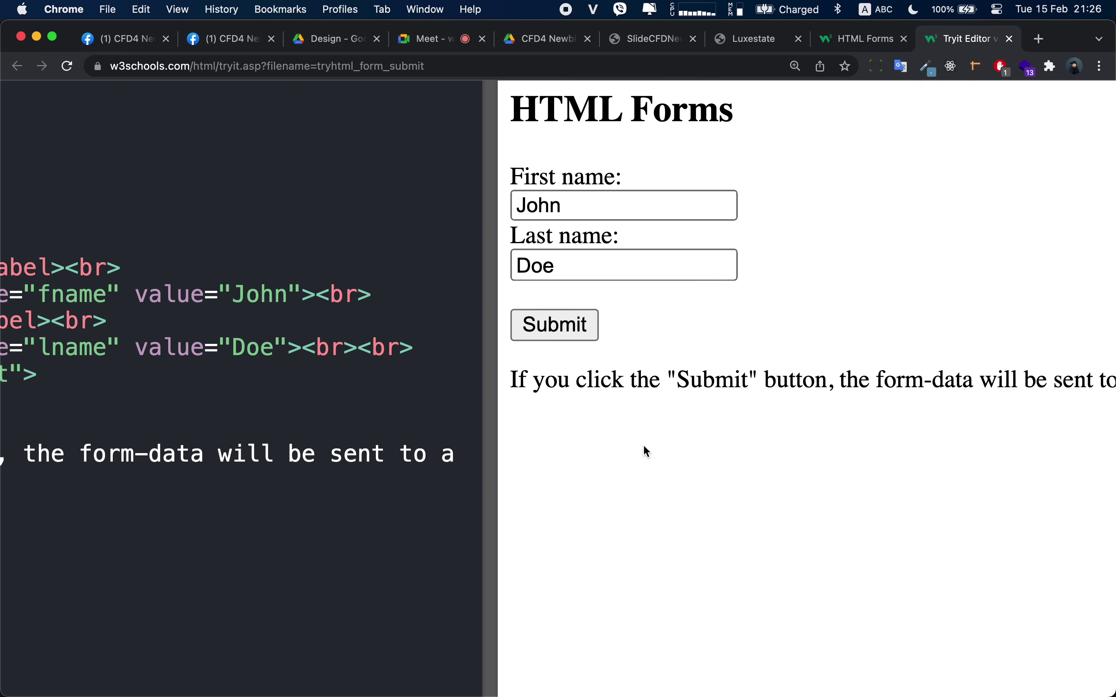
{"action": "scroll", "coordinate": [642, 444], "scroll_direction": "down", "scroll_amount": 5}
{"action": "scroll", "coordinate": [576, 174], "scroll_direction": "up", "scroll_amount": 5}
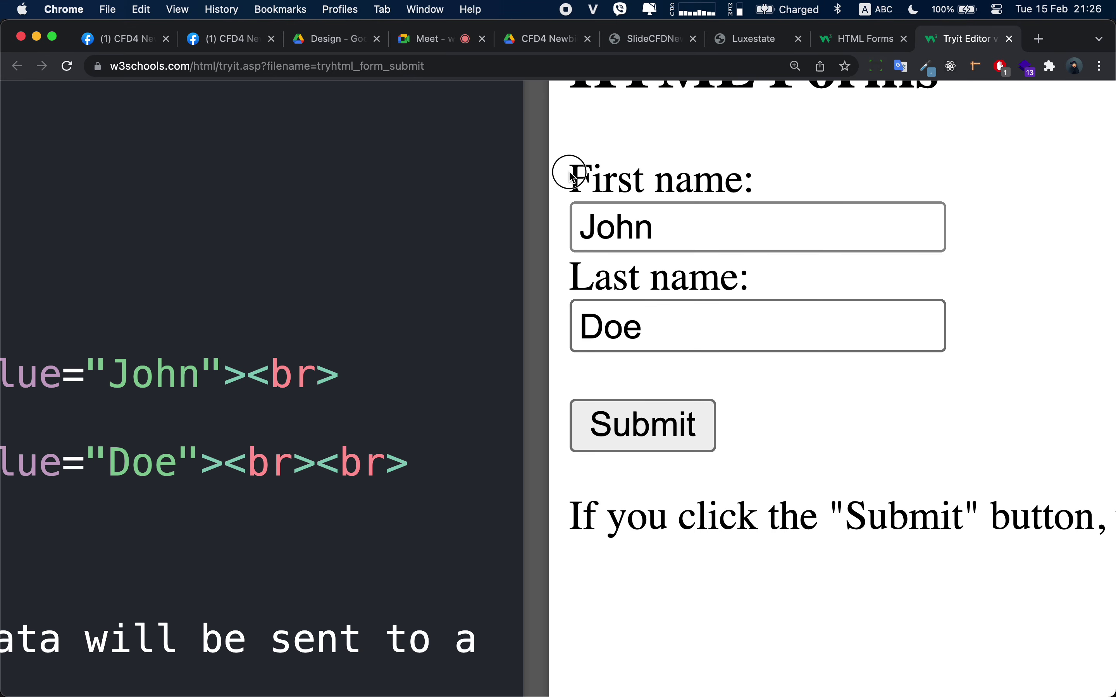
{"action": "left_click_drag", "start_coordinate": [572, 177], "coordinate": [750, 178]}
{"action": "left_click_drag", "start_coordinate": [561, 277], "coordinate": [786, 287]}
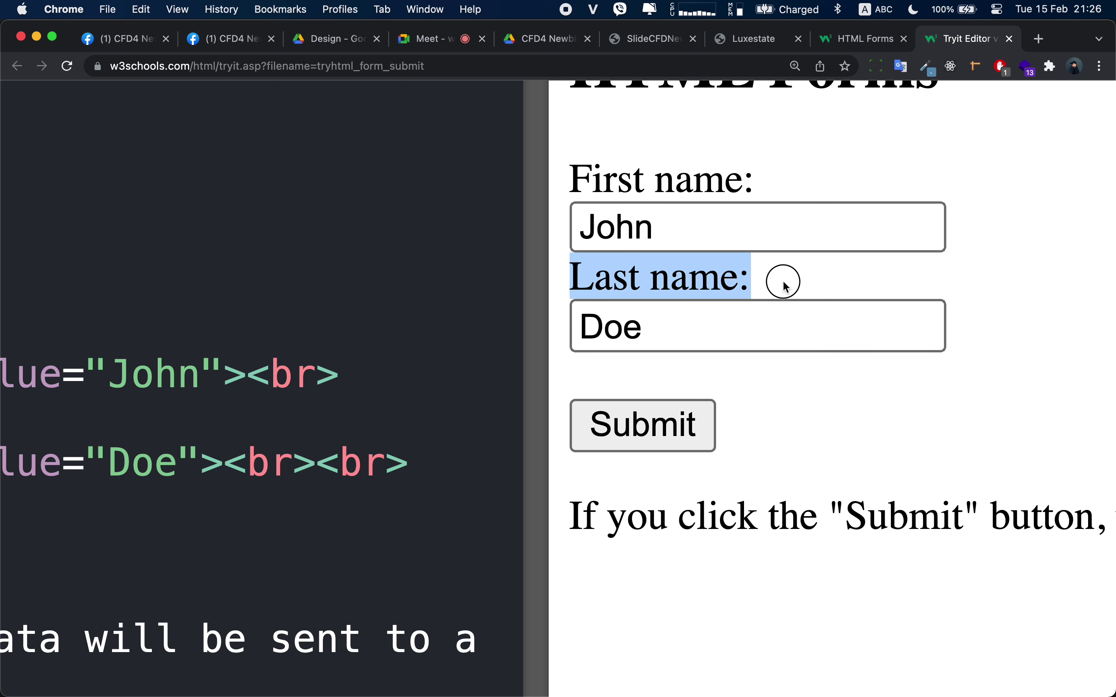
Step: Type test text into the First and Last name fields, then clear both
{"action": "left_click", "coordinate": [727, 232]}
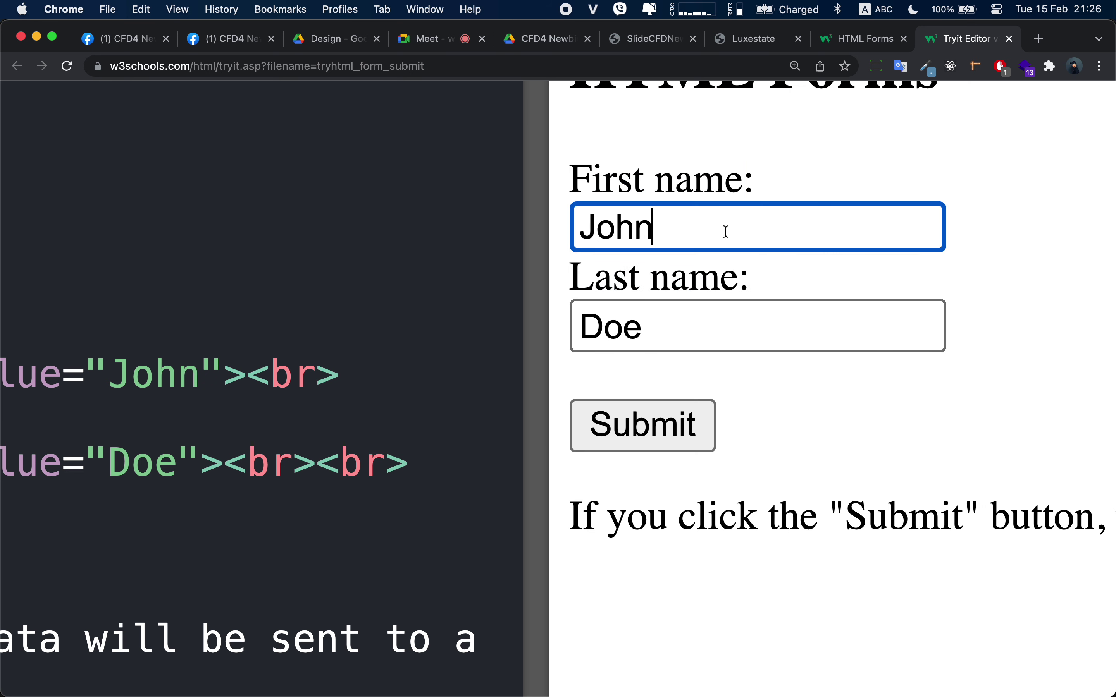
{"action": "key", "text": "BackSpace"}
{"action": "key", "text": "BackSpace"}
{"action": "key", "text": "BackSpace"}
{"action": "key", "text": "BackSpace"}
{"action": "type", "text": "text.sdmasjdk"}
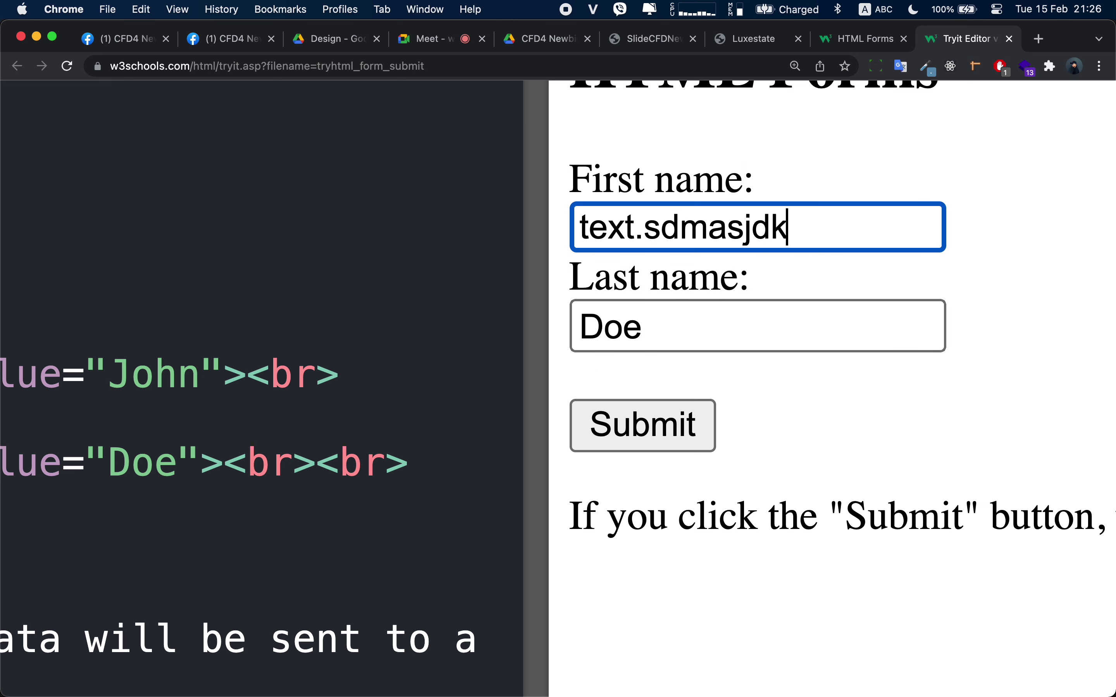
{"action": "type", "text": "asjd"}
{"action": "key", "text": "super+a"}
{"action": "key", "text": "BackSpace"}
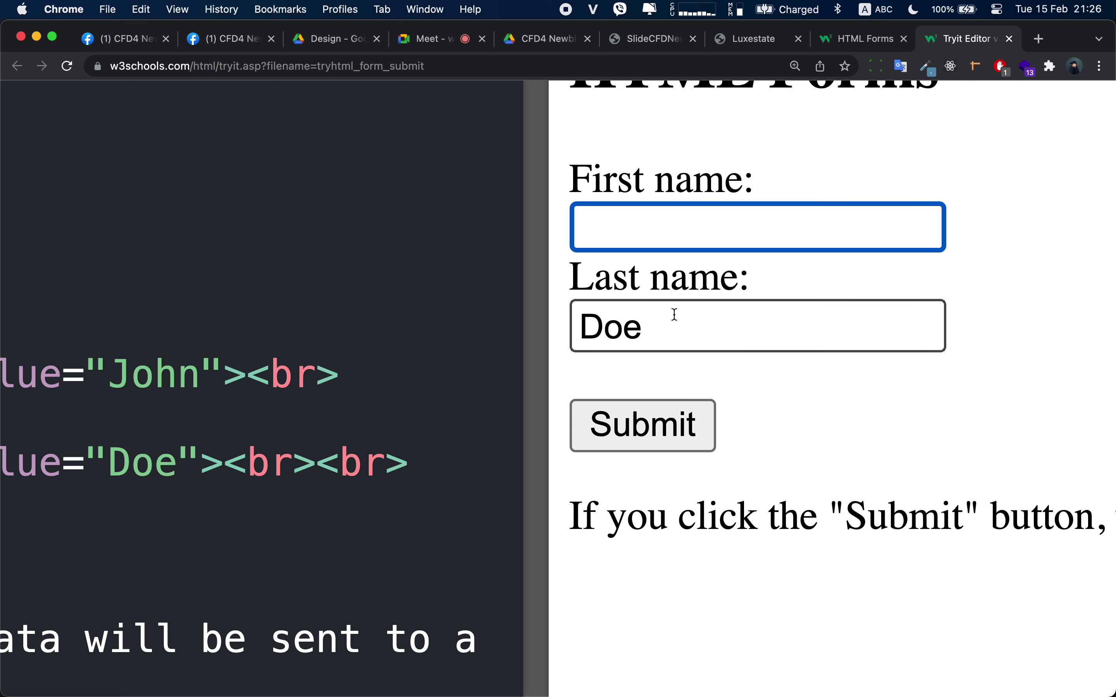
{"action": "left_click", "coordinate": [675, 315]}
{"action": "type", "text": "tedashdkjsahdet"}
{"action": "key", "text": "super+a"}
{"action": "key", "text": "BackSpace"}
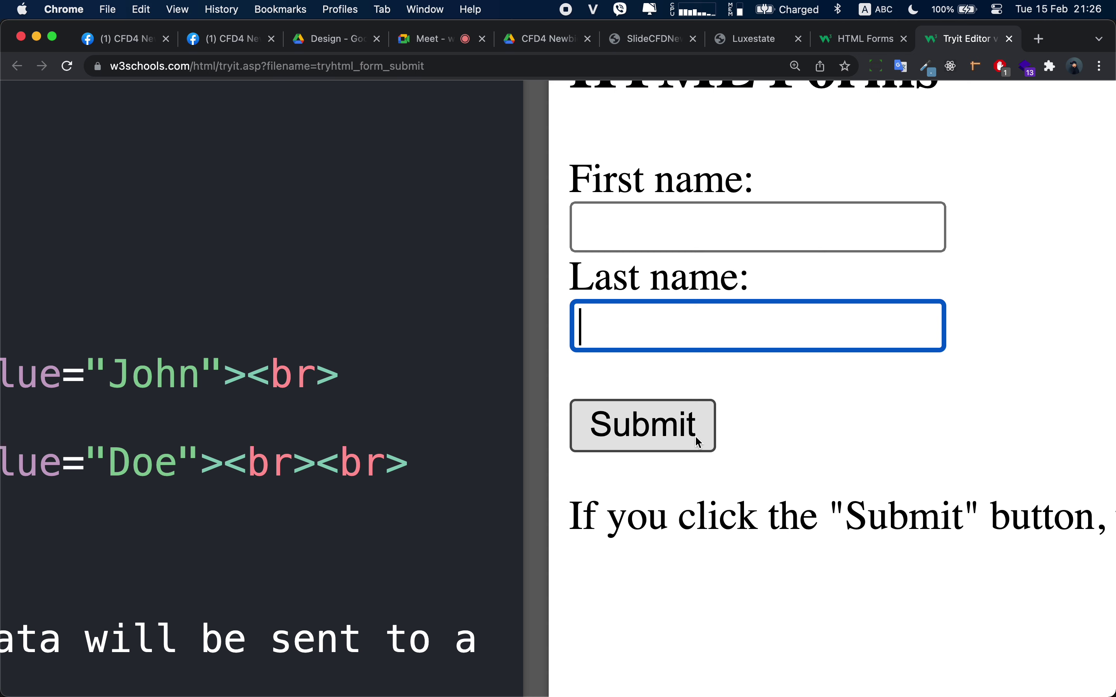
{"action": "scroll", "coordinate": [699, 443], "scroll_direction": "down", "scroll_amount": 3}
{"action": "scroll", "coordinate": [696, 436], "scroll_direction": "down", "scroll_amount": 2}
{"action": "scroll", "coordinate": [696, 435], "scroll_direction": "down", "scroll_amount": 2}
{"action": "scroll", "coordinate": [696, 436], "scroll_direction": "down", "scroll_amount": 2}
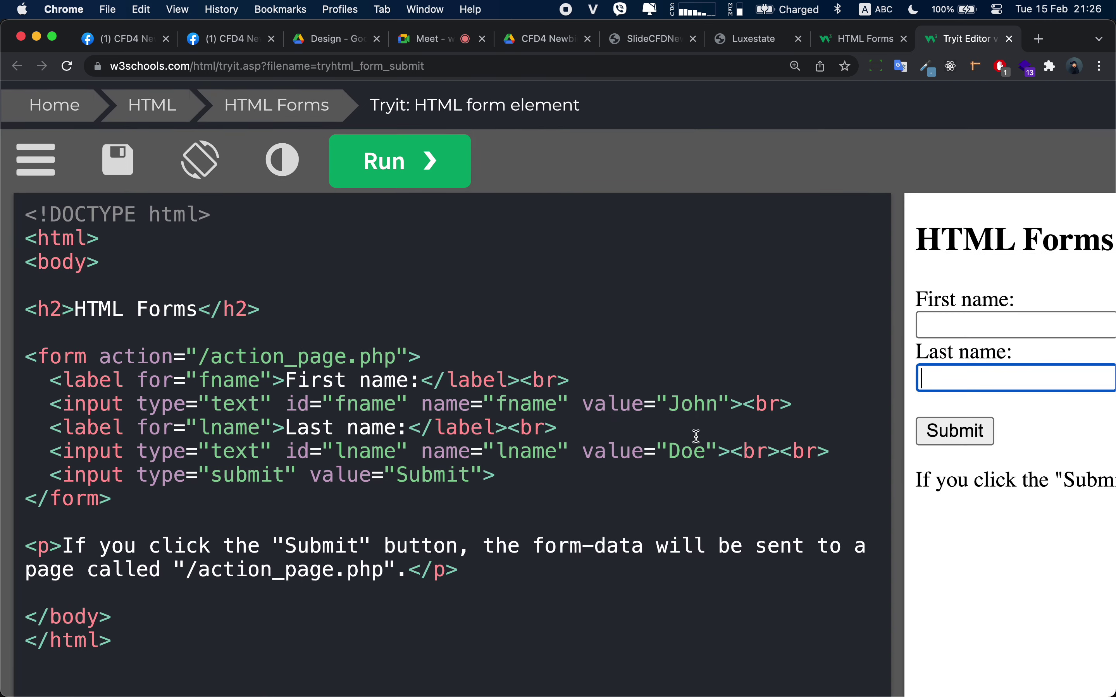
{"action": "left_click_drag", "start_coordinate": [25, 356], "coordinate": [169, 513]}
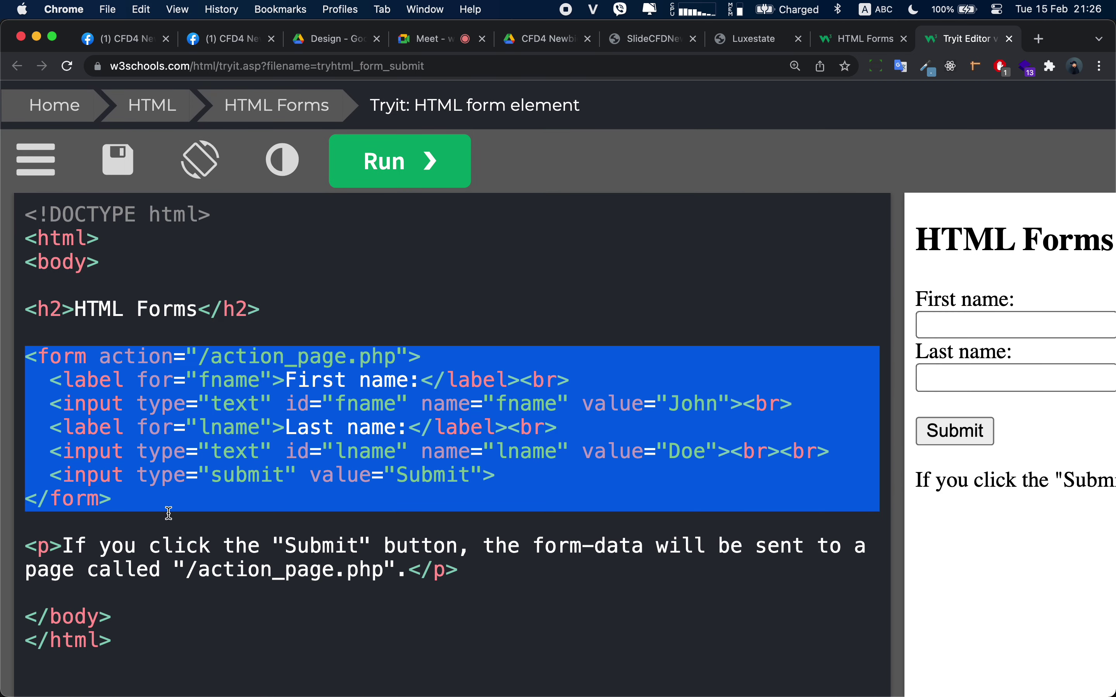
{"action": "left_click", "coordinate": [150, 506]}
{"action": "double_click", "coordinate": [67, 358]}
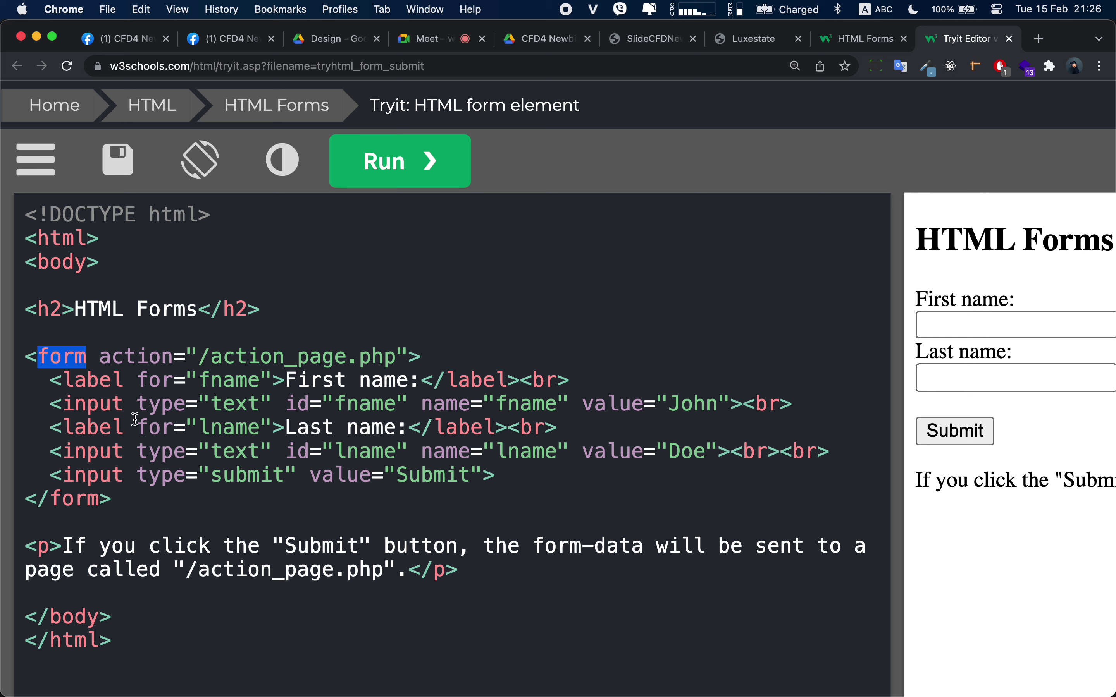
{"action": "left_click", "coordinate": [99, 404]}
{"action": "scroll", "coordinate": [990, 359], "scroll_direction": "right", "scroll_amount": 2}
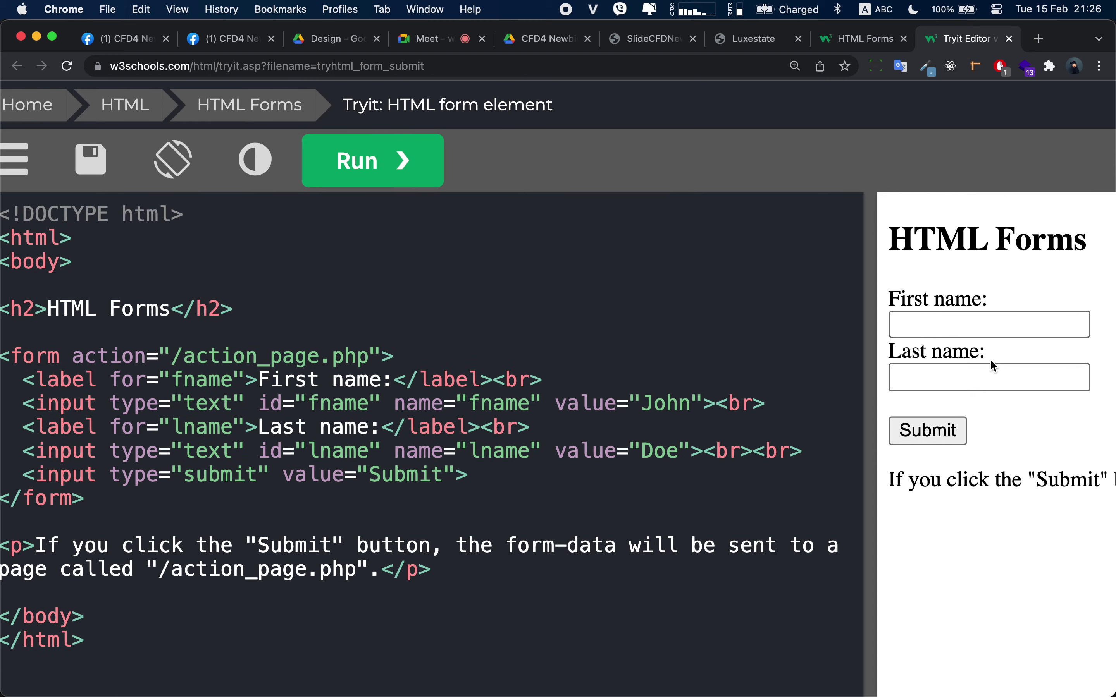
{"action": "scroll", "coordinate": [991, 360], "scroll_direction": "down", "scroll_amount": 2}
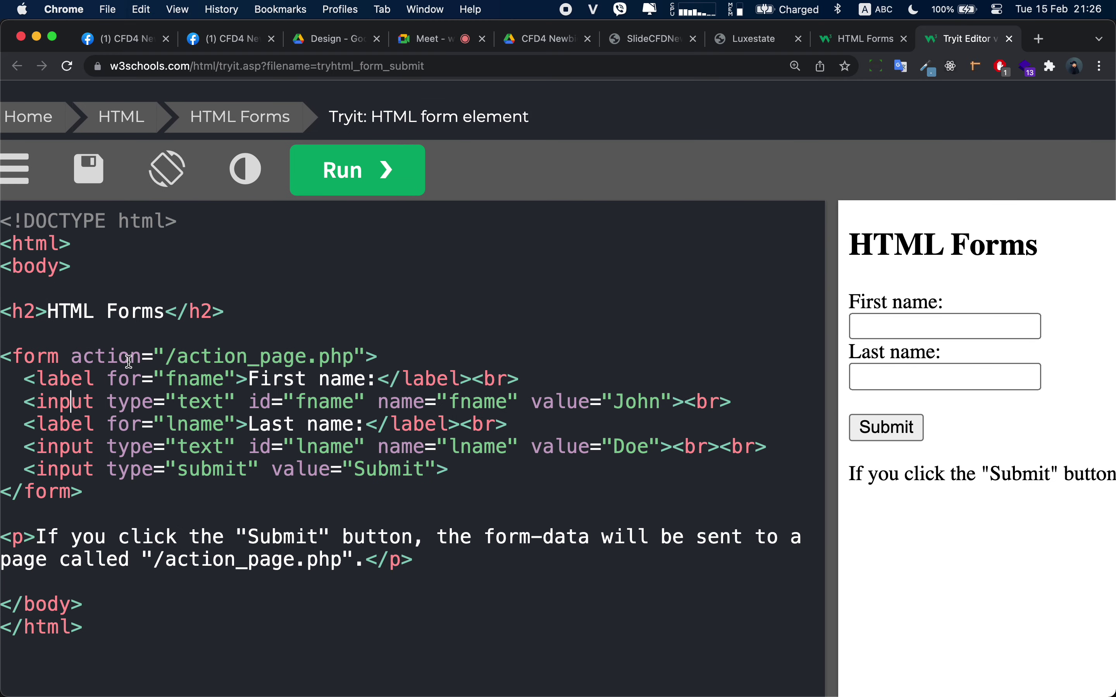
{"action": "left_click_drag", "start_coordinate": [23, 379], "coordinate": [530, 378]}
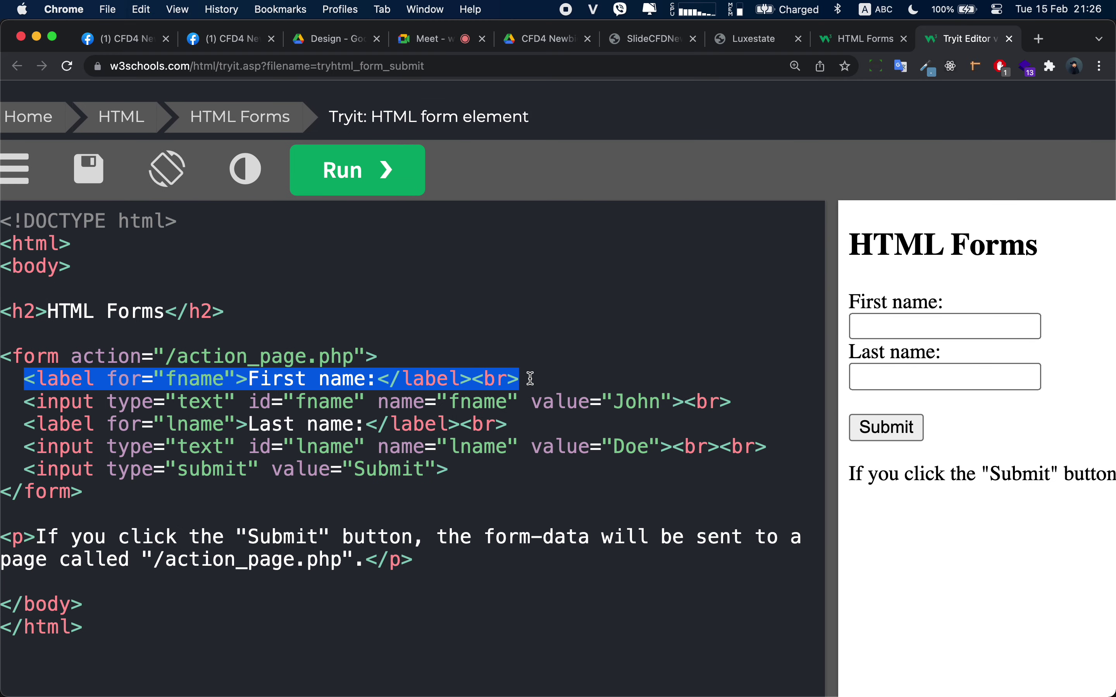
{"action": "left_click_drag", "start_coordinate": [849, 299], "coordinate": [928, 305]}
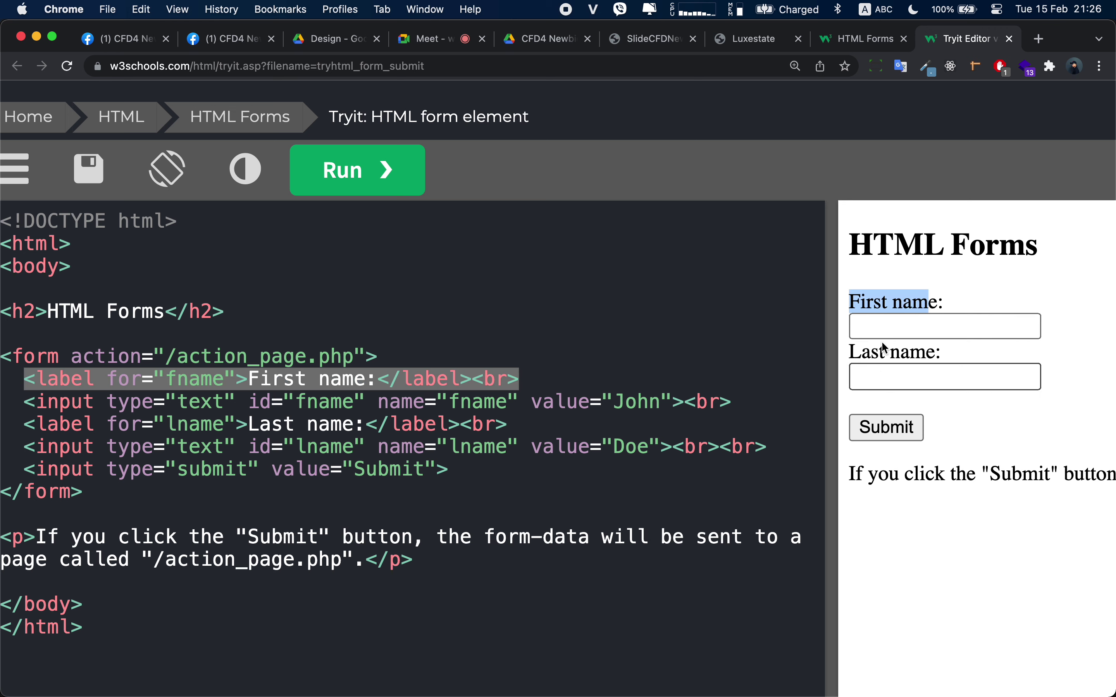
{"action": "left_click", "coordinate": [70, 400]}
{"action": "left_click_drag", "start_coordinate": [24, 402], "coordinate": [750, 401]}
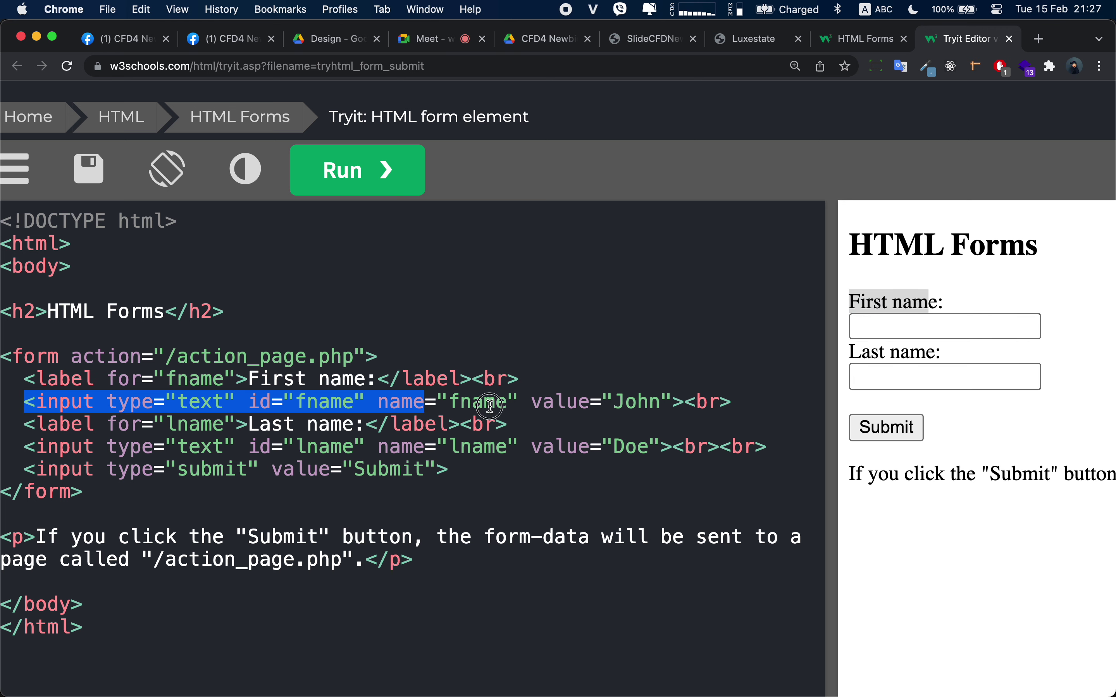
{"action": "left_click", "coordinate": [885, 332]}
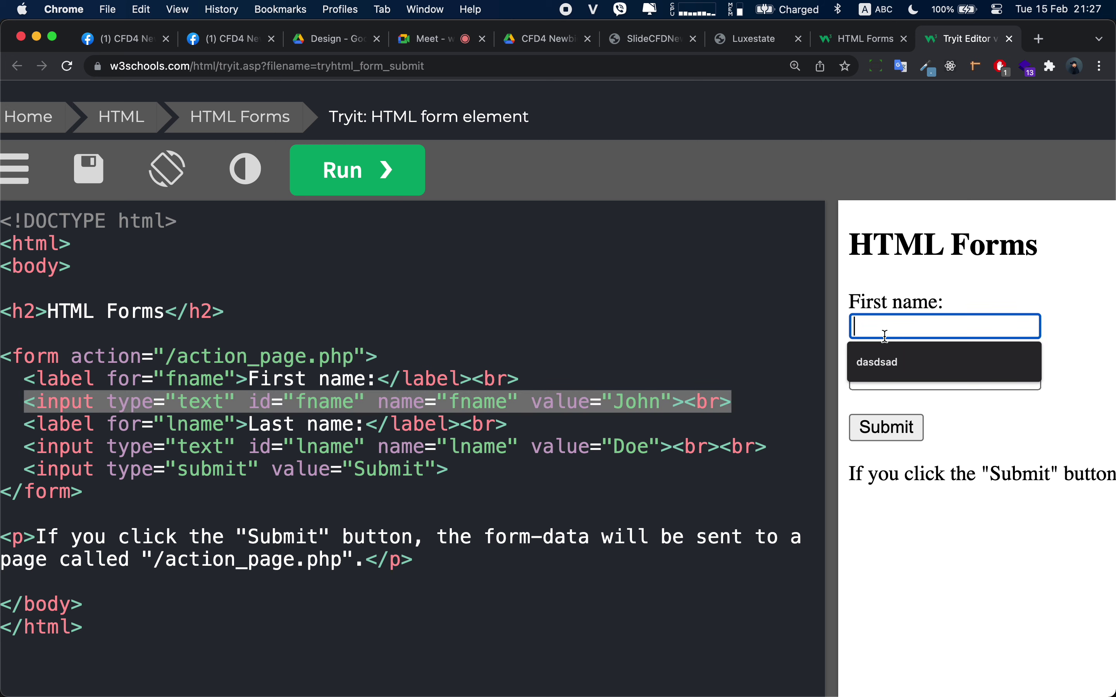
{"action": "left_click", "coordinate": [154, 429]}
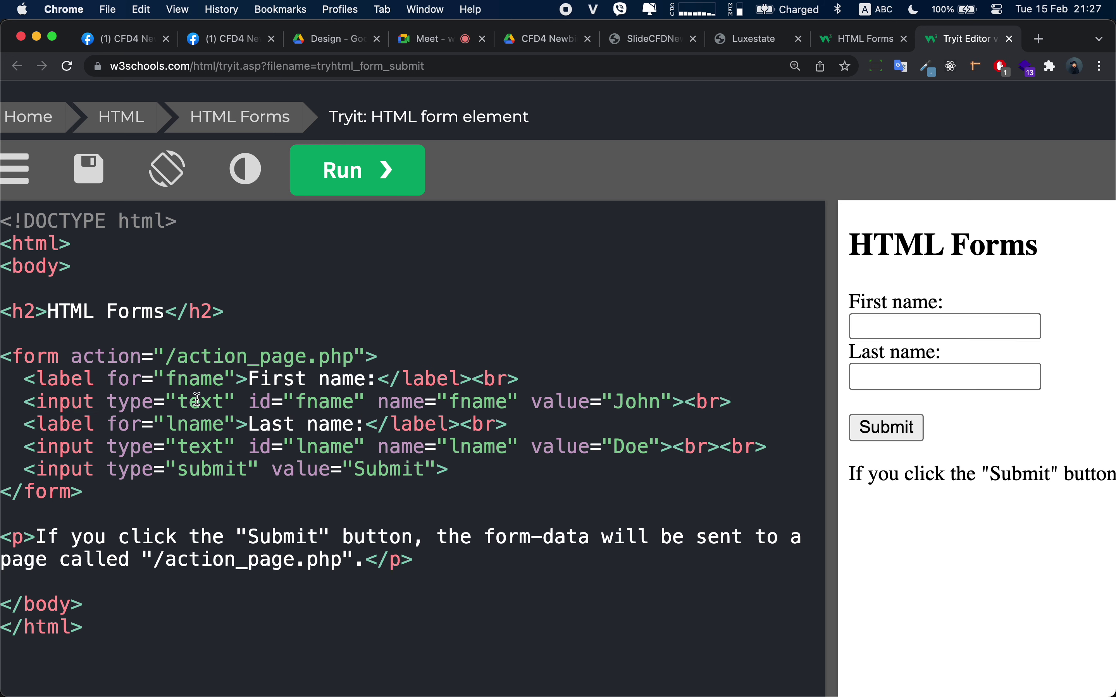
Step: Change the fname input's type to number, rerun, and test then clear digits in the field
{"action": "double_click", "coordinate": [202, 402]}
{"action": "type", "text": "numbew"}
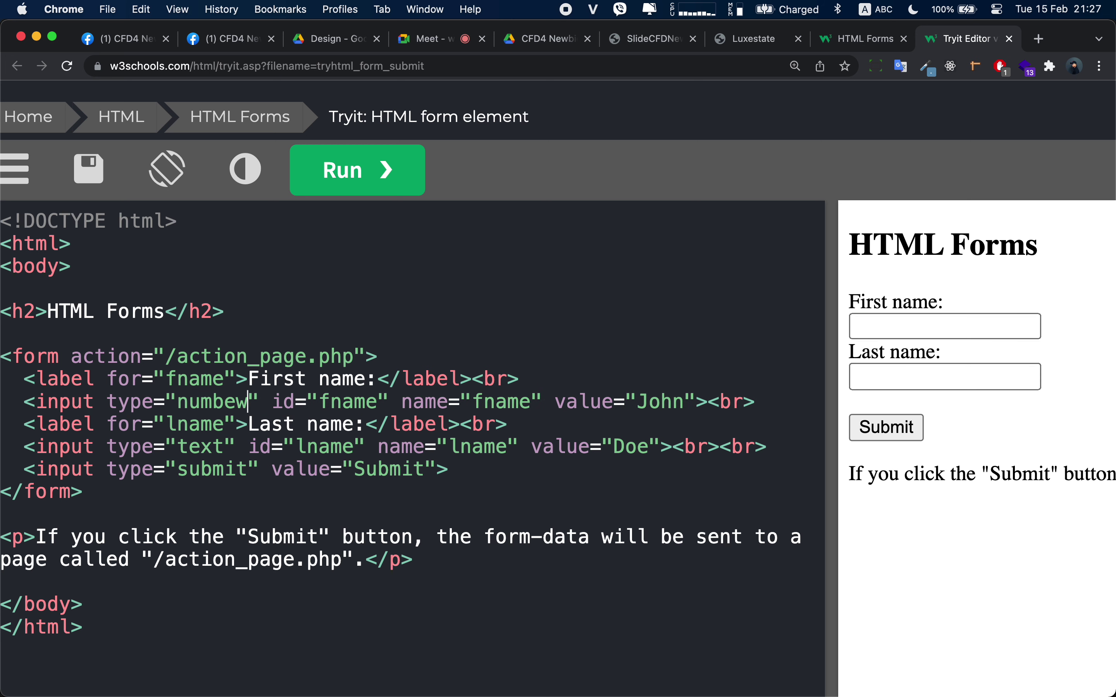
{"action": "key", "text": "BackSpace"}
{"action": "type", "text": "r"}
{"action": "left_click", "coordinate": [364, 184]}
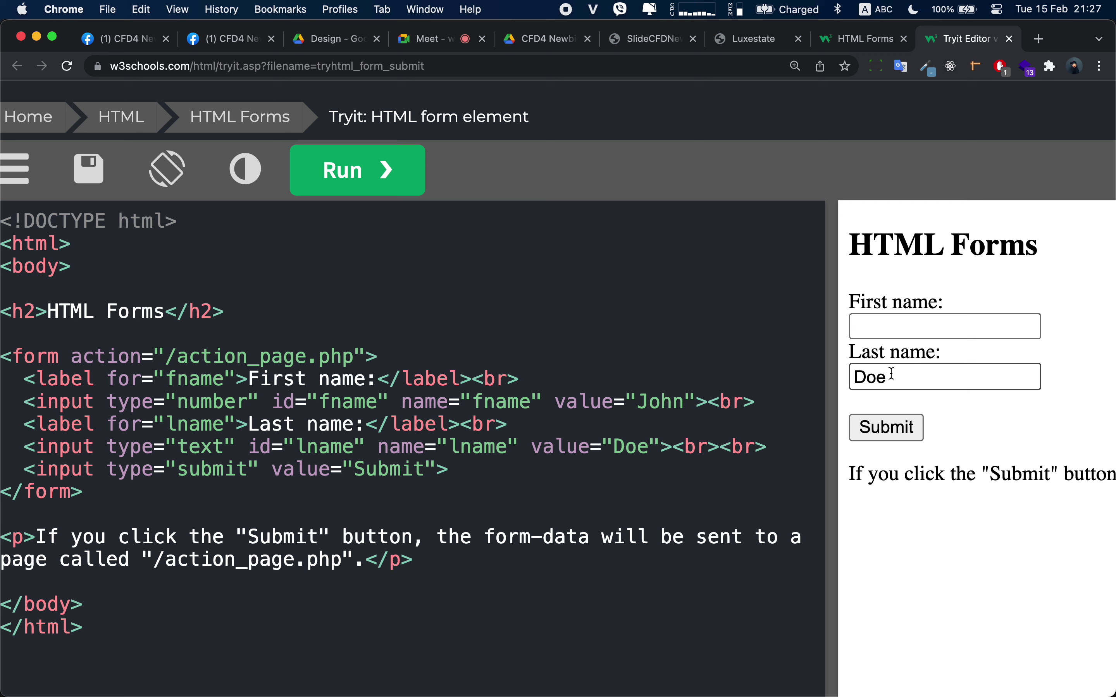
{"action": "left_click", "coordinate": [893, 328]}
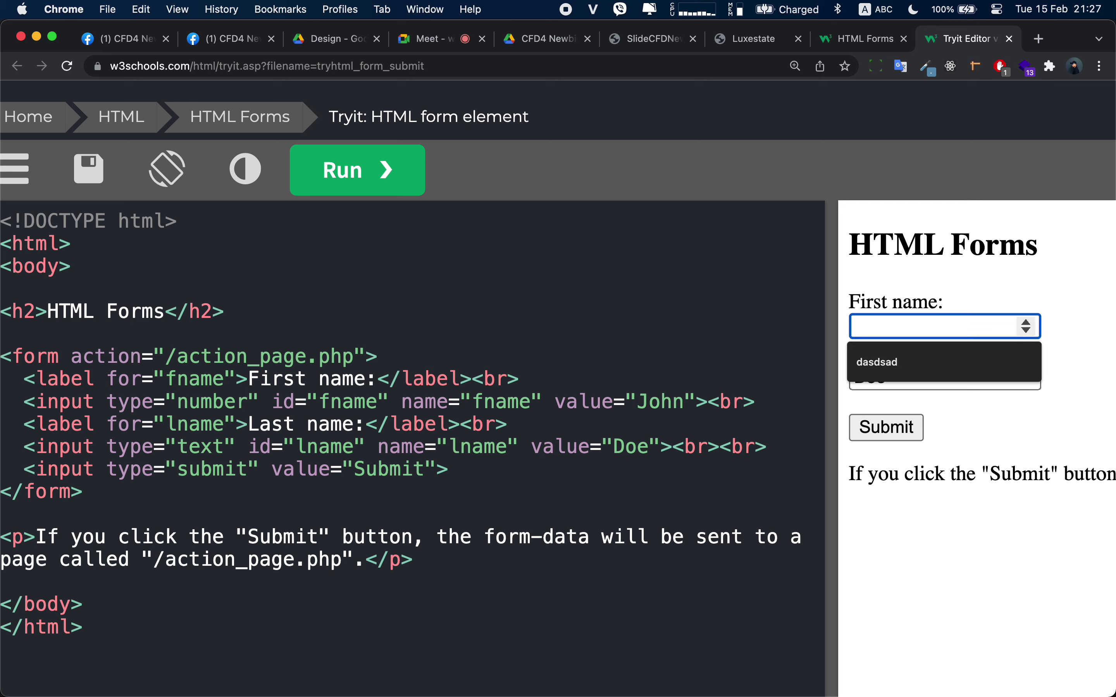
{"action": "type", "text": "71371982731299"}
{"action": "key", "text": "super+a"}
{"action": "key", "text": "BackSpace"}
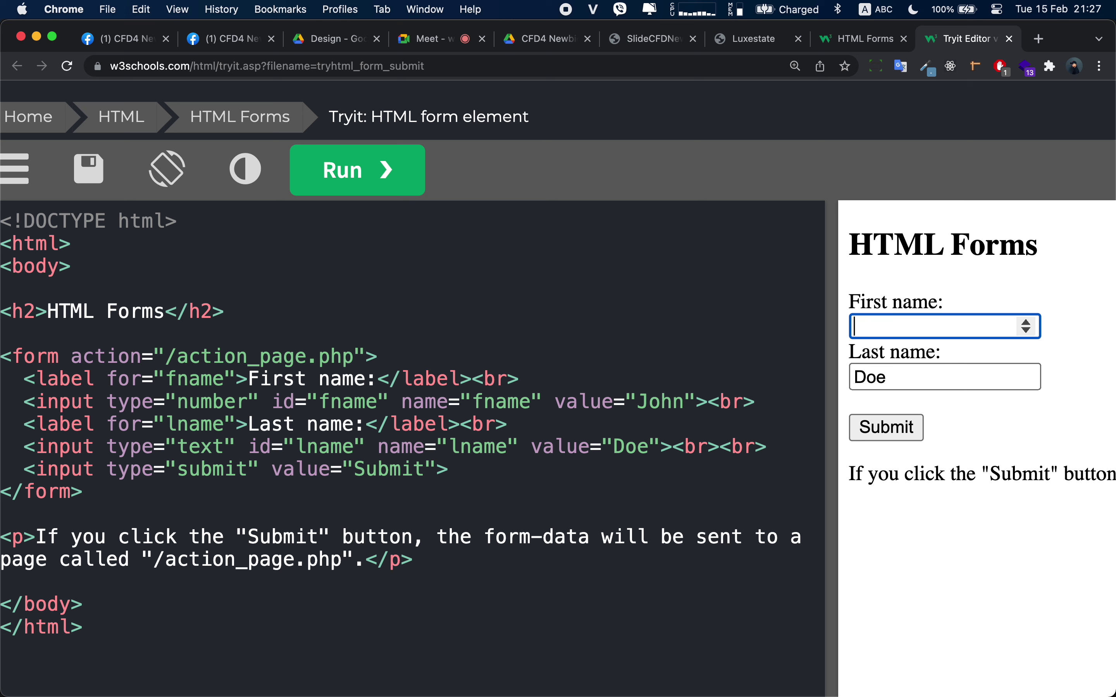
Step: Change the fname type to file, rerun, and open then close the file picker
{"action": "double_click", "coordinate": [217, 402]}
{"action": "type", "text": "ty"}
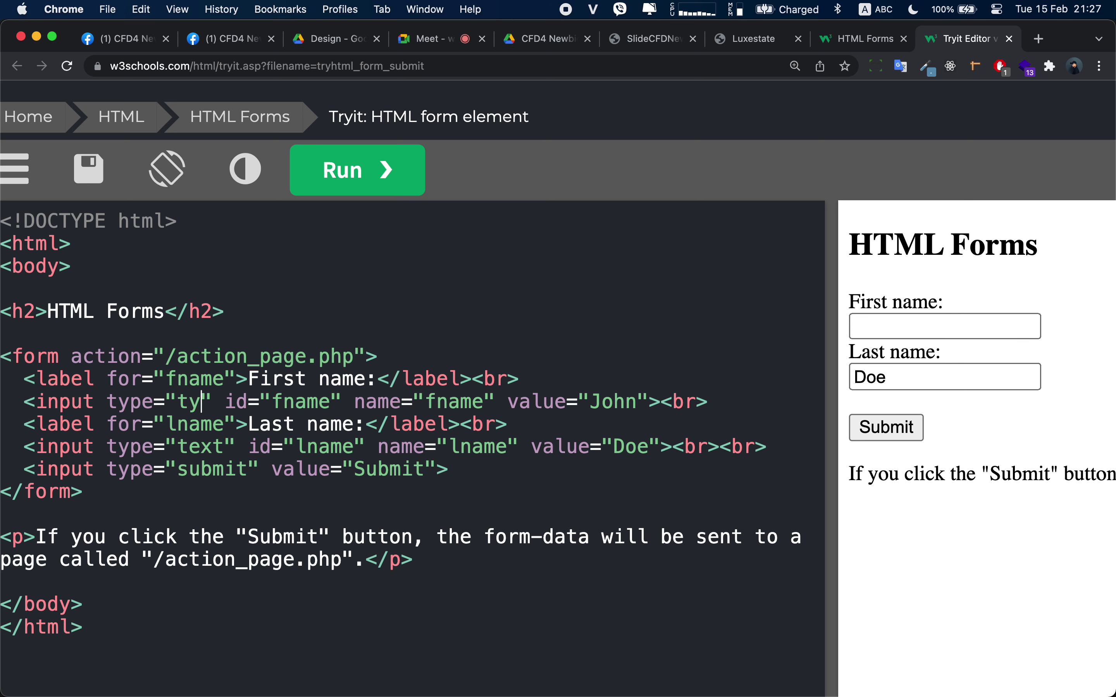
{"action": "key", "text": "BackSpace"}
{"action": "key", "text": "BackSpace"}
{"action": "type", "text": "file"}
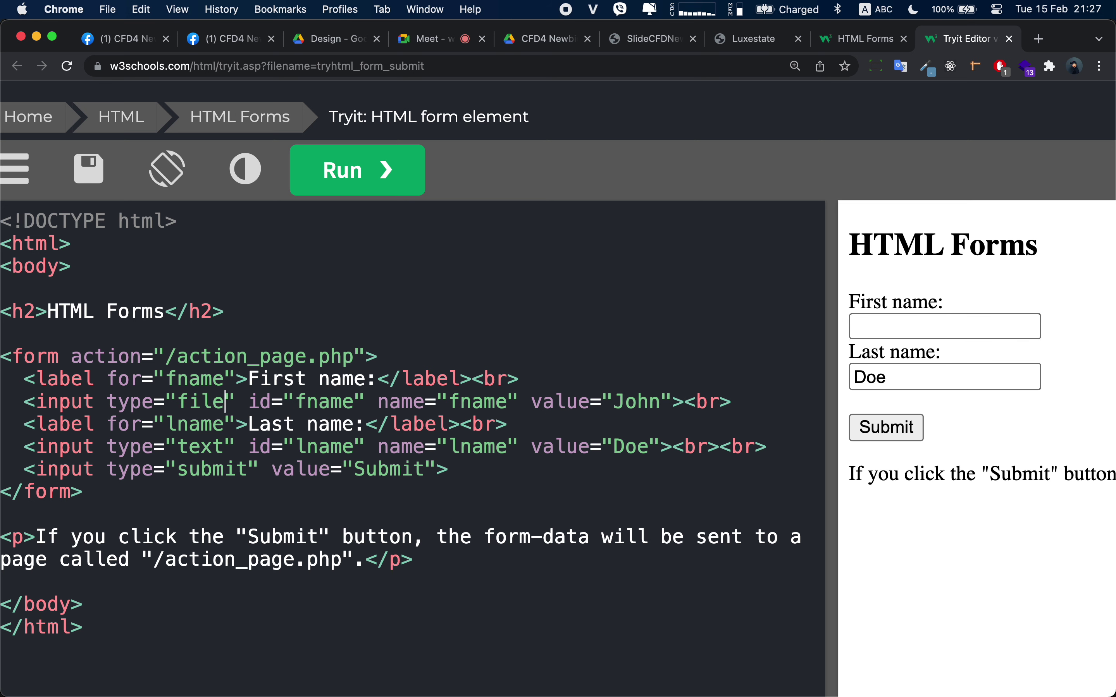
{"action": "left_click", "coordinate": [388, 171]}
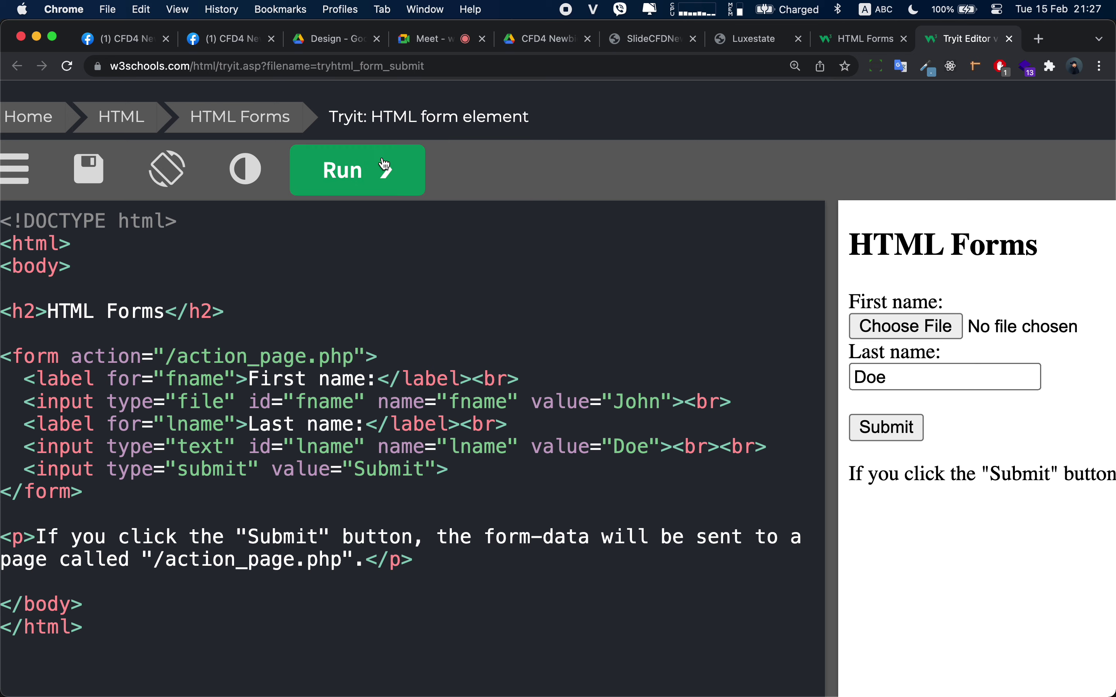
{"action": "left_click", "coordinate": [885, 330]}
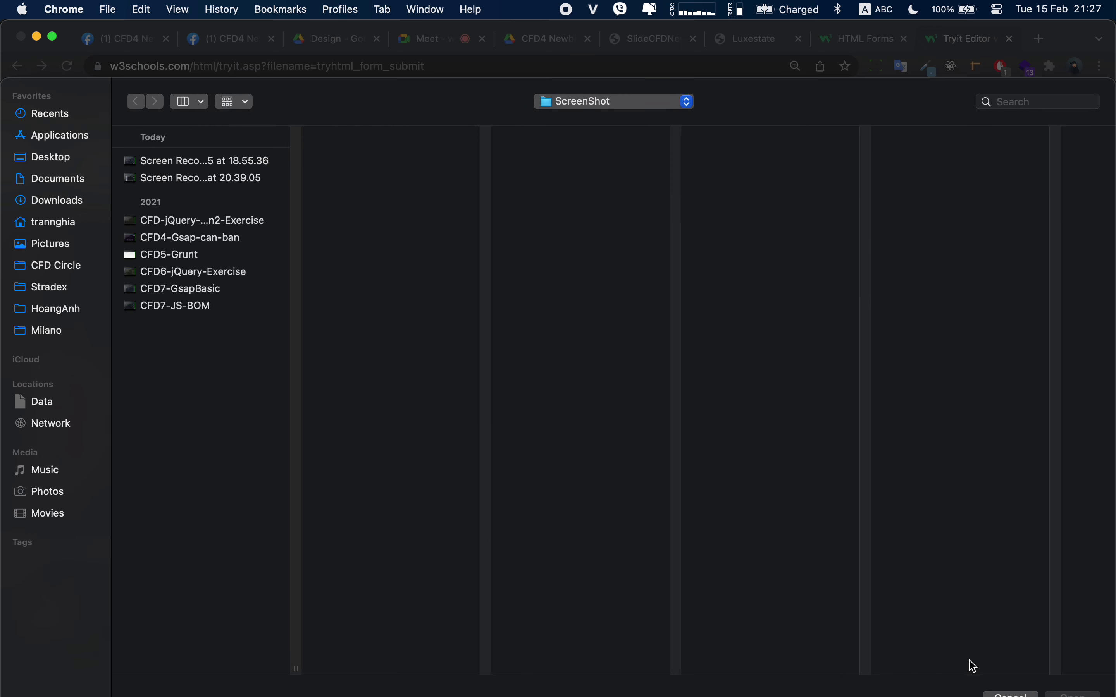
{"action": "left_click", "coordinate": [1010, 693]}
Step: Switch the fname type to email and rerun, then delete email to leave type=""
{"action": "double_click", "coordinate": [211, 425]}
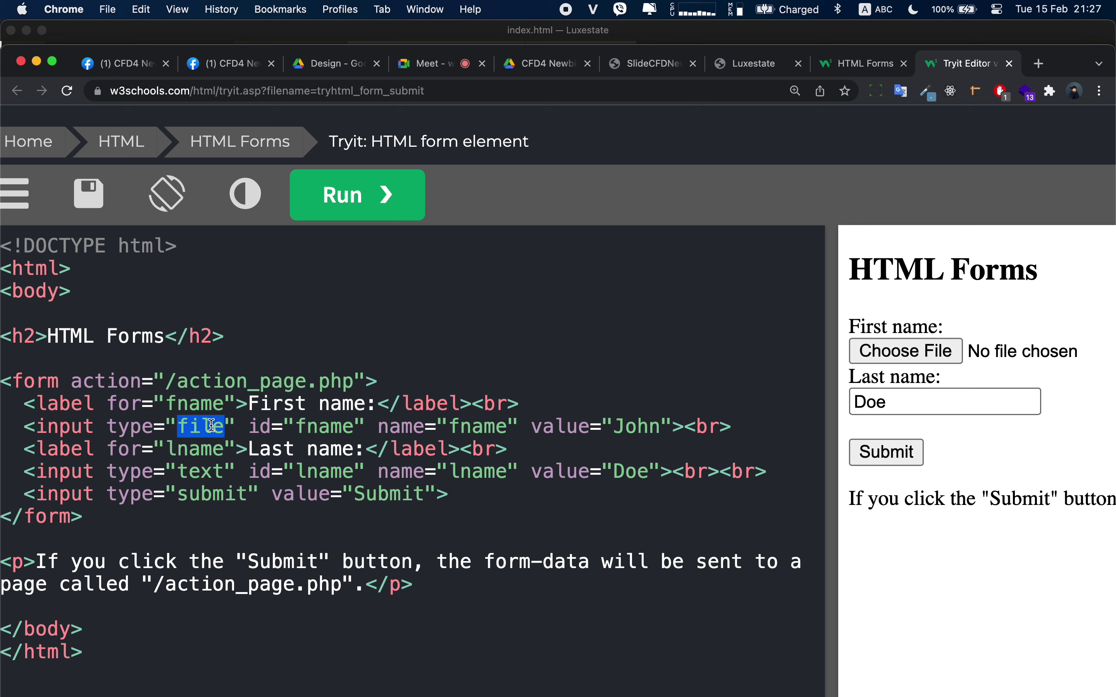
{"action": "type", "text": "email"}
{"action": "left_click", "coordinate": [350, 195]}
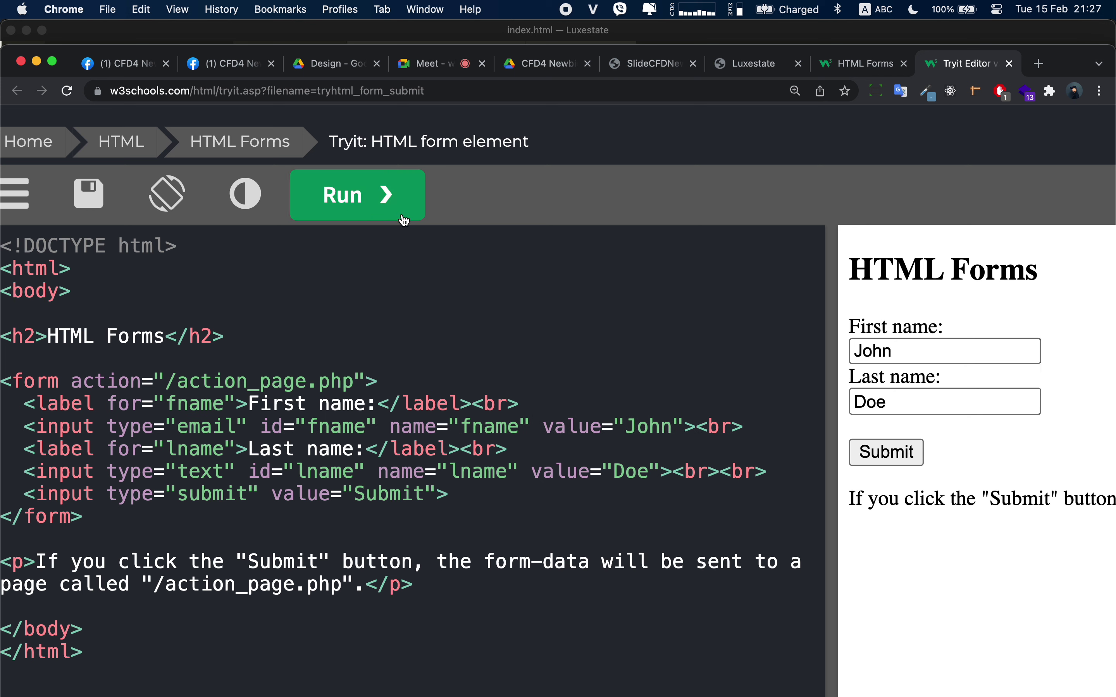
{"action": "left_click", "coordinate": [916, 349]}
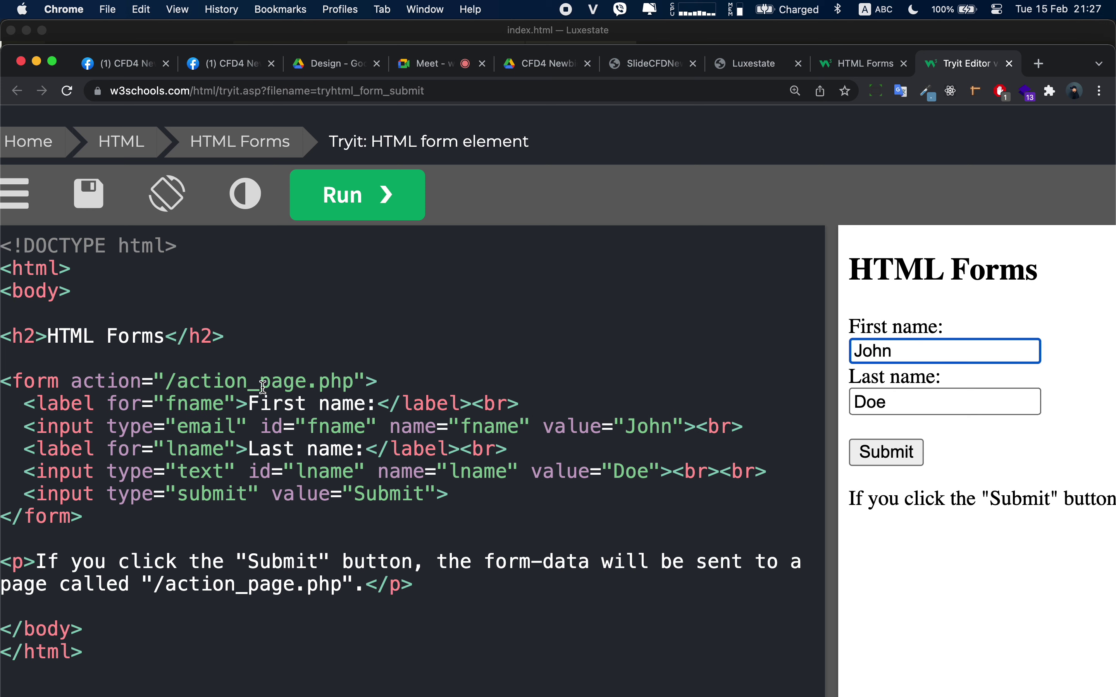
{"action": "double_click", "coordinate": [212, 426]}
{"action": "key", "text": "BackSpace"}
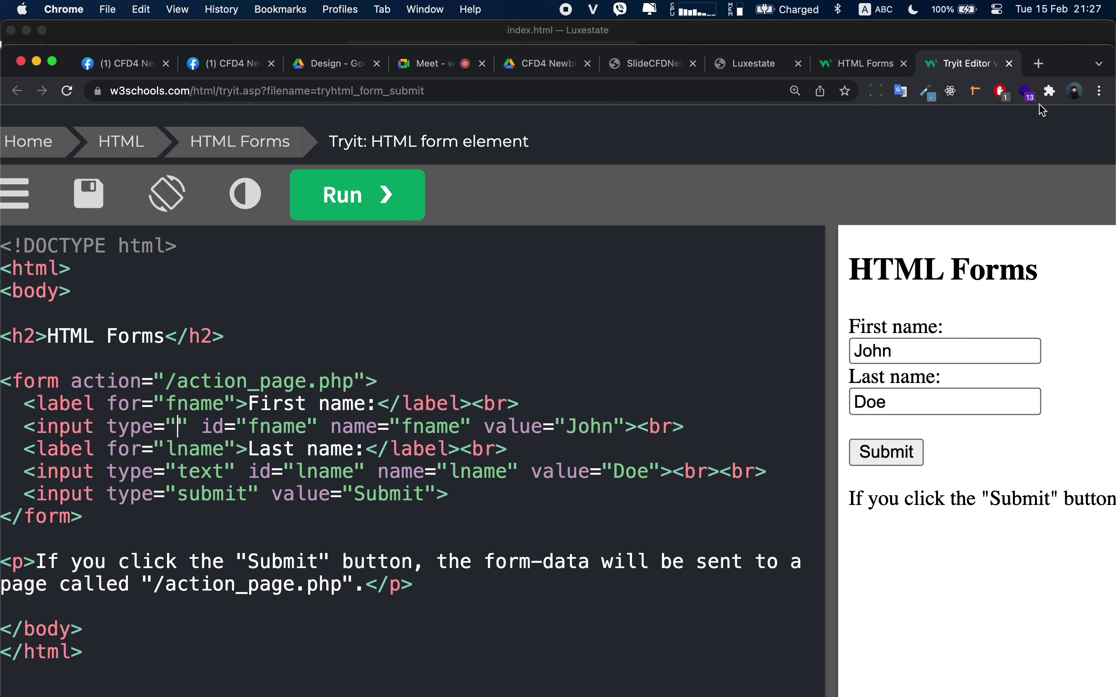
Step: Maximize Chrome, test-type in the First name field, then set its type to text
{"action": "double_click", "coordinate": [1078, 65]}
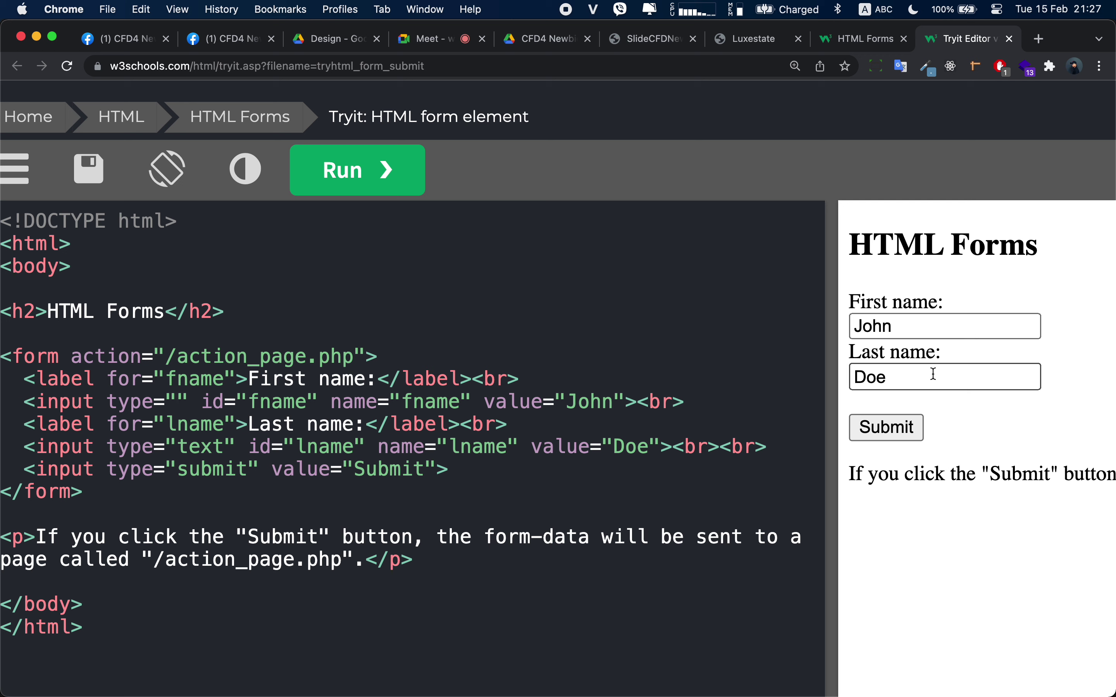
{"action": "left_click", "coordinate": [918, 323]}
{"action": "type", "text": "d277373"}
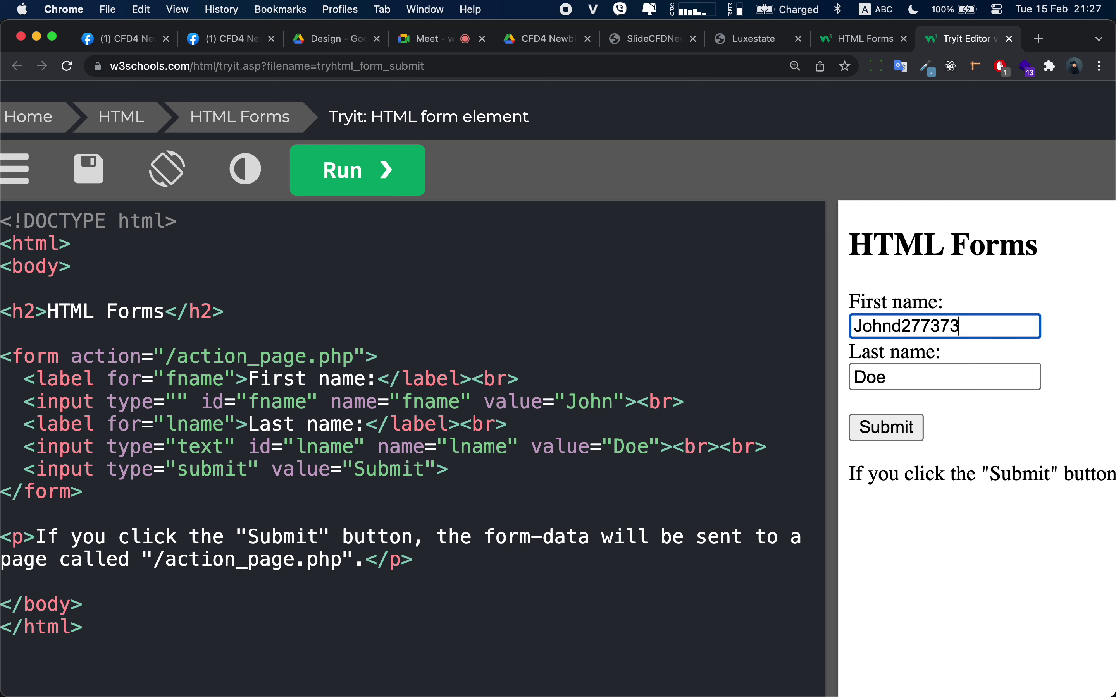
{"action": "type", "text": "1273021370"}
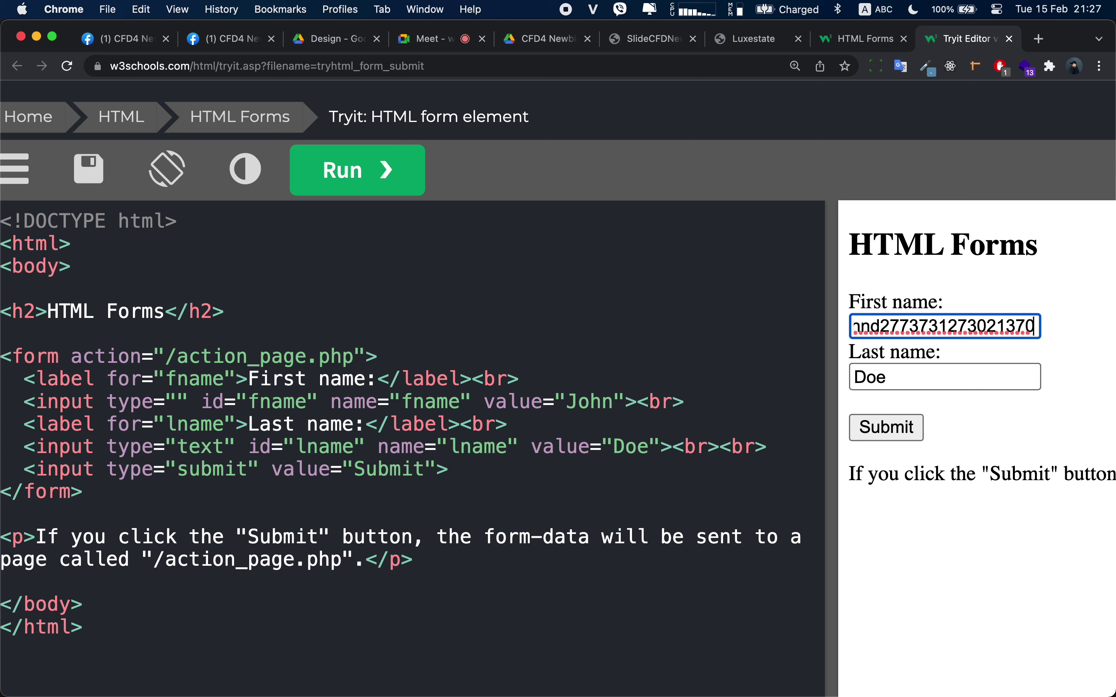
{"action": "key", "text": "super+a"}
{"action": "key", "text": "BackSpace"}
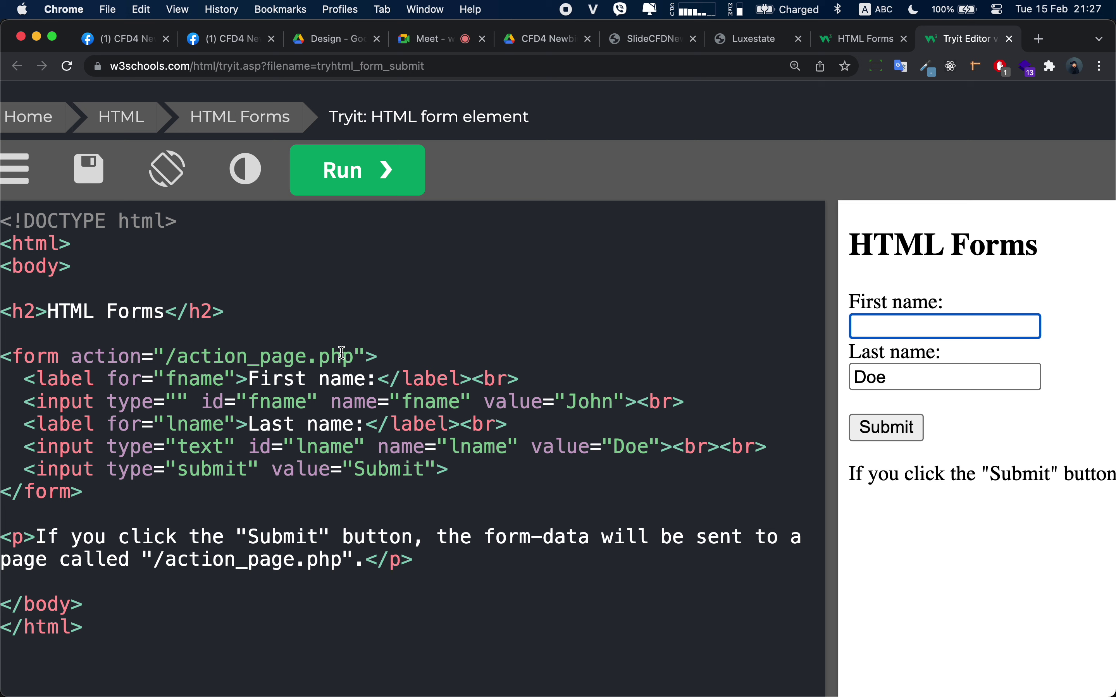
{"action": "left_click", "coordinate": [181, 400]}
{"action": "type", "text": "te"}
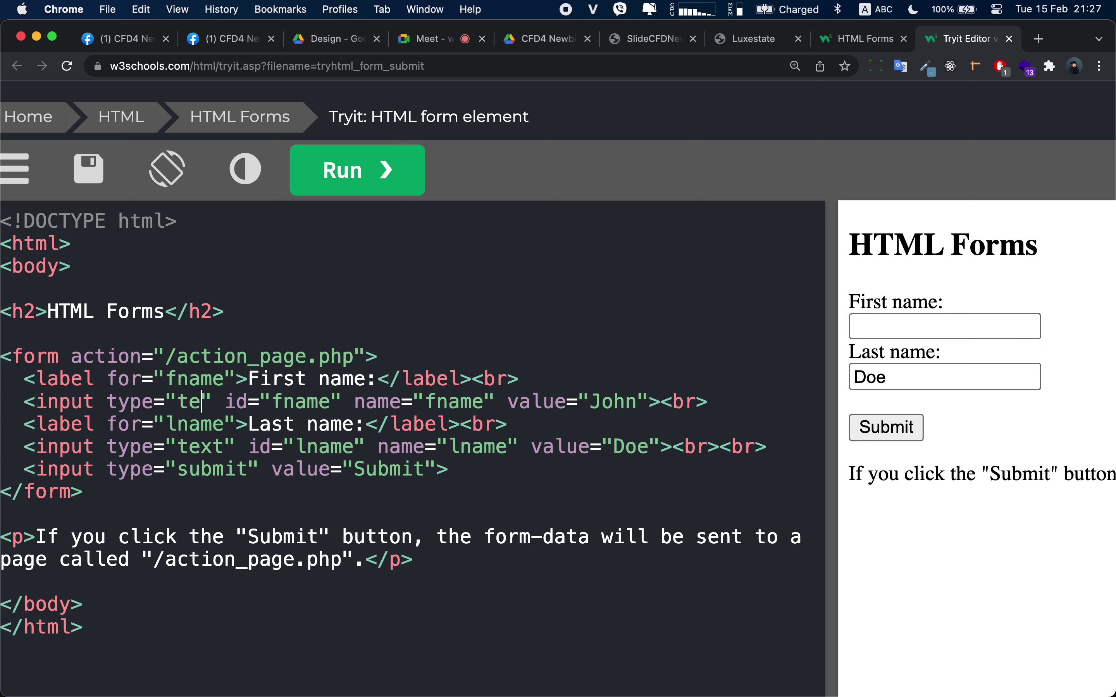
{"action": "type", "text": "xt"}
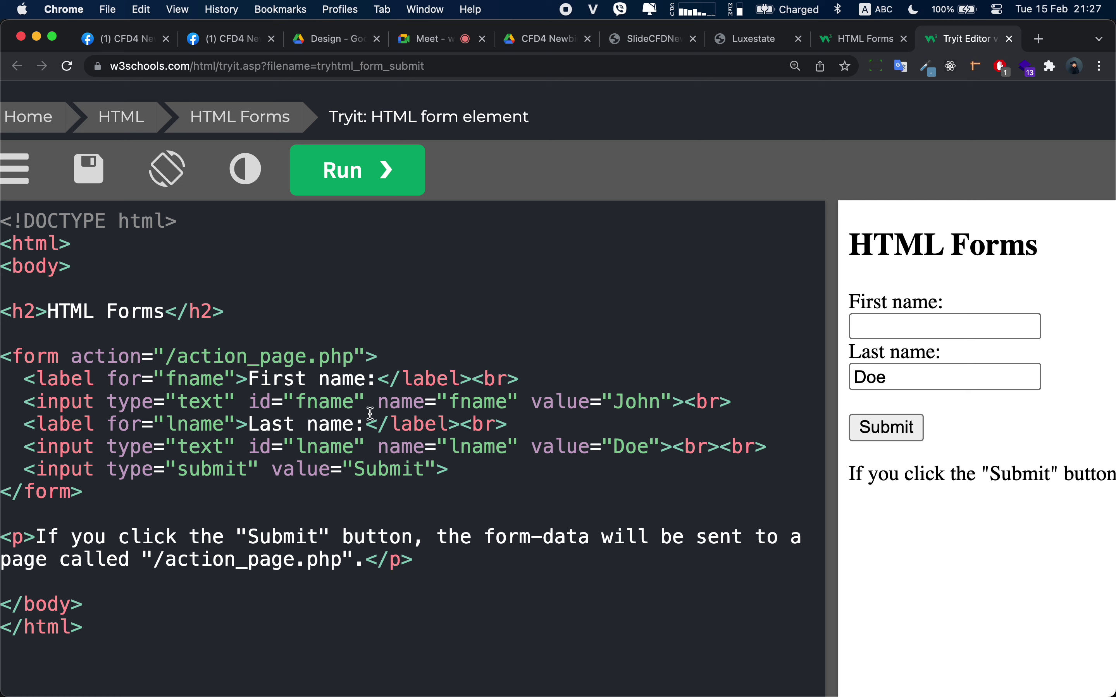
Step: Try both preview name fields and select the submit input line in the code
{"action": "left_click", "coordinate": [854, 377]}
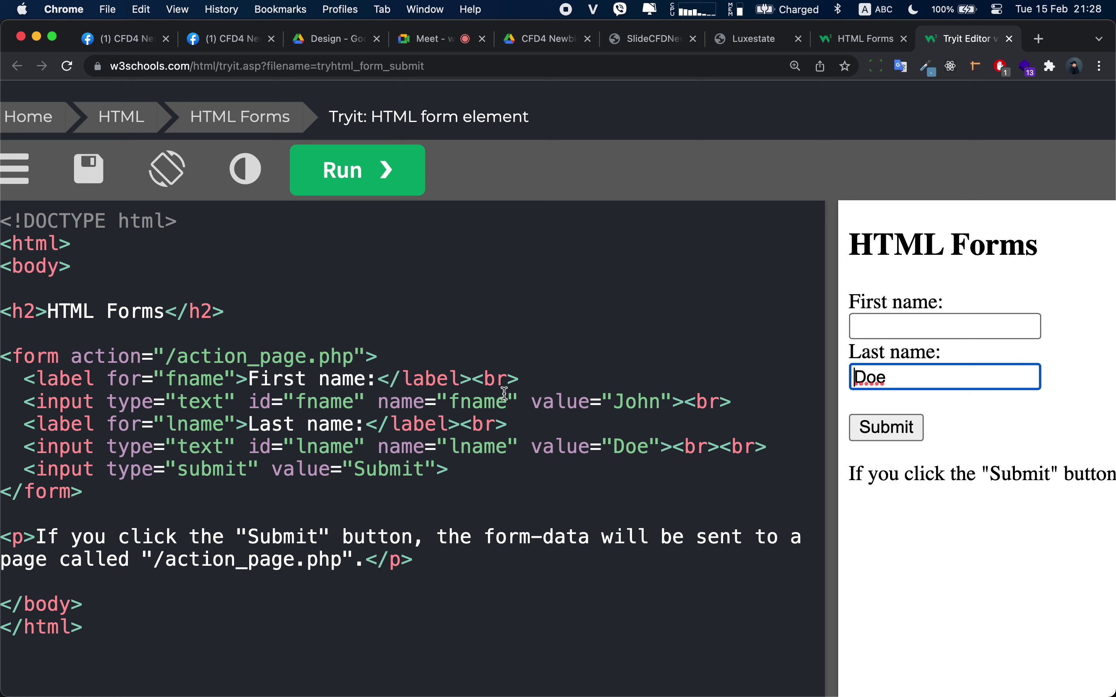
{"action": "left_click", "coordinate": [908, 329]}
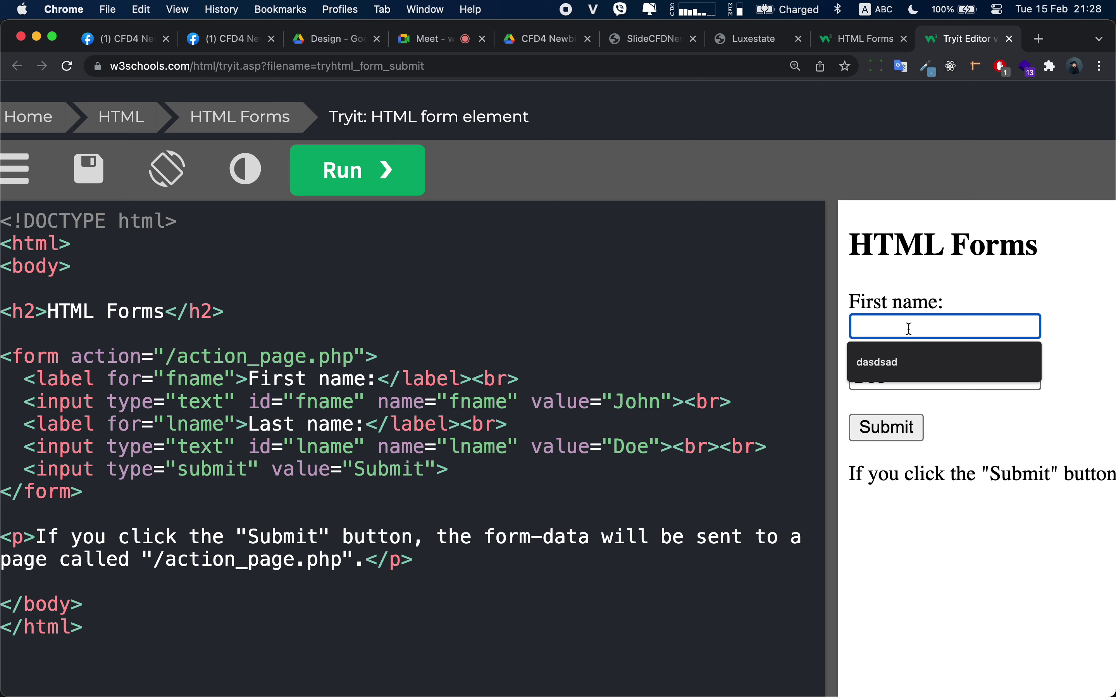
{"action": "left_click", "coordinate": [546, 421]}
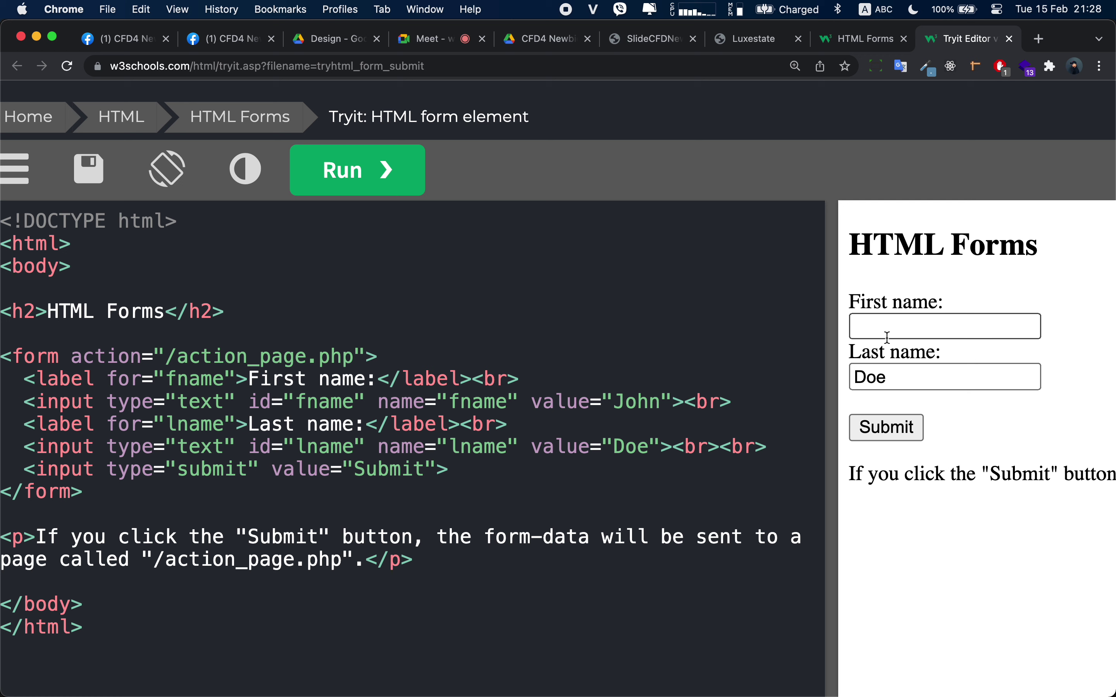
{"action": "double_click", "coordinate": [222, 459]}
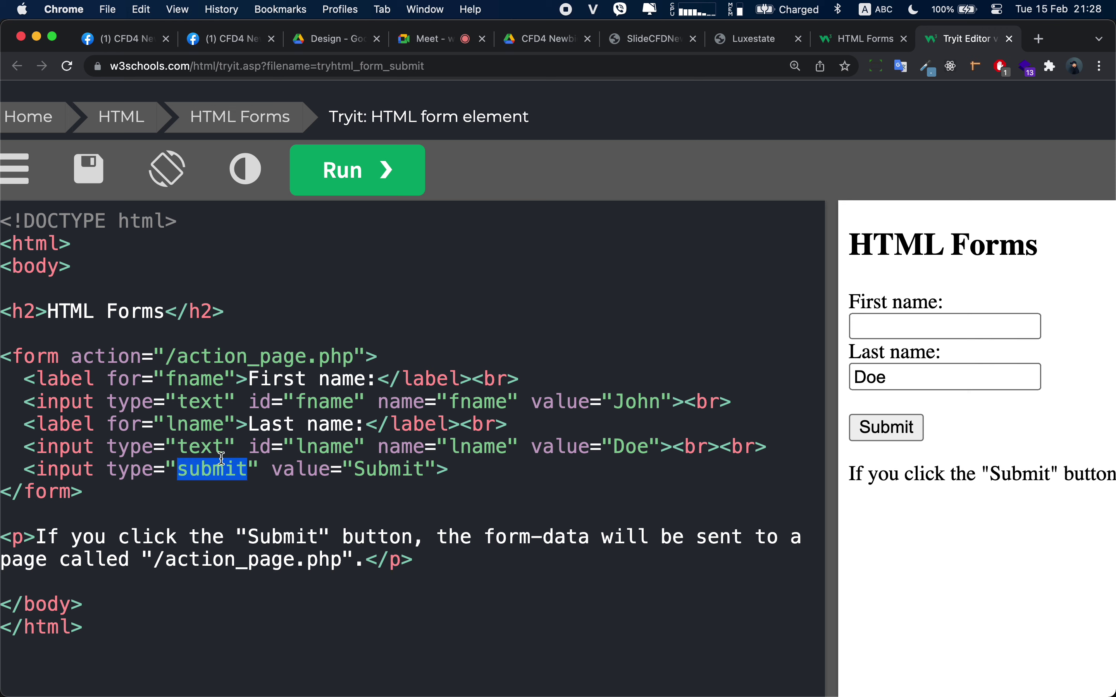
{"action": "left_click_drag", "start_coordinate": [13, 461], "coordinate": [454, 469]}
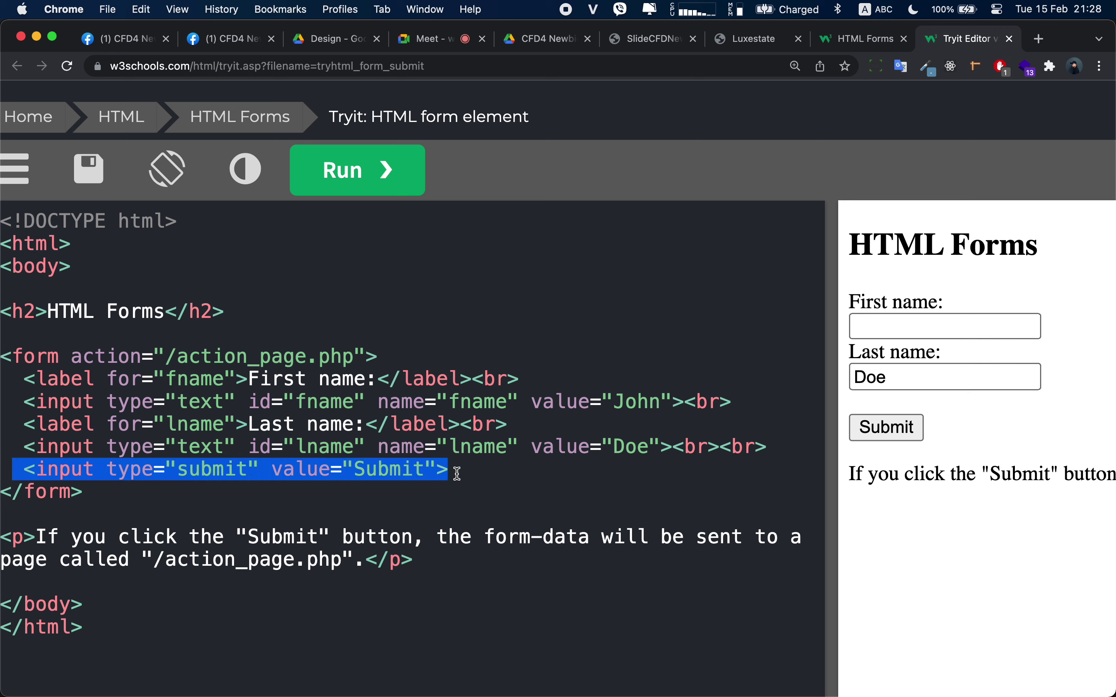
{"action": "left_click", "coordinate": [63, 475]}
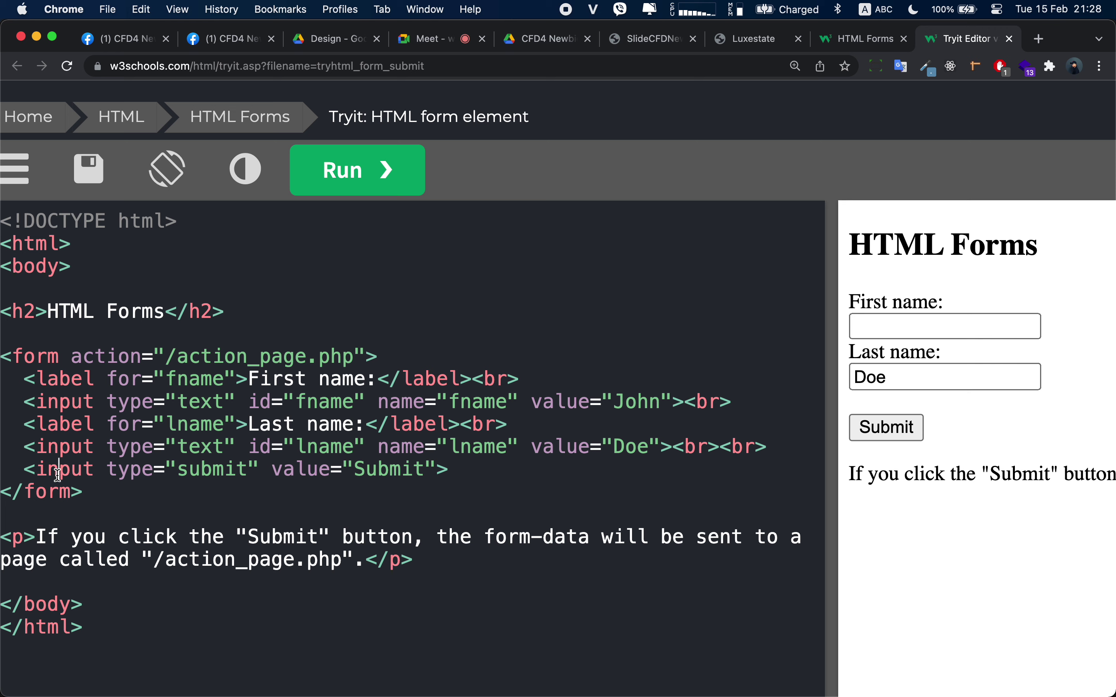
{"action": "left_click_drag", "start_coordinate": [14, 468], "coordinate": [343, 493]}
{"action": "left_click", "coordinate": [156, 462]}
{"action": "left_click_drag", "start_coordinate": [94, 468], "coordinate": [254, 470]}
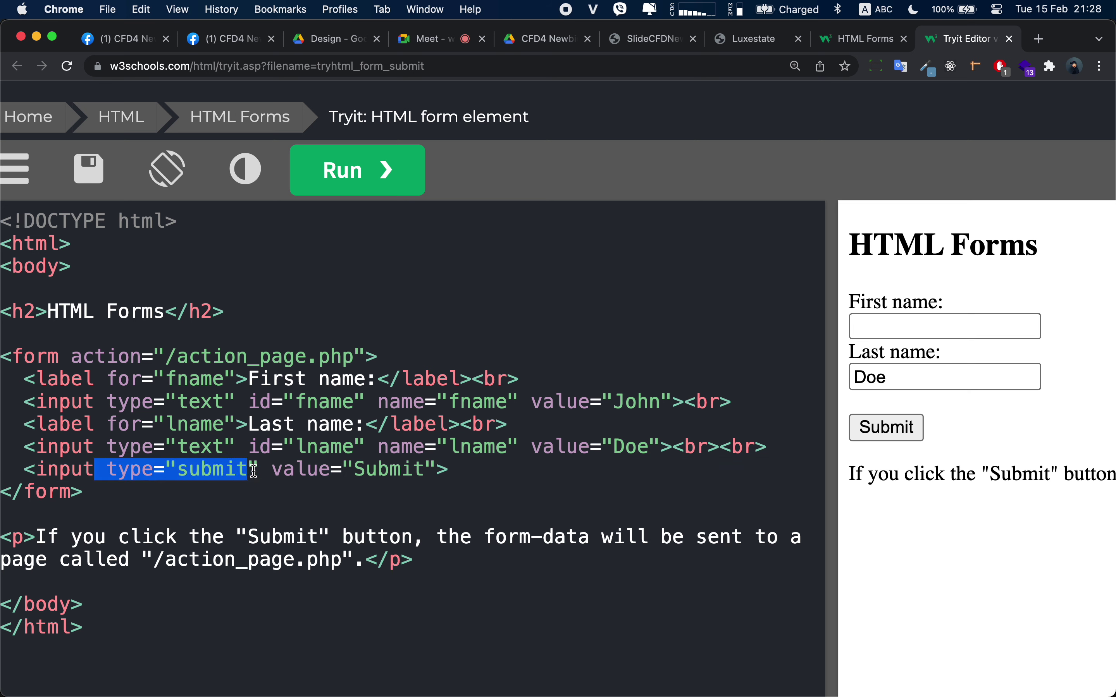
Step: Relabel the submit button 'Đăng ký', rerun, and delete John from the First name field
{"action": "double_click", "coordinate": [392, 469]}
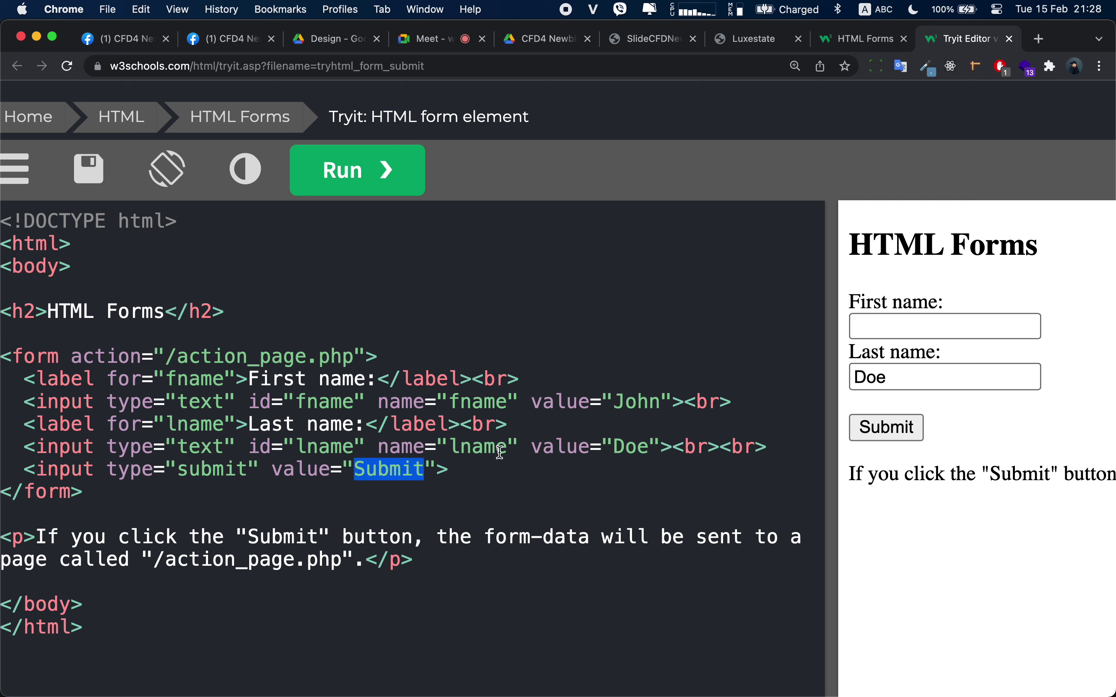
{"action": "type", "text": "Đăng ky"}
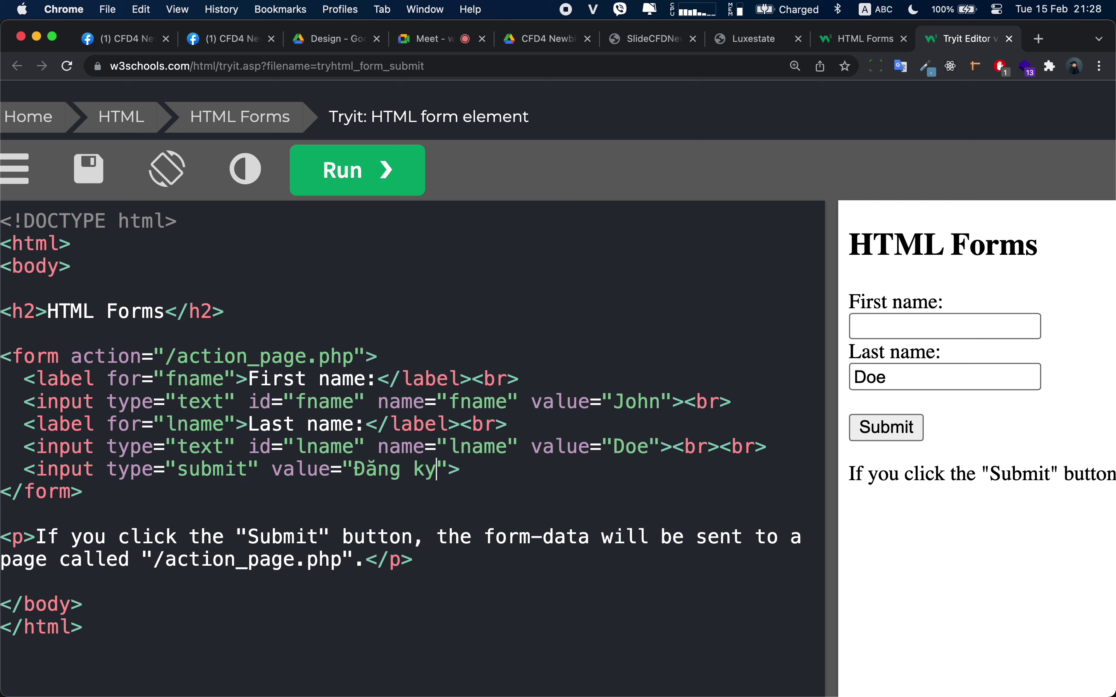
{"action": "type", "text": "s"}
{"action": "left_click", "coordinate": [406, 180]}
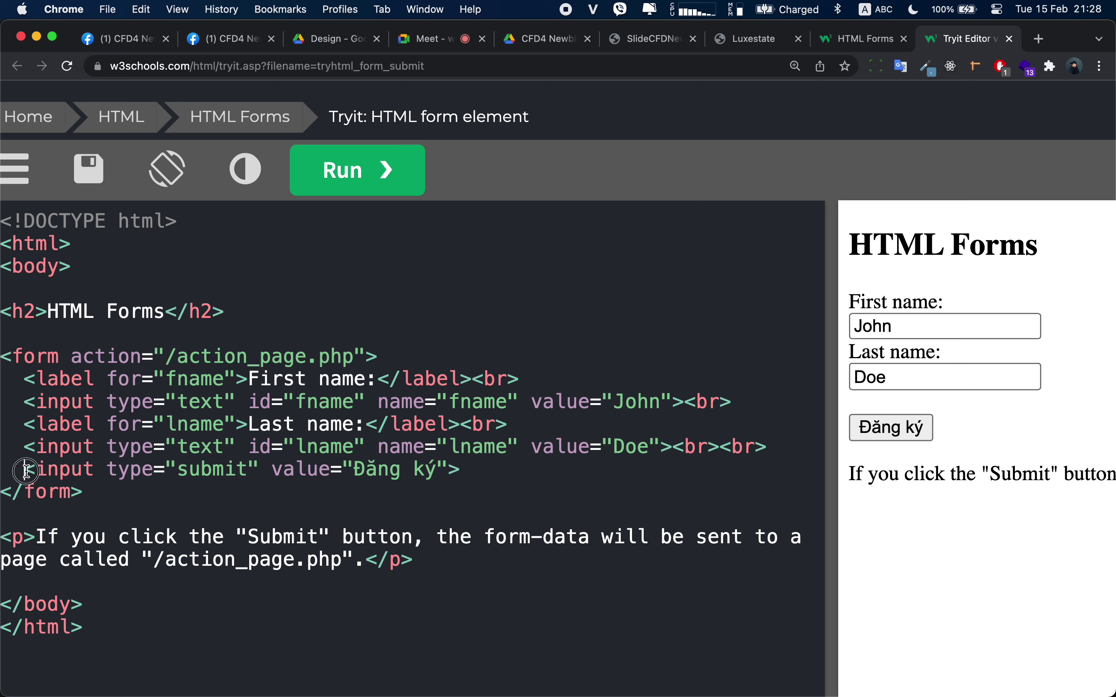
{"action": "left_click_drag", "start_coordinate": [24, 469], "coordinate": [513, 471]}
{"action": "left_click", "coordinate": [514, 471]}
{"action": "left_click", "coordinate": [887, 352]}
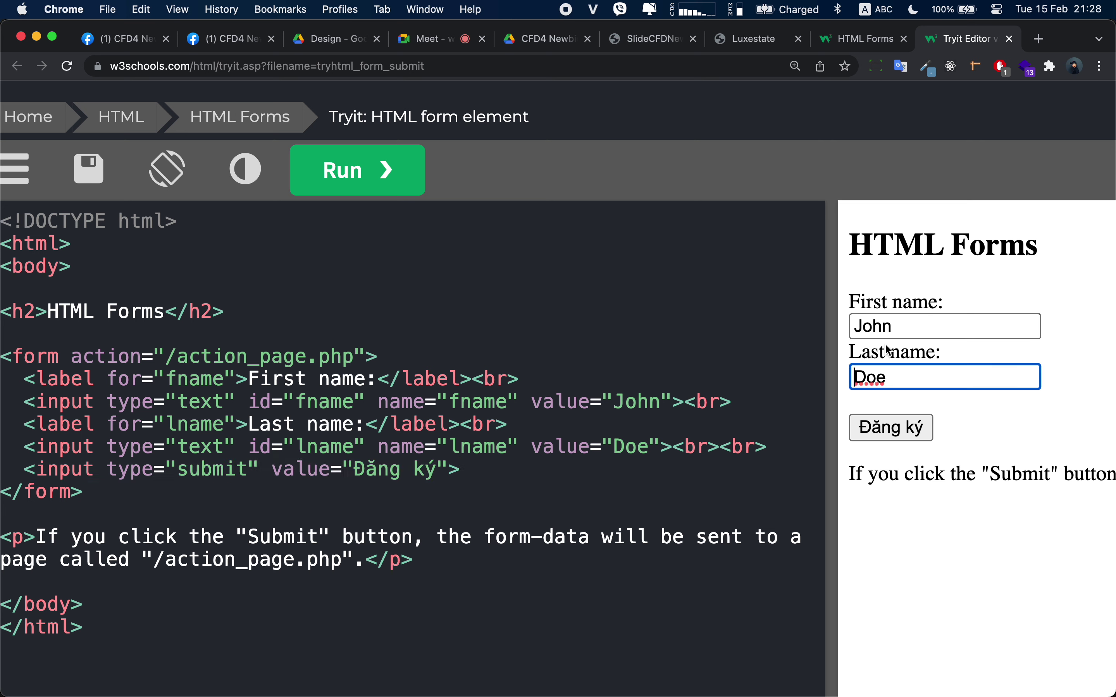
{"action": "left_click", "coordinate": [901, 332]}
{"action": "left_click_drag", "start_coordinate": [900, 332], "coordinate": [792, 327]}
{"action": "key", "text": "BackSpace"}
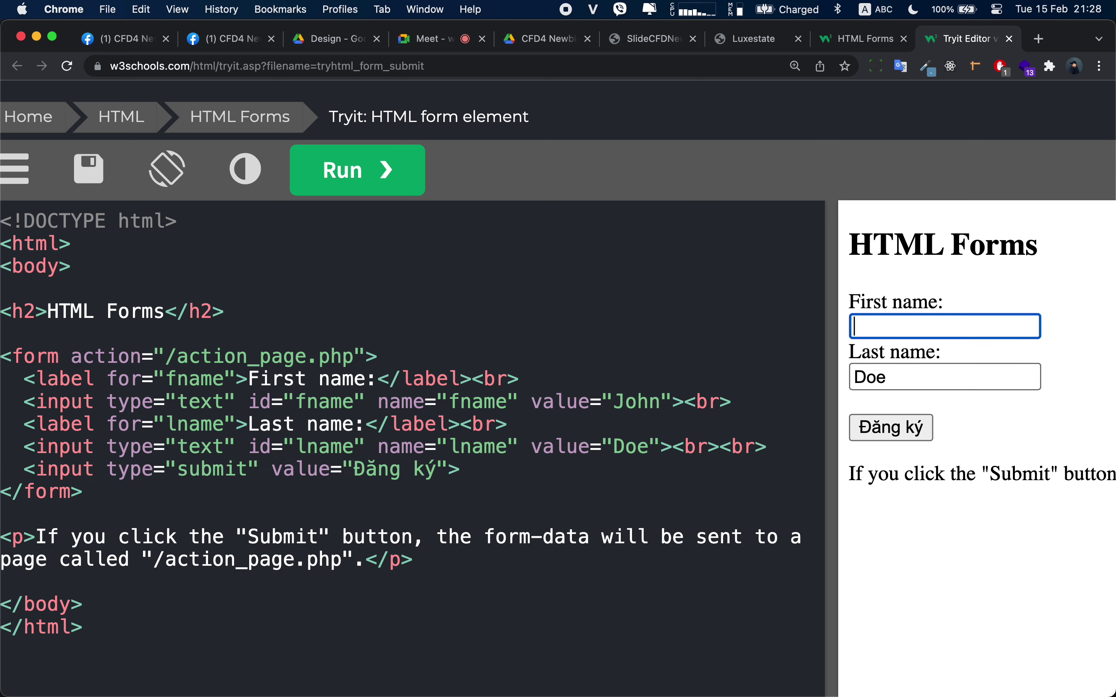
Step: Change the First name value from "John" to "John 2" and rerun the preview
{"action": "left_click_drag", "start_coordinate": [533, 402], "coordinate": [672, 406]}
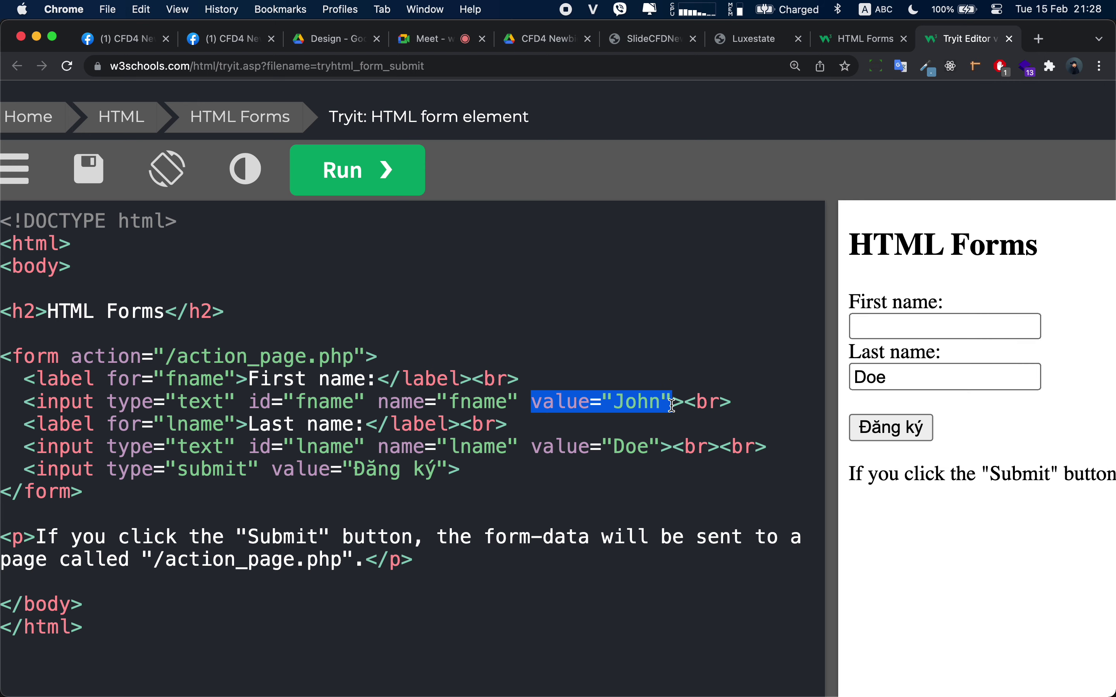
{"action": "scroll", "coordinate": [673, 406], "scroll_direction": "up", "scroll_amount": 3}
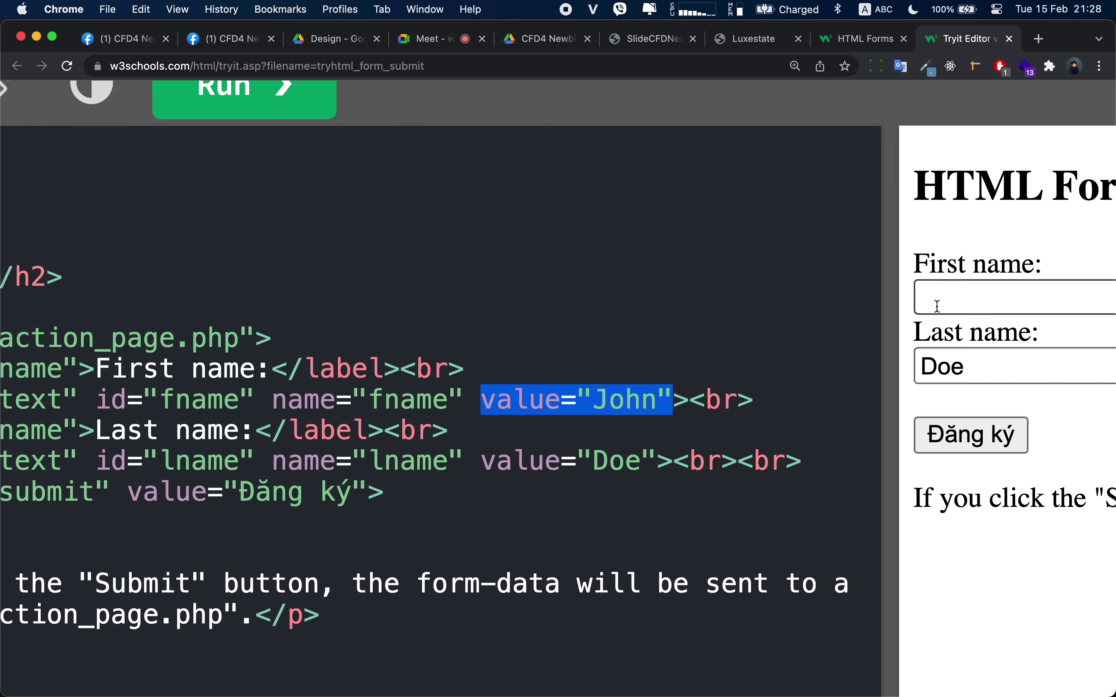
{"action": "left_click", "coordinate": [642, 376]}
{"action": "left_click", "coordinate": [258, 104]}
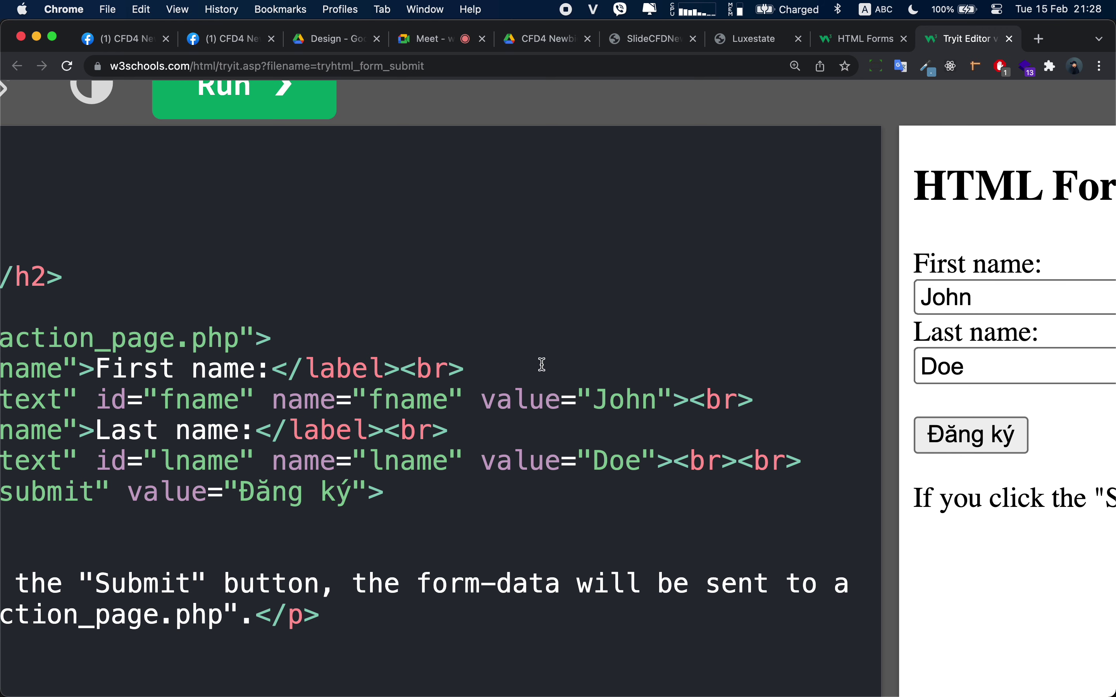
{"action": "scroll", "coordinate": [542, 364], "scroll_direction": "right", "scroll_amount": 3}
{"action": "double_click", "coordinate": [539, 400]}
{"action": "double_click", "coordinate": [899, 304]}
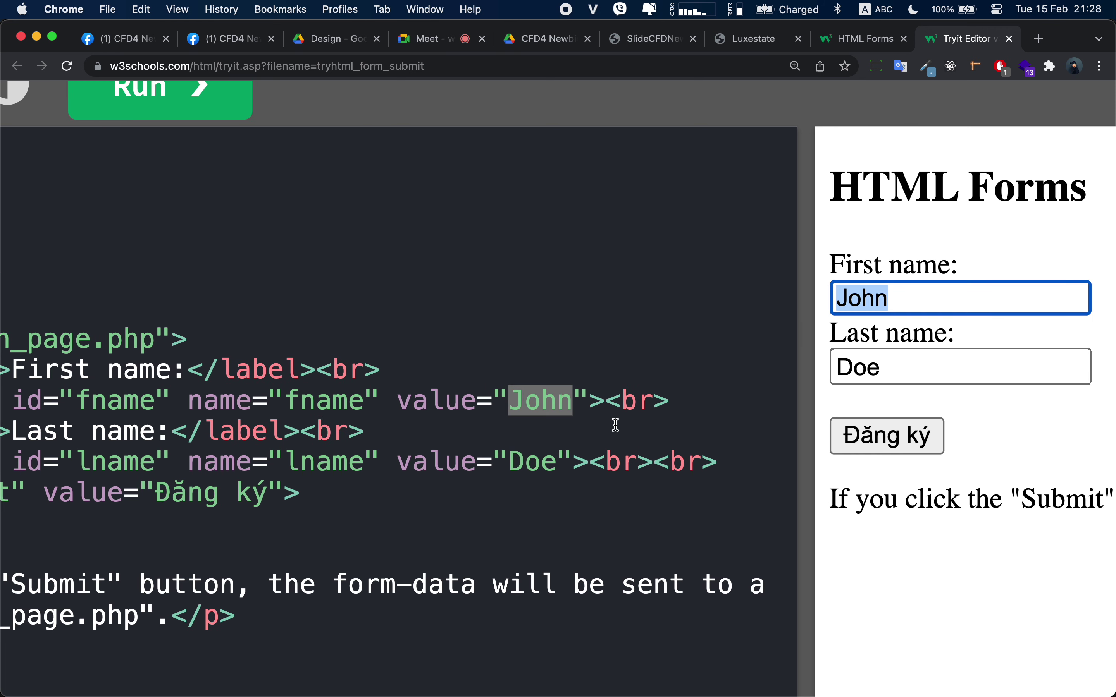
{"action": "left_click", "coordinate": [551, 418]}
{"action": "left_click", "coordinate": [572, 400]}
{"action": "type", "text": "2"}
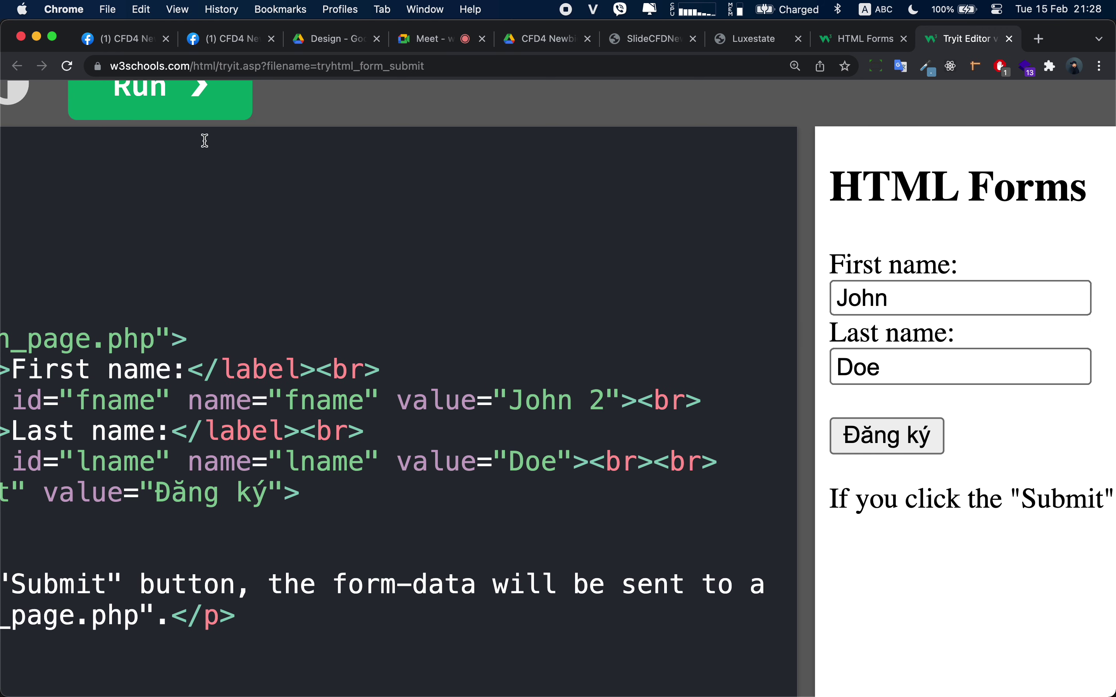
{"action": "left_click", "coordinate": [203, 102]}
Step: Delete the value to leave value="", rerun, and confirm the First name field is blank
{"action": "left_click", "coordinate": [887, 295]}
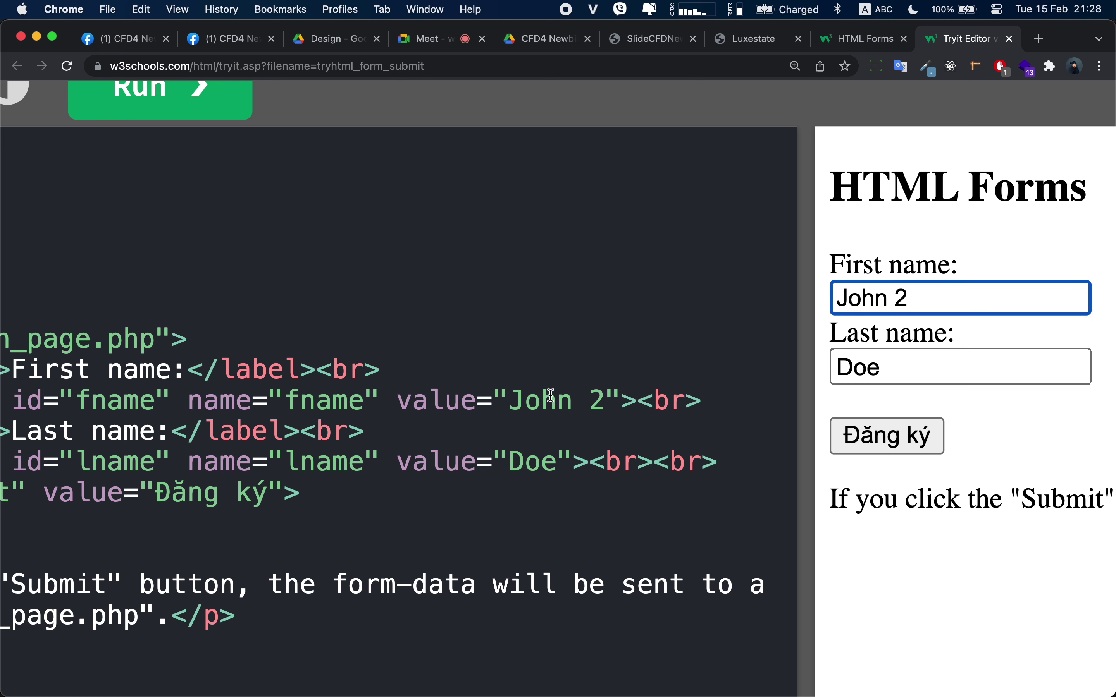
{"action": "left_click_drag", "start_coordinate": [551, 395], "coordinate": [601, 395]}
{"action": "key", "text": "BackSpace"}
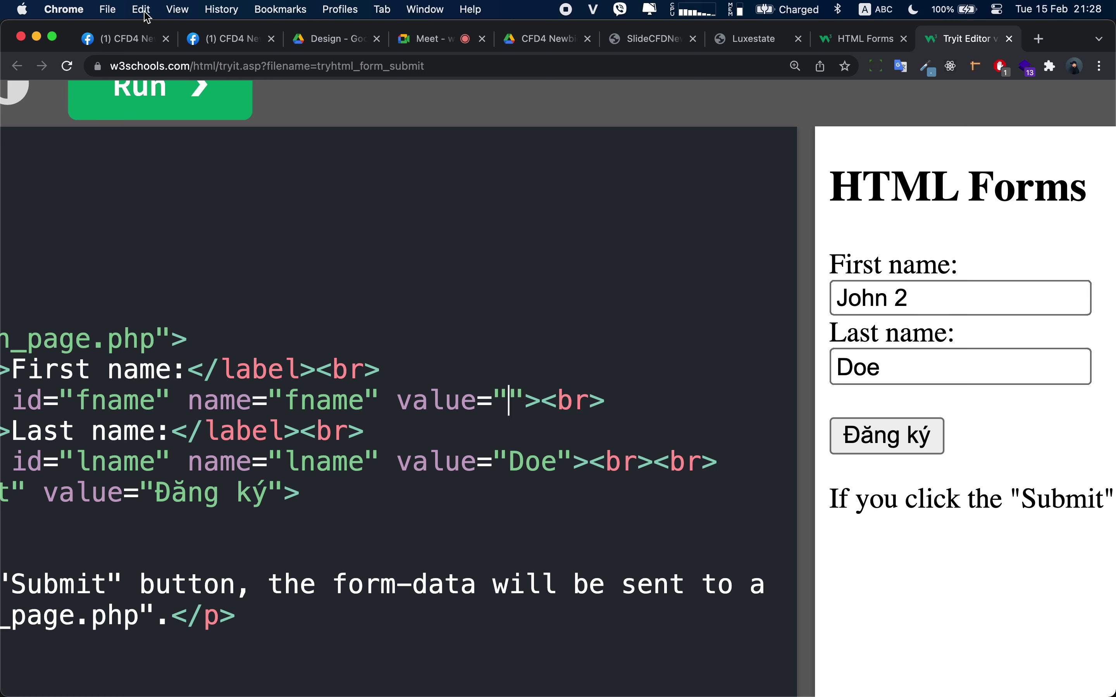
{"action": "left_click", "coordinate": [155, 97]}
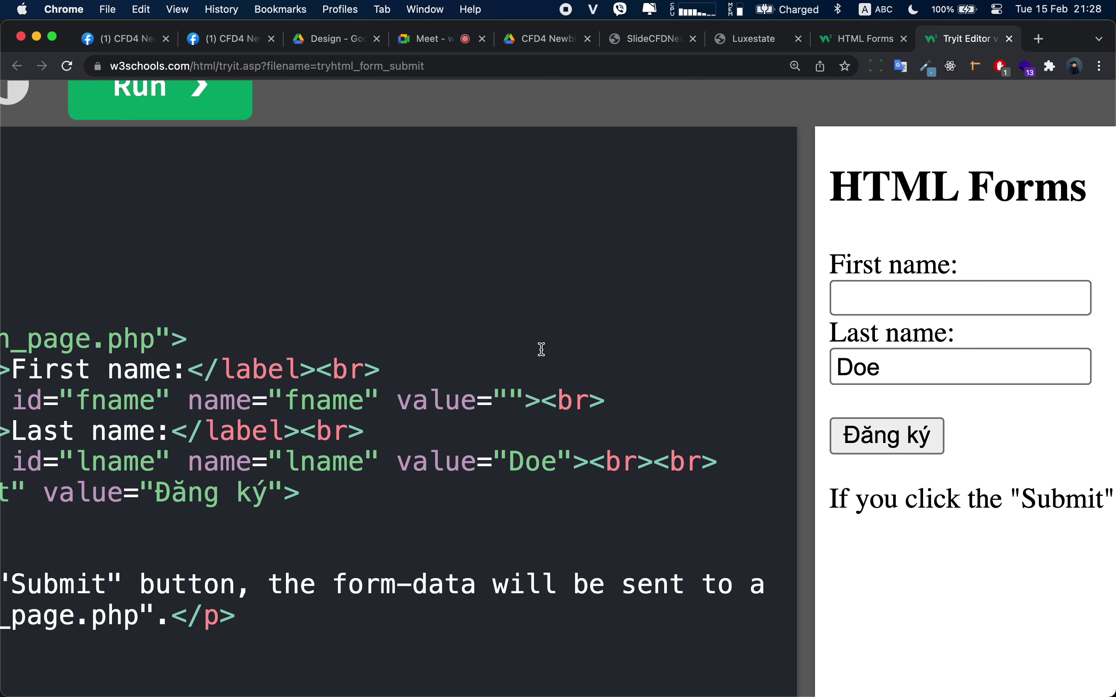
{"action": "left_click", "coordinate": [527, 397]}
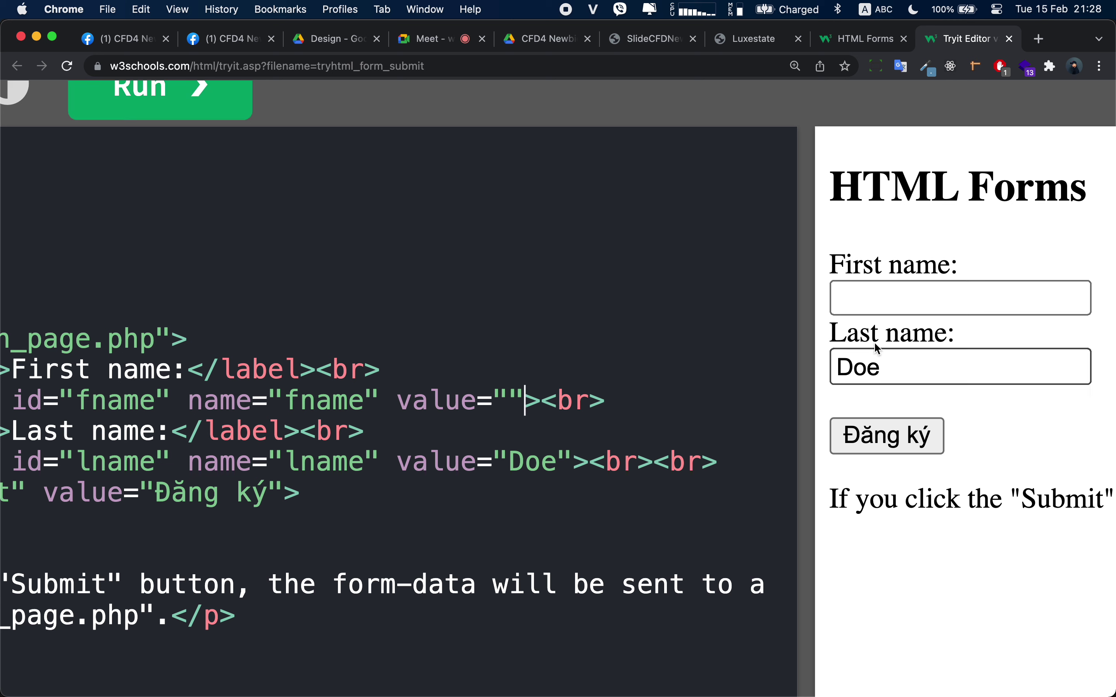
{"action": "left_click", "coordinate": [897, 290]}
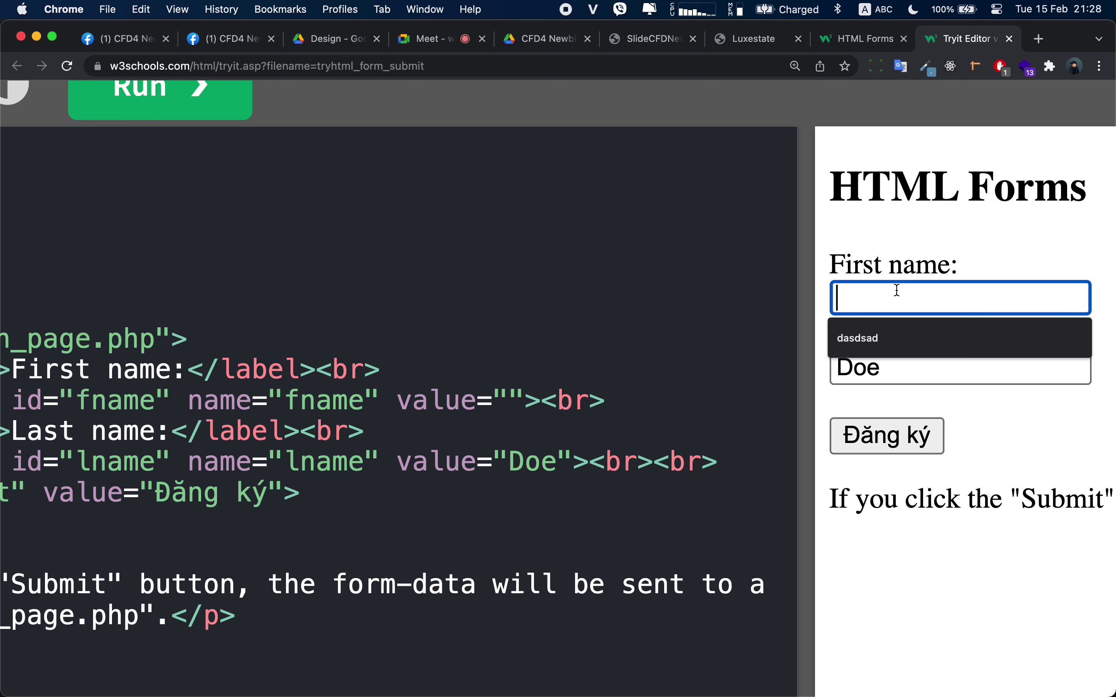
Step: Add placeholder="Nhập email" to the fname input and rerun the example
{"action": "left_click", "coordinate": [526, 399]}
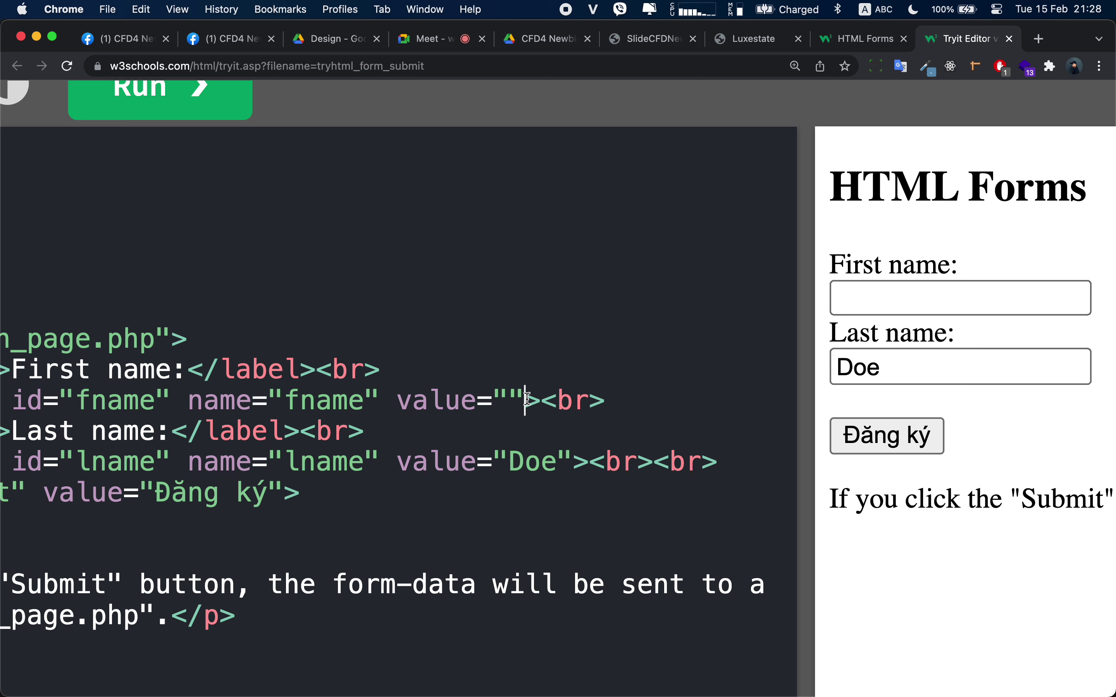
{"action": "type", "text": "pal"}
{"action": "key", "text": "BackSpace"}
{"action": "key", "text": "BackSpace"}
{"action": "type", "text": "lace"}
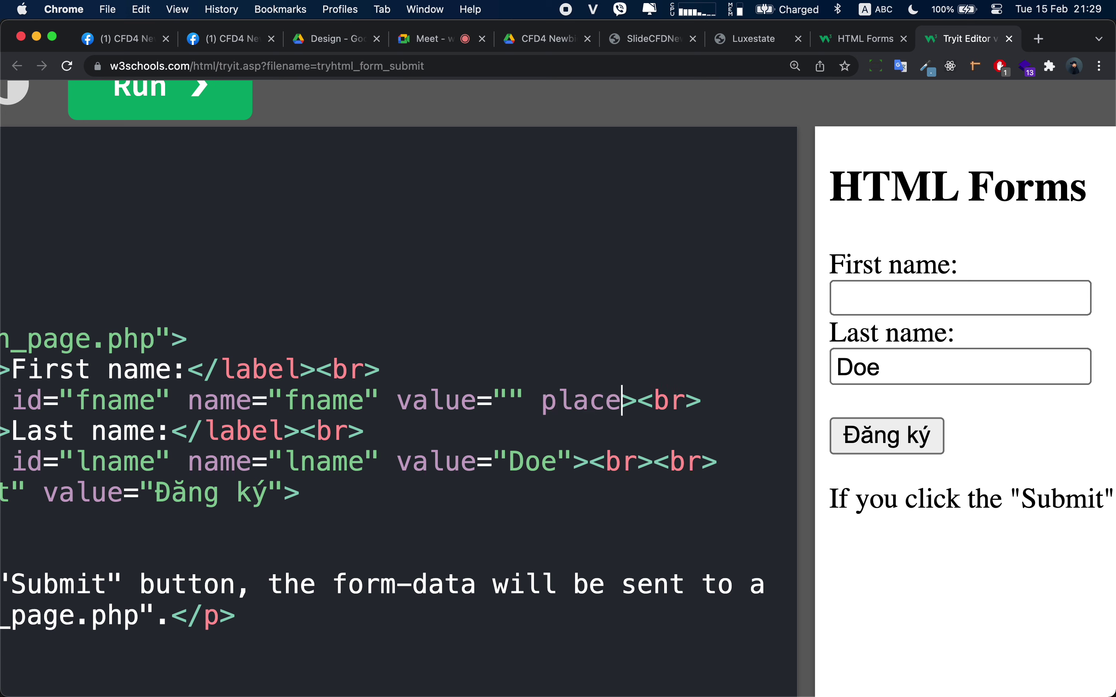
{"action": "type", "text": "holder"}
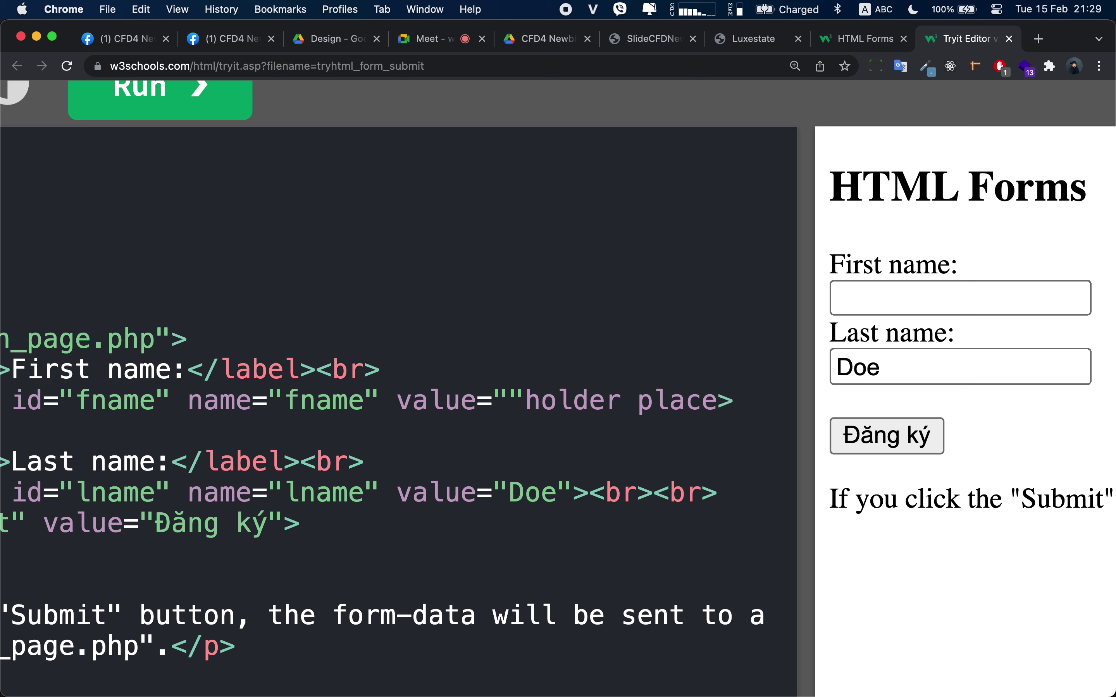
{"action": "key", "text": "BackSpace"}
{"action": "key", "text": "BackSpace"}
{"action": "key", "text": "BackSpace"}
{"action": "key", "text": "Right"}
{"action": "key", "text": "Right"}
{"action": "key", "text": "Right"}
{"action": "key", "text": "Right"}
{"action": "key", "text": "Right"}
{"action": "key", "text": "Right"}
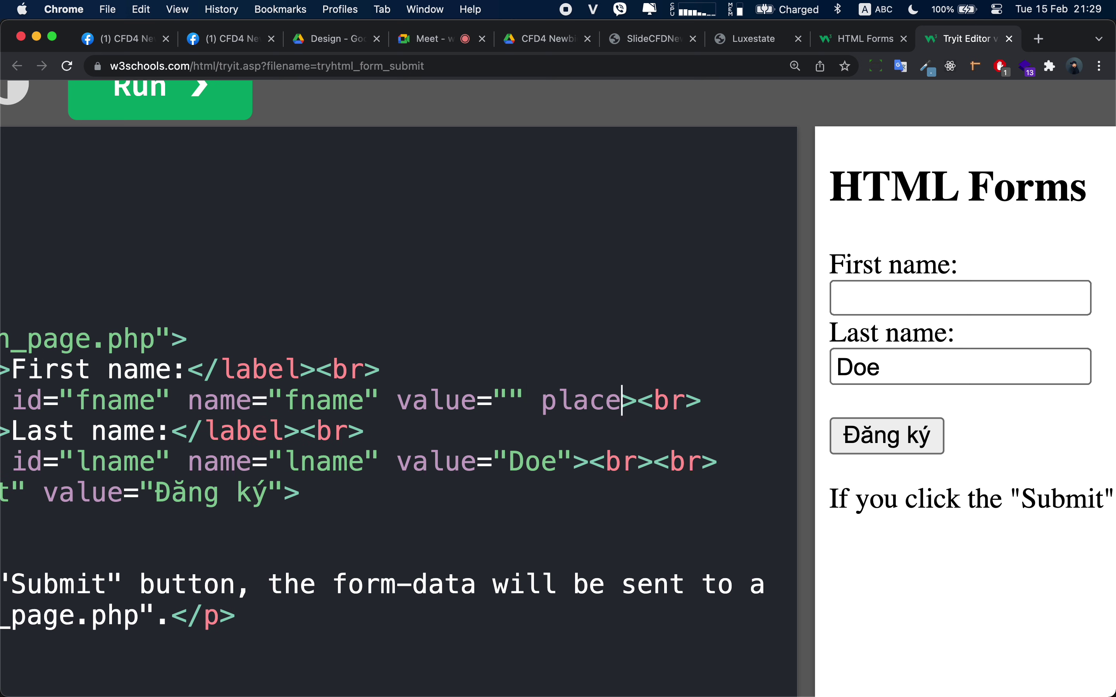
{"action": "type", "text": "holder=\""}
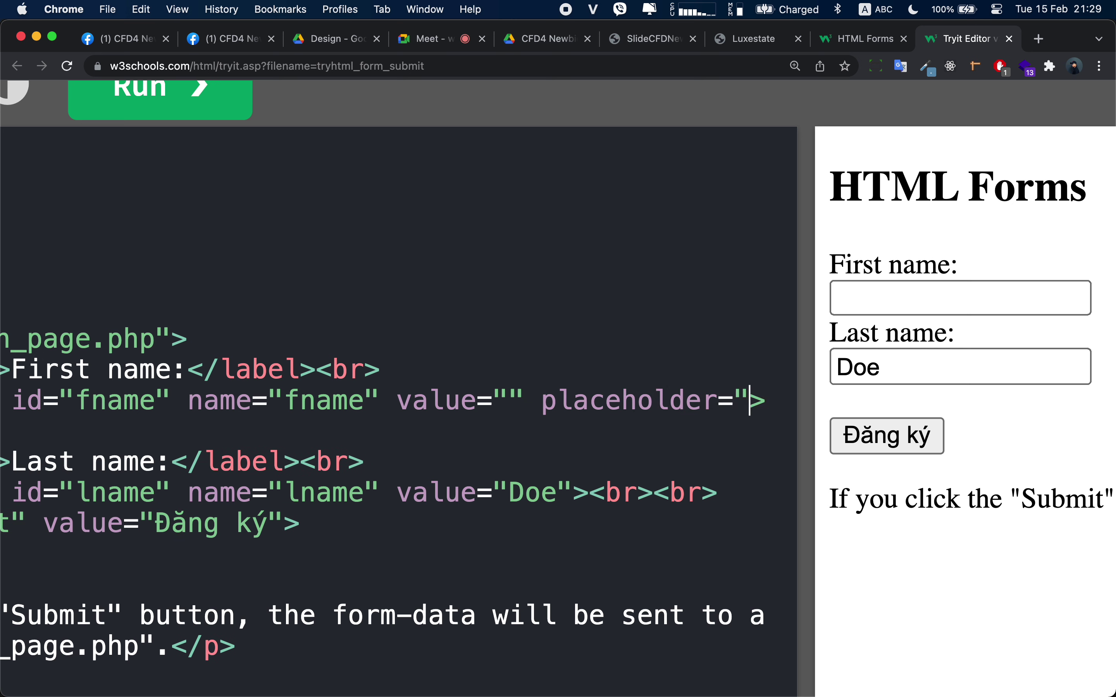
{"action": "type", "text": "ui \"><br>"}
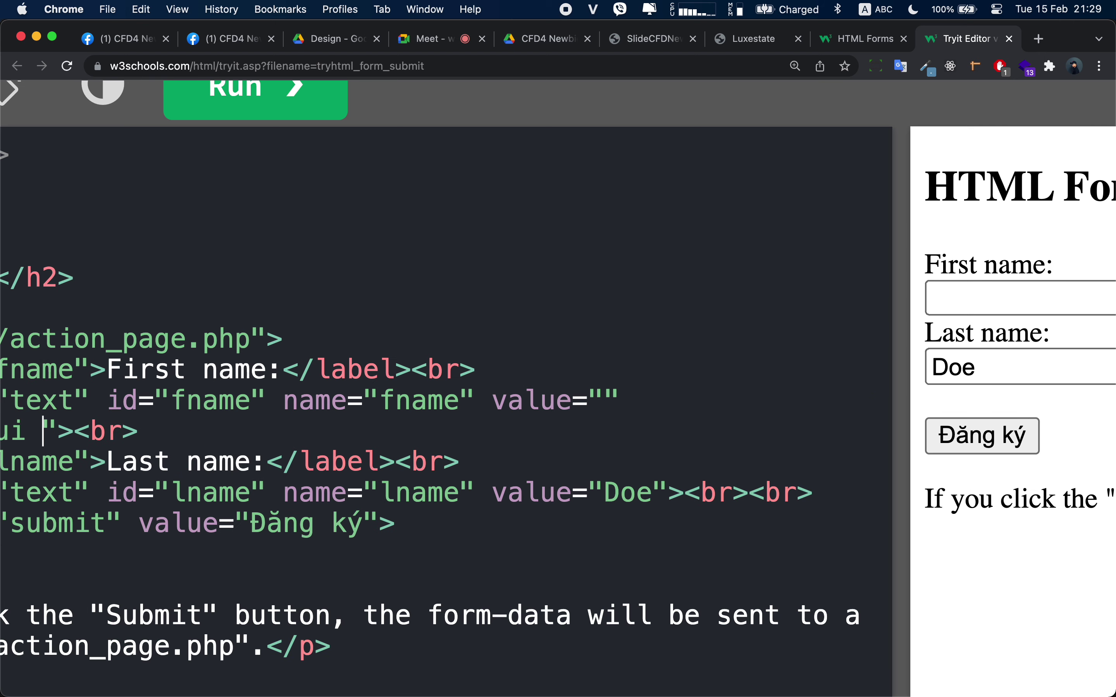
{"action": "key", "text": "BackSpace"}
{"action": "key", "text": "BackSpace"}
{"action": "key", "text": "super+minus"}
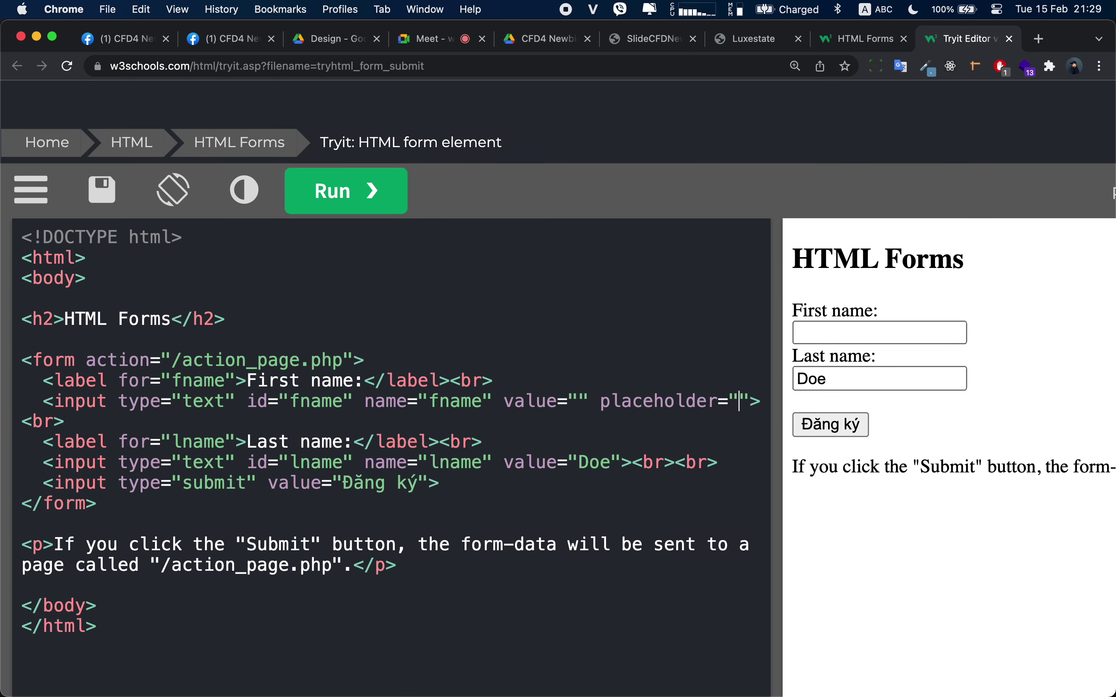
{"action": "type", "text": "Nhập email"}
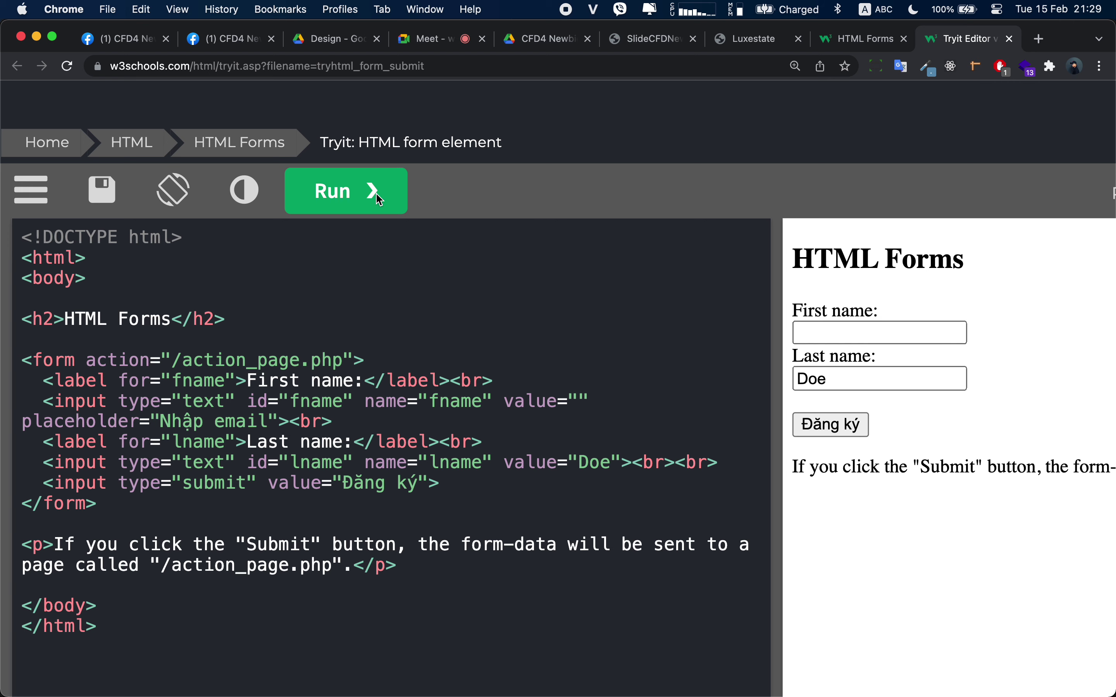
{"action": "left_click", "coordinate": [380, 199]}
Step: Type test text into the First name field, then clear it to reveal the placeholder
{"action": "left_click", "coordinate": [911, 342]}
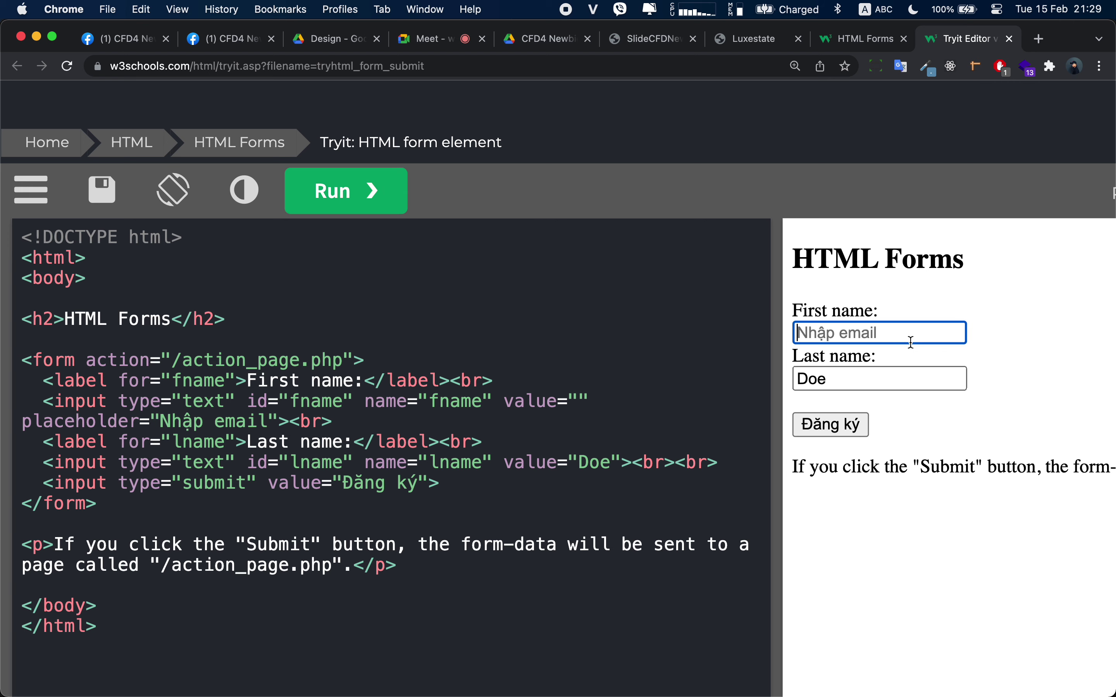
{"action": "type", "text": "dnakjsdksahdkad"}
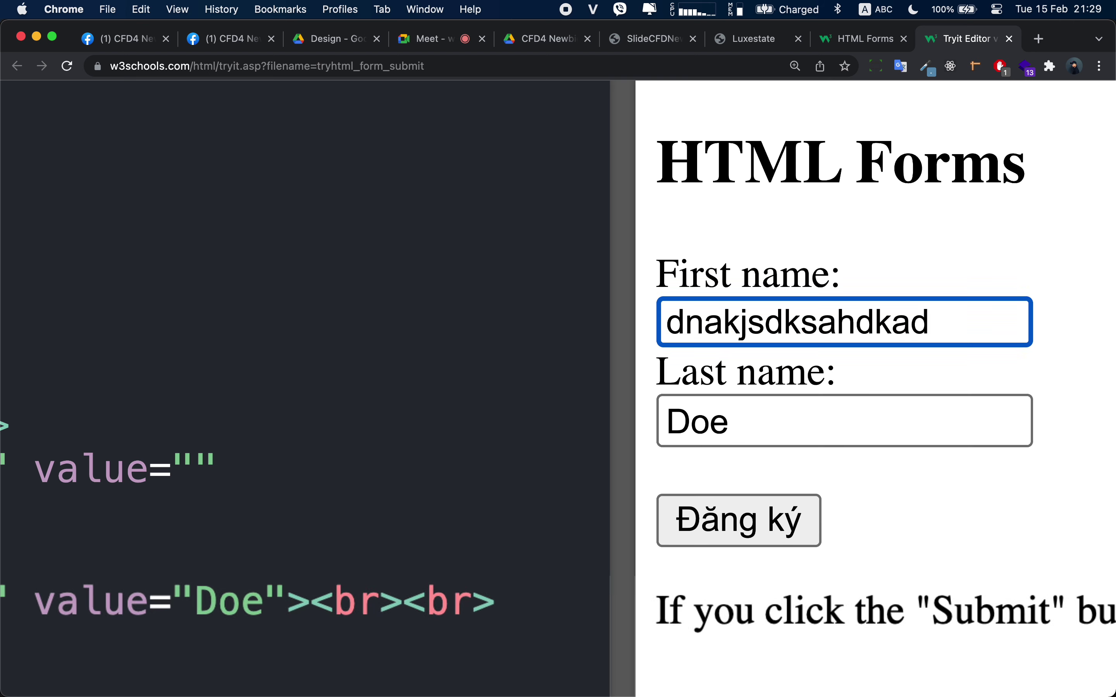
{"action": "key", "text": "super+a"}
{"action": "key", "text": "BackSpace"}
{"action": "type", "text": "kjhdkajhds"}
{"action": "key", "text": "super+a"}
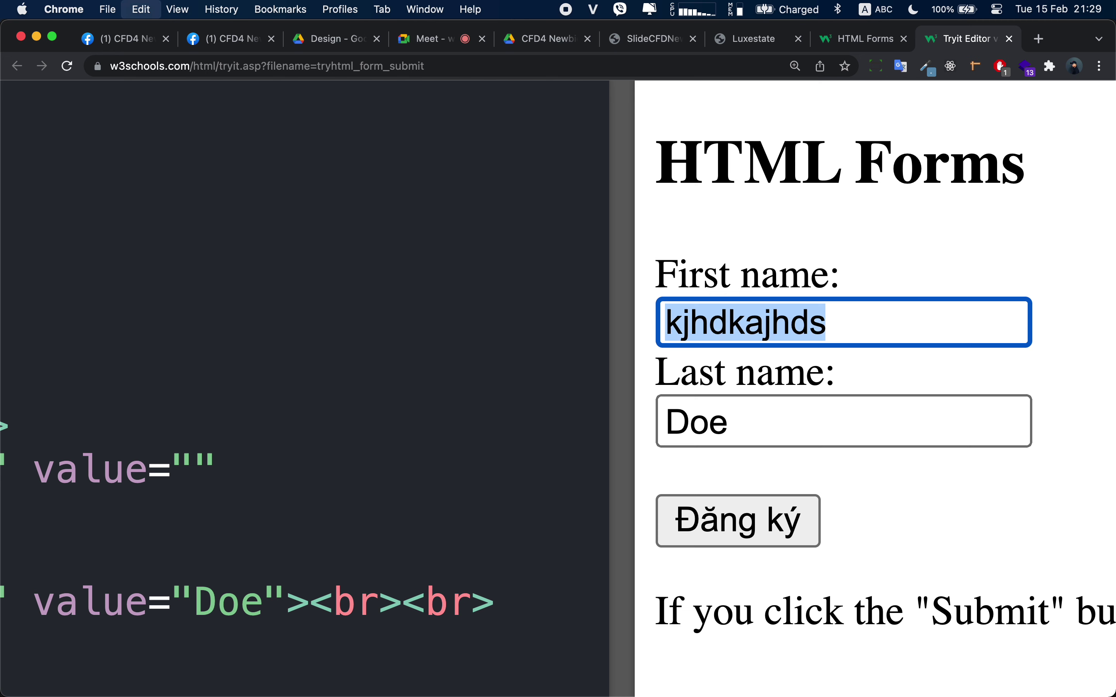
{"action": "key", "text": "BackSpace"}
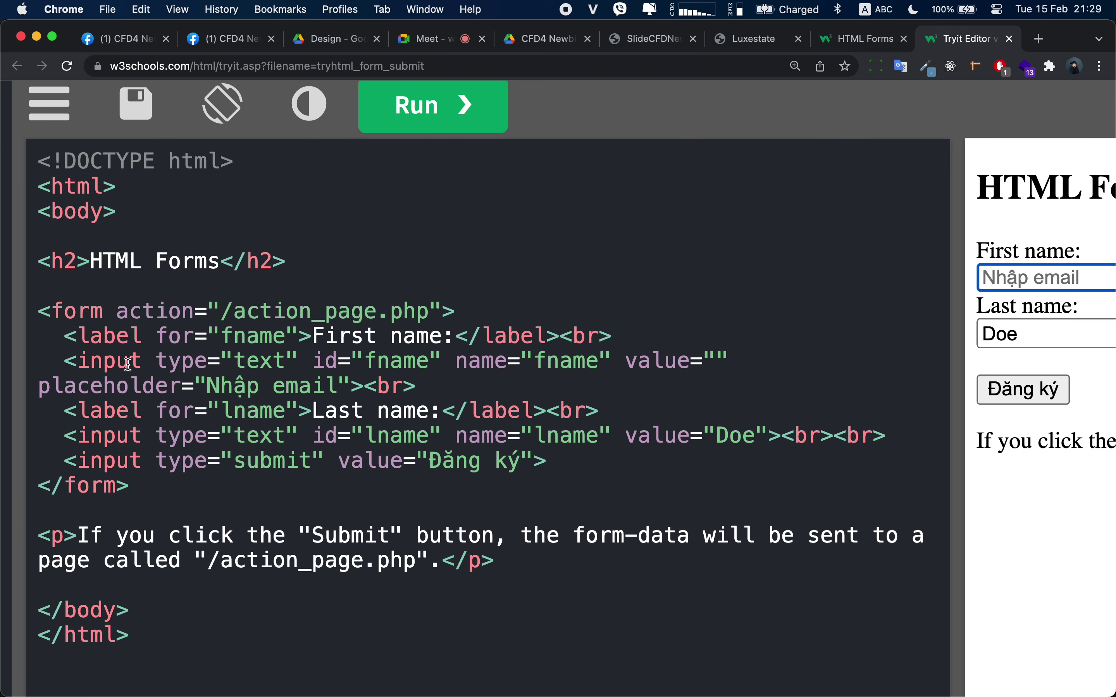
{"action": "double_click", "coordinate": [74, 386]}
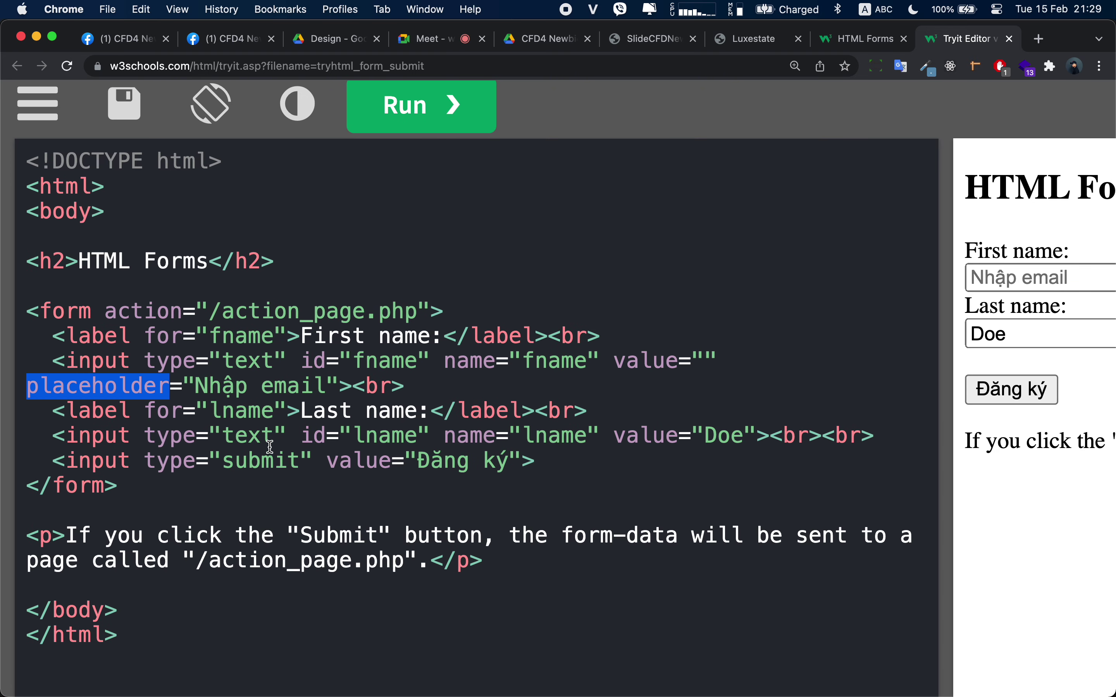
{"action": "left_click", "coordinate": [490, 388]}
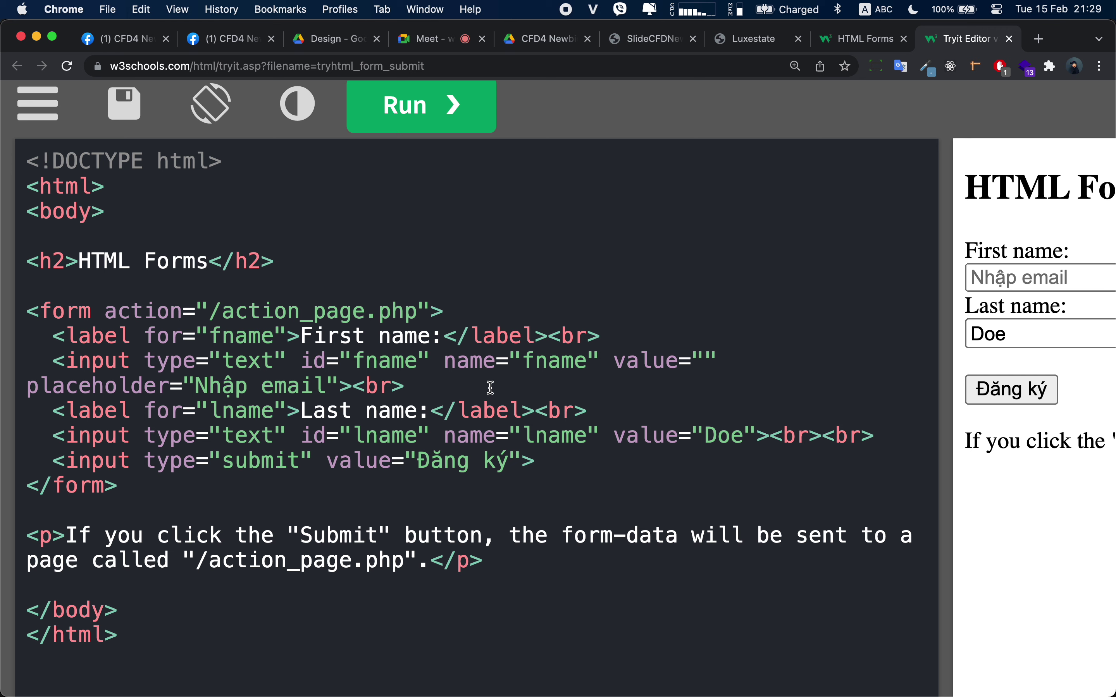
{"action": "right_click", "coordinate": [490, 387]}
{"action": "left_click", "coordinate": [119, 415]}
{"action": "double_click", "coordinate": [117, 413]}
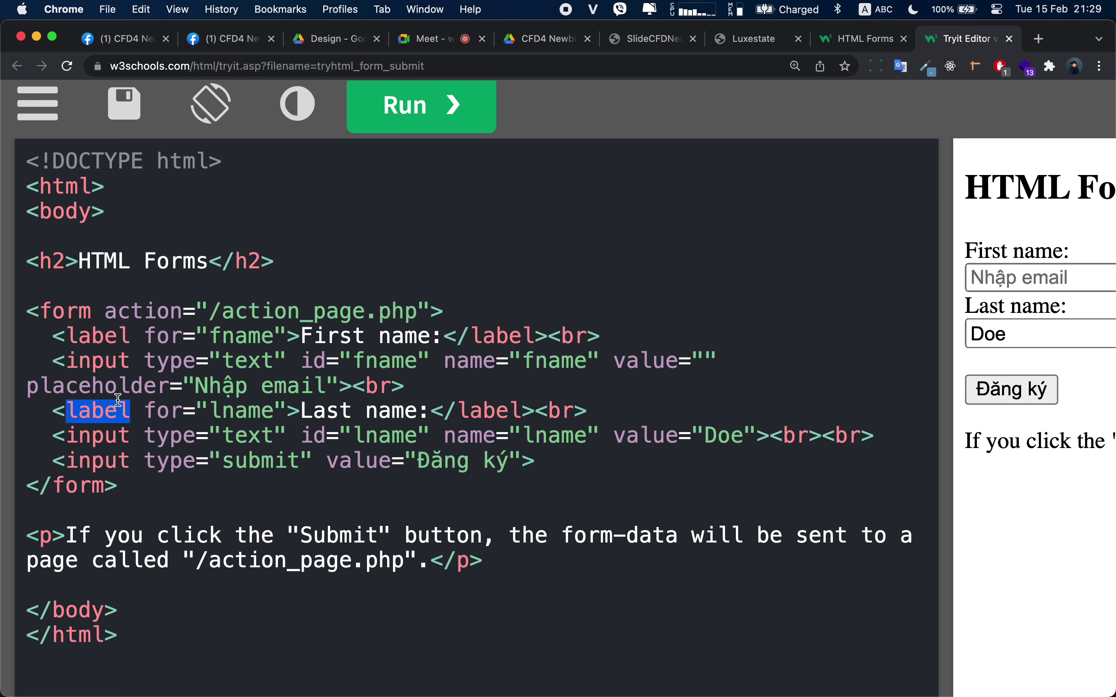
{"action": "left_click", "coordinate": [142, 383]}
{"action": "double_click", "coordinate": [141, 377]}
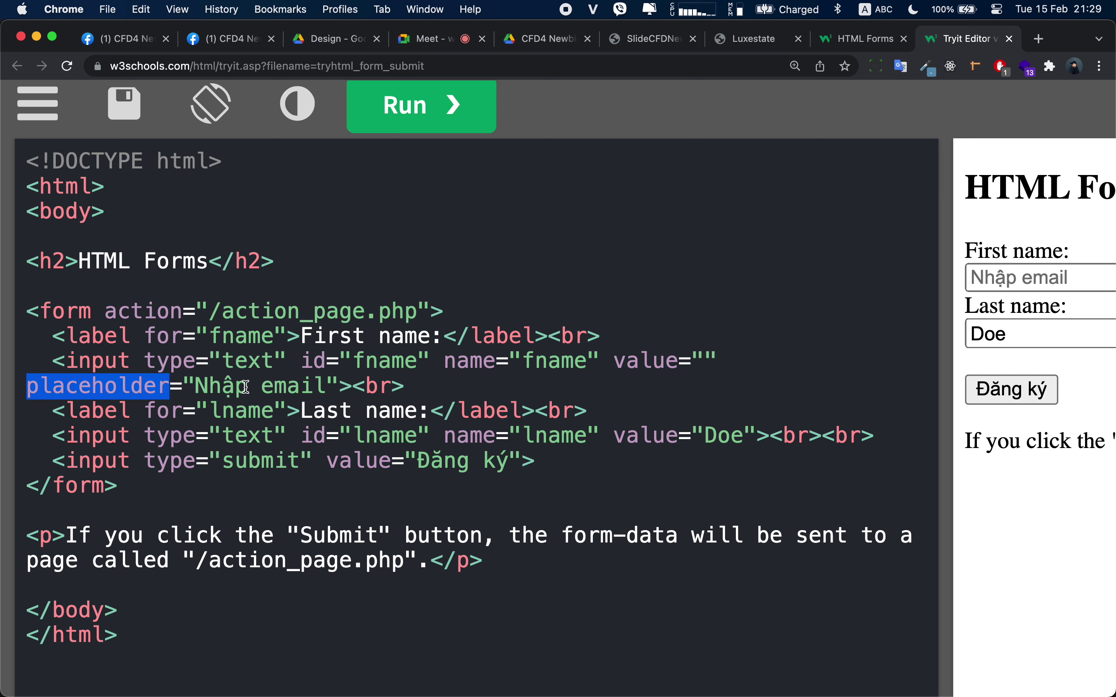
{"action": "scroll", "coordinate": [624, 386], "scroll_direction": "right", "scroll_amount": 1}
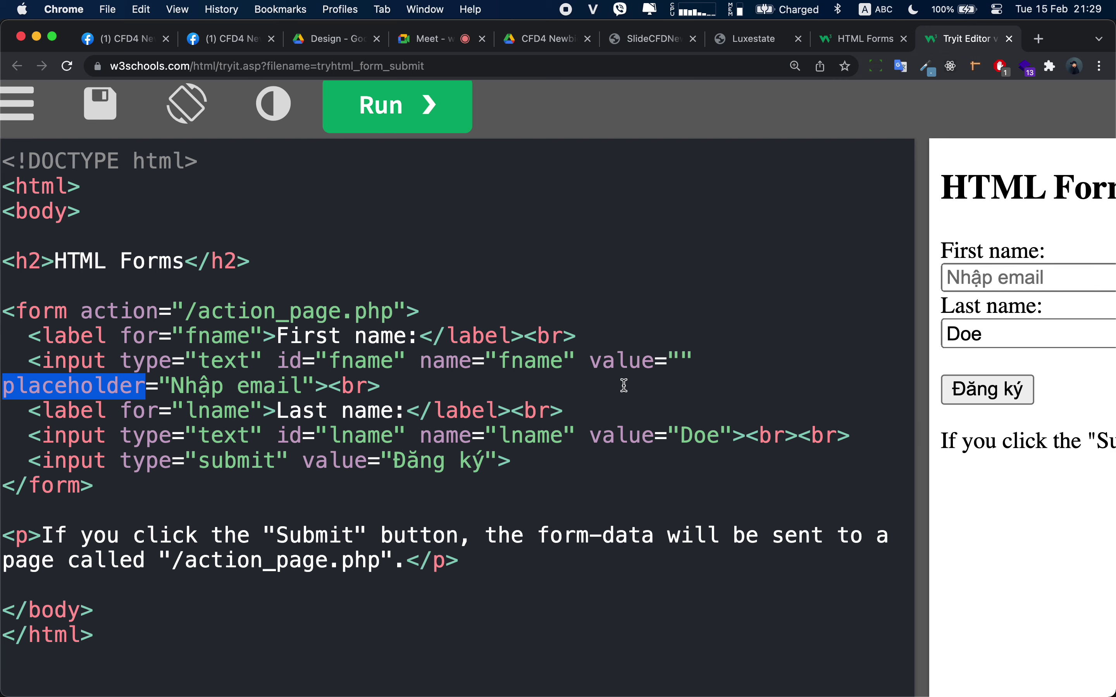
{"action": "scroll", "coordinate": [624, 386], "scroll_direction": "right", "scroll_amount": 5}
{"action": "key", "text": "super+minus"}
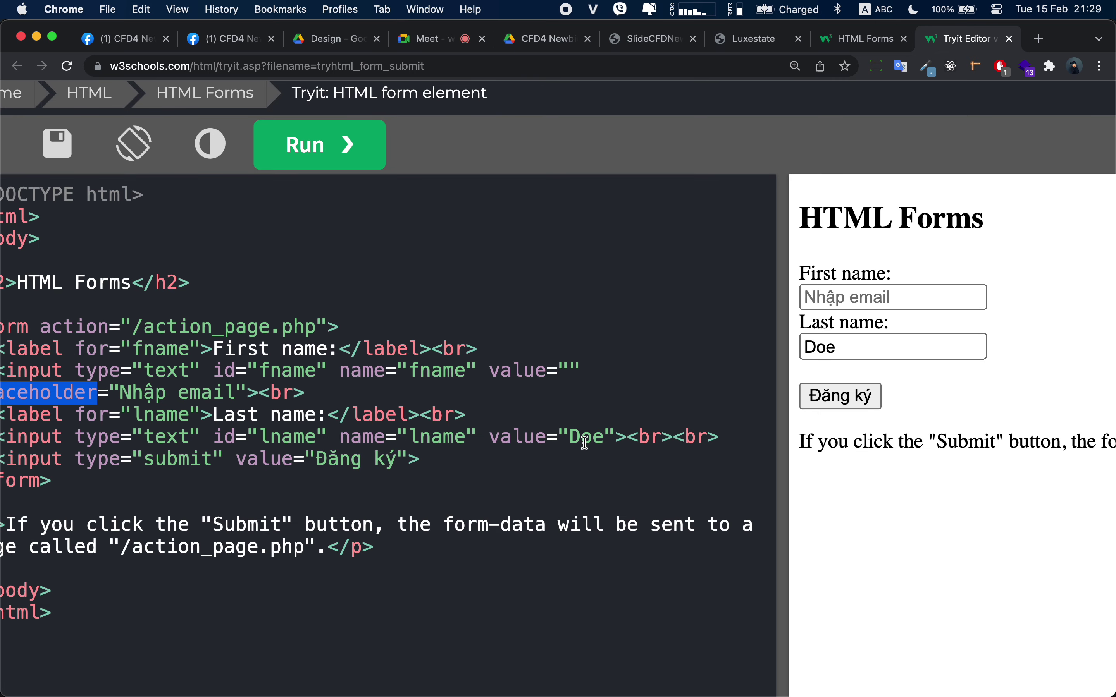
{"action": "scroll", "coordinate": [585, 443], "scroll_direction": "left", "scroll_amount": 2}
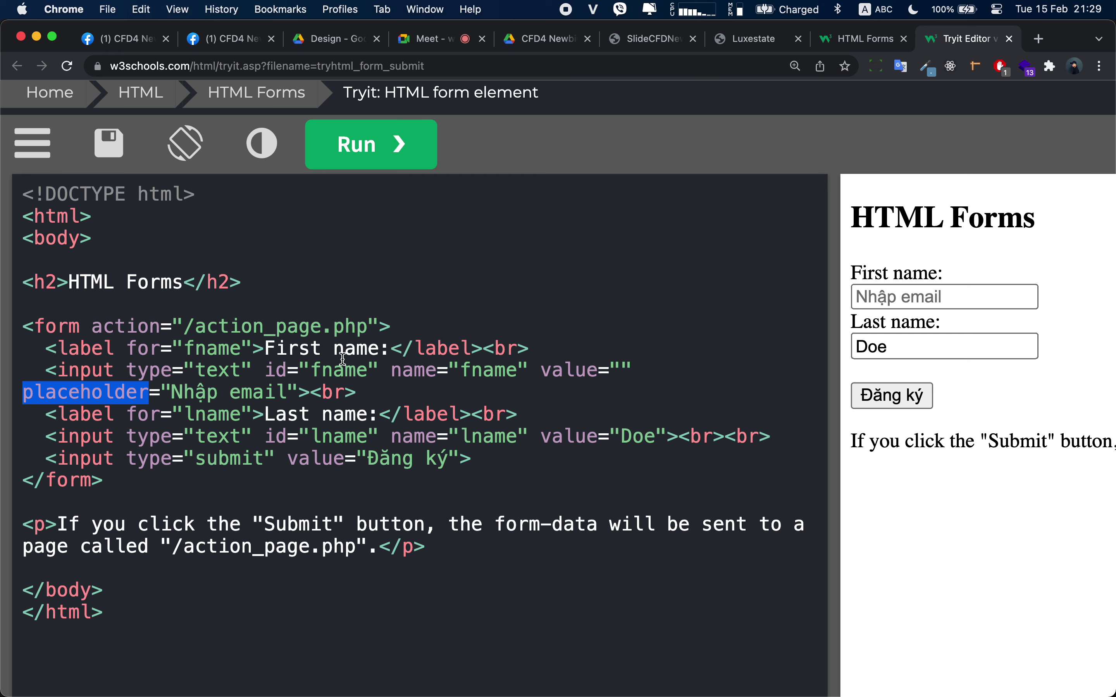
{"action": "double_click", "coordinate": [223, 369]}
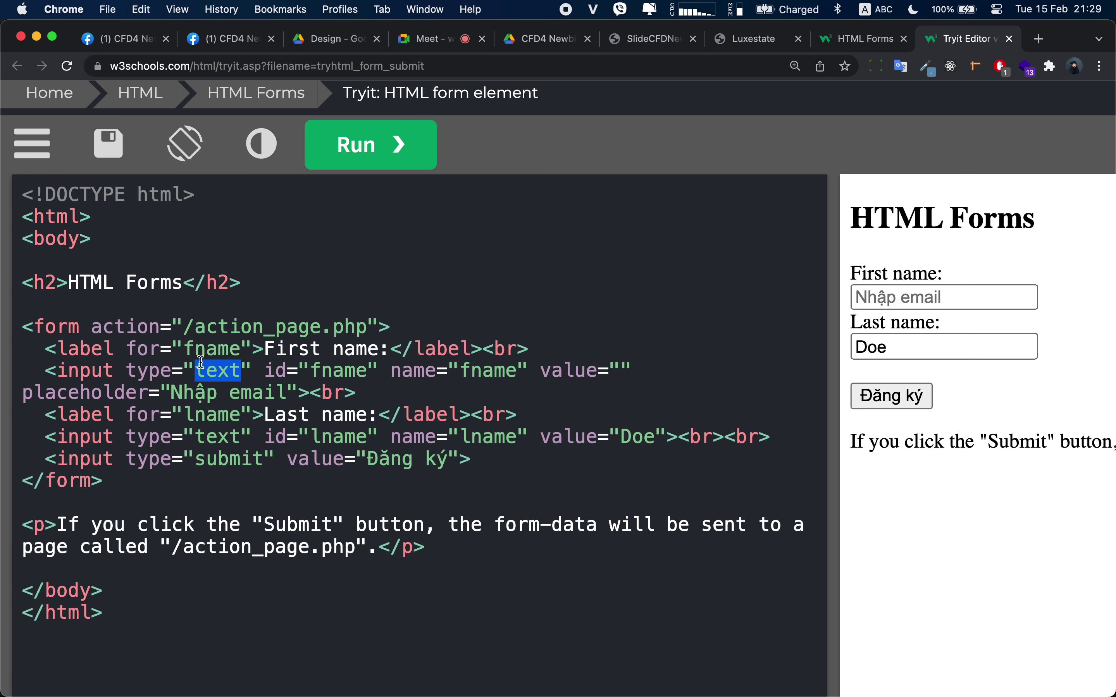
{"action": "left_click", "coordinate": [127, 346]}
{"action": "left_click_drag", "start_coordinate": [127, 346], "coordinate": [380, 351]}
{"action": "left_click", "coordinate": [191, 349]}
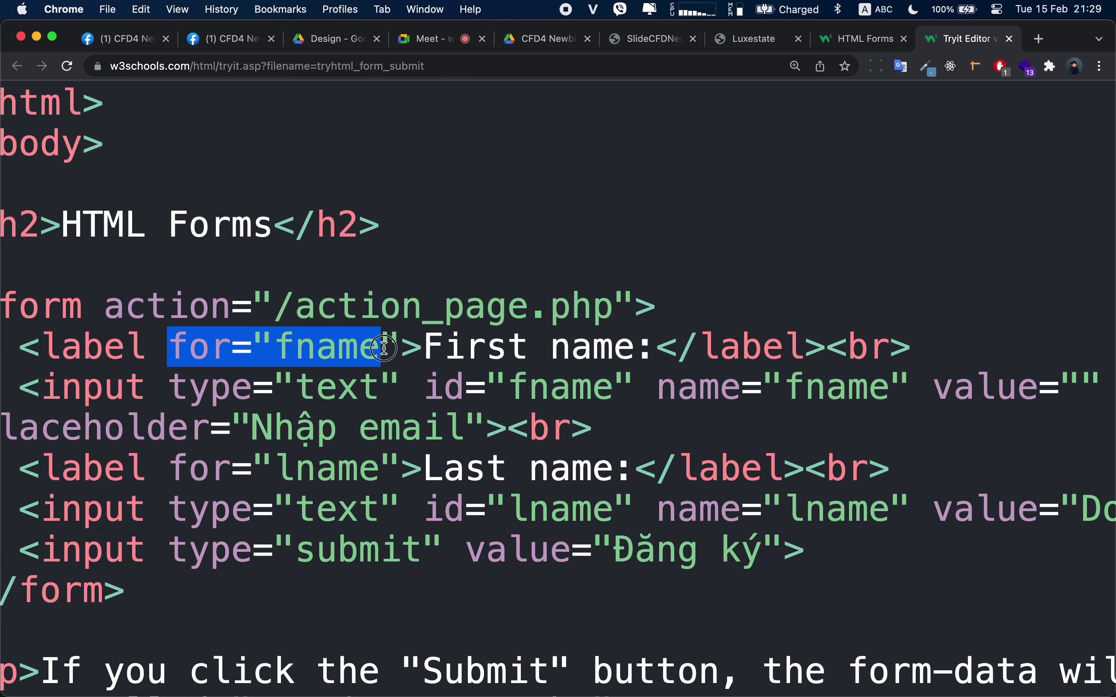
{"action": "double_click", "coordinate": [364, 349]}
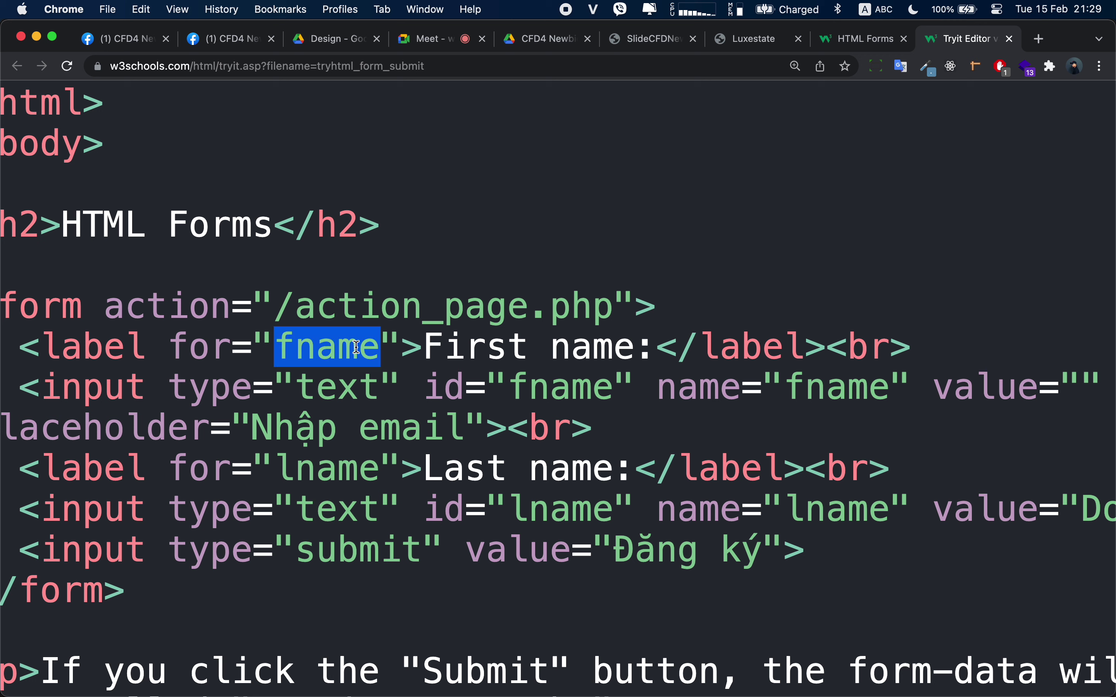
{"action": "left_click", "coordinate": [434, 381]}
{"action": "left_click_drag", "start_coordinate": [435, 381], "coordinate": [629, 397]}
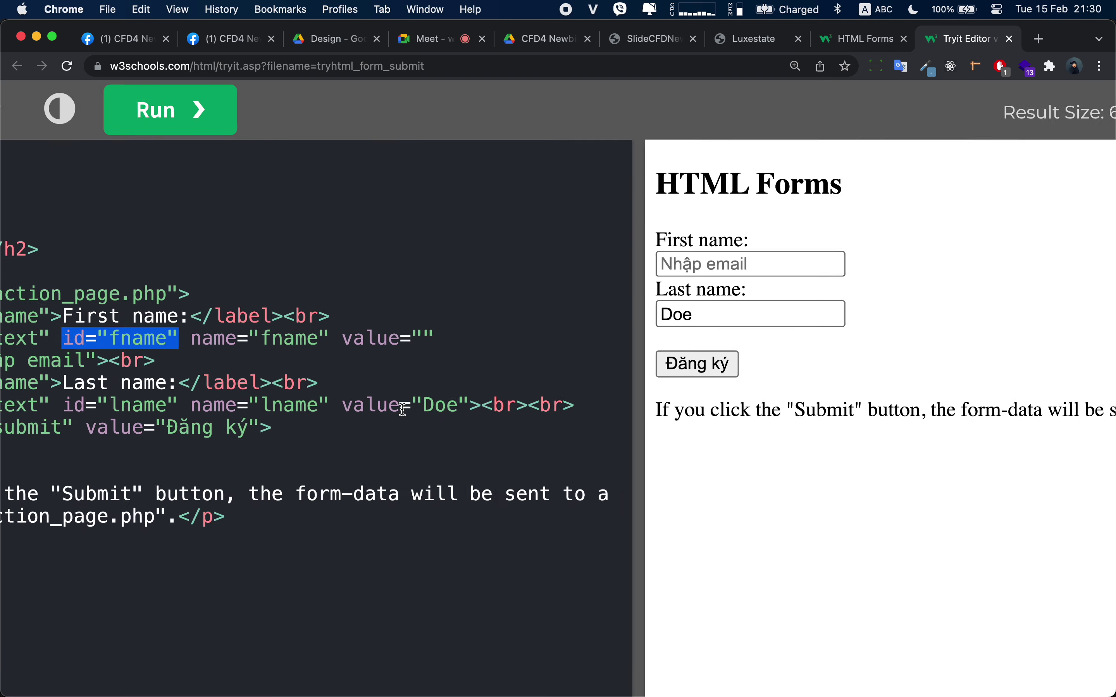
Step: Highlight the name attribute and try changing fname to fullname, then revert it
{"action": "double_click", "coordinate": [296, 338]}
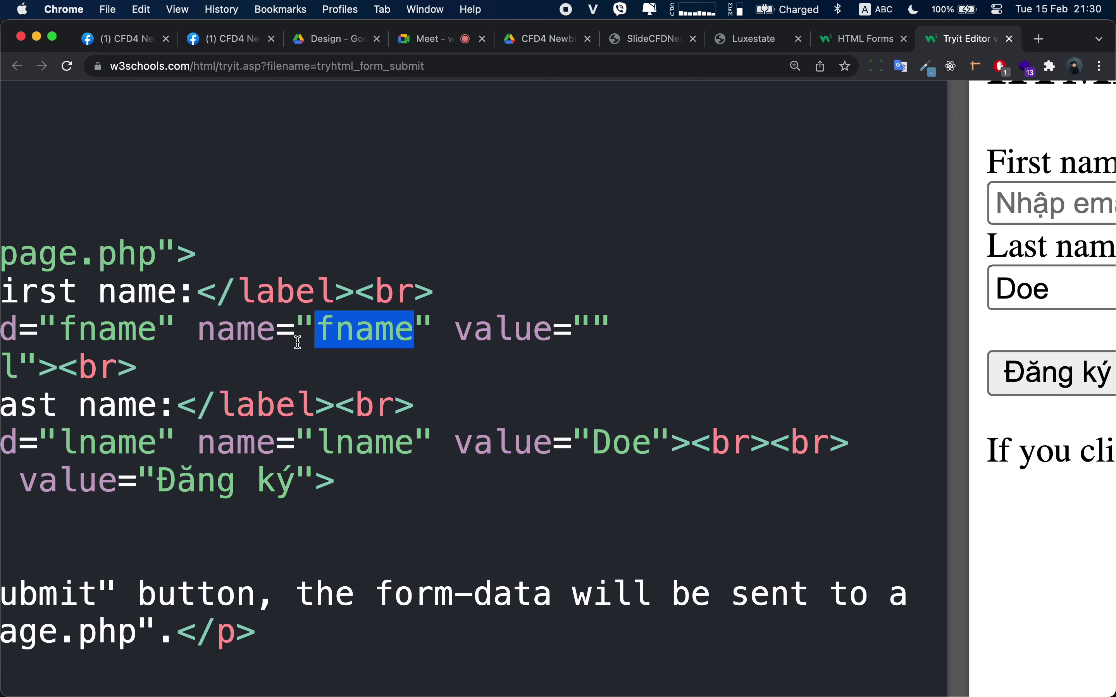
{"action": "left_click_drag", "start_coordinate": [198, 329], "coordinate": [275, 327]}
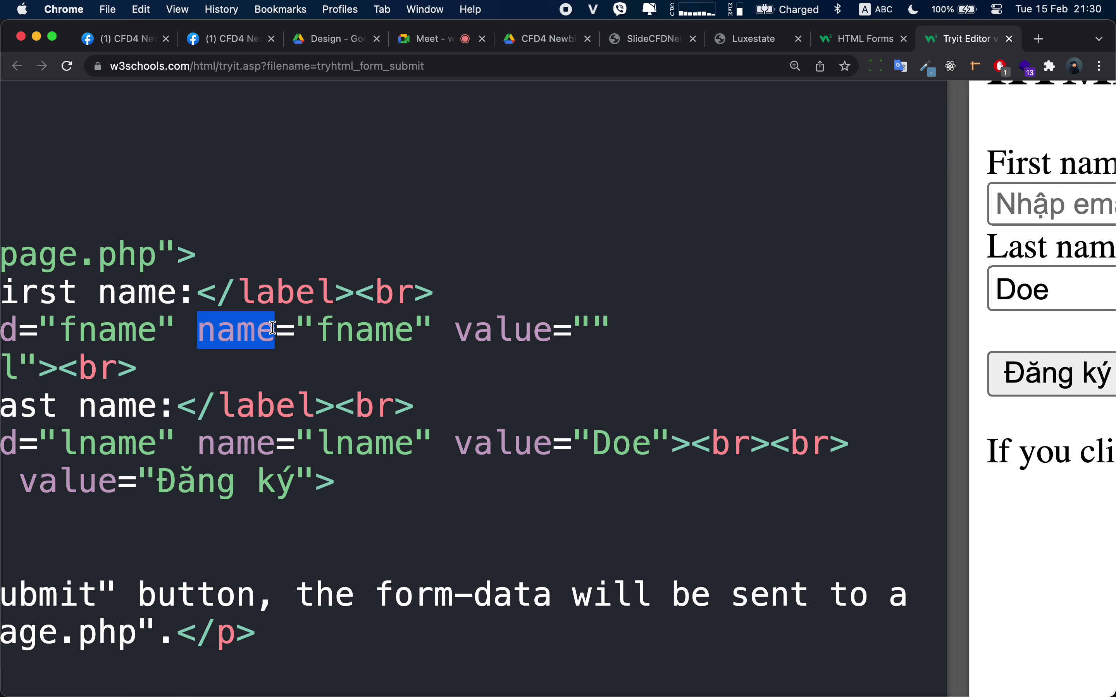
{"action": "double_click", "coordinate": [342, 335]}
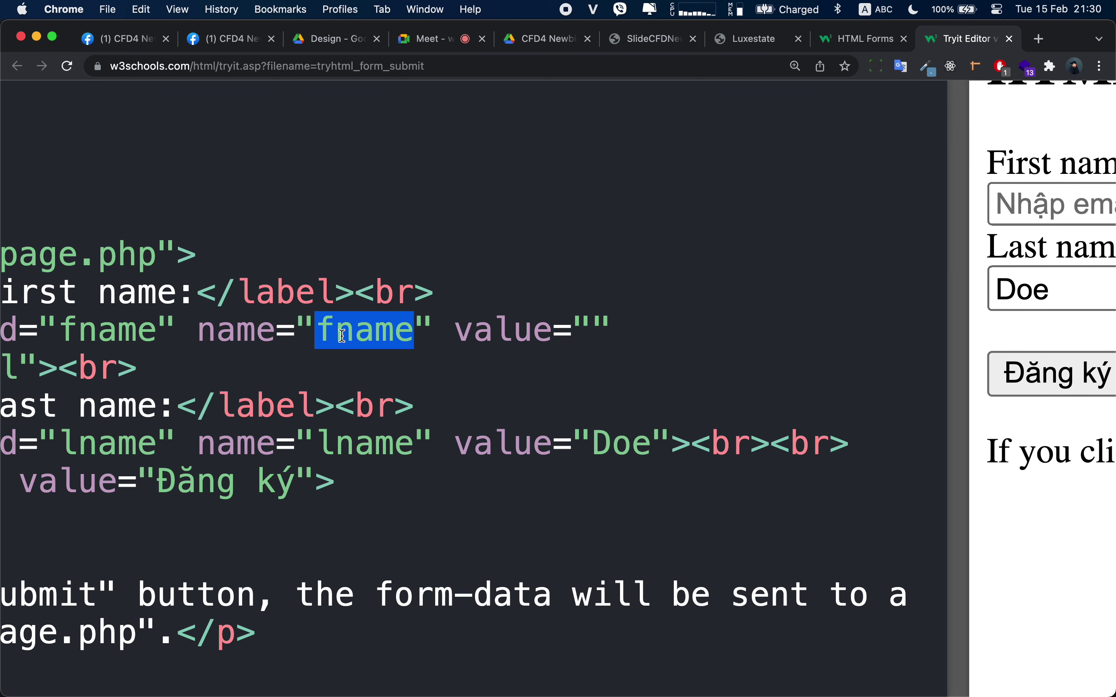
{"action": "left_click", "coordinate": [342, 335]}
{"action": "type", "text": "ull"}
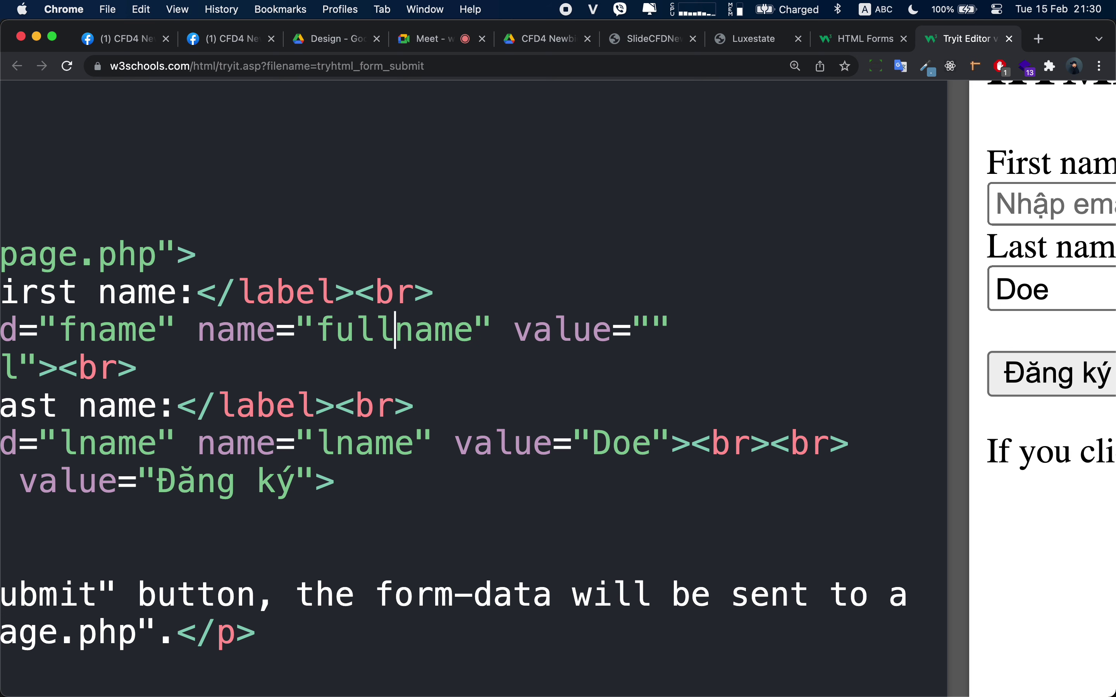
{"action": "key", "text": "BackSpace"}
{"action": "key", "text": "BackSpace"}
{"action": "key", "text": "BackSpace"}
Step: Try editing the lname value, restore it, and close the Tryit Editor tab
{"action": "left_click", "coordinate": [335, 443]}
{"action": "type", "text": "as"}
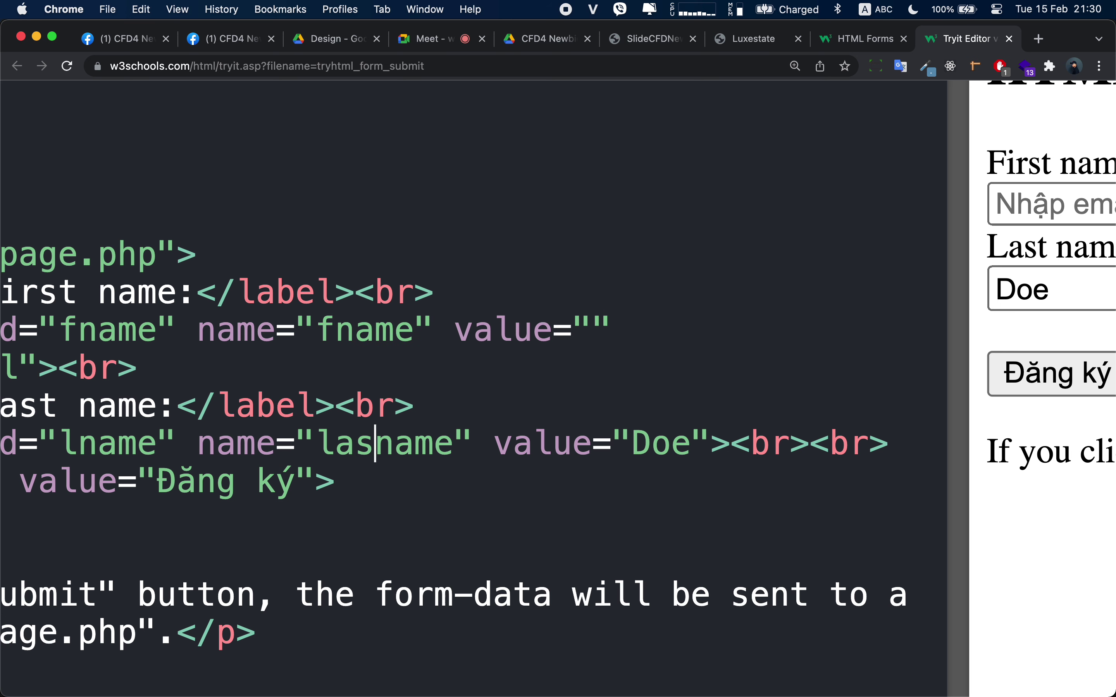
{"action": "type", "text": "t"}
{"action": "key", "text": "BackSpace"}
{"action": "key", "text": "BackSpace"}
{"action": "key", "text": "BackSpace"}
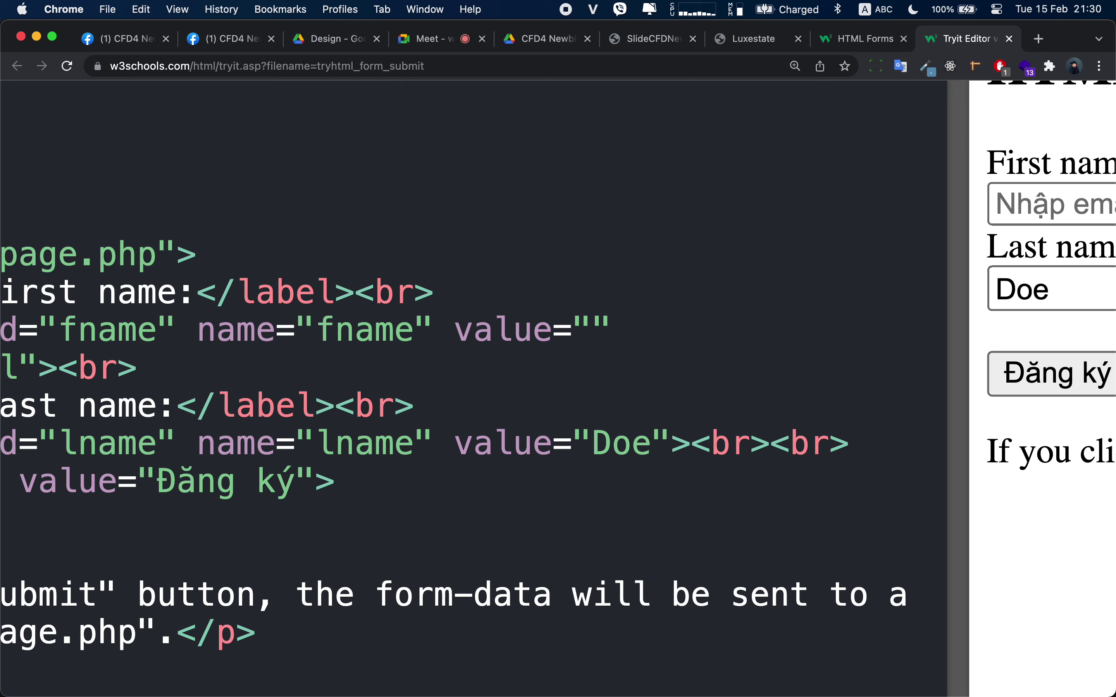
{"action": "key", "text": "super+0"}
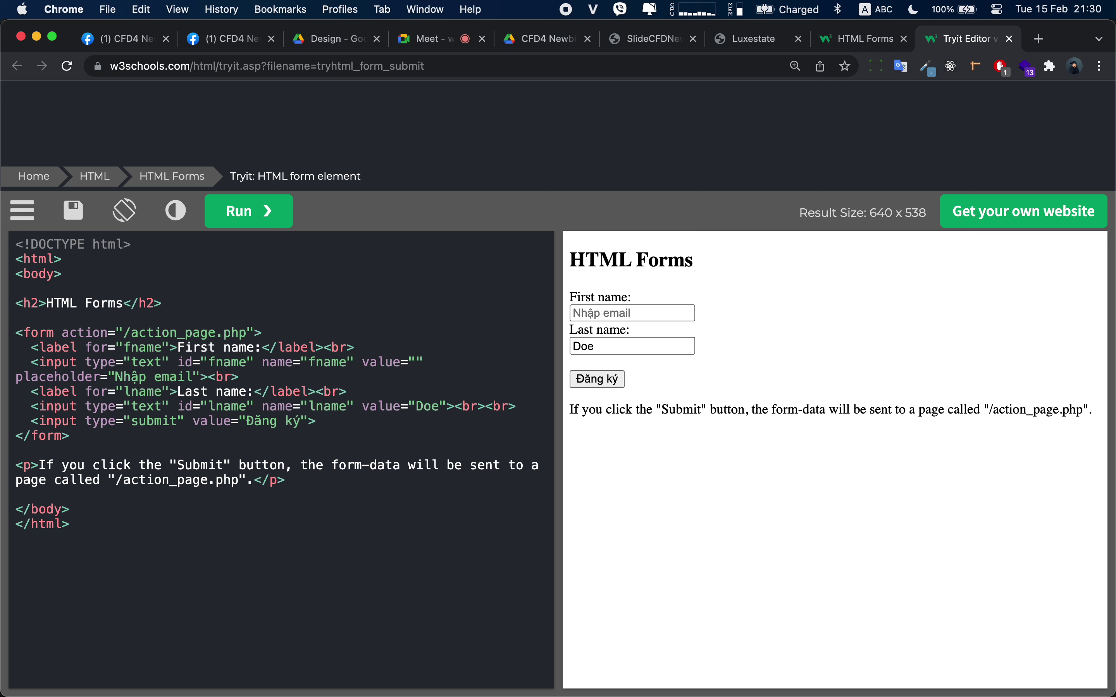
{"action": "key", "text": "super+w"}
Step: Highlight <input> on the SlideCFDNewbie FORM slide, then return to the HTML Forms tutorial
{"action": "left_click", "coordinate": [719, 39]}
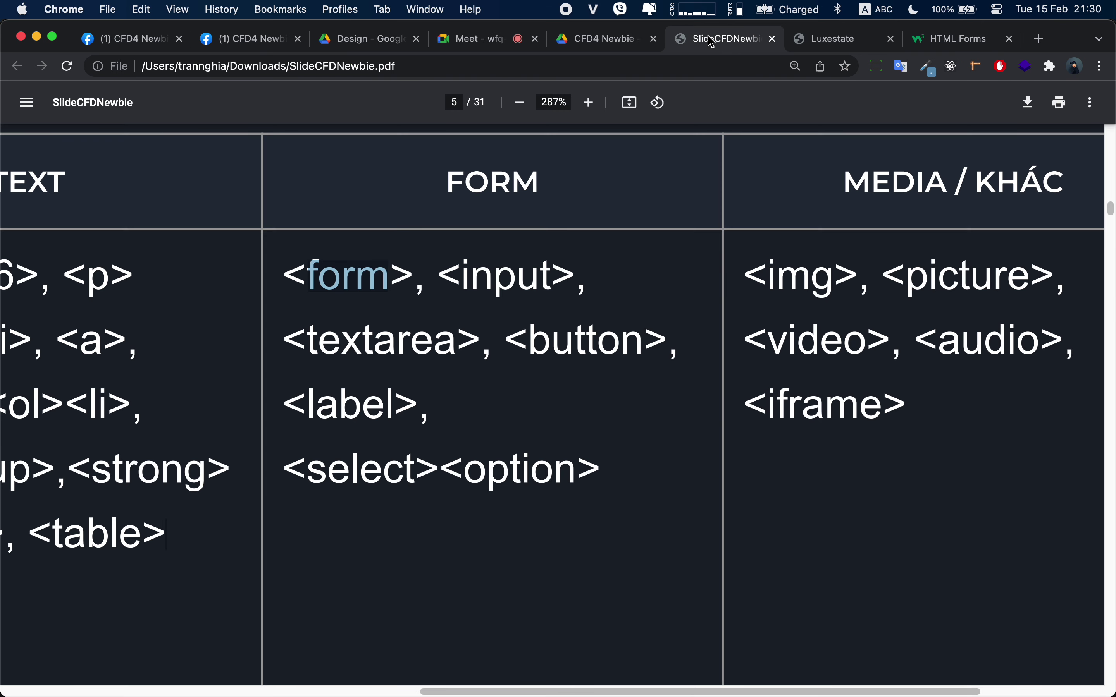
{"action": "left_click_drag", "start_coordinate": [451, 282], "coordinate": [581, 278]}
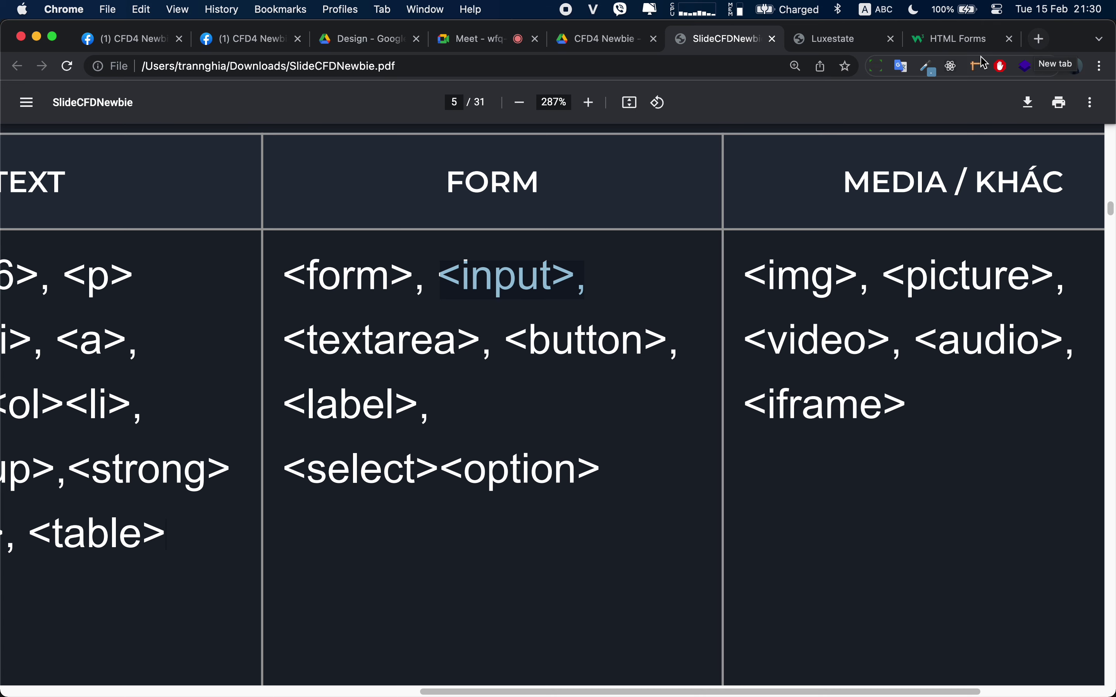
{"action": "left_click", "coordinate": [950, 41]}
Step: Scroll to the input types table and highlight text, radio, checkbox, submit and button
{"action": "scroll", "coordinate": [460, 460], "scroll_direction": "down", "scroll_amount": 3}
{"action": "scroll", "coordinate": [460, 460], "scroll_direction": "down", "scroll_amount": 4}
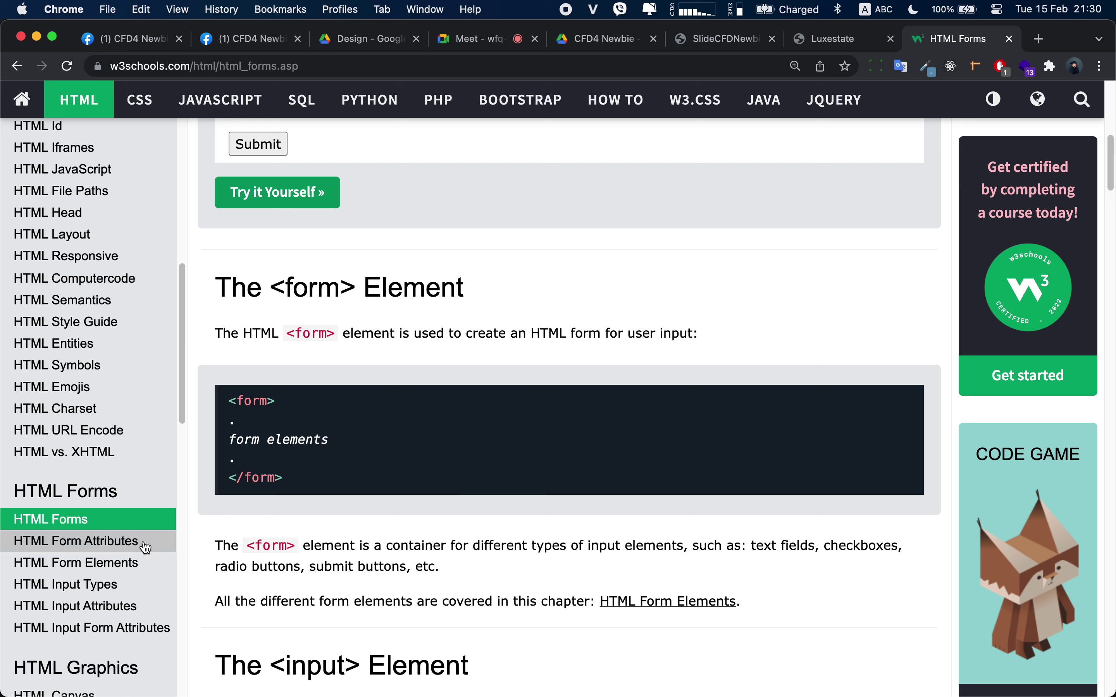
{"action": "scroll", "coordinate": [142, 530], "scroll_direction": "down", "scroll_amount": 3}
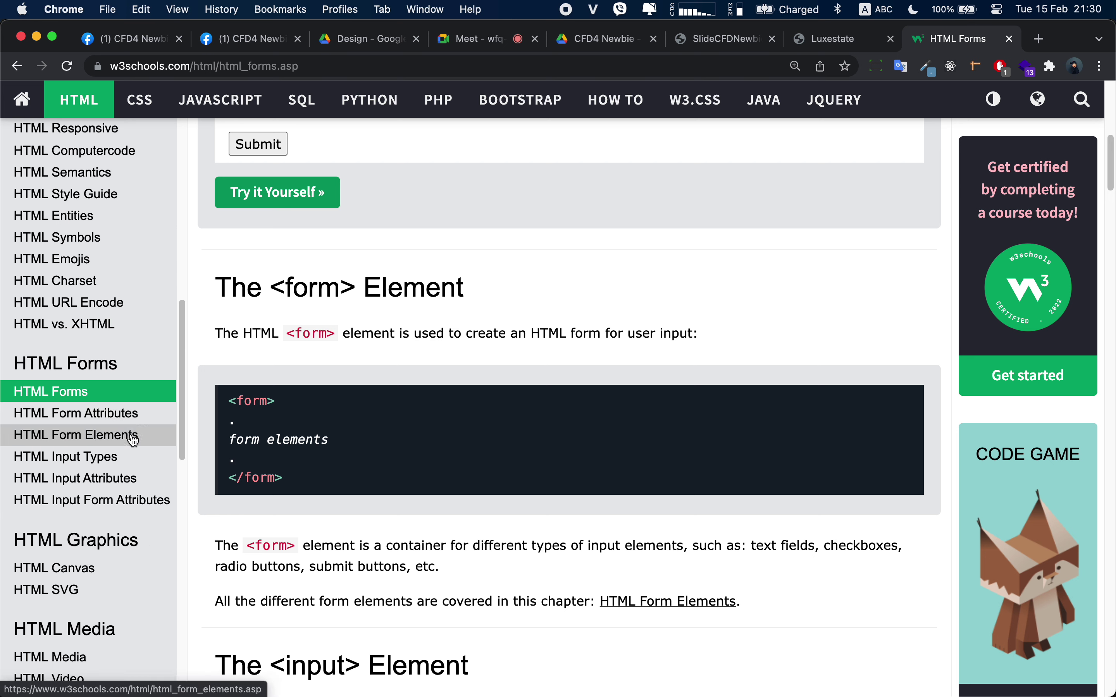
{"action": "scroll", "coordinate": [363, 445], "scroll_direction": "down", "scroll_amount": 1}
{"action": "scroll", "coordinate": [364, 445], "scroll_direction": "down", "scroll_amount": 10}
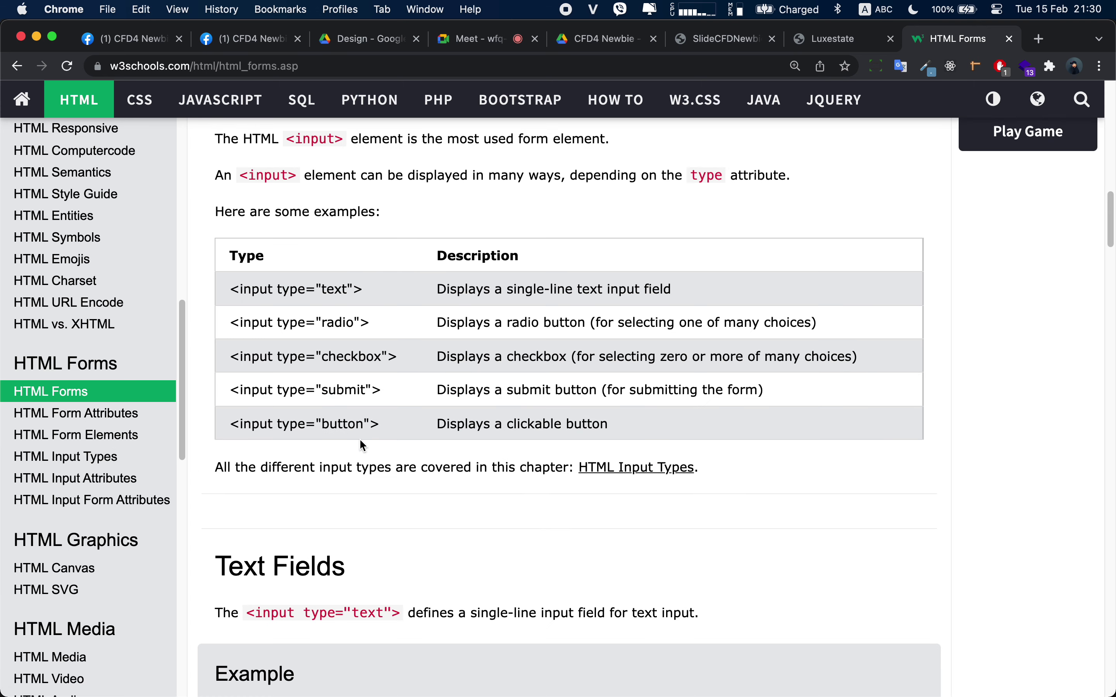
{"action": "scroll", "coordinate": [359, 439], "scroll_direction": "up", "scroll_amount": 3}
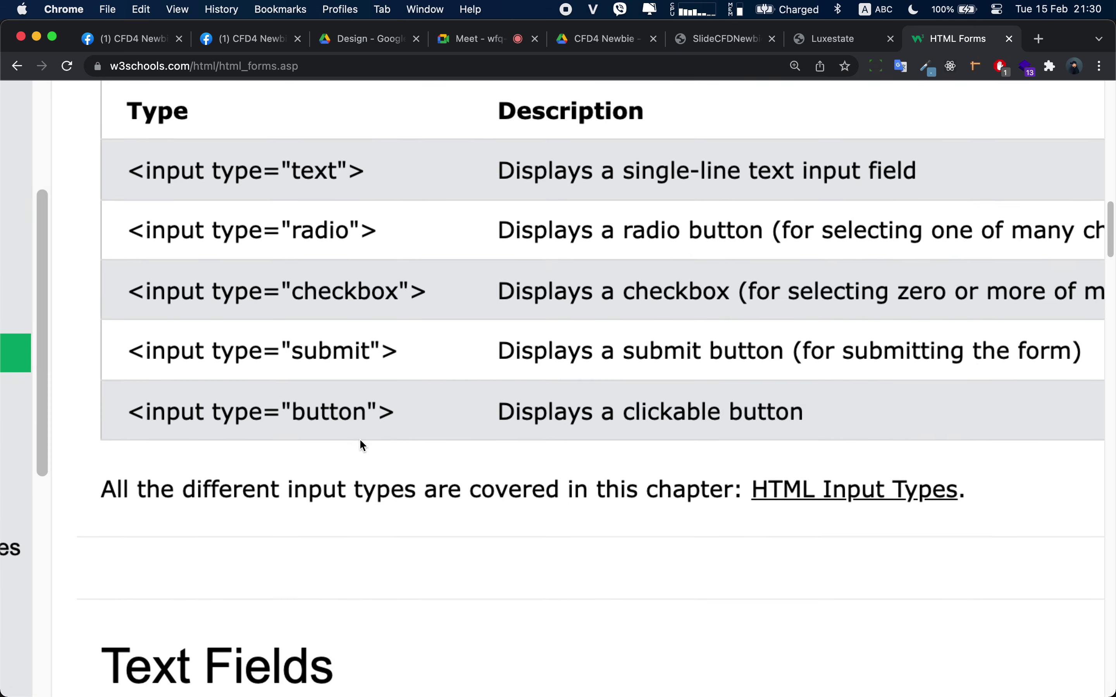
{"action": "double_click", "coordinate": [309, 174]}
{"action": "double_click", "coordinate": [316, 239]}
{"action": "double_click", "coordinate": [324, 290]}
{"action": "left_click", "coordinate": [327, 359]}
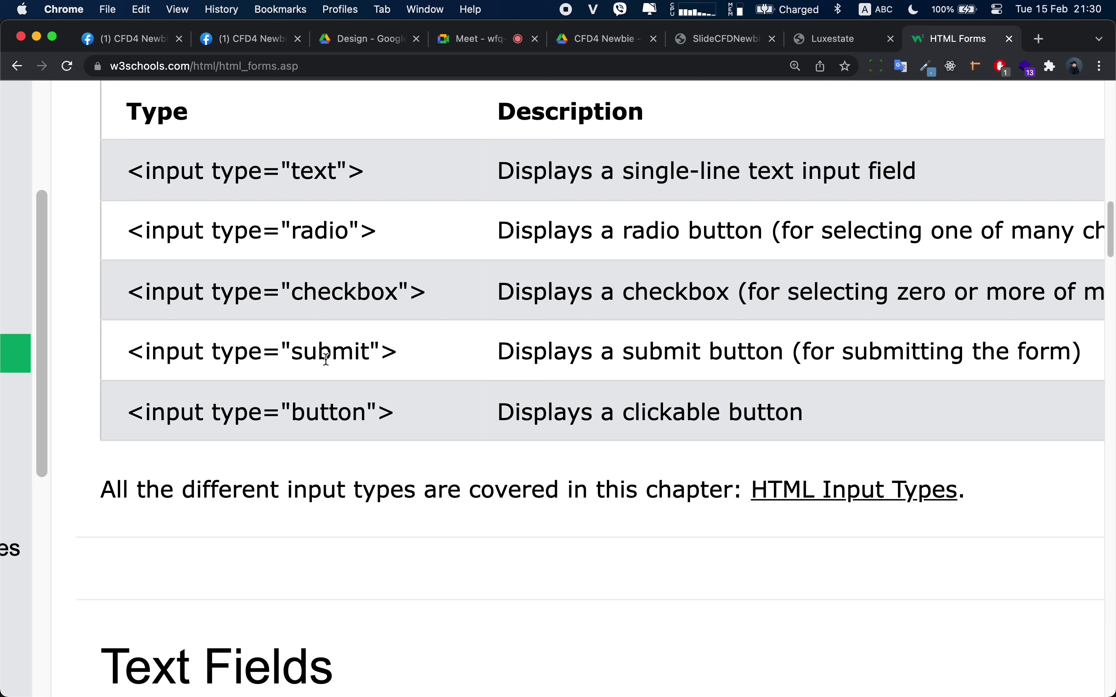
{"action": "double_click", "coordinate": [327, 359]}
{"action": "double_click", "coordinate": [327, 408]}
Step: Select the full submit and button input tags, zoom back out, and scroll to the radio example
{"action": "left_click_drag", "start_coordinate": [117, 353], "coordinate": [446, 353]}
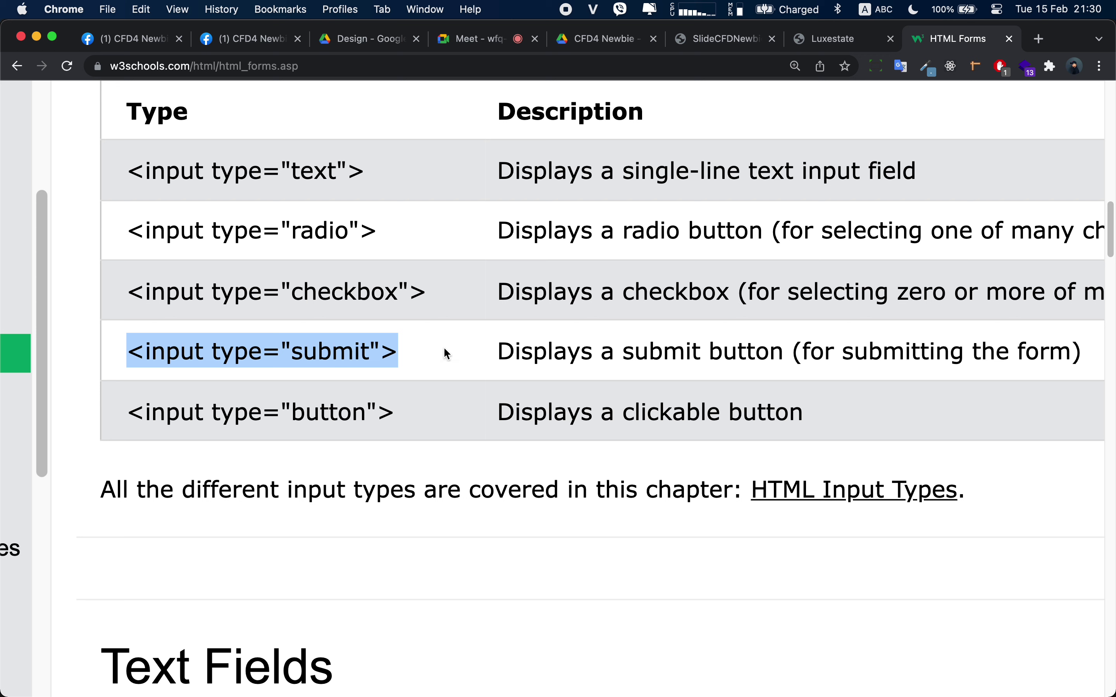
{"action": "left_click_drag", "start_coordinate": [122, 426], "coordinate": [441, 425]}
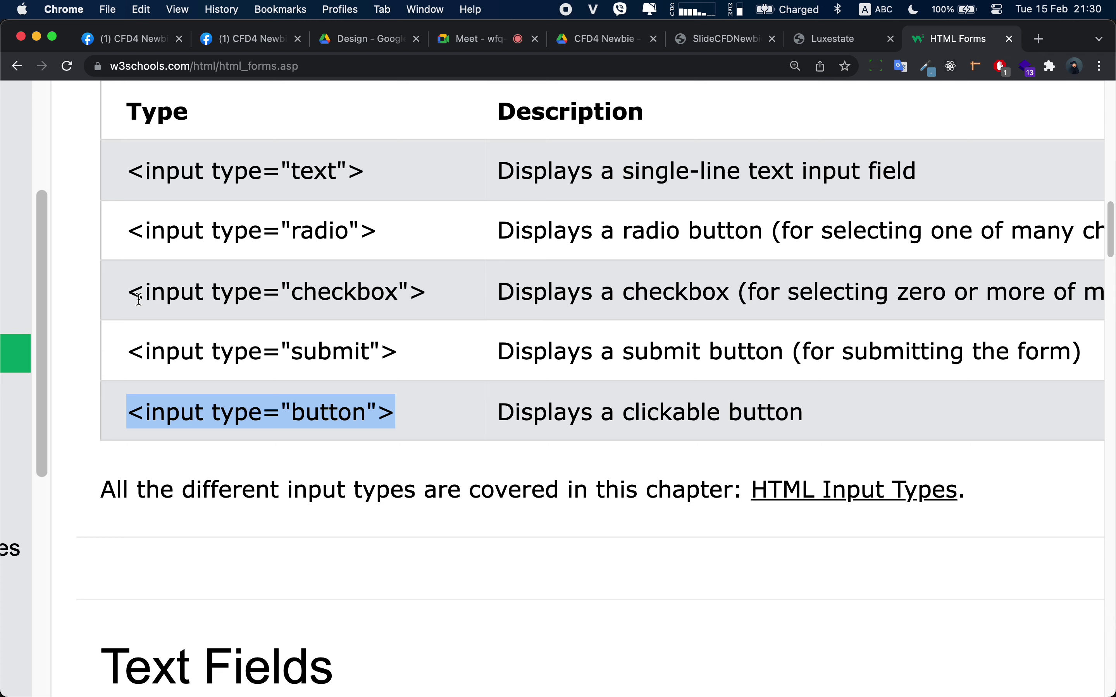
{"action": "key", "text": "super+minus"}
{"action": "key", "text": "super+minus"}
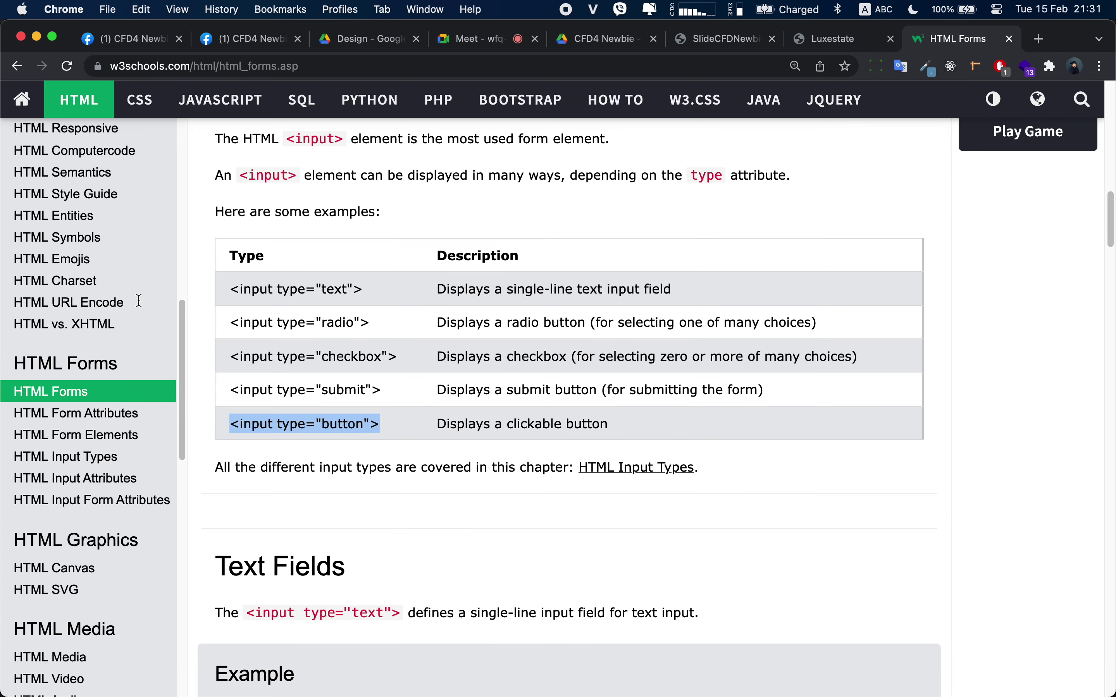
{"action": "scroll", "coordinate": [141, 307], "scroll_direction": "down", "scroll_amount": 3}
{"action": "scroll", "coordinate": [141, 304], "scroll_direction": "down", "scroll_amount": 3}
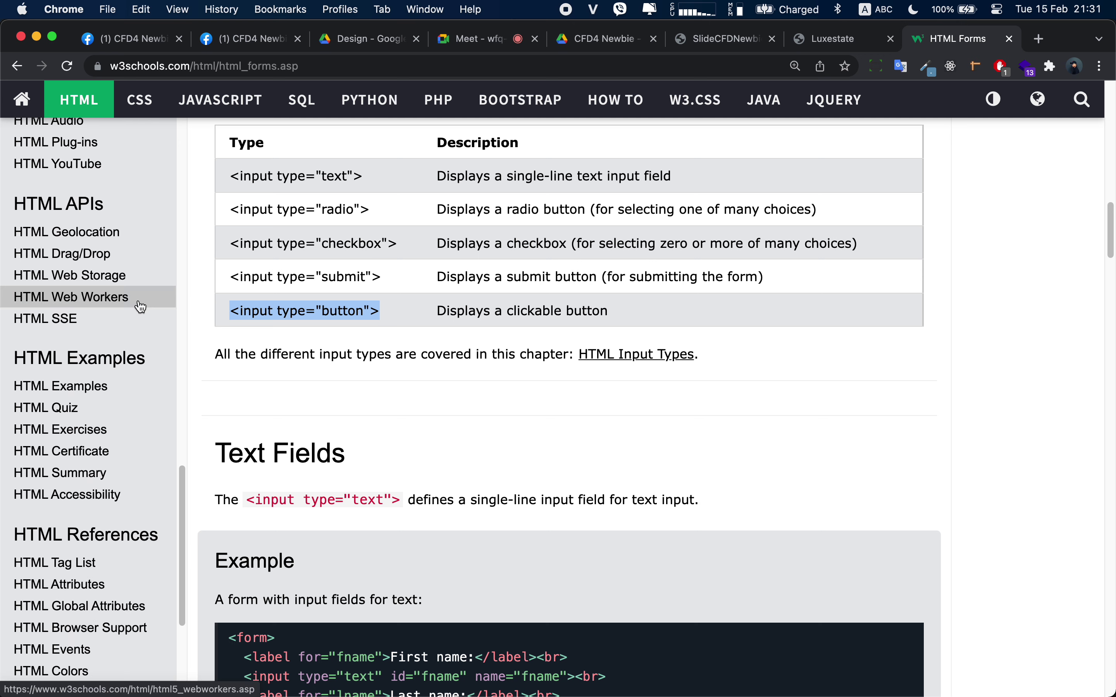
{"action": "left_click", "coordinate": [231, 267]}
{"action": "scroll", "coordinate": [235, 267], "scroll_direction": "down", "scroll_amount": 8}
{"action": "scroll", "coordinate": [264, 489], "scroll_direction": "down", "scroll_amount": 5}
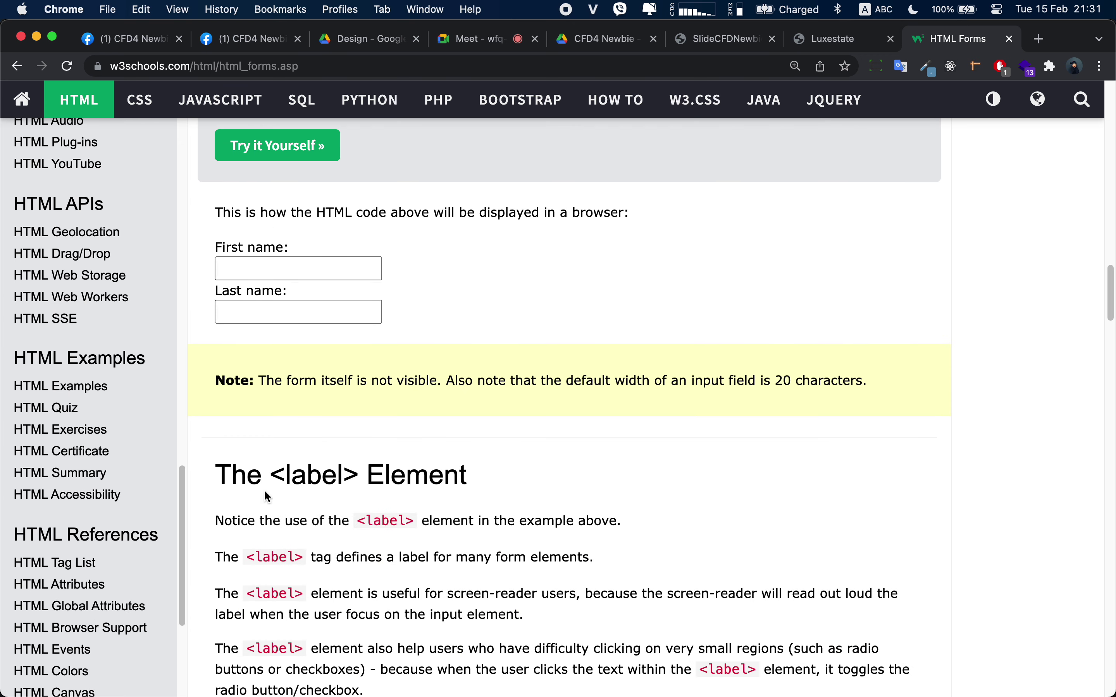
{"action": "scroll", "coordinate": [265, 503], "scroll_direction": "down", "scroll_amount": 8}
{"action": "scroll", "coordinate": [267, 508], "scroll_direction": "down", "scroll_amount": 8}
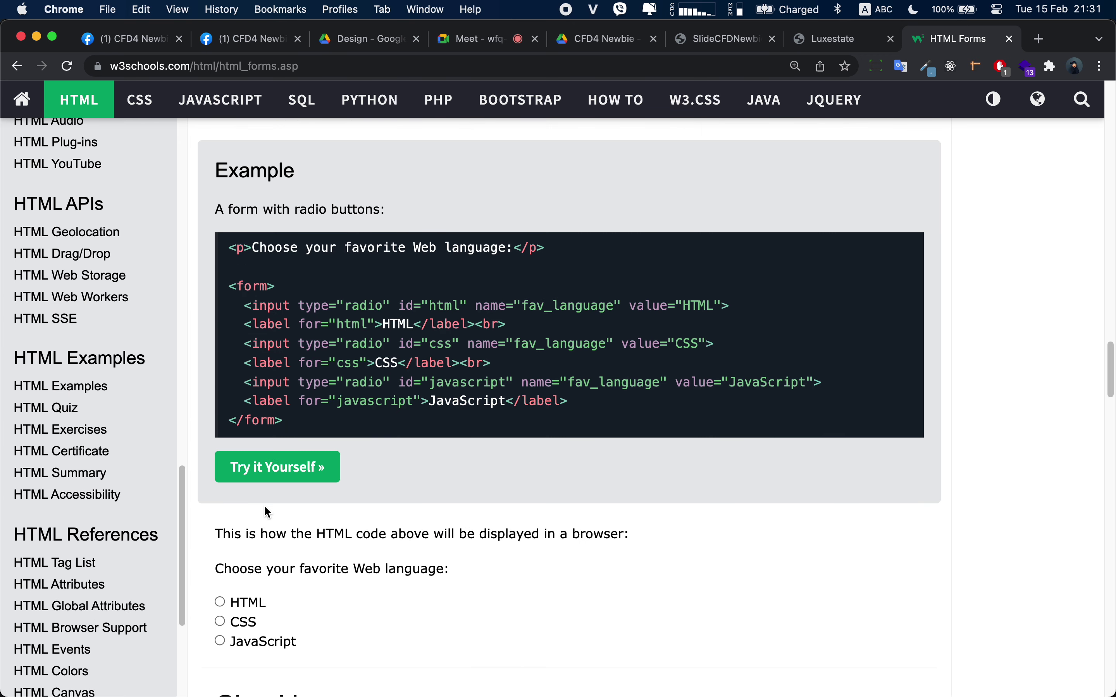
Step: Open the radio-buttons example and try choosing HTML, CSS and JavaScript in the result
{"action": "left_click", "coordinate": [306, 472]}
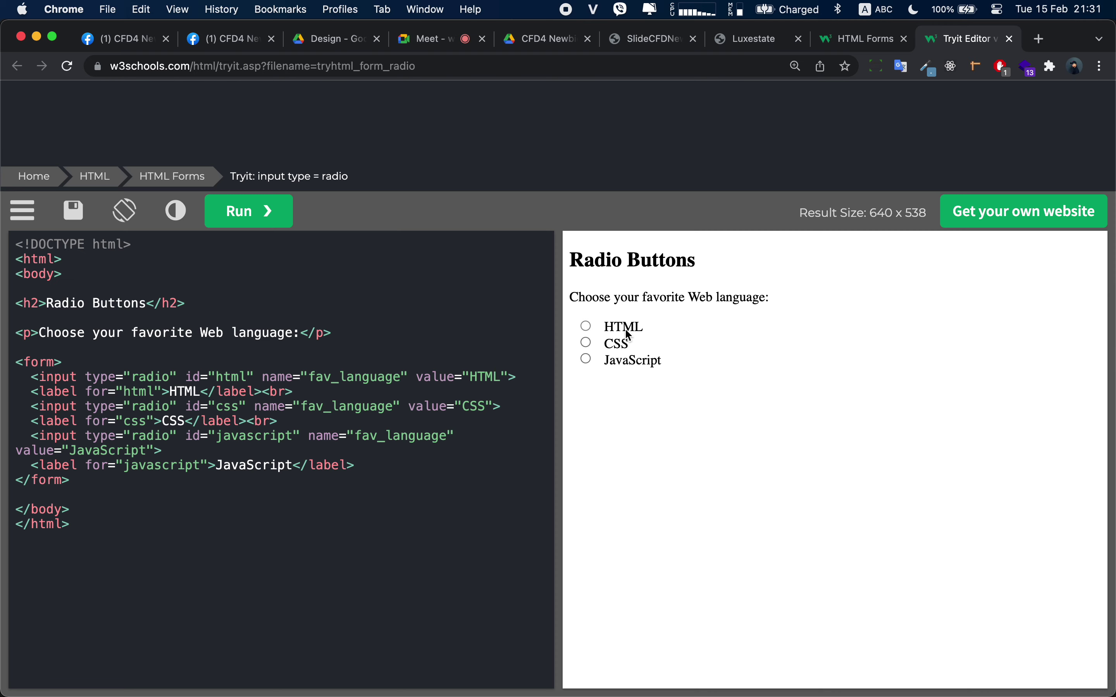
{"action": "left_click", "coordinate": [586, 326]}
{"action": "left_click", "coordinate": [612, 345]}
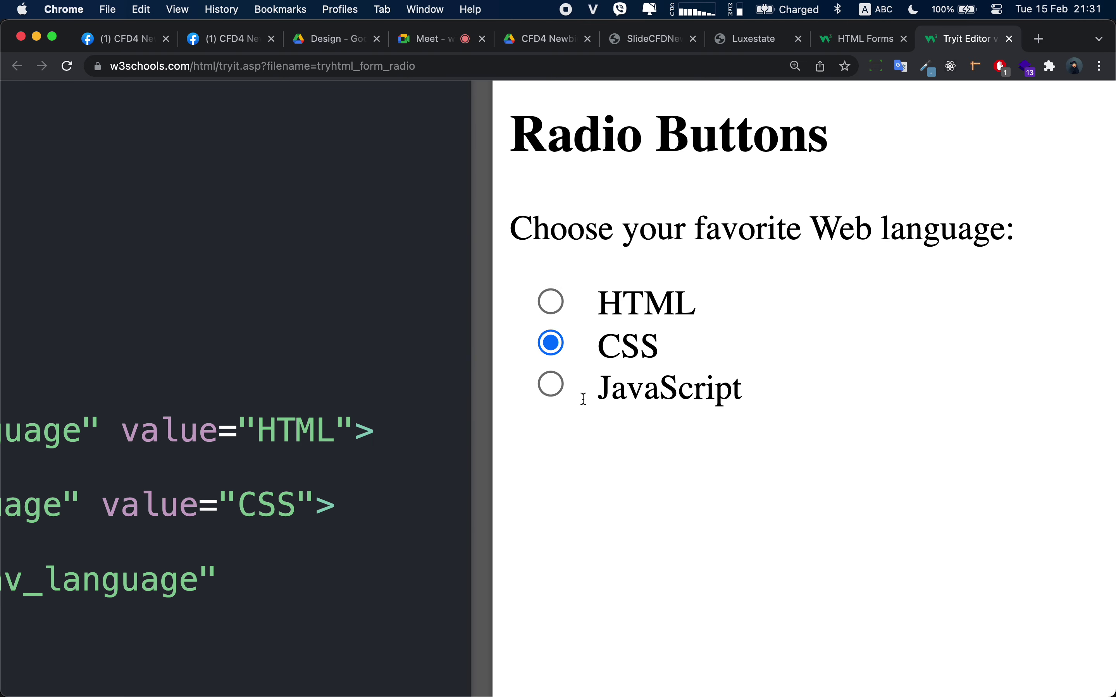
{"action": "left_click", "coordinate": [602, 376]}
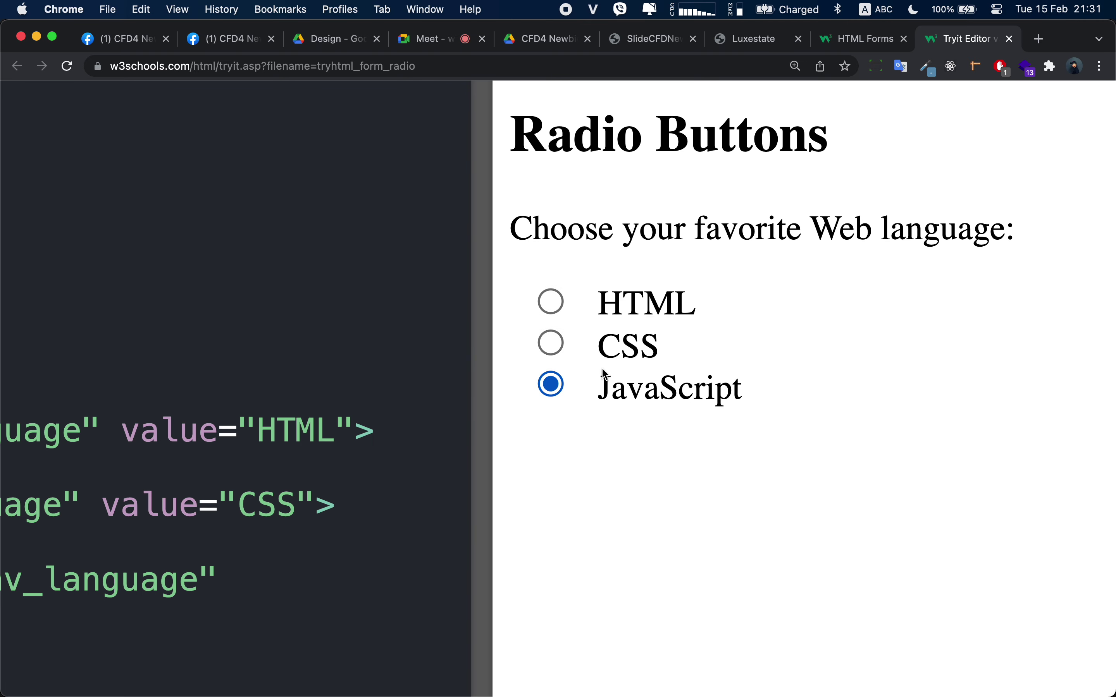
{"action": "left_click", "coordinate": [555, 346]}
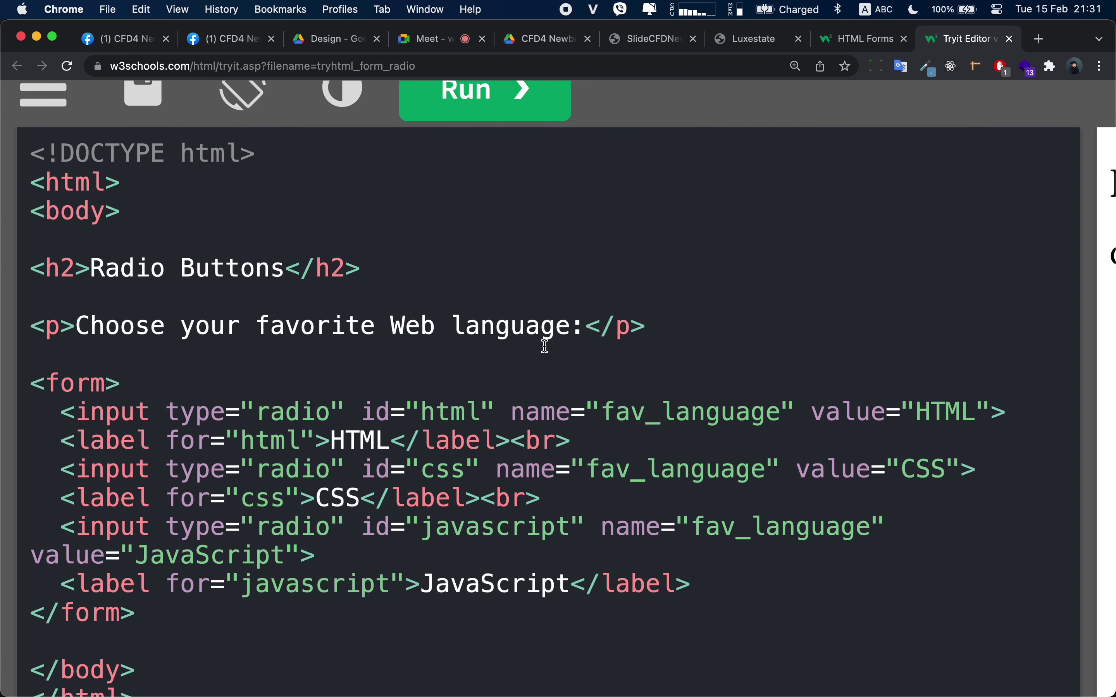
Step: Highlight the first radio input's type="radio" and the HTML and CSS values
{"action": "left_click_drag", "start_coordinate": [61, 413], "coordinate": [360, 412]}
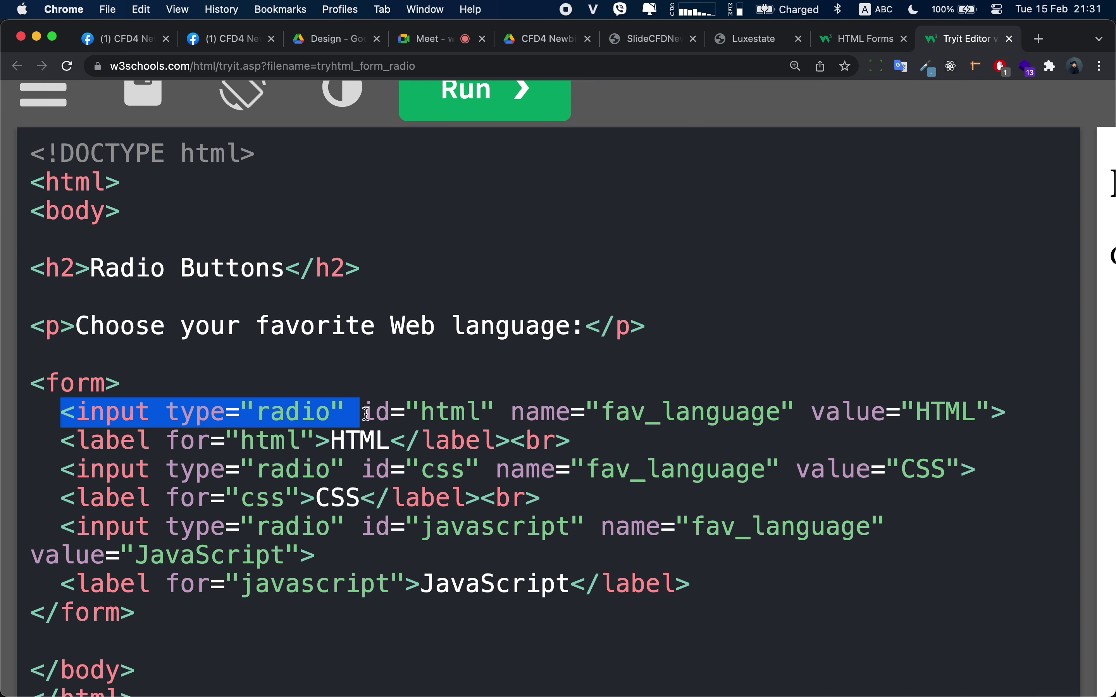
{"action": "left_click", "coordinate": [420, 413]}
{"action": "double_click", "coordinate": [318, 413]}
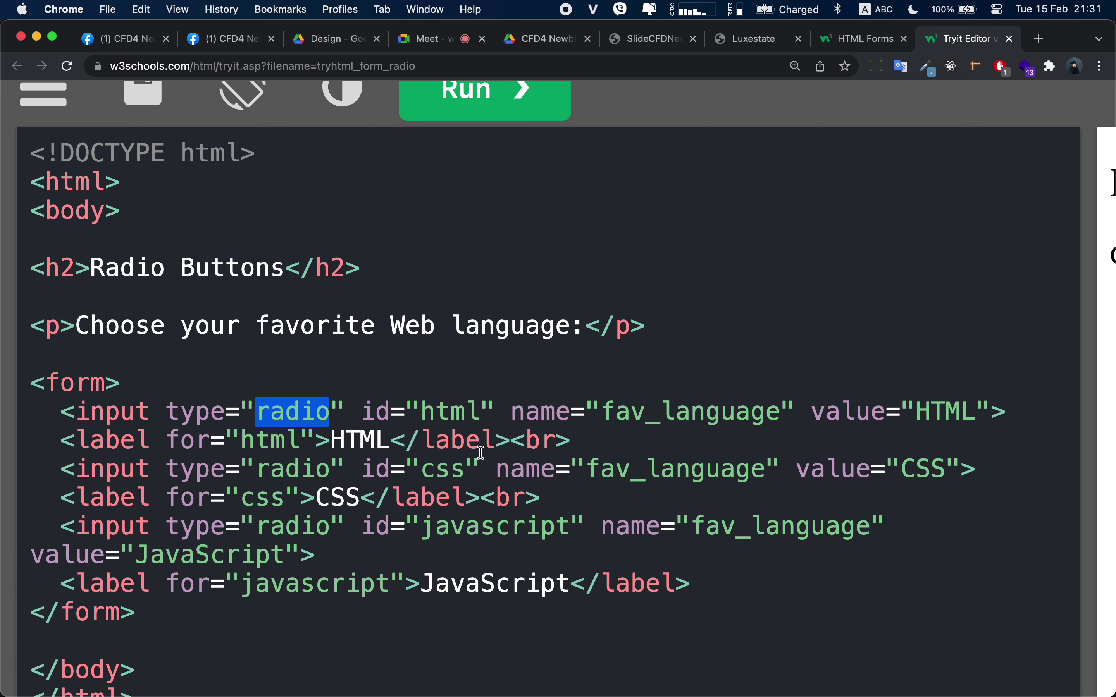
{"action": "left_click", "coordinate": [935, 429]}
{"action": "double_click", "coordinate": [943, 411]}
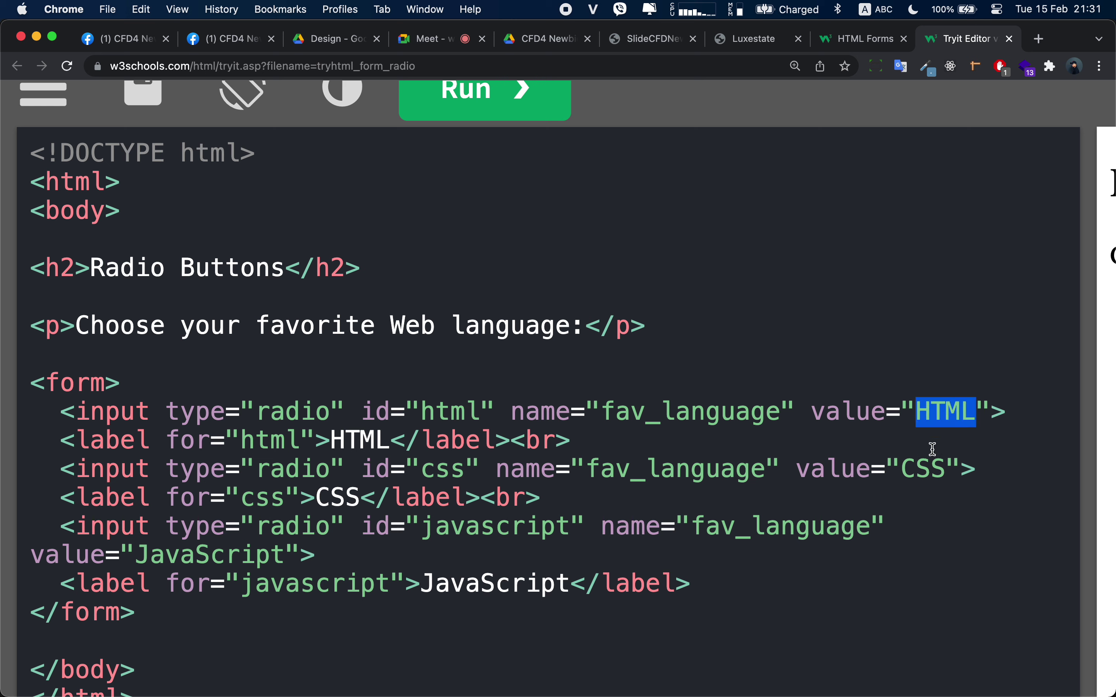
{"action": "left_click", "coordinate": [917, 469]}
{"action": "double_click", "coordinate": [921, 469]}
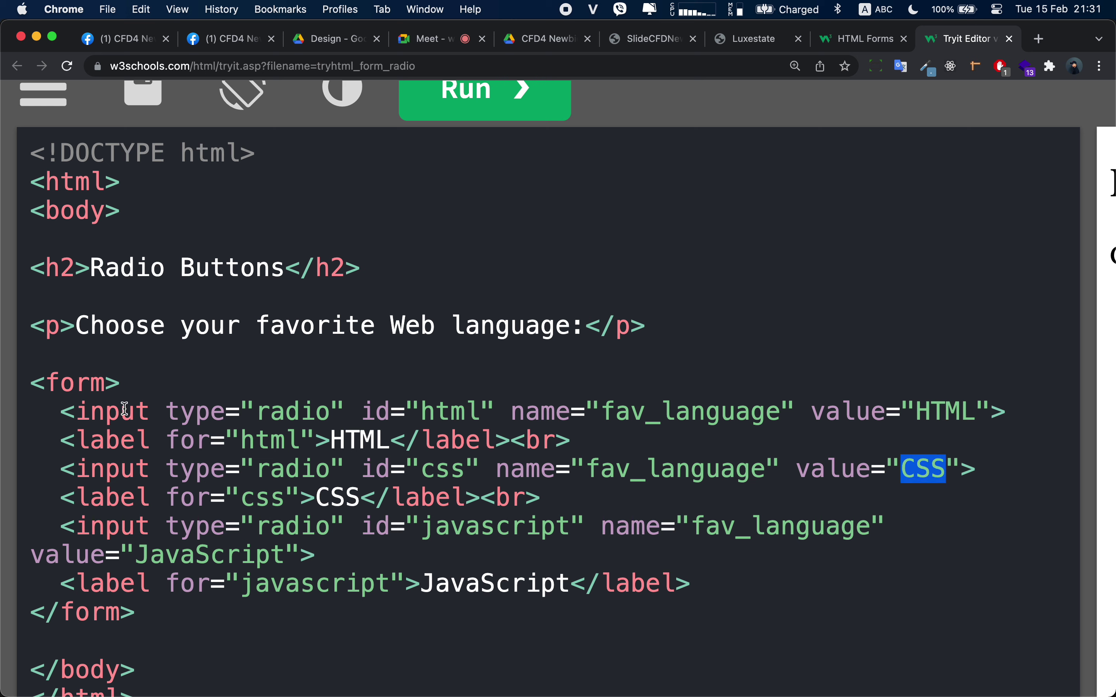
Step: Select the HTML and CSS label lines, the html id value and the label tag
{"action": "left_click_drag", "start_coordinate": [62, 440], "coordinate": [210, 440]}
{"action": "left_click_drag", "start_coordinate": [390, 447], "coordinate": [627, 454]}
{"action": "left_click_drag", "start_coordinate": [60, 497], "coordinate": [598, 496]}
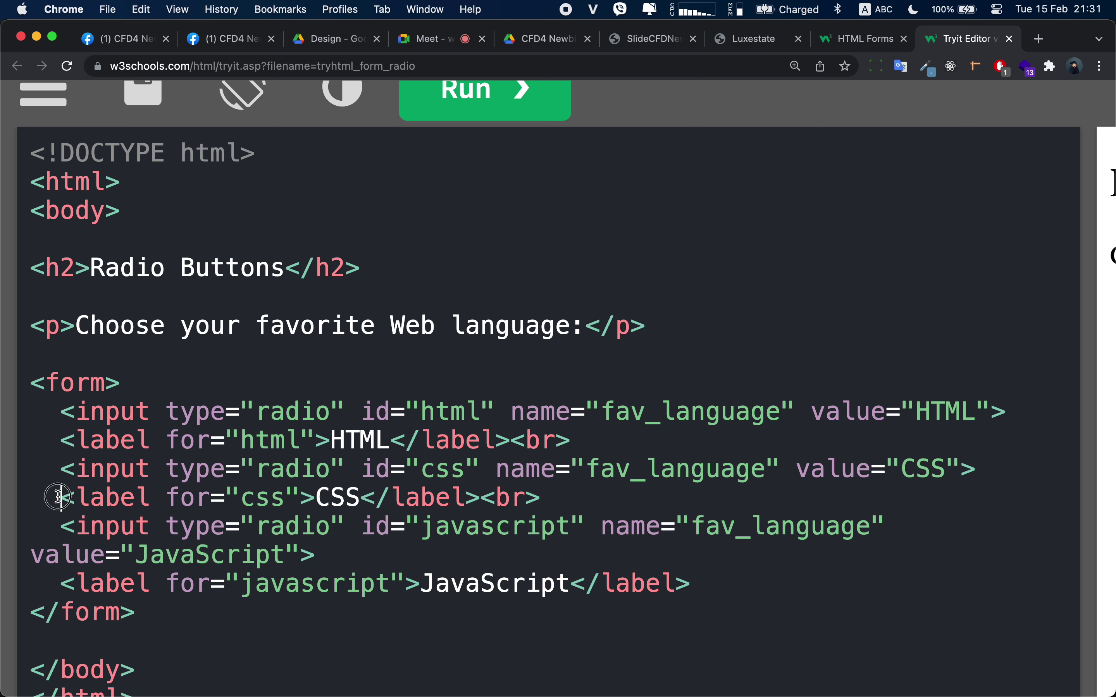
{"action": "left_click", "coordinate": [389, 499]}
{"action": "double_click", "coordinate": [458, 425]}
{"action": "double_click", "coordinate": [449, 441]}
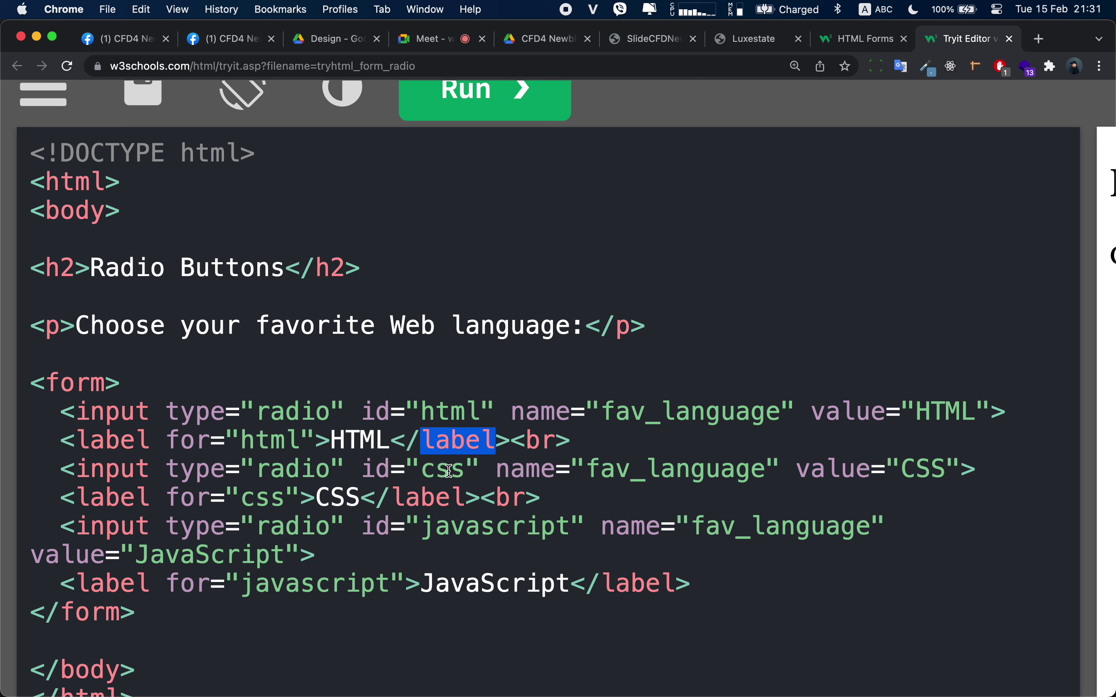
{"action": "left_click", "coordinate": [451, 497]}
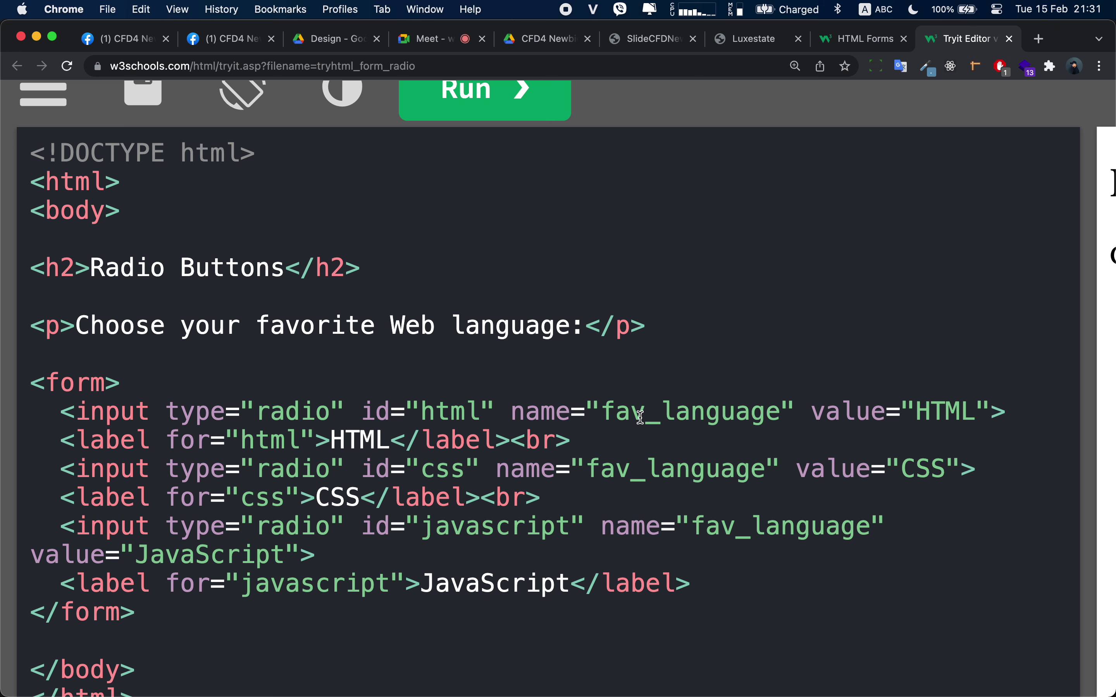
Step: Highlight the shared name fav_language, pick HTML and JavaScript again, then close the Tryit tab
{"action": "scroll", "coordinate": [641, 417], "scroll_direction": "right", "scroll_amount": 2}
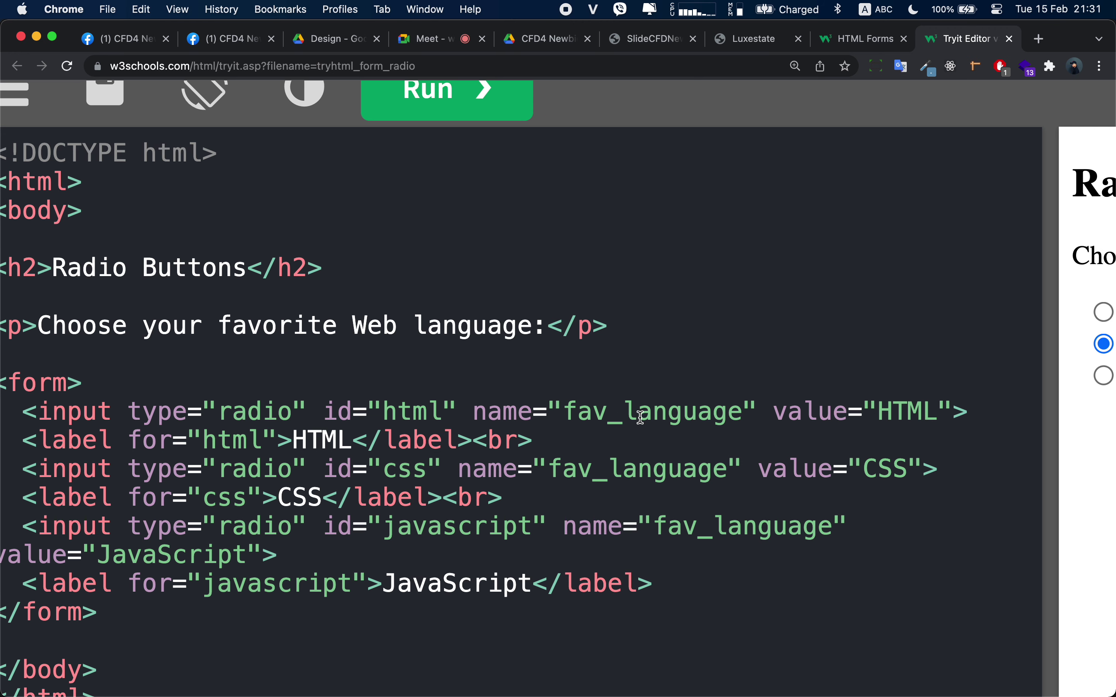
{"action": "double_click", "coordinate": [640, 417]}
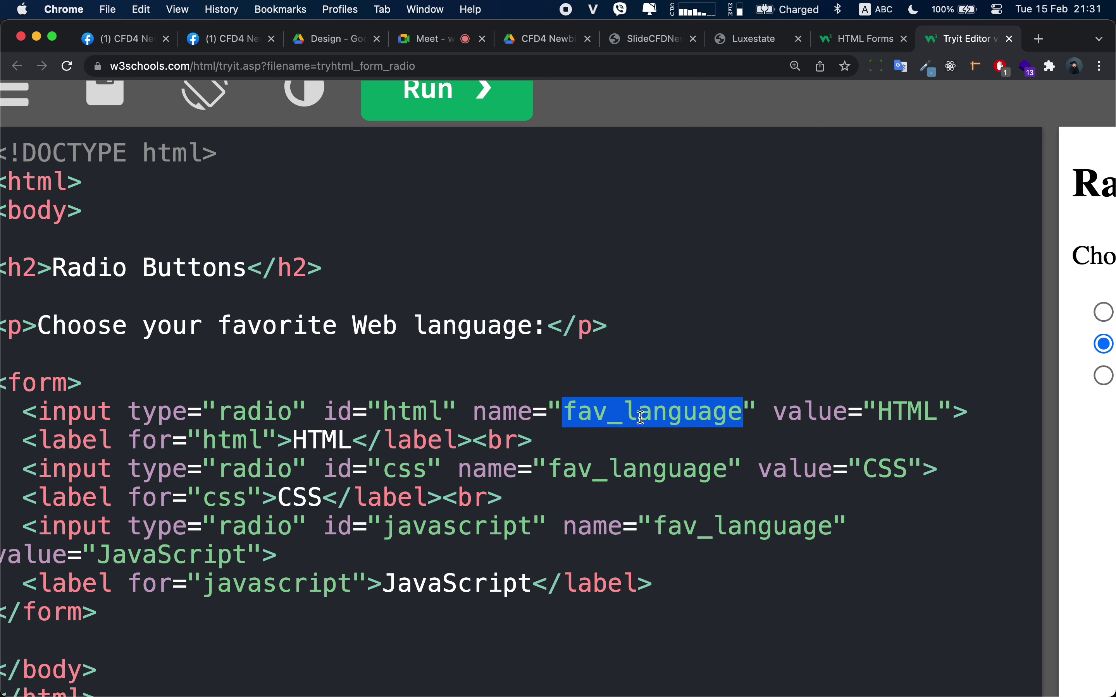
{"action": "double_click", "coordinate": [633, 471]}
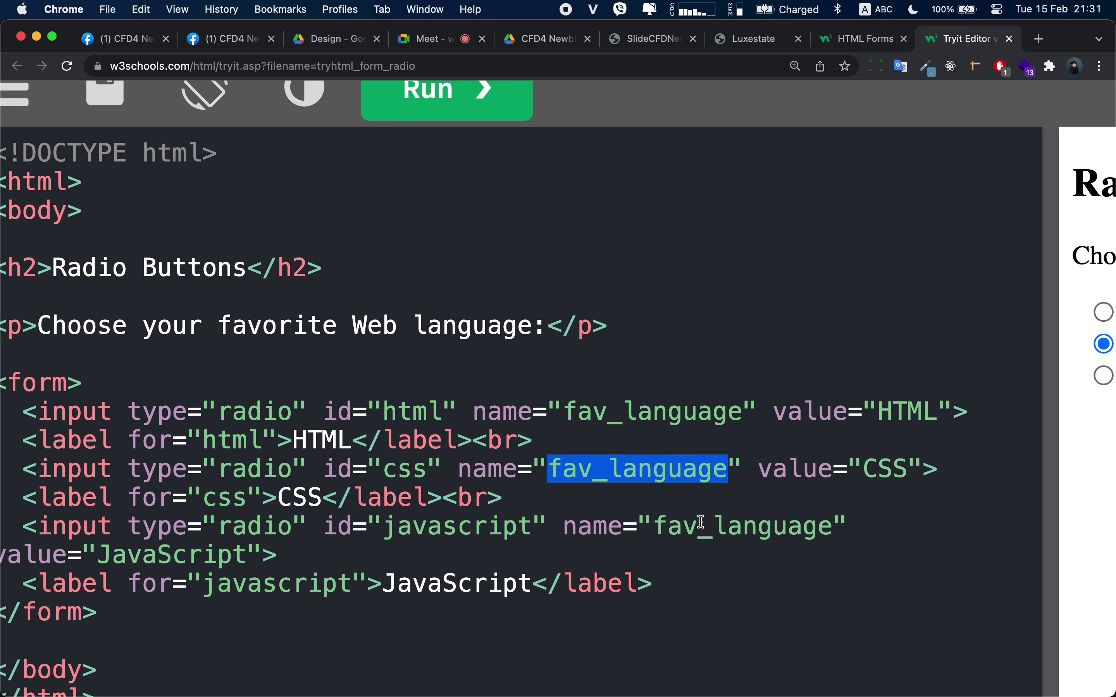
{"action": "left_click", "coordinate": [715, 528]}
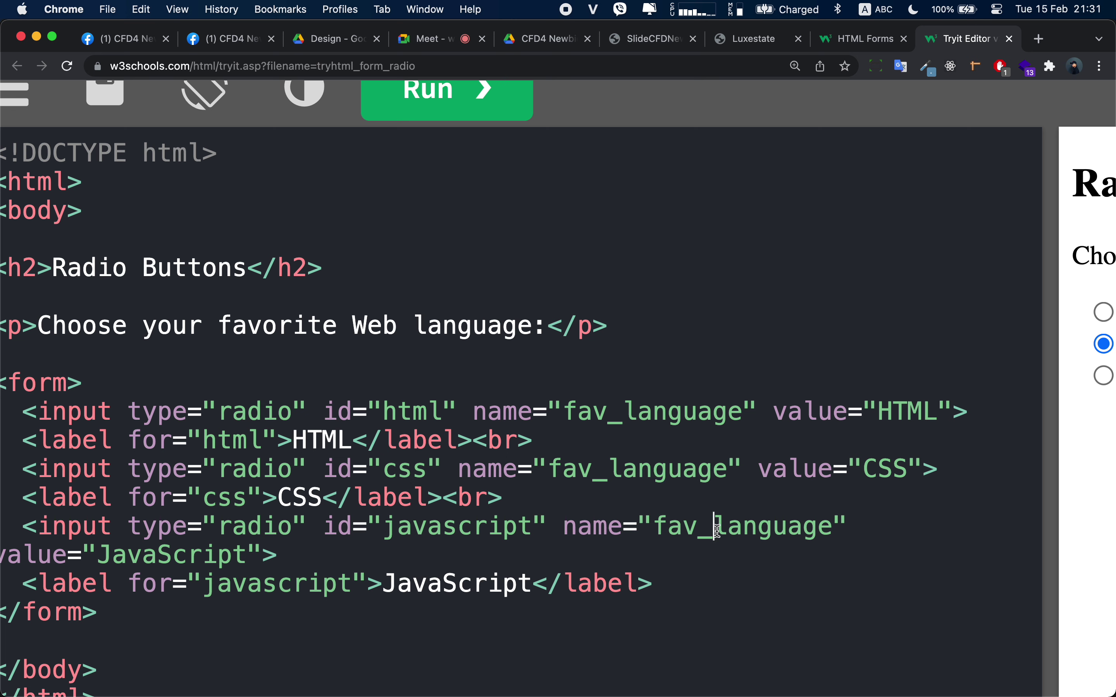
{"action": "scroll", "coordinate": [716, 530], "scroll_direction": "right", "scroll_amount": 5}
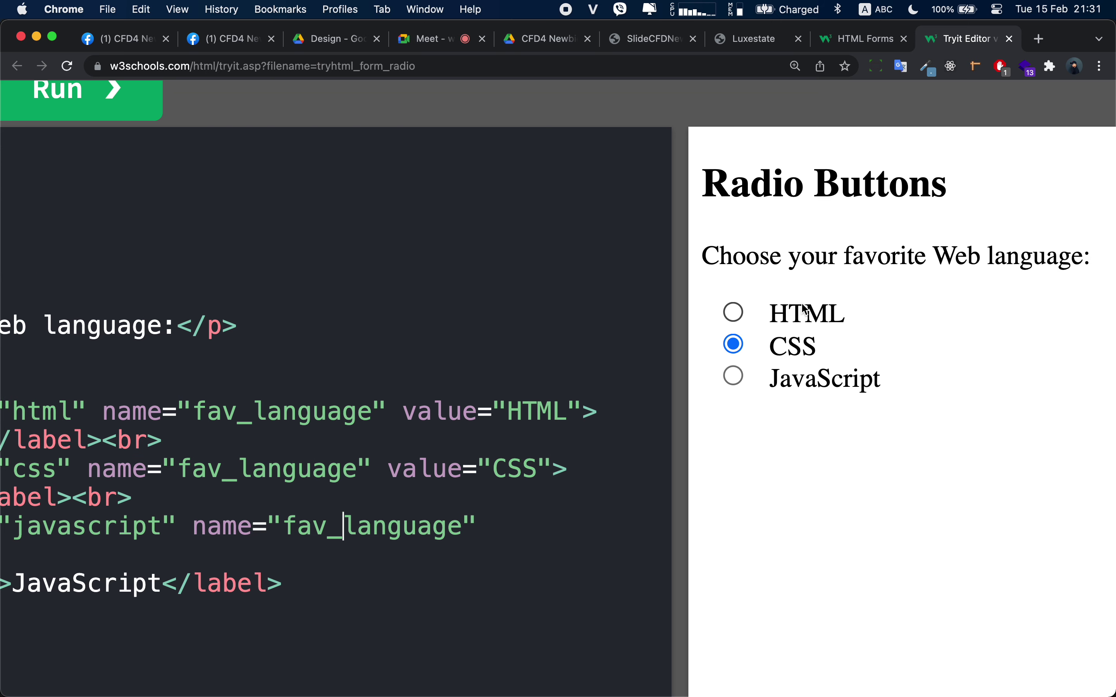
{"action": "left_click", "coordinate": [784, 318]}
{"action": "left_click", "coordinate": [786, 367]}
{"action": "double_click", "coordinate": [786, 366]}
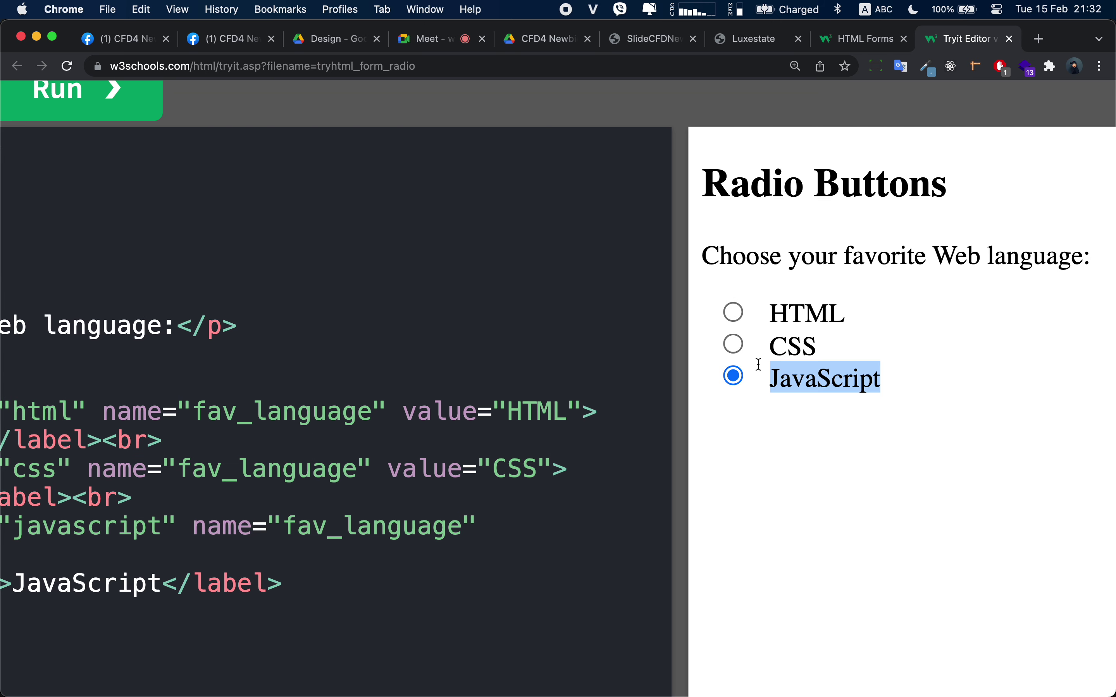
{"action": "key", "text": "super+w"}
{"action": "scroll", "coordinate": [639, 382], "scroll_direction": "down", "scroll_amount": 5}
Step: Open the checkbox example and tick, then untick, the bike, car and boat boxes
{"action": "scroll", "coordinate": [638, 382], "scroll_direction": "down", "scroll_amount": 3}
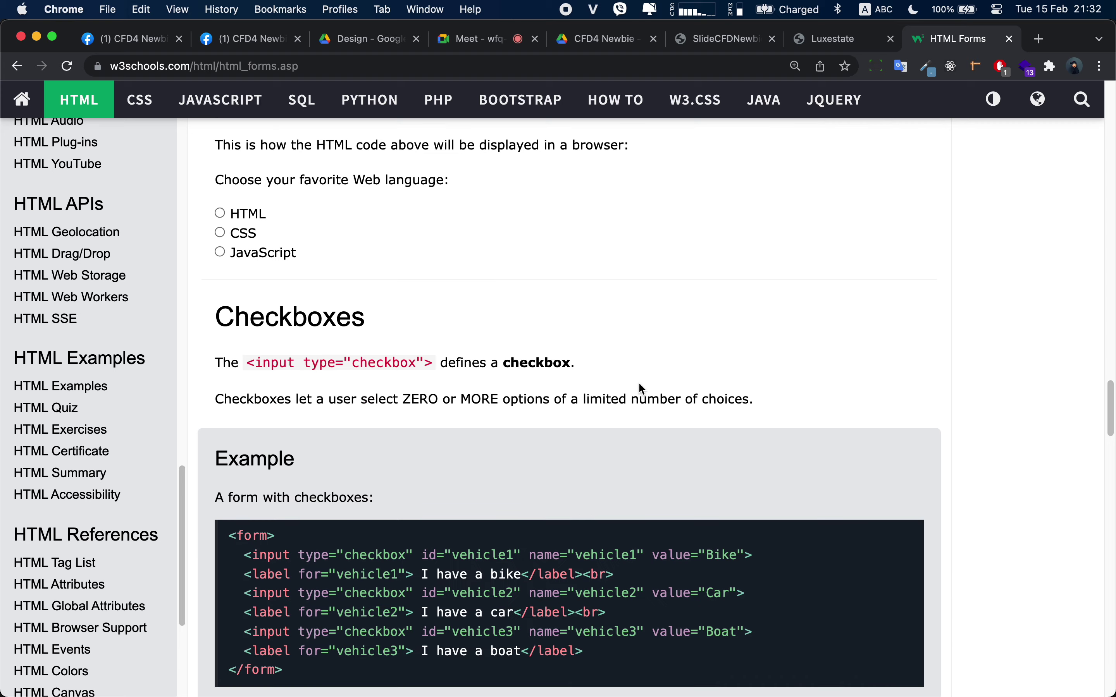
{"action": "scroll", "coordinate": [638, 382], "scroll_direction": "down", "scroll_amount": 7}
{"action": "left_click", "coordinate": [260, 399]}
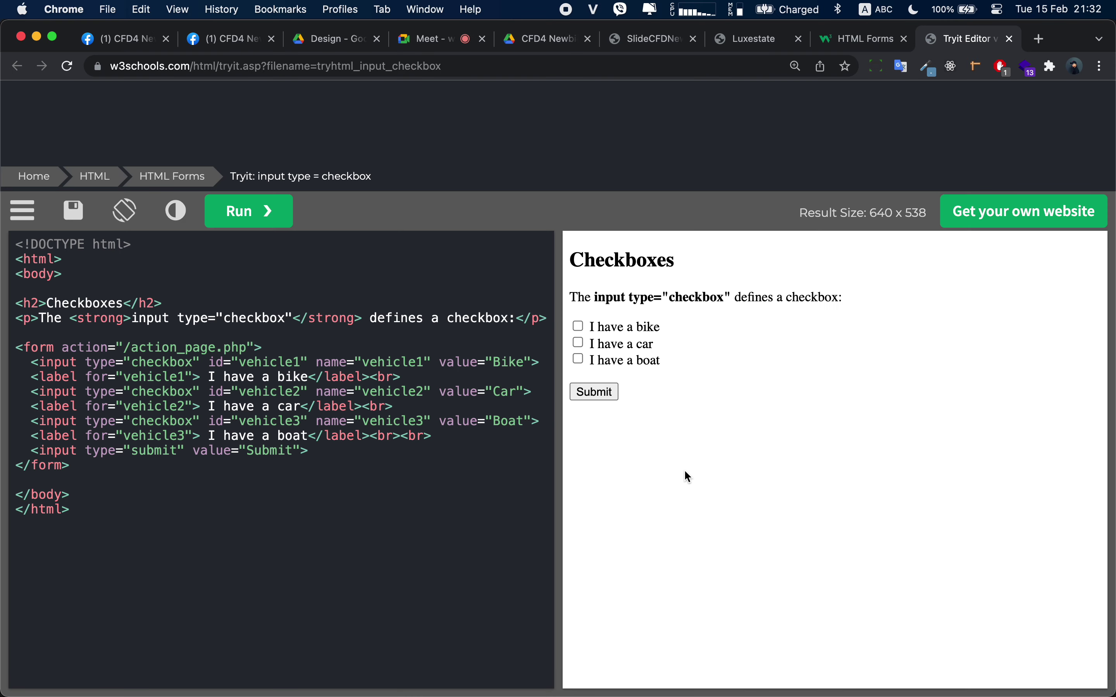
{"action": "scroll", "coordinate": [684, 469], "scroll_direction": "up", "scroll_amount": 5}
{"action": "scroll", "coordinate": [659, 427], "scroll_direction": "up", "scroll_amount": 2}
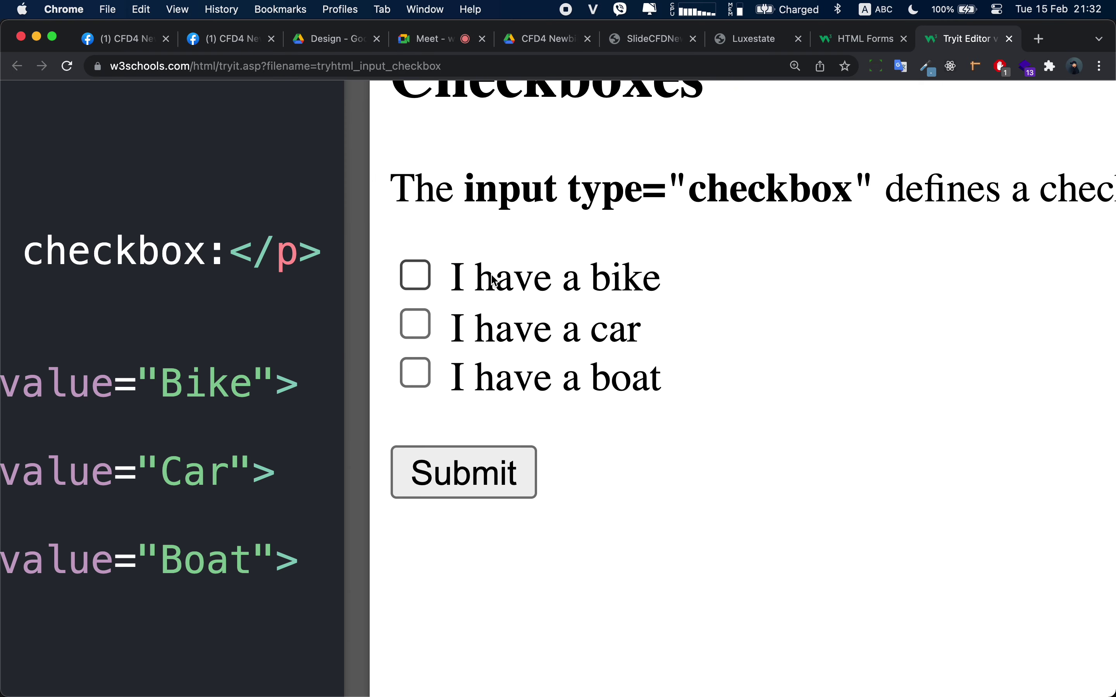
{"action": "left_click", "coordinate": [419, 282]}
{"action": "left_click", "coordinate": [415, 324]}
{"action": "left_click", "coordinate": [415, 373]}
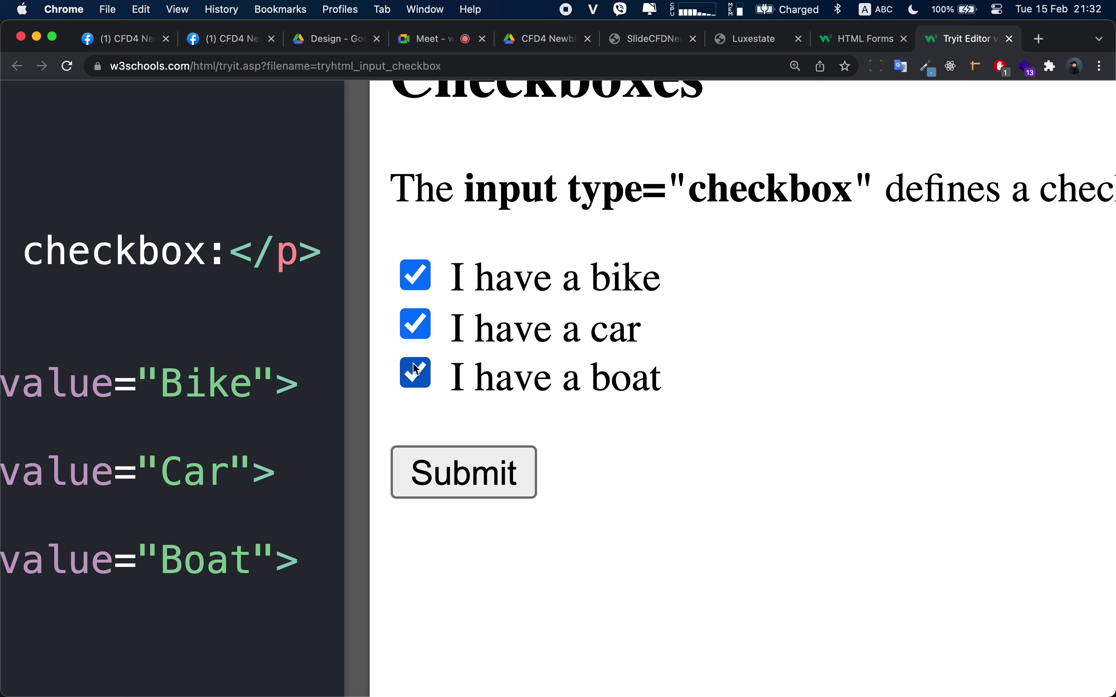
{"action": "left_click", "coordinate": [415, 373]}
{"action": "left_click", "coordinate": [415, 324]}
{"action": "left_click", "coordinate": [422, 289]}
Step: Point out the name, value="Bike" and label text in the code, then close the example
{"action": "scroll", "coordinate": [418, 276], "scroll_direction": "down", "scroll_amount": 5}
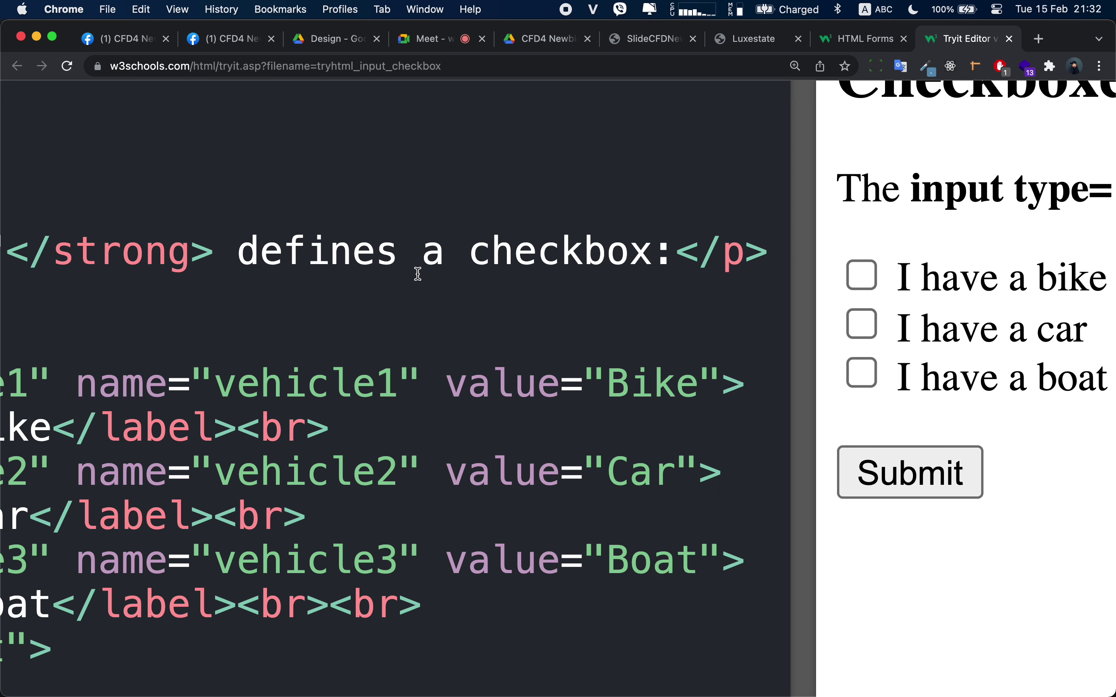
{"action": "left_click", "coordinate": [243, 339]}
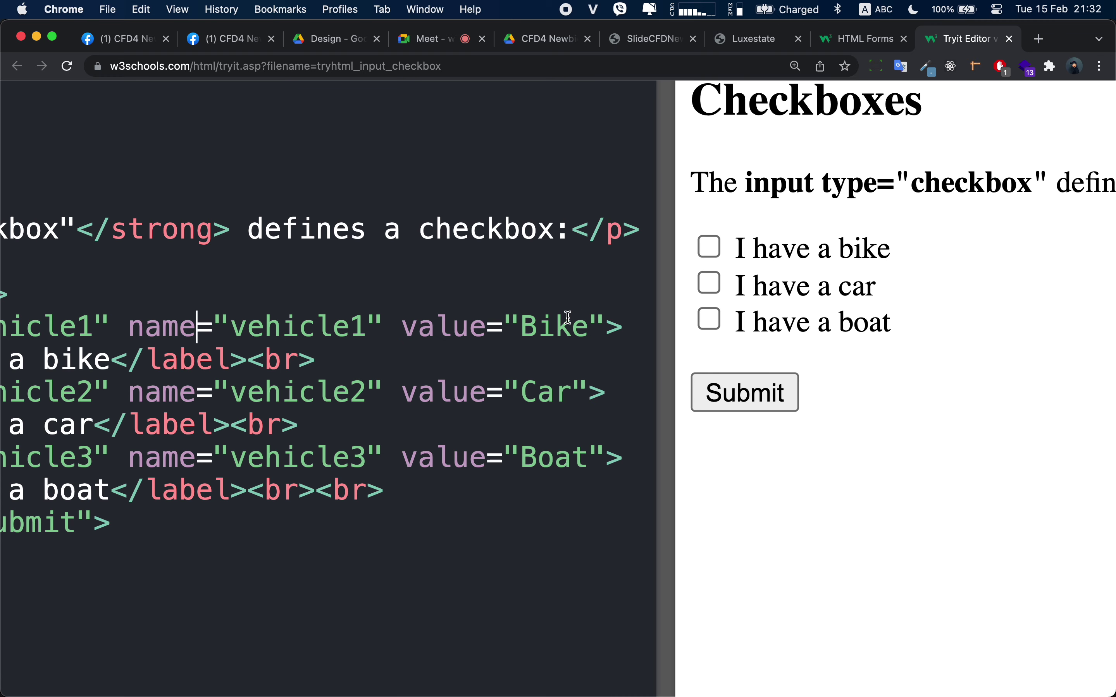
{"action": "double_click", "coordinate": [554, 326]}
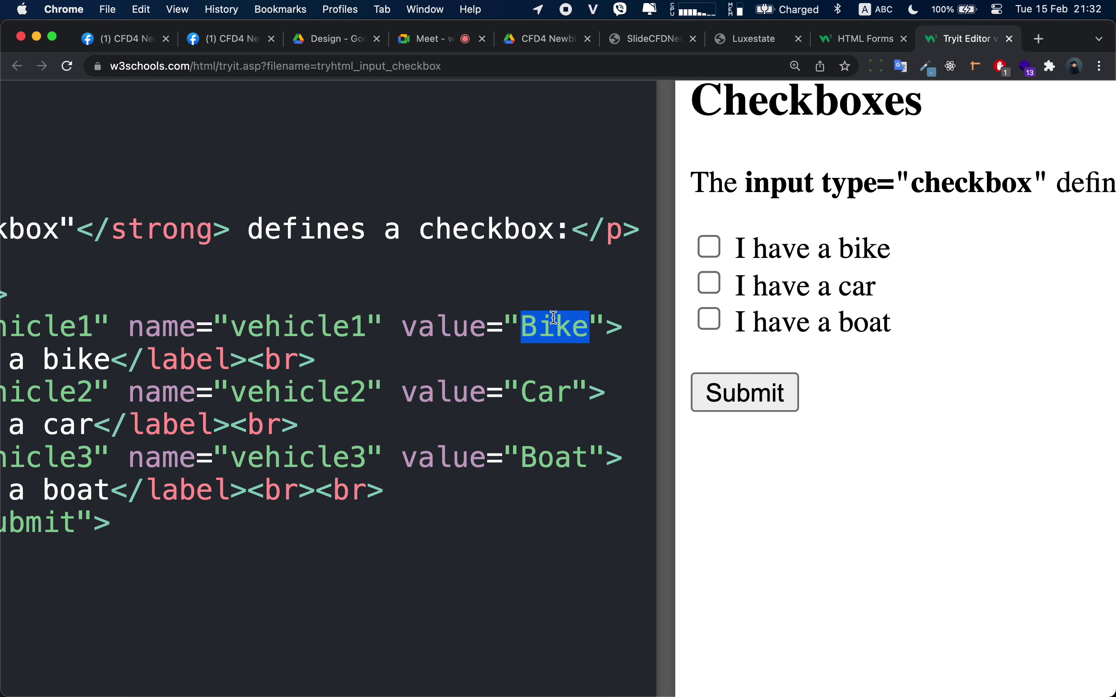
{"action": "left_click", "coordinate": [722, 259]}
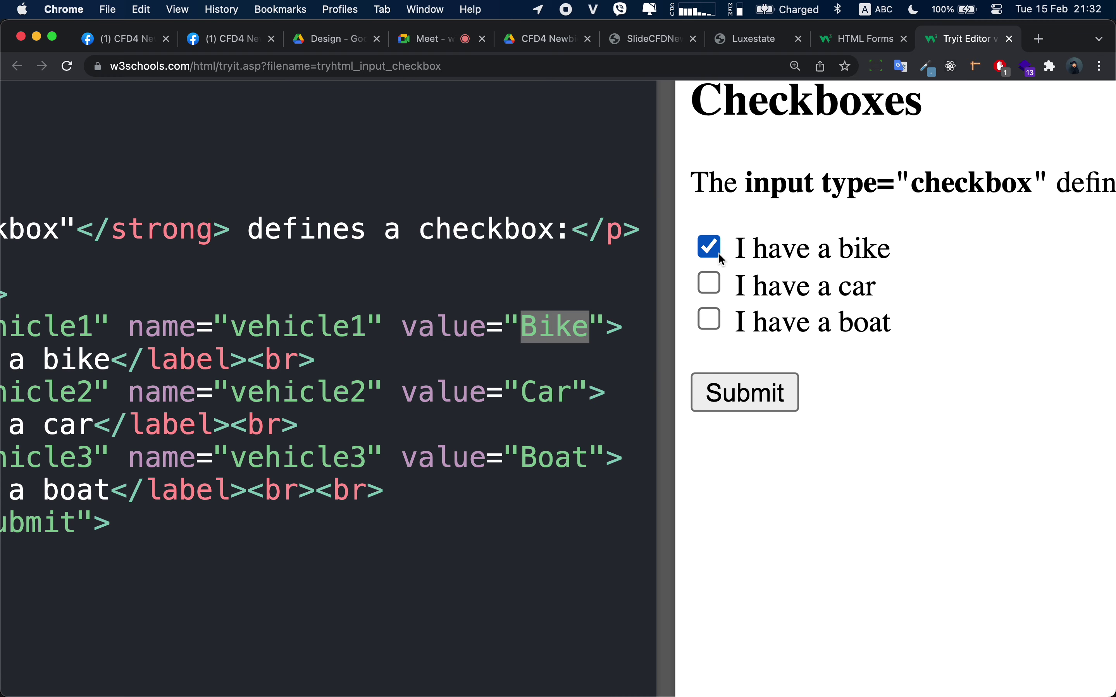
{"action": "left_click_drag", "start_coordinate": [746, 249], "coordinate": [921, 247]}
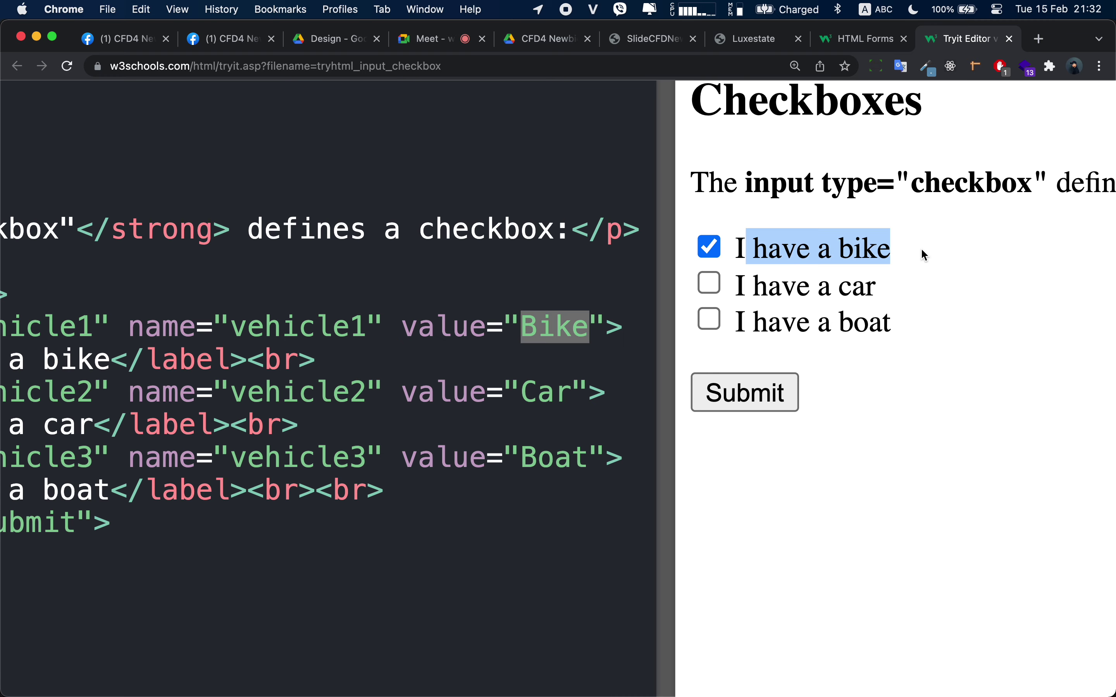
{"action": "left_click", "coordinate": [580, 326]}
{"action": "left_click", "coordinate": [563, 369]}
{"action": "left_click", "coordinate": [562, 438]}
{"action": "scroll", "coordinate": [562, 440], "scroll_direction": "left", "scroll_amount": 2}
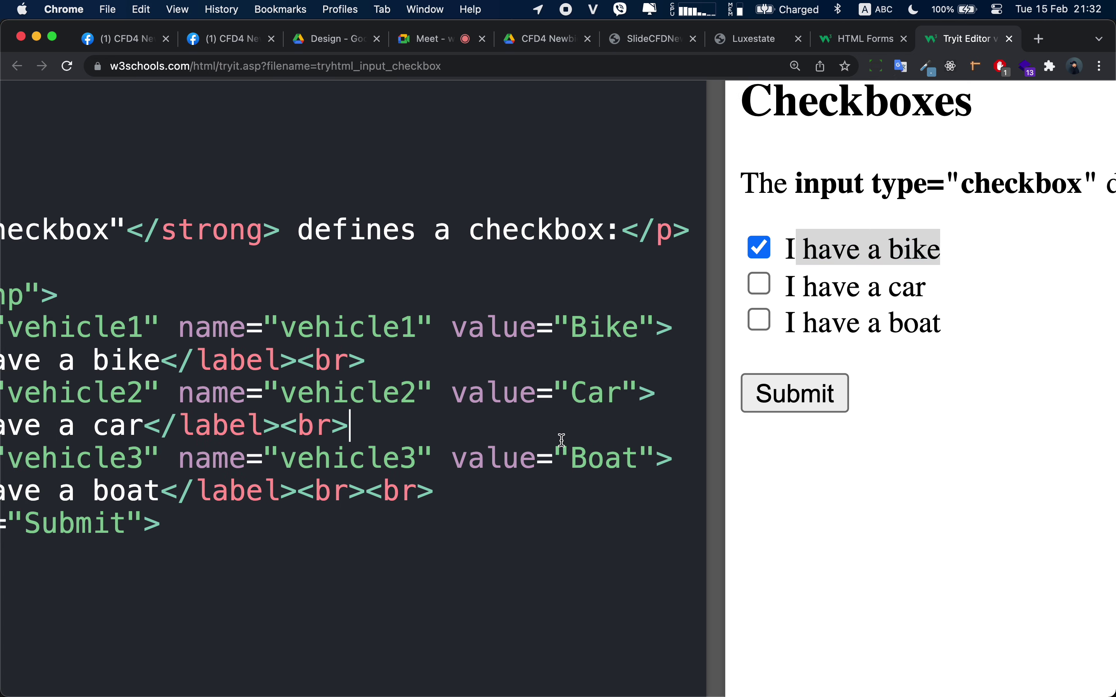
{"action": "key", "text": "super+w"}
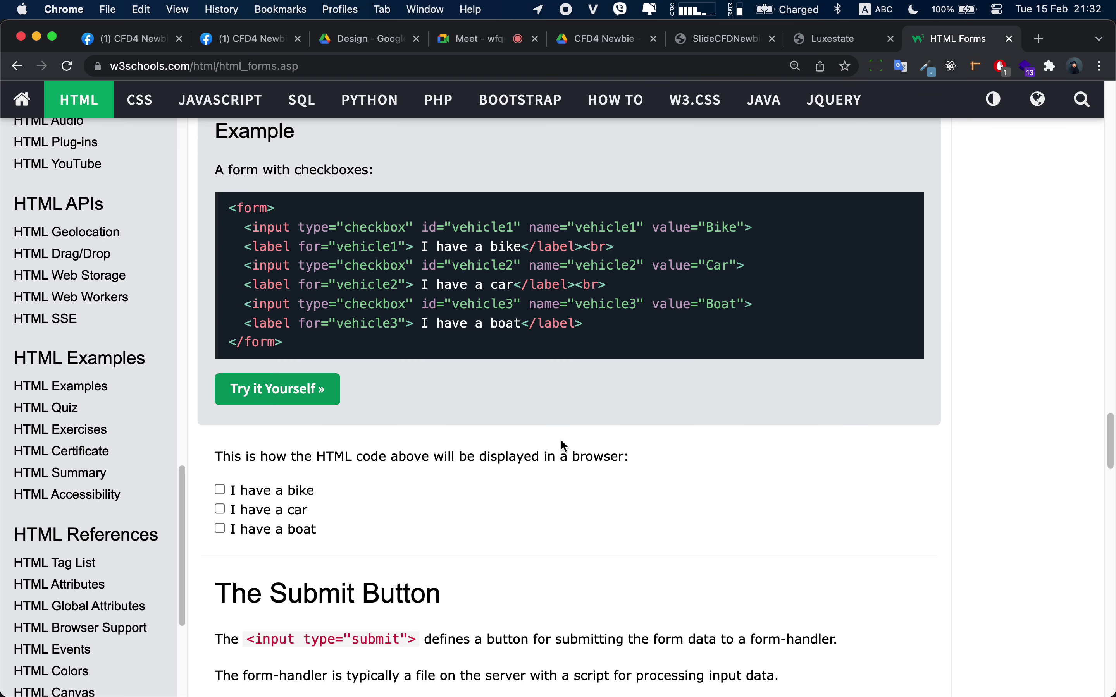
{"action": "scroll", "coordinate": [561, 441], "scroll_direction": "up", "scroll_amount": 5}
{"action": "scroll", "coordinate": [561, 442], "scroll_direction": "up", "scroll_amount": 5}
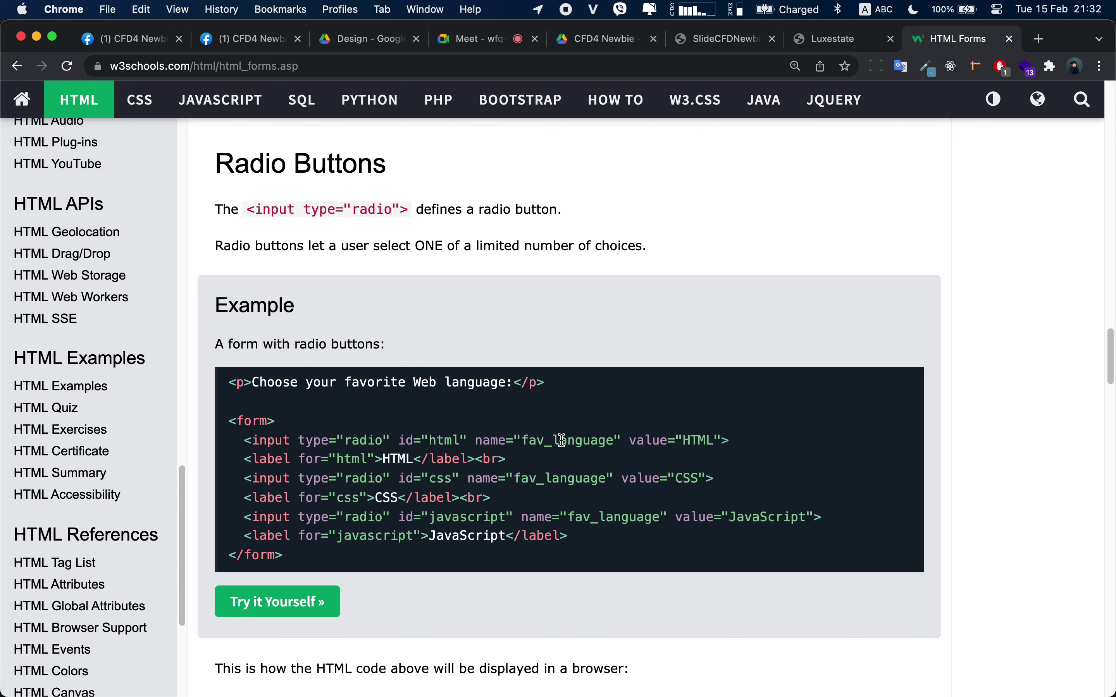
{"action": "scroll", "coordinate": [562, 441], "scroll_direction": "down", "scroll_amount": 10}
{"action": "scroll", "coordinate": [561, 441], "scroll_direction": "down", "scroll_amount": 5}
{"action": "scroll", "coordinate": [561, 441], "scroll_direction": "down", "scroll_amount": 3}
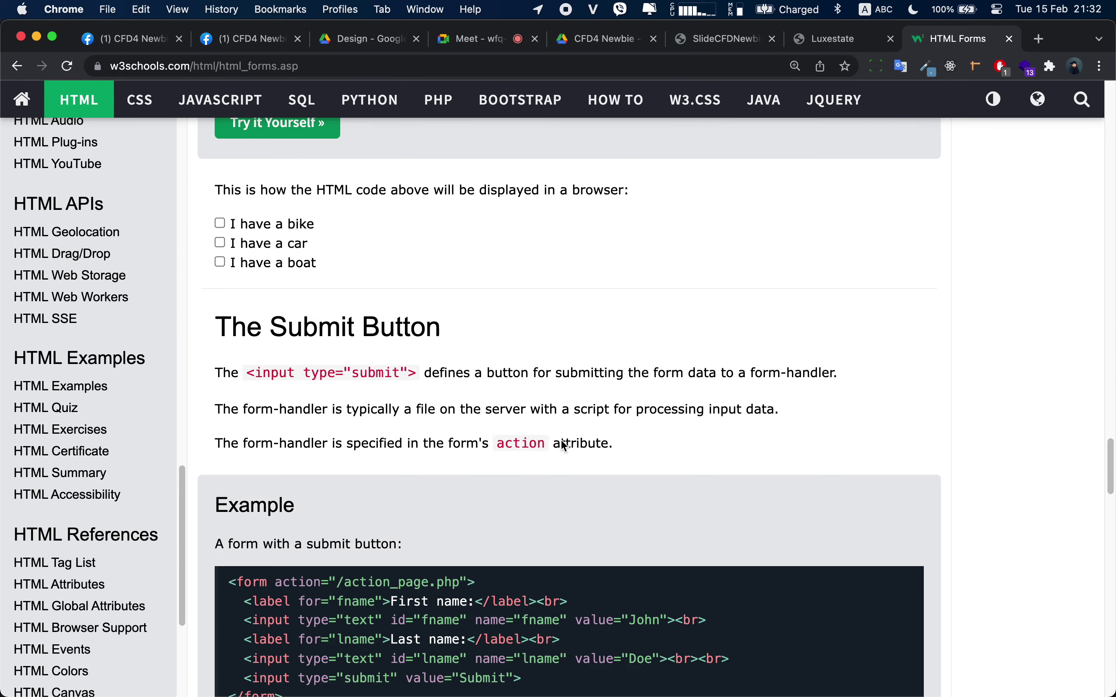
{"action": "scroll", "coordinate": [563, 444], "scroll_direction": "down", "scroll_amount": 1}
{"action": "scroll", "coordinate": [563, 444], "scroll_direction": "down", "scroll_amount": 5}
{"action": "scroll", "coordinate": [564, 444], "scroll_direction": "down", "scroll_amount": 2}
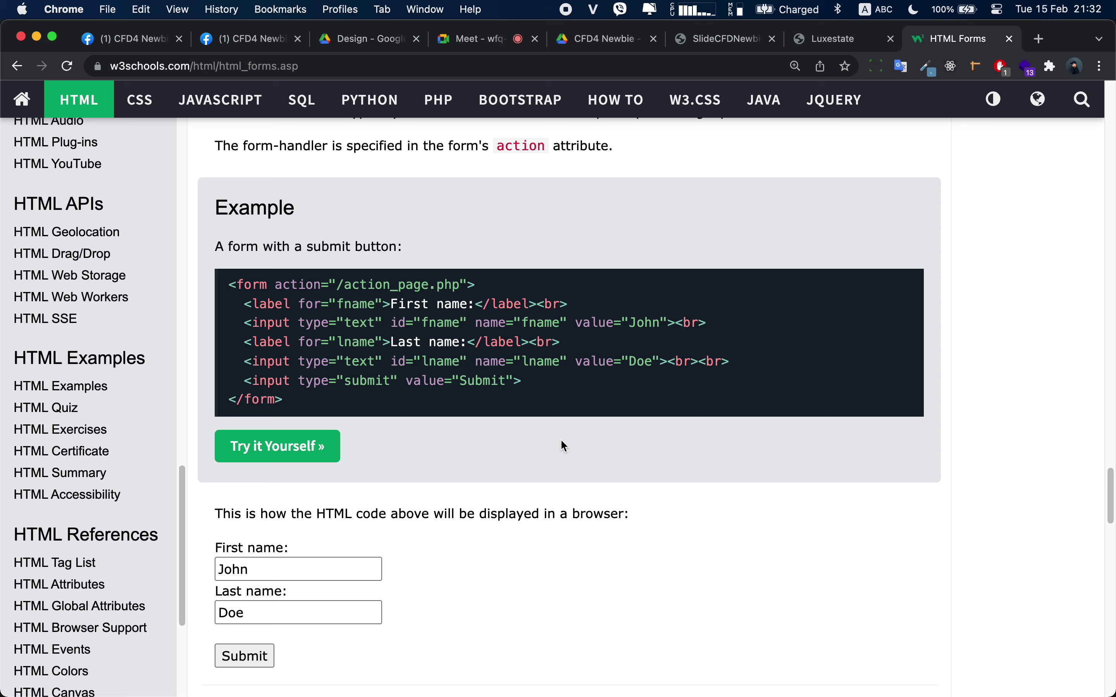
{"action": "scroll", "coordinate": [562, 441], "scroll_direction": "down", "scroll_amount": 5}
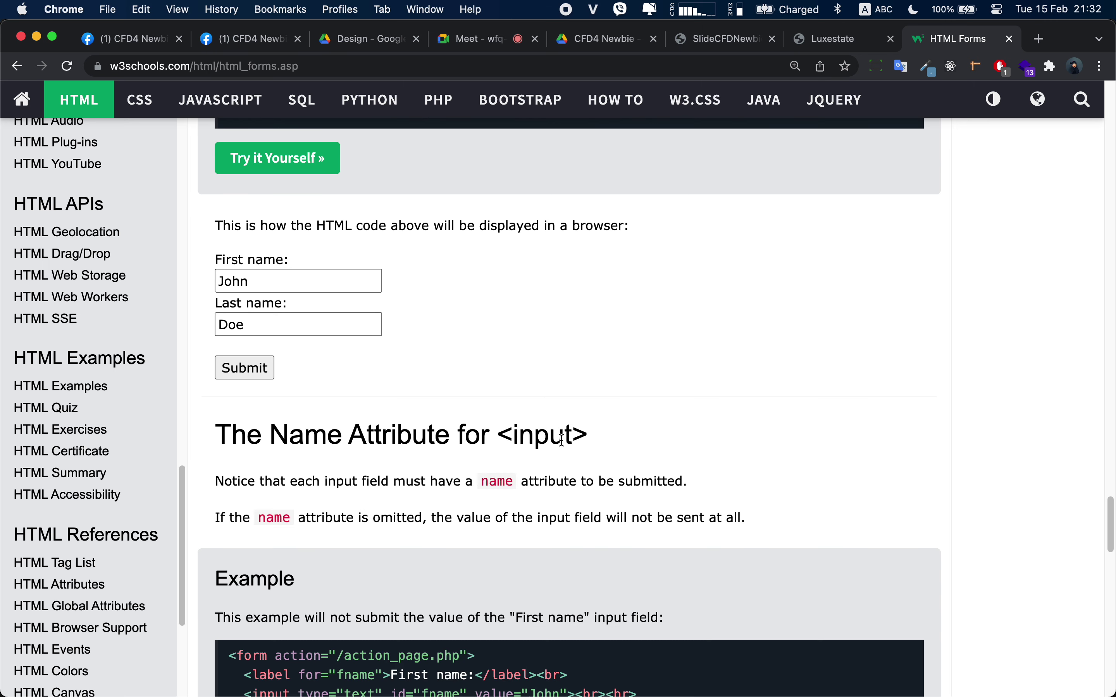
{"action": "scroll", "coordinate": [561, 440], "scroll_direction": "down", "scroll_amount": 5}
{"action": "scroll", "coordinate": [564, 444], "scroll_direction": "down", "scroll_amount": 9}
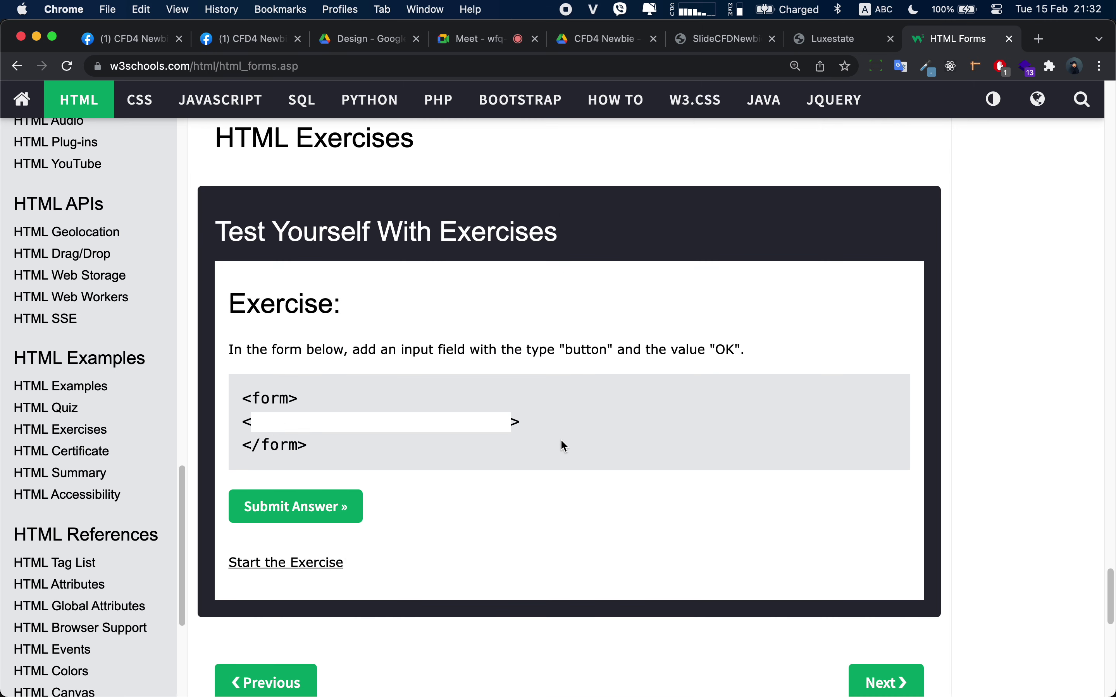
{"action": "scroll", "coordinate": [564, 444], "scroll_direction": "down", "scroll_amount": 7}
{"action": "scroll", "coordinate": [563, 444], "scroll_direction": "up", "scroll_amount": 1}
{"action": "scroll", "coordinate": [564, 447], "scroll_direction": "up", "scroll_amount": 5}
{"action": "scroll", "coordinate": [563, 447], "scroll_direction": "up", "scroll_amount": 20}
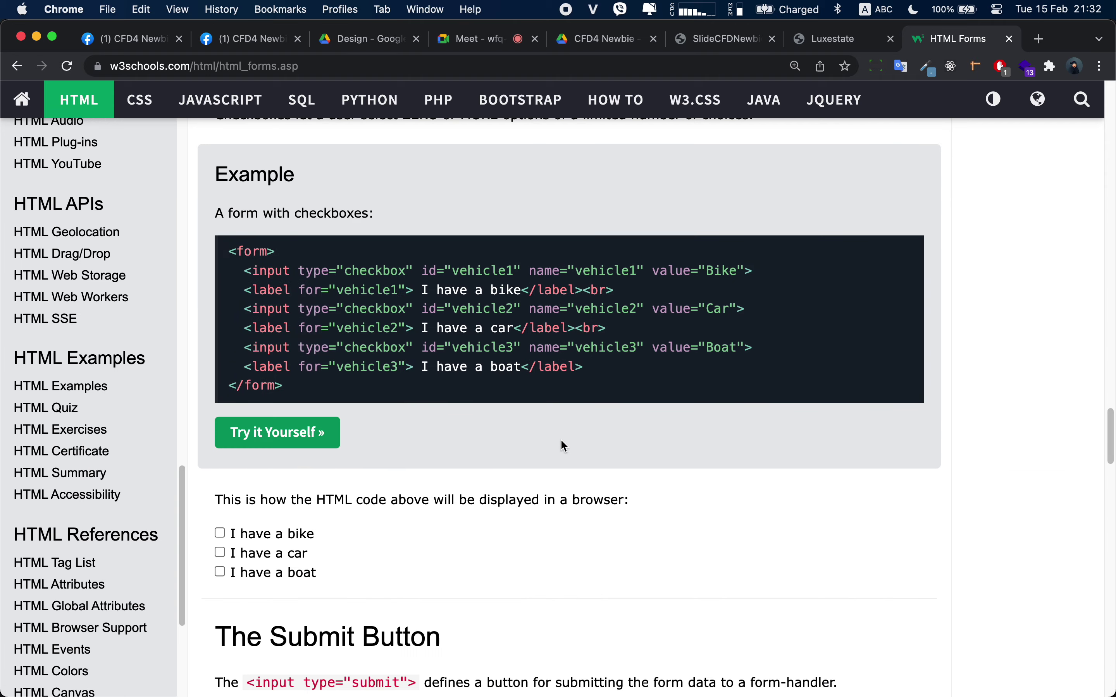
{"action": "scroll", "coordinate": [563, 447], "scroll_direction": "up", "scroll_amount": 5}
{"action": "scroll", "coordinate": [563, 447], "scroll_direction": "up", "scroll_amount": 5}
{"action": "scroll", "coordinate": [563, 443], "scroll_direction": "up", "scroll_amount": 8}
{"action": "scroll", "coordinate": [563, 443], "scroll_direction": "up", "scroll_amount": 10}
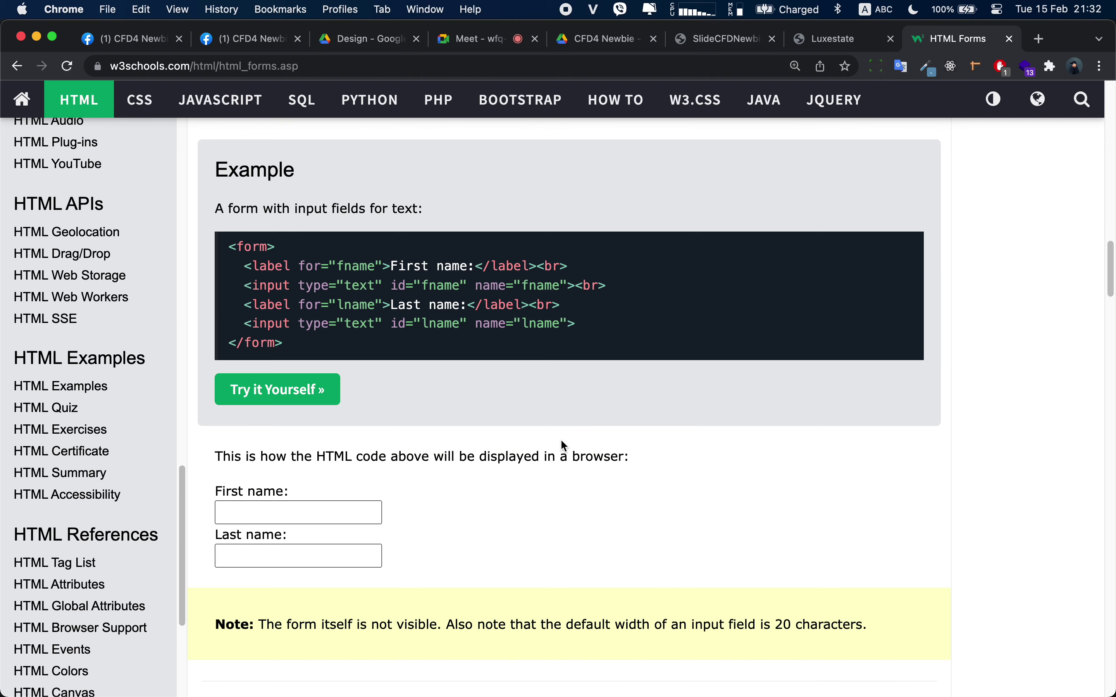
{"action": "left_click", "coordinate": [726, 39]}
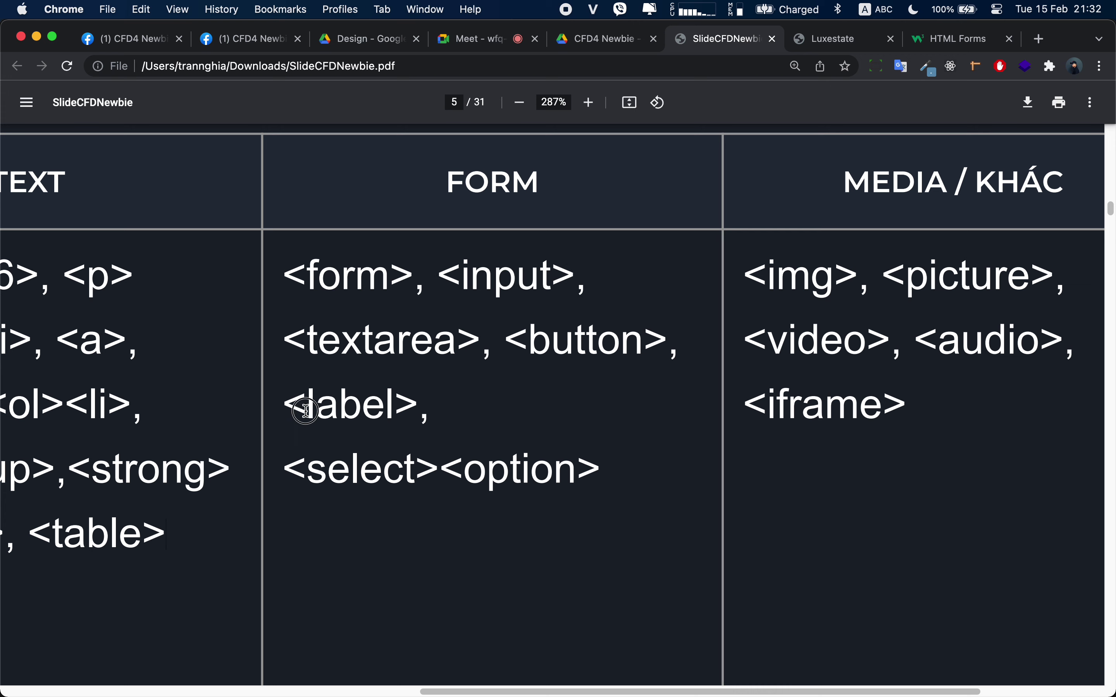
{"action": "left_click_drag", "start_coordinate": [291, 406], "coordinate": [362, 406]}
{"action": "left_click", "coordinate": [350, 406]}
{"action": "left_click", "coordinate": [936, 43]}
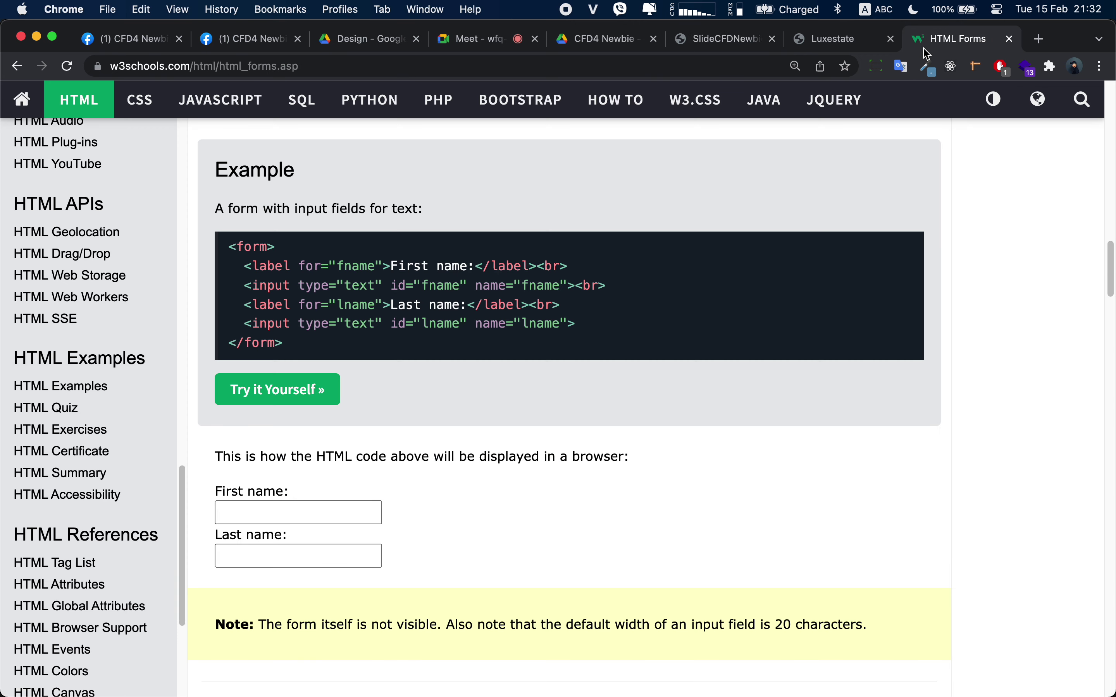
{"action": "scroll", "coordinate": [102, 434], "scroll_direction": "down", "scroll_amount": 3}
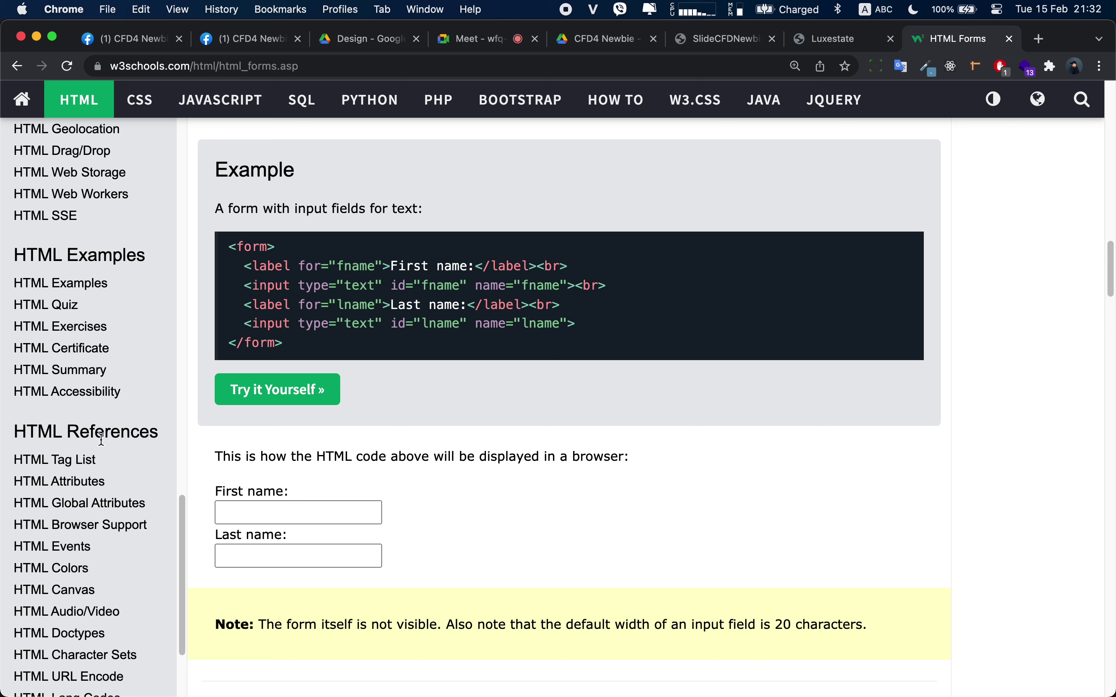
{"action": "scroll", "coordinate": [111, 392], "scroll_direction": "up", "scroll_amount": 4}
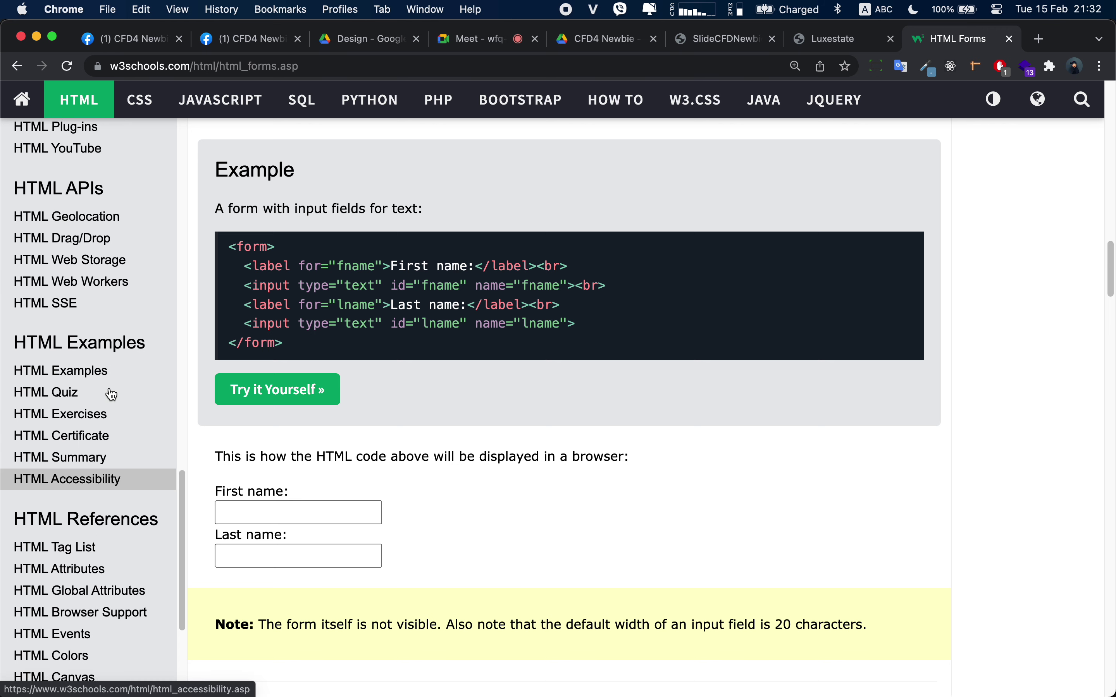
{"action": "scroll", "coordinate": [110, 395], "scroll_direction": "up", "scroll_amount": 1}
Step: Search the web for 'select option html'
{"action": "left_click", "coordinate": [322, 66]}
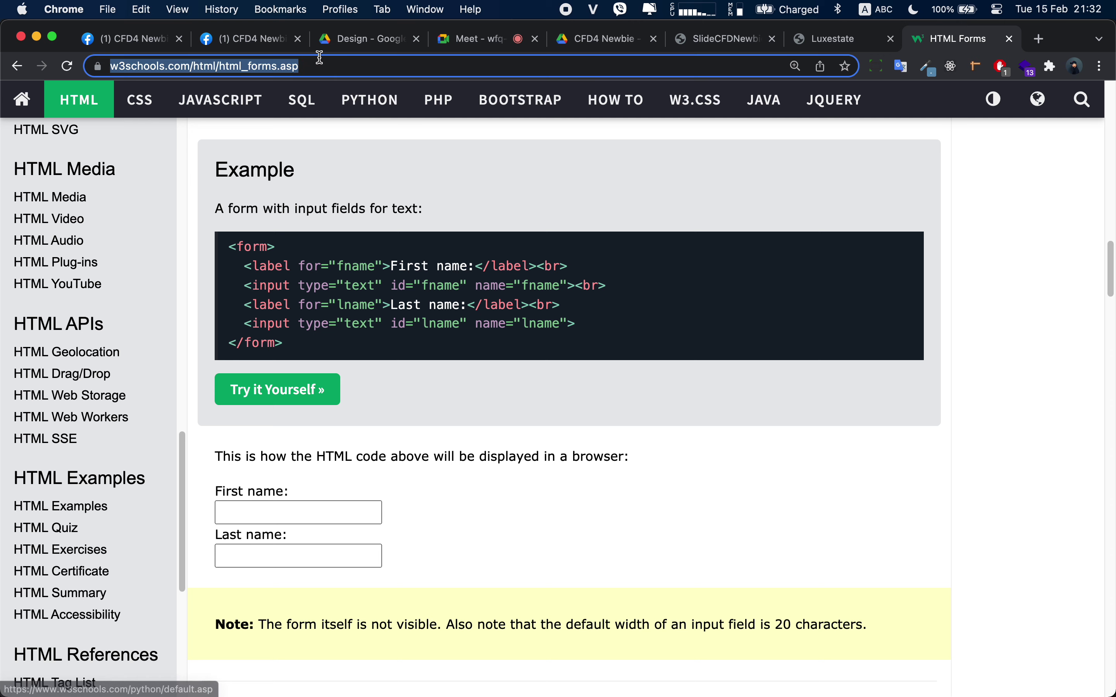
{"action": "type", "text": "secl"}
{"action": "key", "text": "BackSpace"}
{"action": "key", "text": "BackSpace"}
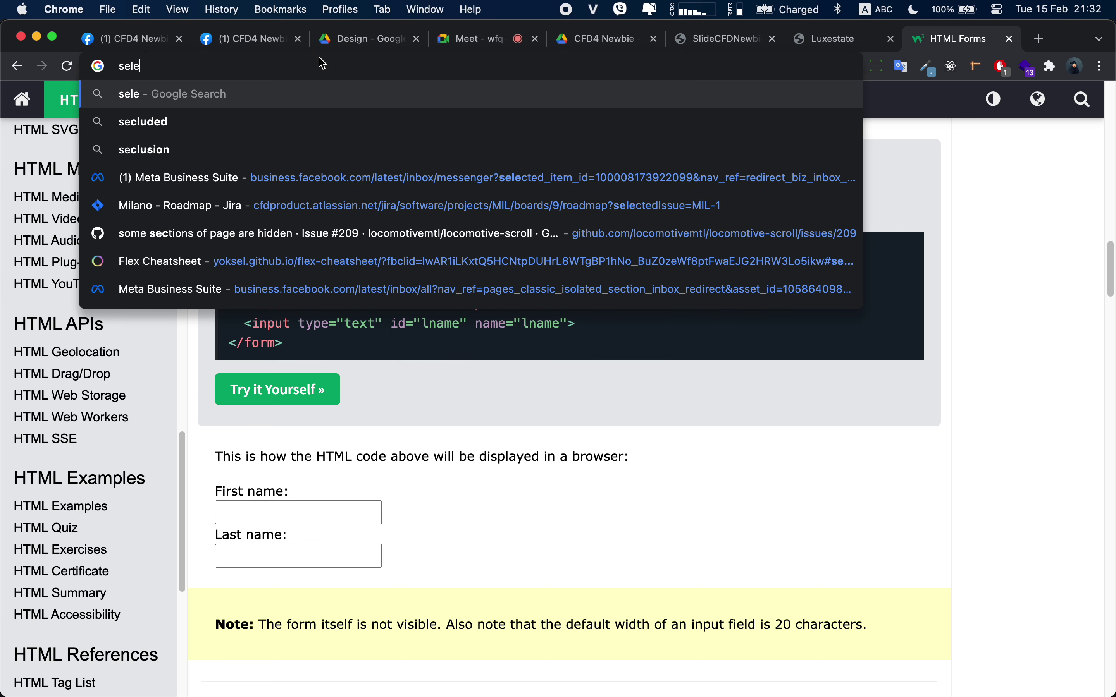
{"action": "type", "text": "lection o"}
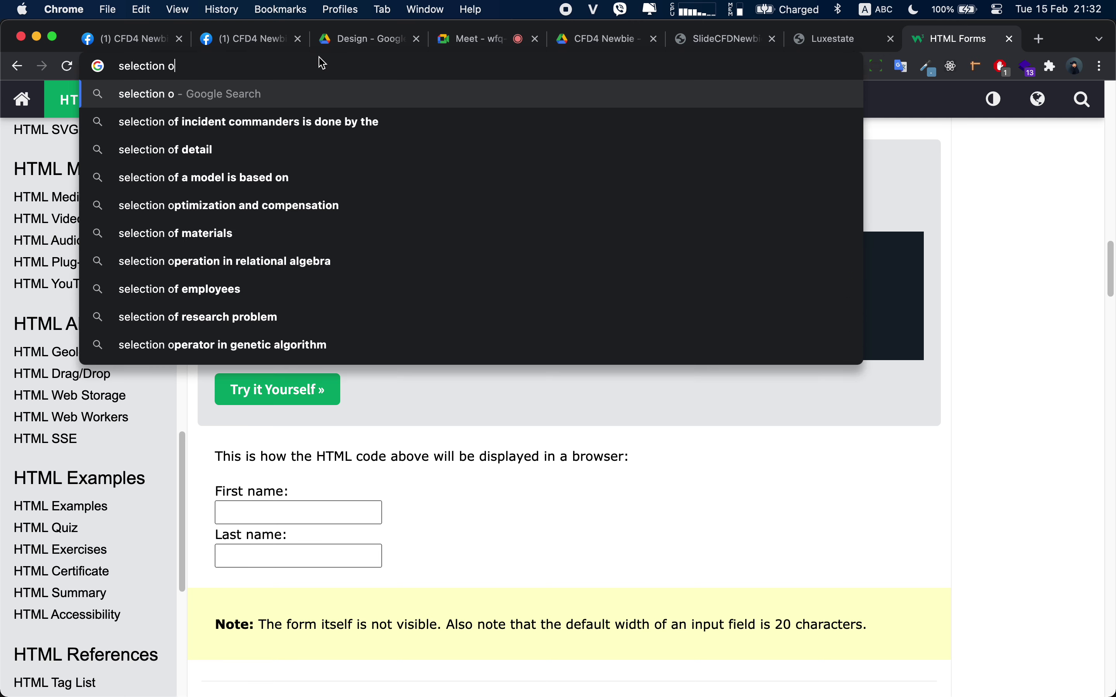
{"action": "key", "text": "BackSpace"}
{"action": "key", "text": "BackSpace"}
{"action": "key", "text": "BackSpace"}
{"action": "key", "text": "BackSpace"}
{"action": "type", "text": "optio"}
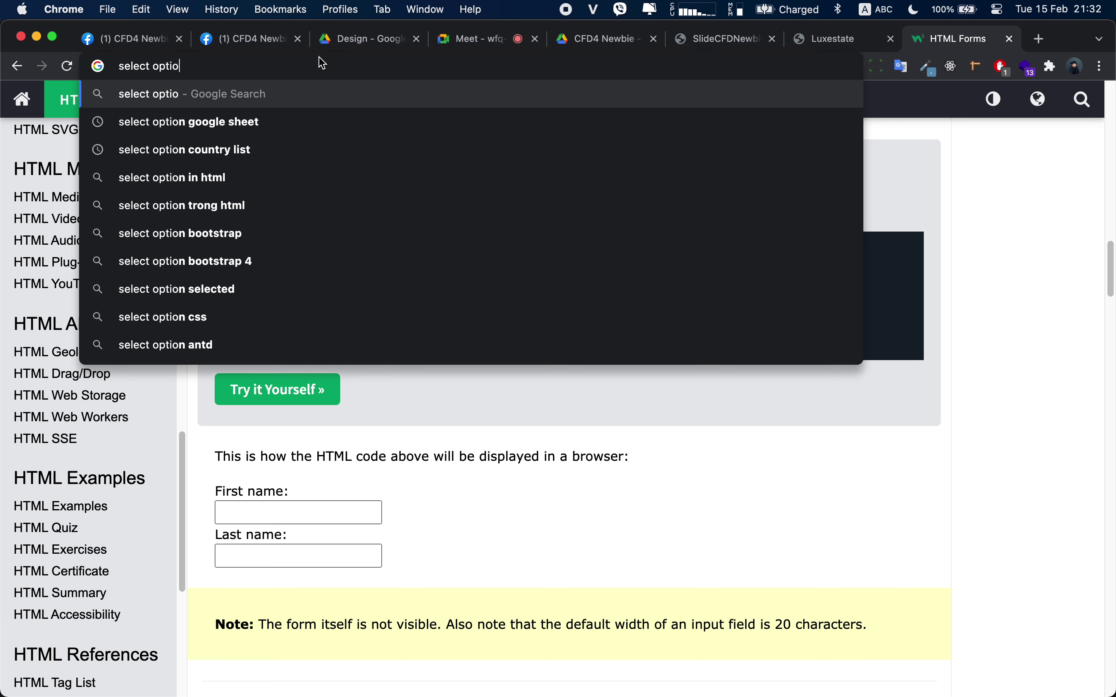
{"action": "type", "text": "n"}
{"action": "key", "text": "Down"}
{"action": "key", "text": "BackSpace"}
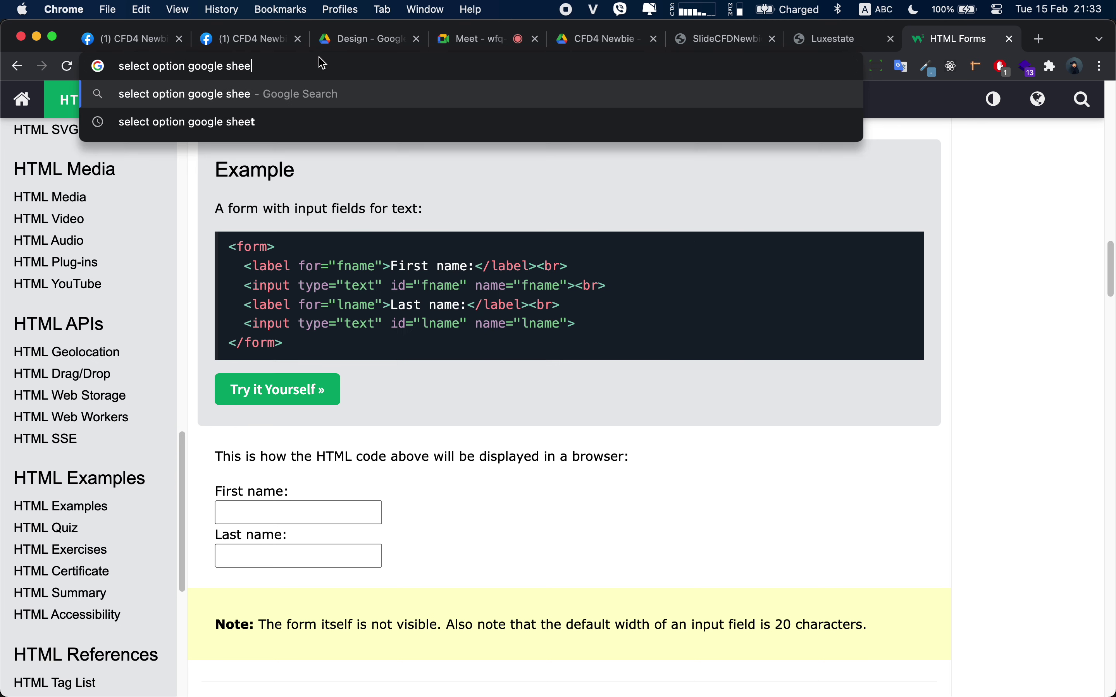
{"action": "key", "text": "BackSpace"}
{"action": "key", "text": "BackSpace"}
{"action": "key", "text": "BackSpace"}
{"action": "key", "text": "BackSpace"}
{"action": "key", "text": "BackSpace"}
{"action": "key", "text": "BackSpace"}
{"action": "type", "text": "html"}
{"action": "key", "text": "Return"}
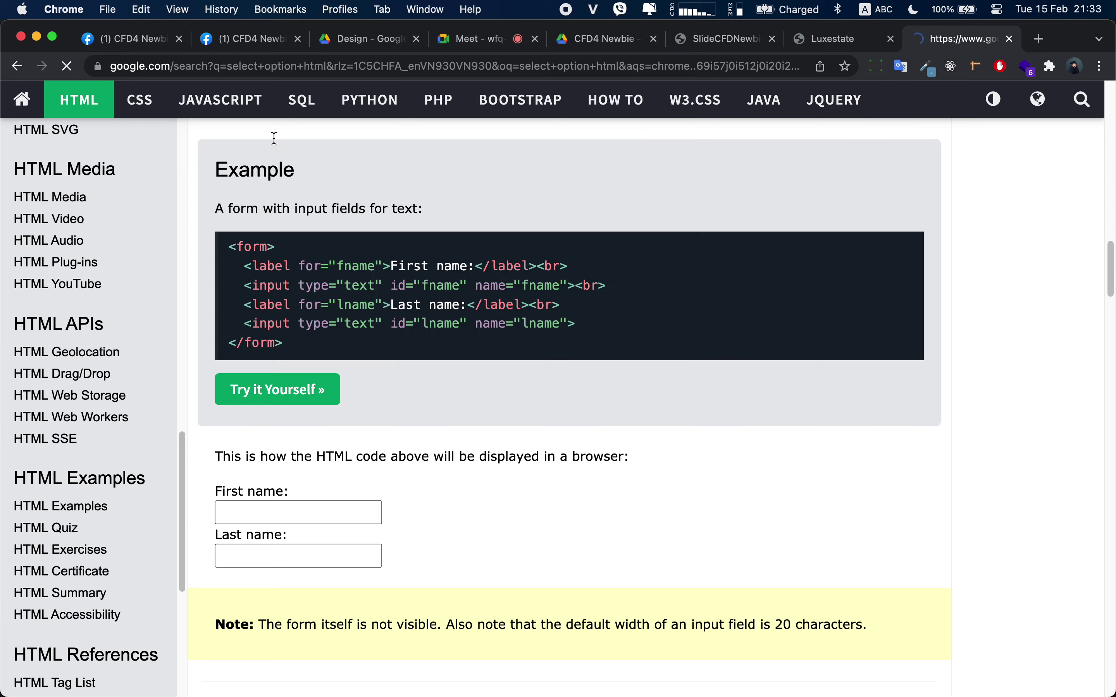
Step: Open W3Schools' HTML select tag page and launch its example in the Tryit Editor
{"action": "left_click", "coordinate": [245, 250]}
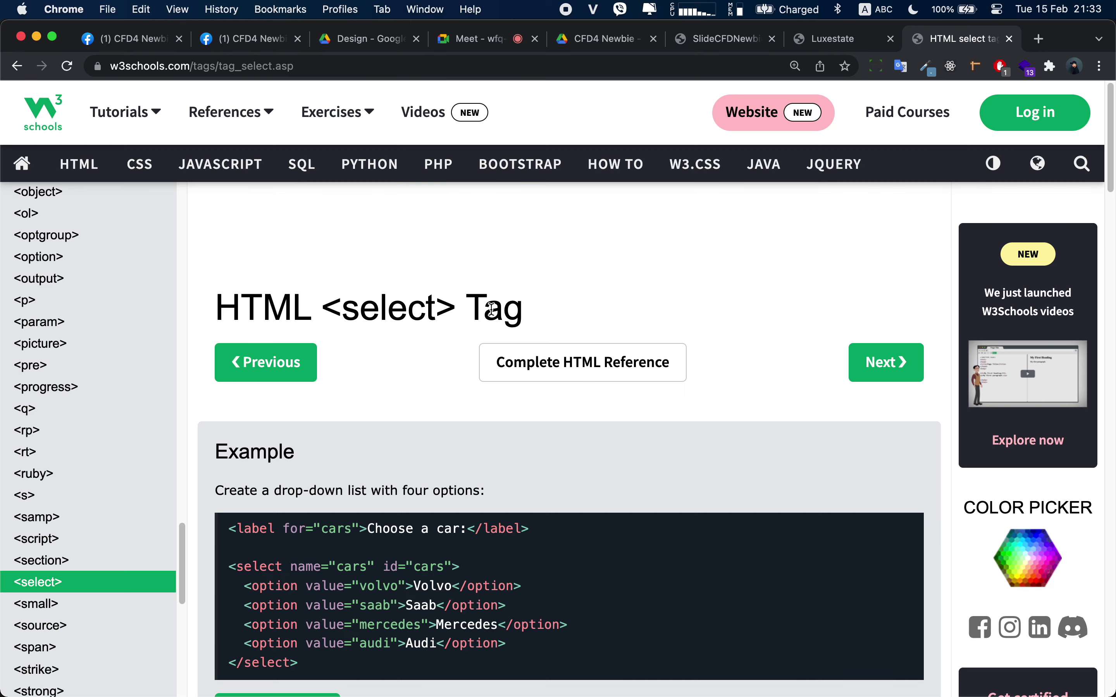
{"action": "scroll", "coordinate": [490, 312], "scroll_direction": "down", "scroll_amount": 3}
{"action": "left_click", "coordinate": [272, 564]}
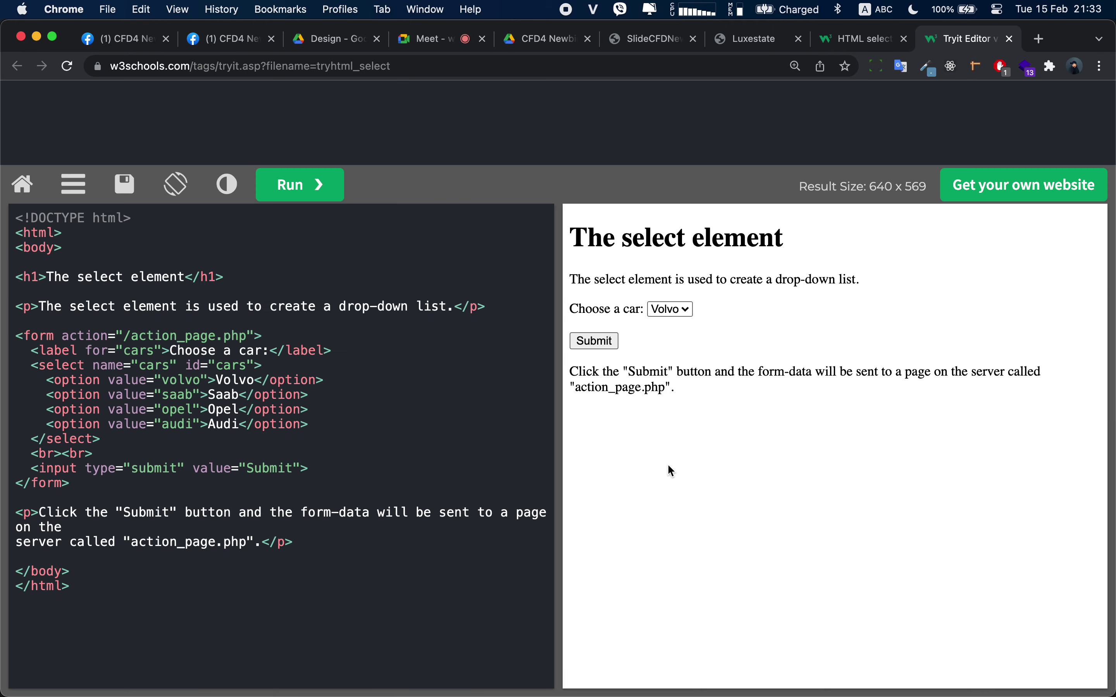
Step: Try the result's Choose a car dropdown, picking Opel and then Audi
{"action": "scroll", "coordinate": [666, 464], "scroll_direction": "up", "scroll_amount": 5}
{"action": "left_click", "coordinate": [691, 226]}
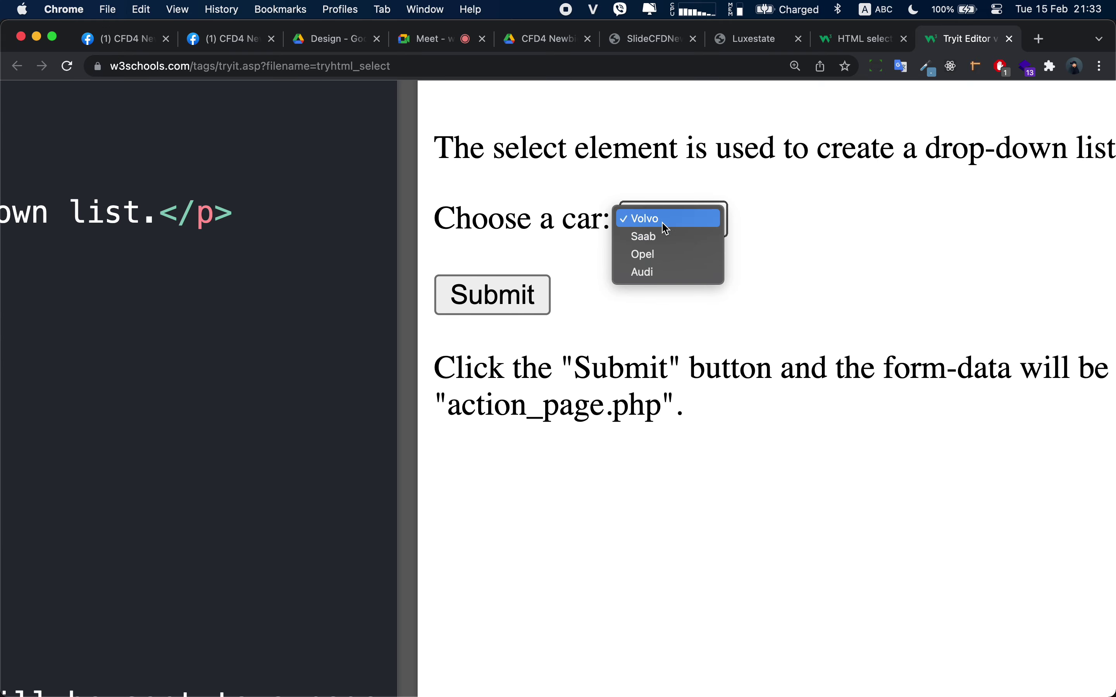
{"action": "left_click", "coordinate": [655, 254]}
{"action": "left_click", "coordinate": [676, 205]}
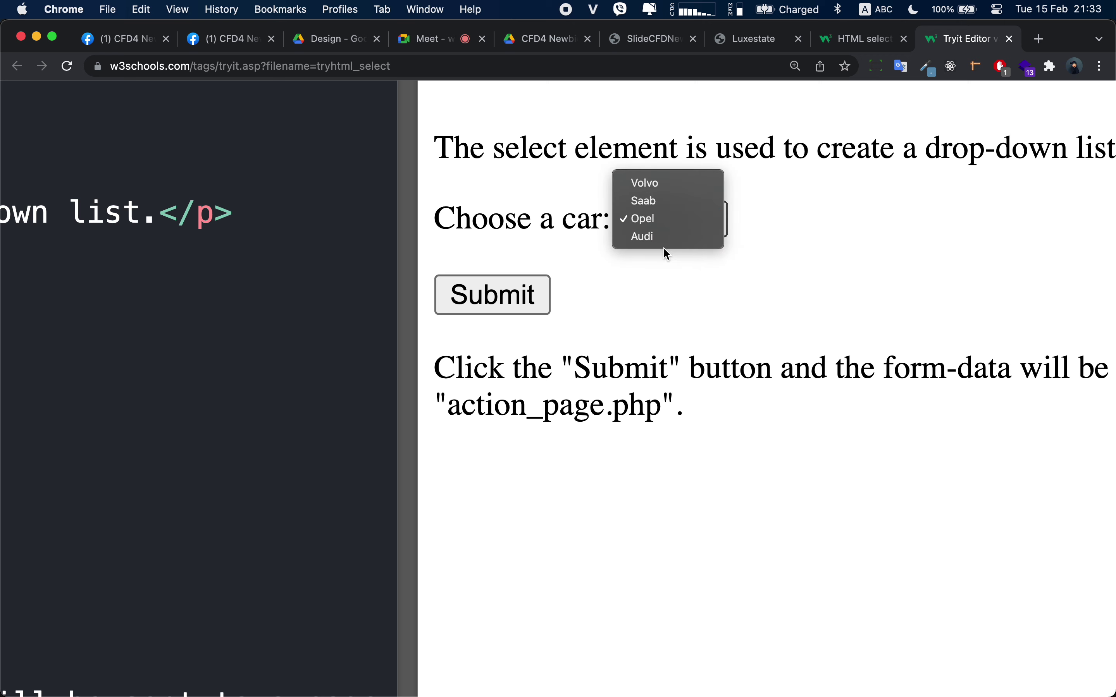
{"action": "left_click", "coordinate": [662, 236]}
{"action": "scroll", "coordinate": [698, 280], "scroll_direction": "left", "scroll_amount": 15}
{"action": "scroll", "coordinate": [698, 281], "scroll_direction": "left", "scroll_amount": 3}
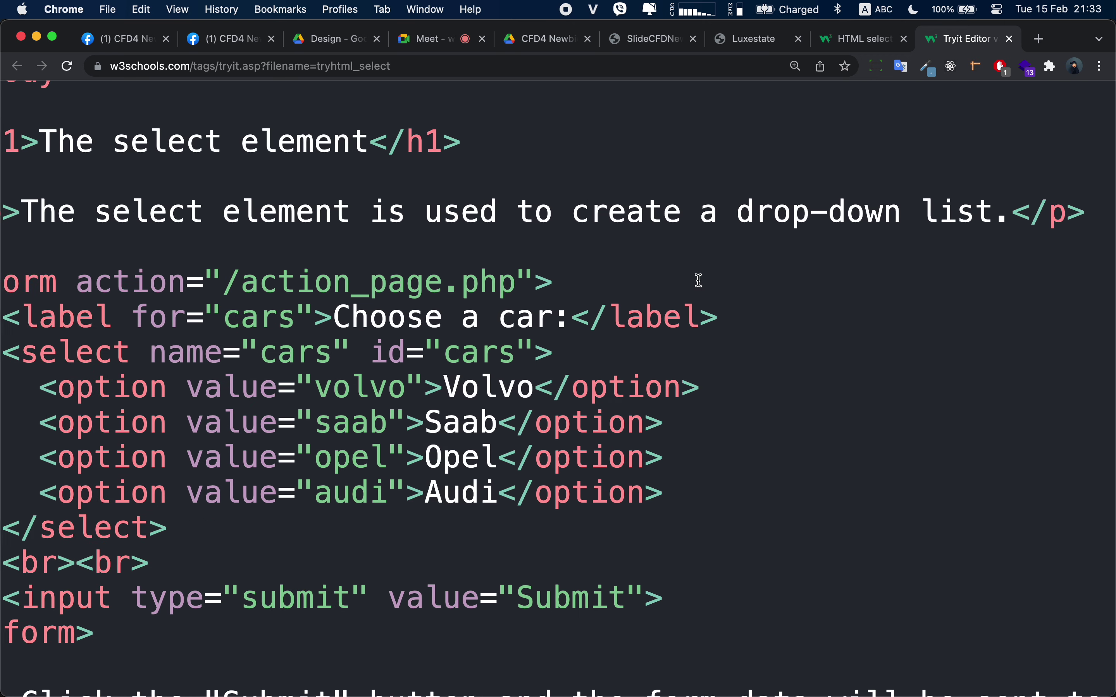
Step: Highlight the form block, the Choose a car label, and the select's name and id 'cars'
{"action": "mouse_move", "coordinate": [78, 275]}
{"action": "left_mouse_down"}
{"action": "mouse_move", "coordinate": [162, 491]}
{"action": "mouse_move", "coordinate": [93, 609]}
{"action": "left_mouse_up"}
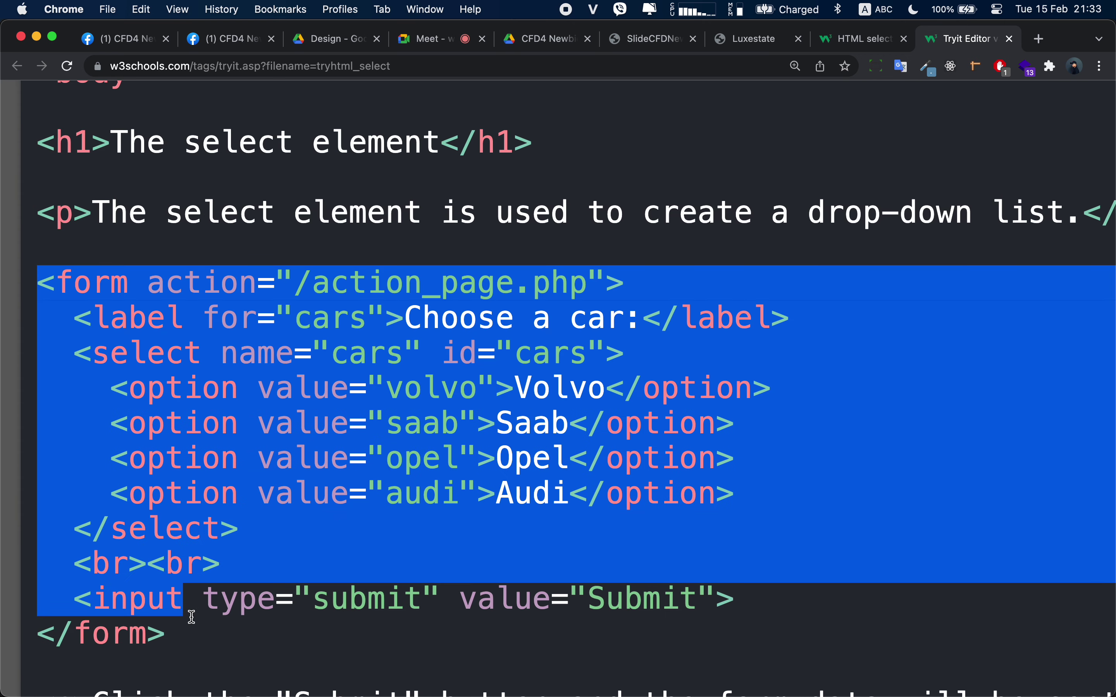
{"action": "left_click", "coordinate": [83, 629]}
{"action": "left_click_drag", "start_coordinate": [70, 315], "coordinate": [815, 318]}
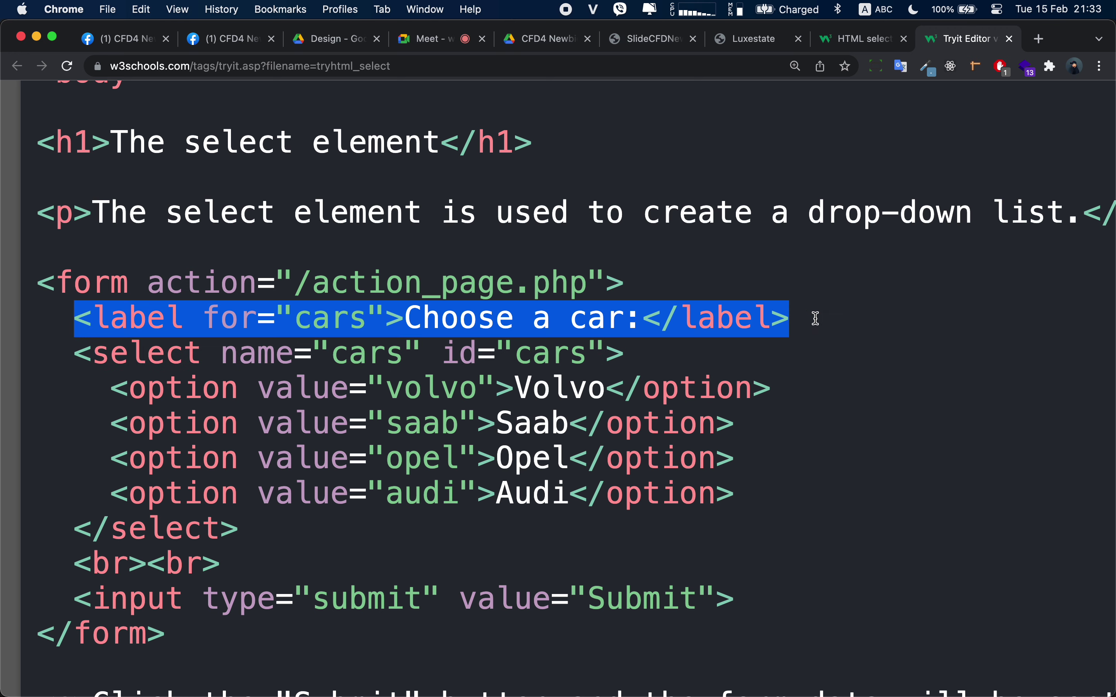
{"action": "mouse_move", "coordinate": [73, 351]}
{"action": "left_mouse_down"}
{"action": "mouse_move", "coordinate": [90, 385]}
{"action": "mouse_move", "coordinate": [242, 526]}
{"action": "left_mouse_up"}
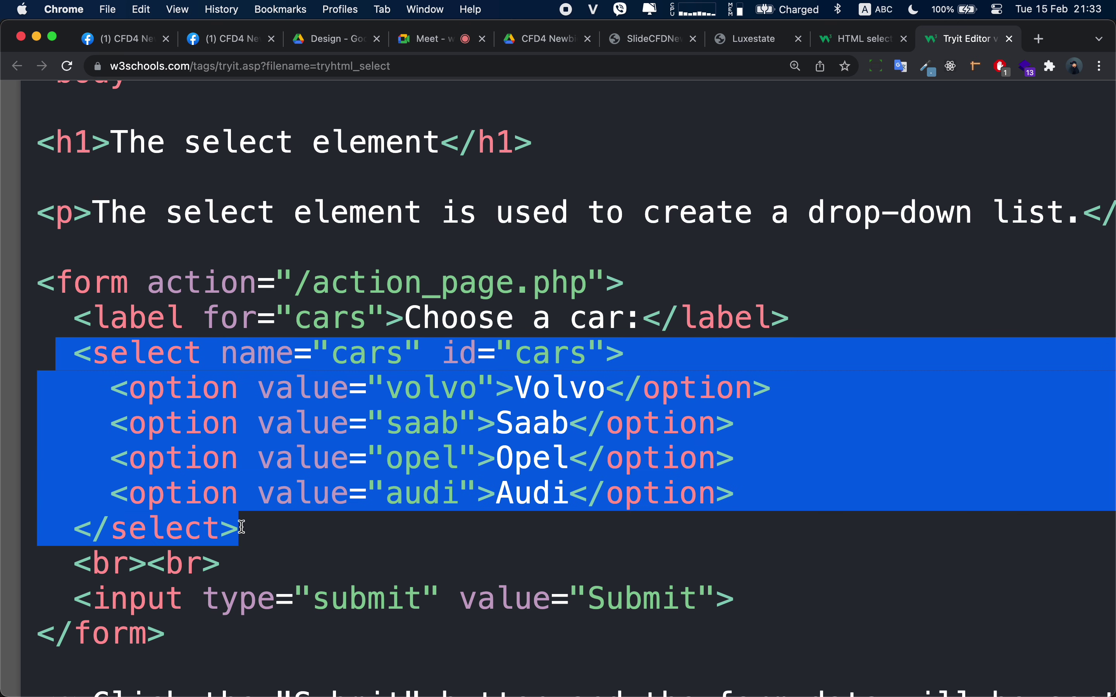
{"action": "left_click", "coordinate": [357, 334]}
{"action": "double_click", "coordinate": [355, 358]}
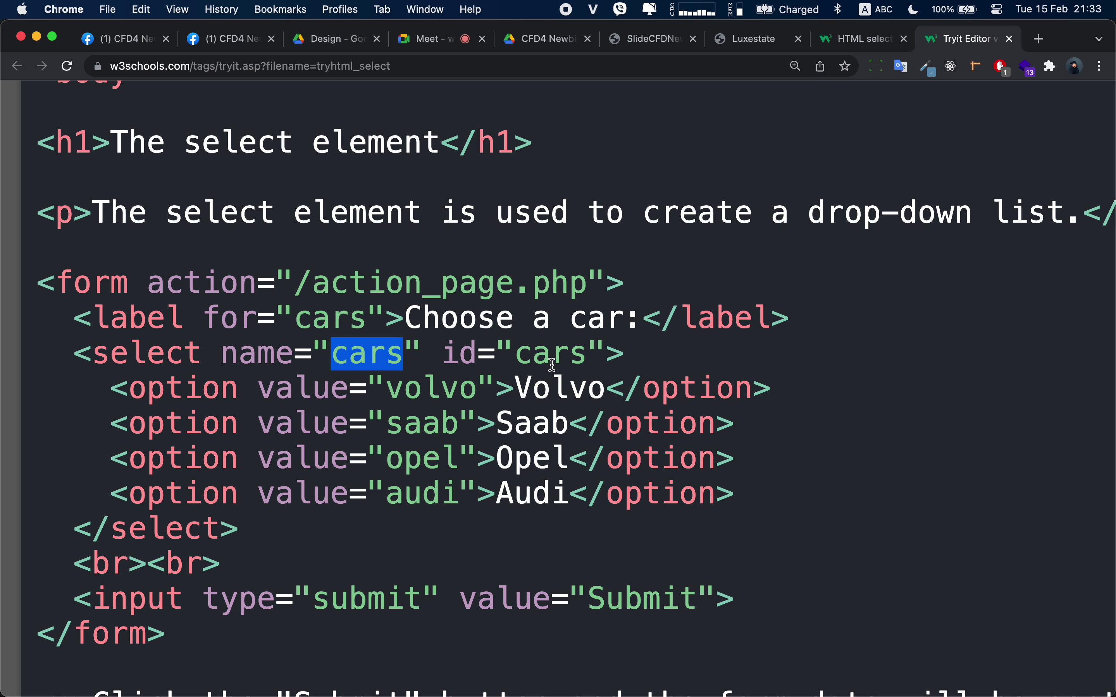
{"action": "double_click", "coordinate": [536, 358]}
{"action": "left_click_drag", "start_coordinate": [93, 387], "coordinate": [801, 499]}
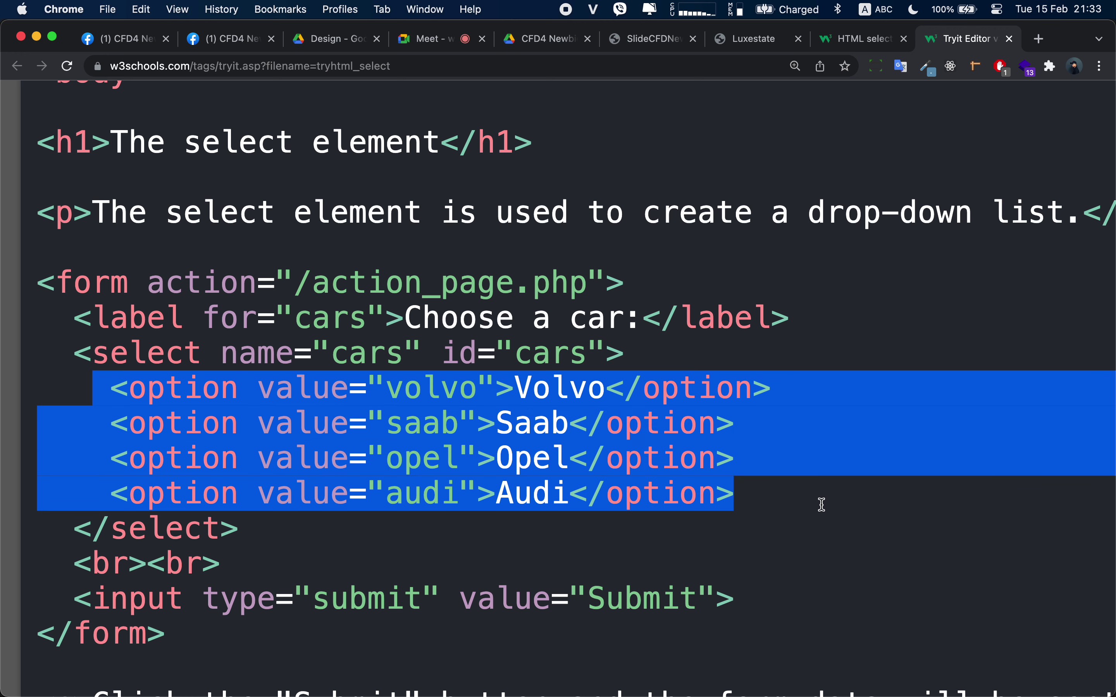
{"action": "left_click", "coordinate": [404, 423]}
Step: Point out each option's value (volvo, saab, opel, audi) and its display text in the code
{"action": "left_click_drag", "start_coordinate": [275, 387], "coordinate": [349, 388]}
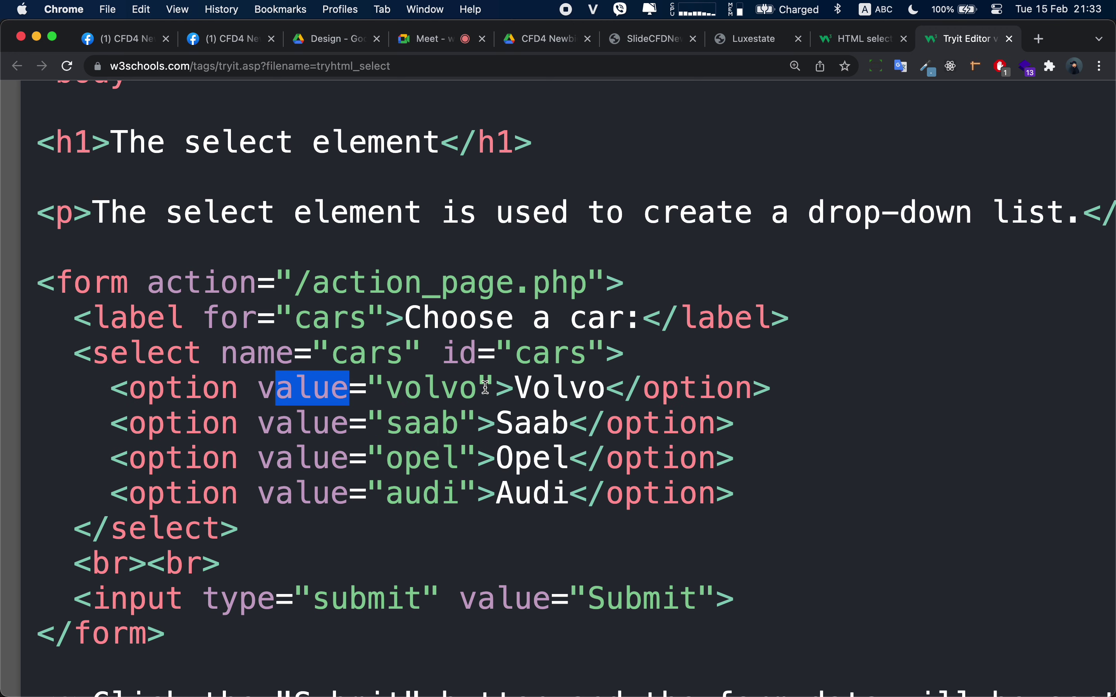
{"action": "double_click", "coordinate": [486, 387]}
{"action": "double_click", "coordinate": [432, 387]}
{"action": "left_click", "coordinate": [514, 423]}
{"action": "double_click", "coordinate": [422, 423]}
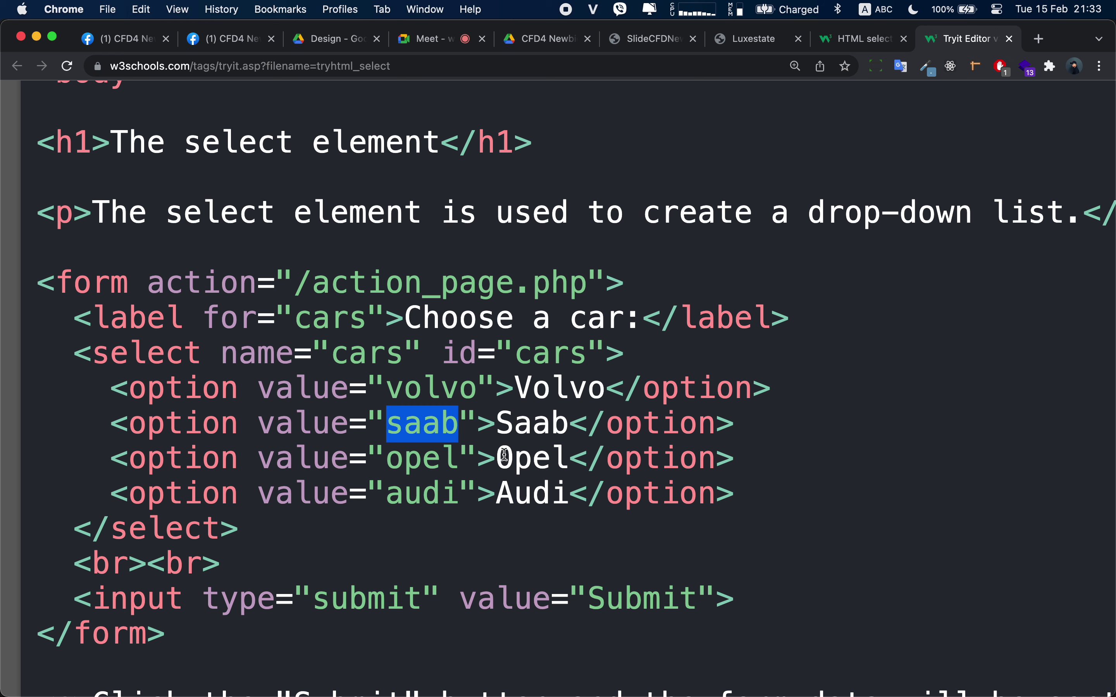
{"action": "left_click", "coordinate": [503, 457]}
{"action": "left_click", "coordinate": [534, 494]}
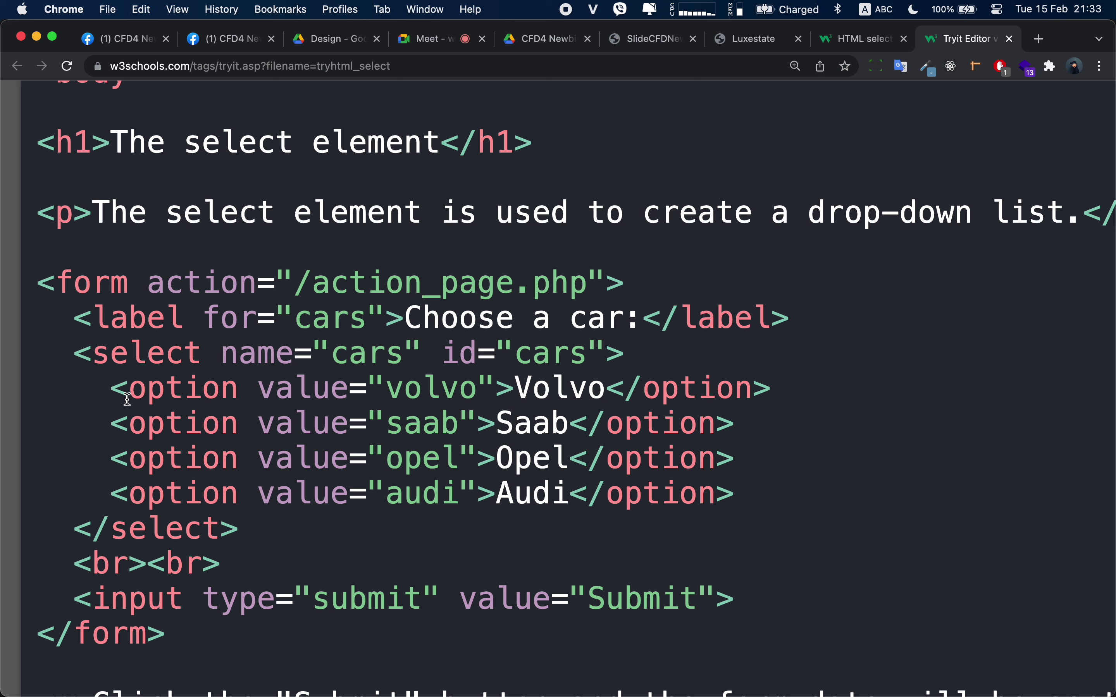
{"action": "left_click_drag", "start_coordinate": [121, 392], "coordinate": [814, 453]}
{"action": "left_click", "coordinate": [473, 415]}
{"action": "double_click", "coordinate": [541, 389]}
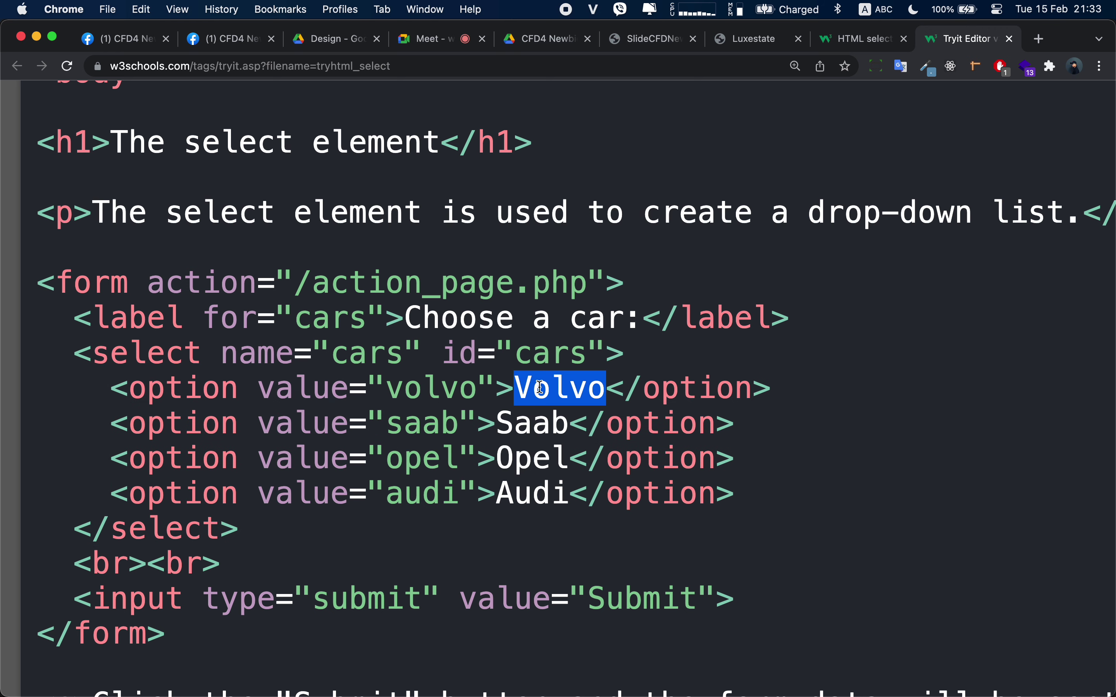
{"action": "left_click", "coordinate": [422, 387]}
{"action": "left_click", "coordinate": [404, 457]}
Step: Pick Opel in the result dropdown, then close the tutorial tabs and return to the SlideCFDNewbie slides
{"action": "scroll", "coordinate": [405, 459], "scroll_direction": "right", "scroll_amount": 2}
{"action": "scroll", "coordinate": [412, 463], "scroll_direction": "right", "scroll_amount": 8}
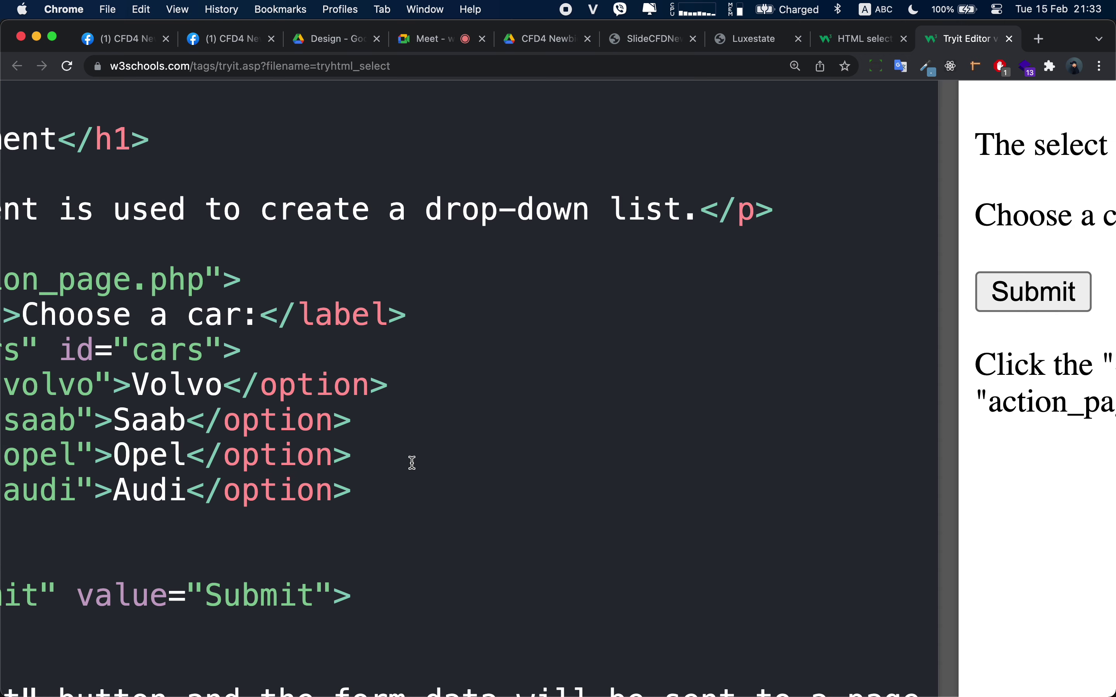
{"action": "scroll", "coordinate": [412, 463], "scroll_direction": "right", "scroll_amount": 10}
{"action": "left_click", "coordinate": [316, 215]}
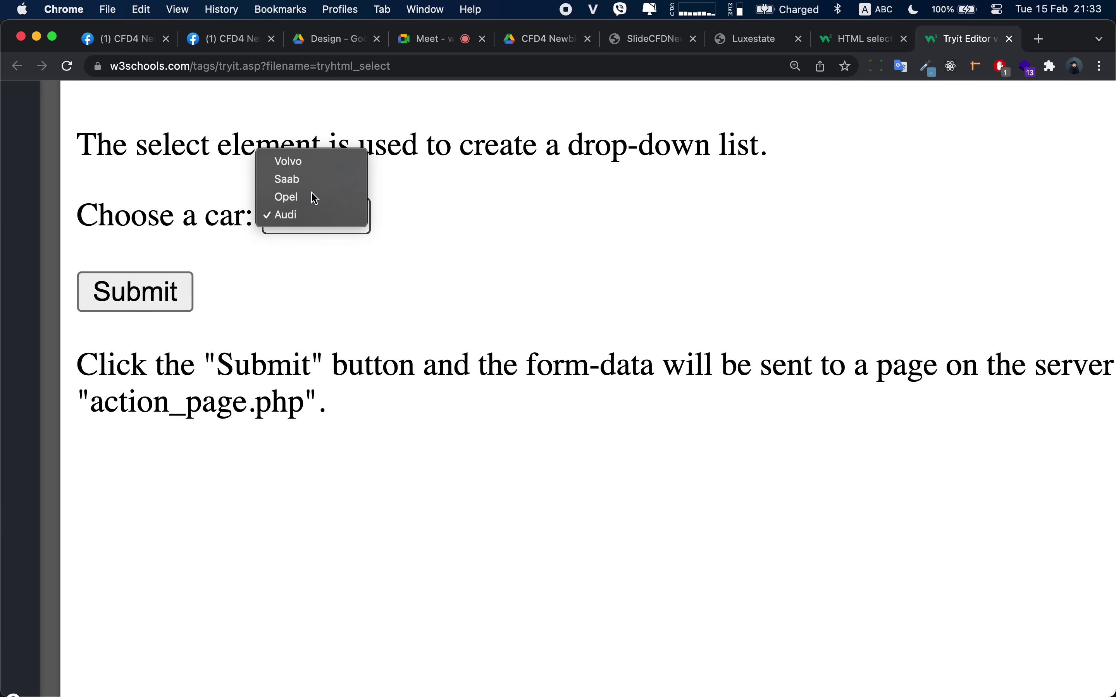
{"action": "left_click", "coordinate": [315, 198]}
{"action": "left_click", "coordinate": [323, 215]}
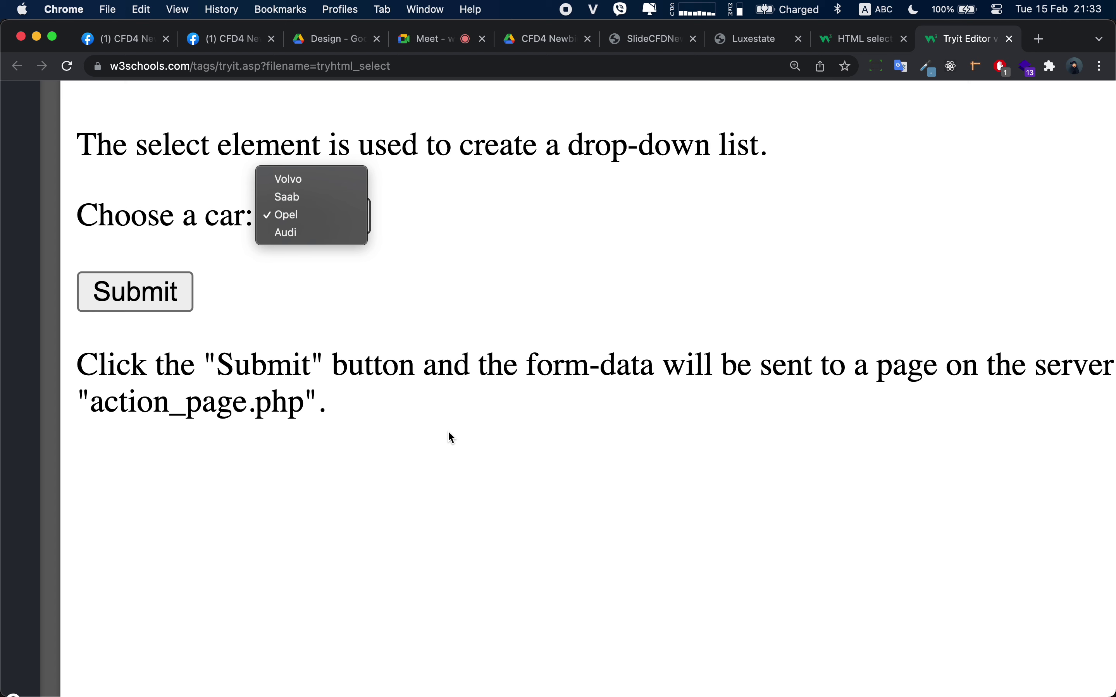
{"action": "key", "text": "super+w"}
{"action": "key", "text": "super+w"}
{"action": "left_click", "coordinate": [779, 46]}
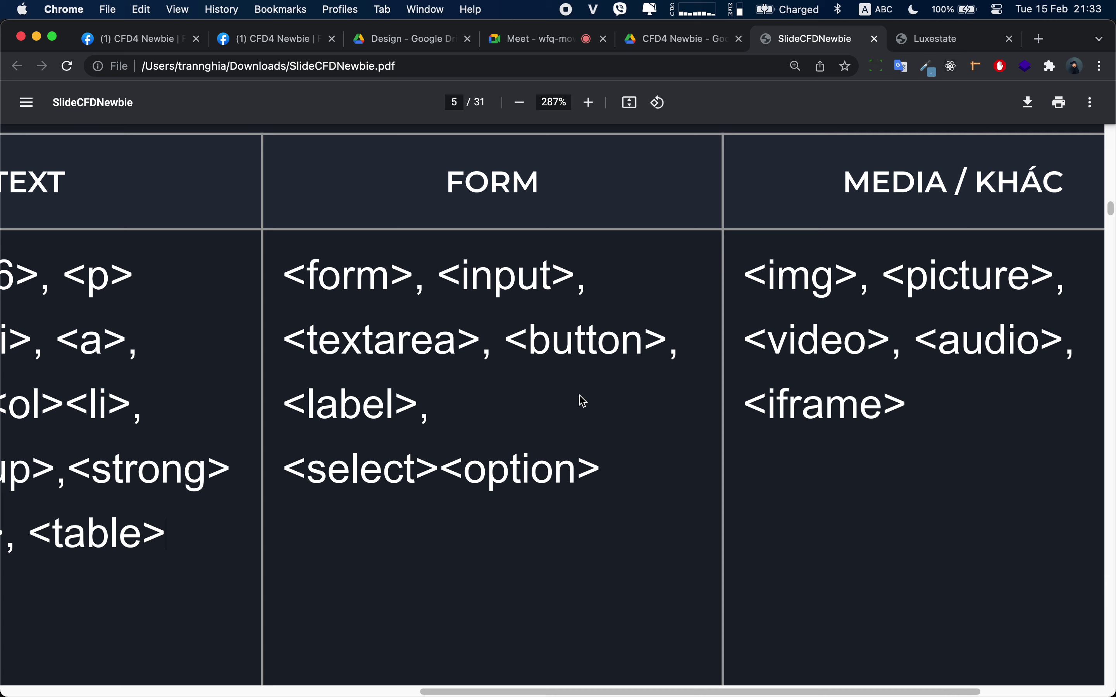
Step: Pan the slide to the FORM column listing select and option, then return to index.html in VS Code
{"action": "scroll", "coordinate": [583, 401], "scroll_direction": "down", "scroll_amount": 10}
{"action": "scroll", "coordinate": [583, 401], "scroll_direction": "up", "scroll_amount": 5}
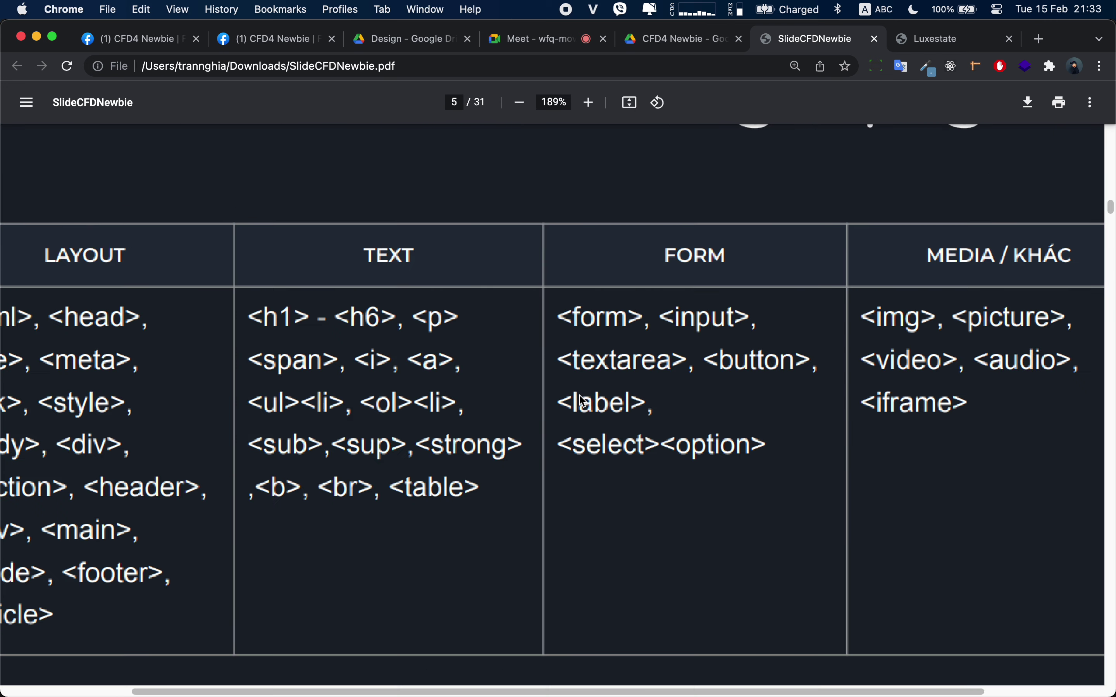
{"action": "scroll", "coordinate": [583, 401], "scroll_direction": "down", "scroll_amount": 3}
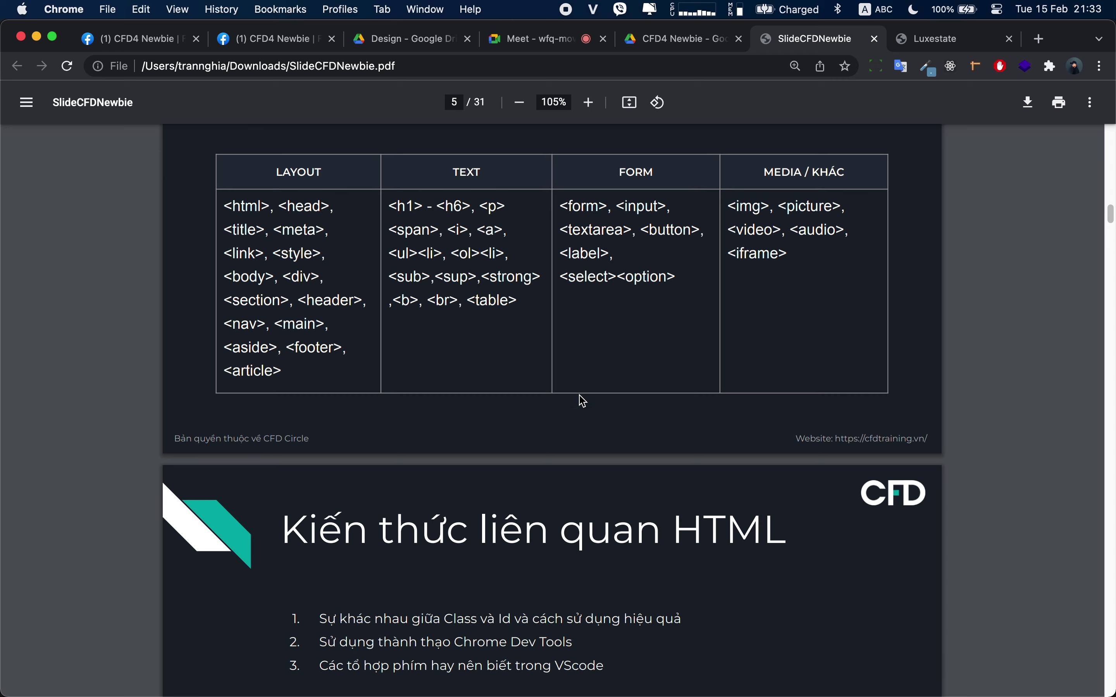
{"action": "scroll", "coordinate": [583, 402], "scroll_direction": "up", "scroll_amount": 2}
{"action": "scroll", "coordinate": [584, 402], "scroll_direction": "up", "scroll_amount": 5}
{"action": "scroll", "coordinate": [583, 401], "scroll_direction": "right", "scroll_amount": 3}
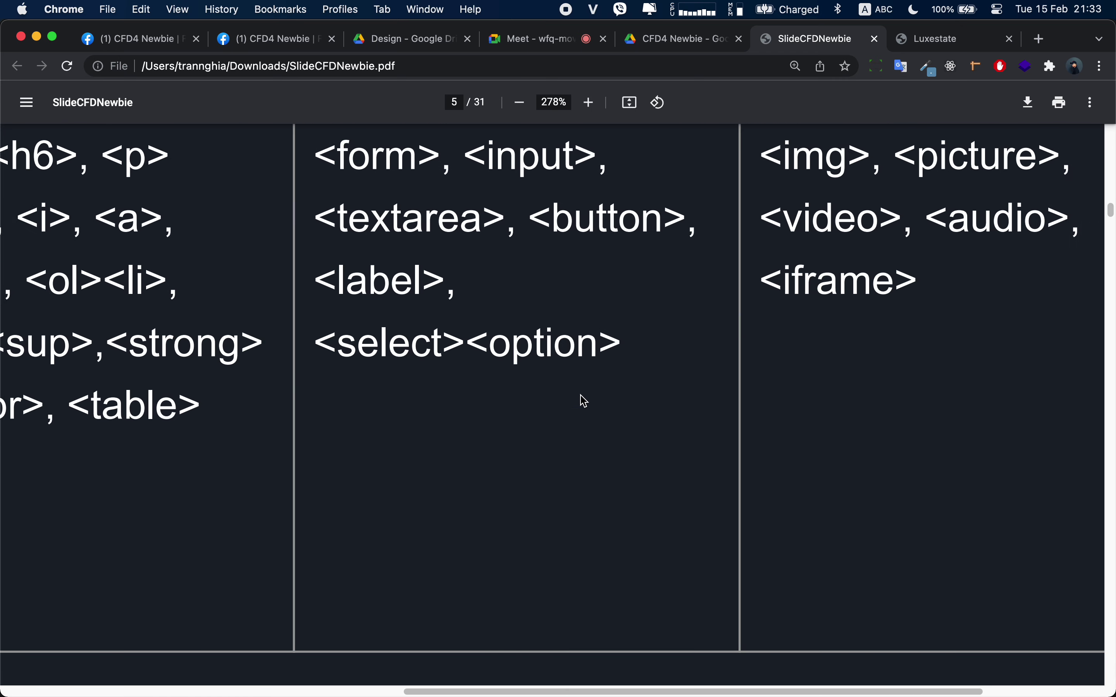
{"action": "scroll", "coordinate": [583, 401], "scroll_direction": "right", "scroll_amount": 3}
{"action": "scroll", "coordinate": [583, 401], "scroll_direction": "up", "scroll_amount": 2}
{"action": "scroll", "coordinate": [583, 401], "scroll_direction": "up", "scroll_amount": 1}
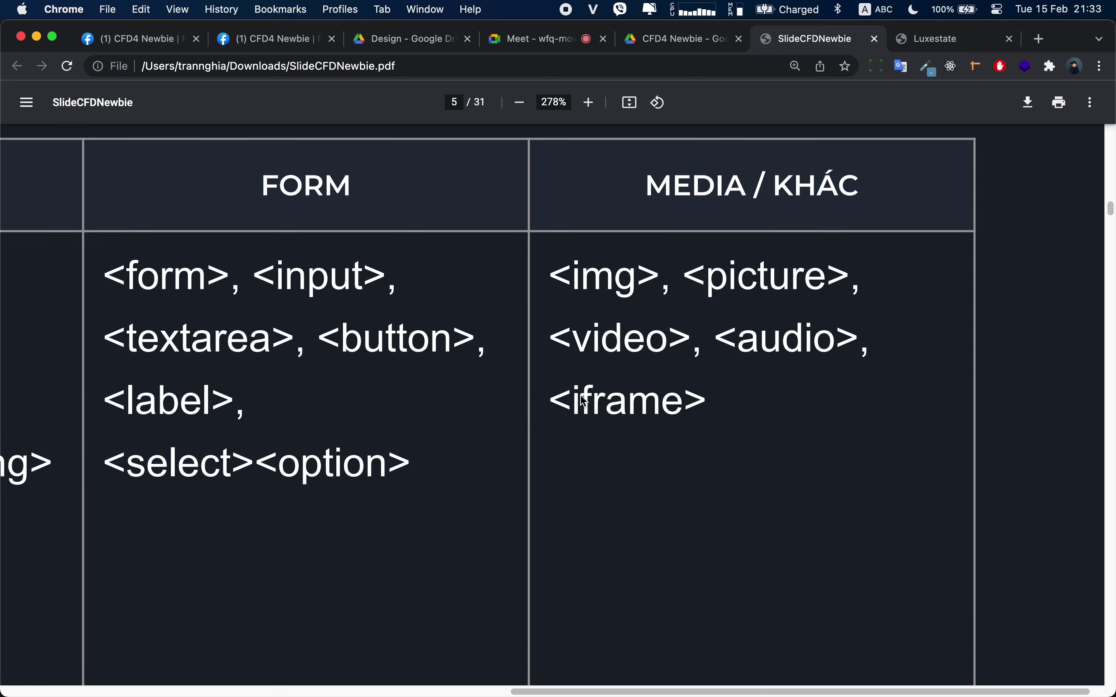
{"action": "scroll", "coordinate": [583, 402], "scroll_direction": "up", "scroll_amount": 1}
{"action": "scroll", "coordinate": [583, 402], "scroll_direction": "right", "scroll_amount": 1}
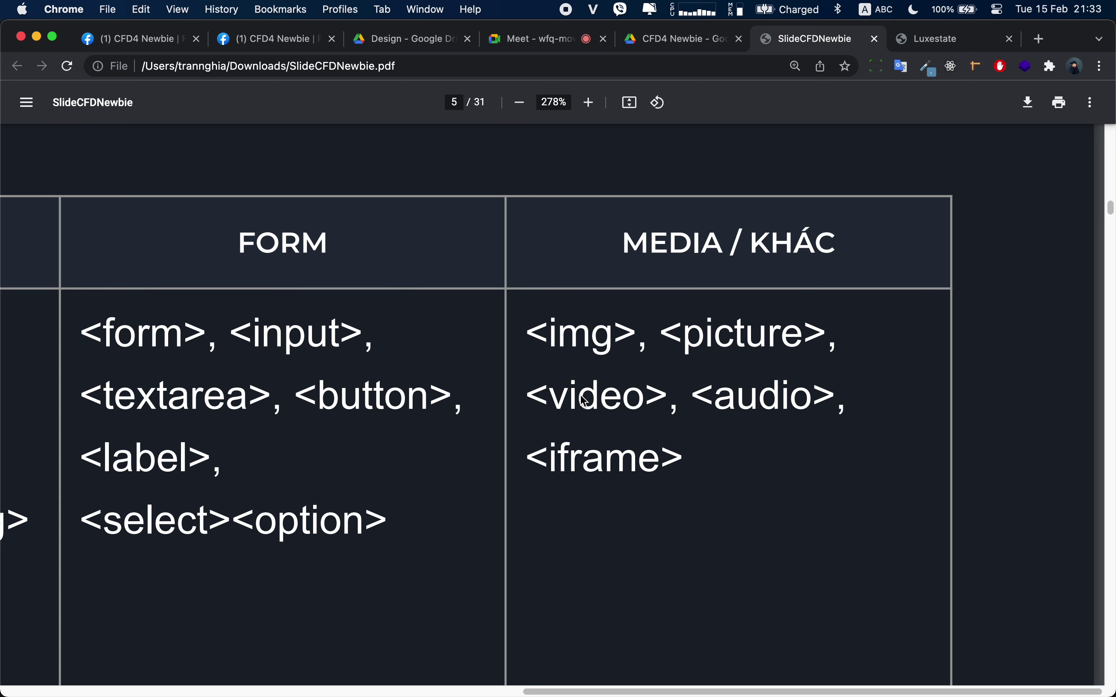
{"action": "key", "text": "super+Tab"}
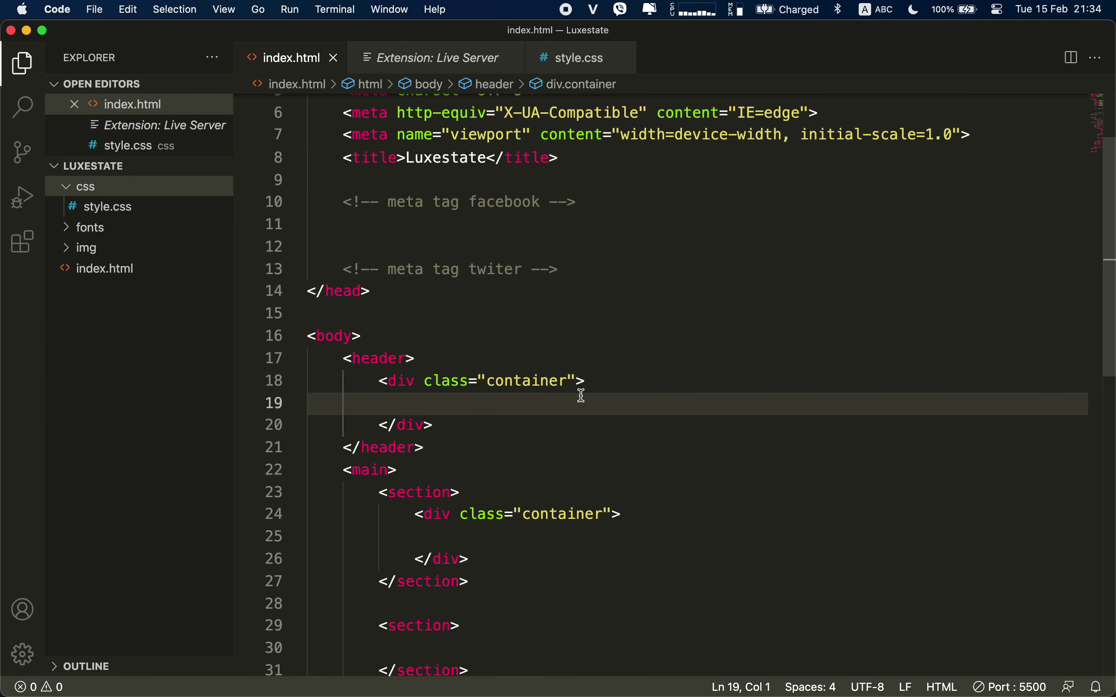
Step: Indent the blank line in the header container and save index.html
{"action": "key", "text": "Tab"}
{"action": "scroll", "coordinate": [660, 393], "scroll_direction": "down", "scroll_amount": 2}
{"action": "scroll", "coordinate": [660, 393], "scroll_direction": "down", "scroll_amount": 1}
{"action": "right_click", "coordinate": [660, 392]}
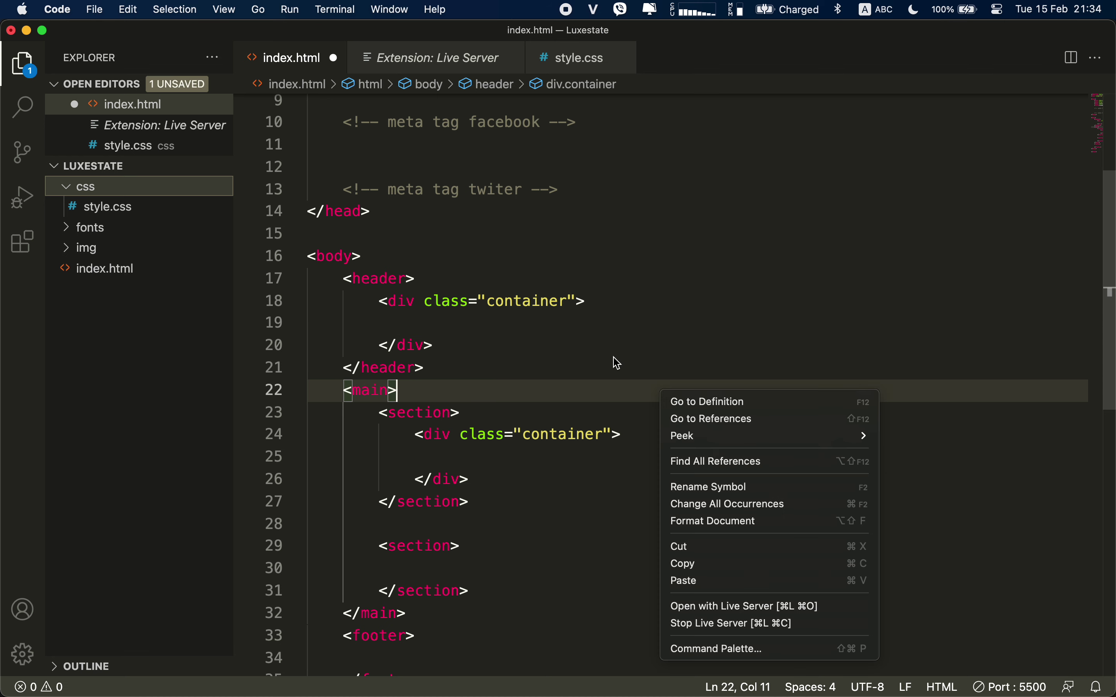
{"action": "left_click", "coordinate": [461, 302]}
{"action": "left_click", "coordinate": [451, 302]}
{"action": "left_click", "coordinate": [577, 303]}
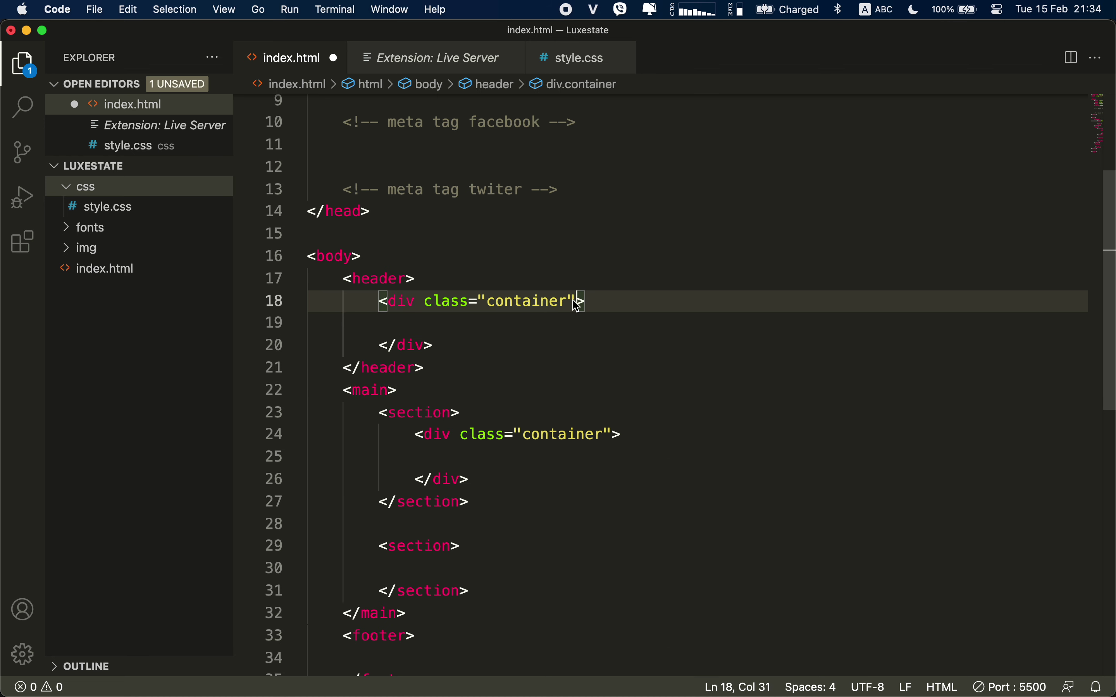
{"action": "type", "text": "i"}
{"action": "key", "text": "BackSpace"}
{"action": "key", "text": "BackSpace"}
{"action": "key", "text": "super+s"}
{"action": "scroll", "coordinate": [469, 395], "scroll_direction": "down", "scroll_amount": 1}
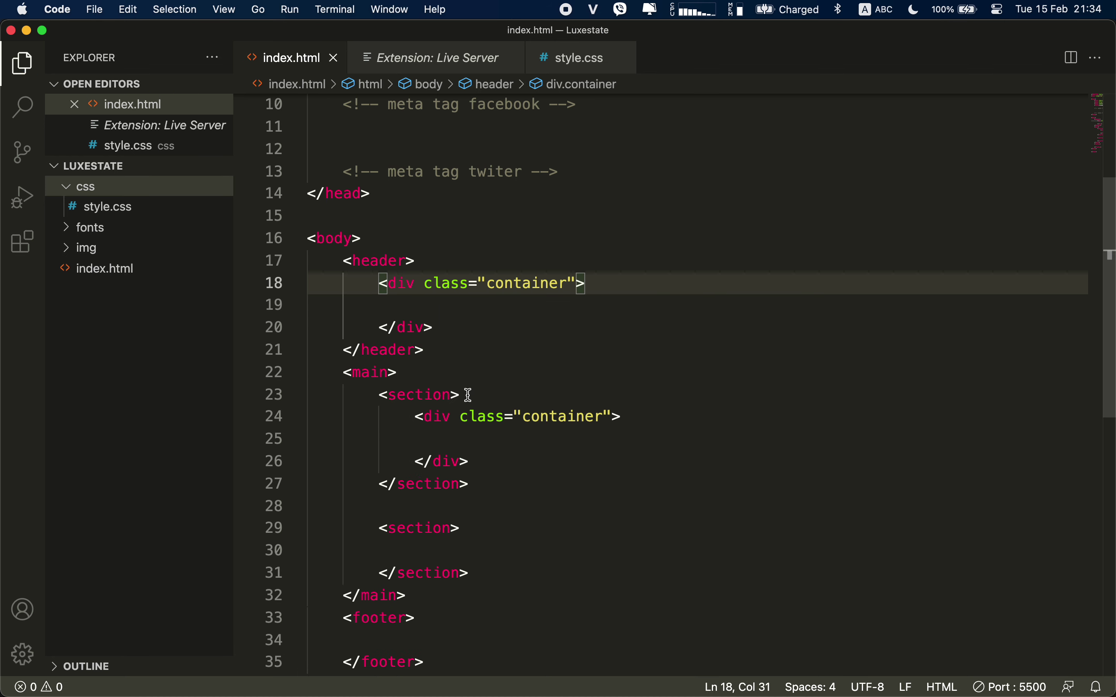
Step: Add class="app" and id="app" to the first section tag on line 23
{"action": "left_click", "coordinate": [456, 391]}
{"action": "type", "text": "c"}
{"action": "key", "text": "Return"}
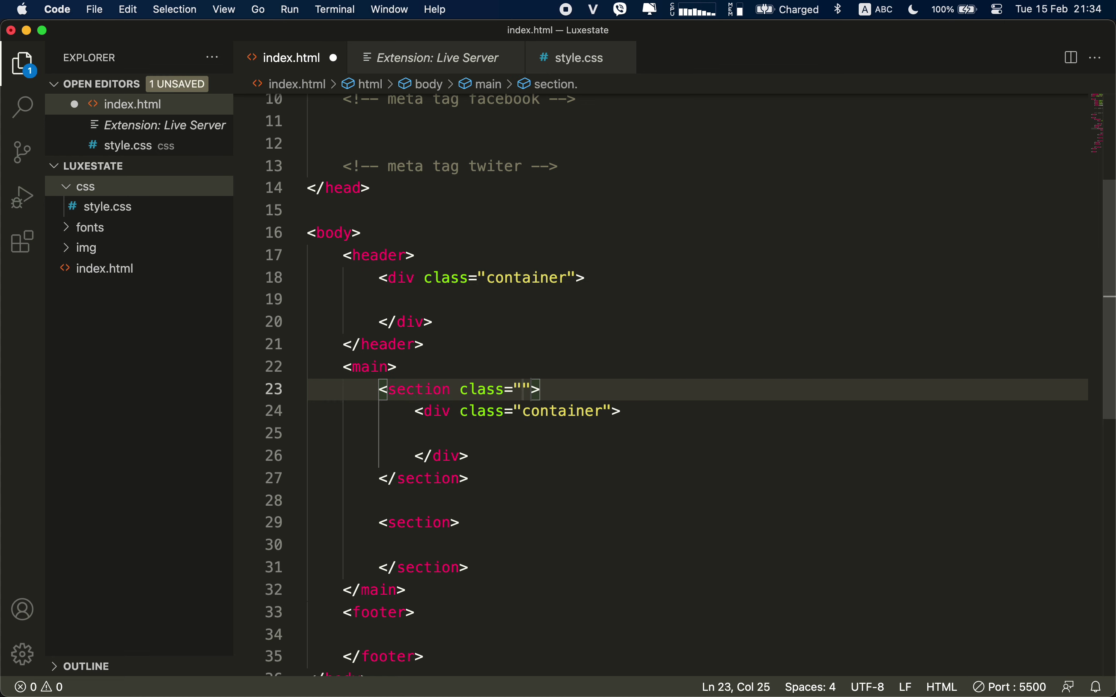
{"action": "type", "text": "app"}
{"action": "key", "text": "BackSpace"}
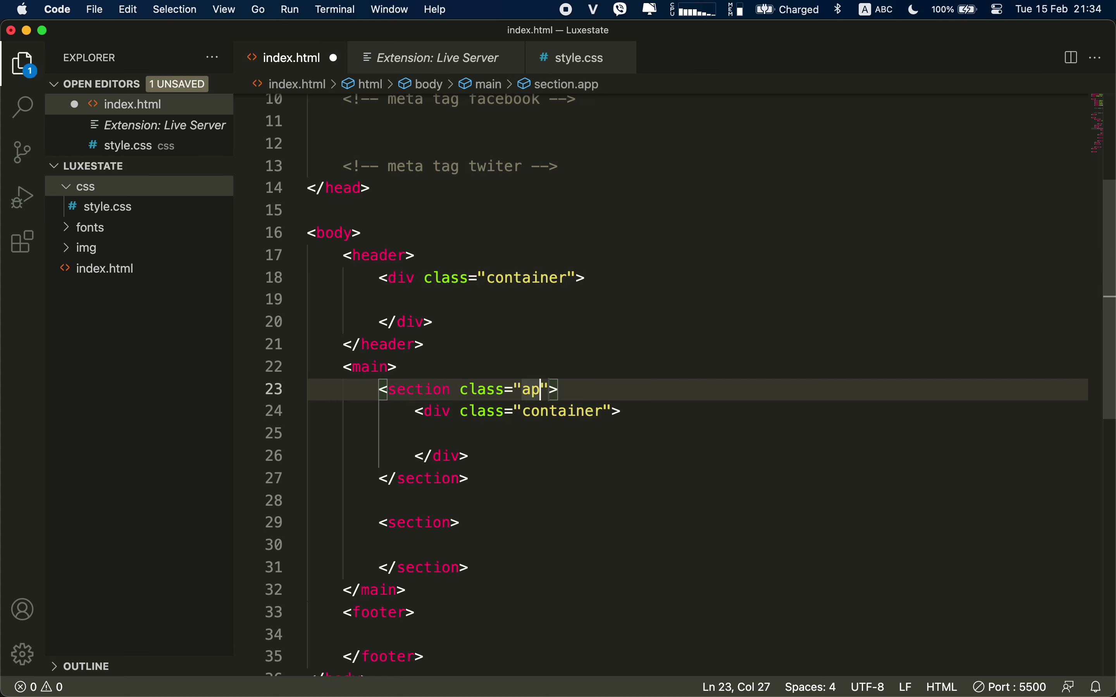
{"action": "type", "text": "p"}
{"action": "key", "text": "Right"}
{"action": "type", "text": "i"}
{"action": "key", "text": "Return"}
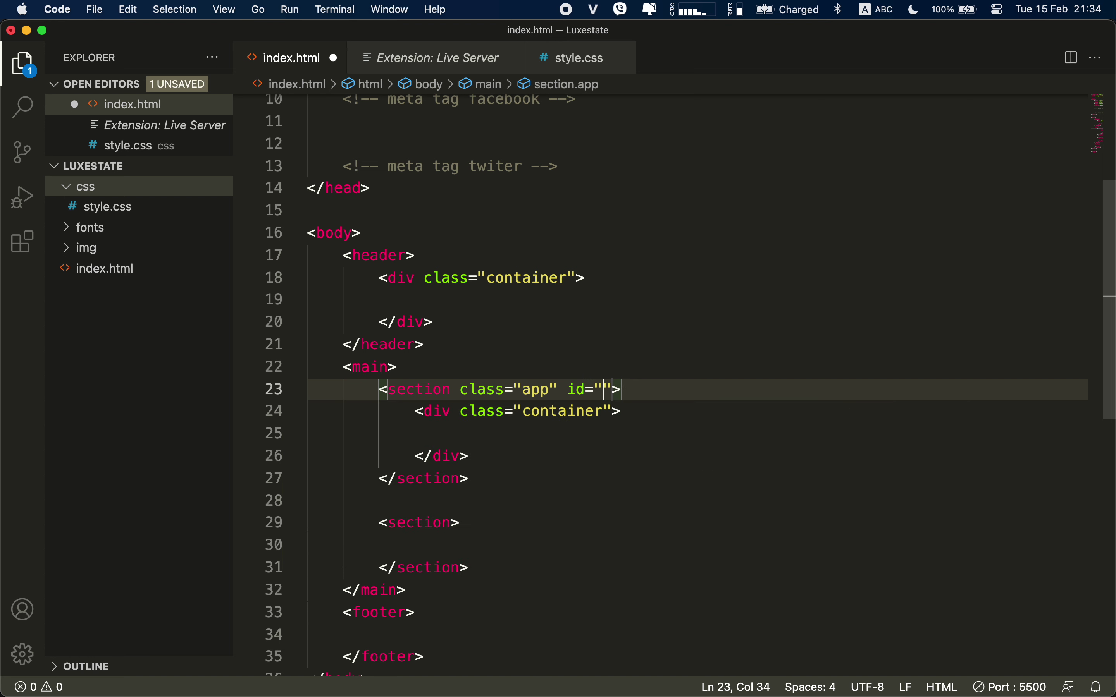
{"action": "type", "text": "app"}
{"action": "scroll", "coordinate": [677, 384], "scroll_direction": "up", "scroll_amount": 5}
{"action": "scroll", "coordinate": [676, 385], "scroll_direction": "down", "scroll_amount": 4}
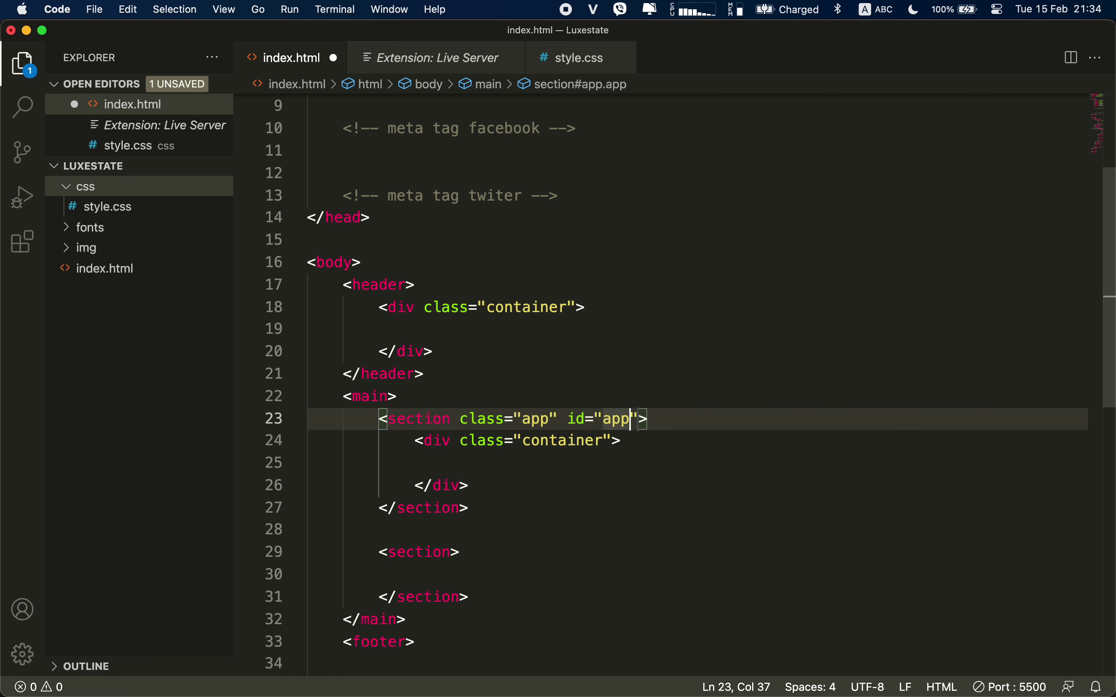
{"action": "scroll", "coordinate": [677, 384], "scroll_direction": "down", "scroll_amount": 2}
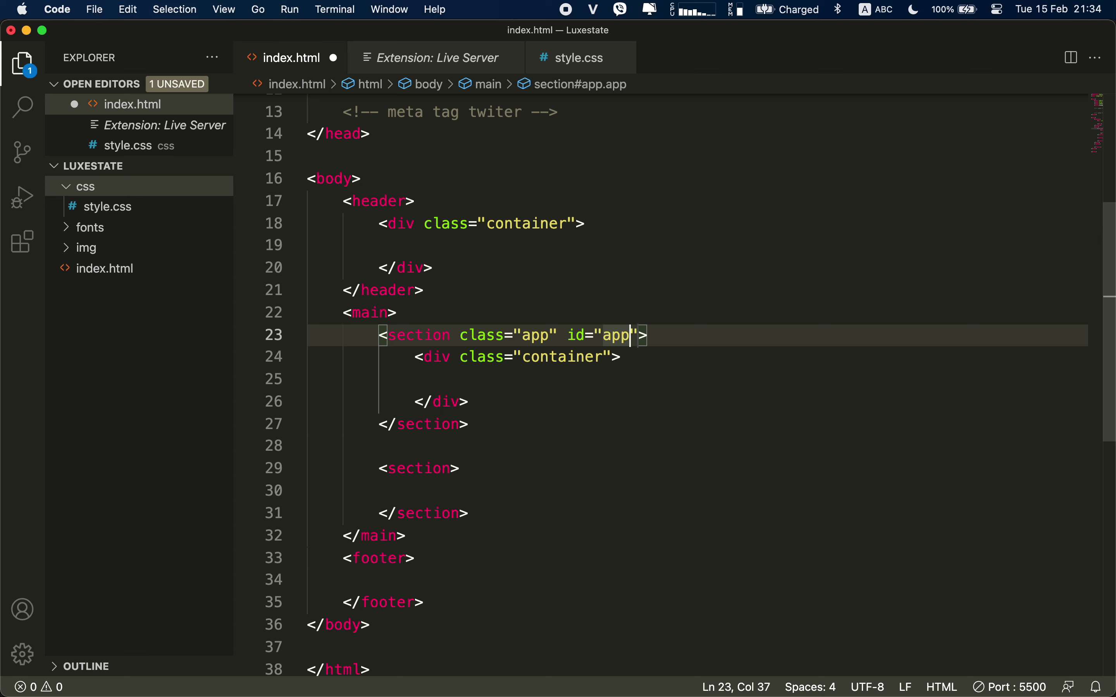
Step: Add class="app" id="app" to the second section's opening tag on line 29
{"action": "left_click", "coordinate": [463, 427]}
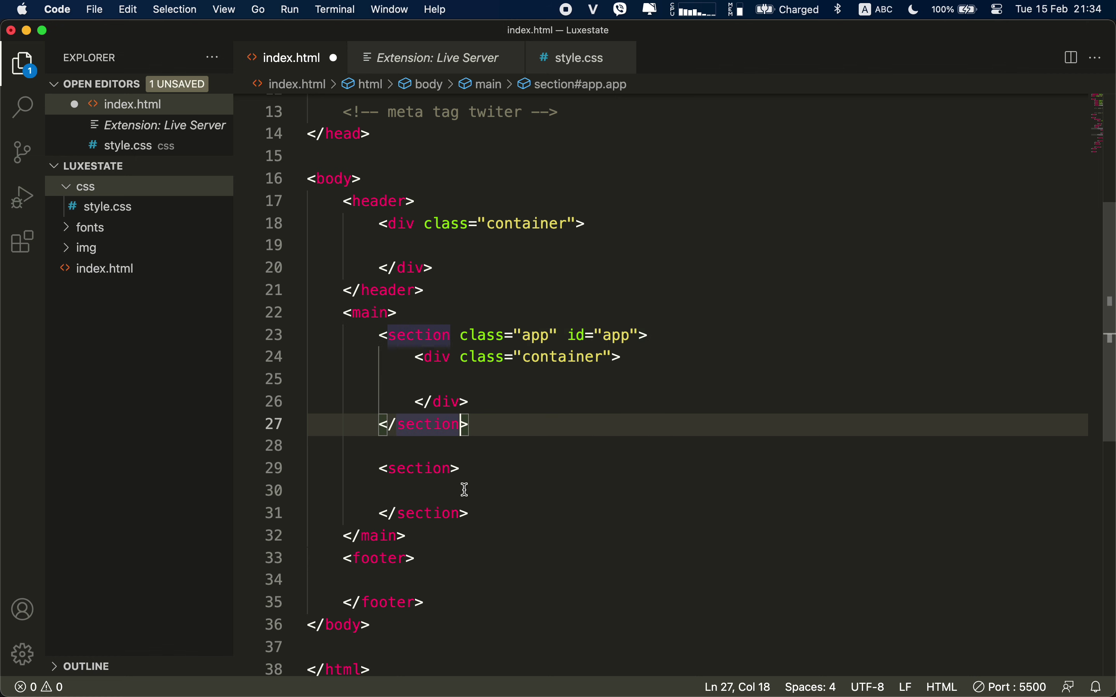
{"action": "left_click", "coordinate": [451, 469]}
{"action": "type", "text": "class"}
{"action": "key", "text": "Return"}
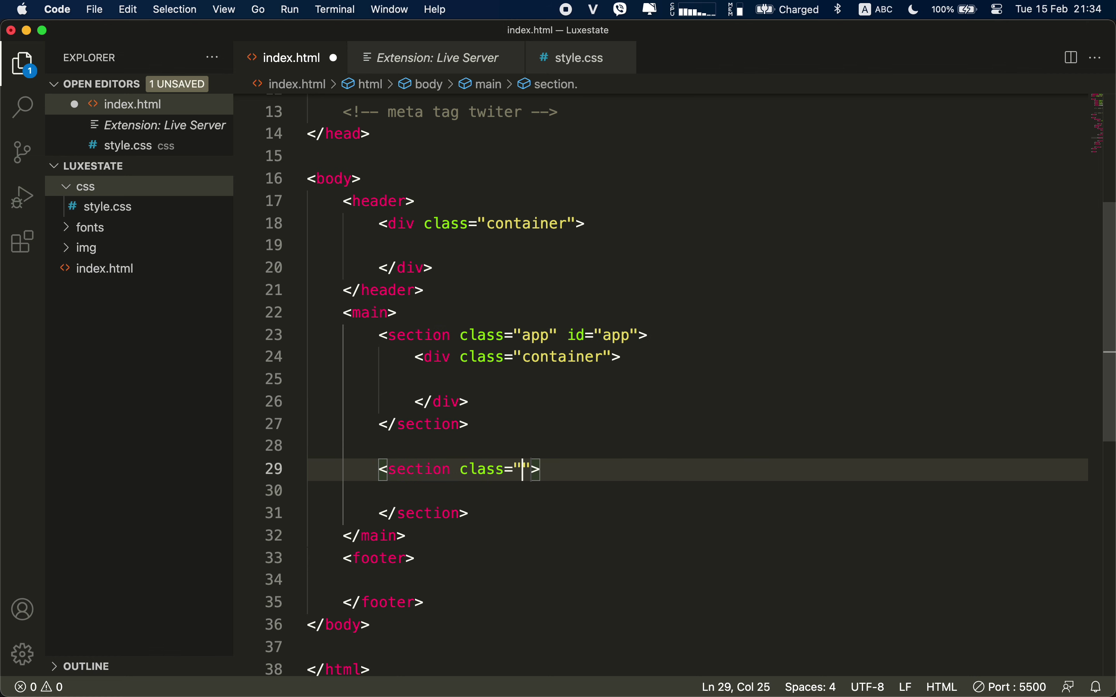
{"action": "type", "text": "app\" i"}
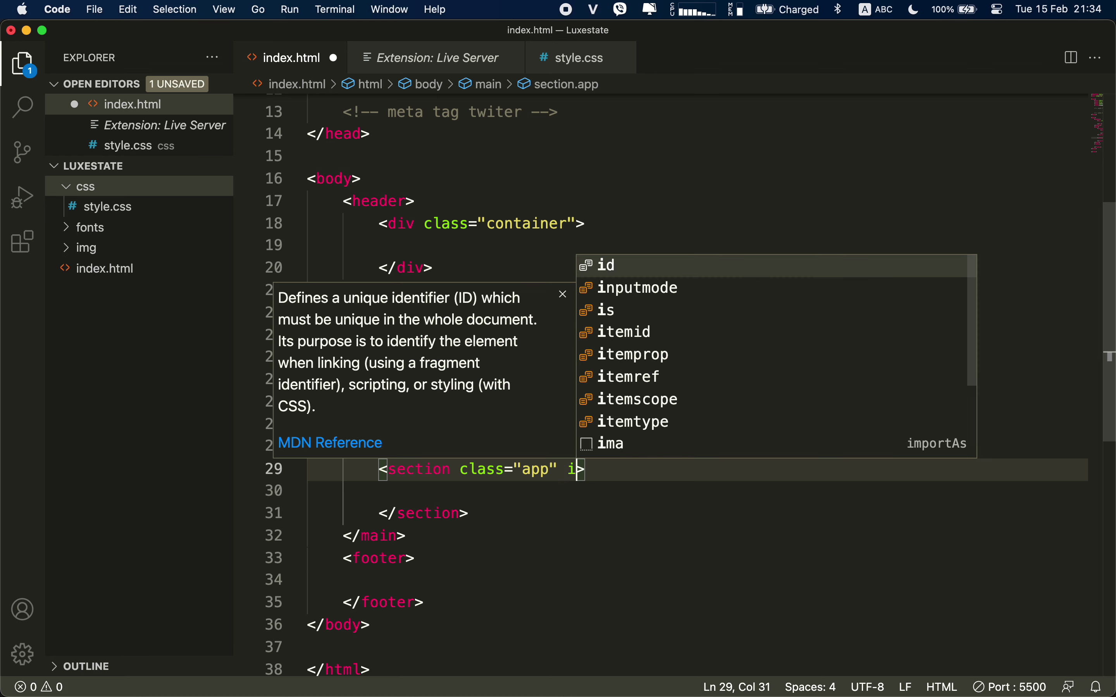
{"action": "type", "text": "d"}
{"action": "key", "text": "Return"}
{"action": "type", "text": "app"}
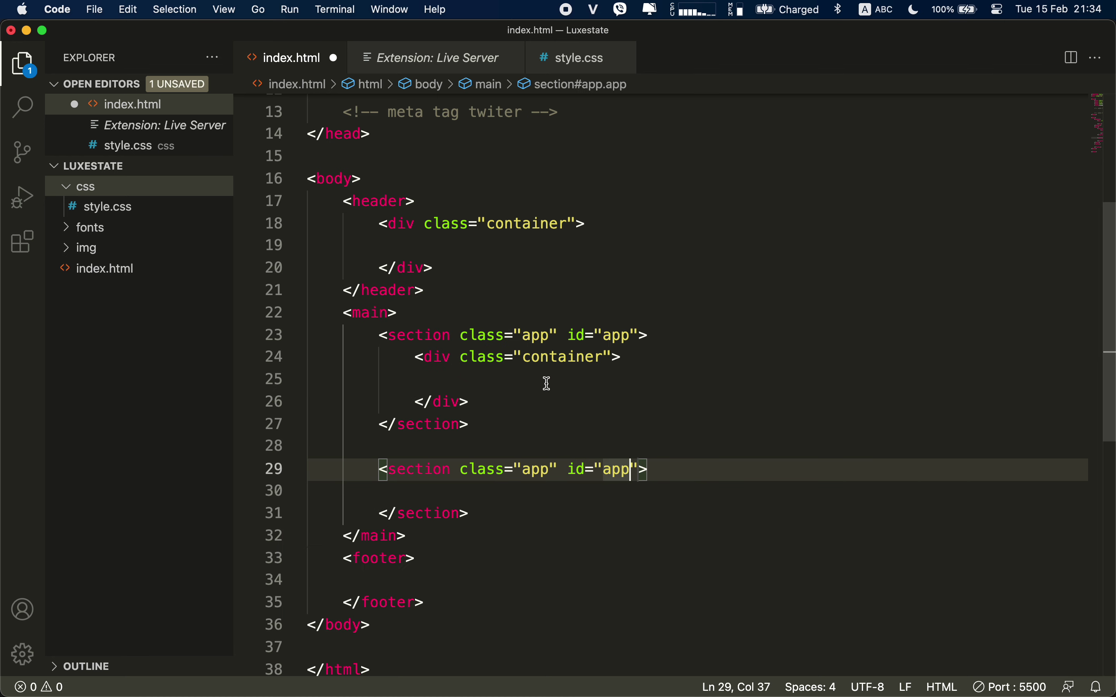
Step: Rename line 23's section class to apple and paste apple over line 29's class
{"action": "left_click", "coordinate": [542, 339]}
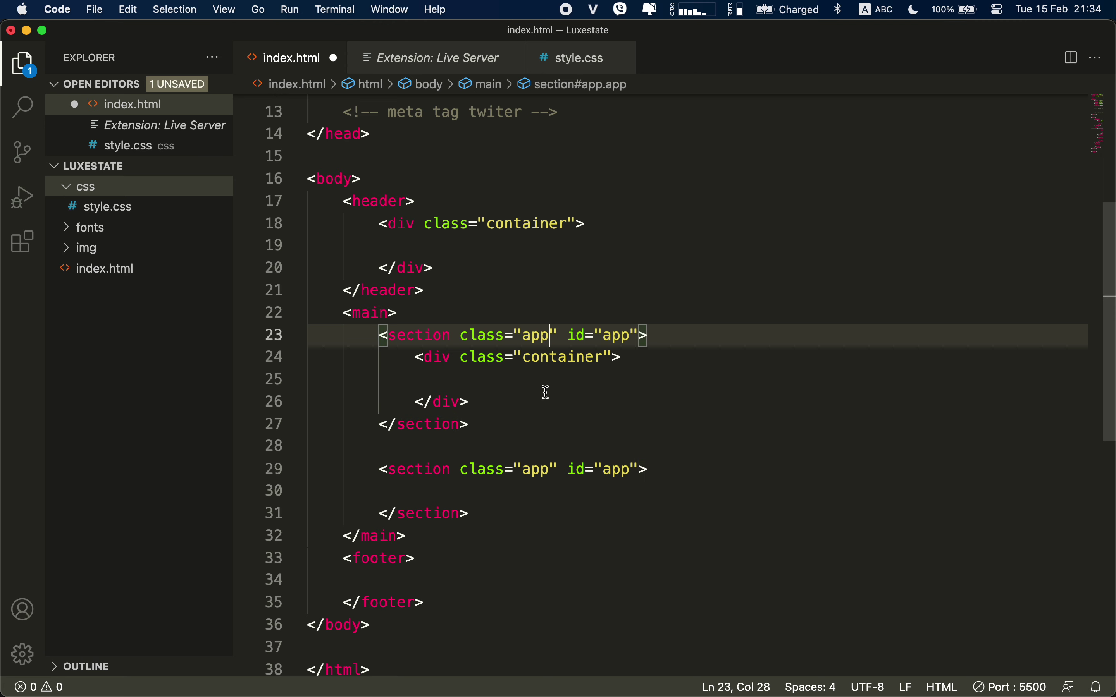
{"action": "type", "text": "le"}
{"action": "left_click", "coordinate": [550, 336]}
{"action": "double_click", "coordinate": [550, 337]}
{"action": "key", "text": "super+c"}
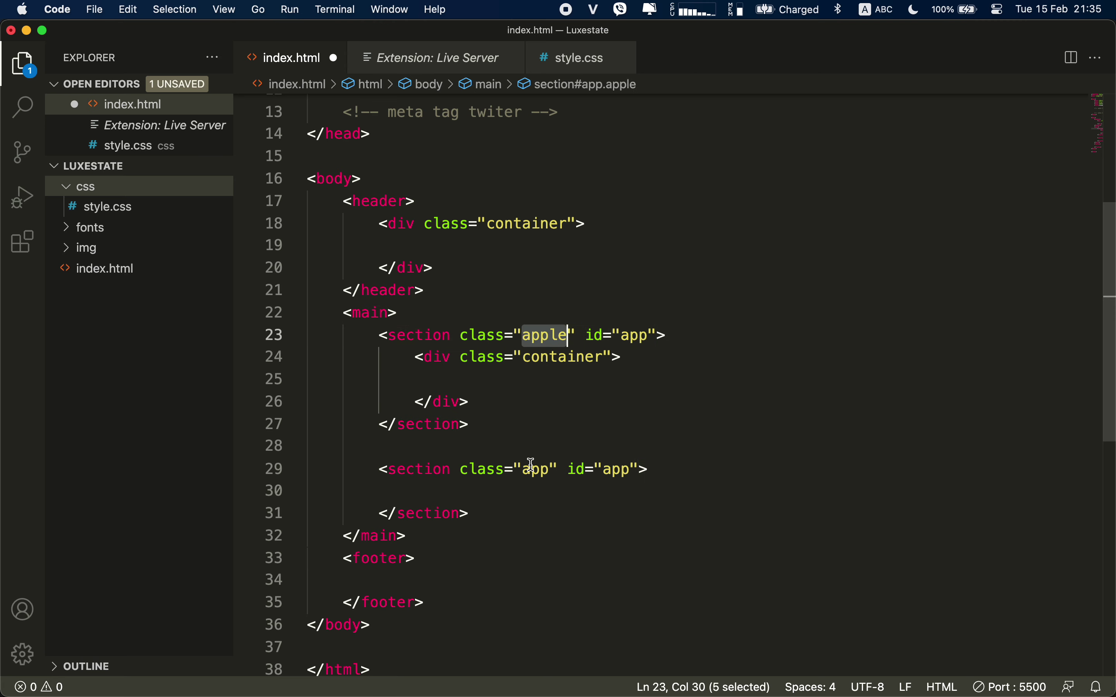
{"action": "double_click", "coordinate": [533, 469]}
{"action": "key", "text": "super+v"}
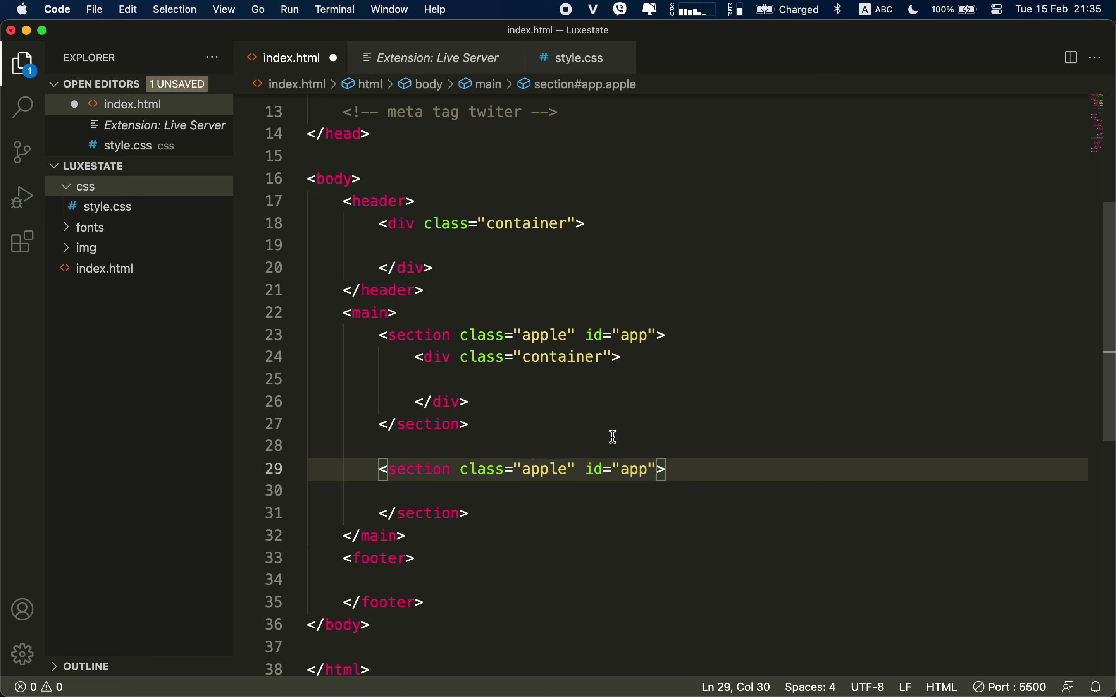
{"action": "left_click", "coordinate": [570, 356]}
{"action": "left_click", "coordinate": [544, 382]}
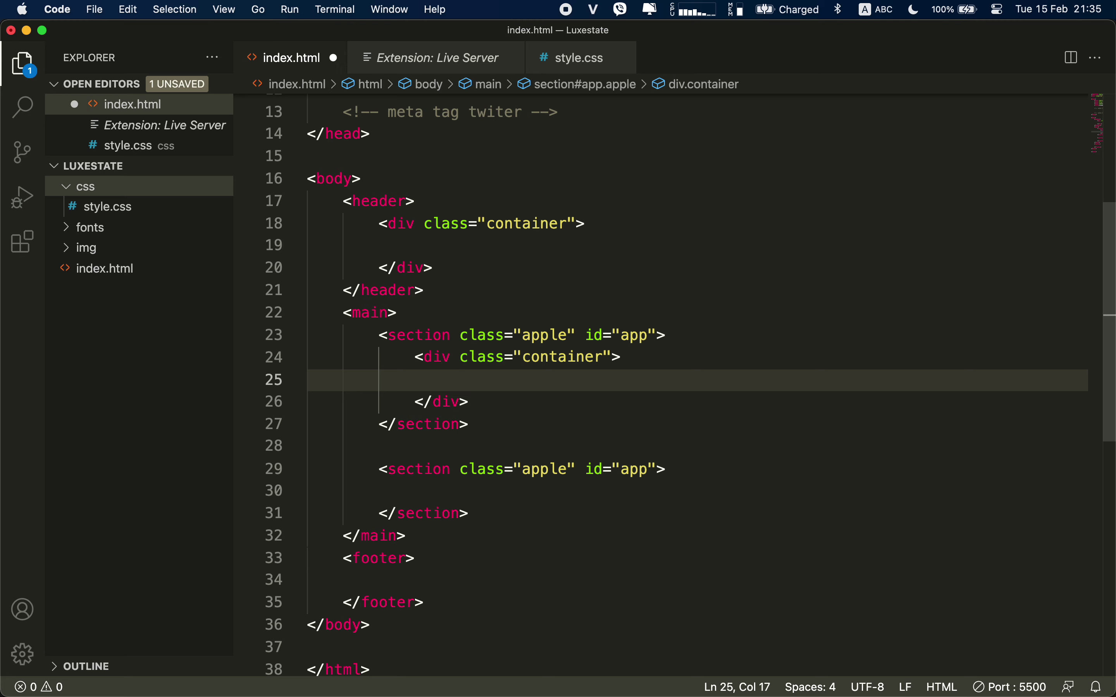
{"action": "key", "text": "ctrl+Up"}
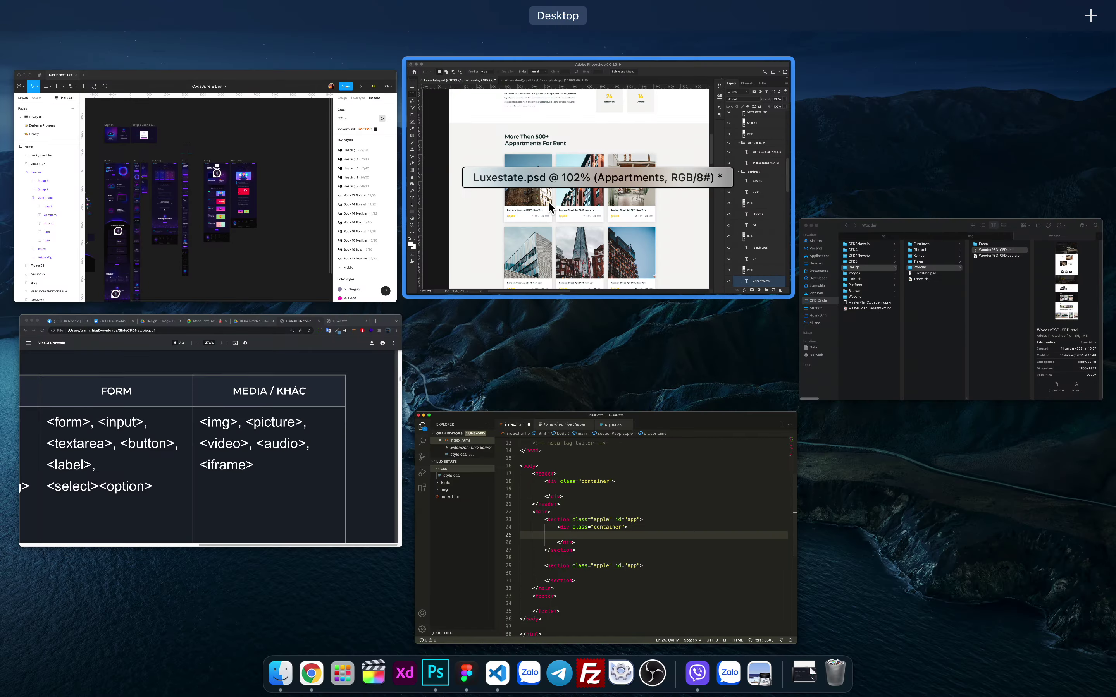
{"action": "left_click", "coordinate": [548, 201]}
{"action": "scroll", "coordinate": [555, 200], "scroll_direction": "up", "scroll_amount": 5}
{"action": "scroll", "coordinate": [555, 199], "scroll_direction": "up", "scroll_amount": 5, "text": "alt"}
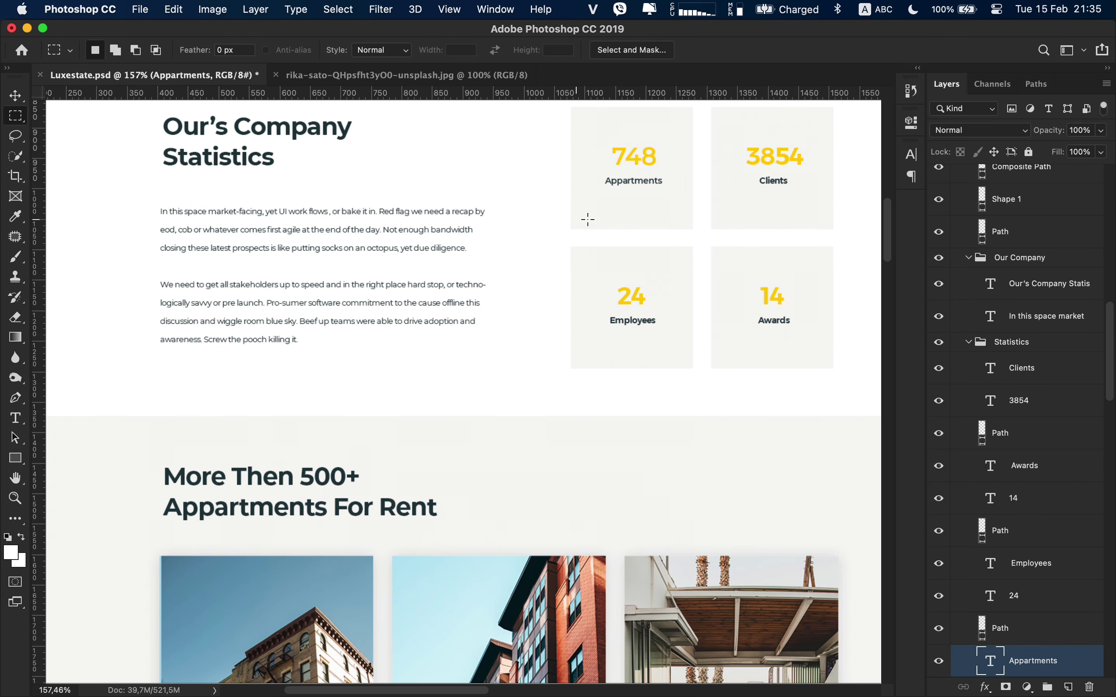
{"action": "scroll", "coordinate": [588, 220], "scroll_direction": "up", "scroll_amount": 2, "text": "alt"}
{"action": "scroll", "coordinate": [485, 303], "scroll_direction": "up", "scroll_amount": 5}
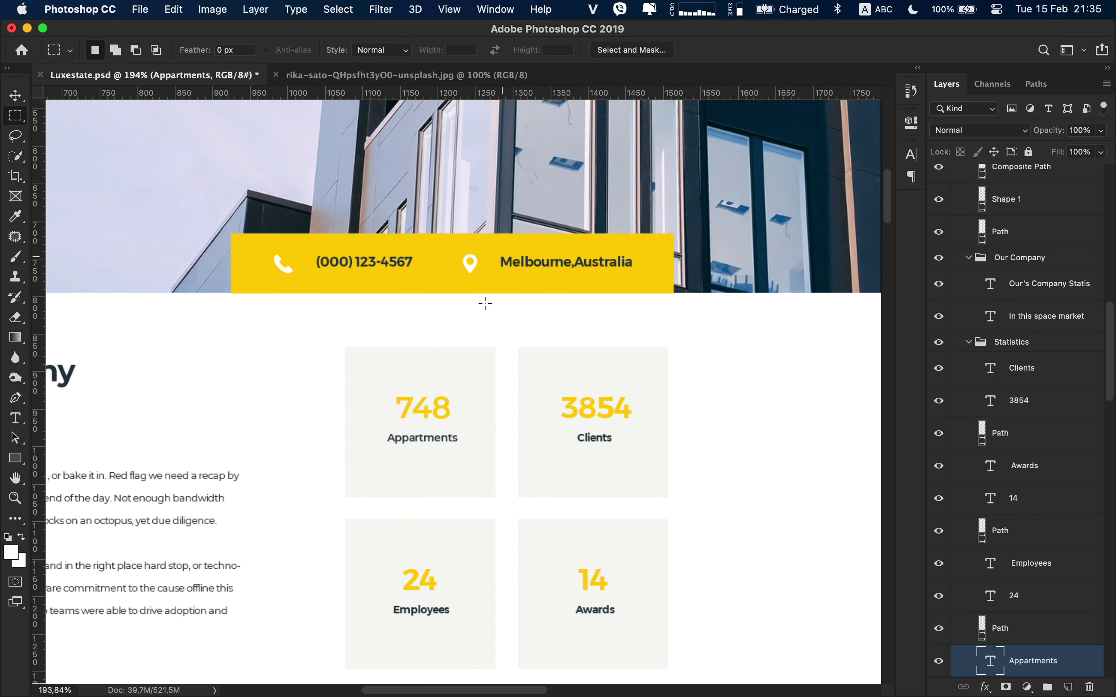
{"action": "scroll", "coordinate": [541, 339], "scroll_direction": "down", "scroll_amount": 2}
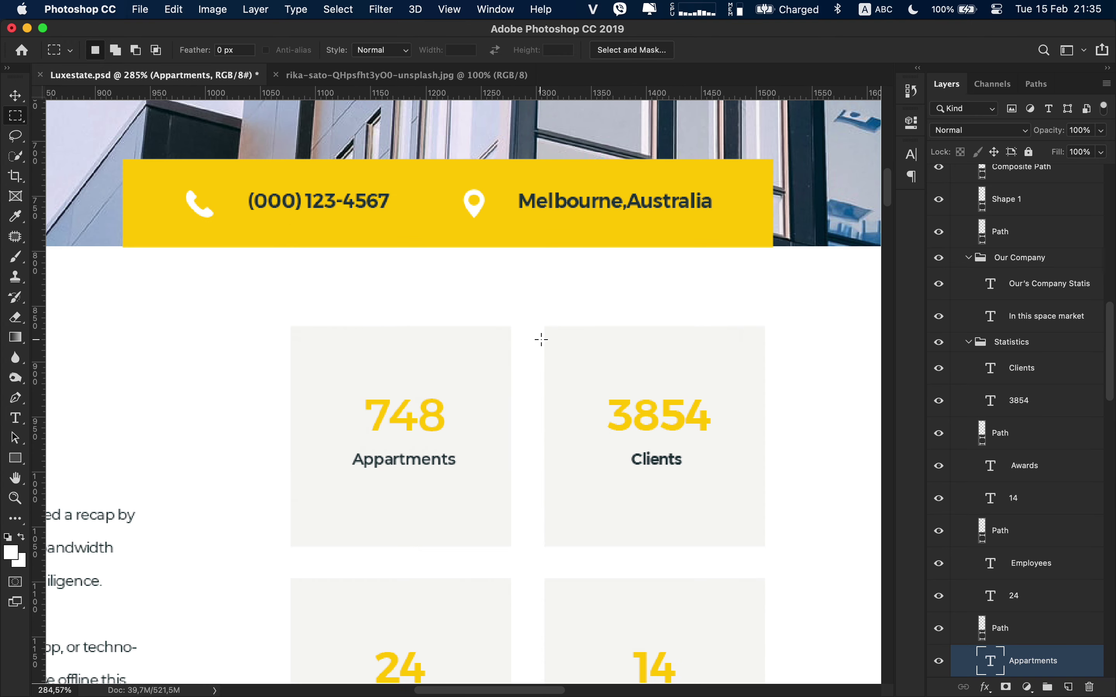
{"action": "scroll", "coordinate": [542, 339], "scroll_direction": "up", "scroll_amount": 3, "text": "alt"}
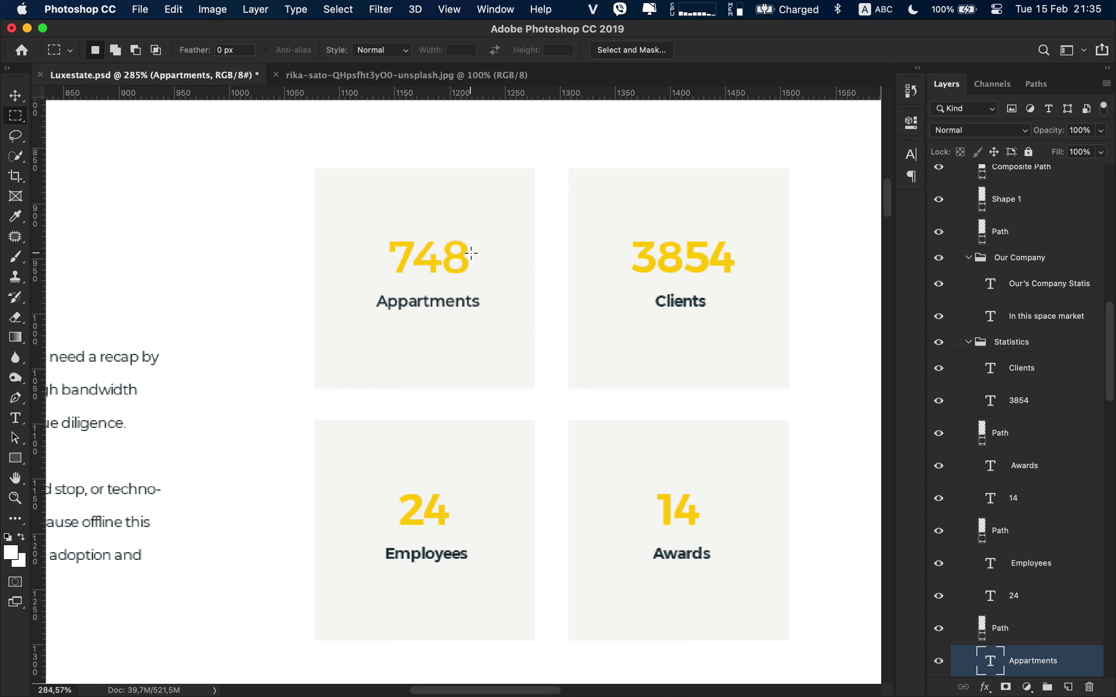
{"action": "key", "text": "super+0"}
{"action": "key", "text": "super+Tab"}
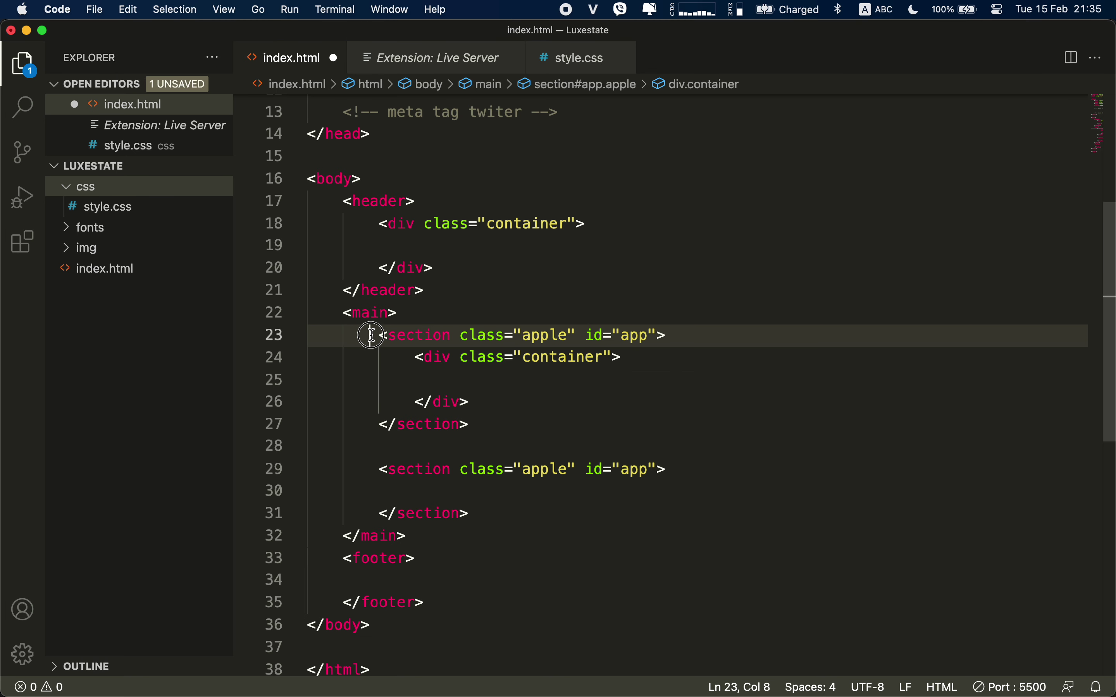
Step: Check the SlideCFDNewbie MEDIA column listing <img> and <iframe>, then return to the code editor
{"action": "left_click_drag", "start_coordinate": [370, 336], "coordinate": [558, 469]}
{"action": "key", "text": "super+Tab"}
{"action": "key", "text": "super+Tab"}
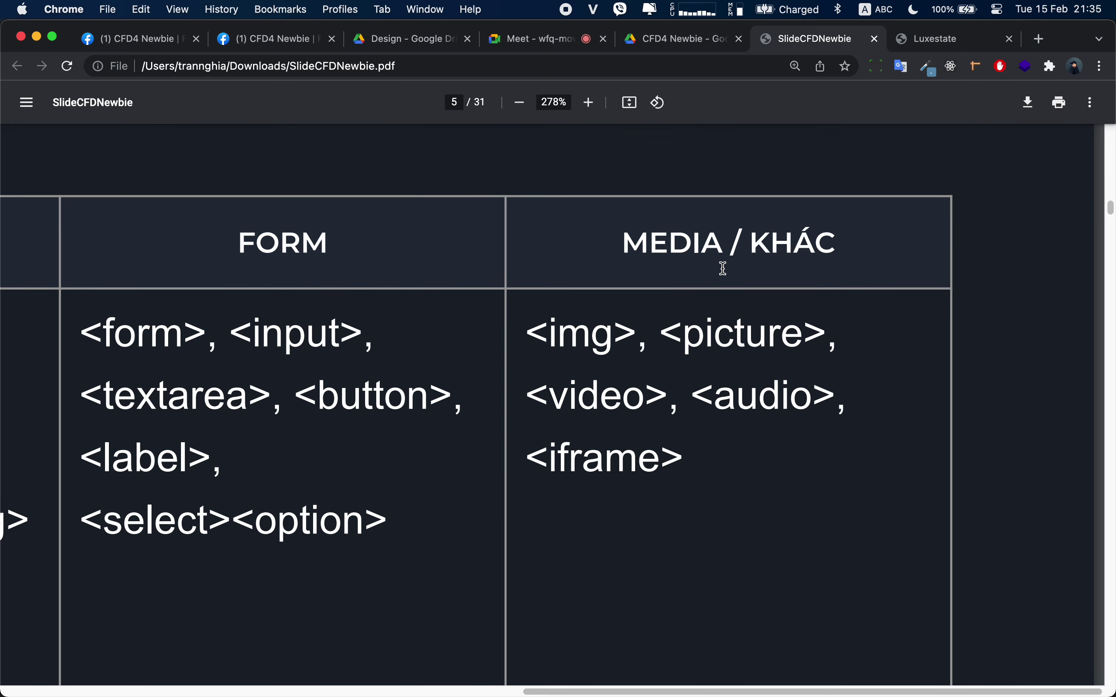
{"action": "scroll", "coordinate": [694, 373], "scroll_direction": "up", "scroll_amount": 3}
{"action": "scroll", "coordinate": [694, 373], "scroll_direction": "right", "scroll_amount": 2}
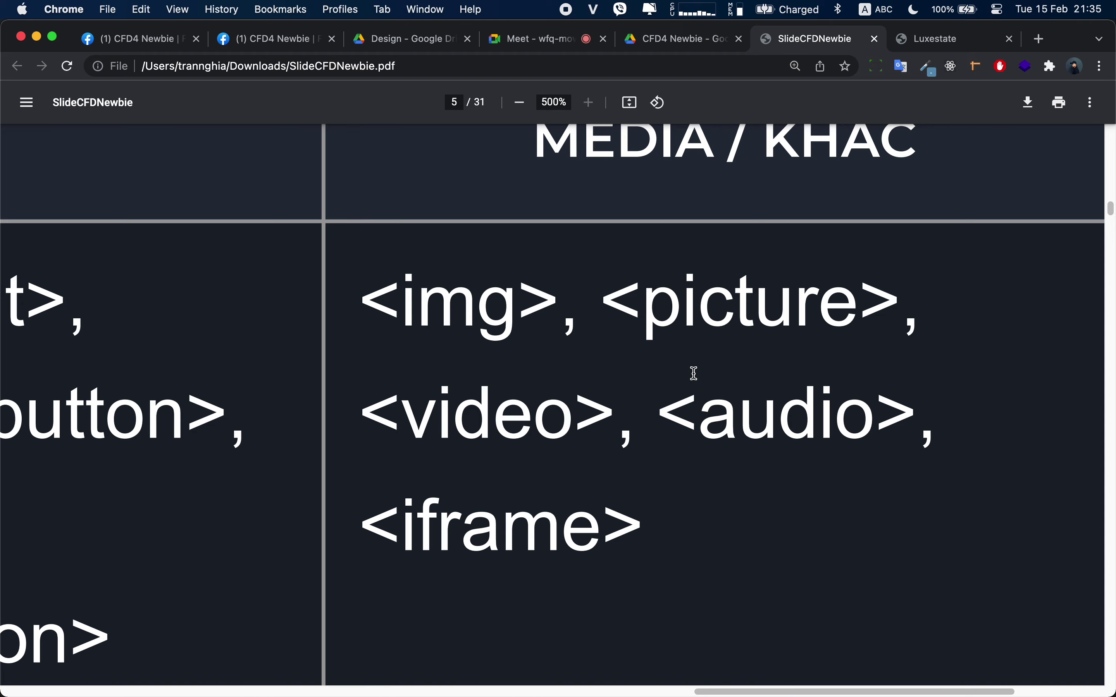
{"action": "key", "text": "super+Tab"}
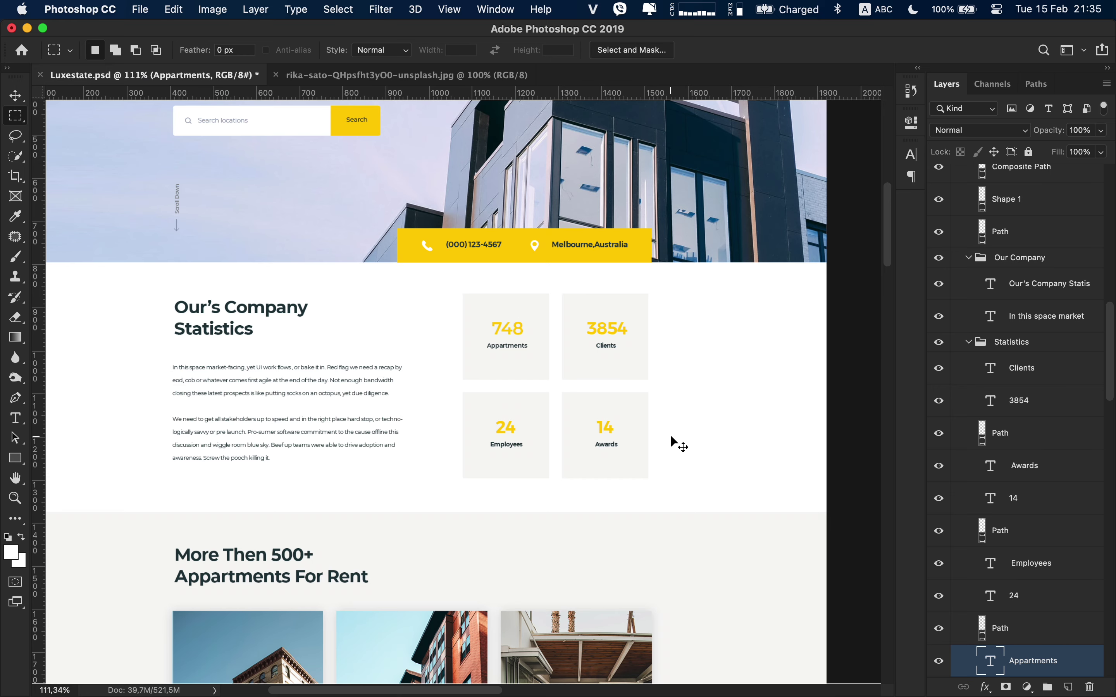
{"action": "key", "text": "super+Tab"}
{"action": "key", "text": "super+z"}
Step: Insert an img tag on line 25 with src ./img/icon-search.png using Emmet and path autocomplete
{"action": "left_click", "coordinate": [155, 249]}
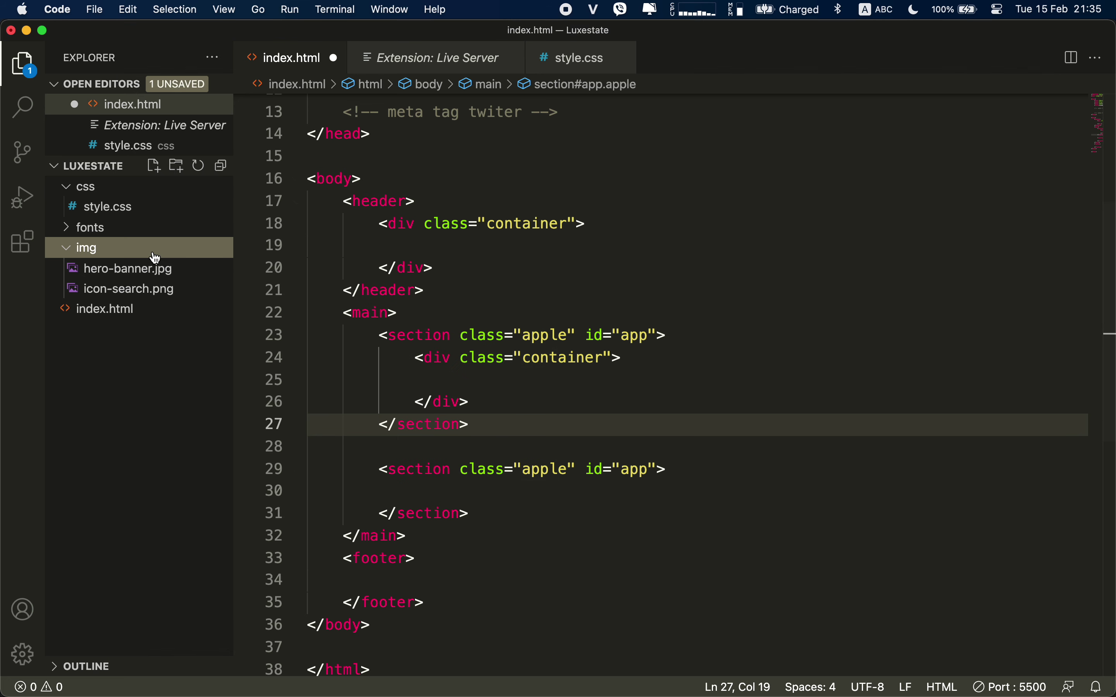
{"action": "left_click", "coordinate": [580, 383]}
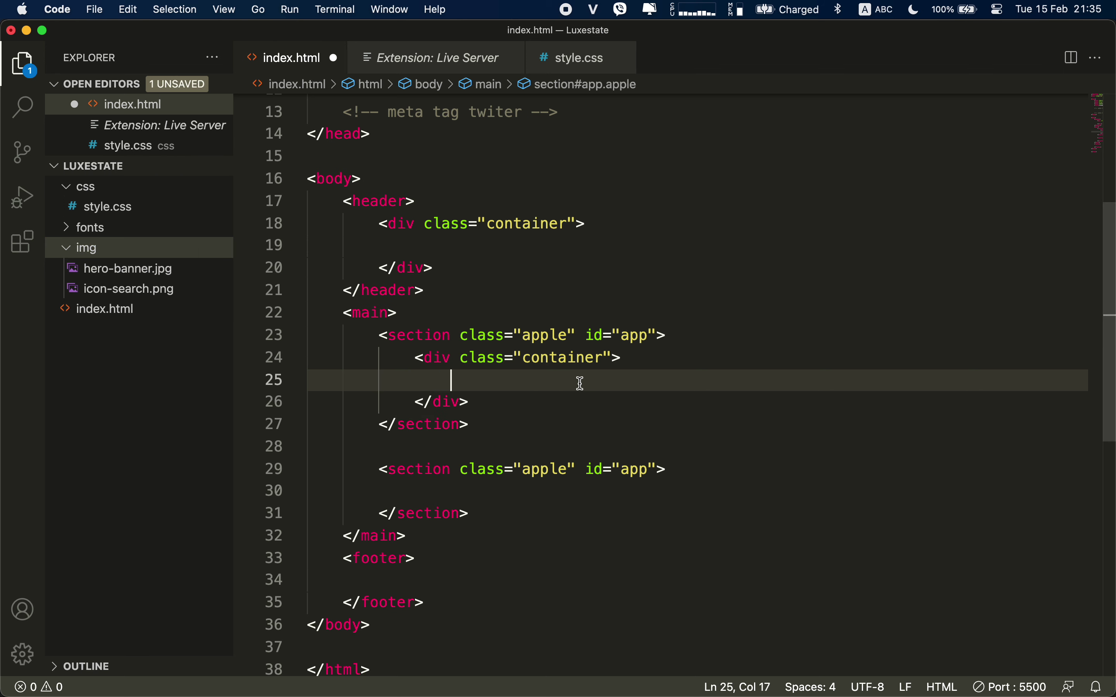
{"action": "type", "text": "img"}
{"action": "key", "text": "Tab"}
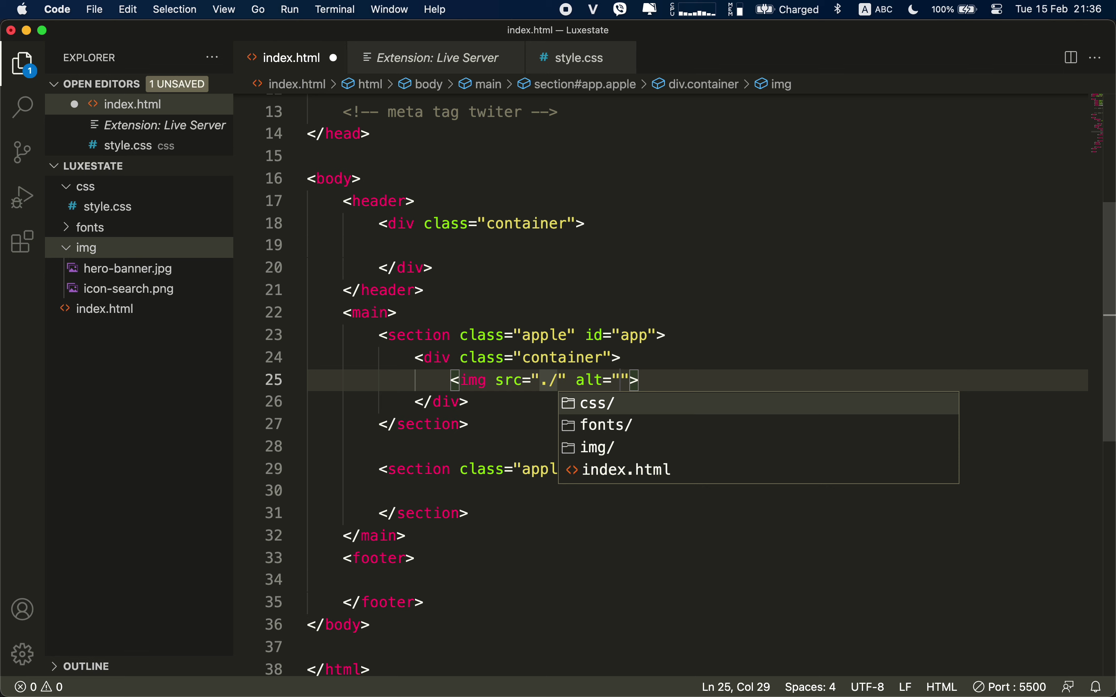
{"action": "key", "text": "Down"}
{"action": "key", "text": "Down"}
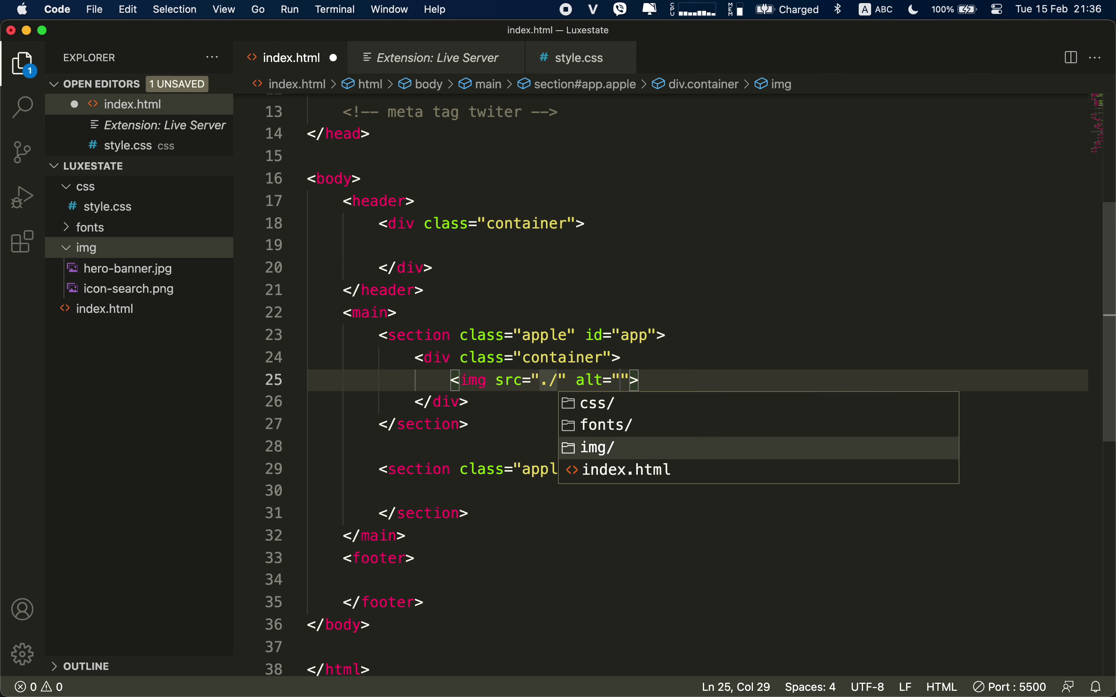
{"action": "key", "text": "Return"}
{"action": "key", "text": "Down"}
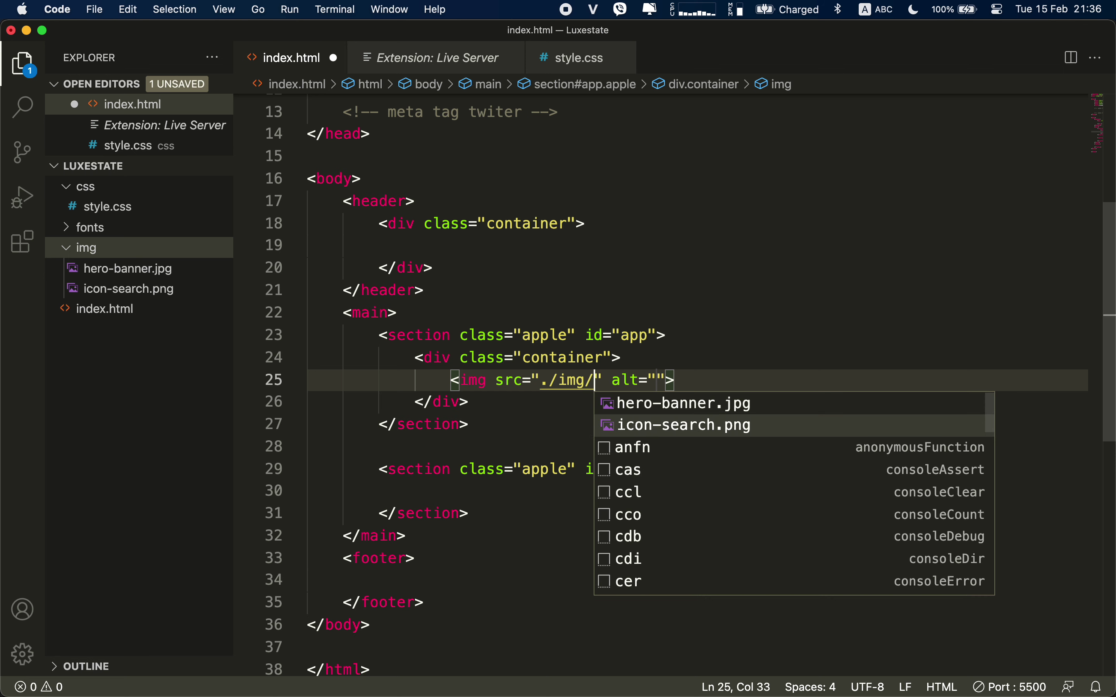
{"action": "key", "text": "Return"}
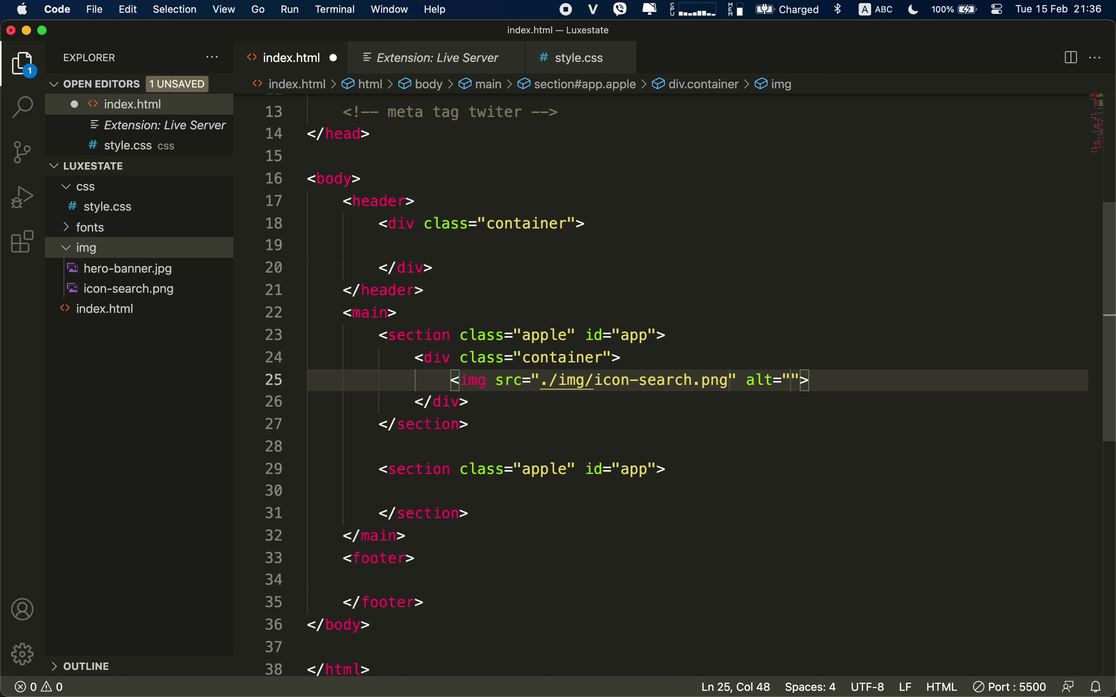
{"action": "key", "text": "Right"}
{"action": "key", "text": "Right"}
{"action": "key", "text": "Right"}
{"action": "key", "text": "Right"}
{"action": "key", "text": "Right"}
{"action": "key", "text": "Right"}
{"action": "key", "text": "Right"}
{"action": "key", "text": "shift+Left"}
{"action": "key", "text": "shift+Left"}
{"action": "key", "text": "shift+Left"}
{"action": "key", "text": "shift+Left"}
{"action": "key", "text": "shift+Left"}
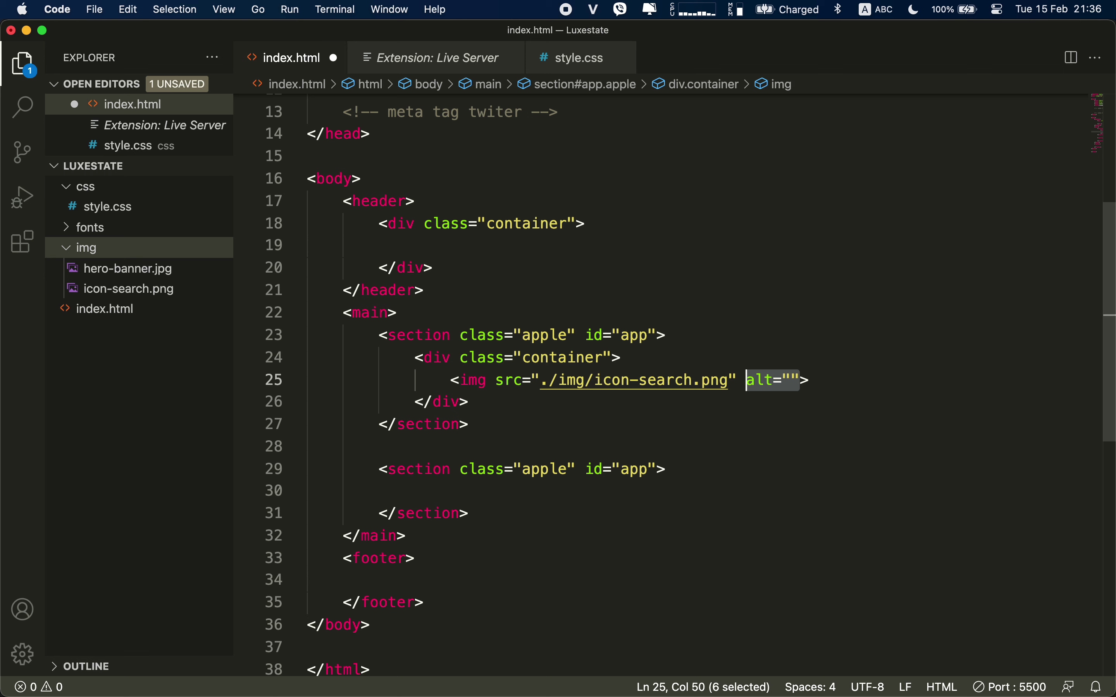
{"action": "key", "text": "Tab"}
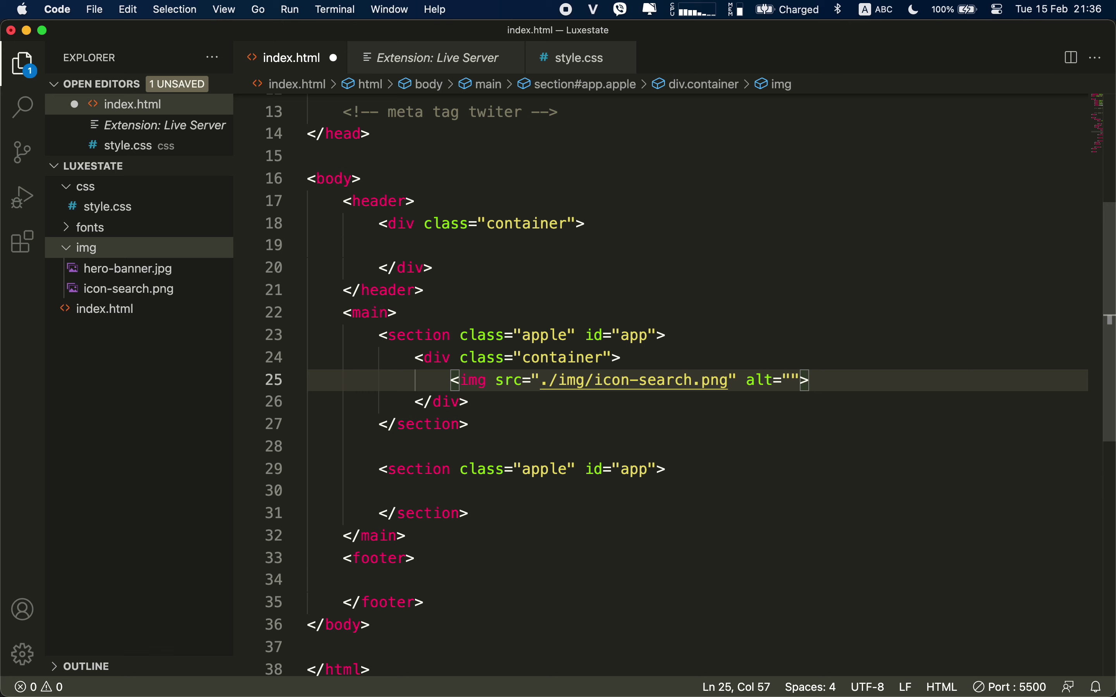
{"action": "key", "text": "super+Tab"}
{"action": "key", "text": "super+Tab"}
Step: Type the alt text icon-search-cfd-circle for the search-icon image
{"action": "key", "text": "Left"}
{"action": "key", "text": "Left"}
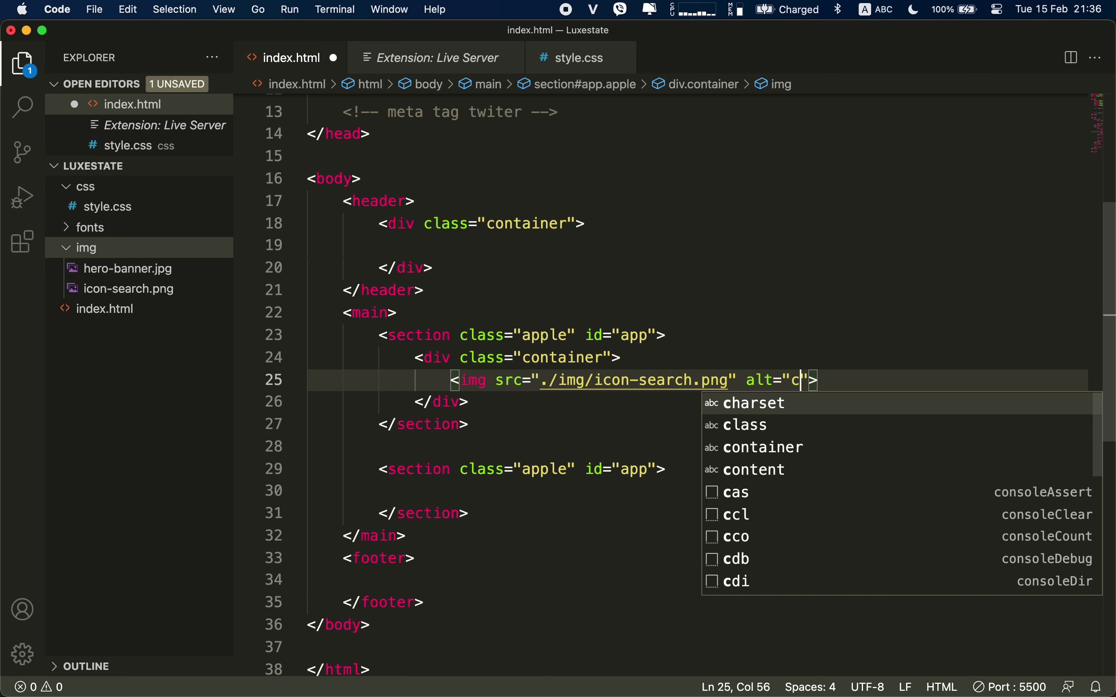
{"action": "type", "text": "icon-sea"}
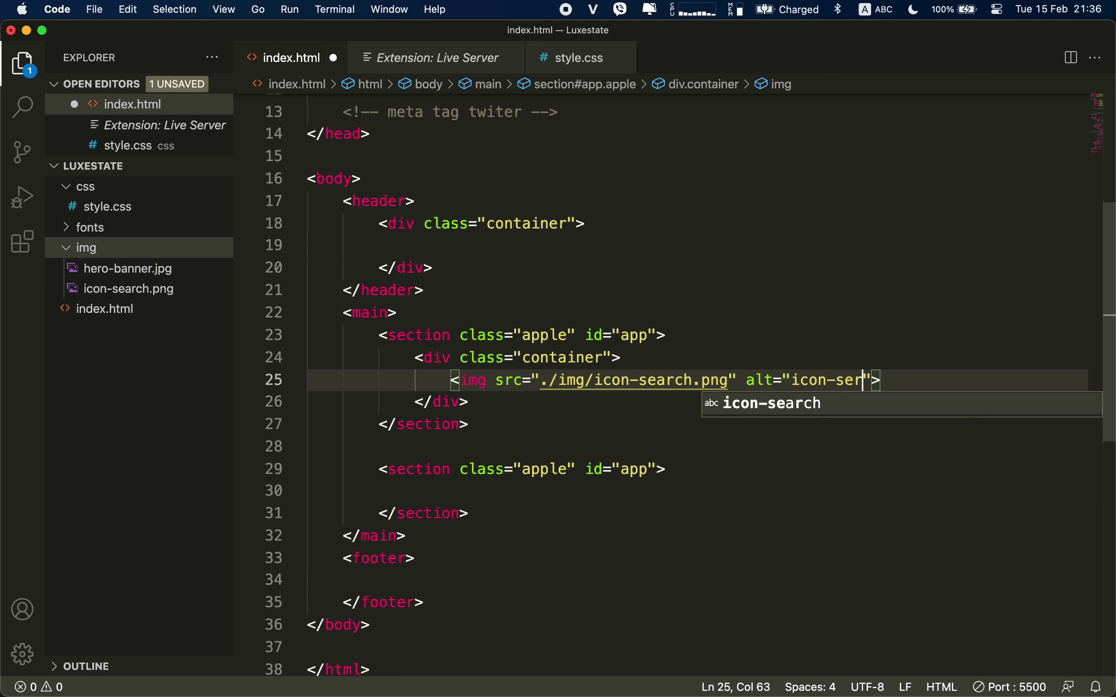
{"action": "type", "text": "rch"}
{"action": "key", "text": "BackSpace"}
{"action": "key", "text": "BackSpace"}
{"action": "key", "text": "BackSpace"}
{"action": "key", "text": "BackSpace"}
{"action": "type", "text": "eat"}
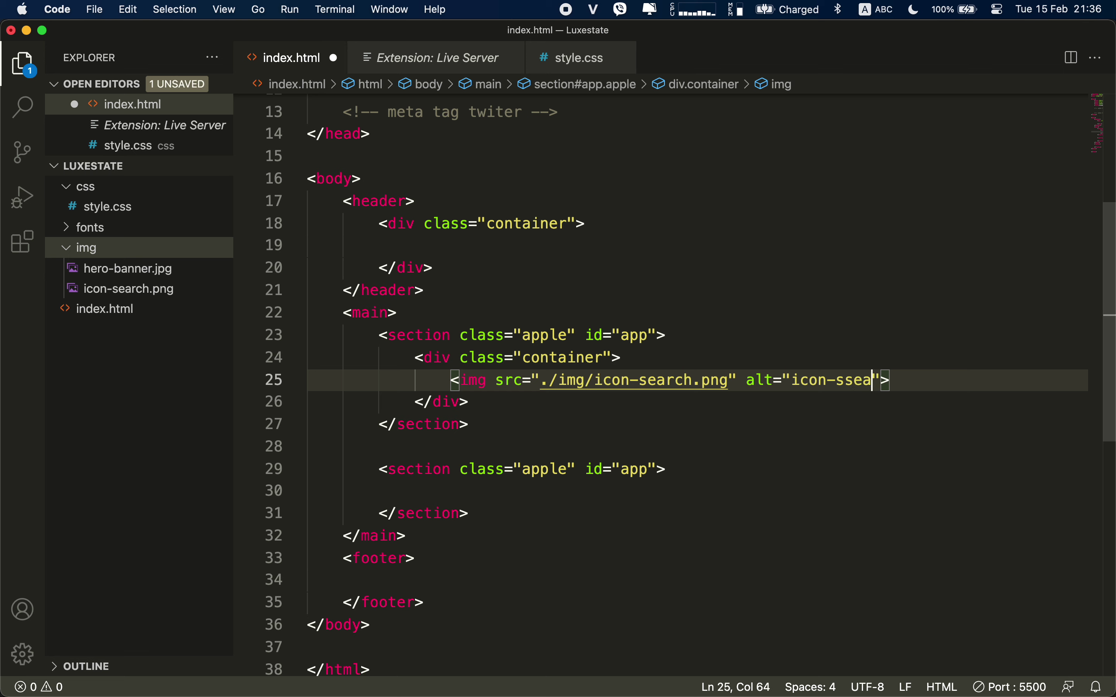
{"action": "key", "text": "BackSpace"}
{"action": "type", "text": "trchj"}
{"action": "key", "text": "BackSpace"}
{"action": "key", "text": "BackSpace"}
{"action": "key", "text": "BackSpace"}
{"action": "key", "text": "BackSpace"}
{"action": "key", "text": "BackSpace"}
{"action": "type", "text": "rch-"}
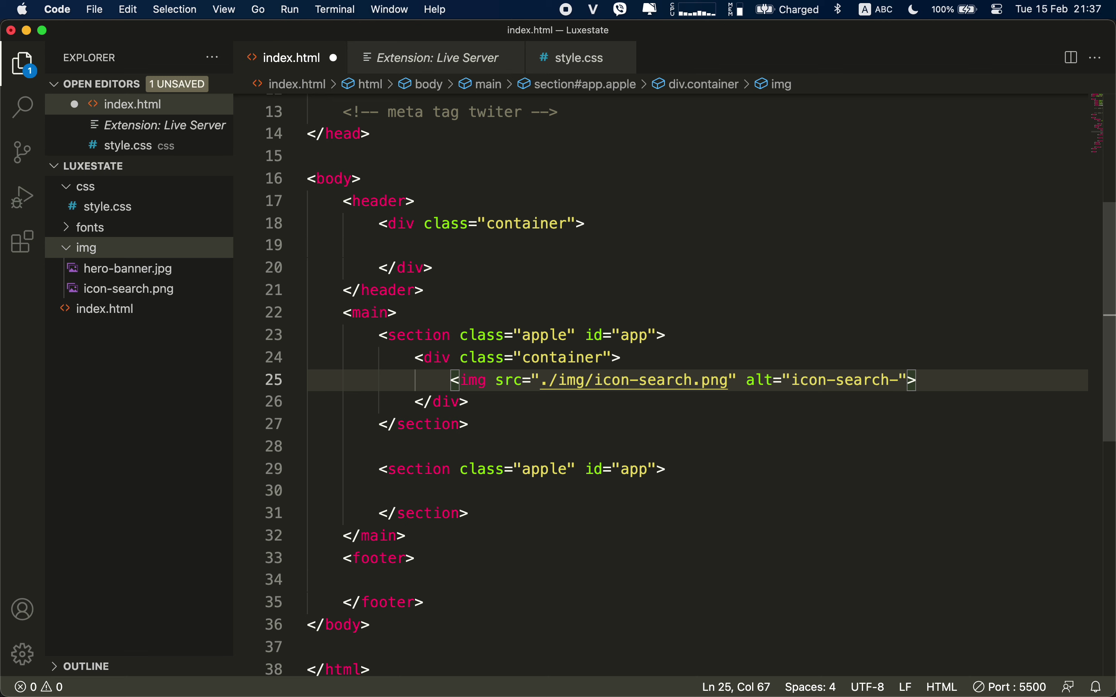
{"action": "type", "text": "cfd-circle"}
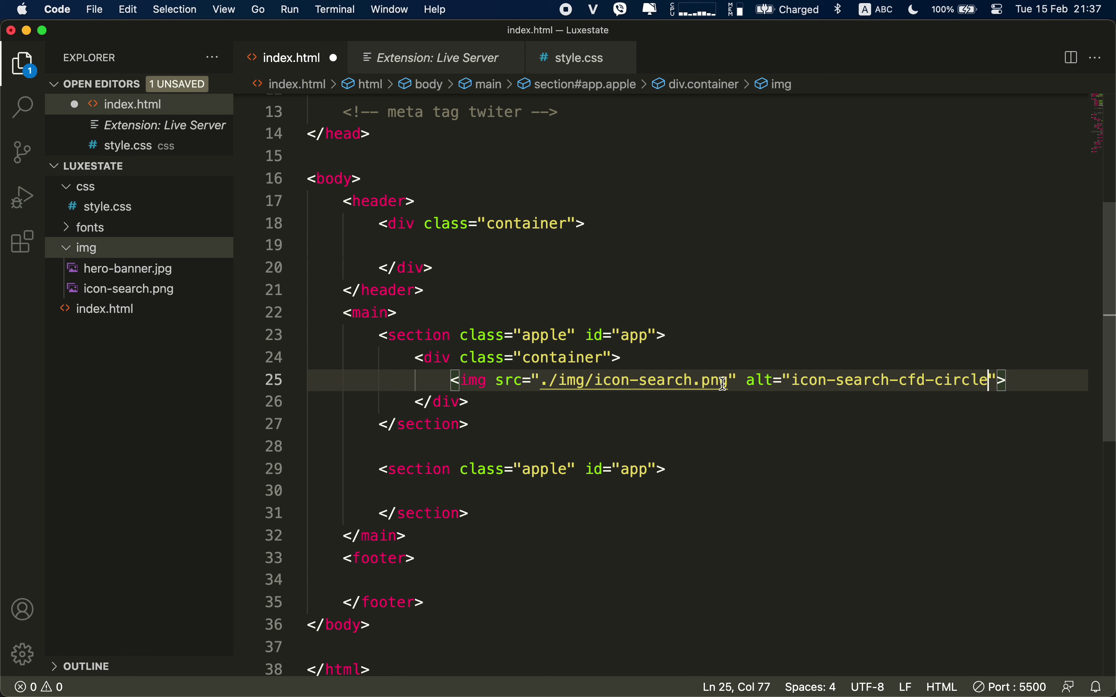
Step: Delete the alt text so it is empty, and save index.html
{"action": "left_click_drag", "start_coordinate": [731, 380], "coordinate": [862, 380]}
{"action": "left_click", "coordinate": [971, 380]}
{"action": "key", "text": "Right"}
{"action": "key", "text": "Right"}
{"action": "left_click", "coordinate": [792, 380], "text": "shift"}
{"action": "key", "text": "BackSpace"}
{"action": "key", "text": "super+s"}
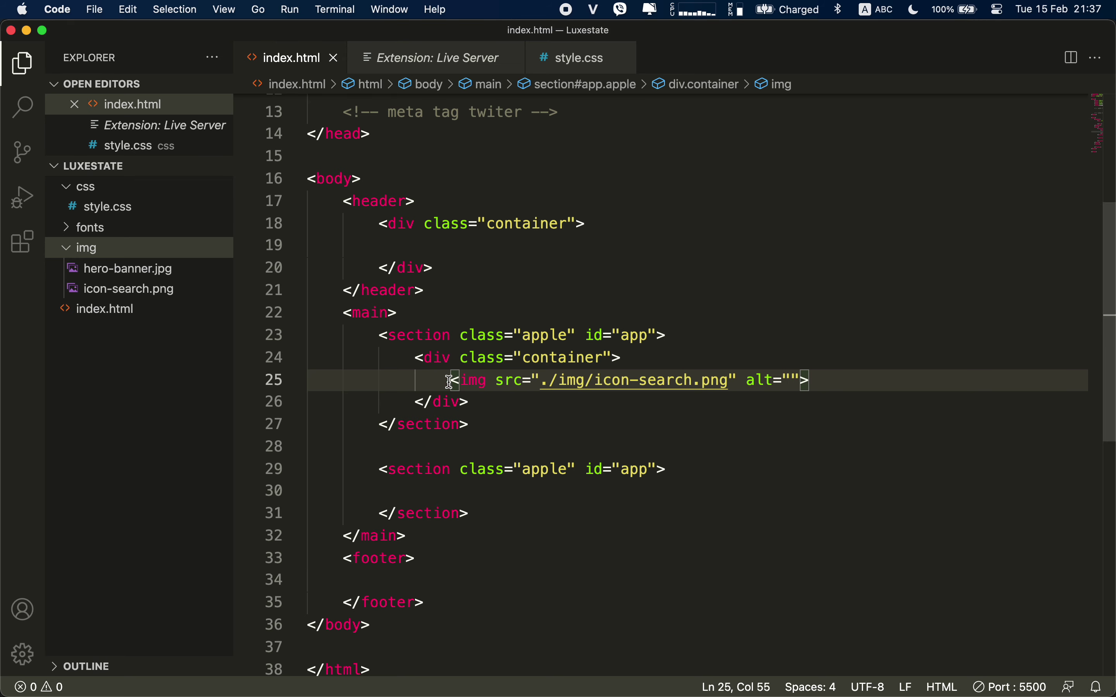
Step: Select the whole img tag on line 25
{"action": "left_click_drag", "start_coordinate": [450, 382], "coordinate": [904, 379]}
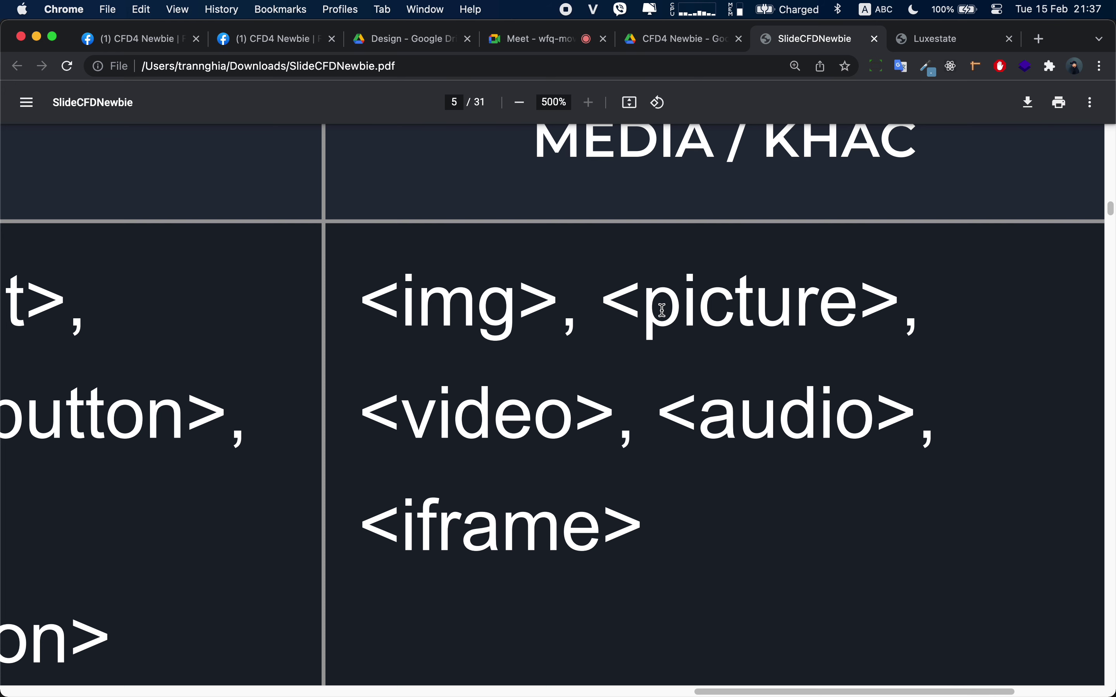
{"action": "scroll", "coordinate": [662, 309], "scroll_direction": "up", "scroll_amount": 2}
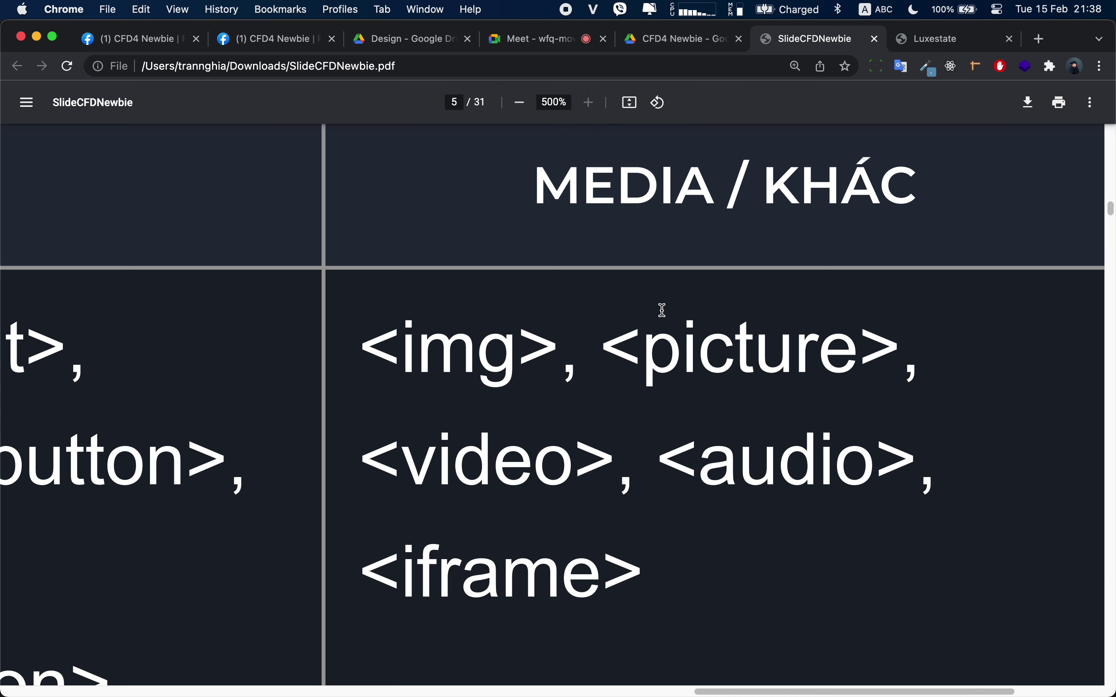
Step: Bring up the Luxestate mockup, zoom out and marquee-select the 1920 × 616 hero banner
{"action": "key", "text": "ctrl+Up"}
{"action": "left_click", "coordinate": [305, 380]}
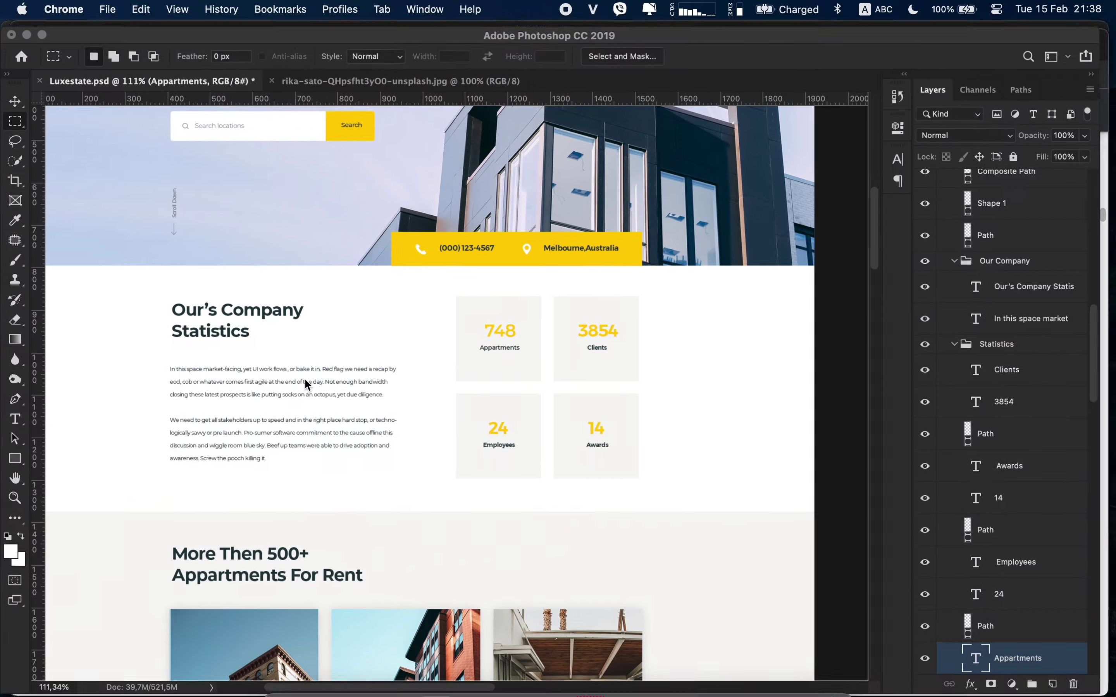
{"action": "key", "text": "super+minus"}
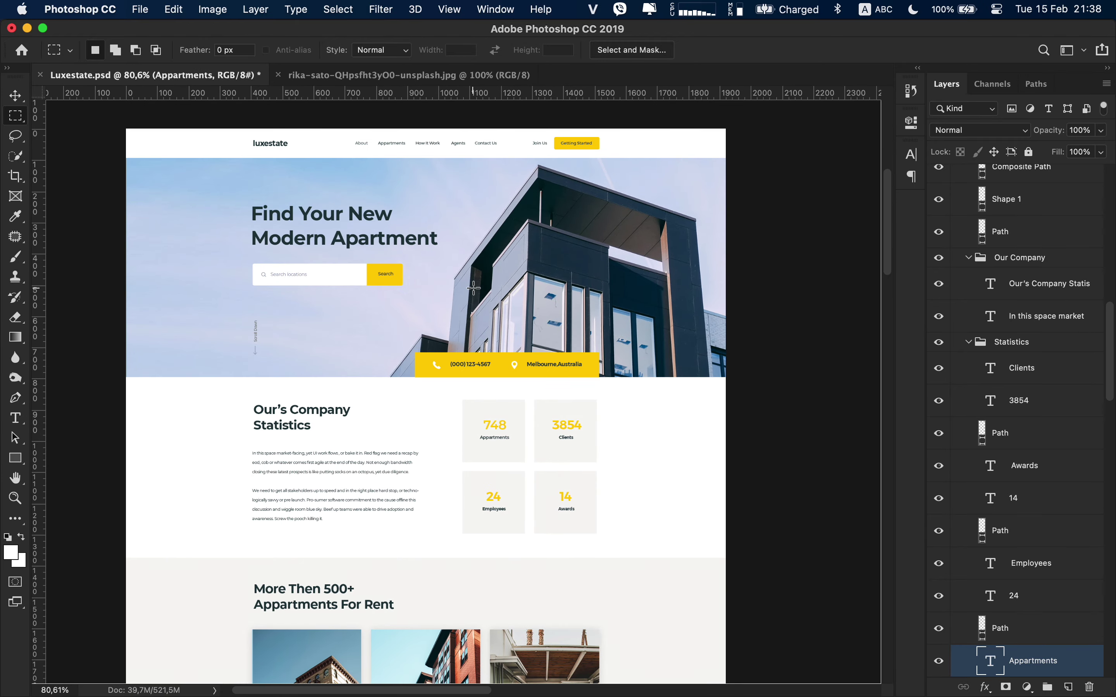
{"action": "key", "text": "v"}
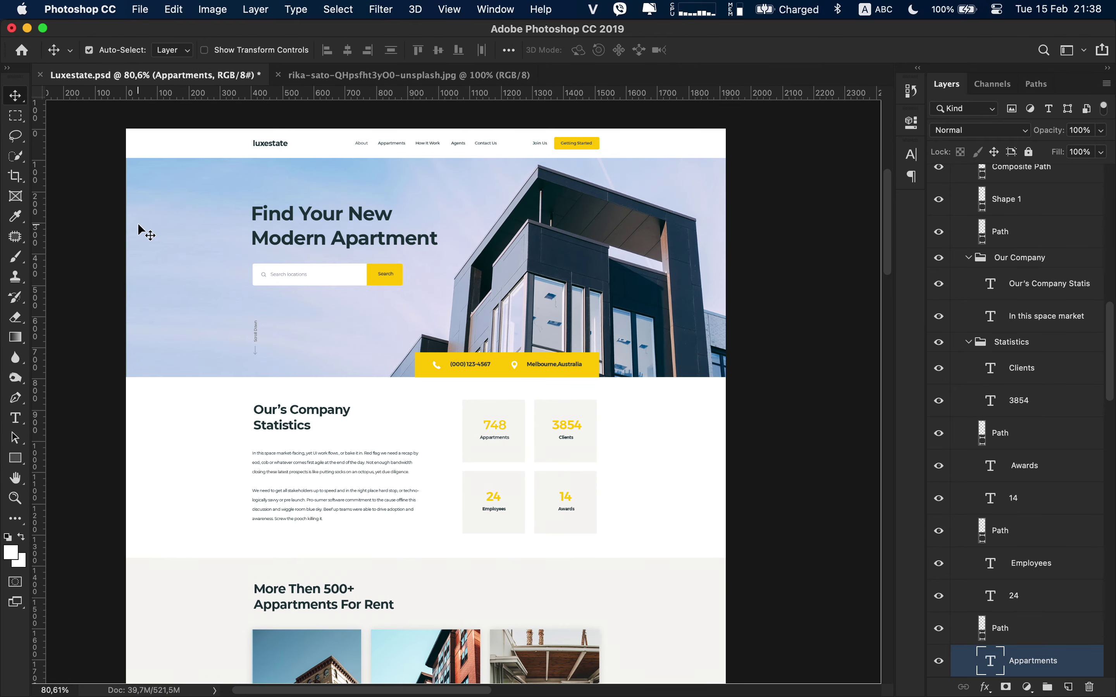
{"action": "key", "text": "m"}
{"action": "left_click_drag", "start_coordinate": [127, 160], "coordinate": [803, 352]}
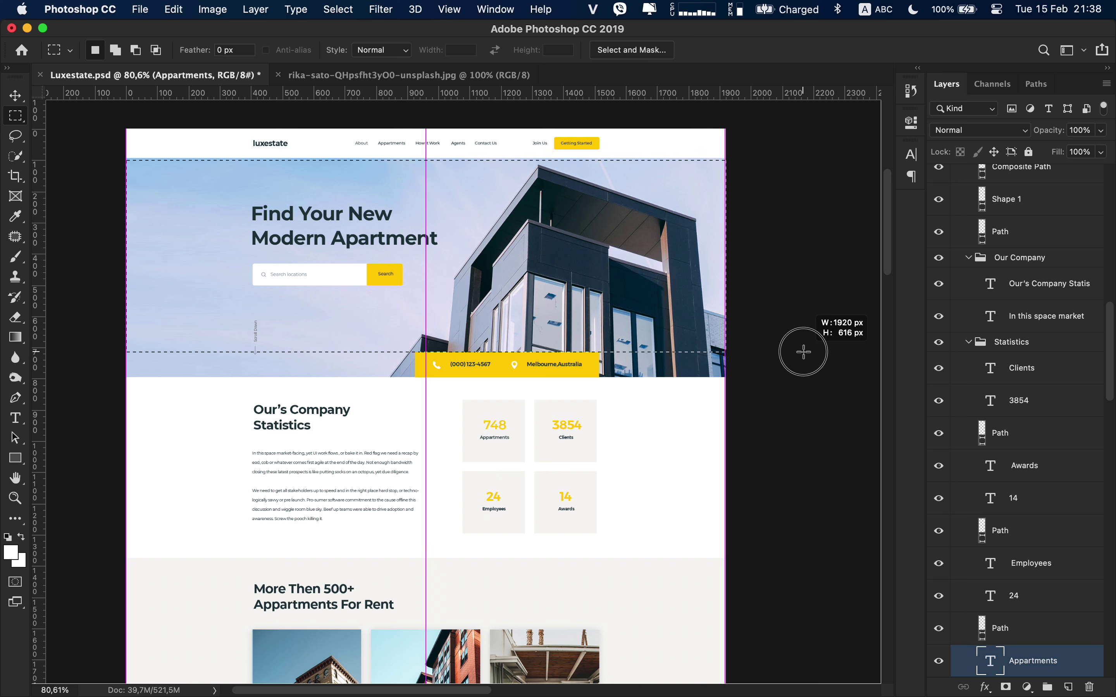
{"action": "left_click_drag", "start_coordinate": [803, 352], "coordinate": [805, 351]}
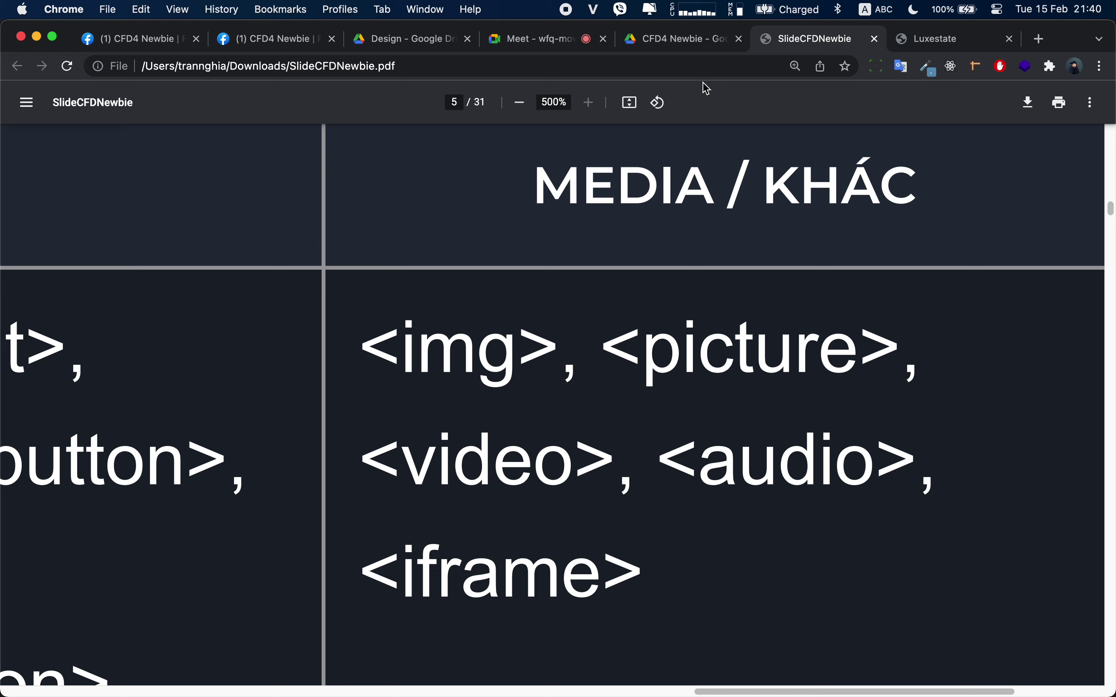
Step: Search Google for 'picture html' in a new tab
{"action": "key", "text": "super+t"}
{"action": "type", "text": "l"}
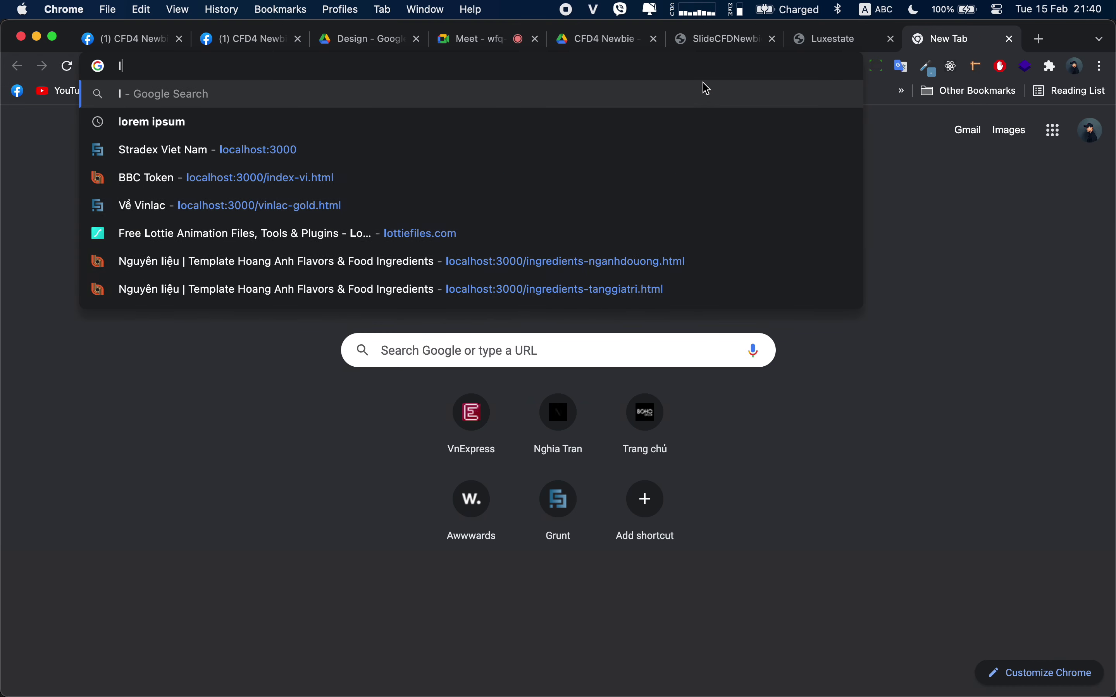
{"action": "key", "text": "BackSpace"}
{"action": "type", "text": "pic"}
{"action": "key", "text": "BackSpace"}
{"action": "key", "text": "BackSpace"}
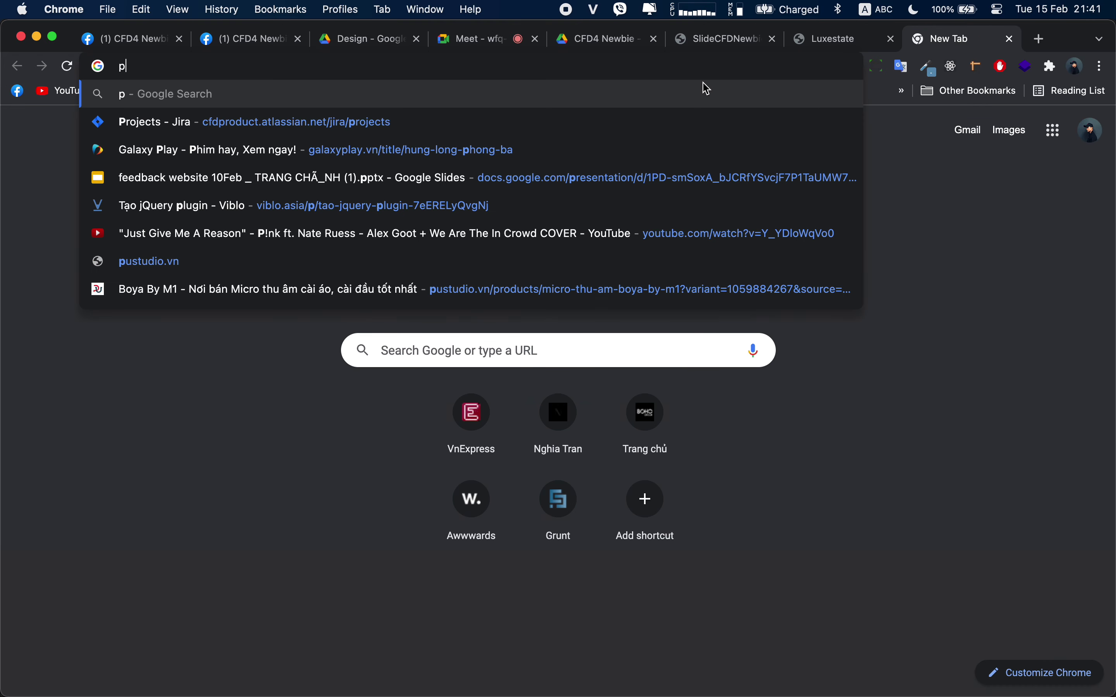
{"action": "type", "text": "icture html"}
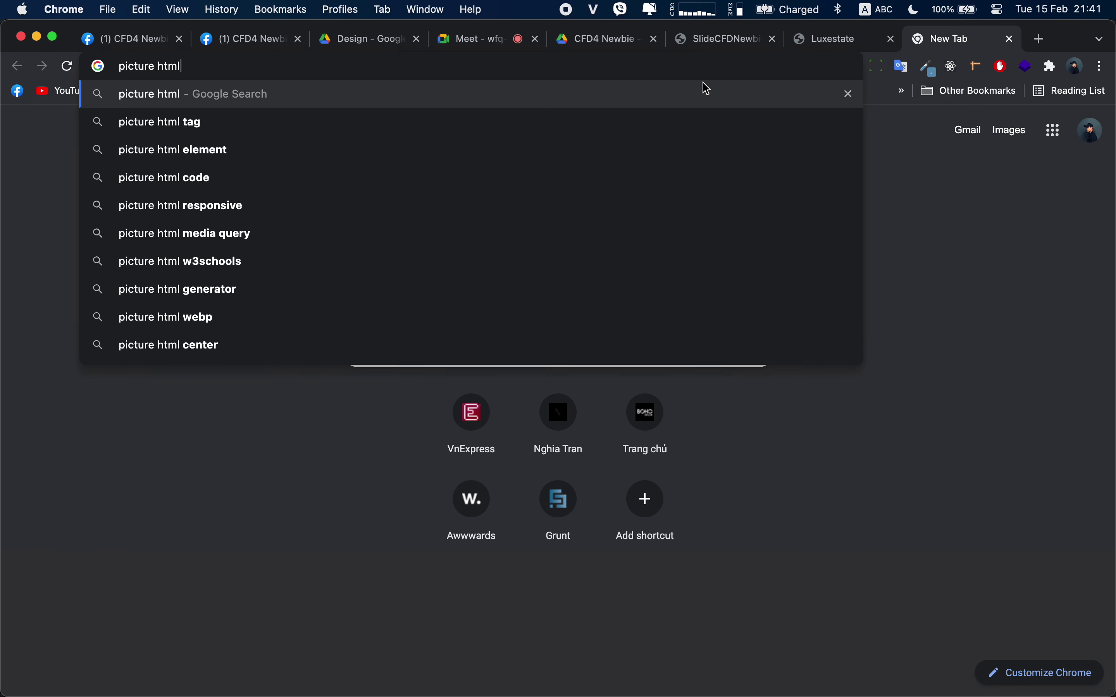
{"action": "key", "text": "Return"}
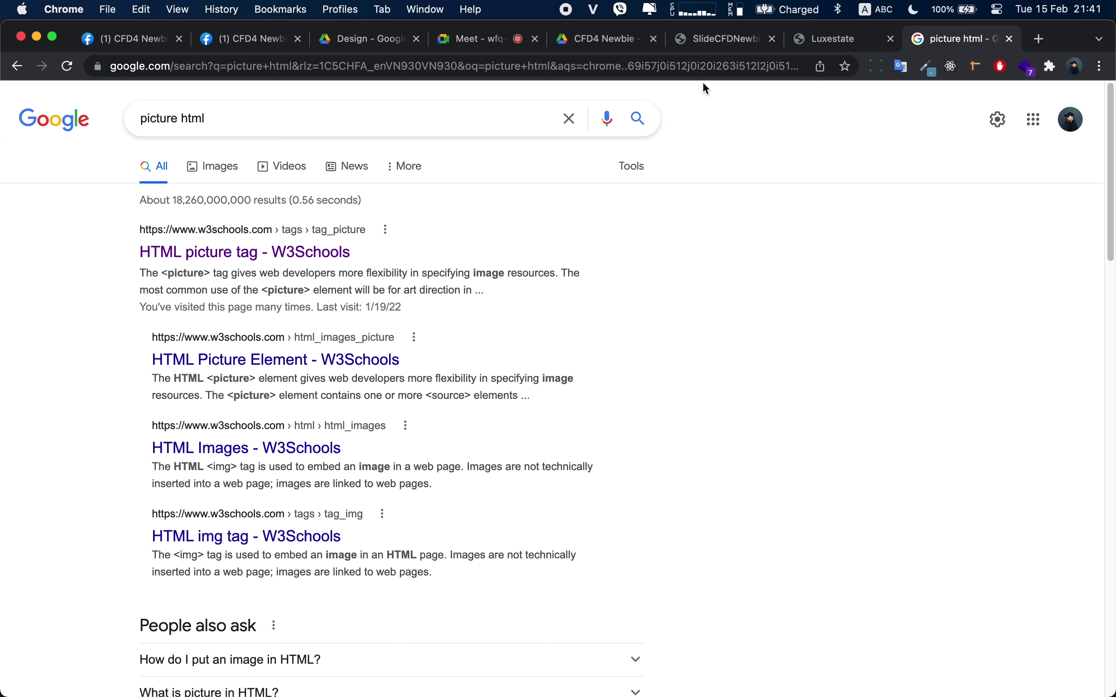
Step: Open the W3Schools picture tag page's Try-it example and select its two source lines
{"action": "left_click", "coordinate": [294, 254]}
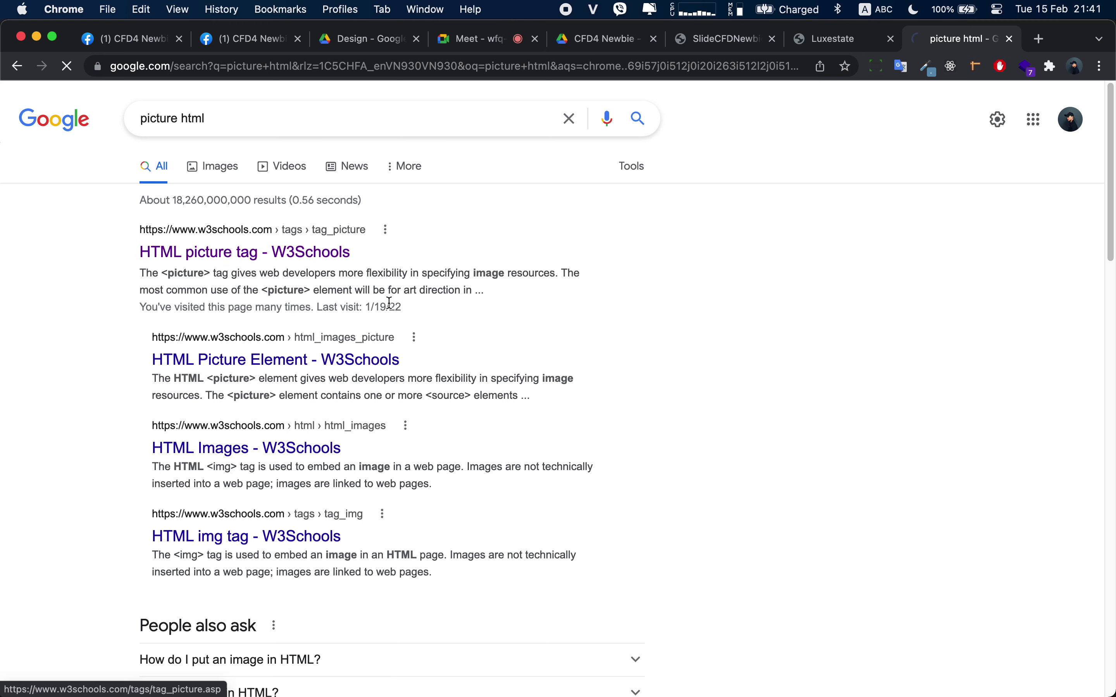
{"action": "left_click", "coordinate": [277, 652]}
{"action": "left_click_drag", "start_coordinate": [65, 249], "coordinate": [629, 279]}
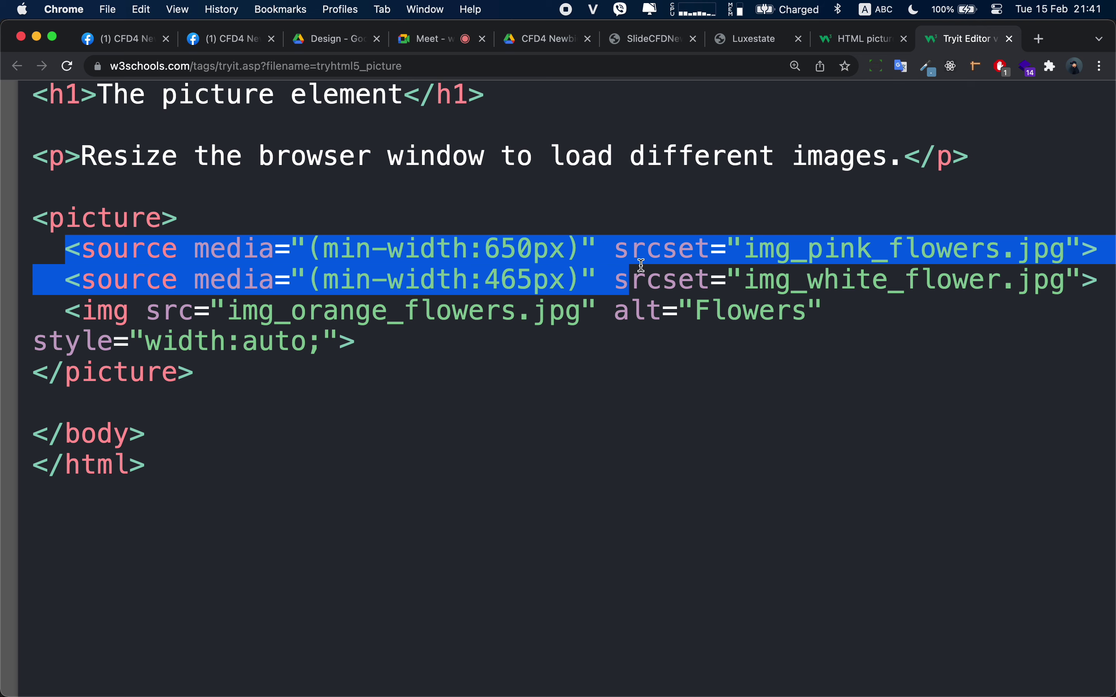
{"action": "scroll", "coordinate": [641, 266], "scroll_direction": "down", "scroll_amount": 5}
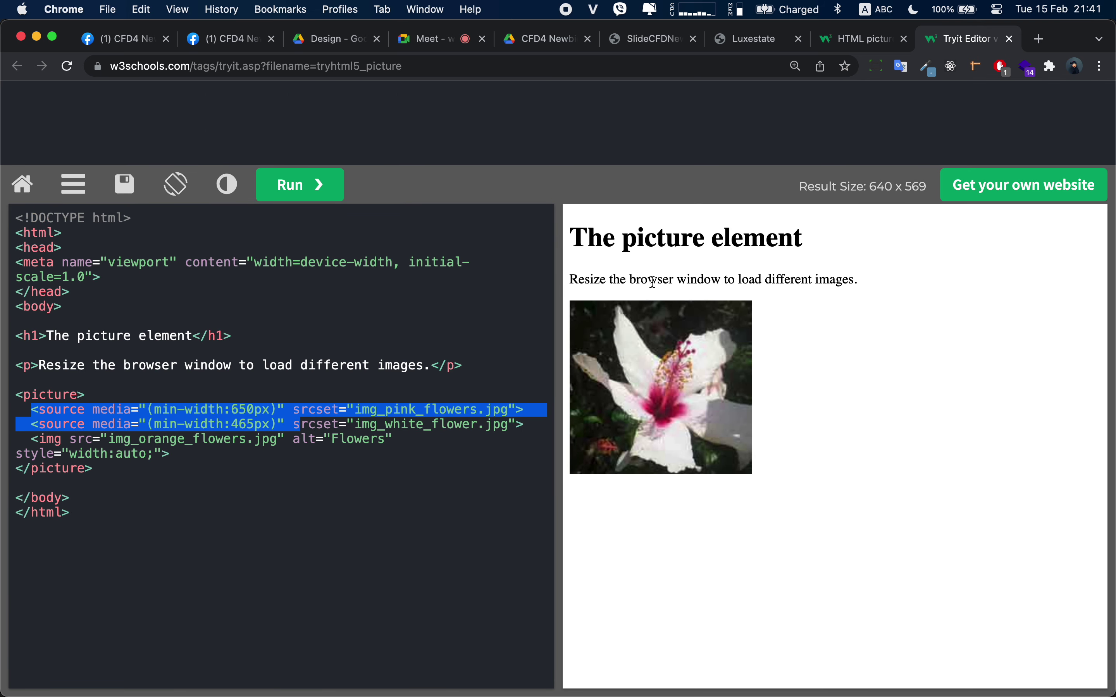
{"action": "left_click_drag", "start_coordinate": [558, 376], "coordinate": [404, 367]}
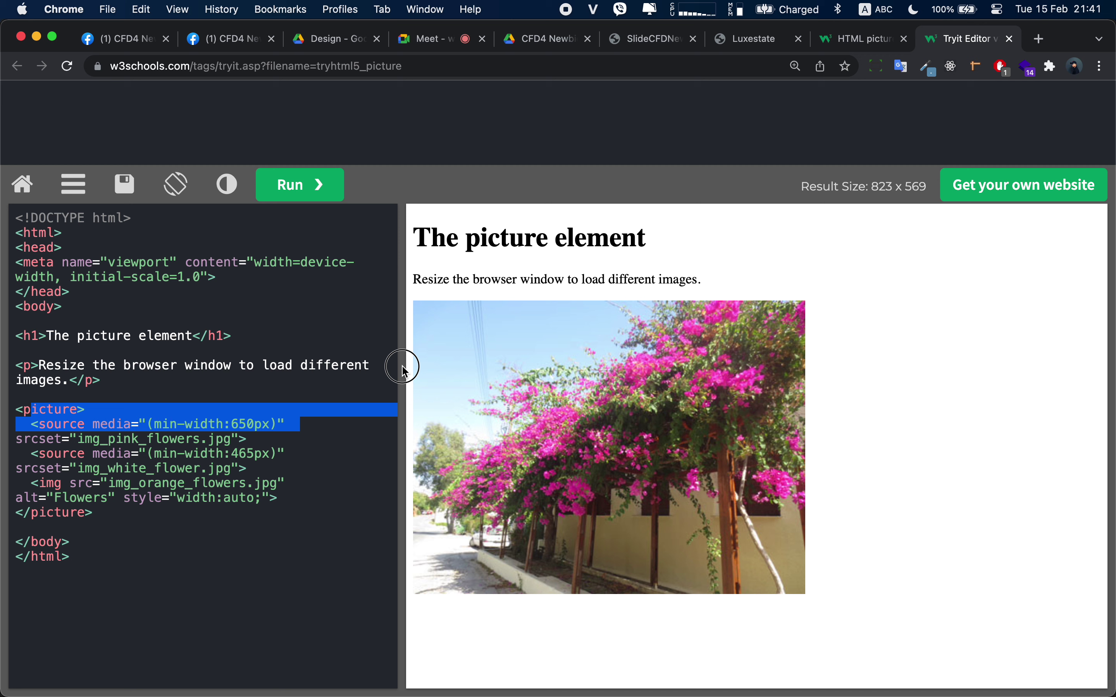
{"action": "mouse_move", "coordinate": [402, 368]}
{"action": "left_mouse_down"}
{"action": "mouse_move", "coordinate": [374, 381]}
{"action": "mouse_move", "coordinate": [577, 402]}
{"action": "left_mouse_up"}
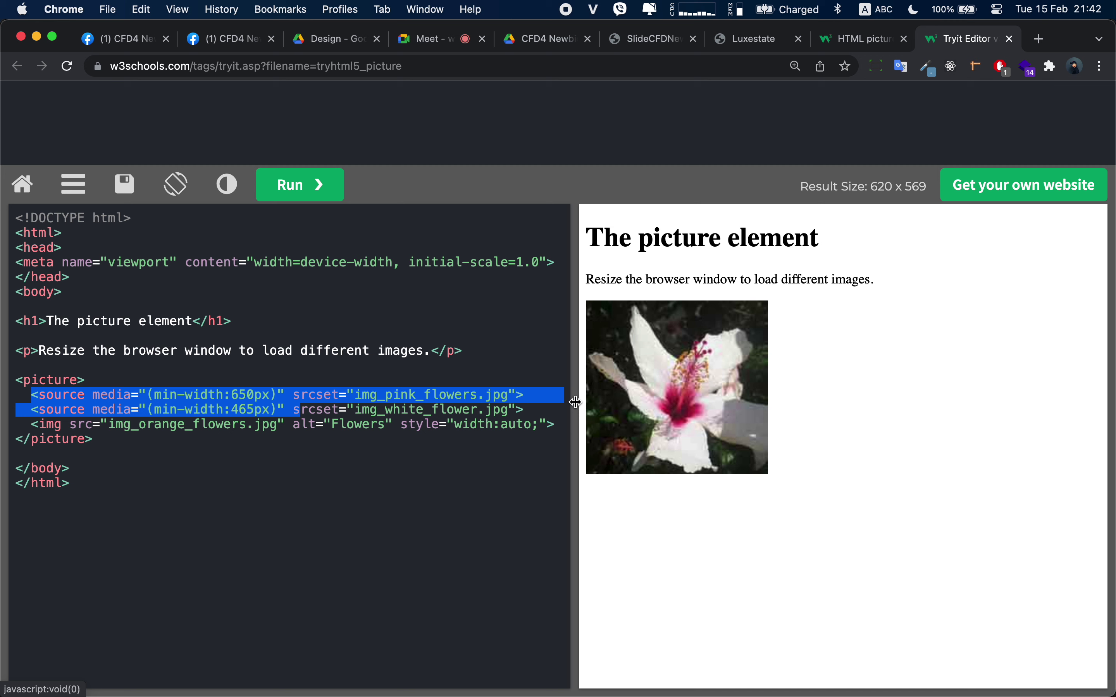
{"action": "left_click_drag", "start_coordinate": [576, 403], "coordinate": [715, 403]}
{"action": "double_click", "coordinate": [256, 395]}
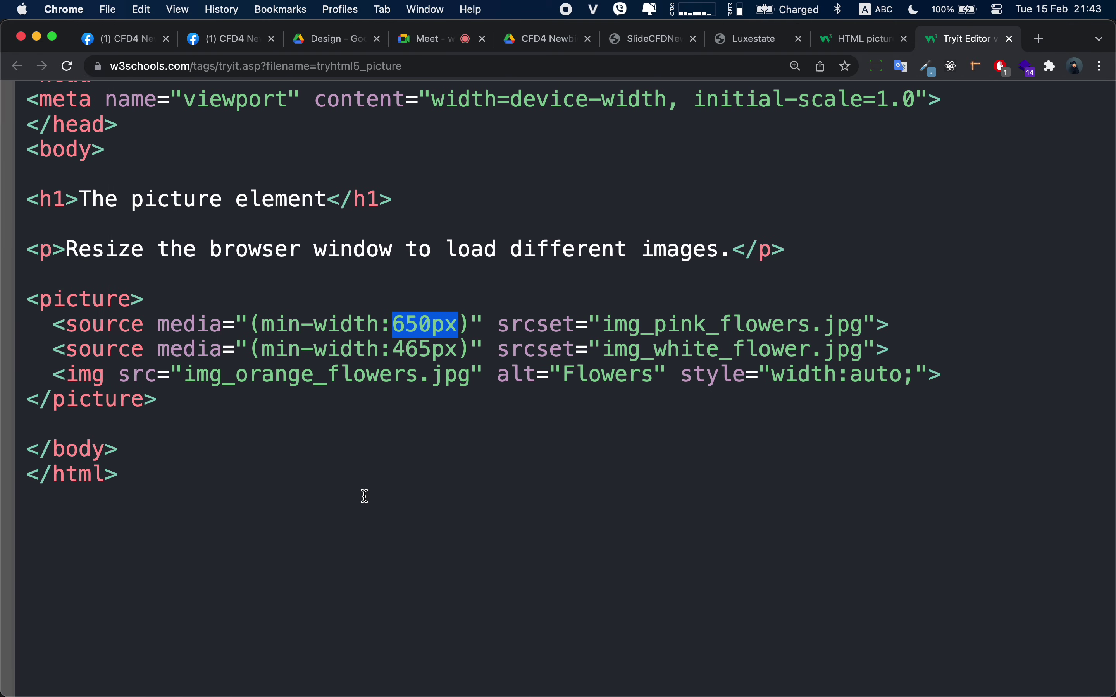
Step: Select the fallback img line and the media attribute in the picture example code
{"action": "left_click_drag", "start_coordinate": [54, 375], "coordinate": [1021, 372]}
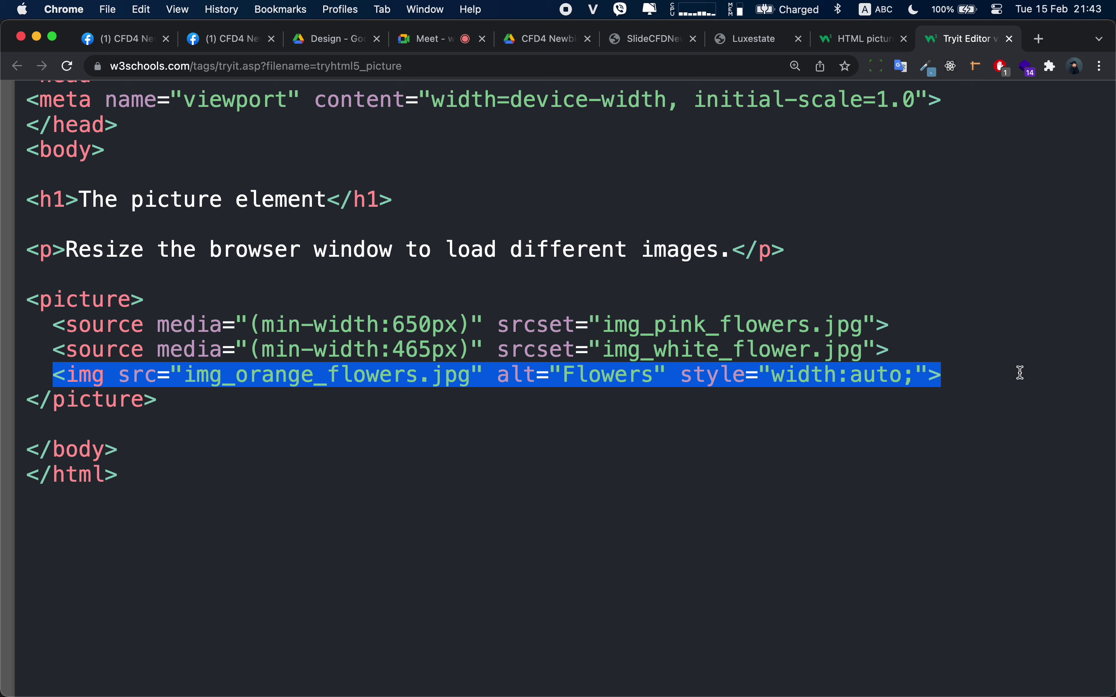
{"action": "double_click", "coordinate": [189, 325]}
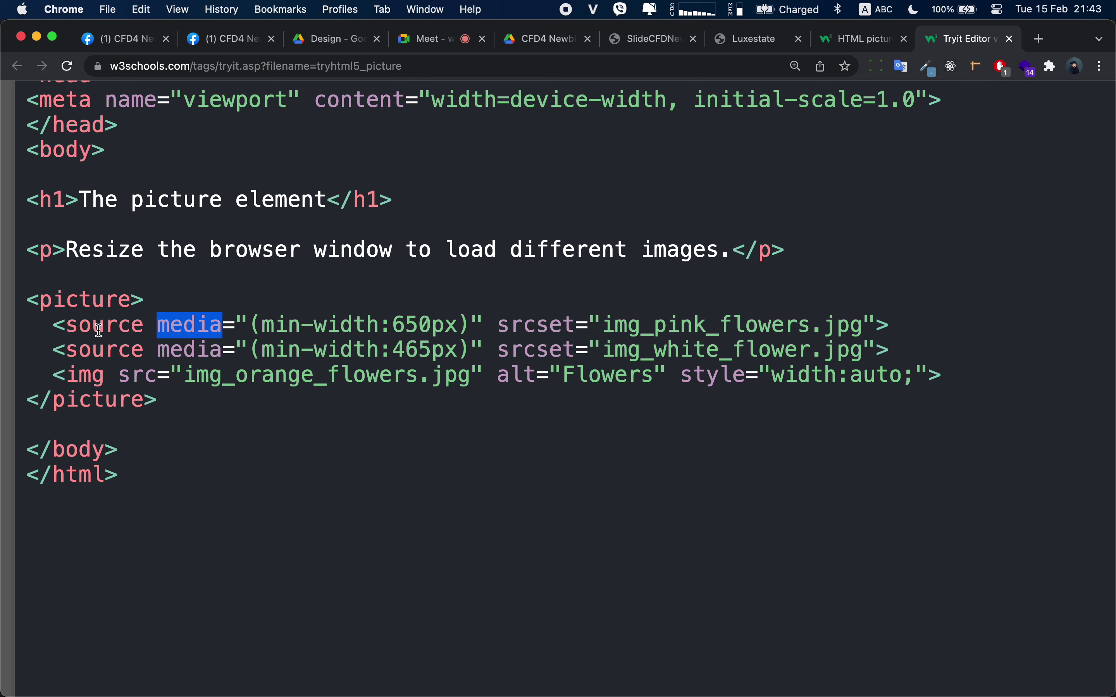
{"action": "double_click", "coordinate": [98, 330]}
{"action": "double_click", "coordinate": [164, 323]}
{"action": "left_click_drag", "start_coordinate": [267, 321], "coordinate": [301, 322]}
{"action": "left_click_drag", "start_coordinate": [604, 325], "coordinate": [891, 337]}
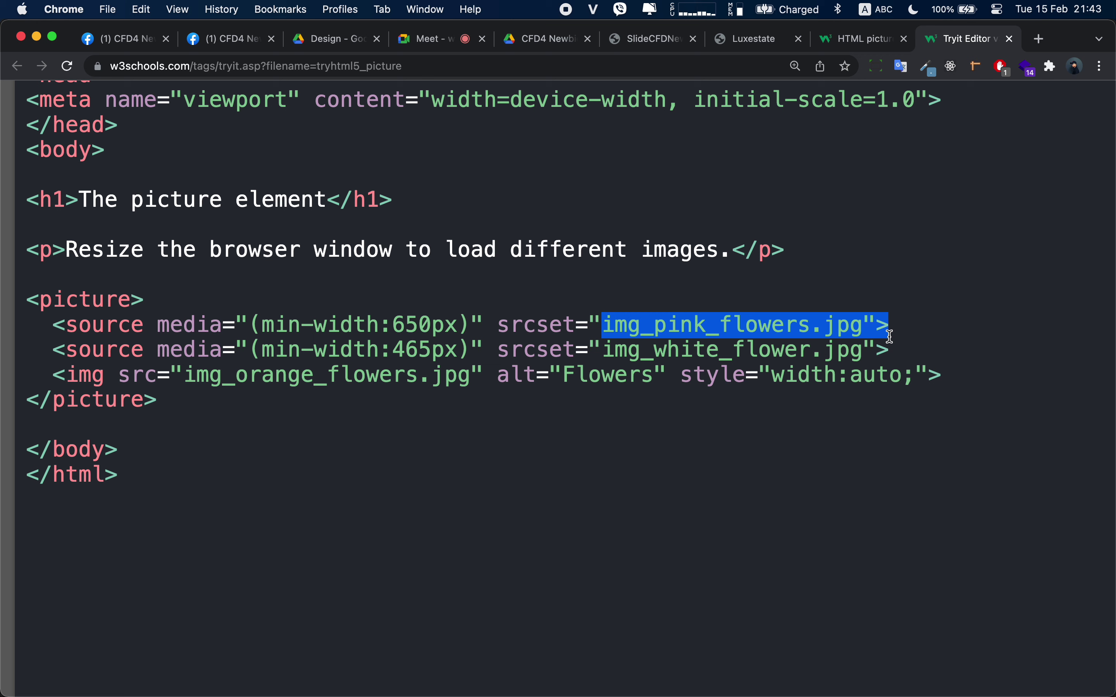
{"action": "left_click_drag", "start_coordinate": [52, 376], "coordinate": [942, 376]}
{"action": "left_click_drag", "start_coordinate": [41, 351], "coordinate": [214, 355]}
{"action": "double_click", "coordinate": [282, 353]}
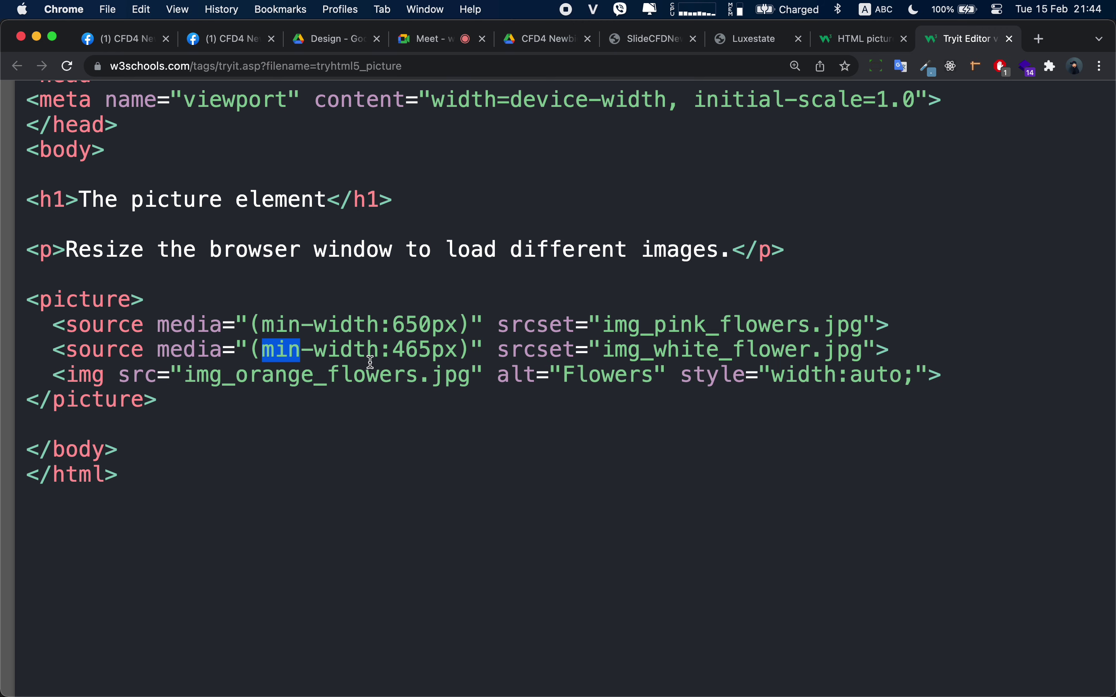
{"action": "scroll", "coordinate": [436, 367], "scroll_direction": "right", "scroll_amount": 3}
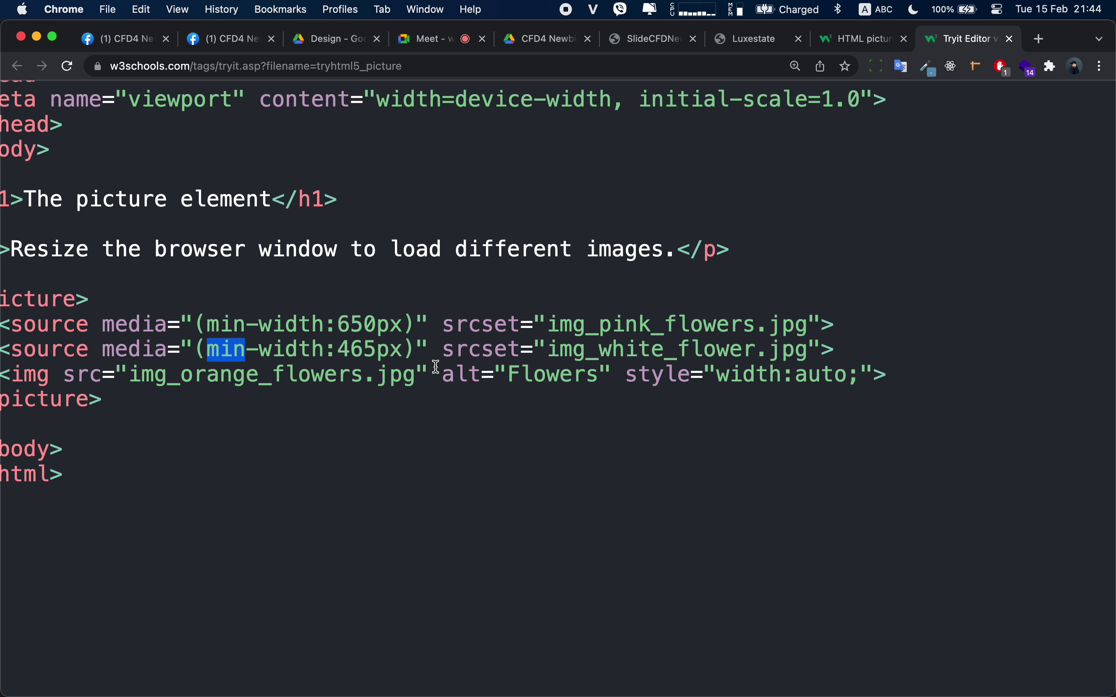
{"action": "left_click_drag", "start_coordinate": [455, 353], "coordinate": [867, 355]}
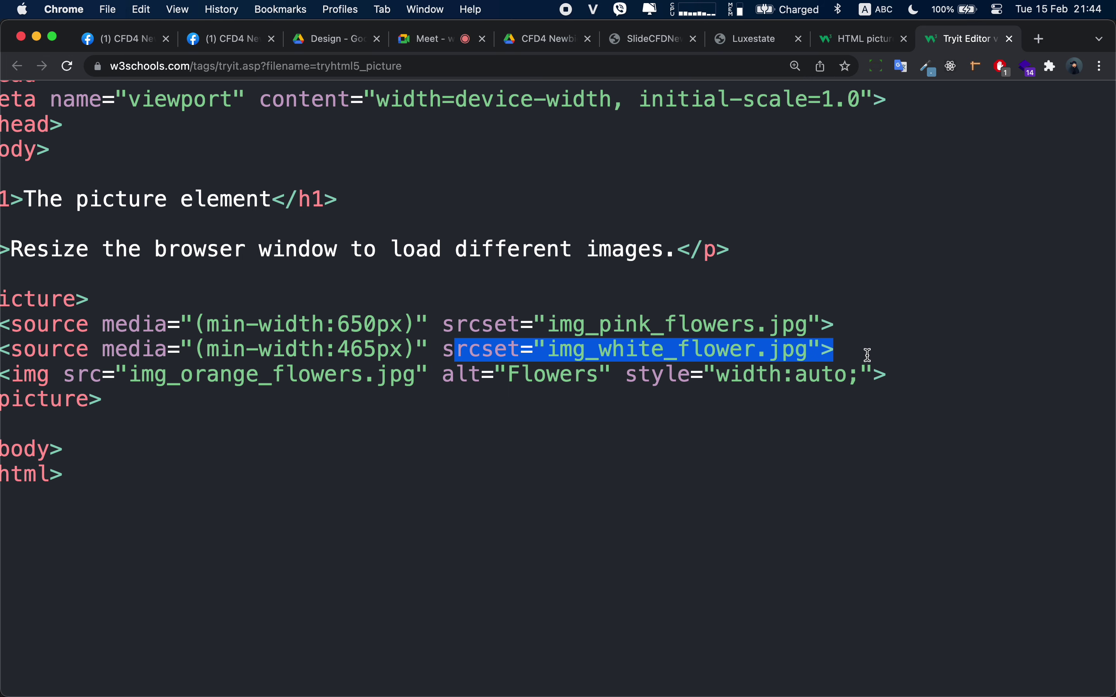
{"action": "key", "text": "super+minus"}
{"action": "key", "text": "super+minus"}
{"action": "key", "text": "super+minus"}
Step: Widen the result pane to show the white flower, then close the Tryit Editor tab
{"action": "left_click_drag", "start_coordinate": [704, 446], "coordinate": [604, 446]}
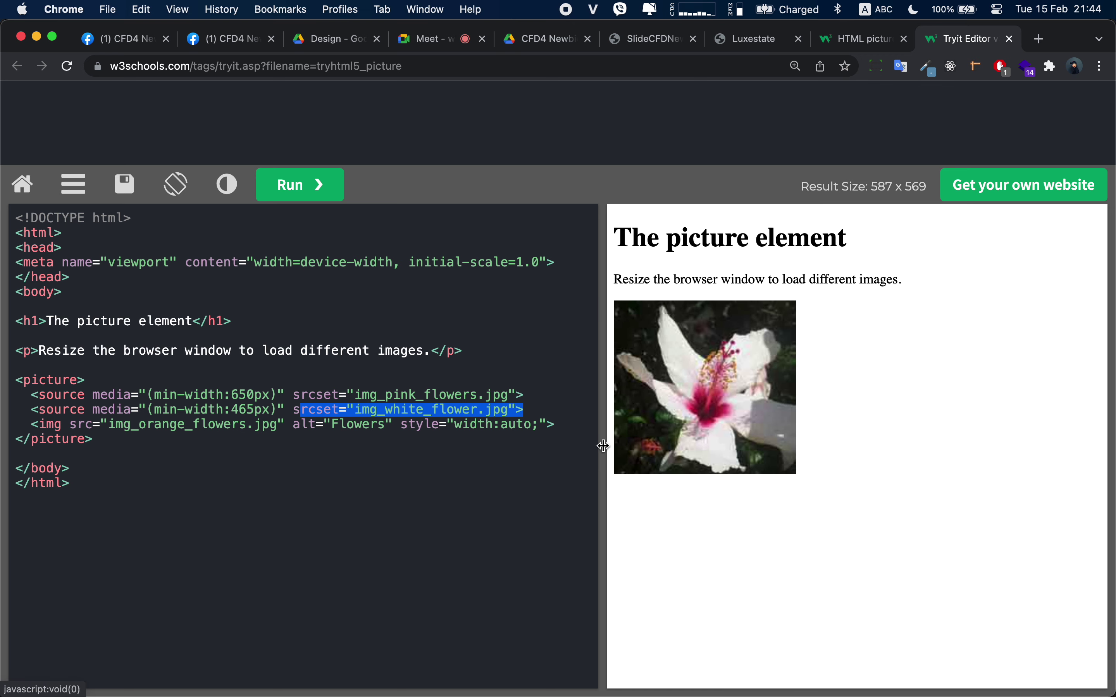
{"action": "key", "text": "super+w"}
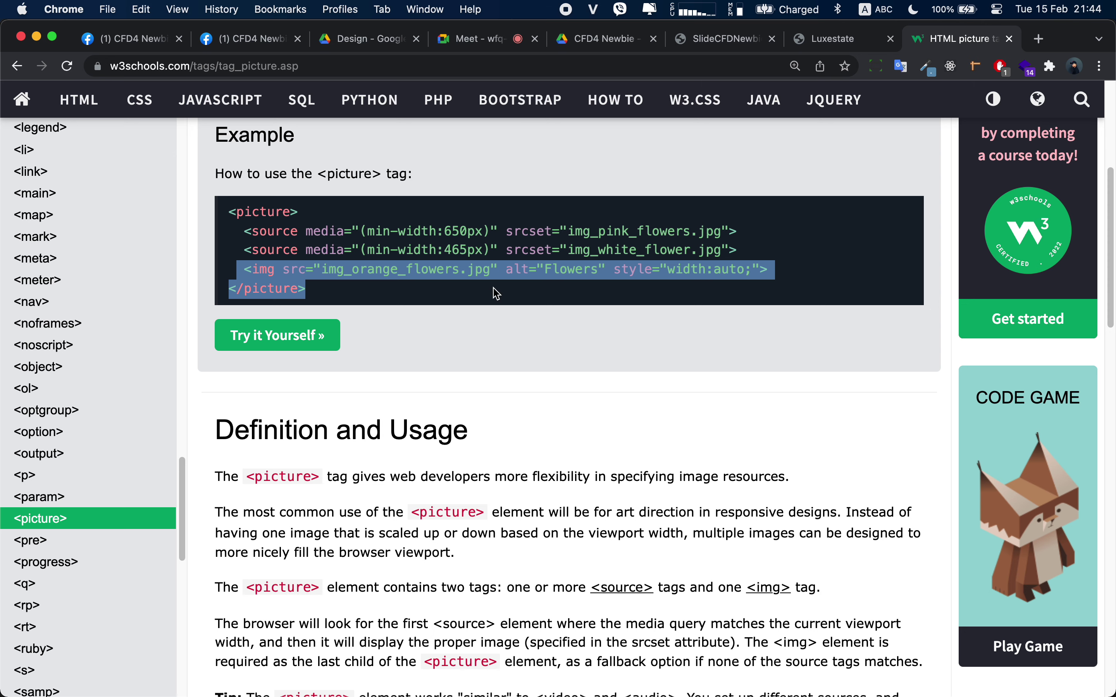
Step: Reopen the picture example in the Tryit Editor, showing its code and the orange-flowers result
{"action": "left_click", "coordinate": [332, 335]}
{"action": "scroll", "coordinate": [179, 424], "scroll_direction": "up", "scroll_amount": 3}
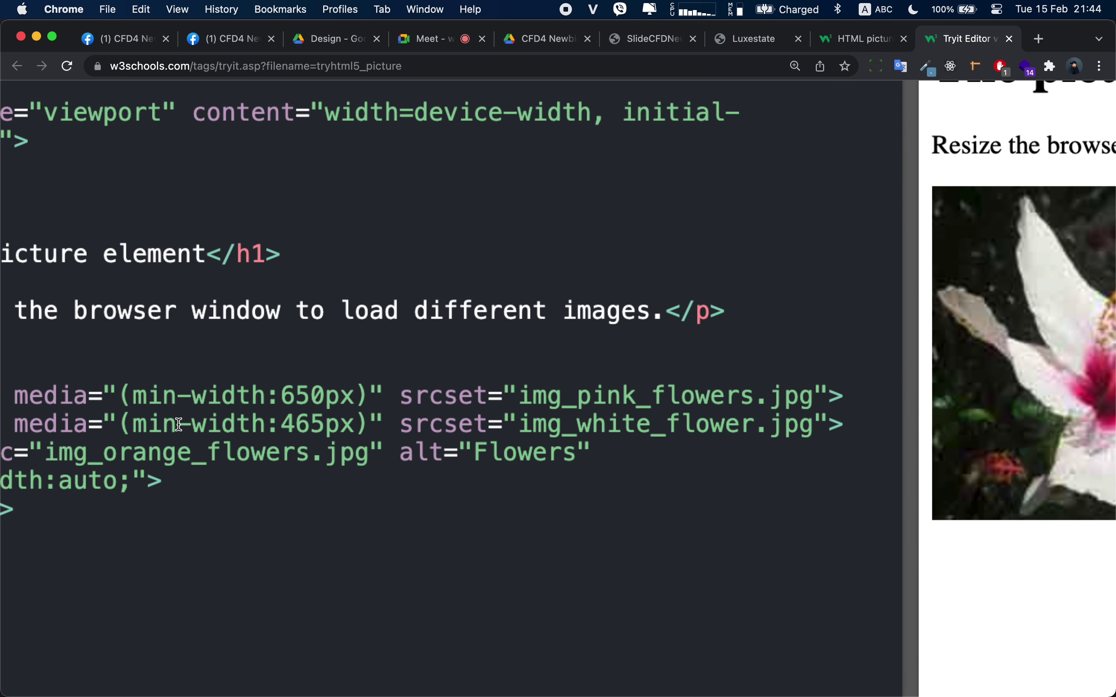
{"action": "scroll", "coordinate": [179, 424], "scroll_direction": "up", "scroll_amount": 2}
{"action": "scroll", "coordinate": [179, 424], "scroll_direction": "down", "scroll_amount": 5}
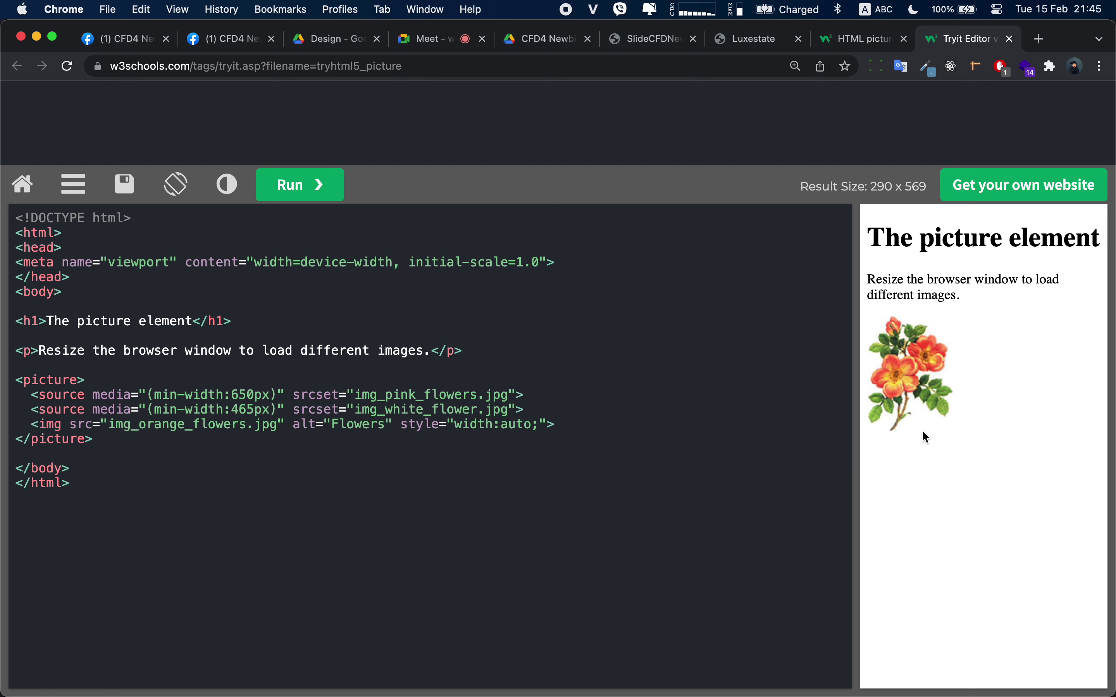
Step: Resize the Tryit result pane, first widening it to load the white flower, then adjusting its width
{"action": "left_click_drag", "start_coordinate": [857, 454], "coordinate": [688, 460]}
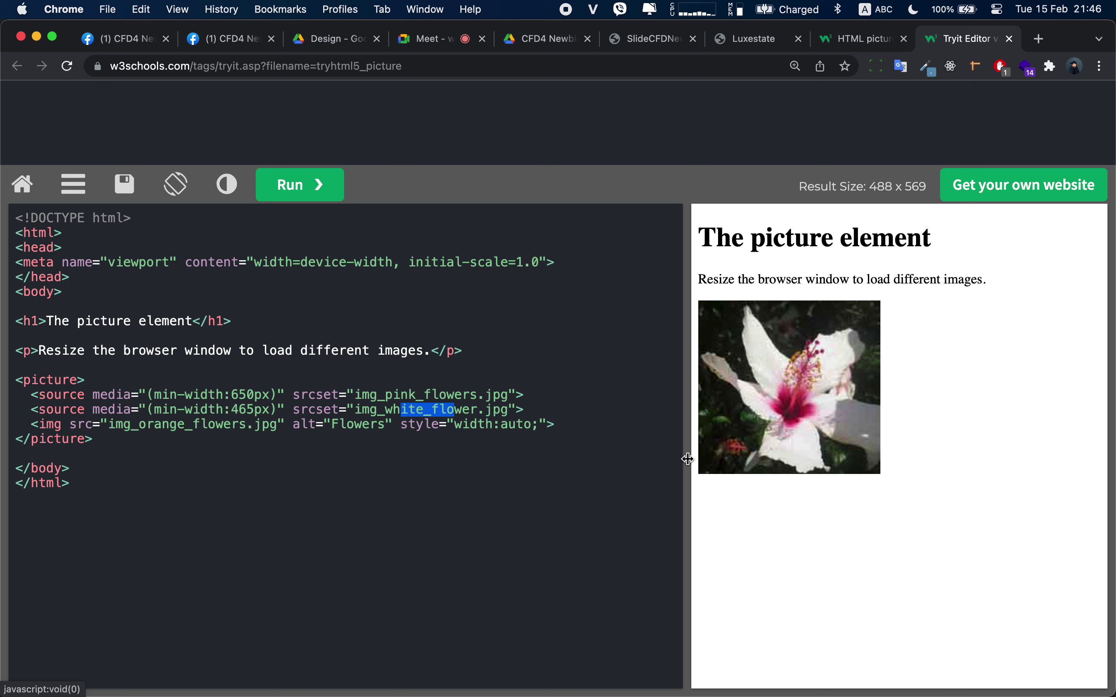
{"action": "mouse_move", "coordinate": [688, 459]}
{"action": "left_mouse_down"}
{"action": "mouse_move", "coordinate": [516, 453]}
{"action": "mouse_move", "coordinate": [886, 457]}
{"action": "mouse_move", "coordinate": [53, 364]}
{"action": "mouse_move", "coordinate": [143, 382]}
{"action": "left_mouse_up"}
Step: Narrow the result, preview the video without its controls attribute, then restore controls
{"action": "left_click", "coordinate": [533, 416]}
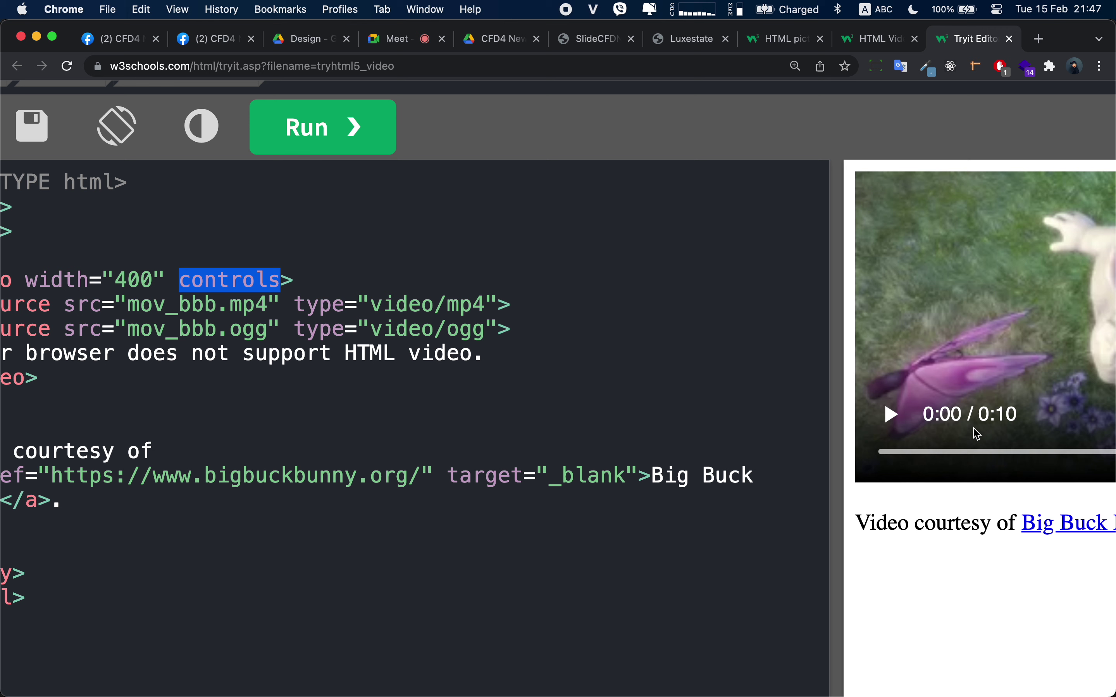
{"action": "key", "text": "BackSpace"}
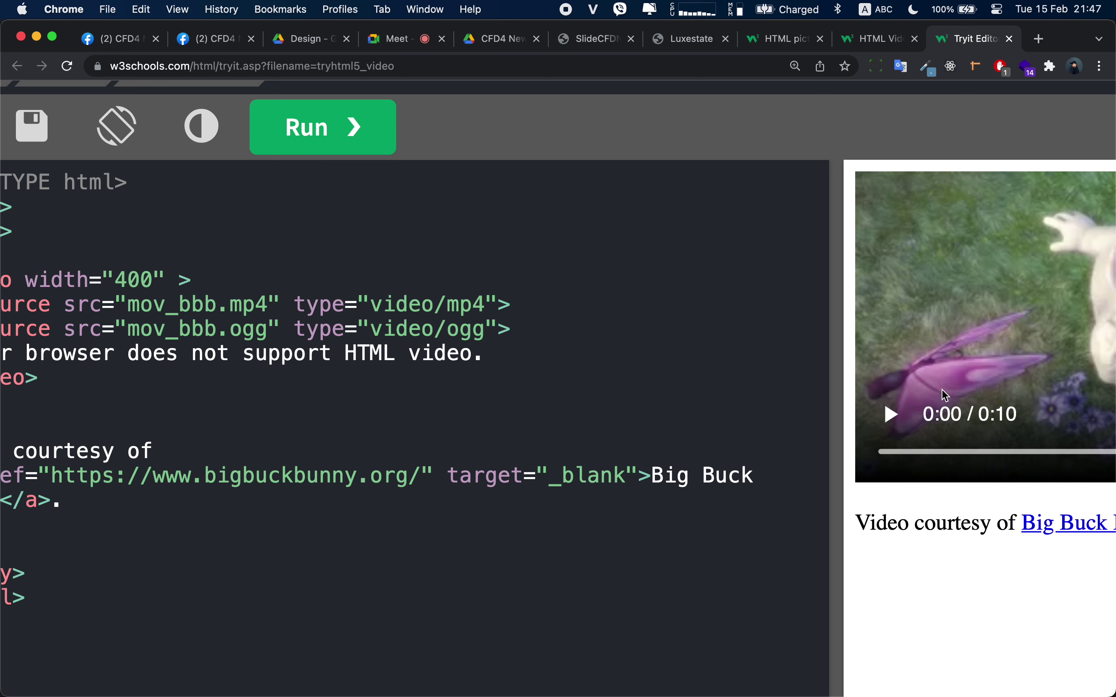
{"action": "left_click", "coordinate": [306, 146]}
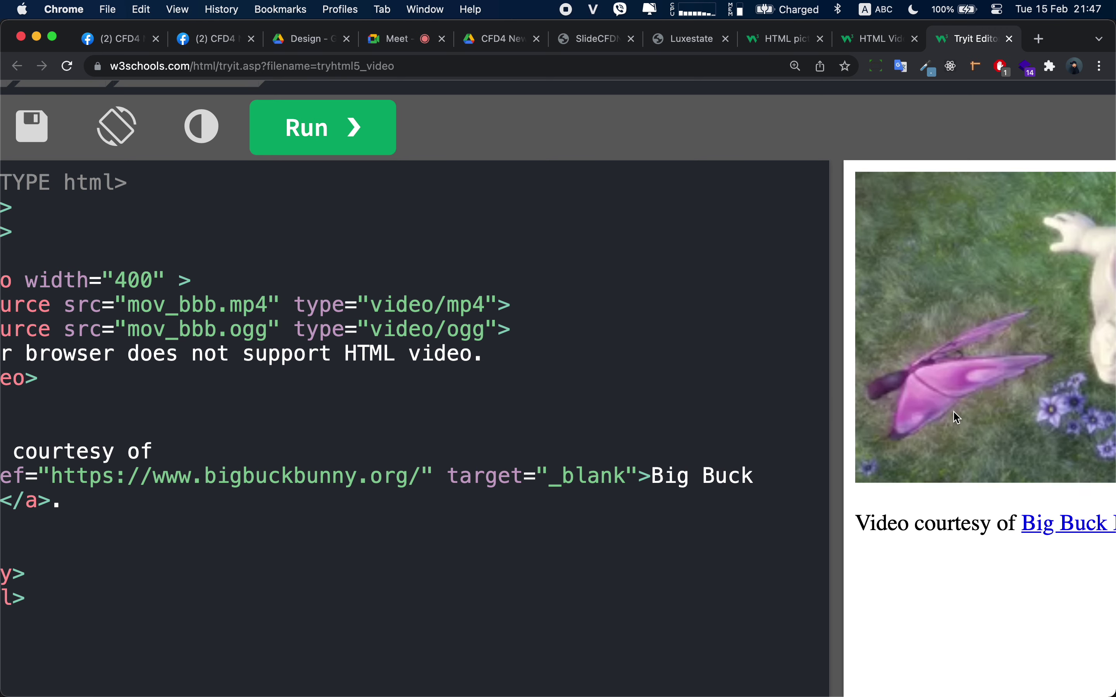
{"action": "key", "text": "super+z"}
Step: Add autoplay after controls in the video tag and rerun the example
{"action": "key", "text": "Right"}
{"action": "type", "text": "autoplay"}
{"action": "left_click", "coordinate": [293, 151]}
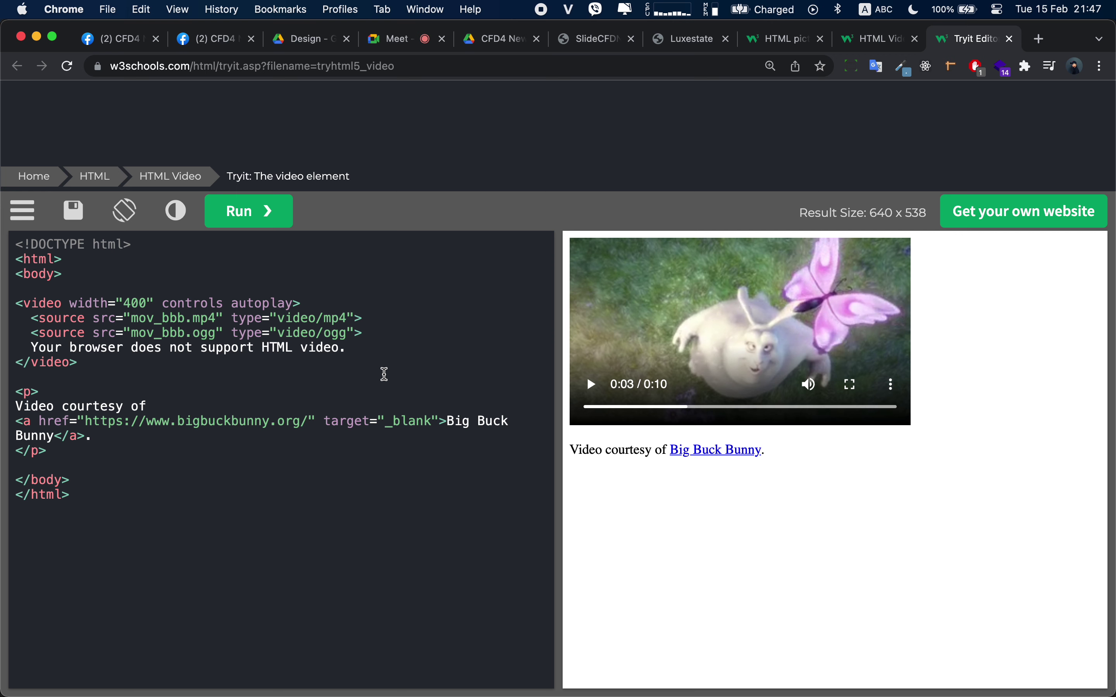
Step: Open cfdtraining.vn in a new Chrome tab via the address-bar suggestion
{"action": "left_click", "coordinate": [1040, 39]}
{"action": "type", "text": "cfdtraining.vn"}
{"action": "key", "text": "Return"}
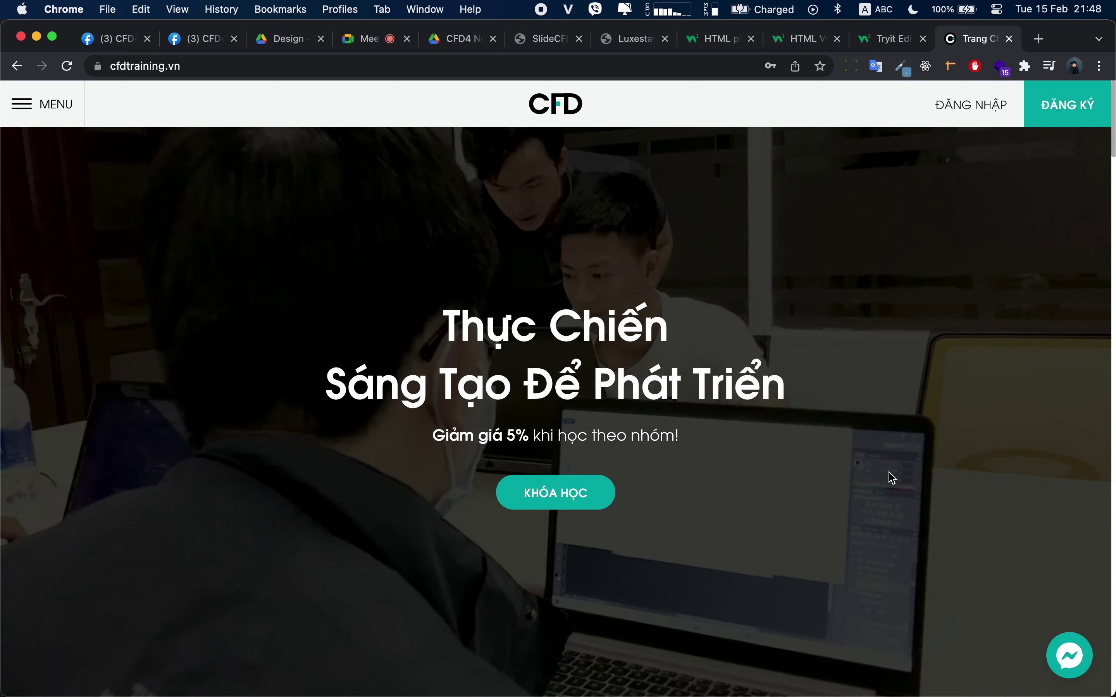
Step: Load YouTube in a new tab, then close the YouTube and cfdtraining.vn tabs
{"action": "key", "text": "super+t"}
{"action": "type", "text": "you"}
{"action": "key", "text": "Return"}
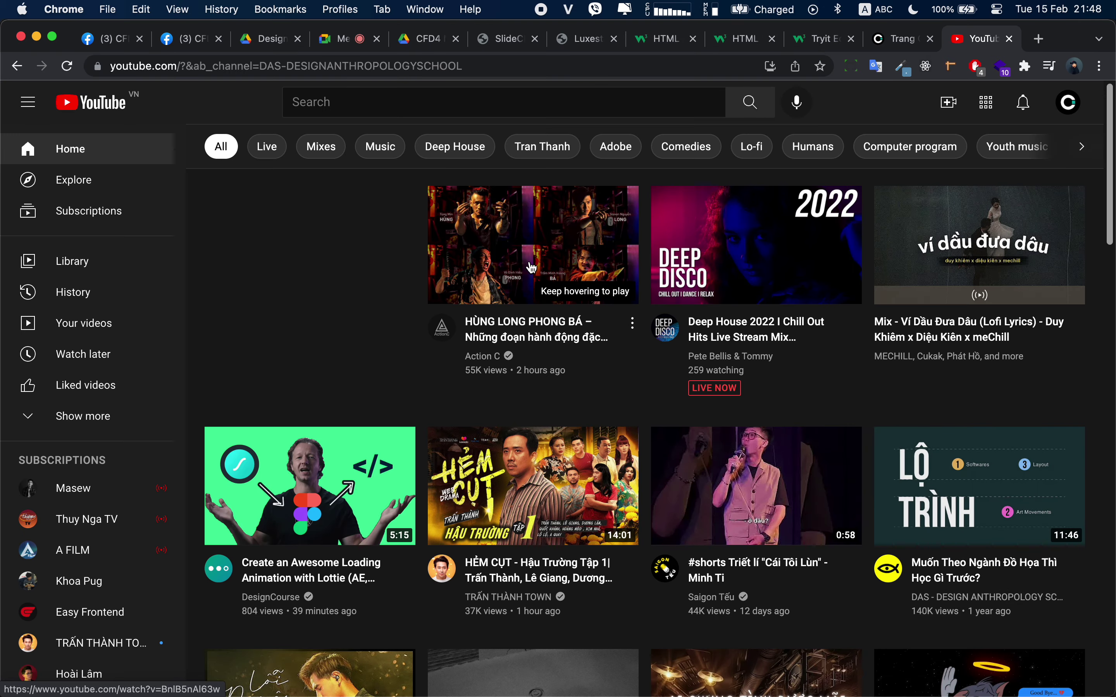
{"action": "mouse_move", "coordinate": [532, 245]}
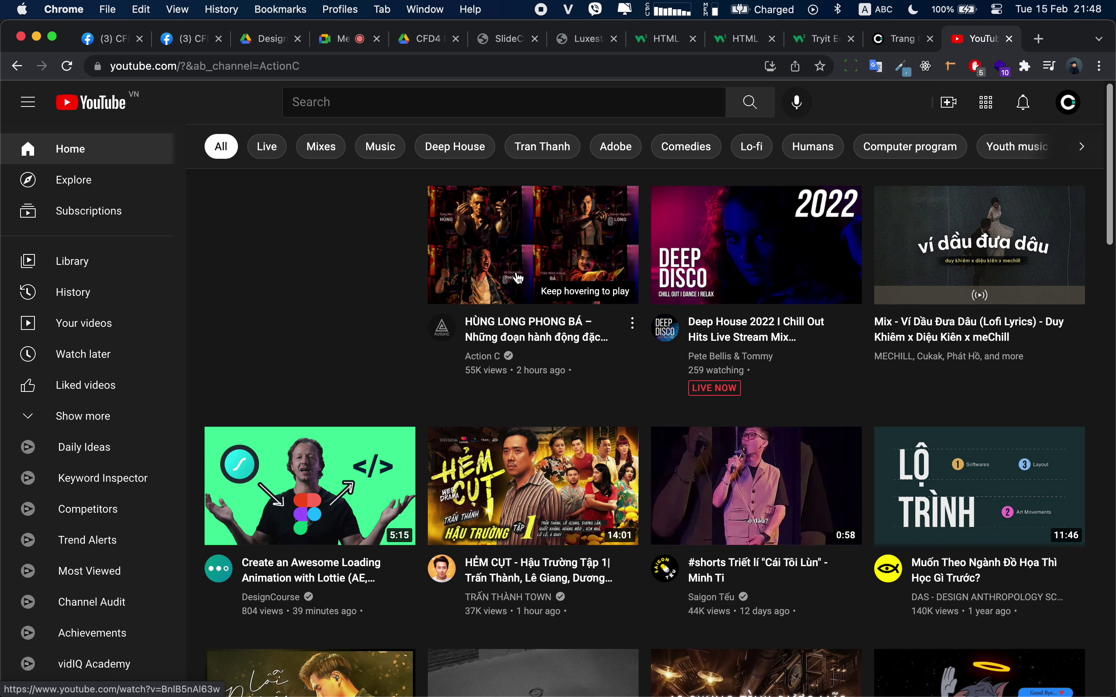
{"action": "key", "text": "super+w"}
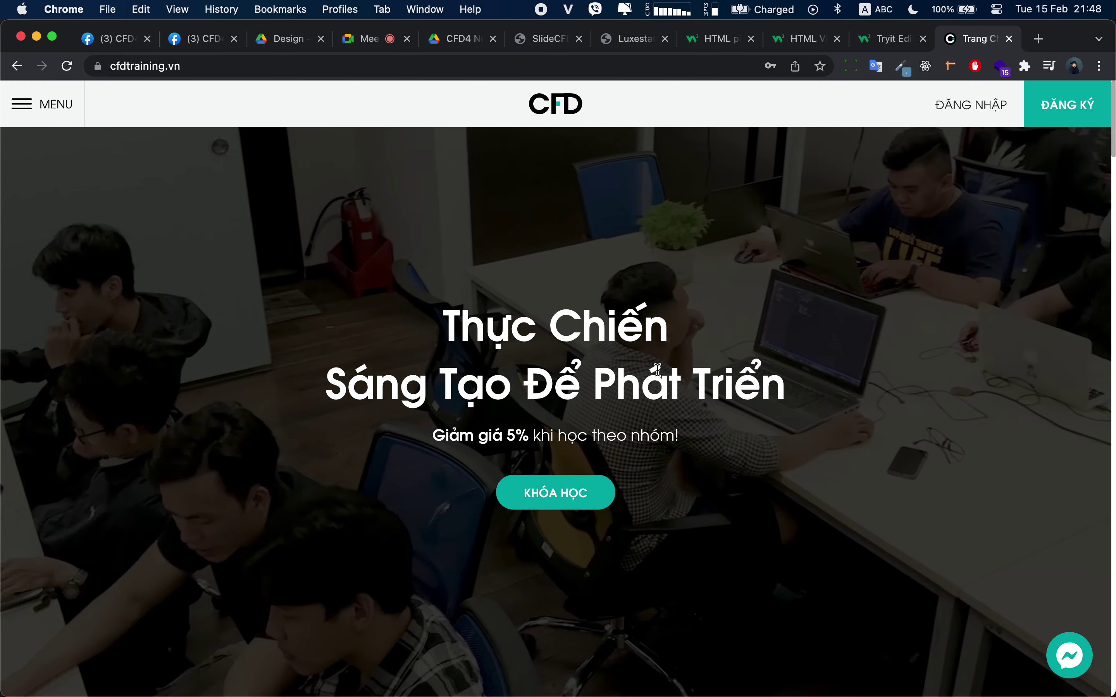
{"action": "key", "text": "super+w"}
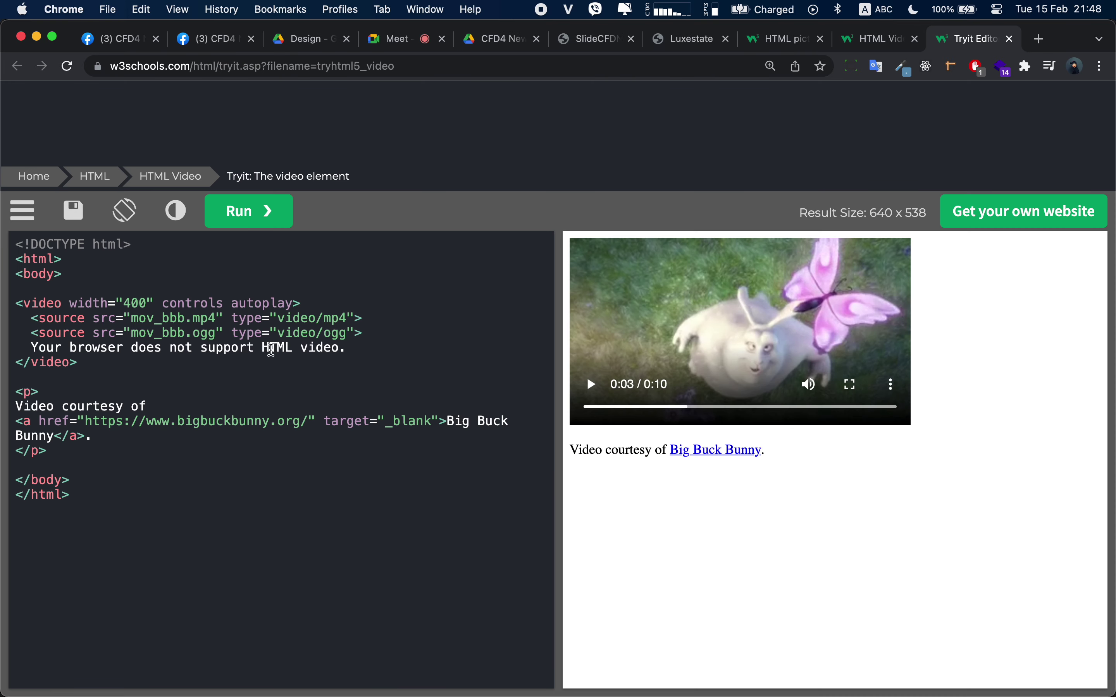
Step: Highlight parts of the mp4 and Ogg source lines: the file name and type values
{"action": "left_click", "coordinate": [293, 303]}
{"action": "left_click_drag", "start_coordinate": [23, 318], "coordinate": [451, 325]}
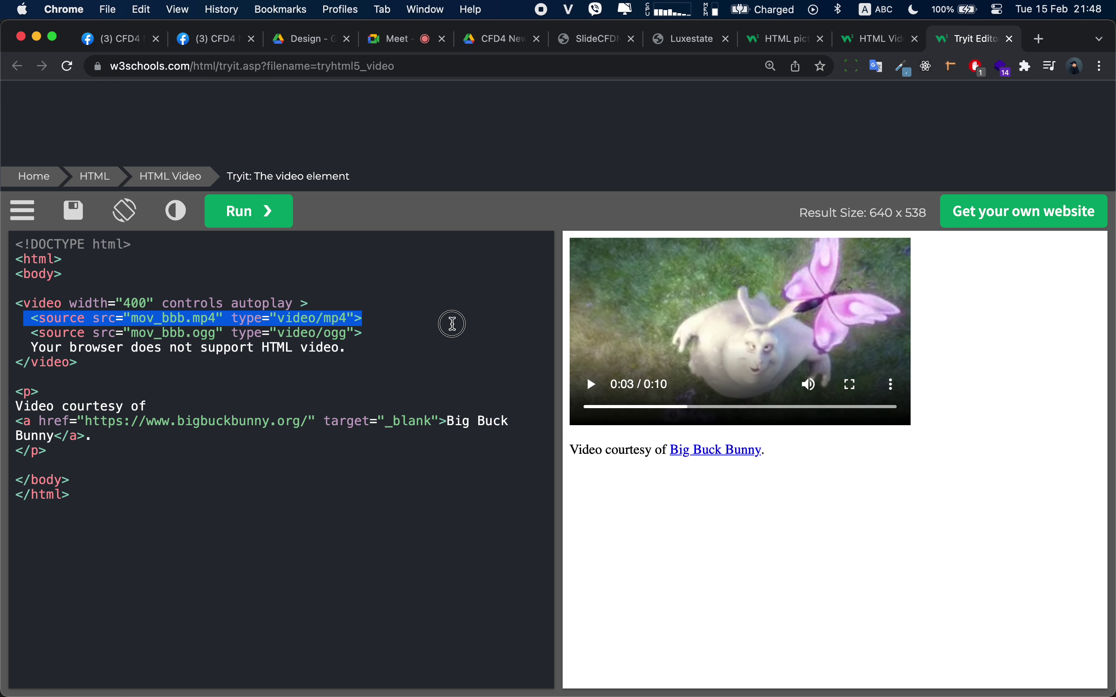
{"action": "scroll", "coordinate": [27, 298], "scroll_direction": "up", "scroll_amount": 5}
{"action": "left_click", "coordinate": [228, 378]}
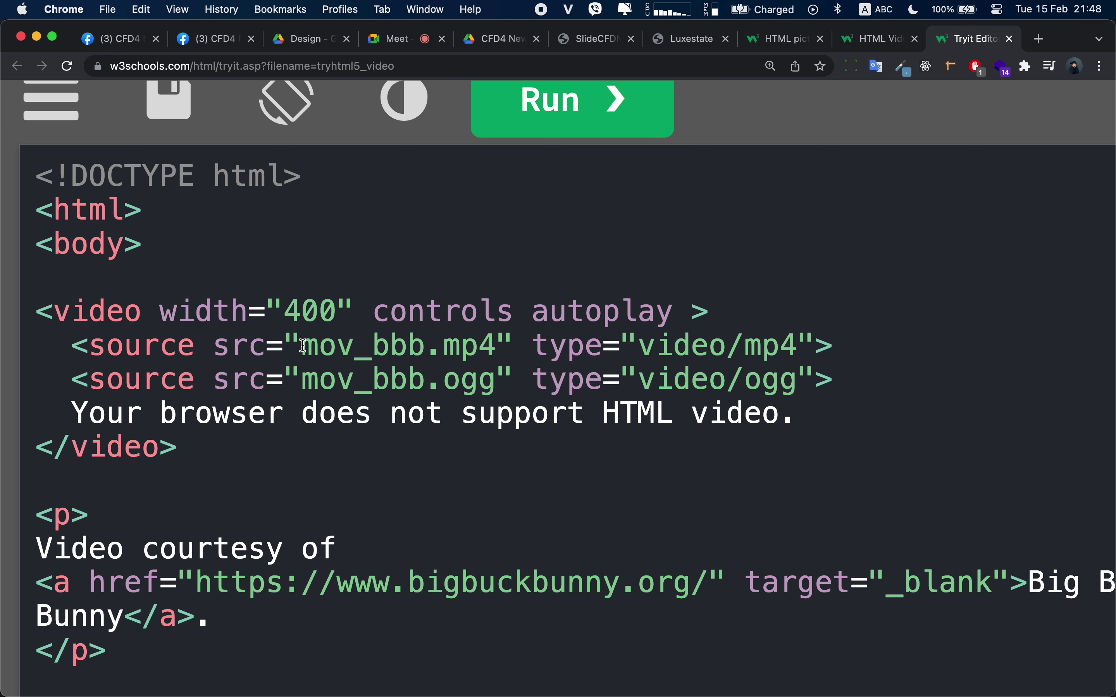
{"action": "left_click_drag", "start_coordinate": [303, 346], "coordinate": [479, 346]}
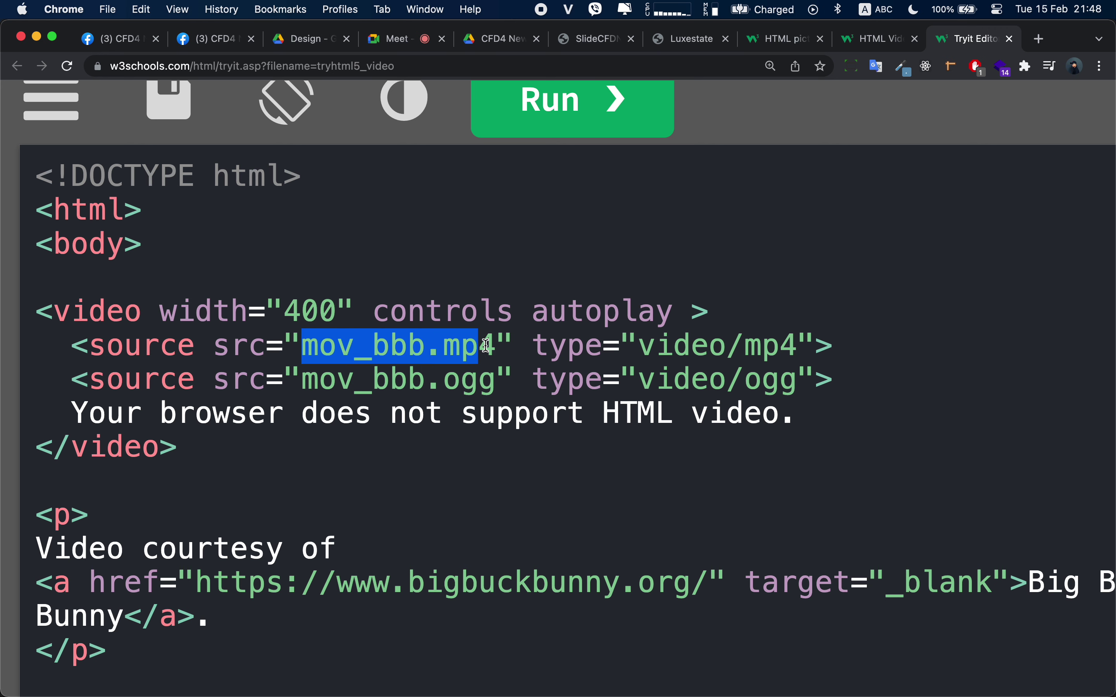
{"action": "scroll", "coordinate": [486, 346], "scroll_direction": "right", "scroll_amount": 2}
{"action": "left_click", "coordinate": [558, 346]}
{"action": "left_click_drag", "start_coordinate": [595, 346], "coordinate": [754, 346]}
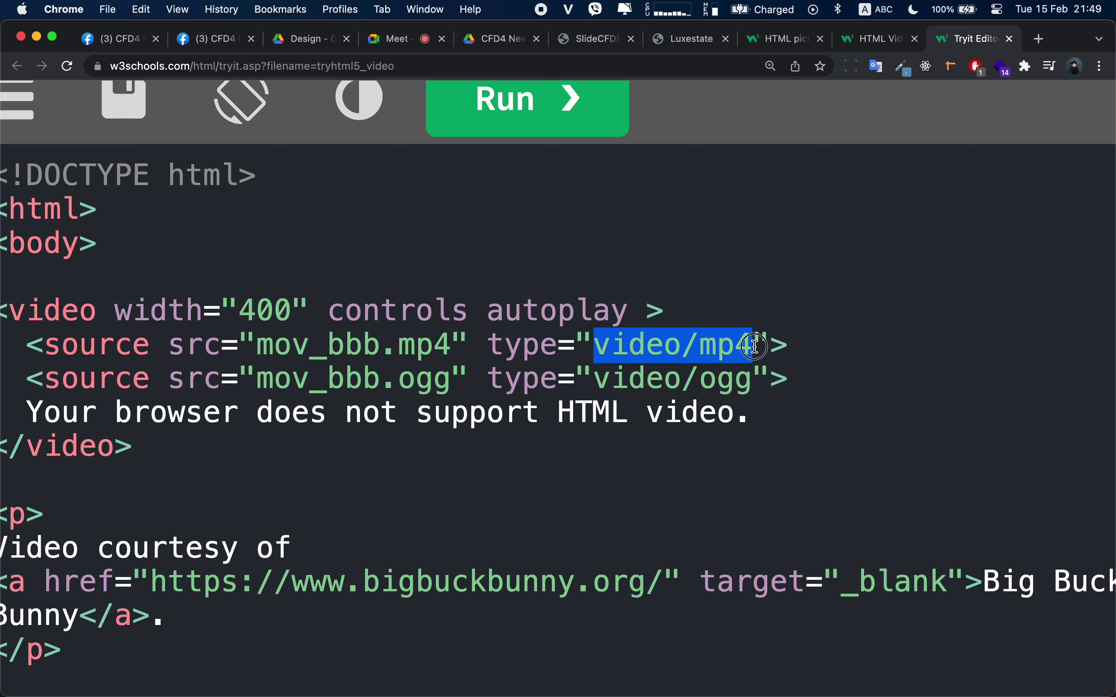
{"action": "left_click_drag", "start_coordinate": [700, 378], "coordinate": [737, 379]}
{"action": "scroll", "coordinate": [738, 373], "scroll_direction": "left", "scroll_amount": 2}
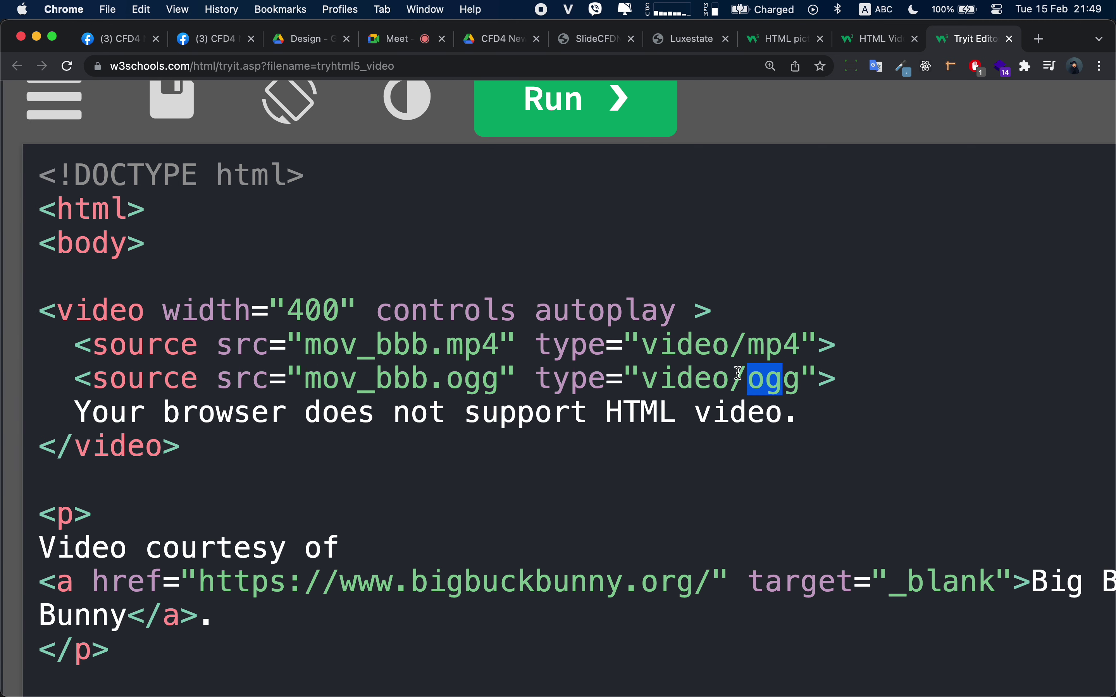
Step: Delete the mov_bbb.ogg source line, then review the remaining mp4 source and fallback message
{"action": "left_click_drag", "start_coordinate": [75, 378], "coordinate": [939, 386]}
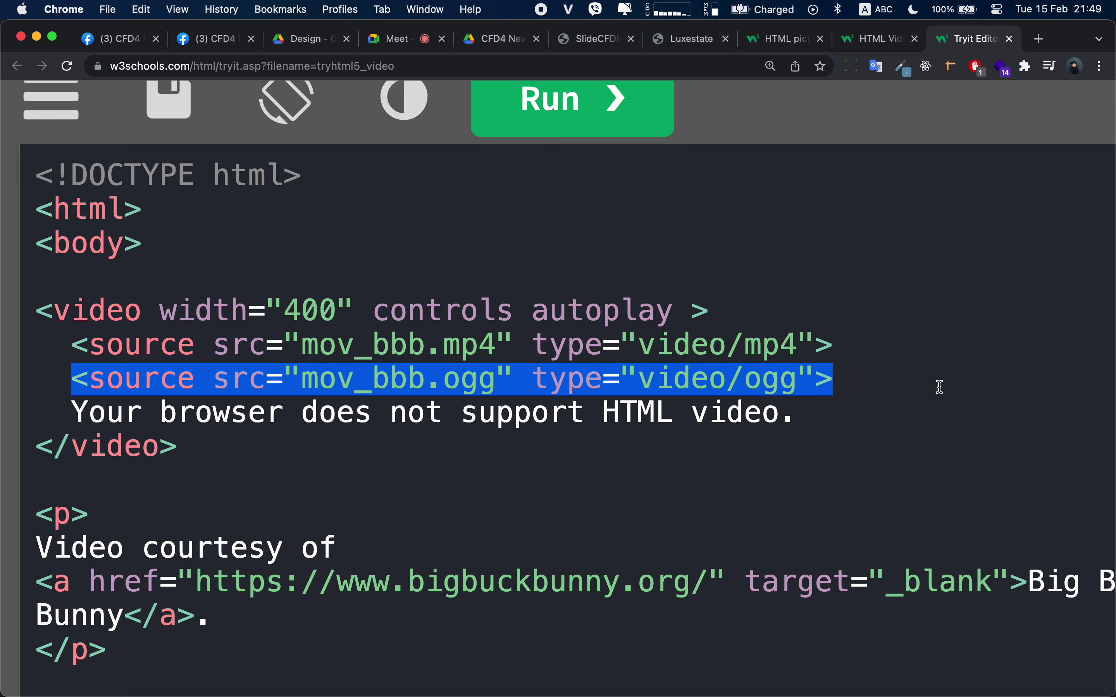
{"action": "key", "text": "BackSpace"}
{"action": "key", "text": "BackSpace"}
{"action": "key", "text": "BackSpace"}
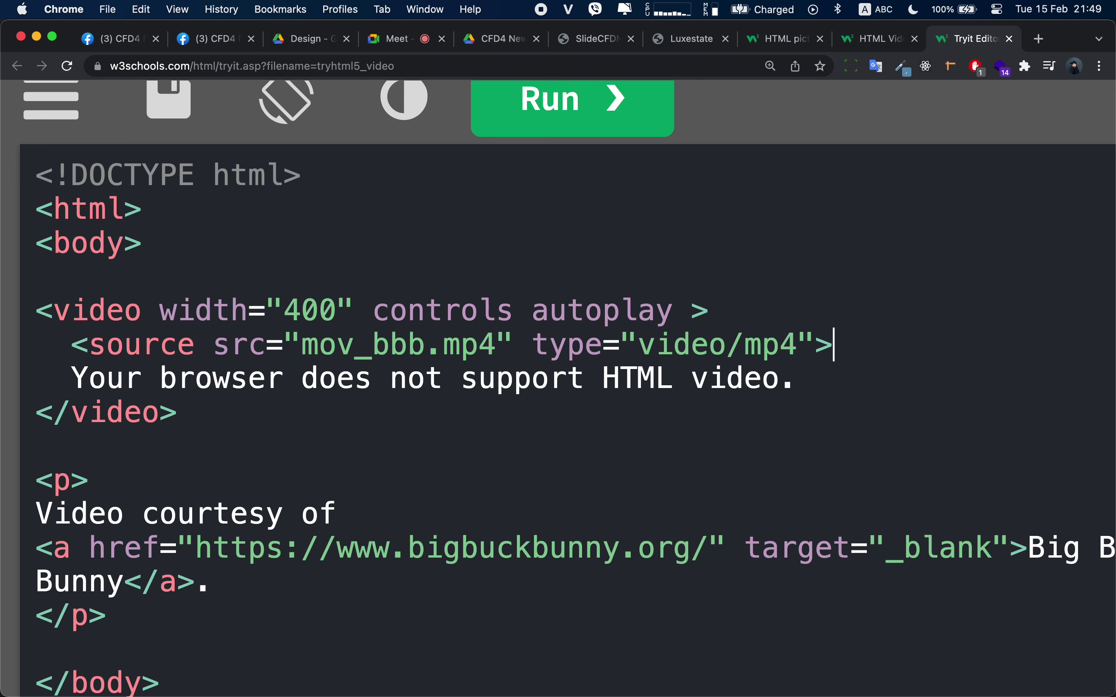
{"action": "left_click", "coordinate": [77, 376]}
{"action": "left_click_drag", "start_coordinate": [77, 376], "coordinate": [796, 376]}
{"action": "left_click", "coordinate": [865, 378]}
{"action": "left_click_drag", "start_coordinate": [71, 345], "coordinate": [858, 342]}
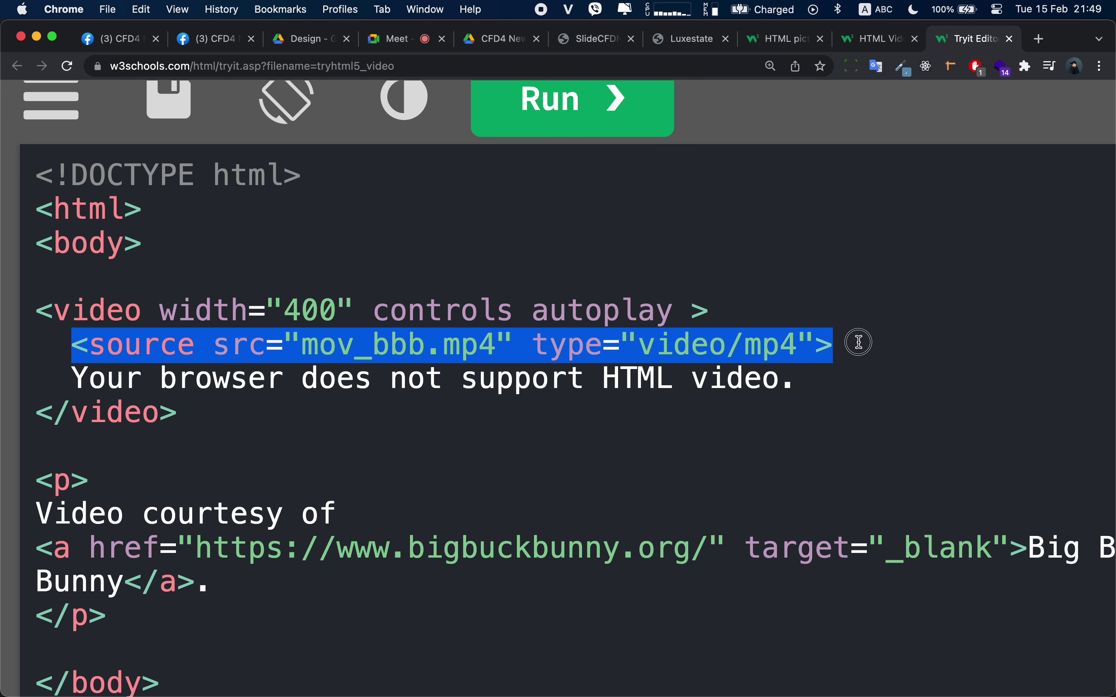
{"action": "left_click", "coordinate": [535, 346]}
{"action": "left_click_drag", "start_coordinate": [477, 344], "coordinate": [385, 342]}
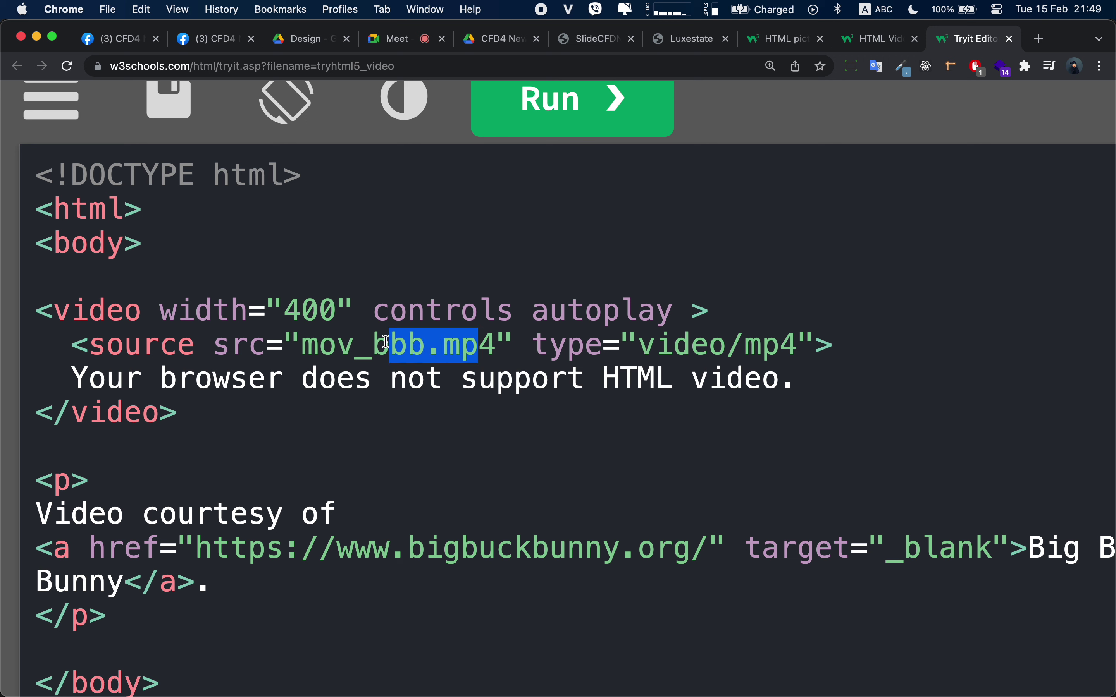
{"action": "left_click_drag", "start_coordinate": [74, 376], "coordinate": [798, 378]}
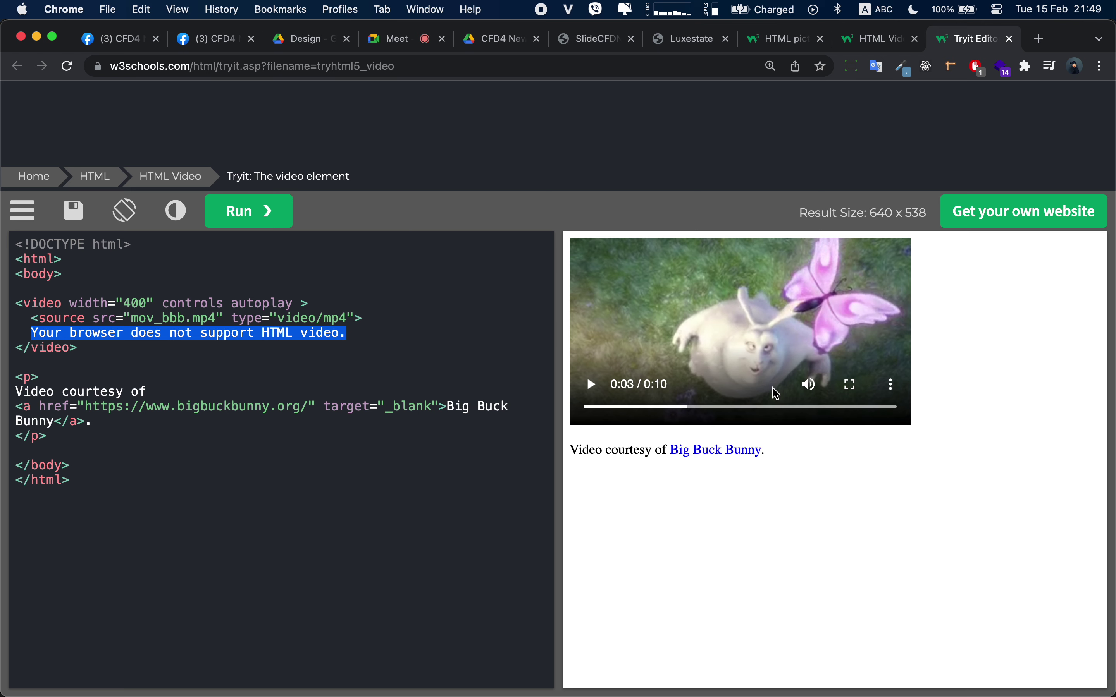
Step: Close the Tryit tab and scroll through the HTML Video tutorial page
{"action": "key", "text": "super+w"}
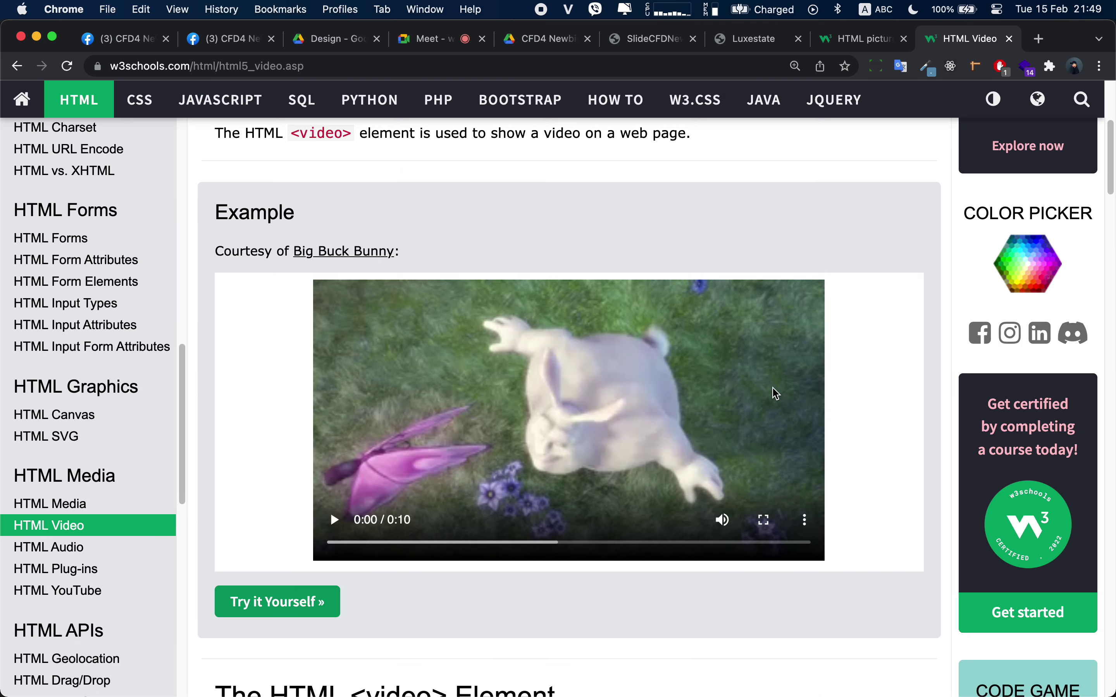
{"action": "scroll", "coordinate": [776, 394], "scroll_direction": "down", "scroll_amount": 5}
{"action": "scroll", "coordinate": [772, 392], "scroll_direction": "down", "scroll_amount": 6}
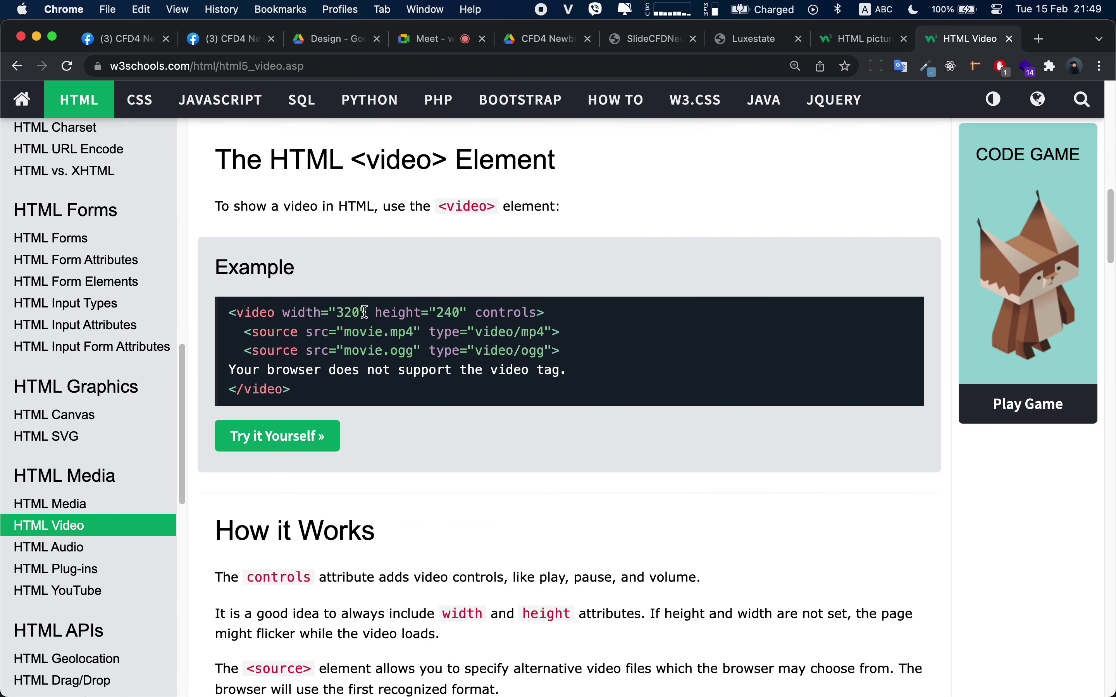
{"action": "scroll", "coordinate": [444, 318], "scroll_direction": "down", "scroll_amount": 5}
{"action": "scroll", "coordinate": [446, 323], "scroll_direction": "down", "scroll_amount": 7}
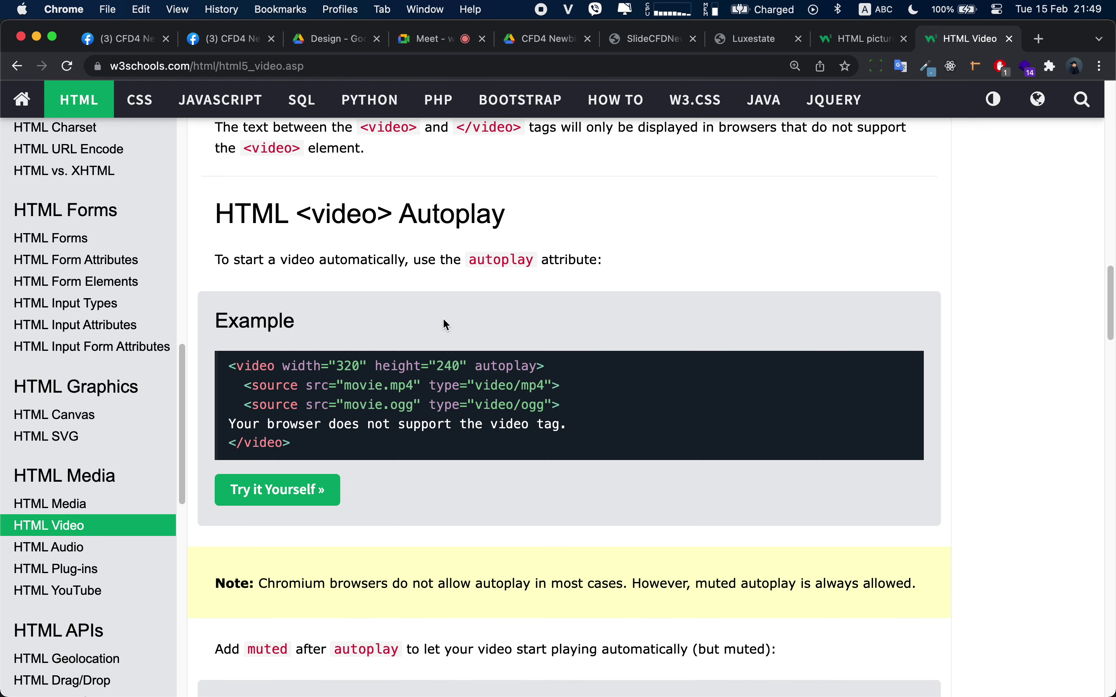
{"action": "scroll", "coordinate": [505, 372], "scroll_direction": "up", "scroll_amount": 1}
{"action": "scroll", "coordinate": [504, 370], "scroll_direction": "down", "scroll_amount": 5}
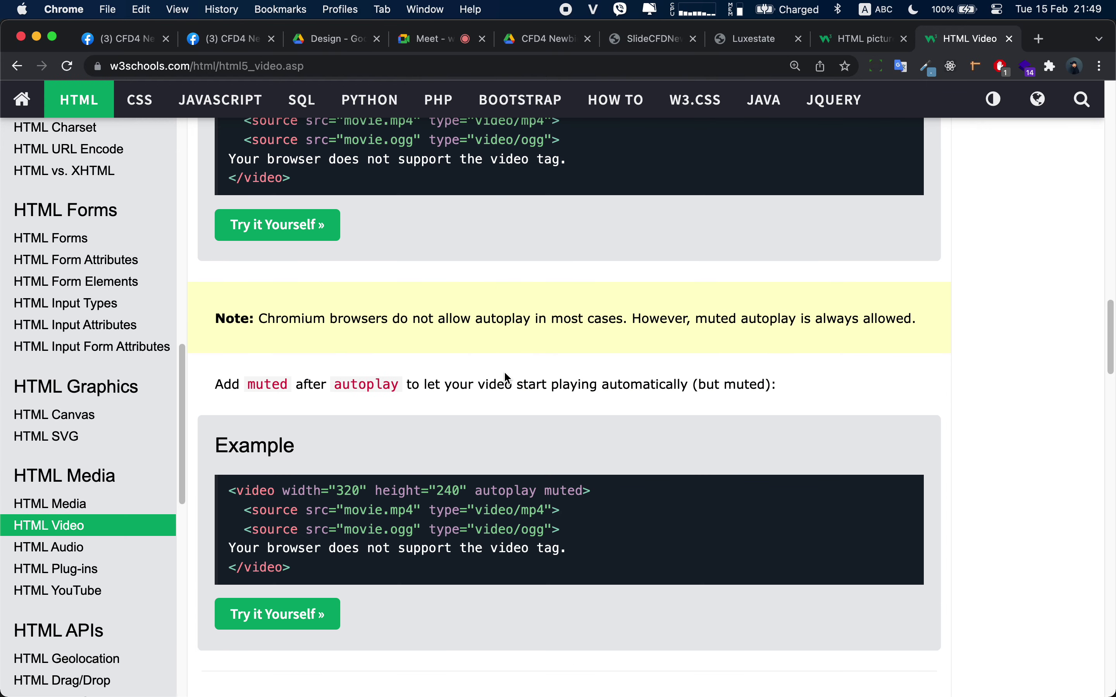
{"action": "scroll", "coordinate": [504, 371], "scroll_direction": "down", "scroll_amount": 3}
{"action": "scroll", "coordinate": [507, 377], "scroll_direction": "down", "scroll_amount": 5}
{"action": "scroll", "coordinate": [508, 378], "scroll_direction": "down", "scroll_amount": 7}
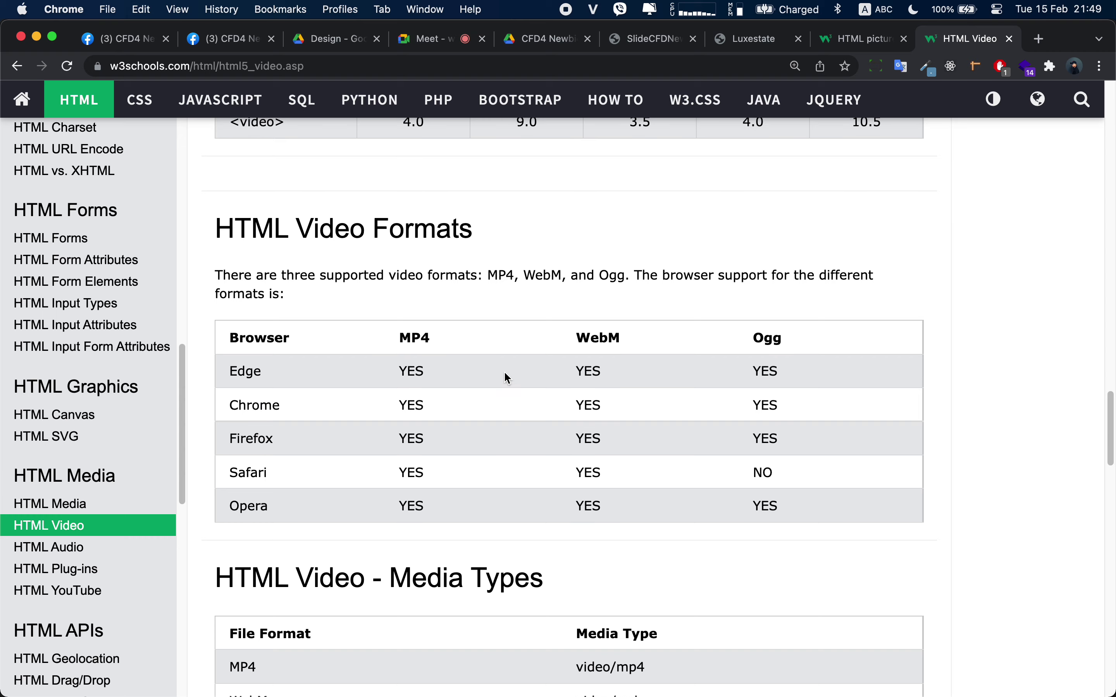
{"action": "scroll", "coordinate": [507, 379], "scroll_direction": "up", "scroll_amount": 5}
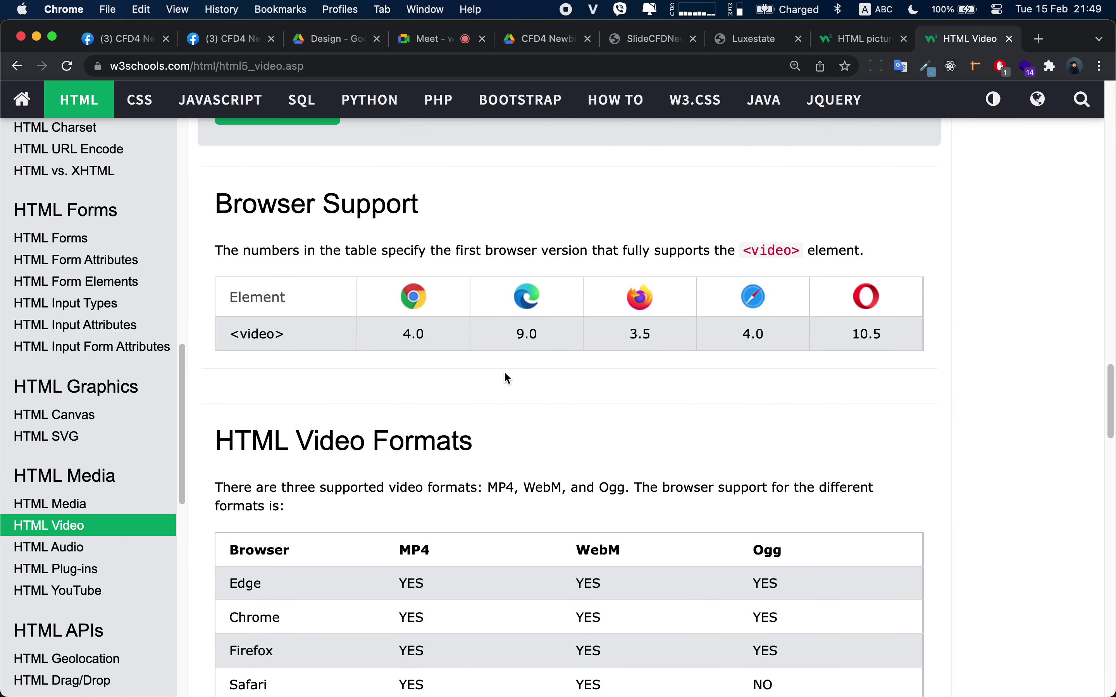
Step: Open the HTML Audio tutorial from the sidebar and view its first audio example
{"action": "left_click", "coordinate": [109, 548]}
{"action": "scroll", "coordinate": [488, 480], "scroll_direction": "down", "scroll_amount": 4}
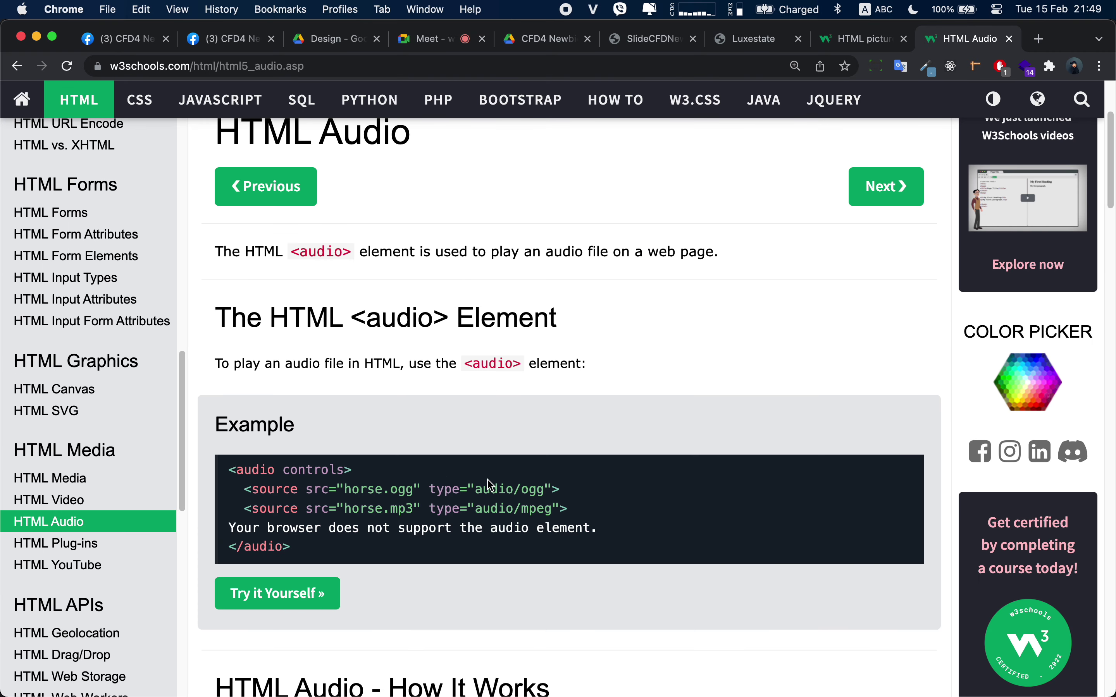
{"action": "scroll", "coordinate": [488, 483], "scroll_direction": "down", "scroll_amount": 1}
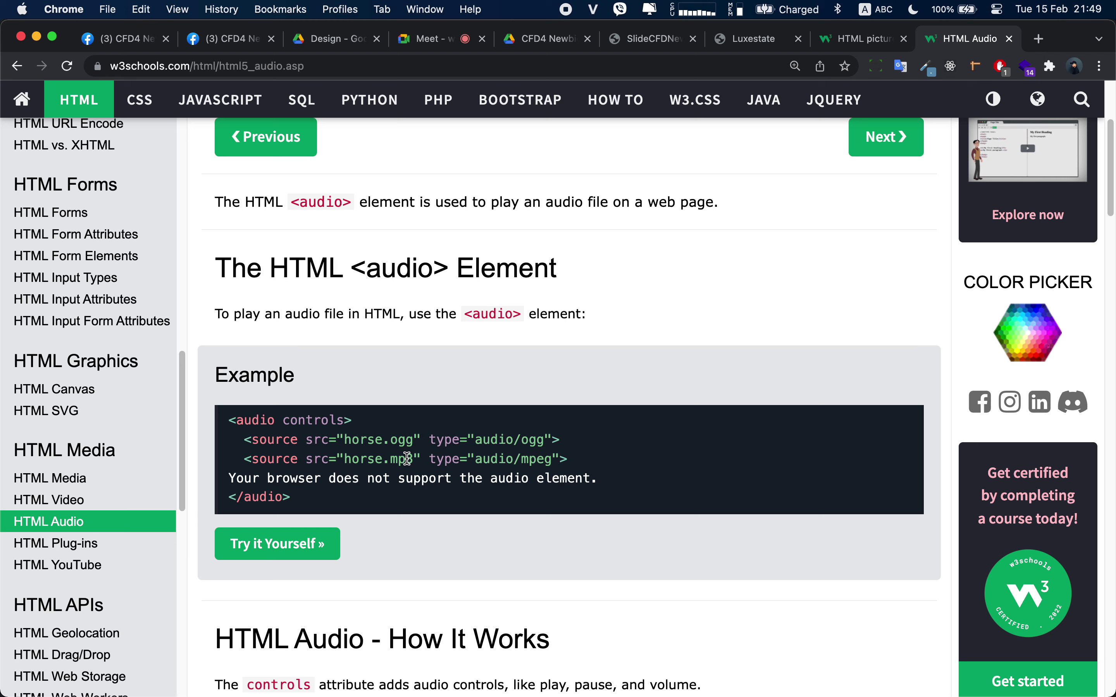
{"action": "scroll", "coordinate": [407, 457], "scroll_direction": "up", "scroll_amount": 5}
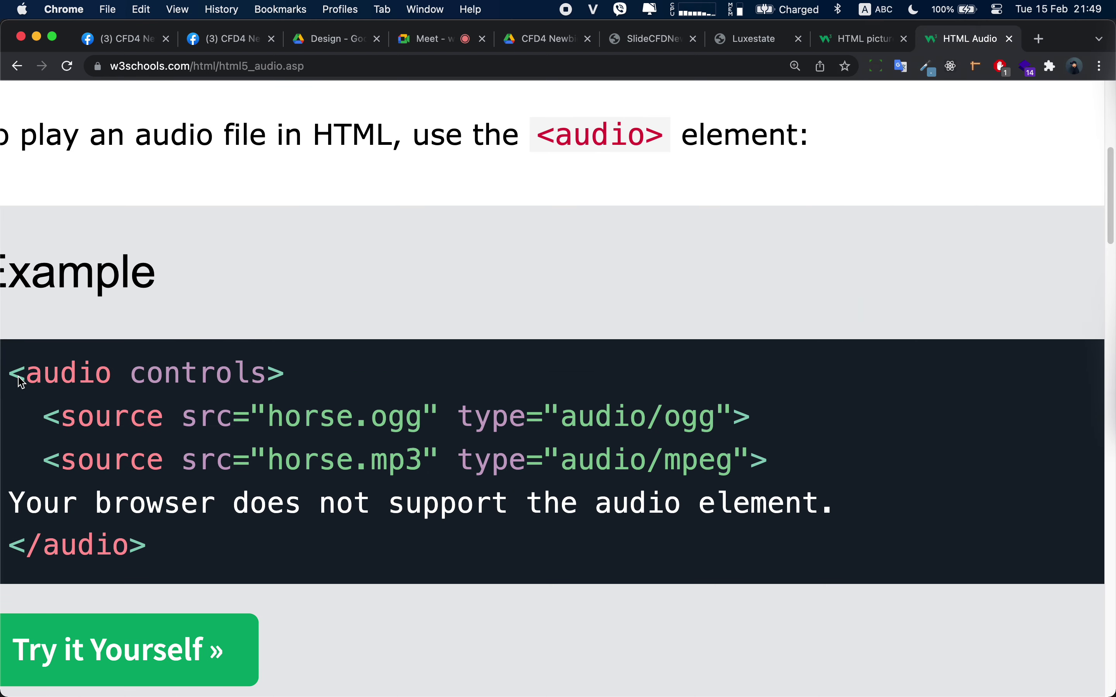
Step: Open the first audio example in Tryit, play the horse sample, and close it
{"action": "left_click", "coordinate": [139, 646]}
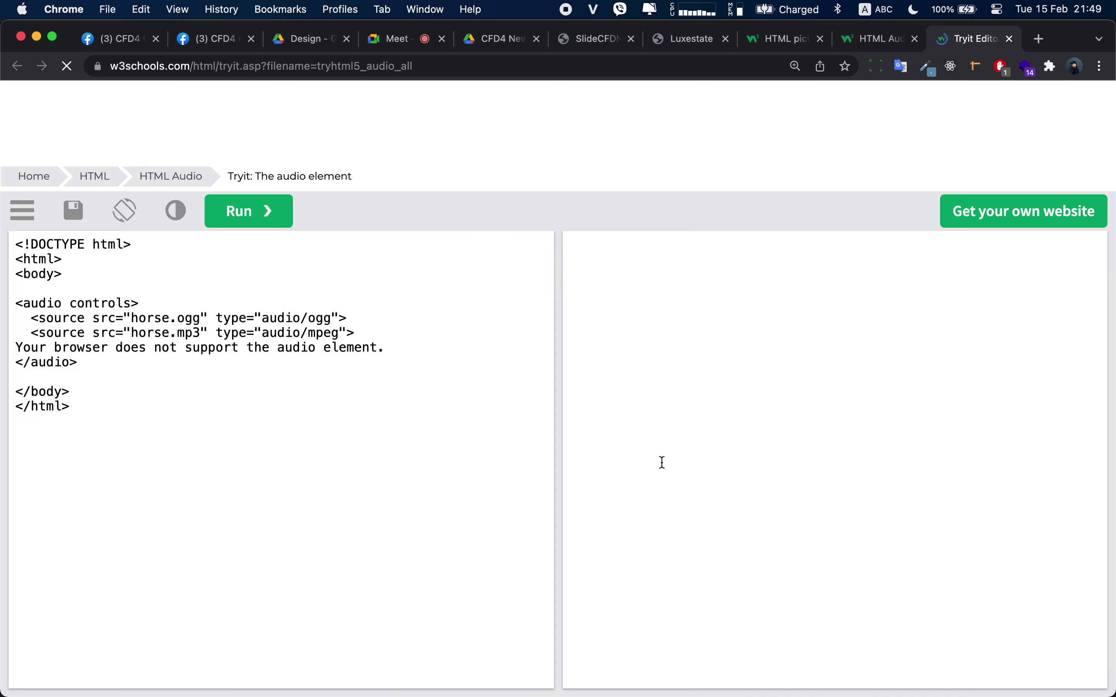
{"action": "left_click", "coordinate": [594, 262]}
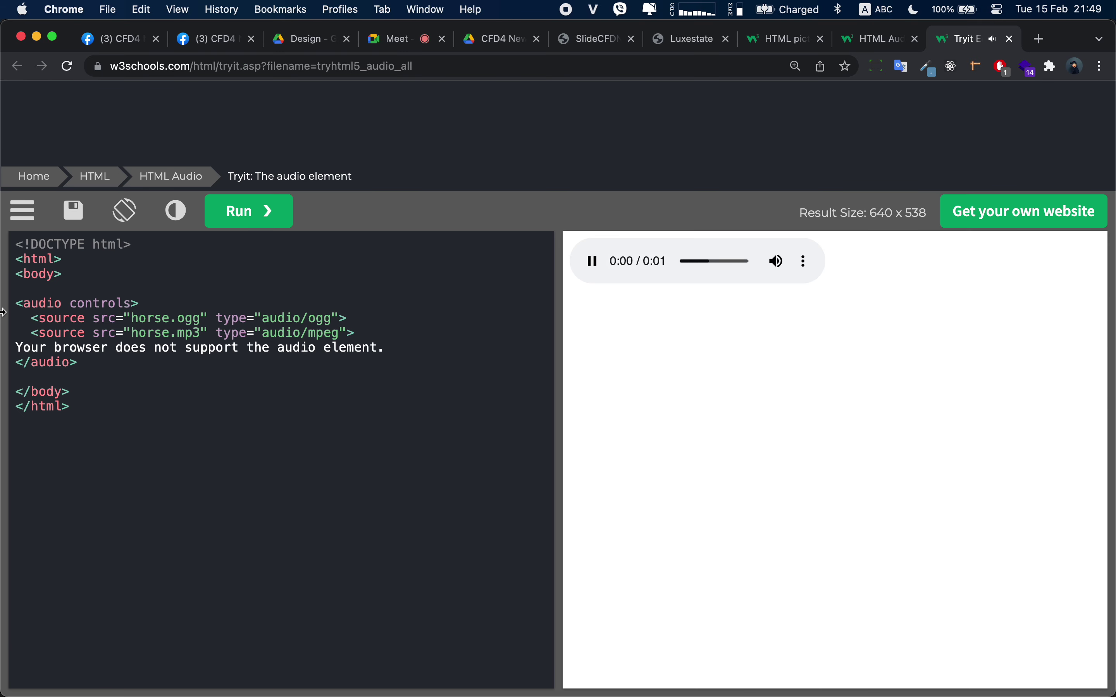
{"action": "key", "text": "super+w"}
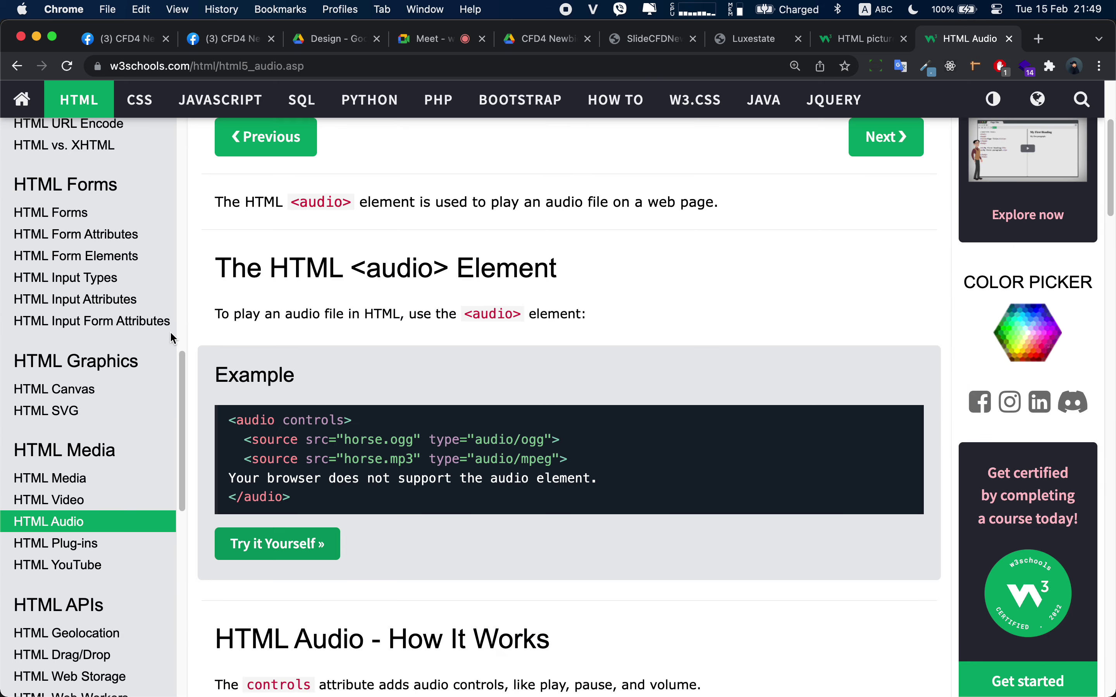
Step: Open the muted autoplay audio example in Tryit and check the player's volume
{"action": "scroll", "coordinate": [172, 339], "scroll_direction": "down", "scroll_amount": 10}
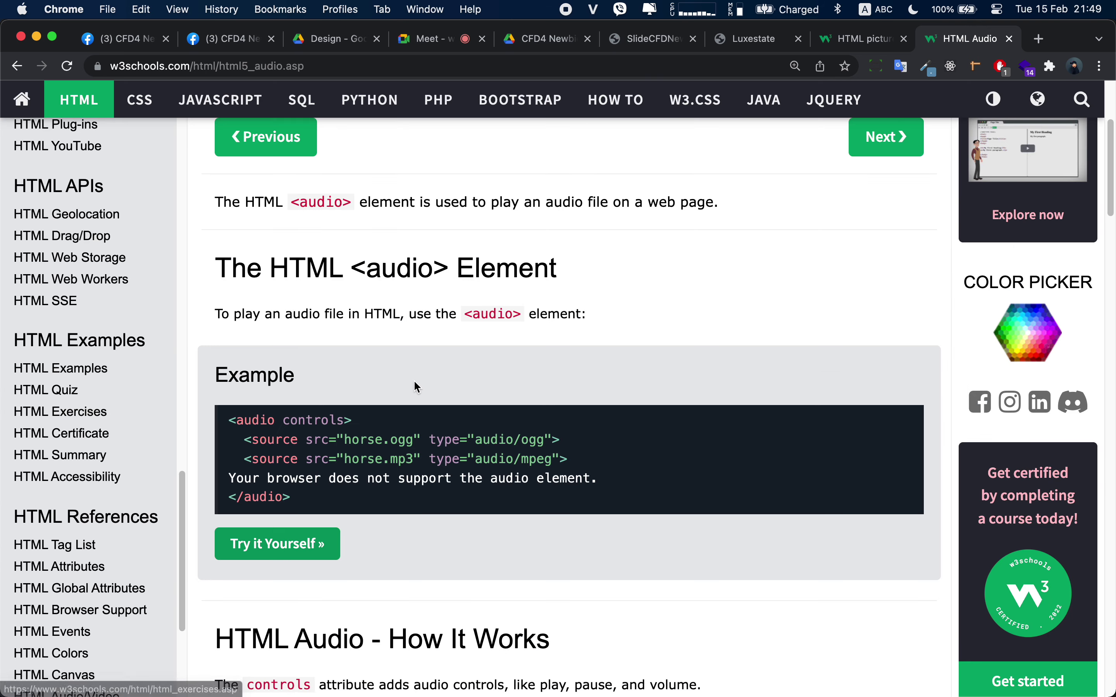
{"action": "scroll", "coordinate": [413, 380], "scroll_direction": "down", "scroll_amount": 10}
{"action": "scroll", "coordinate": [417, 387], "scroll_direction": "down", "scroll_amount": 5}
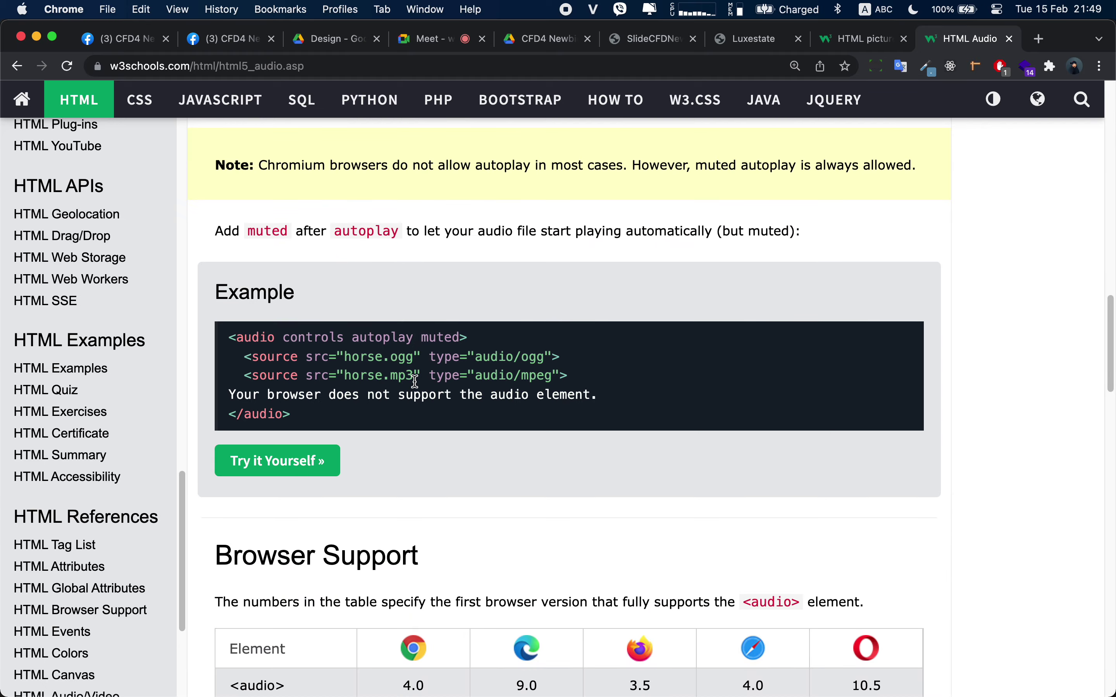
{"action": "scroll", "coordinate": [558, 445], "scroll_direction": "down", "scroll_amount": 5}
{"action": "scroll", "coordinate": [557, 446], "scroll_direction": "up", "scroll_amount": 5}
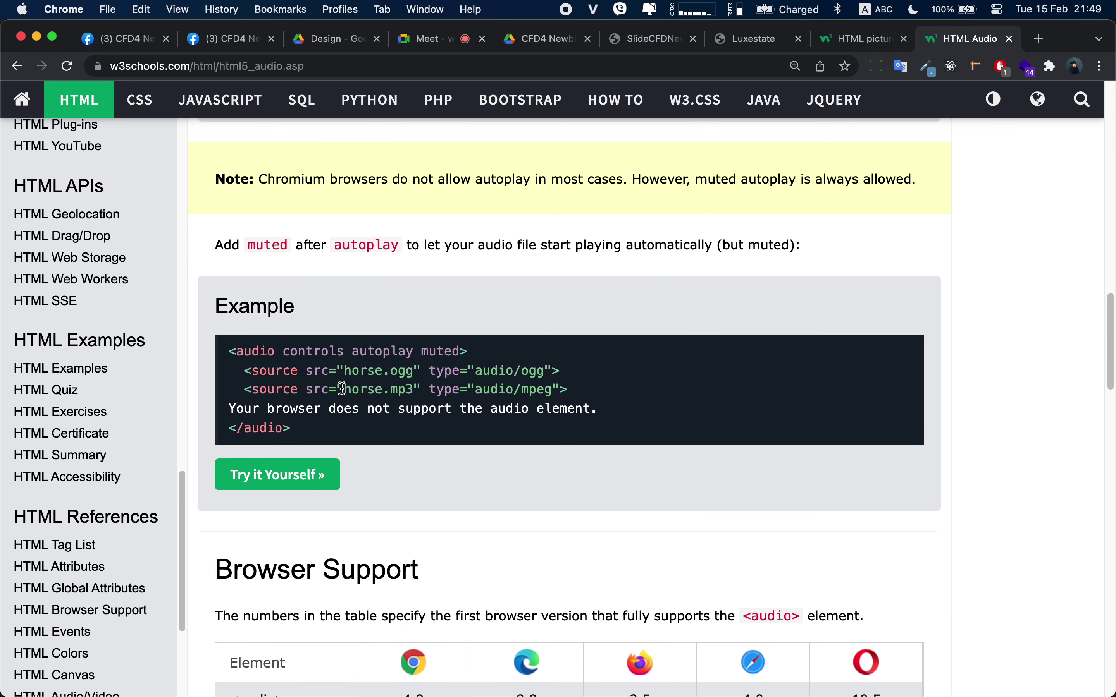
{"action": "left_click", "coordinate": [276, 474]}
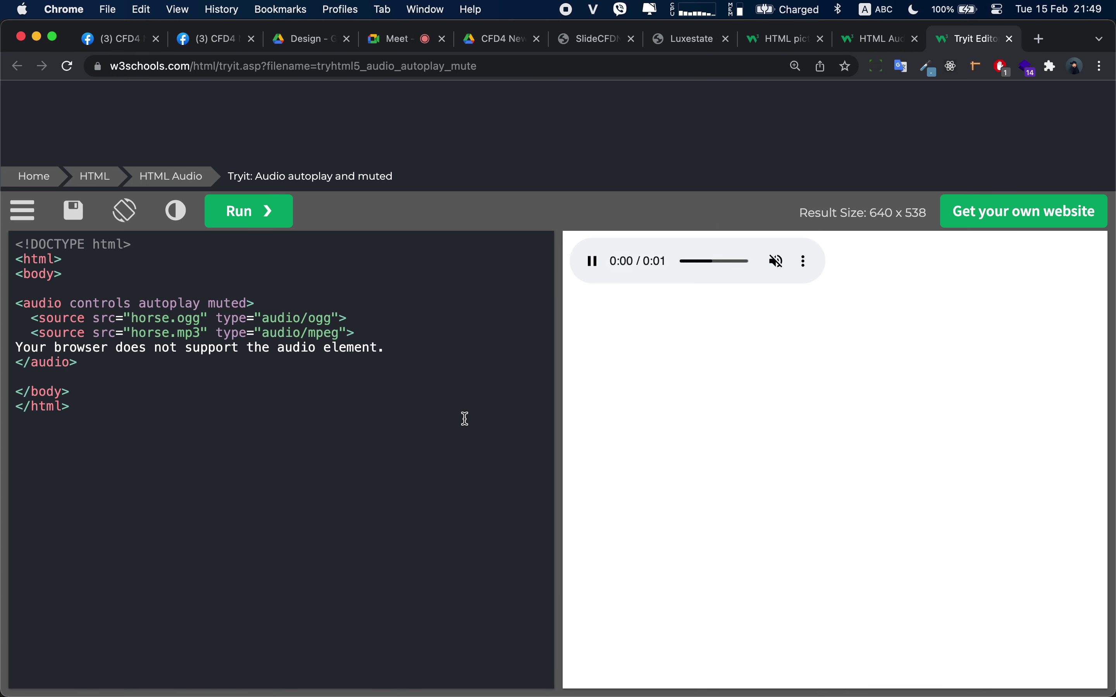
{"action": "left_click", "coordinate": [778, 262]}
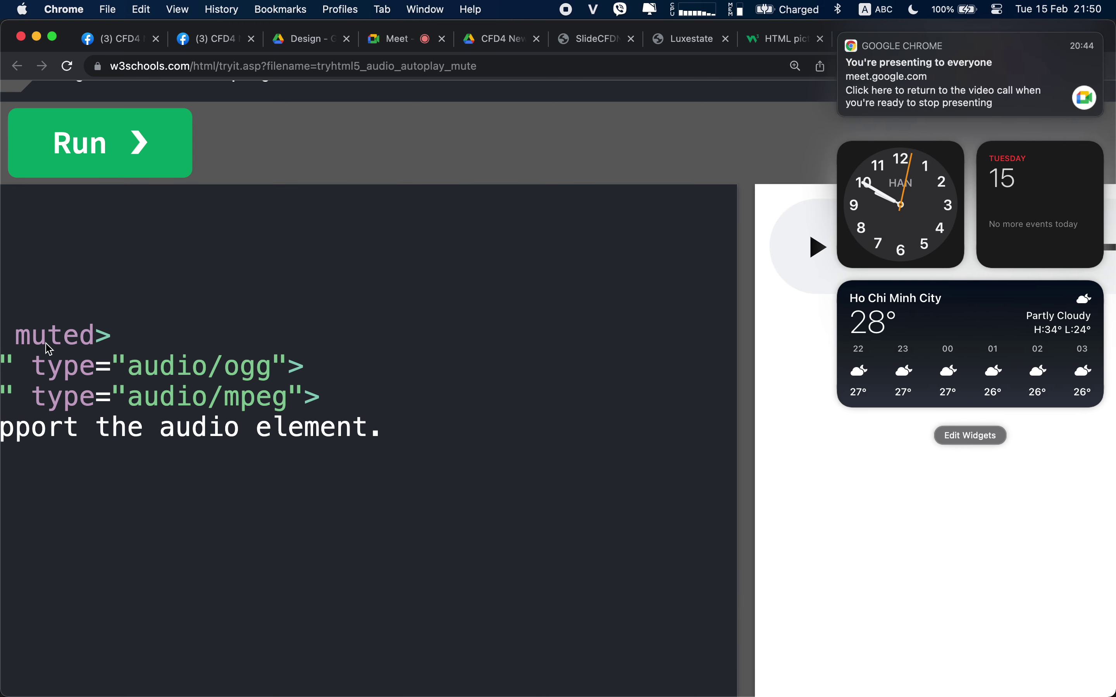
Step: Highlight 'muted' in the example code, then close Tryit and return to the tutorial
{"action": "double_click", "coordinate": [223, 305]}
{"action": "scroll", "coordinate": [47, 344], "scroll_direction": "left", "scroll_amount": 3}
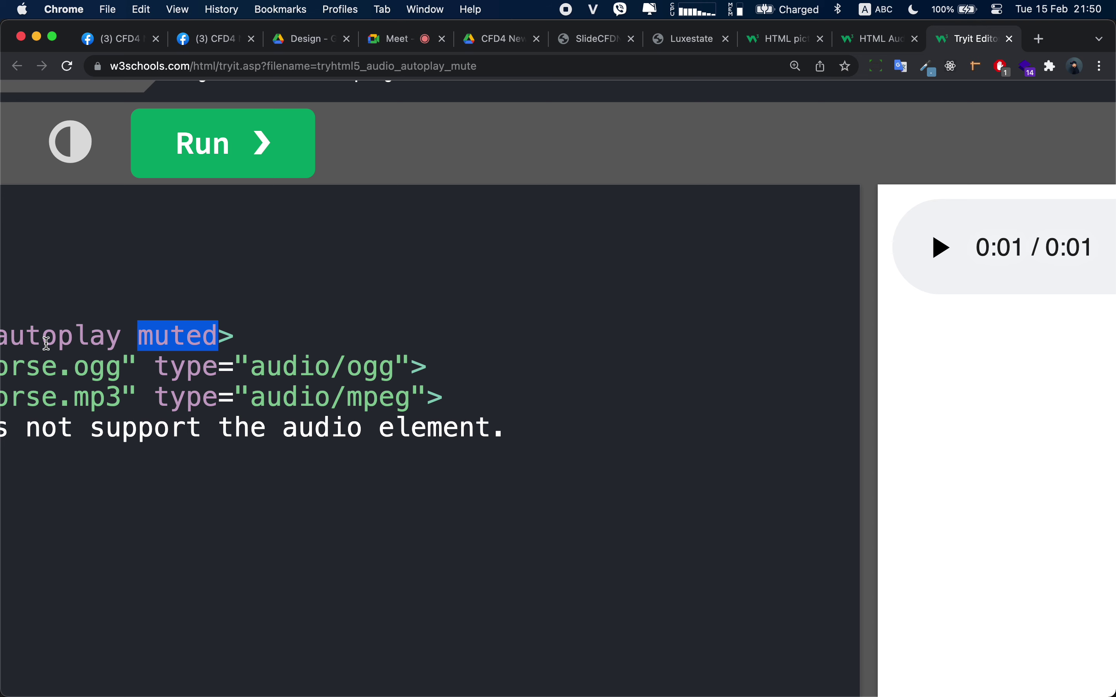
{"action": "scroll", "coordinate": [47, 344], "scroll_direction": "down", "scroll_amount": 5}
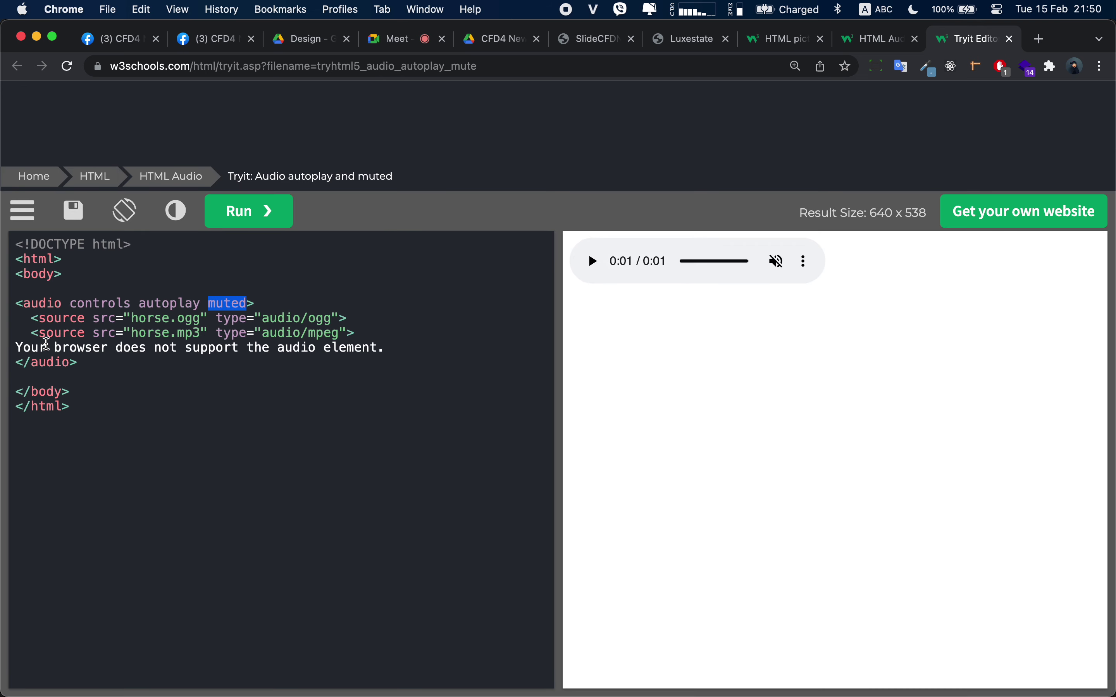
{"action": "key", "text": "super+w"}
{"action": "scroll", "coordinate": [366, 446], "scroll_direction": "down", "scroll_amount": 5}
{"action": "scroll", "coordinate": [366, 446], "scroll_direction": "down", "scroll_amount": 5}
{"action": "scroll", "coordinate": [366, 445], "scroll_direction": "down", "scroll_amount": 5}
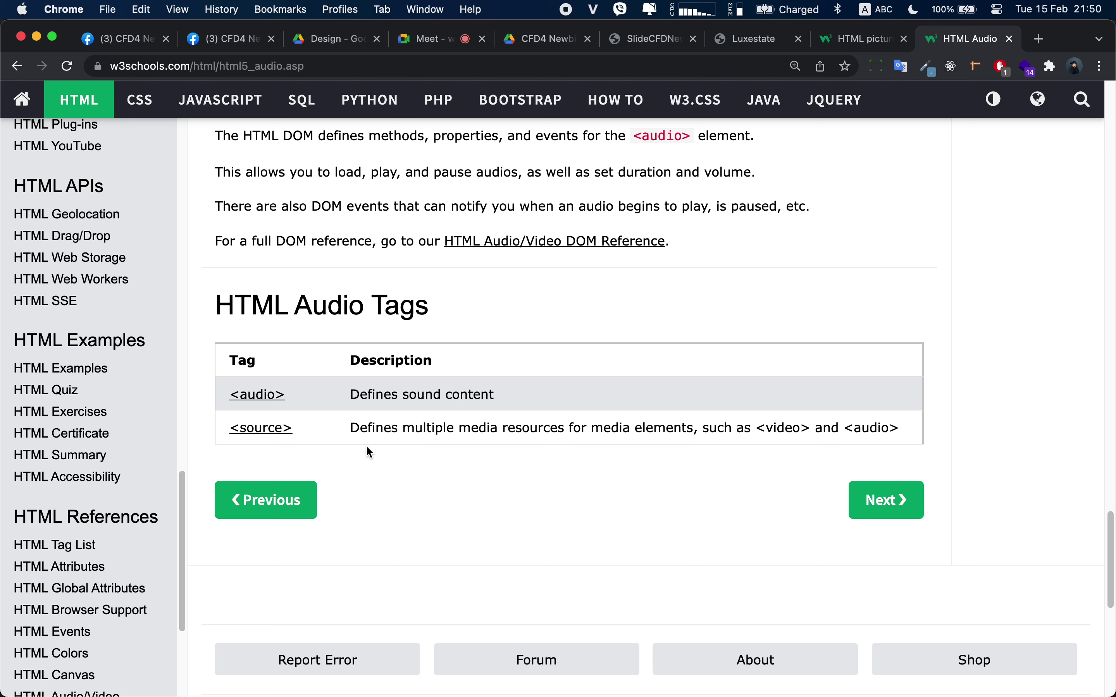
Step: Close the HTML Audio tab and highlight 'iframe' in the SlideCFDNewbie media column
{"action": "key", "text": "super+w"}
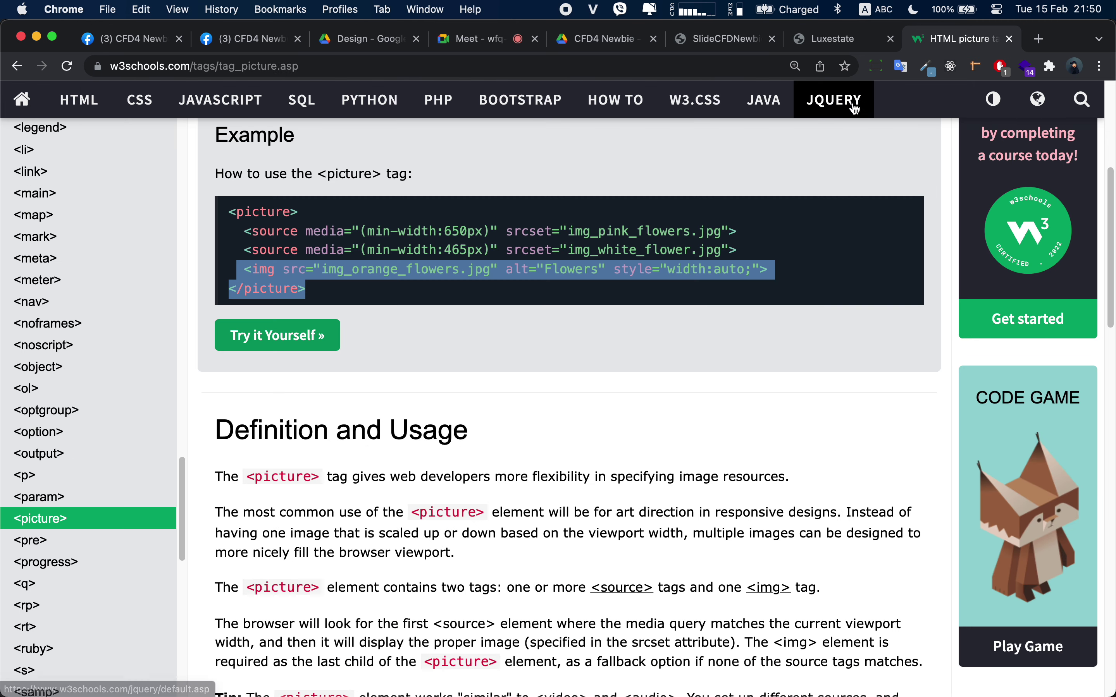
{"action": "left_click", "coordinate": [852, 40]}
{"action": "left_click", "coordinate": [714, 41]}
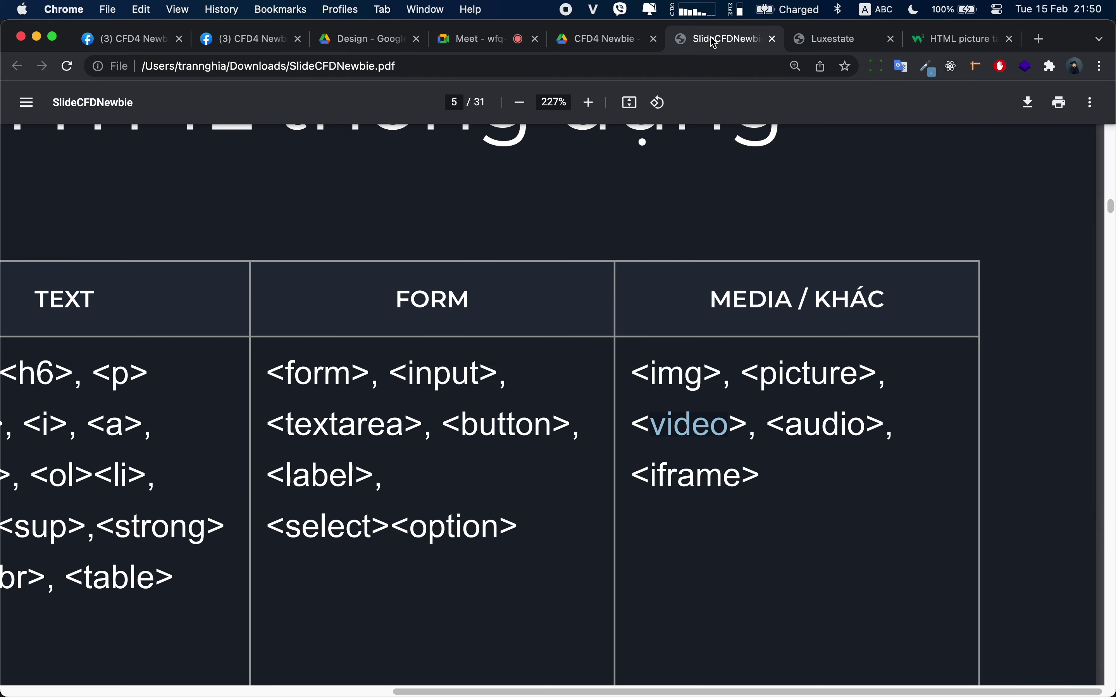
{"action": "left_click", "coordinate": [727, 462]}
{"action": "double_click", "coordinate": [703, 480]}
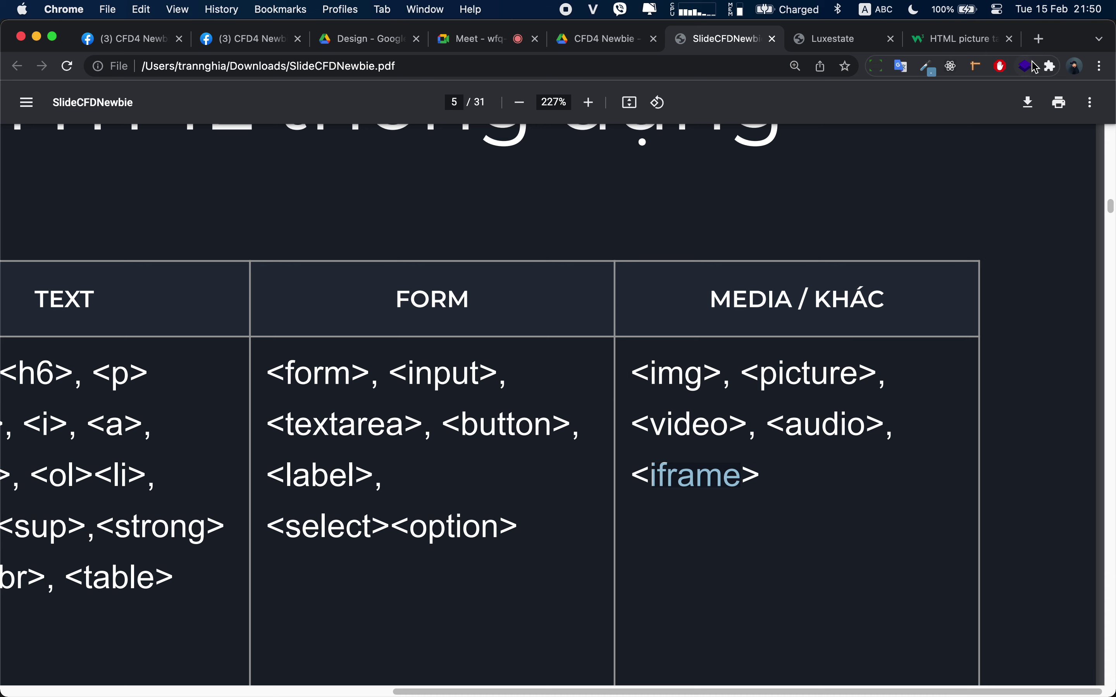
{"action": "left_click", "coordinate": [1039, 39]}
Step: Go to YouTube, open the CFD Circle channel's featured video, and pause it
{"action": "type", "text": "youtube.com"}
{"action": "key", "text": "Return"}
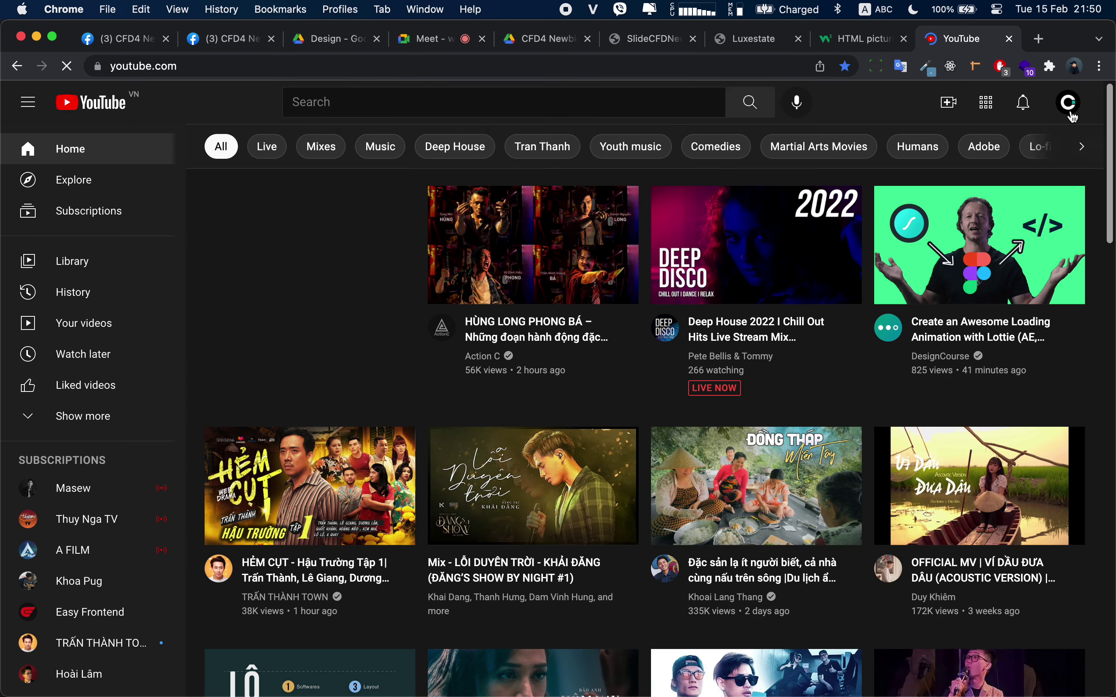
{"action": "left_click", "coordinate": [1023, 102]}
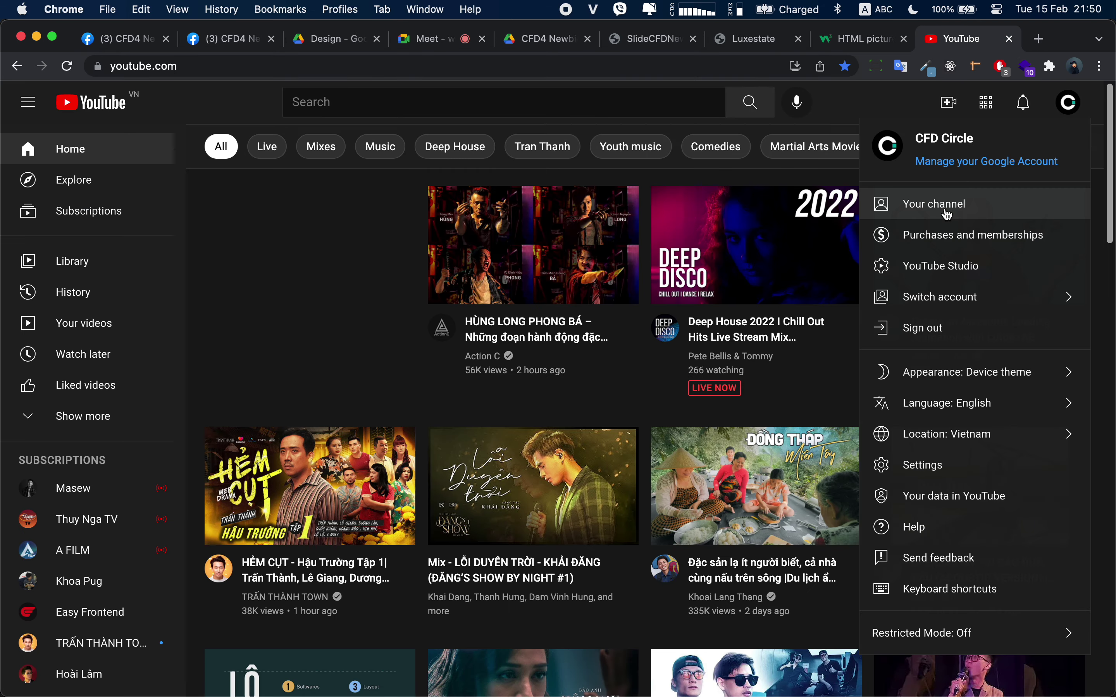
{"action": "left_click", "coordinate": [943, 207]}
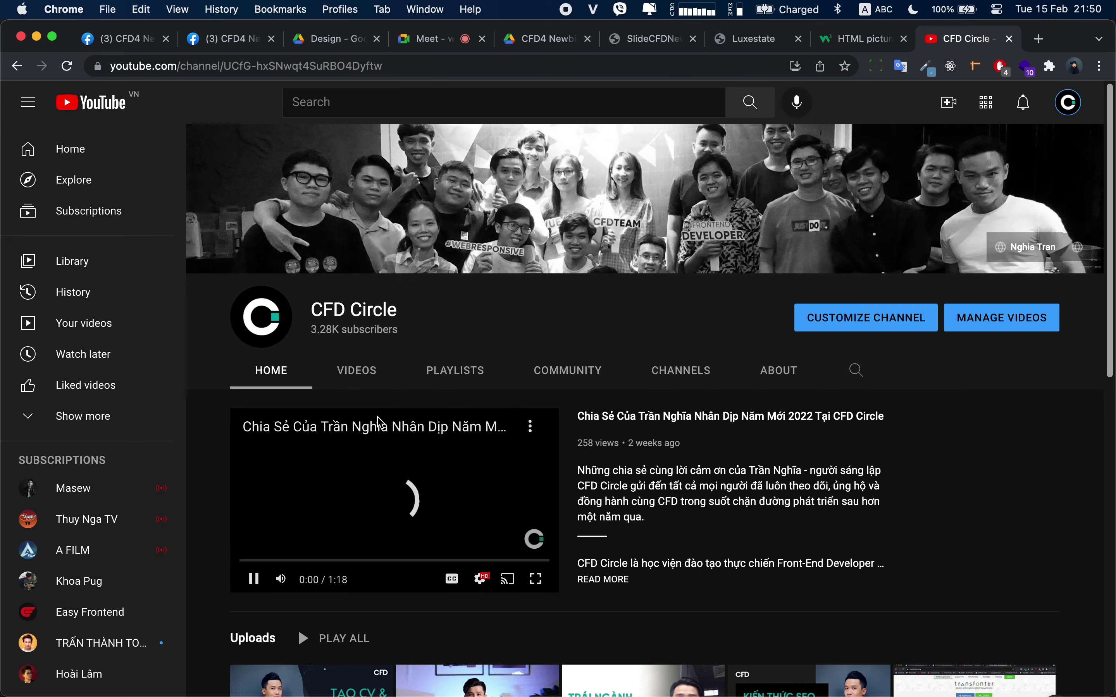
{"action": "left_click", "coordinate": [374, 428]}
{"action": "left_click", "coordinate": [513, 347]}
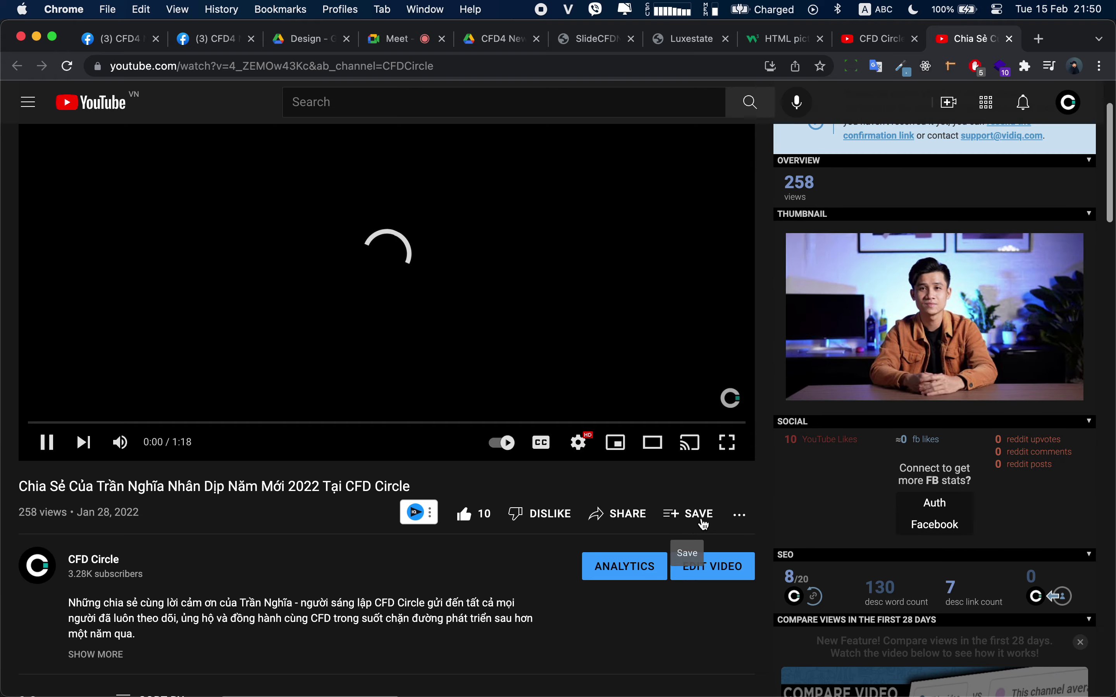
Step: Bring up the video's Share > Embed dialog and select the iframe embed code
{"action": "left_click", "coordinate": [694, 526]}
{"action": "left_click", "coordinate": [642, 266]}
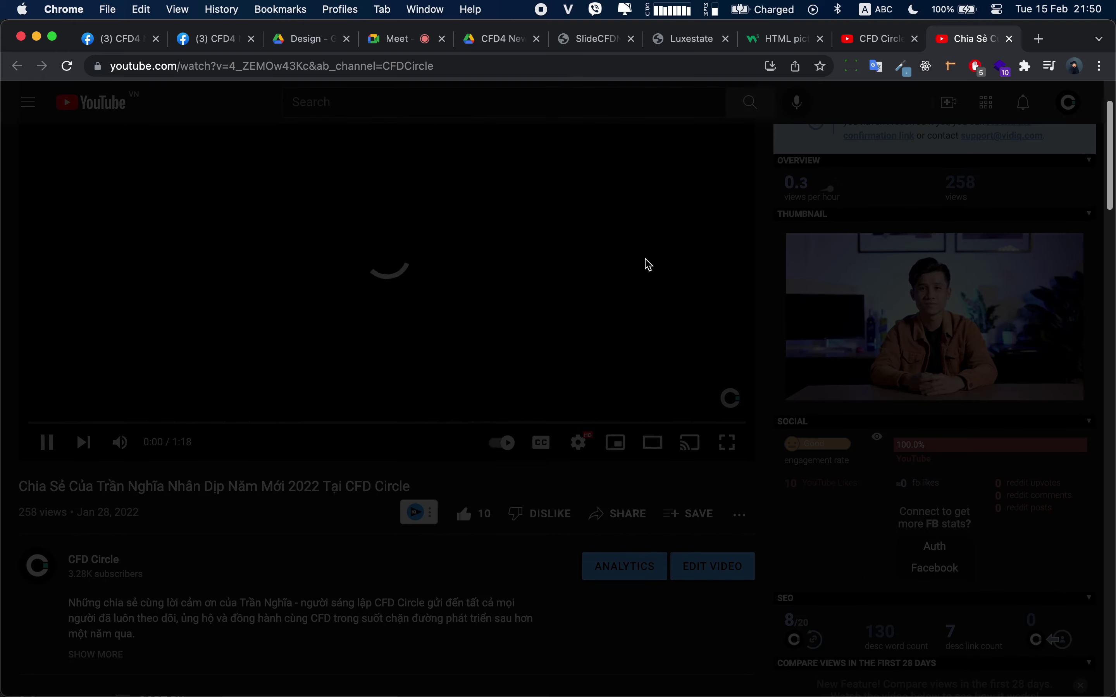
{"action": "left_click", "coordinate": [733, 514]}
{"action": "left_click", "coordinate": [618, 514]}
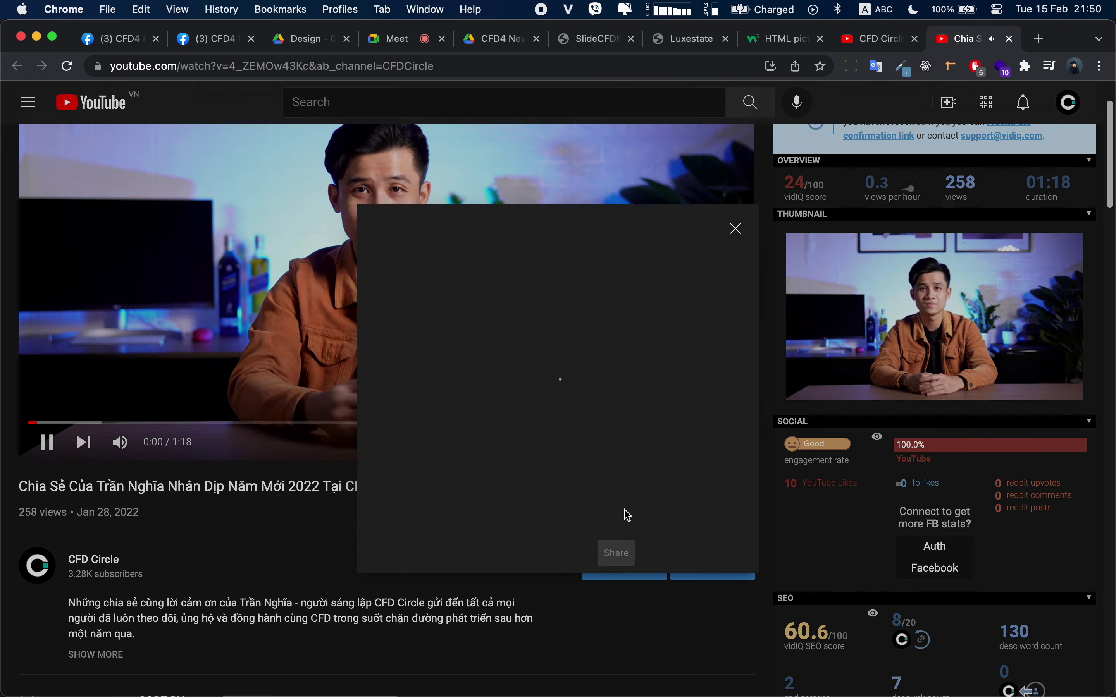
{"action": "left_click", "coordinate": [279, 318]}
{"action": "scroll", "coordinate": [279, 318], "scroll_direction": "down", "scroll_amount": 4}
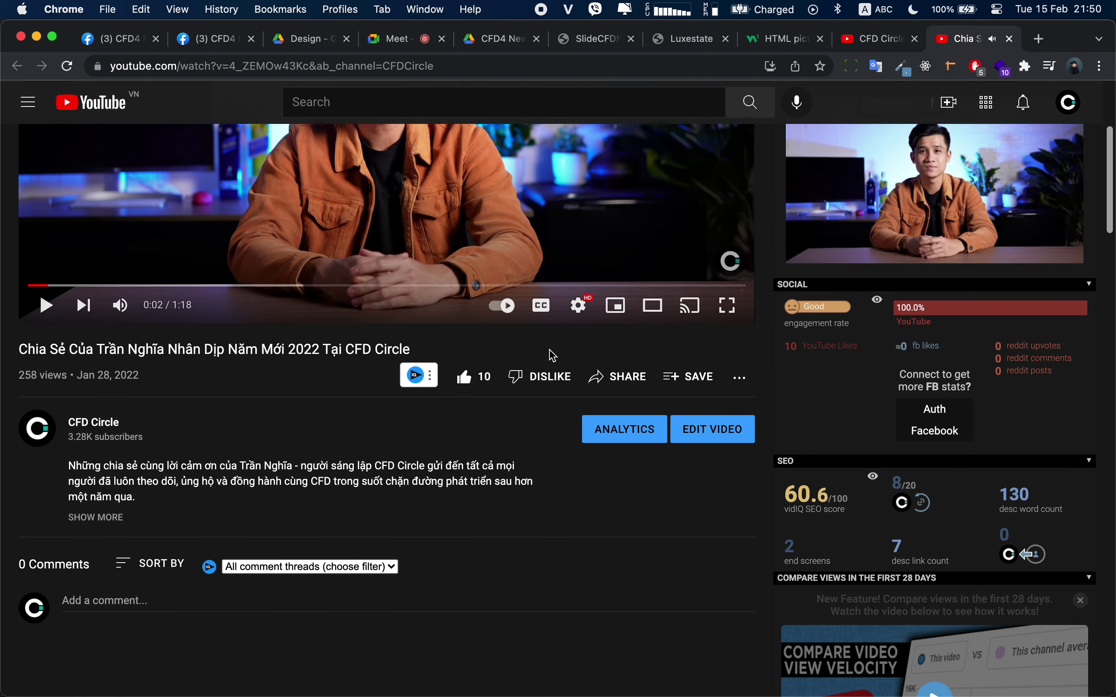
{"action": "left_click", "coordinate": [614, 389]}
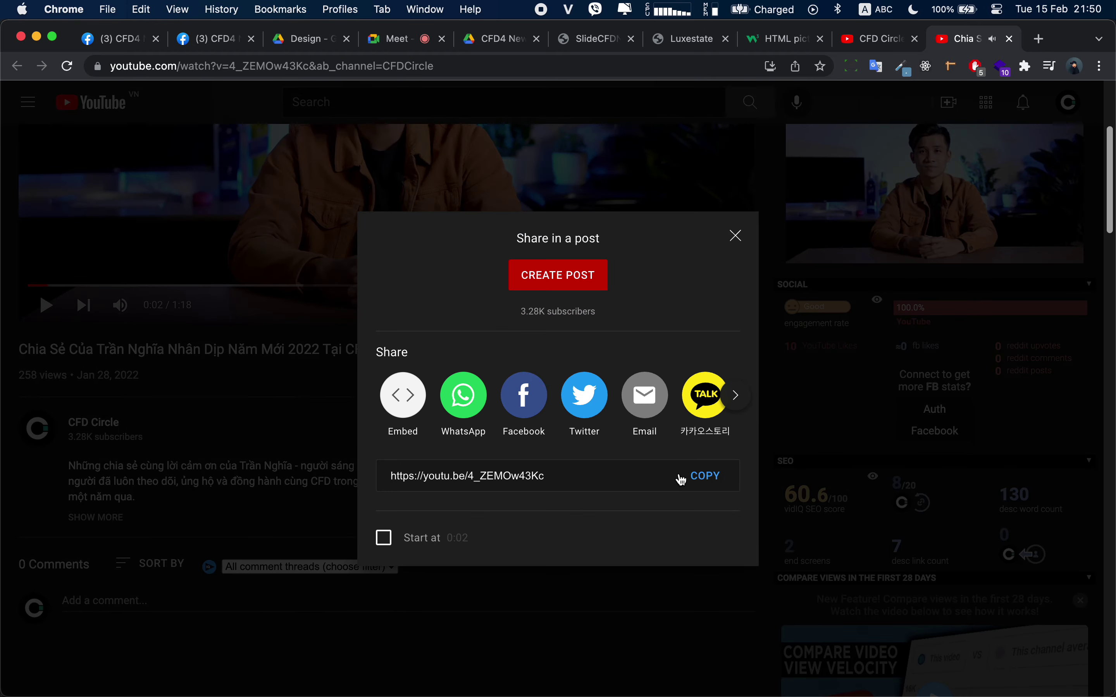
{"action": "left_click", "coordinate": [393, 403]}
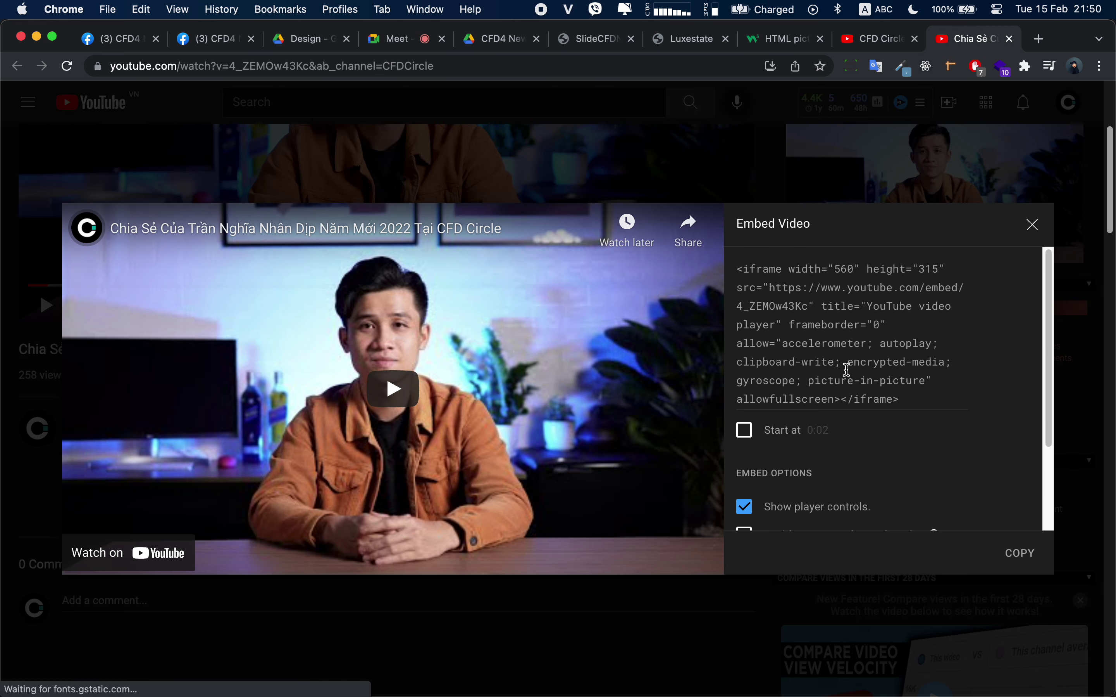
{"action": "left_click", "coordinate": [878, 362]}
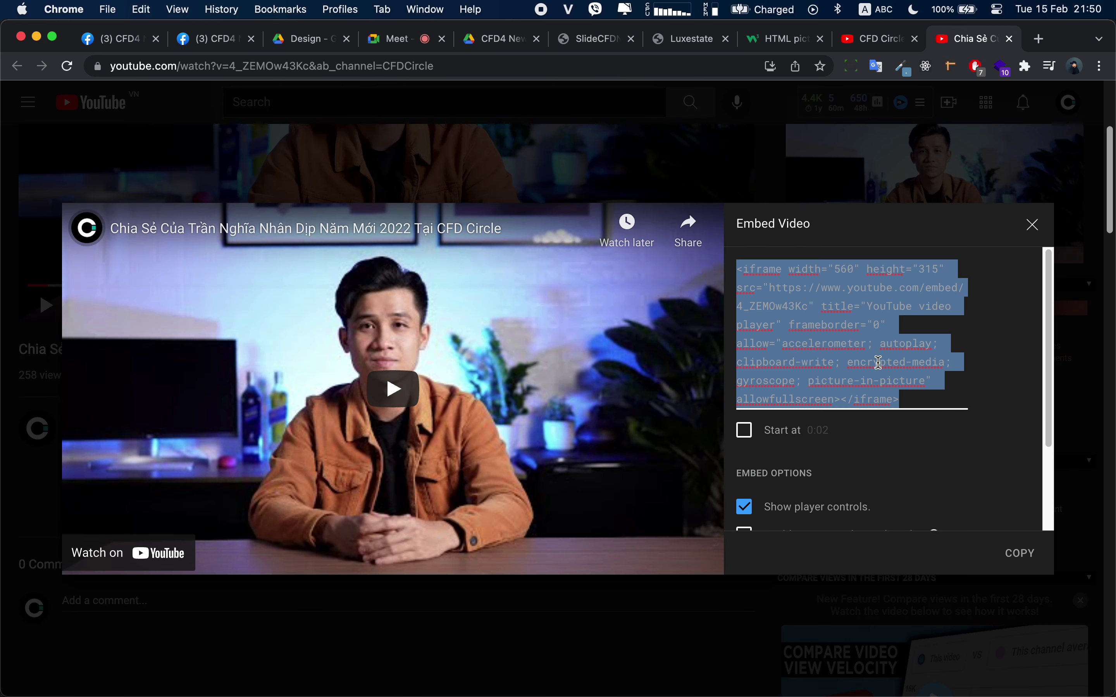
Step: Review the selected embed code, then switch to index.html in VS Code
{"action": "scroll", "coordinate": [885, 482], "scroll_direction": "down", "scroll_amount": 3}
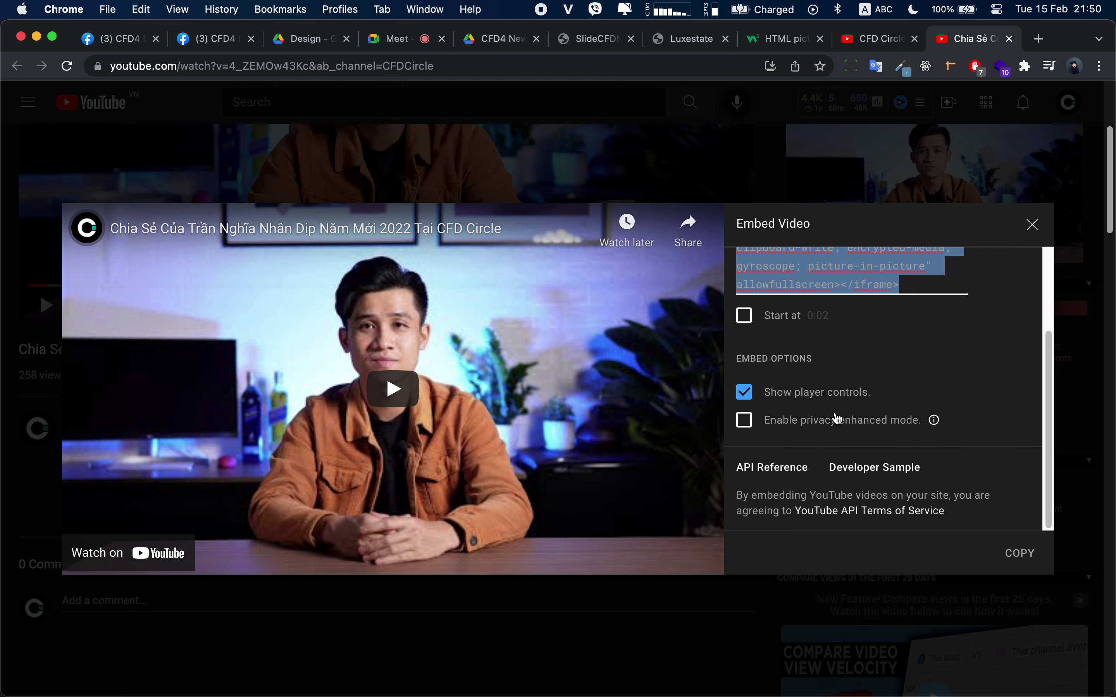
{"action": "scroll", "coordinate": [838, 418], "scroll_direction": "up", "scroll_amount": 1}
{"action": "scroll", "coordinate": [837, 417], "scroll_direction": "up", "scroll_amount": 2}
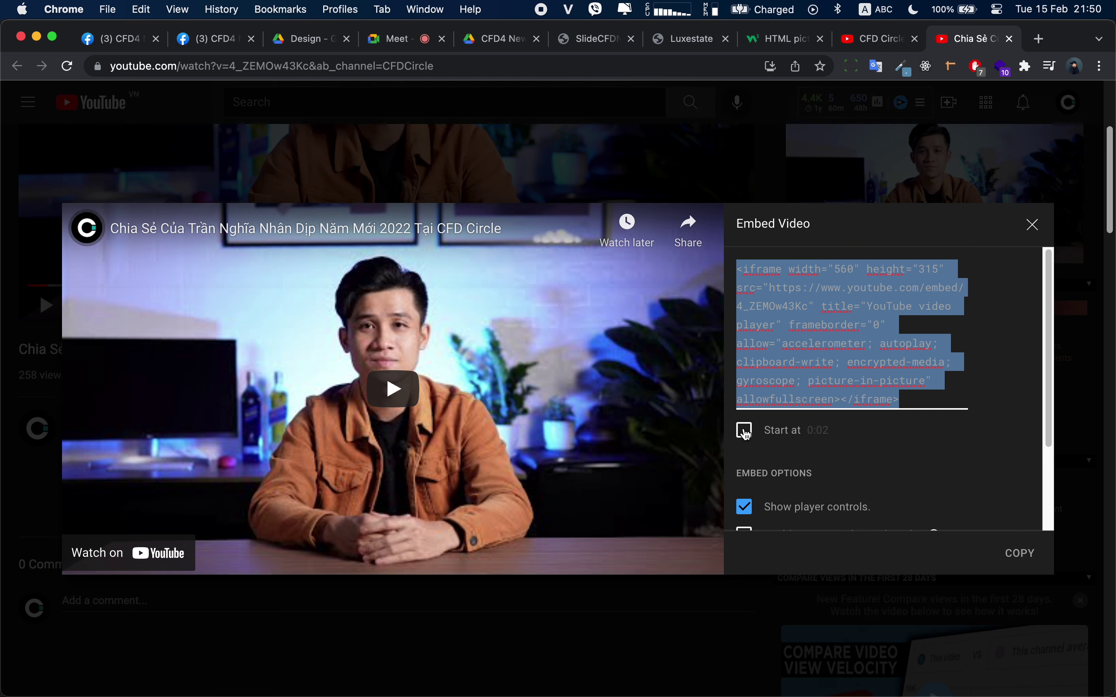
{"action": "scroll", "coordinate": [897, 455], "scroll_direction": "down", "scroll_amount": 3}
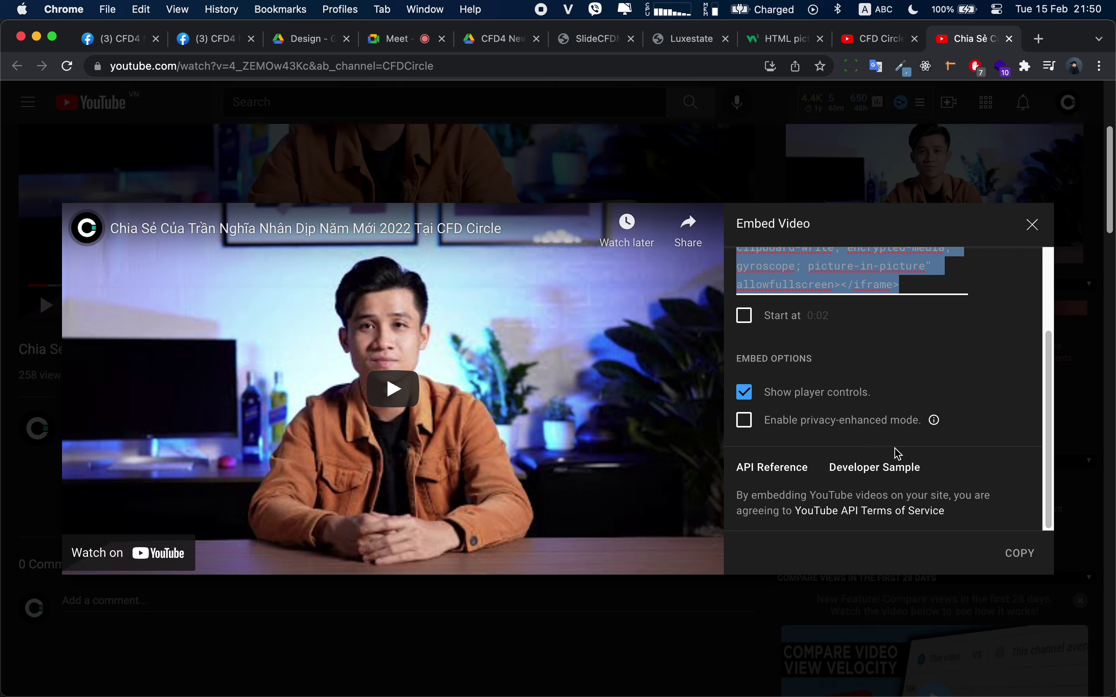
{"action": "key", "text": "super+Tab"}
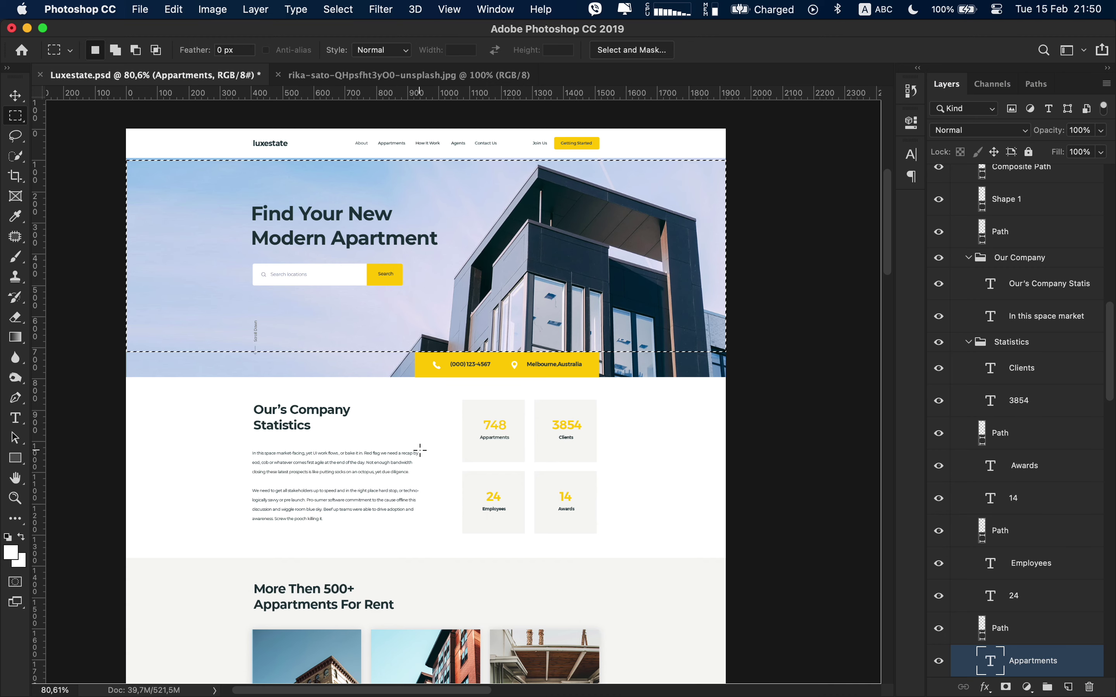
{"action": "key", "text": "super+Tab"}
{"action": "key", "text": "super+Tab"}
{"action": "left_click", "coordinate": [525, 446]}
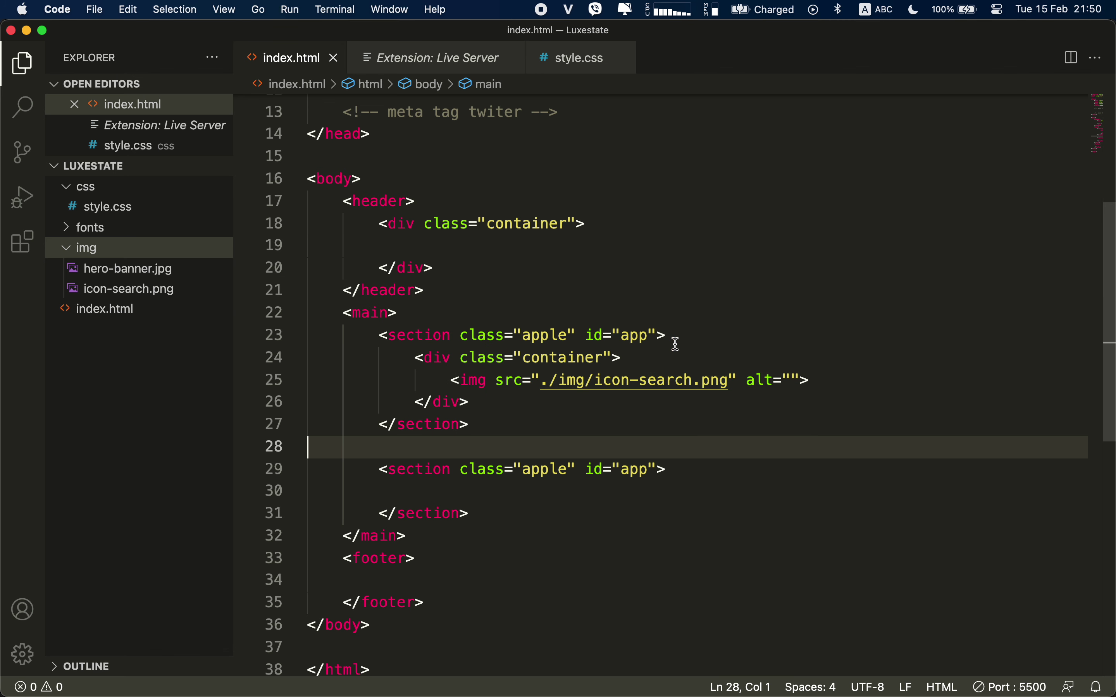
{"action": "left_click", "coordinate": [784, 380]}
{"action": "left_click", "coordinate": [823, 380]}
{"action": "left_click_drag", "start_coordinate": [822, 380], "coordinate": [450, 380]}
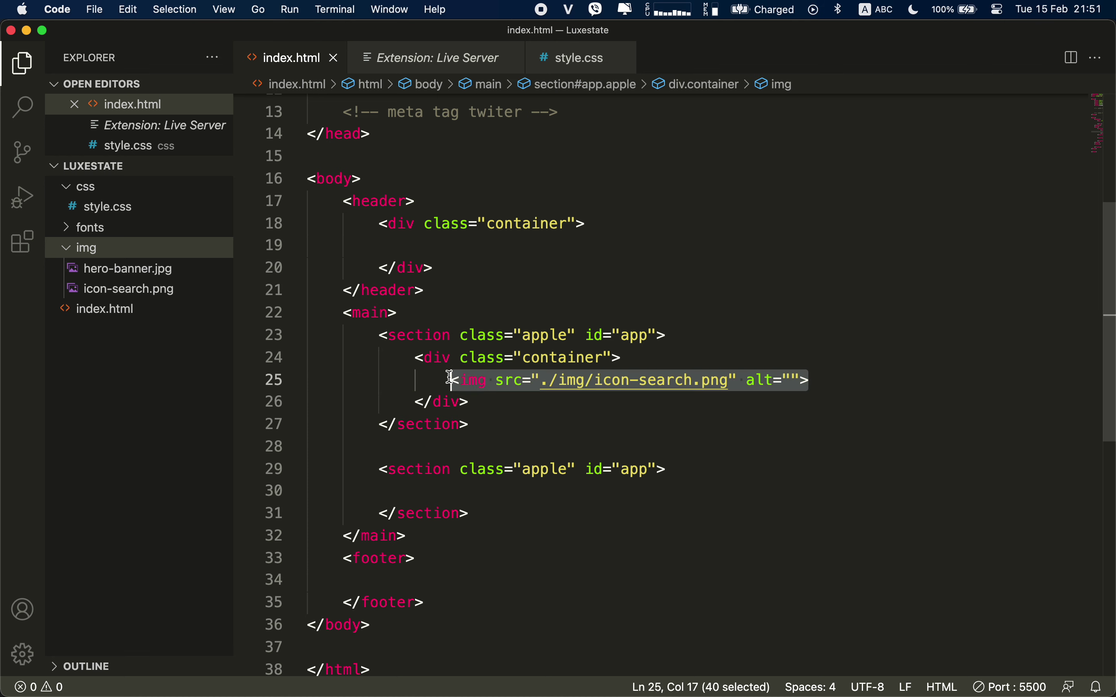
{"action": "key", "text": "BackSpace"}
{"action": "key", "text": "super+v"}
{"action": "key", "text": "super+s"}
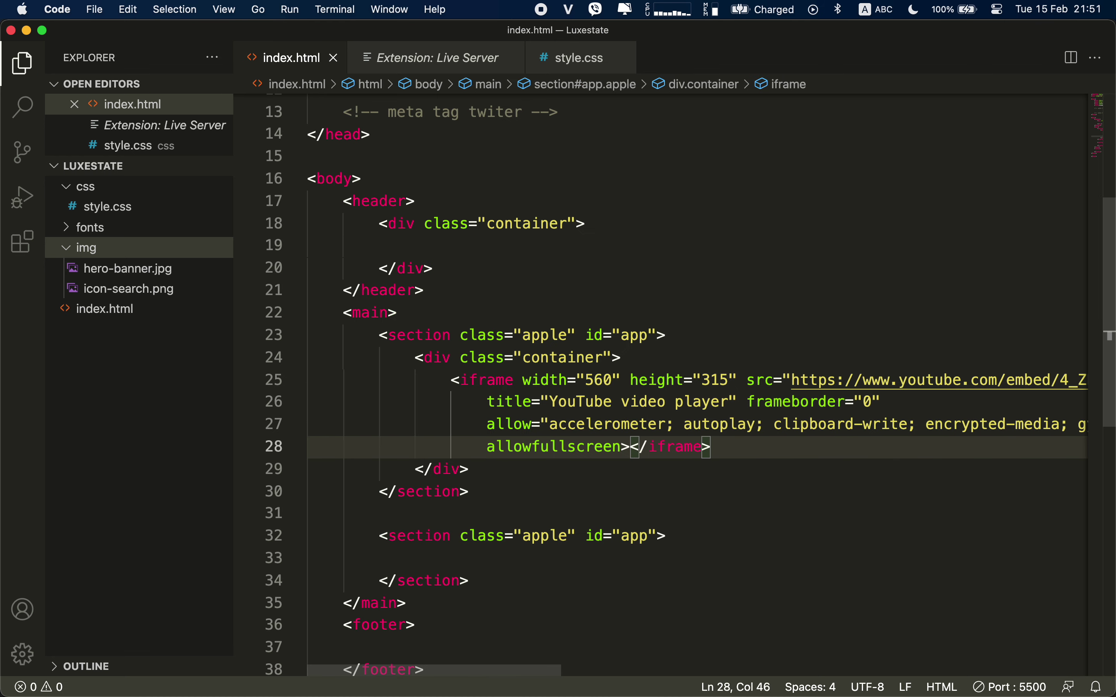
{"action": "key", "text": "super+Tab"}
{"action": "key", "text": "super+Tab"}
{"action": "key", "text": "super+Tab"}
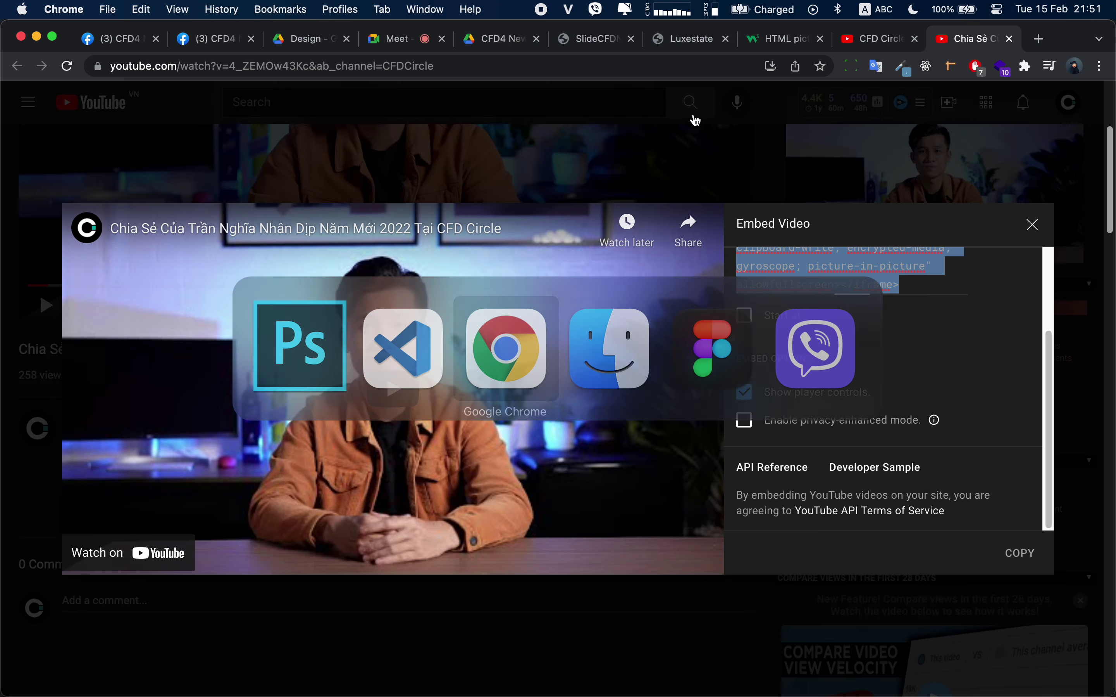
{"action": "left_click", "coordinate": [735, 34]}
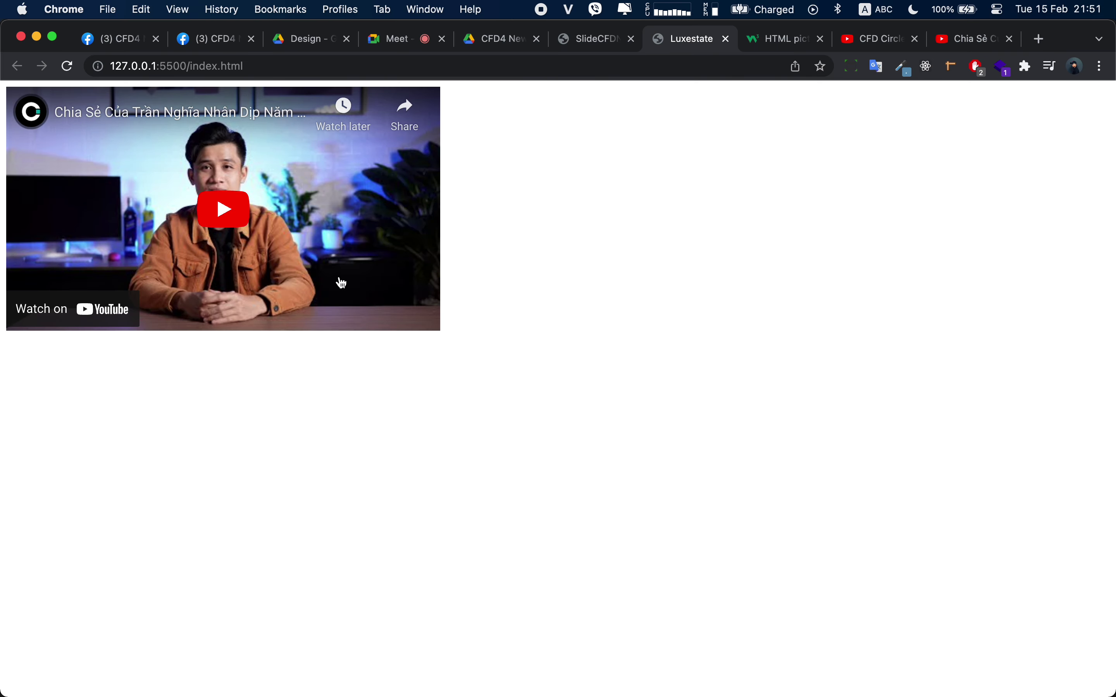
{"action": "left_click", "coordinate": [296, 264]}
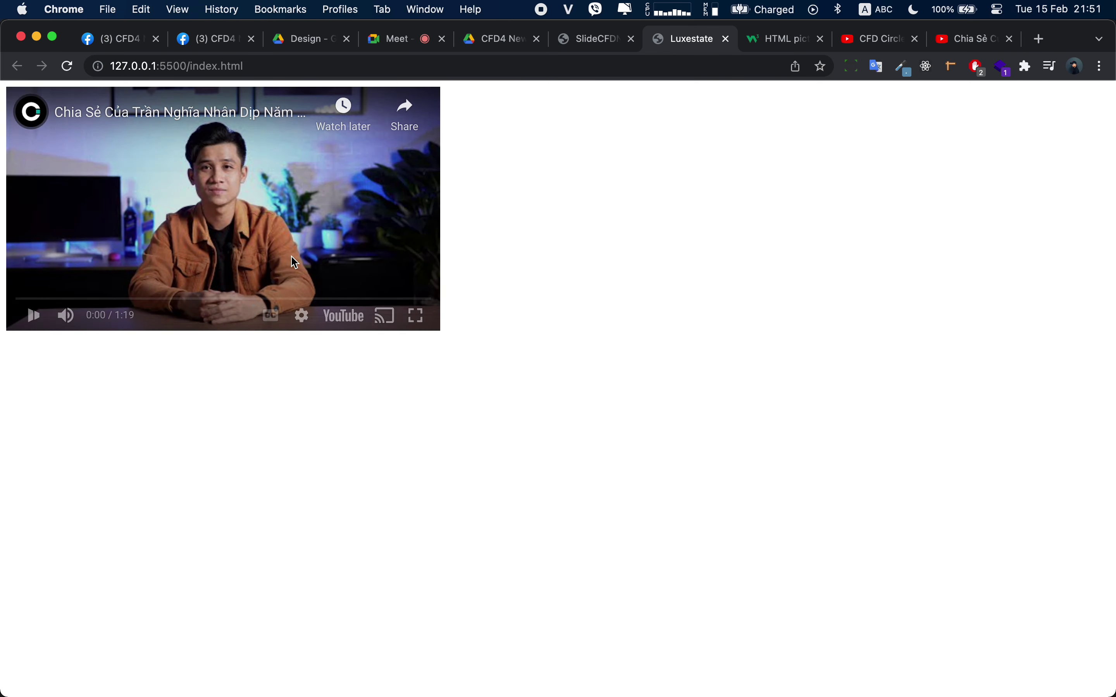
{"action": "left_click", "coordinate": [27, 317]}
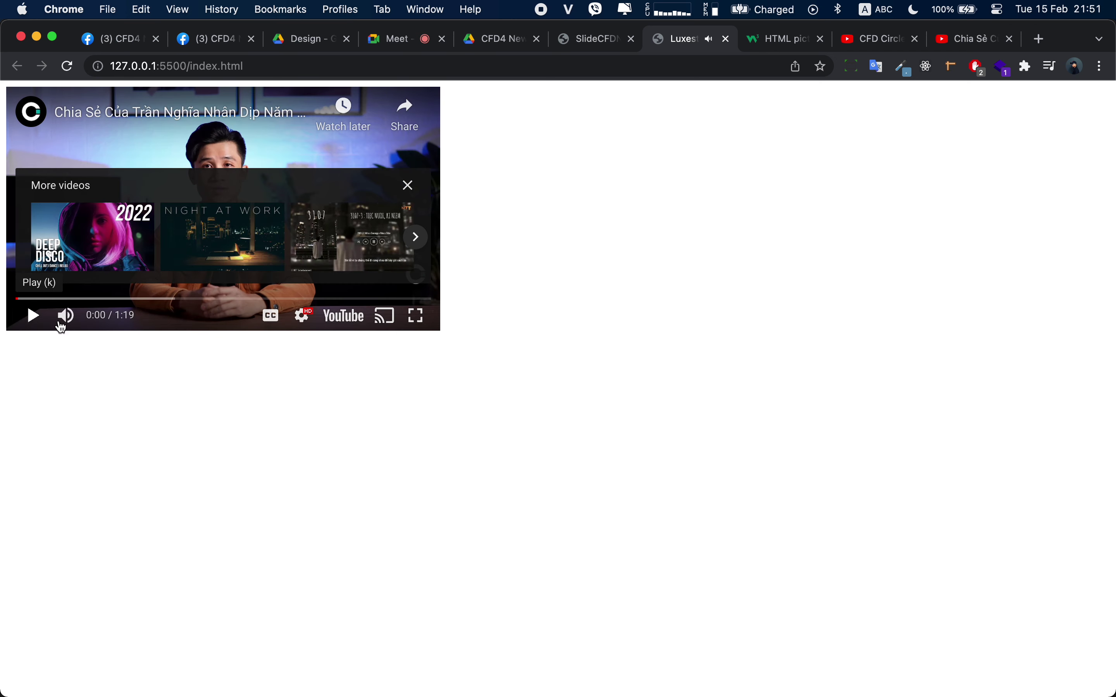
{"action": "key", "text": "super+Tab"}
{"action": "key", "text": "super+Tab"}
{"action": "key", "text": "super+Tab"}
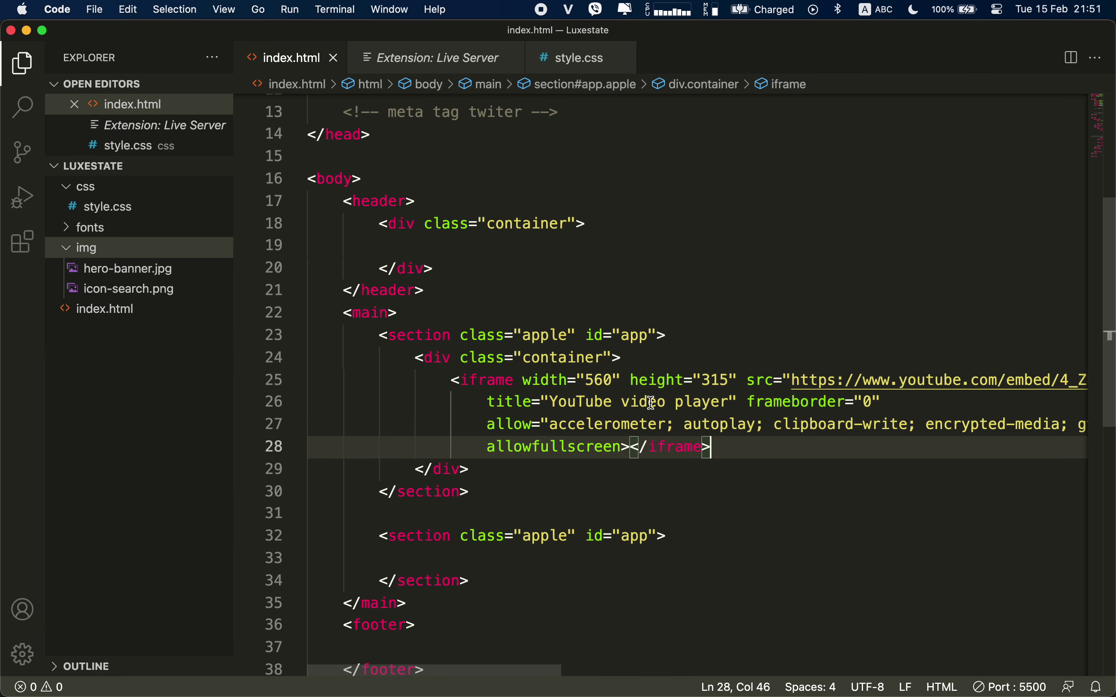
{"action": "scroll", "coordinate": [650, 408], "scroll_direction": "right", "scroll_amount": 5}
{"action": "scroll", "coordinate": [646, 407], "scroll_direction": "right", "scroll_amount": 2}
{"action": "key", "text": "super+Tab"}
{"action": "key", "text": "super+Tab"}
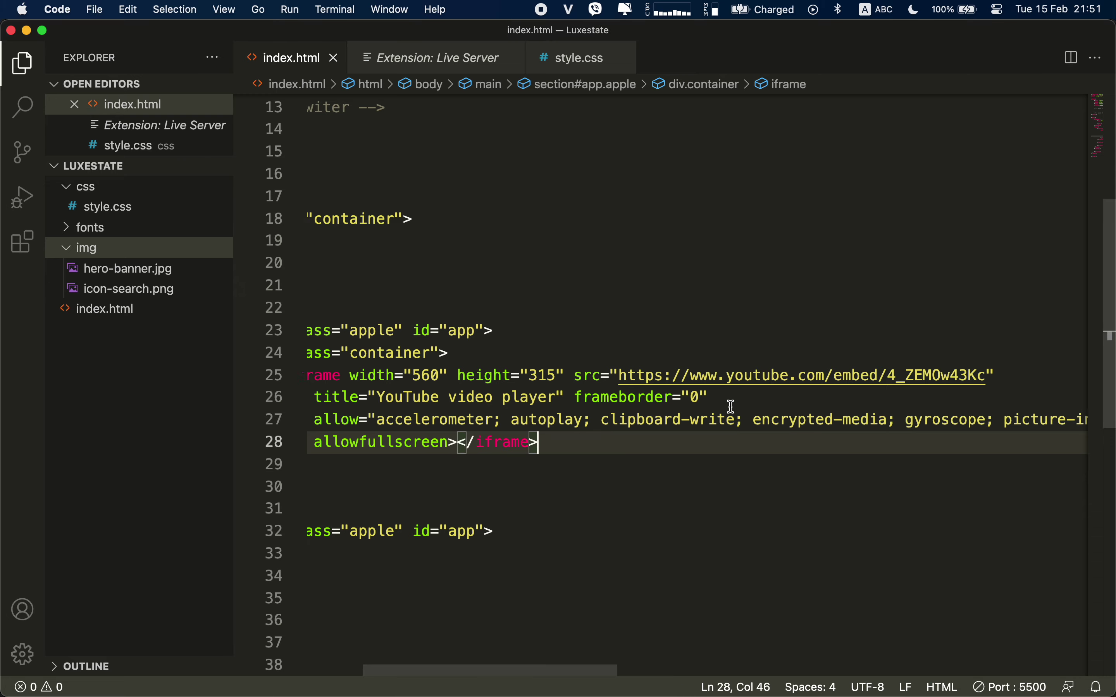
{"action": "scroll", "coordinate": [646, 406], "scroll_direction": "left", "scroll_amount": 2}
{"action": "scroll", "coordinate": [646, 406], "scroll_direction": "left", "scroll_amount": 3}
{"action": "key", "text": "super+Tab"}
{"action": "key", "text": "super+Tab"}
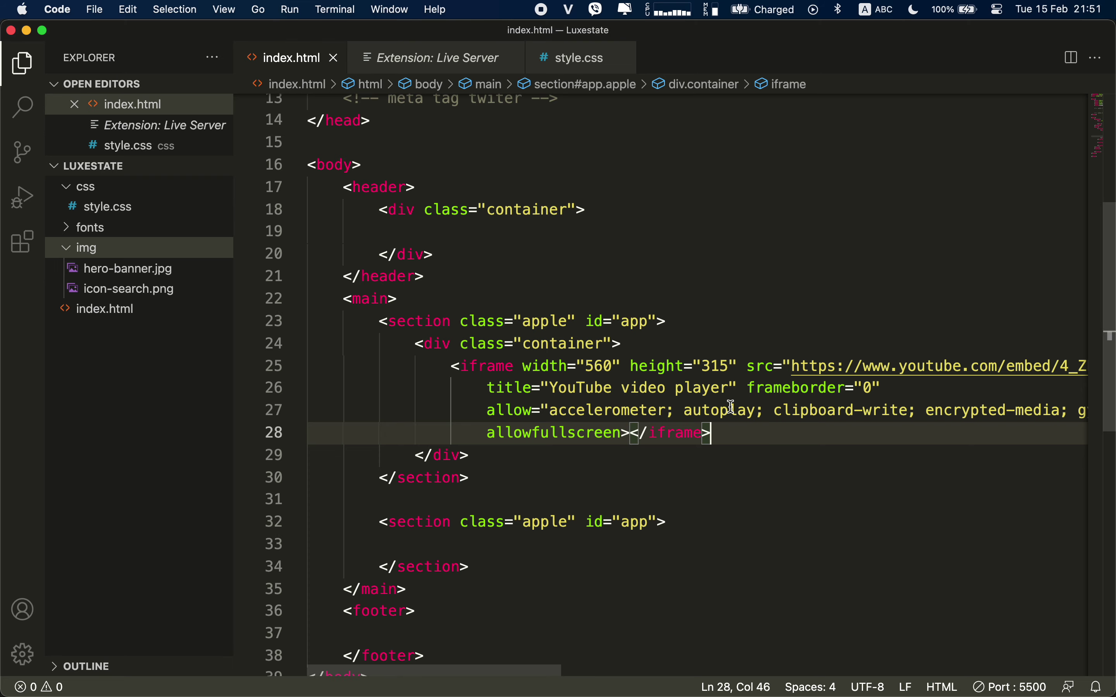
{"action": "key", "text": "super+Tab"}
{"action": "key", "text": "super+Tab"}
{"action": "key", "text": "Tab"}
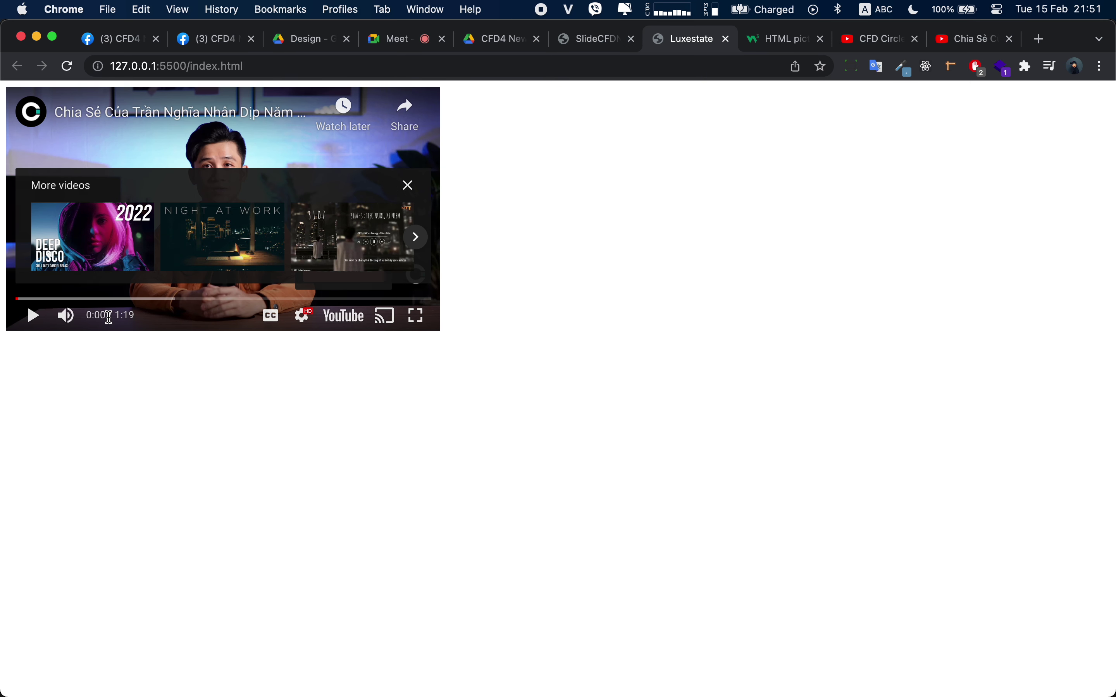
{"action": "left_click_drag", "start_coordinate": [121, 315], "coordinate": [90, 315]}
{"action": "key", "text": "super+Tab"}
{"action": "key", "text": "super+Tab"}
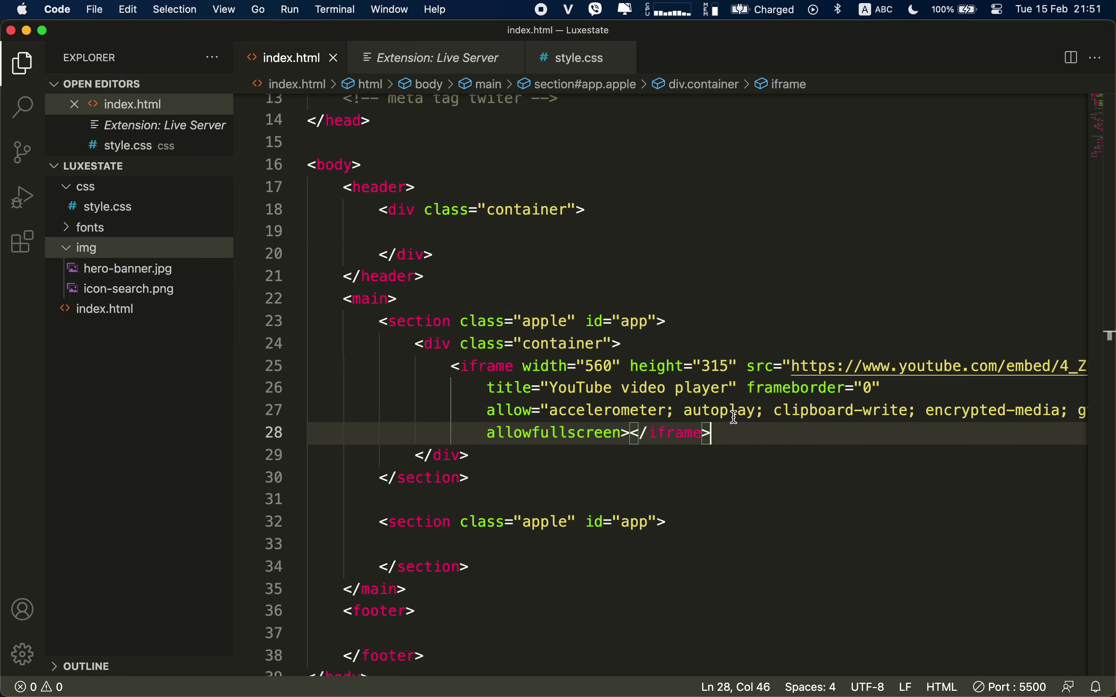
{"action": "scroll", "coordinate": [734, 417], "scroll_direction": "right", "scroll_amount": 3}
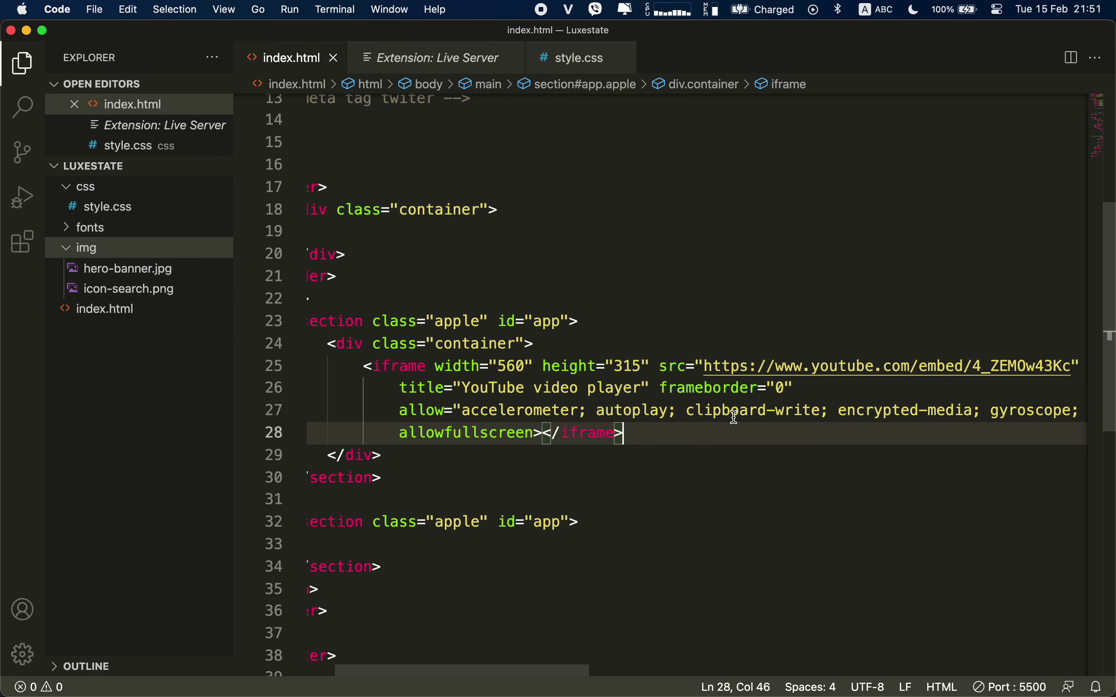
{"action": "scroll", "coordinate": [735, 417], "scroll_direction": "right", "scroll_amount": 3}
{"action": "scroll", "coordinate": [735, 418], "scroll_direction": "right", "scroll_amount": 2}
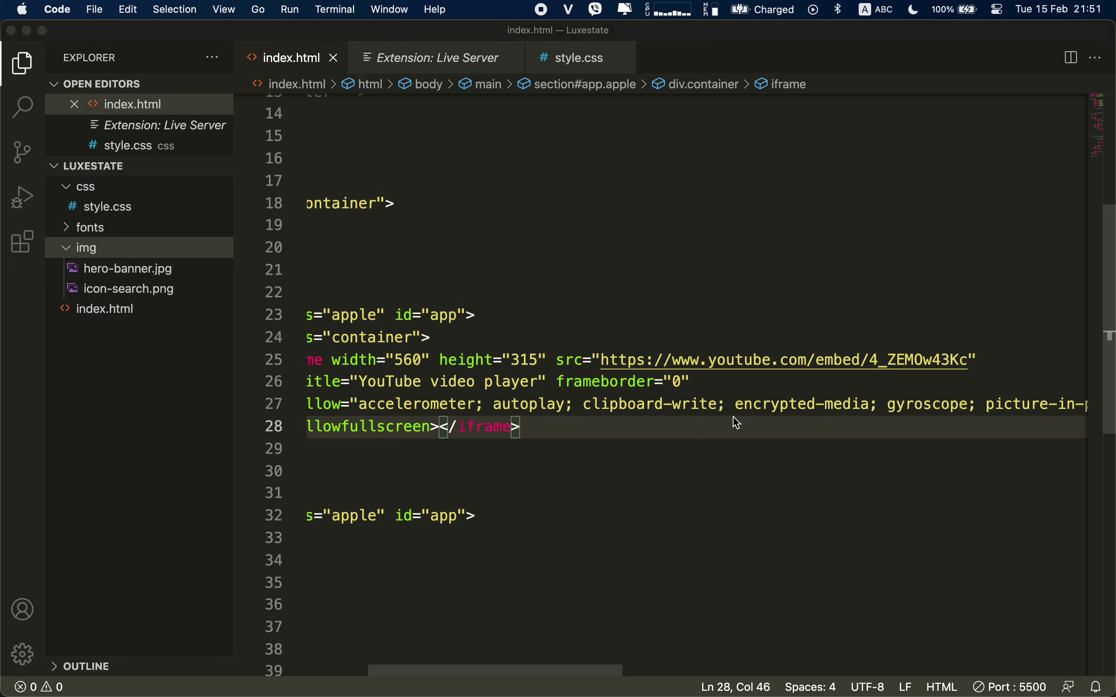
{"action": "key", "text": "super+Tab"}
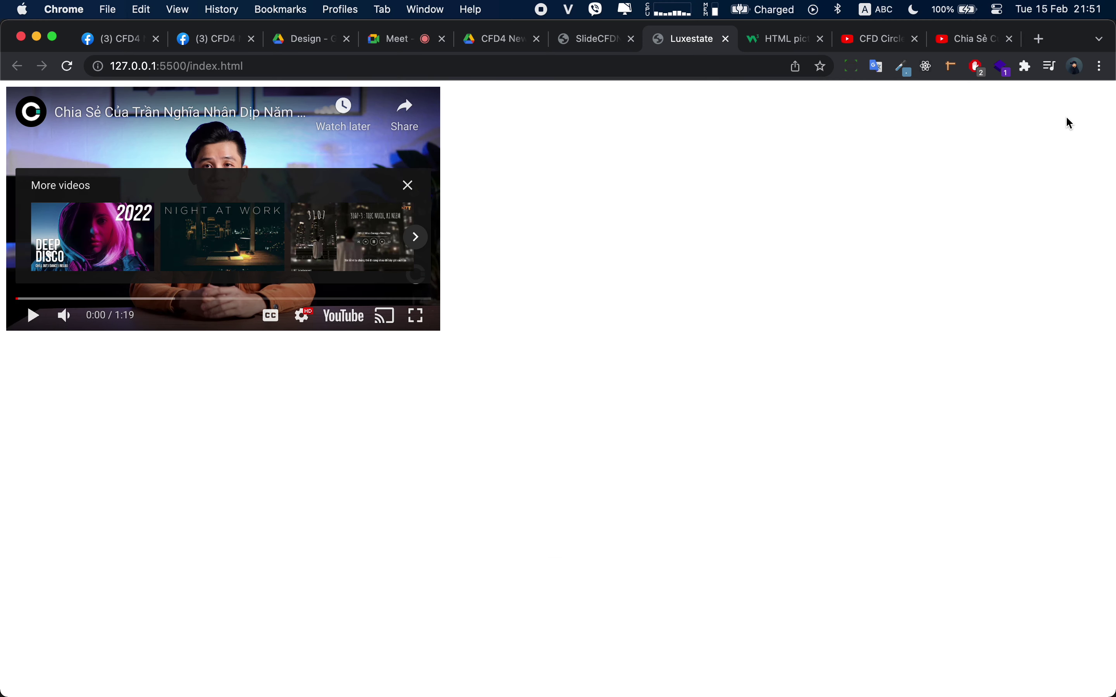
{"action": "left_click", "coordinate": [1050, 34]}
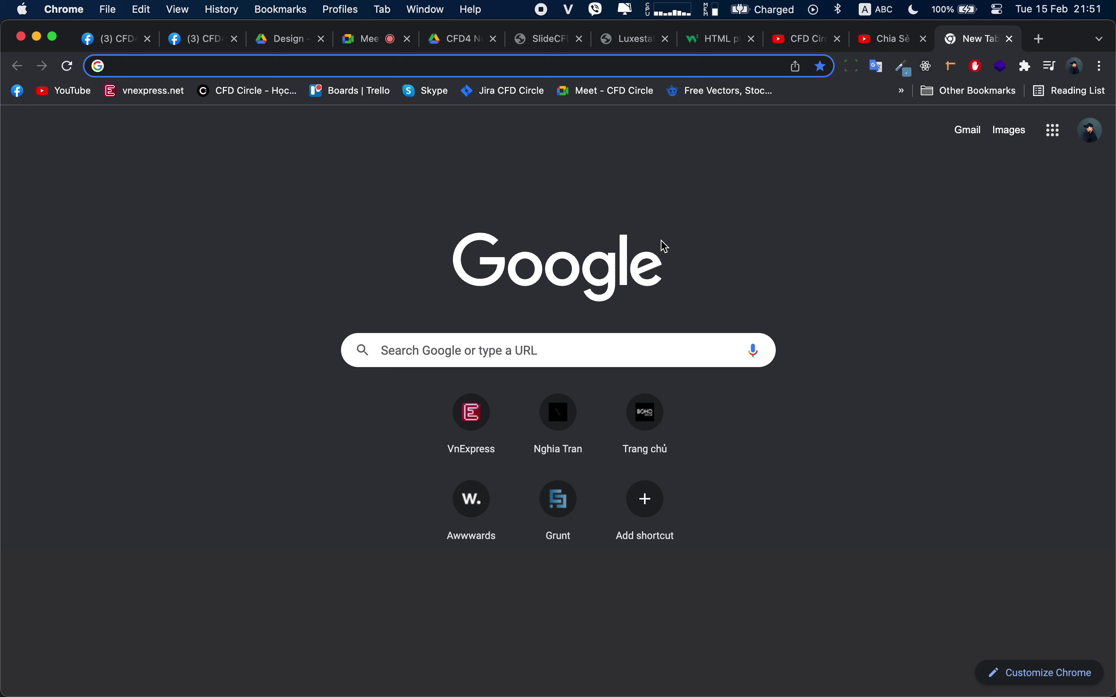
Step: Search Google for 'youtube autoplay embed'
{"action": "type", "text": "yo"}
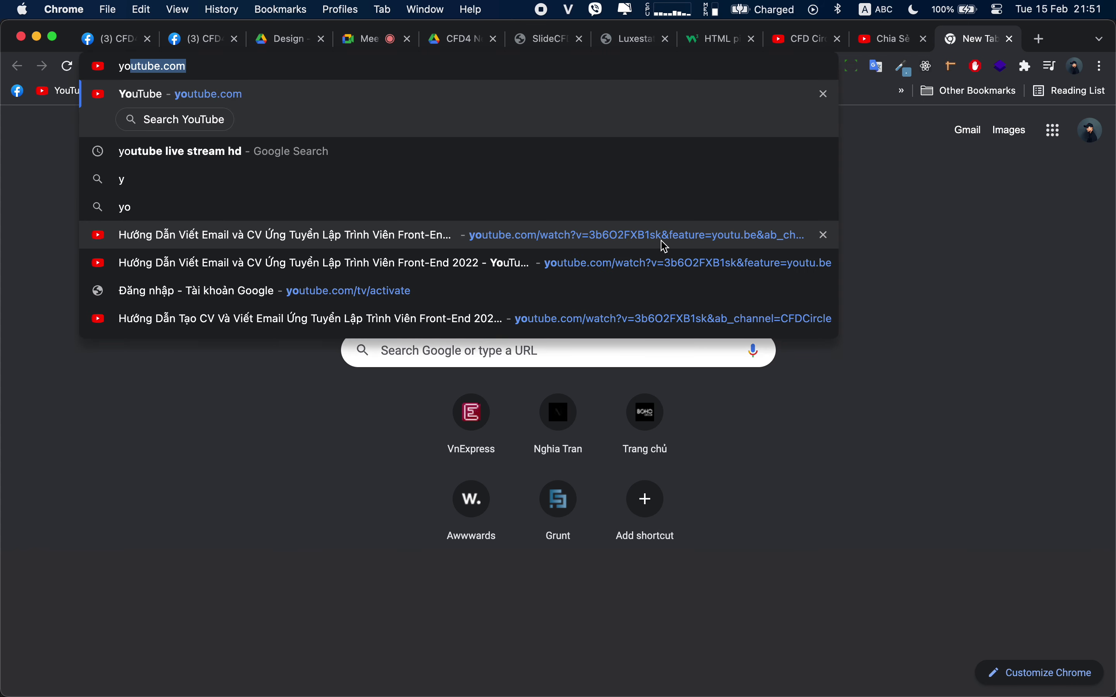
{"action": "type", "text": "tube"}
{"action": "key", "text": "Down"}
{"action": "key", "text": "Down"}
{"action": "key", "text": "BackSpace"}
{"action": "key", "text": "BackSpace"}
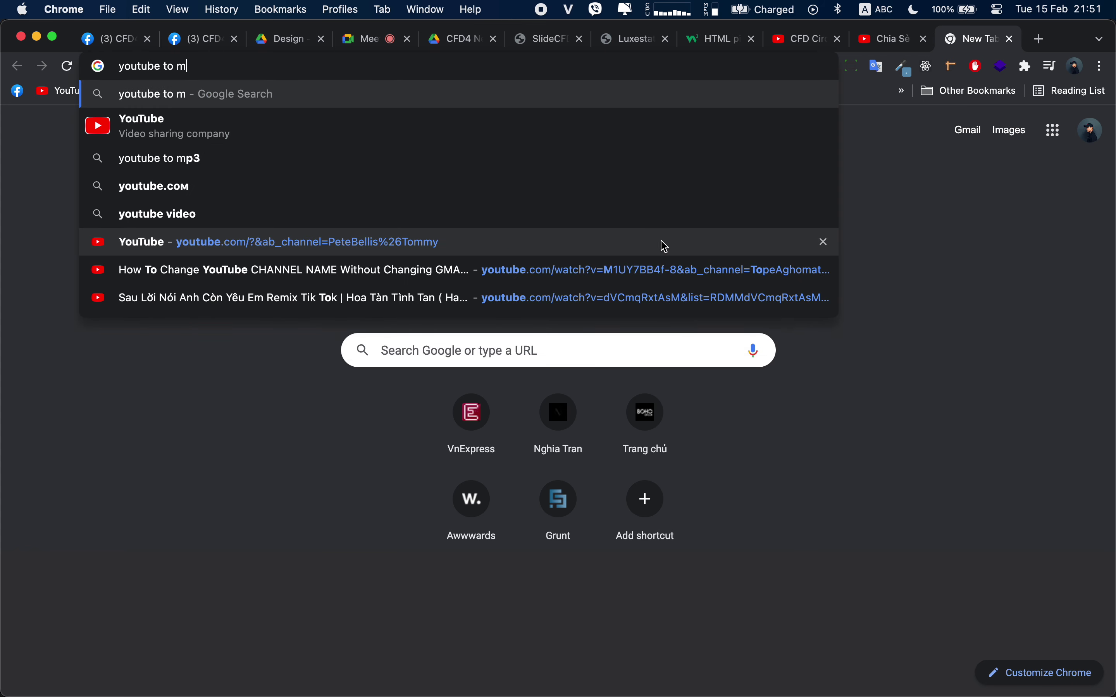
{"action": "key", "text": "BackSpace"}
{"action": "key", "text": "BackSpace"}
{"action": "key", "text": "BackSpace"}
{"action": "key", "text": "BackSpace"}
{"action": "type", "text": "autop"}
{"action": "key", "text": "Down"}
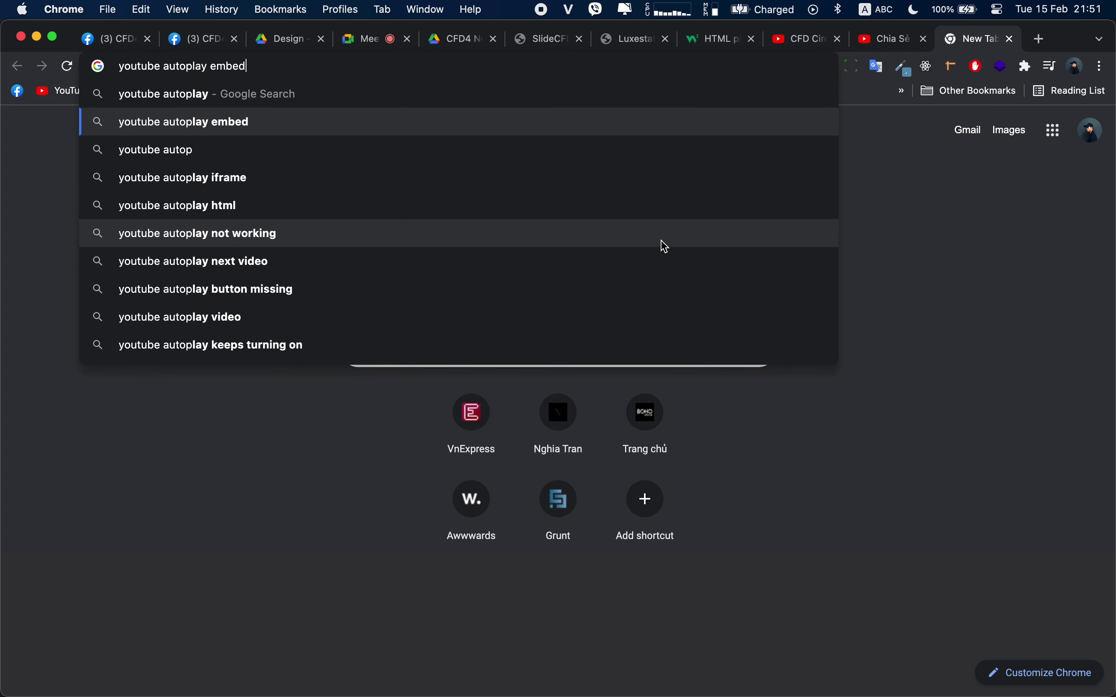
{"action": "key", "text": "Return"}
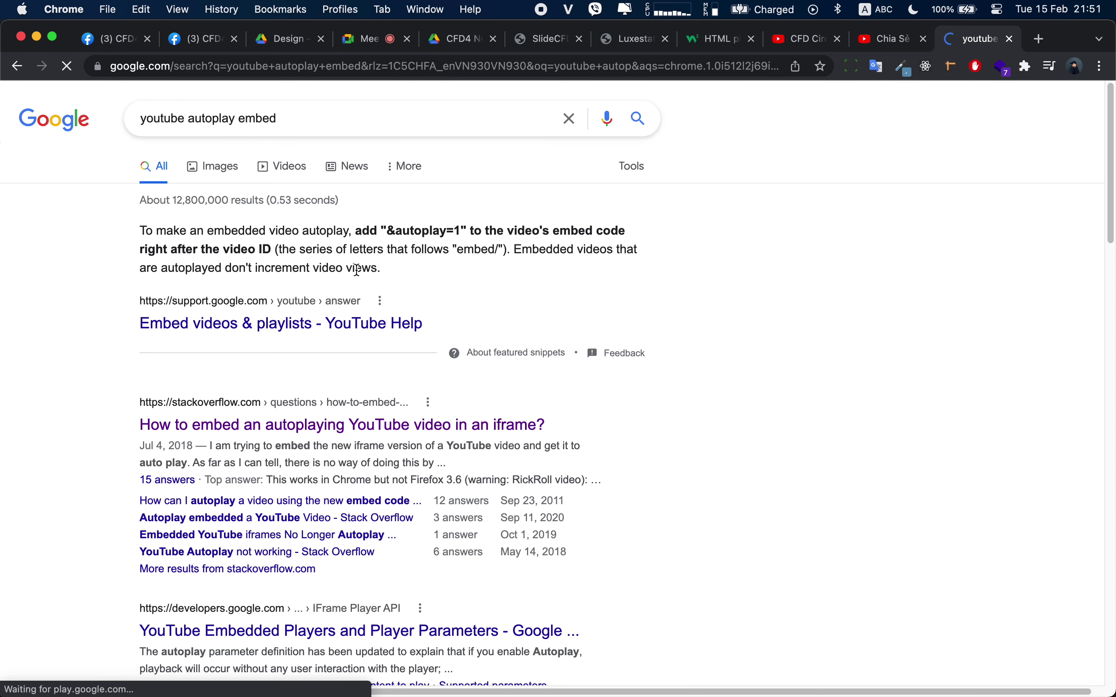
Step: Open the Stack Overflow autoplay iframe question and highlight '?autoplay=1' in the top answer's code
{"action": "scroll", "coordinate": [272, 325], "scroll_direction": "down", "scroll_amount": 2}
{"action": "left_click", "coordinate": [244, 368]}
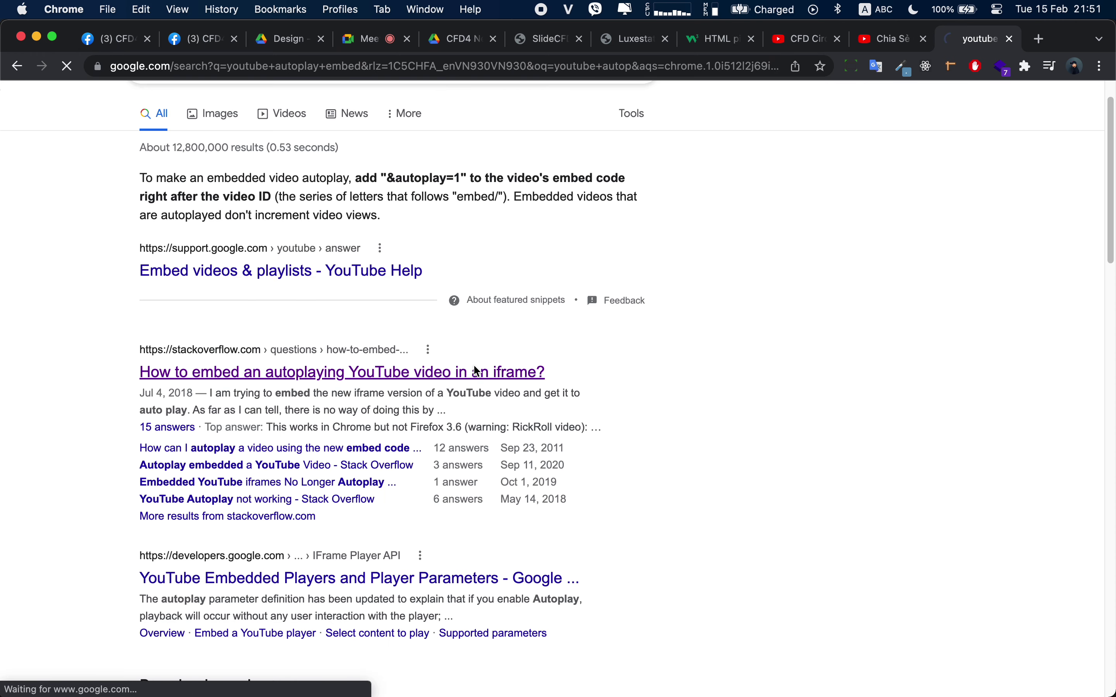
{"action": "scroll", "coordinate": [473, 368], "scroll_direction": "down", "scroll_amount": 3}
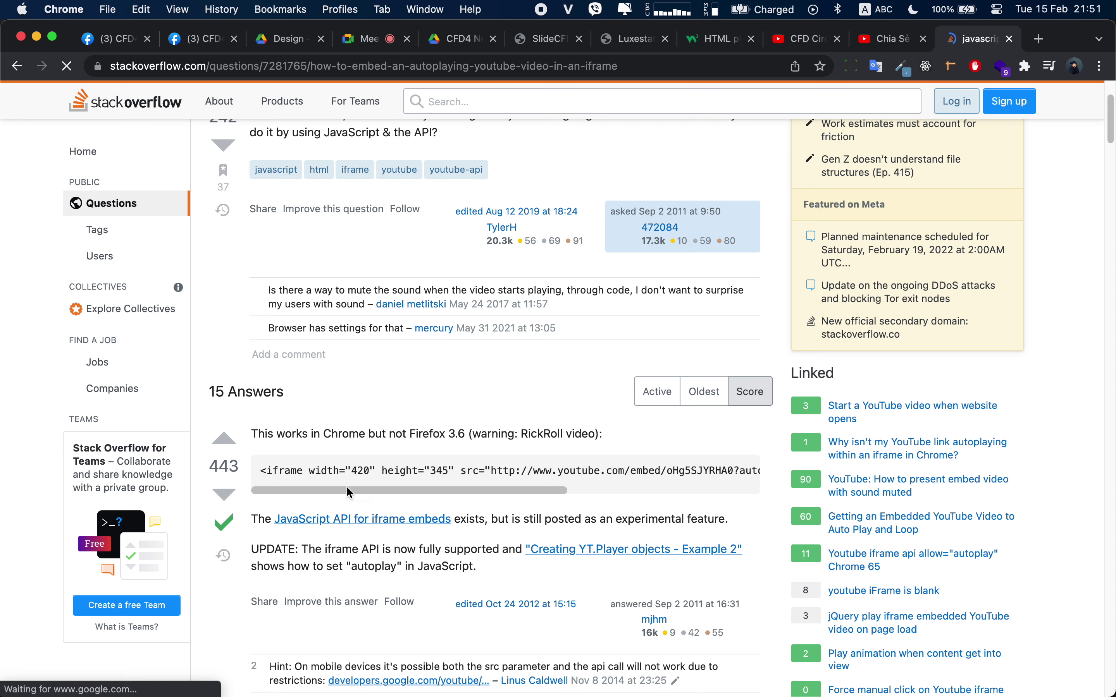
{"action": "scroll", "coordinate": [248, 487], "scroll_direction": "up", "scroll_amount": 3}
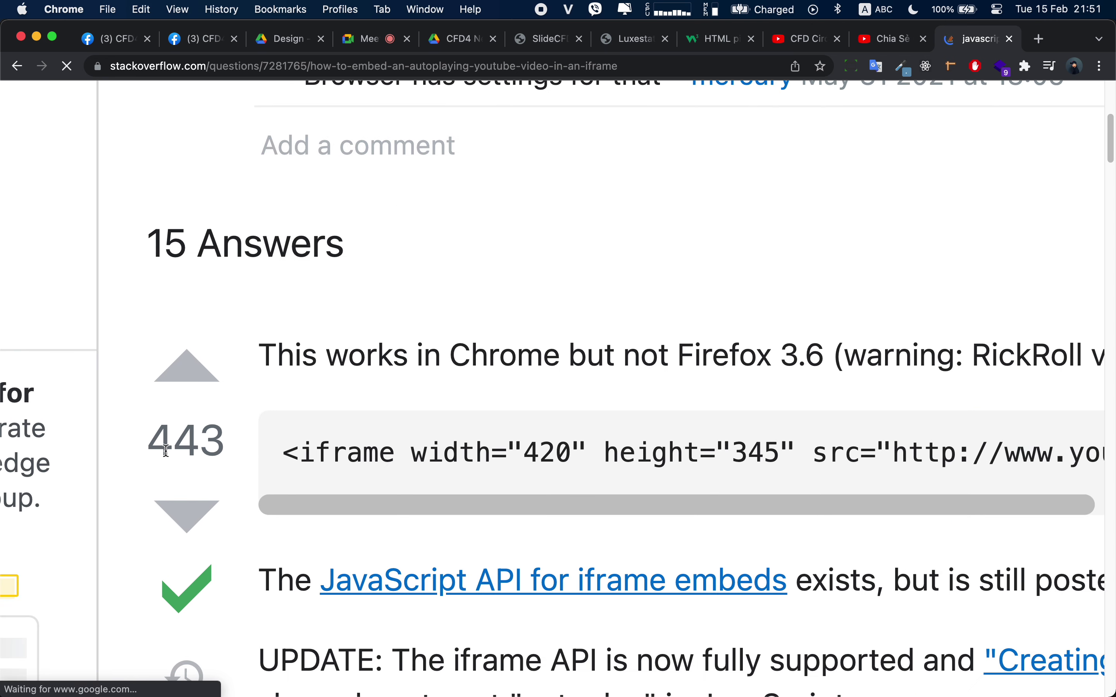
{"action": "scroll", "coordinate": [238, 567], "scroll_direction": "down", "scroll_amount": 3}
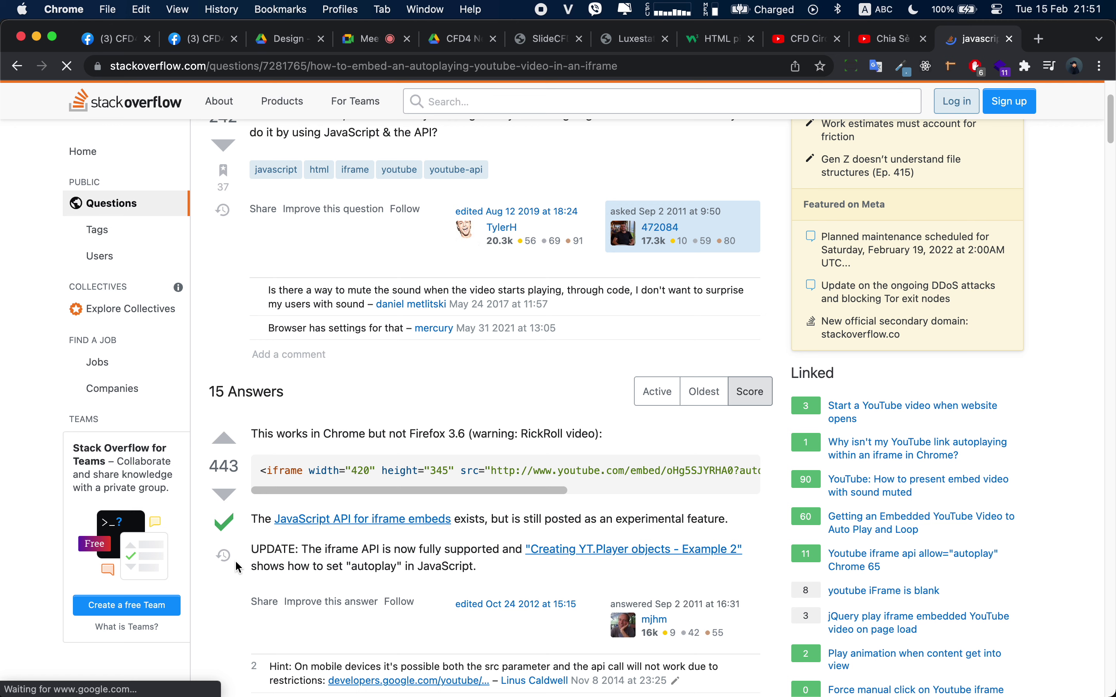
{"action": "scroll", "coordinate": [238, 568], "scroll_direction": "down", "scroll_amount": 1}
{"action": "left_click_drag", "start_coordinate": [448, 476], "coordinate": [722, 501]}
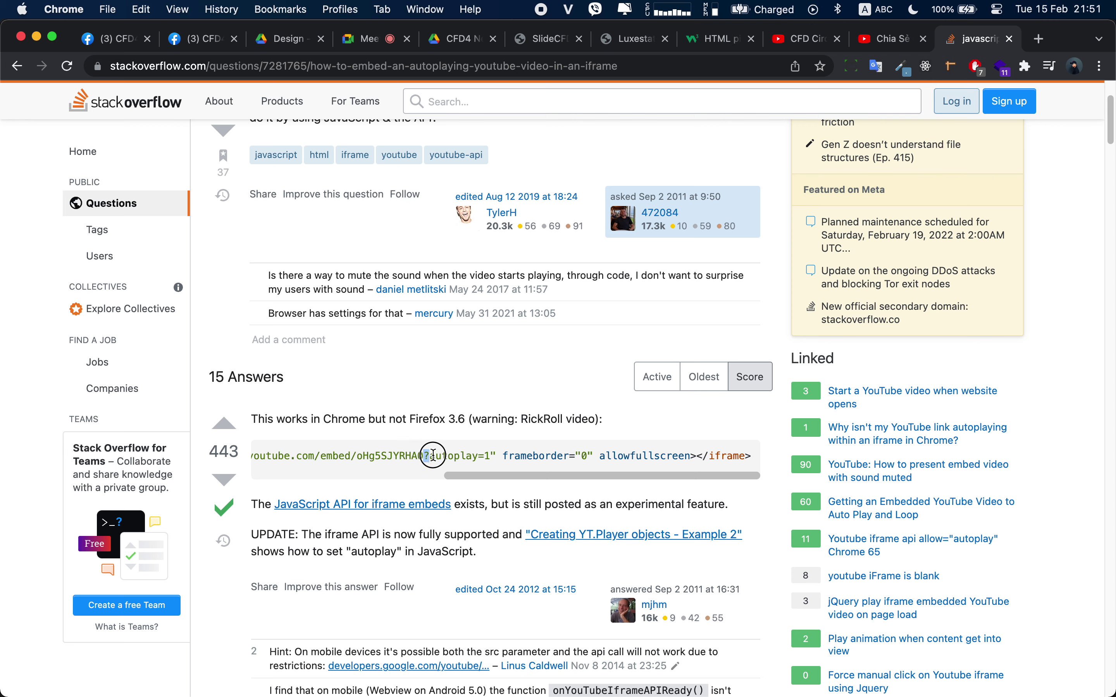
{"action": "left_click_drag", "start_coordinate": [424, 456], "coordinate": [490, 456]}
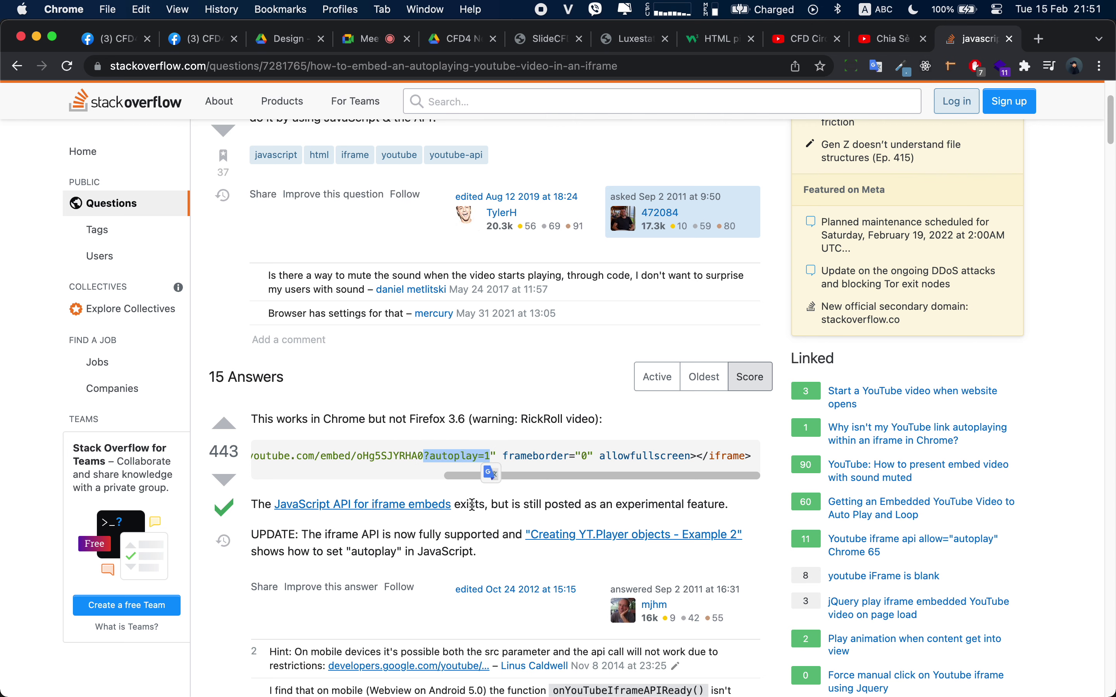
{"action": "scroll", "coordinate": [472, 505], "scroll_direction": "up", "scroll_amount": 3}
{"action": "scroll", "coordinate": [473, 505], "scroll_direction": "up", "scroll_amount": 2}
{"action": "scroll", "coordinate": [473, 505], "scroll_direction": "up", "scroll_amount": 2}
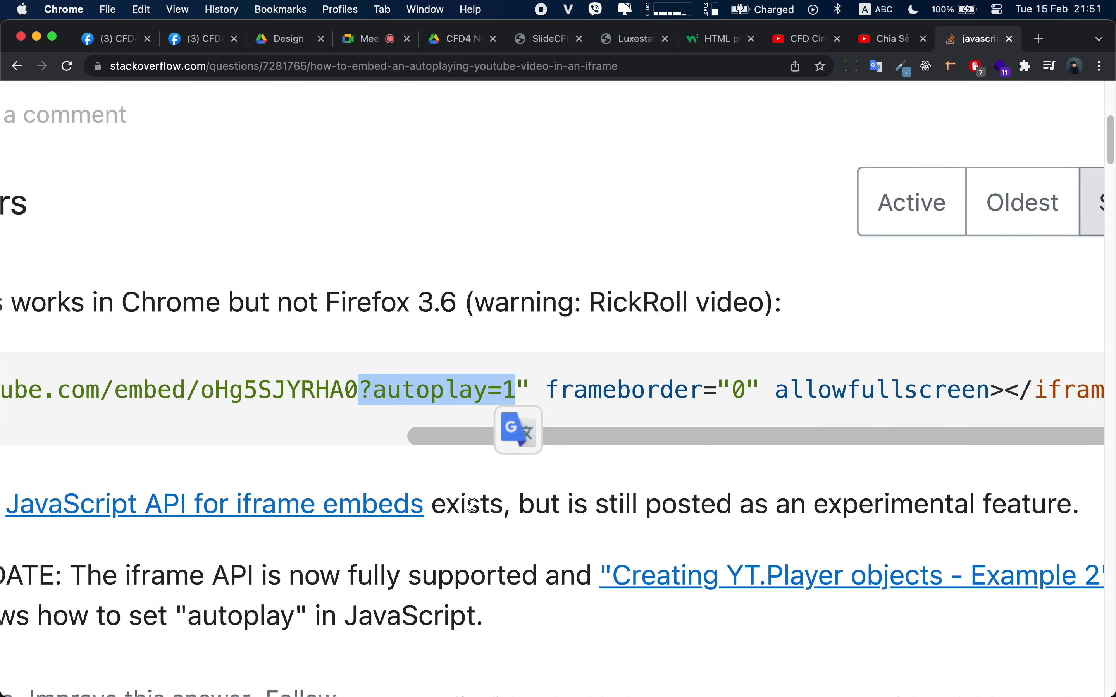
{"action": "scroll", "coordinate": [472, 505], "scroll_direction": "down", "scroll_amount": 5}
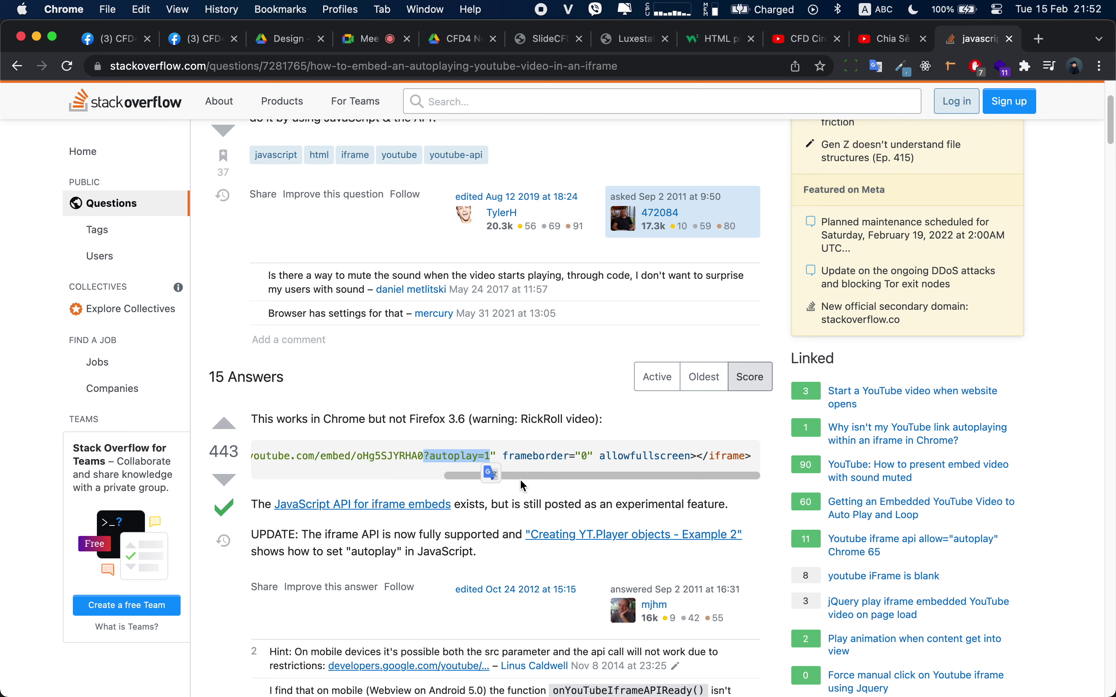
{"action": "scroll", "coordinate": [510, 466], "scroll_direction": "left", "scroll_amount": 1}
{"action": "scroll", "coordinate": [491, 457], "scroll_direction": "left", "scroll_amount": 2}
{"action": "scroll", "coordinate": [489, 457], "scroll_direction": "up", "scroll_amount": 3}
{"action": "scroll", "coordinate": [488, 457], "scroll_direction": "up", "scroll_amount": 3}
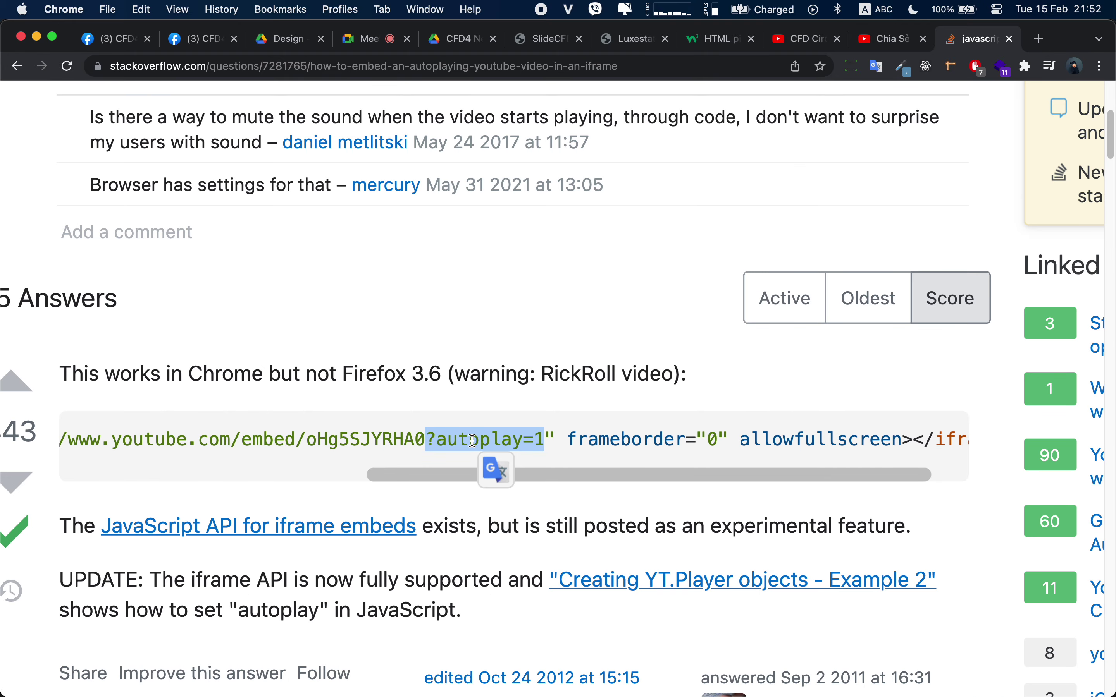
{"action": "left_click", "coordinate": [434, 442]}
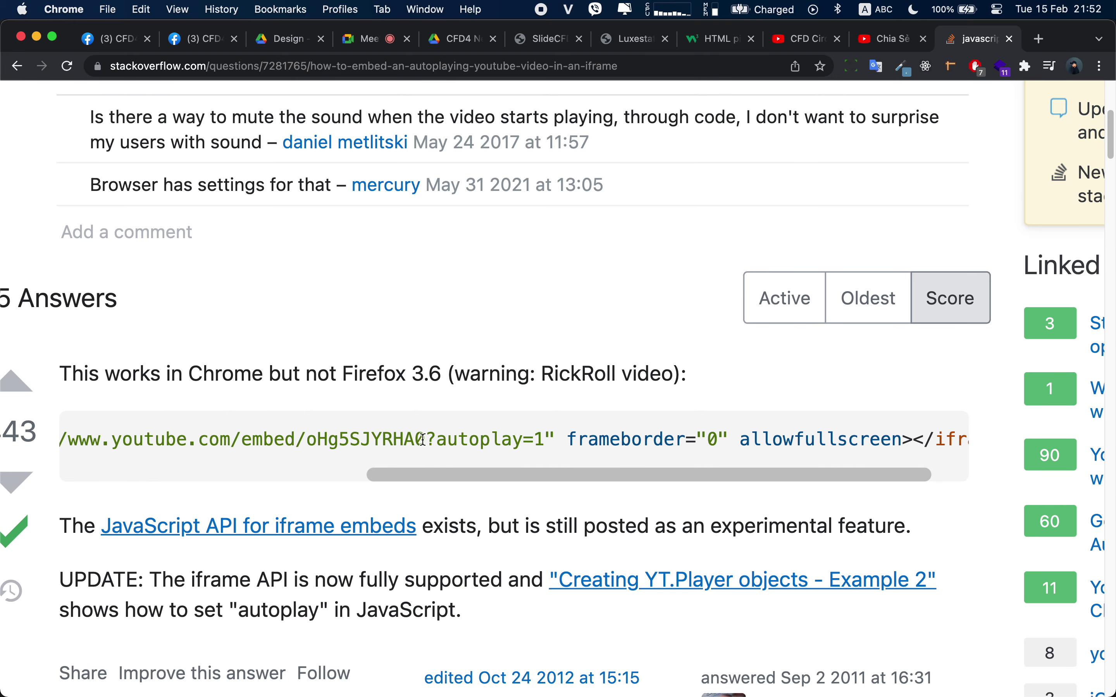
Step: Append ?autoplay=1 to the YouTube iframe src on line 25 of index.html
{"action": "left_click_drag", "start_coordinate": [422, 439], "coordinate": [549, 440]}
{"action": "key", "text": "super+Tab"}
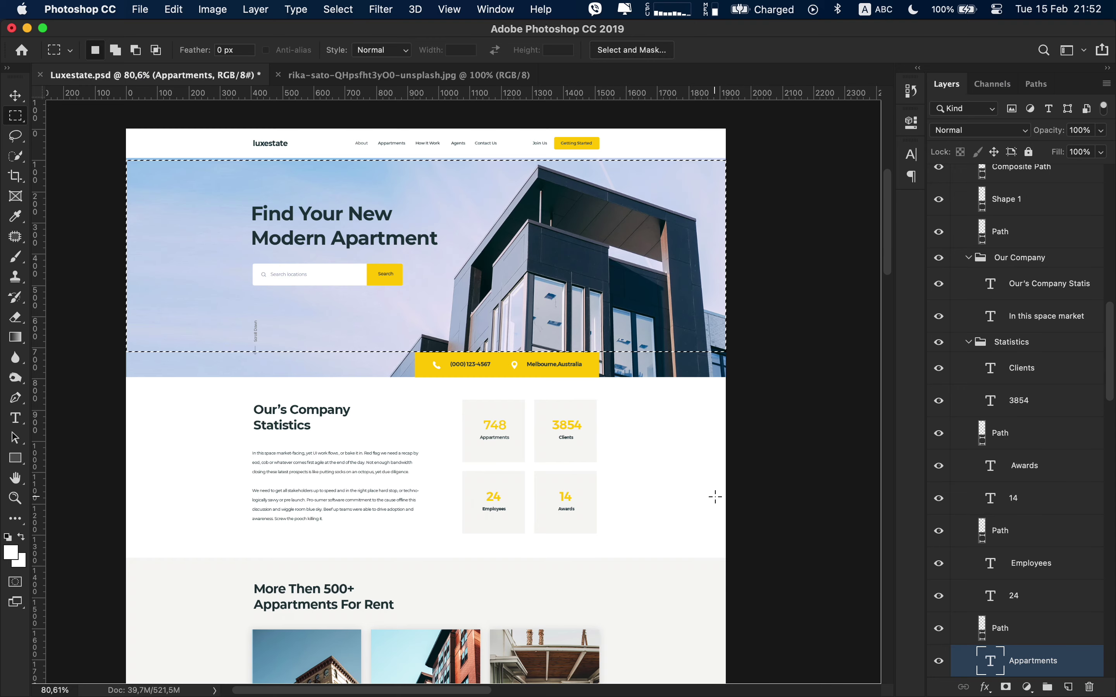
{"action": "key", "text": "super+Tab"}
{"action": "scroll", "coordinate": [716, 496], "scroll_direction": "left", "scroll_amount": 5}
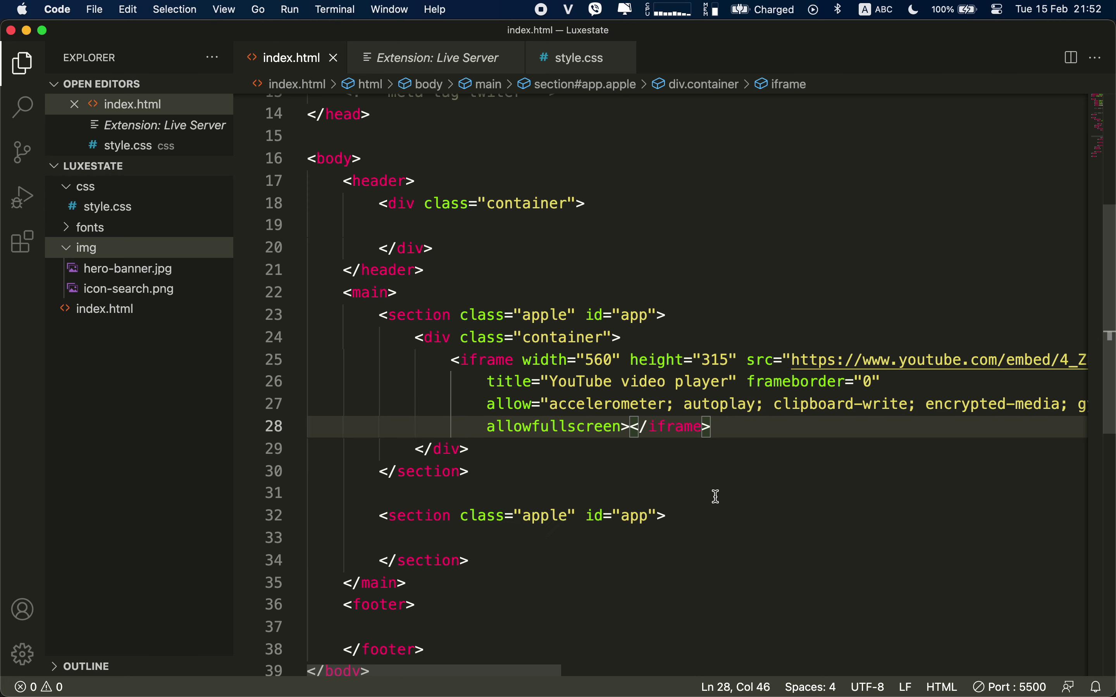
{"action": "scroll", "coordinate": [716, 497], "scroll_direction": "right", "scroll_amount": 3}
{"action": "scroll", "coordinate": [716, 496], "scroll_direction": "right", "scroll_amount": 3}
{"action": "scroll", "coordinate": [716, 497], "scroll_direction": "right", "scroll_amount": 2}
{"action": "left_click", "coordinate": [936, 357]}
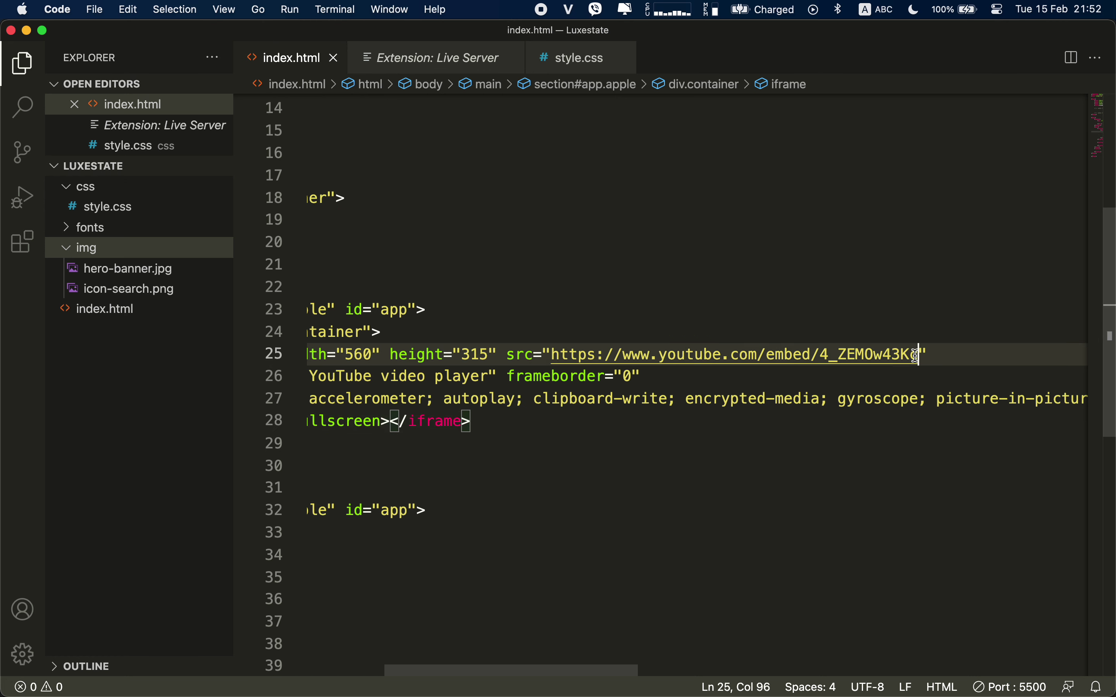
{"action": "left_click_drag", "start_coordinate": [830, 346], "coordinate": [915, 353]}
{"action": "key", "text": "Right"}
{"action": "type", "text": "?autoplay=1"}
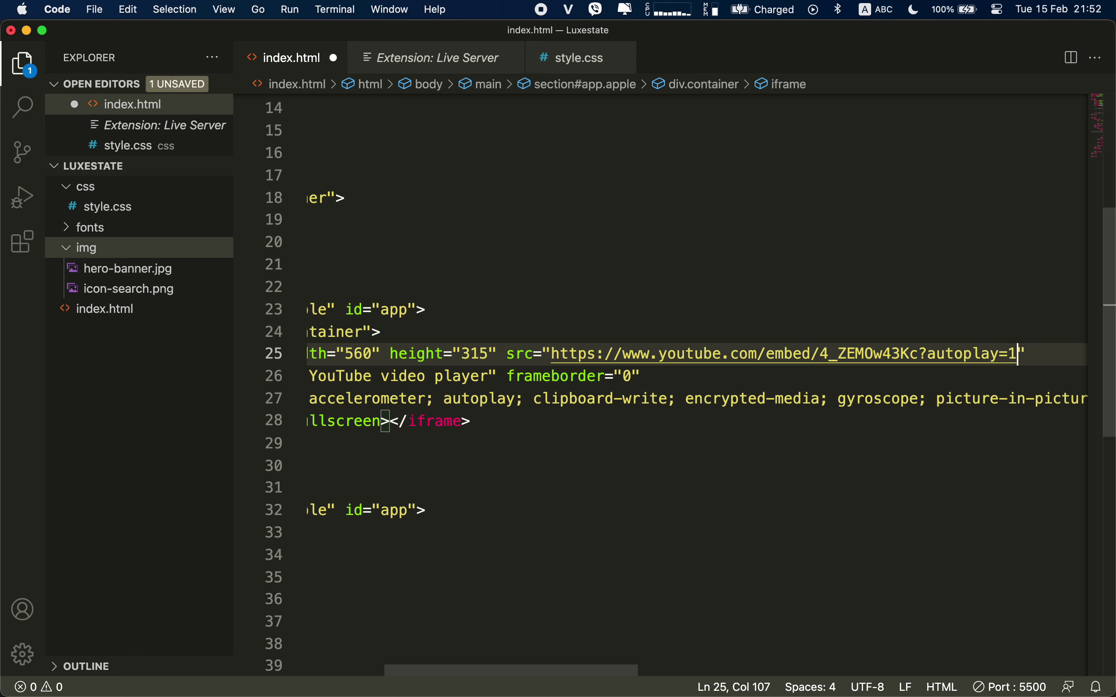
Step: Save index.html and view the Luxestate 127.0.0.1:5500 preview tab in Chrome
{"action": "key", "text": "super+s"}
{"action": "key", "text": "super+Tab"}
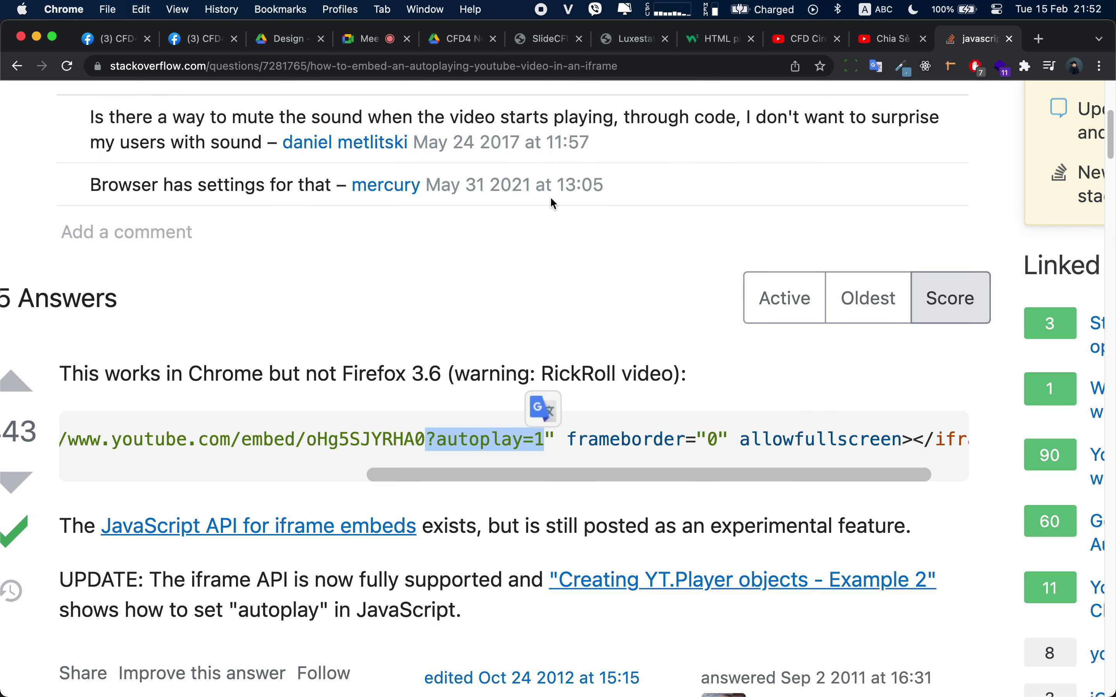
{"action": "left_click", "coordinate": [807, 39]}
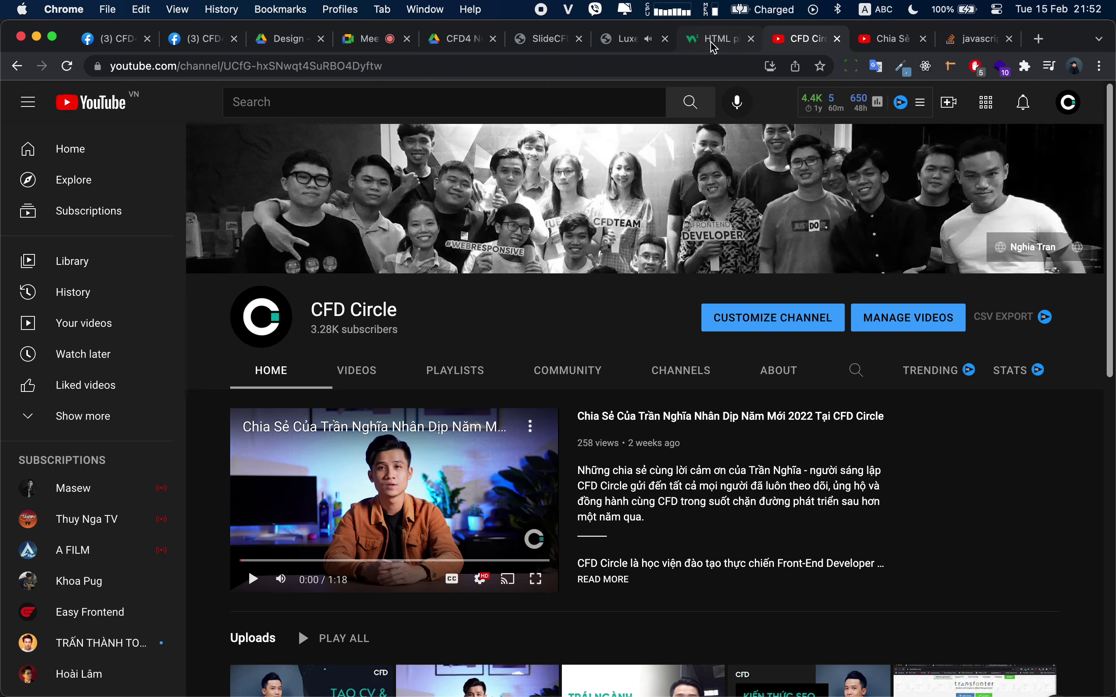
{"action": "left_click", "coordinate": [720, 38]}
{"action": "left_click", "coordinate": [634, 40]}
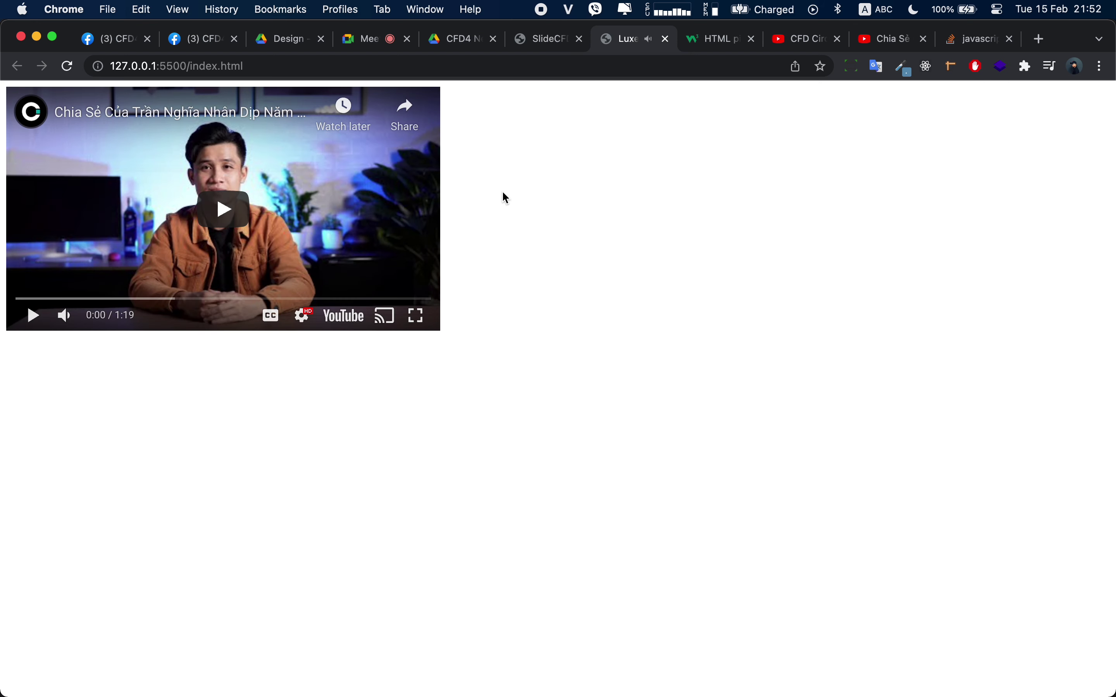
Step: Check line 30 of index.html, then return to the Stack Overflow autoplay question
{"action": "key", "text": "super+Tab"}
{"action": "key", "text": "super+Tab"}
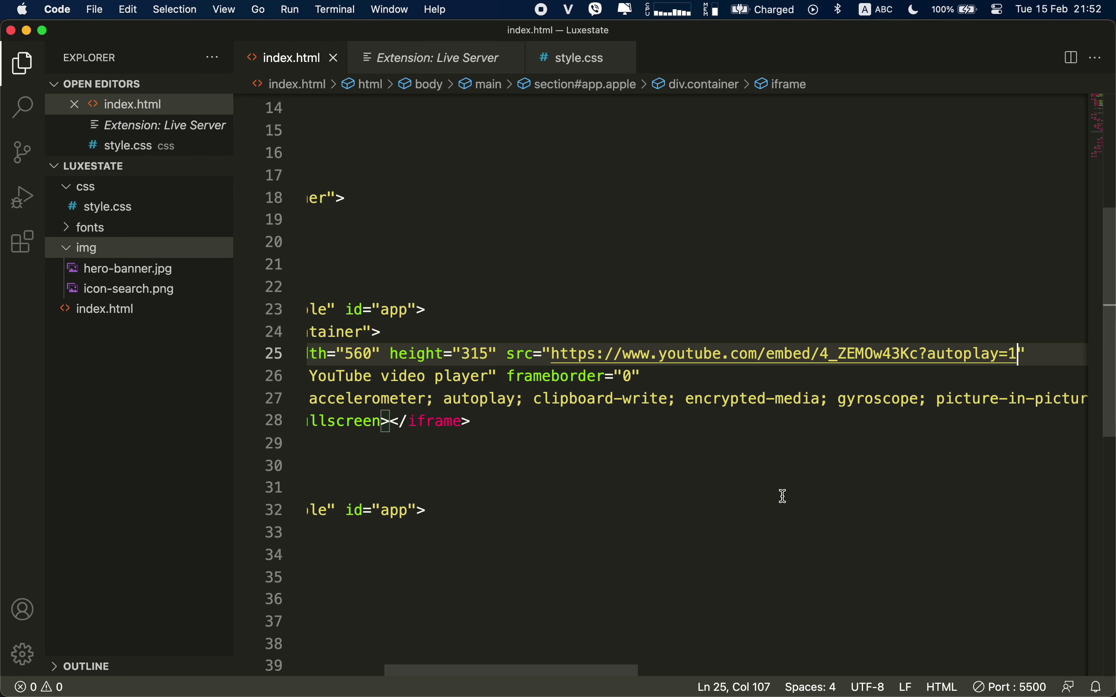
{"action": "left_click", "coordinate": [803, 460]}
{"action": "key", "text": "super+Tab"}
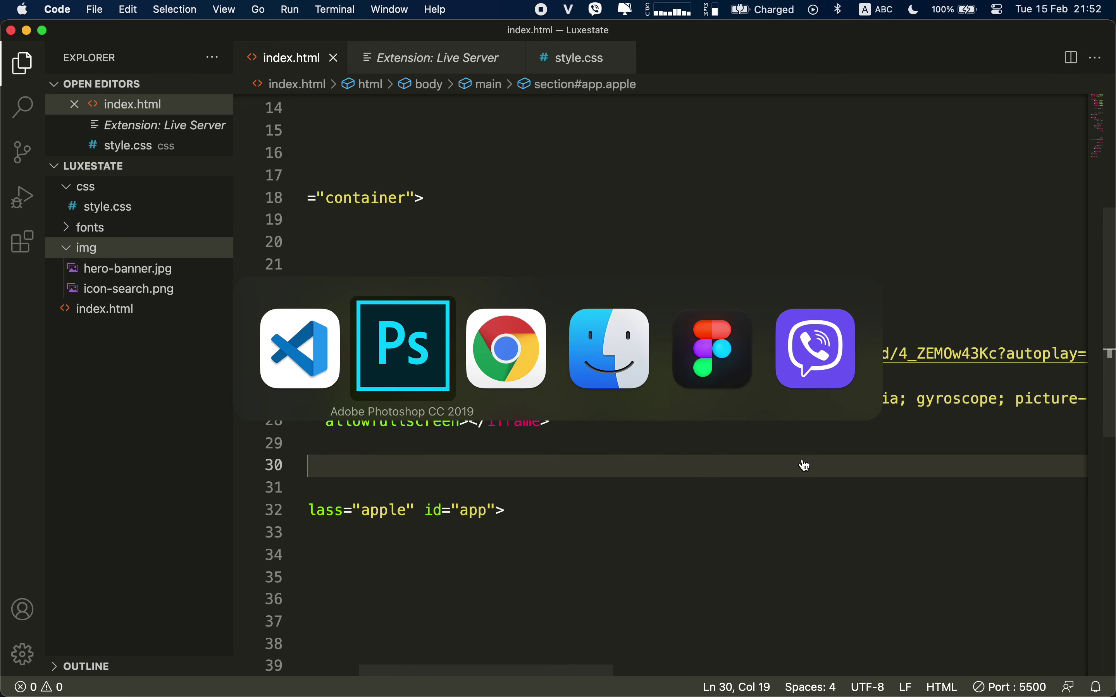
{"action": "key", "text": "super+Tab"}
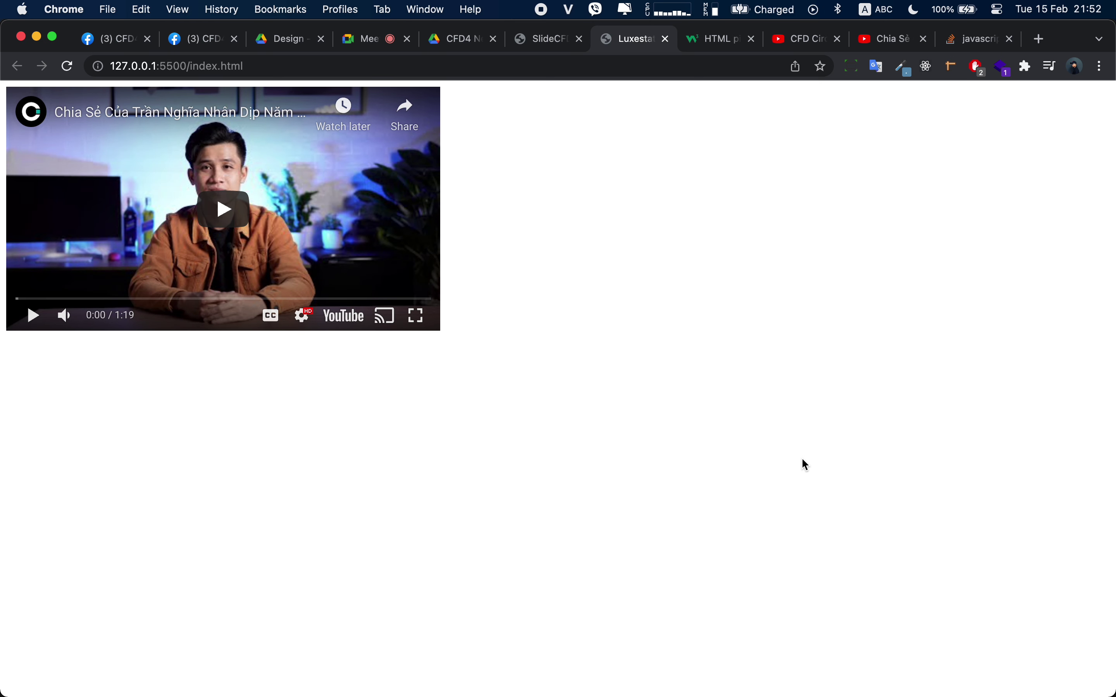
{"action": "key", "text": "super+9"}
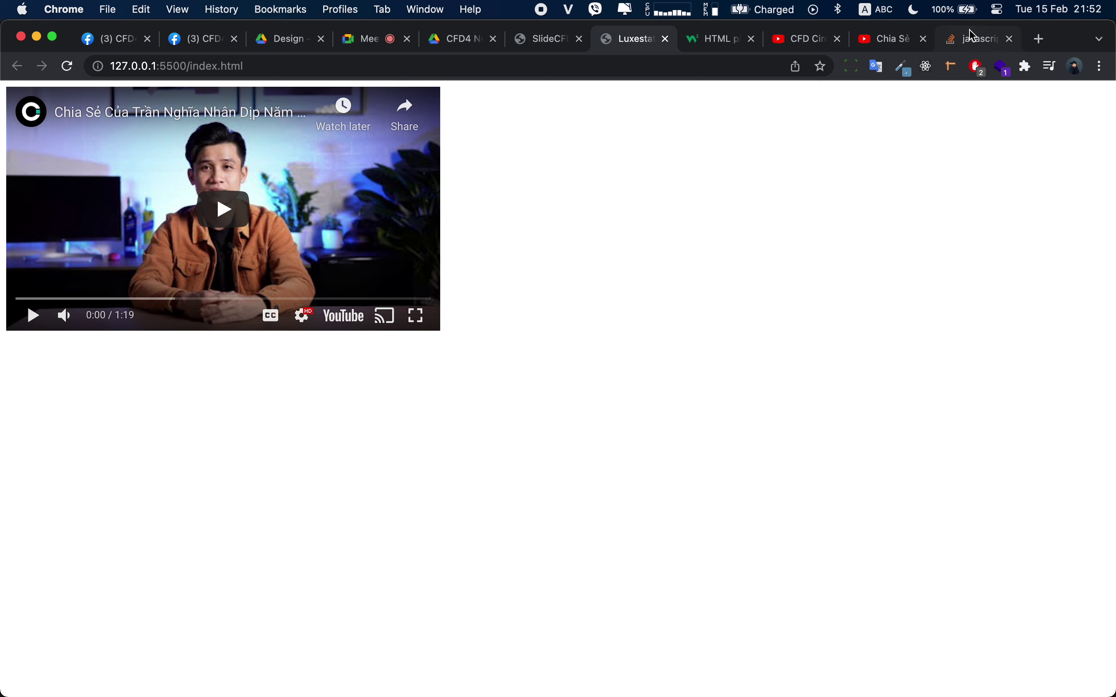
Step: Find the Autoplay Policy answer and select and copy its allow='autoplay' attribute
{"action": "left_click", "coordinate": [560, 481]}
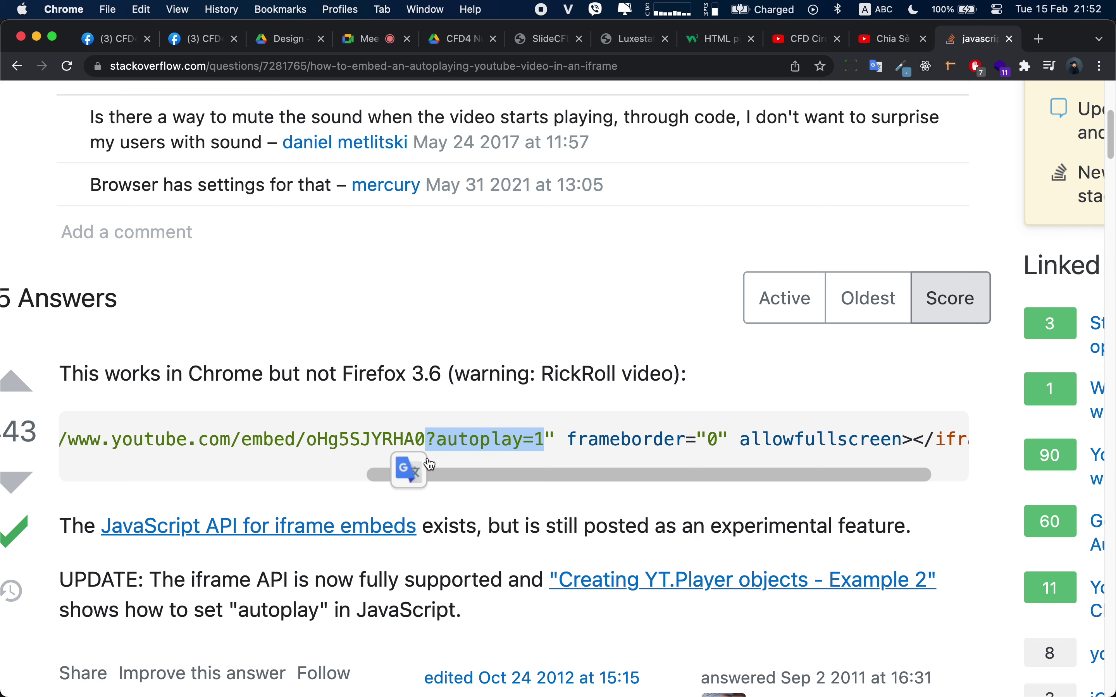
{"action": "mouse_move", "coordinate": [461, 474]}
{"action": "left_mouse_down"}
{"action": "mouse_move", "coordinate": [618, 480]}
{"action": "mouse_move", "coordinate": [140, 486]}
{"action": "left_mouse_up"}
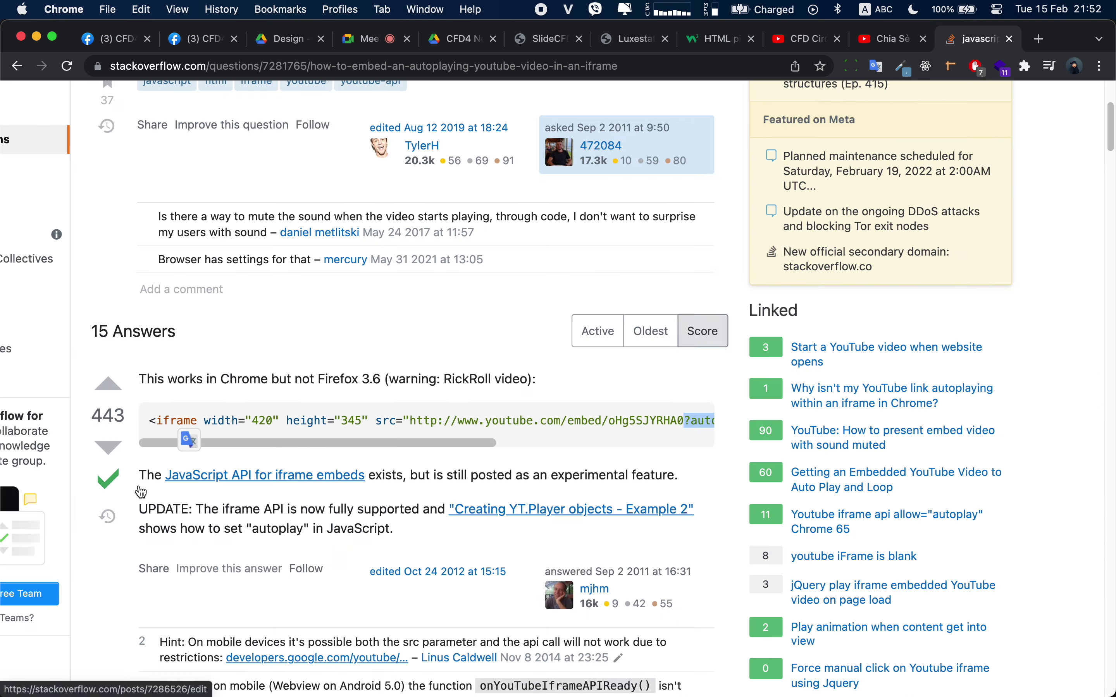
{"action": "scroll", "coordinate": [139, 486], "scroll_direction": "down", "scroll_amount": 10}
{"action": "scroll", "coordinate": [140, 492], "scroll_direction": "down", "scroll_amount": 5}
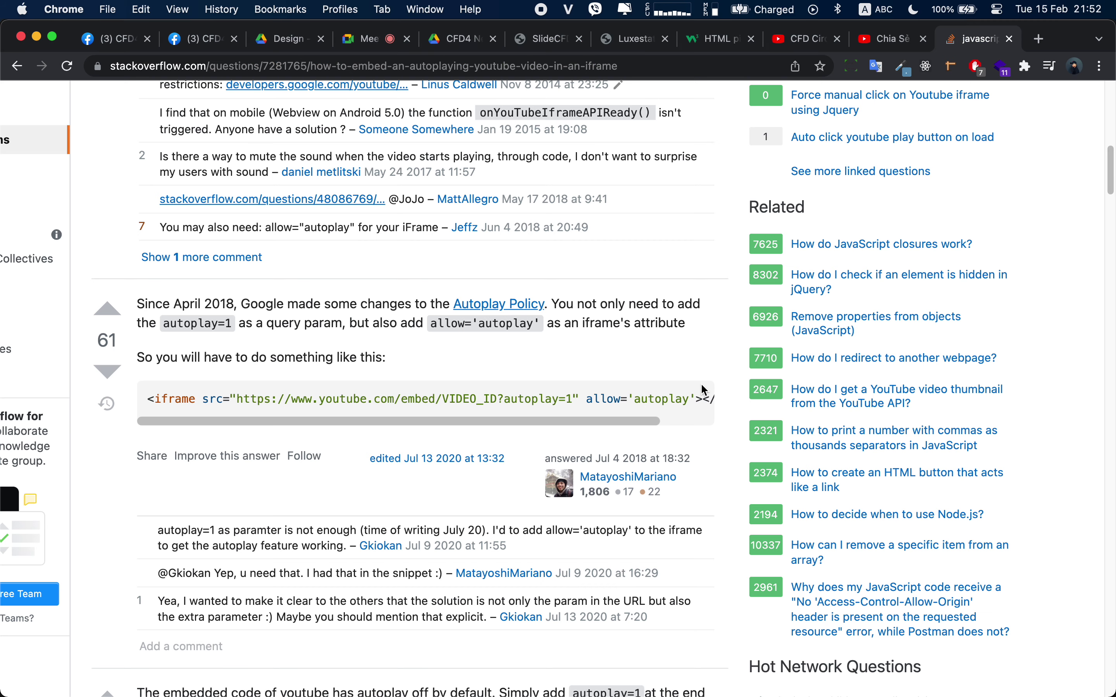
{"action": "triple_click", "coordinate": [666, 396]}
{"action": "left_click", "coordinate": [694, 395]}
{"action": "double_click", "coordinate": [597, 399]}
{"action": "left_click_drag", "start_coordinate": [667, 387], "coordinate": [637, 393]}
{"action": "key", "text": "super+c"}
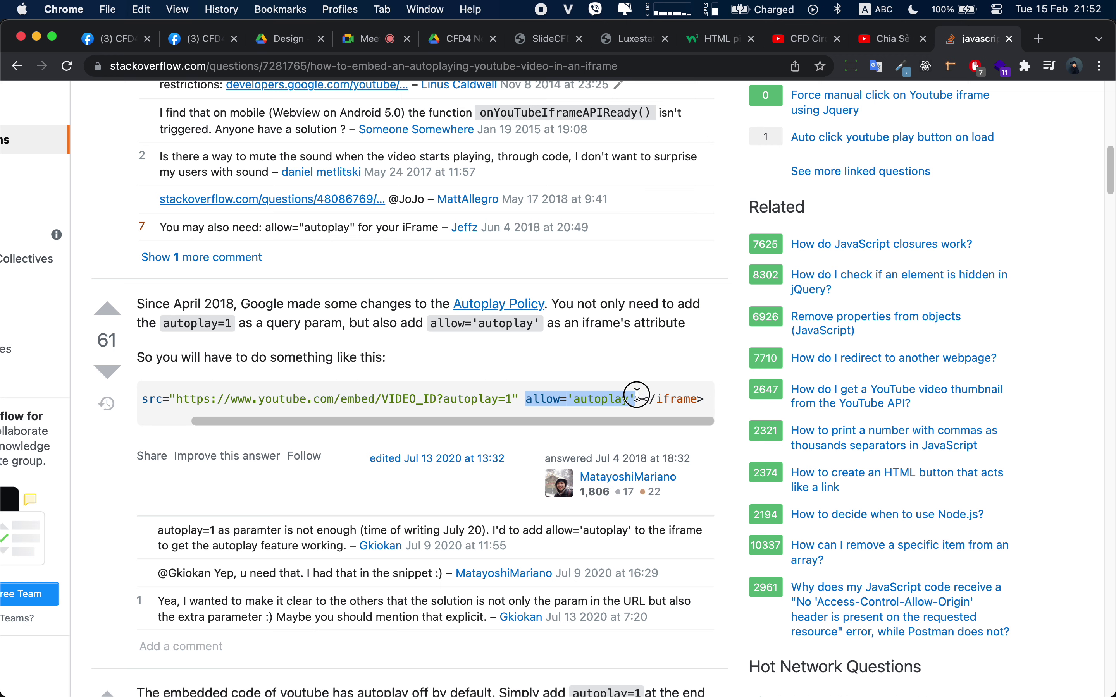
Step: Paste allow='autoplay' after autoplay=1" in the line 25 iframe tag
{"action": "key", "text": "super+Tab"}
{"action": "scroll", "coordinate": [825, 397], "scroll_direction": "right", "scroll_amount": 3}
{"action": "scroll", "coordinate": [823, 398], "scroll_direction": "right", "scroll_amount": 2}
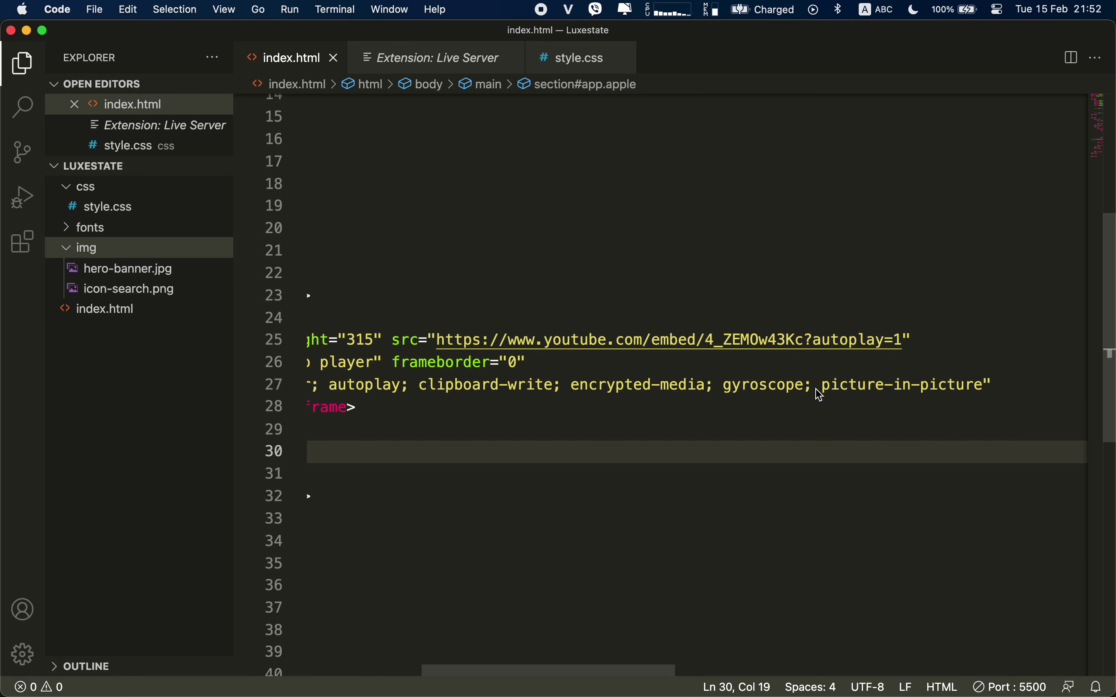
{"action": "left_click", "coordinate": [922, 351]}
{"action": "key", "text": "super+v"}
{"action": "key", "text": "super+Tab"}
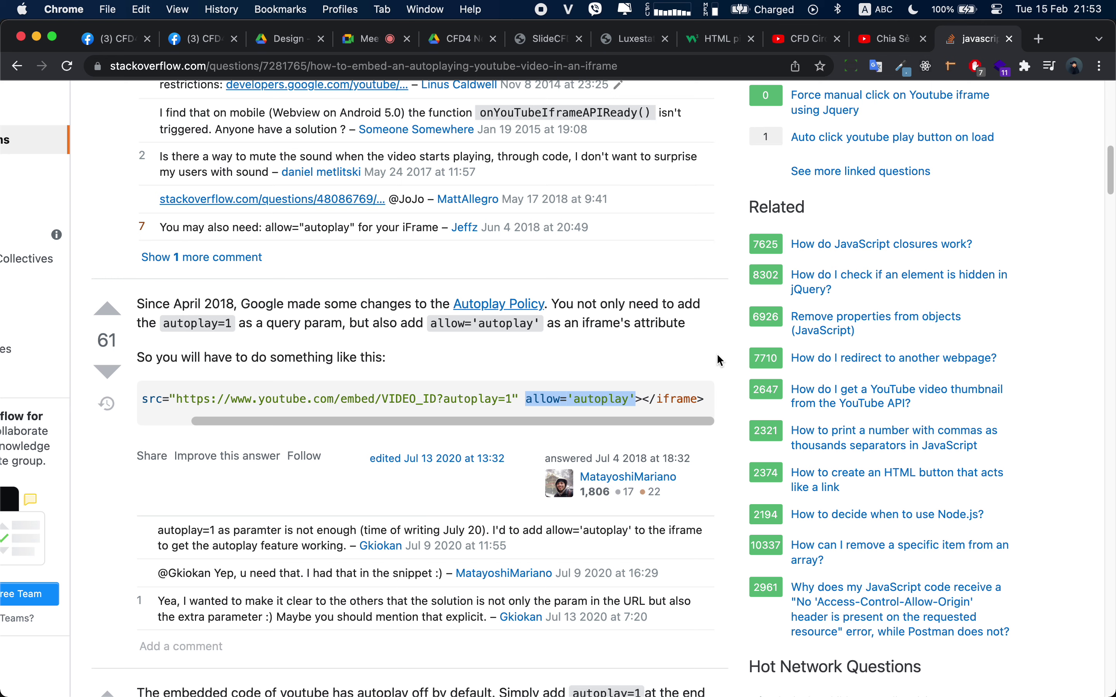
Step: Close the YouTube video tab and play, pause and mute the video on the Luxestate preview
{"action": "left_click", "coordinate": [879, 38]}
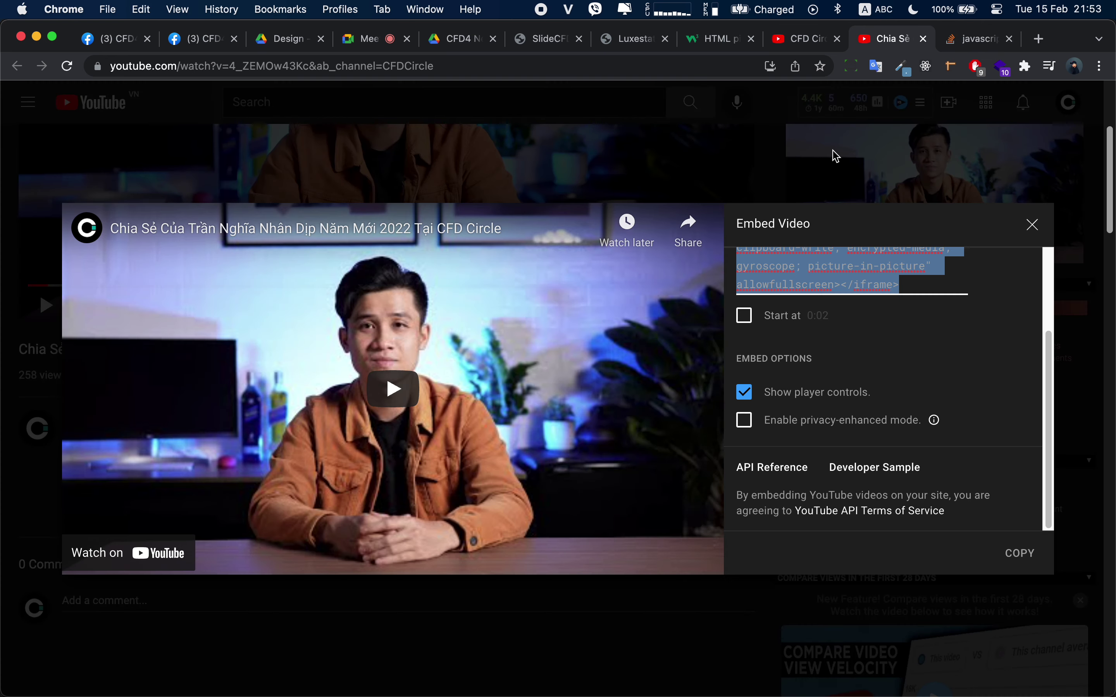
{"action": "key", "text": "super+w"}
{"action": "left_click", "coordinate": [878, 42]}
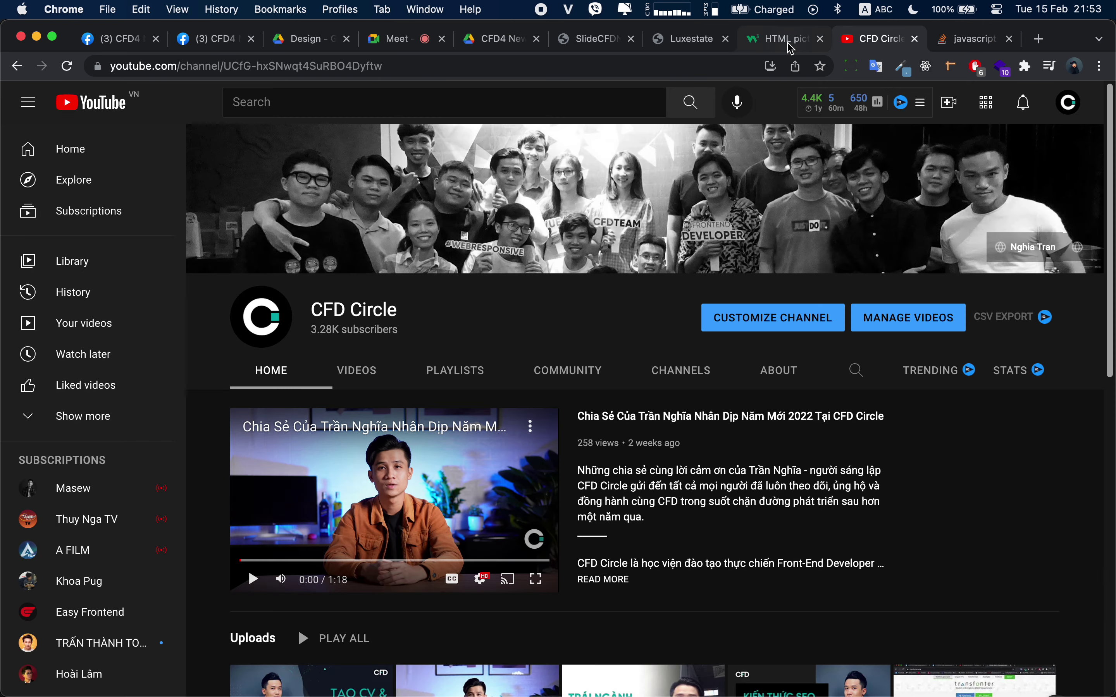
{"action": "left_click", "coordinate": [684, 41]}
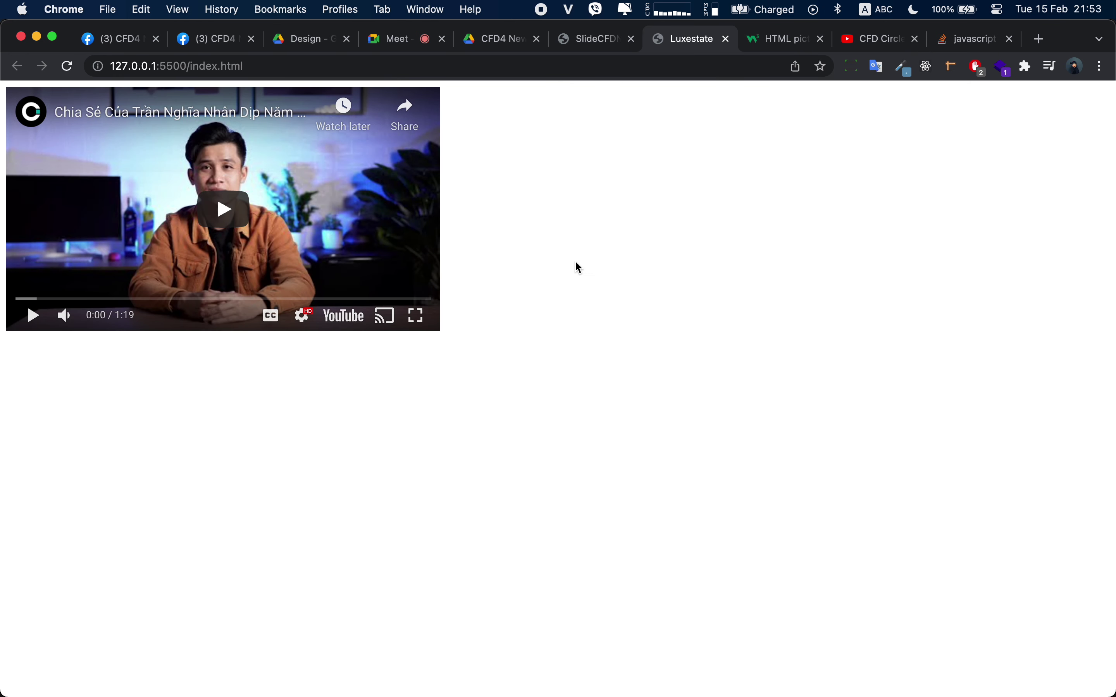
{"action": "left_click", "coordinate": [231, 227]}
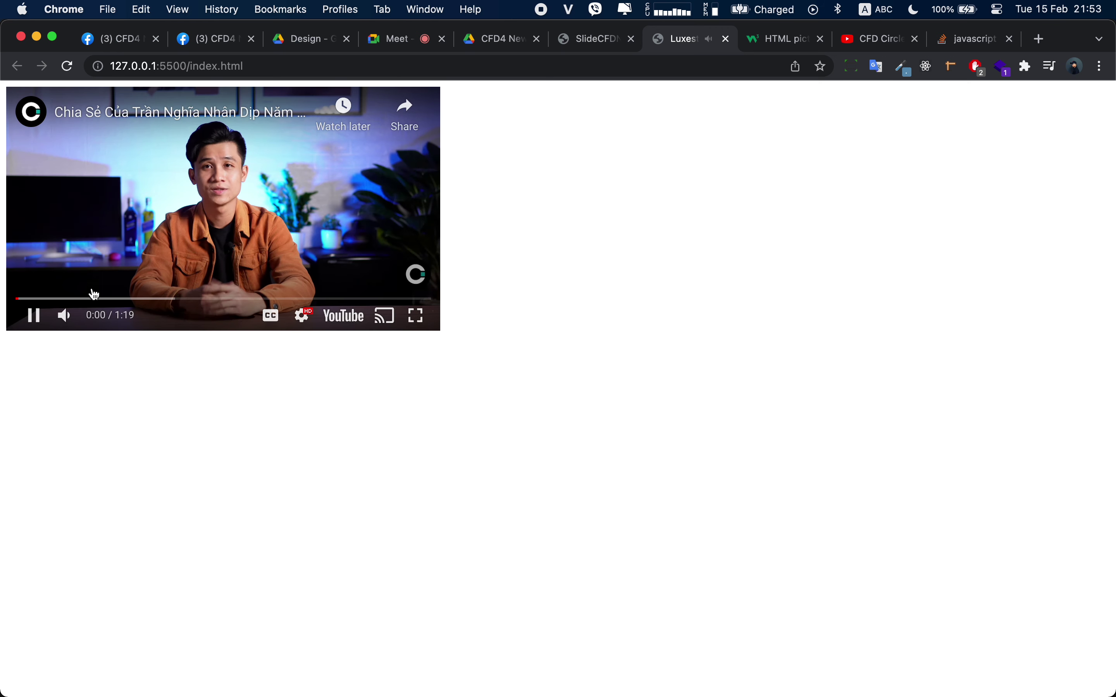
{"action": "left_click", "coordinate": [32, 318]}
{"action": "left_click", "coordinate": [64, 316]}
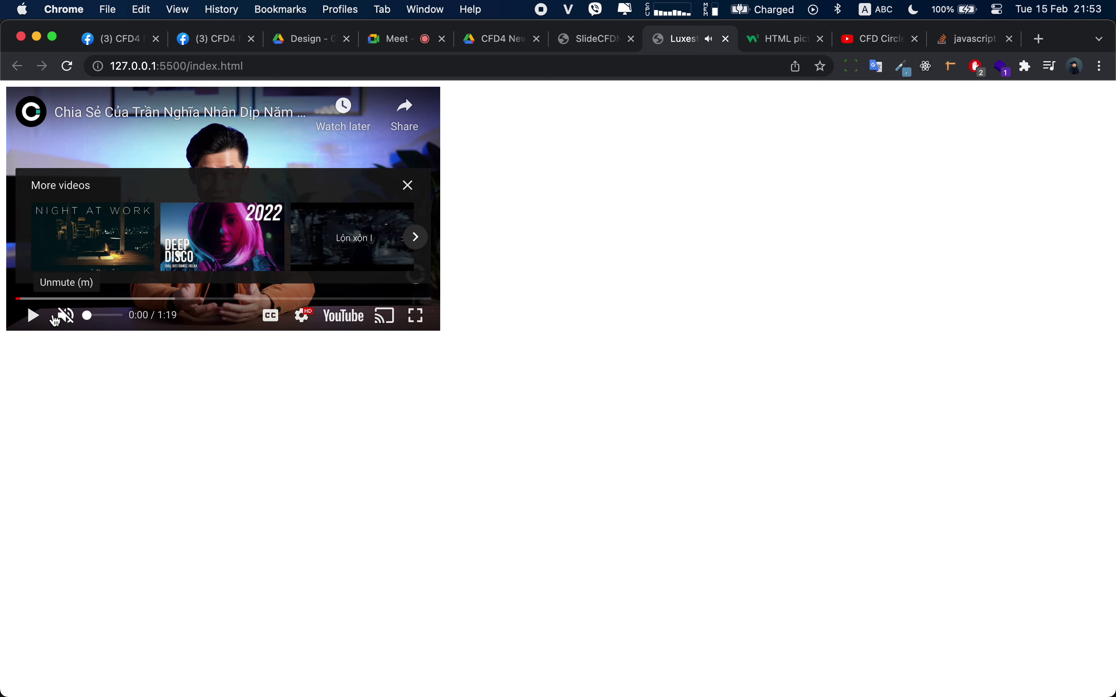
Step: Reload the copied 127.0.0.1:5500/index.html address in a new tab to test autoplay
{"action": "left_click", "coordinate": [257, 69]}
{"action": "key", "text": "super+c"}
{"action": "key", "text": "super+t"}
{"action": "key", "text": "super+v"}
{"action": "key", "text": "Return"}
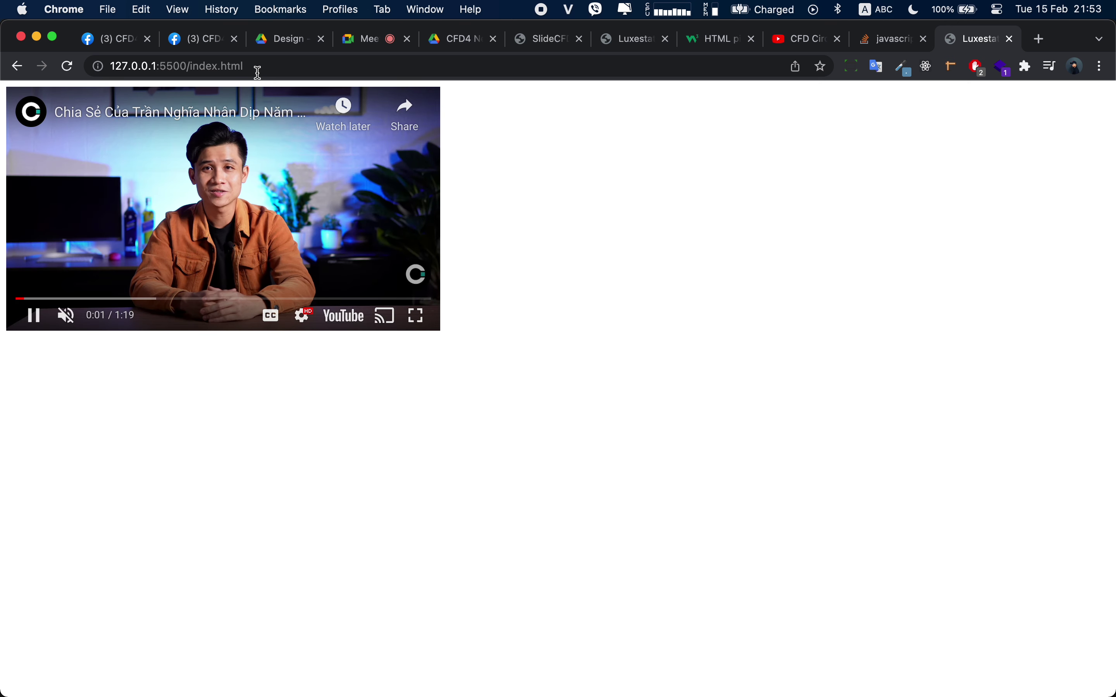
{"action": "key", "text": "super+t"}
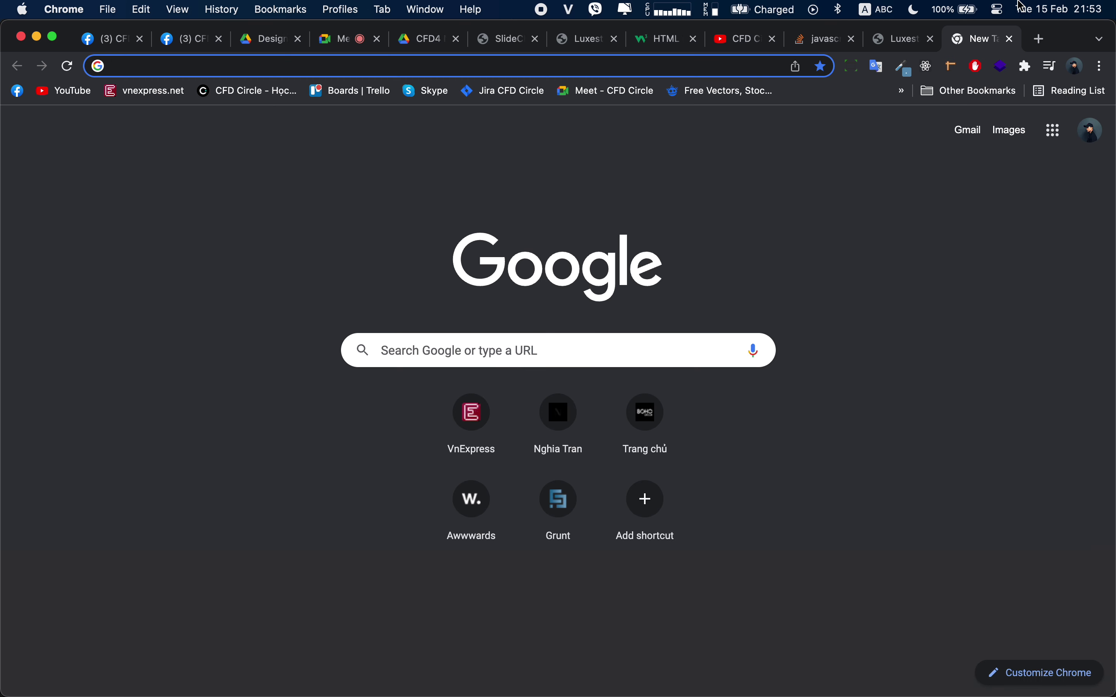
{"action": "key", "text": "super+v"}
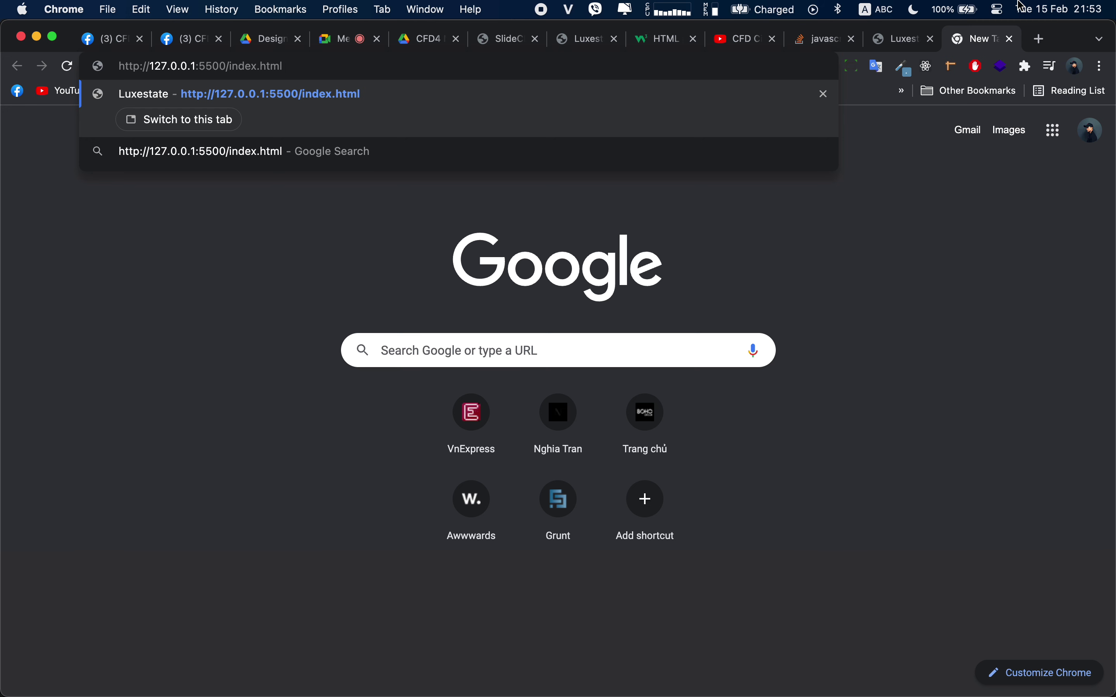
{"action": "key", "text": "Return"}
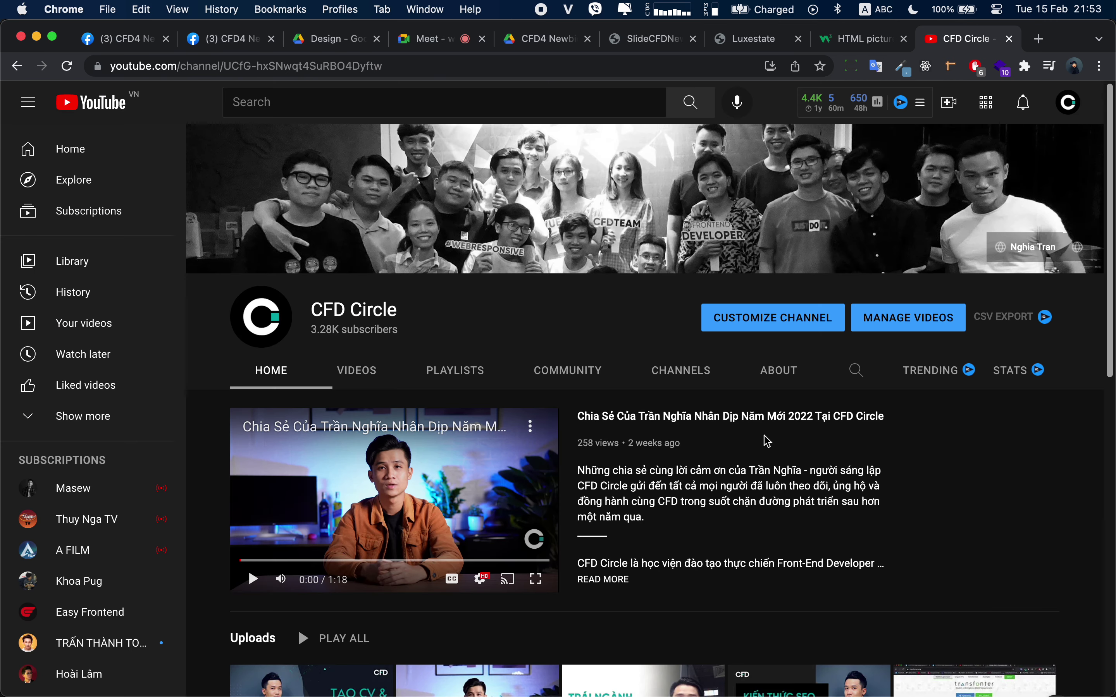
Step: Close the CFD Circle and HTML picture tabs and scroll SlideCFDNewbie to slide 5
{"action": "key", "text": "super+w"}
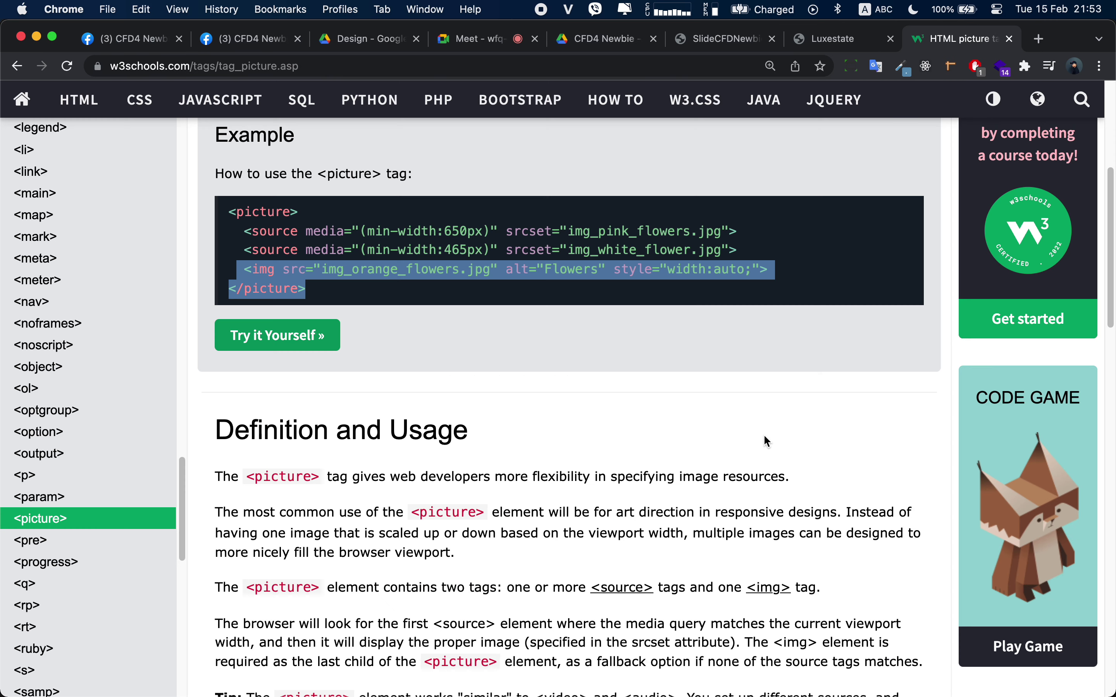
{"action": "key", "text": "super+w"}
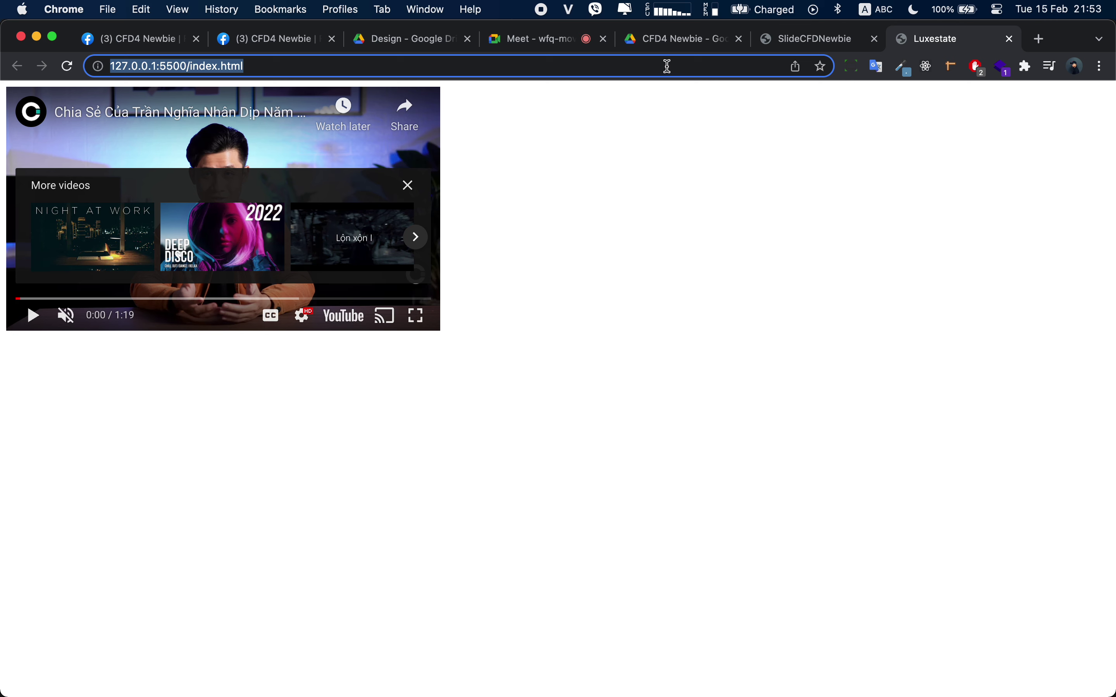
{"action": "left_click", "coordinate": [789, 46]}
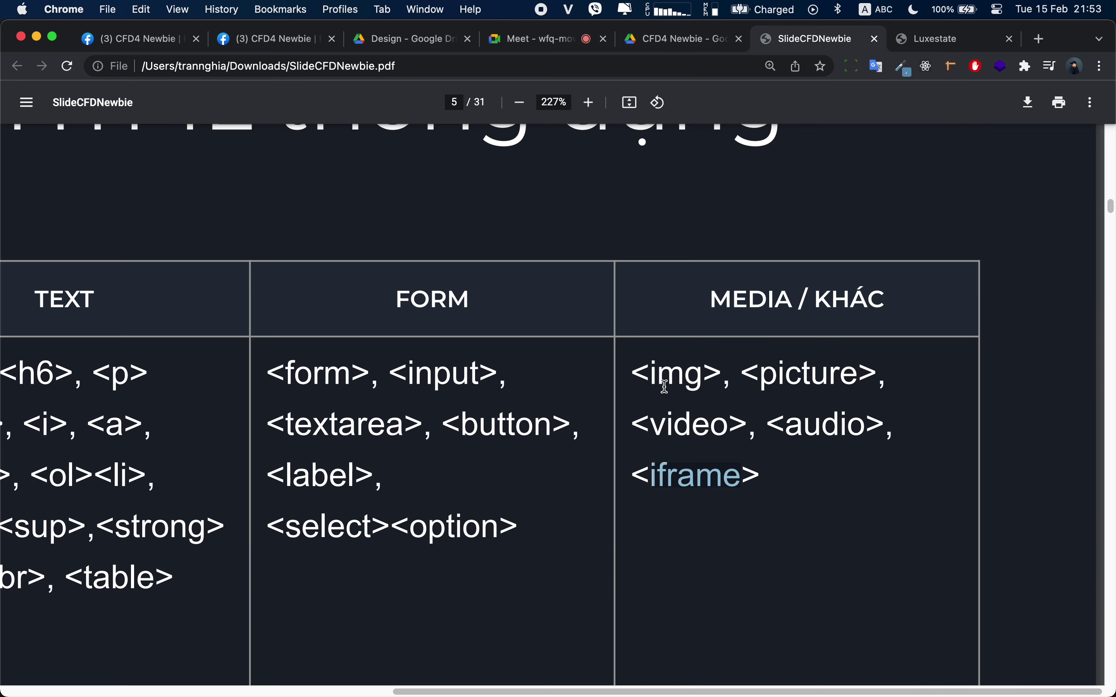
{"action": "scroll", "coordinate": [664, 386], "scroll_direction": "down", "scroll_amount": 5}
{"action": "scroll", "coordinate": [664, 387], "scroll_direction": "down", "scroll_amount": 1}
{"action": "scroll", "coordinate": [664, 387], "scroll_direction": "down", "scroll_amount": 1}
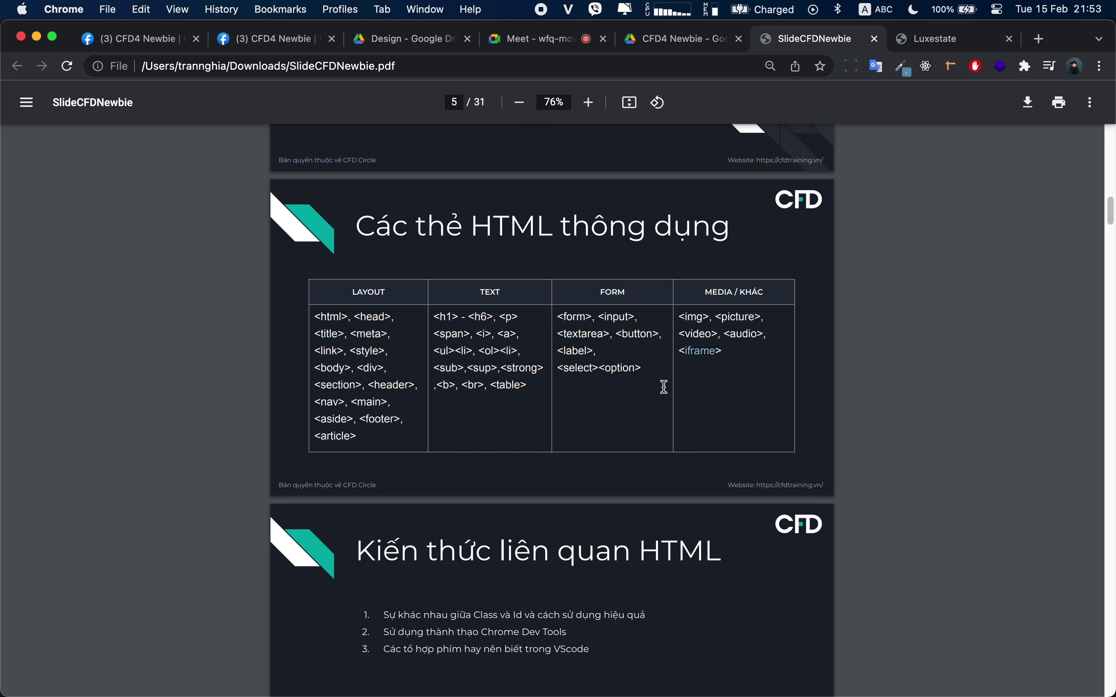
{"action": "scroll", "coordinate": [665, 386], "scroll_direction": "up", "scroll_amount": 2}
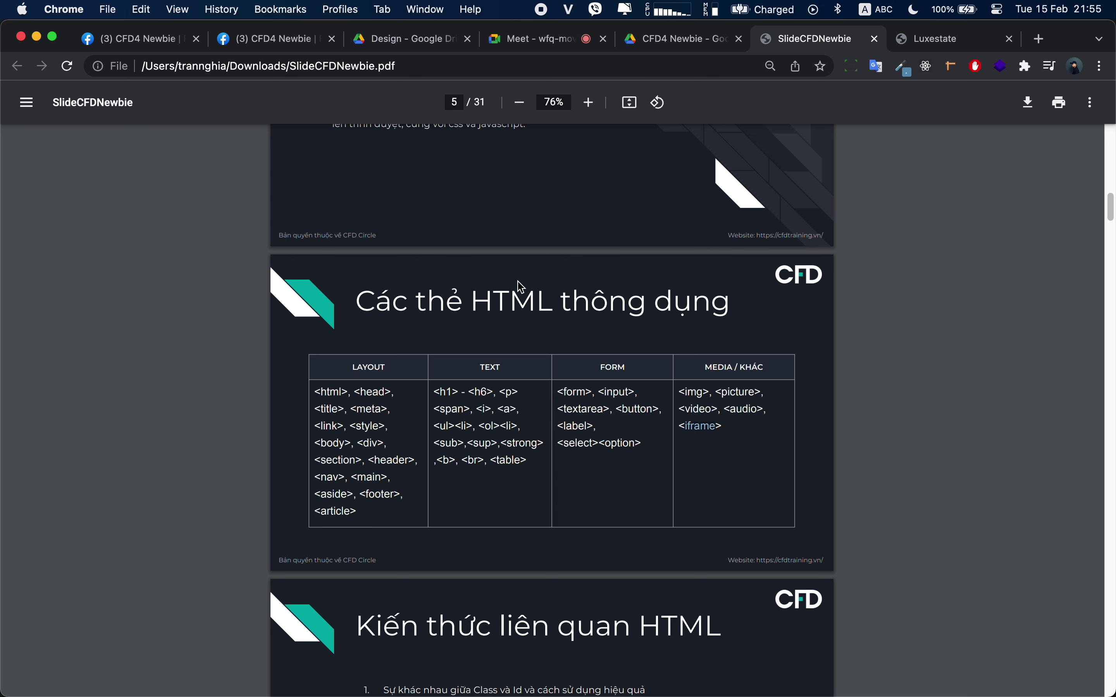
{"action": "key", "text": "super+shift+5"}
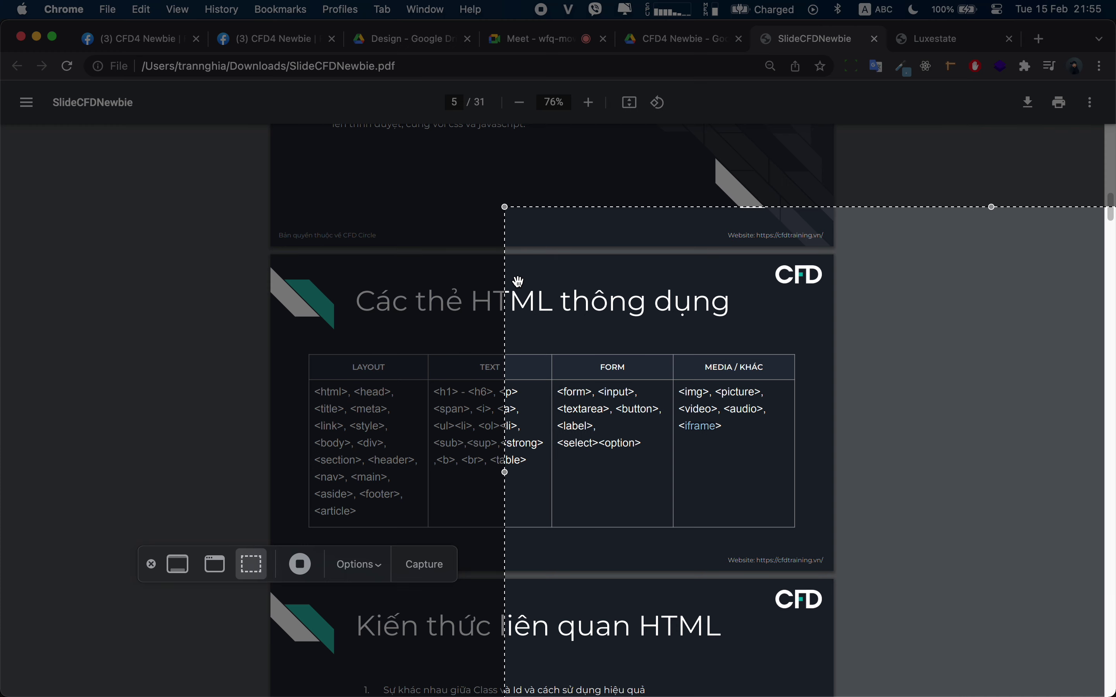